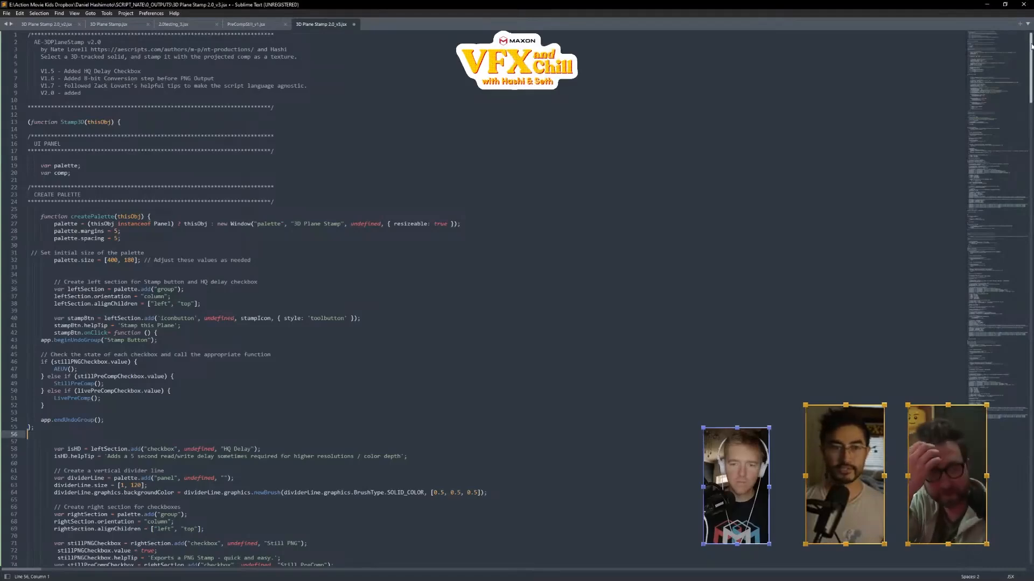
mouse_move(1029, 48)
mouse_down()
mouse_move(1029, 504)
mouse_move(1029, 45)
mouse_up()
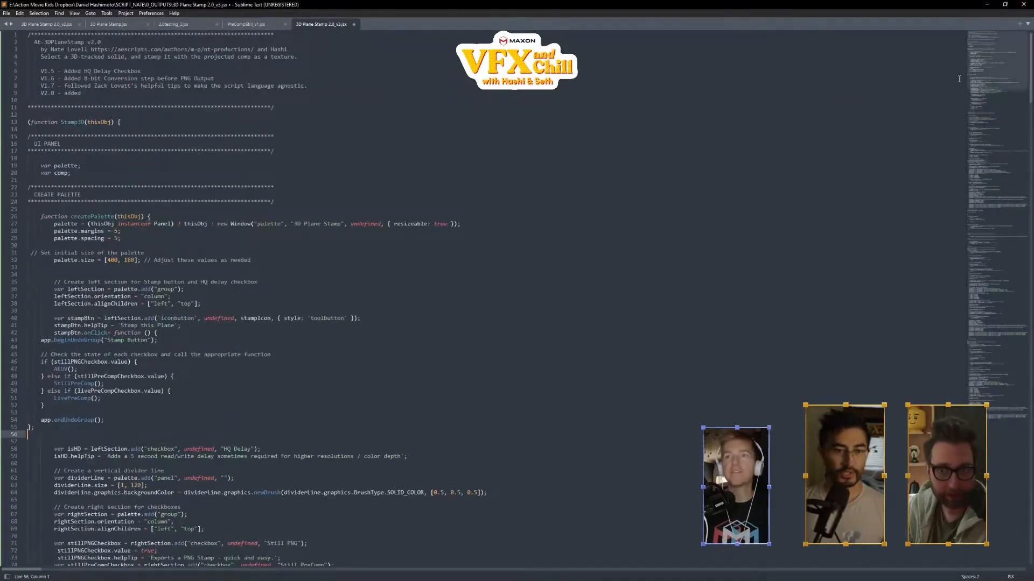
scroll(711, 216, down, 2)
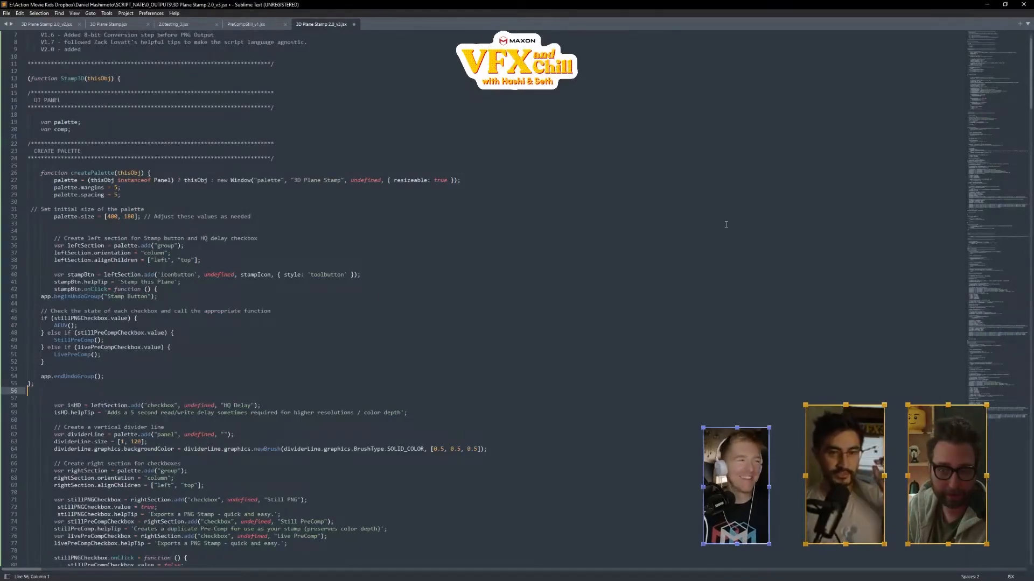
scroll(716, 221, up, 2)
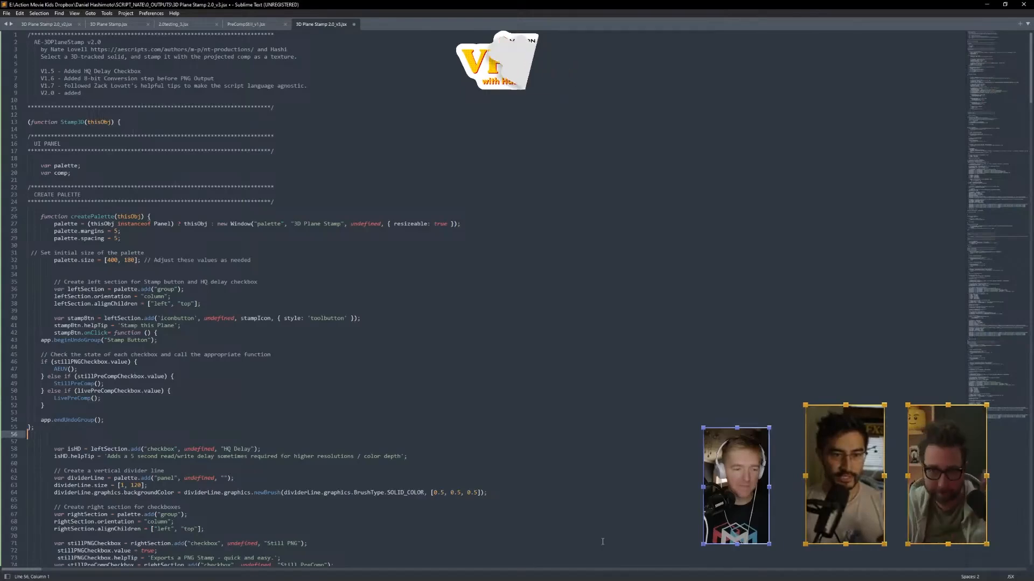
scroll(599, 540, down, 5)
scroll(598, 539, up, 5)
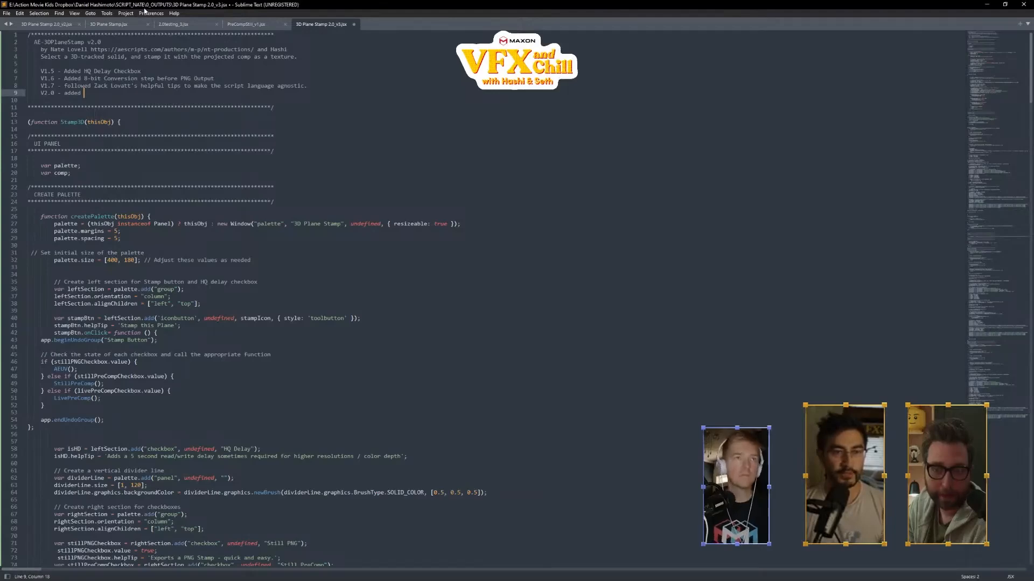
- Switch to After Effects and move the current time in the EmptyAlley 2 composition to 12:33:54:22
drag(147, 13, 790, 457)
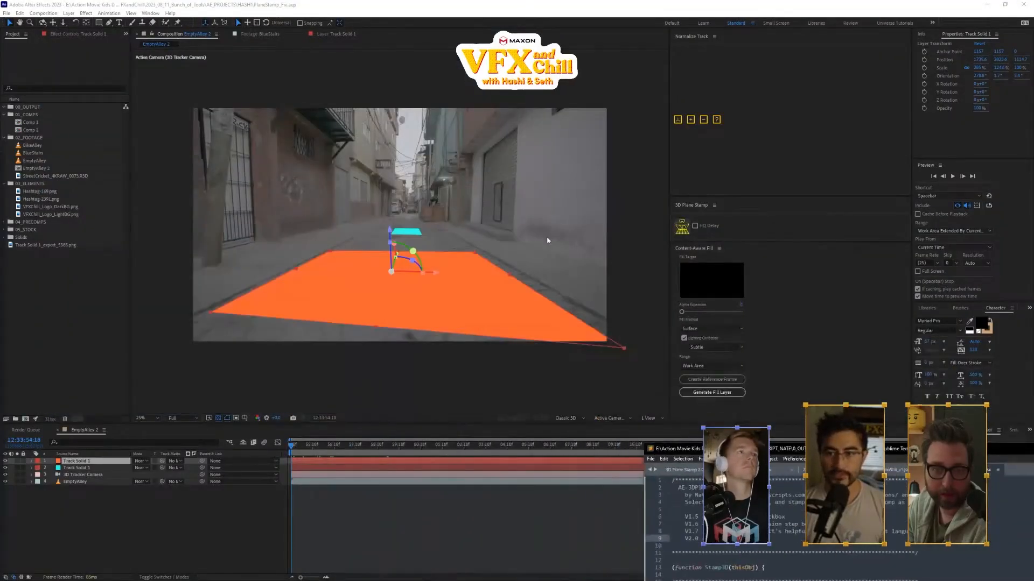
click(439, 284)
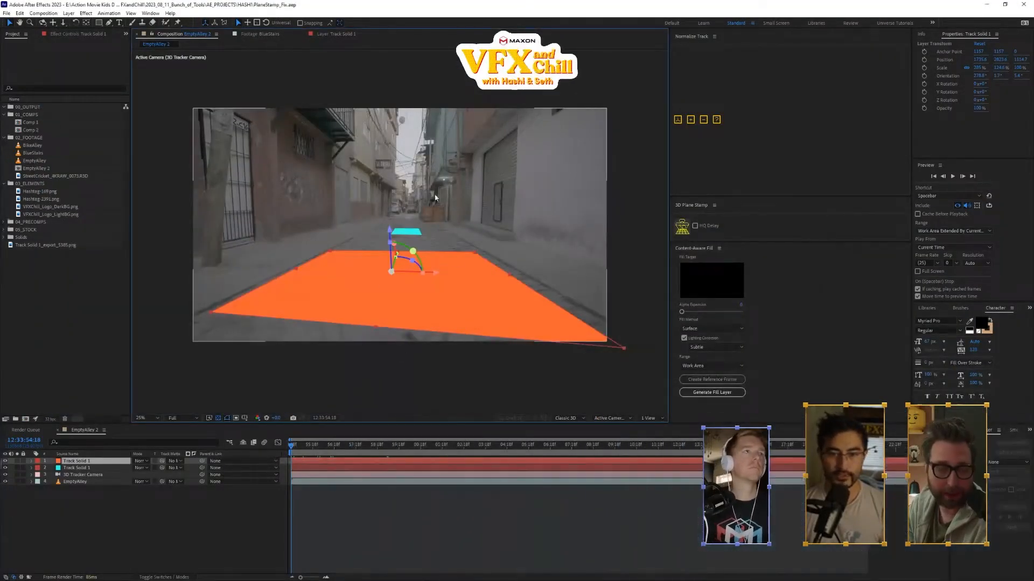
click(345, 447)
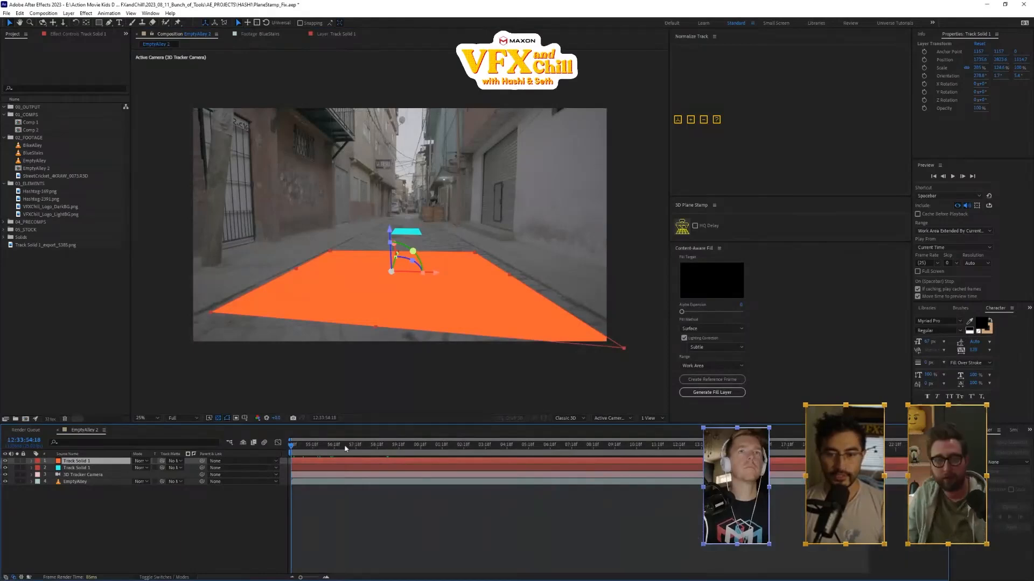
drag(345, 447, 295, 454)
click(415, 299)
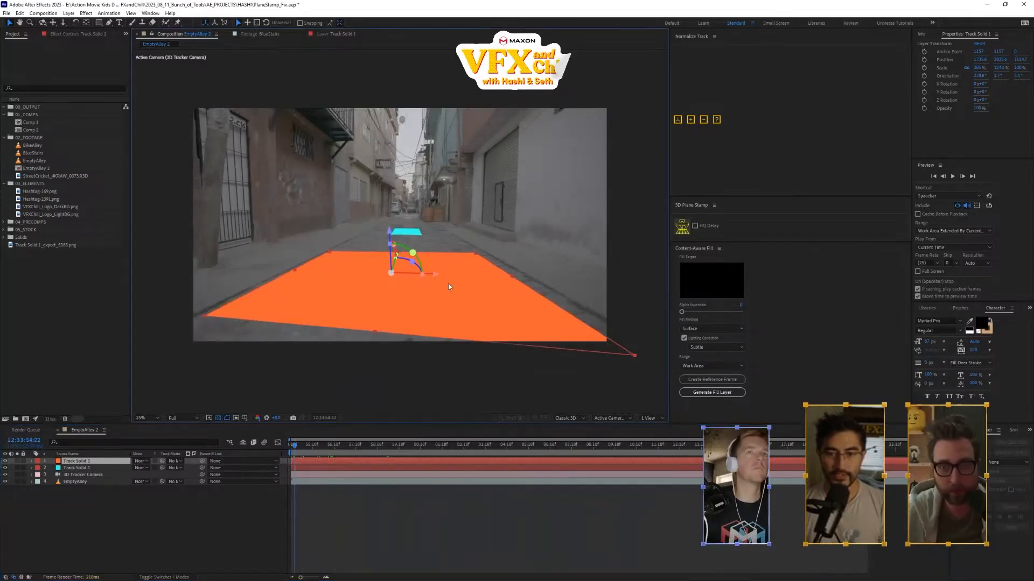
- Display the 3D Camera Tracker's track points on the EmptyAlley footage layer
click(75, 482)
click(62, 34)
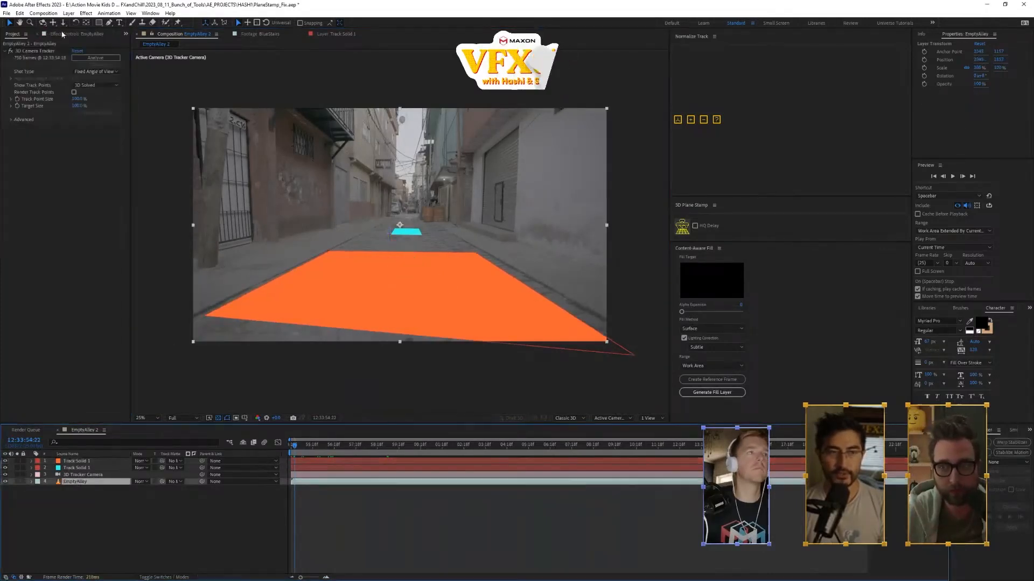
click(36, 51)
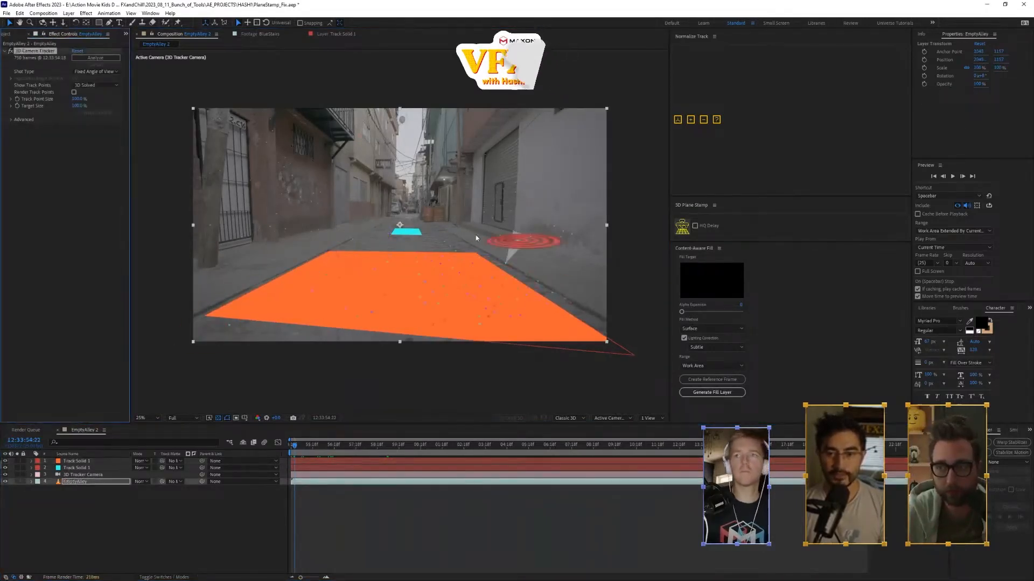
- Try to stamp the orange Track Solid 1 with 3D Plane Stamp without HQ Delay, and restore the solid's visibility
click(82, 462)
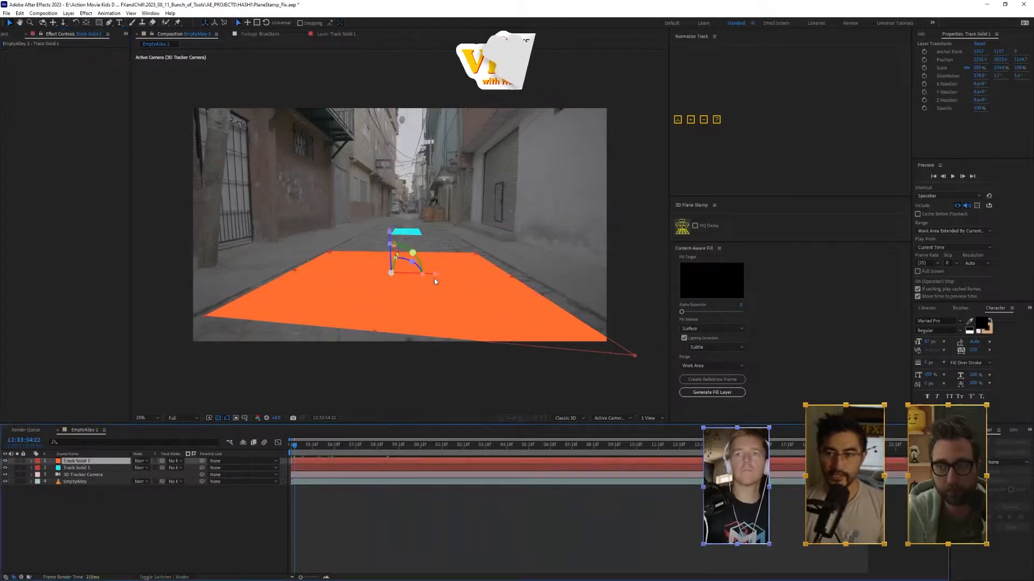
click(683, 227)
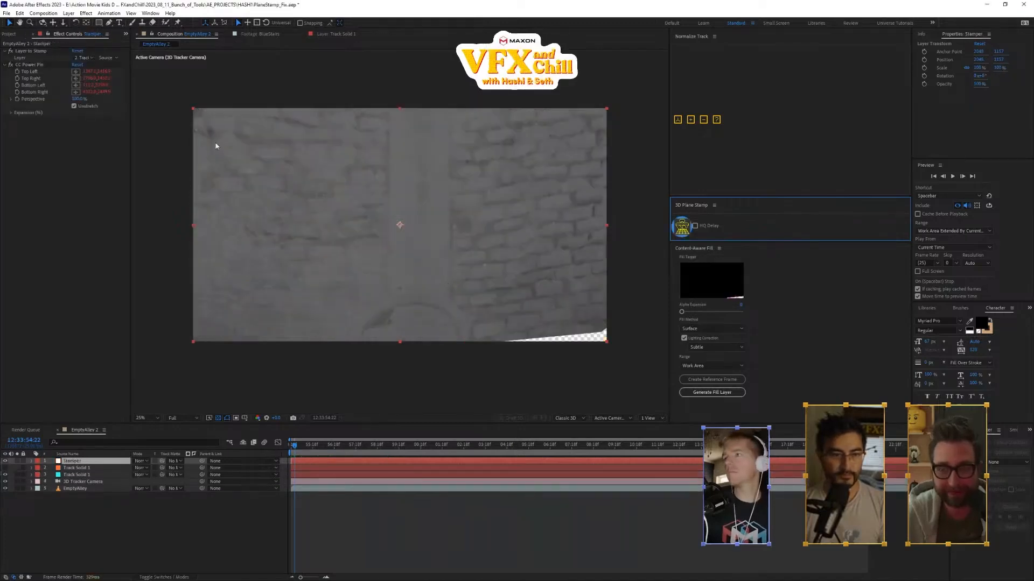
key(ctrl+z)
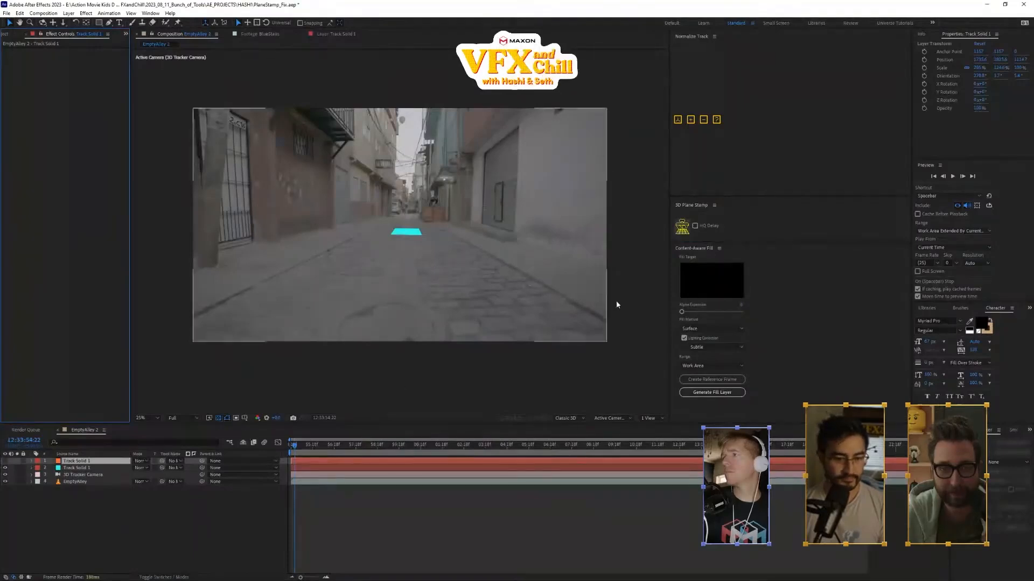
click(4, 462)
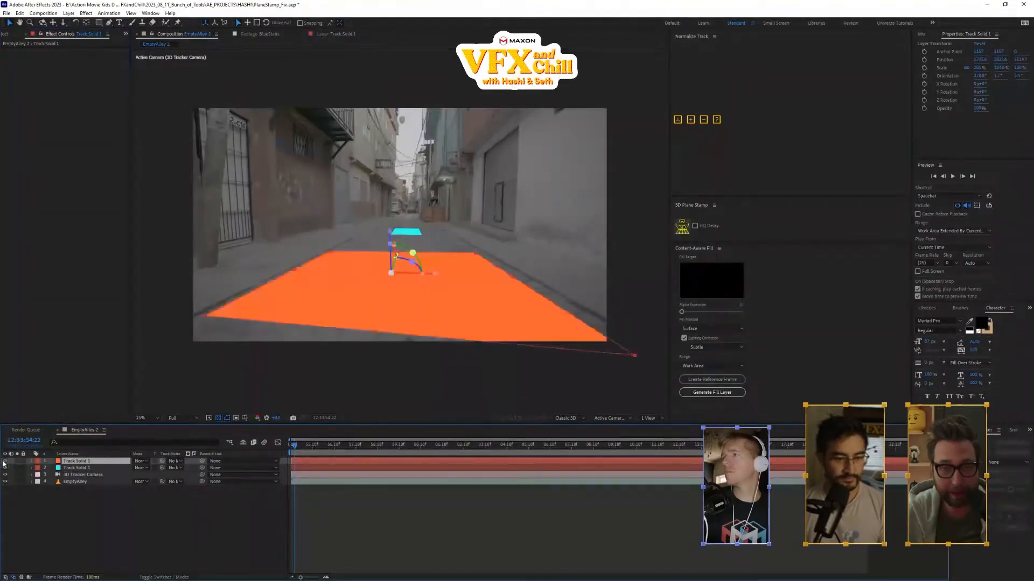
- Stamp the orange Track Solid 1 with HQ Delay enabled and show the exported PNG among the project items
click(689, 229)
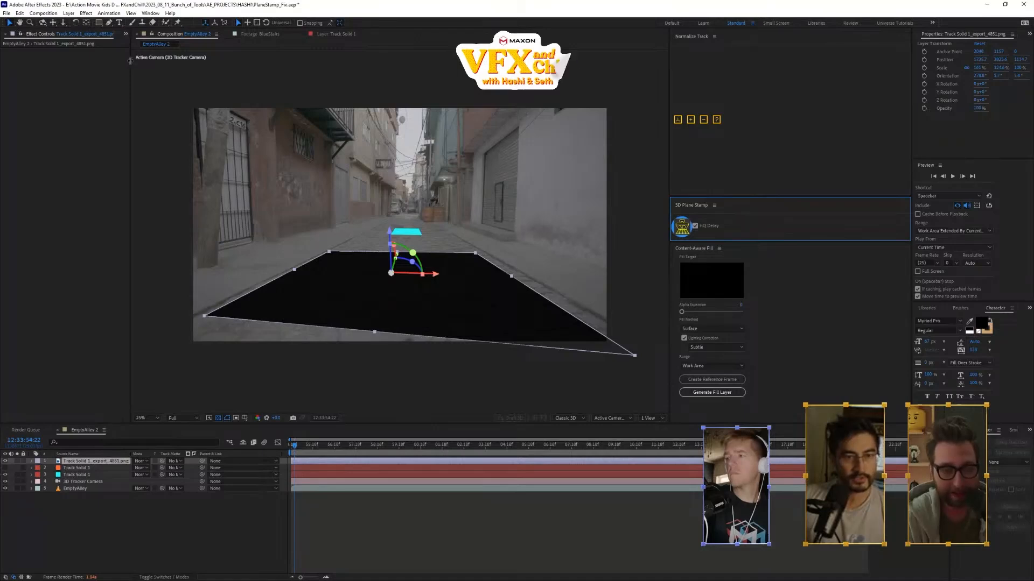
drag(129, 60, 154, 61)
click(12, 33)
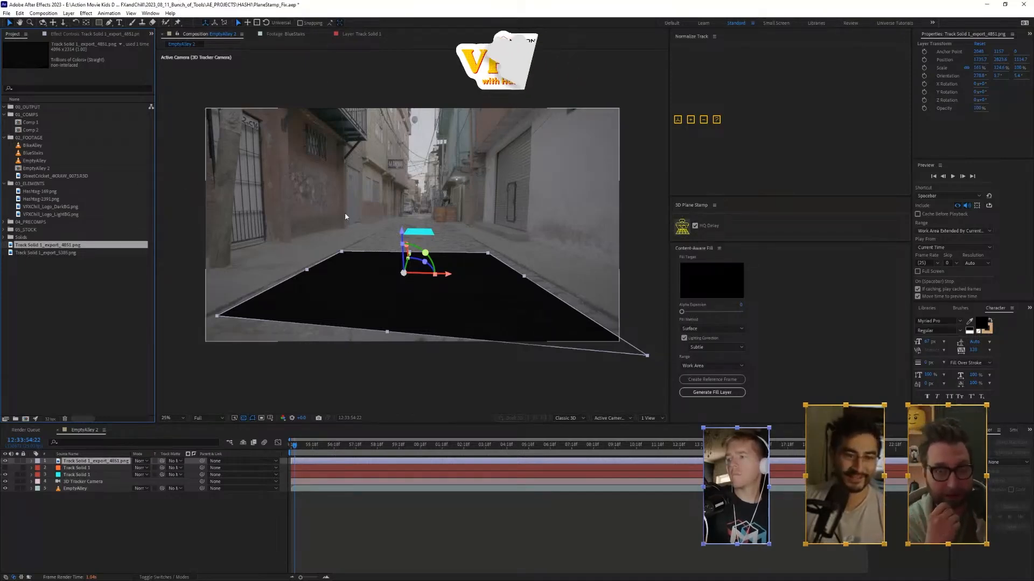
- Move the current time to 12:33:57:11 to examine the stamped plane against the alley footage
click(483, 304)
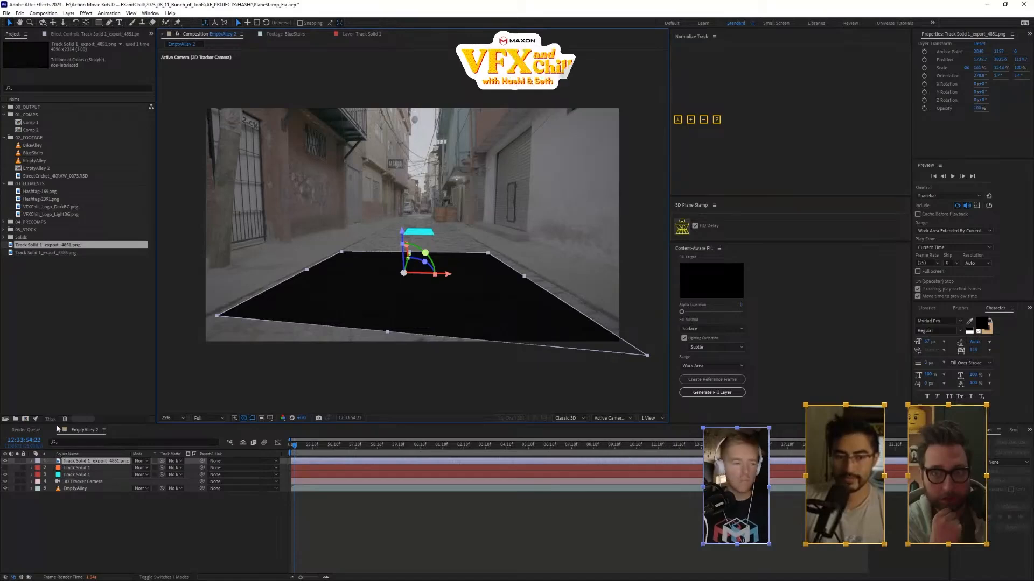
click(537, 166)
click(319, 446)
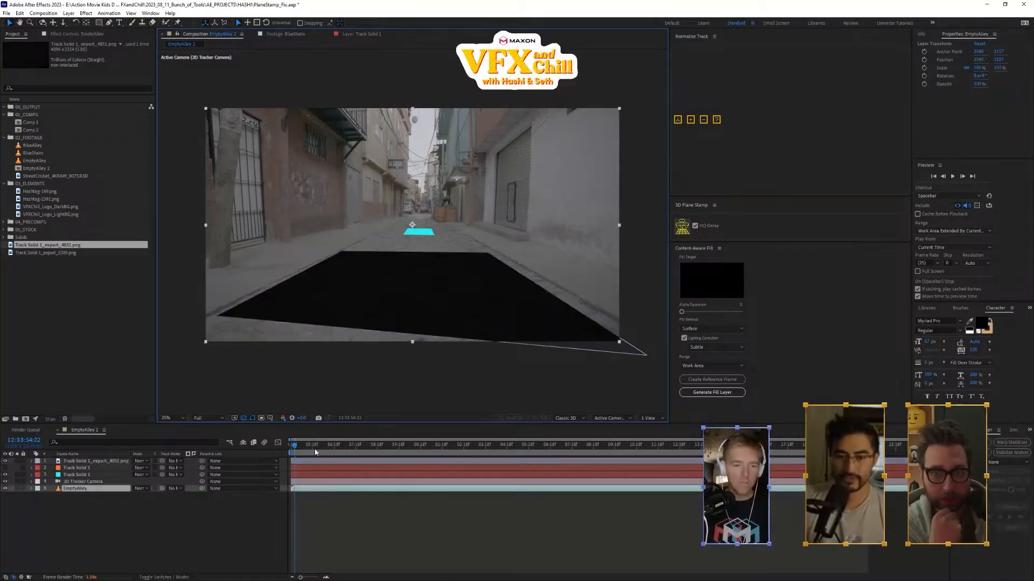
drag(327, 452, 350, 454)
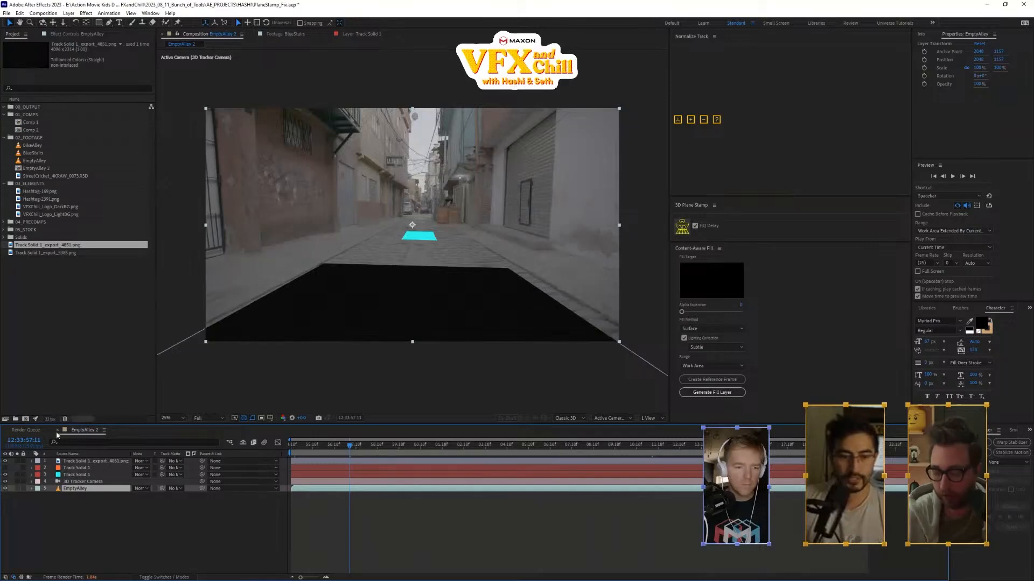
click(96, 462)
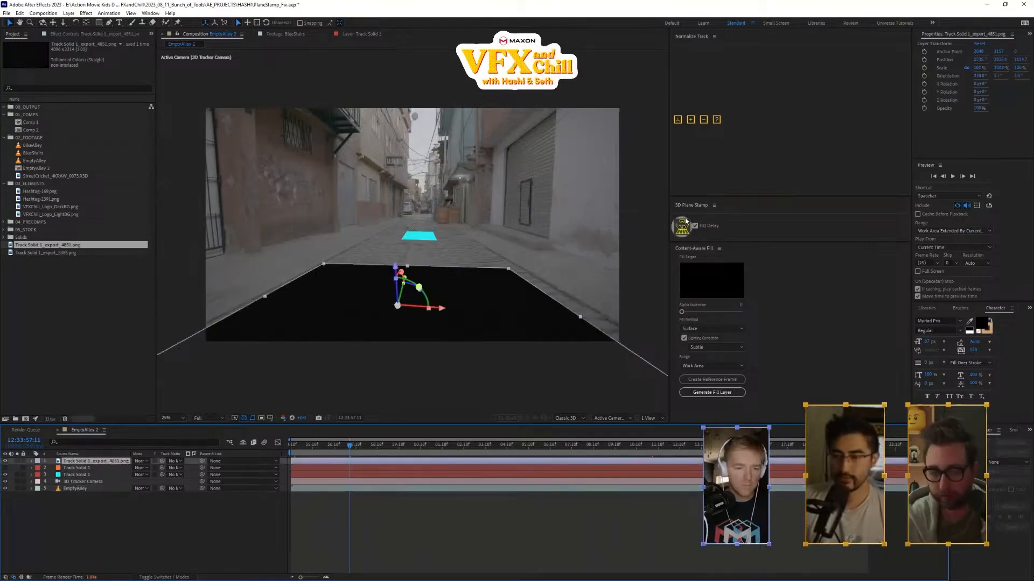
- Return to the start of the composition and delete the exported Track Solid 1 PNG layer
drag(349, 447, 284, 450)
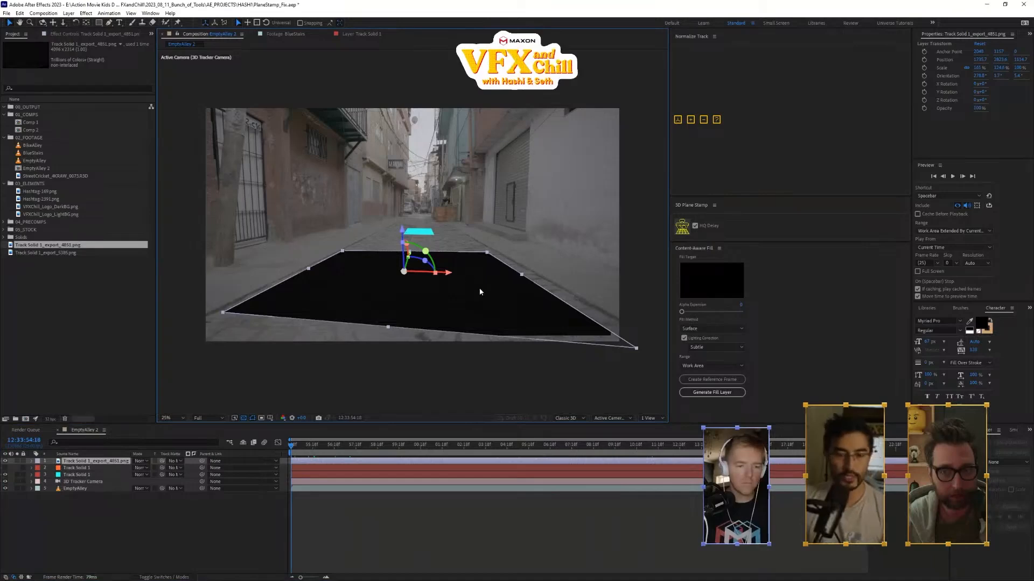
click(99, 463)
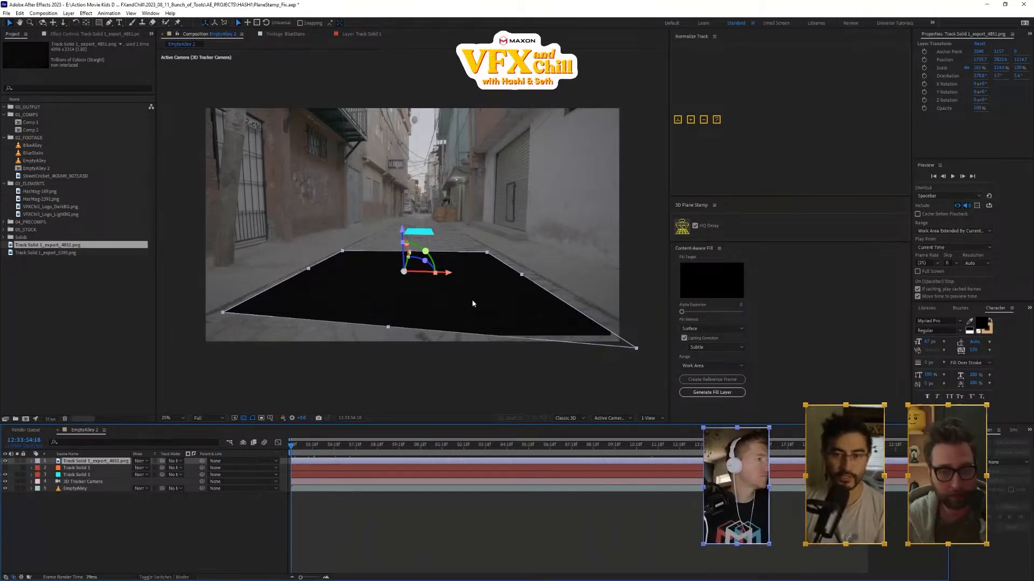
key(Delete)
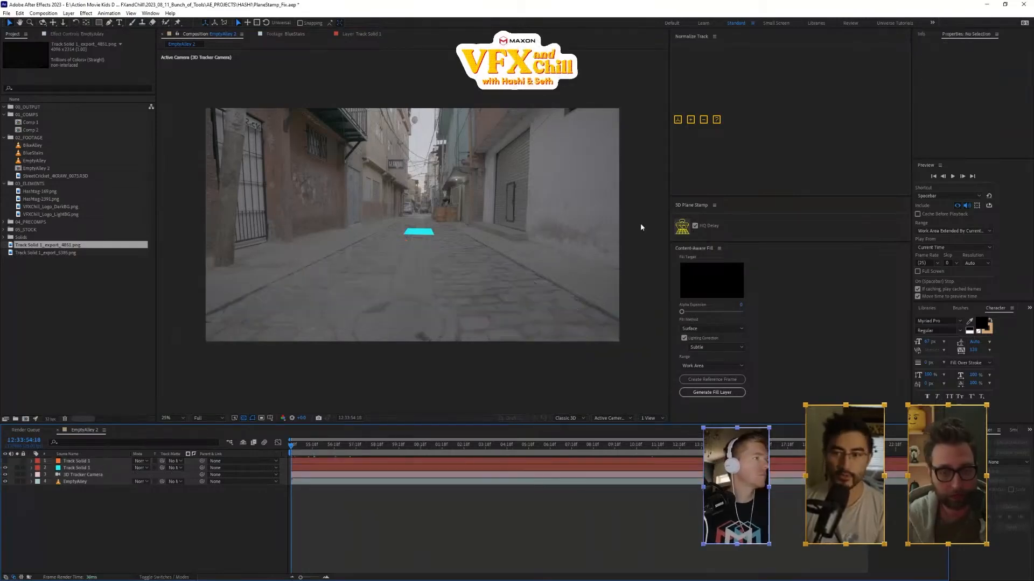
- Switch to the script in Sublime Text and complete the V2.0 changelog entry with "Precomp Functionality"
key(alt+Tab)
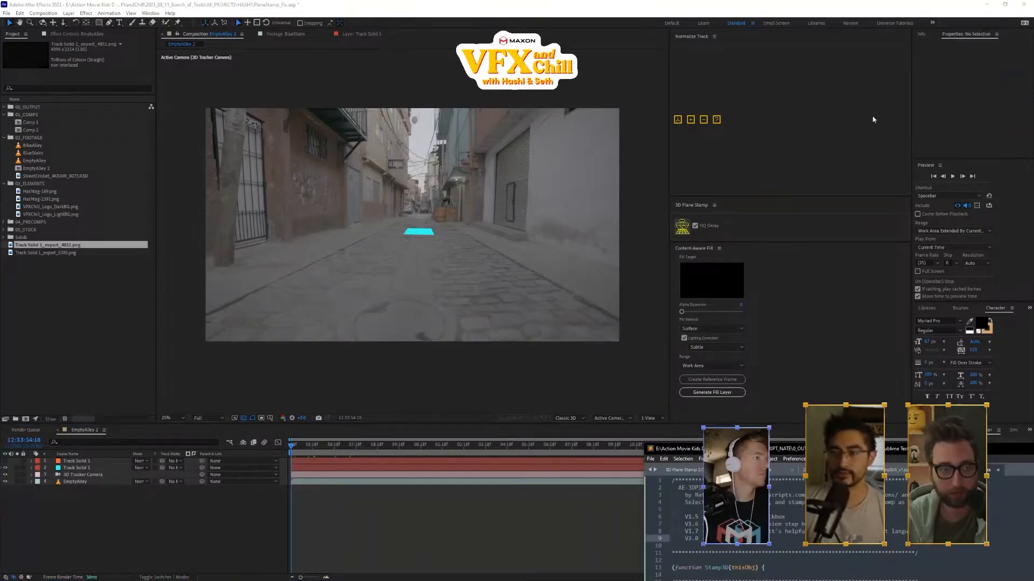
drag(800, 452, 413, 111)
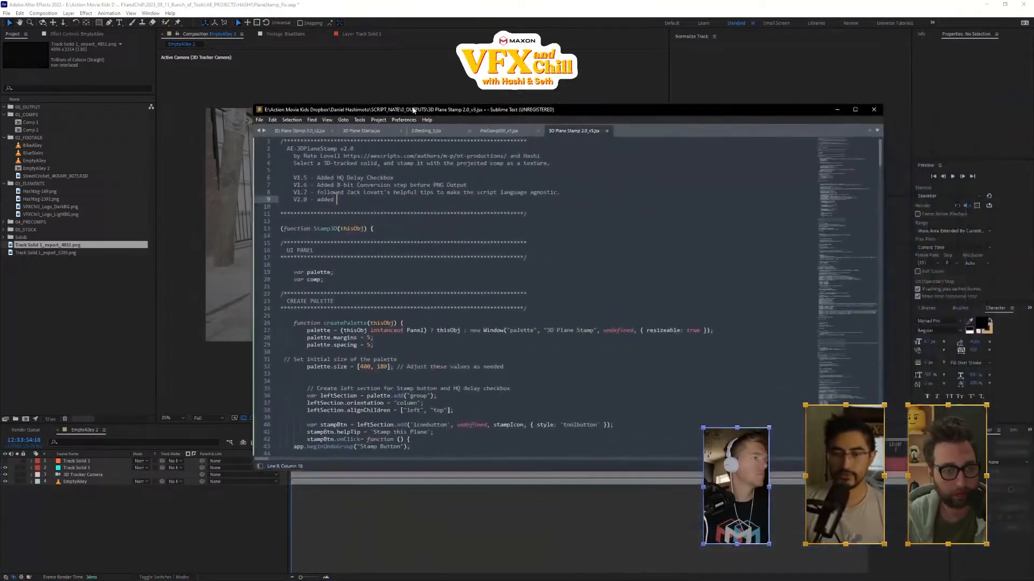
click(356, 149)
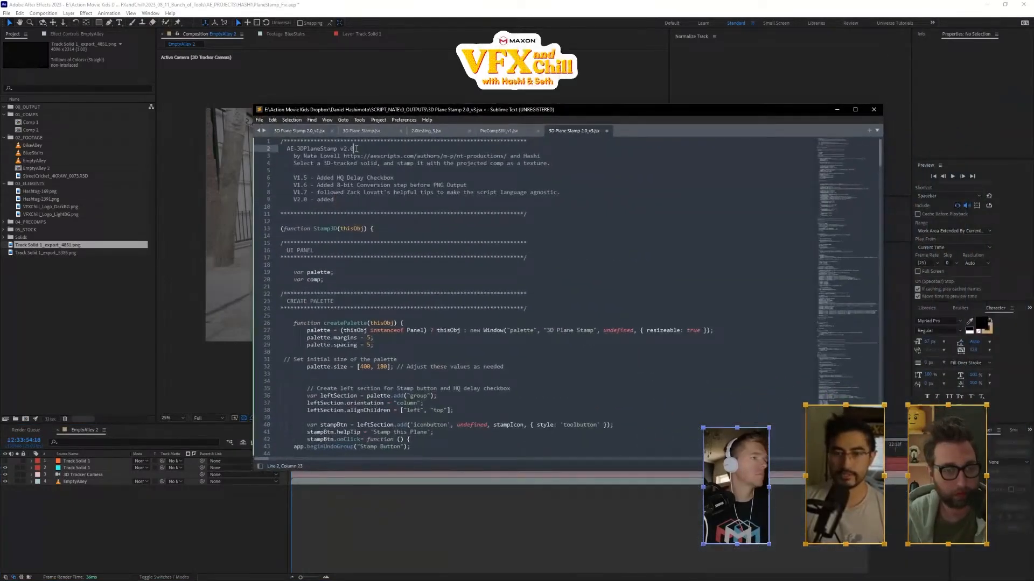
click(355, 199)
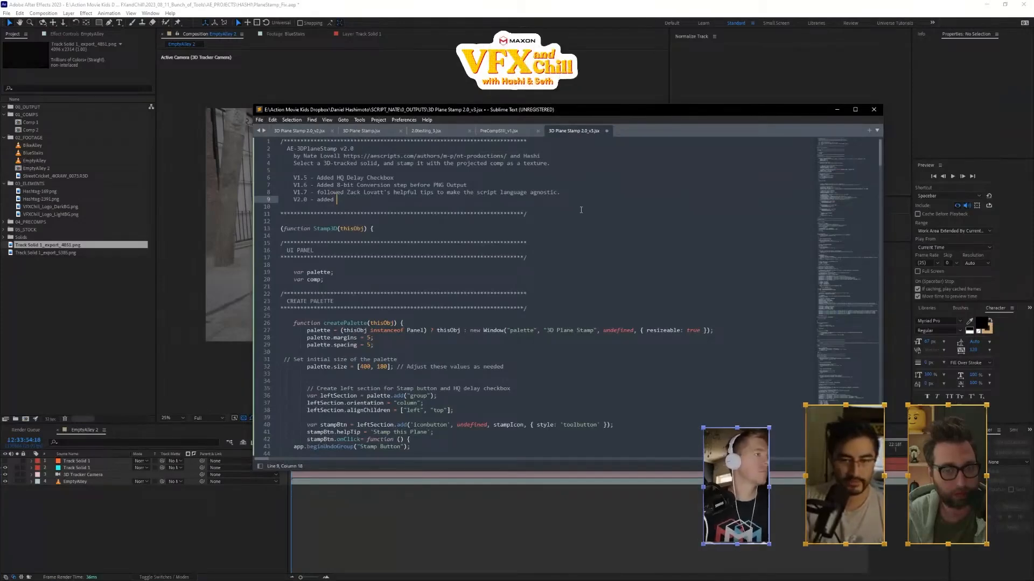
text(Precomp)
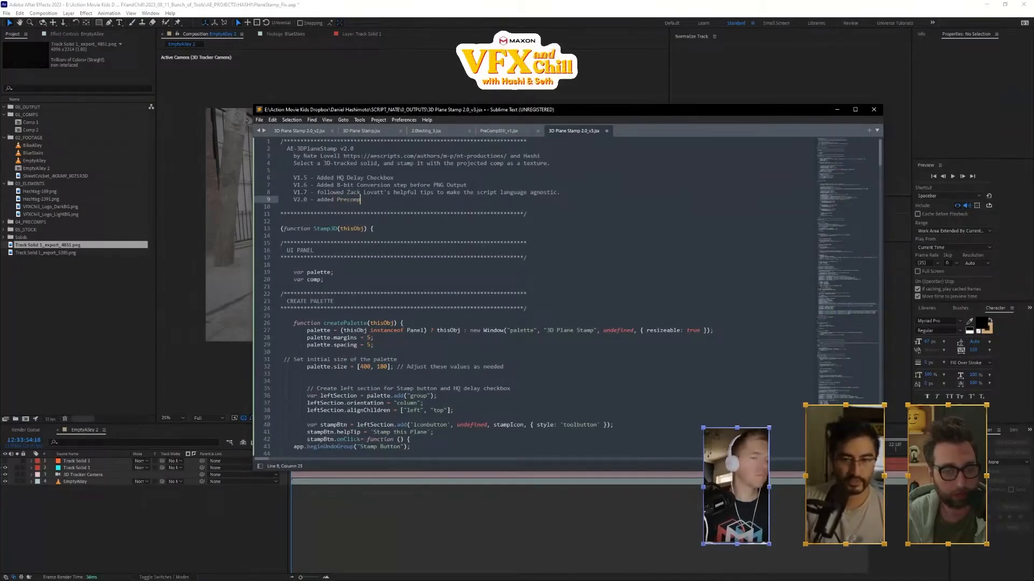
text( Functio)
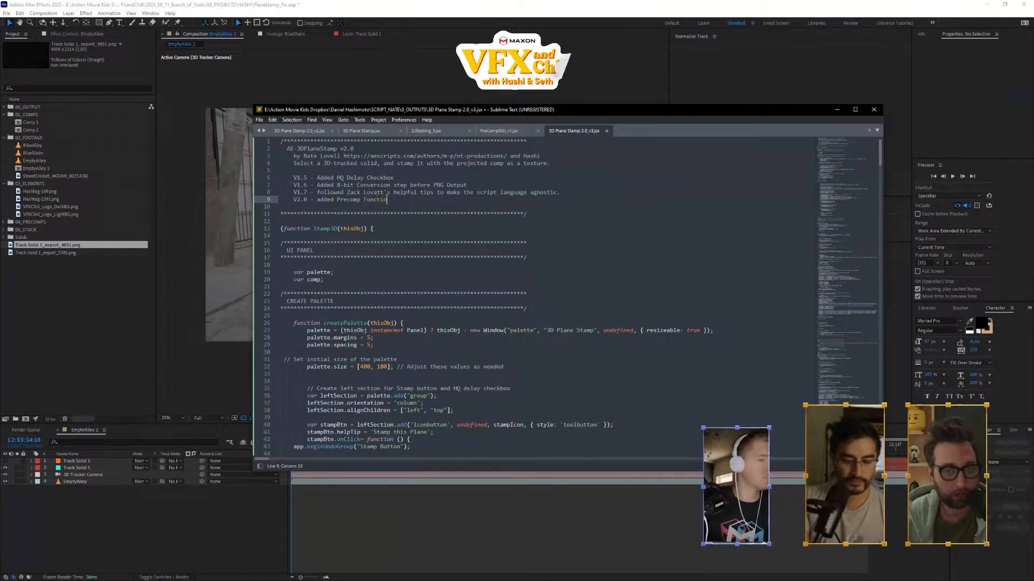
text(nality)
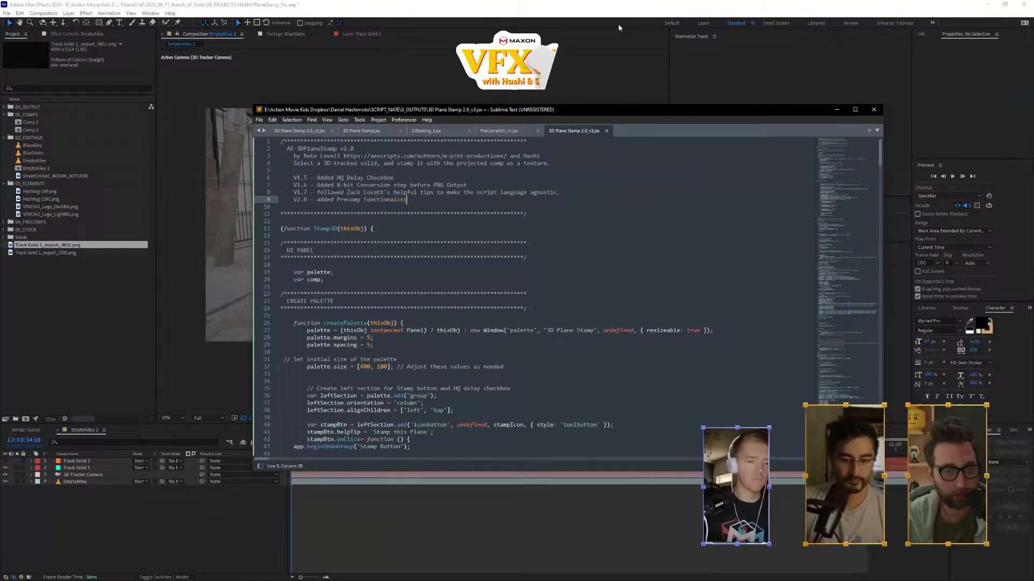
- Return to After Effects and try to run the recent script 3D Plane Stamp 2.0_v3.jsx
click(837, 110)
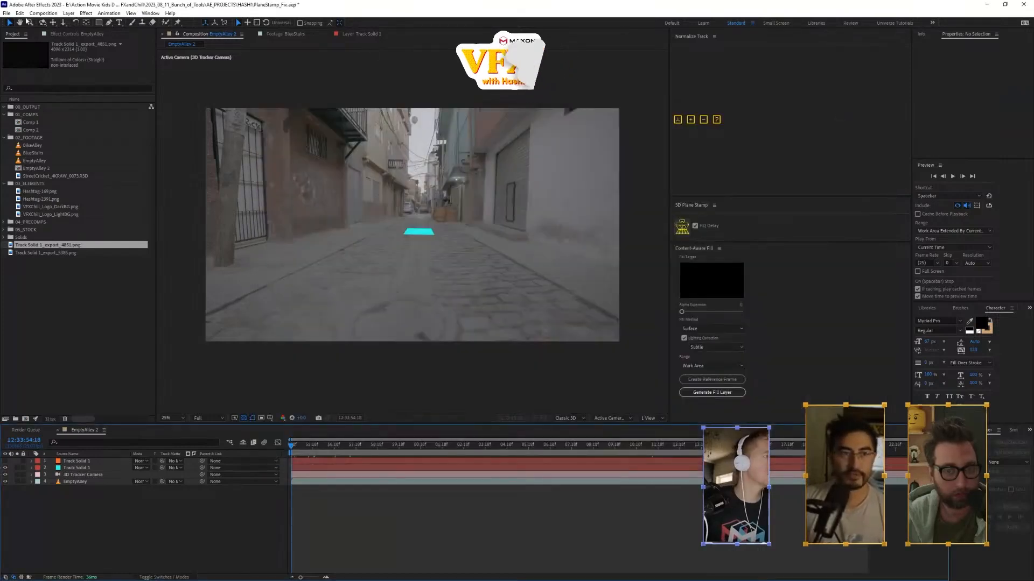
click(6, 13)
click(61, 44)
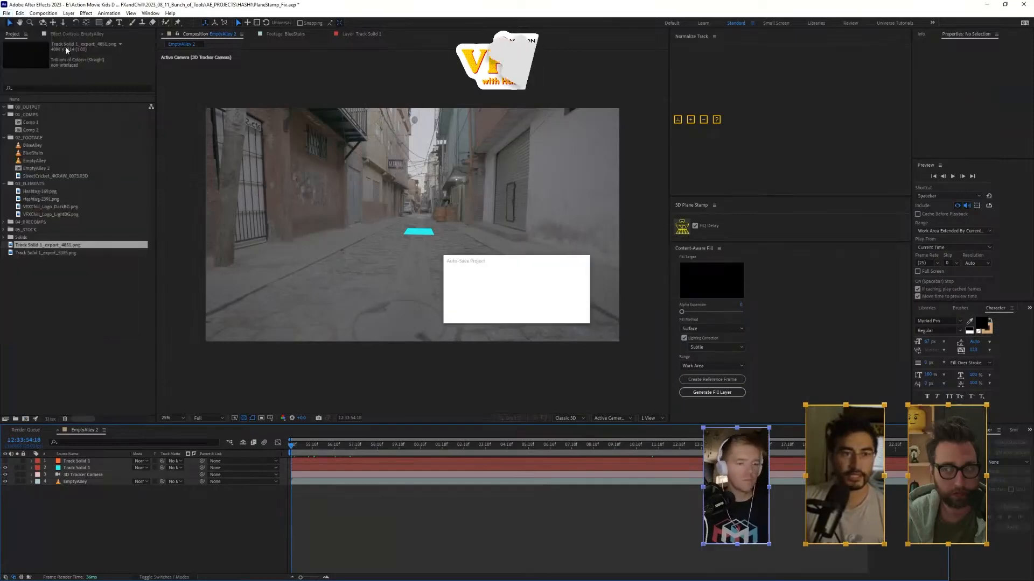
key(Escape)
click(6, 13)
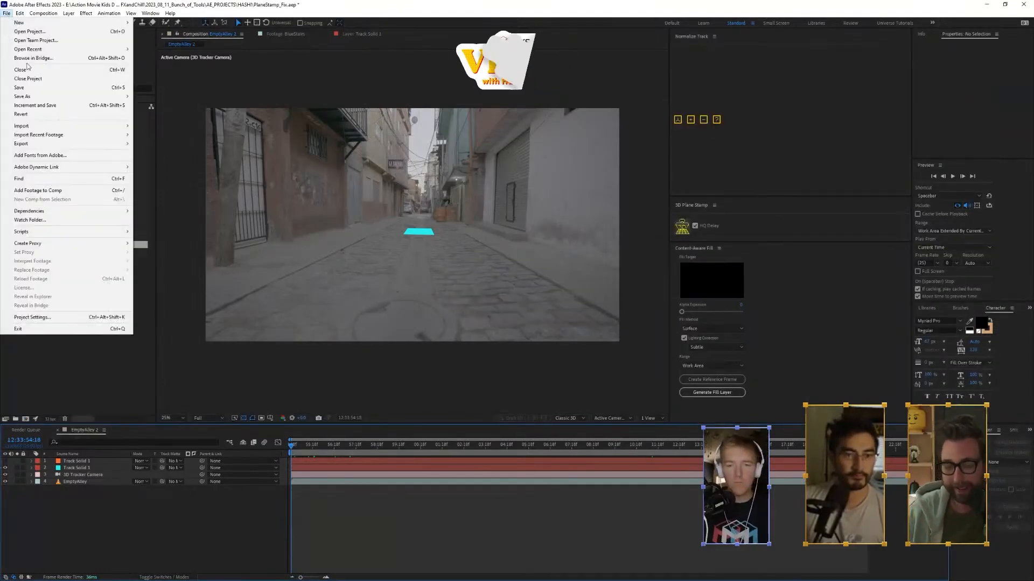
mouse_move(69, 232)
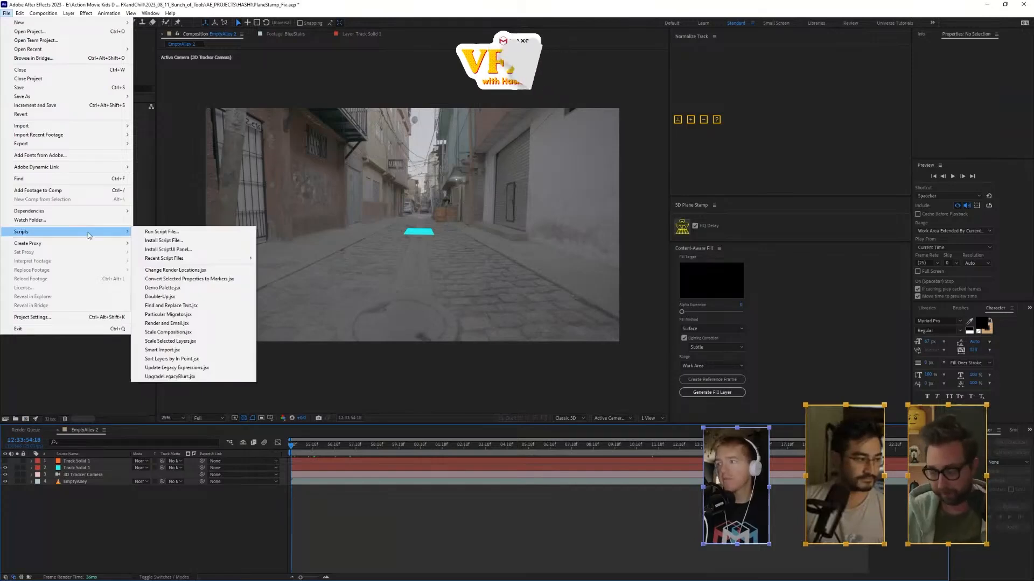
mouse_move(199, 259)
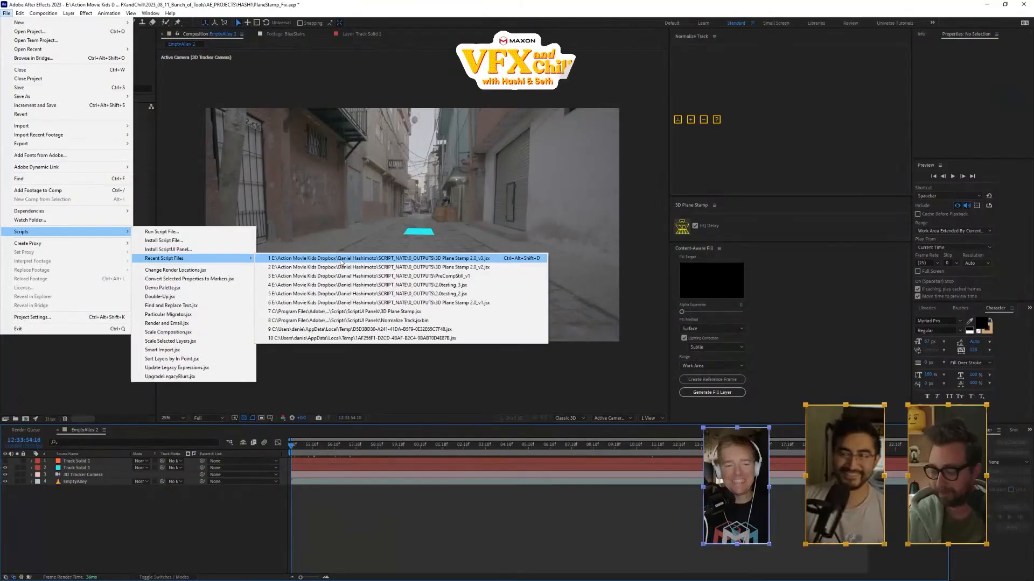
click(341, 261)
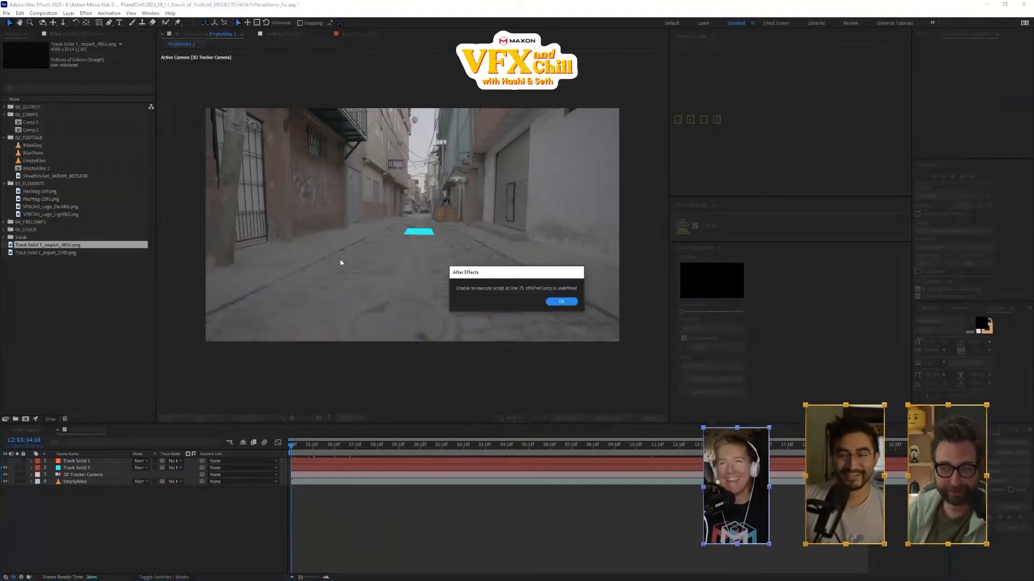
click(561, 301)
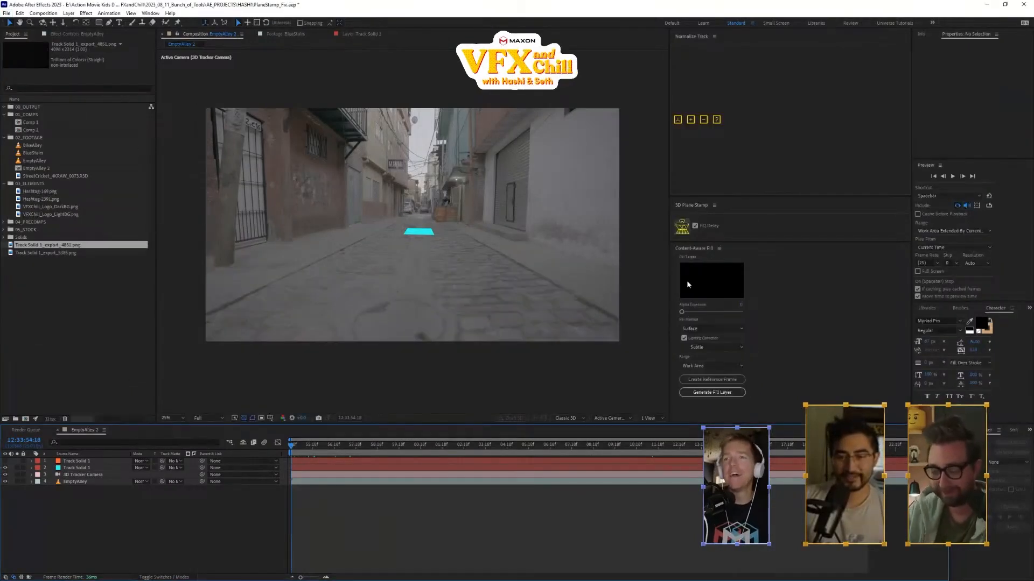
- Save 3D Plane Stamp 2.0_v3.jsx in Sublime Text and try running it again in After Effects
key(alt+Tab)
click(672, 243)
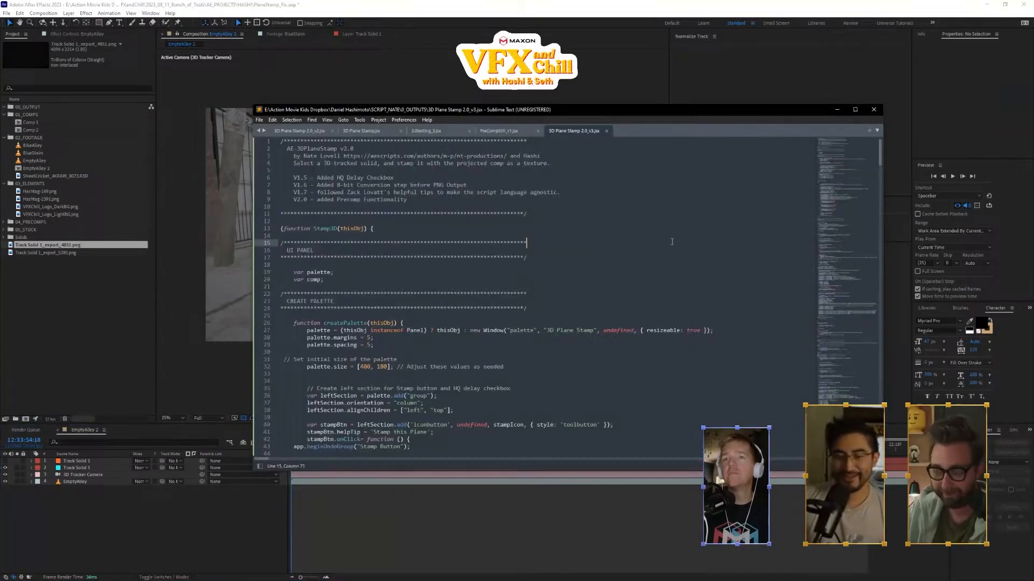
key(ctrl+s)
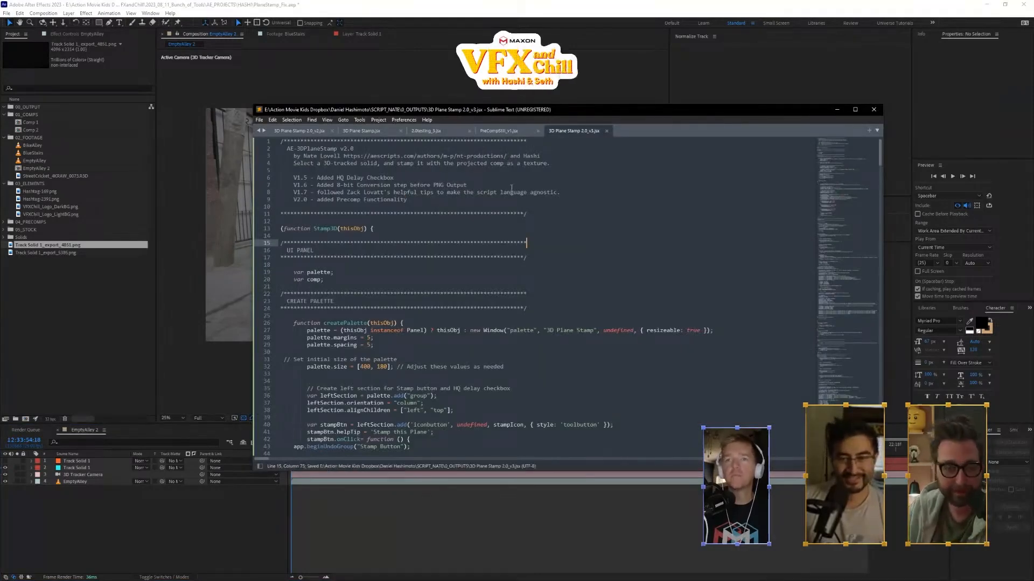
click(6, 13)
mouse_move(81, 232)
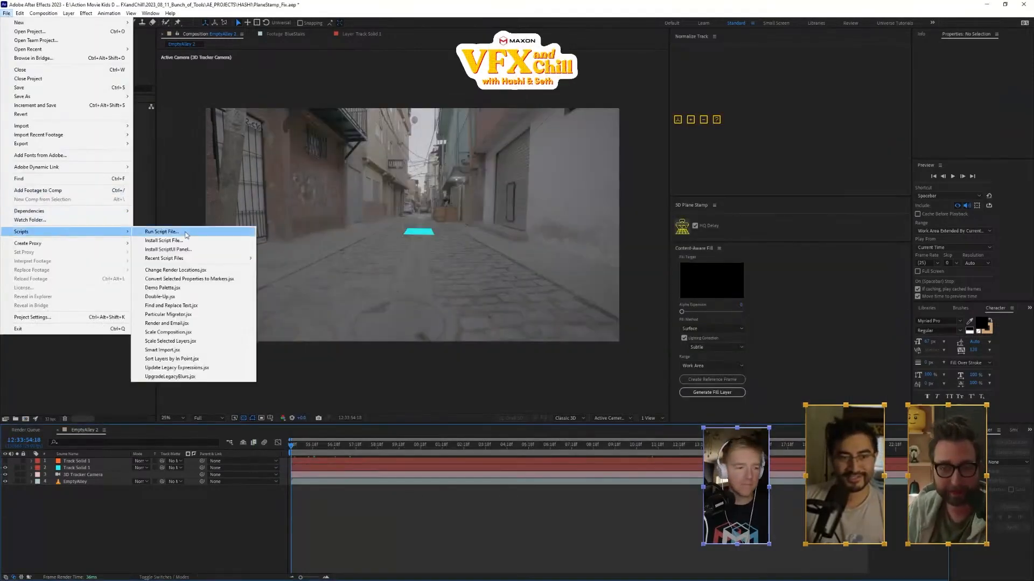
mouse_move(219, 260)
click(359, 258)
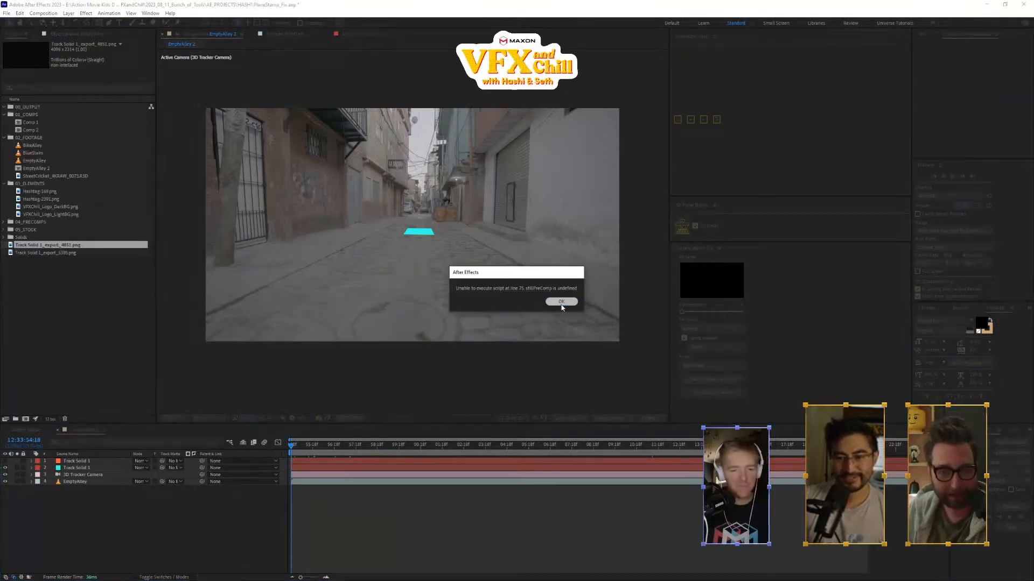
click(562, 305)
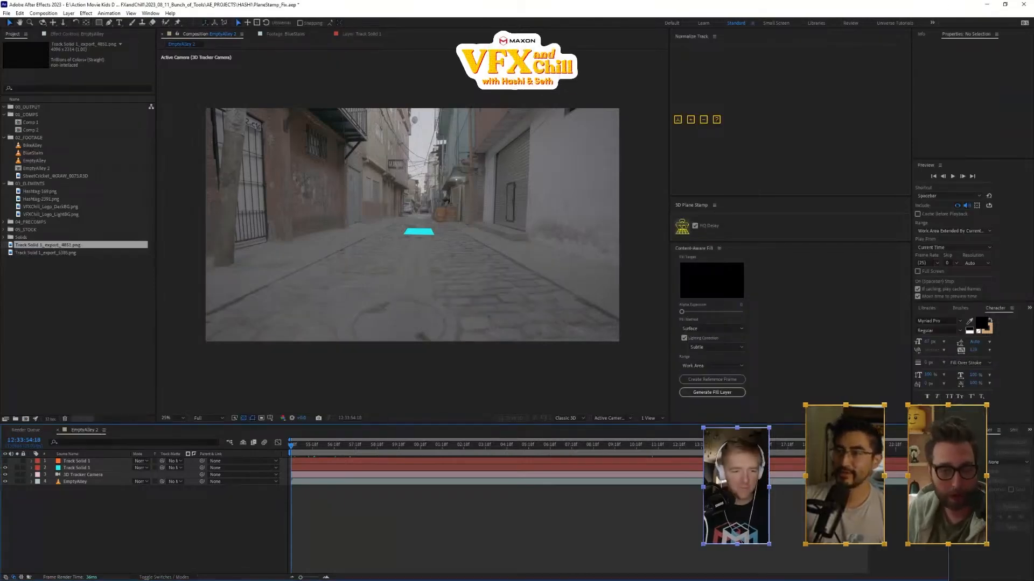
- In Sublime Text, indent line 75 of the script and correct its stillPreComp reference to stillPreCompCheckbox
key(alt+Tab)
scroll(422, 350, down, 13)
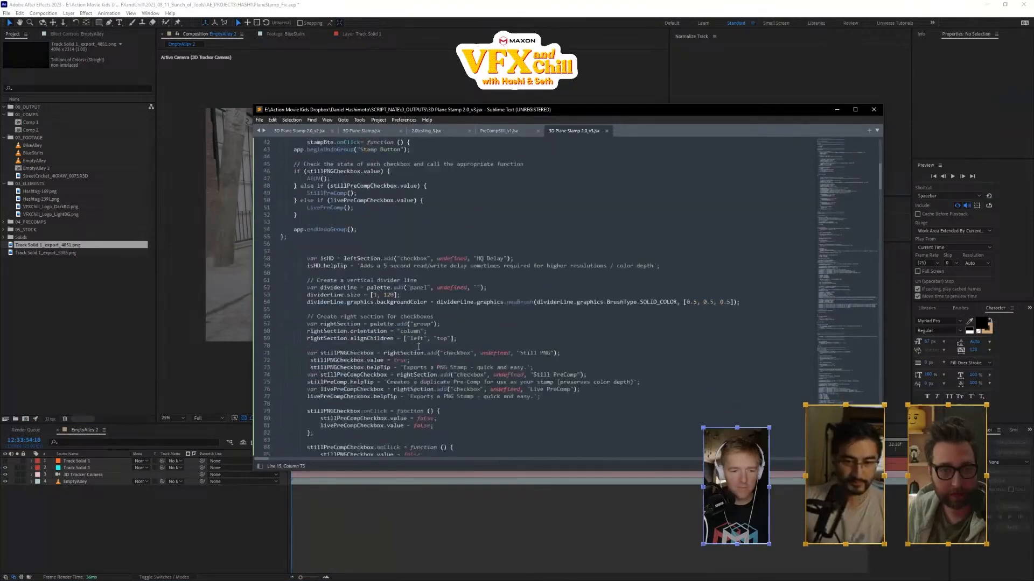
scroll(418, 347, down, 2)
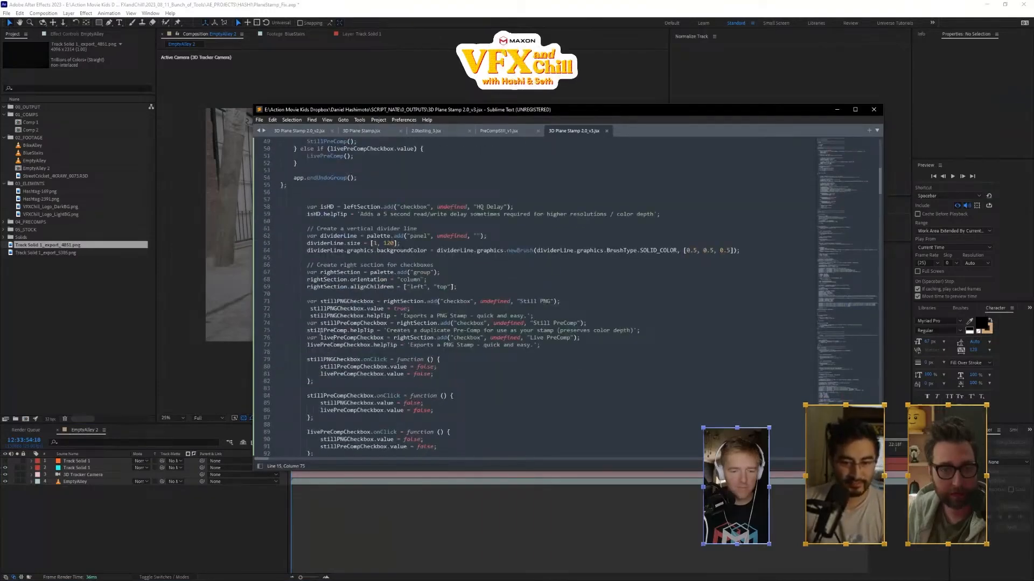
click(311, 330)
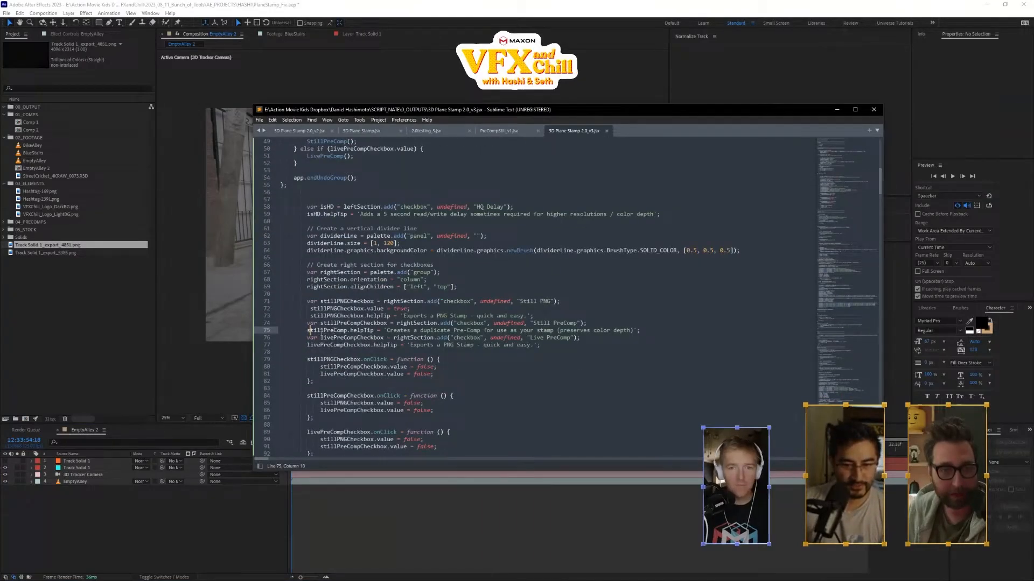
click(317, 331)
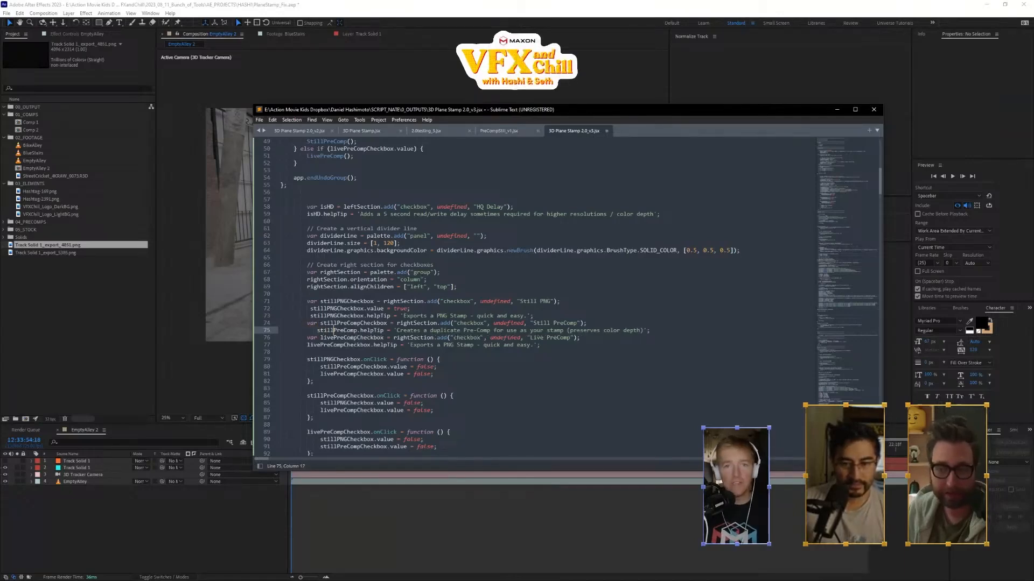
click(353, 331)
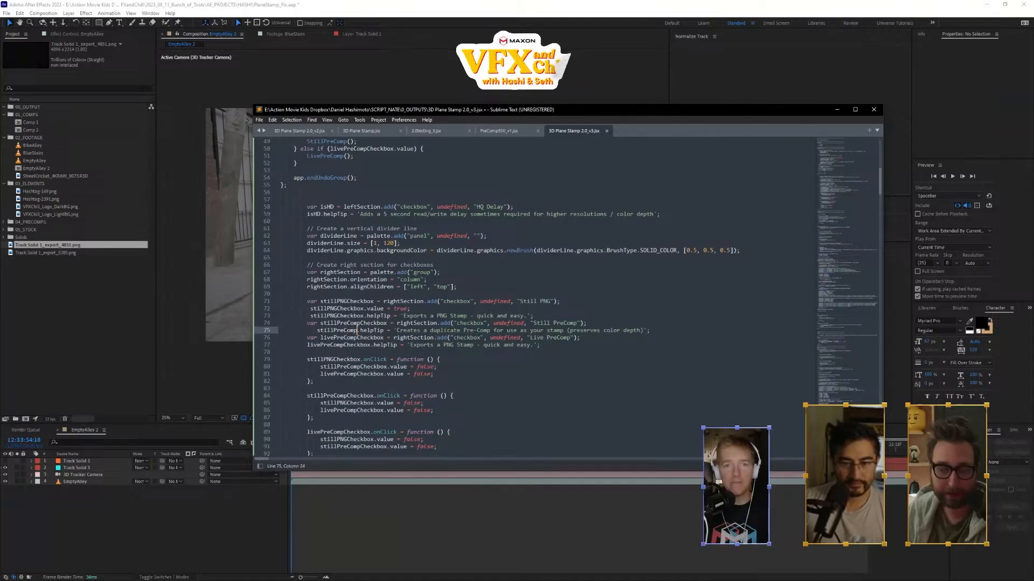
text(Che)
key(Tab)
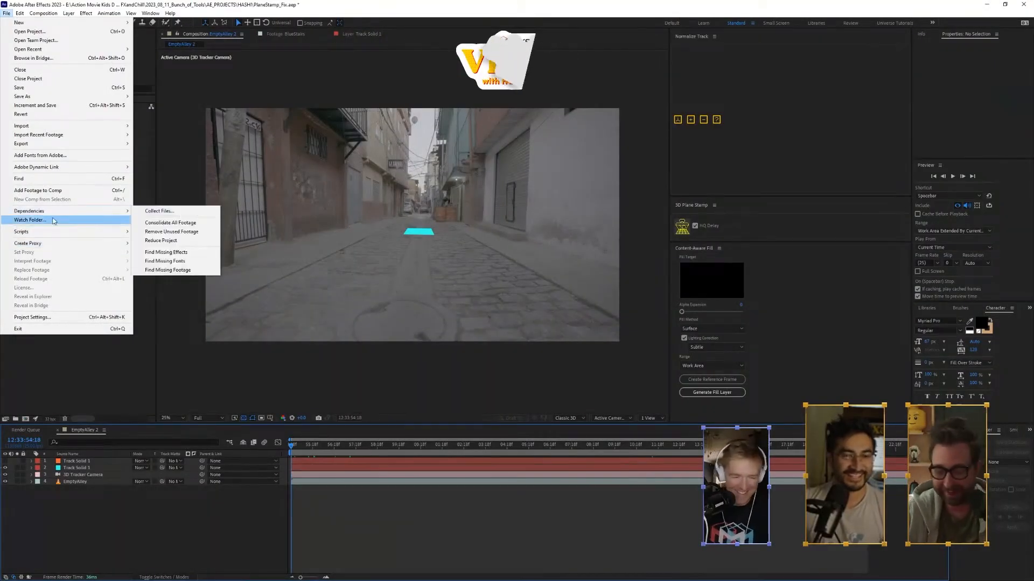
- Run the corrected 3D Plane Stamp 2.0_v3.jsx in After Effects from the recent scripts
mouse_move(117, 232)
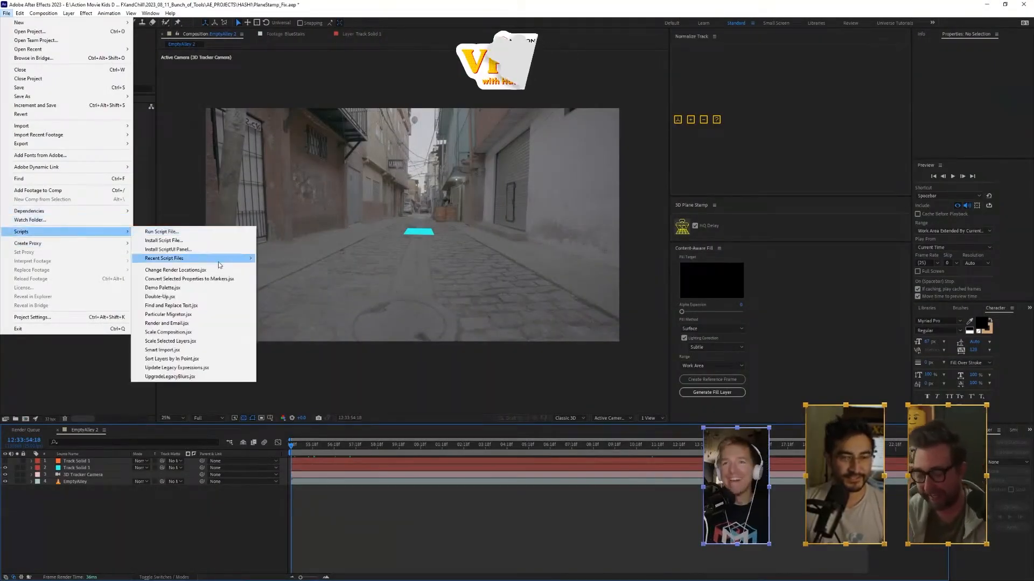
mouse_move(226, 259)
click(372, 258)
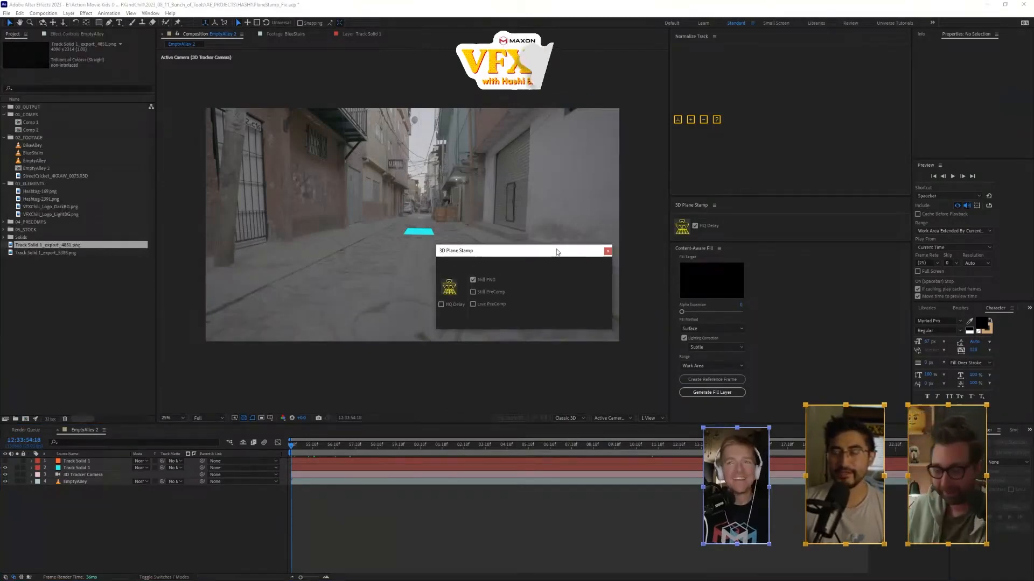
- Shrink the new 3D Plane Stamp palette around its options and move it off the footage, above the old stamp panel
drag(562, 259, 500, 212)
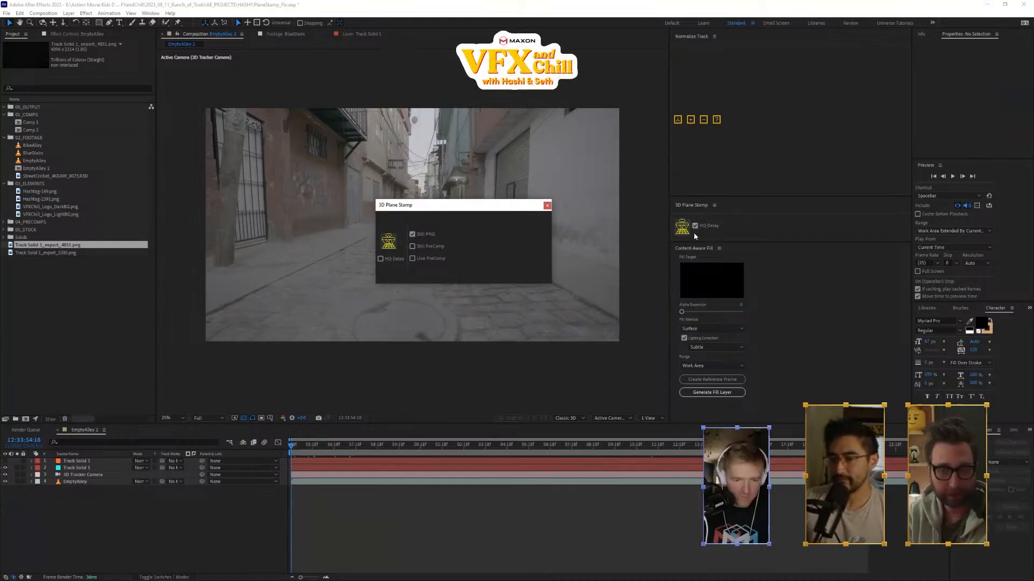
drag(430, 209, 530, 190)
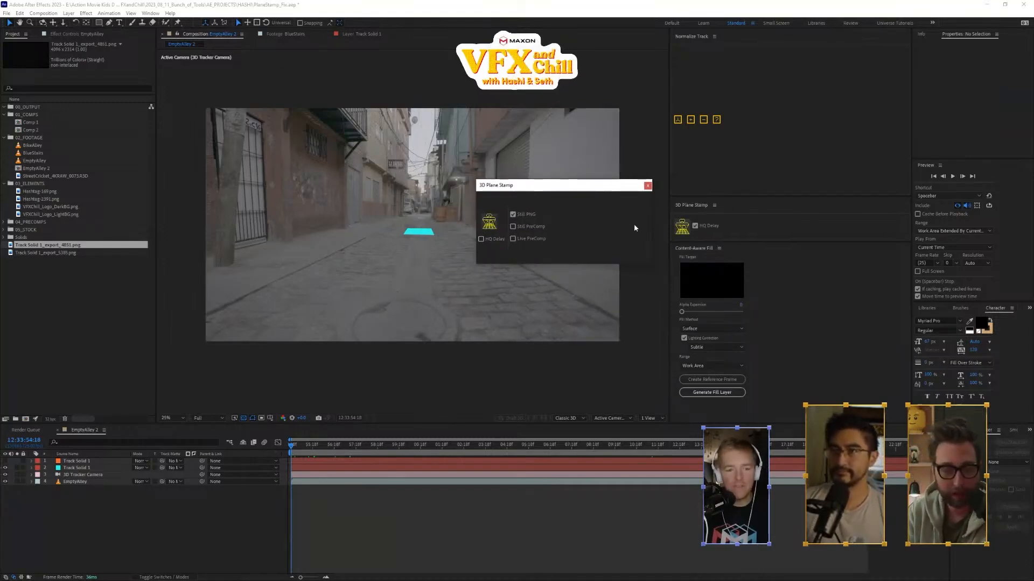
drag(651, 263, 553, 241)
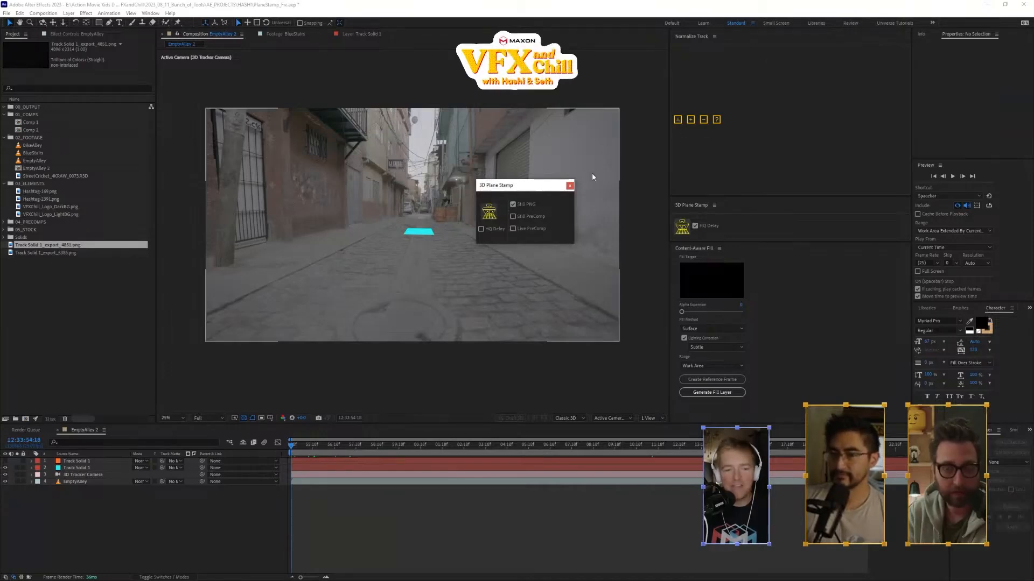
drag(541, 188, 776, 95)
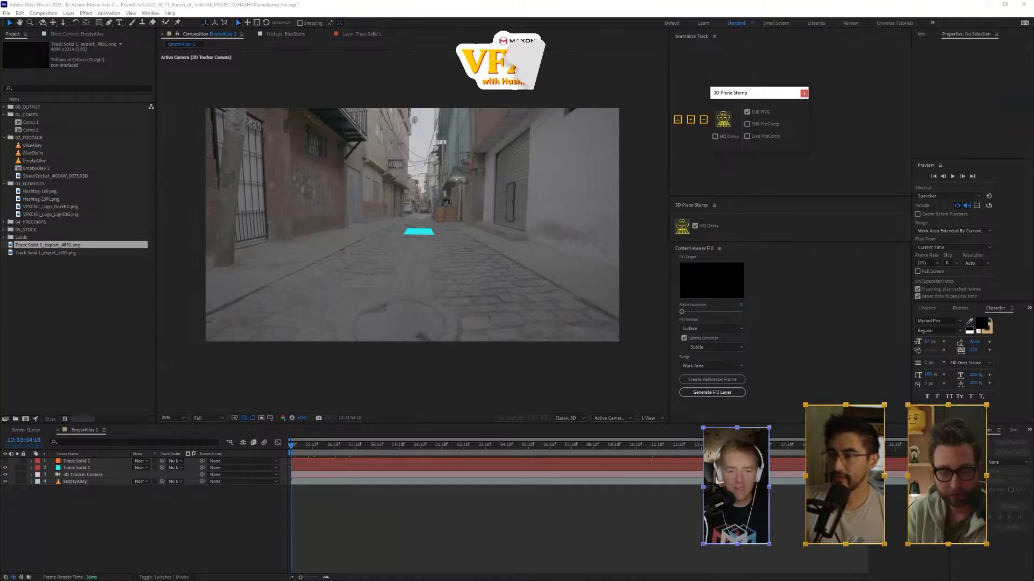
- Examine the full stampIcon string in the script's ICONS section in Sublime Text, and return to After Effects
key(alt+Tab)
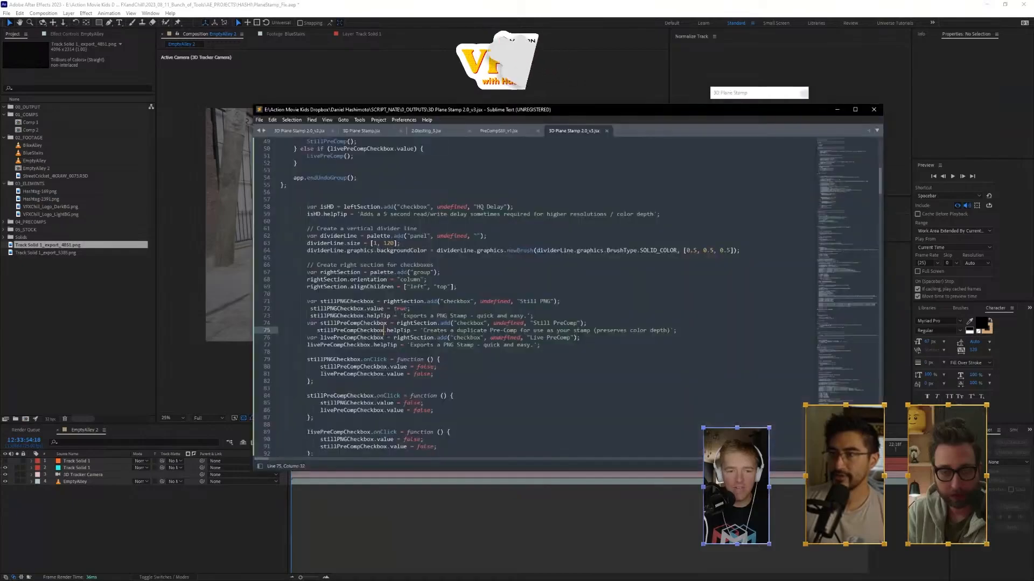
drag(879, 178, 894, 289)
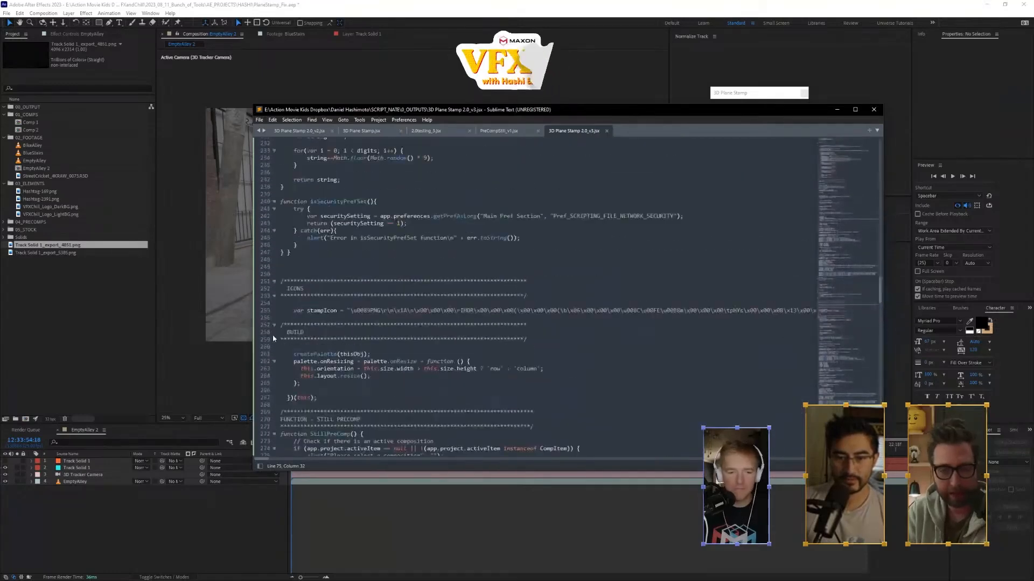
drag(327, 311, 863, 312)
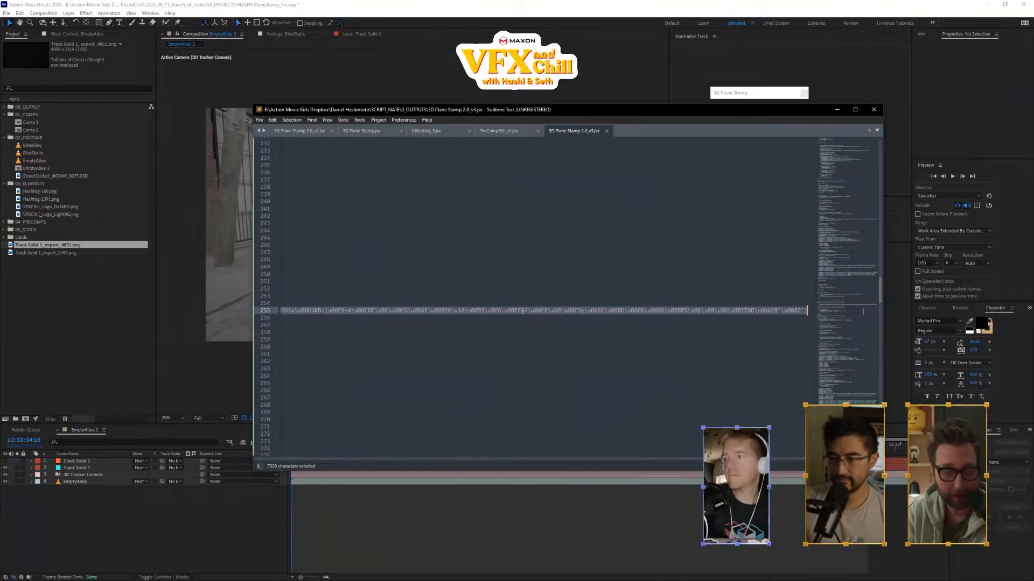
click(783, 326)
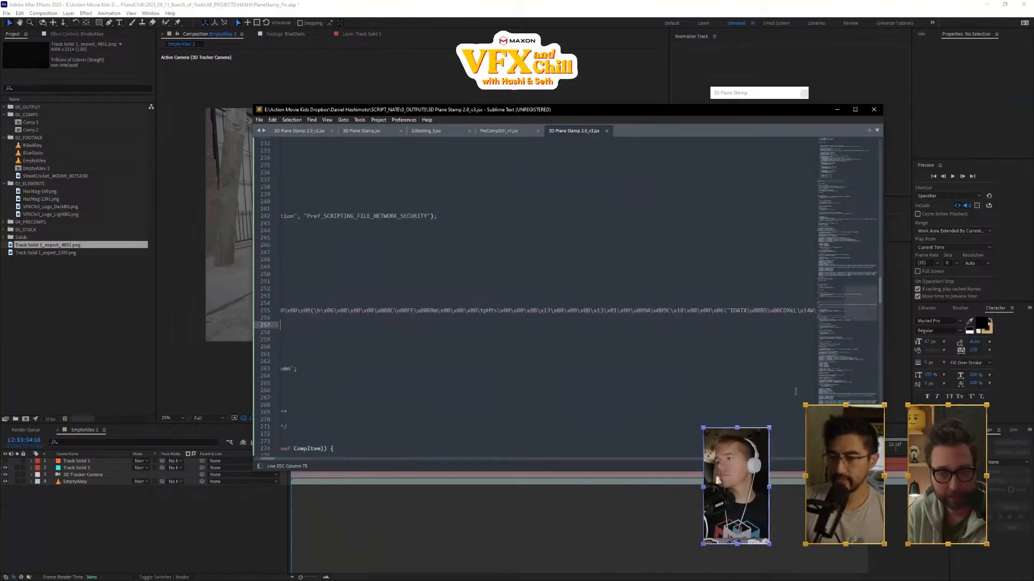
scroll(493, 343, left, 5)
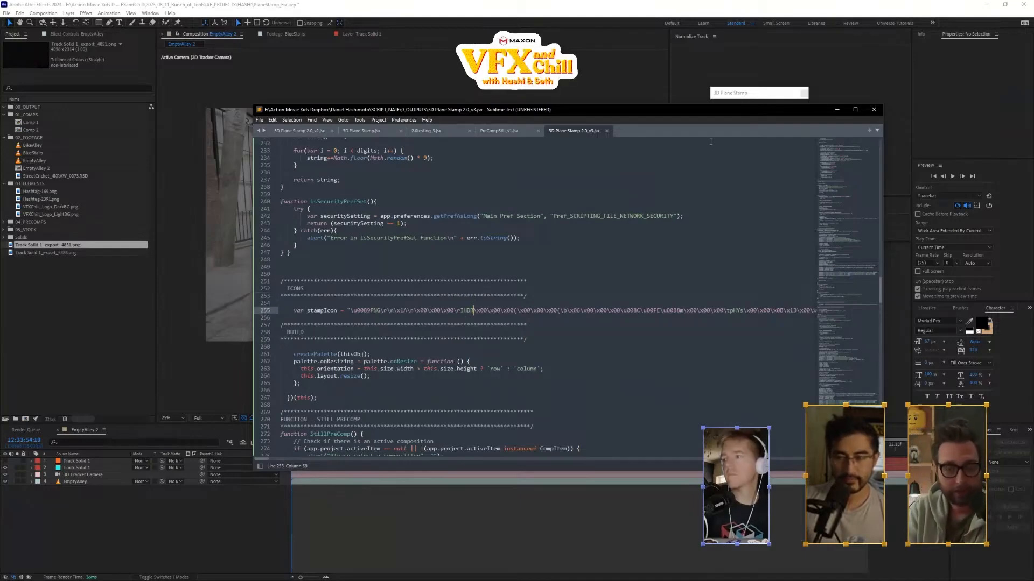
drag(718, 115, 591, 254)
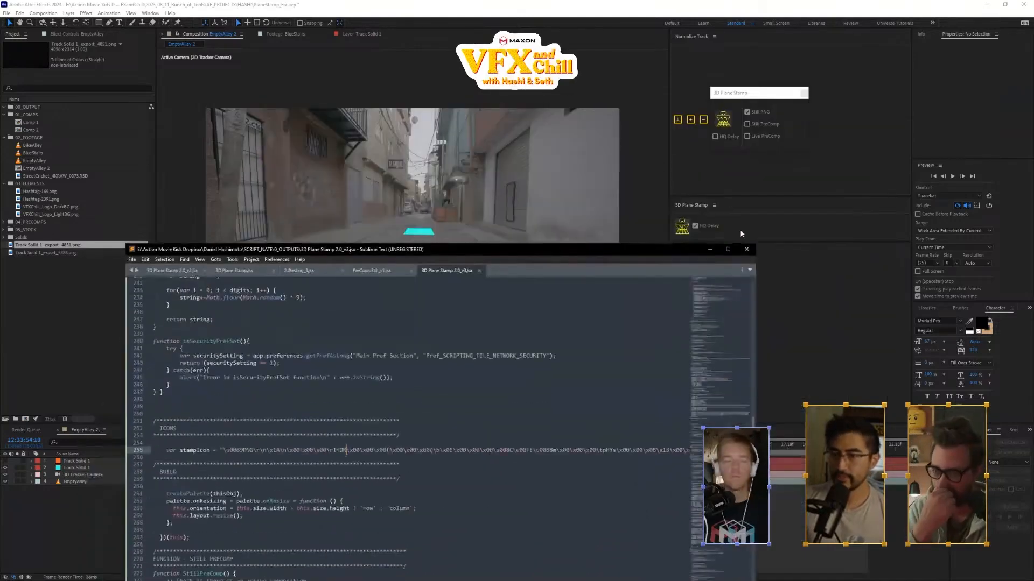
click(709, 249)
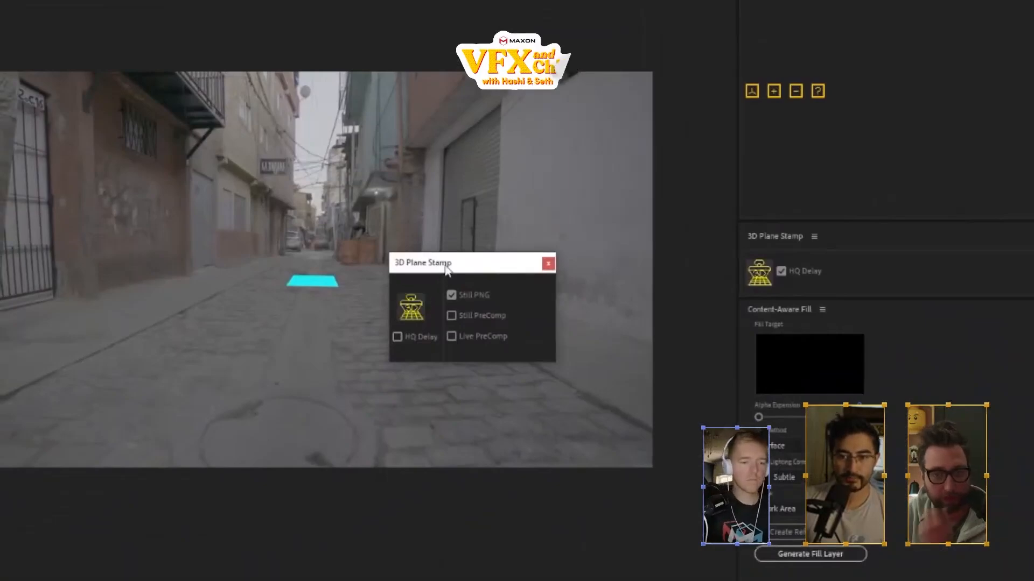
- Enable HQ Delay in the new 3D Plane Stamp palette and place the palette over the alley footage
drag(445, 269, 787, 137)
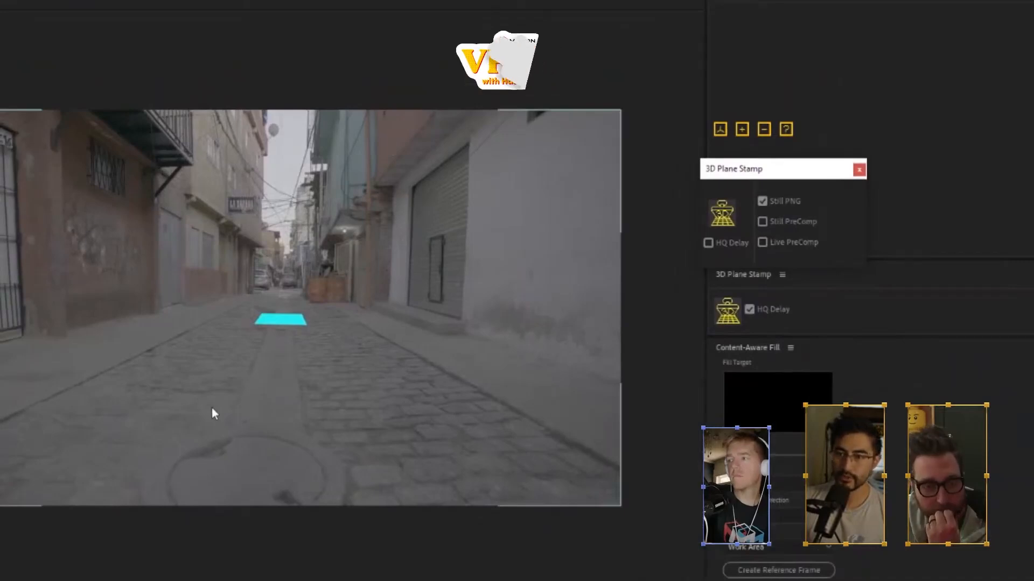
click(720, 246)
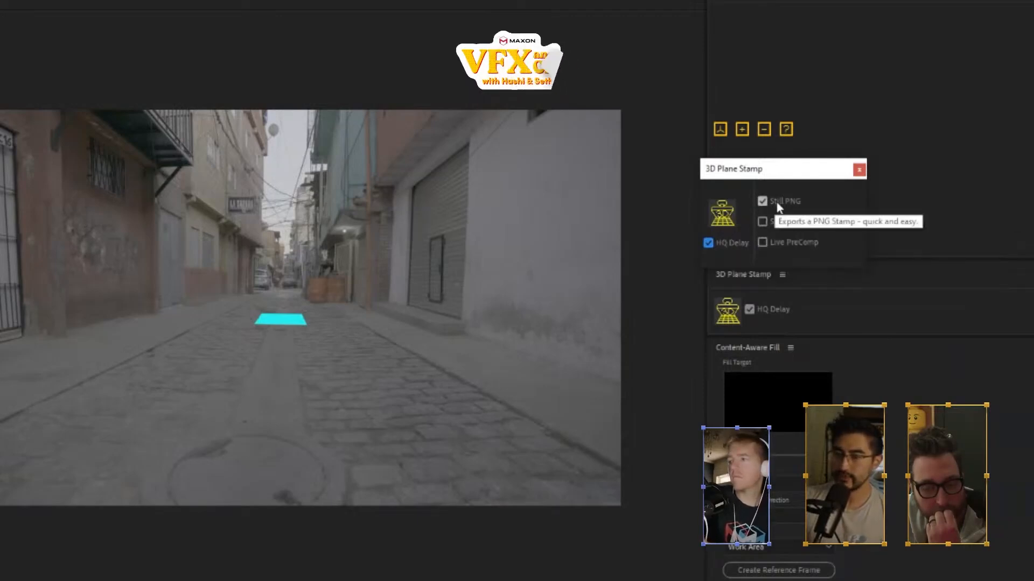
drag(792, 173, 449, 229)
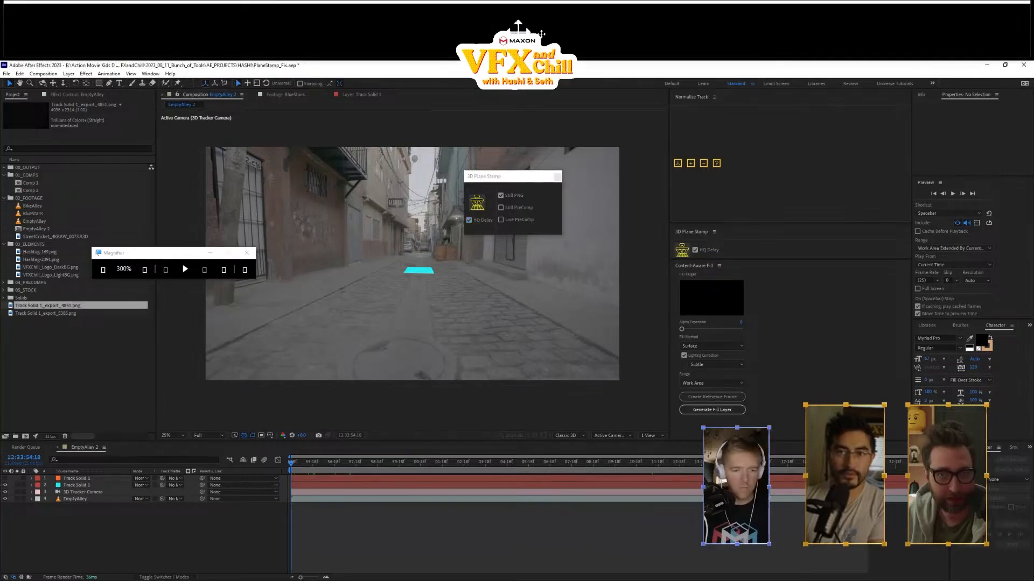
- Enlarge the Magnifier view beside the alley footage, examine the 3D Plane Stamp palette's options at 300%, and close the Magnifier
drag(541, 34, 586, 173)
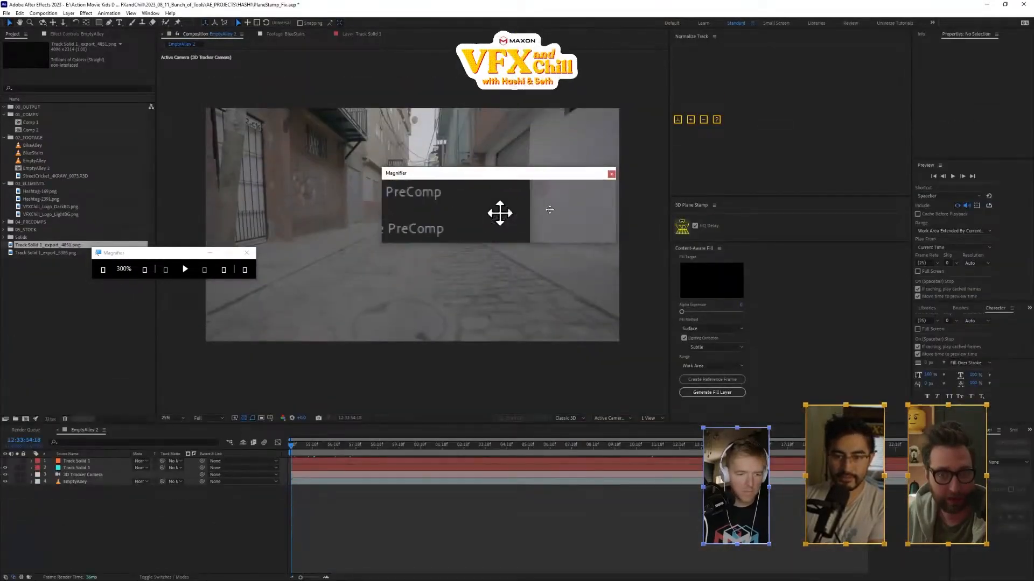
drag(531, 168, 531, 15)
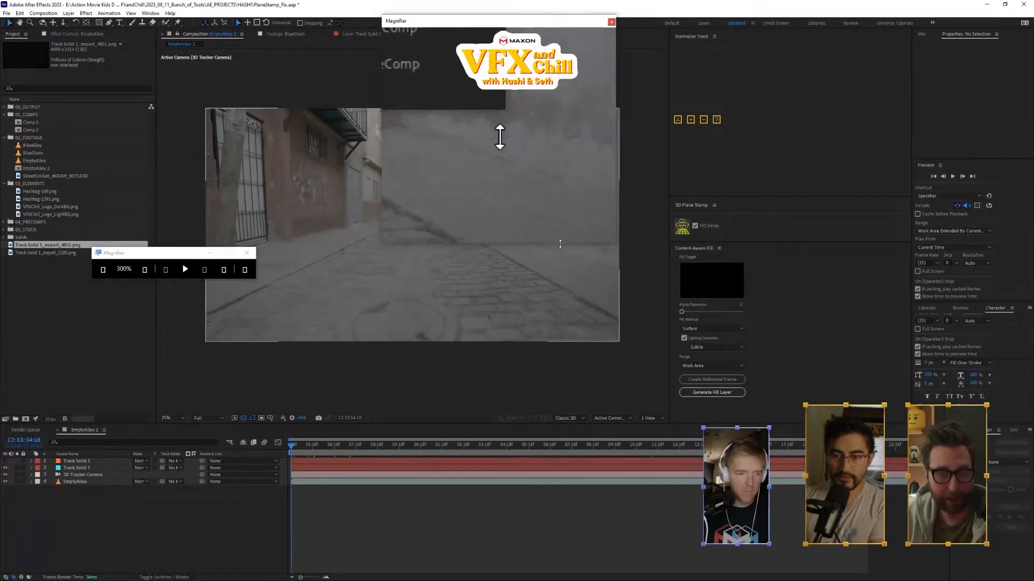
drag(558, 245, 558, 365)
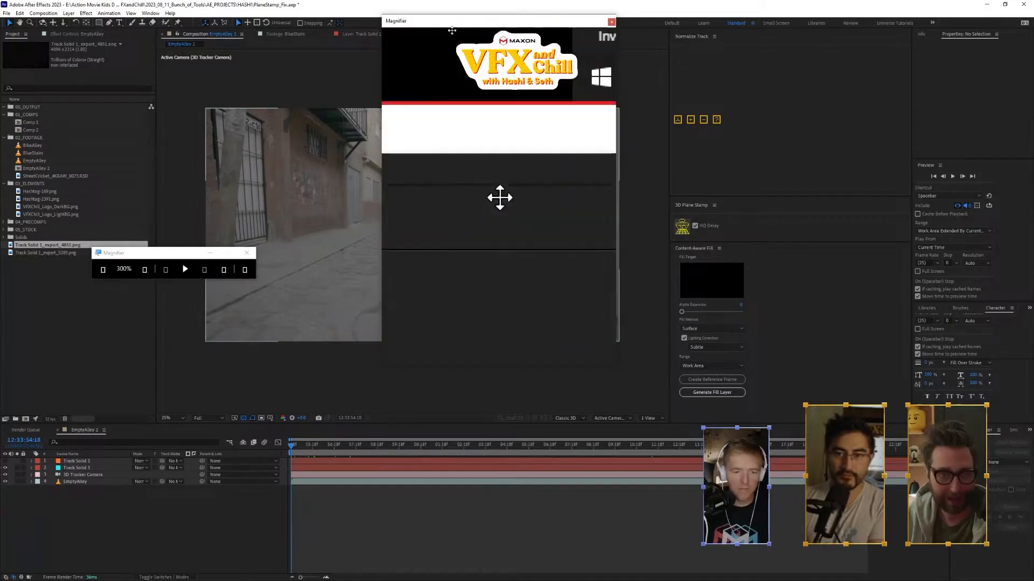
drag(455, 21, 659, 50)
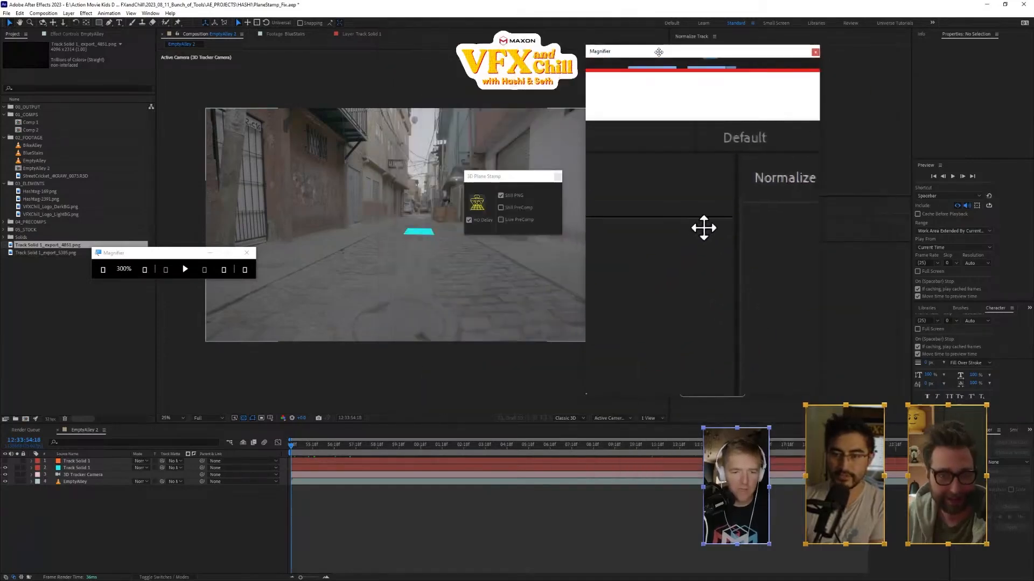
drag(587, 114, 381, 115)
drag(601, 227, 759, 226)
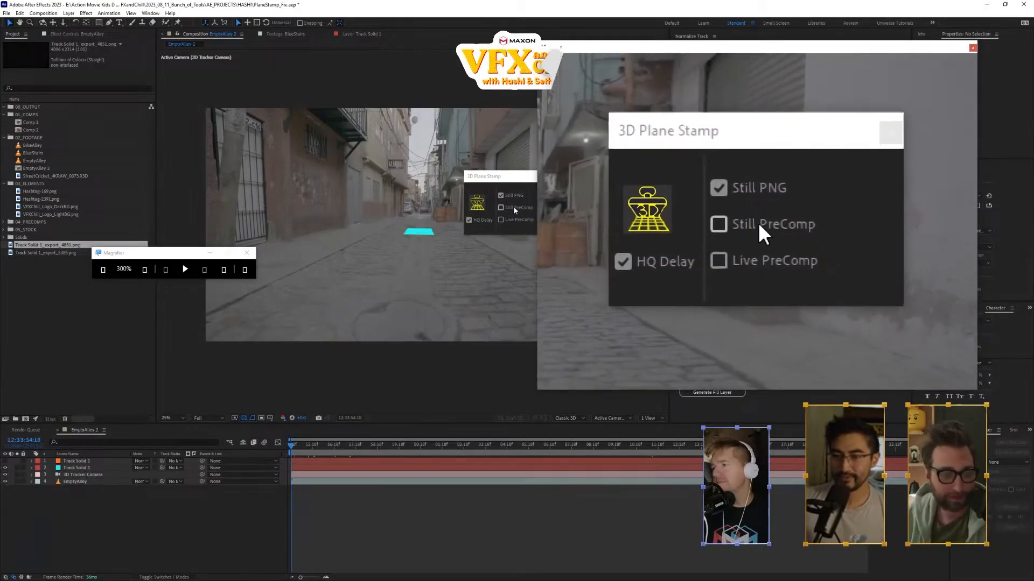
drag(510, 182, 492, 184)
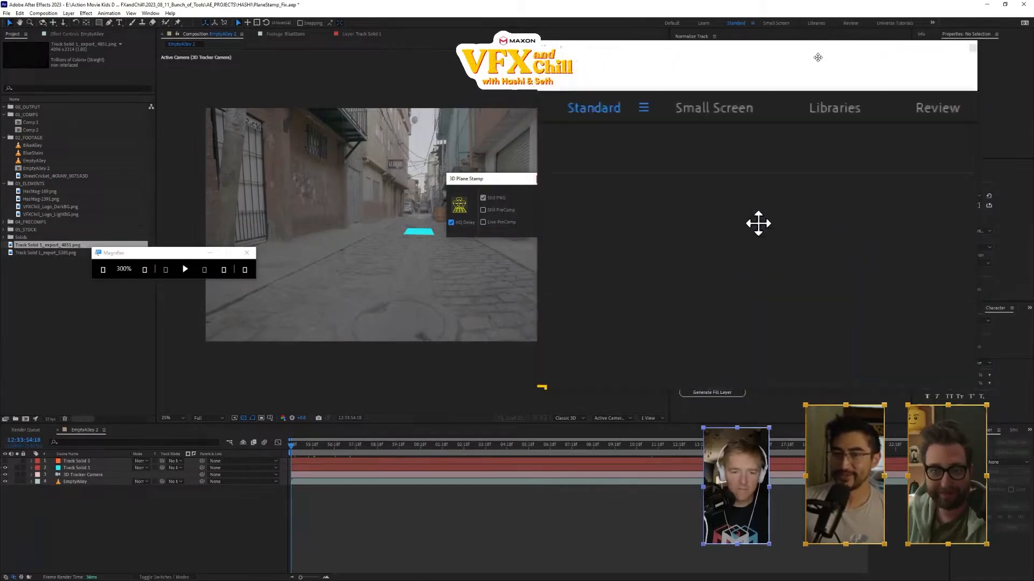
key(super+Escape)
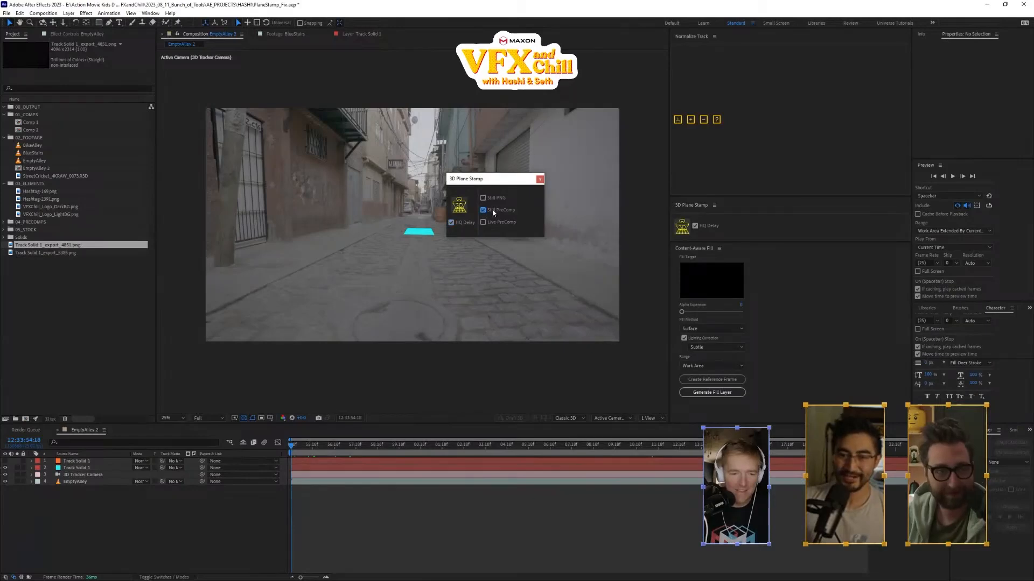
- Stamp the orange Track Solid 1 ground plane with Still PreComp enabled and HQ Delay off, keeping the palette clear of the footage
drag(498, 181, 688, 225)
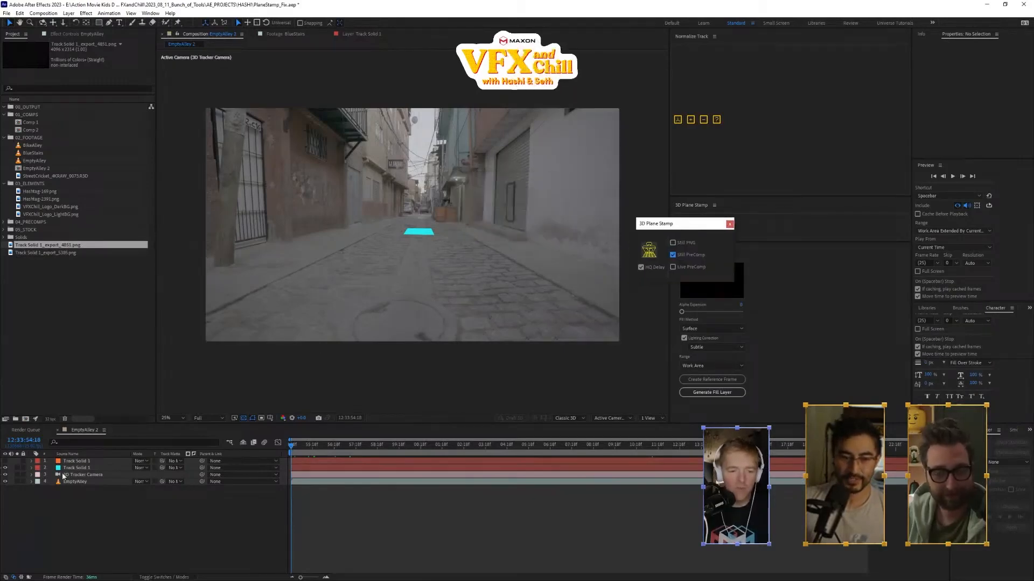
click(74, 461)
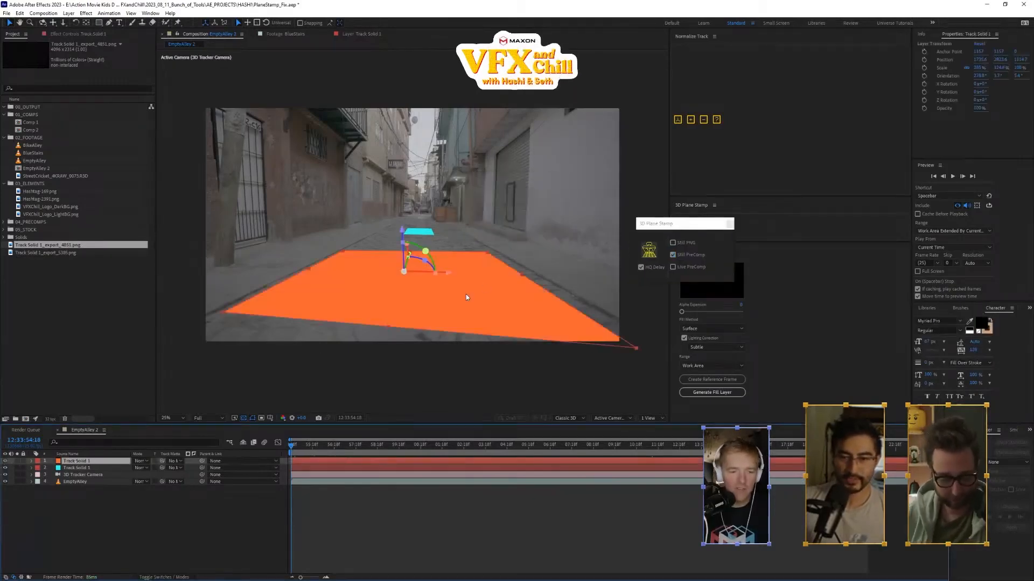
click(466, 297)
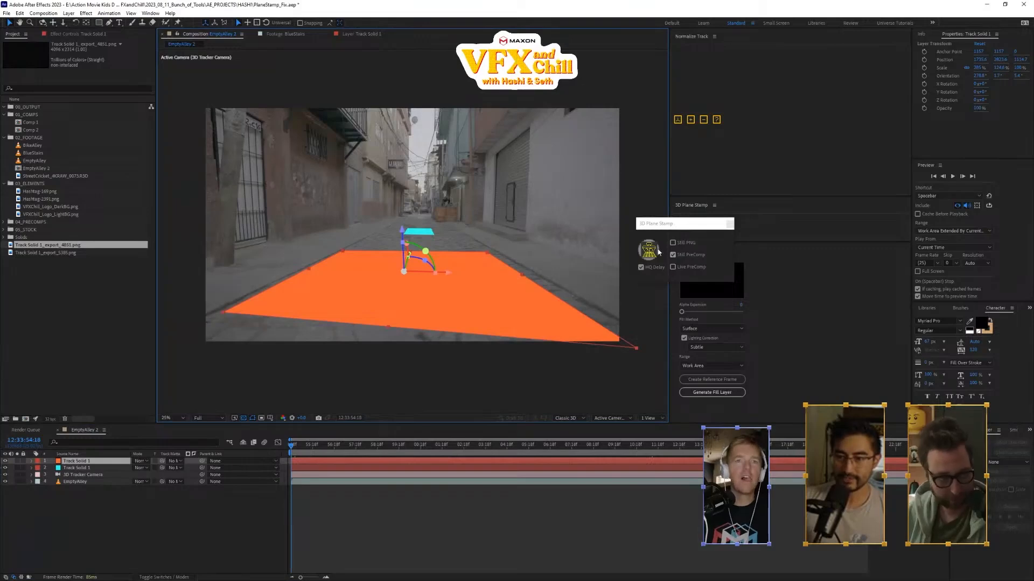
click(641, 268)
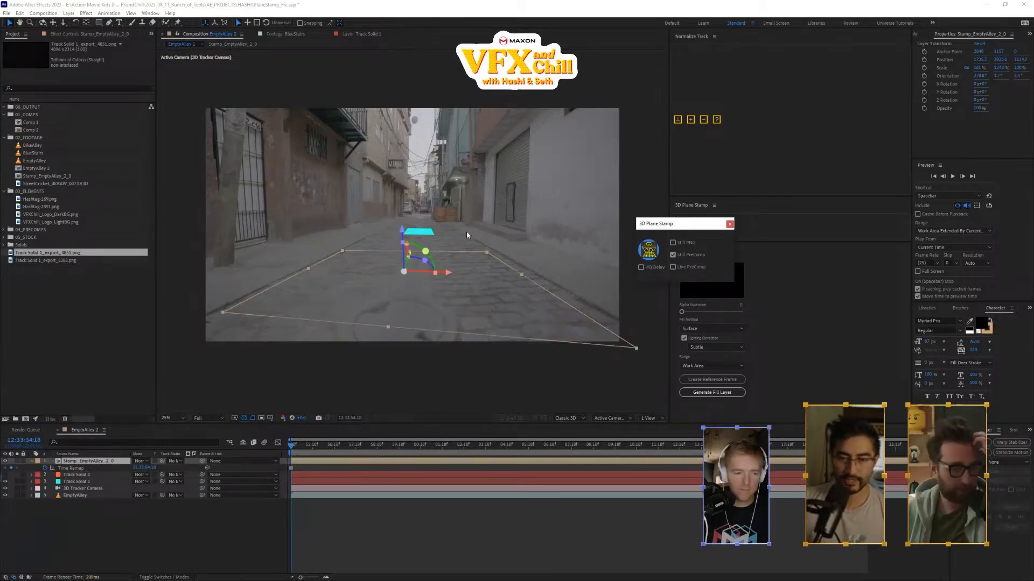
- Inspect the Stamp_EmptyAlley_2_0 layer soloed at different times, return to the first frame, and unsolo it
click(485, 287)
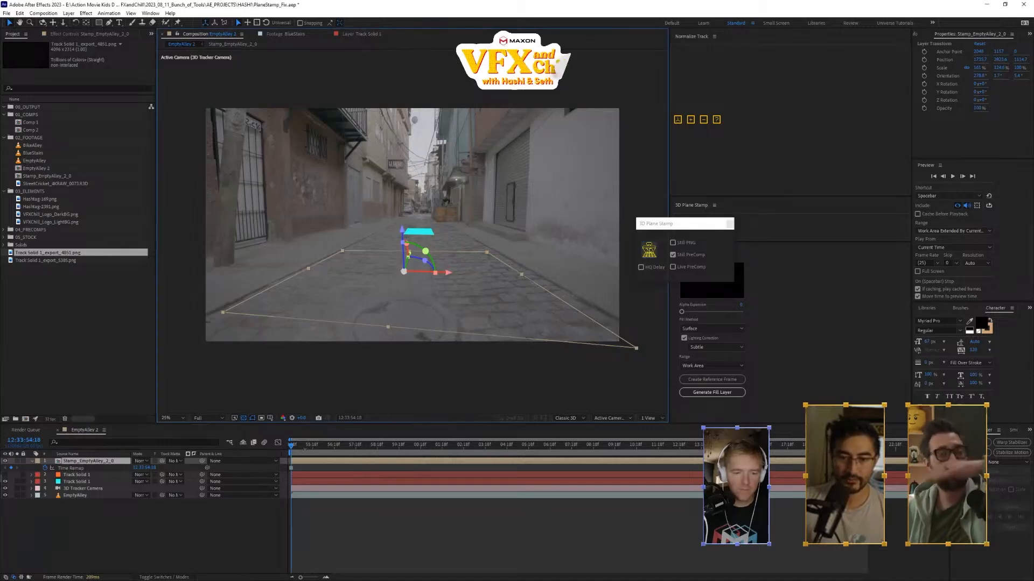
mouse_move(292, 446)
mouse_down()
mouse_move(495, 456)
mouse_move(293, 457)
mouse_up()
click(18, 462)
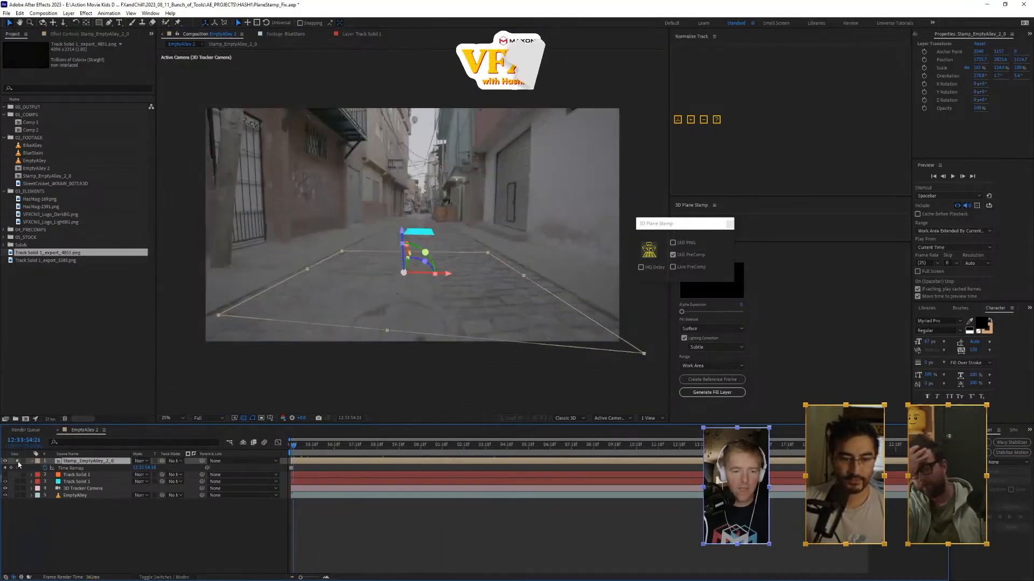
drag(313, 448, 322, 469)
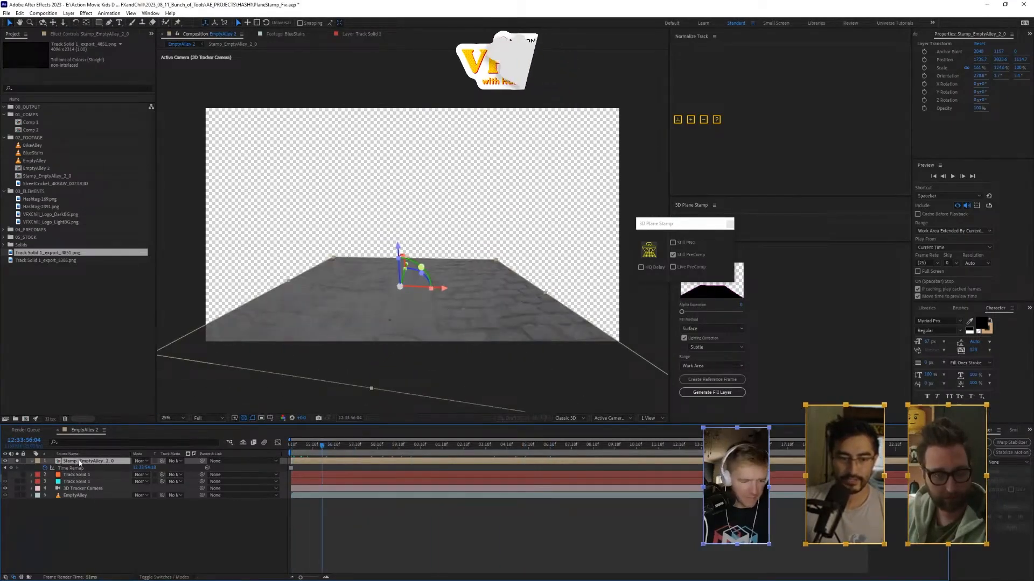
key(Home)
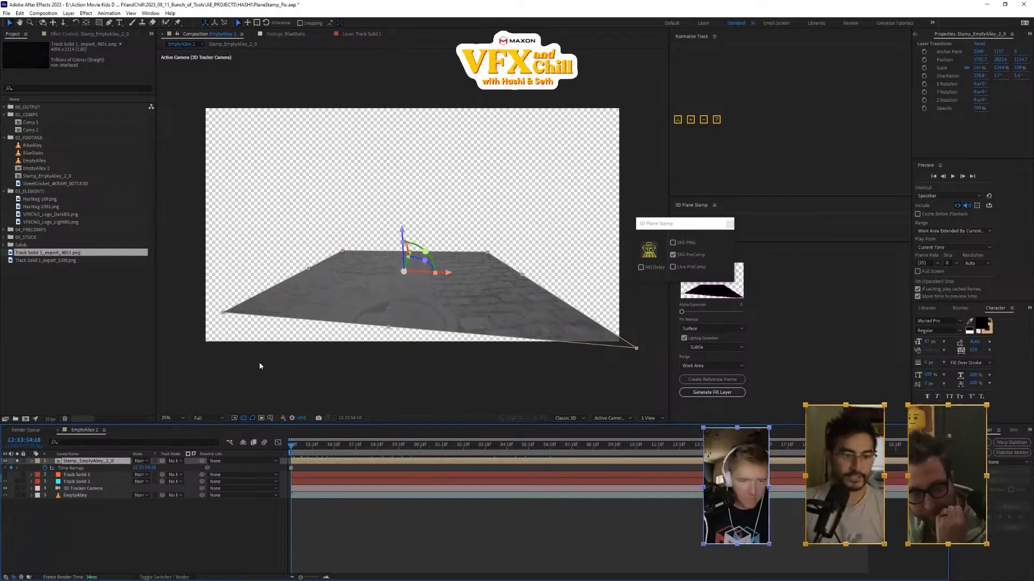
click(18, 462)
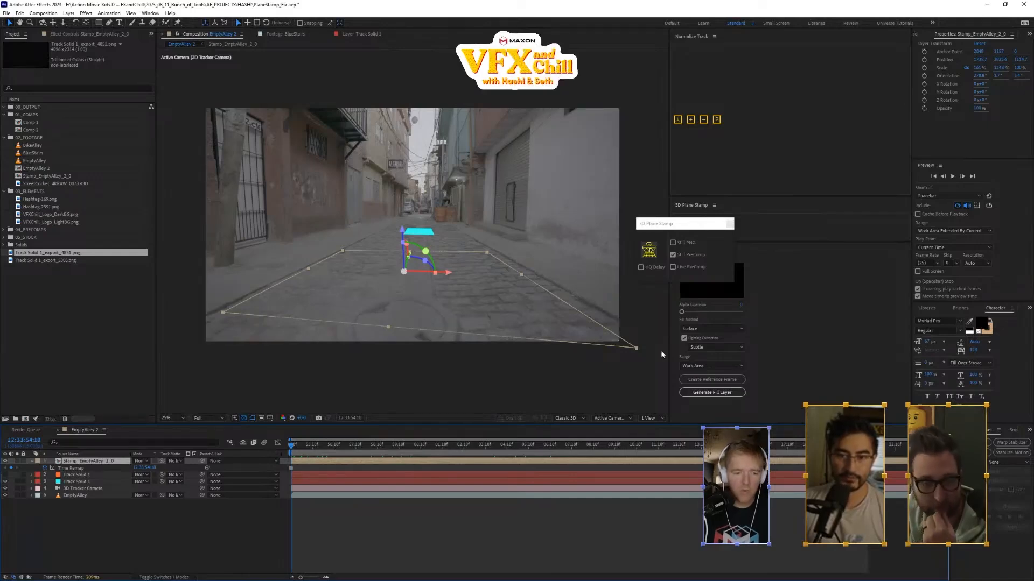
- Open the Stamp_EmptyAlley_2_0 precomp and move the 3D Plane Stamp palette off its footage
drag(678, 224, 608, 223)
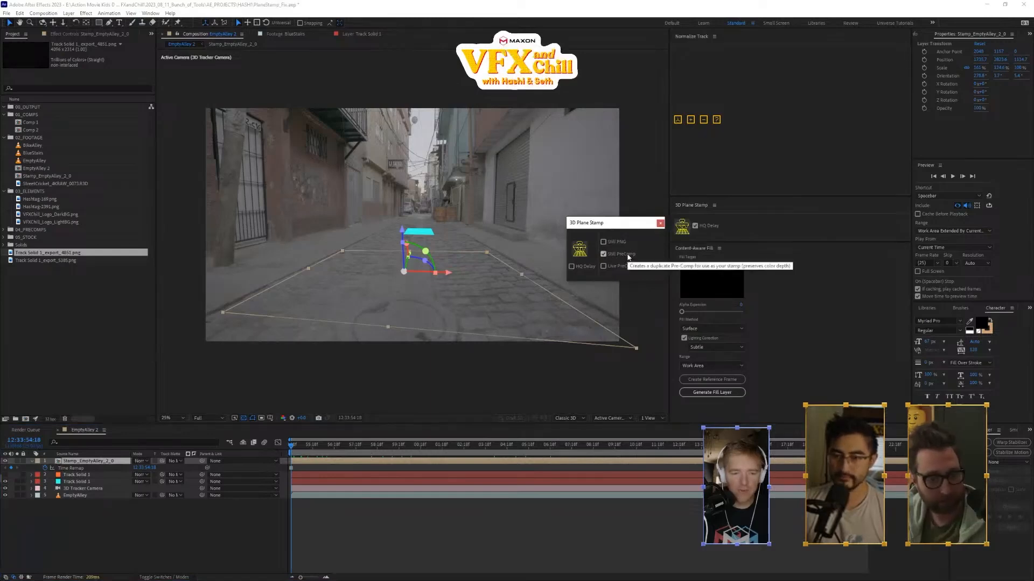
double_click(81, 462)
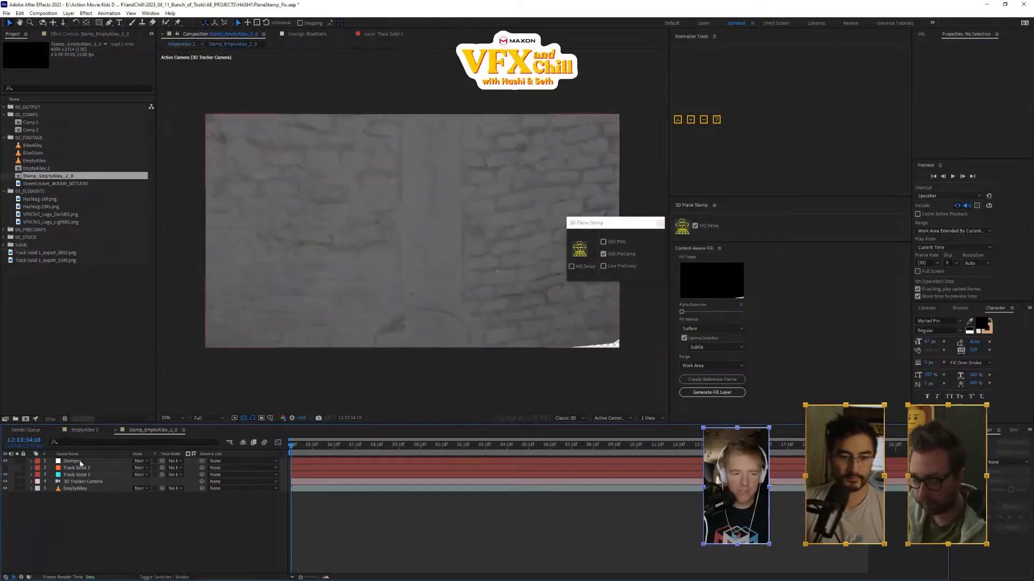
drag(619, 226, 721, 211)
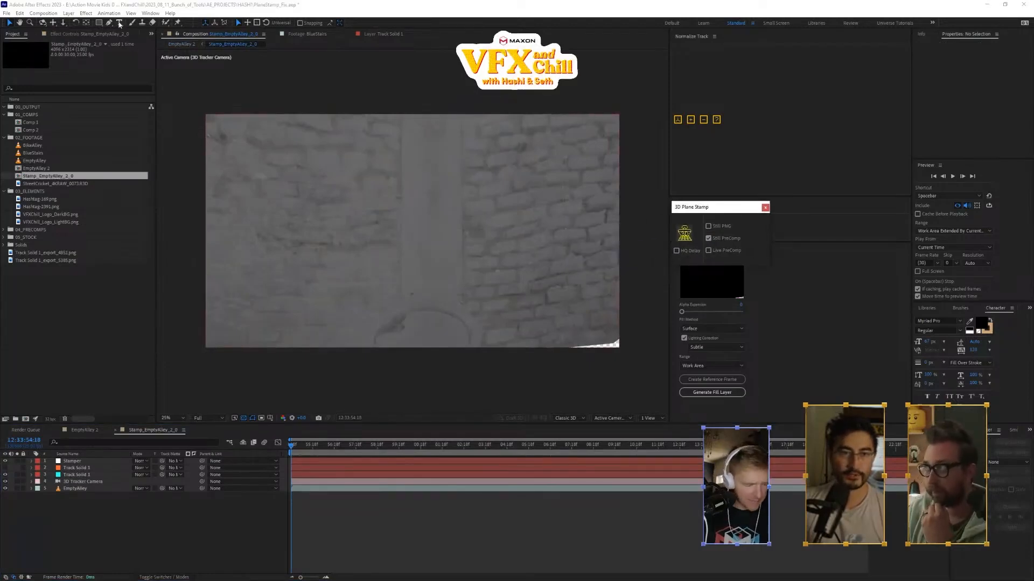
- Add a white "NO WALKING" text layer to the stamp precomp and enlarge it across the middle of the ground texture
click(119, 23)
click(363, 279)
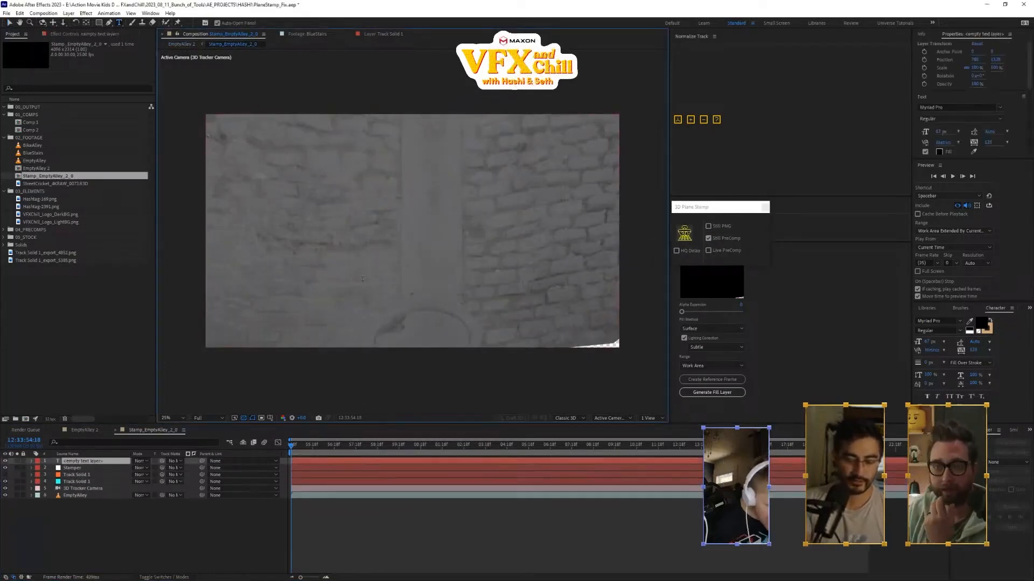
text(NO)
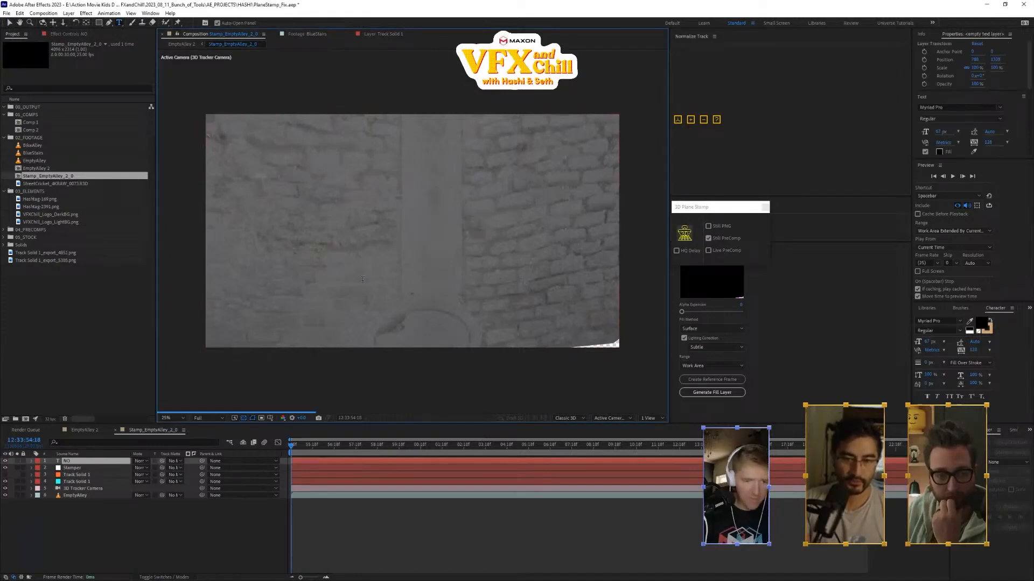
text( WALKING)
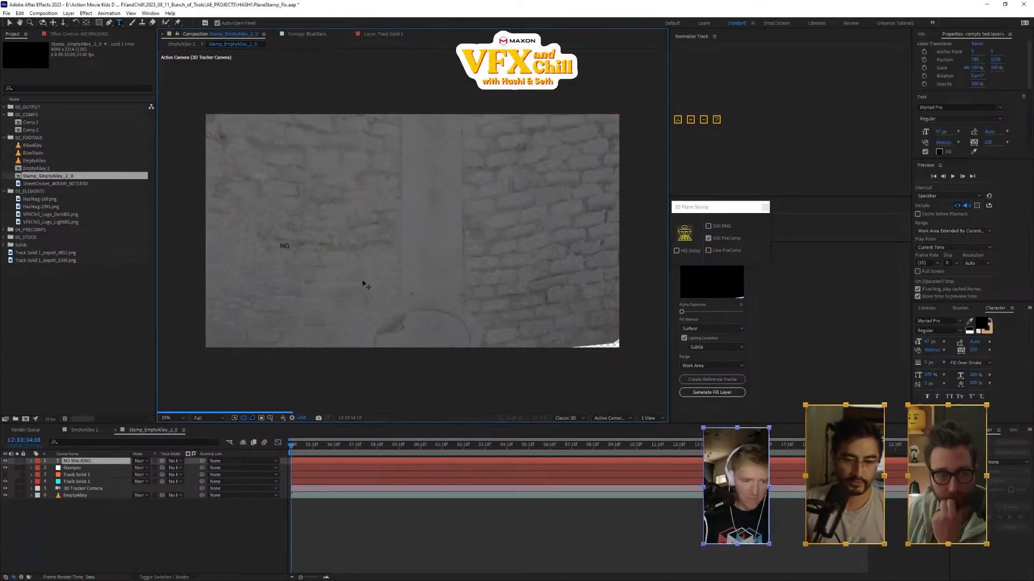
click(10, 23)
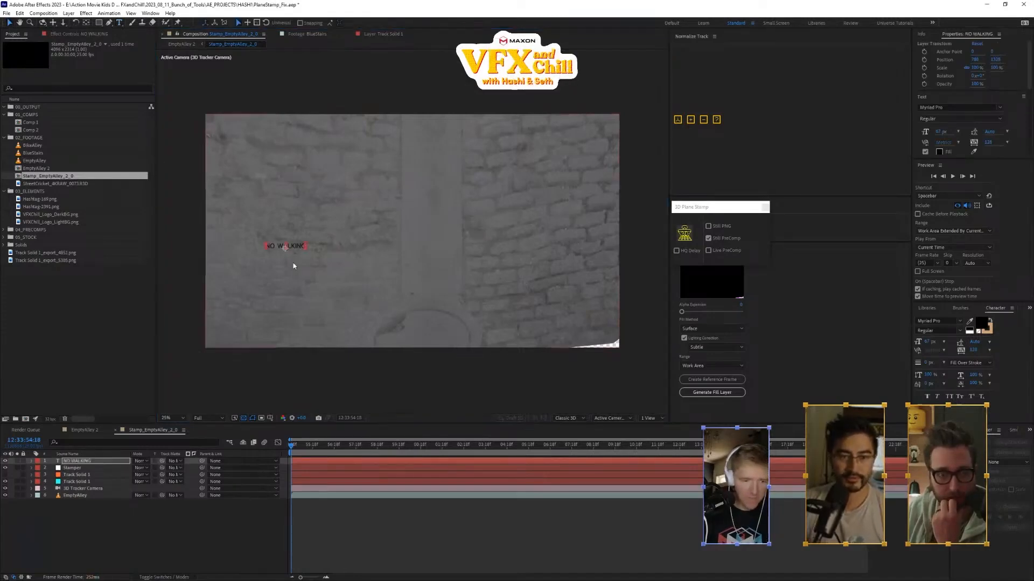
shift+drag(333, 214, 470, 259)
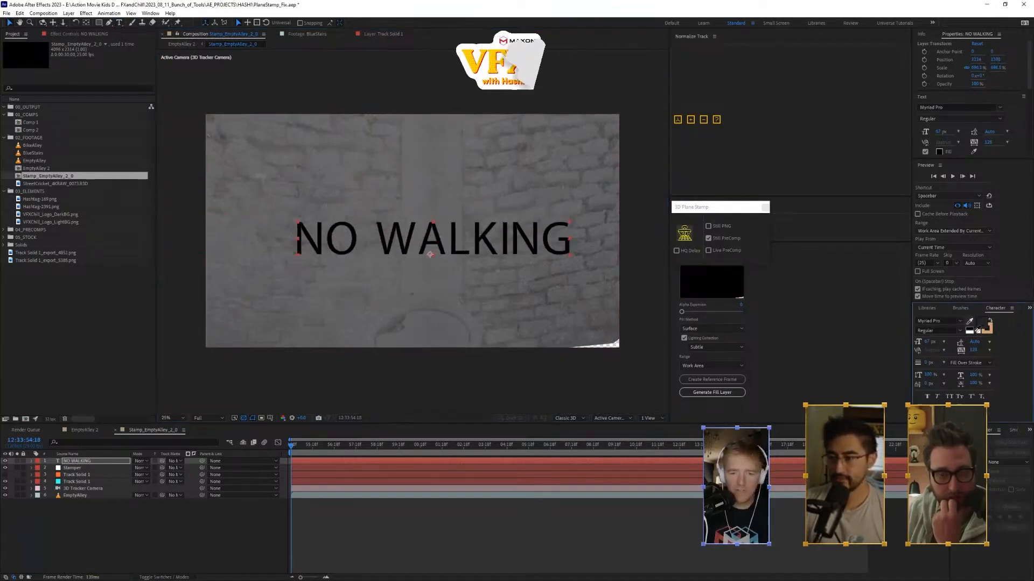
click(970, 332)
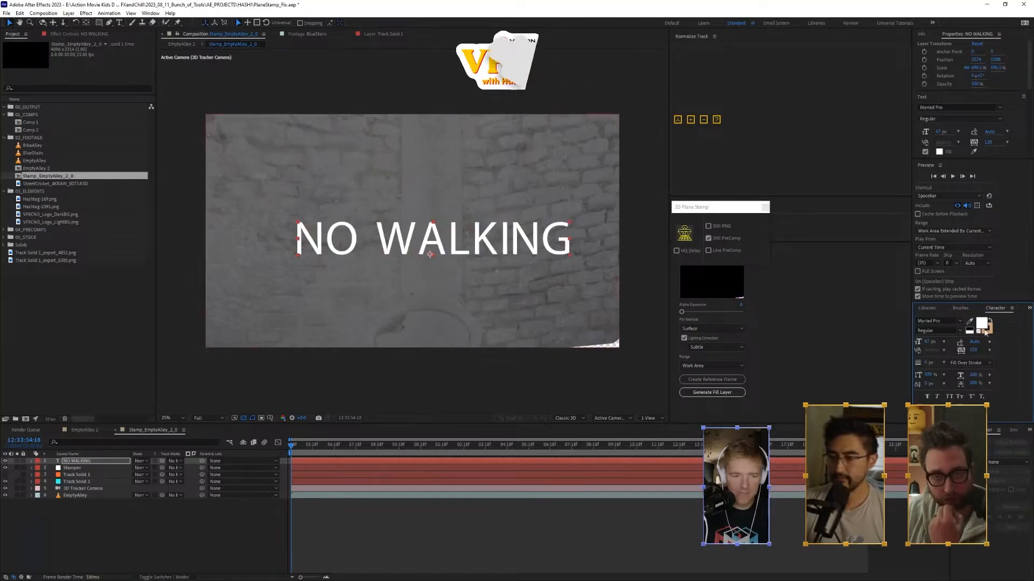
- Browse the font list and set the NO WALKING text's font to Russo One
click(961, 322)
scroll(1000, 432, up, 2)
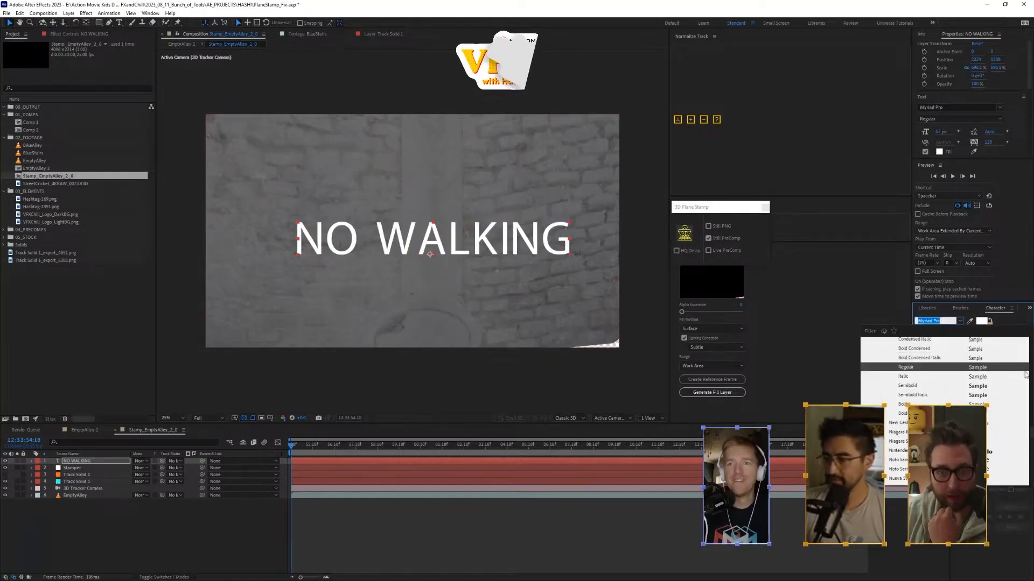
scroll(1028, 372, up, 5)
scroll(993, 422, down, 4)
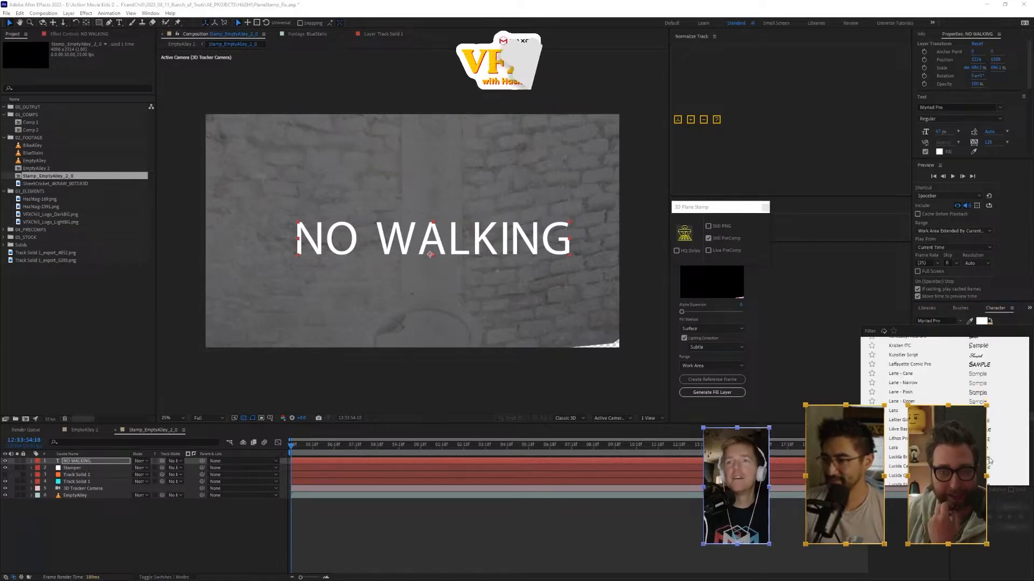
scroll(988, 454, down, 4)
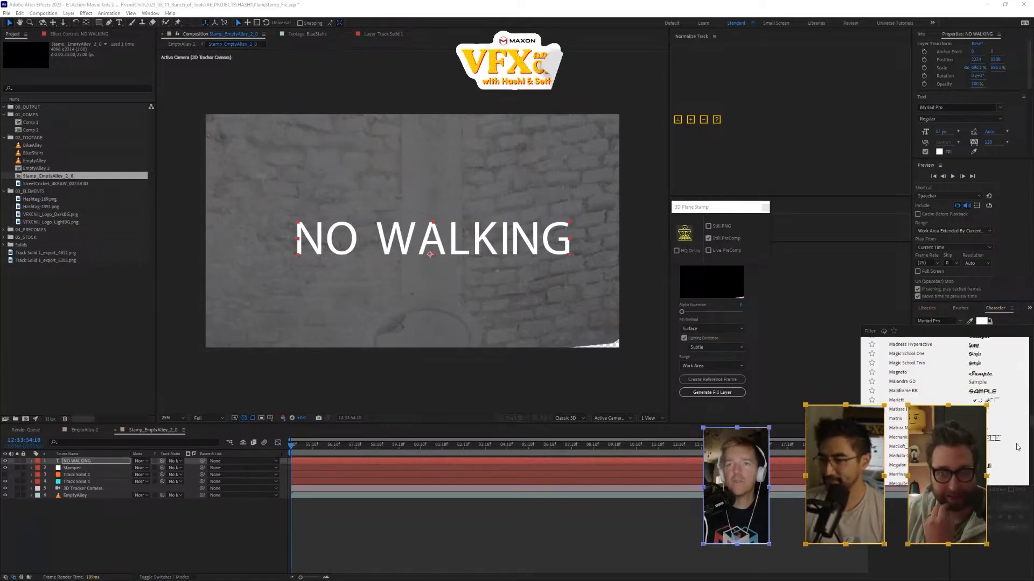
scroll(993, 452, down, 3)
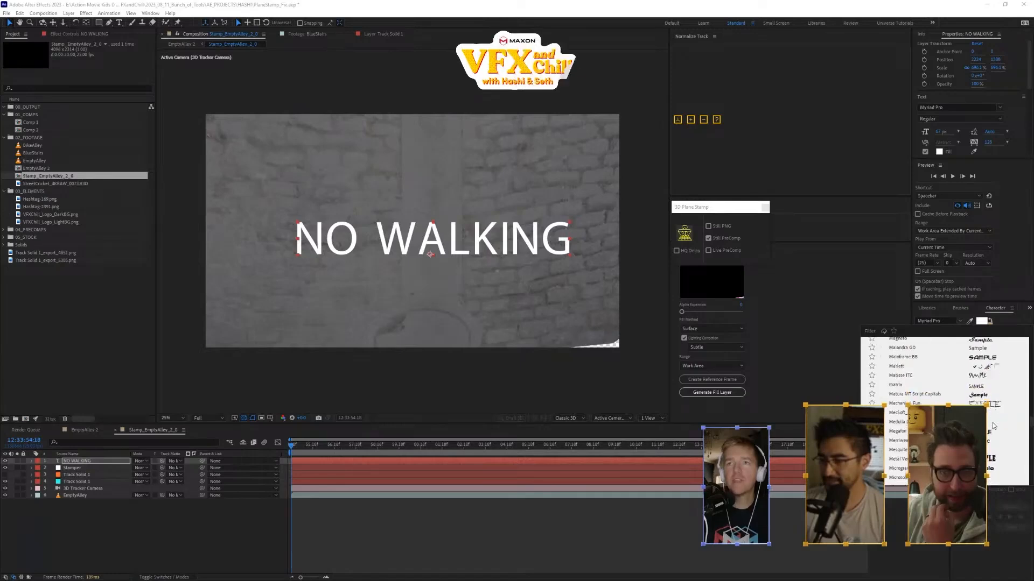
scroll(996, 428, down, 1)
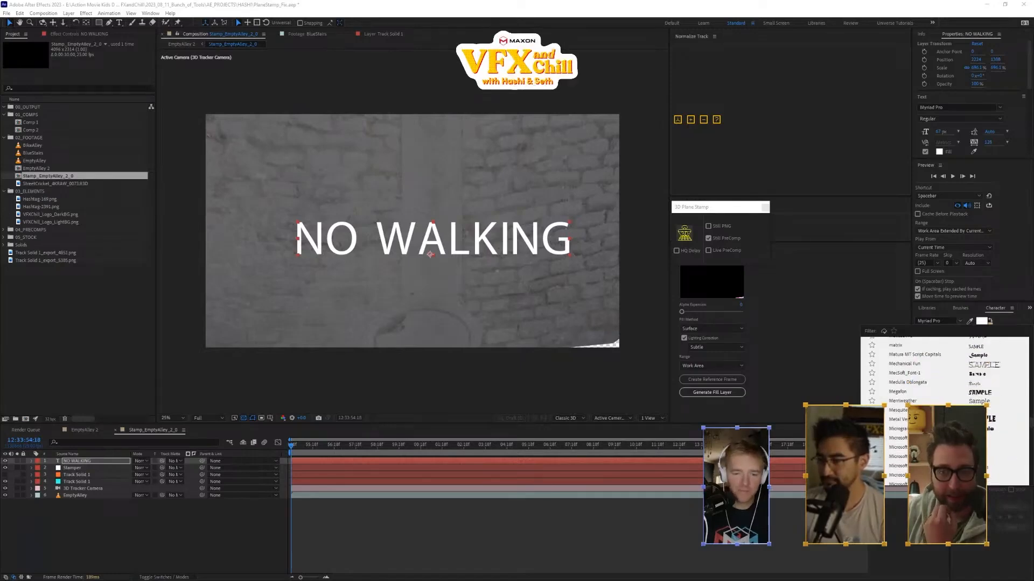
scroll(1031, 375, up, 5)
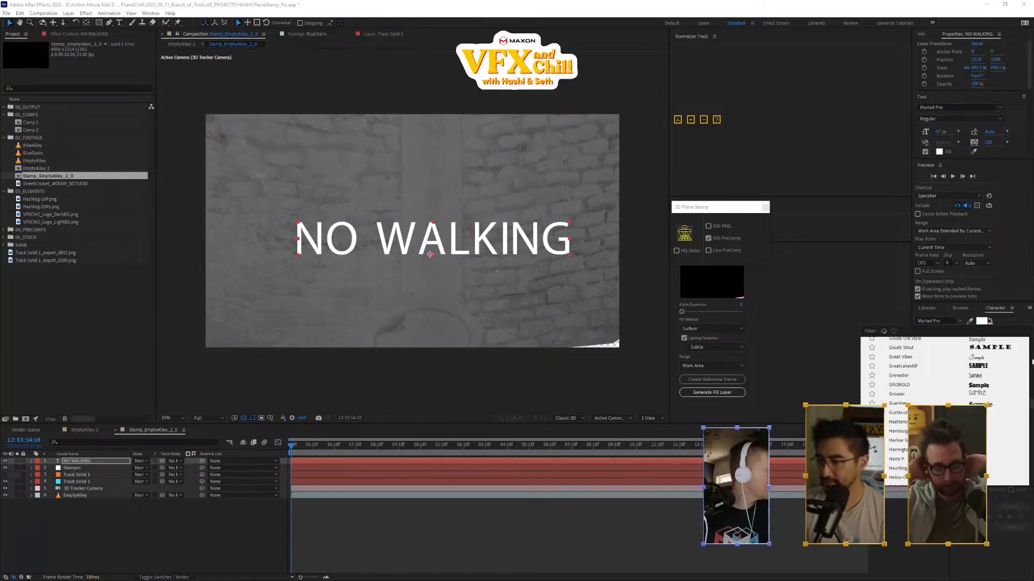
scroll(1031, 361, up, 5)
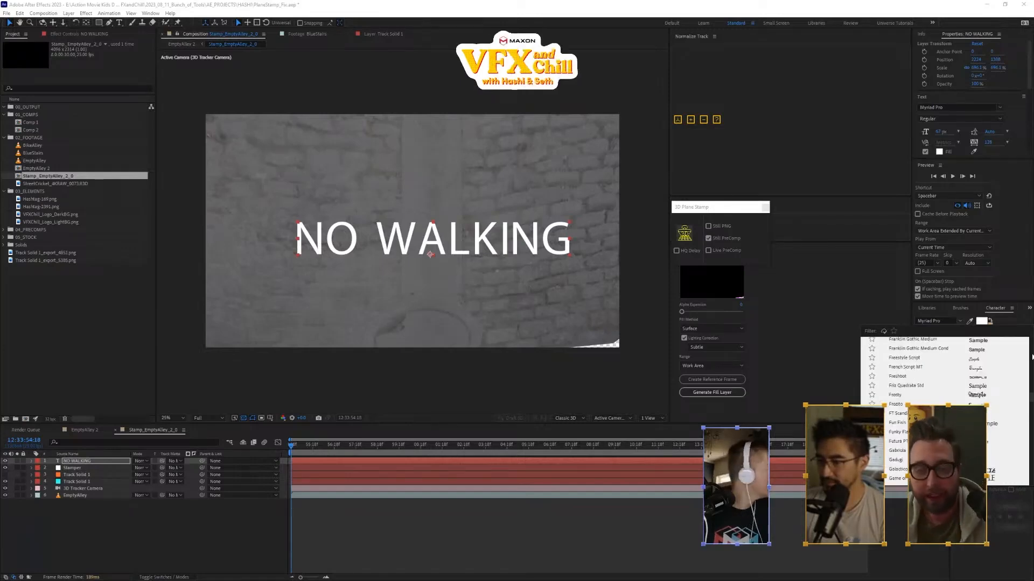
scroll(1031, 356, up, 5)
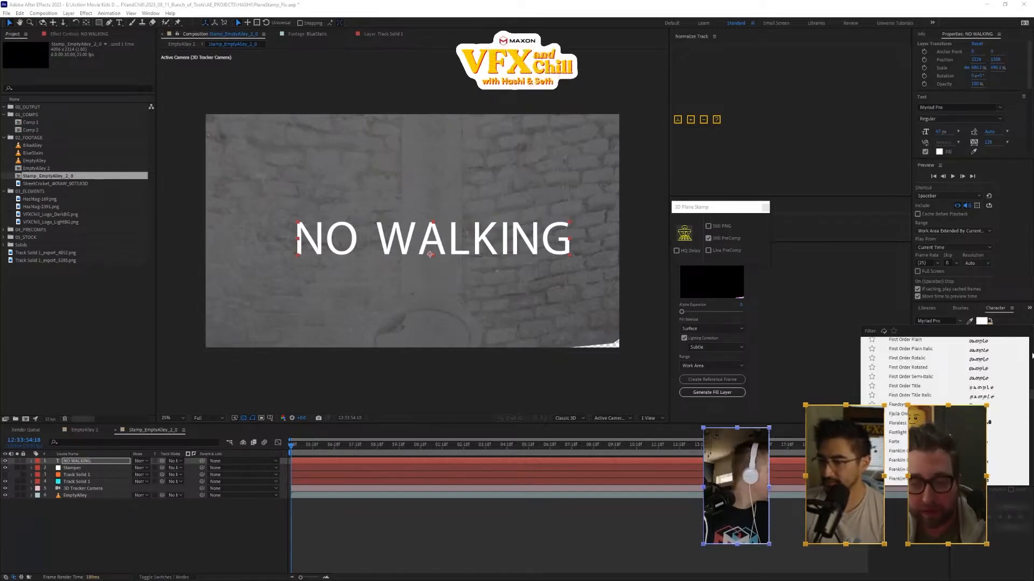
scroll(1031, 358, up, 15)
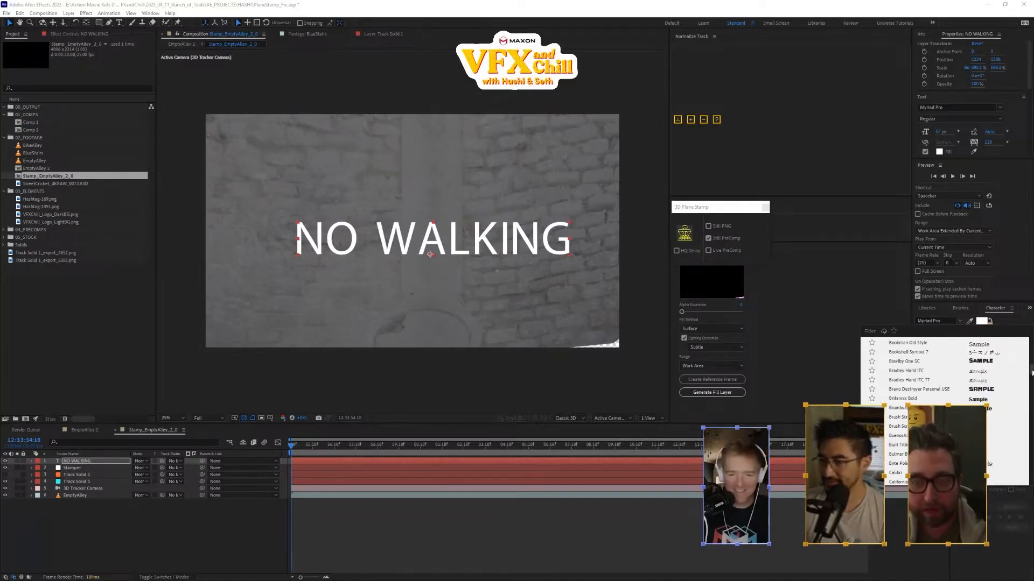
scroll(1031, 371, down, 15)
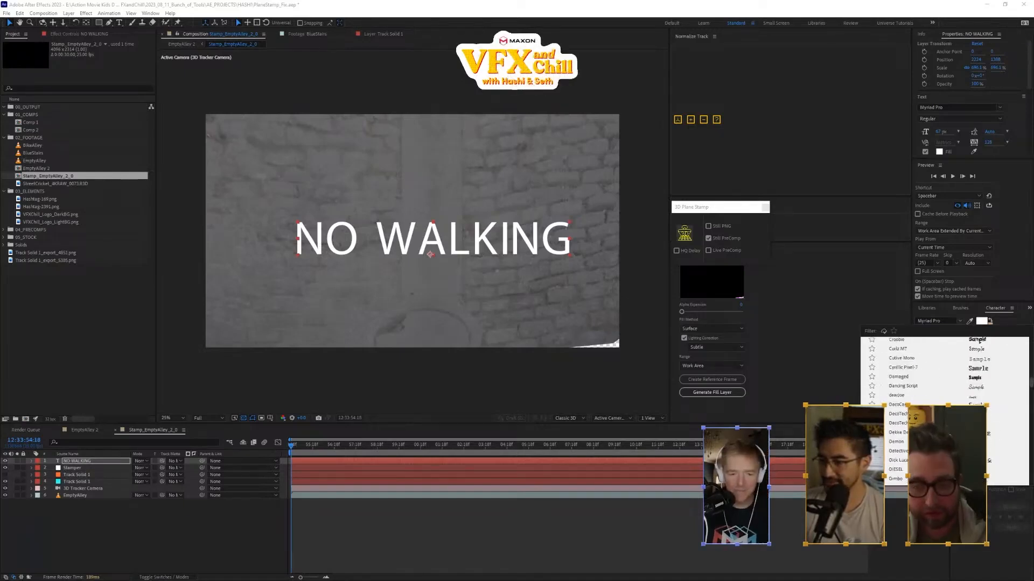
scroll(979, 340, down, 10)
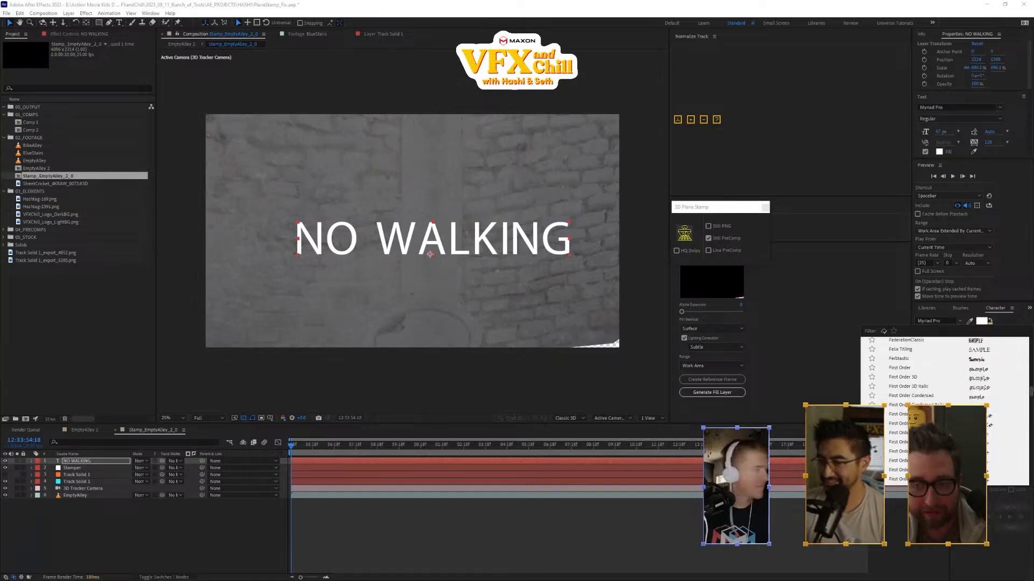
scroll(945, 372, down, 15)
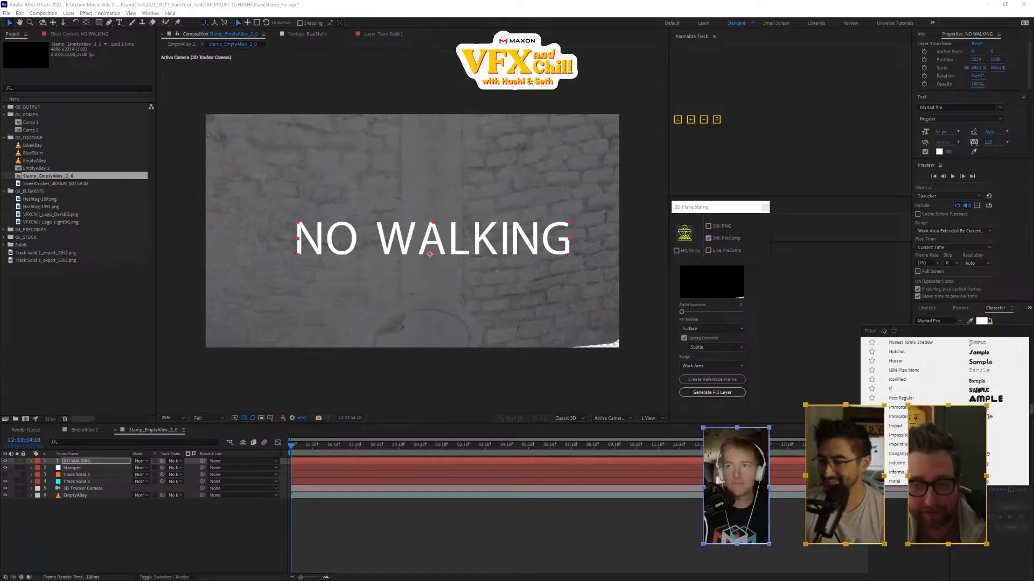
scroll(945, 372, down, 20)
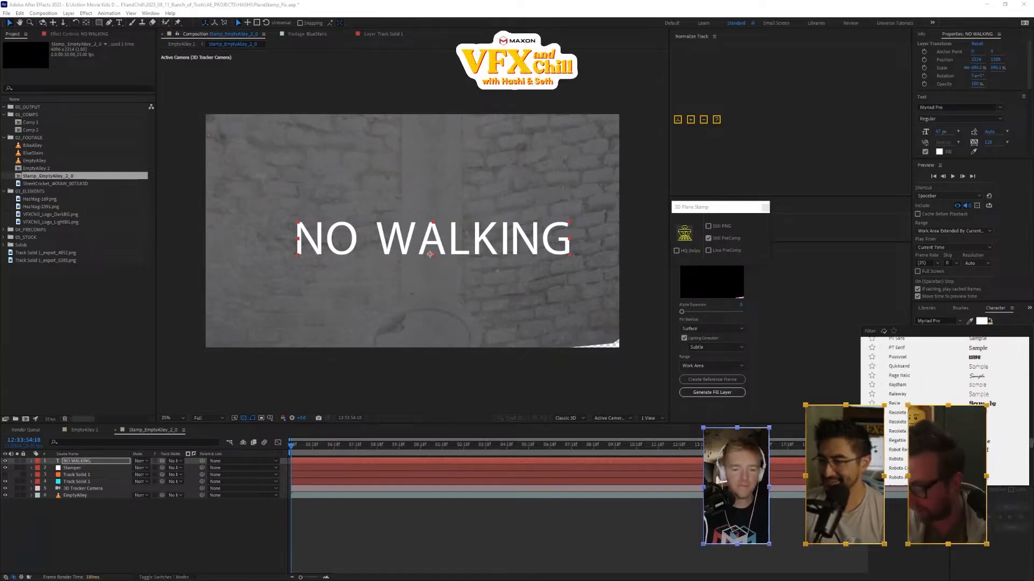
scroll(993, 452, down, 5)
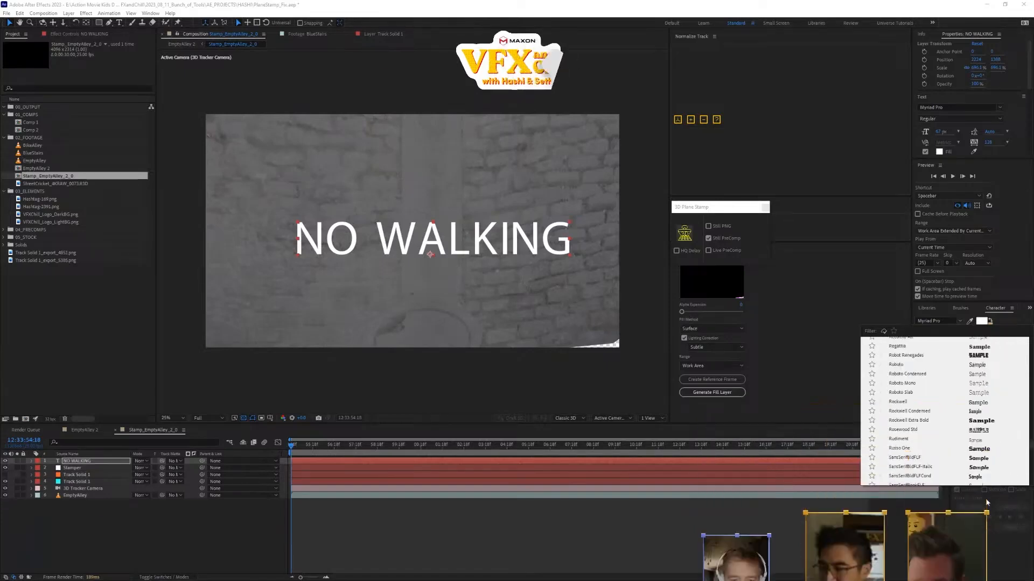
click(993, 450)
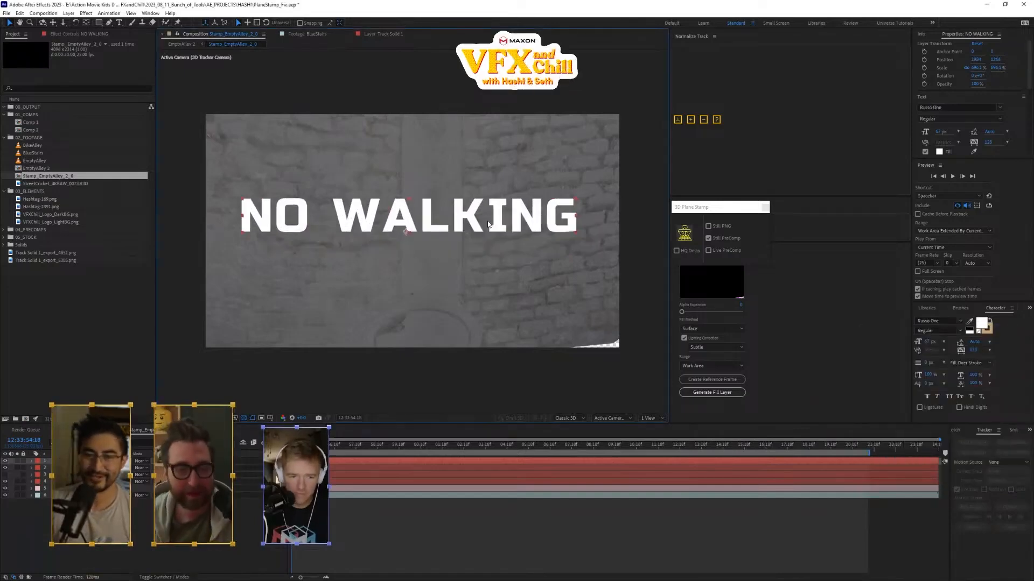
- Try a Displacement Map effect on the NO WALKING text with Stamper as the map layer and Luminance for horizontal displacement
key(ctrl+space)
text(dis)
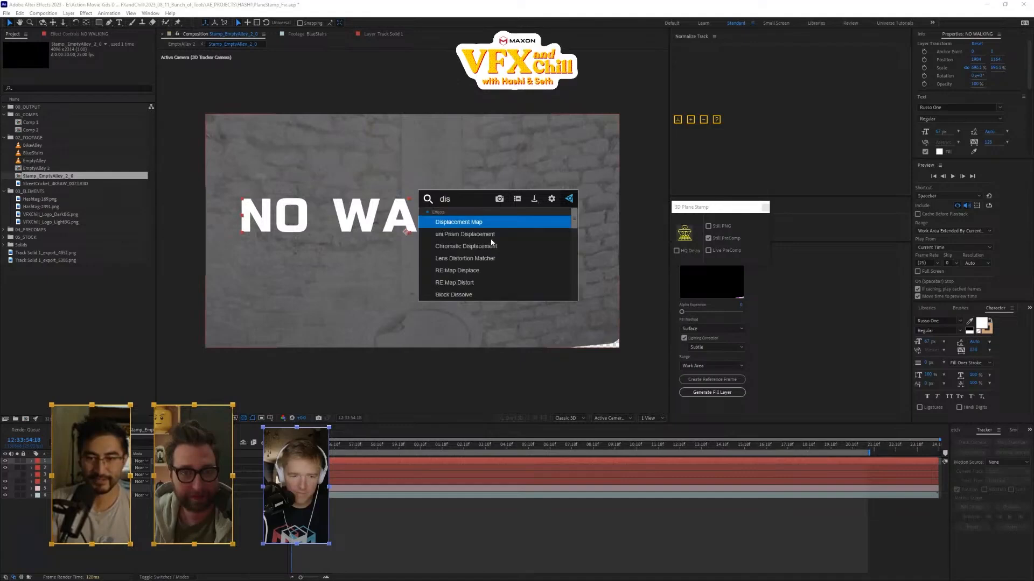
key(Return)
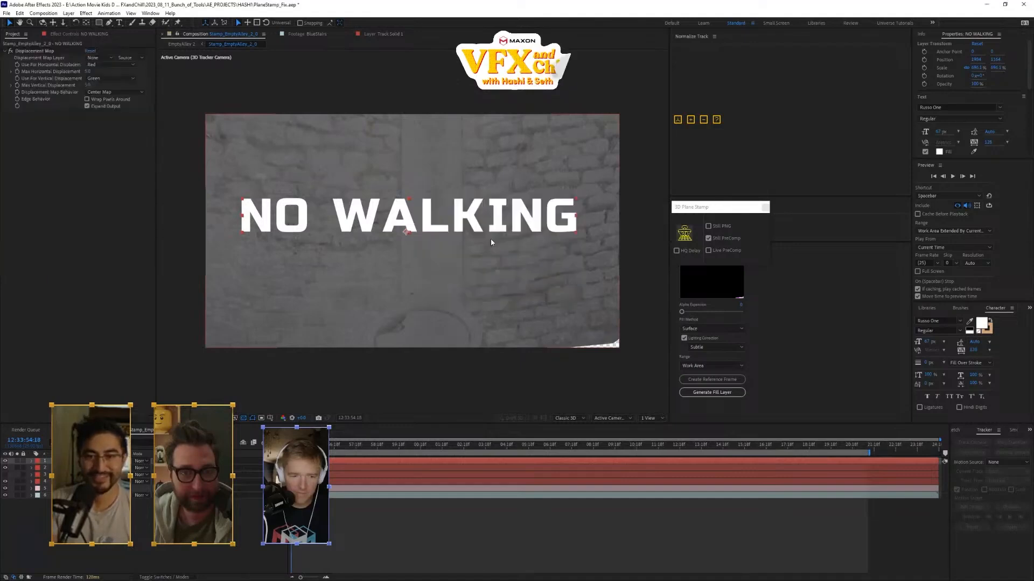
click(99, 58)
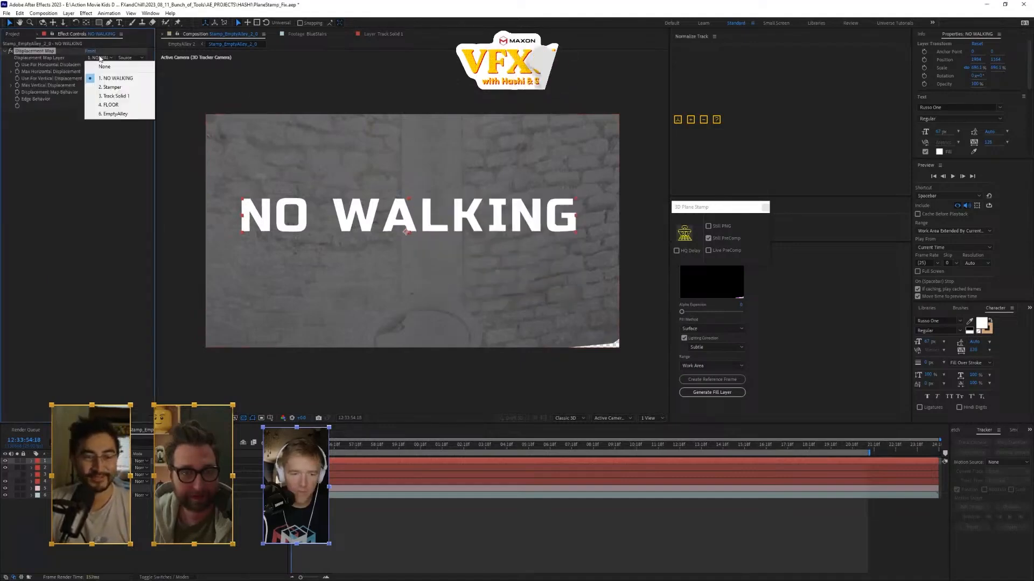
click(127, 90)
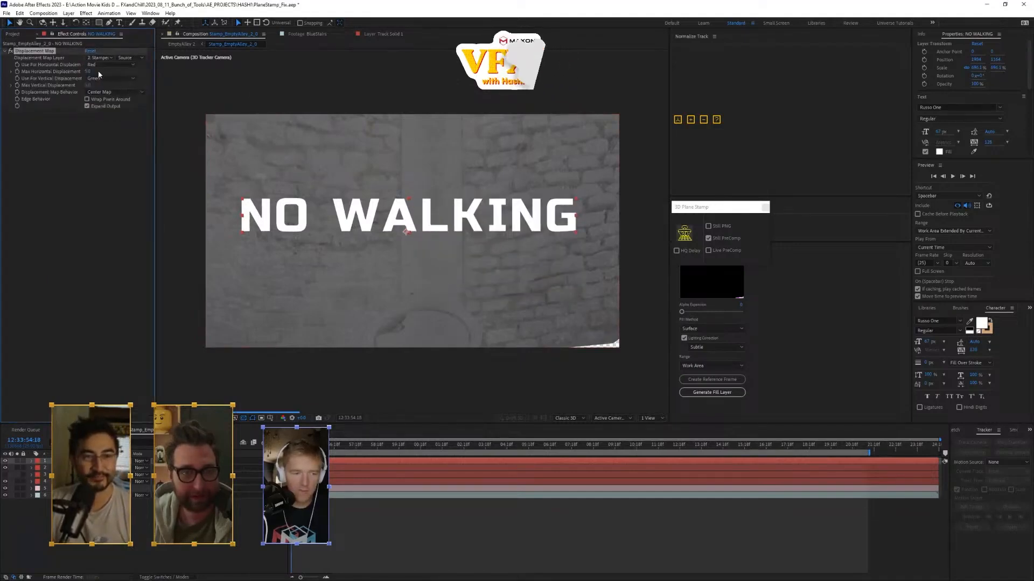
click(100, 64)
click(111, 109)
click(127, 57)
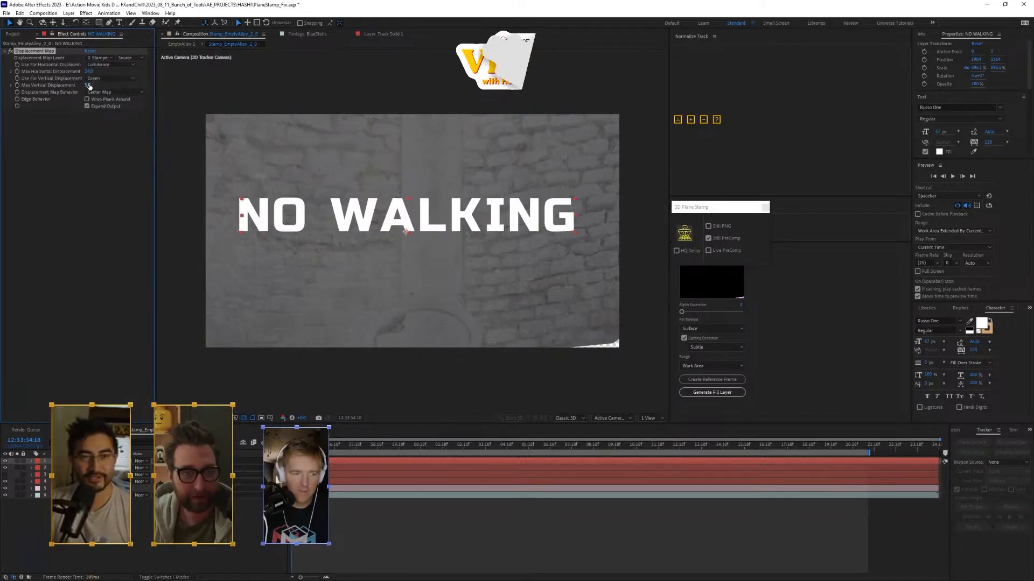
- Try increasing the text's vertical displacement, and delete the Displacement Map effect
drag(90, 85, 96, 86)
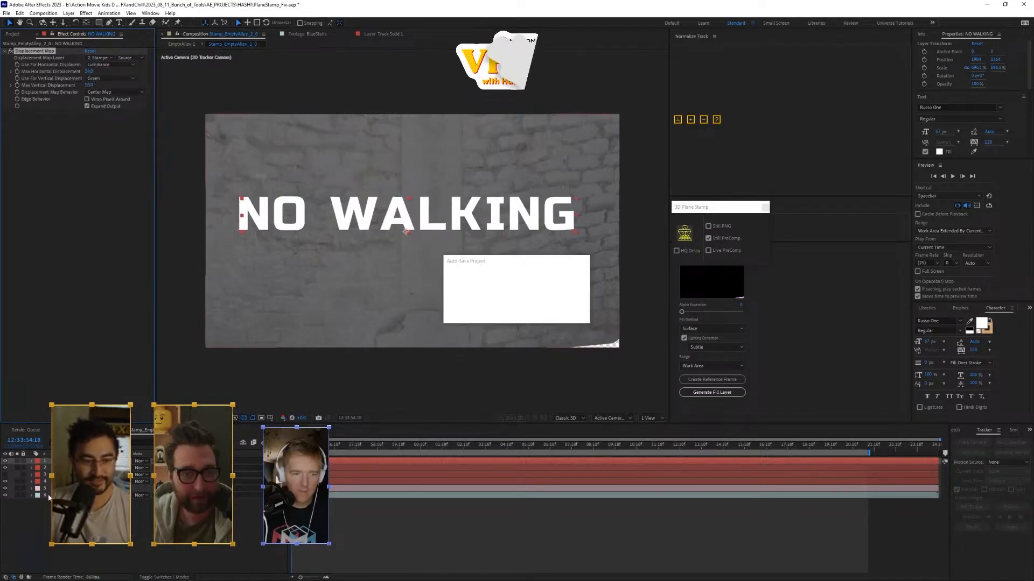
drag(91, 89, 323, 154)
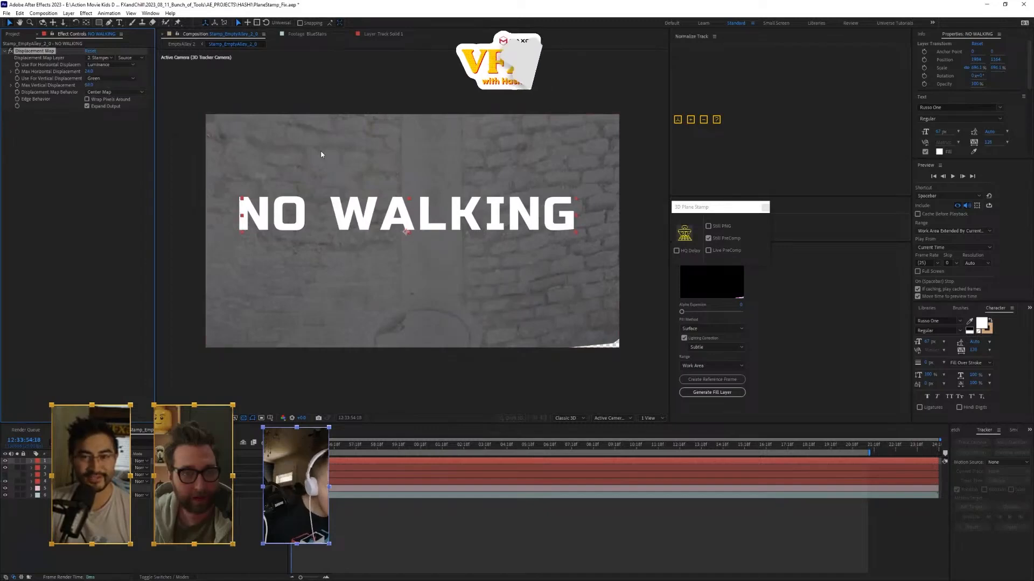
key(Delete)
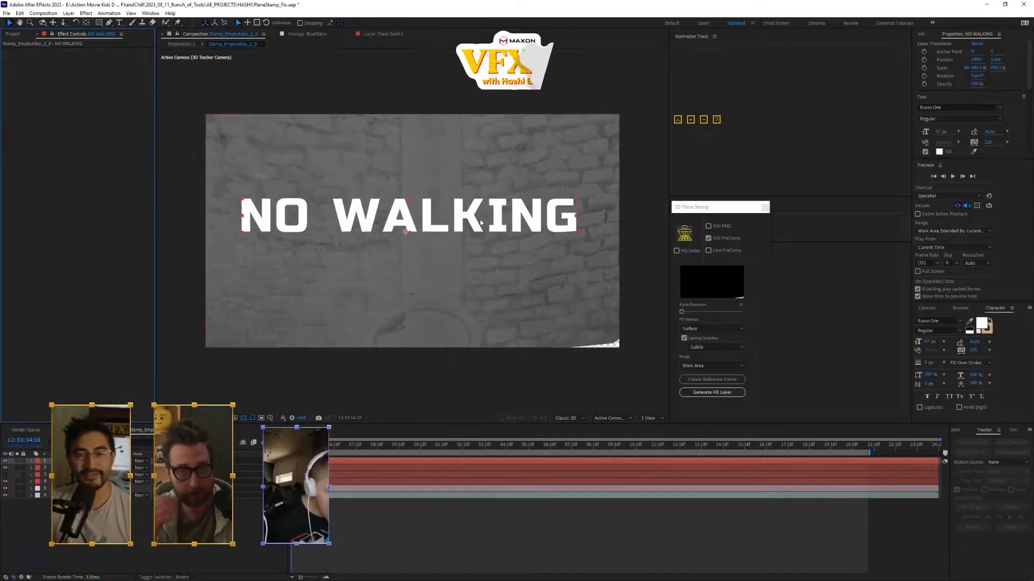
- Check the NO WALKING text on the ground in the EmptyAlley 2 composition at another time, and return to the Stamp_EmptyAlley_2_0 precomp
click(80, 431)
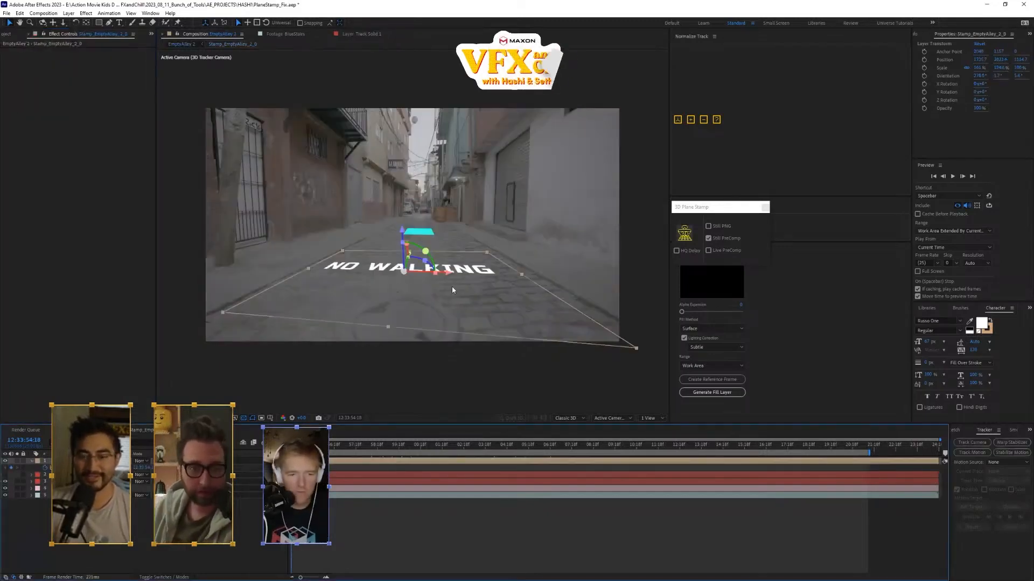
drag(357, 448, 348, 469)
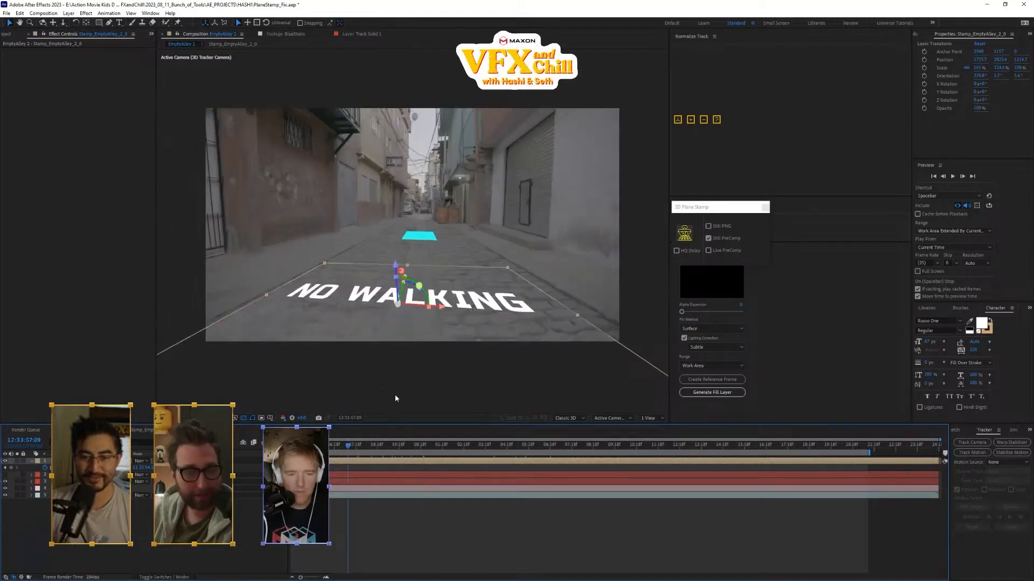
drag(734, 212, 626, 179)
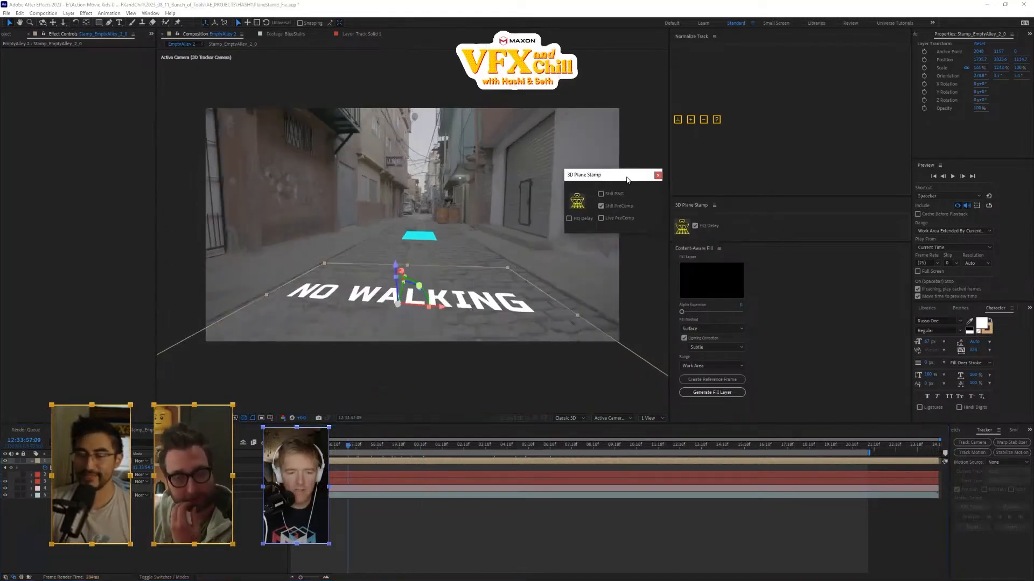
click(359, 523)
key(ctrl+z)
key(ctrl+z)
key(ctrl+z)
key(ctrl+z)
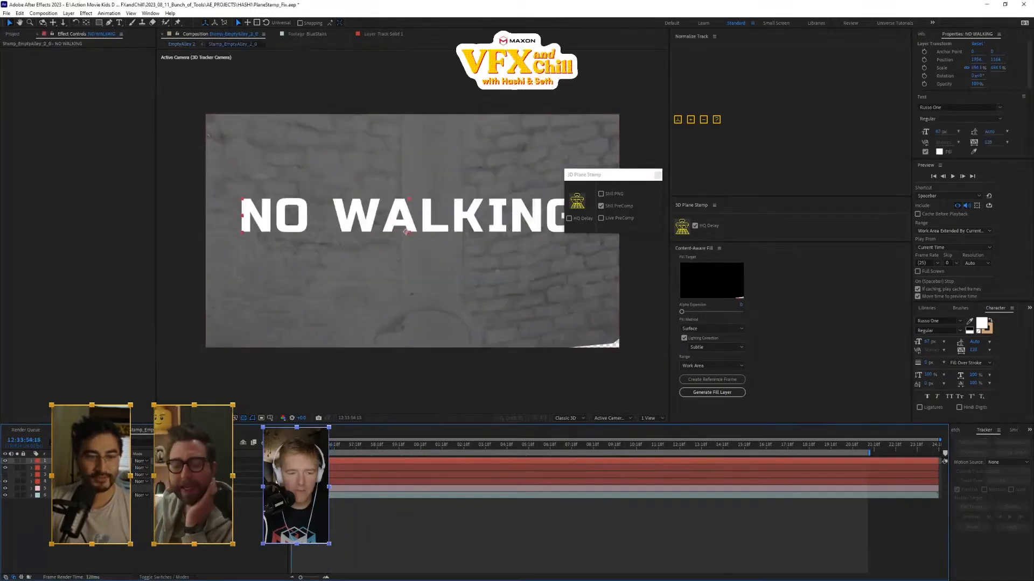
- Inspect the effects on the EmptyAlley and Stamper layers, including CC Power Pin, with the 3D Plane Stamp palette clear of the text
click(92, 468)
click(91, 495)
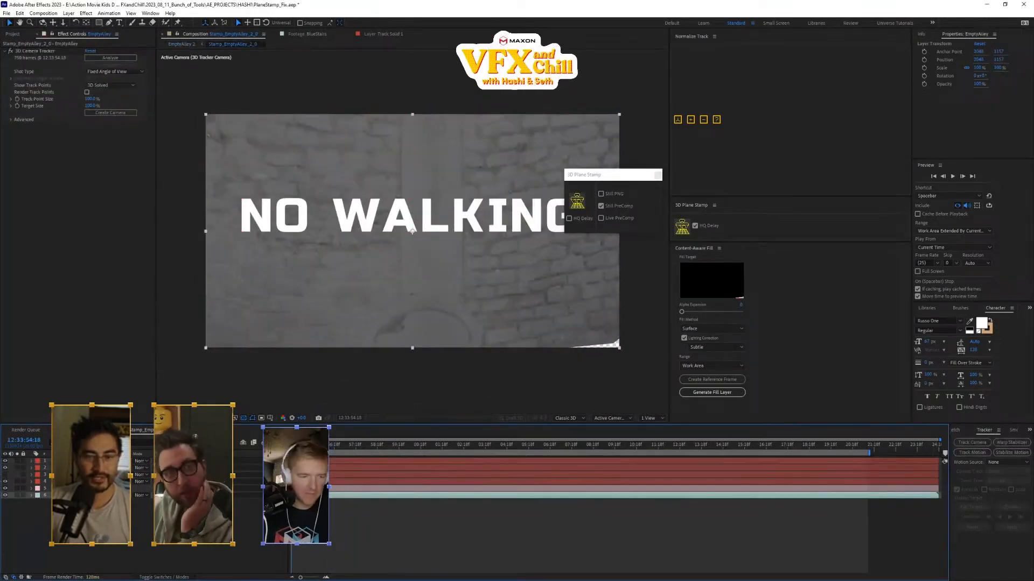
click(91, 468)
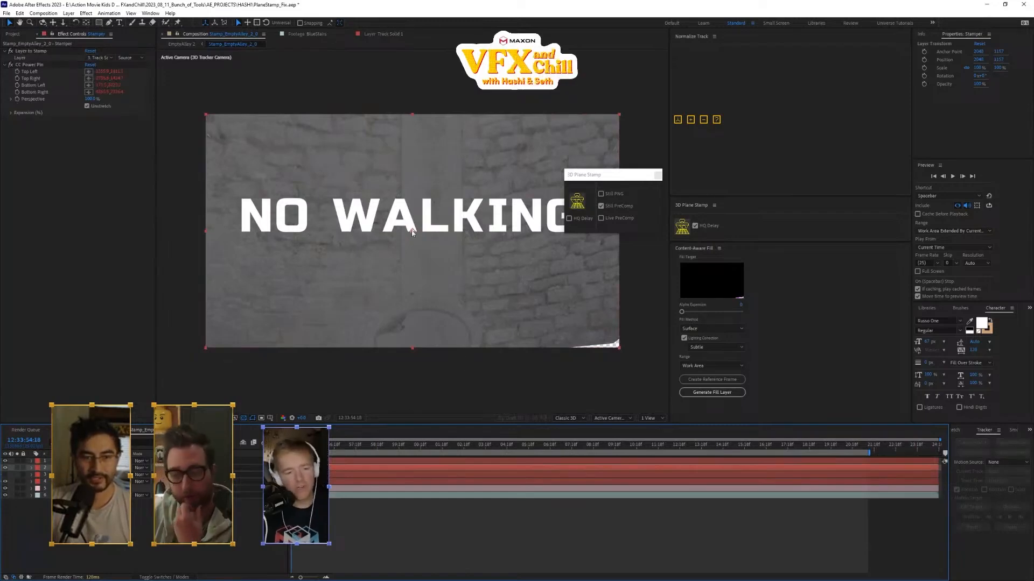
drag(626, 176, 666, 172)
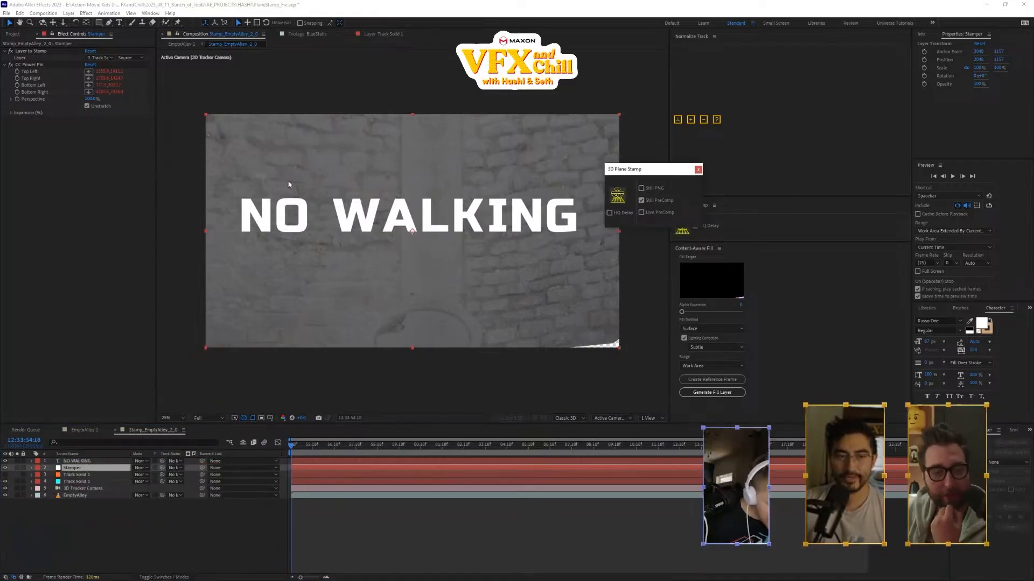
click(43, 65)
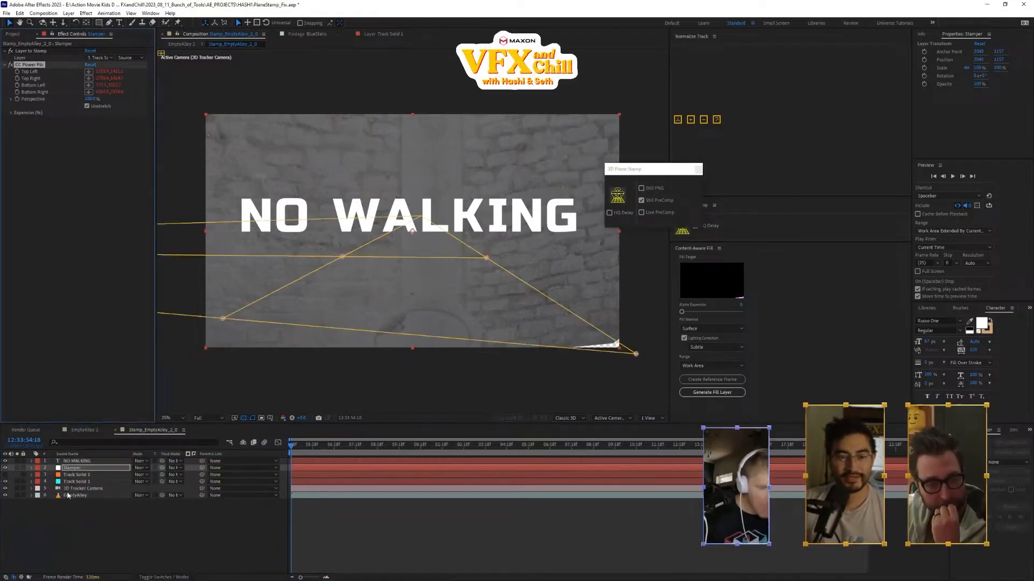
- Move the NO WALKING text lower to centre it on the ground texture, and apply Displacement Map with Stamper as its map layer
click(86, 461)
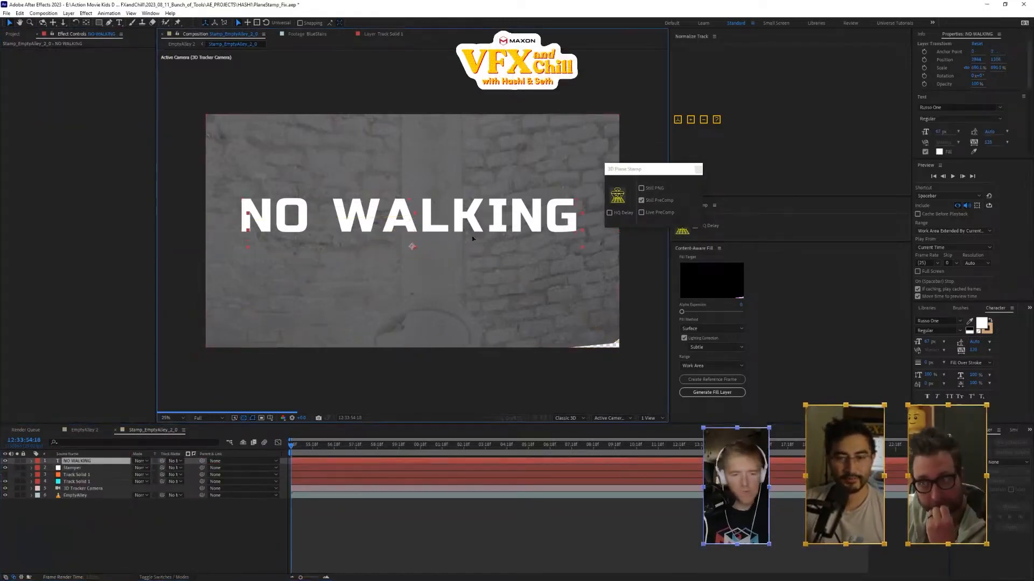
drag(473, 240, 480, 260)
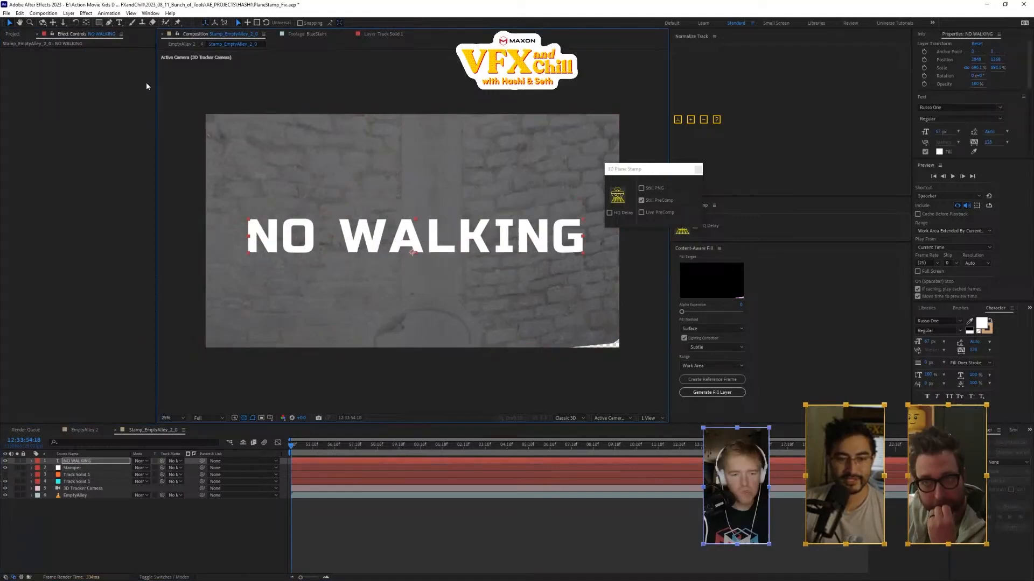
right_click(68, 84)
click(98, 97)
click(93, 58)
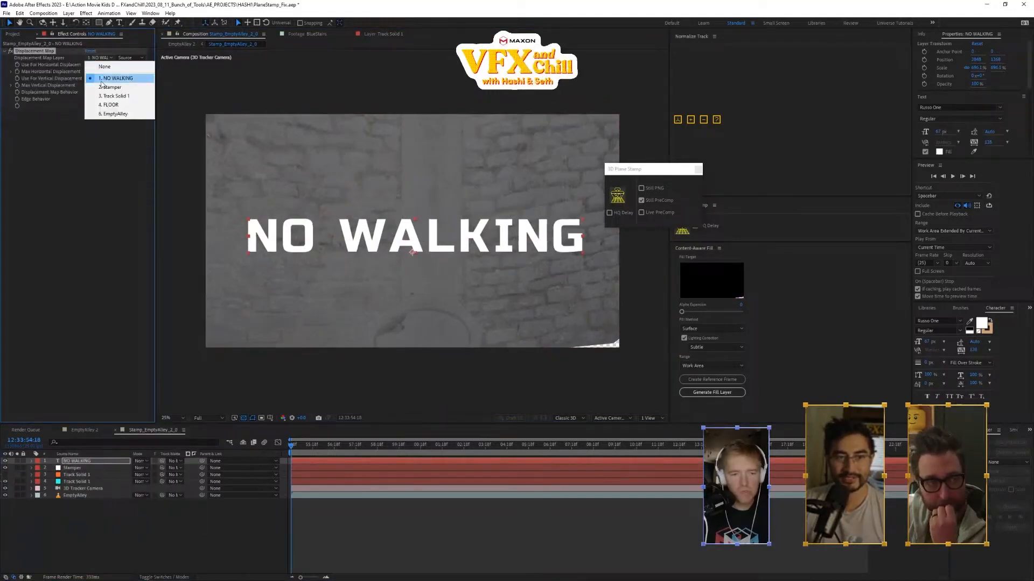
click(107, 87)
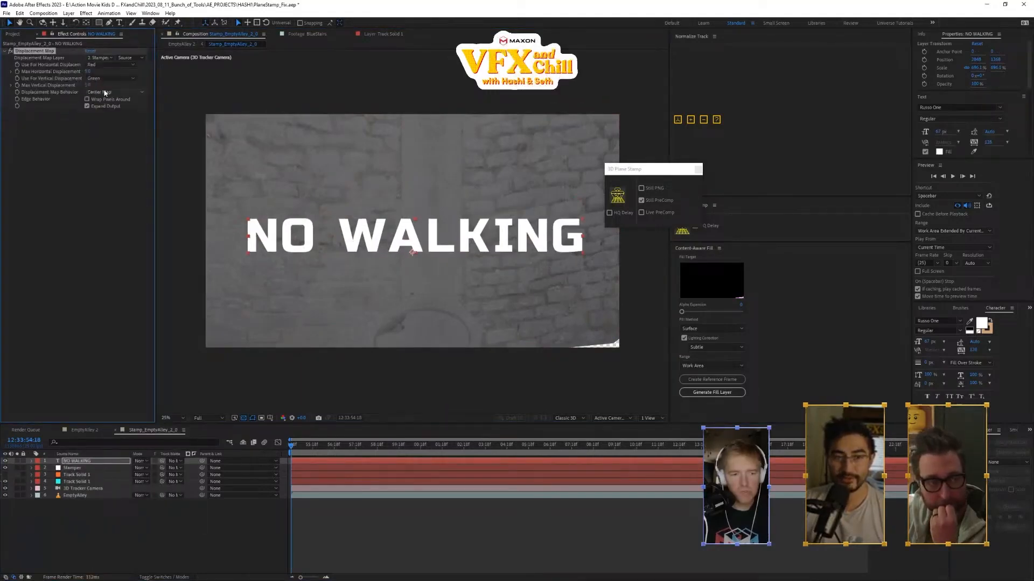
- Check which source options the Displacement Map effect offers for its map layer on the NO WALKING text
right_click(116, 59)
click(125, 58)
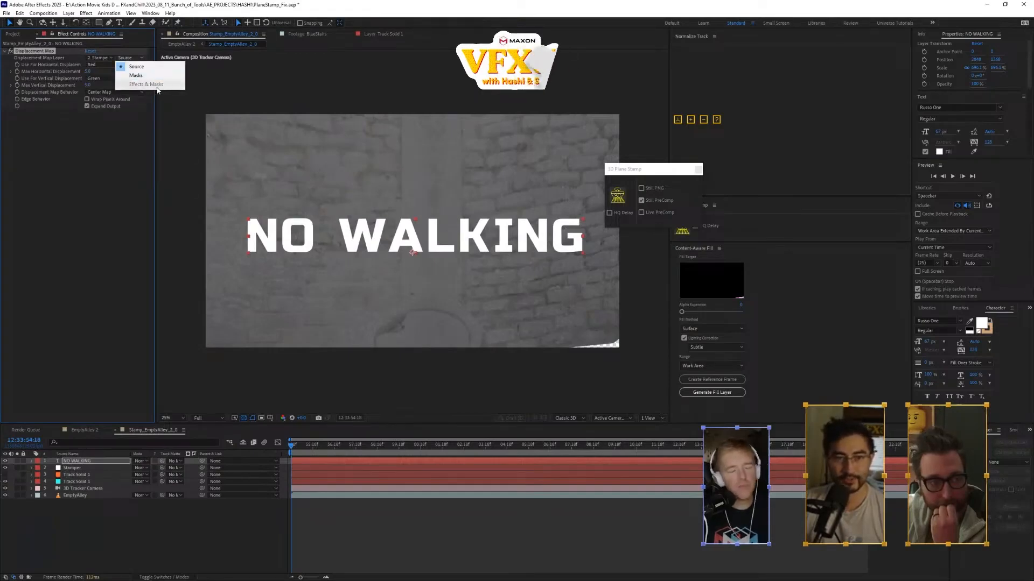
click(62, 326)
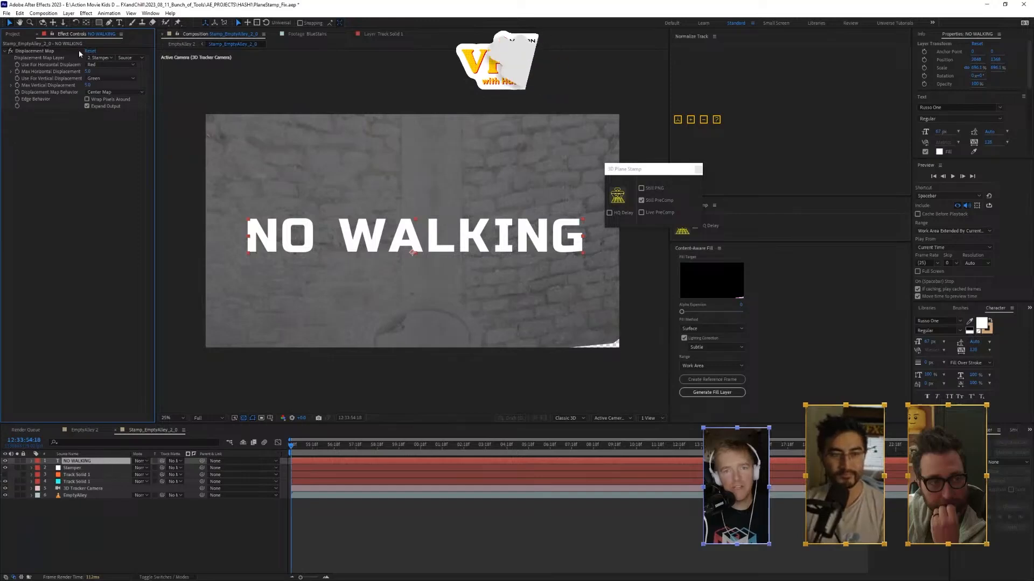
- Create a black solid above the NO WALKING text and apply the Calculations effect to it
click(77, 13)
mouse_move(86, 21)
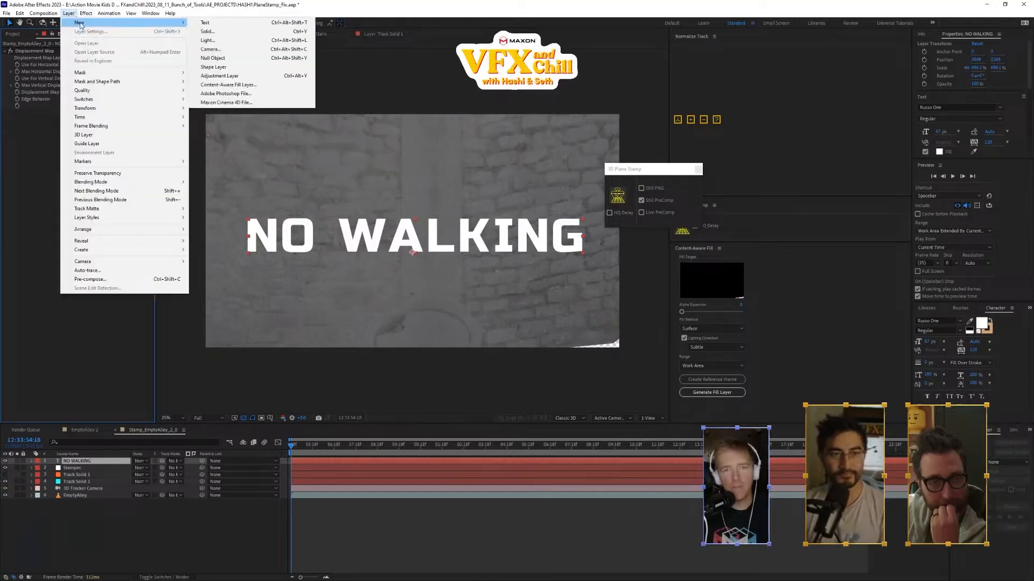
click(215, 30)
click(557, 309)
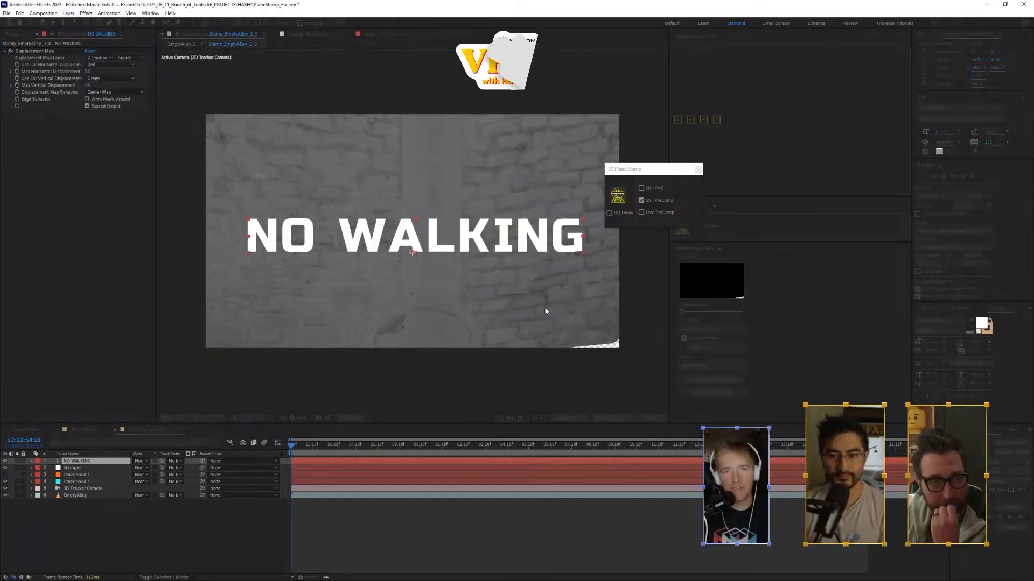
key(ctrl+space)
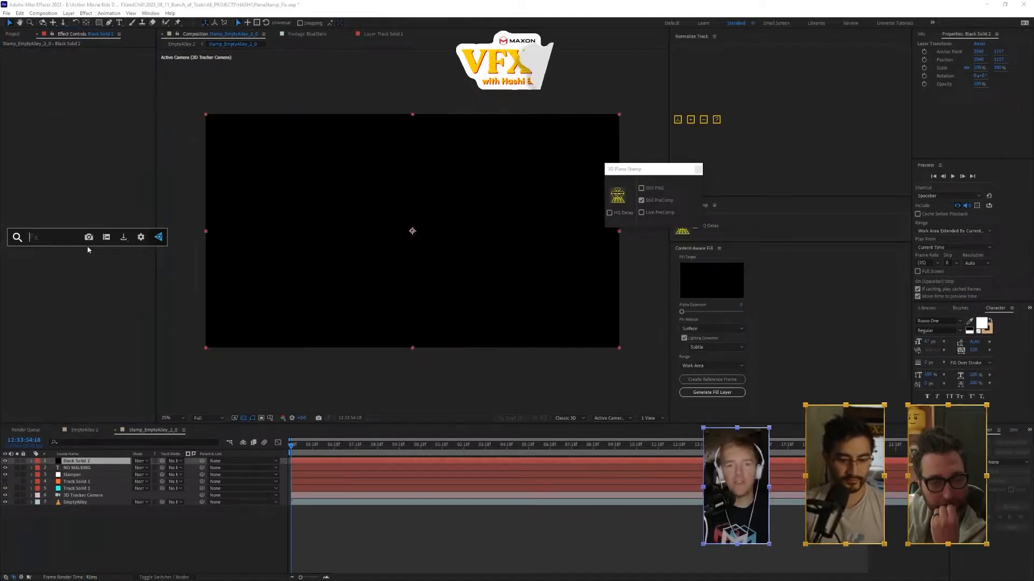
text(cal)
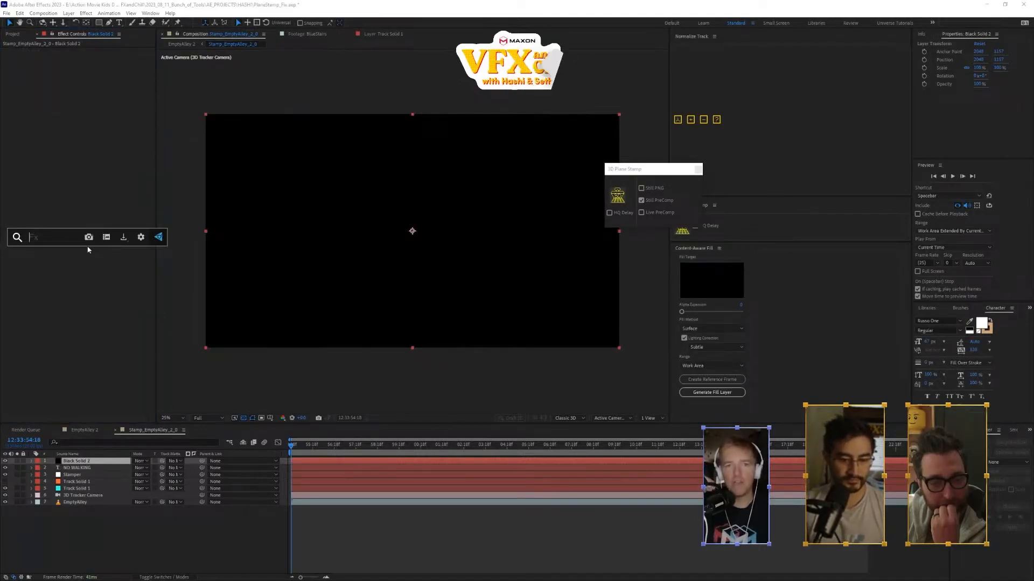
key(Down)
key(Return)
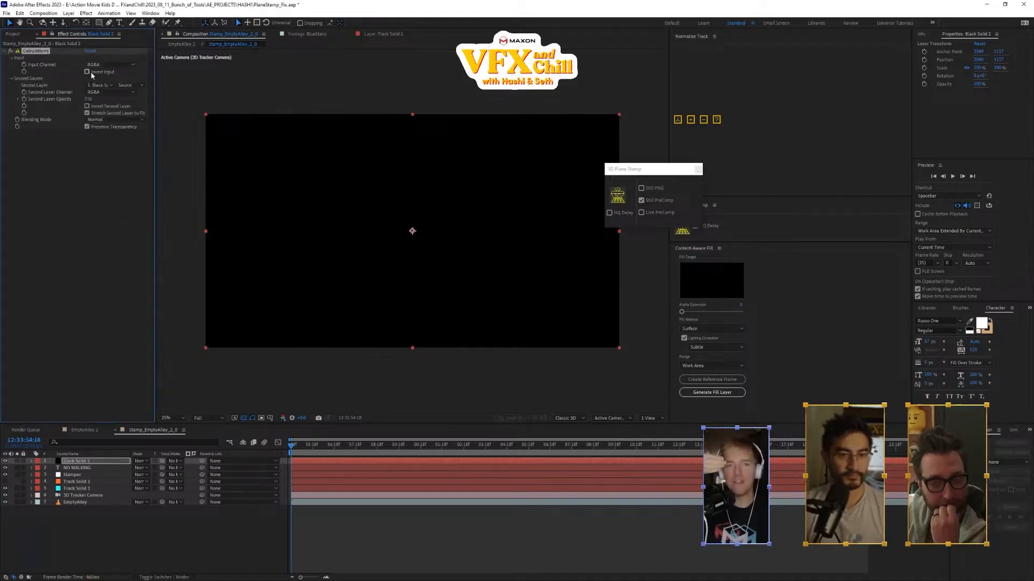
- Choose Stamper as the second layer in the Calculations effect and check the second layer channel setting
click(107, 84)
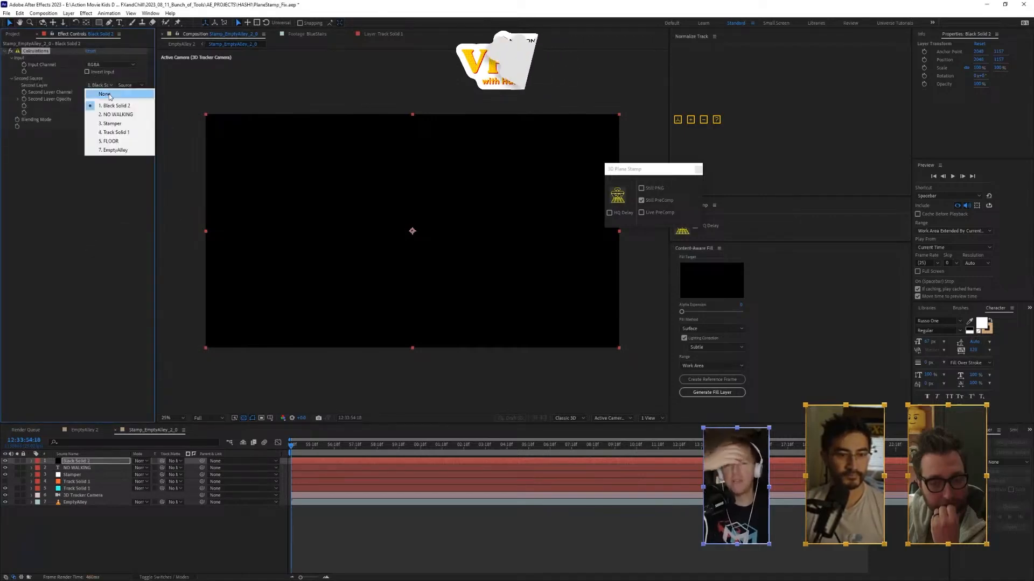
click(111, 127)
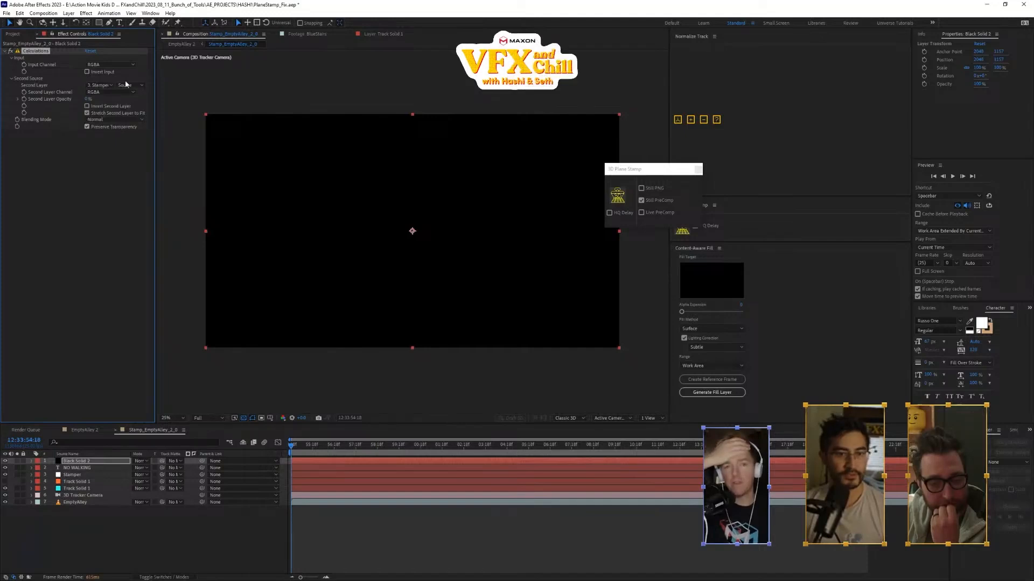
click(91, 143)
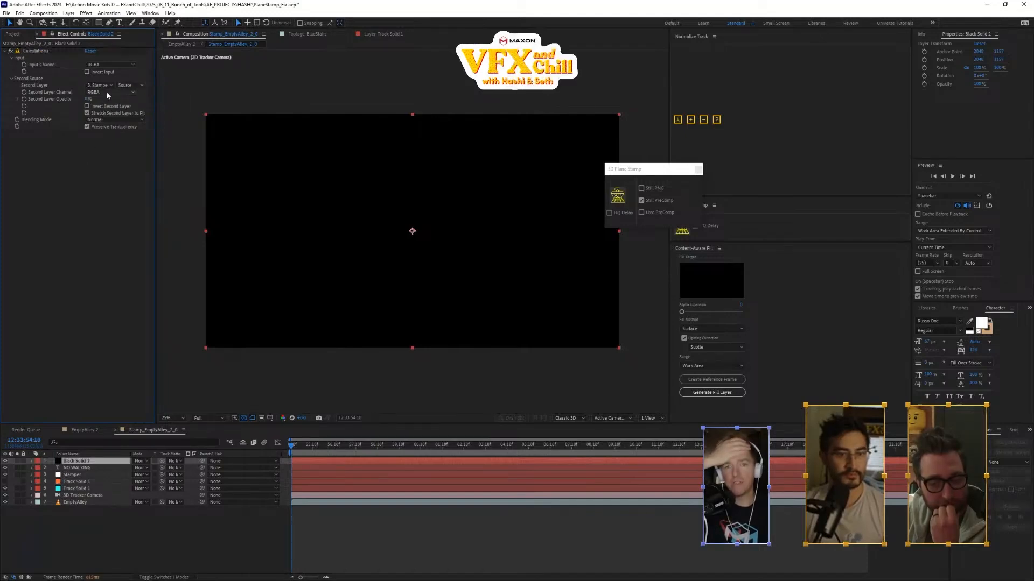
click(107, 93)
click(87, 239)
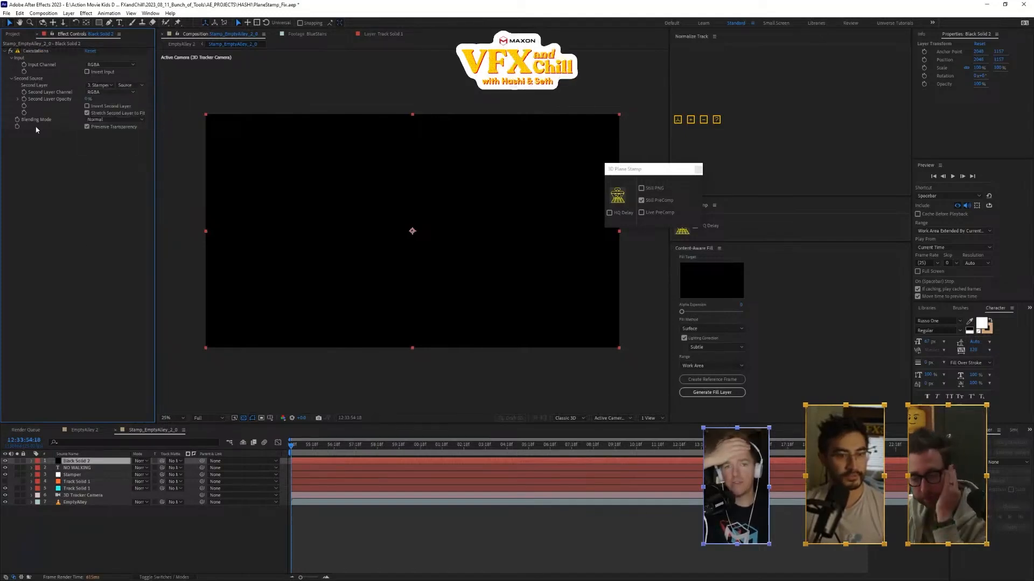
- Delete the Calculations effect and the black solid from the precomp
click(43, 51)
key(Delete)
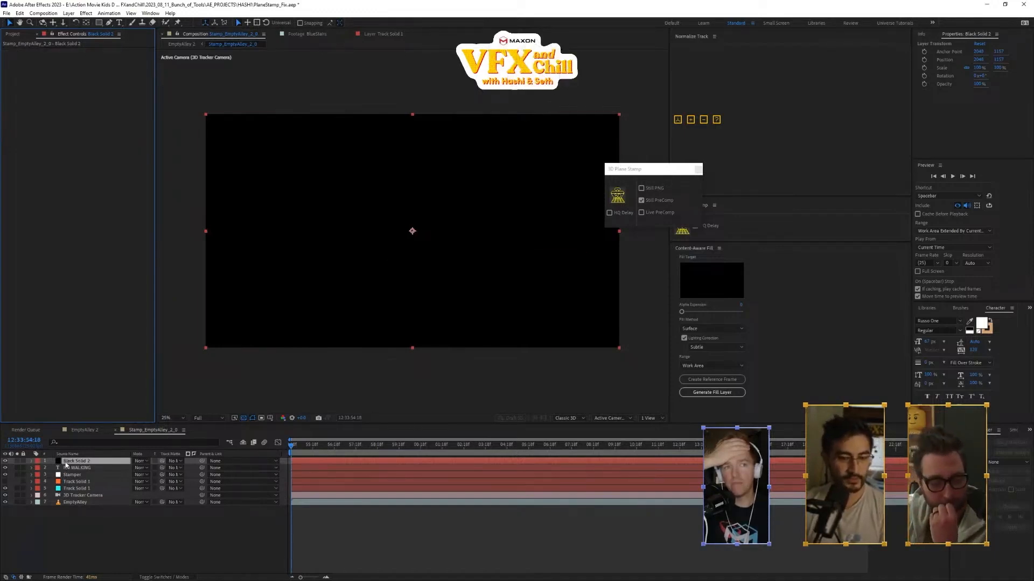
key(Delete)
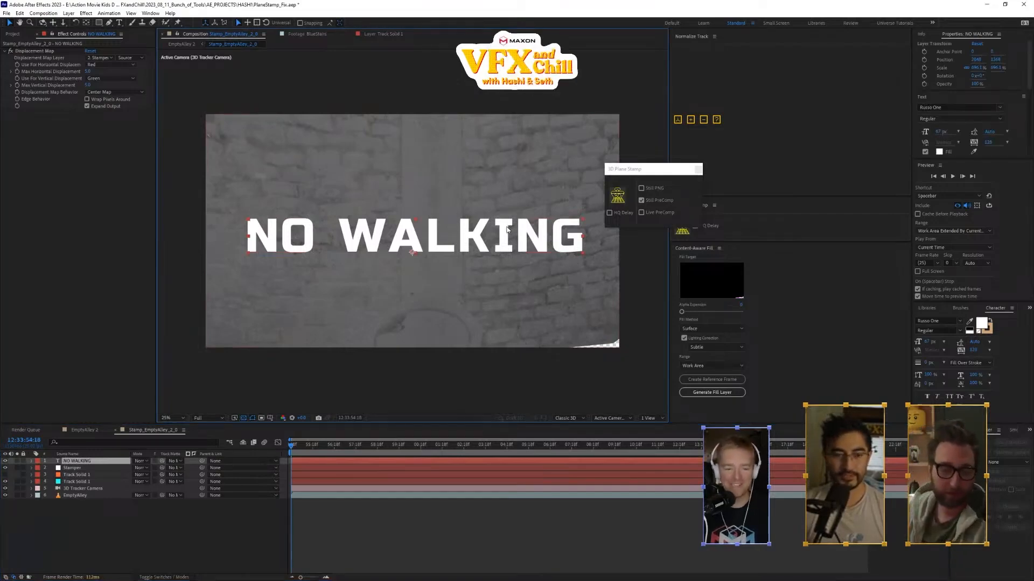
- Return to the EmptyAlley 2 composition and delete the Stamp_EmptyAlley_2_0 layer
click(89, 430)
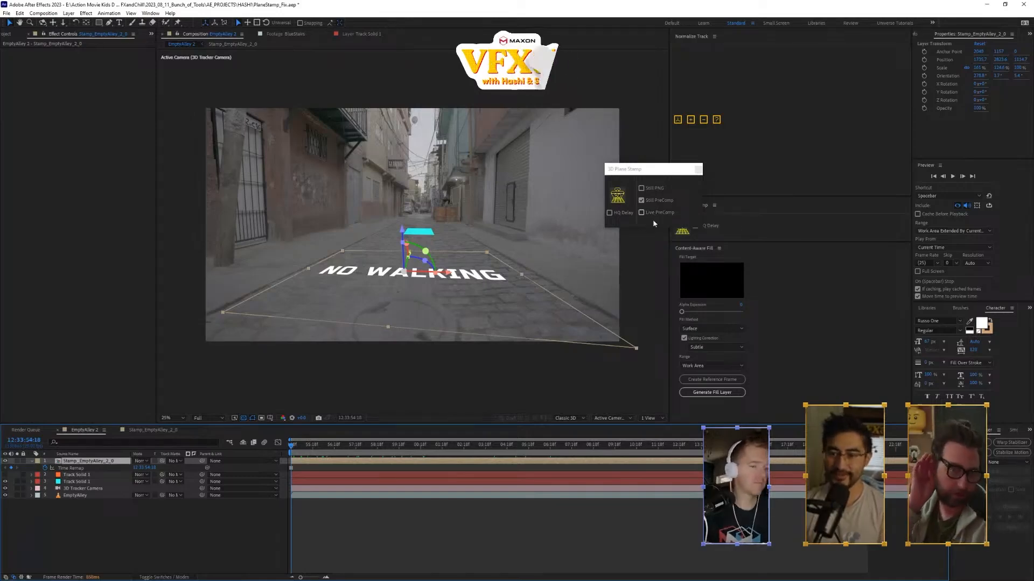
click(90, 537)
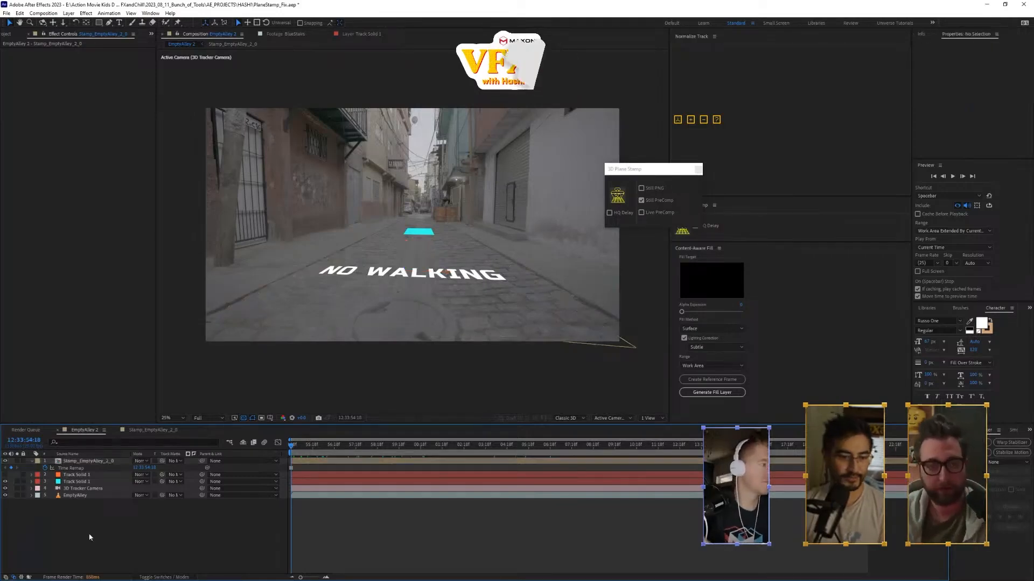
click(84, 462)
key(Delete)
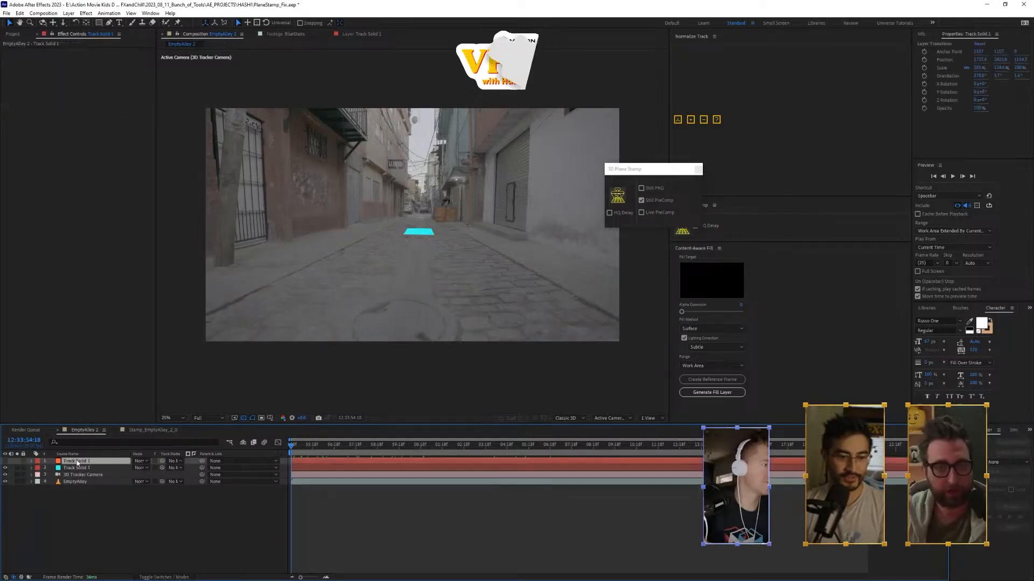
- Make the orange Track Solid 1 visible and move it farther down the alley along the ground
click(85, 462)
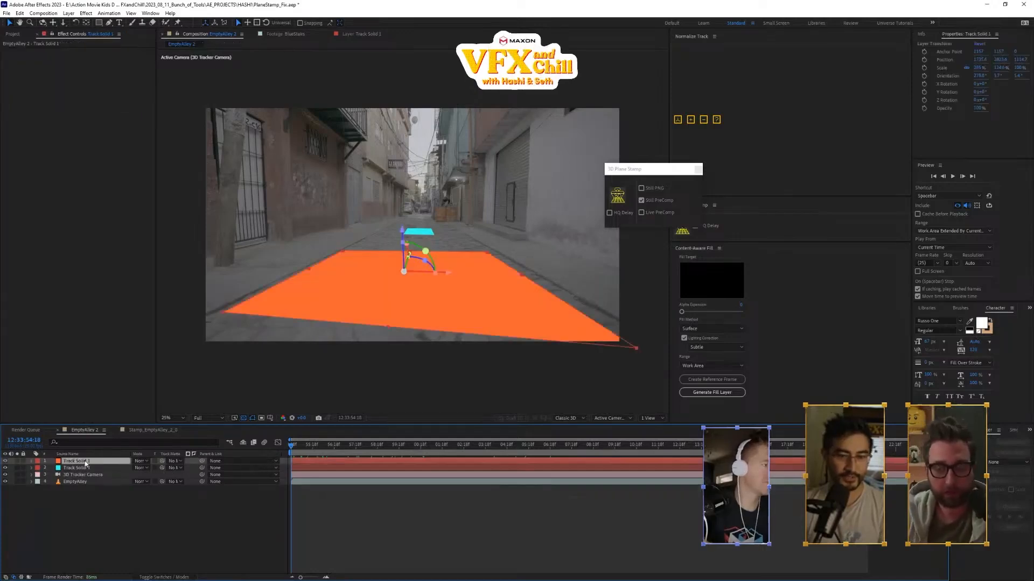
click(484, 305)
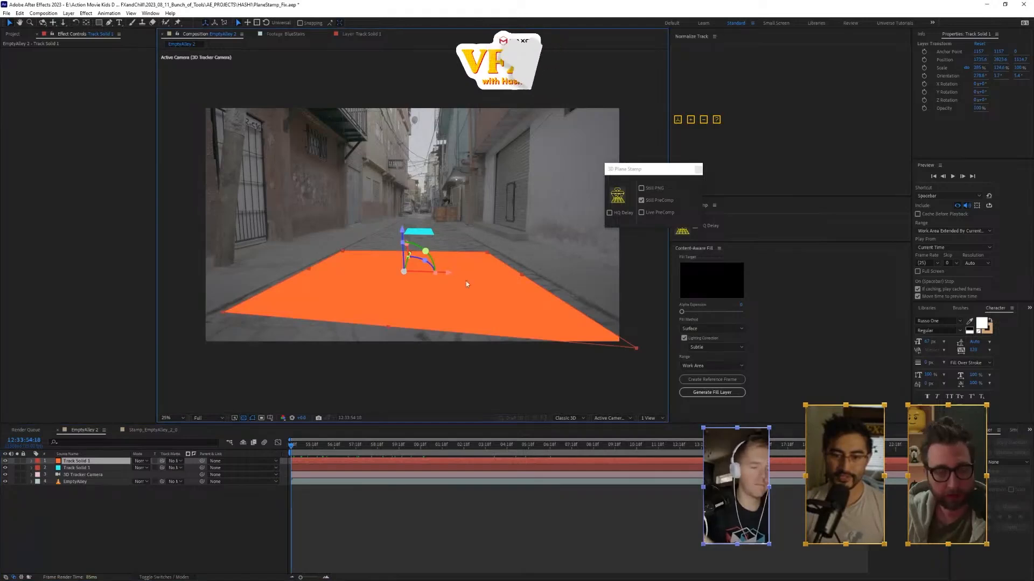
mouse_move(410, 258)
mouse_down()
mouse_move(429, 258)
mouse_move(403, 269)
mouse_move(429, 259)
mouse_move(413, 239)
mouse_up()
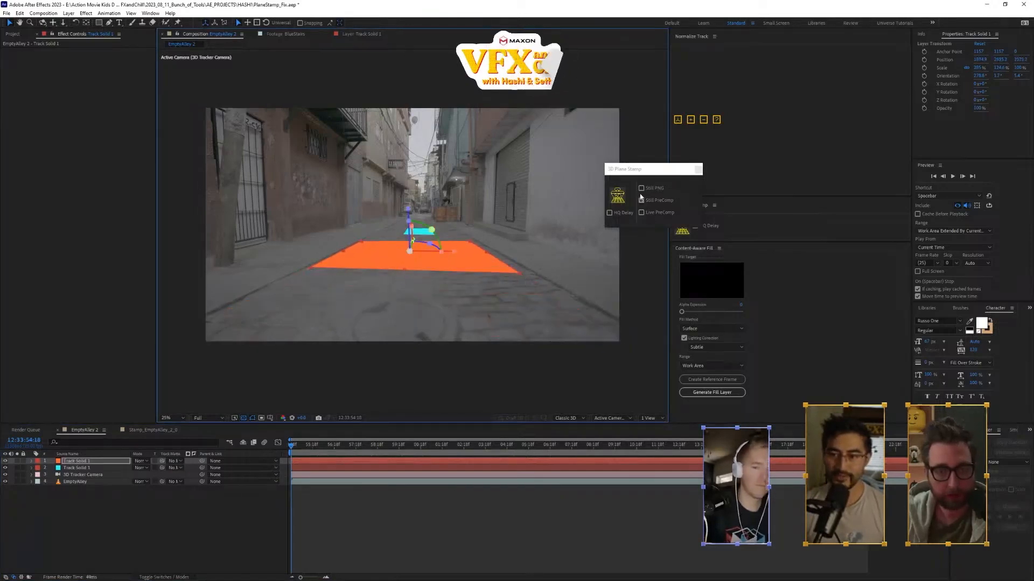
- Stamp the orange Track Solid 1 with 3D Plane Stamp using the Live PreComp option, and deselect the stamped layer
click(656, 213)
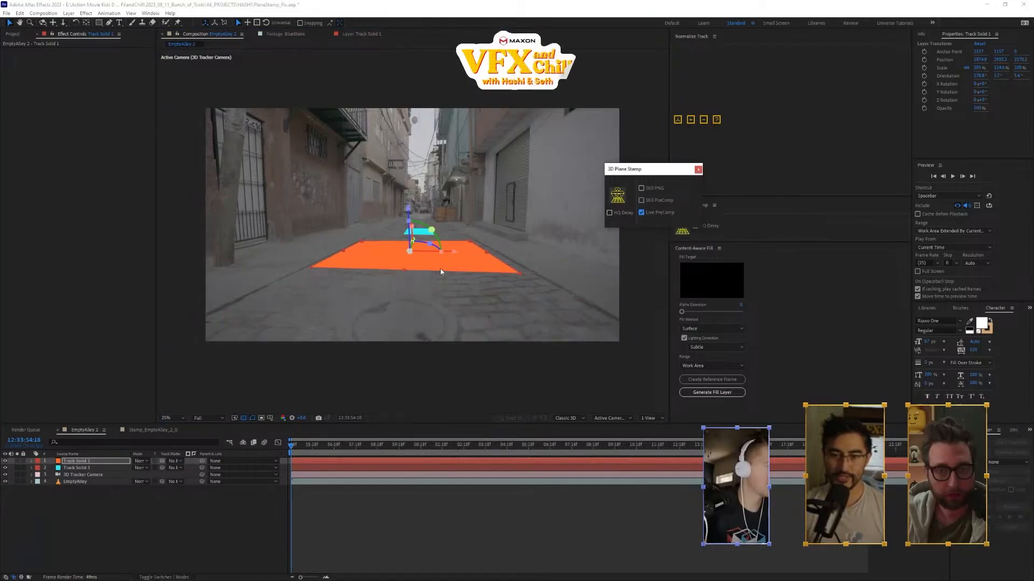
click(618, 196)
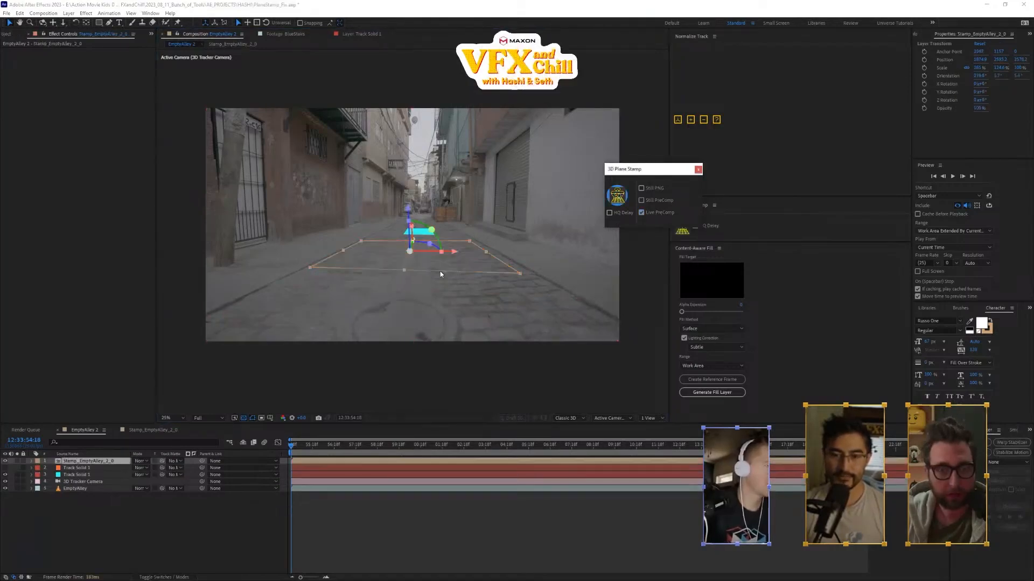
click(353, 500)
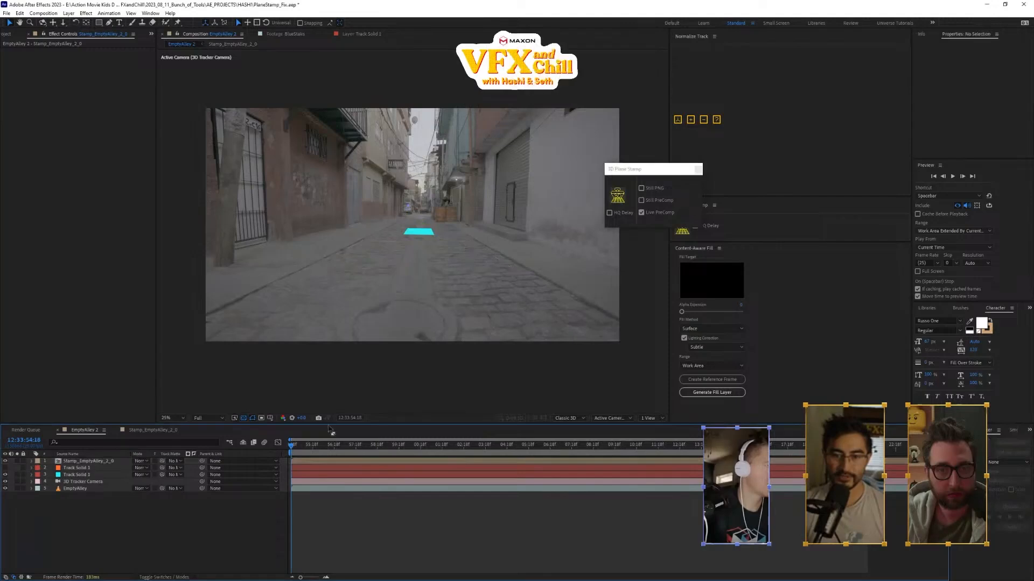
- Check the live stamp's outline at another time, and scrub through the moving ground texture inside its precomp
drag(299, 446, 355, 458)
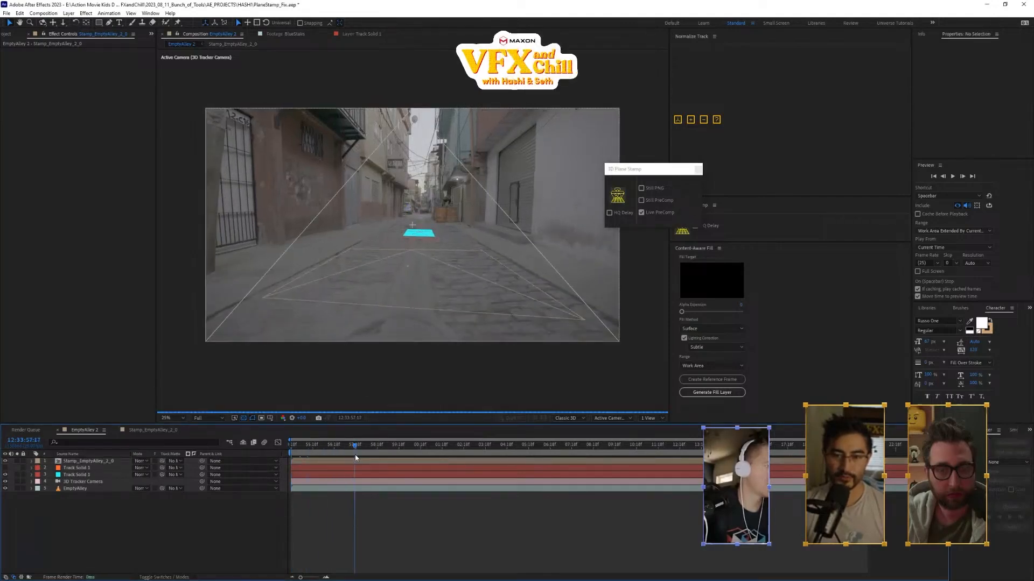
click(425, 283)
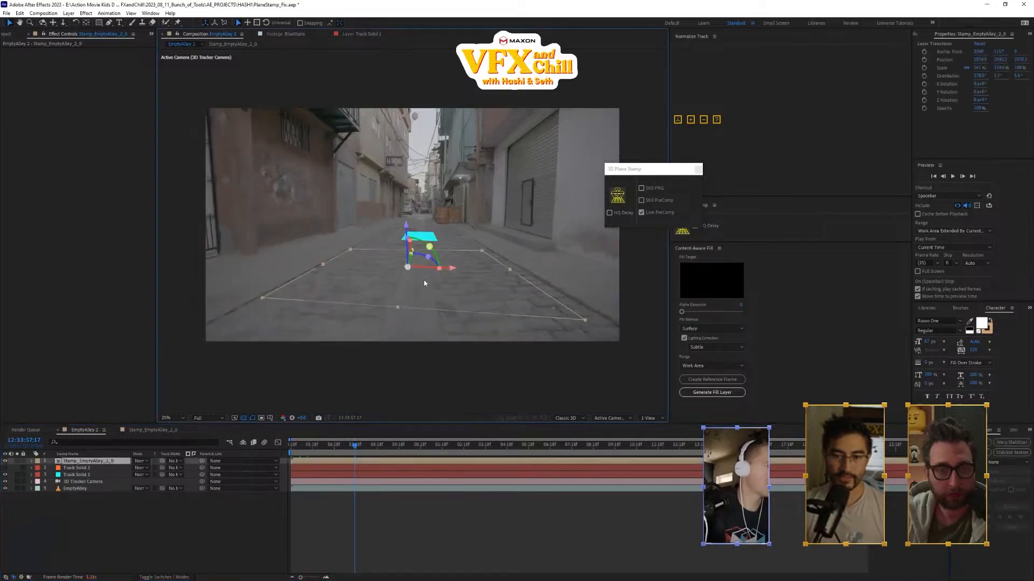
double_click(80, 461)
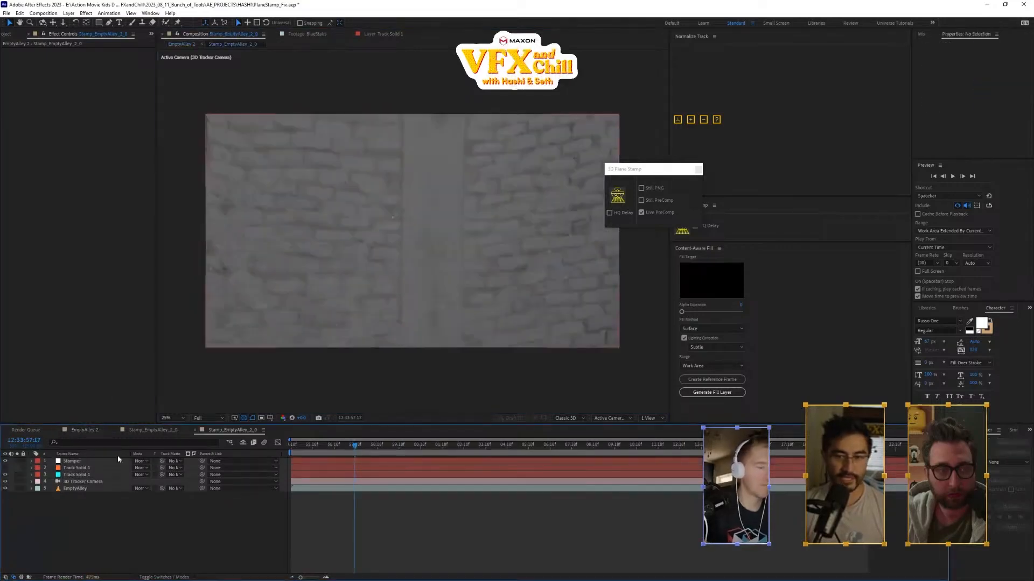
drag(309, 446, 371, 465)
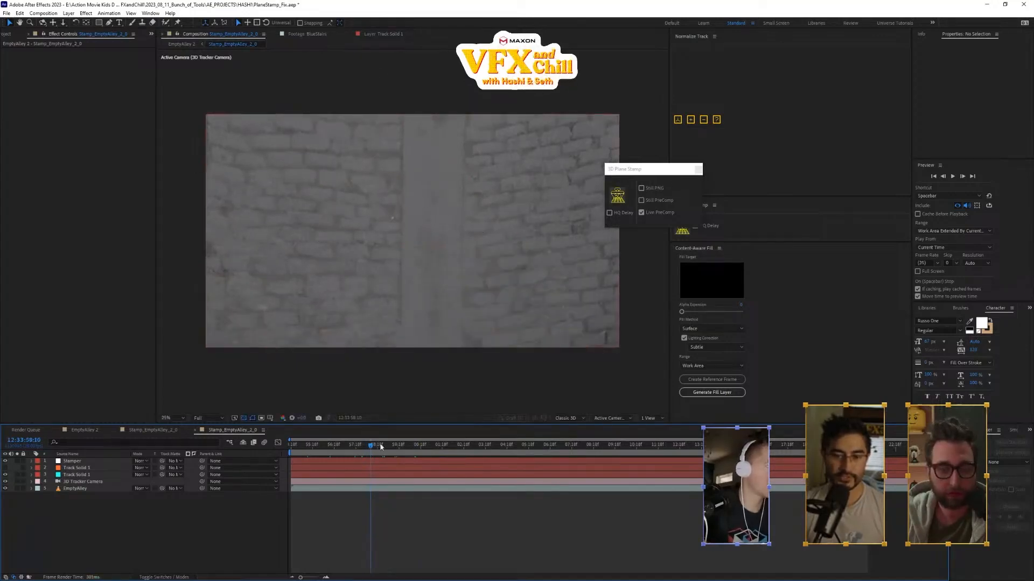
click(342, 454)
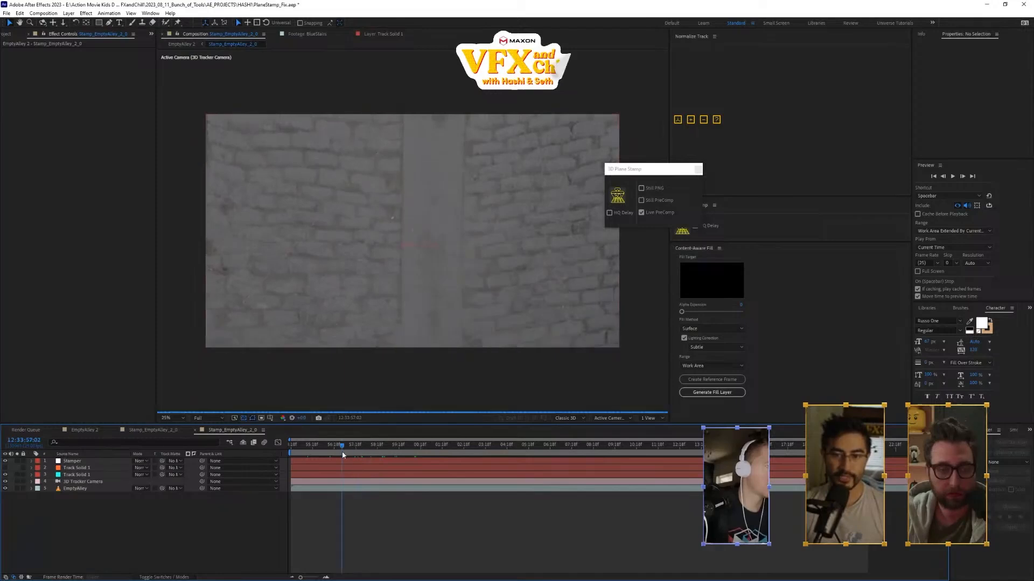
drag(342, 451, 376, 466)
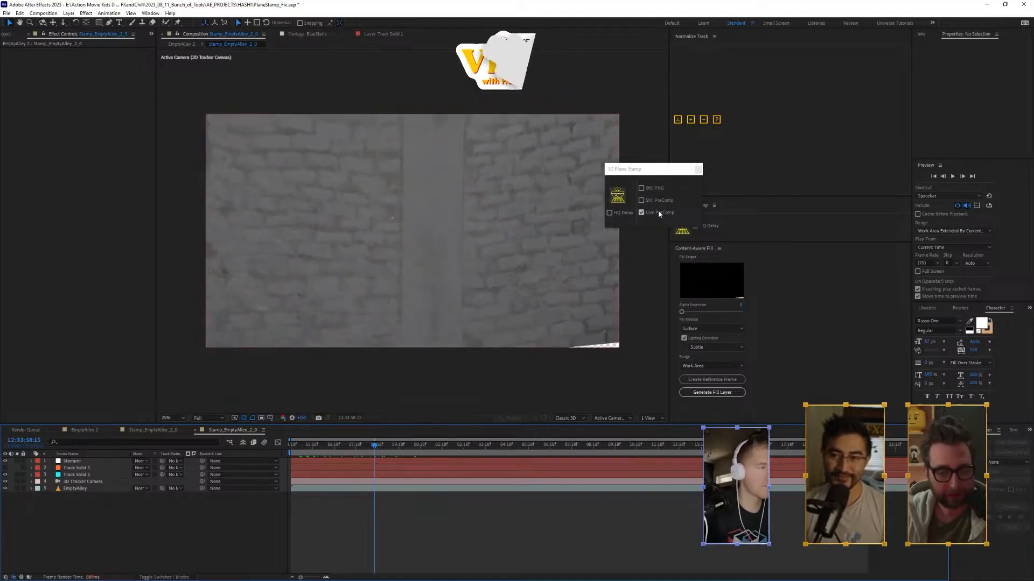
- Examine the live stamp's outline beyond the frame at other times in EmptyAlley 2, and switch back to the live stamp precomp
click(155, 430)
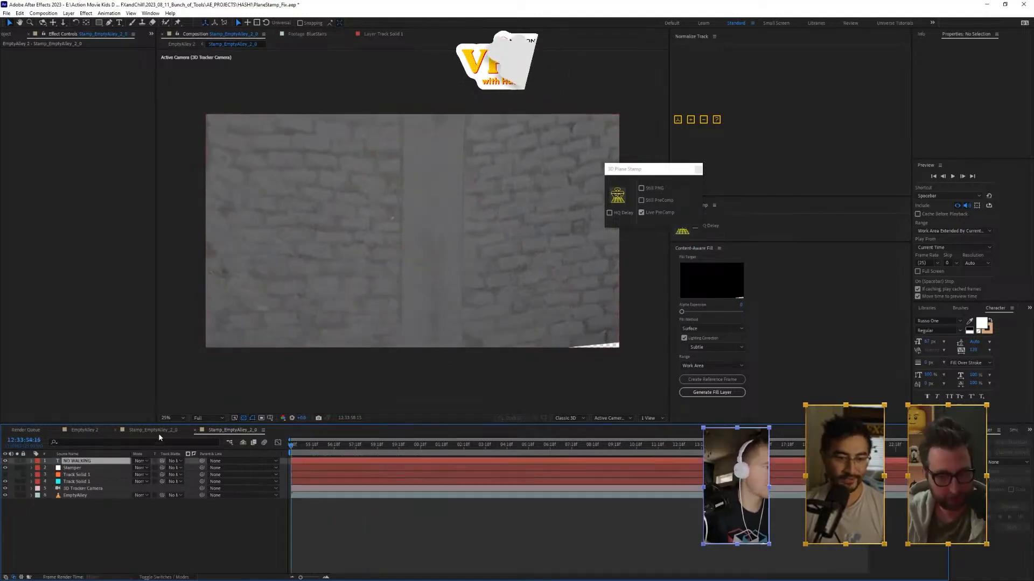
click(96, 430)
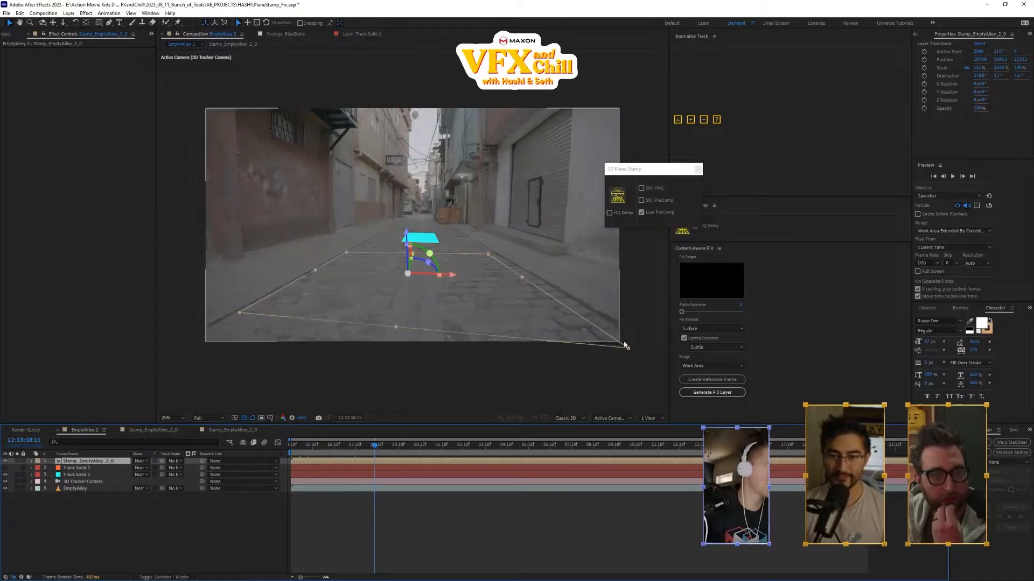
click(455, 457)
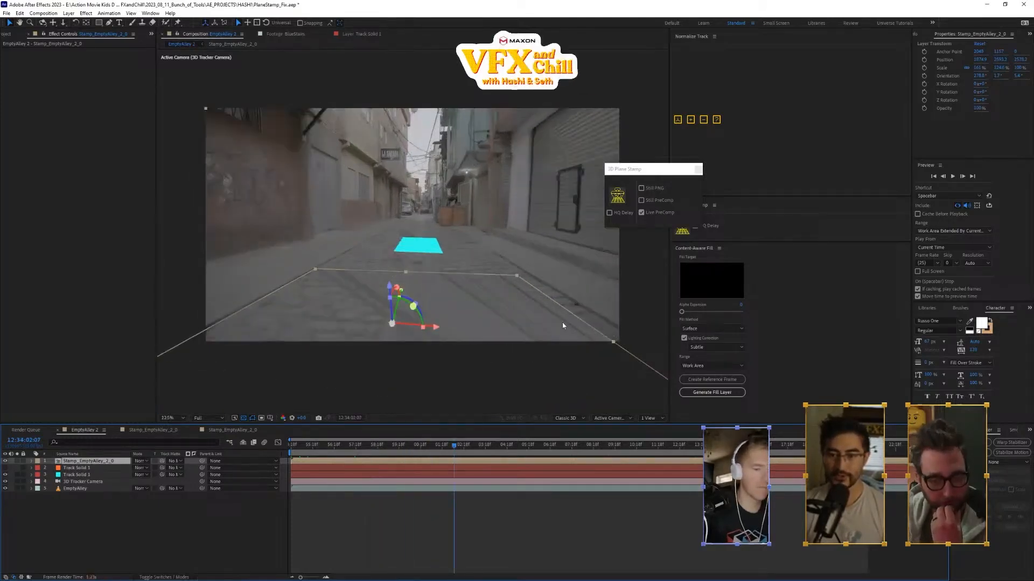
scroll(562, 323, down, 1)
scroll(549, 304, down, 1)
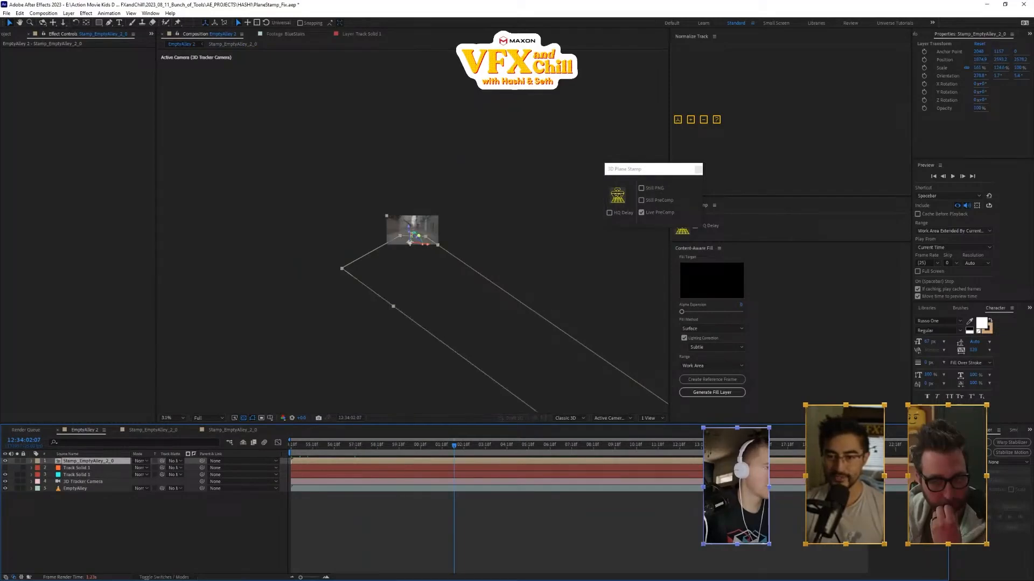
click(437, 446)
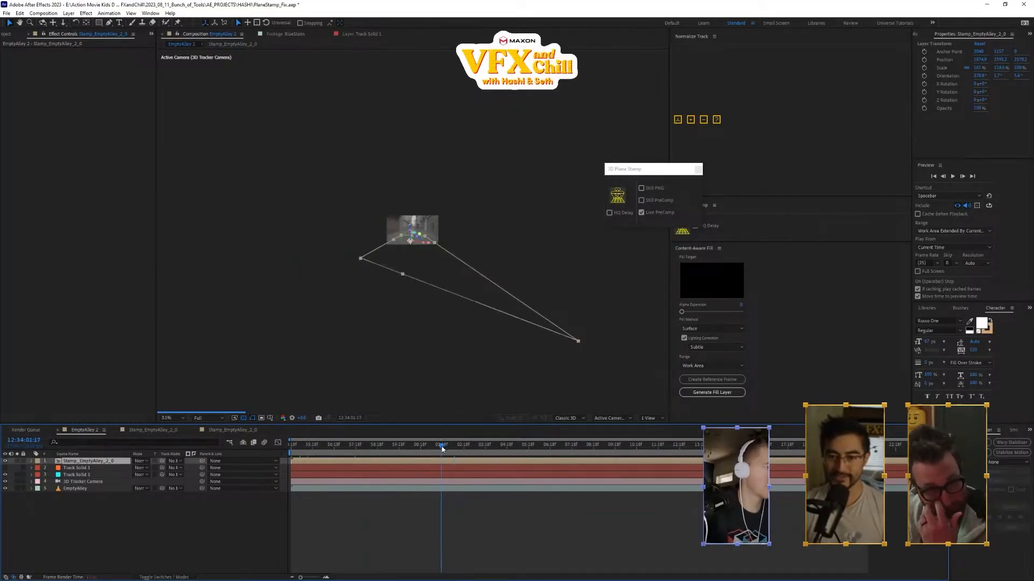
scroll(434, 258, up, 2)
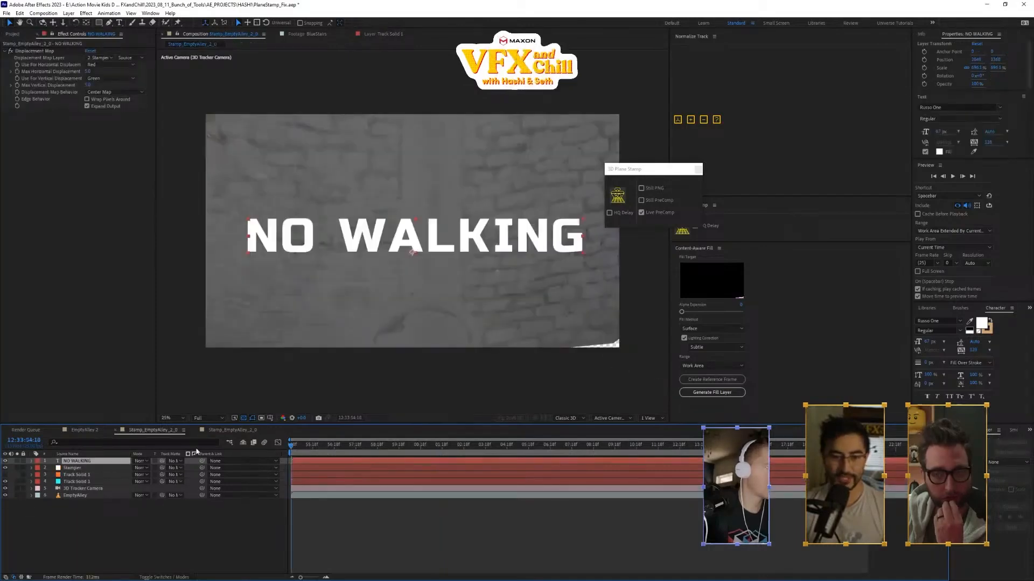
click(231, 430)
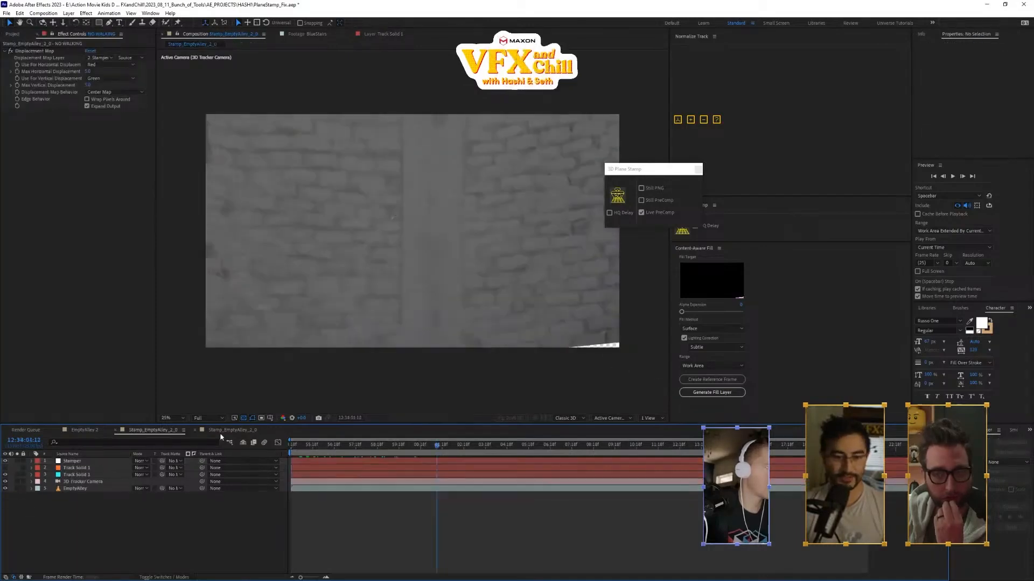
- Return to the EmptyAlley 2 composition, examine the live stamp's outline at several times, and go back to the composition's start
click(160, 431)
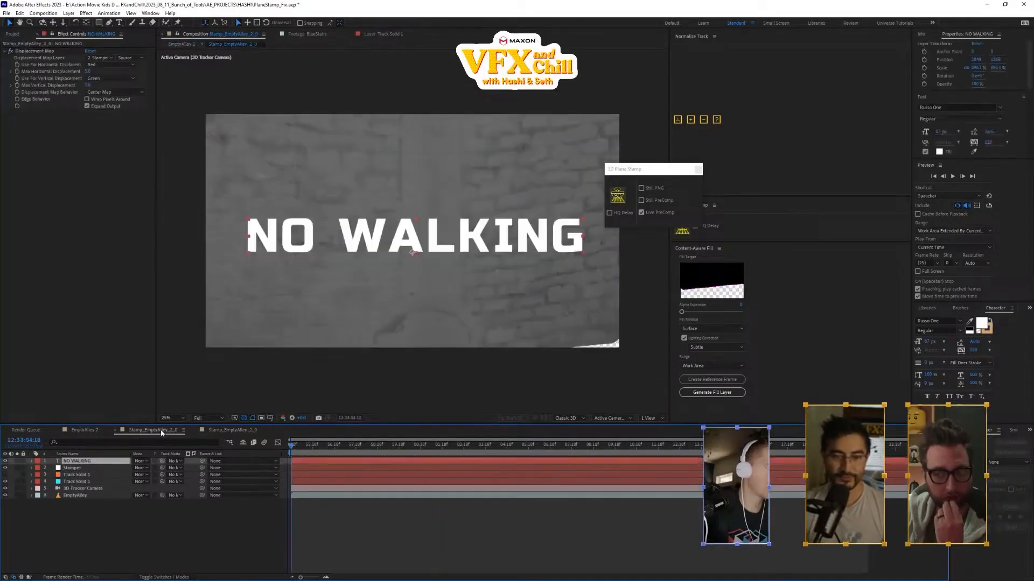
click(76, 431)
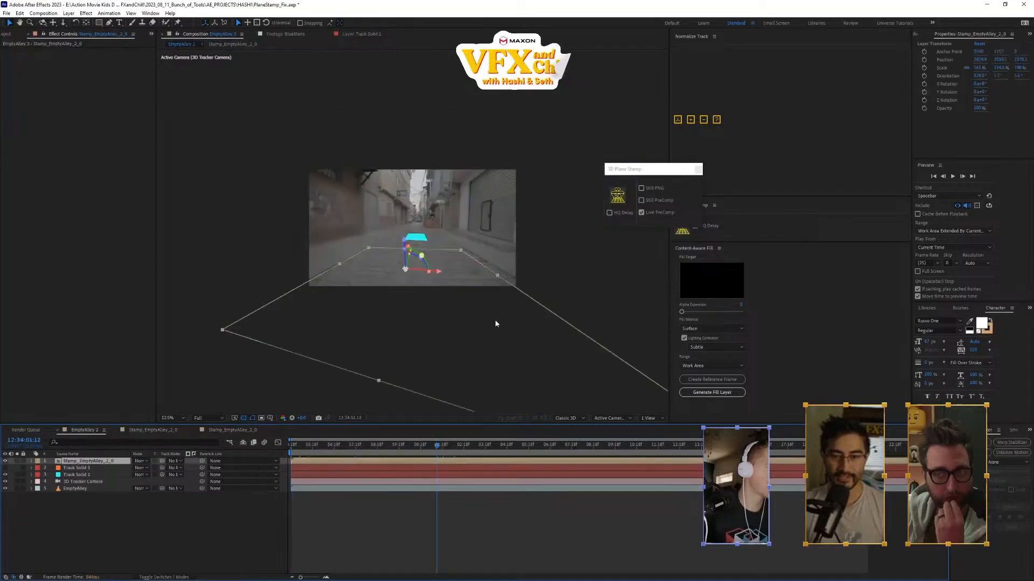
key(period)
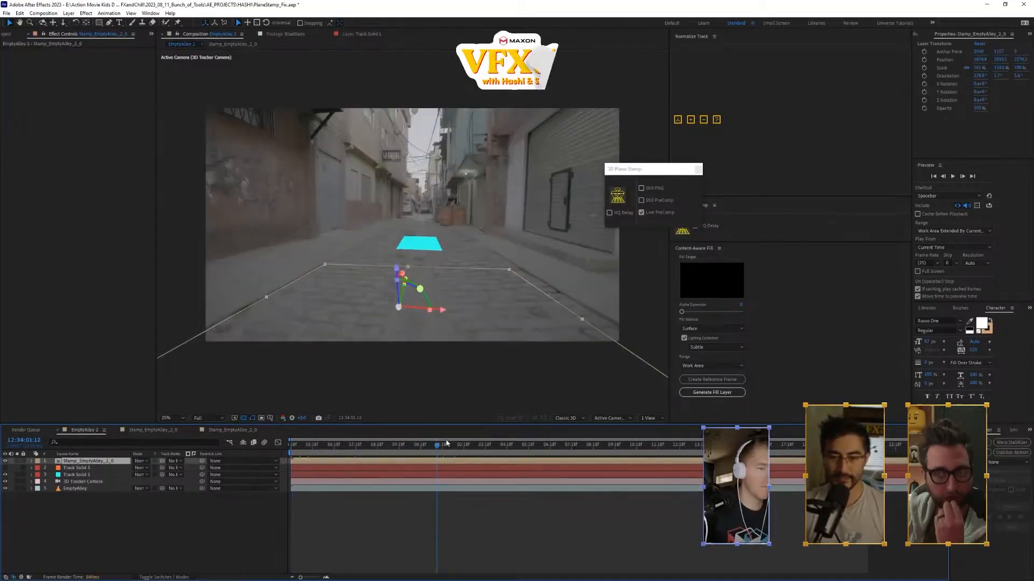
drag(446, 444, 451, 450)
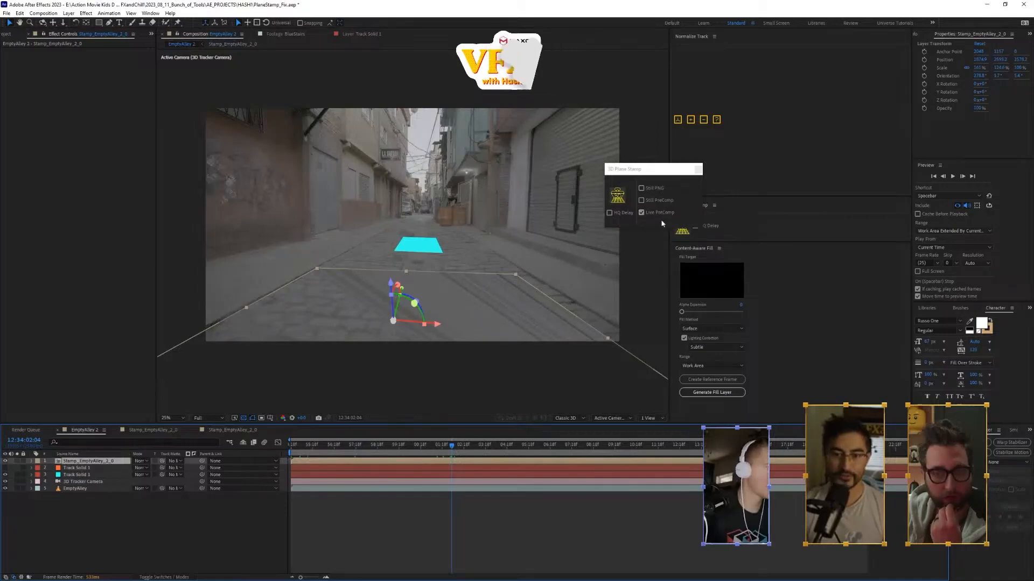
drag(459, 449, 463, 448)
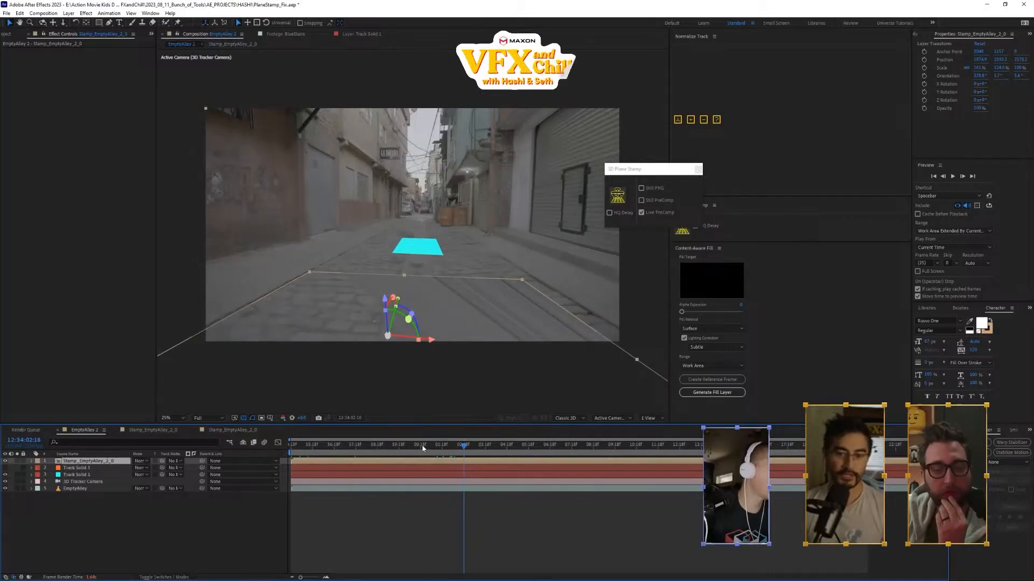
key(Home)
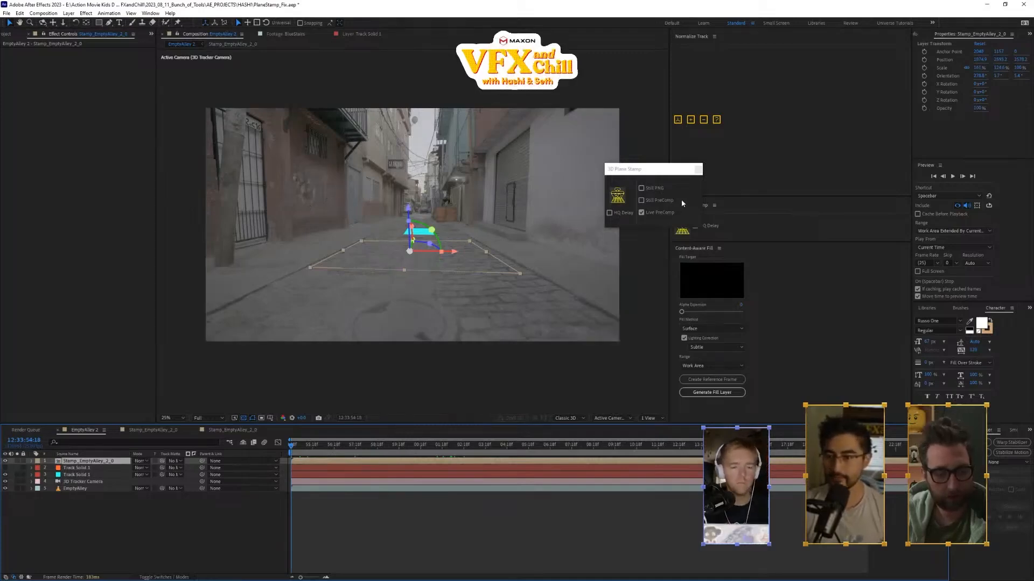
- Narrow the floating 3D Plane Stamp window, reposition it over the alley view, and close it
drag(662, 173, 573, 119)
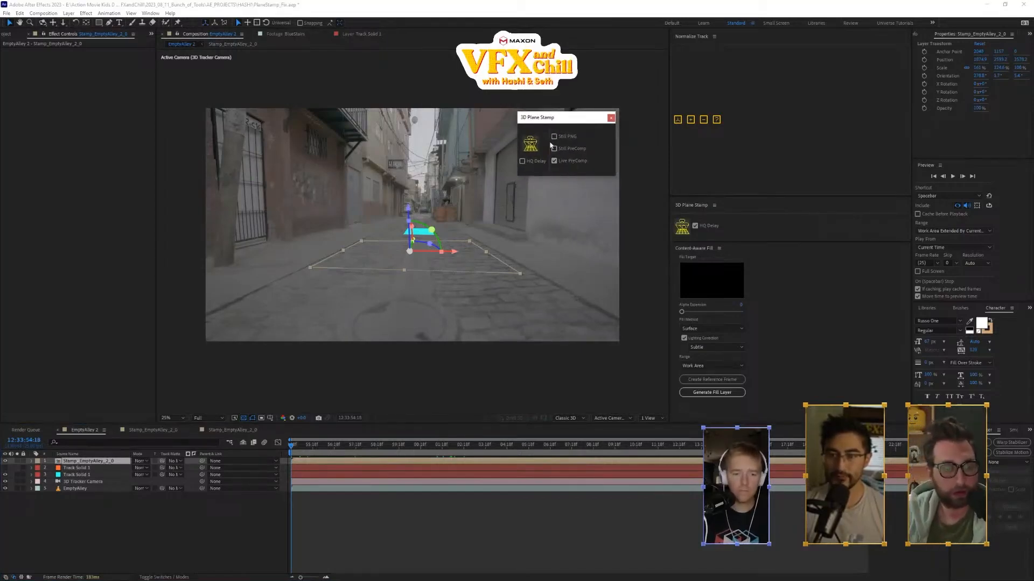
drag(517, 146, 483, 146)
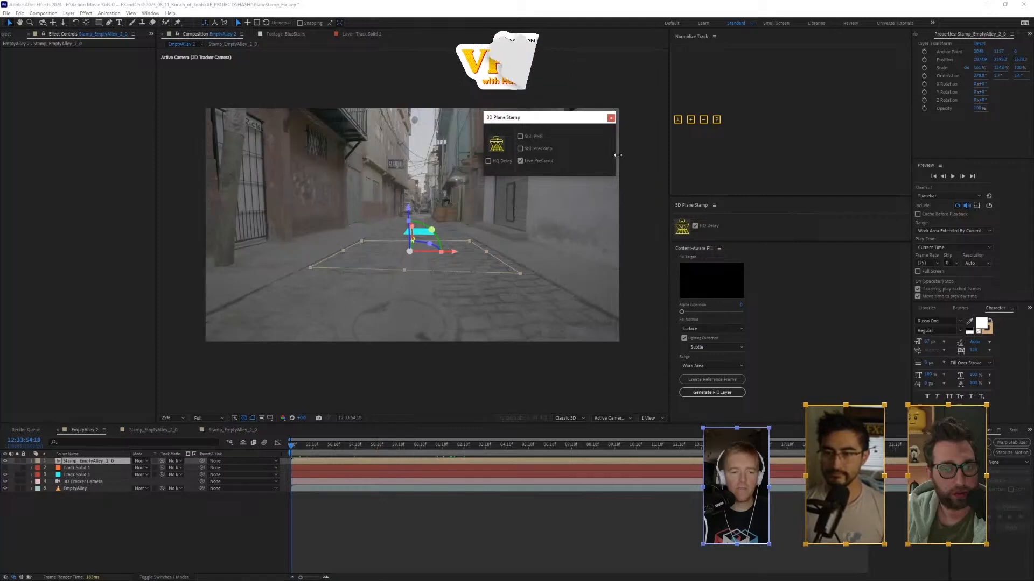
drag(544, 122, 582, 135)
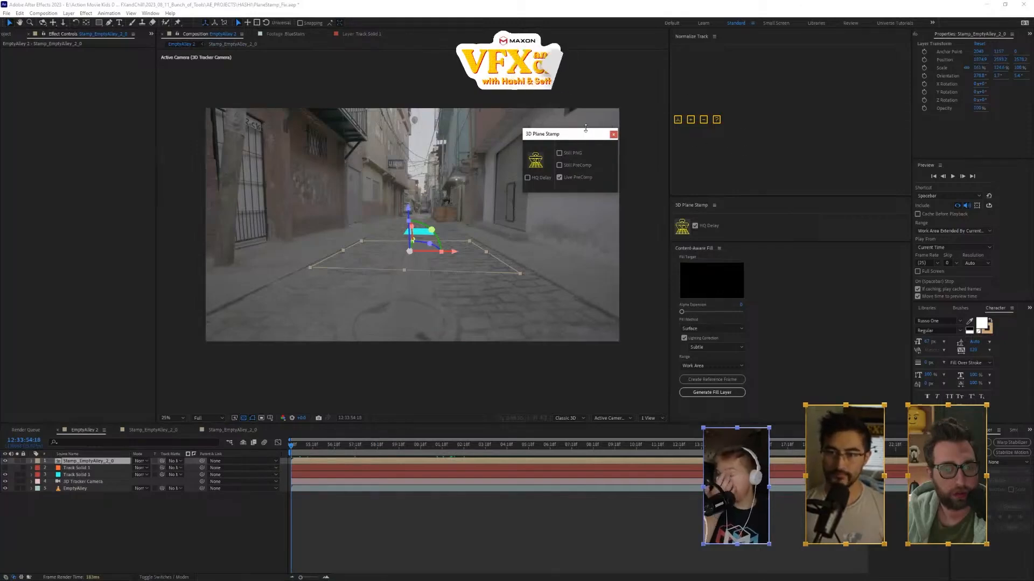
mouse_move(577, 139)
mouse_down()
mouse_move(576, 117)
mouse_move(571, 157)
mouse_up()
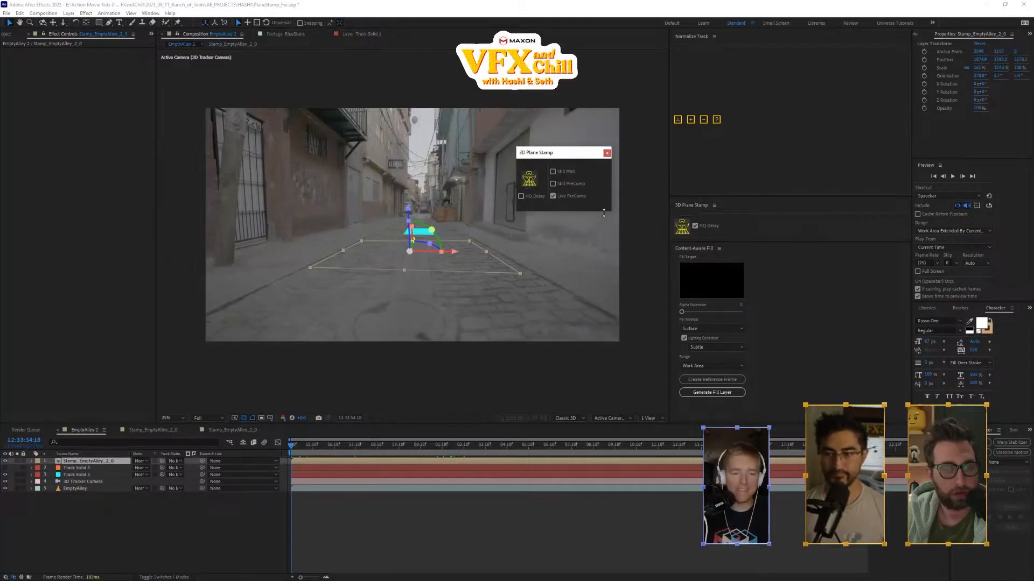
click(97, 523)
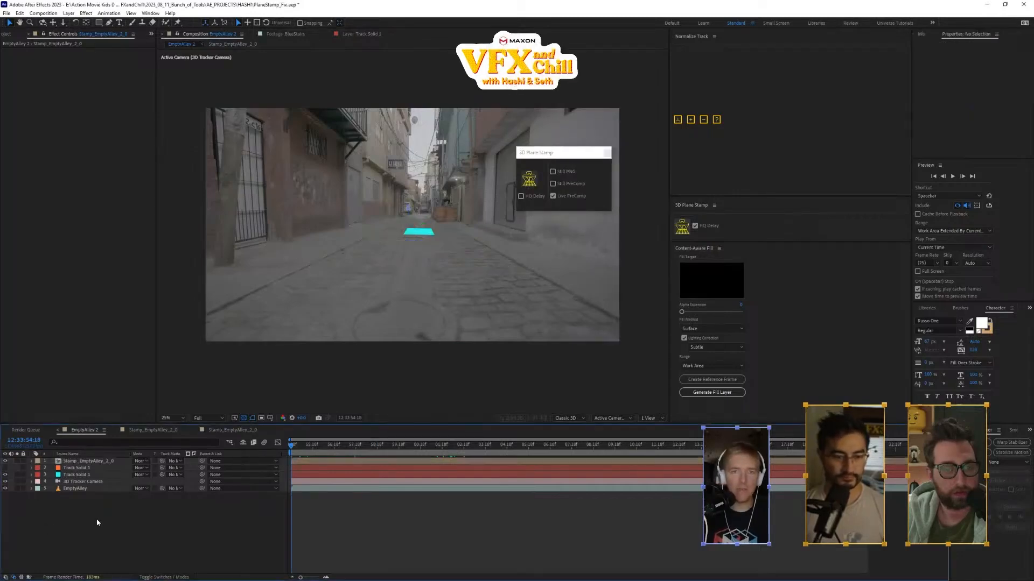
click(112, 462)
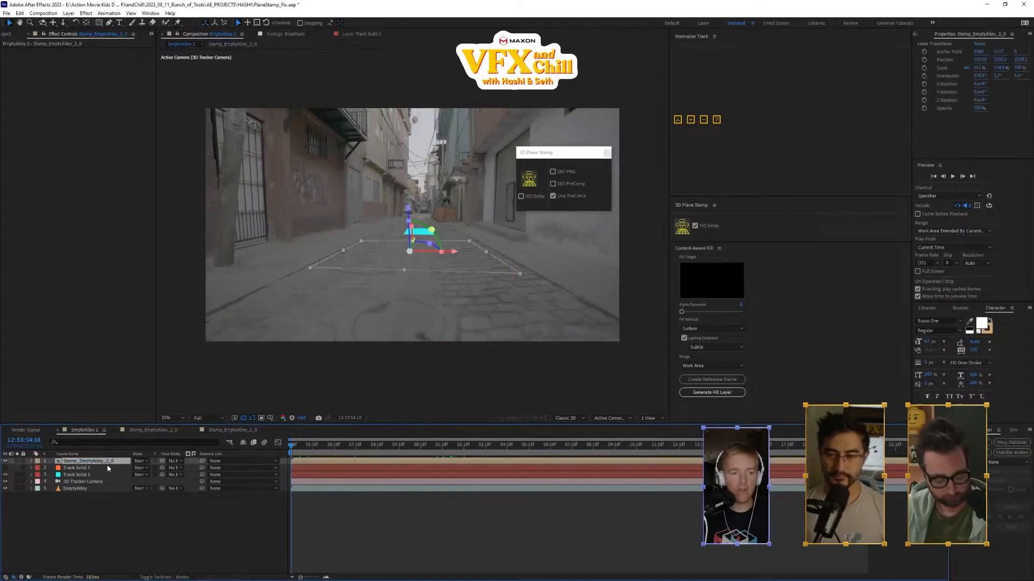
drag(552, 154, 566, 171)
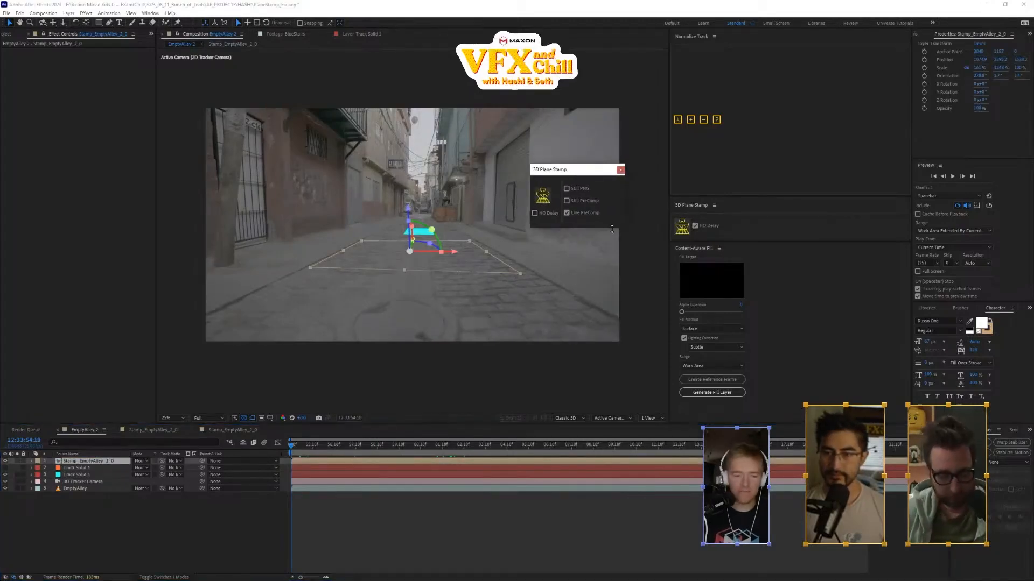
mouse_move(622, 230)
mouse_down()
mouse_move(645, 234)
mouse_move(616, 221)
mouse_up()
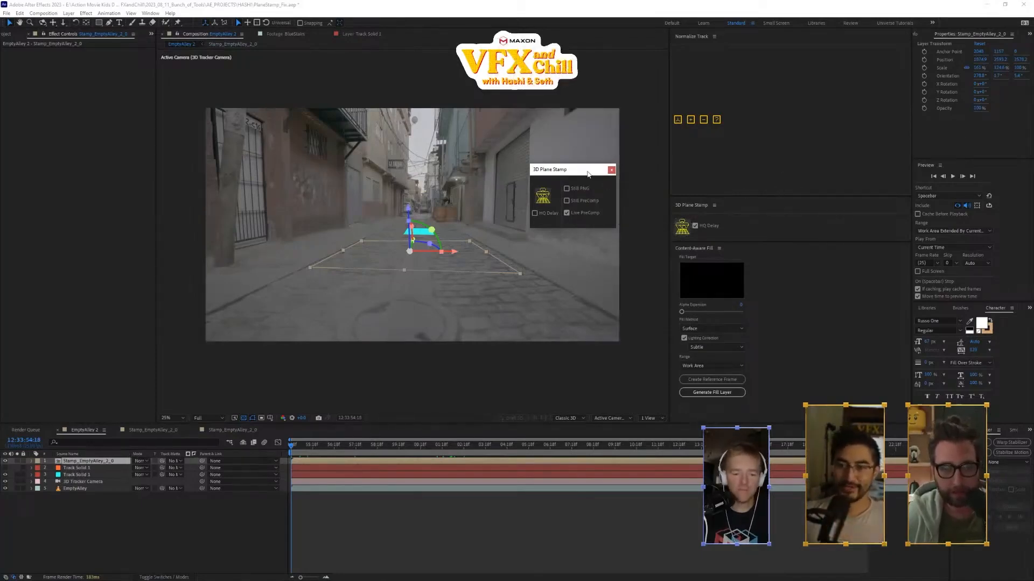
drag(587, 174, 471, 258)
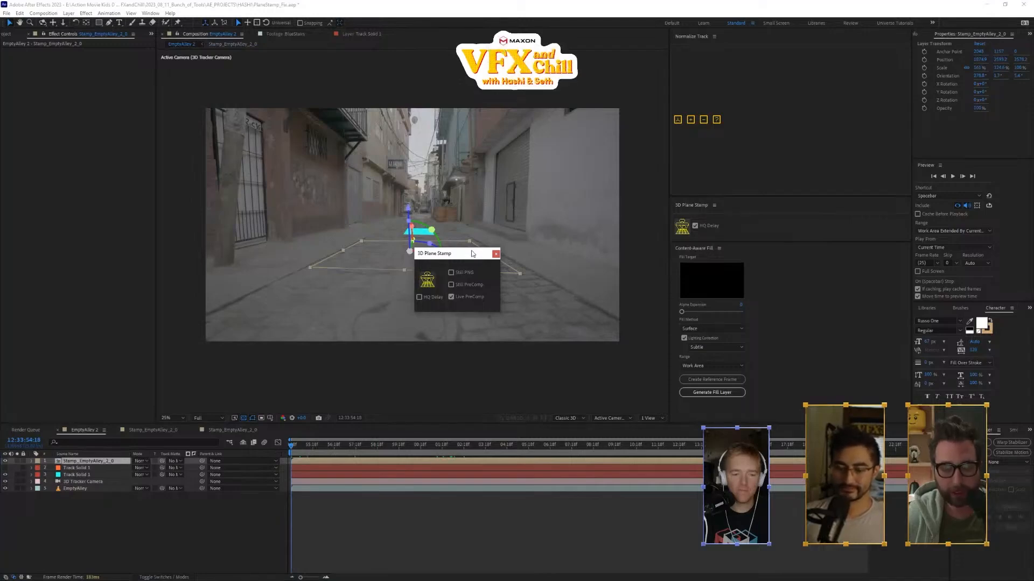
drag(472, 252, 422, 204)
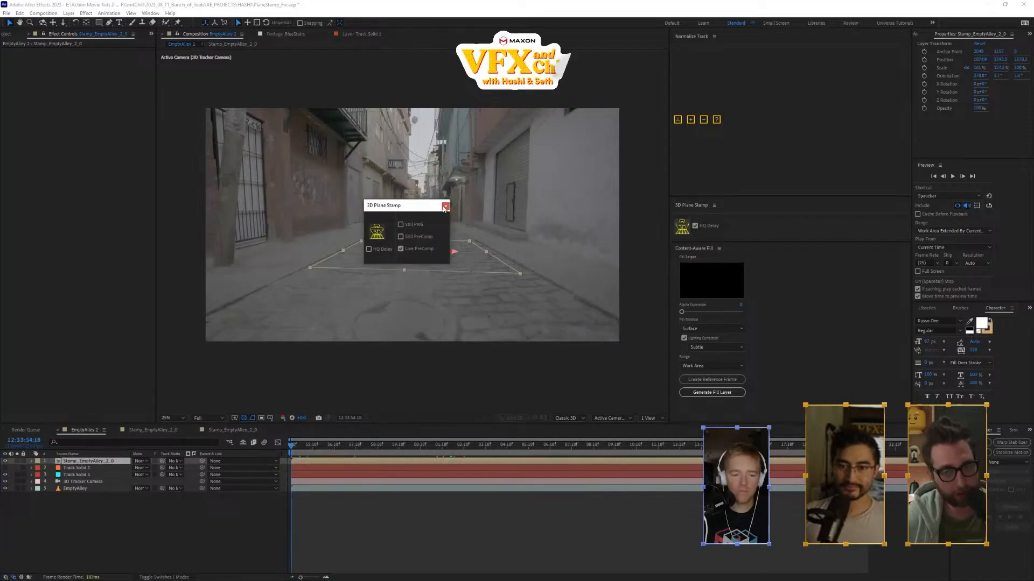
click(444, 207)
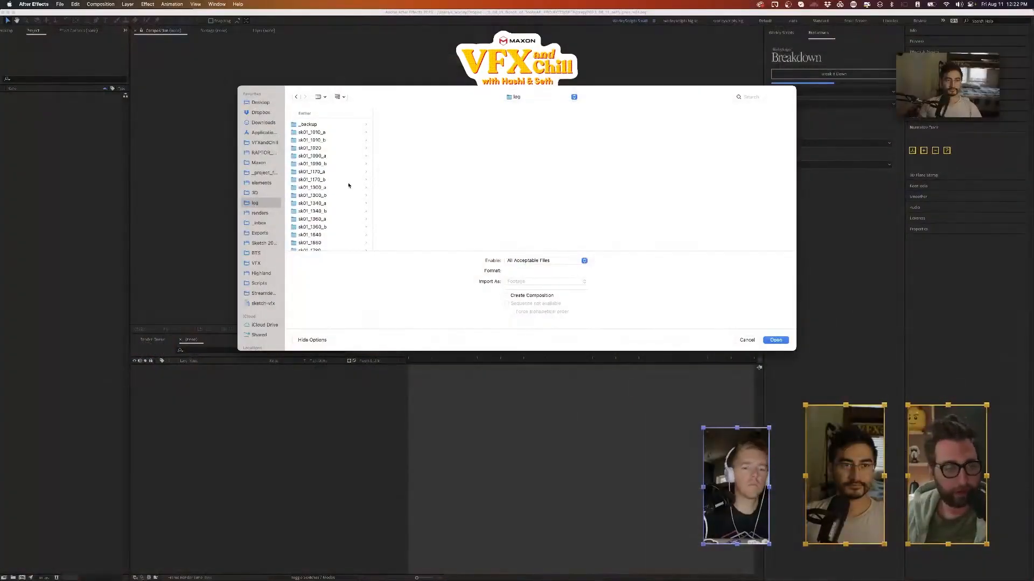
- Import the sk06_1980_log_plate EXR sequence from the sk06_1980 folder inside the log folder
scroll(333, 187, down, 10)
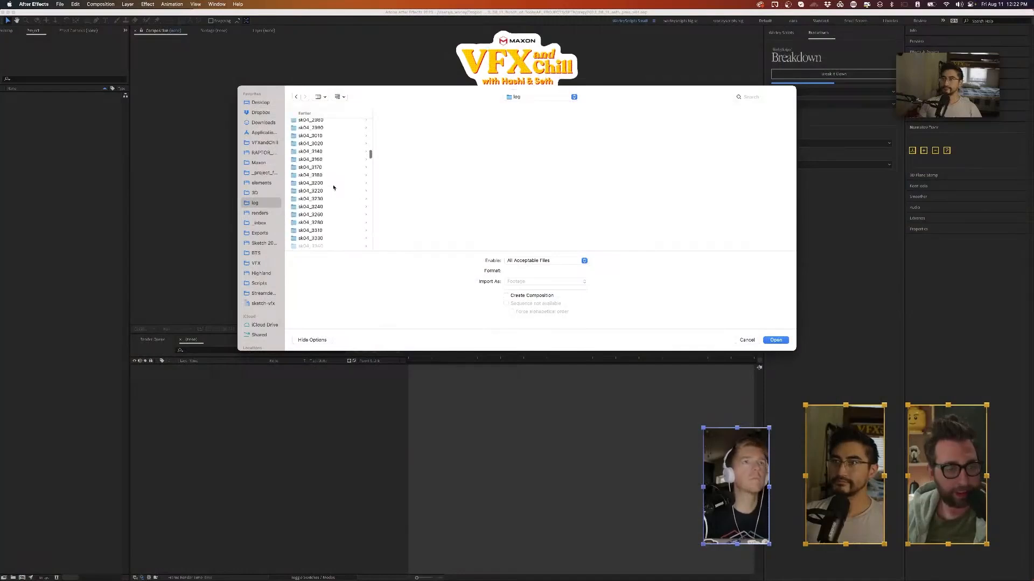
scroll(334, 187, down, 10)
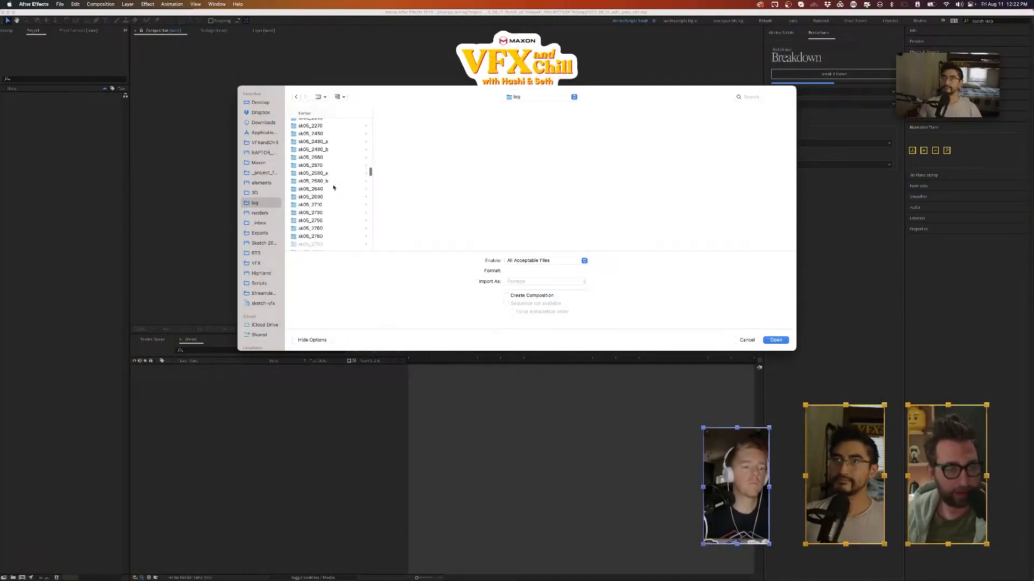
scroll(333, 187, down, 10)
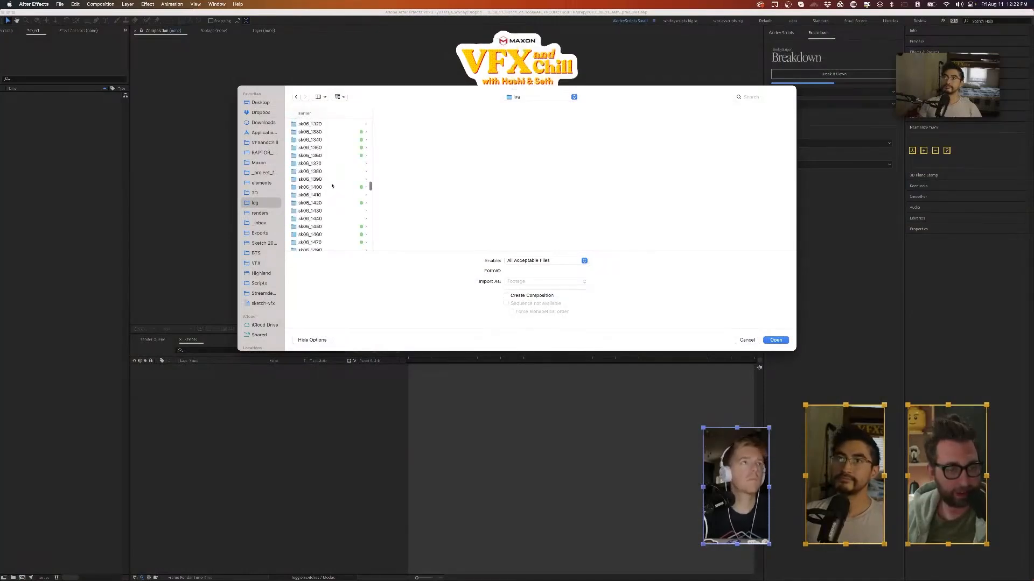
scroll(332, 186, down, 10)
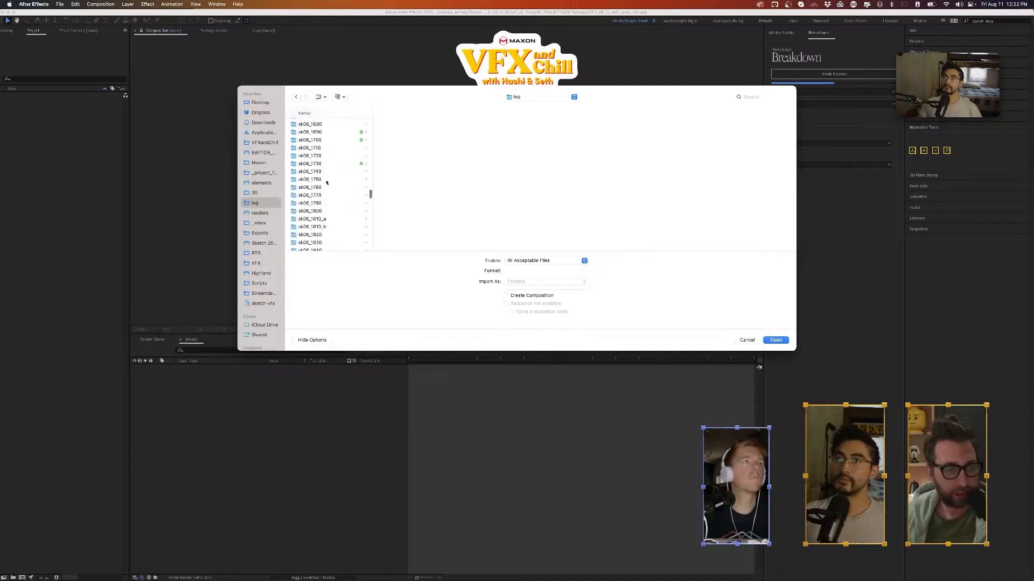
scroll(326, 182, down, 10)
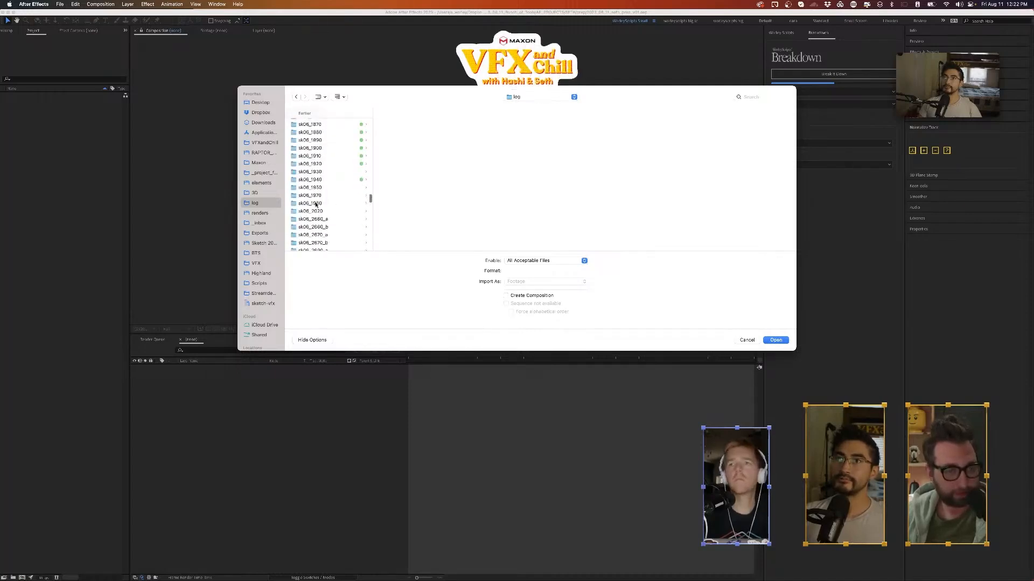
click(308, 204)
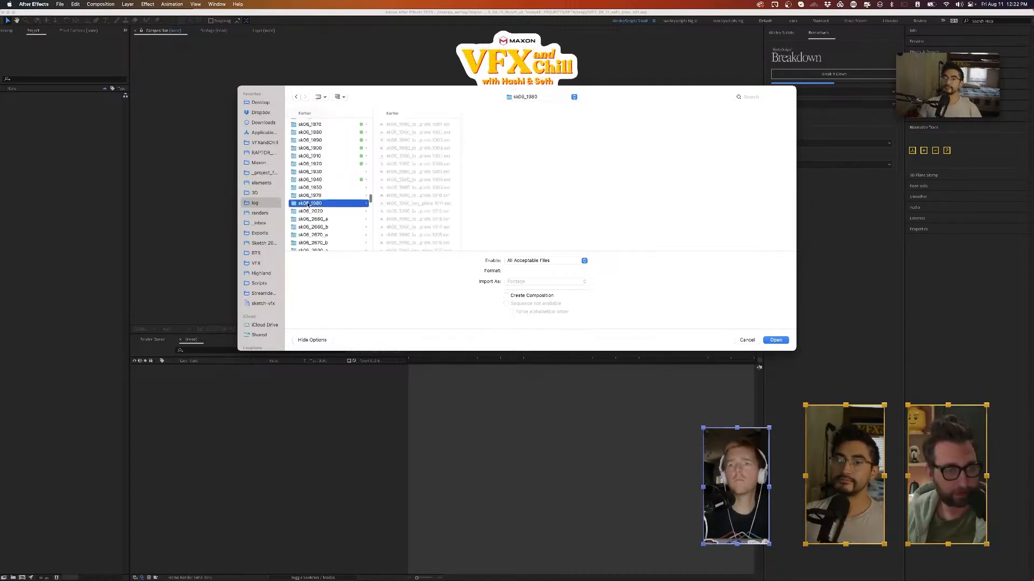
click(404, 126)
click(775, 340)
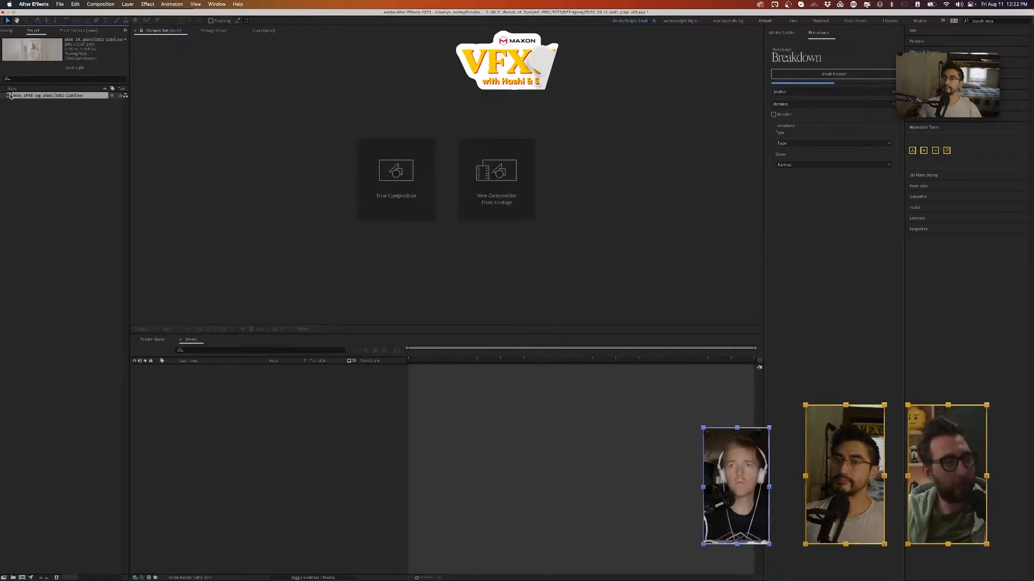
- Set the plate's color interpretation to Preserve RGB, and create a new composition from the imported sequence
right_click(10, 96)
mouse_move(65, 147)
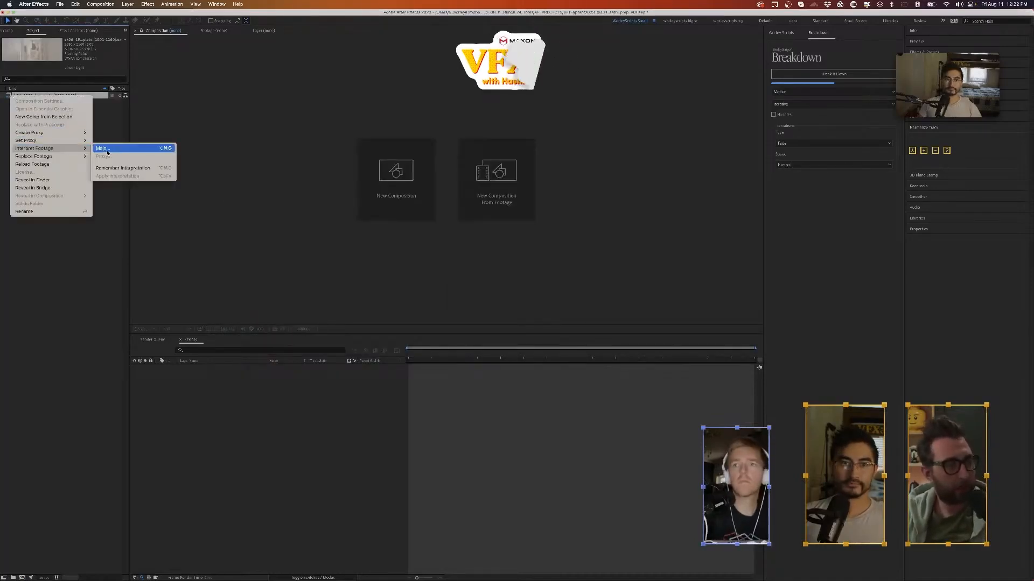
click(102, 148)
click(121, 93)
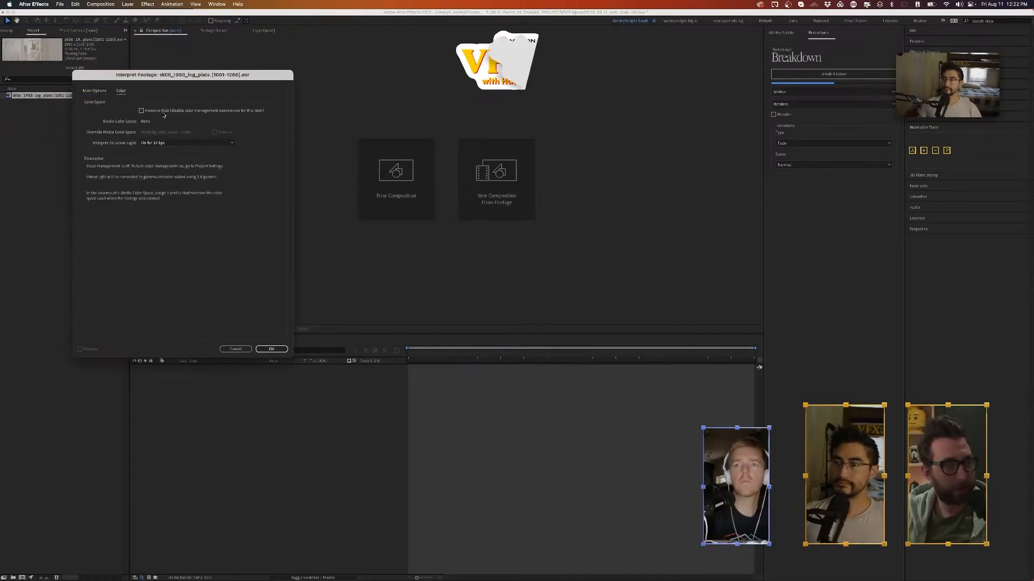
click(271, 349)
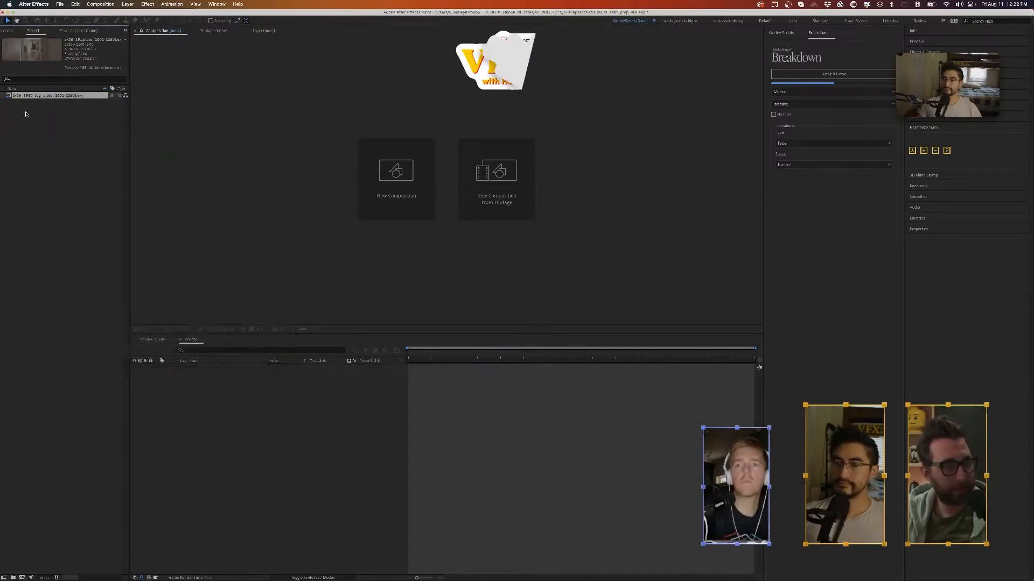
drag(27, 538, 22, 578)
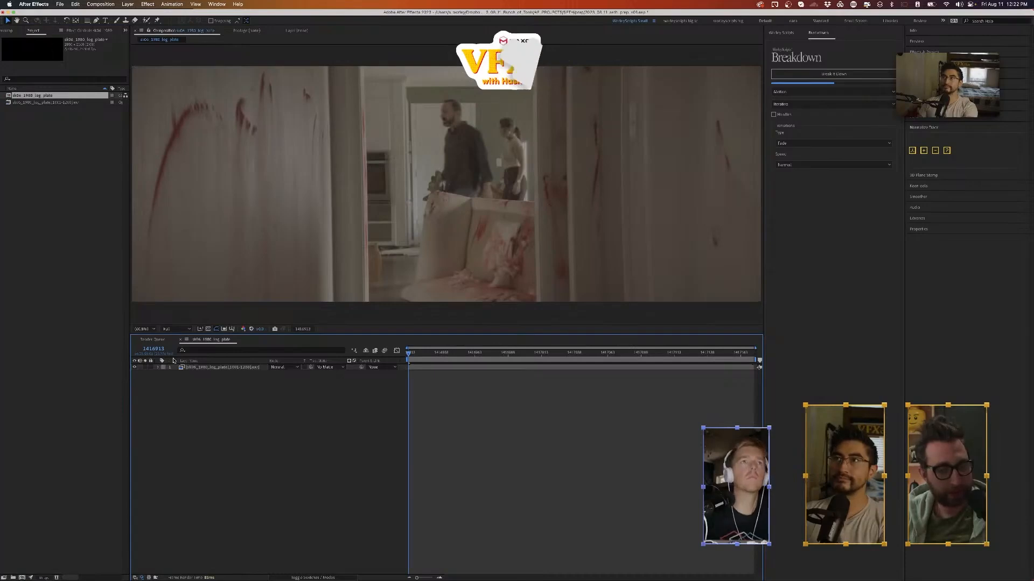
- Play the hallway plate from several times to examine the camera move and the man touching the blood-streaked wall
key(space)
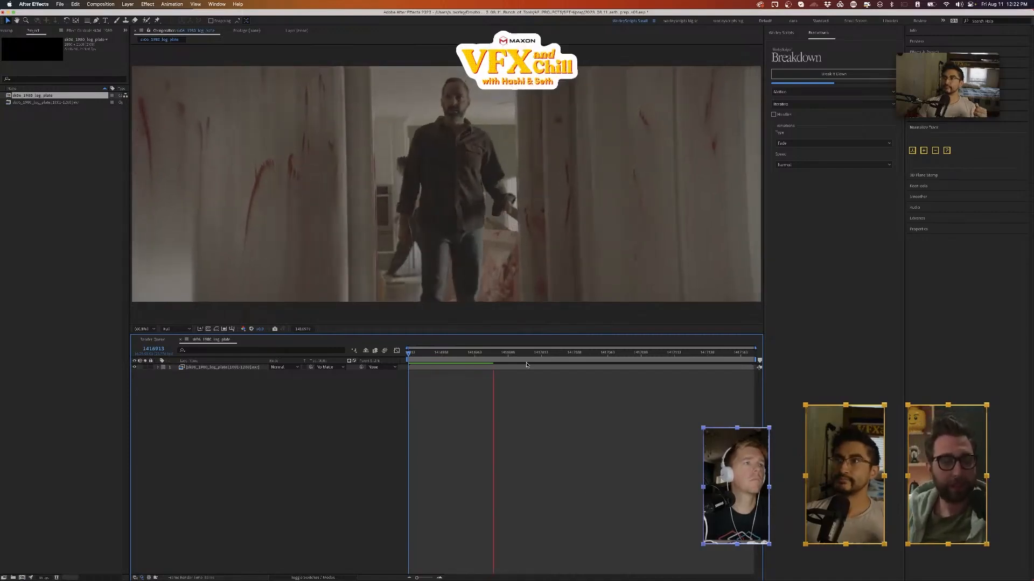
drag(525, 353, 464, 354)
key(space)
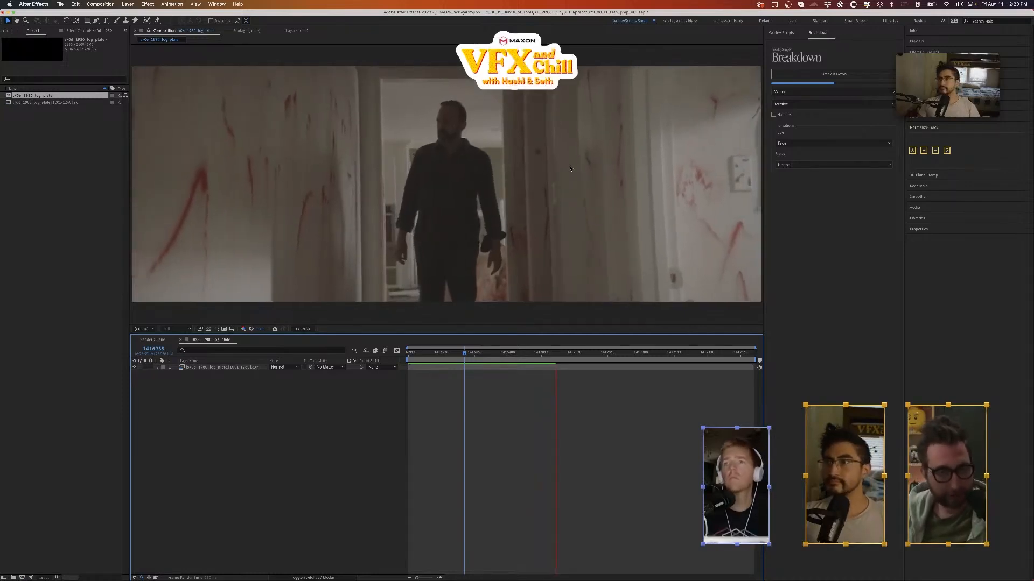
key(space)
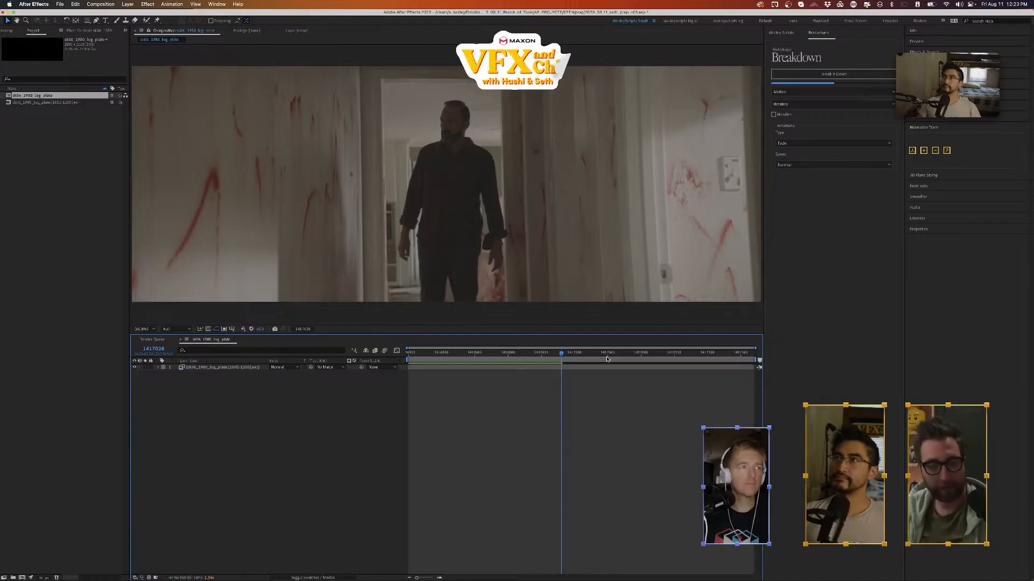
drag(607, 359, 611, 359)
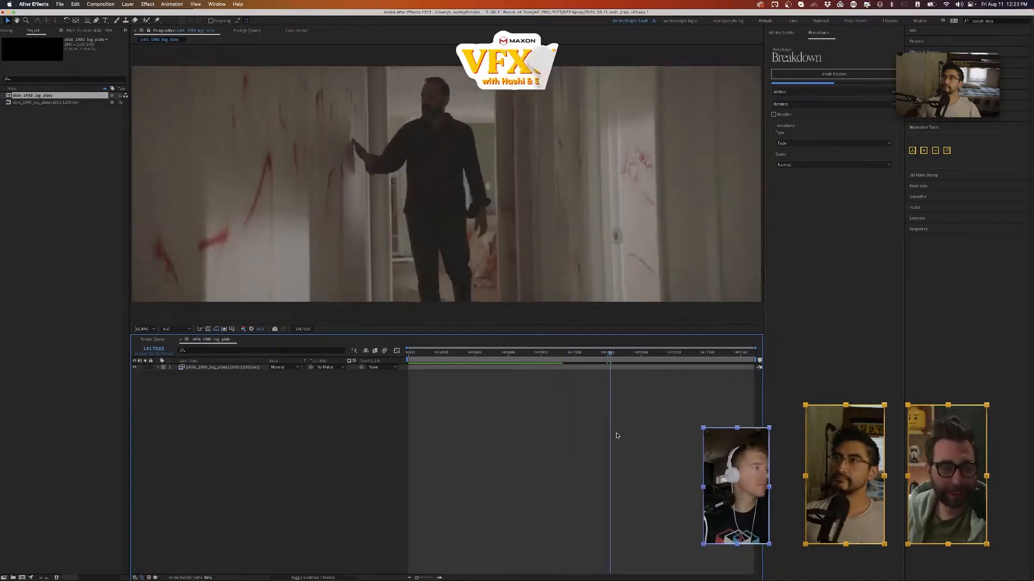
key(space)
key(space)
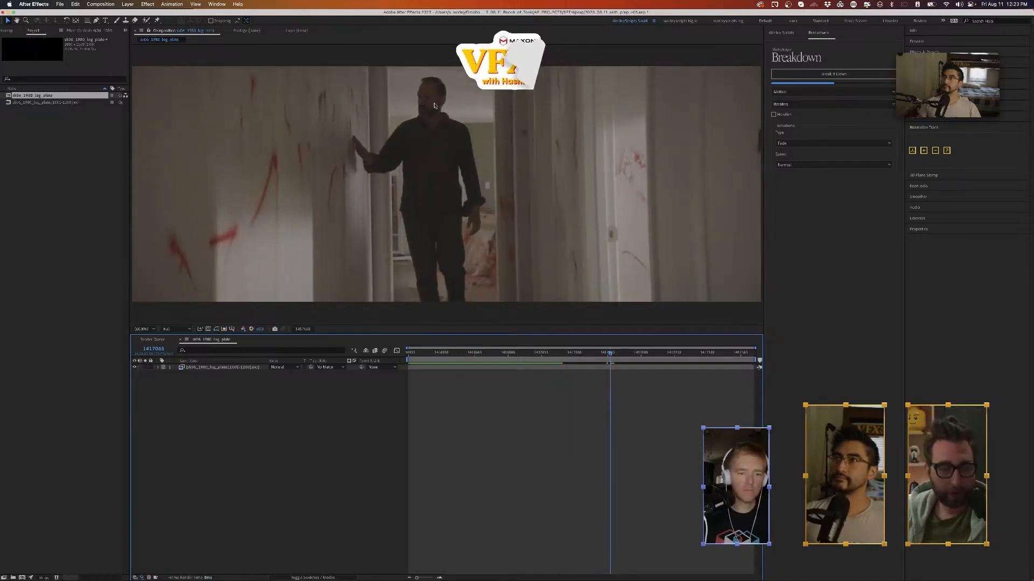
click(586, 354)
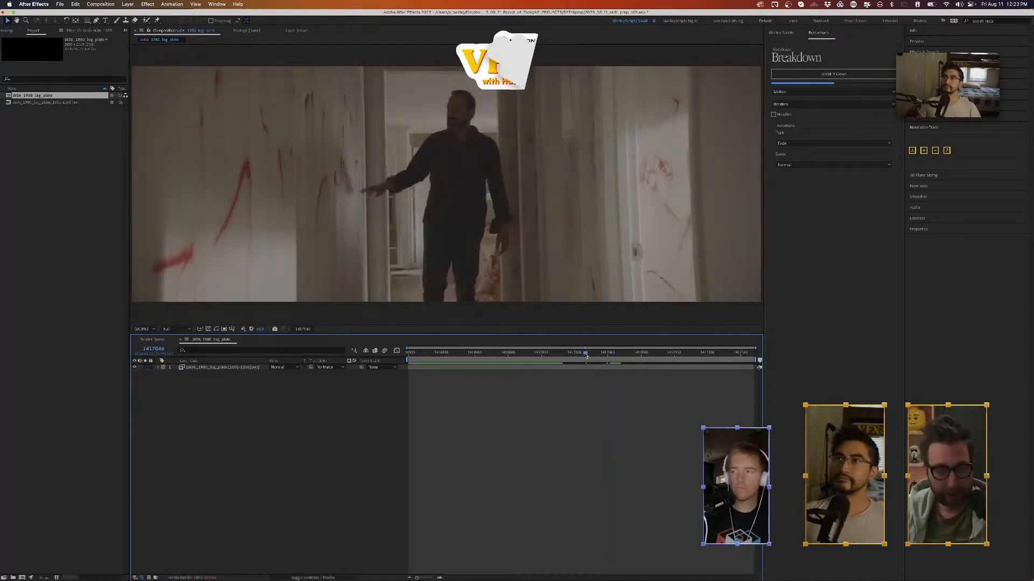
key(space)
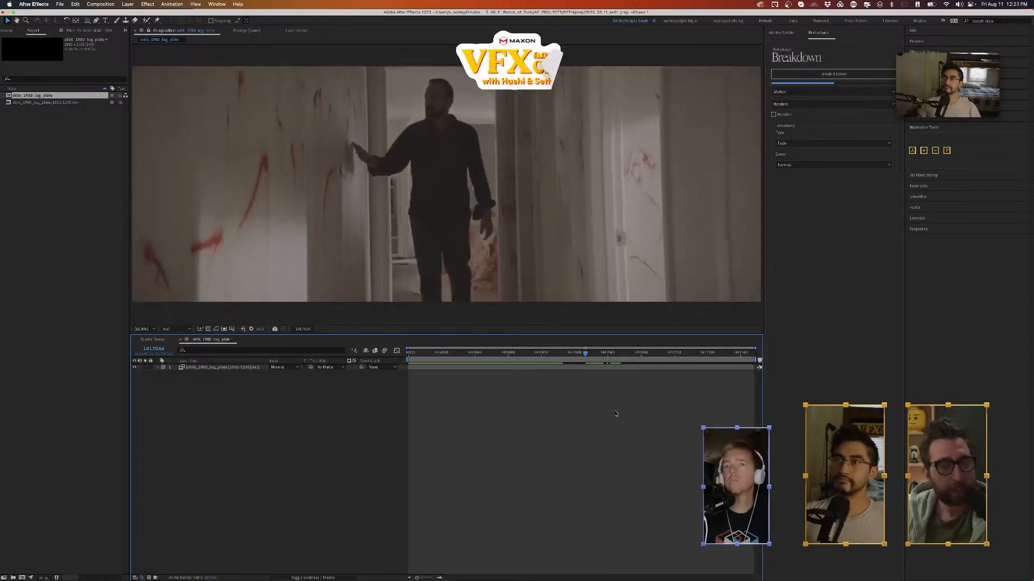
- Paint a Roto Brush foreground stroke down the man on the hallway plate's layer, at the frame where he stands in the doorway
click(471, 354)
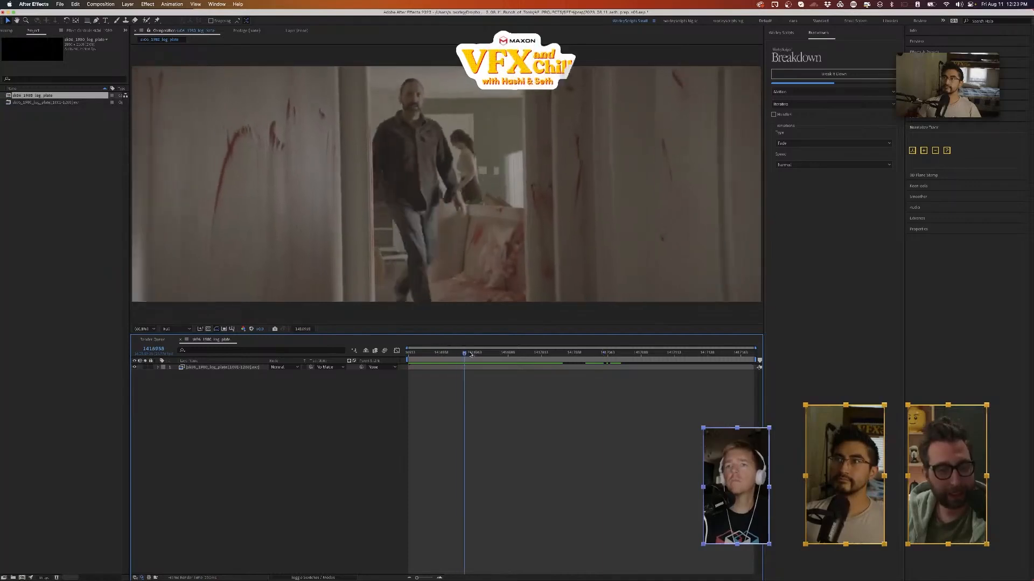
click(180, 368)
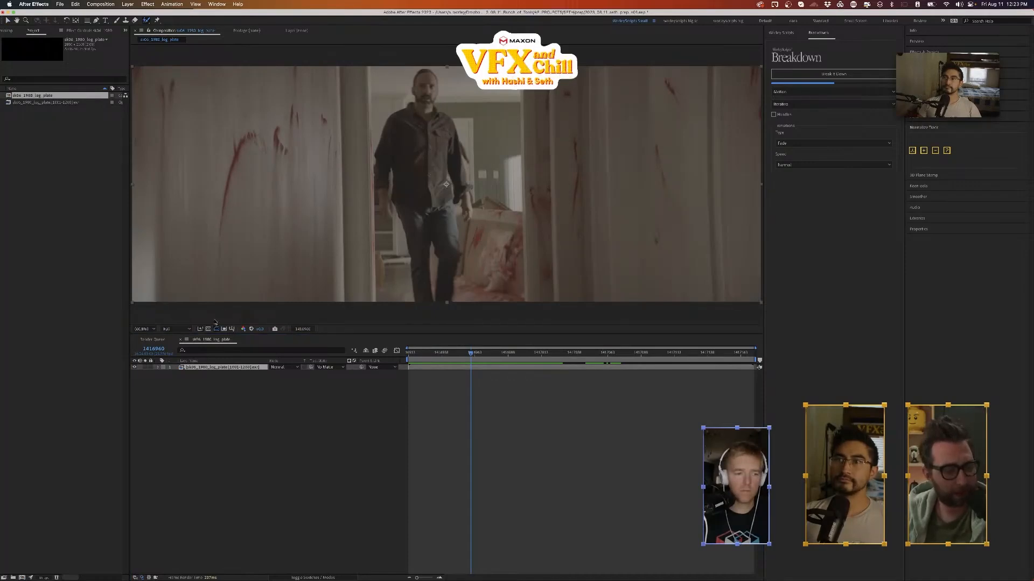
double_click(182, 368)
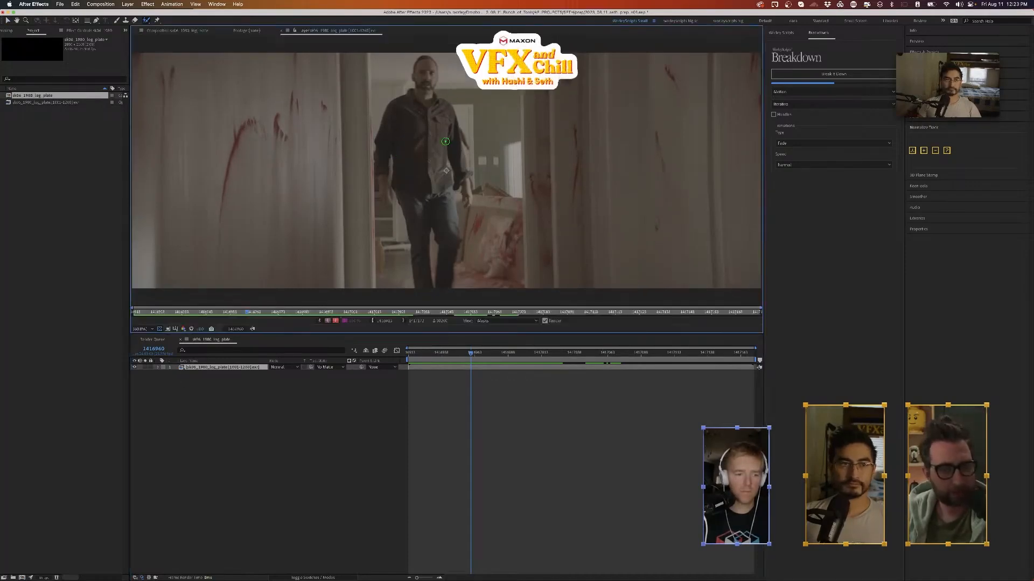
mouse_move(426, 51)
mouse_down()
mouse_move(421, 187)
mouse_move(445, 198)
mouse_up()
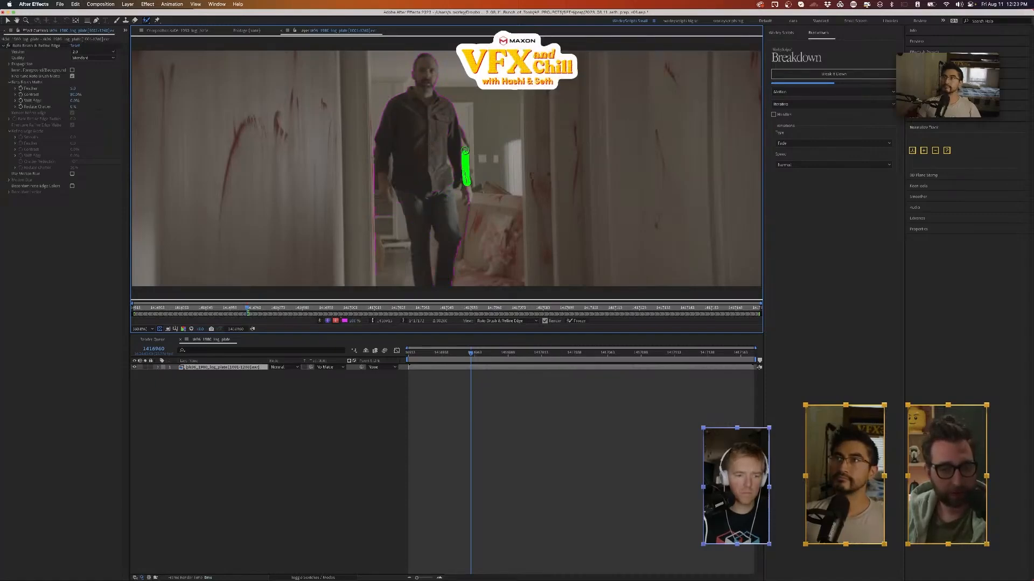
- Rework the Roto Brush strokes along the man's arm beside the room opening, undoing unwanted strokes
drag(458, 139, 457, 136)
key(super+z)
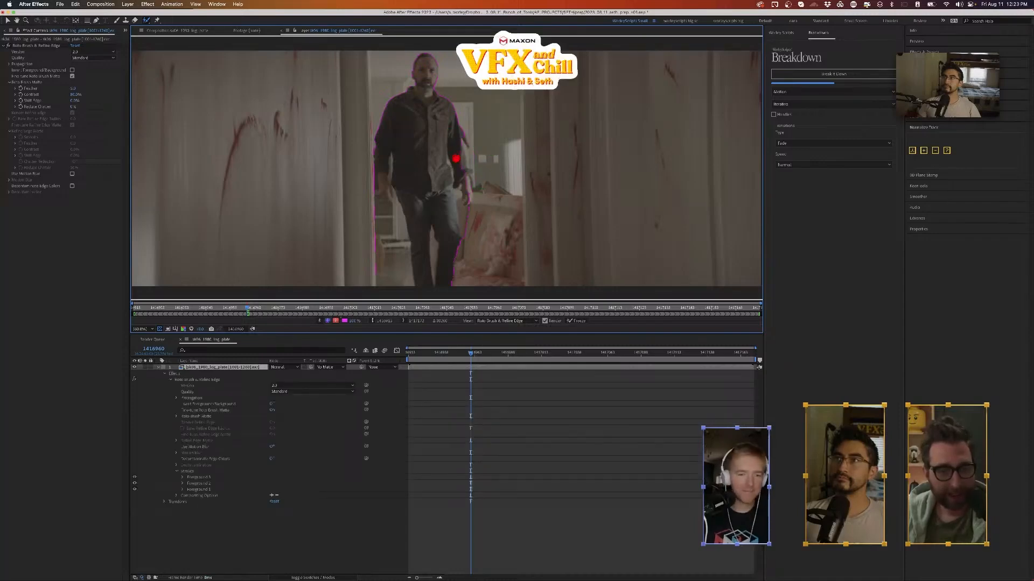
alt+drag(467, 185, 467, 186)
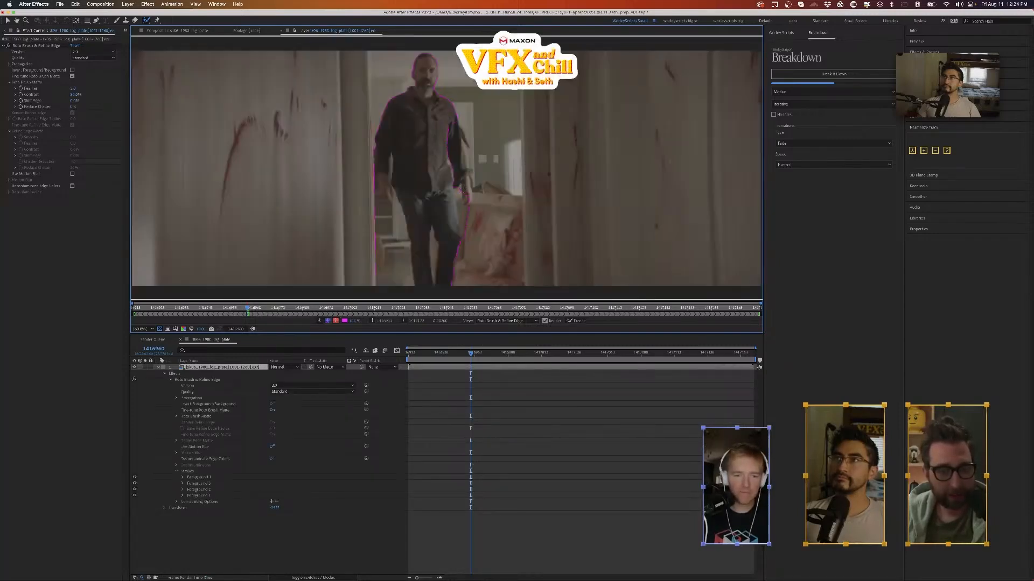
key(super+z)
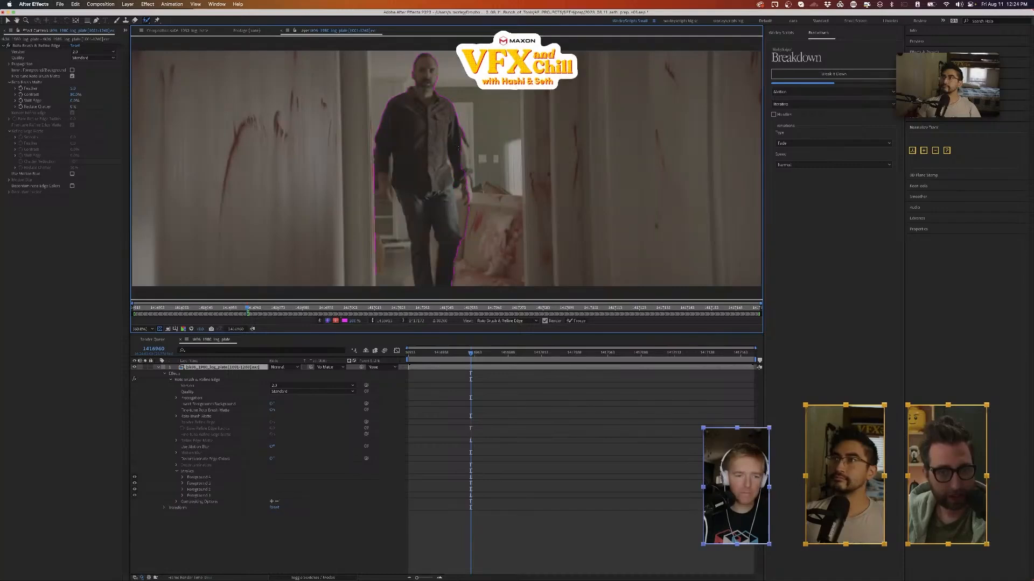
drag(459, 161, 477, 183)
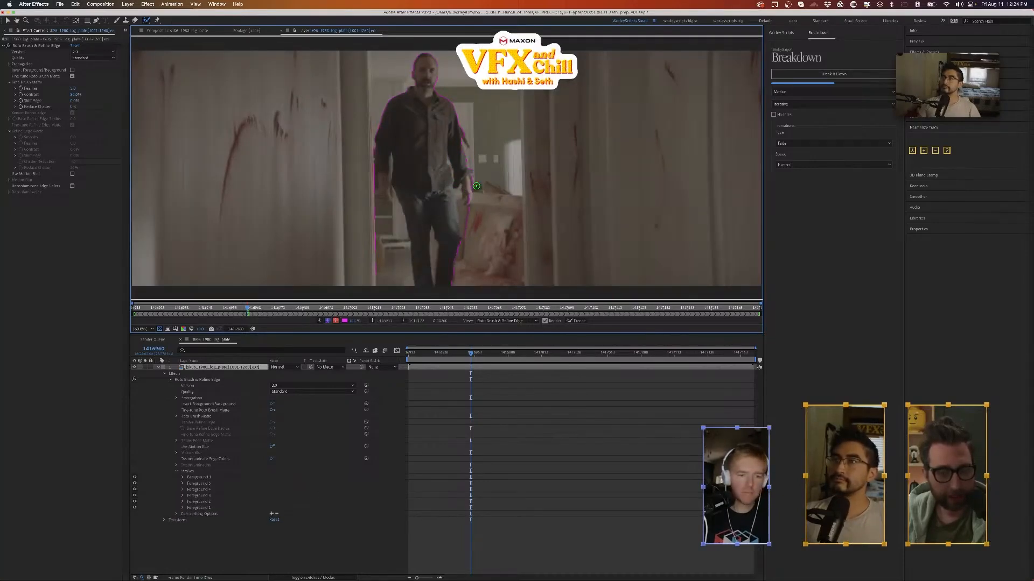
- Refine the matte edge up close around the man's sleeve cuff, and subtract the background beside his upper arm
scroll(476, 183, up, 3)
scroll(455, 215, up, 5)
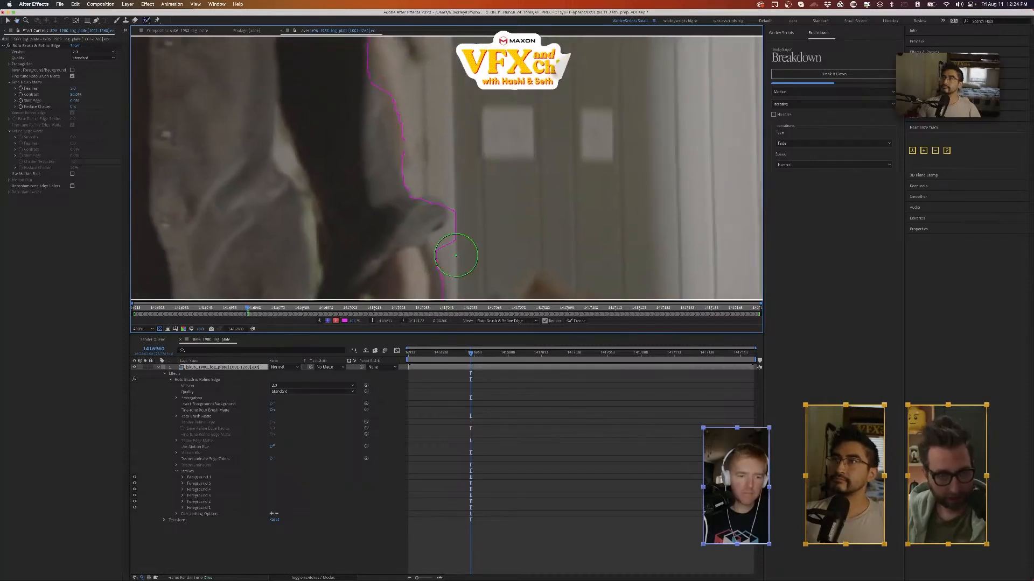
alt+drag(457, 247, 452, 237)
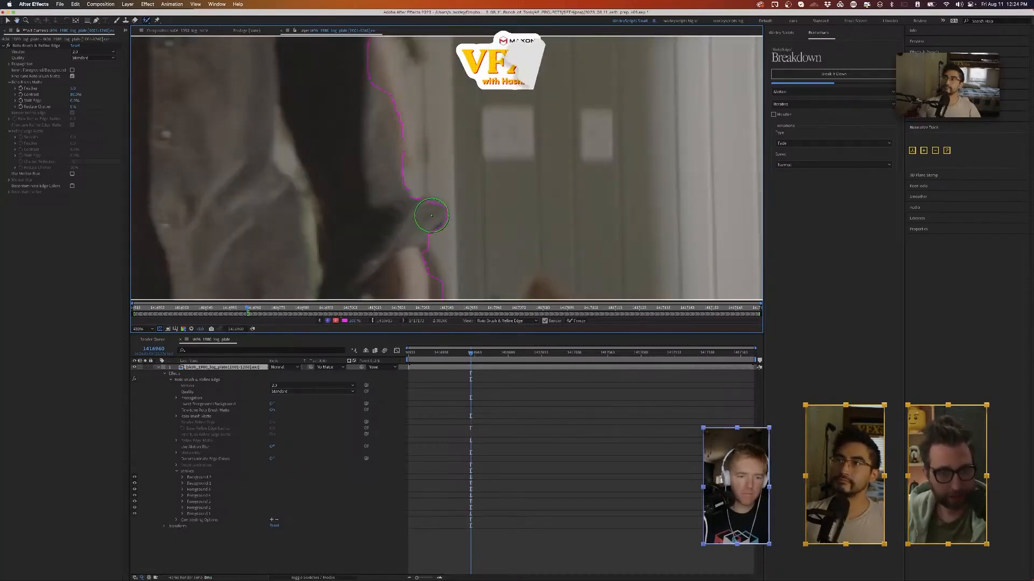
click(431, 215)
drag(431, 166, 476, 290)
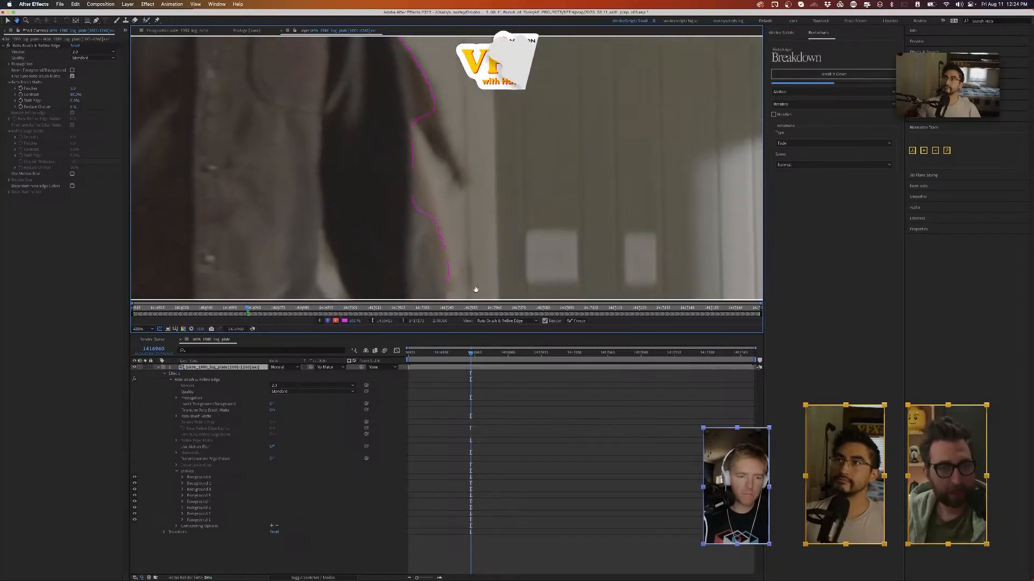
alt+drag(428, 43, 428, 42)
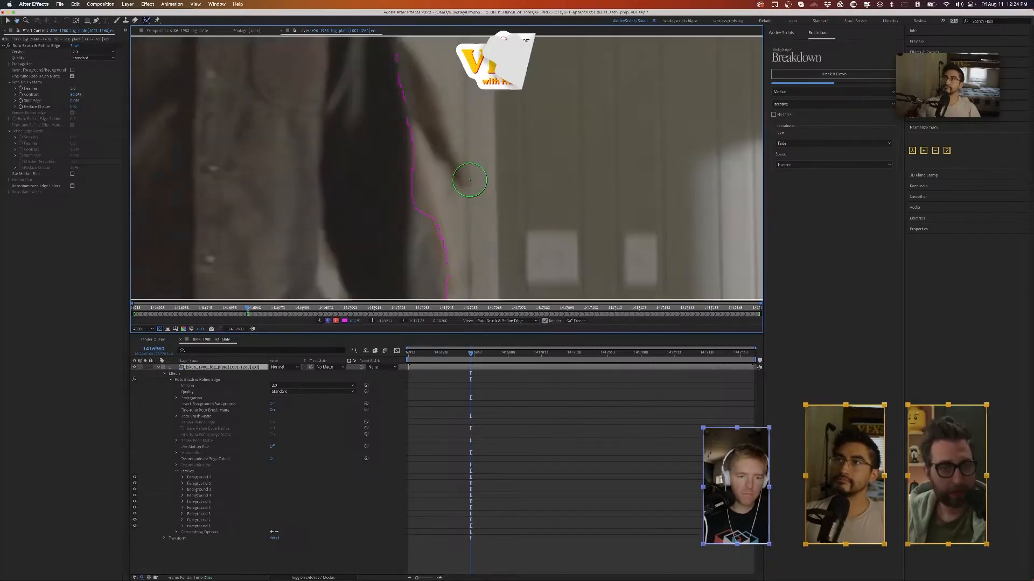
- Subtract the doorframe and background around the man's hand and leg on the bookshelf side from the Roto Brush selection
scroll(381, 255, down, 4)
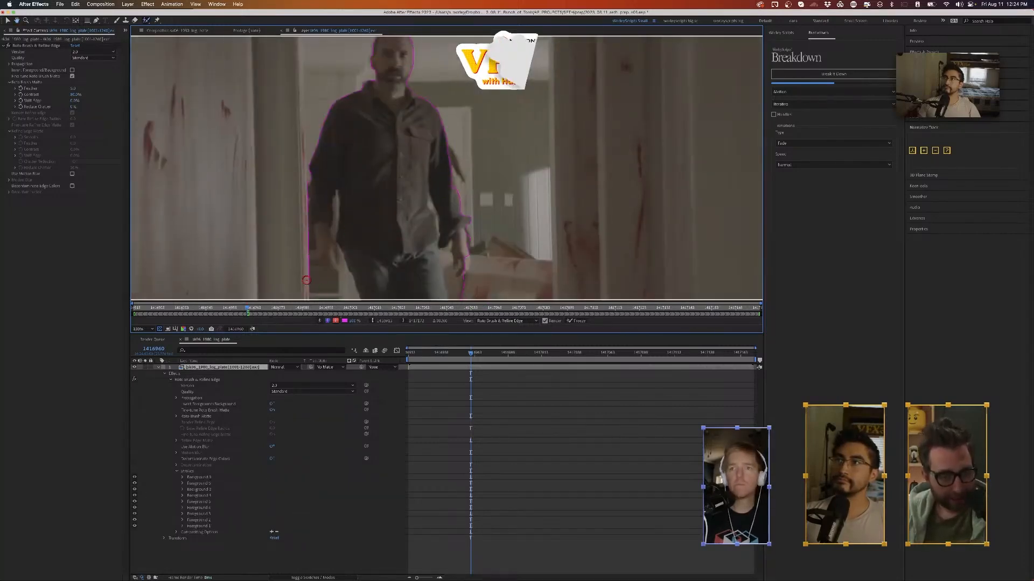
alt+drag(306, 280, 340, 287)
drag(380, 258, 450, 115)
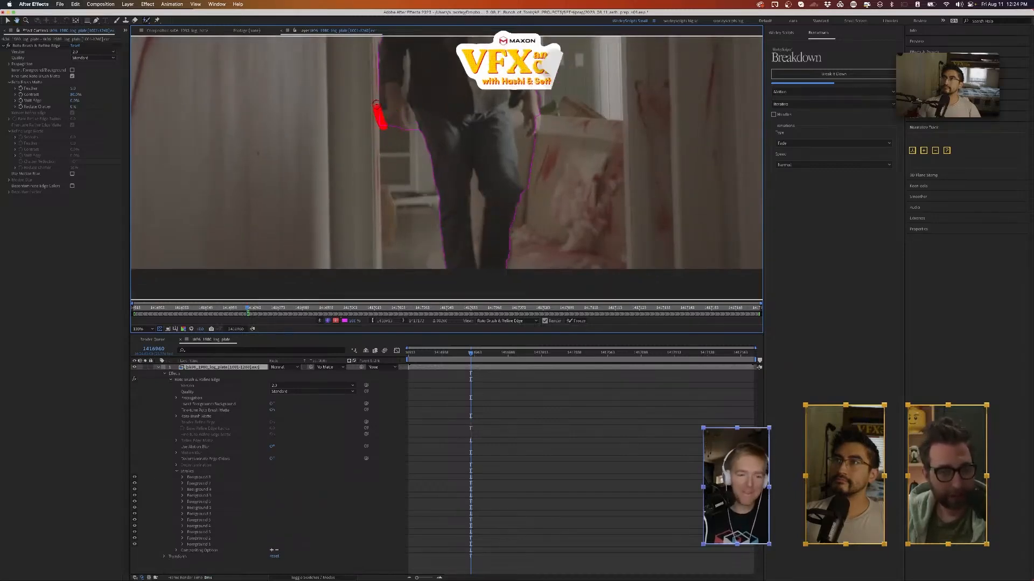
alt+drag(376, 103, 377, 100)
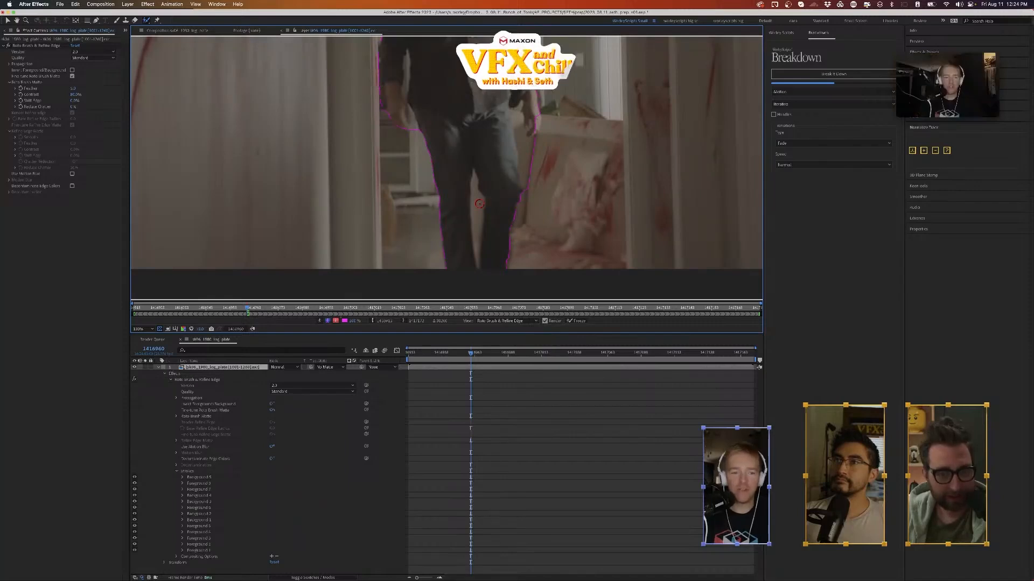
- Subtract the background gap between the man's legs from the Roto Brush selection
alt+drag(477, 195, 476, 195)
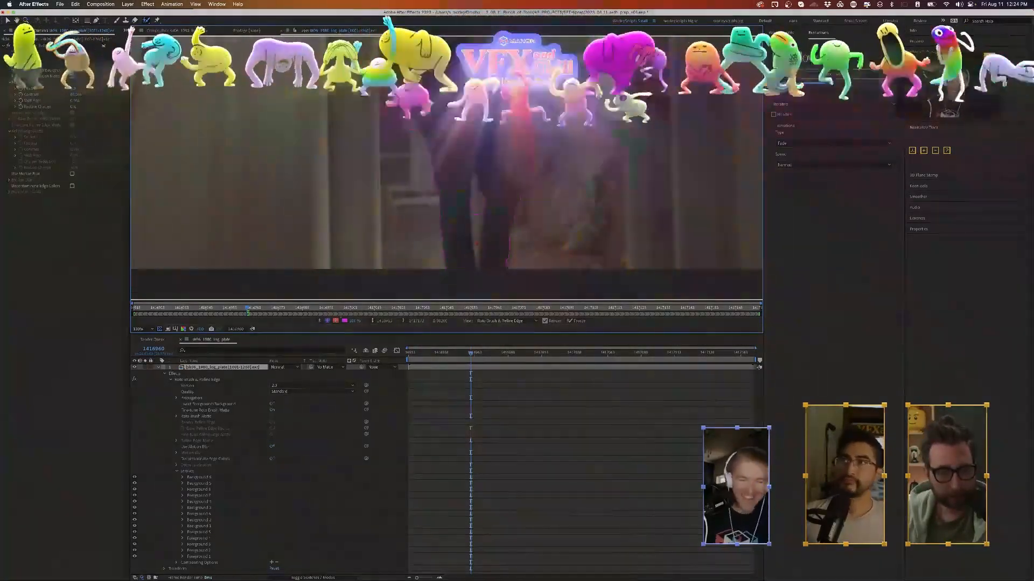
alt+drag(477, 191, 477, 245)
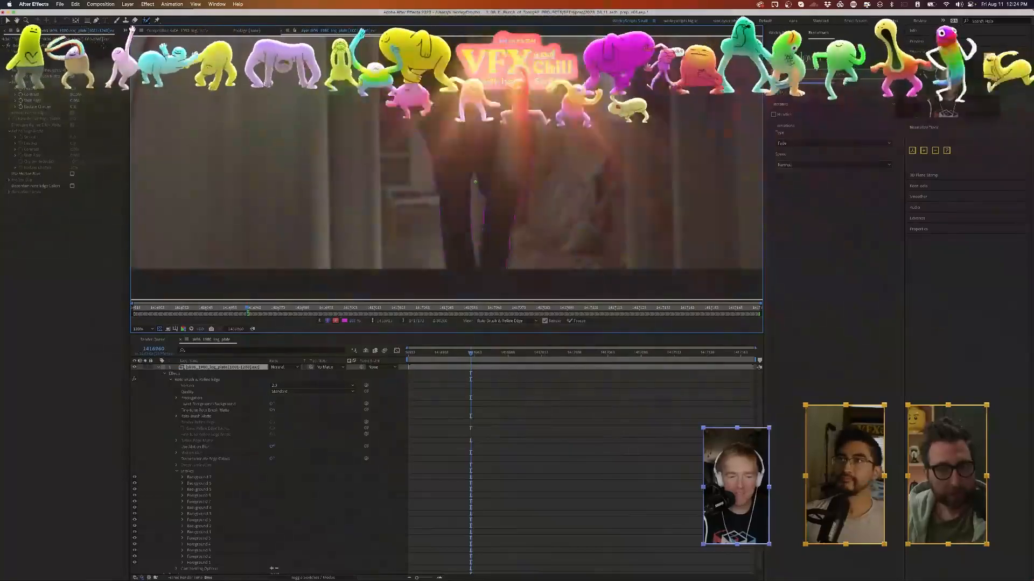
alt+drag(475, 186, 478, 252)
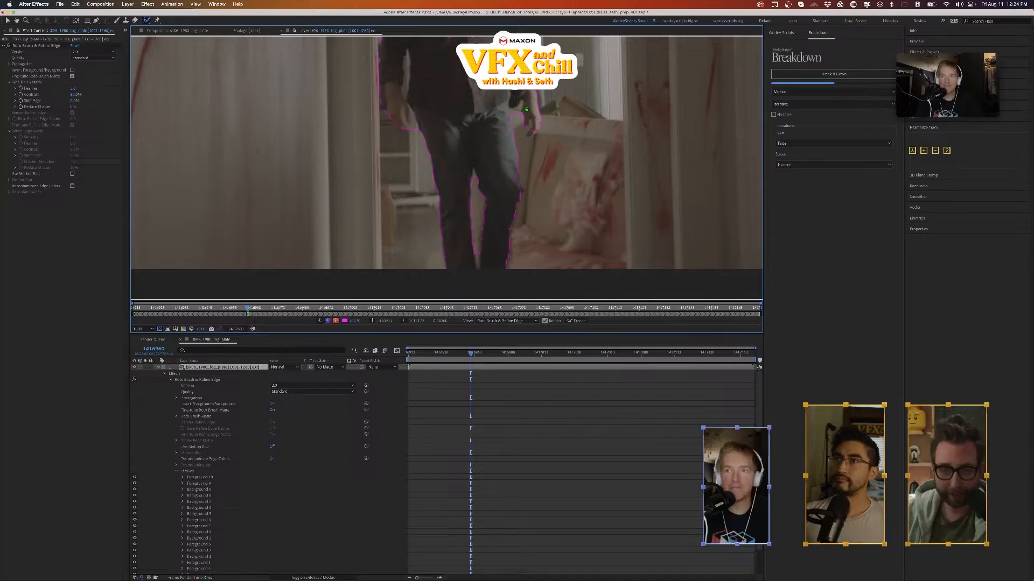
- Subtract the background between the man's torso and his arm, and beside his hand, with Roto Brush strokes
drag(509, 138, 505, 211)
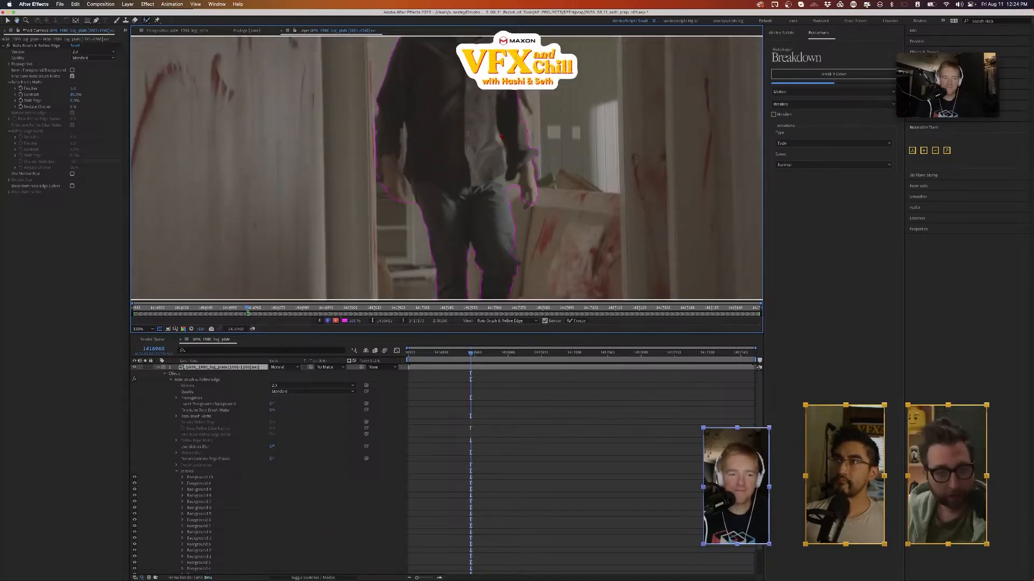
alt+drag(500, 138, 501, 142)
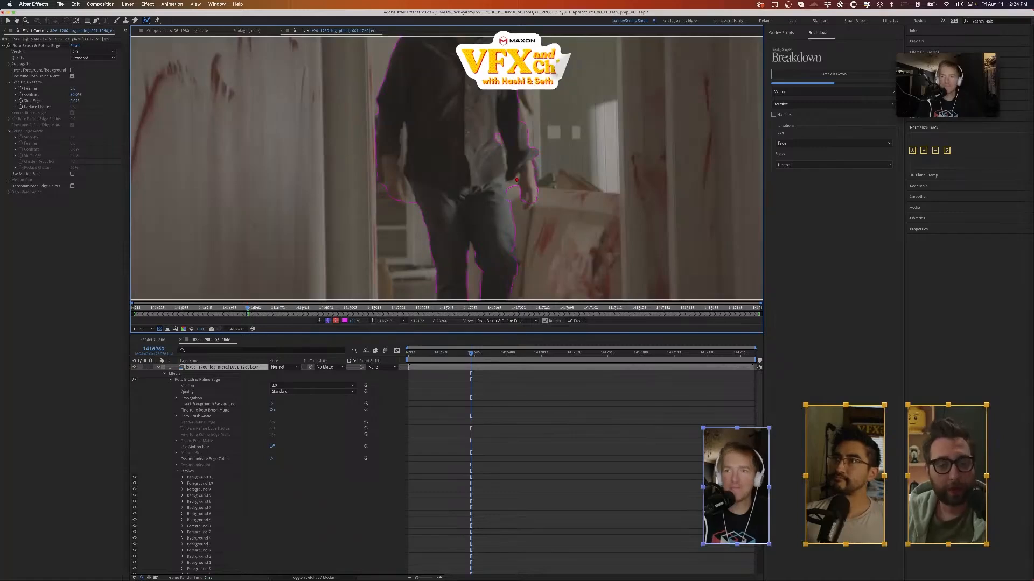
alt+drag(517, 179, 514, 182)
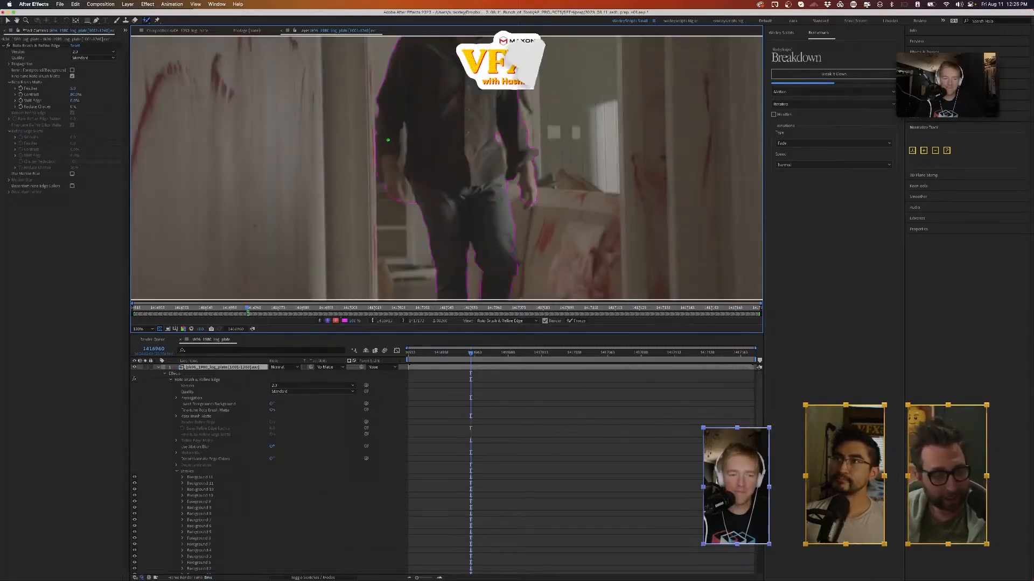
- Subtract the thin background gap between the man's shirt and sleeve, and clean the matte around his wrist with close-up background strokes
key(super+0)
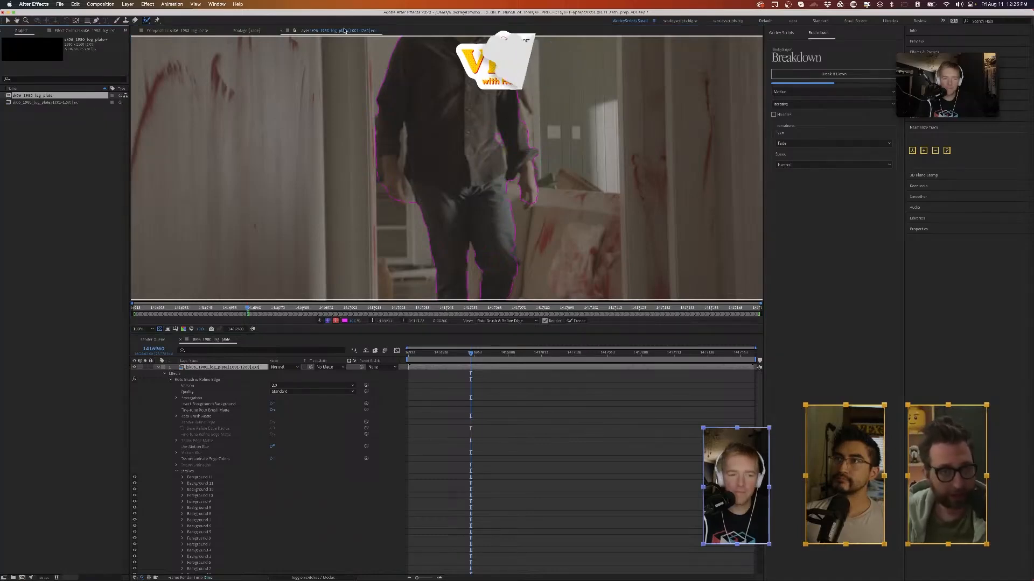
click(305, 31)
key(comma)
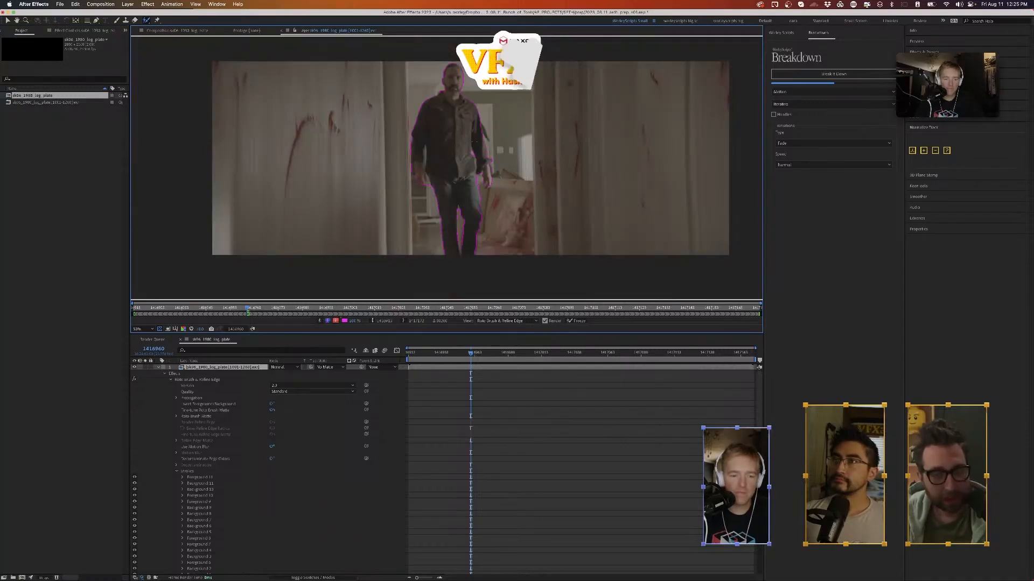
scroll(458, 104, up, 6)
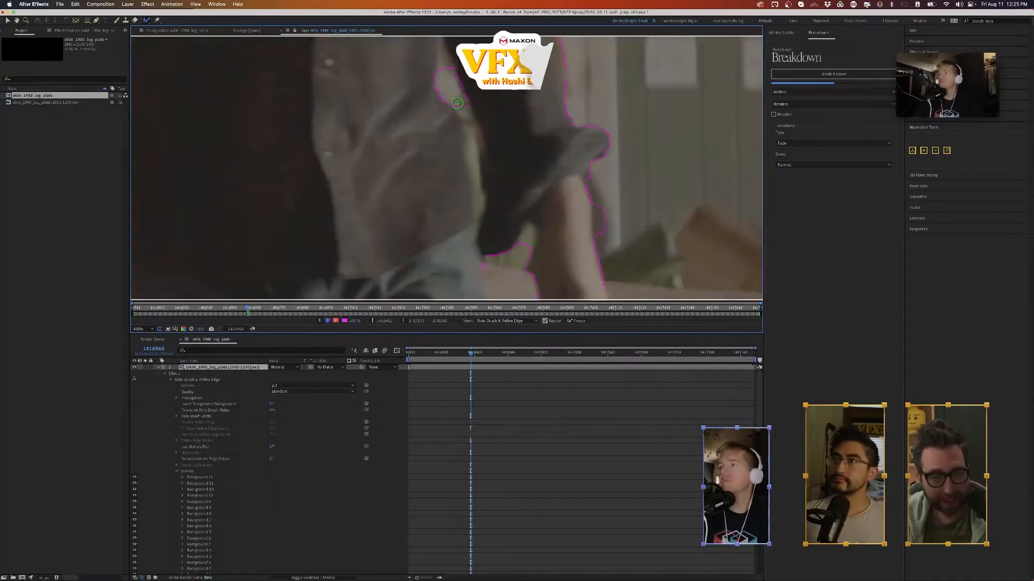
alt+drag(481, 171, 474, 135)
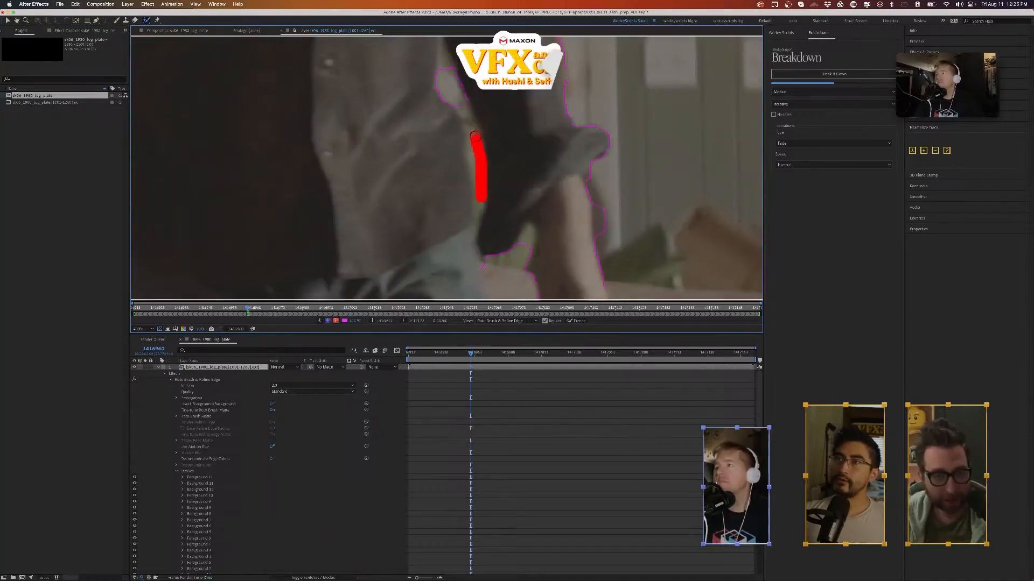
alt+drag(451, 86, 450, 82)
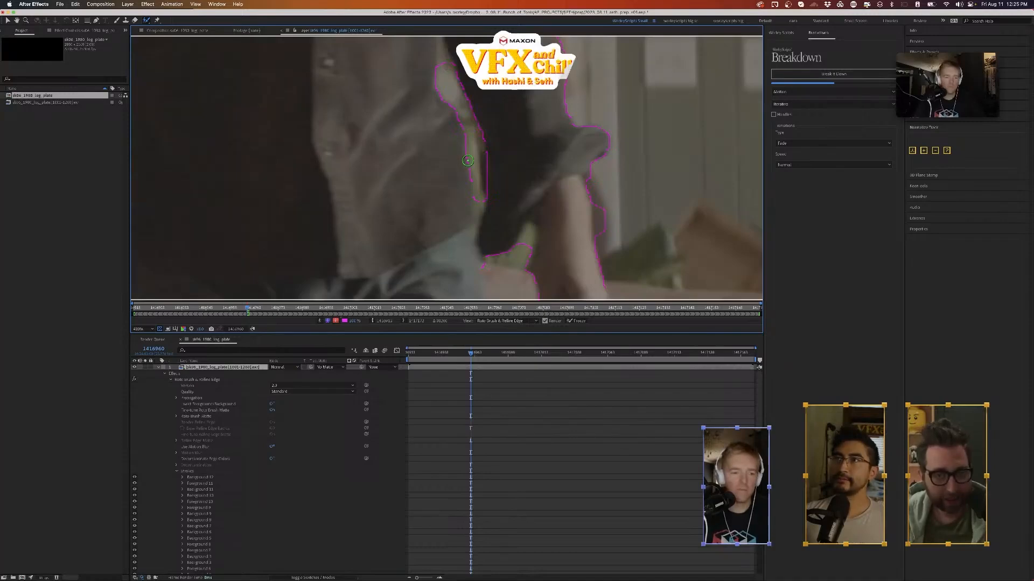
alt+drag(479, 214, 477, 195)
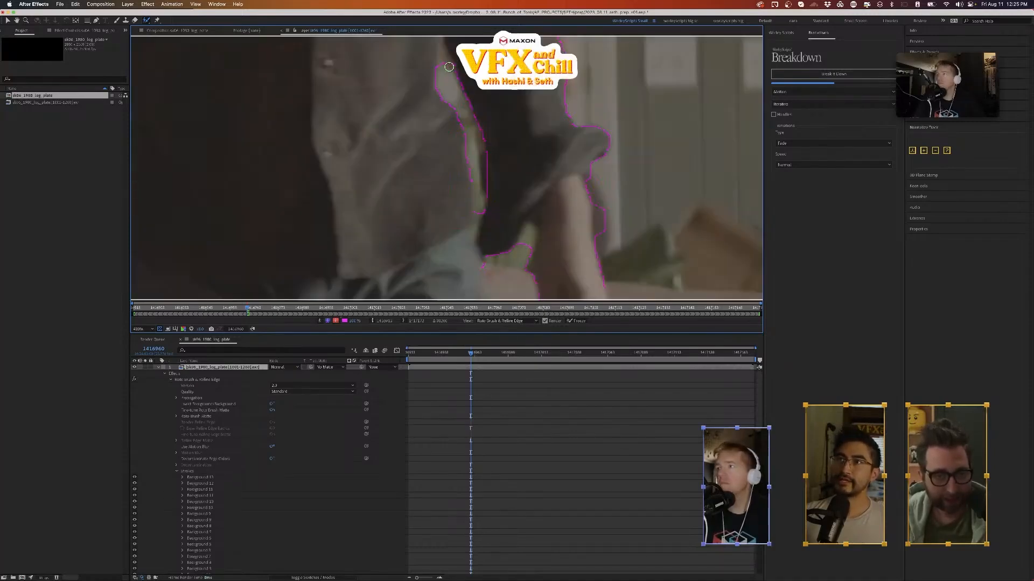
alt+drag(444, 77, 444, 79)
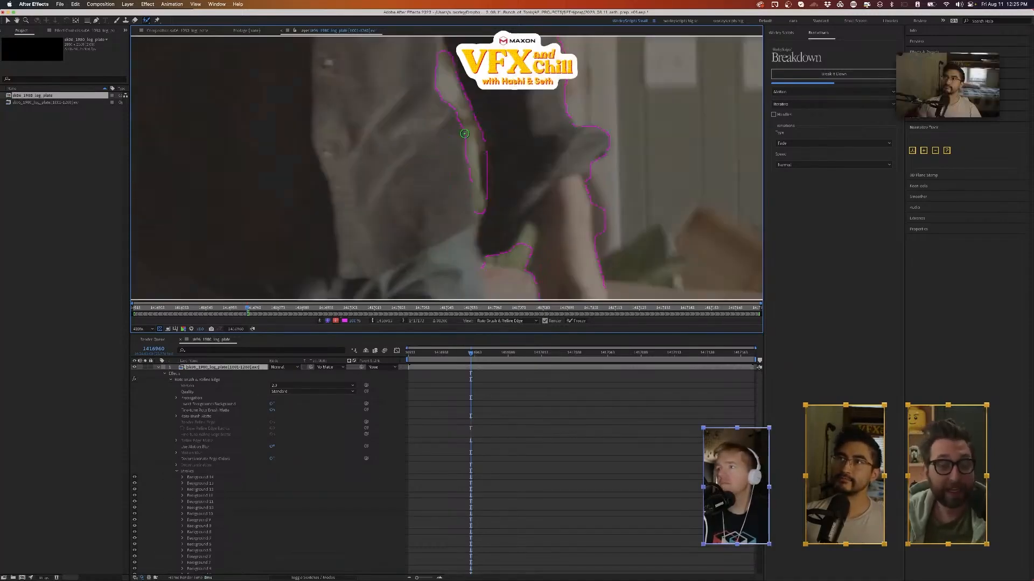
alt+drag(527, 232, 520, 255)
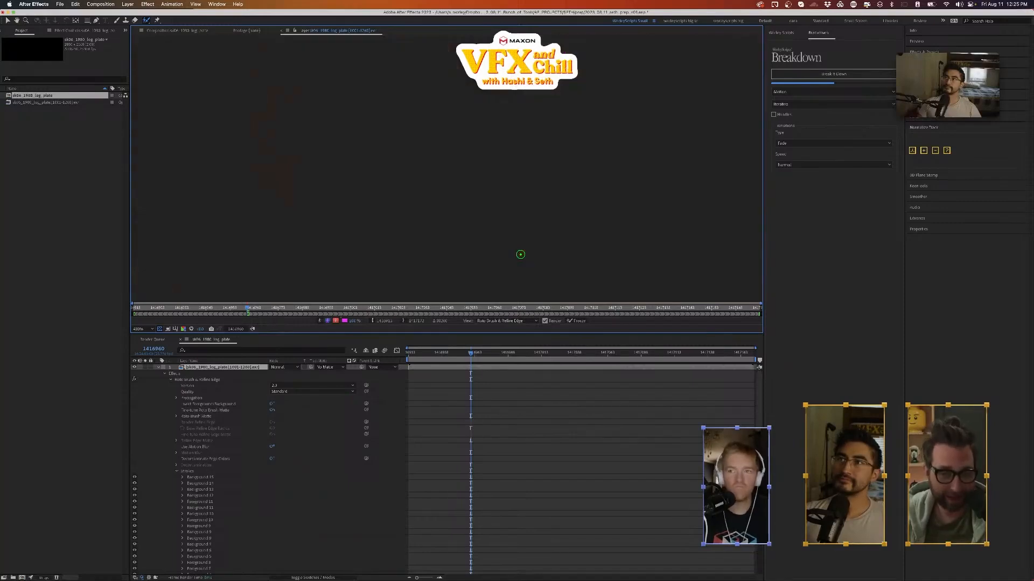
alt+drag(601, 208, 609, 248)
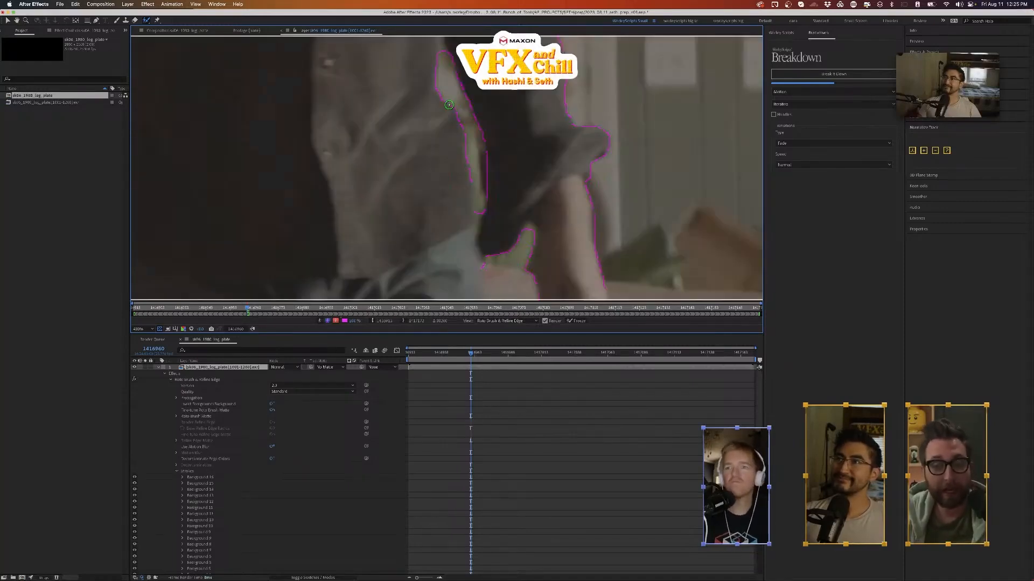
- Subtract the remaining background between the man's legs and around his hand near the doorframe
scroll(449, 105, down, 2)
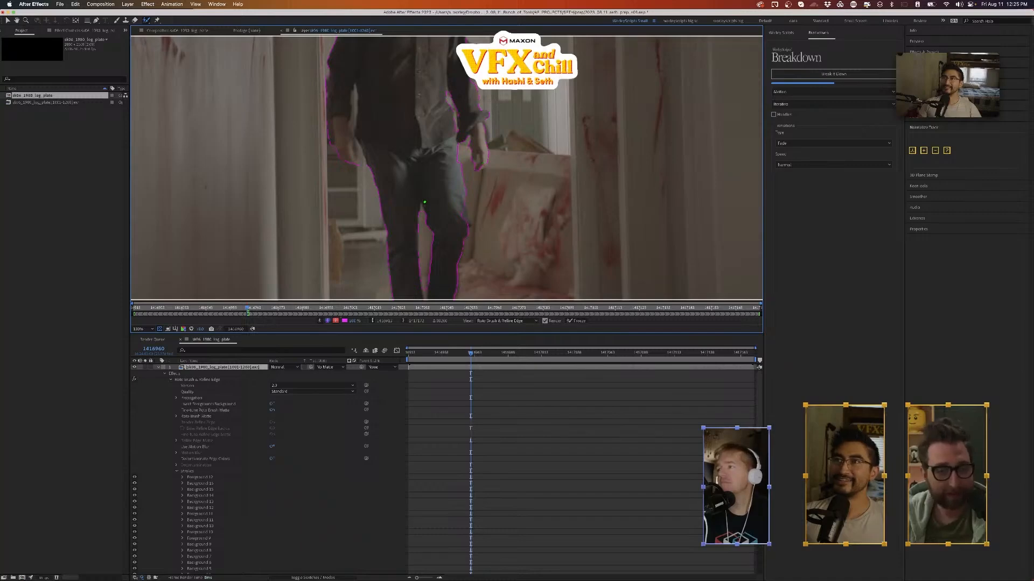
alt+drag(421, 208, 424, 249)
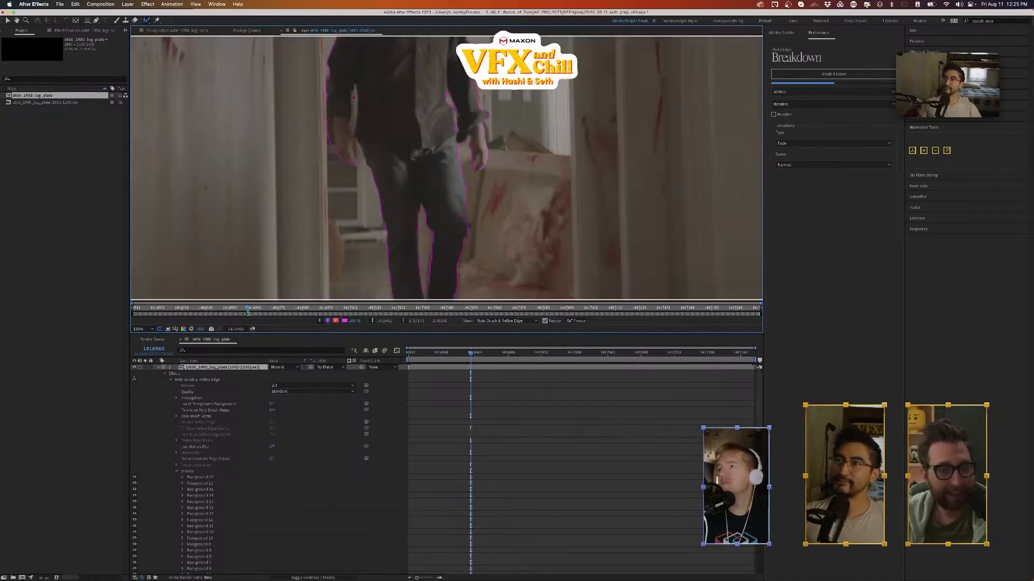
mouse_move(351, 129)
alt+mouse_down()
mouse_move(359, 145)
mouse_move(349, 155)
mouse_move(329, 127)
alt+mouse_up()
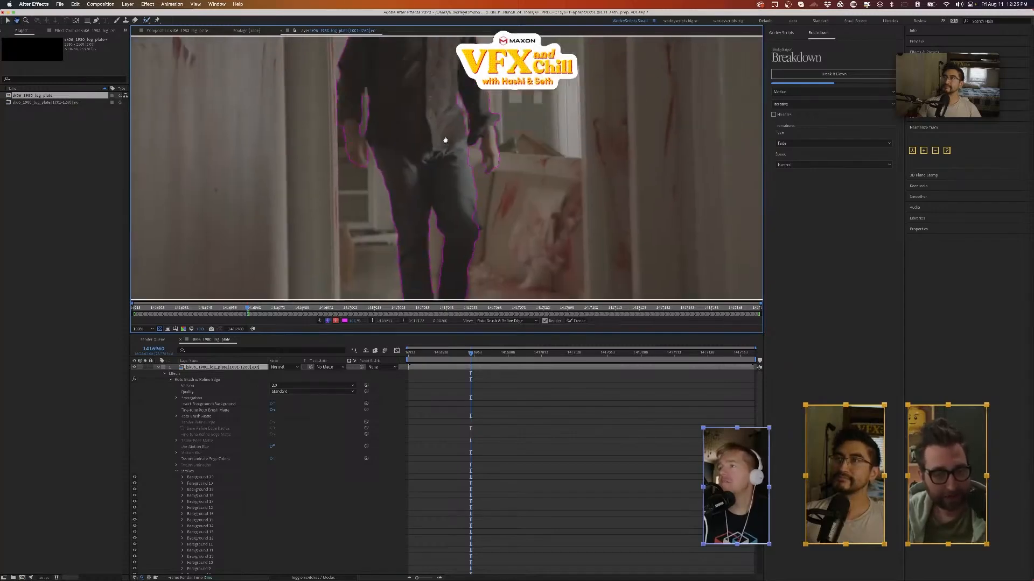
- Play the layer forward to propagate the Roto Brush selection of the man through the following frames
drag(445, 140, 434, 204)
scroll(434, 204, down, 1)
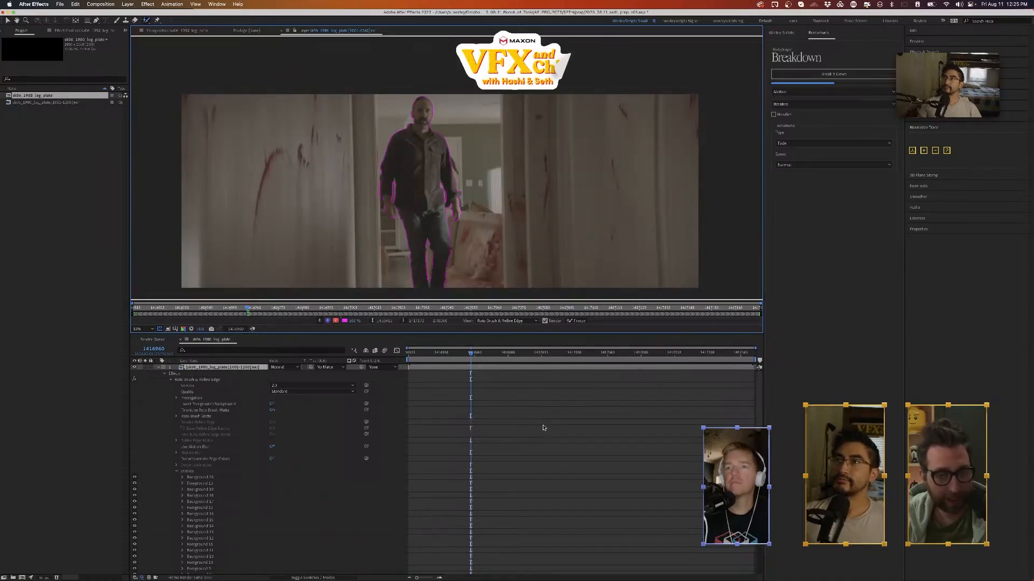
key(space)
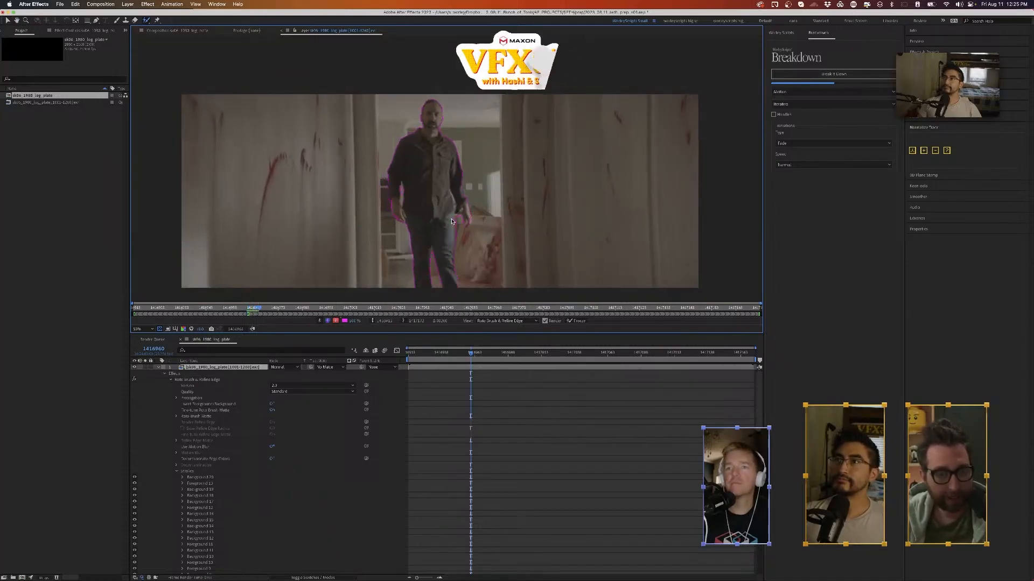
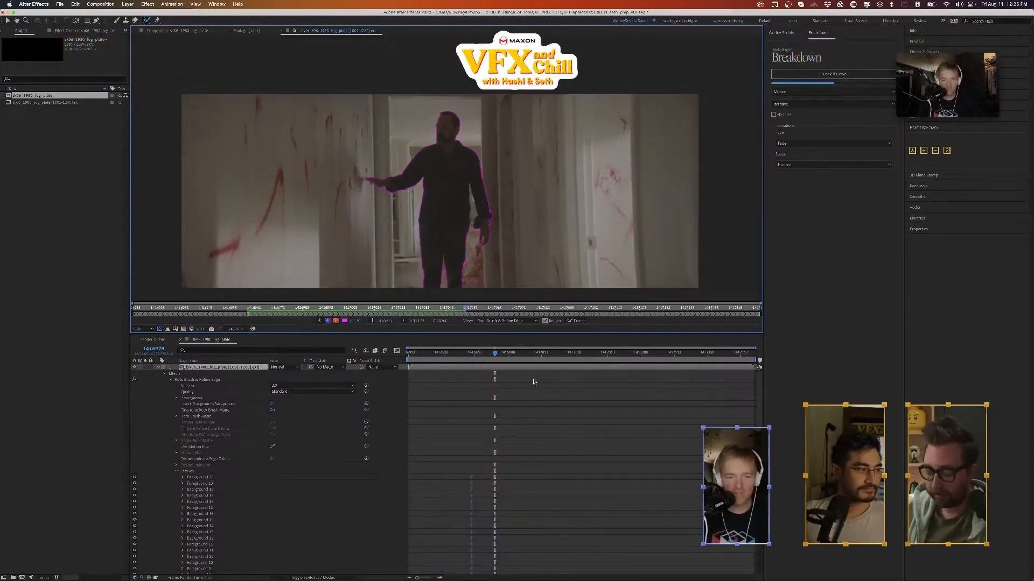
- Inspect the propagated Roto Brush matte at different frames as a transparent cutout, a red overlay and a black-and-white alpha
key(space)
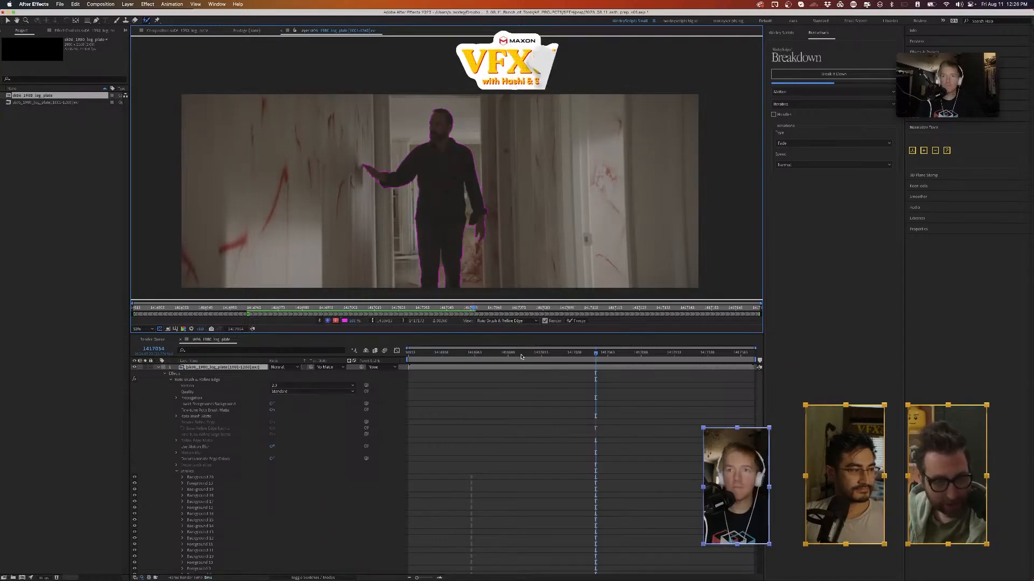
drag(595, 356, 533, 356)
click(328, 321)
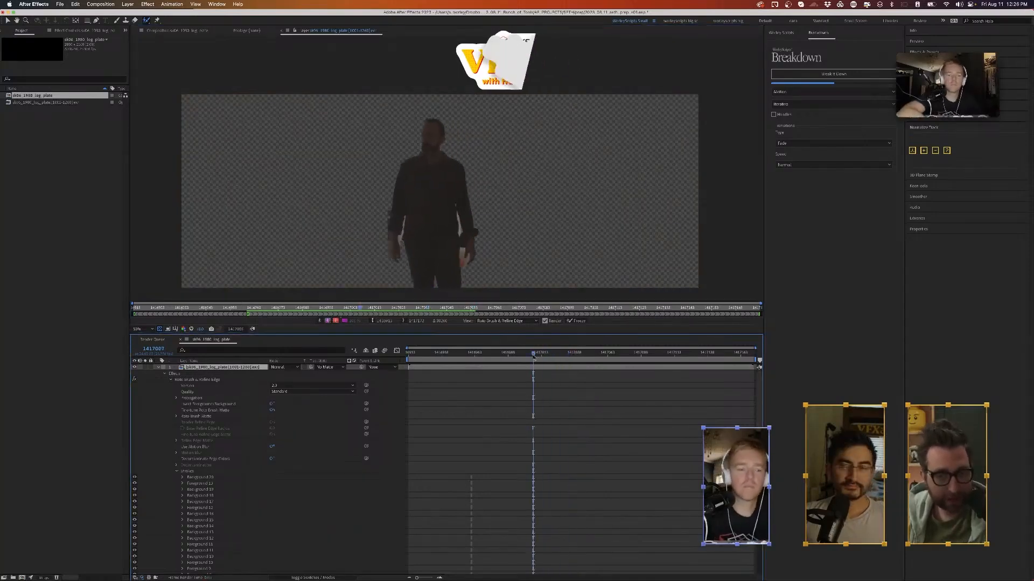
click(335, 322)
click(335, 322)
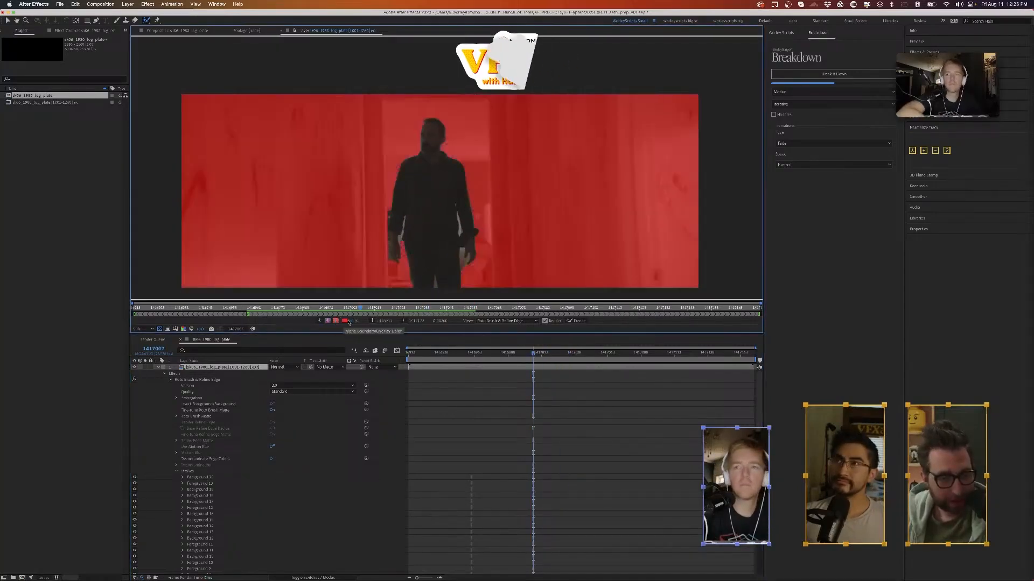
click(320, 321)
mouse_move(533, 356)
mouse_down()
mouse_move(513, 355)
mouse_move(588, 357)
mouse_move(495, 357)
mouse_move(600, 356)
mouse_move(492, 353)
mouse_up()
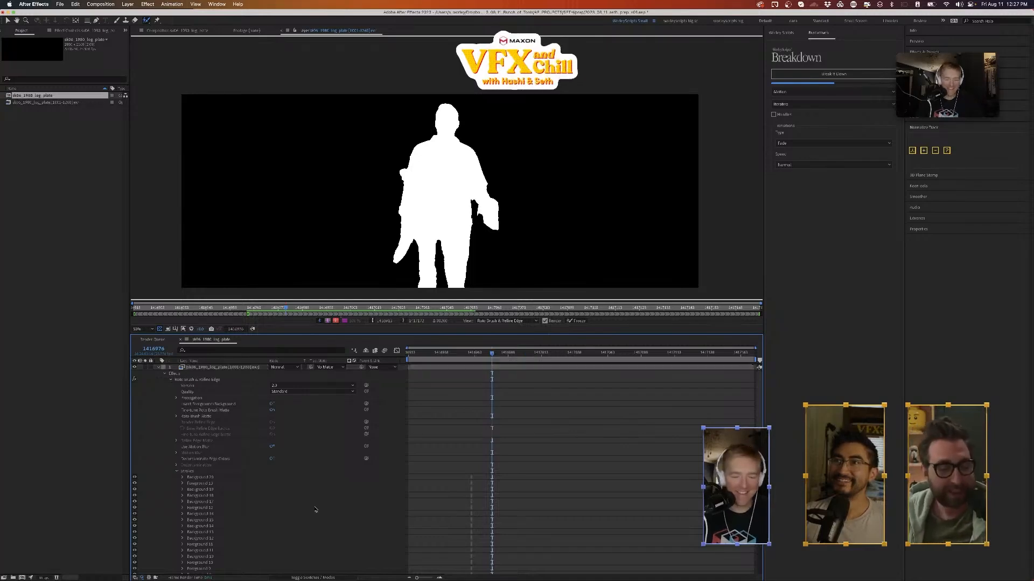
- Switch to After Effects (Beta) and create a new composition from the sk06_1980 log plate footage
mouse_move(472, 580)
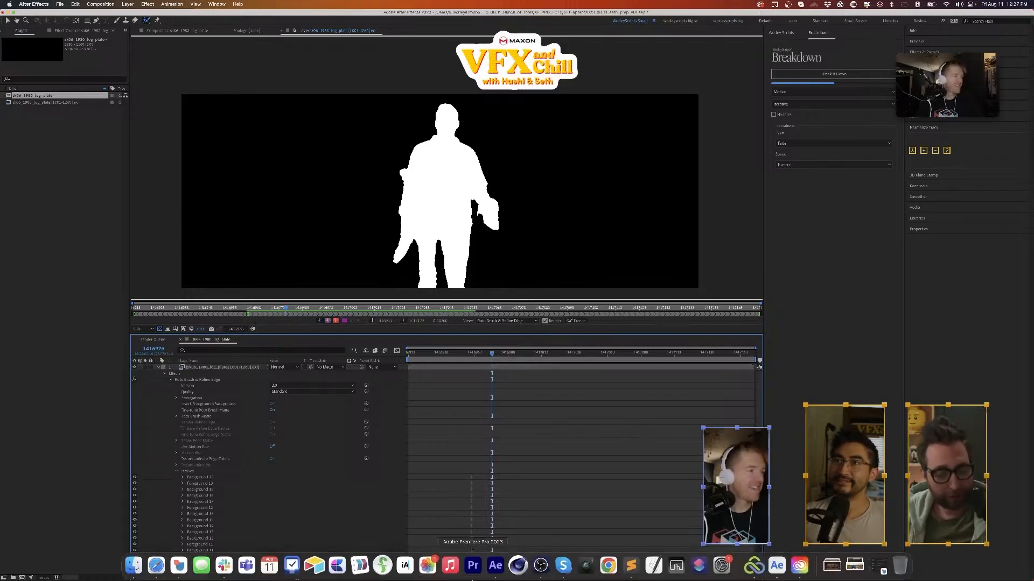
click(775, 575)
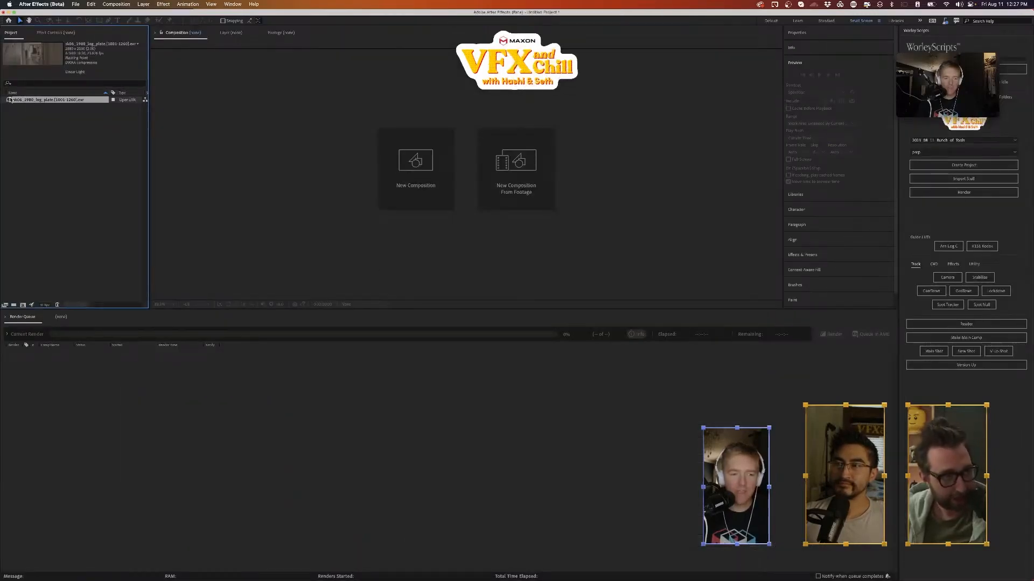
drag(10, 100, 22, 305)
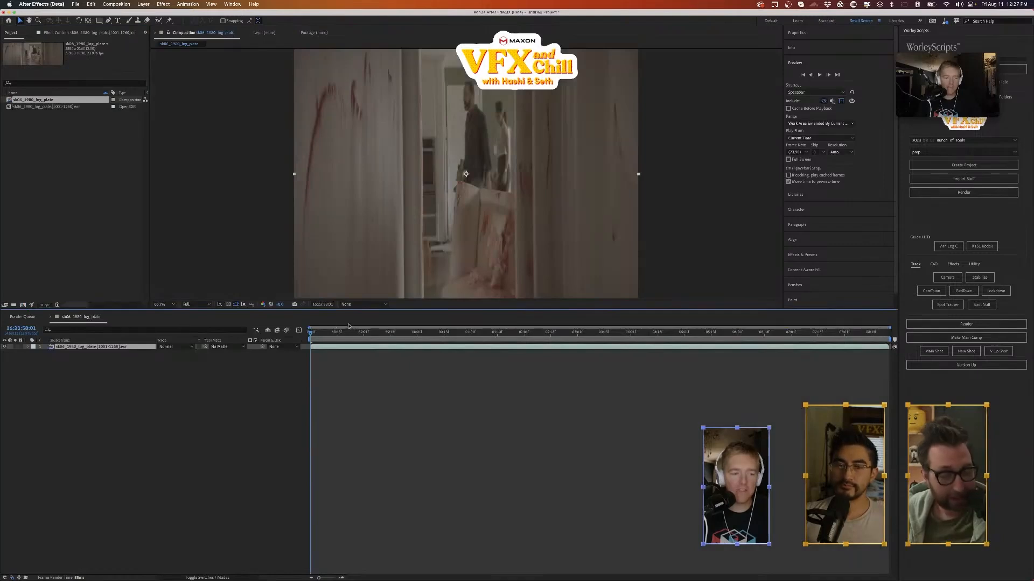
- Turn on Pixel Aspect Ratio Correction for the composition view and fit the whole frame in the viewer
click(238, 34)
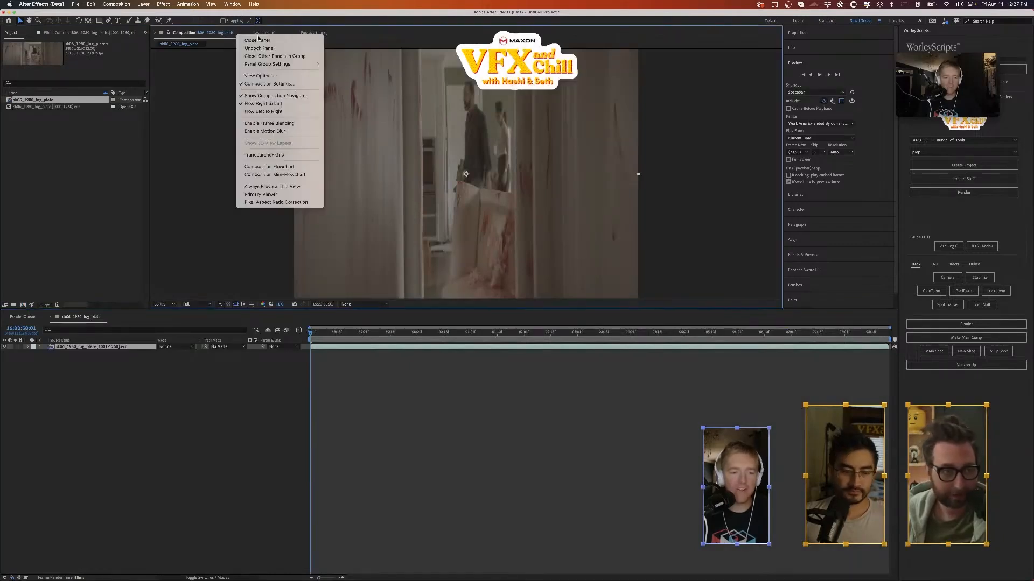
click(286, 195)
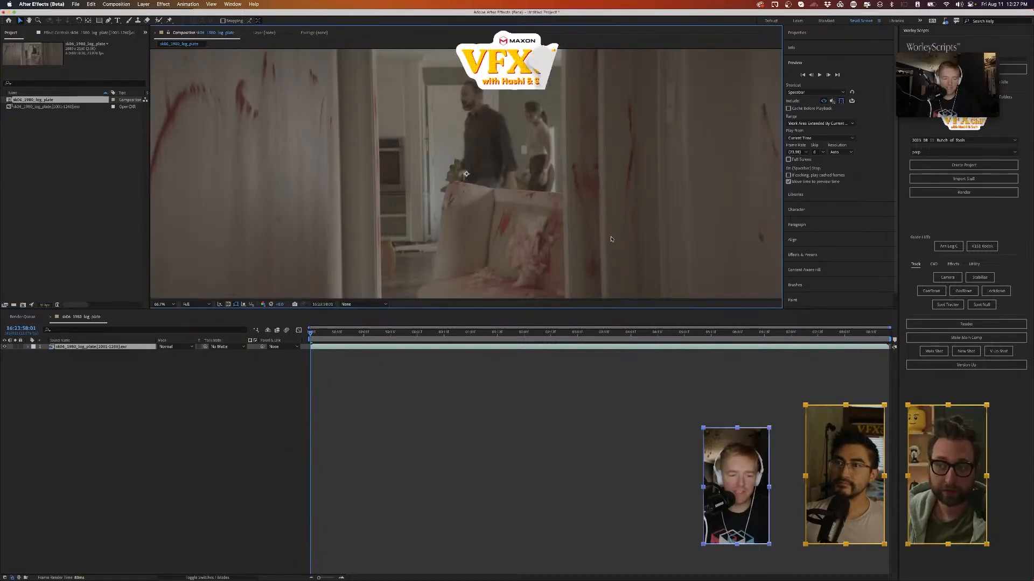
mouse_move(586, 575)
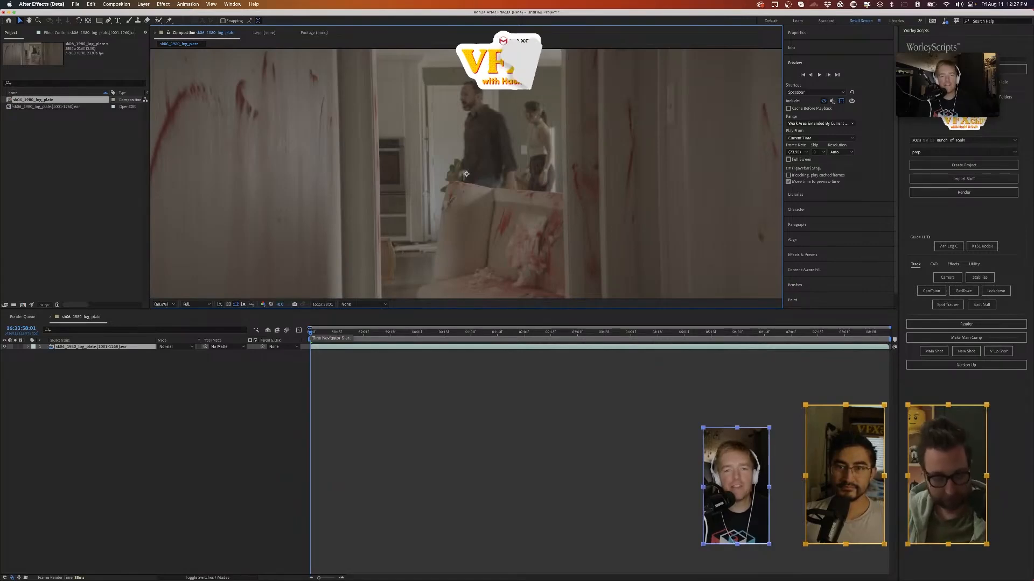
key(shift+slash)
- Switch back to regular After Effects, show the Worley Scripts panel, and move the floating video window down clear of its upper controls
mouse_move(522, 580)
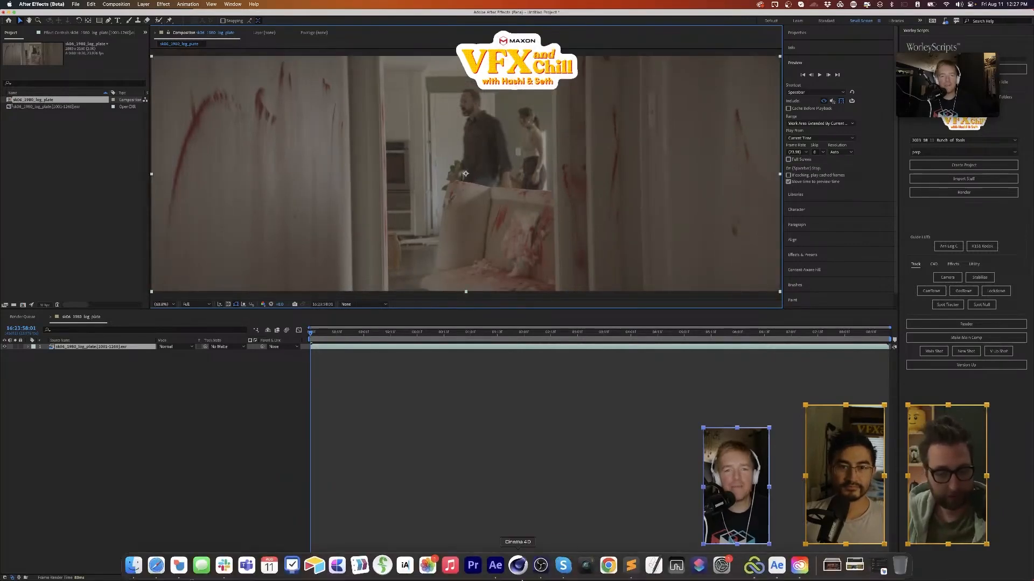
click(495, 568)
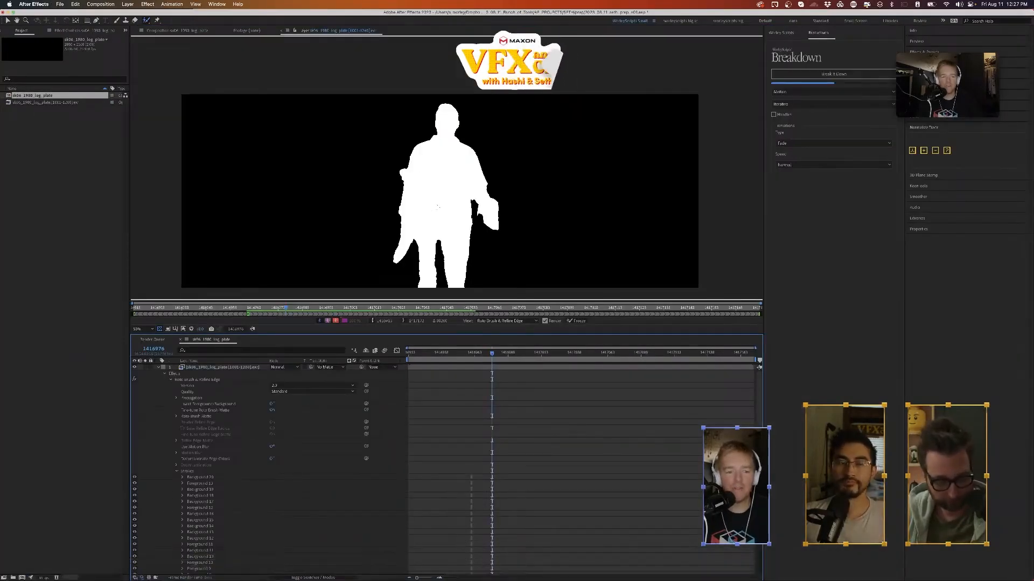
key(super+q)
click(537, 309)
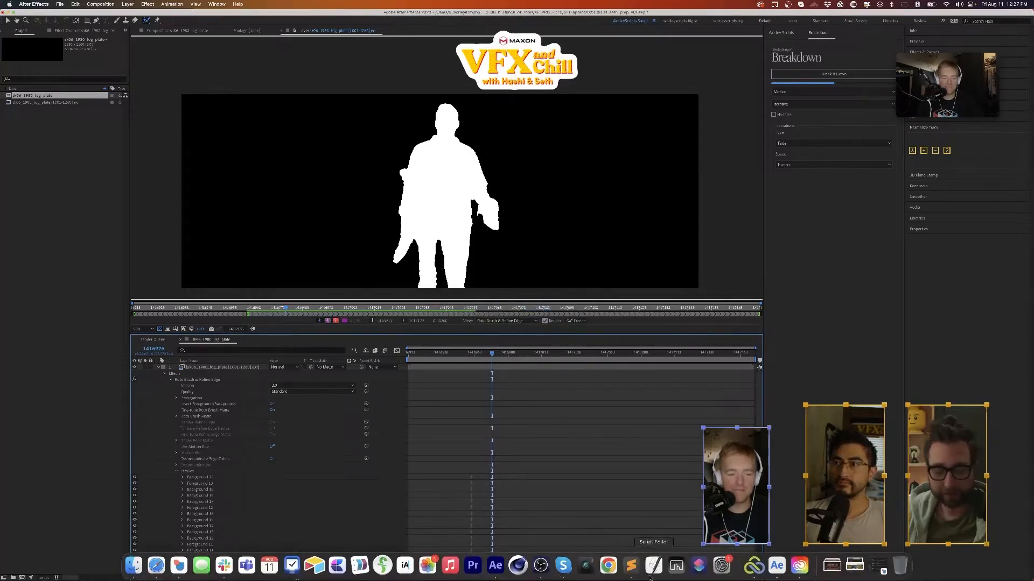
click(780, 32)
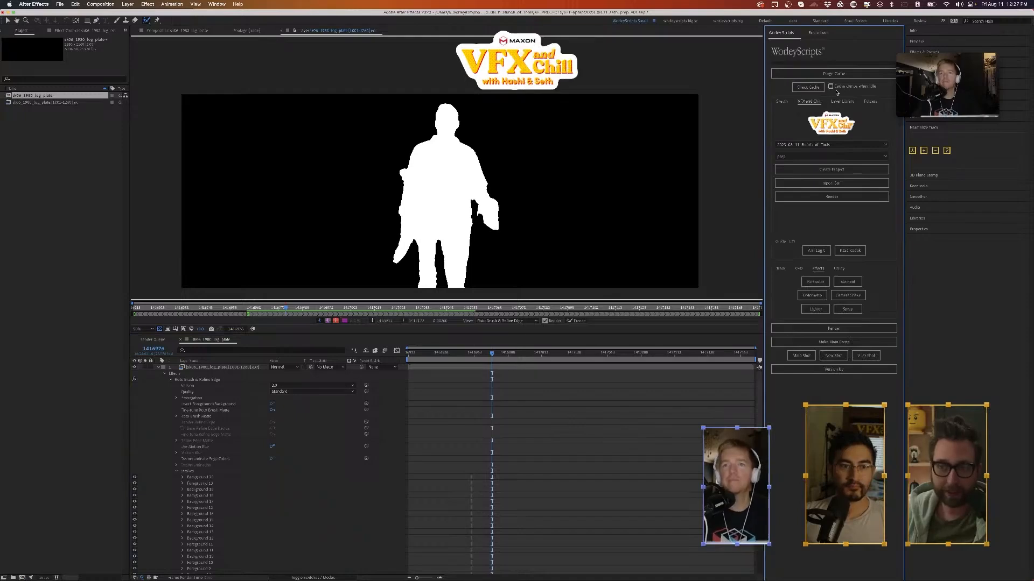
drag(932, 78, 952, 368)
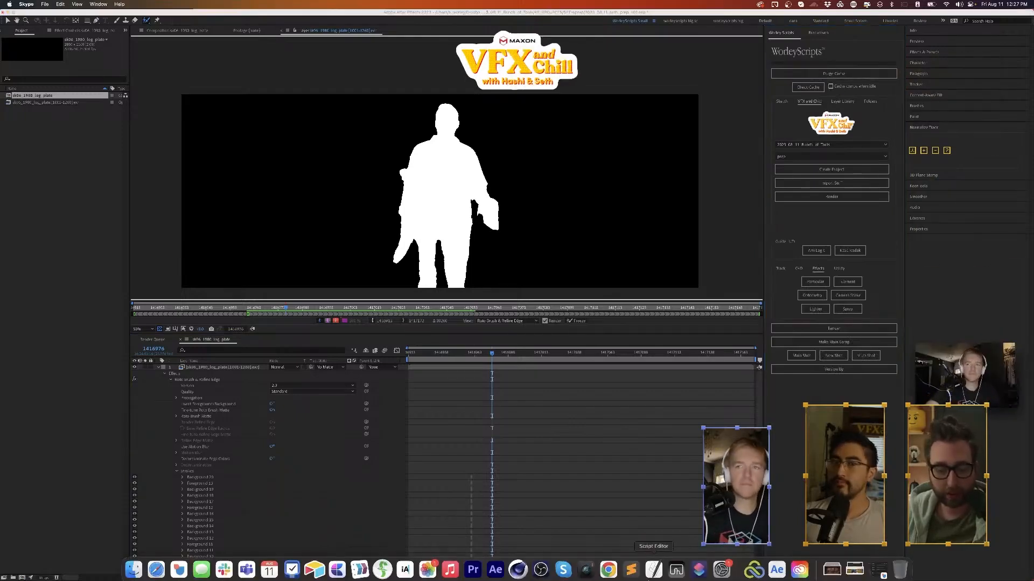
- Switch to After Effects (Beta), go to 16:24:00:00, and open the plate layer in its own viewer for Roto Brush work
click(776, 565)
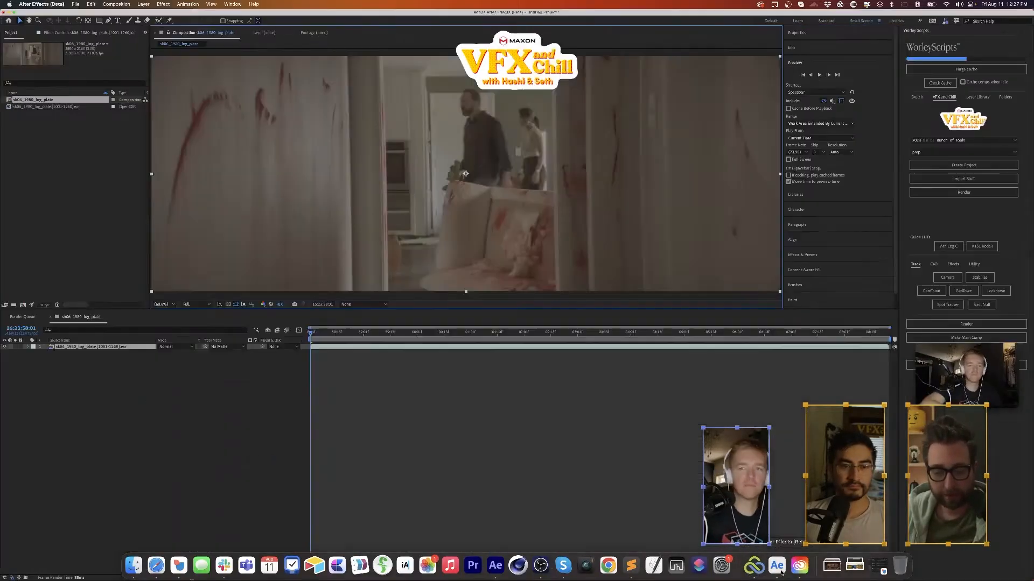
click(426, 332)
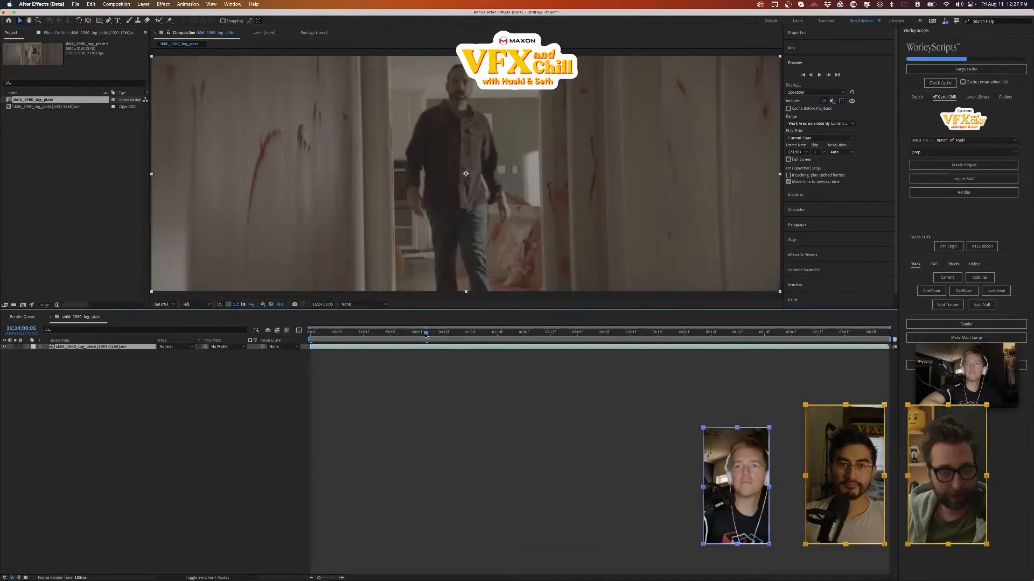
mouse_move(426, 334)
mouse_down()
mouse_move(397, 333)
mouse_move(415, 335)
mouse_up()
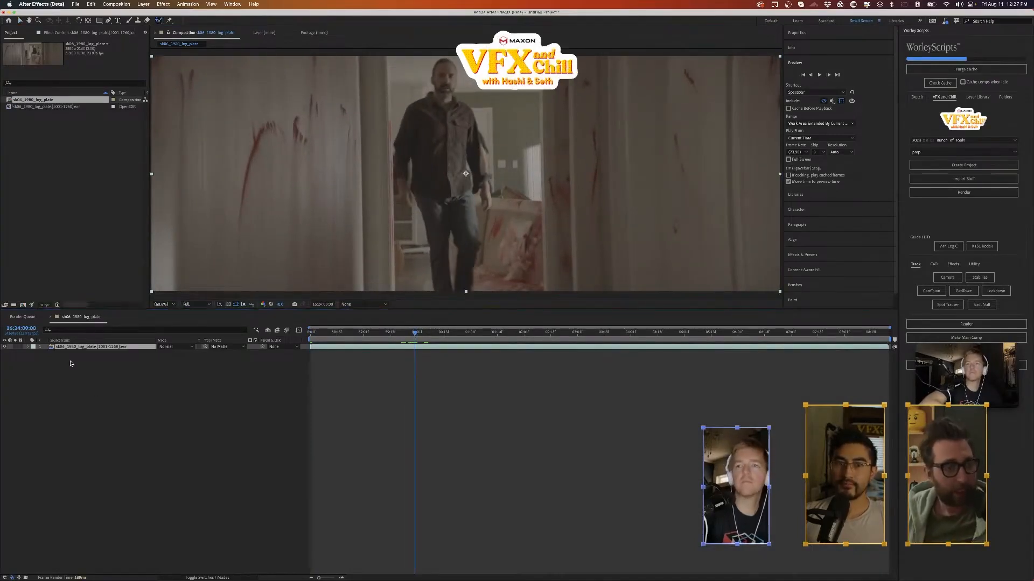
double_click(52, 347)
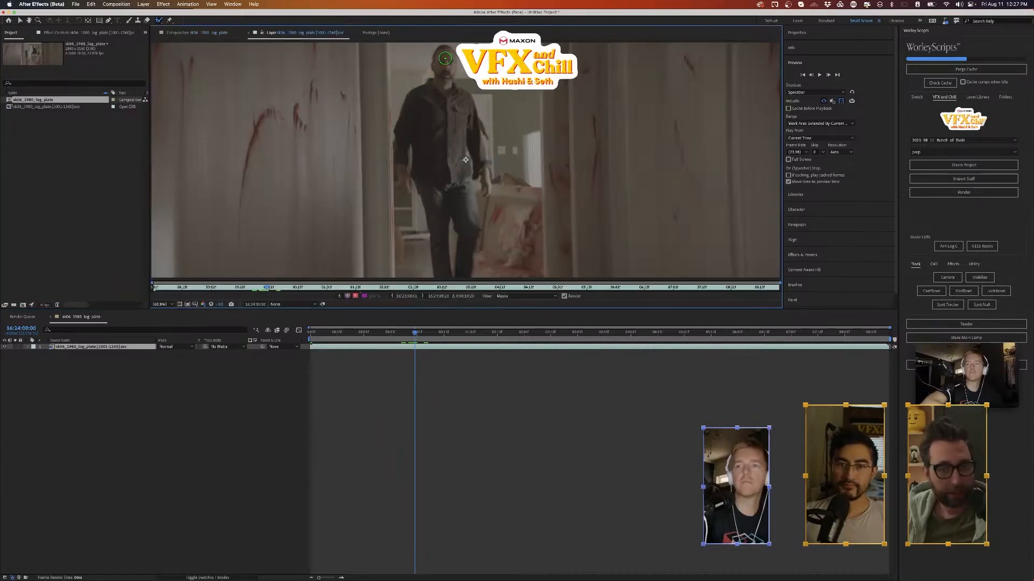
- Mark the man's head, torso and legs as foreground with Roto Brush, and subtract the background beside his leg near the doorframe
drag(445, 58, 442, 166)
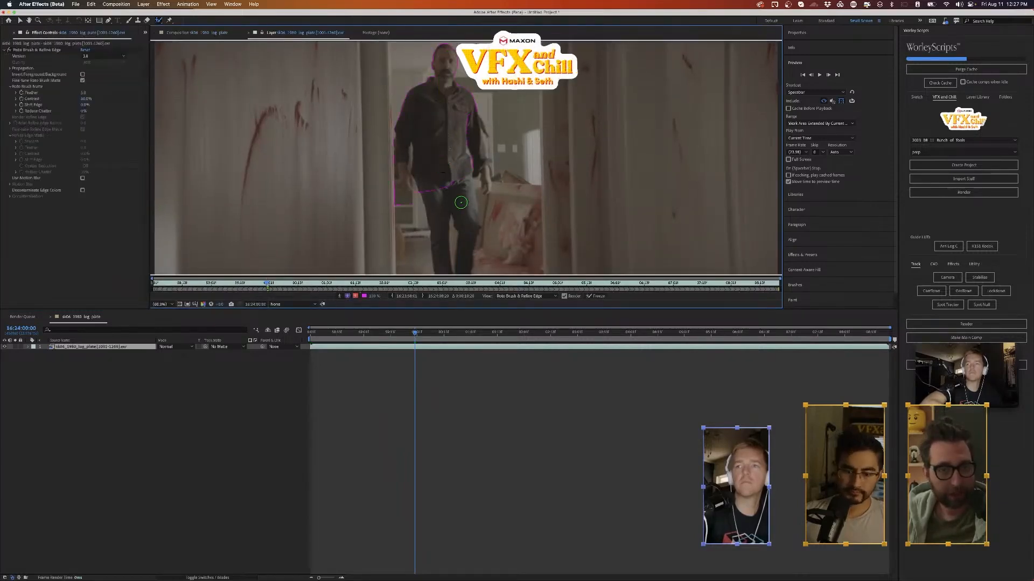
drag(464, 261, 457, 172)
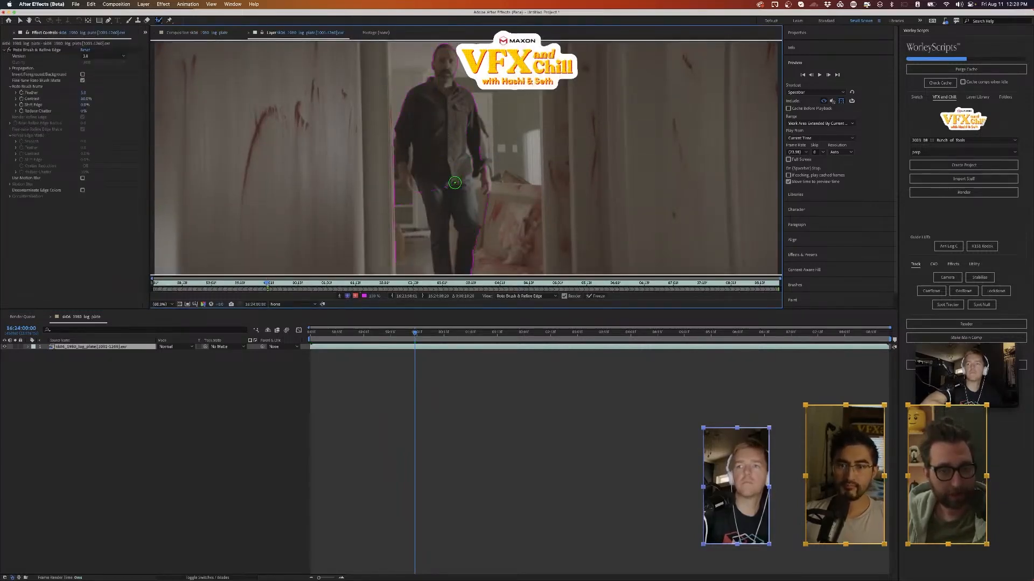
alt+drag(409, 209, 404, 271)
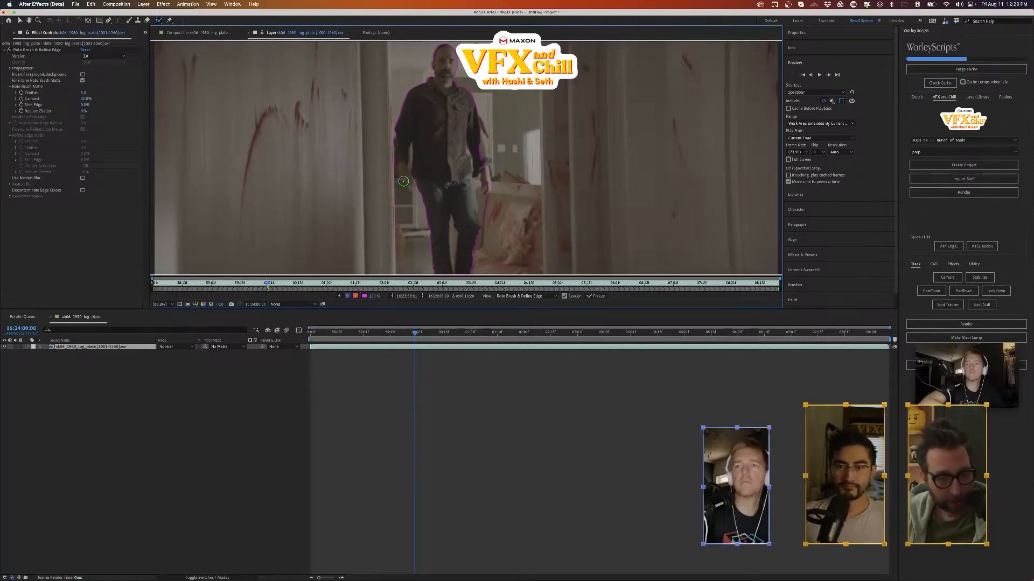
- Refine the matte around the man's hand nearest the doorframe, keeping the hand and subtracting the background between his arm and the frame
alt+drag(403, 182, 407, 181)
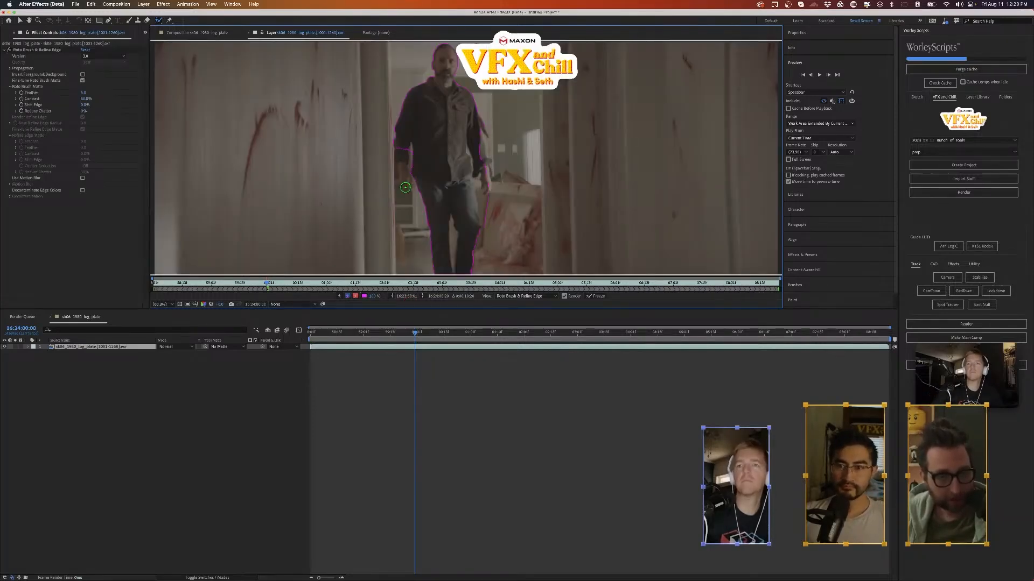
key(super+z)
click(406, 182)
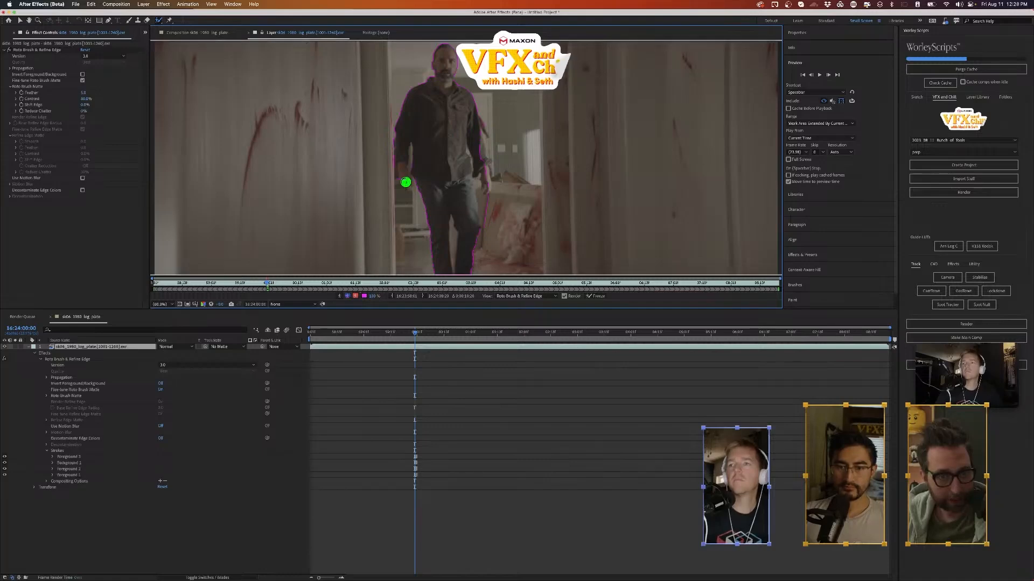
scroll(364, 189, up, 5)
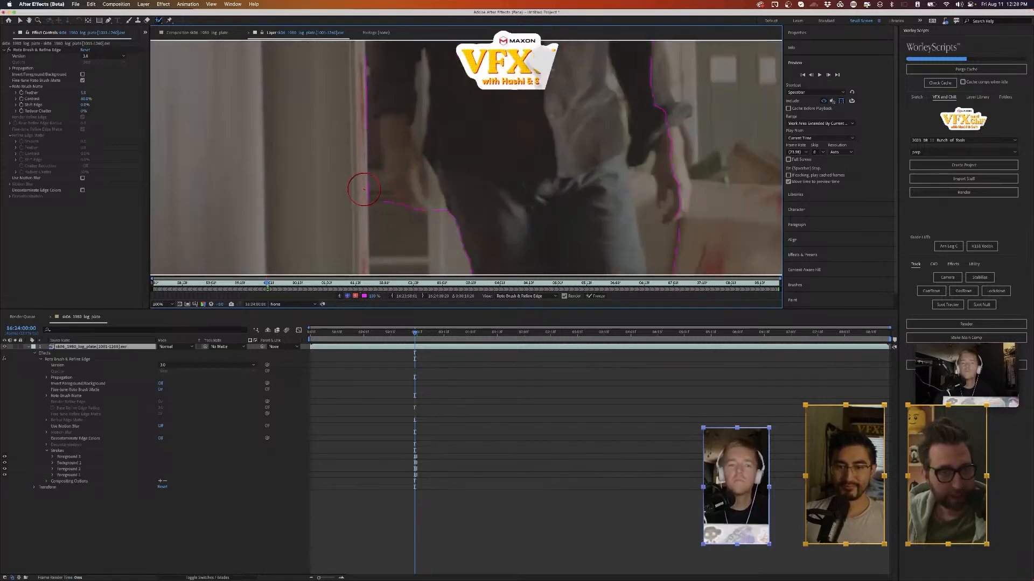
alt+drag(364, 189, 352, 144)
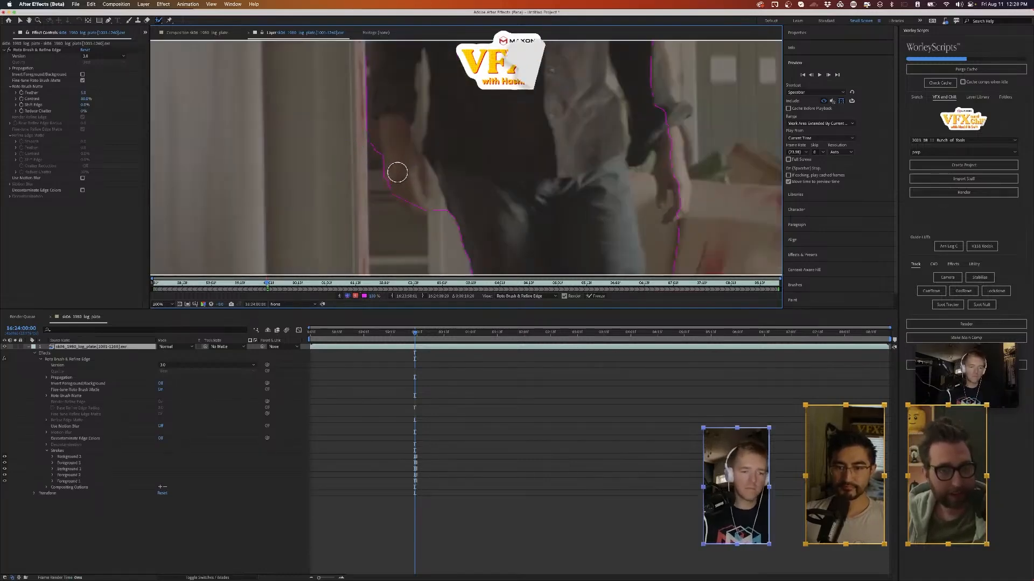
alt+drag(367, 142, 366, 130)
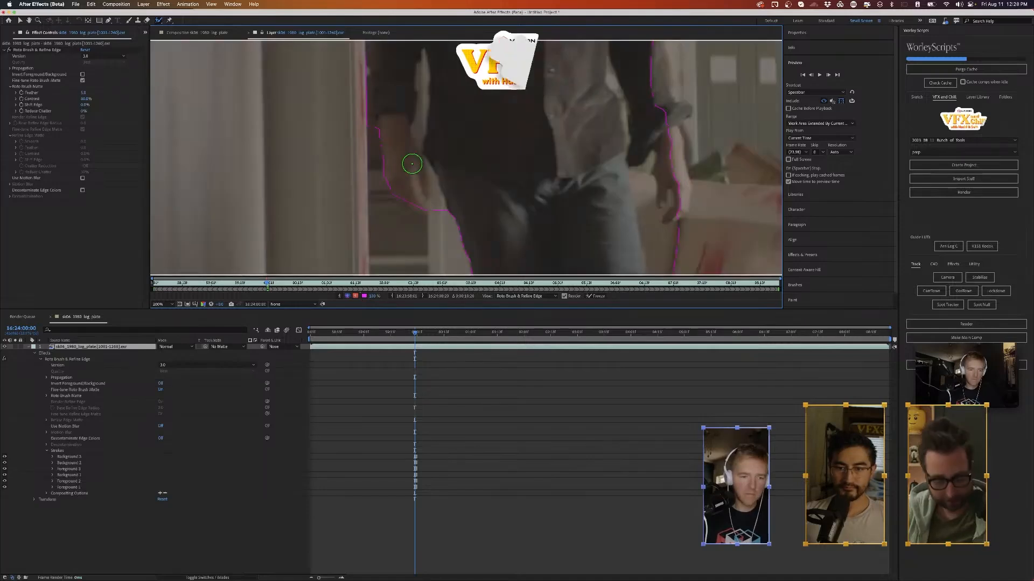
key(comma)
alt+drag(411, 100, 413, 142)
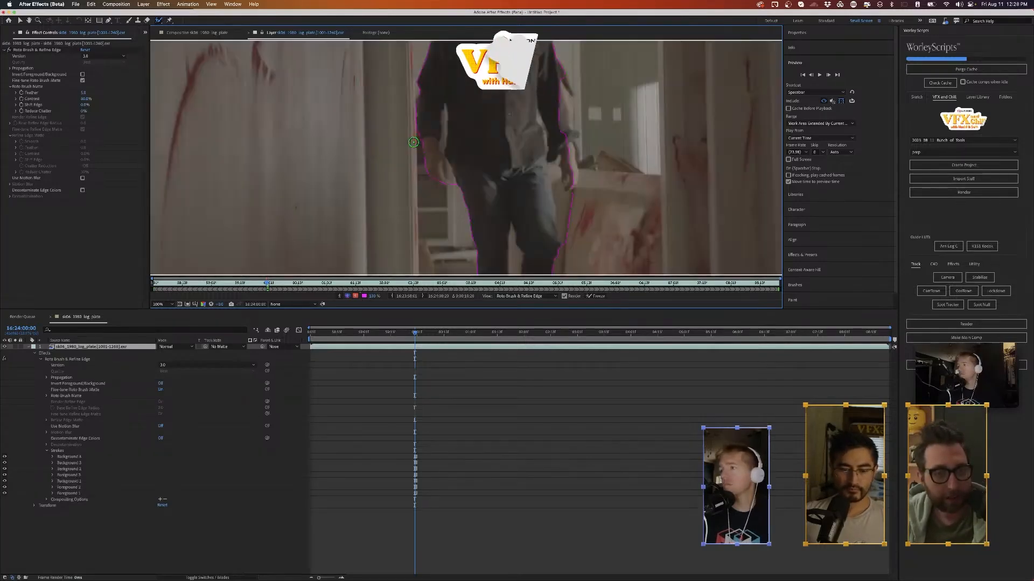
- Add the man's other forearm and hand, on the side facing the bloodstained sofa, with Roto Brush foreground strokes
drag(558, 104, 567, 162)
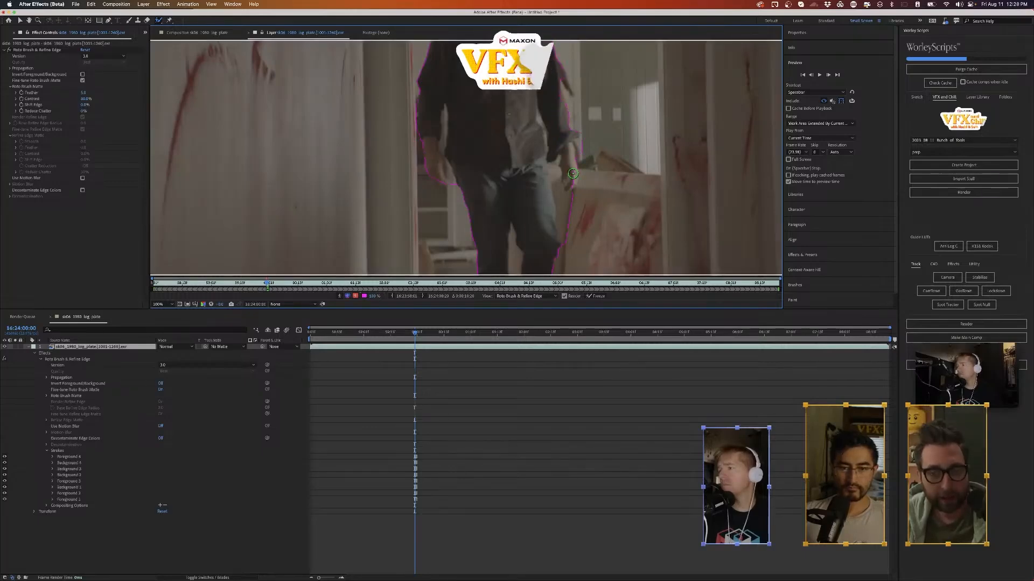
drag(576, 174, 574, 186)
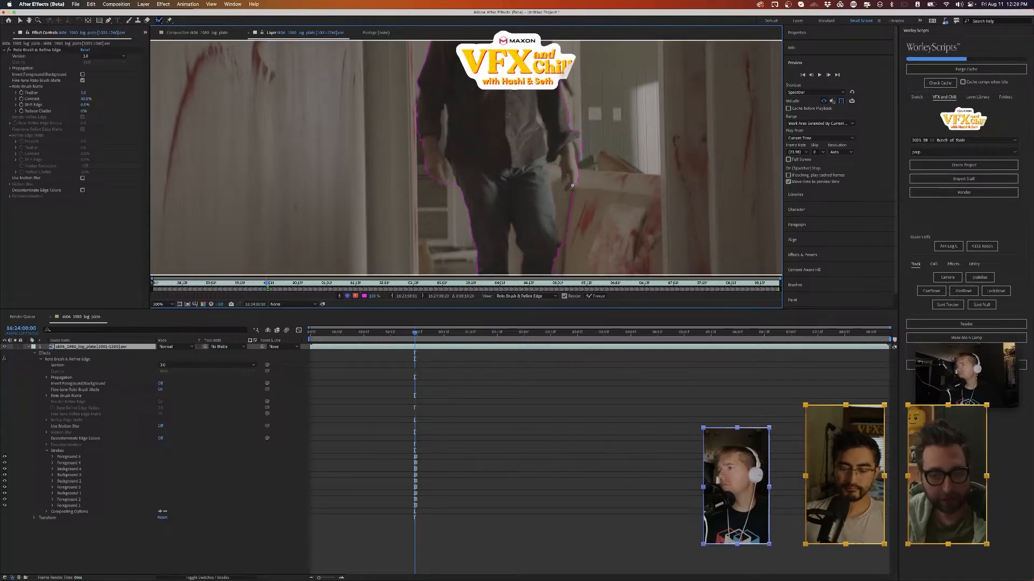
drag(572, 185, 568, 188)
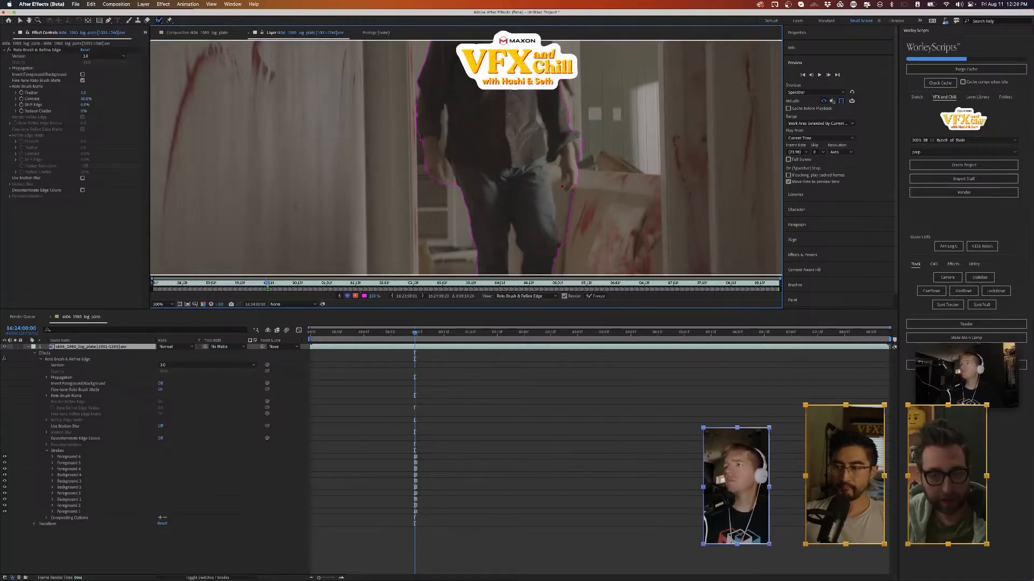
- Subtract the background between the man's torso, thigh and sofa-side arm from the matte with Roto Brush strokes
mouse_move(566, 72)
alt+mouse_down()
mouse_move(563, 110)
mouse_move(580, 154)
alt+mouse_up()
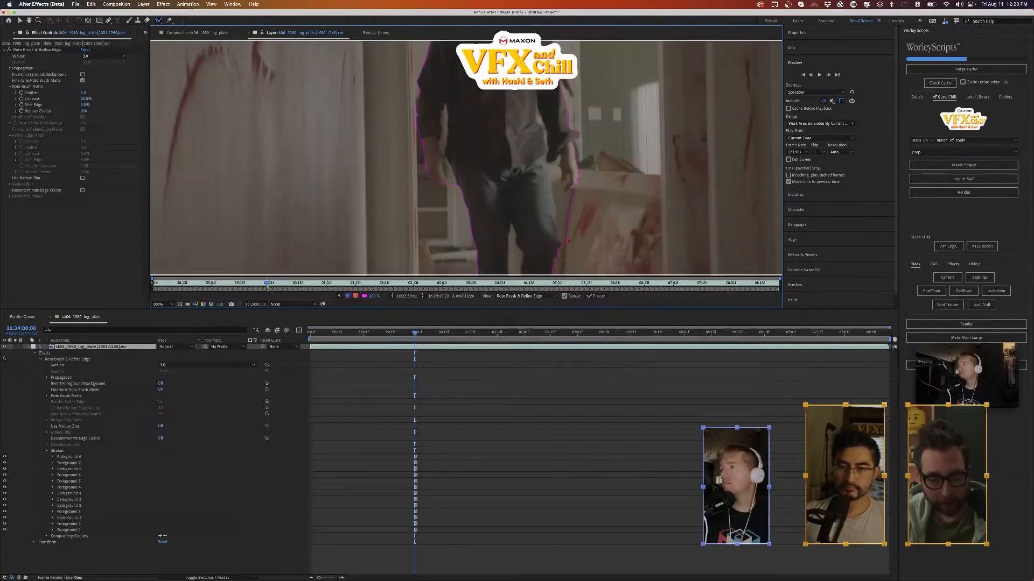
mouse_move(557, 183)
alt+mouse_down()
mouse_move(555, 171)
mouse_move(557, 195)
alt+mouse_up()
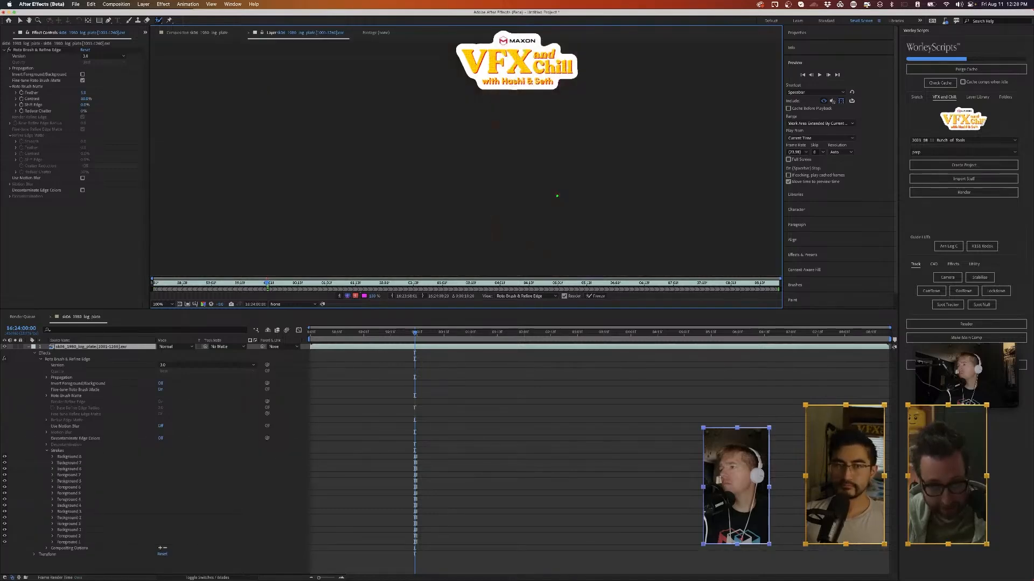
alt+drag(559, 157, 557, 169)
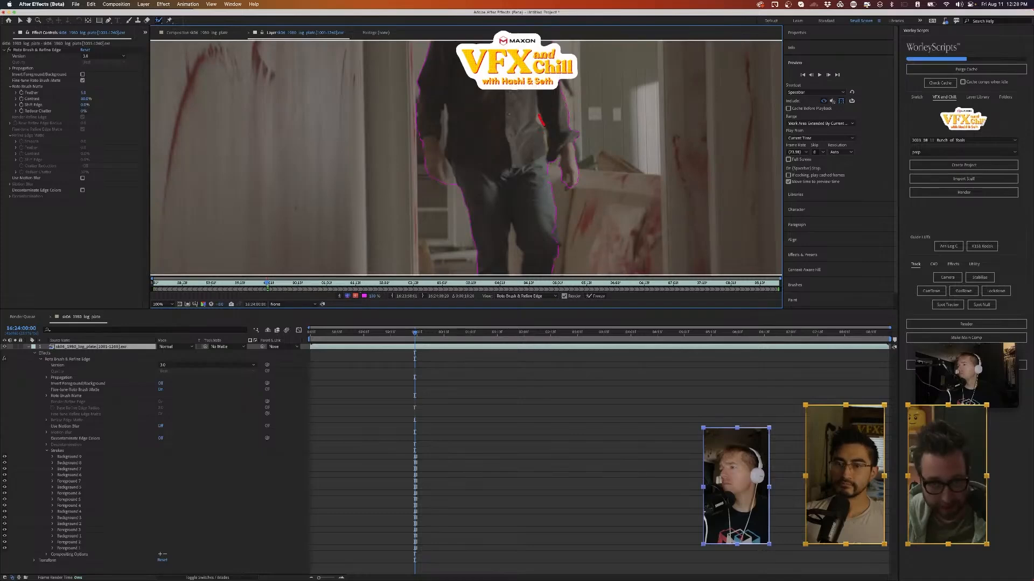
mouse_move(546, 140)
alt+mouse_down()
mouse_move(566, 190)
mouse_move(563, 181)
alt+mouse_up()
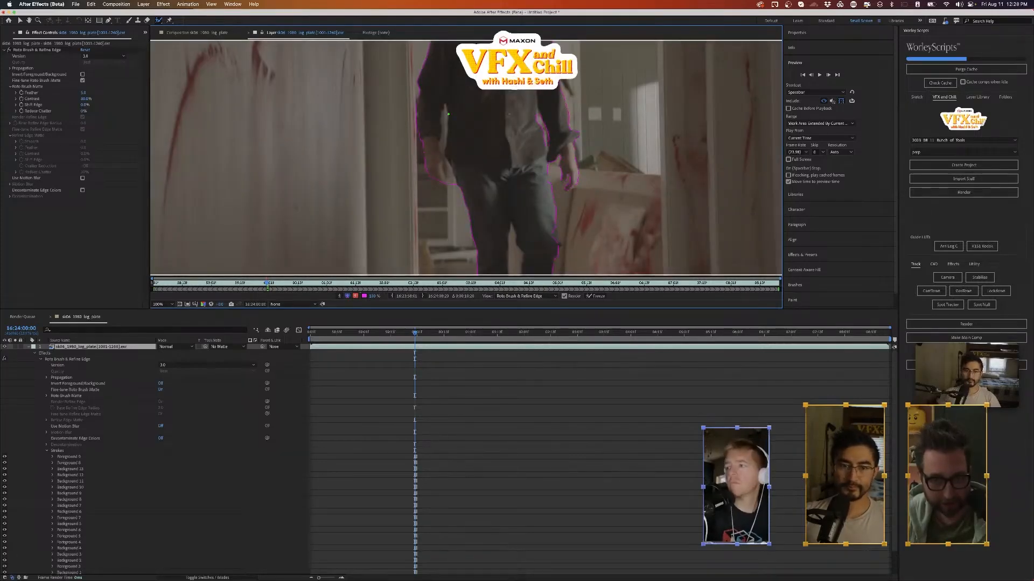
- Subtract the gap between the man's torso and doorframe-side arm, and restore the sleeve and hand with foreground strokes
alt+drag(448, 114, 443, 148)
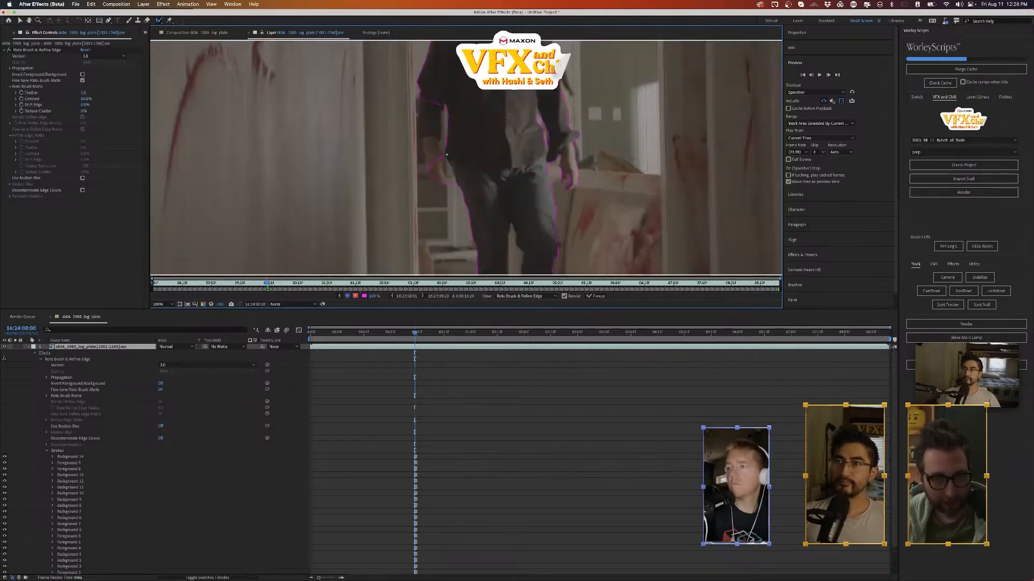
alt+drag(458, 200, 458, 200)
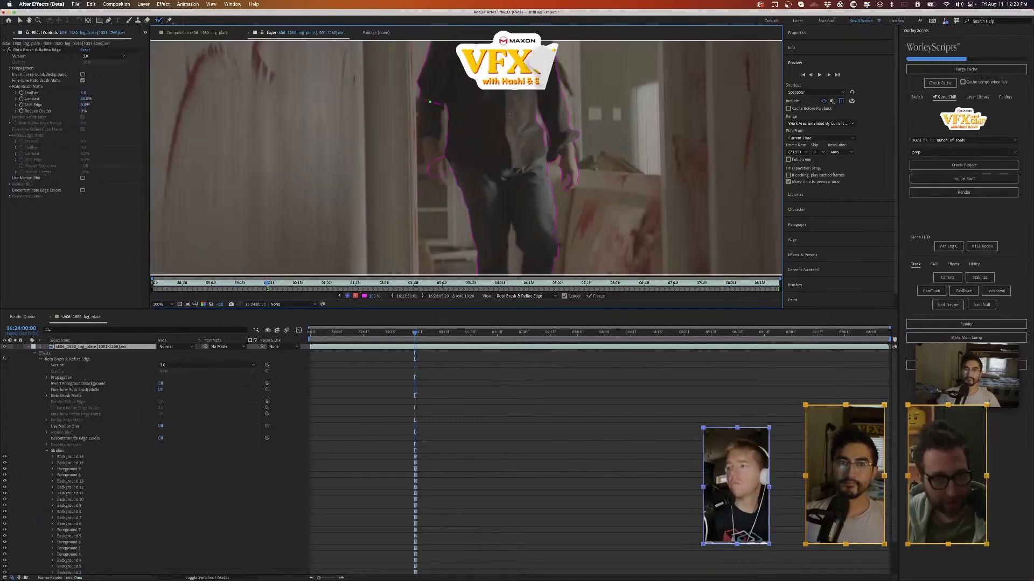
drag(430, 101, 432, 152)
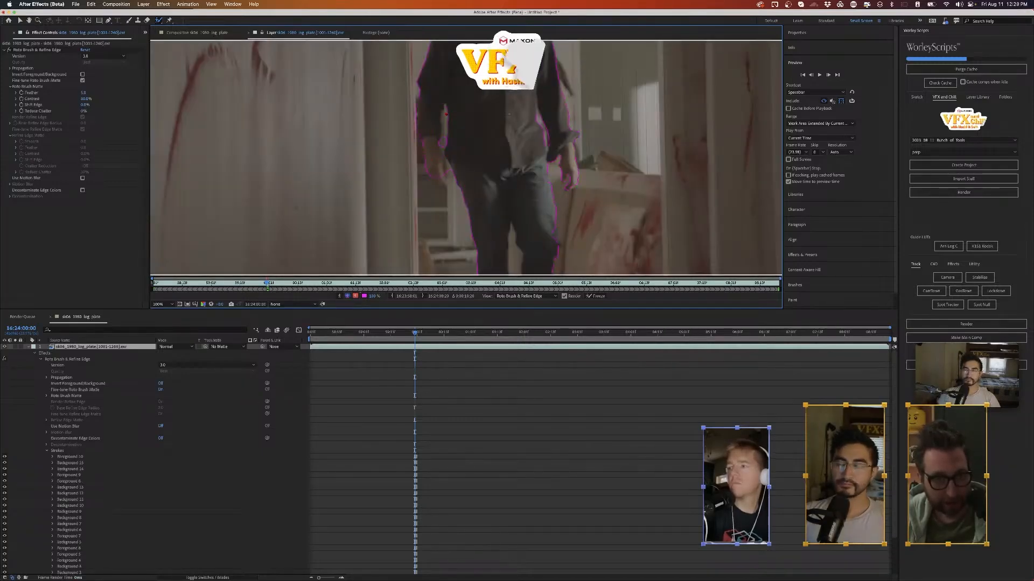
alt+drag(446, 113, 444, 141)
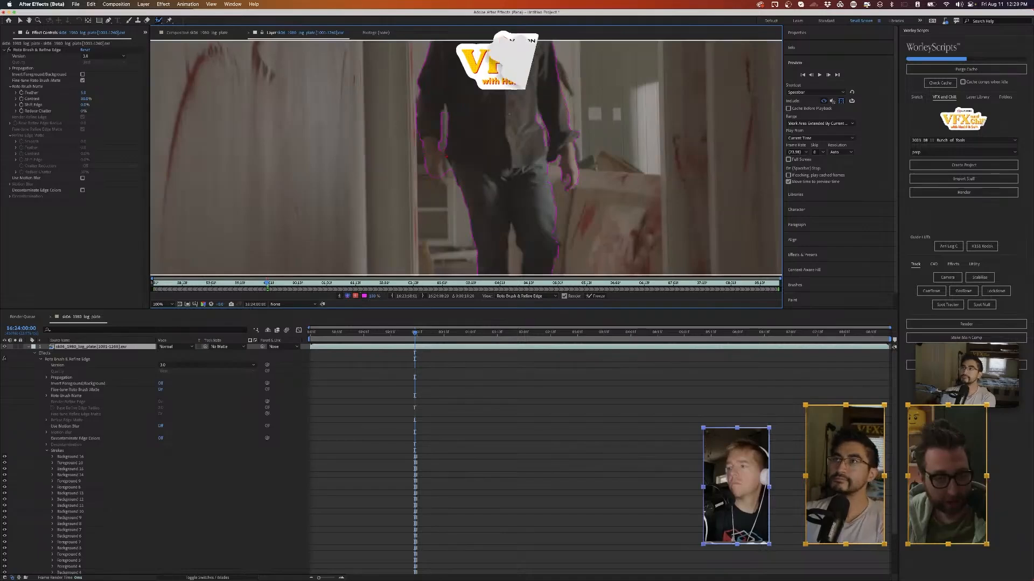
drag(442, 181, 442, 179)
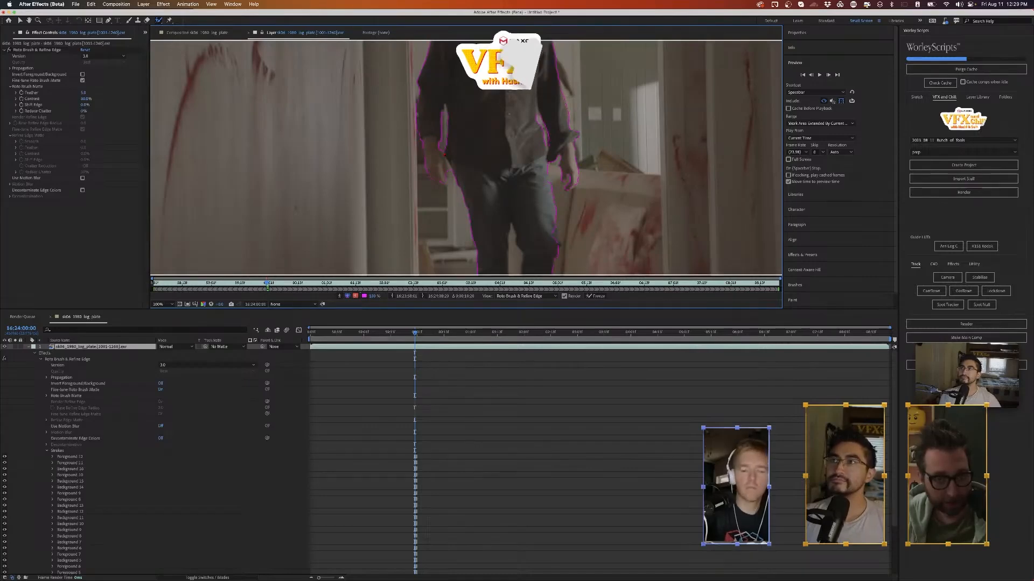
alt+drag(449, 173, 455, 185)
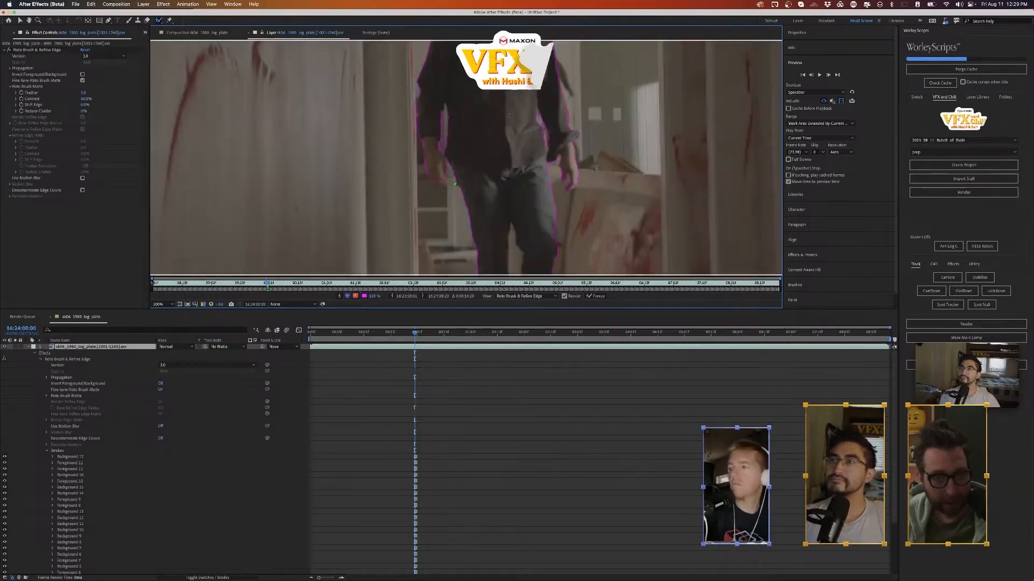
- Subtract the background between the man's legs, and add the doorframe-side leg back as foreground
scroll(455, 184, down, 3)
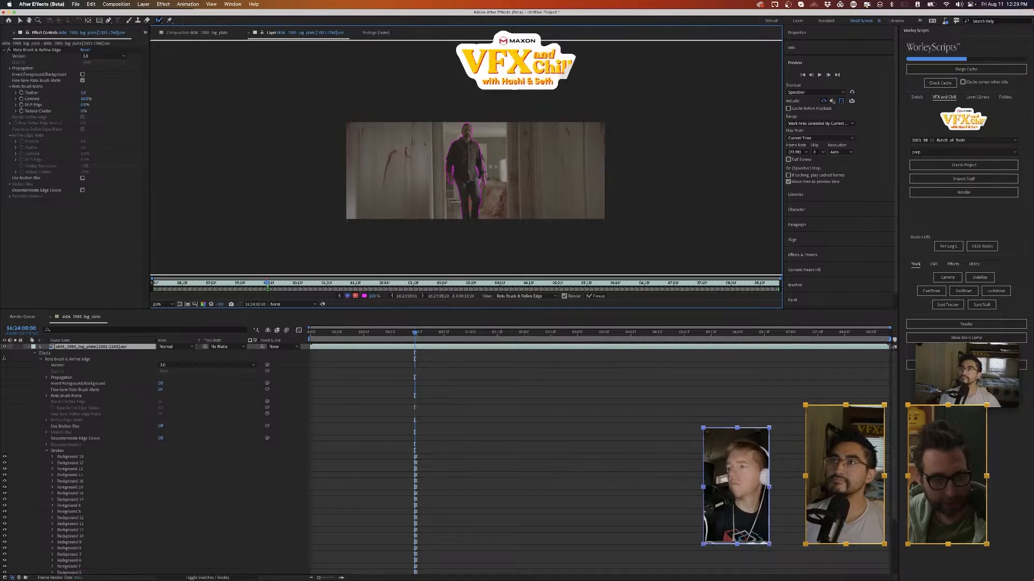
scroll(469, 210, up, 6)
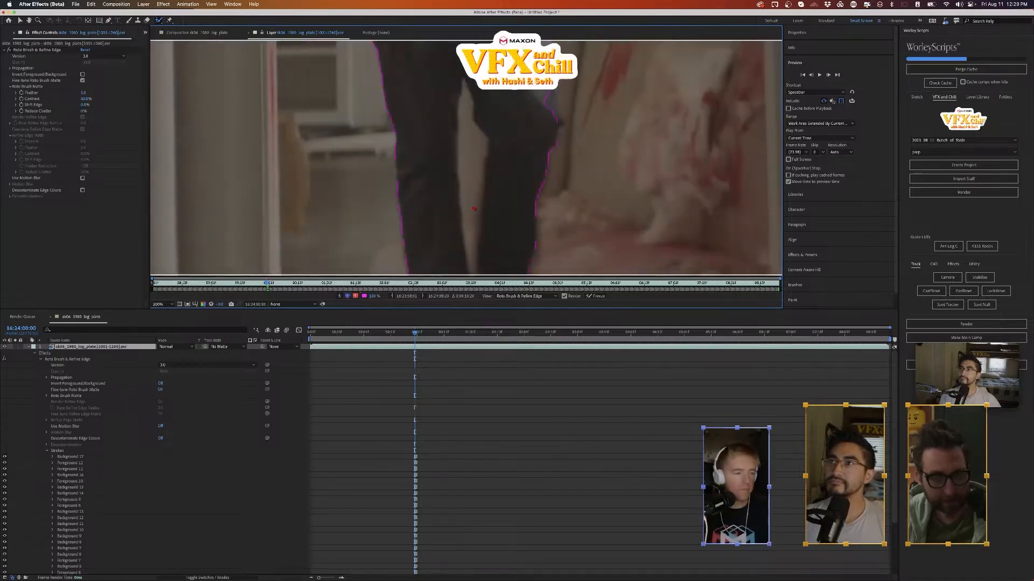
mouse_move(469, 126)
alt+mouse_down()
mouse_move(464, 106)
mouse_move(464, 145)
alt+mouse_up()
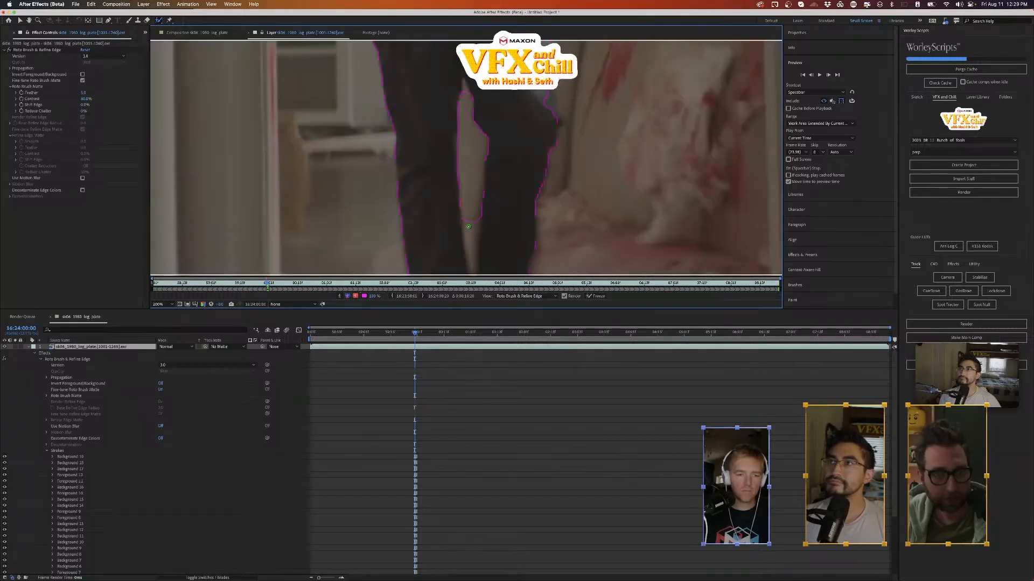
alt+drag(470, 190, 470, 177)
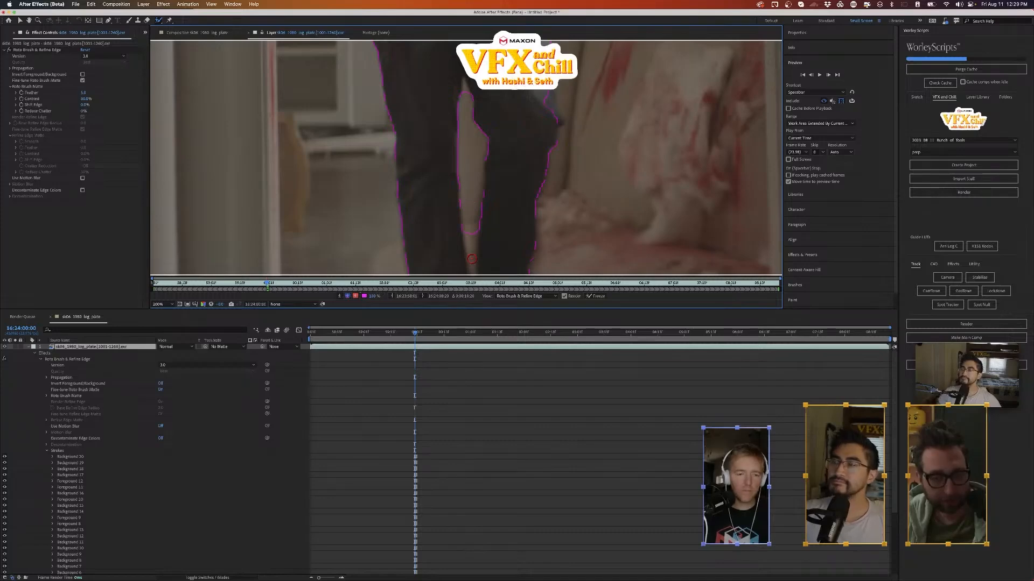
alt+drag(471, 259, 471, 200)
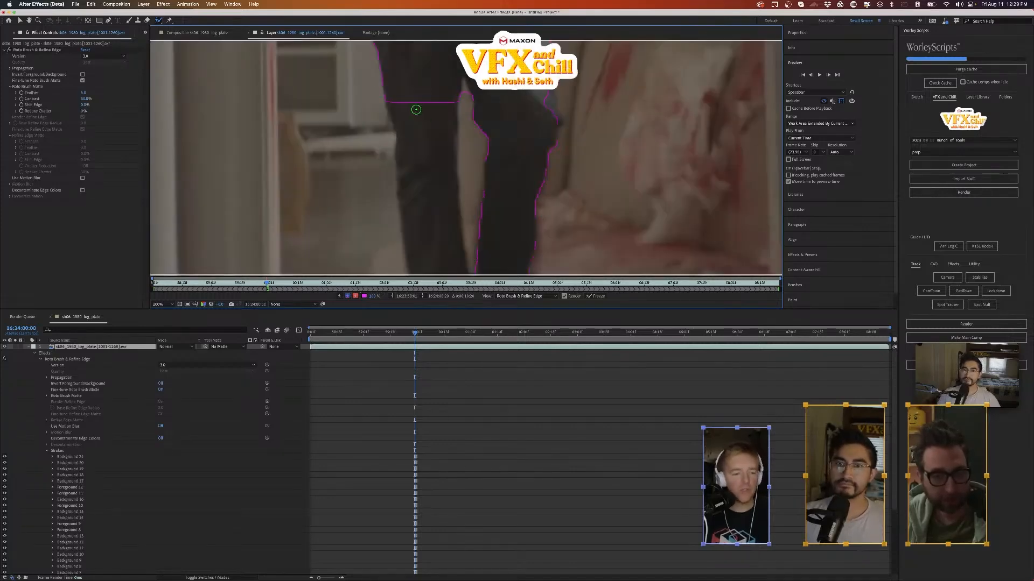
drag(416, 110, 440, 268)
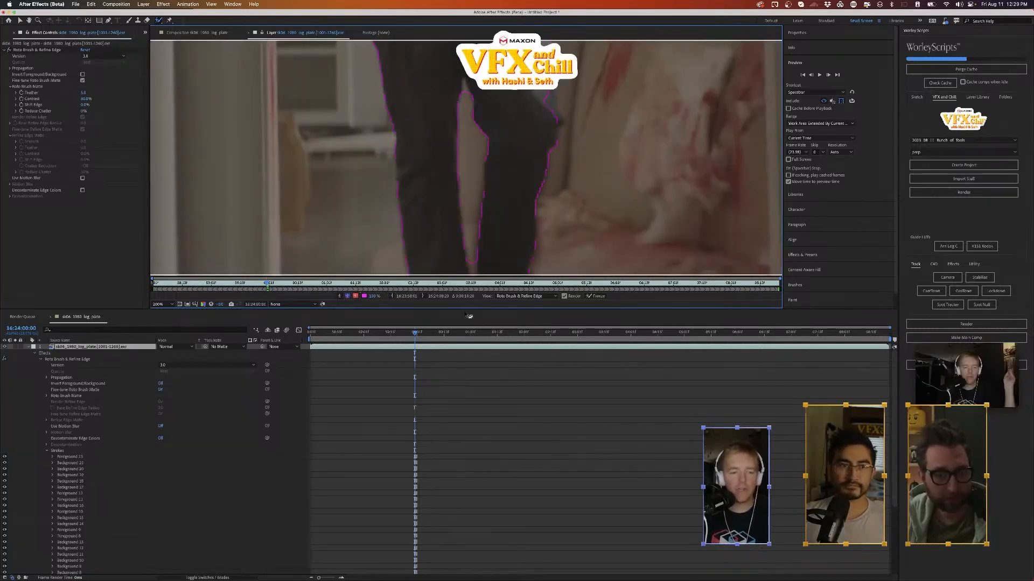
- Enlarge the layer viewer, subtract both ends of the gap between the legs, and add the sofa-side knee edge as foreground
drag(464, 309, 466, 471)
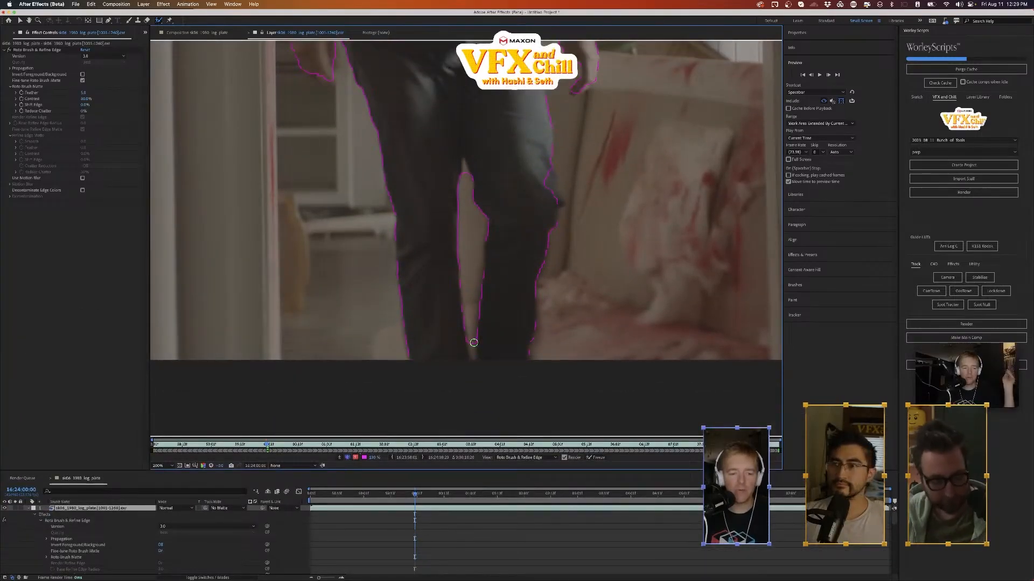
alt+drag(473, 347, 473, 355)
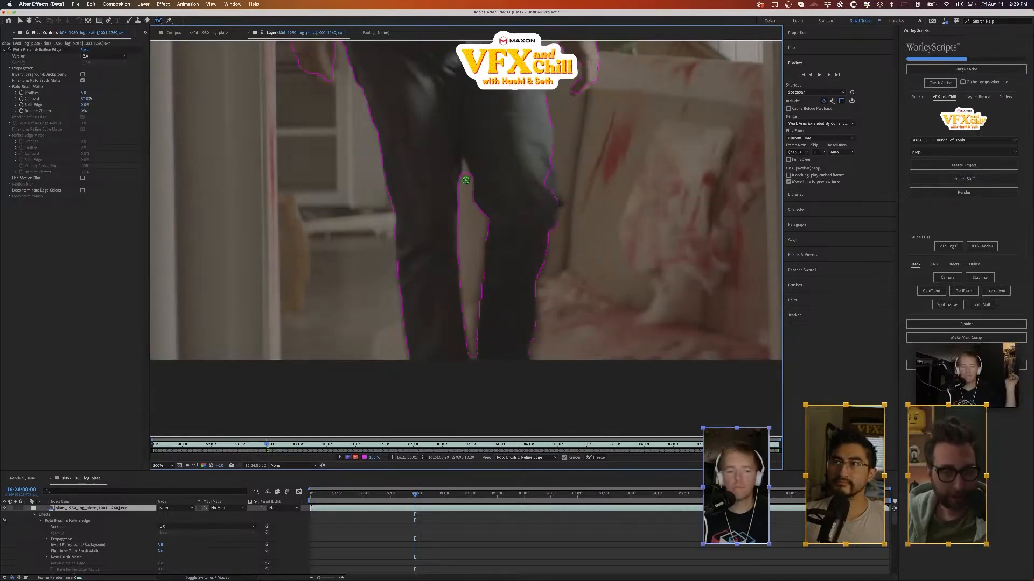
alt+drag(465, 177, 464, 179)
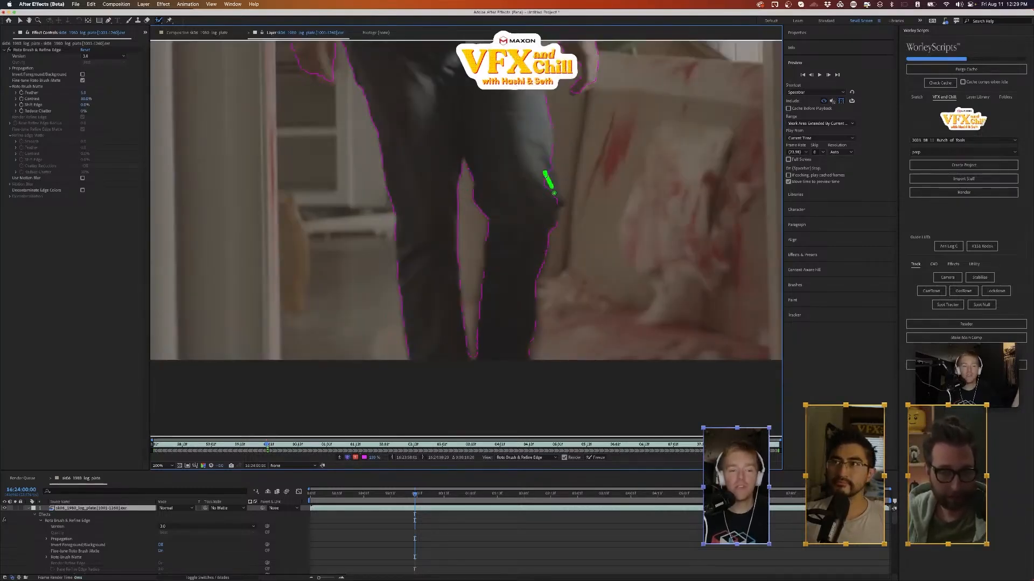
drag(554, 193, 556, 198)
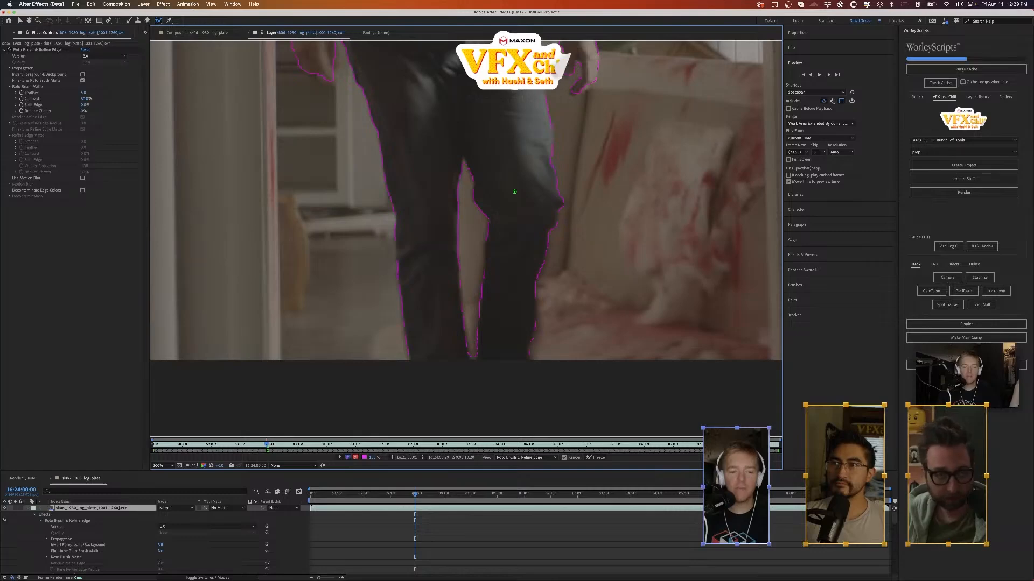
- Subtract the upper tip of the gap between the doorframe-side sleeve and the jacket from the matte
scroll(514, 192, down, 4)
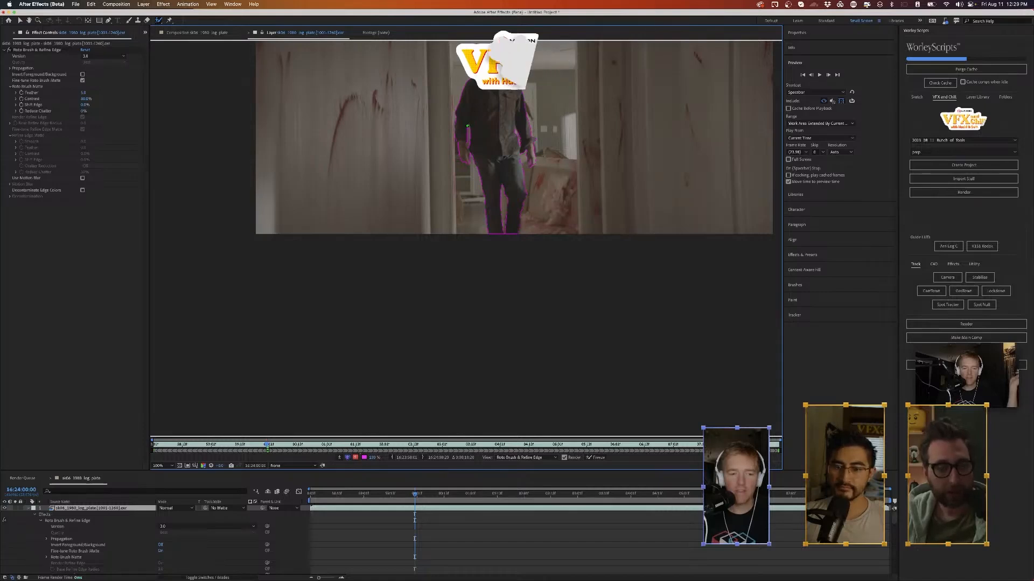
scroll(468, 123, up, 4)
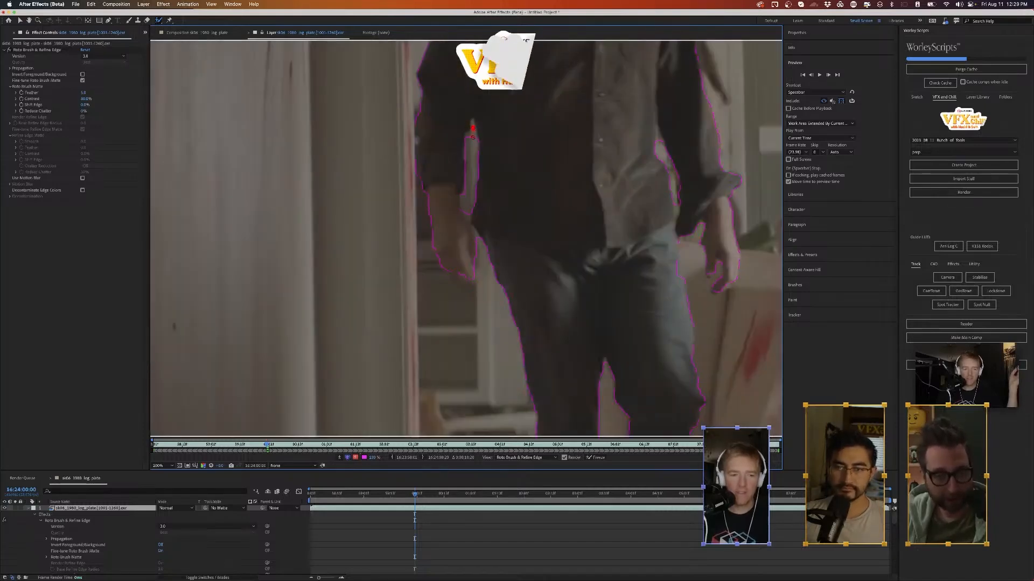
mouse_move(472, 129)
alt+mouse_down()
mouse_move(469, 155)
mouse_move(473, 138)
alt+mouse_up()
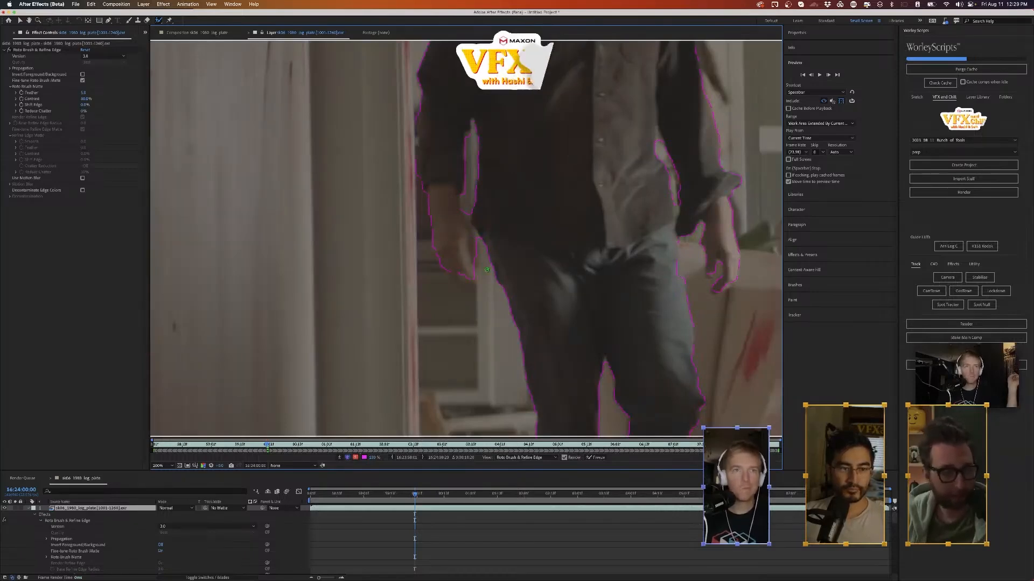
scroll(482, 253, down, 2)
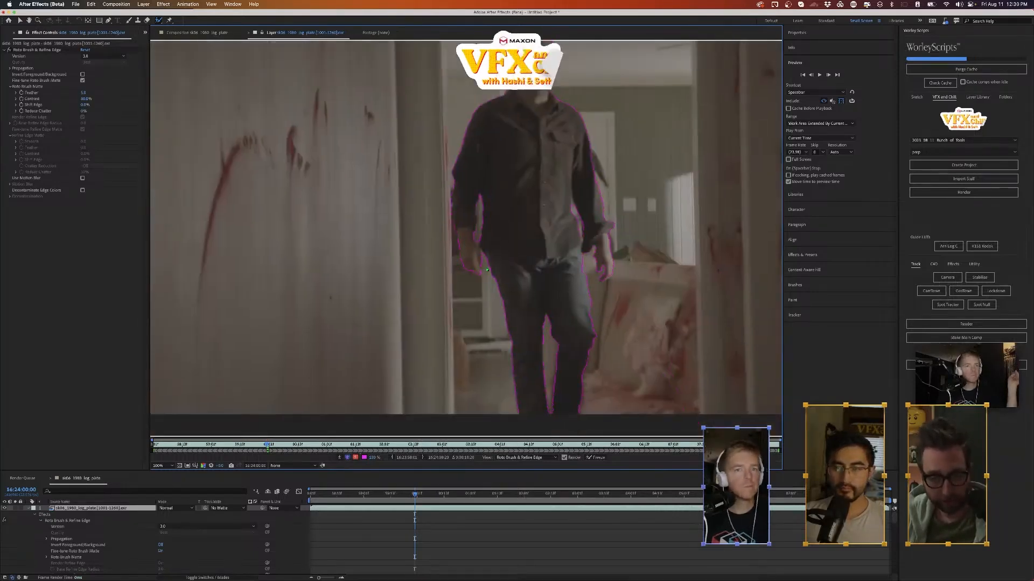
scroll(487, 270, down, 2)
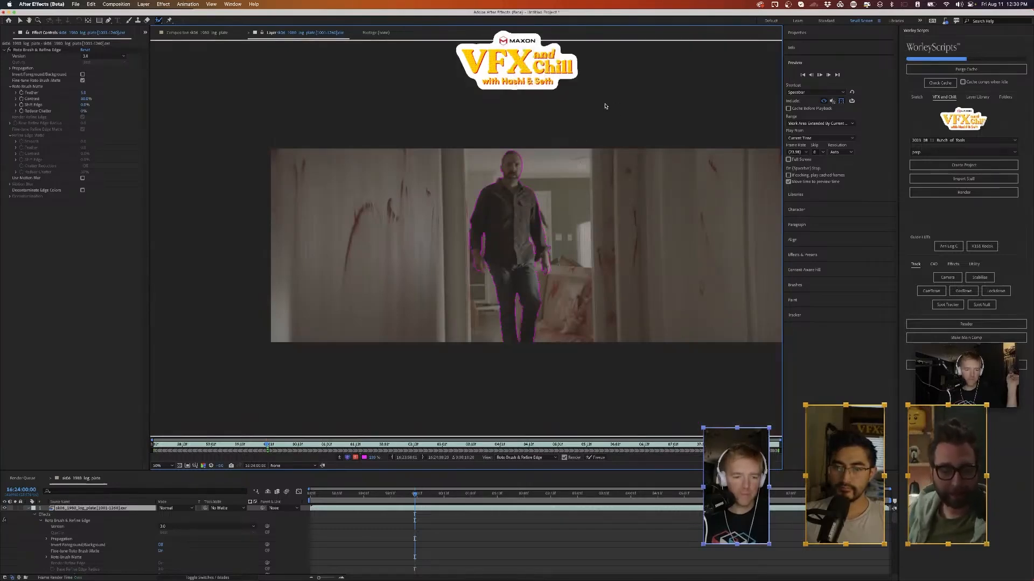
- Enlarge the timeline area and check the propagated matte at 16:24:00:17
click(415, 496)
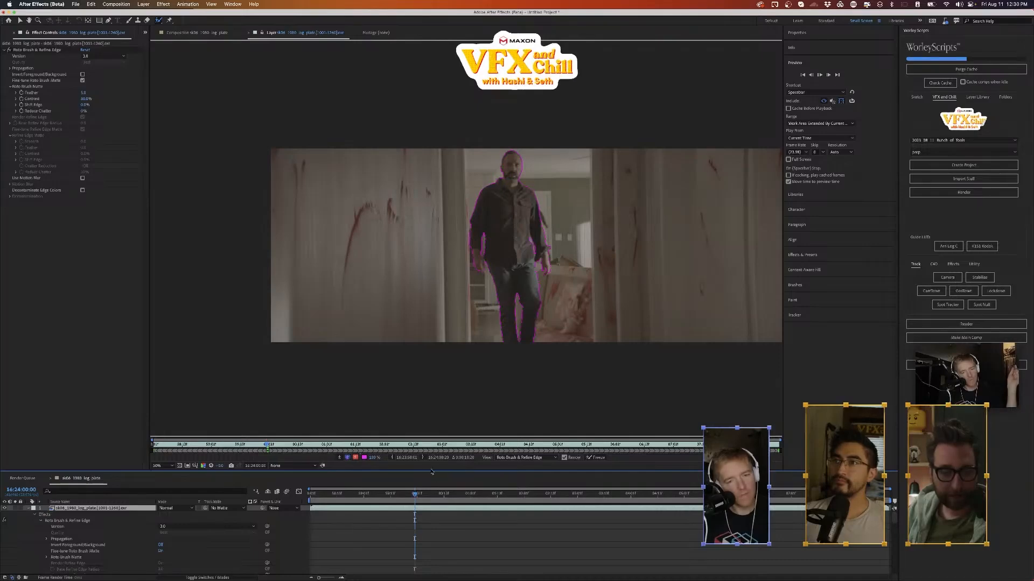
drag(431, 471, 433, 360)
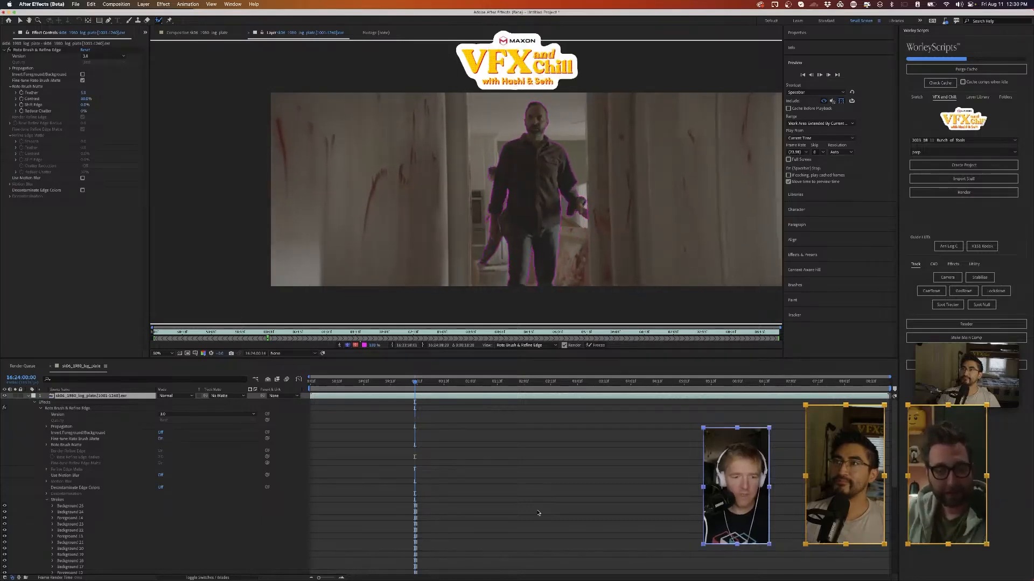
click(451, 385)
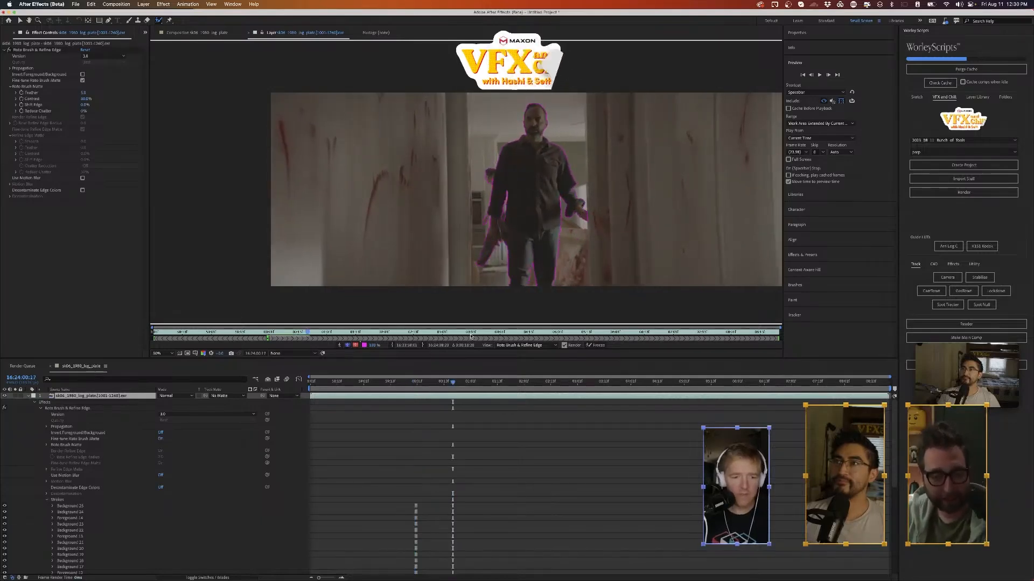
- At 16:24:00:12, subtract the background between the doorframe-side hand and the thigh, and restore the hand as foreground
click(442, 381)
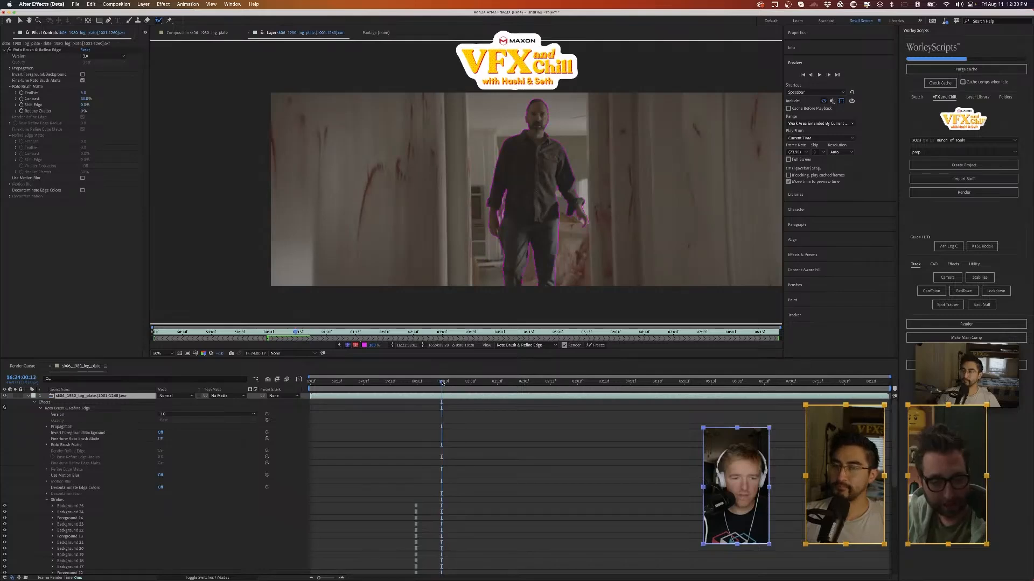
scroll(513, 224, up, 5)
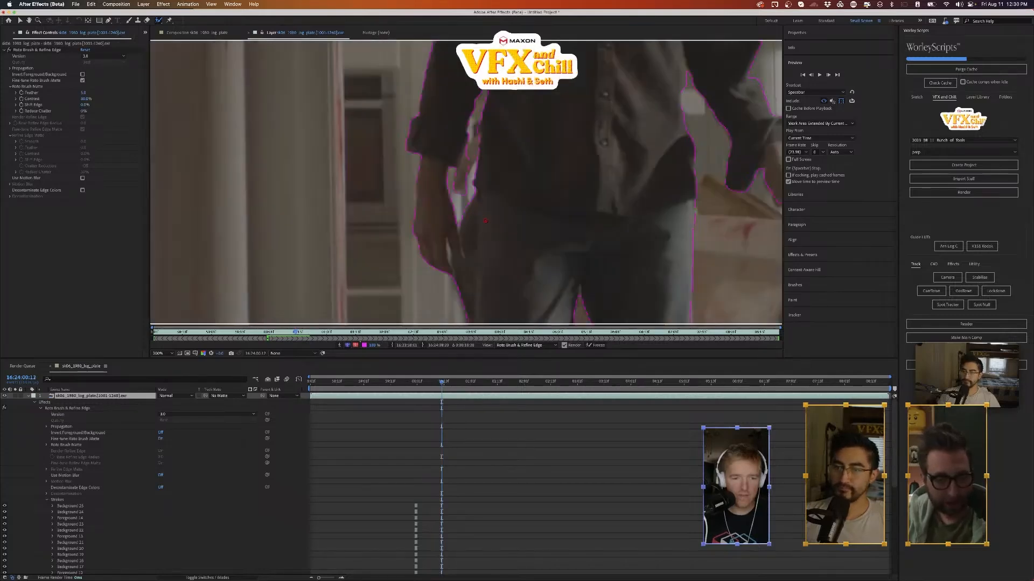
alt+drag(465, 207, 468, 240)
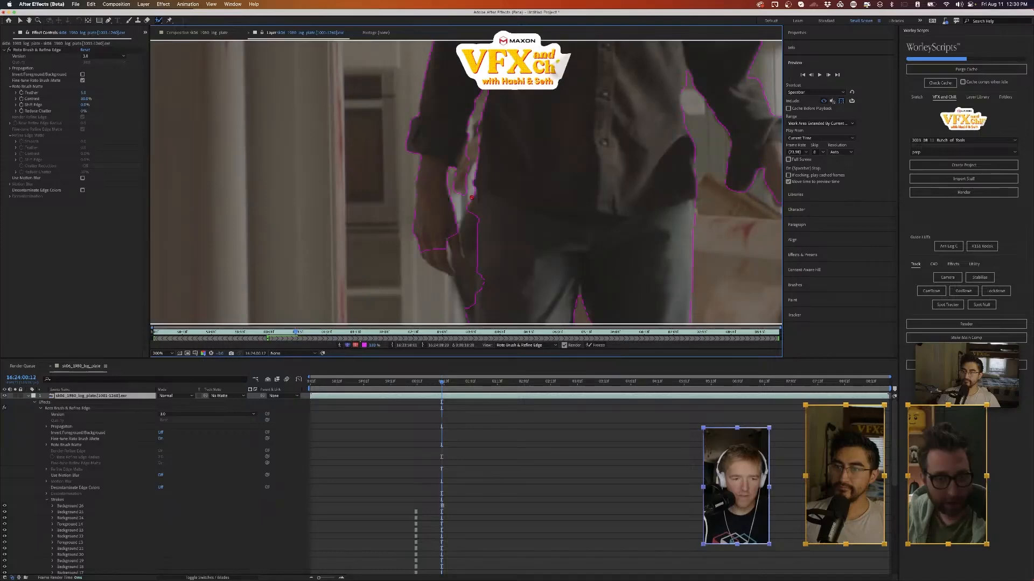
mouse_move(471, 198)
alt+mouse_down()
mouse_move(478, 286)
mouse_move(467, 317)
alt+mouse_up()
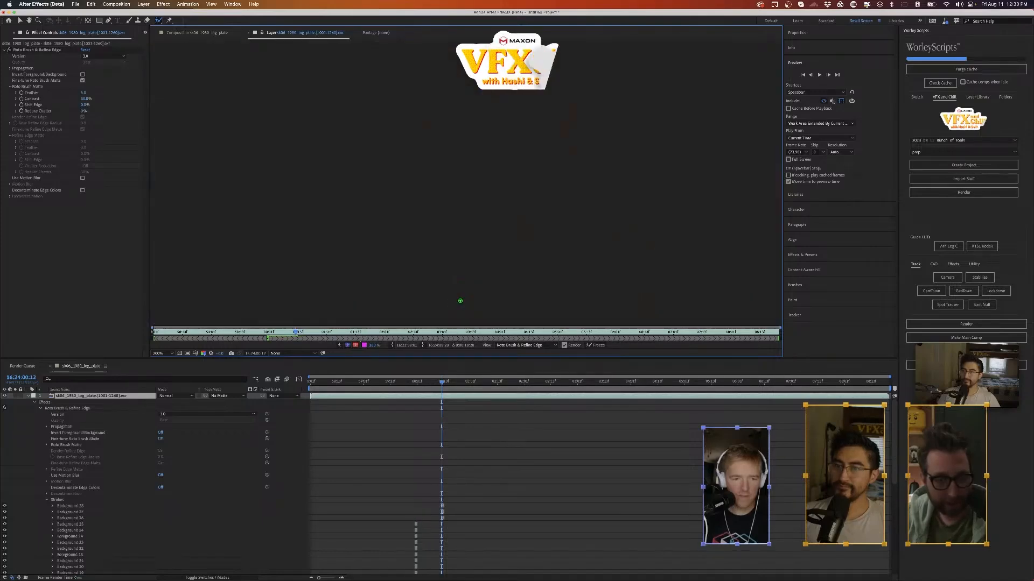
alt+drag(453, 275, 457, 290)
mouse_move(433, 245)
mouse_down()
mouse_move(443, 267)
mouse_move(446, 221)
mouse_up()
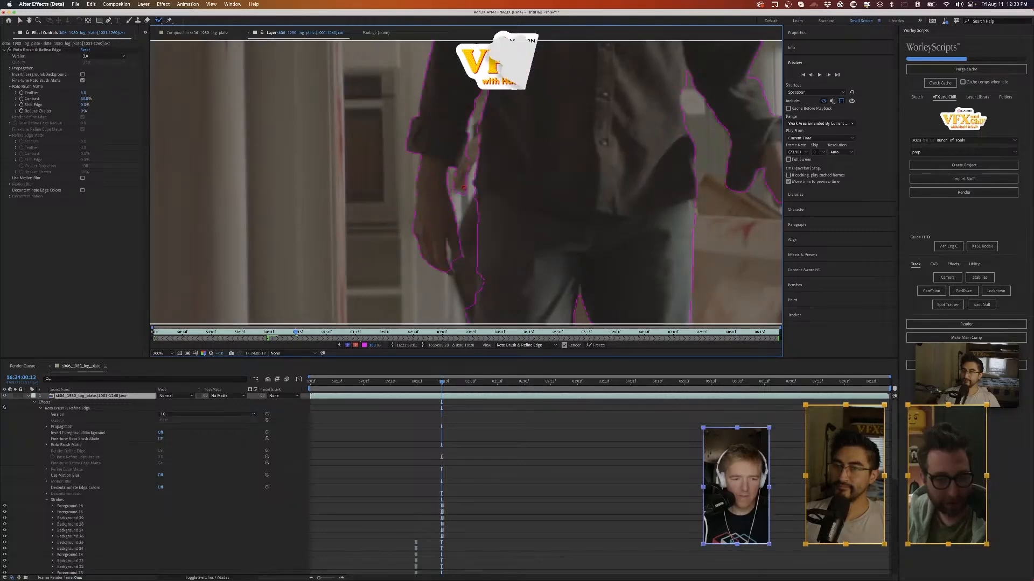
- Clean up the same frame's matte by subtracting the remaining gap beside the doorframe-side forearm and adding the thigh edge as foreground
alt+drag(471, 144, 472, 139)
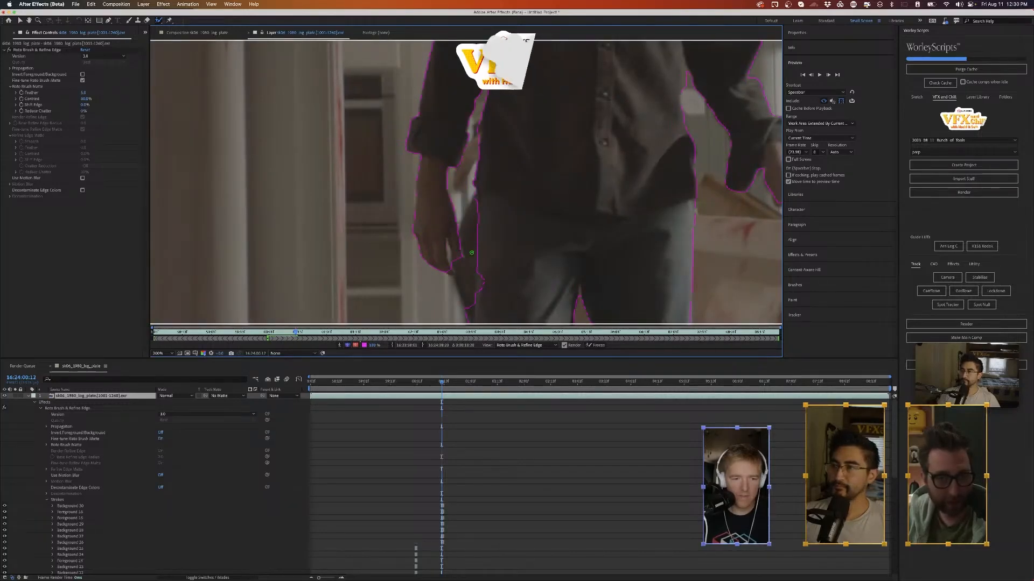
drag(482, 282, 481, 276)
middle_drag(489, 291, 489, 200)
mouse_move(467, 213)
alt+mouse_down()
mouse_move(465, 246)
mouse_move(508, 106)
alt+mouse_up()
scroll(509, 172, down, 1)
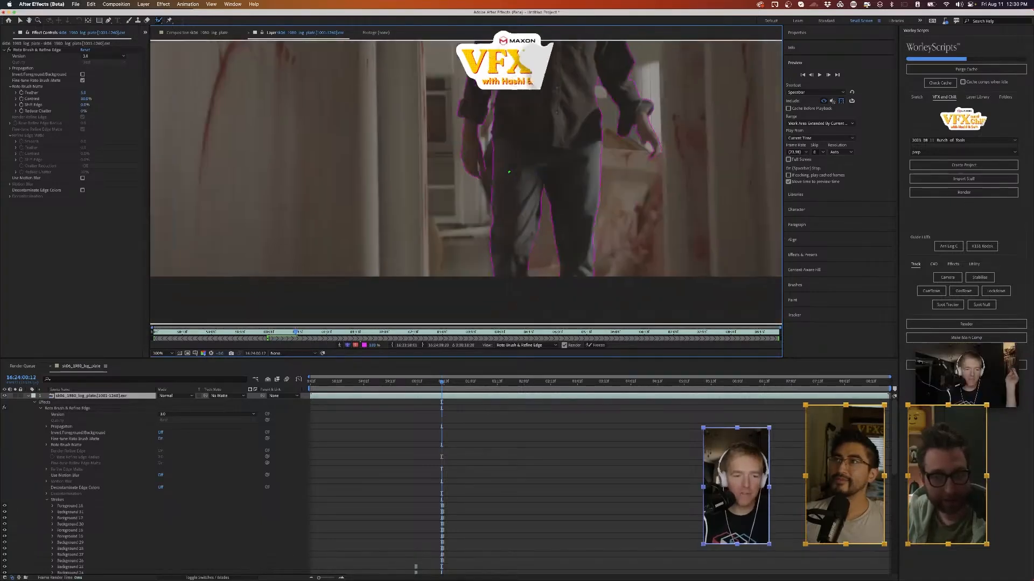
- At 16:24:00:14, subtract the background below the man's doorframe-side hand and beside that upper arm from the matte
scroll(522, 144, down, 2)
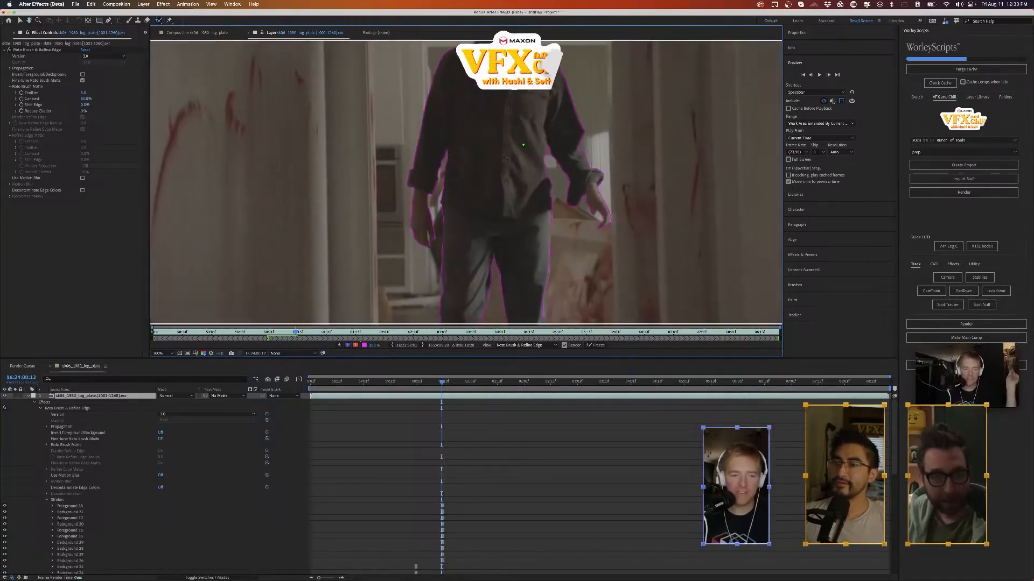
key(space)
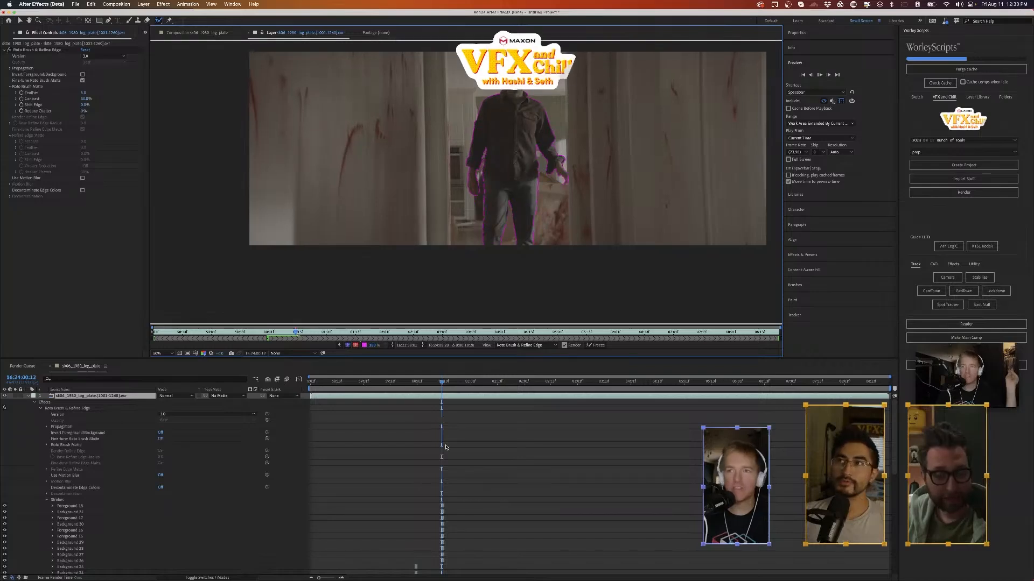
key(space)
key(Page_Up)
key(Page_Up)
key(Page_Up)
key(Page_Up)
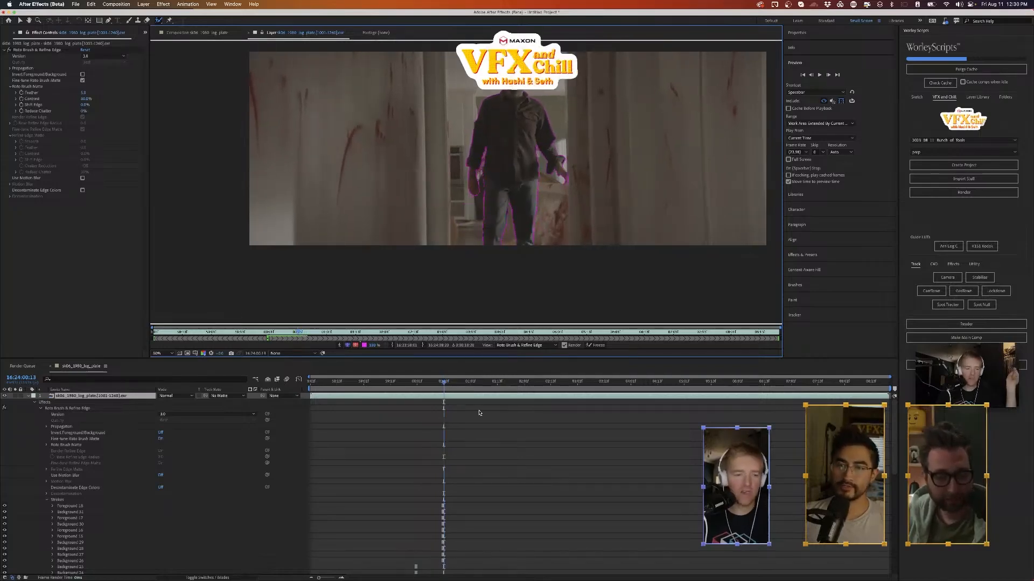
key(Page_Down)
key(Page_Down)
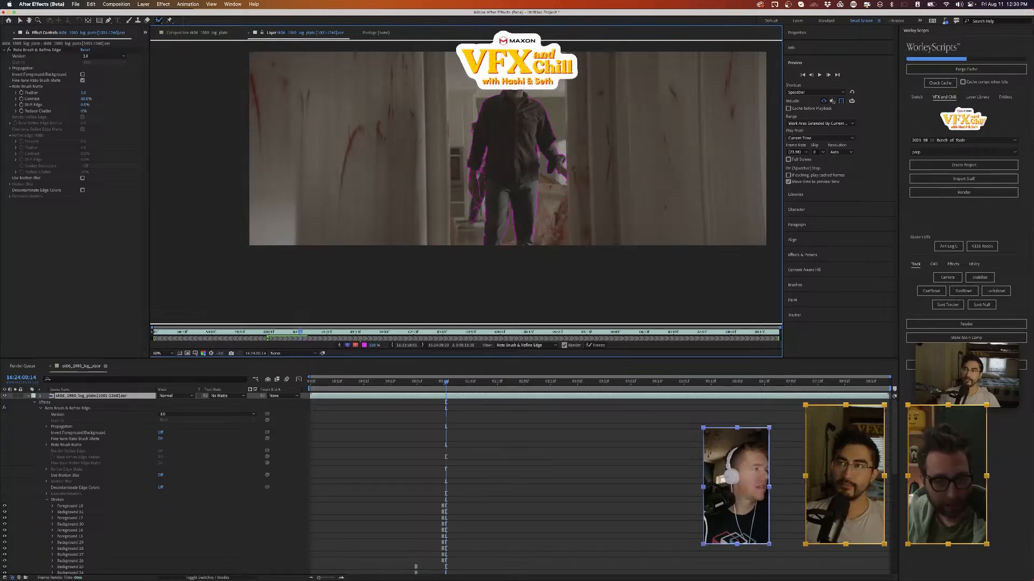
alt+drag(478, 201, 474, 218)
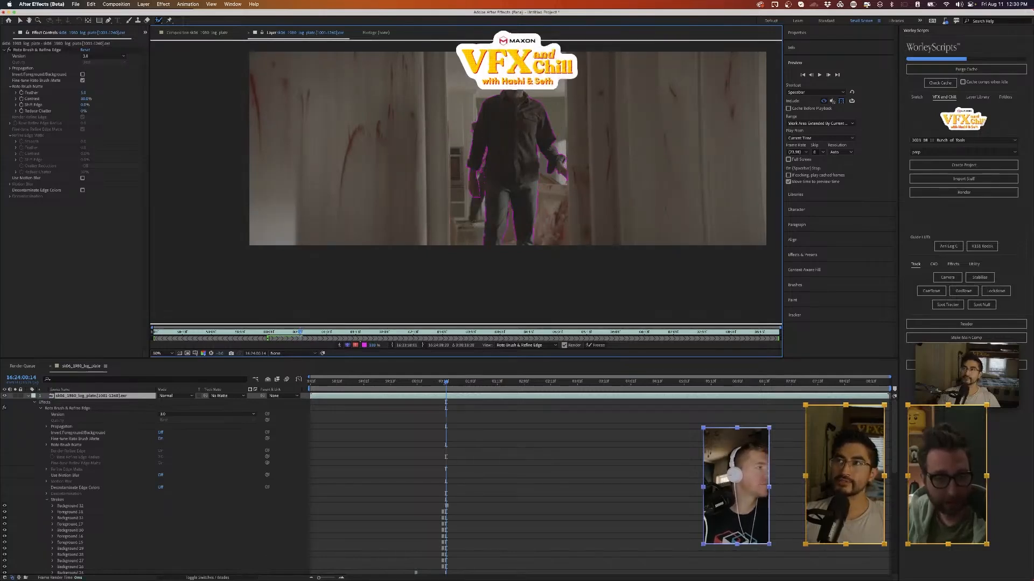
alt+drag(470, 123, 466, 134)
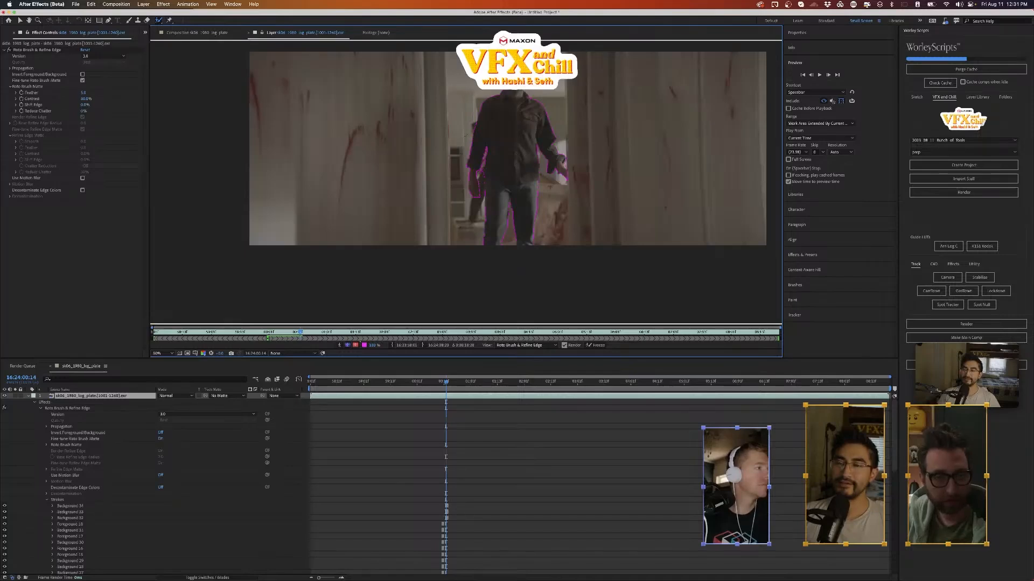
- At 16:24:00:16, subtract the background along the outer side of the same hand from the matte
key(Page_Down)
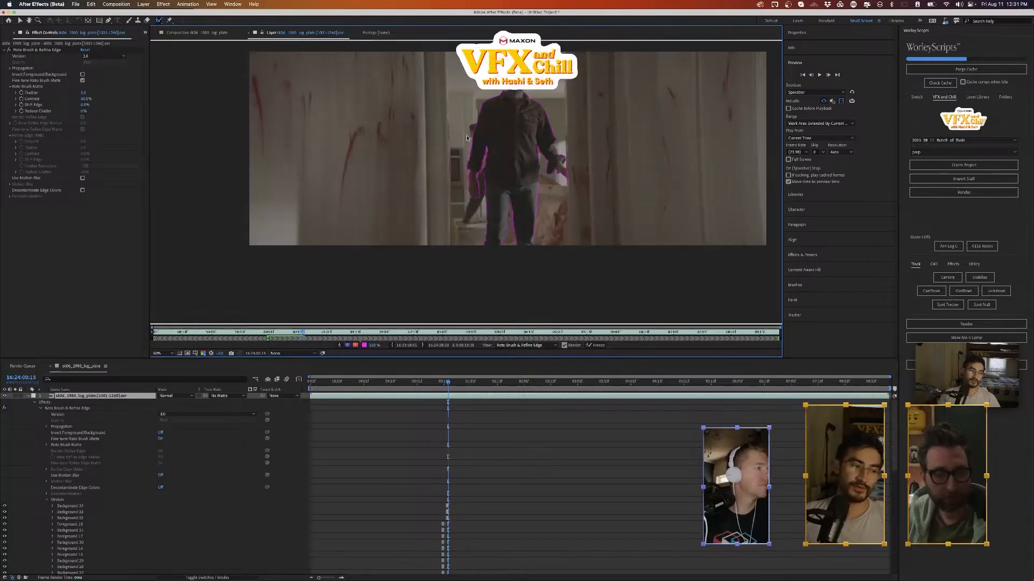
key(Page_Down)
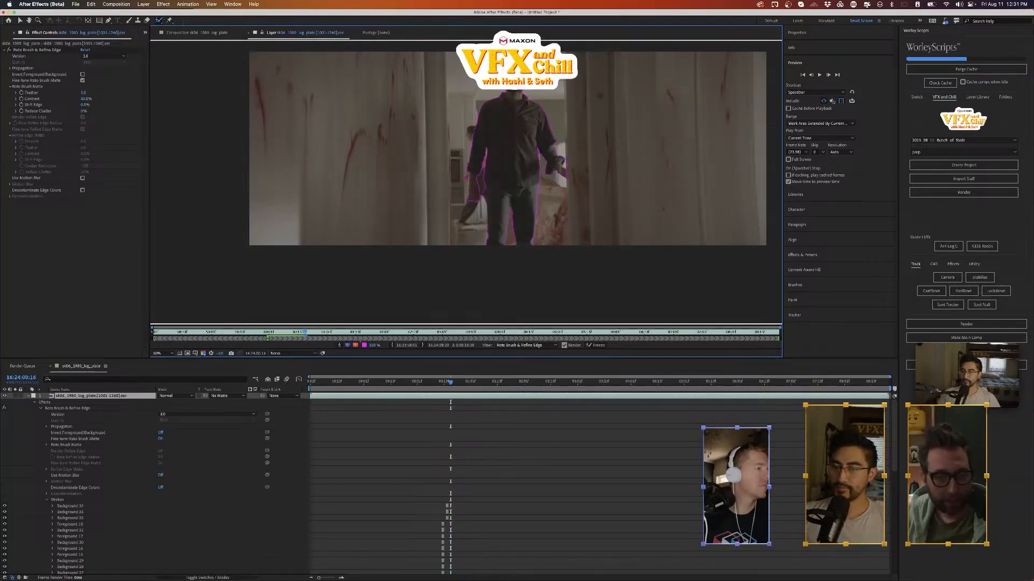
alt+drag(466, 176, 472, 206)
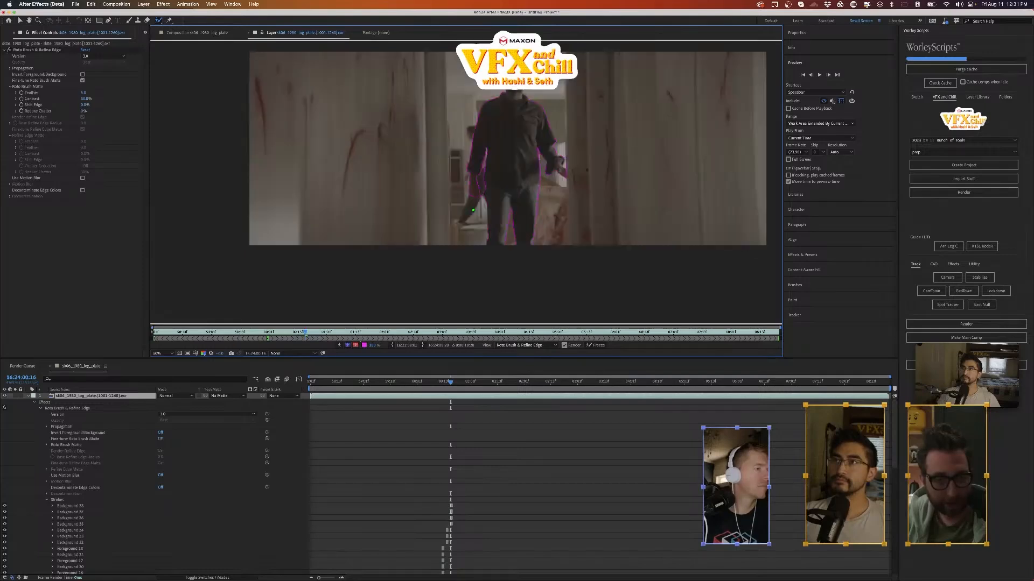
- At 16:24:00:21, subtract the background between the lower hand and the thigh from the matte
key(Page_Down)
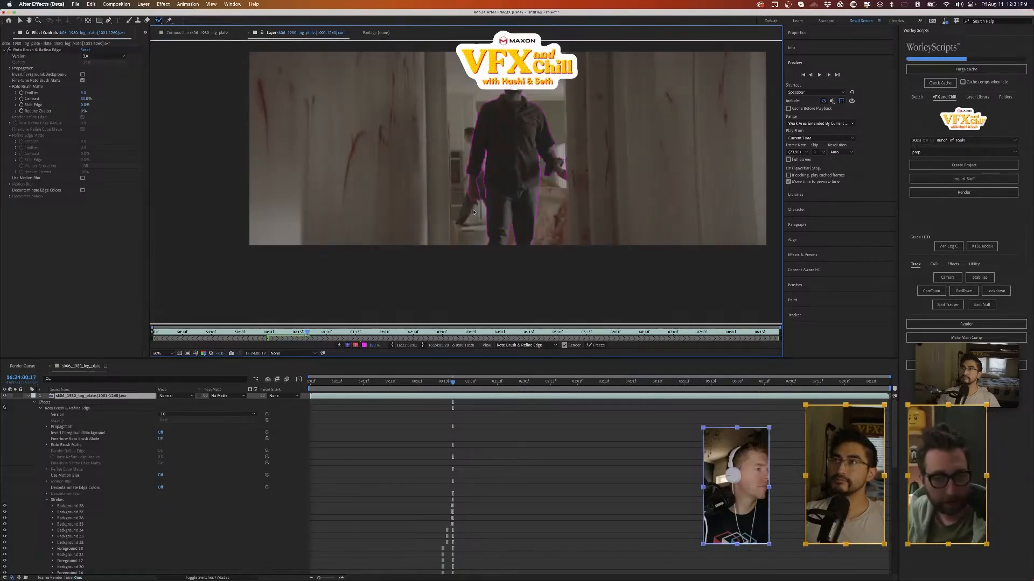
key(Page_Down)
key(Page_Down)
key(Page_Down)
key(Page_Down)
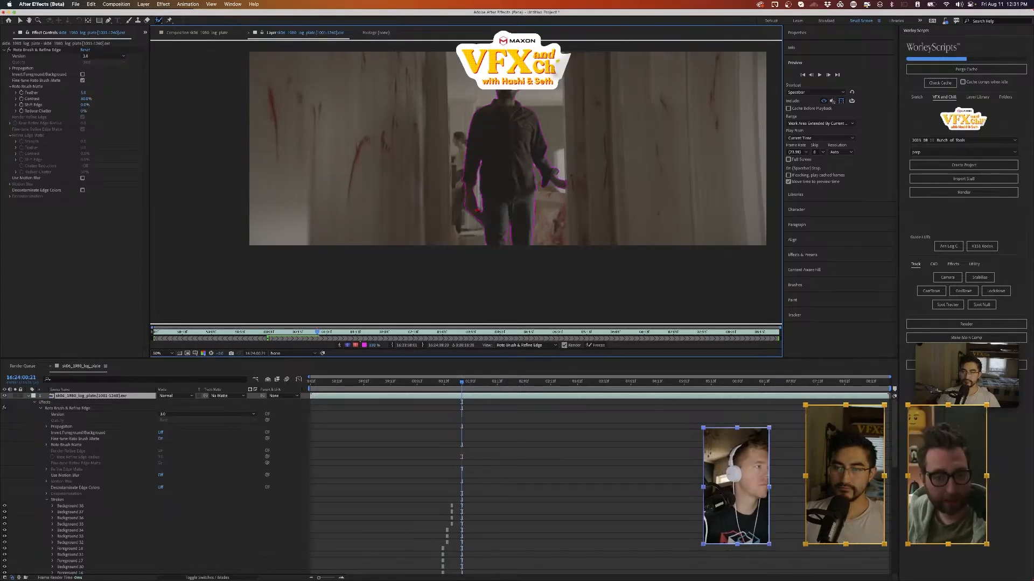
alt+drag(473, 210, 477, 223)
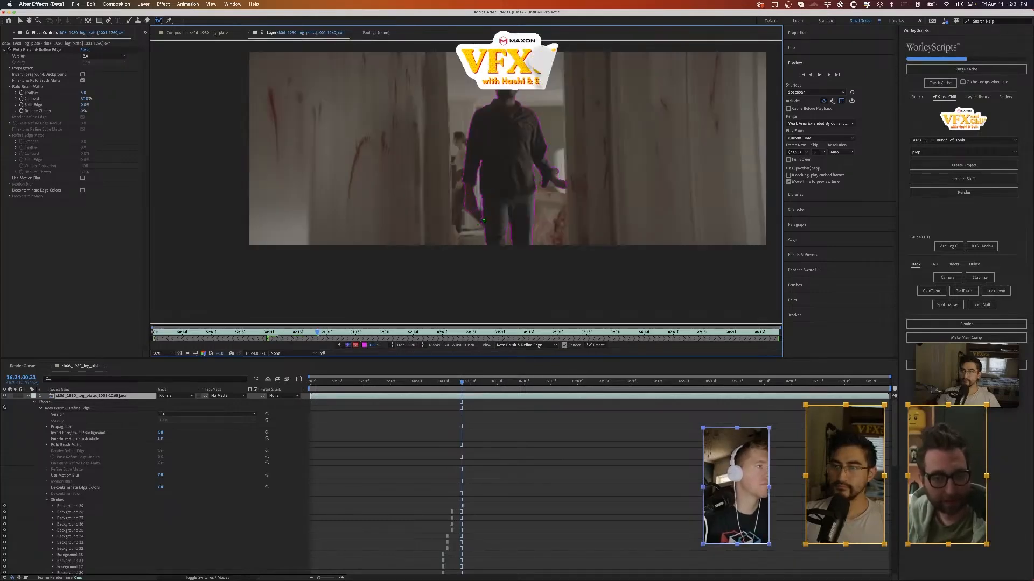
- Propagate the corrected matte by playing the layer from 16:24:00:22 to 16:24:04:00
key(Page_Down)
key(space)
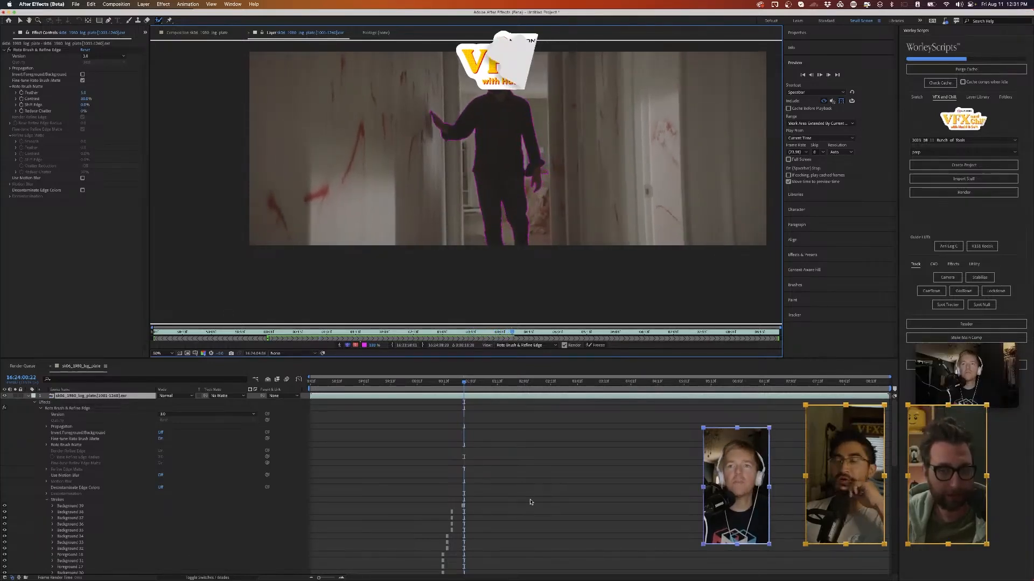
key(space)
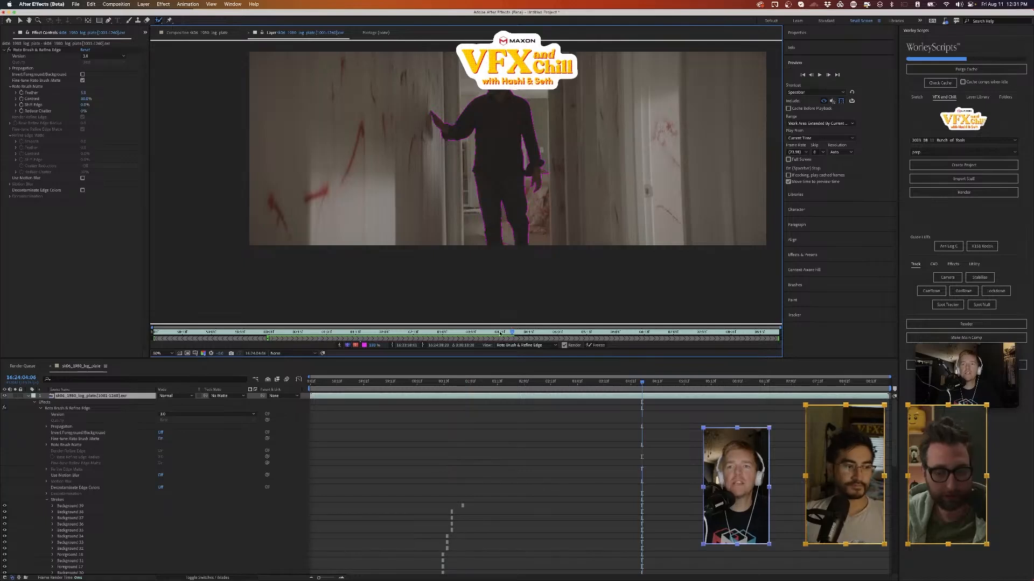
- Check the propagated matte around the outstretched arm at 16:24:03:18 through 16:24:03:20
drag(500, 333, 483, 333)
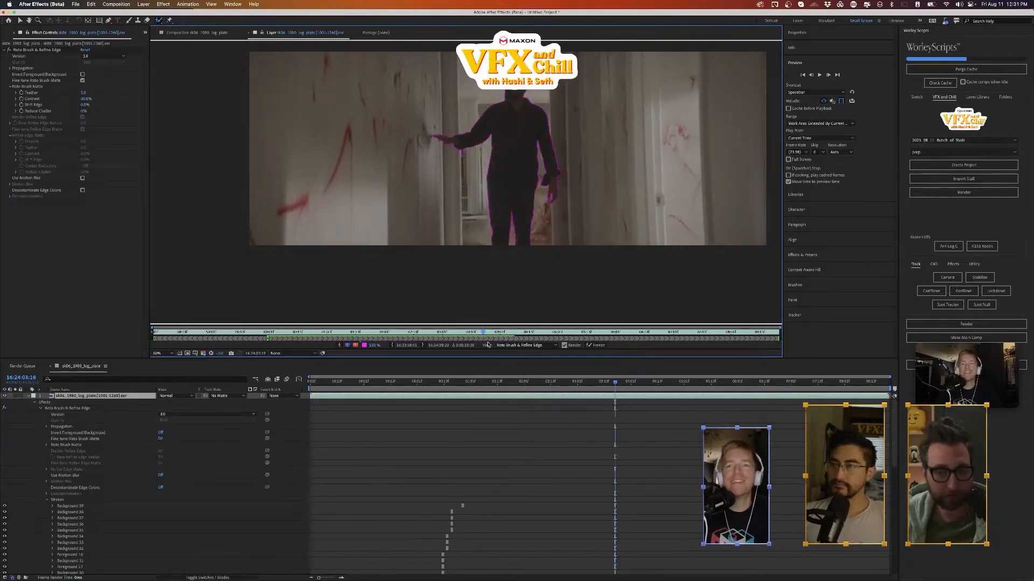
key(Page_Down)
key(Page_Down)
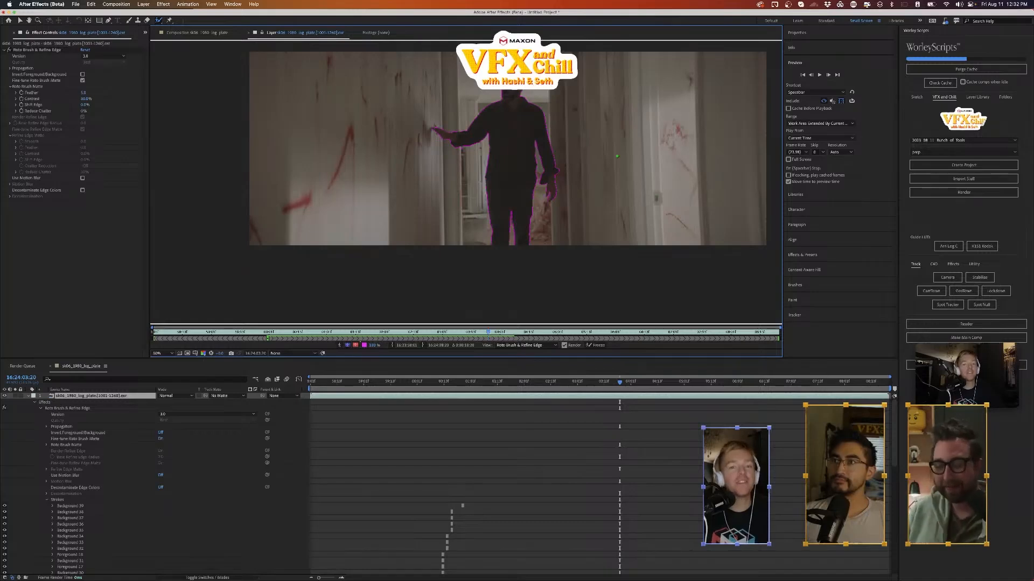
scroll(617, 156, up, 2)
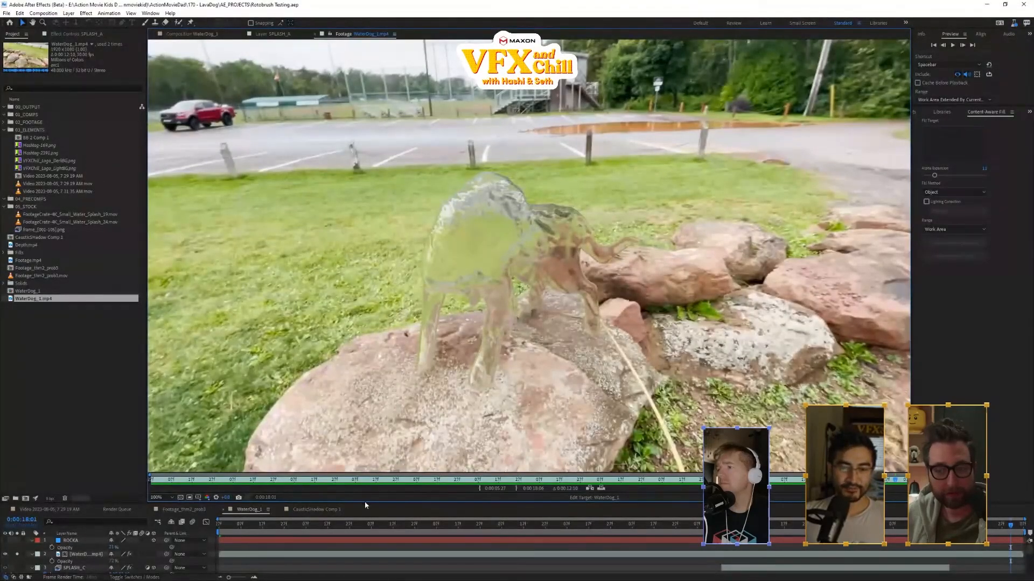
- In the Rotobrush Testing project, enlarge the timeline area and select the WaterDog_1.mp4 layer in the WaterDog_1 composition
drag(365, 503, 381, 478)
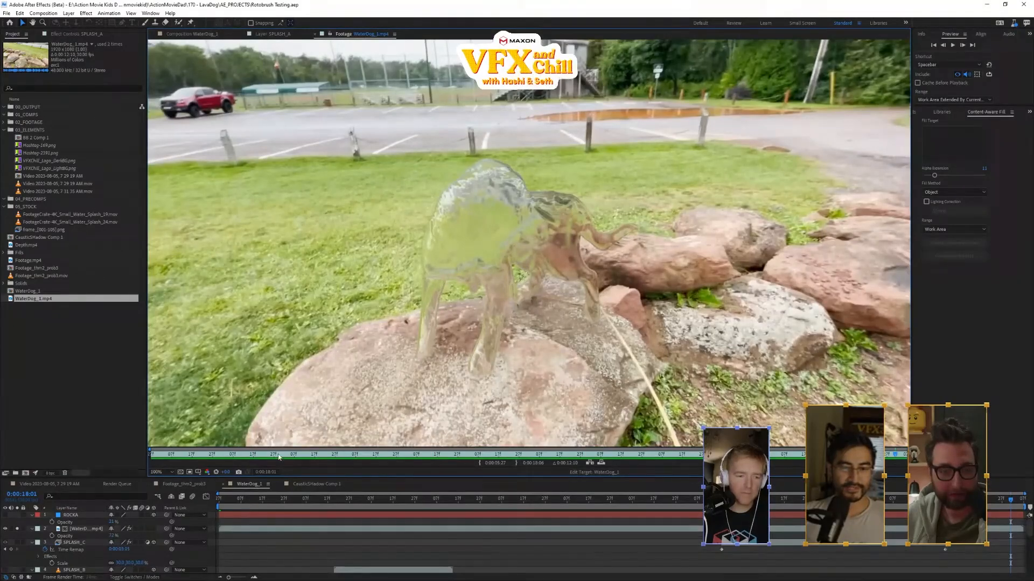
drag(281, 477, 293, 362)
scroll(92, 468, down, 1)
click(93, 489)
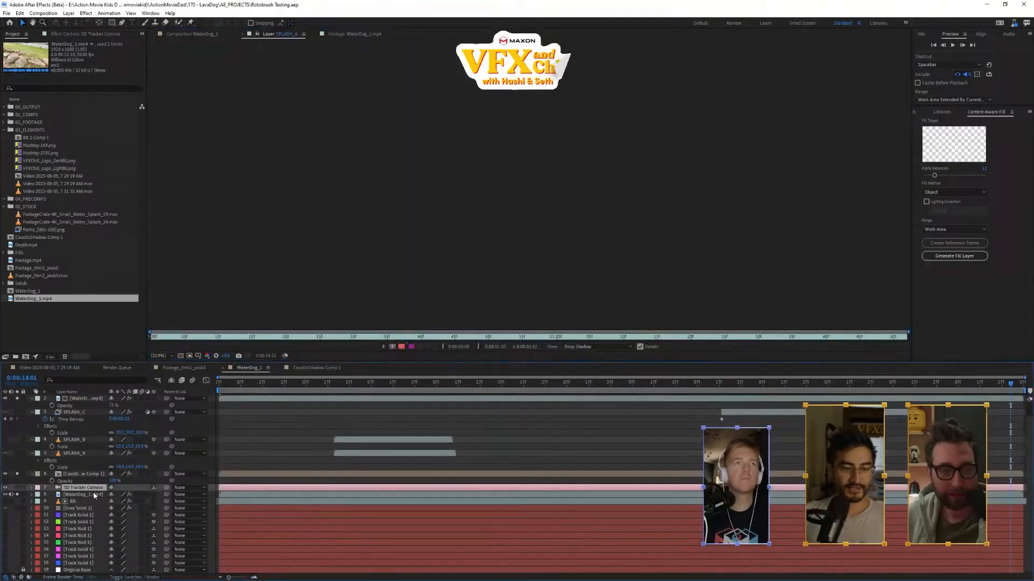
click(93, 495)
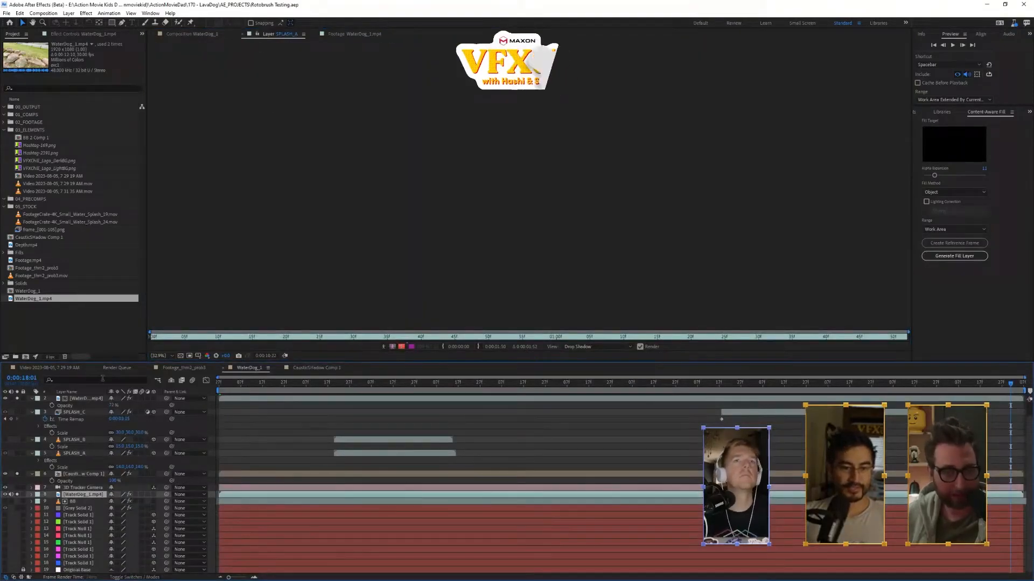
- Open the Video 2023-08-05, 7 29 19 AM composition and inspect the dog footage at 100% at 0:00:14:24 in an enlarged viewer
click(64, 369)
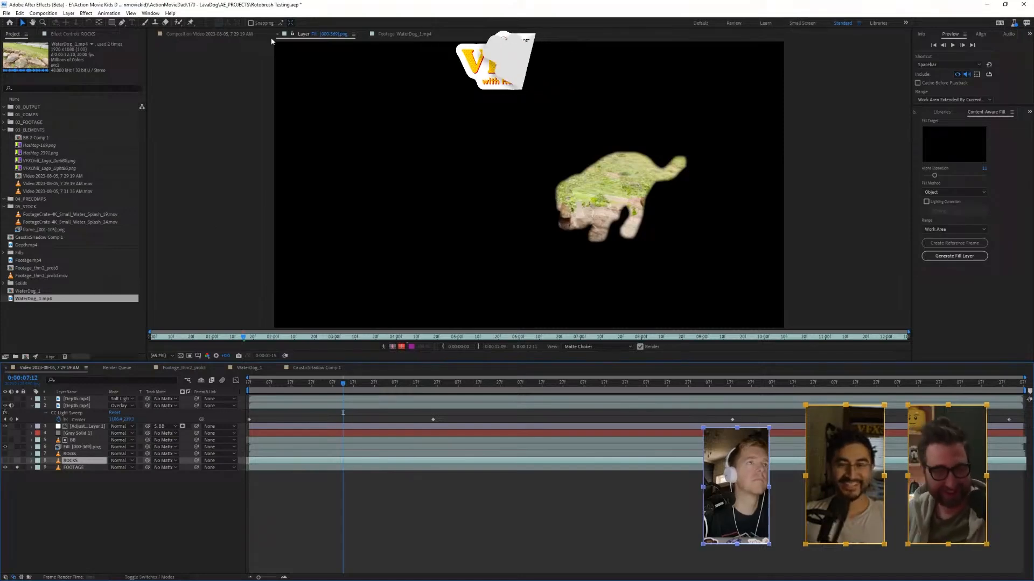
click(215, 33)
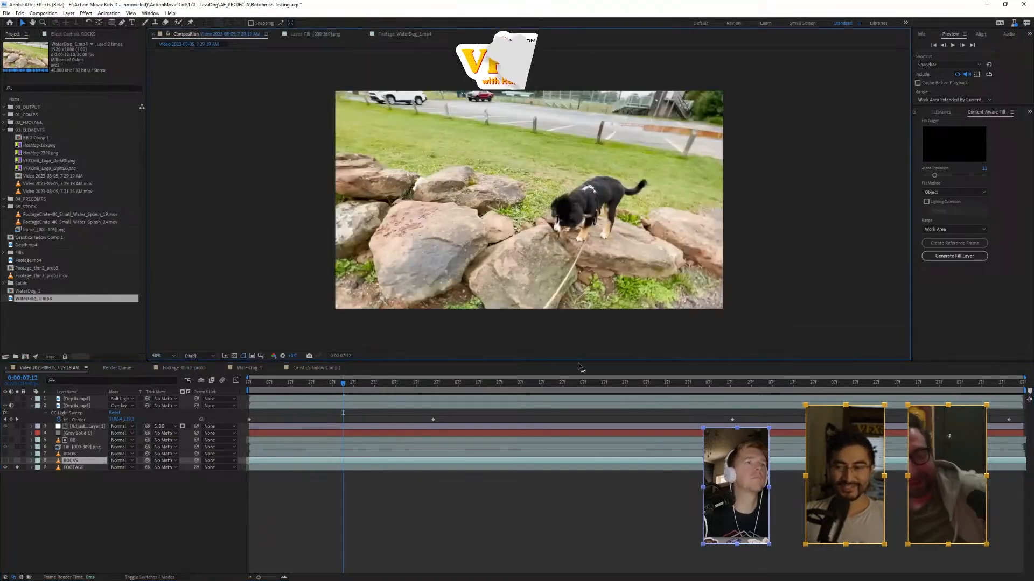
drag(411, 385, 775, 375)
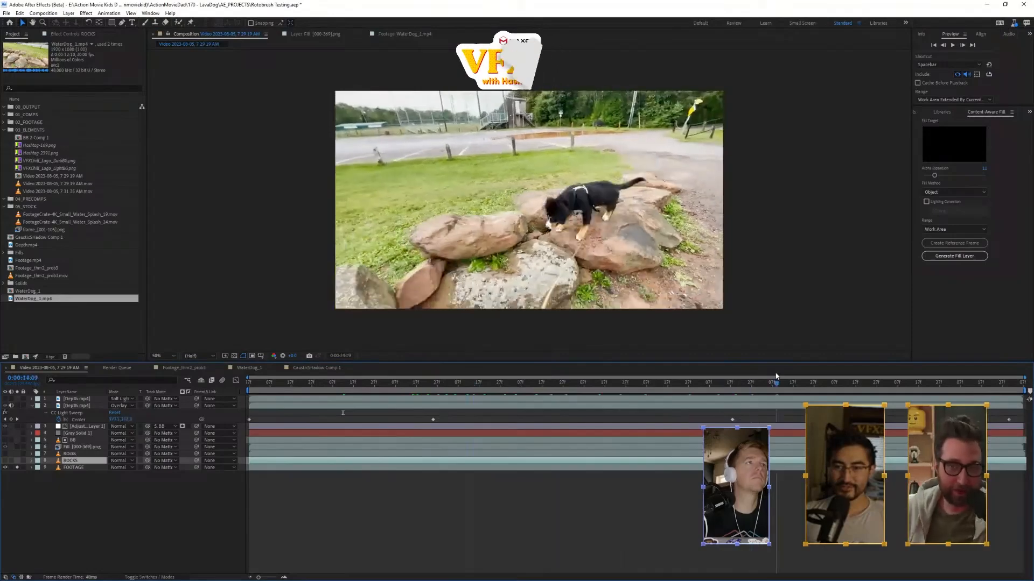
scroll(579, 261, up, 3)
scroll(576, 262, down, 1)
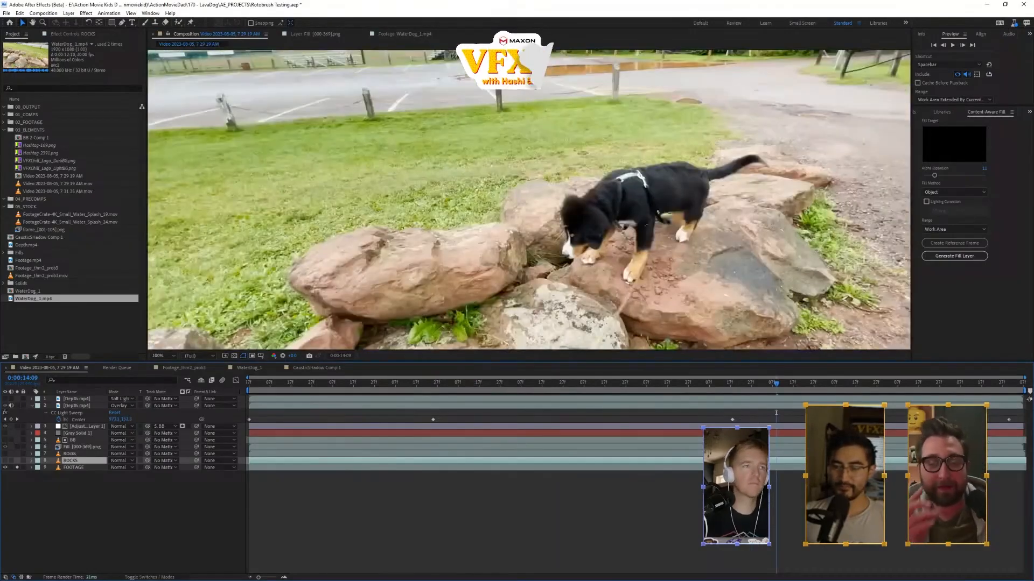
drag(811, 387, 808, 442)
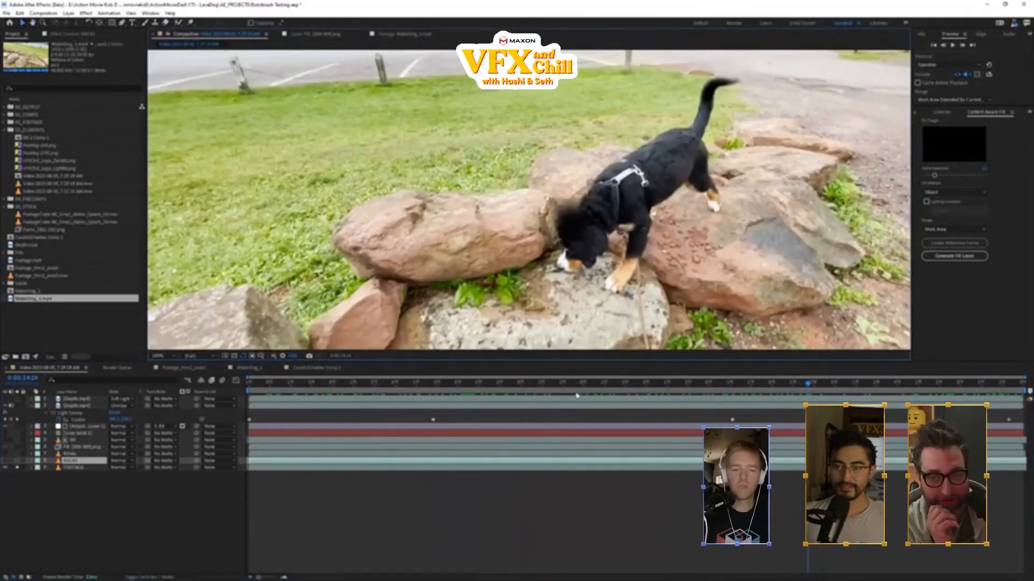
drag(577, 363, 578, 449)
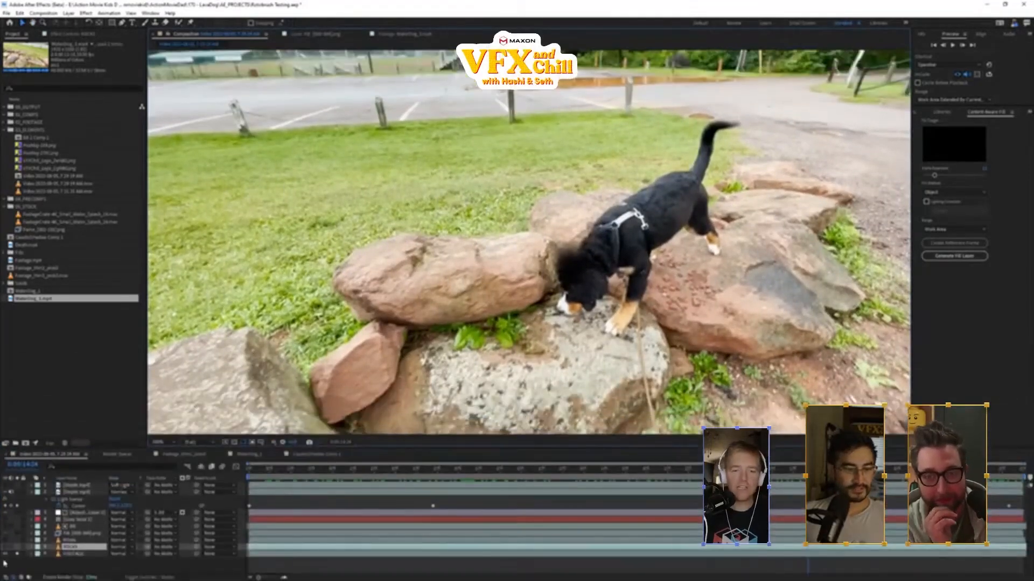
- Briefly solo the Fill layer for comparison, and isolate the dog cutout by soloing the BB layer and unsoloing FOOTAGE
click(17, 533)
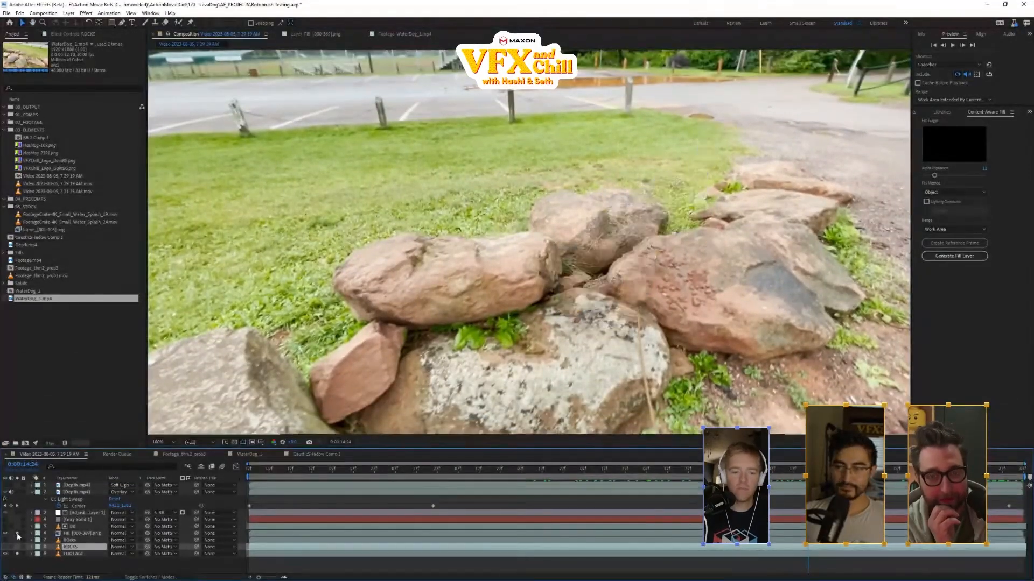
click(17, 534)
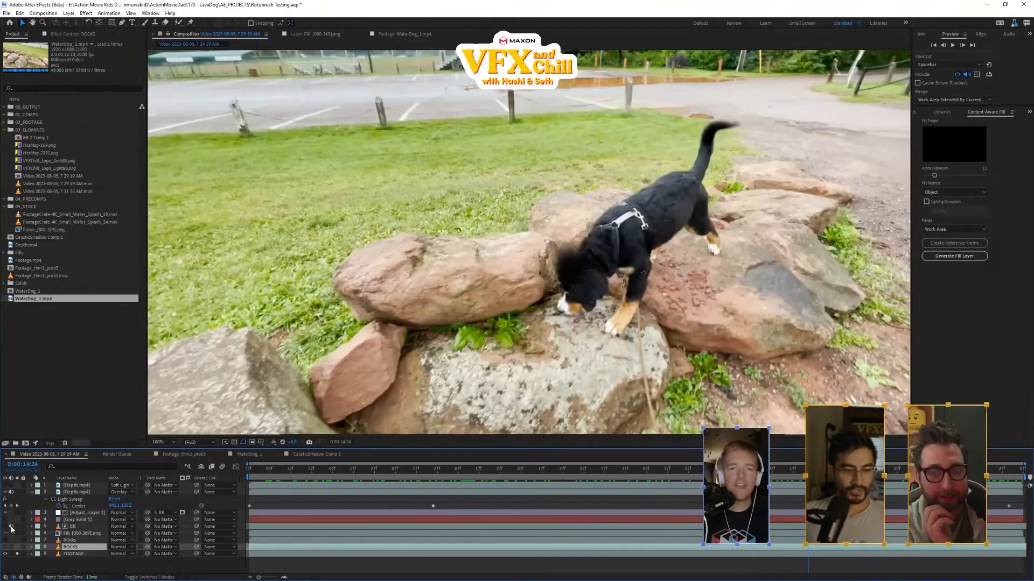
click(18, 528)
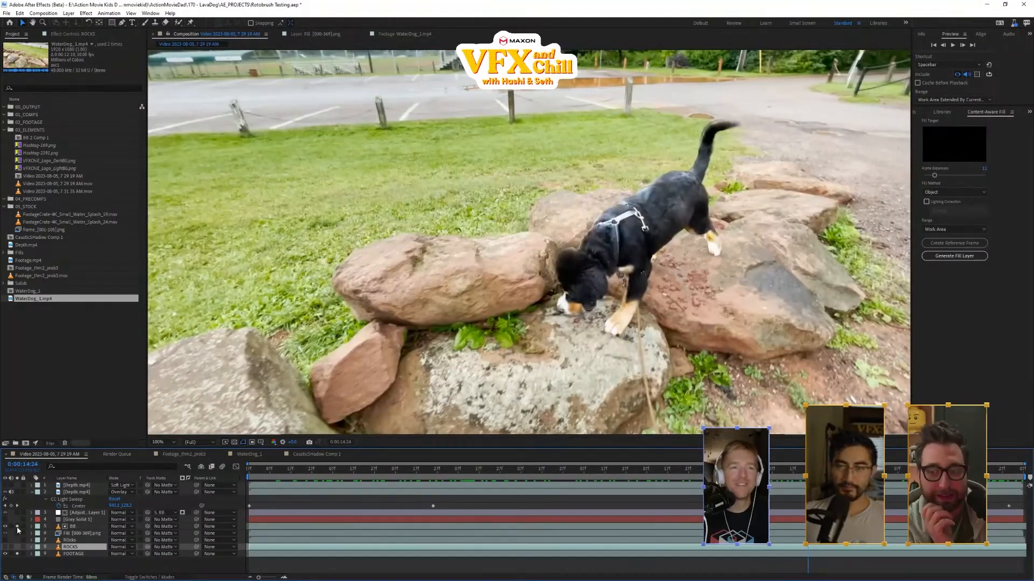
click(70, 528)
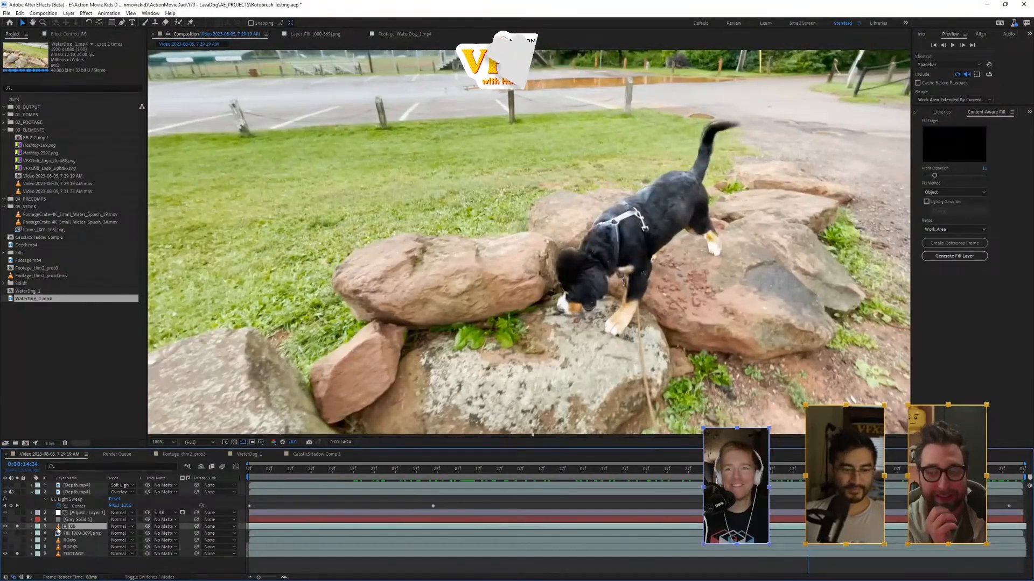
click(18, 554)
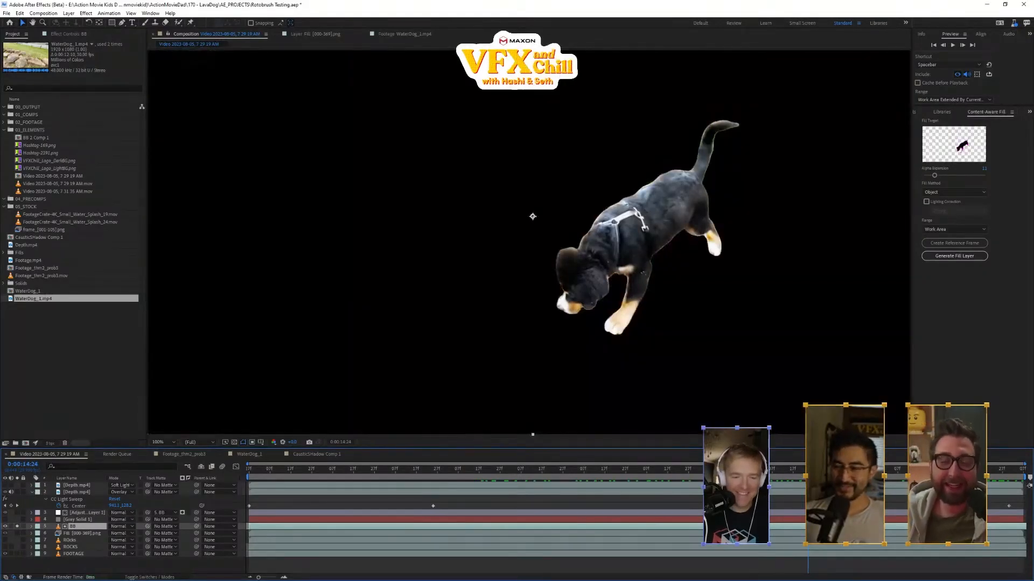
- Review the isolated dog over the transparency grid and reveal the effects applied to the BB layer
drag(808, 470, 844, 469)
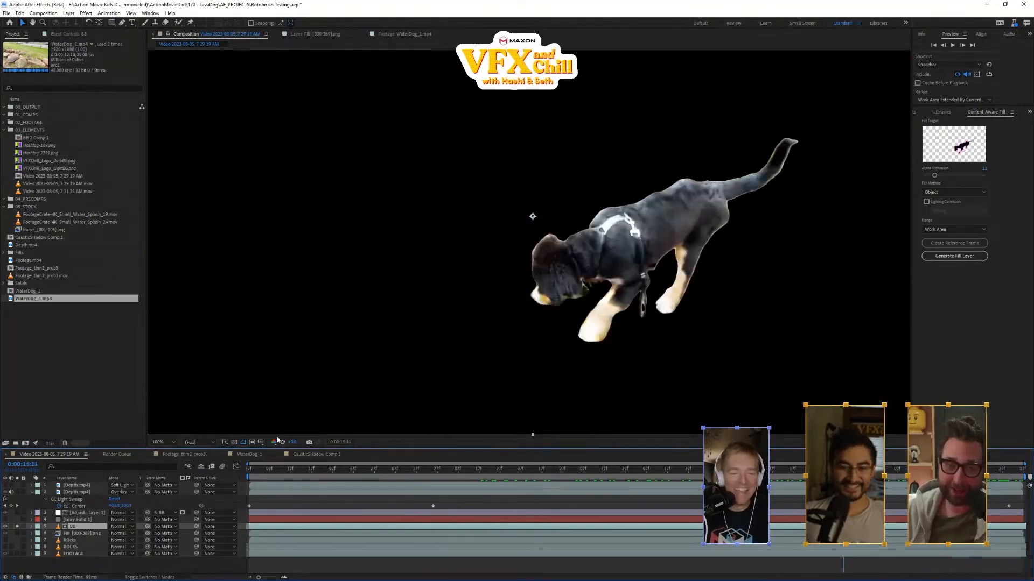
click(234, 442)
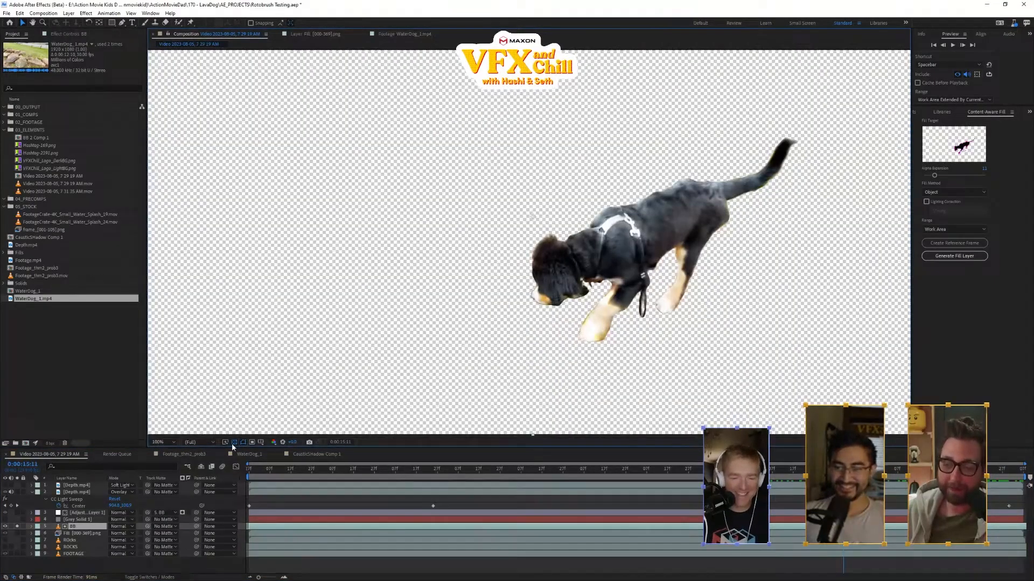
key(space)
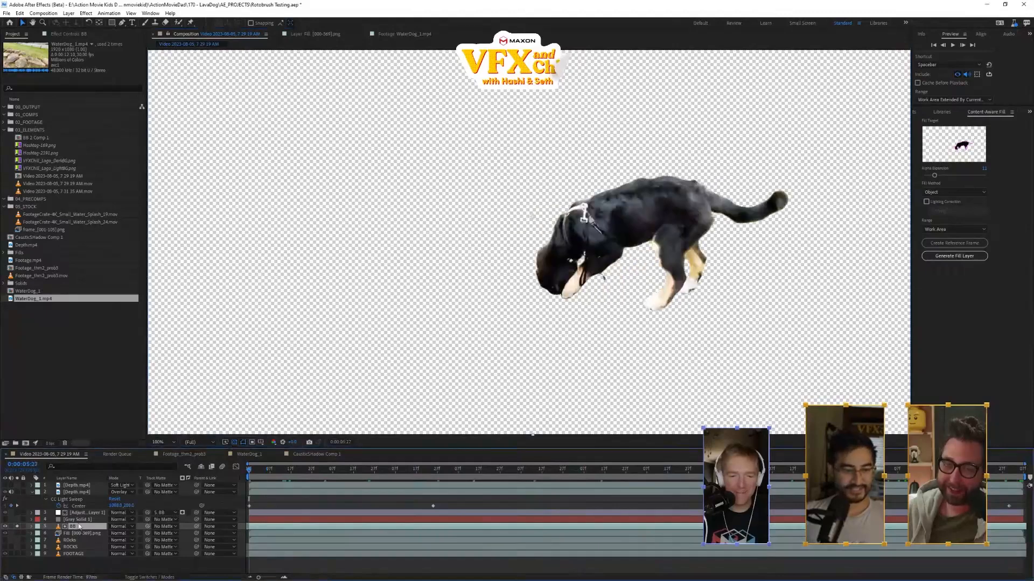
key(e)
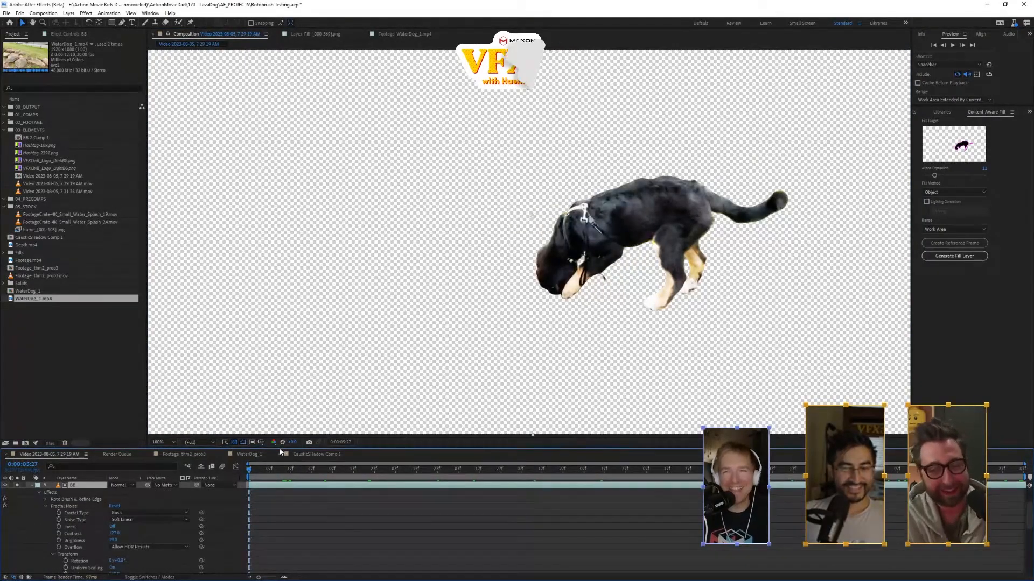
- Expand the BB layer's Roto Brush & Refine Edge effect to its Strokes list in an enlarged timeline and examine the strokes
mouse_move(280, 449)
mouse_down()
mouse_move(307, 264)
mouse_move(307, 294)
mouse_up()
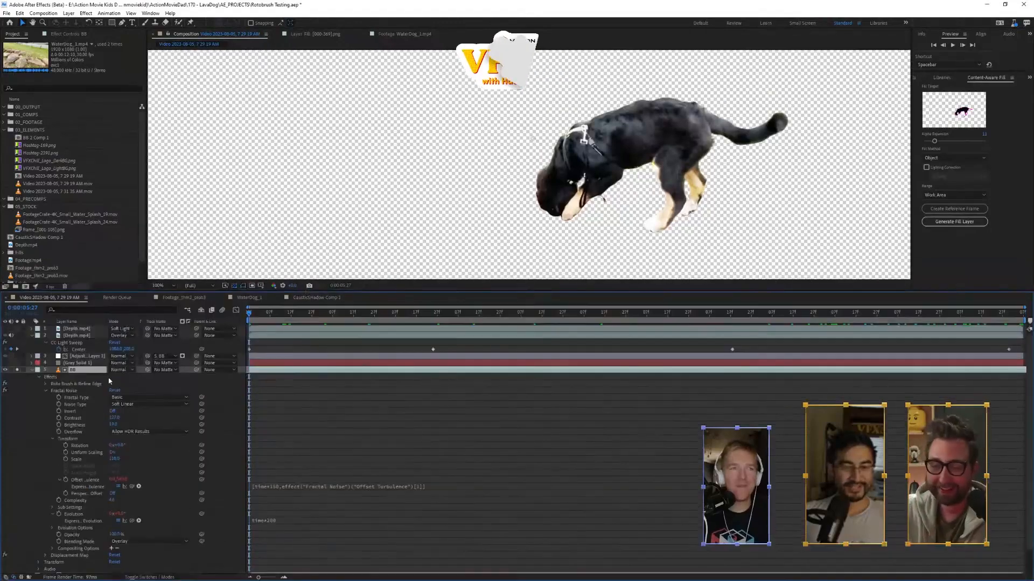
click(46, 383)
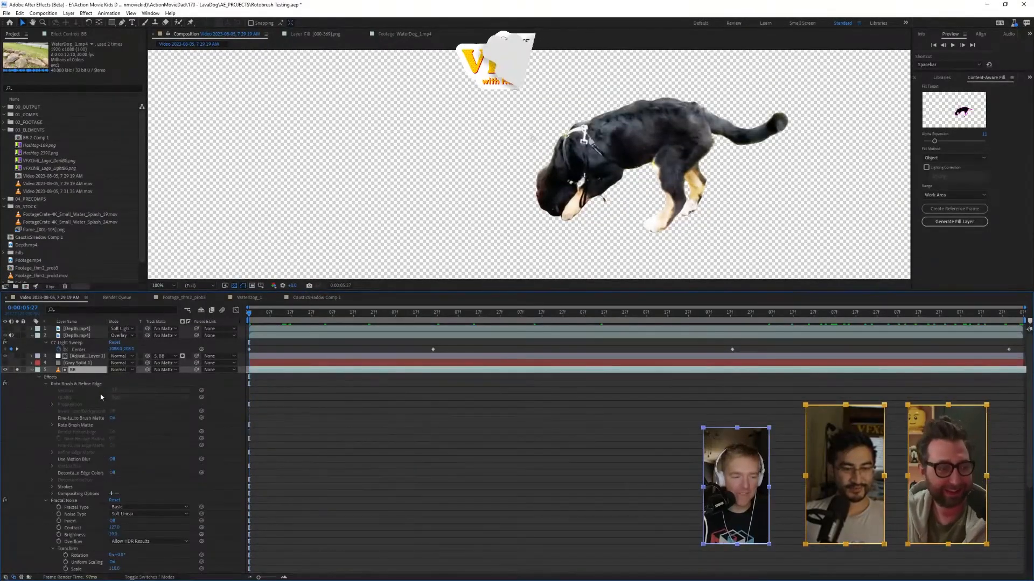
click(86, 386)
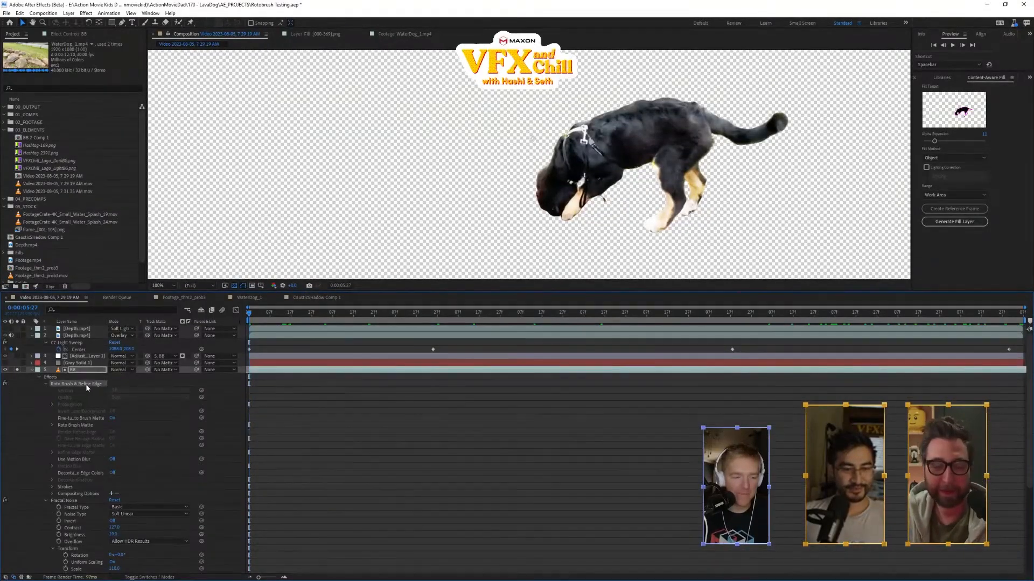
click(52, 487)
scroll(453, 363, down, 2)
drag(291, 311, 208, 382)
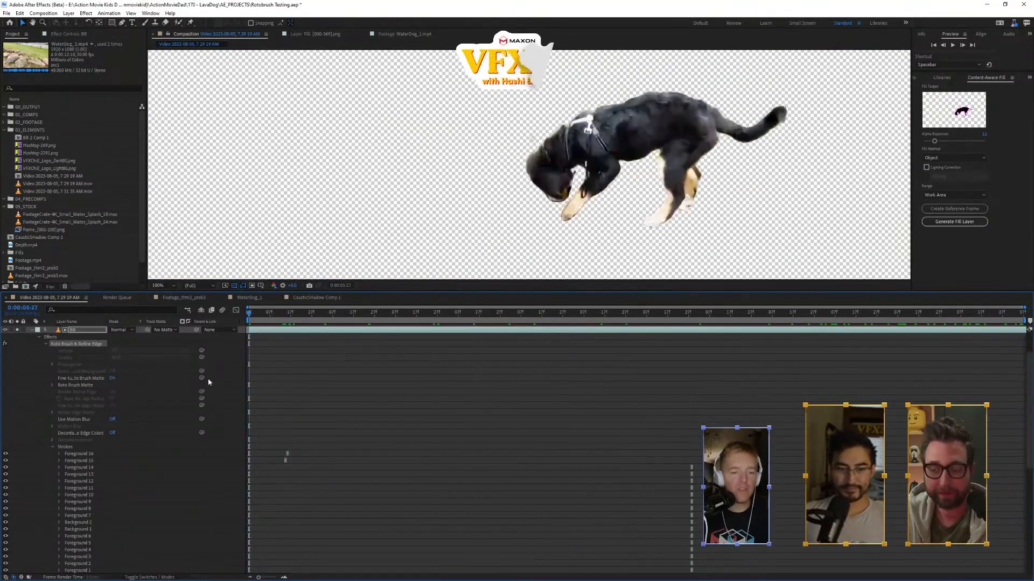
- Enlarge the viewer again, collapse the BB layer's properties, and unsolo and hide BB to bring back the background
drag(323, 292, 318, 414)
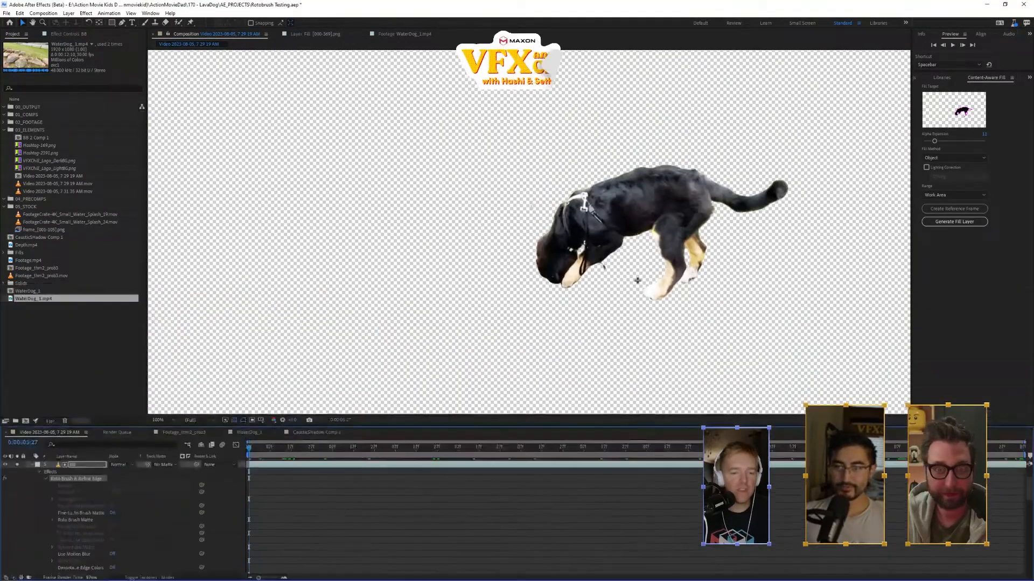
click(31, 465)
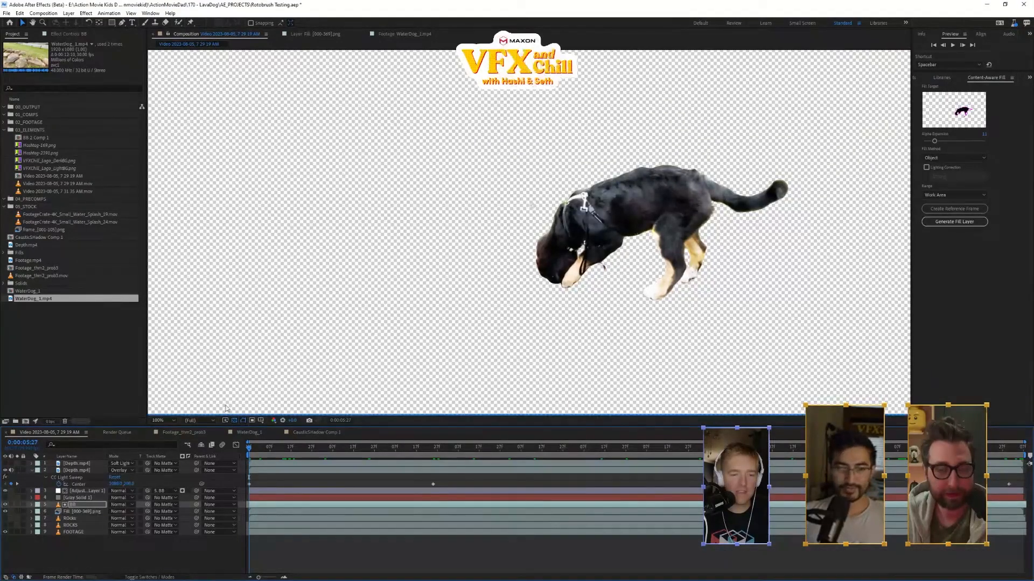
click(19, 507)
click(5, 505)
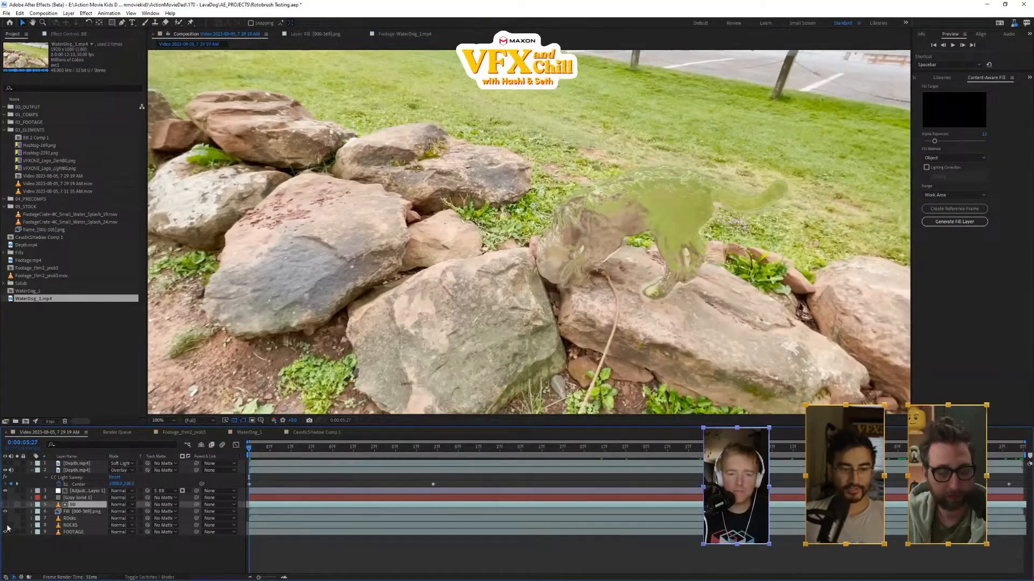
- Hide Adjustment Layer 1 and preview the dog-free clean plate at 50% magnification
key(comma)
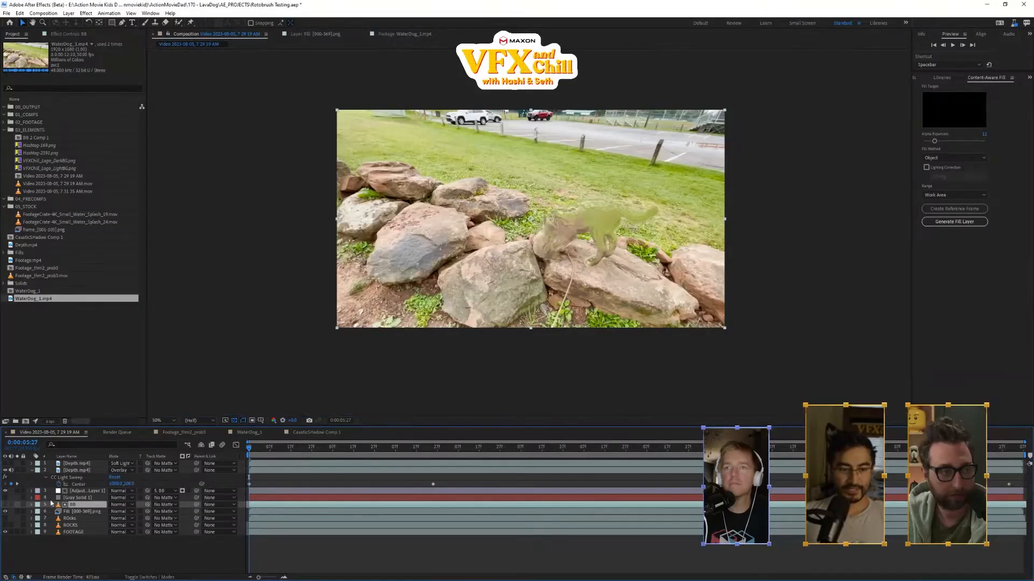
click(5, 491)
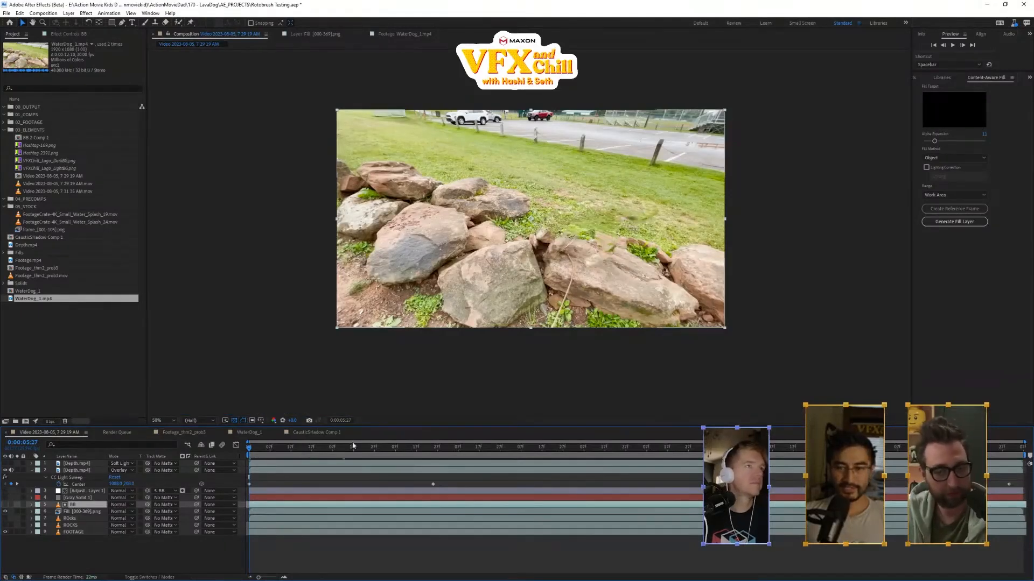
key(space)
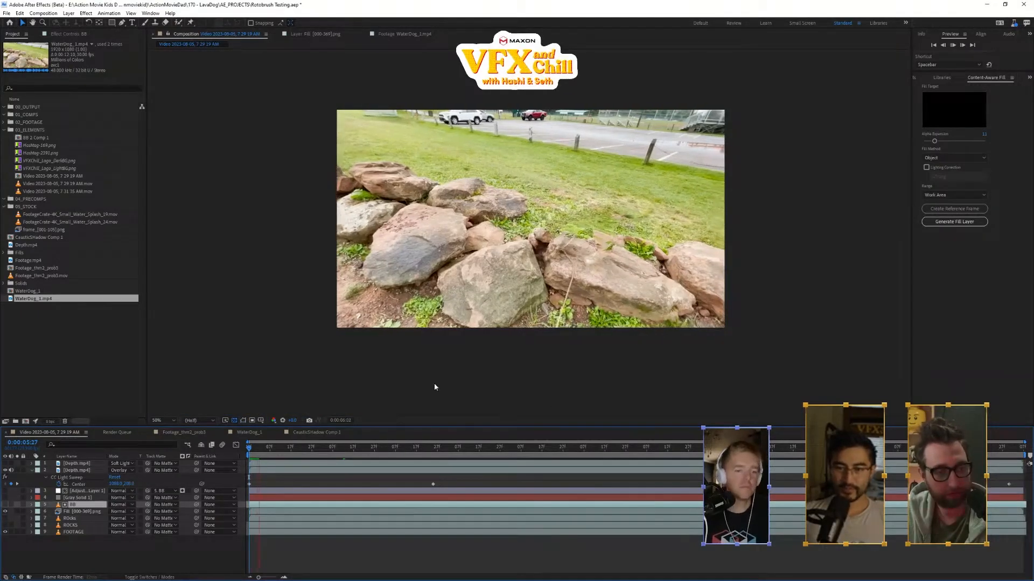
- Hide the lower Depth.mp4 layer and inspect the clean plate at 100% magnification at 0:00:10:27 and 0:00:07:03
click(6, 471)
drag(322, 449, 563, 503)
scroll(648, 353, up, 2)
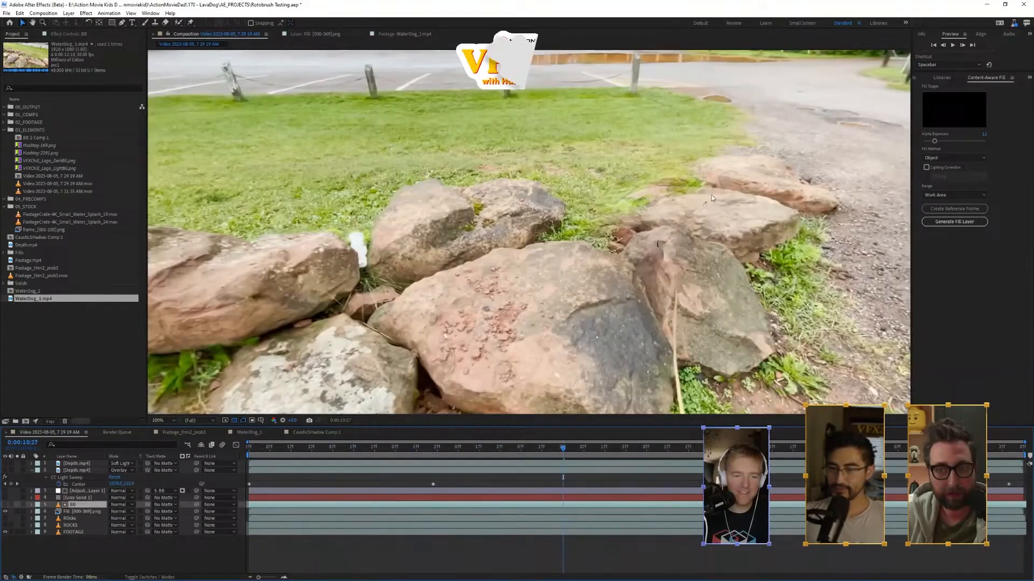
drag(581, 453, 324, 501)
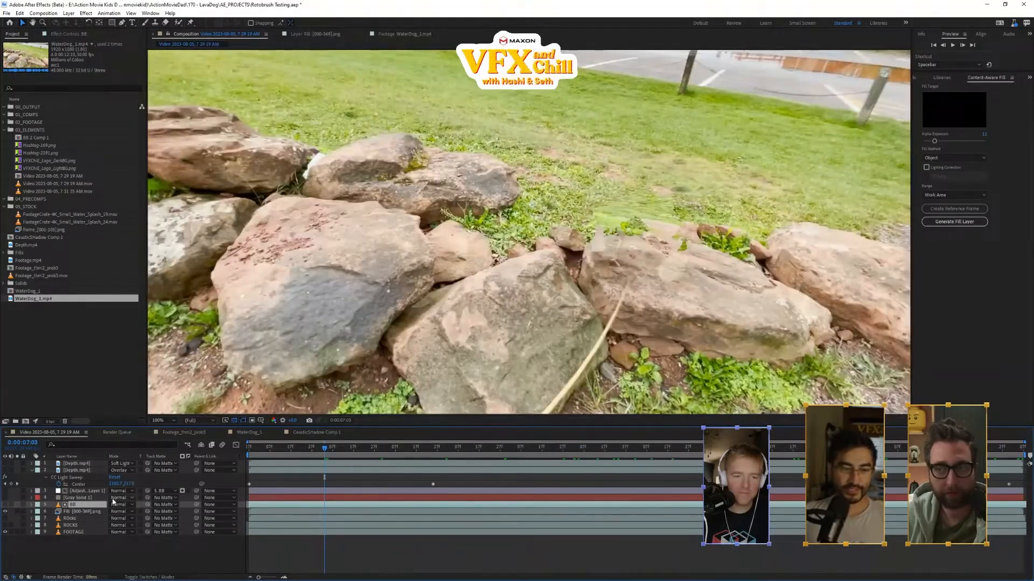
- Show Adjustment Layer 1 again and adjust the displacement settings of its first VFX Chromatic Displacement effect to alter the dog-shaped distortion
click(5, 491)
click(79, 491)
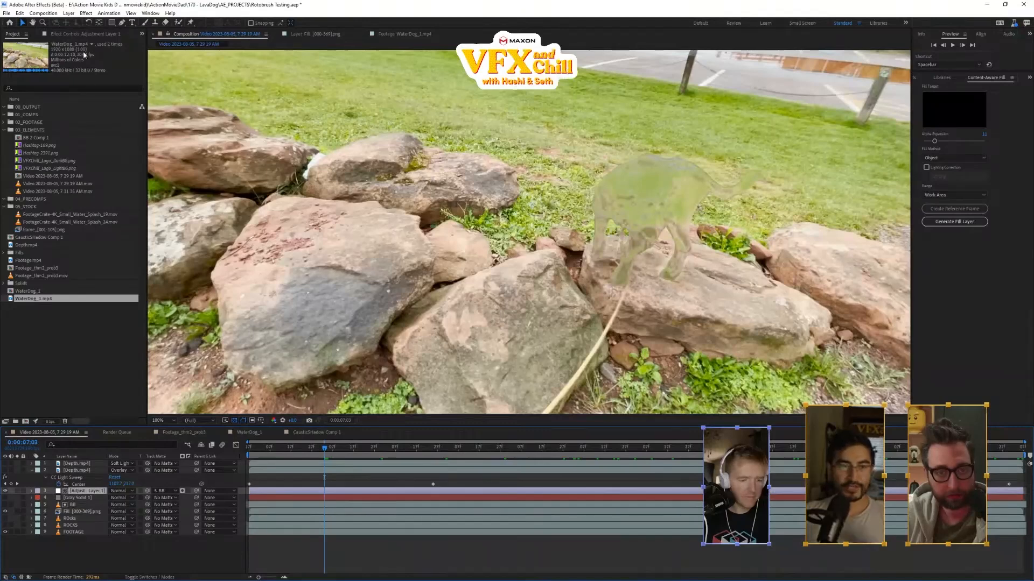
click(87, 34)
click(39, 51)
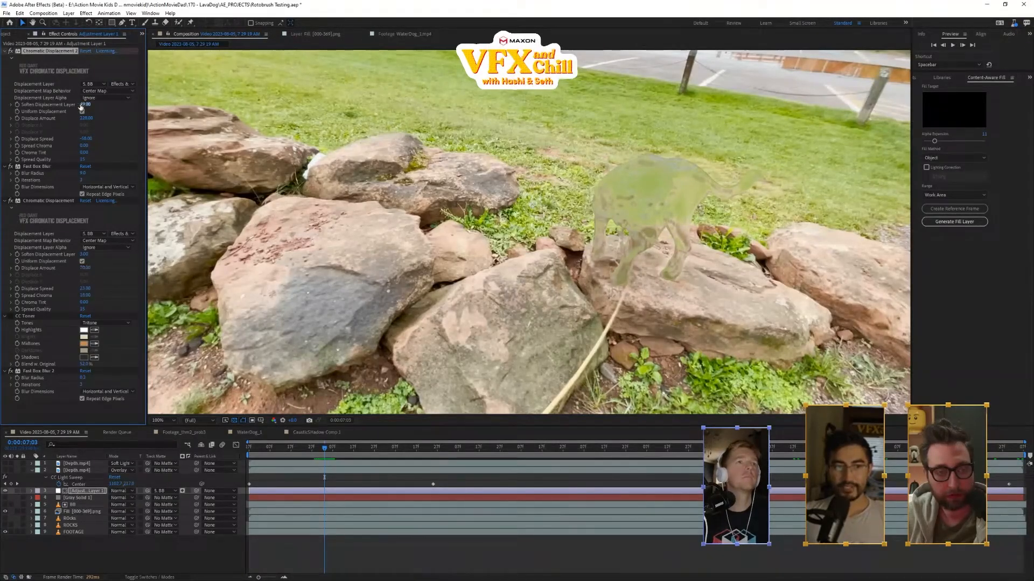
drag(86, 105, 2, 127)
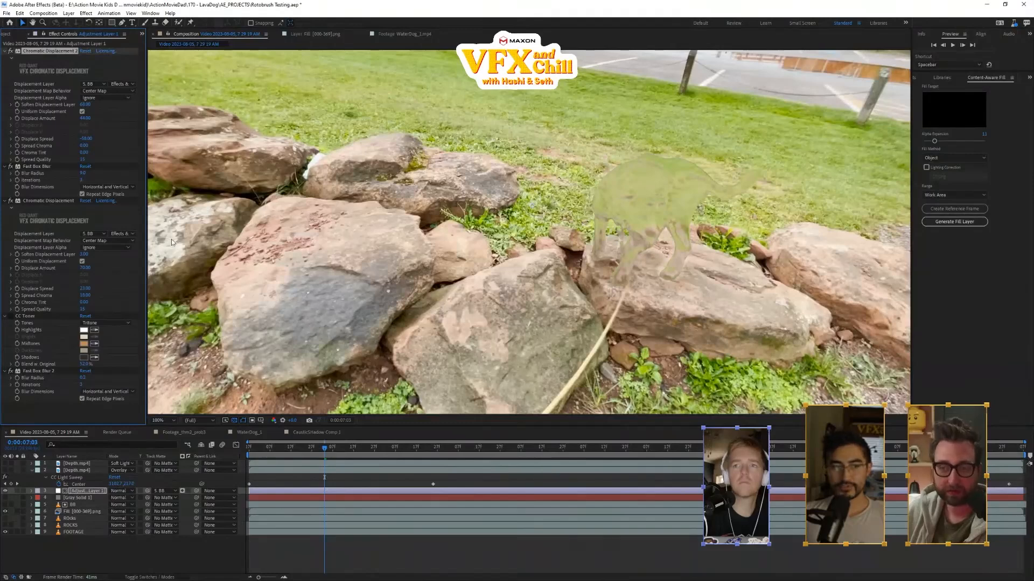
- Increase the Displace Amount of the first Chromatic Displacement effect on the adjustment layer and check the dog up close
click(50, 201)
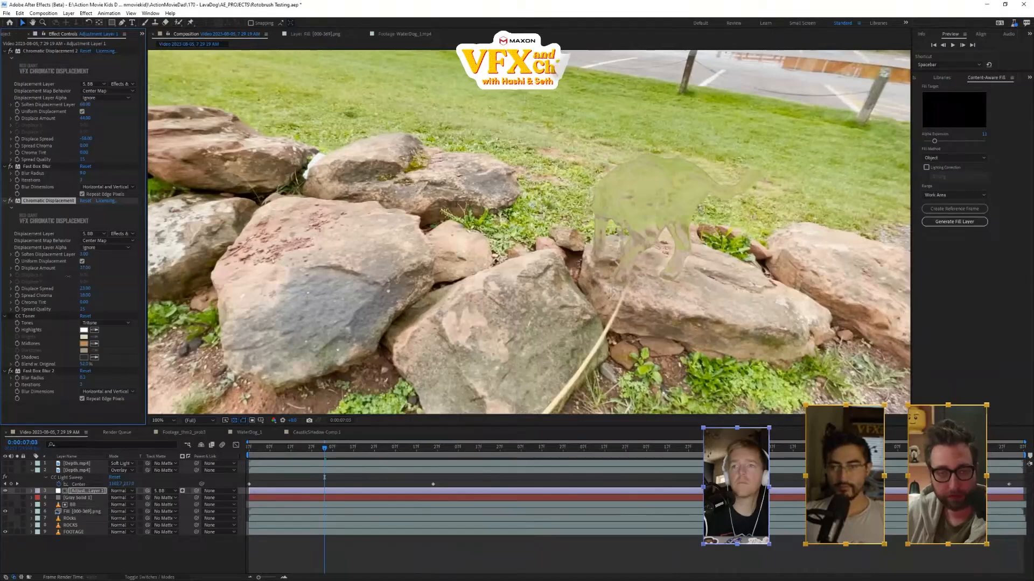
drag(68, 277, 170, 270)
scroll(691, 169, up, 2)
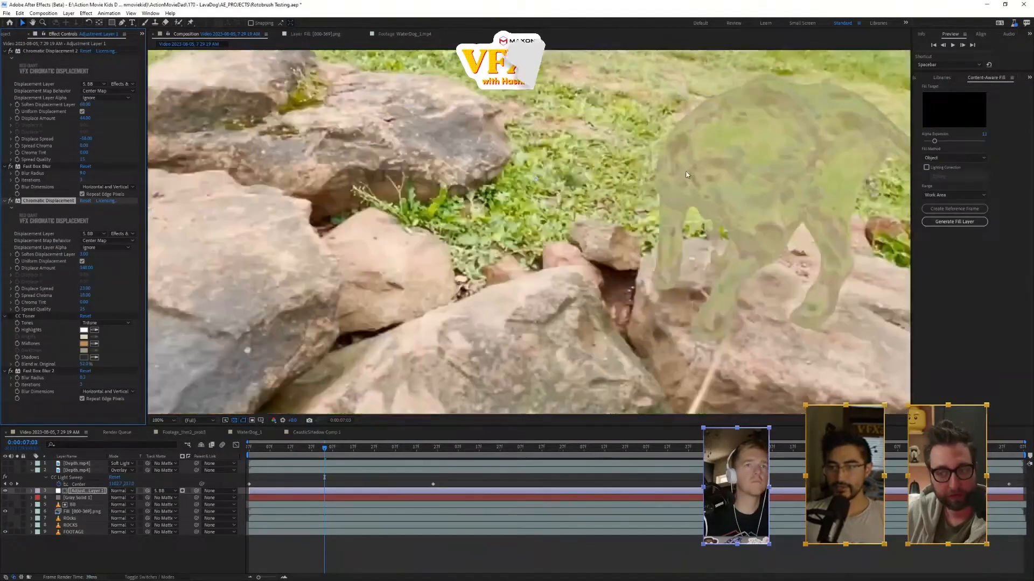
scroll(789, 204, down, 1)
middle_drag(790, 204, 586, 245)
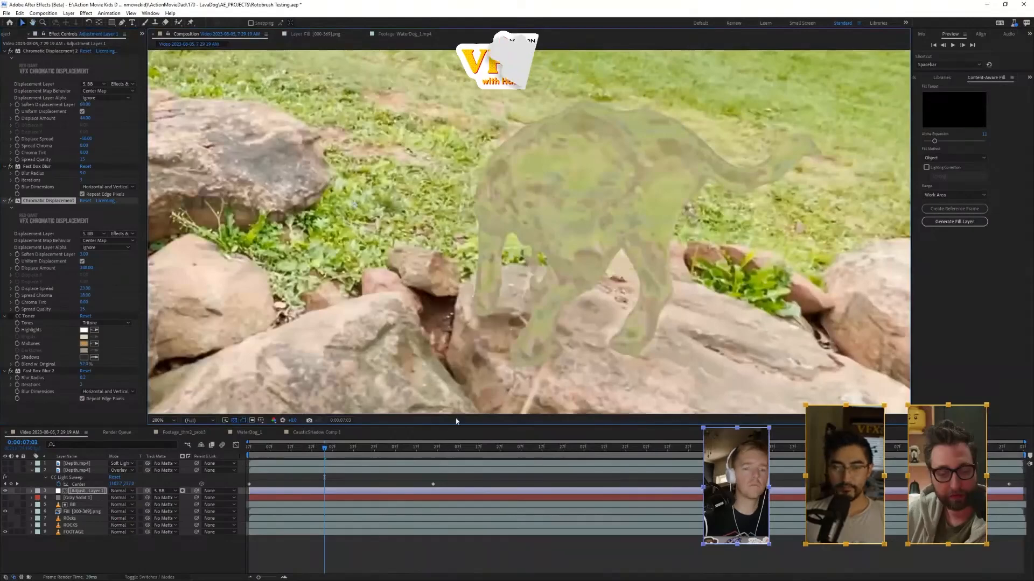
- At 0:00:11:10, lower Chromatic Displacement 2's Soften Displacement Layer value and make its Displace Amount strongly negative
click(465, 447)
scroll(550, 335, down, 4)
scroll(533, 277, up, 6)
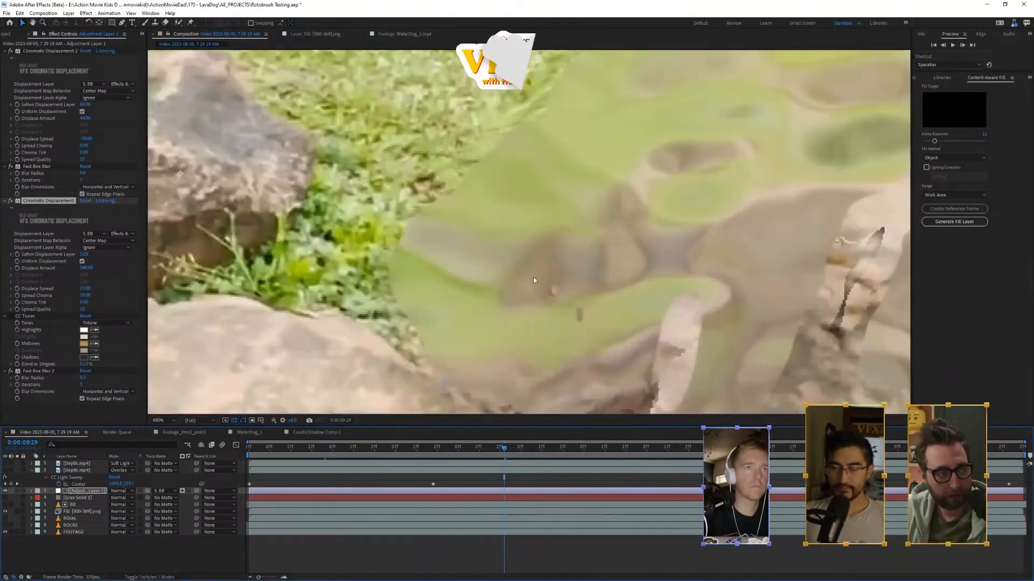
click(591, 448)
scroll(596, 297, down, 4)
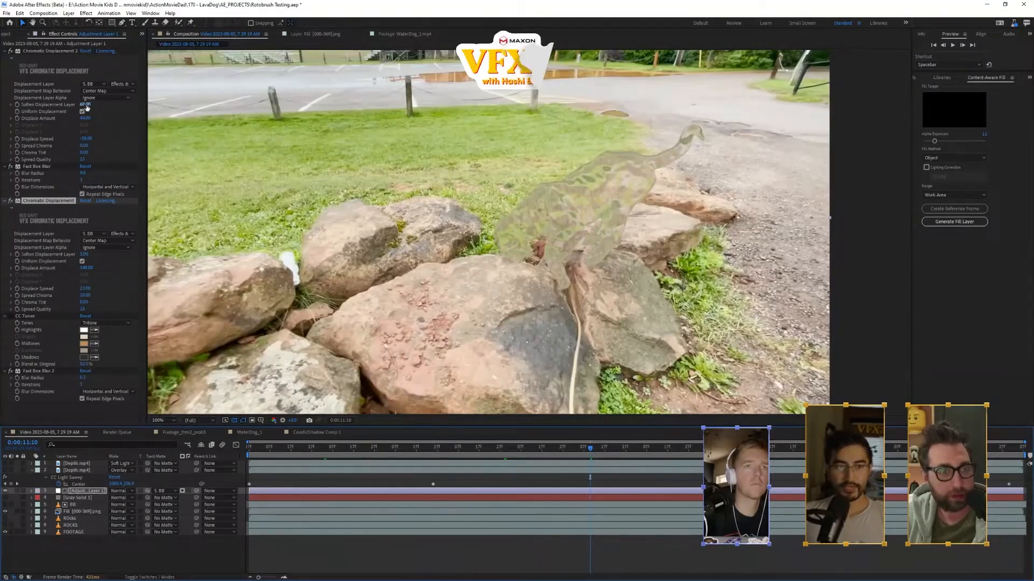
drag(87, 104, 69, 156)
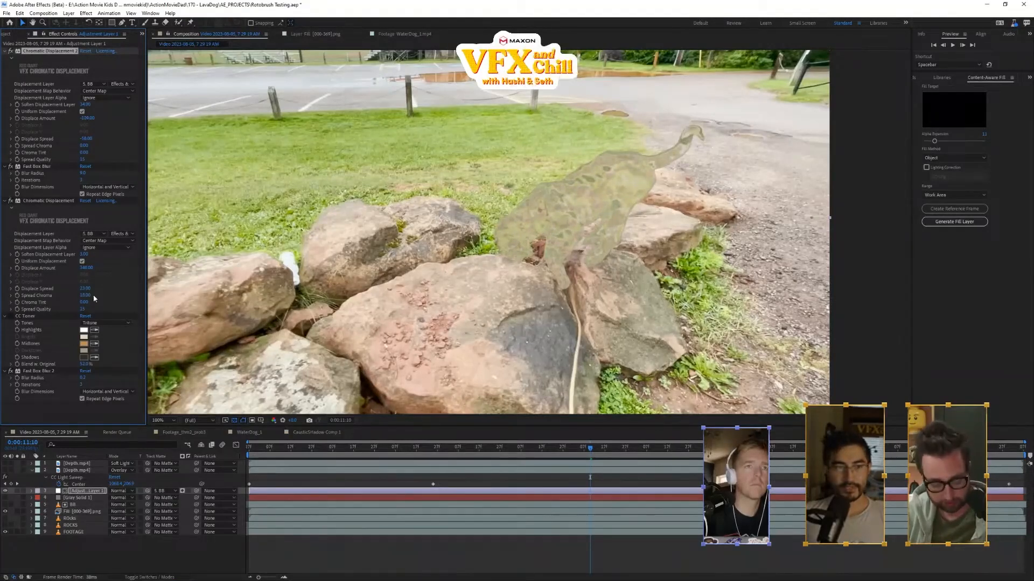
- Reduce the Displace Spread of the first Chromatic Displacement effect to slightly below zero and raise its Soften Displacement Layer value
drag(87, 289, 85, 295)
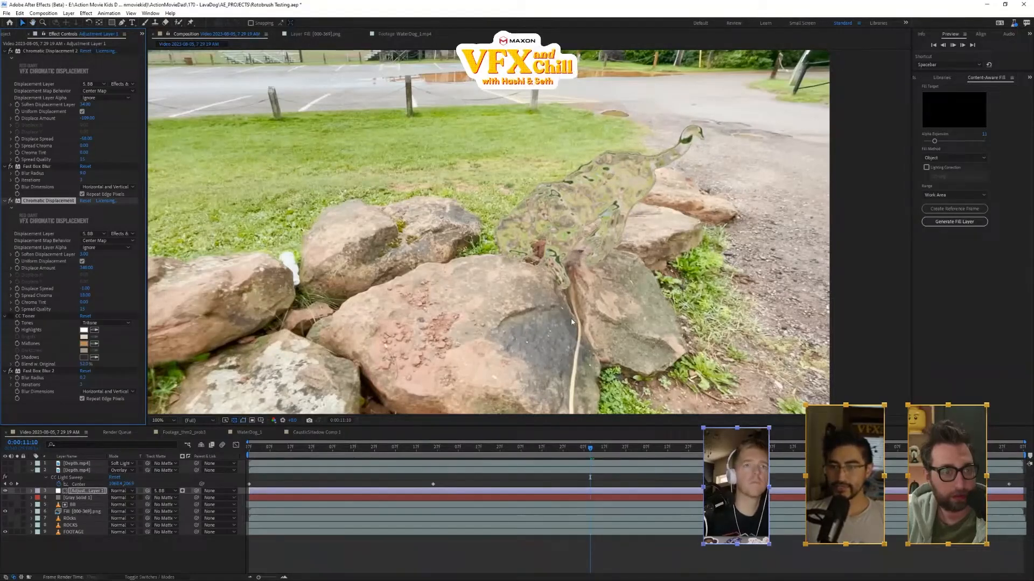
key(space)
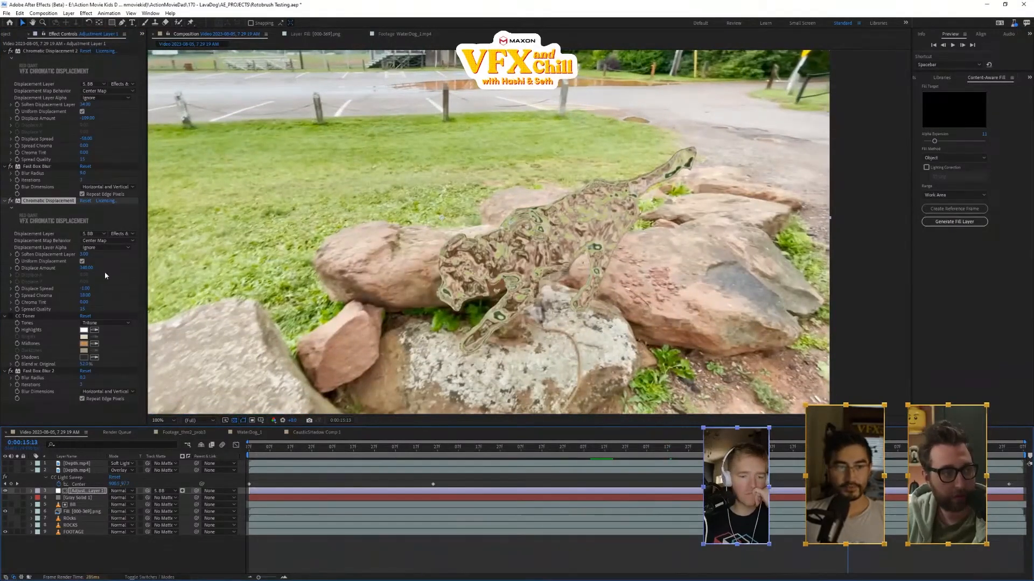
drag(86, 254, 138, 256)
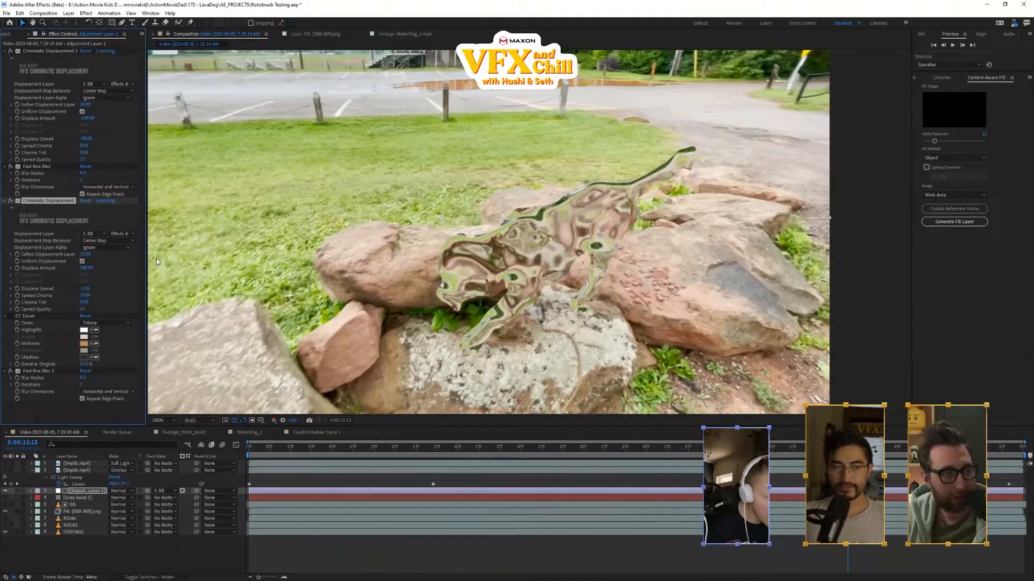
- Make Chromatic Displacement 2's Displace Amount less negative and preview the dog from 0:00:11:21
drag(90, 121, 53, 146)
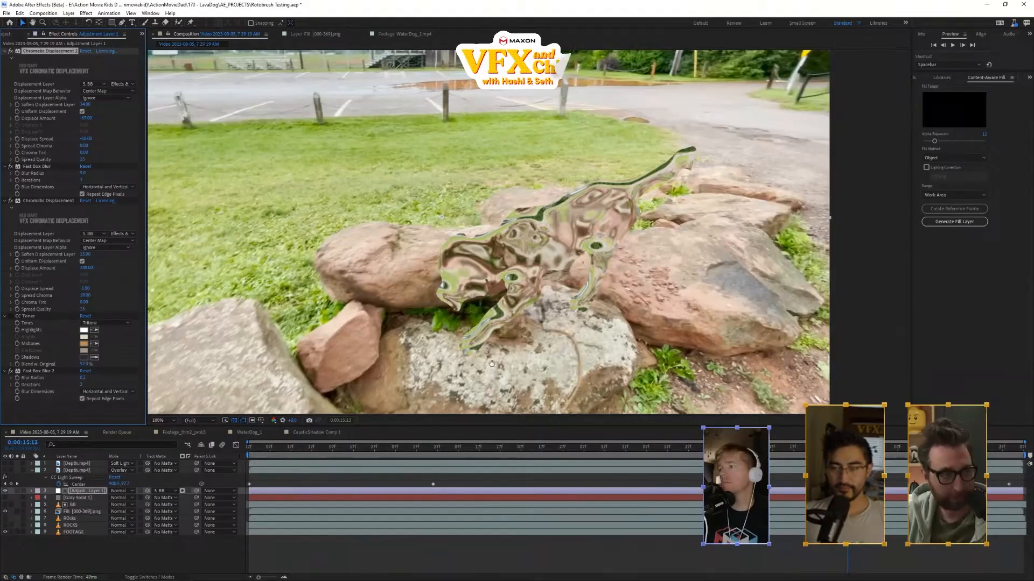
click(613, 452)
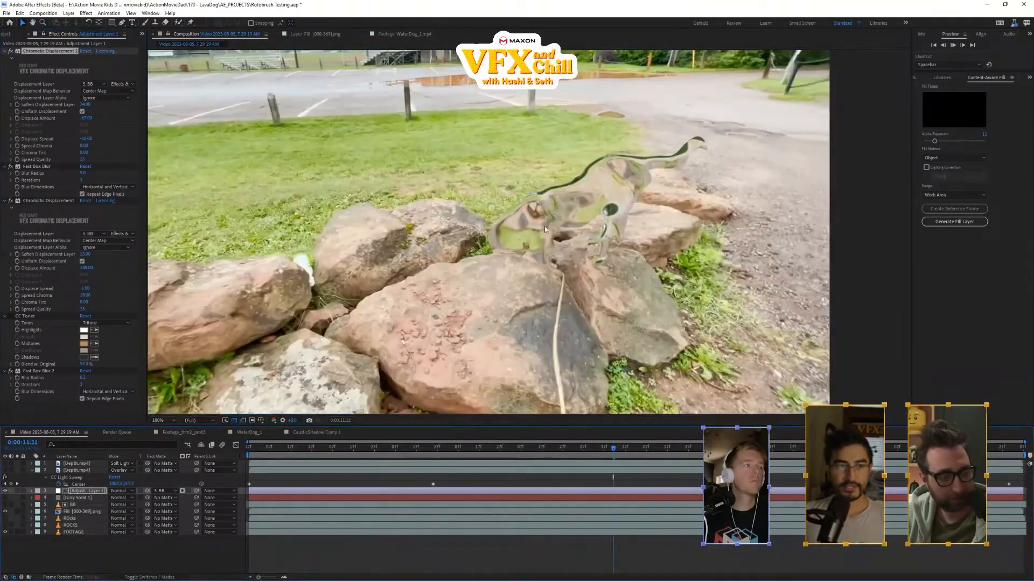
key(space)
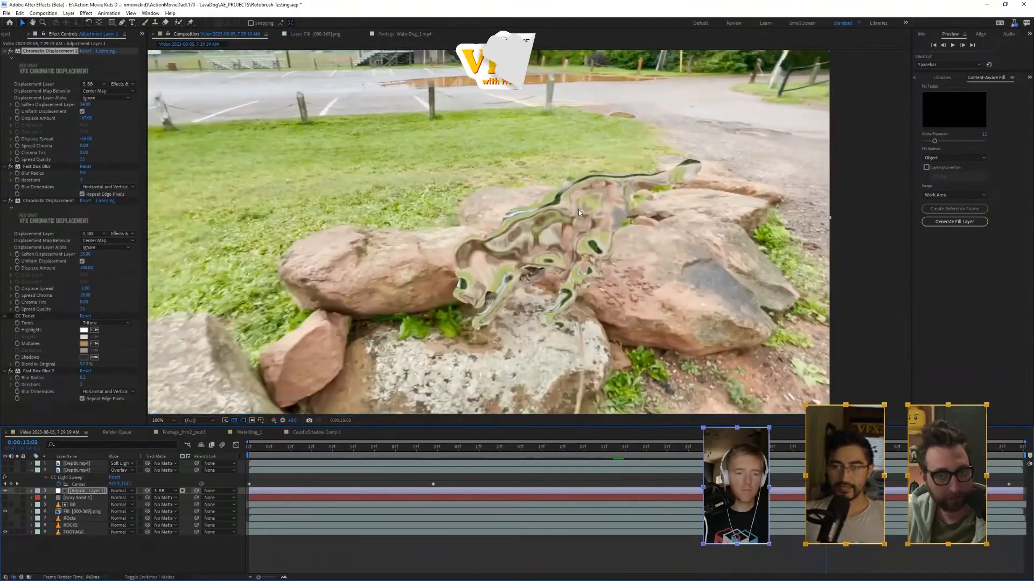
- Collapse the Chromatic Displacement 2 settings, select the other Chromatic Displacement effect and check the frame at 0:00:16:17
click(6, 51)
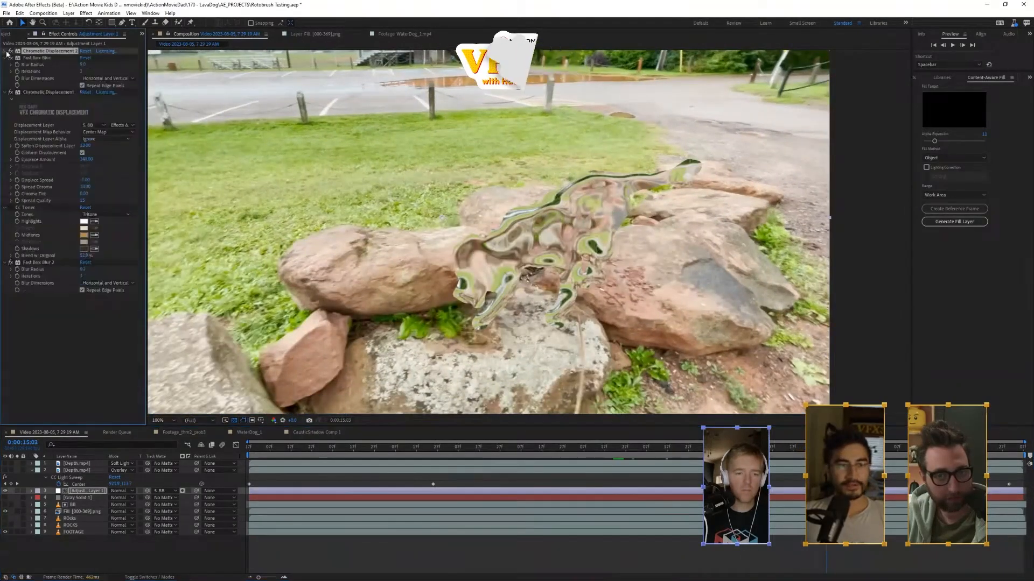
click(60, 92)
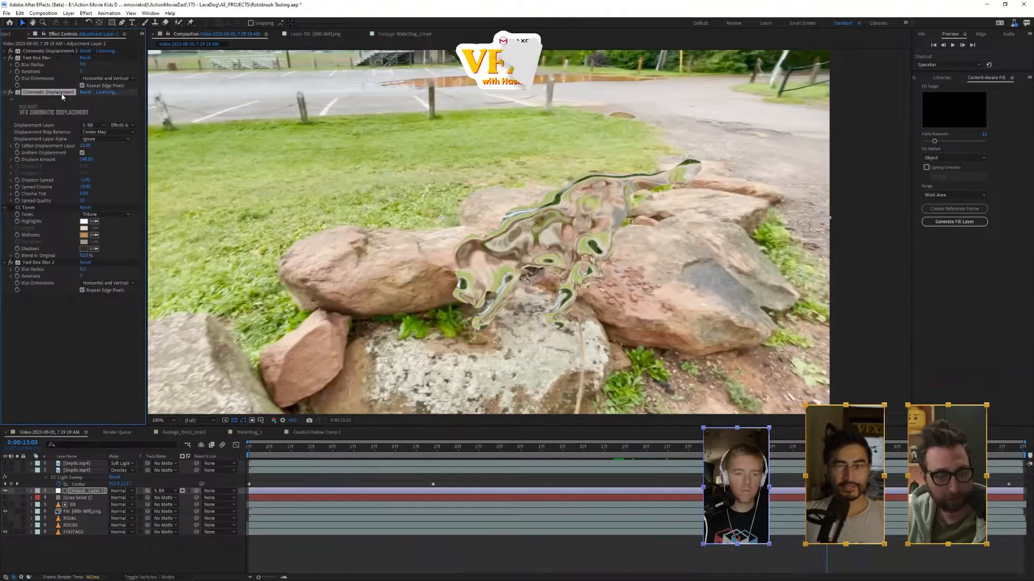
click(918, 447)
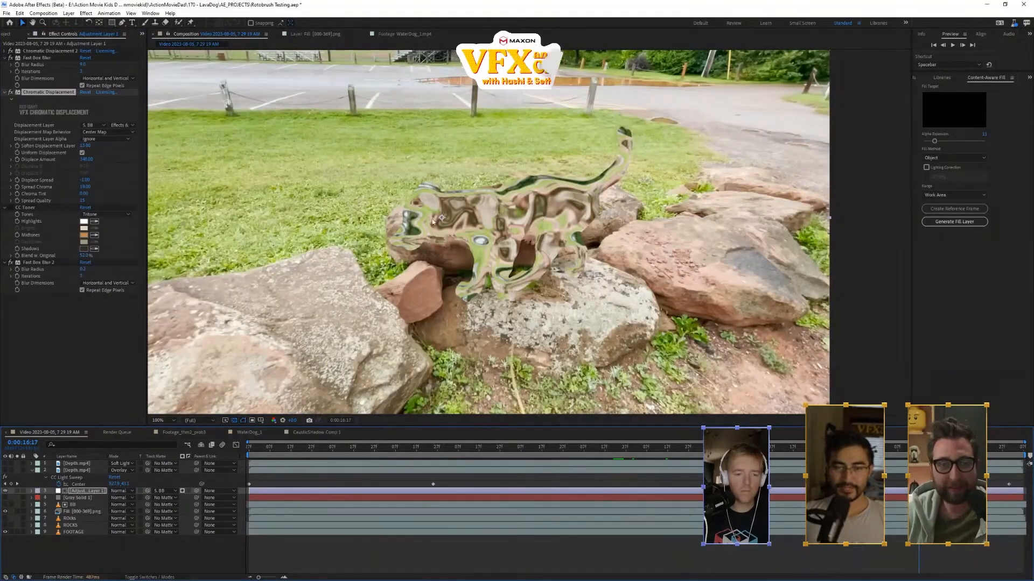
- Open the WaterDog_1 composition and play it from around 0:00:07:18 to examine the water dog effect
click(250, 433)
scroll(524, 319, up, 3)
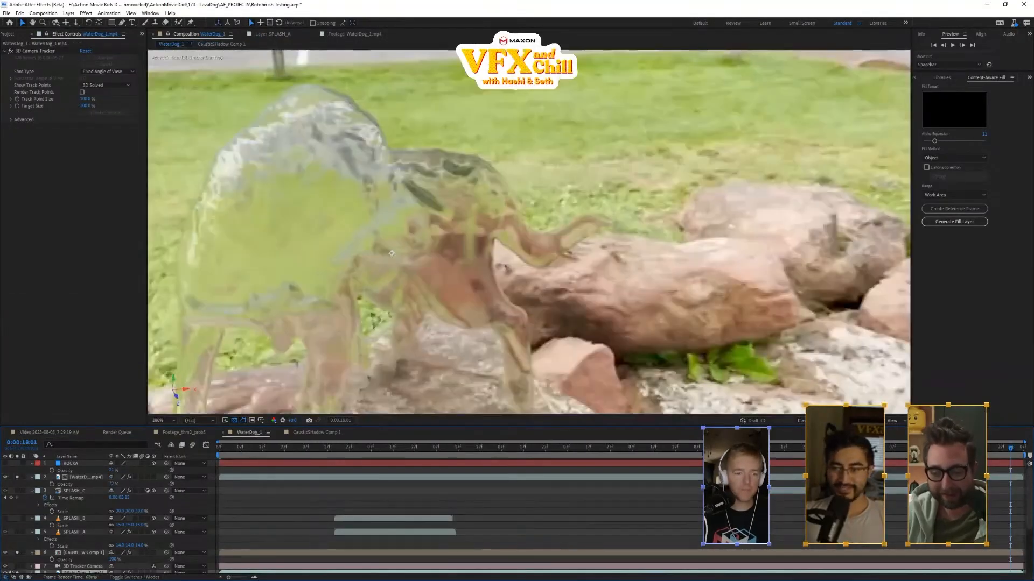
drag(692, 450, 329, 490)
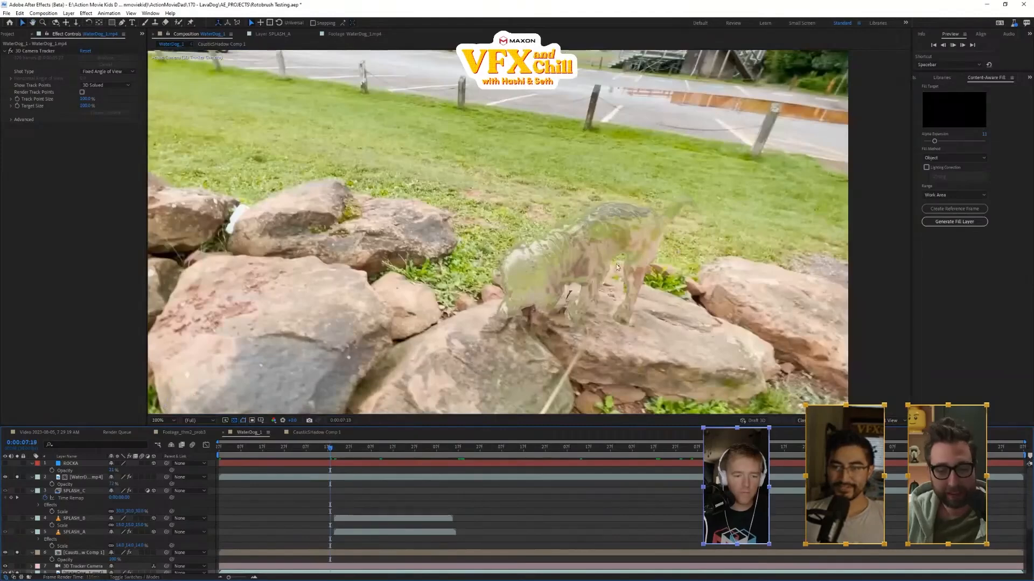
key(space)
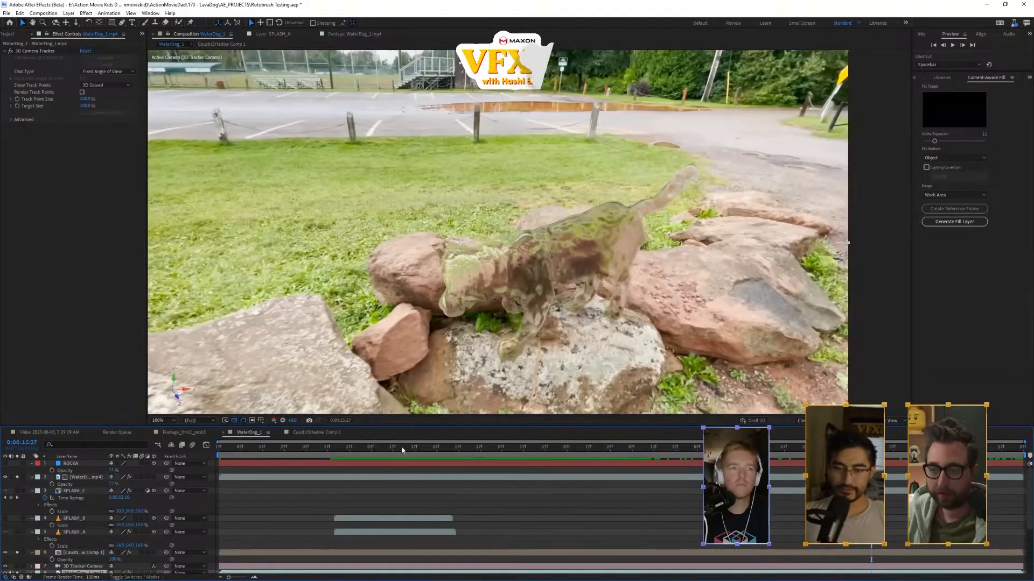
click(318, 451)
key(space)
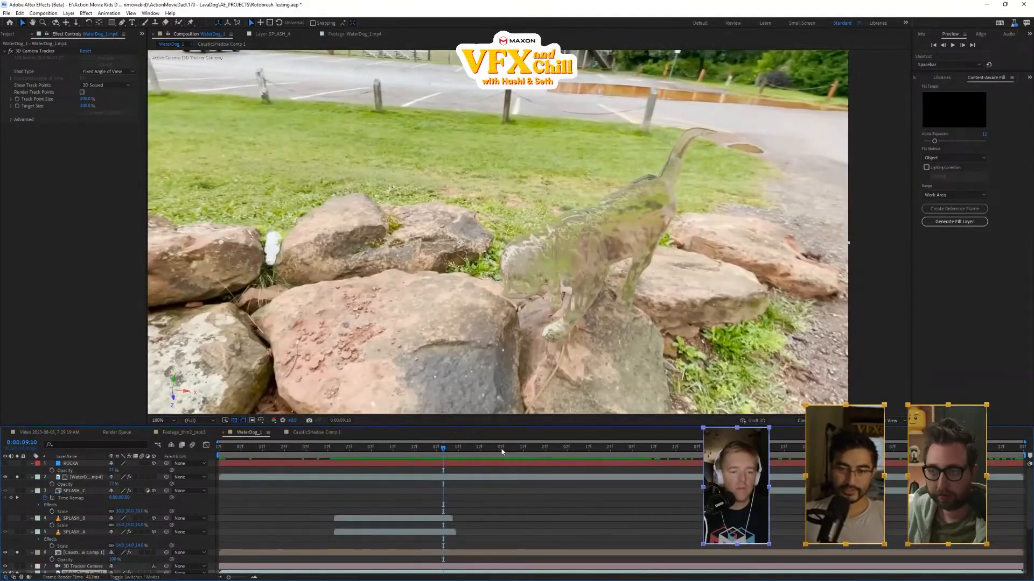
- Replay WaterDog_1 and scrub to 0:00:15:11 to examine the refraction of the grass and rocks in the dog
drag(502, 450, 1022, 450)
key(space)
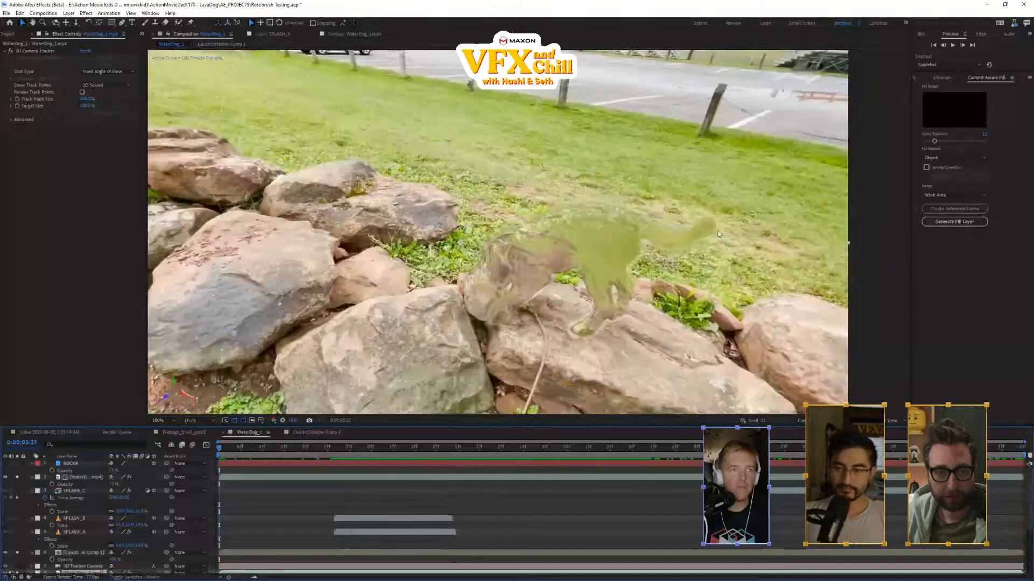
key(comma)
click(515, 448)
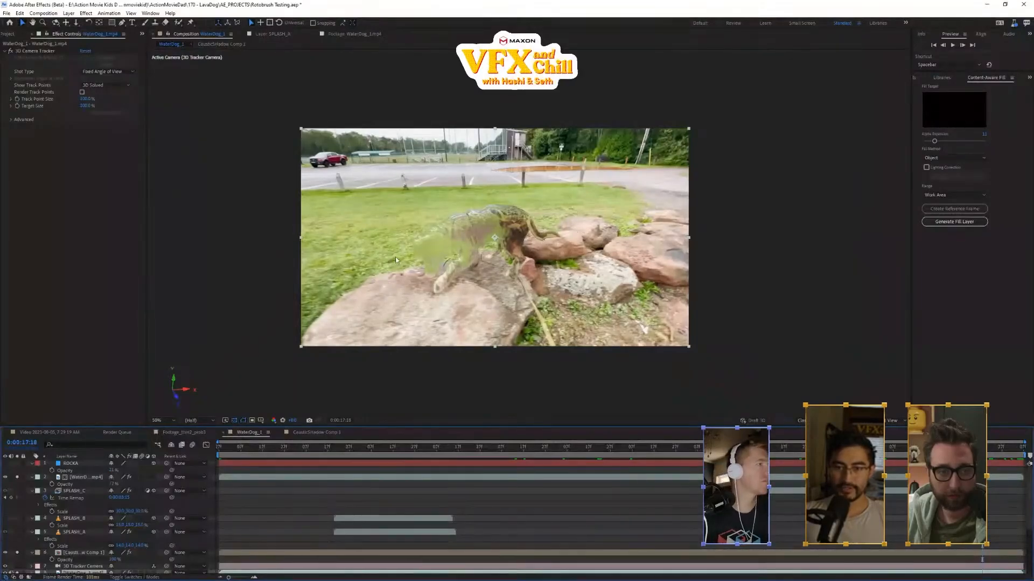
scroll(533, 231, up, 2)
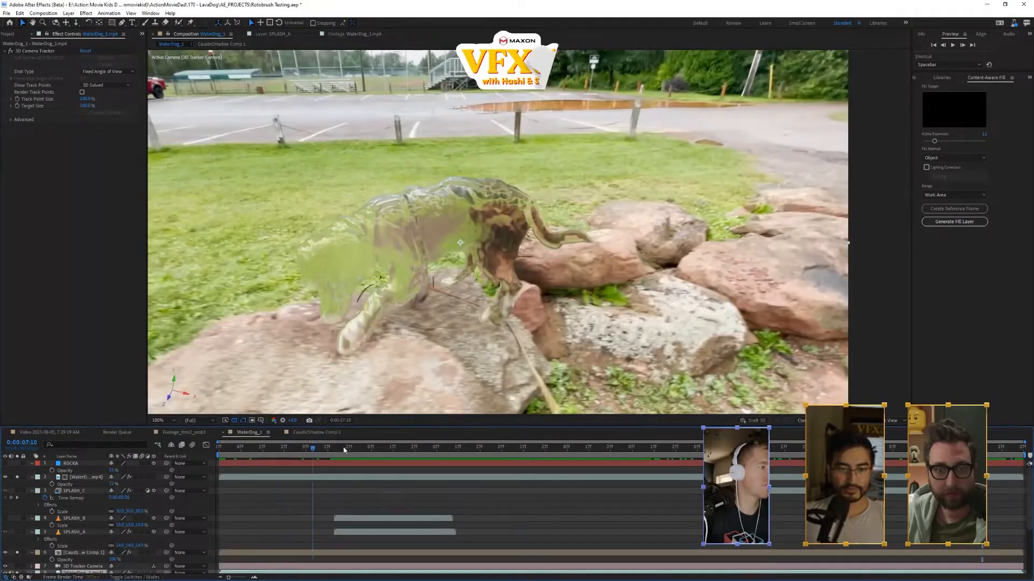
drag(345, 450, 545, 447)
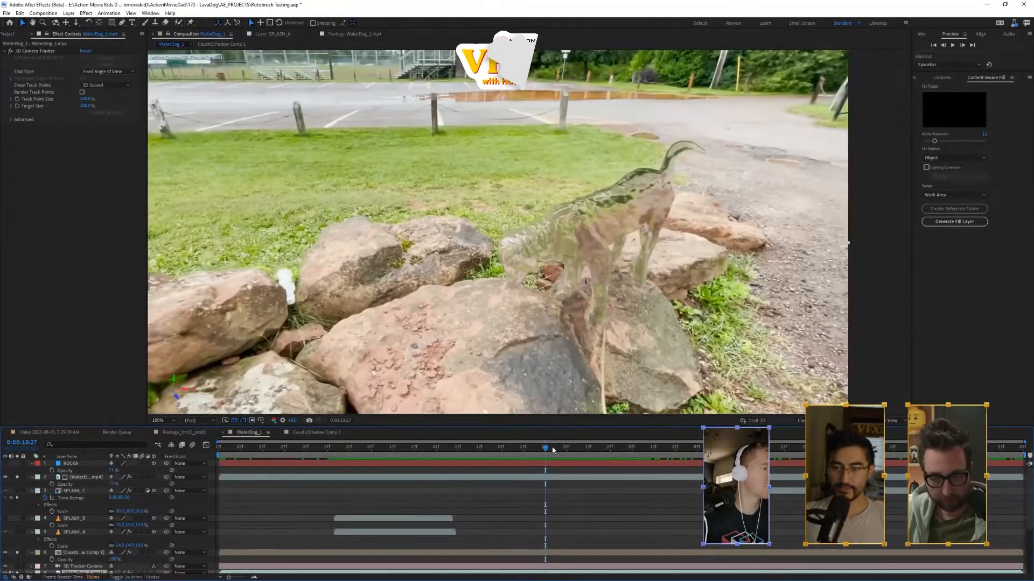
drag(555, 442, 836, 447)
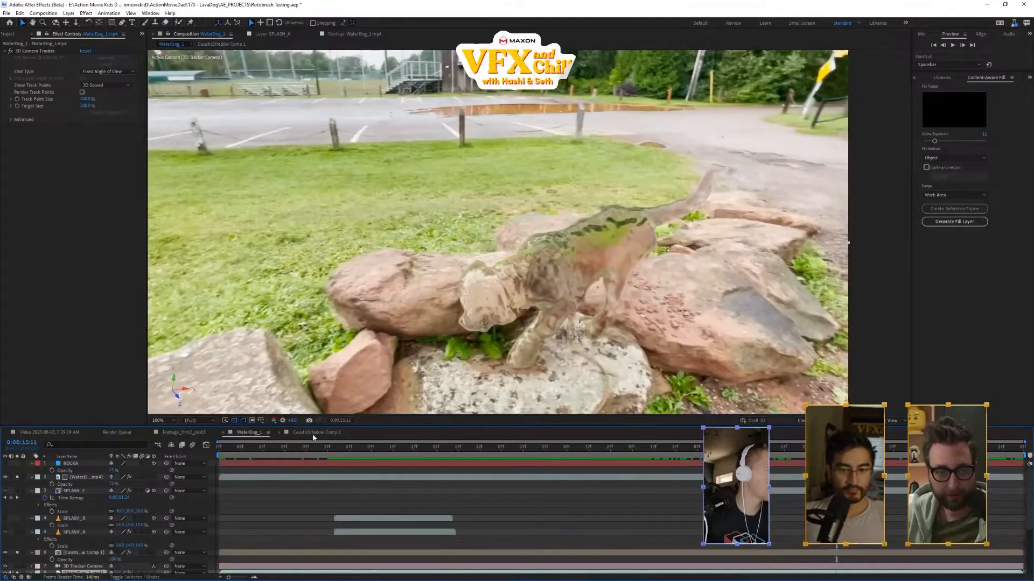
- Open CausticShadow Comp 1, select the CausticShadow layer and scrub through time to examine its animated cell pattern
click(315, 432)
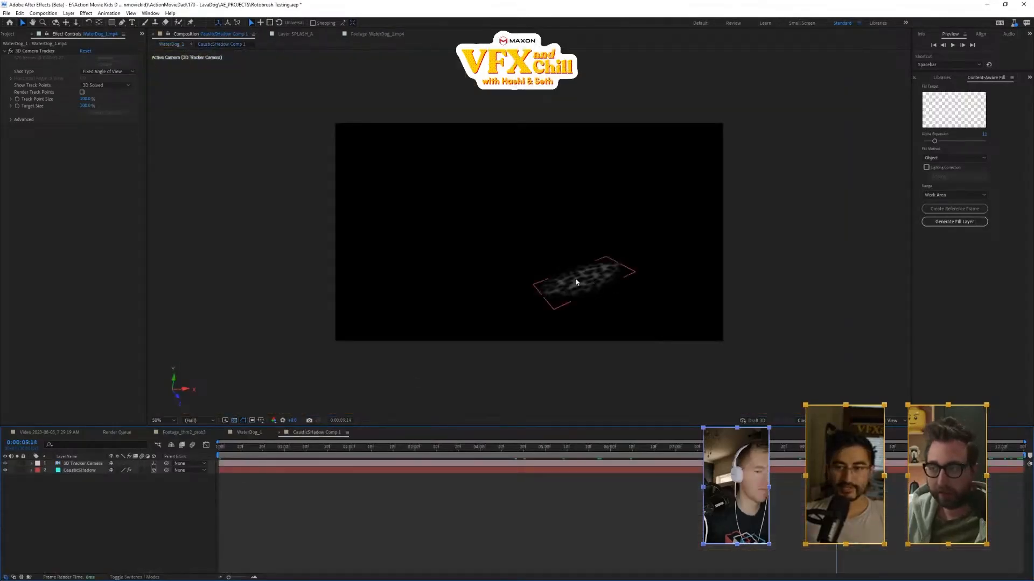
click(607, 291)
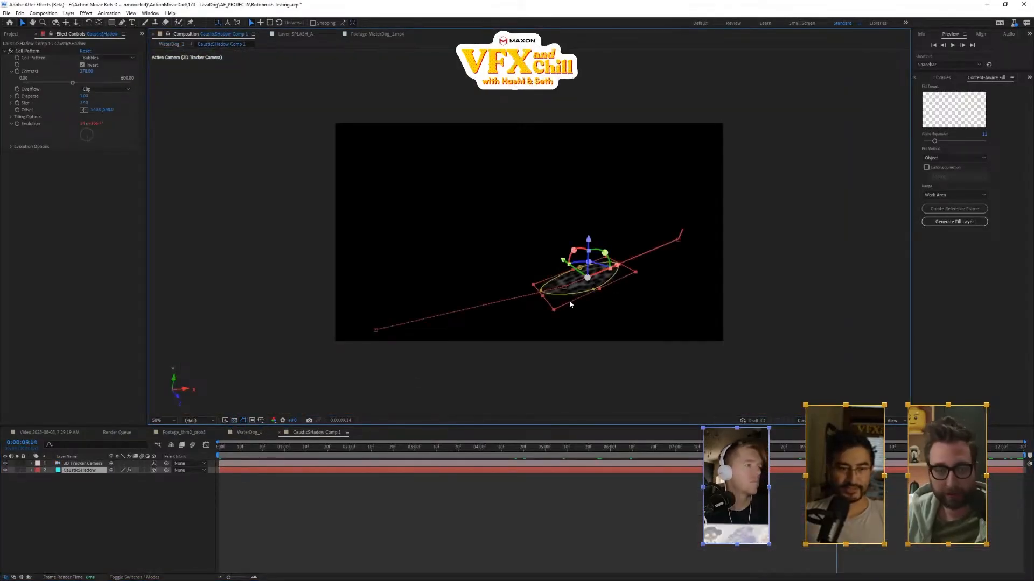
key(slash)
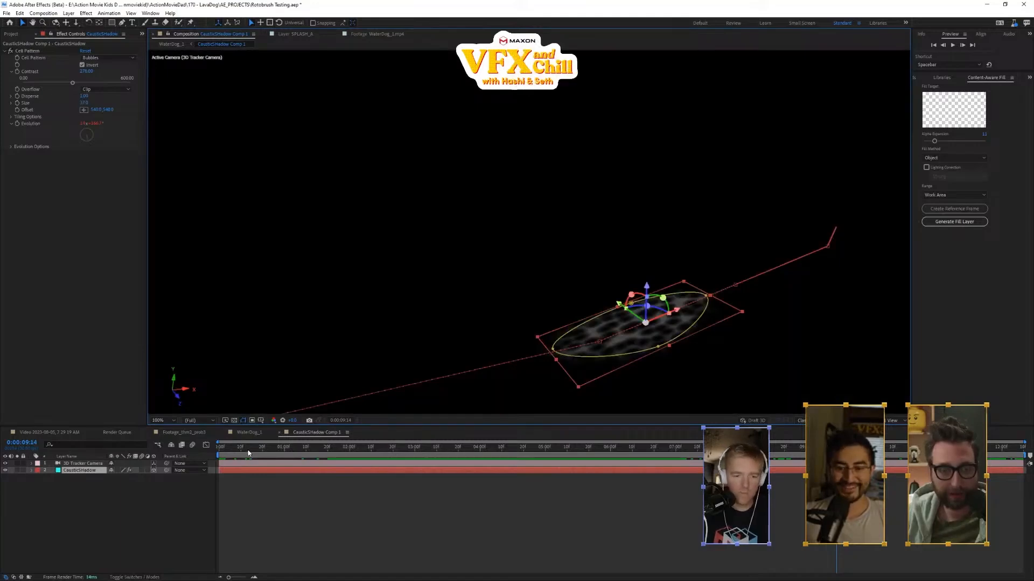
drag(249, 450, 960, 466)
- Return to the WaterDog_1 composition and play it to examine the caustic shadow and water dog together
click(249, 433)
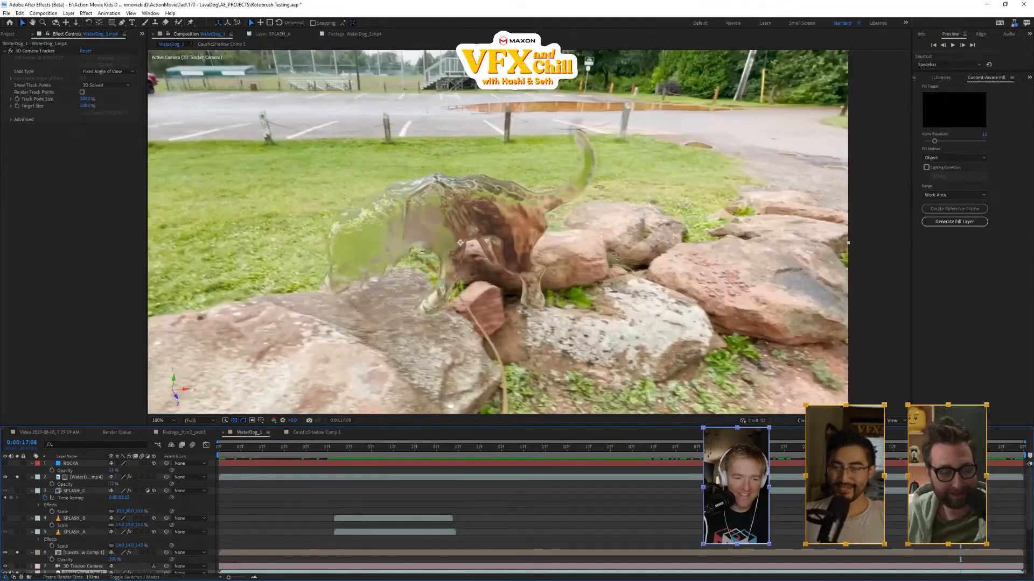
key(space)
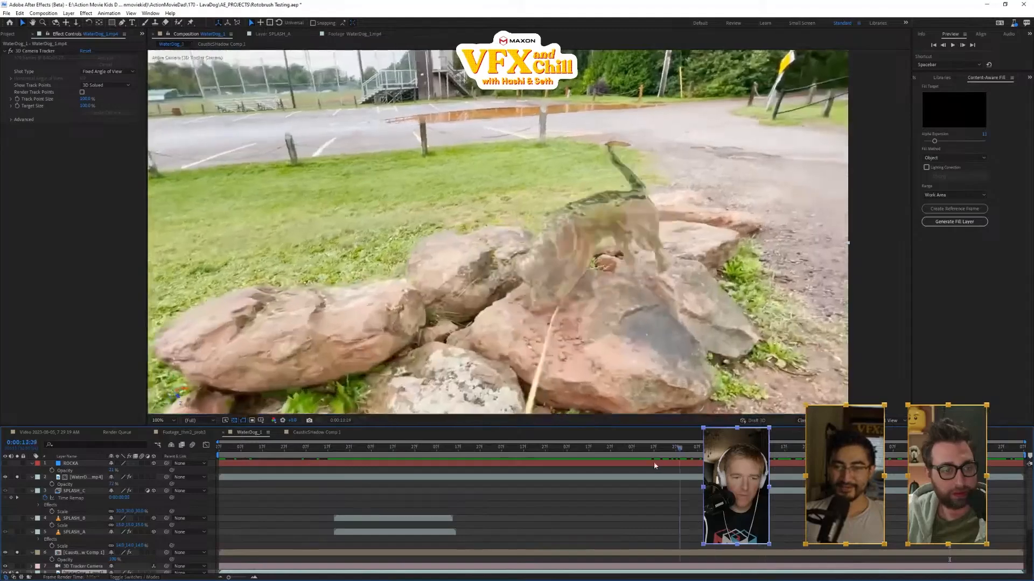
scroll(530, 299, down, 4)
scroll(530, 298, up, 4)
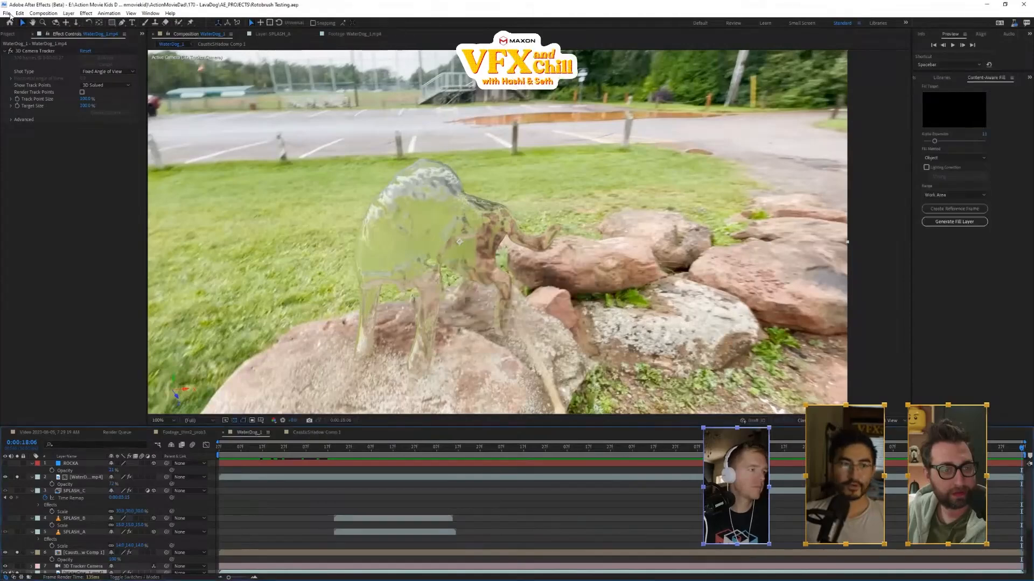
click(7, 13)
mouse_move(32, 49)
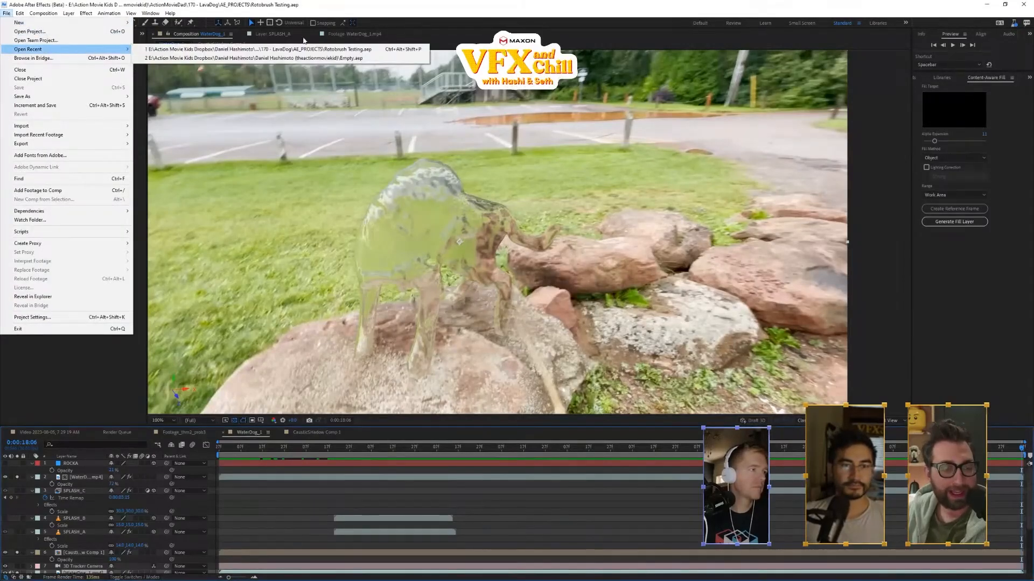
click(487, 8)
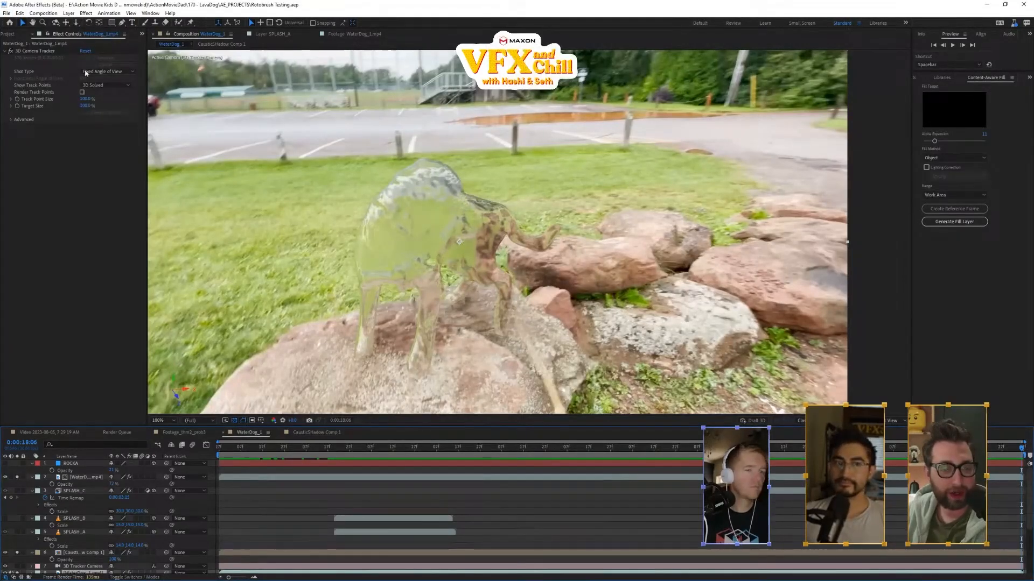
- Show the project's items and look at the Runway folder's clips in the file import dialog without importing anything
click(18, 178)
key(ctrl+0)
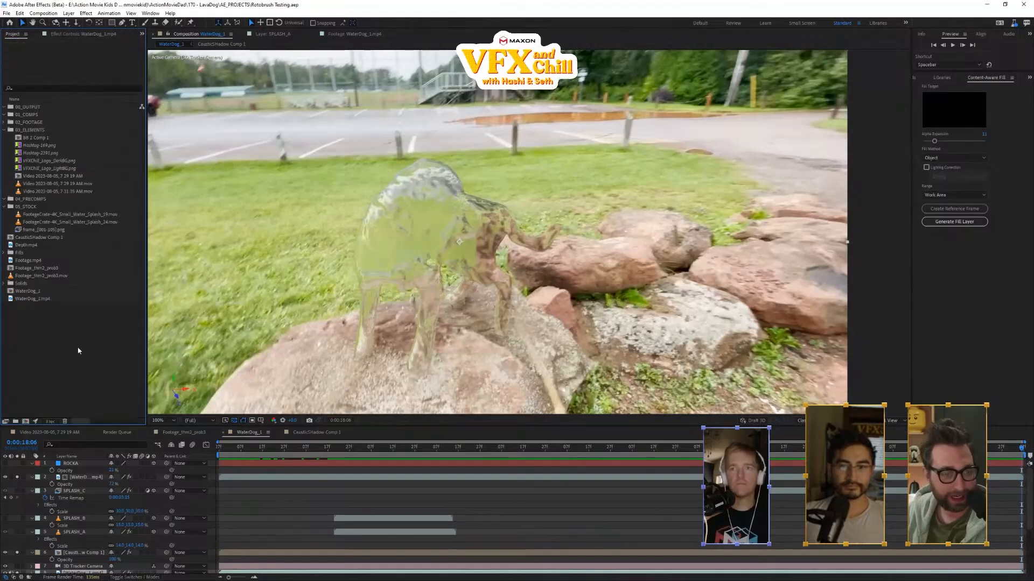
double_click(78, 350)
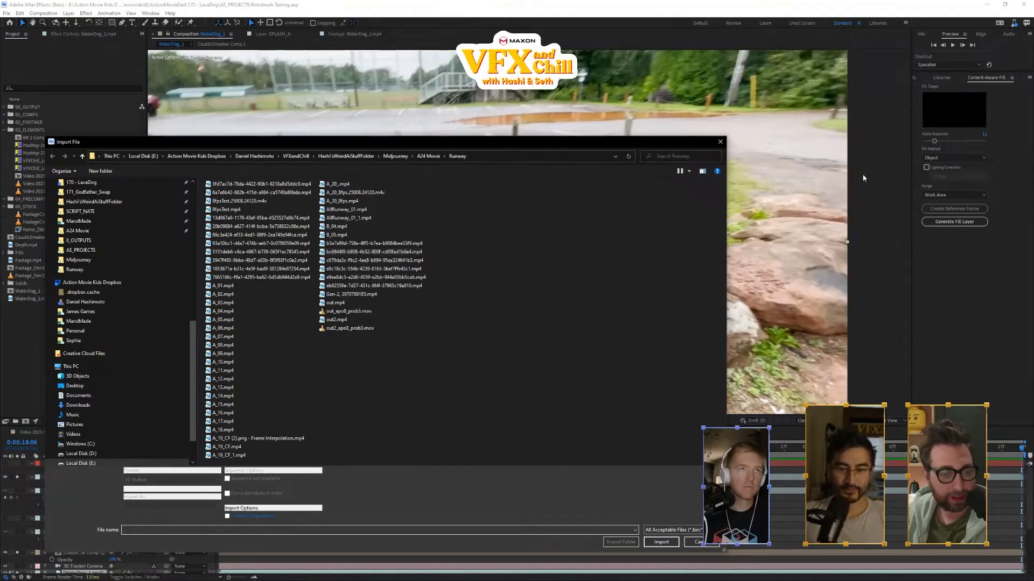
click(721, 143)
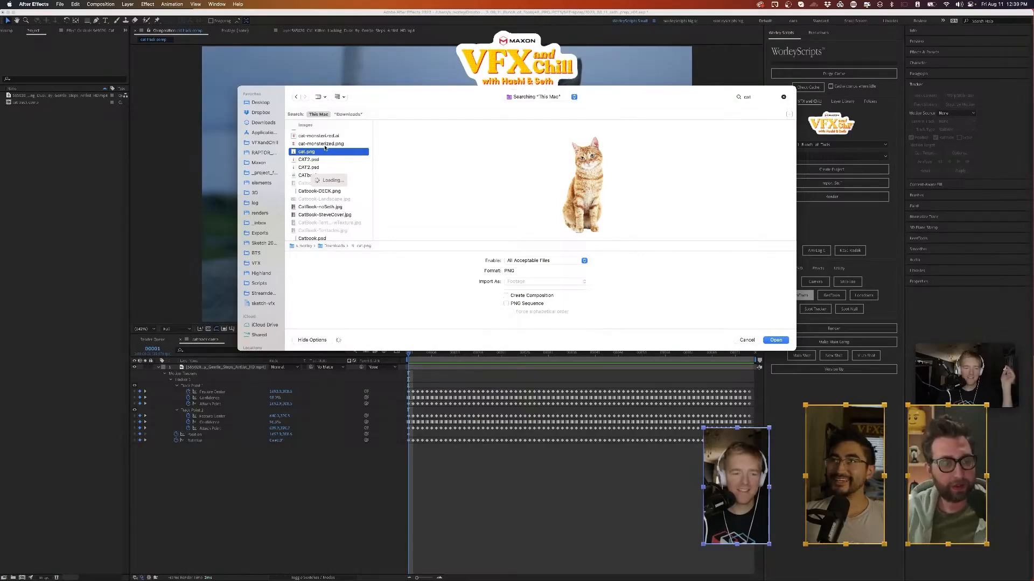
- Look through the previews of the cat images found in the file import dialog, including cat-monsterized.png and Cat_diffuse.jpg
key(Down)
key(Down)
key(Up)
key(Up)
key(Up)
key(Up)
key(Up)
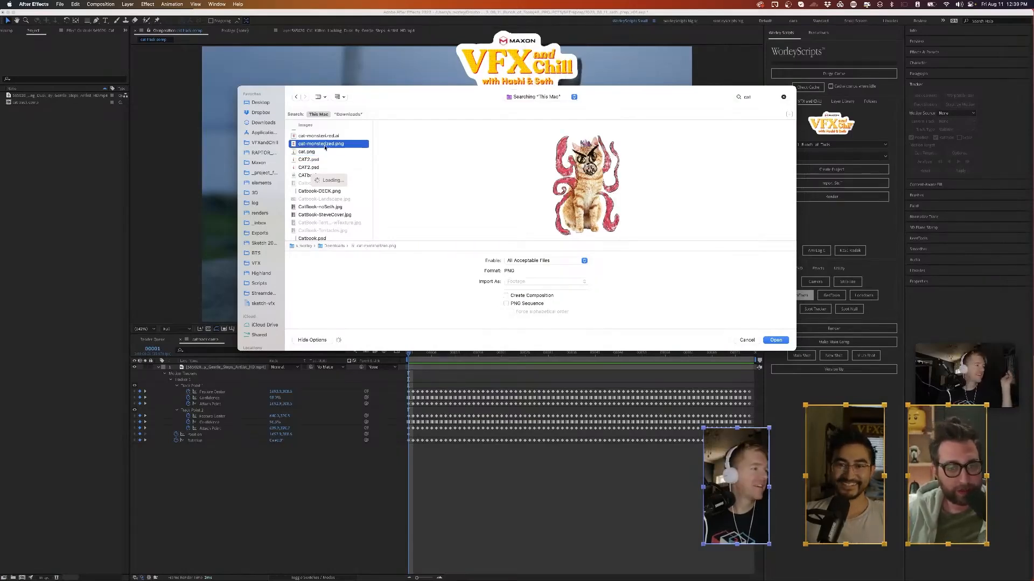
key(Up)
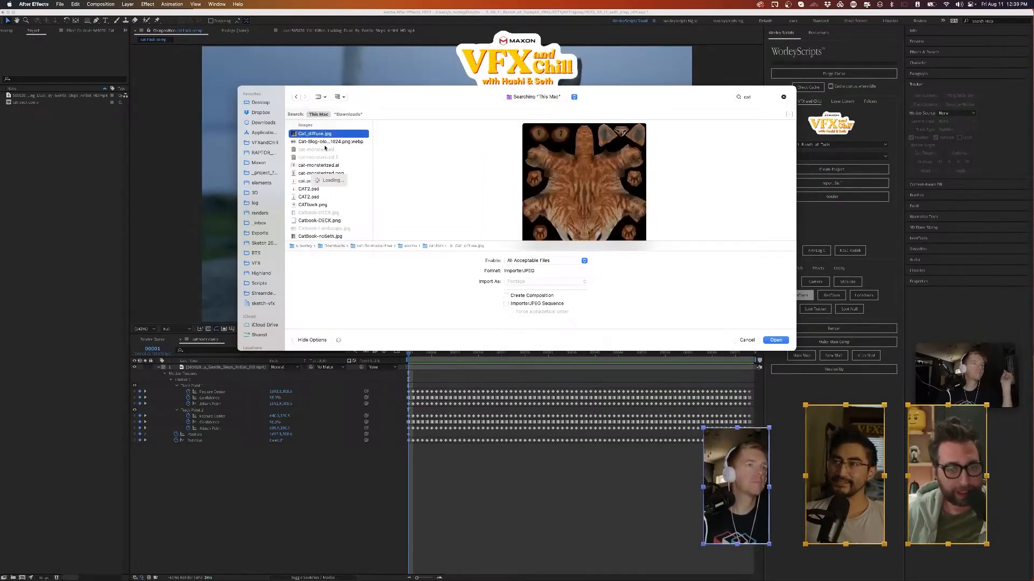
key(Down)
key(Down)
key(Down)
key(Down)
key(Down)
key(Down)
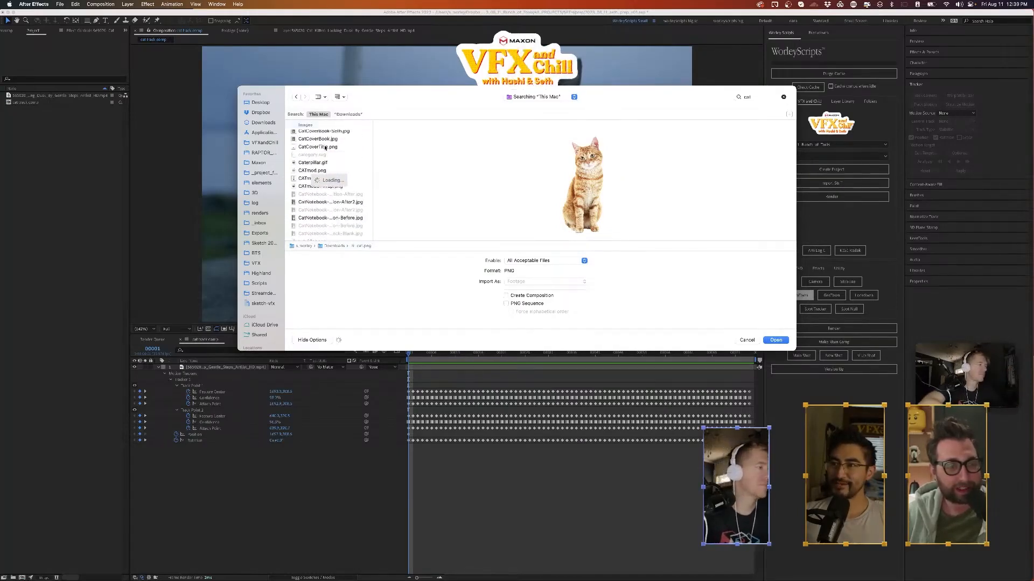
- Import CATmod.psd as a composition with editable layer styles
click(317, 151)
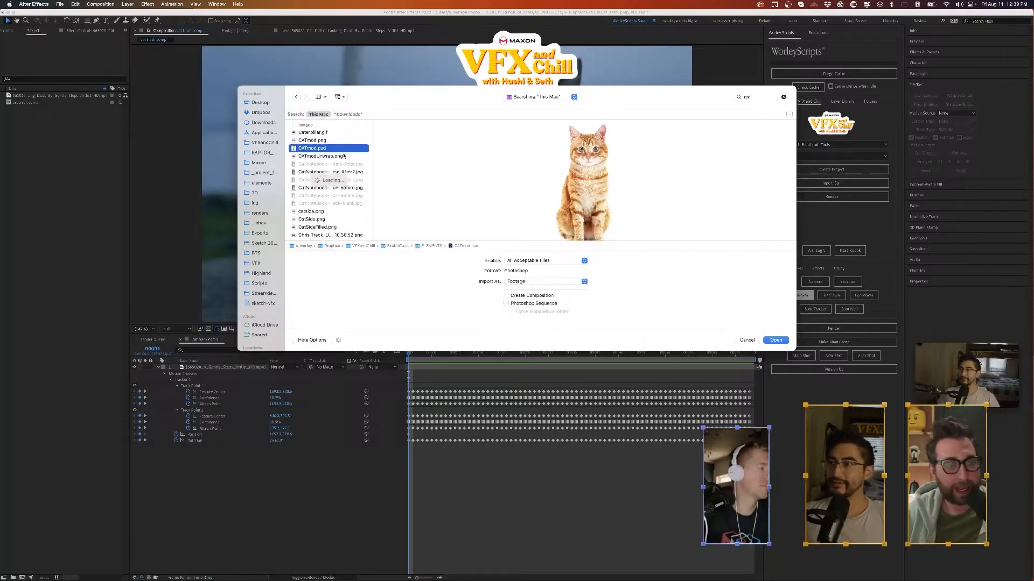
click(776, 340)
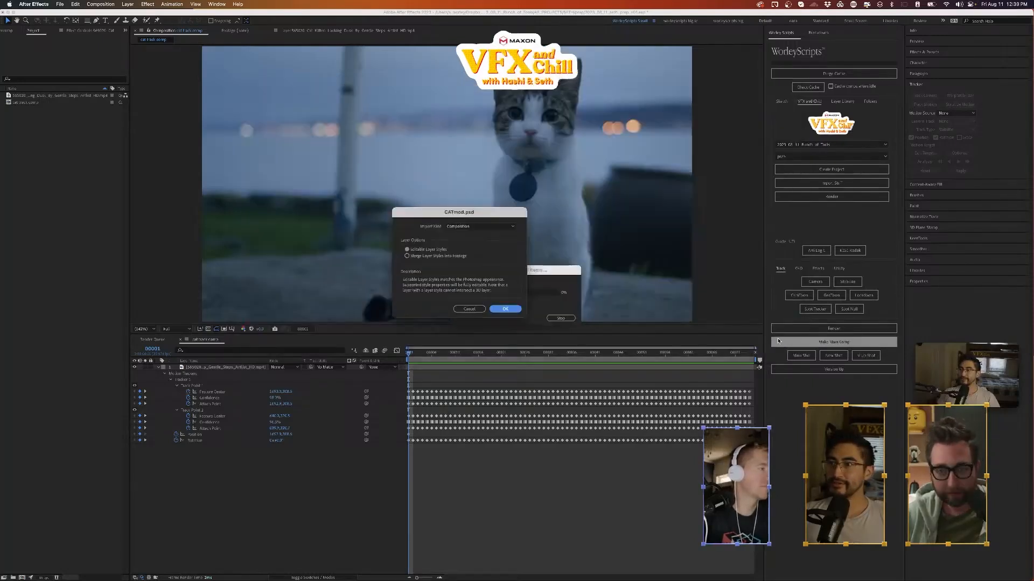
click(505, 309)
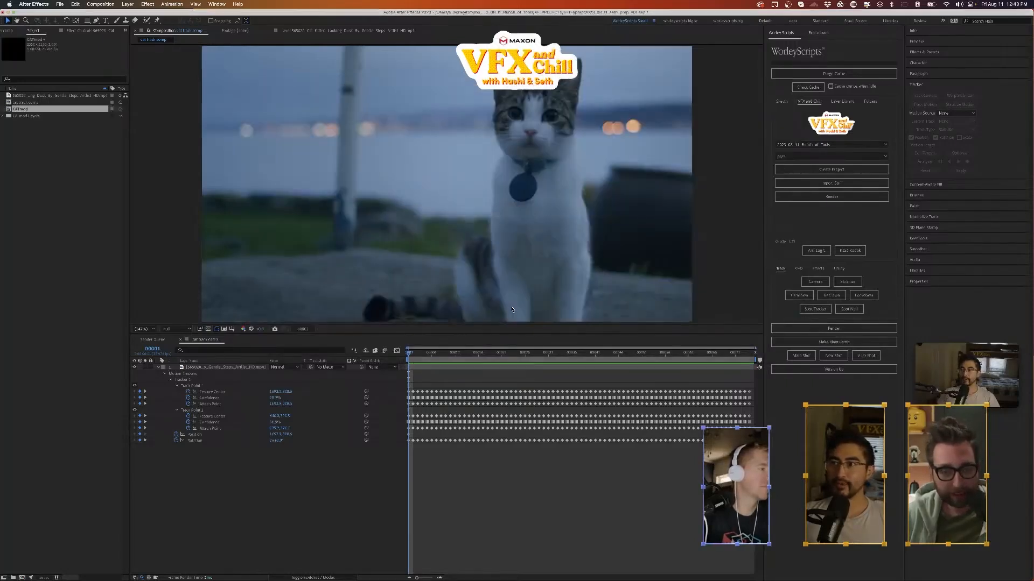
- Open the CATmod composition and examine the orange cat cutout in an enlarged viewer, comparing it with the filmed cat
double_click(8, 110)
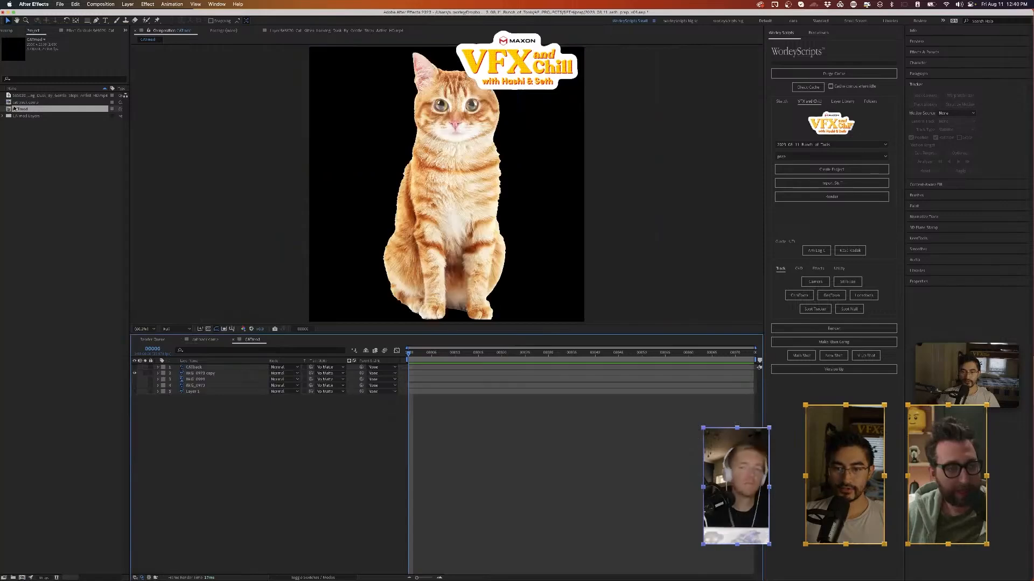
click(190, 373)
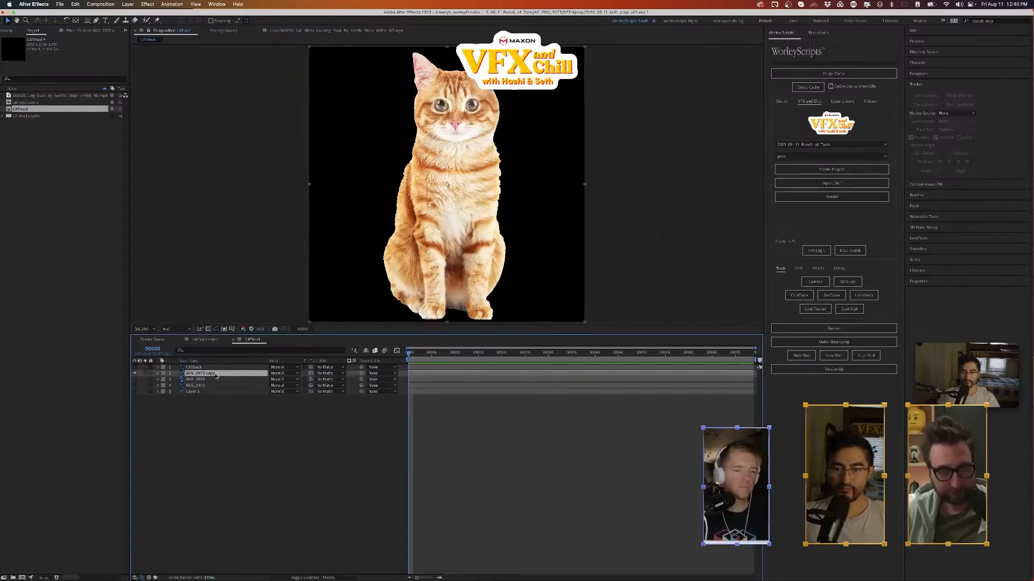
click(208, 340)
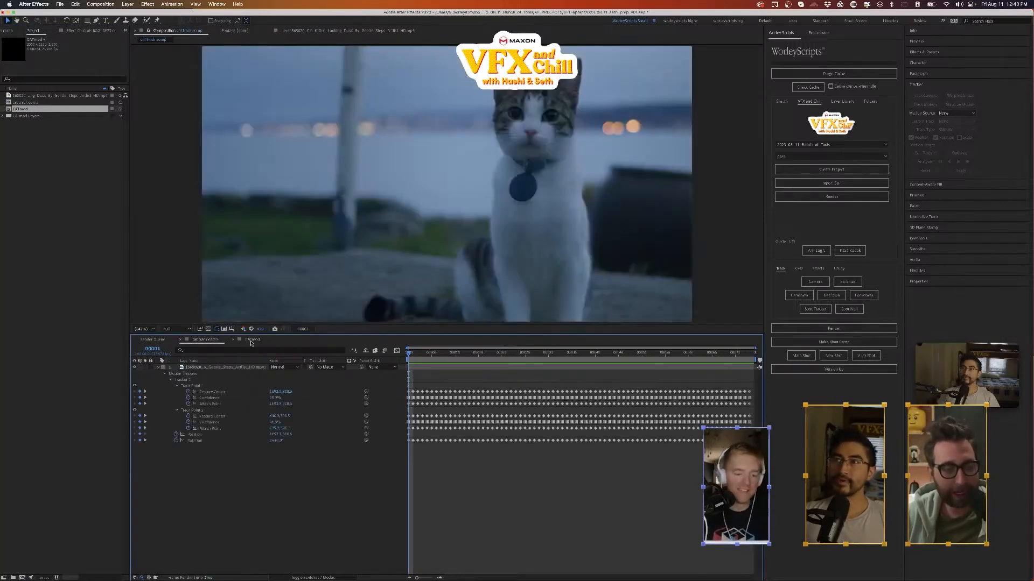
click(251, 340)
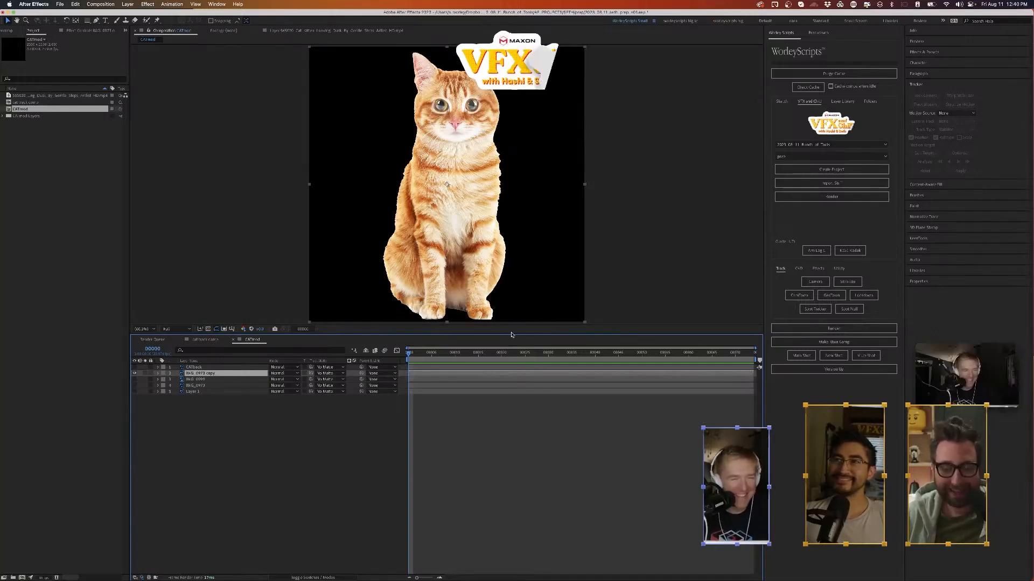
drag(512, 335, 511, 479)
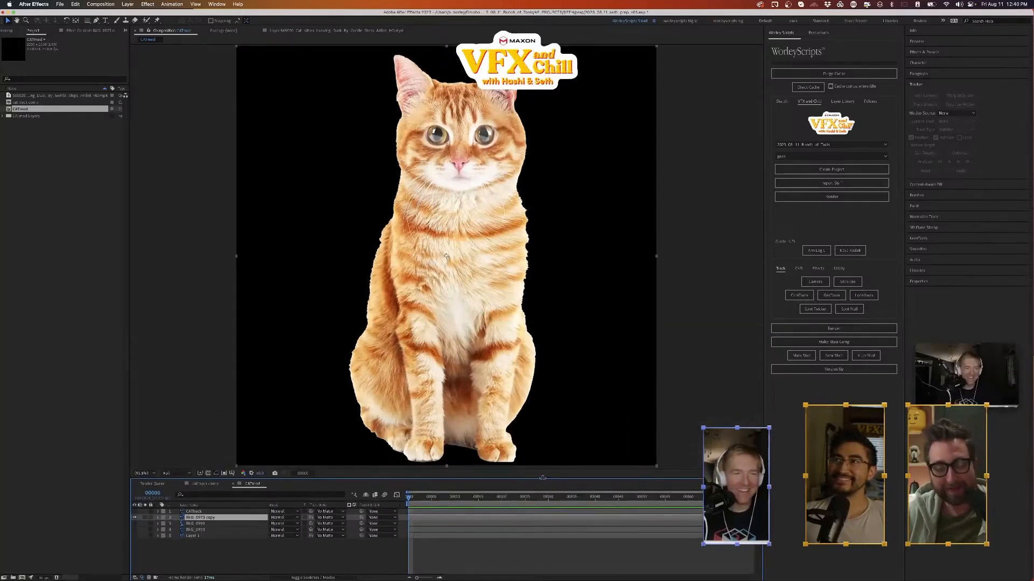
click(707, 281)
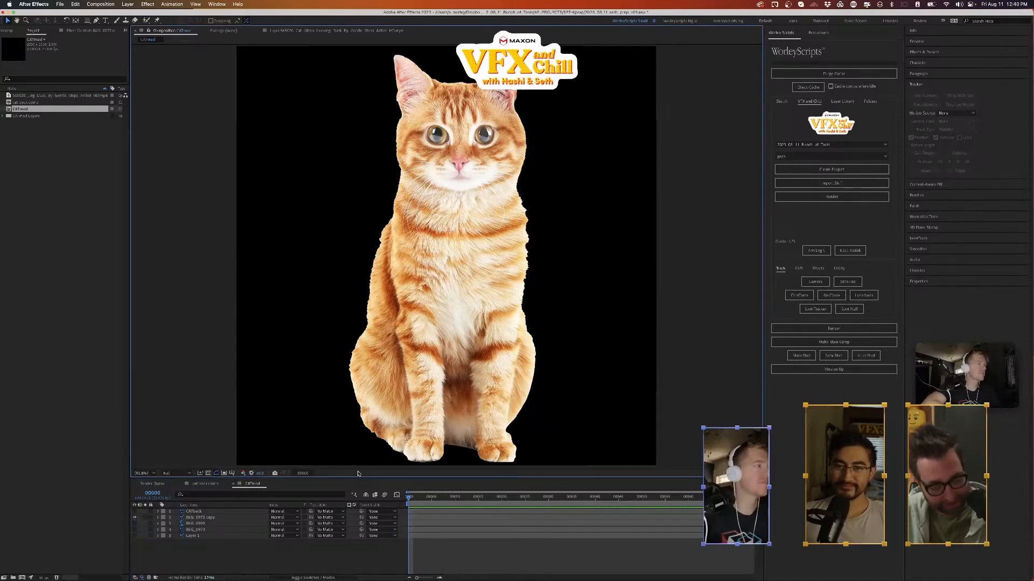
drag(359, 479, 344, 289)
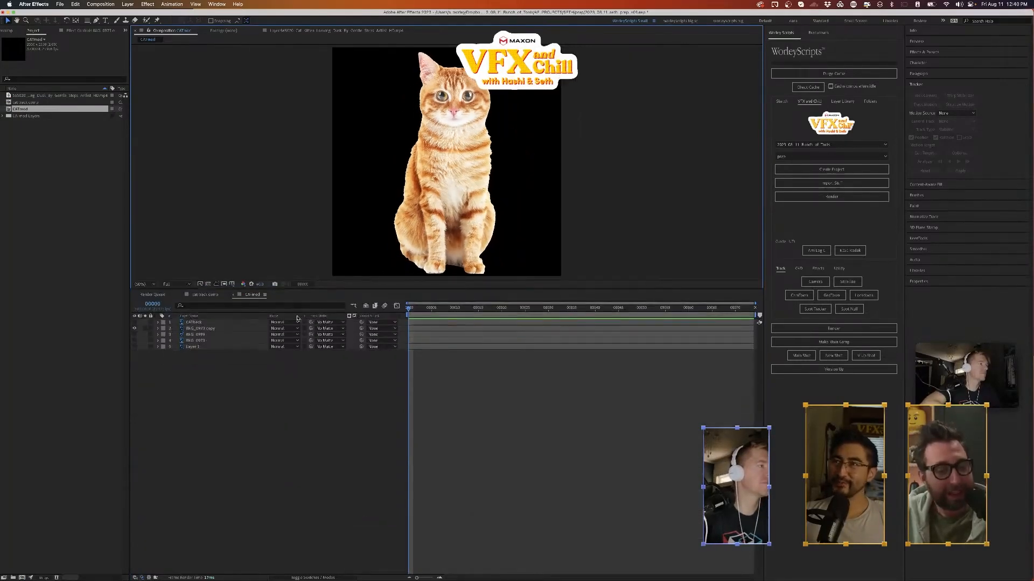
- Try a copy of the orange cat layer in the cat track composition, scaled down beside the filmed cat, and delete it
click(199, 329)
click(201, 296)
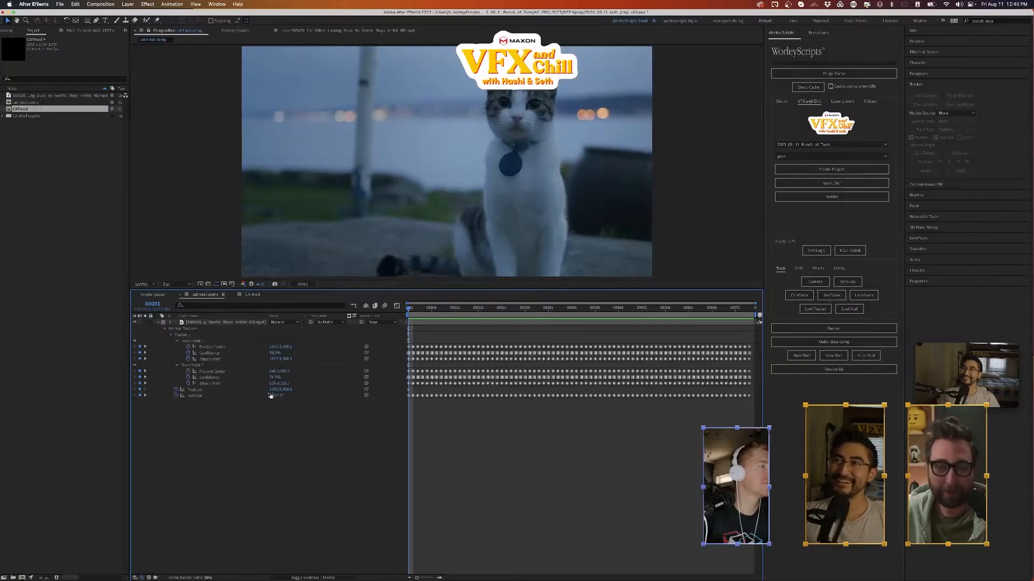
key(super+v)
key(s)
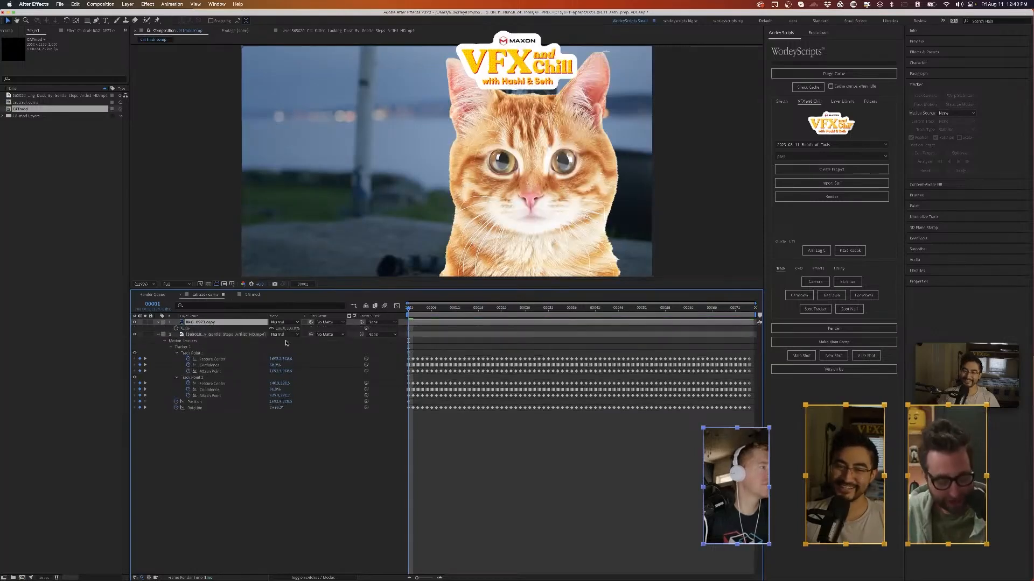
drag(288, 330, 271, 330)
drag(553, 241, 400, 85)
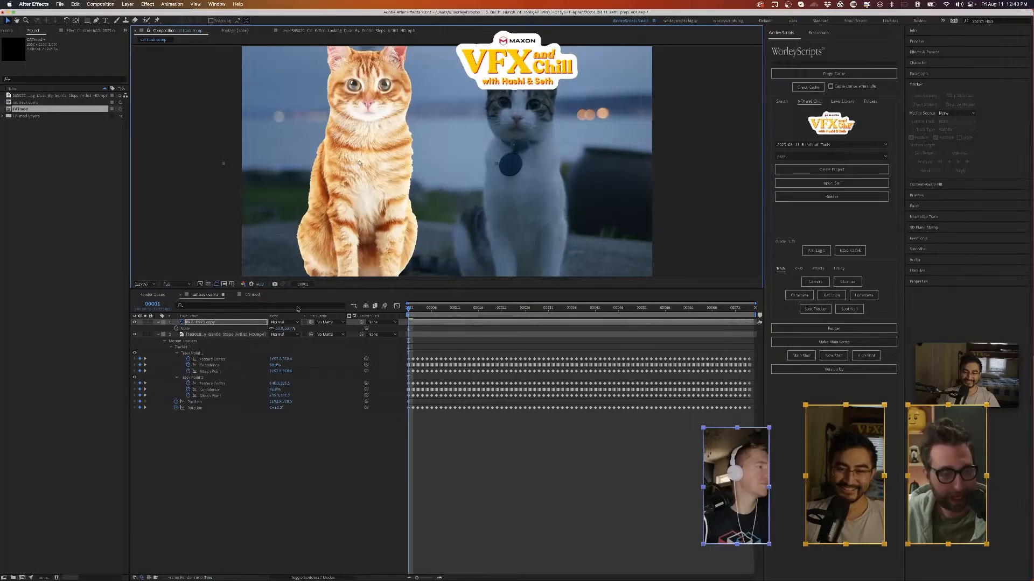
drag(279, 330, 272, 330)
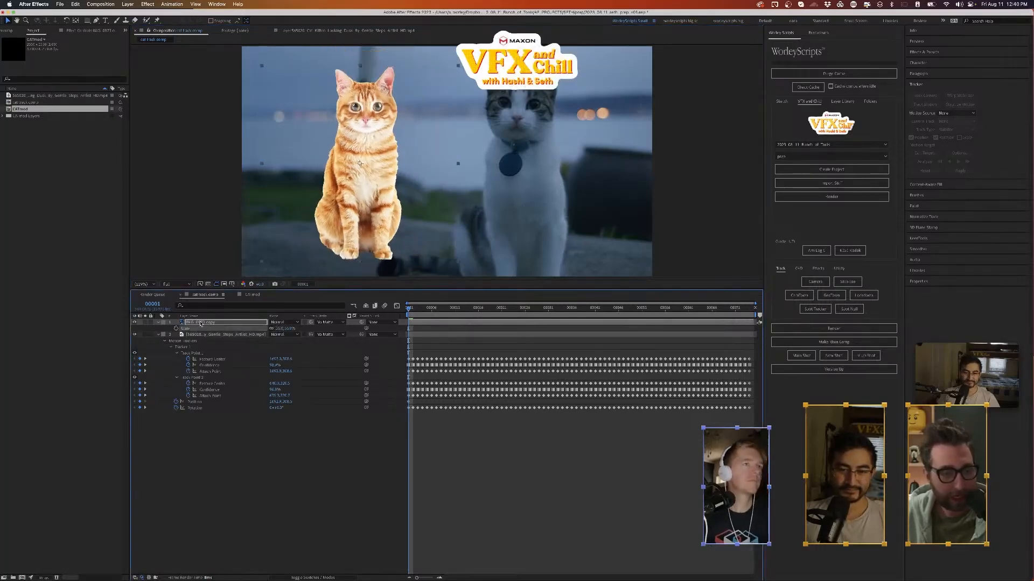
click(201, 323)
key(Delete)
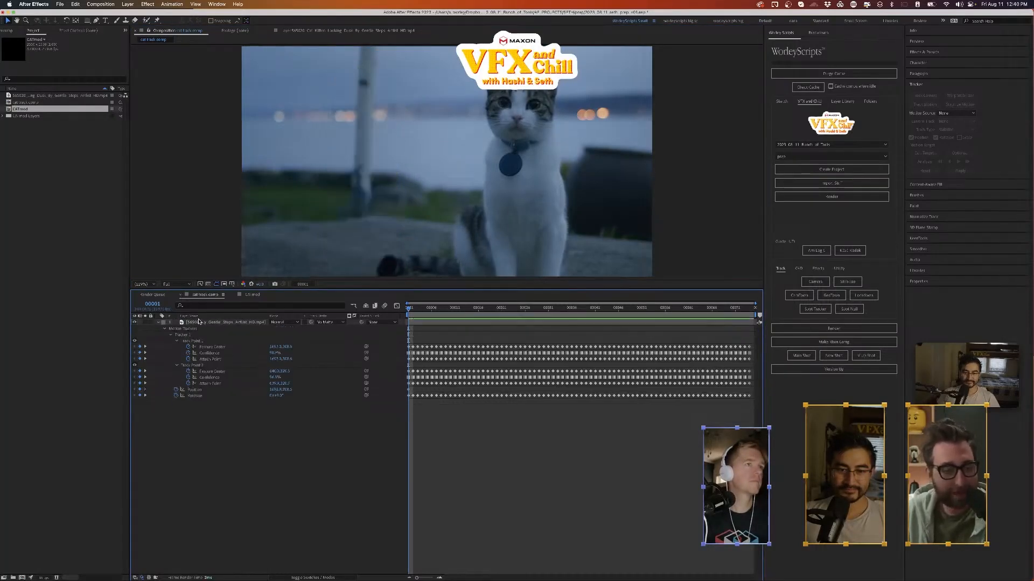
- Play the stabilized cat footage and pre-compose its layer as "stabcat", moving all attributes into the new composition
key(space)
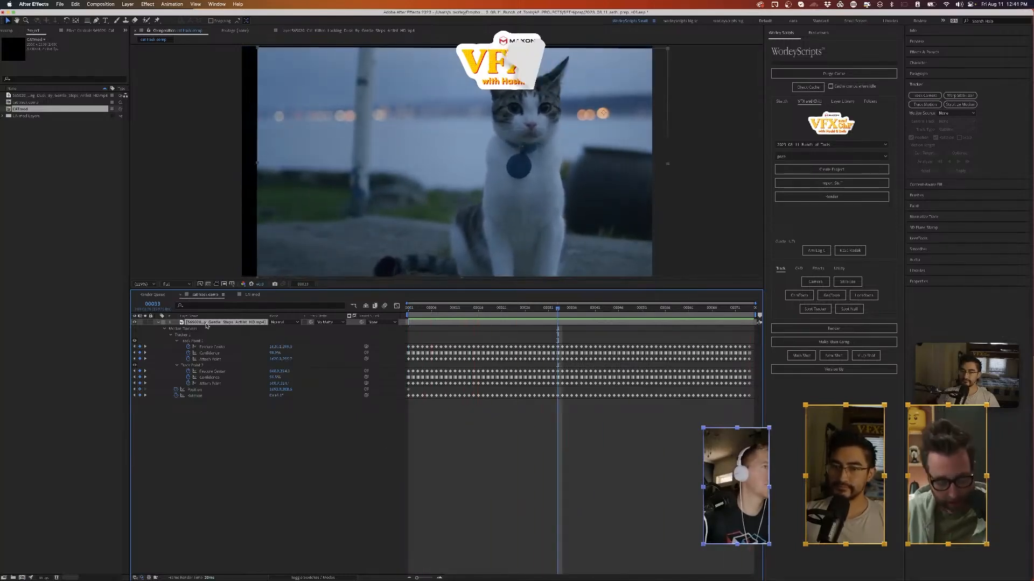
key(super+shift+c)
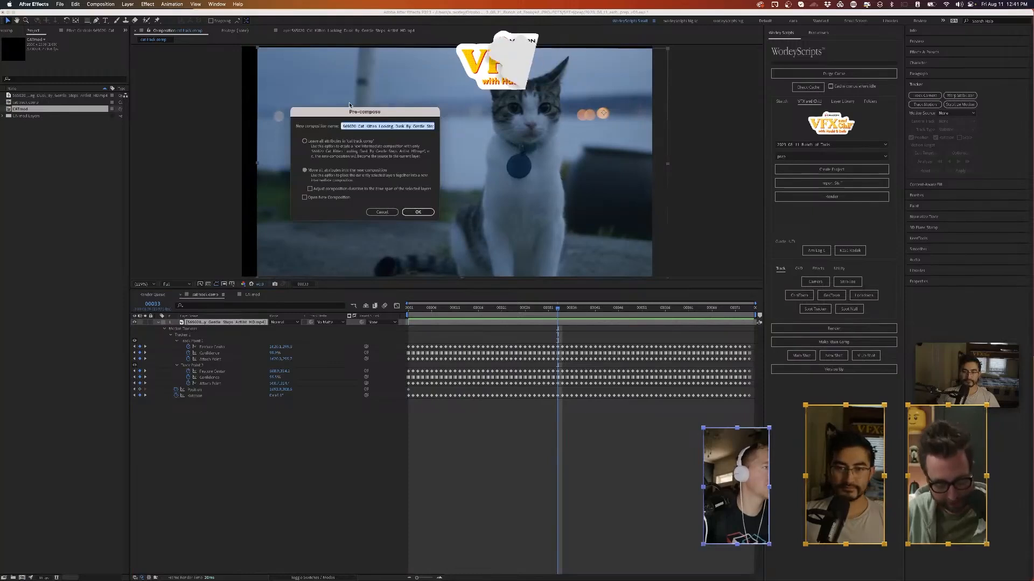
text(stabcat)
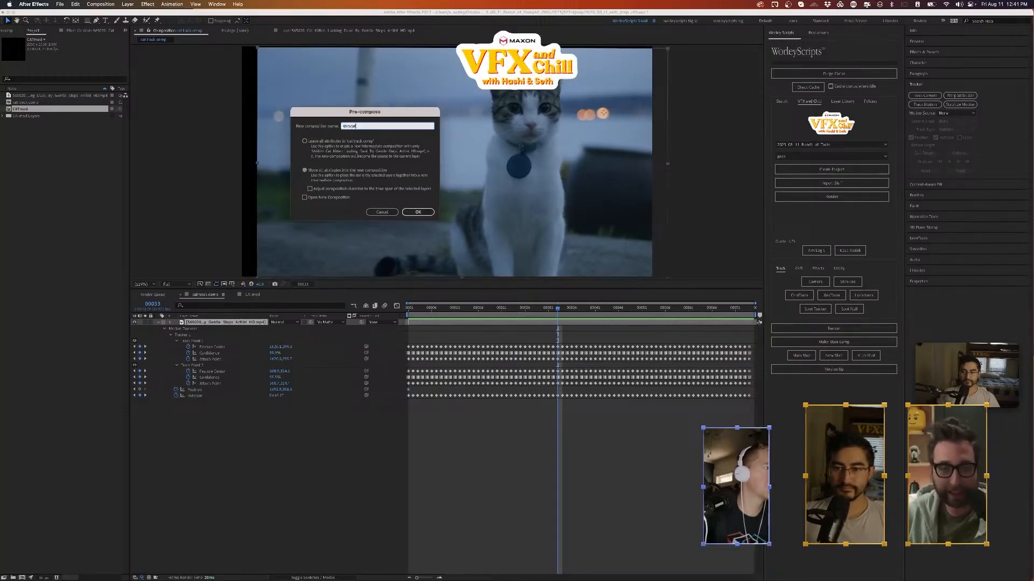
key(Return)
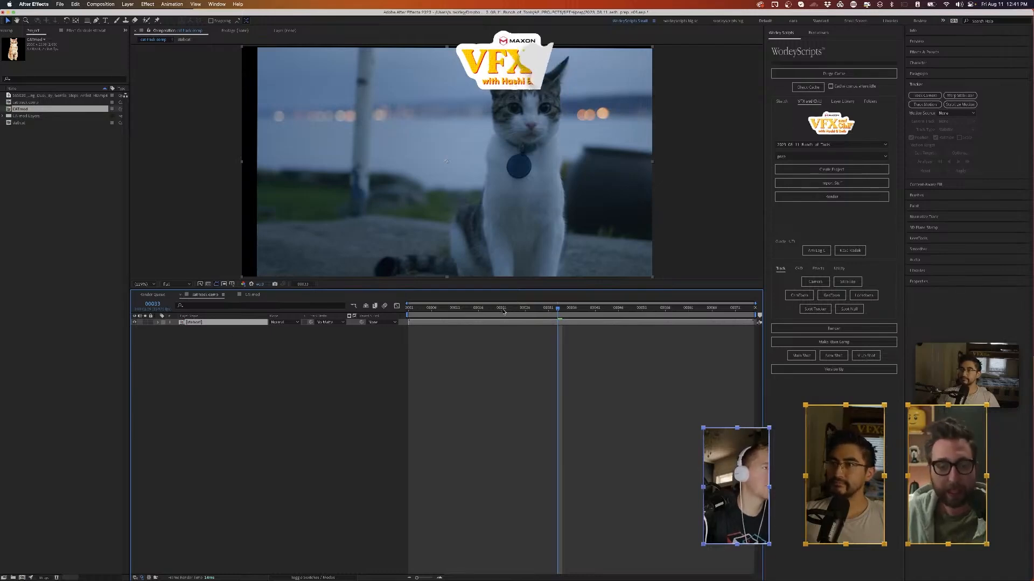
- Apply Lockdown to the stabcat layer at the first frame and open its tracking interface
key(Home)
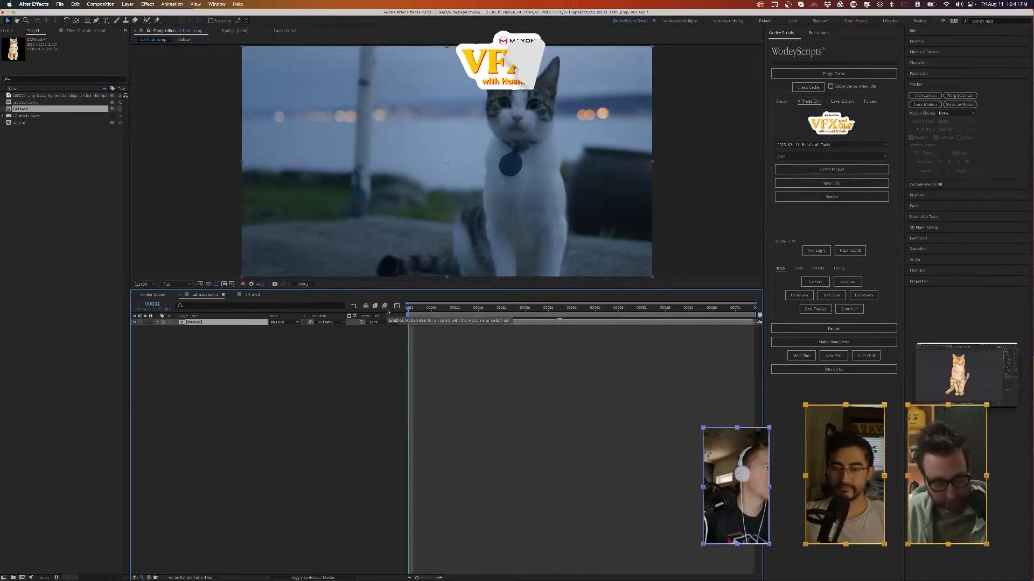
key(ctrl+space)
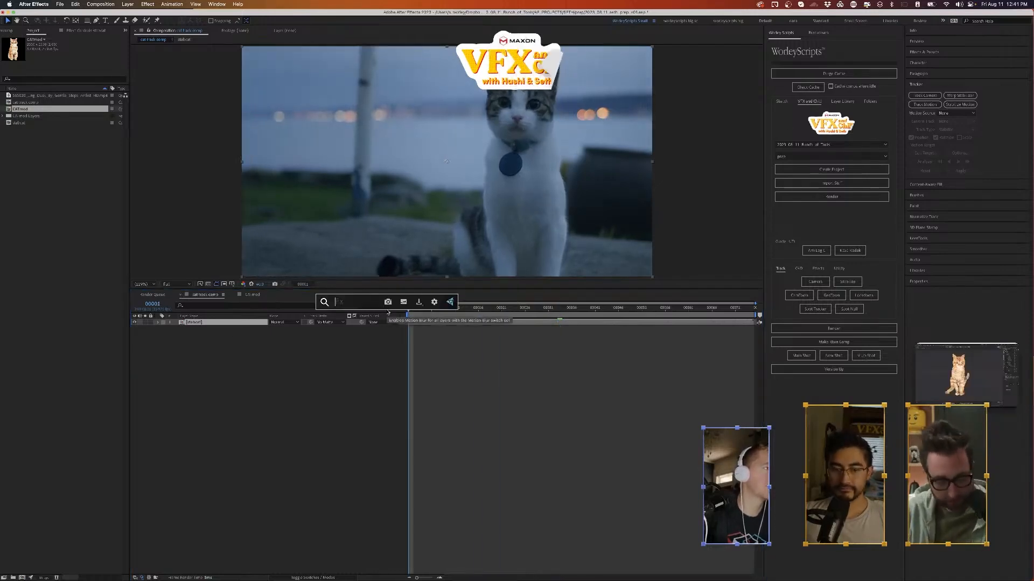
text(lock)
key(Return)
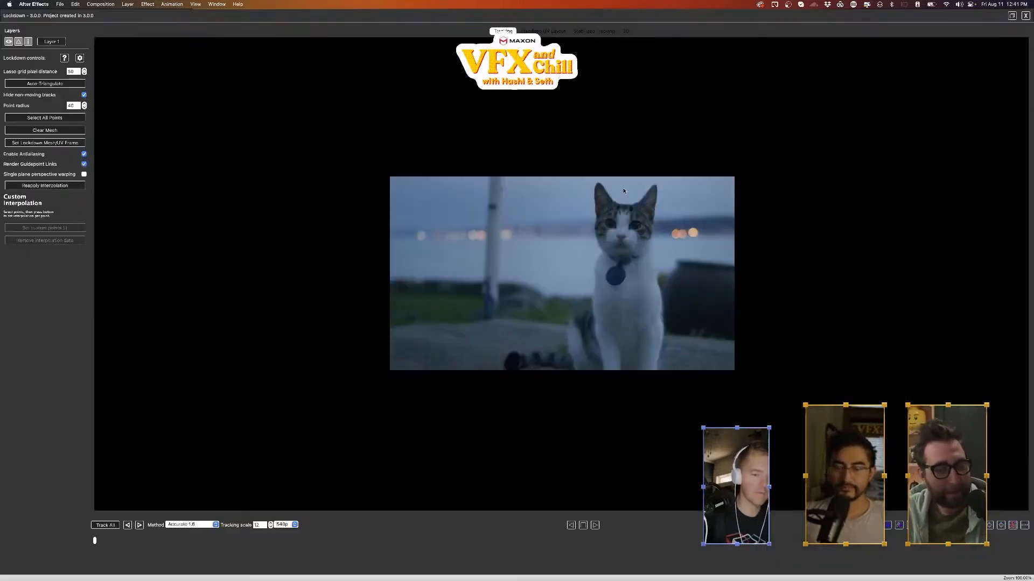
- Set Lockdown's tracking resolution to 1080p and its tracking method to Extremely Accurate
scroll(633, 232, up, 5)
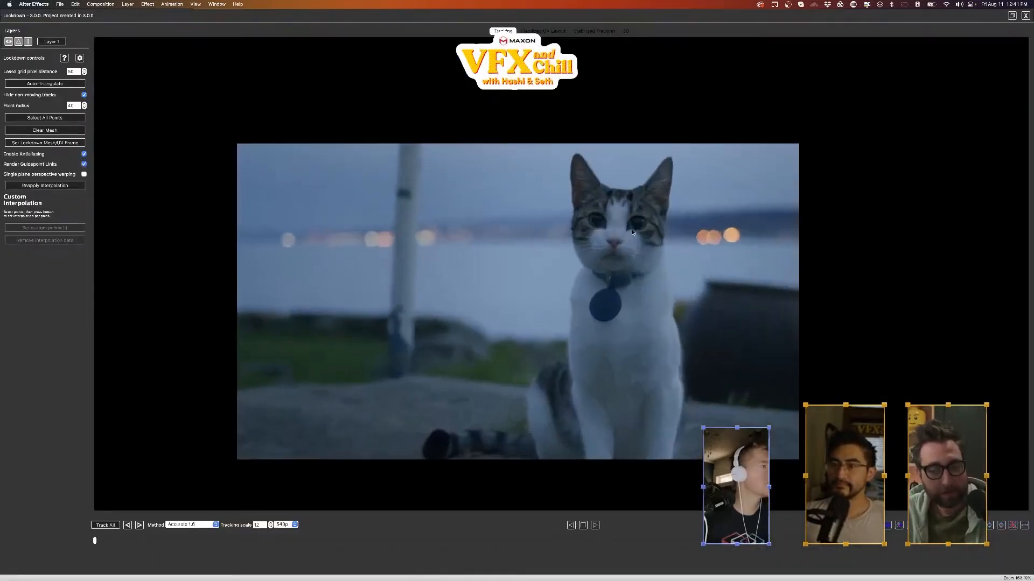
click(295, 525)
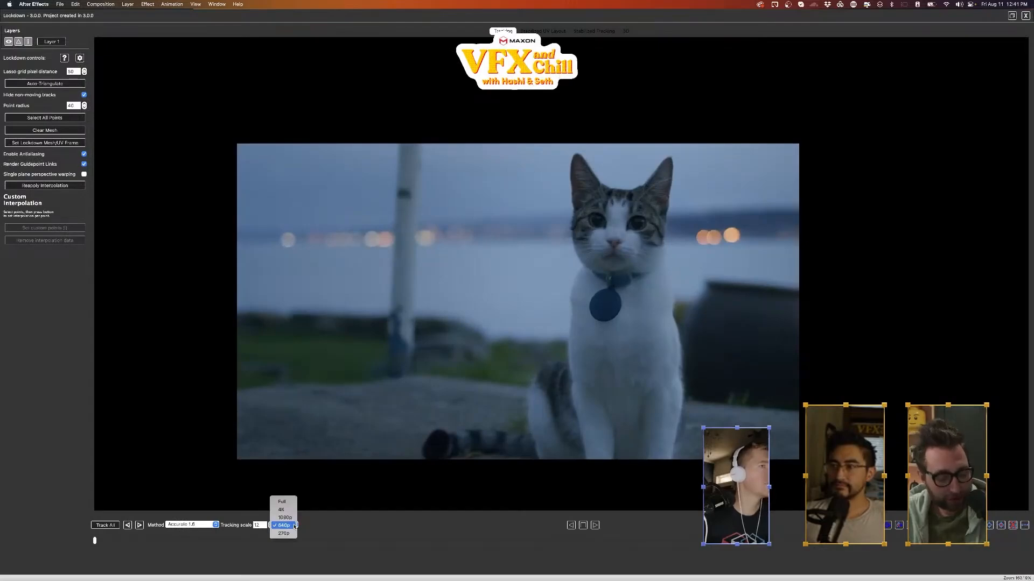
click(288, 519)
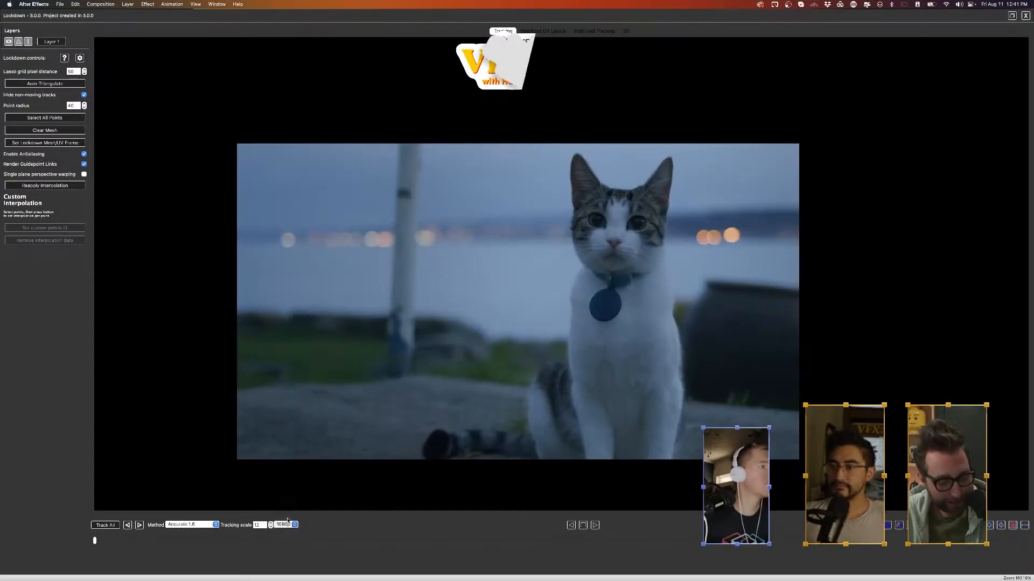
click(216, 525)
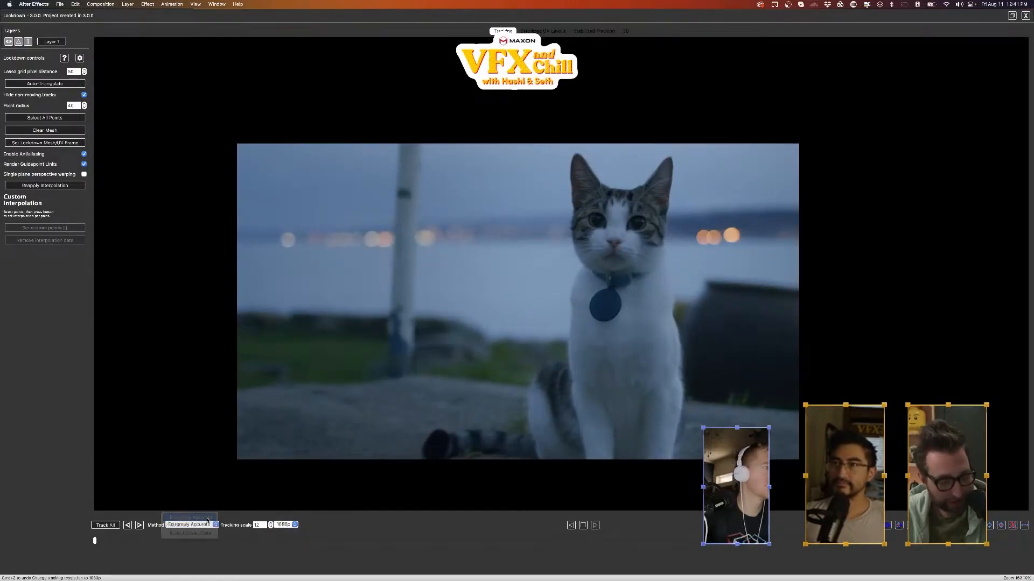
- Lasso around the cat's ears, head and body to fill its outline with a grid of tracking points
scroll(161, 207, down, 6)
scroll(448, 231, up, 1)
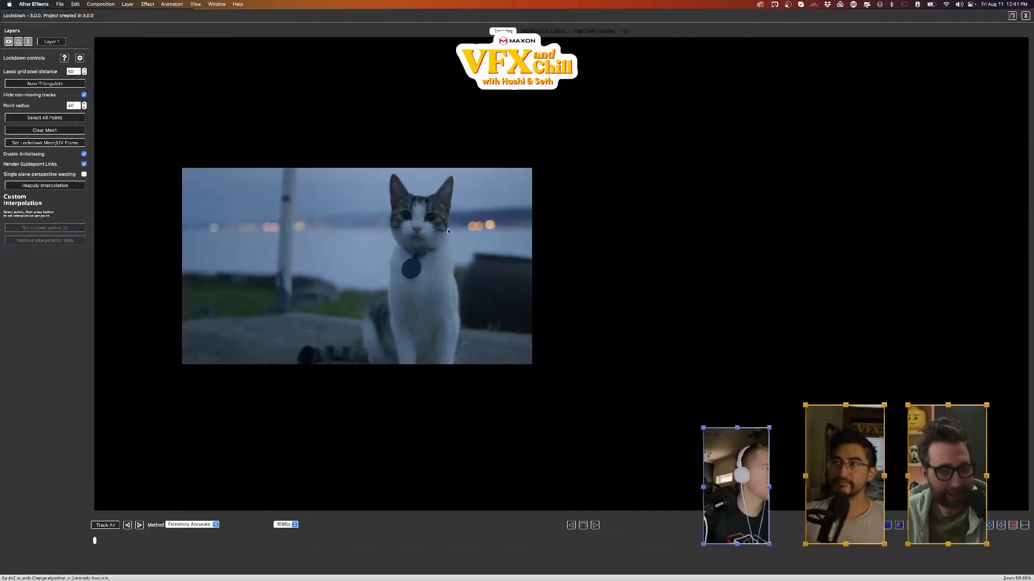
scroll(448, 231, up, 7)
scroll(448, 226, down, 2)
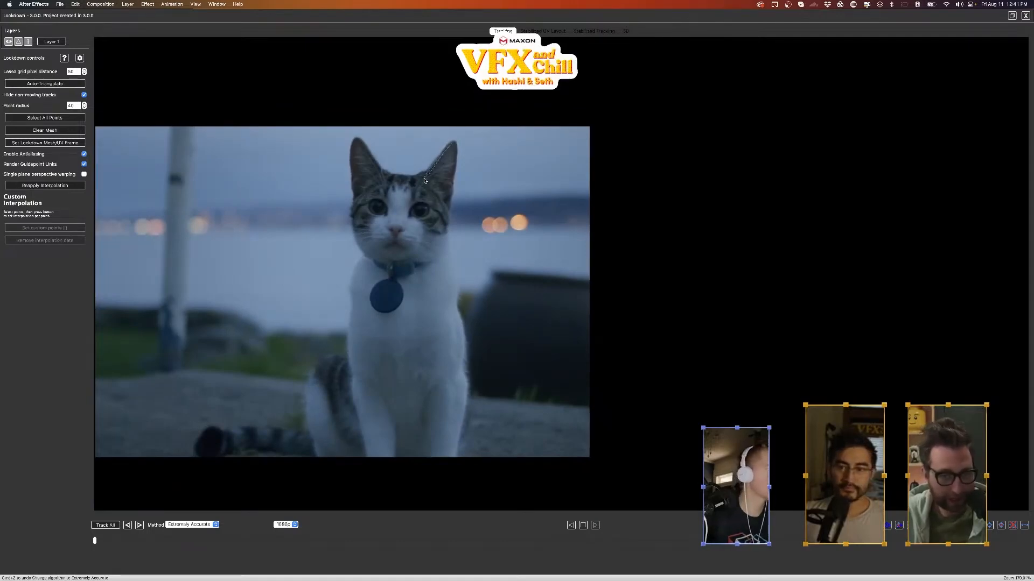
mouse_move(425, 180)
mouse_down()
mouse_move(385, 179)
mouse_move(359, 141)
mouse_move(353, 150)
mouse_move(356, 348)
mouse_move(316, 385)
mouse_up()
mouse_move(319, 437)
mouse_down()
mouse_move(322, 448)
mouse_move(353, 453)
mouse_up()
mouse_move(426, 457)
mouse_down()
mouse_move(446, 452)
mouse_move(455, 428)
mouse_up()
drag(461, 353, 444, 233)
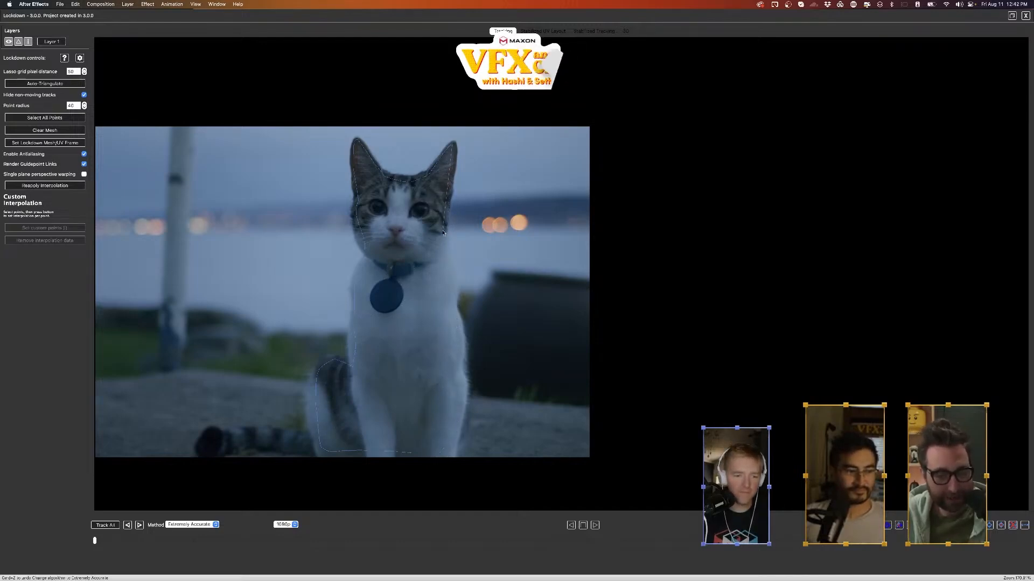
drag(446, 187, 446, 178)
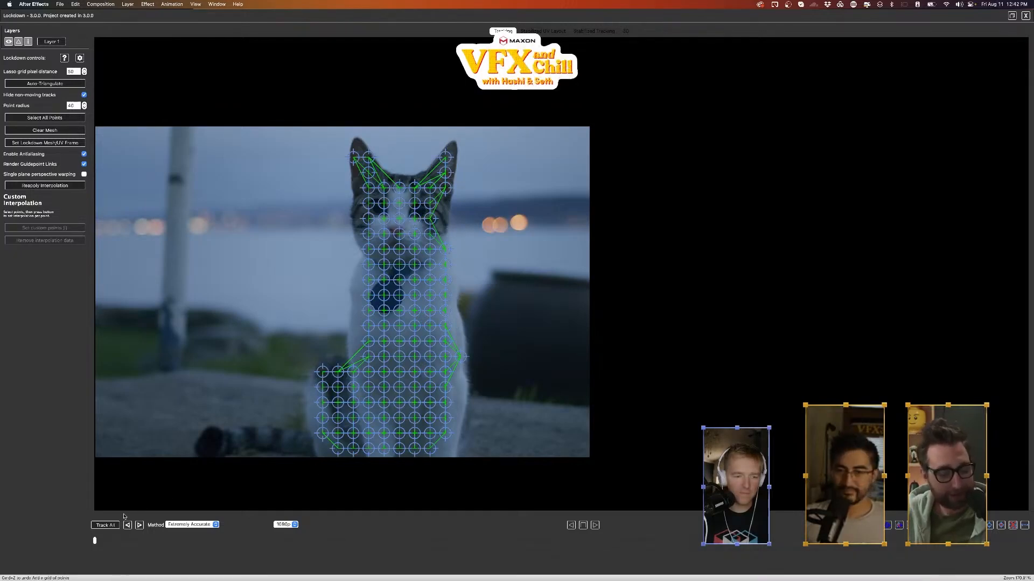
click(105, 525)
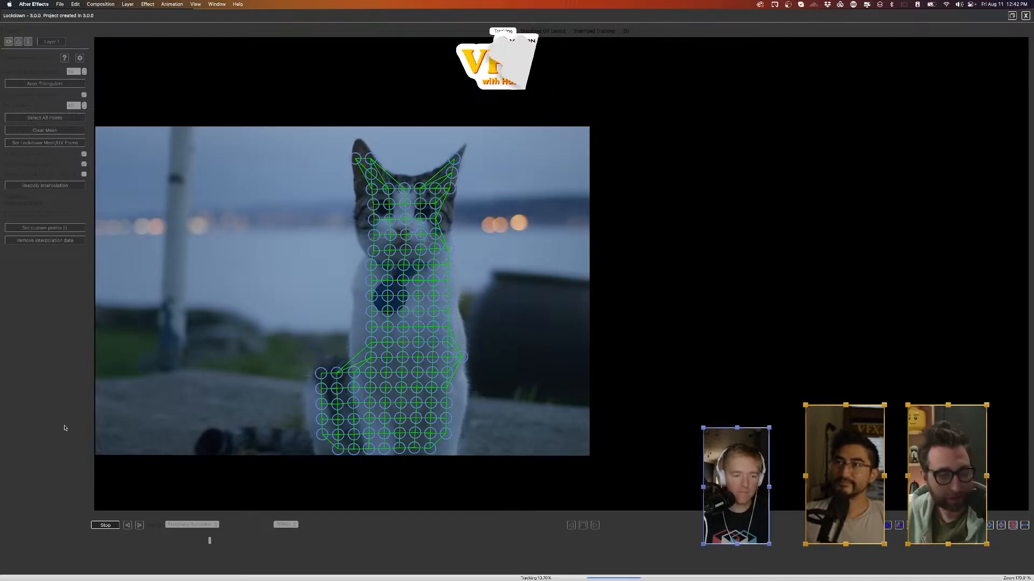
click(106, 525)
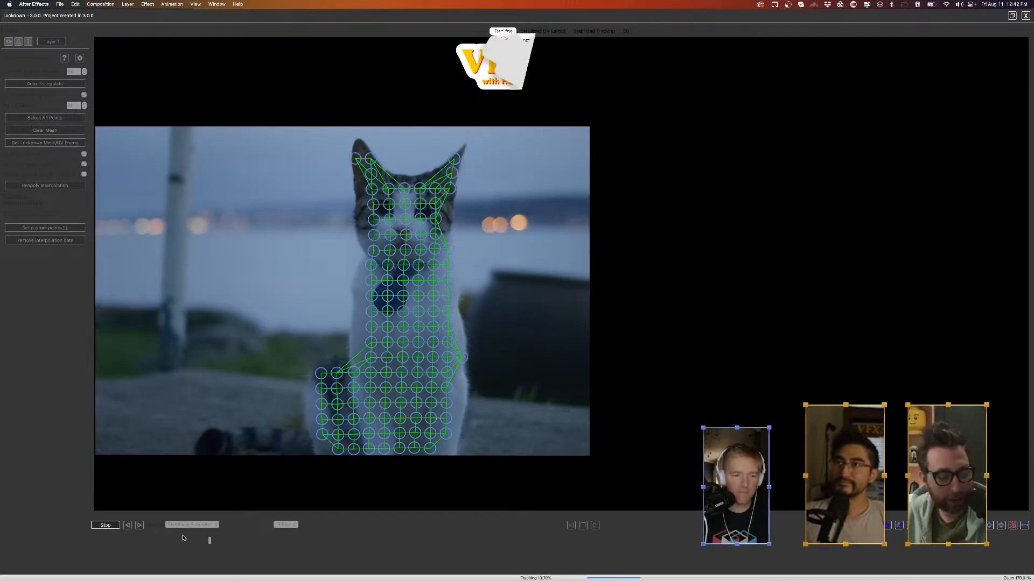
drag(234, 541, 94, 541)
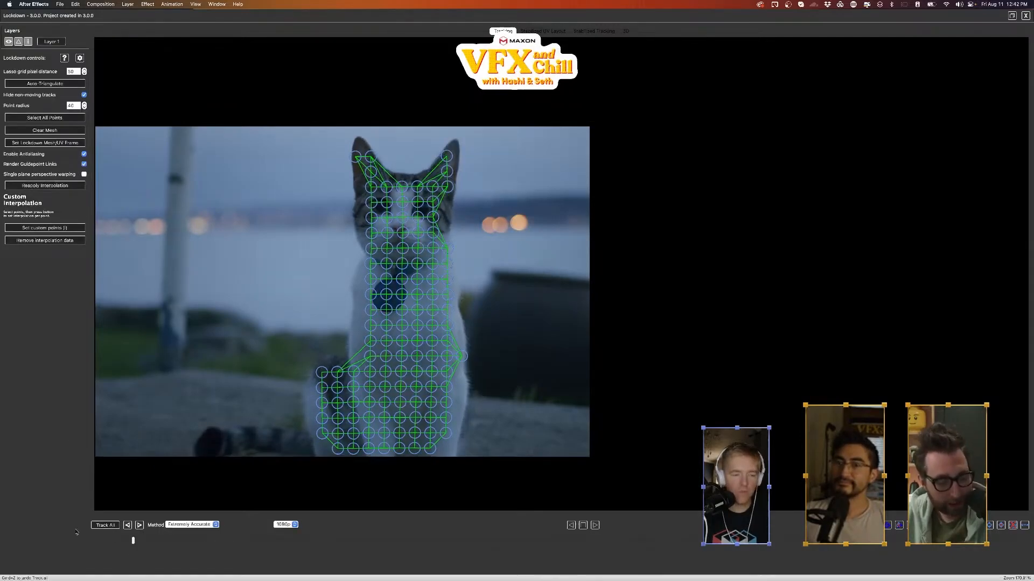
- Set the tracking resolution to 540p and track all grid points through the clip, then review the track and return to the first frame
click(286, 525)
click(283, 534)
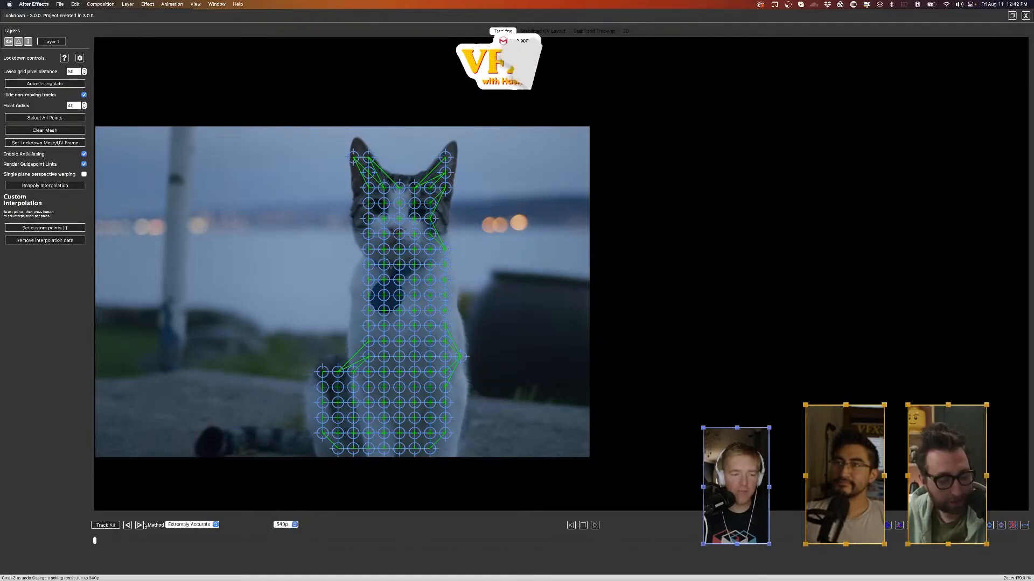
click(105, 525)
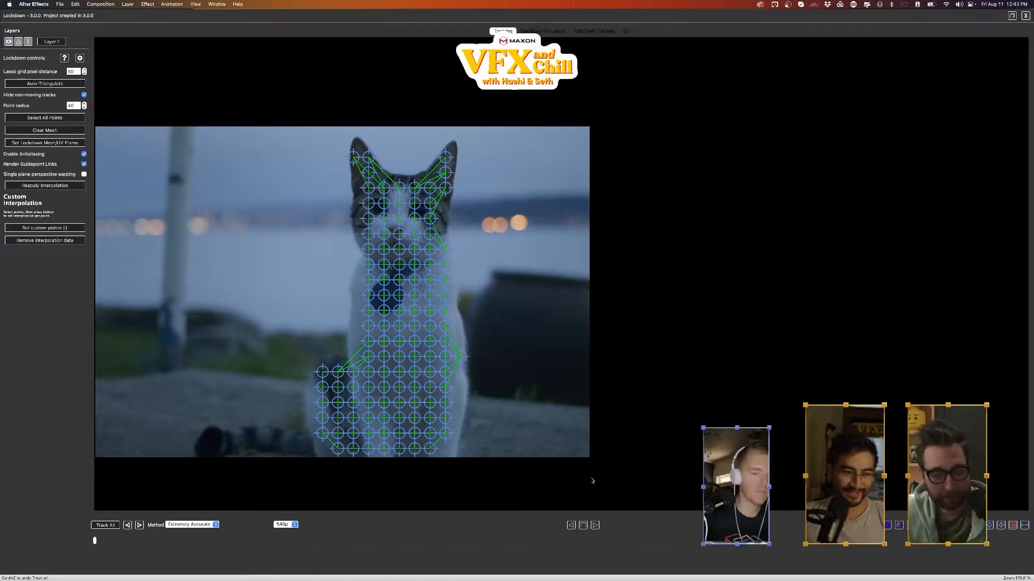
click(595, 524)
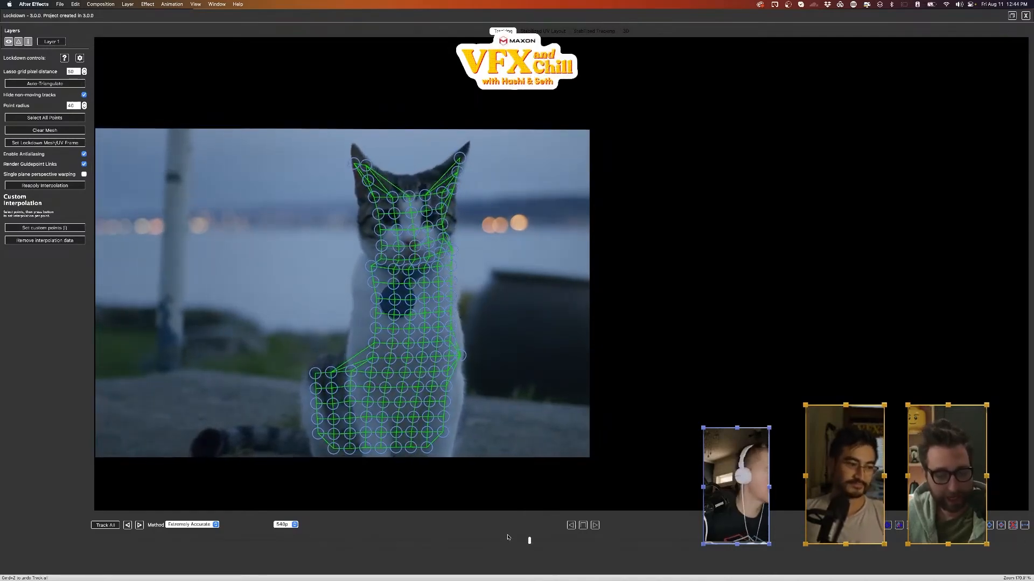
drag(508, 537, 77, 533)
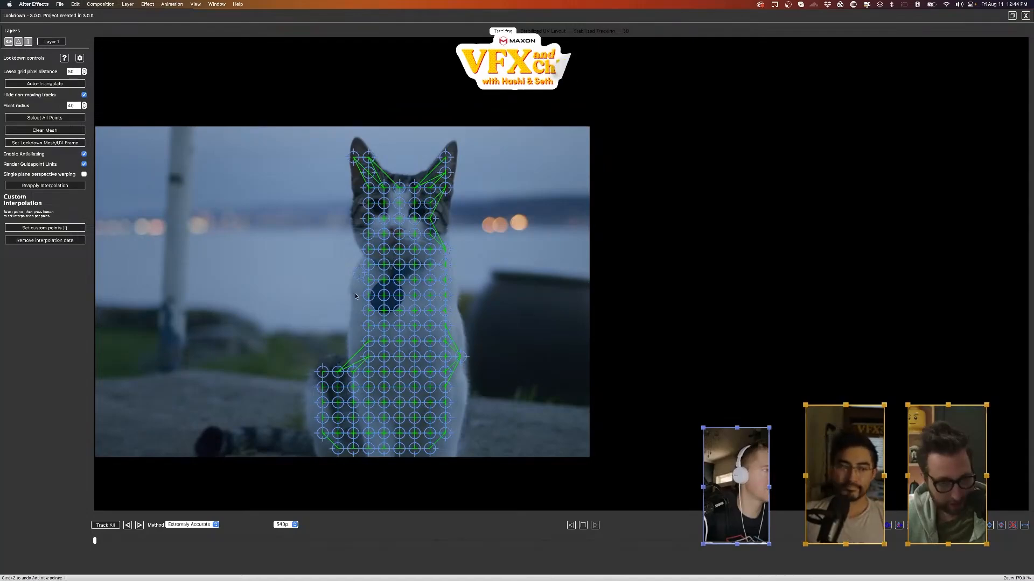
- Add individual tracking points at the cat's ear tips and along both outer edges of its body on the first frame
click(356, 294)
click(356, 316)
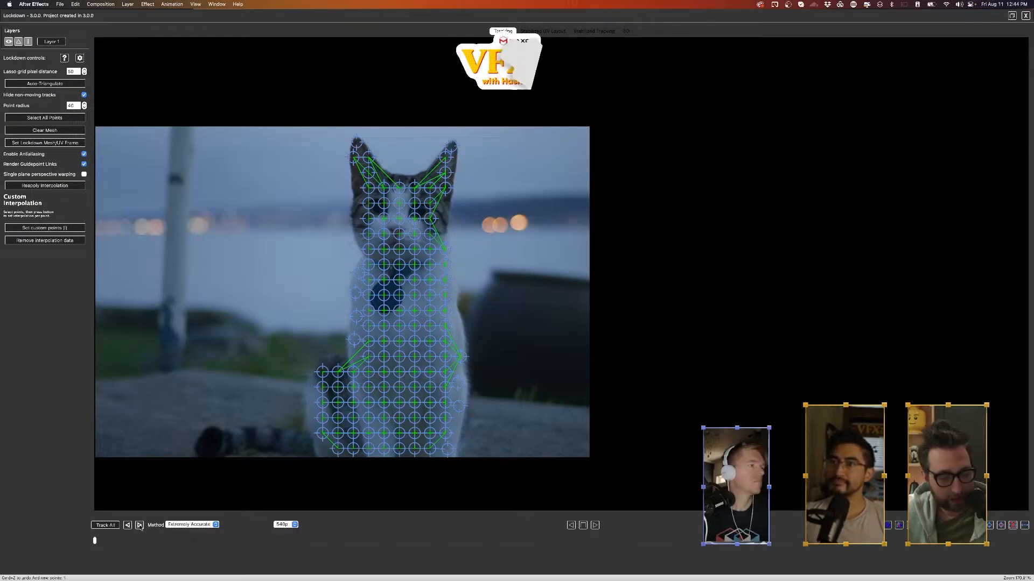
click(105, 525)
click(112, 527)
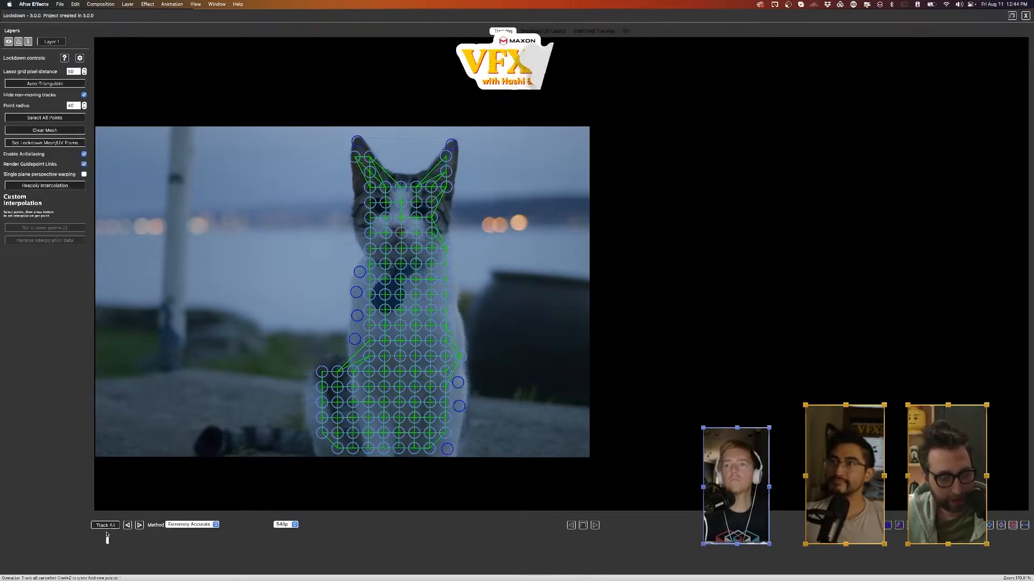
- Select only the added ear-tip and body-edge points and track them forward from the first frame
click(355, 146)
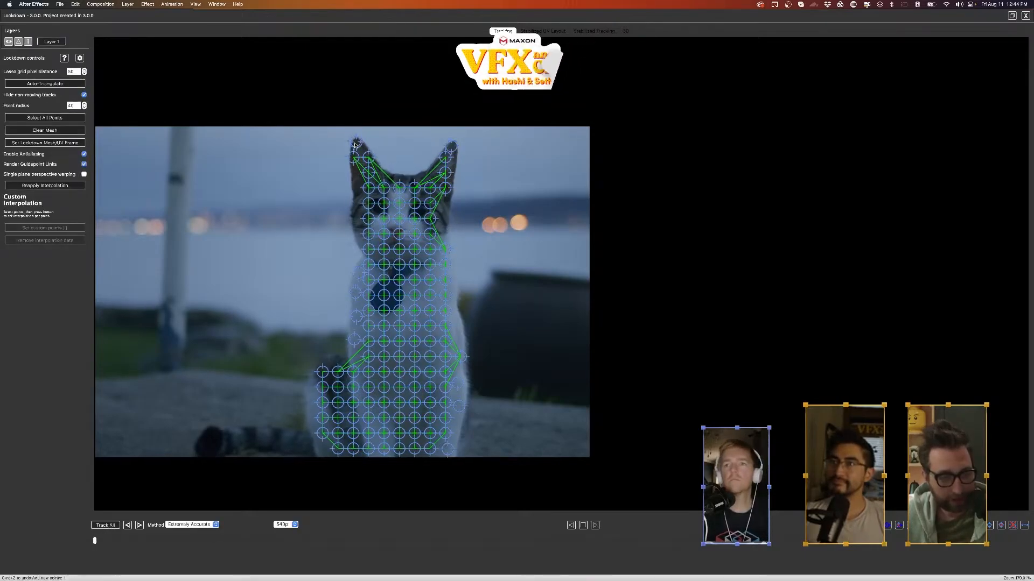
click(355, 143)
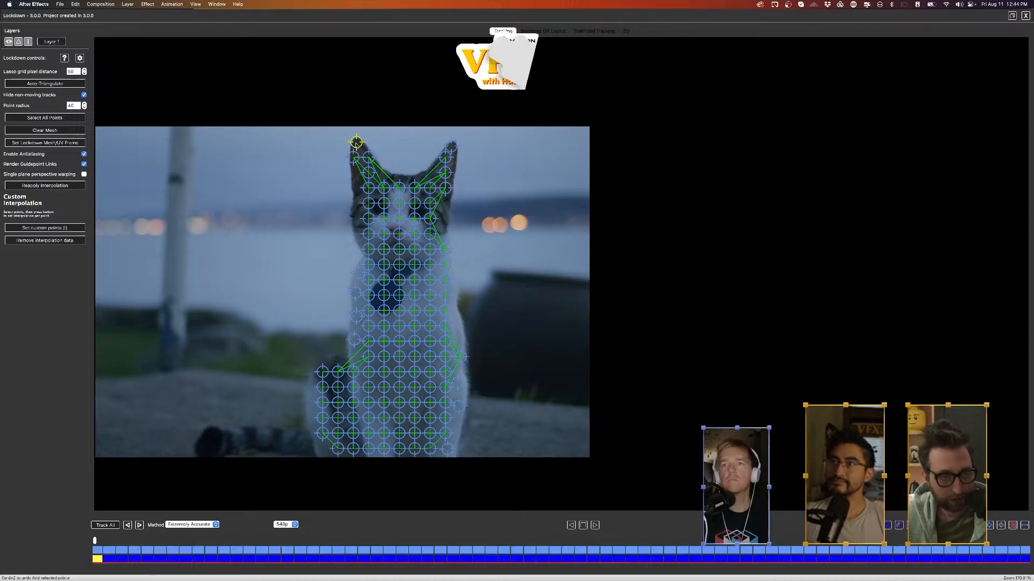
shift+click(451, 146)
shift+click(358, 273)
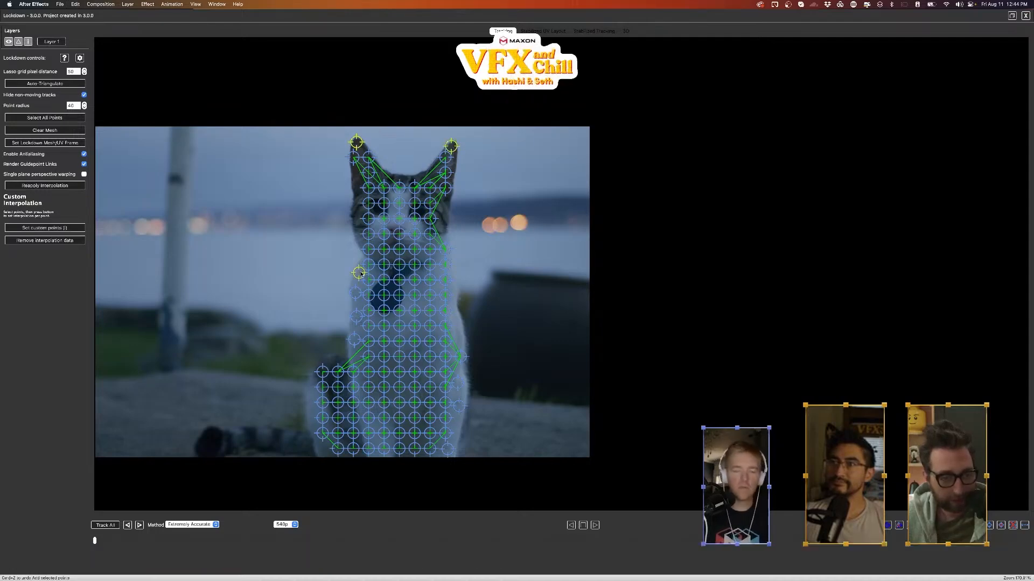
shift+click(357, 316)
shift+click(355, 339)
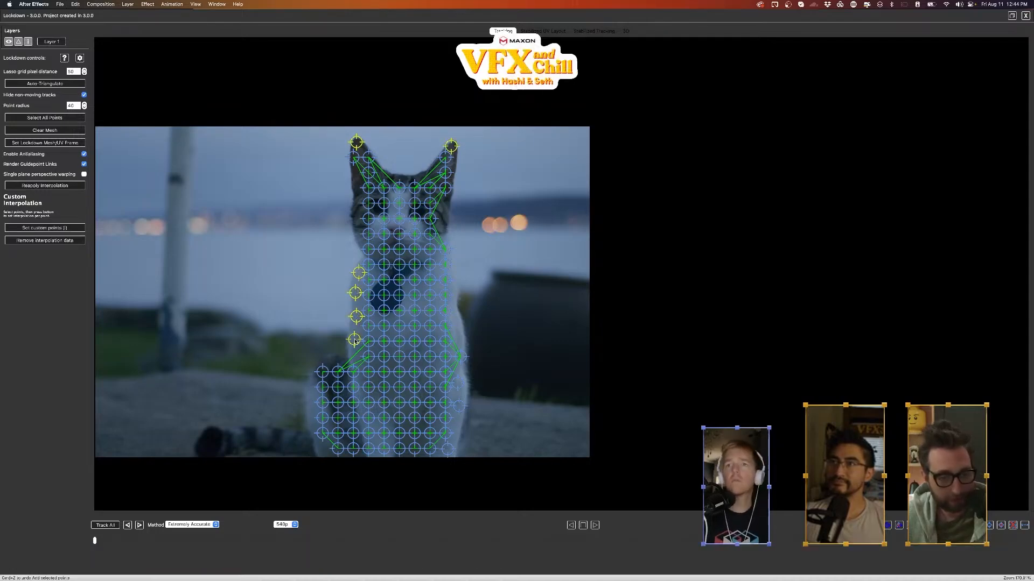
shift+click(459, 406)
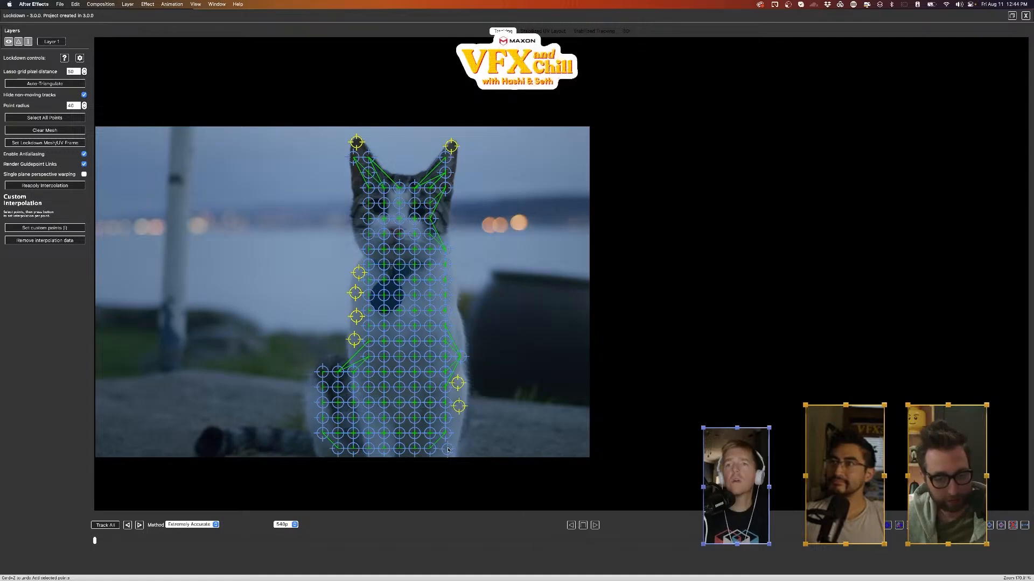
click(140, 525)
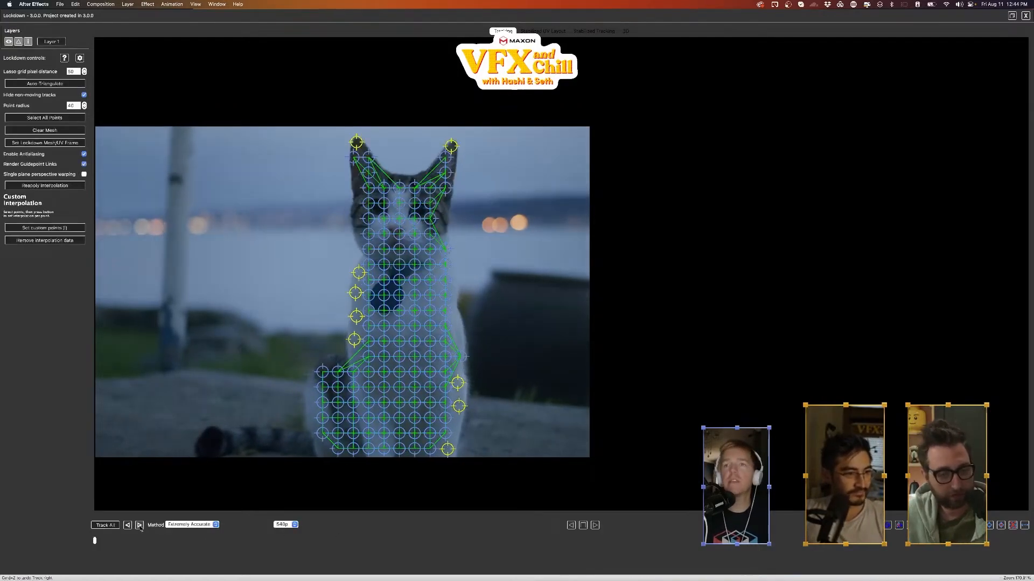
- Add tracking points along both outer edges of the cat's face, select them together and track them forward
click(357, 212)
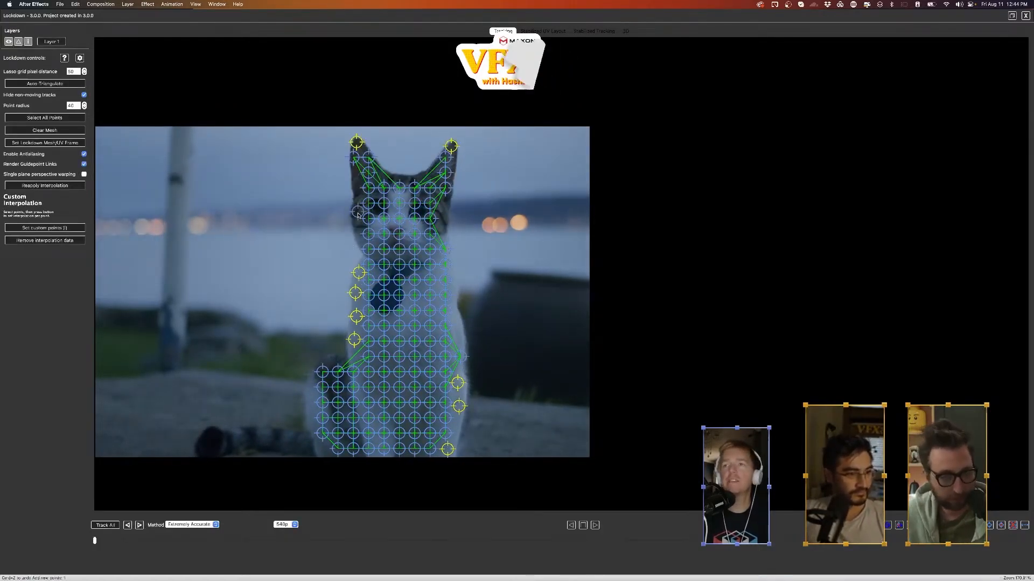
click(445, 210)
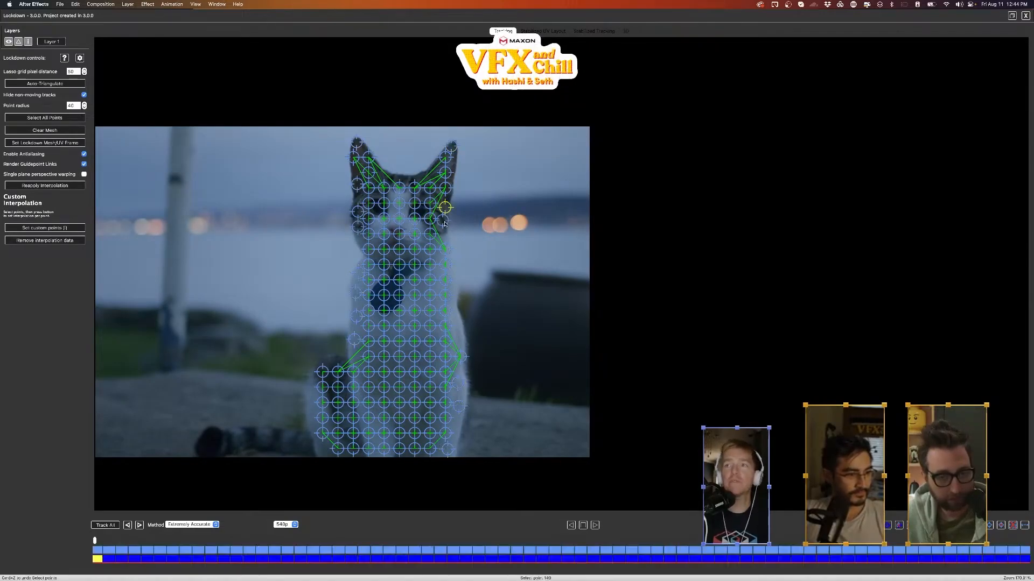
shift+click(443, 220)
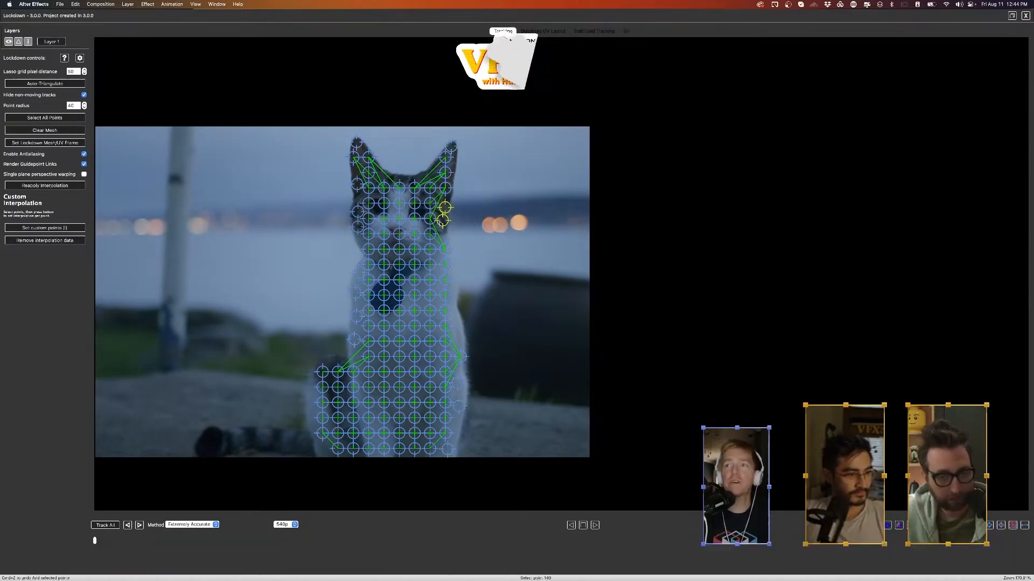
shift+click(358, 212)
shift+click(357, 184)
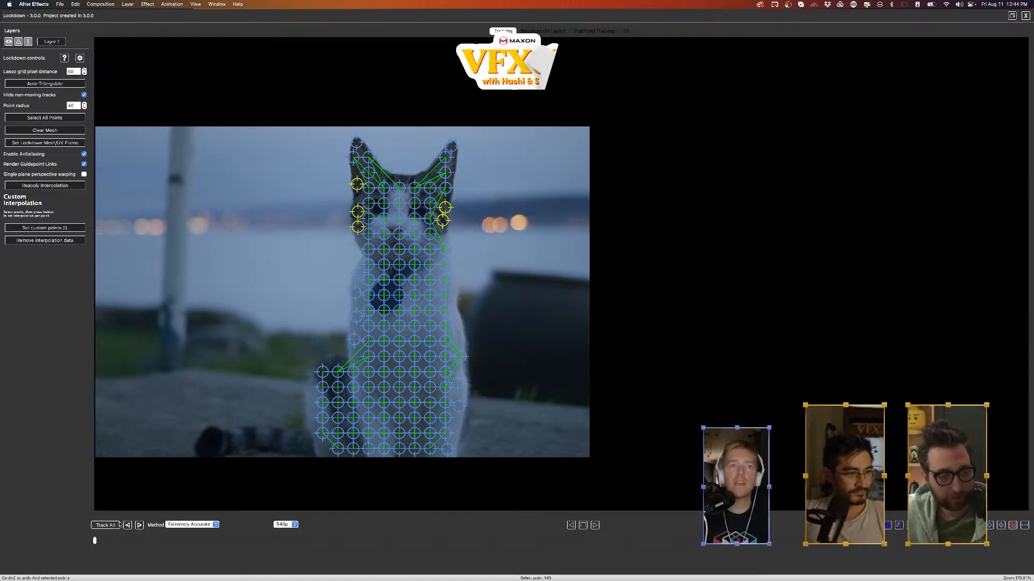
click(139, 526)
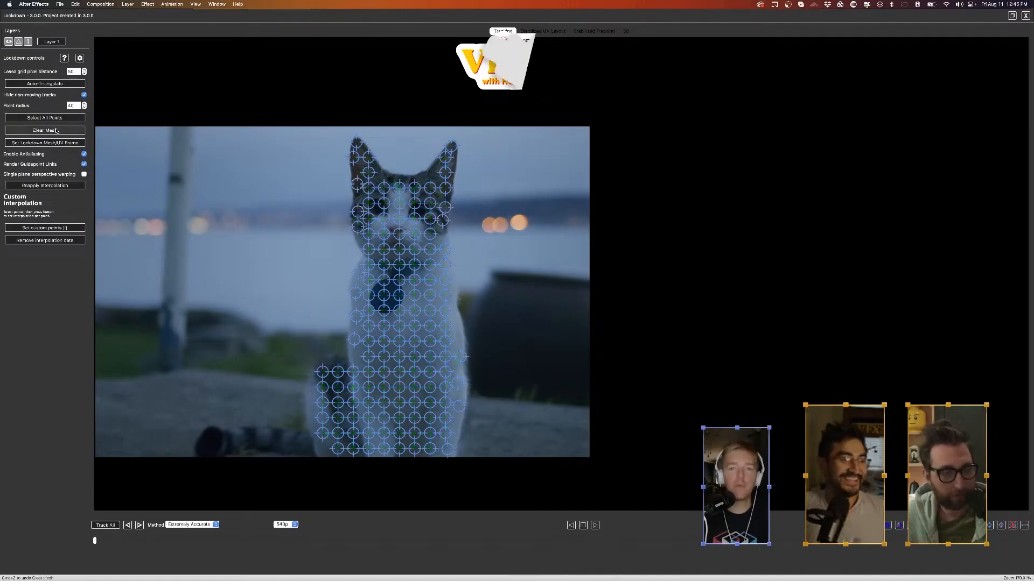
- Clear the old mesh, auto-triangulate all the points and play the result in the Stabilized Tracking view
click(50, 84)
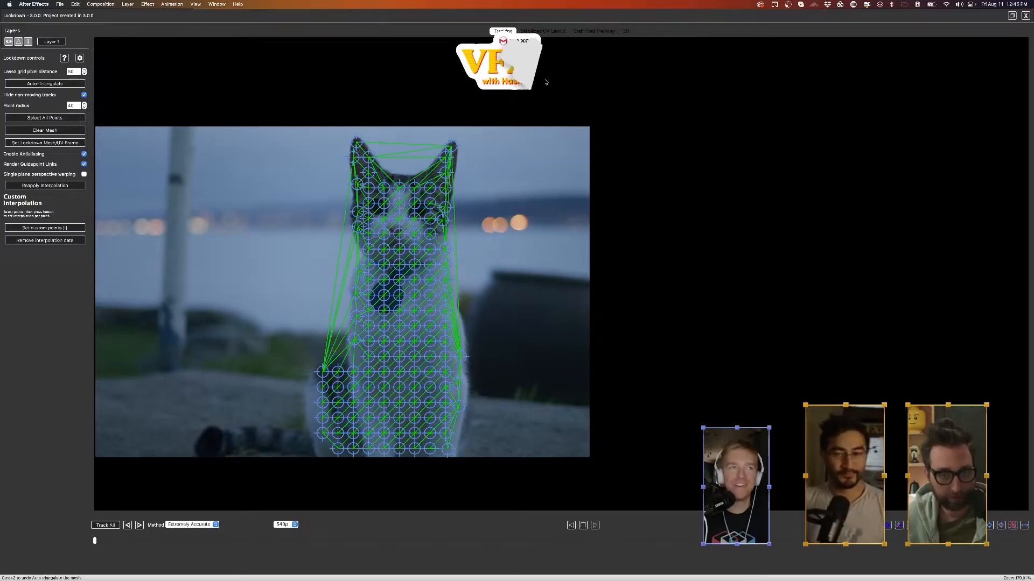
click(594, 31)
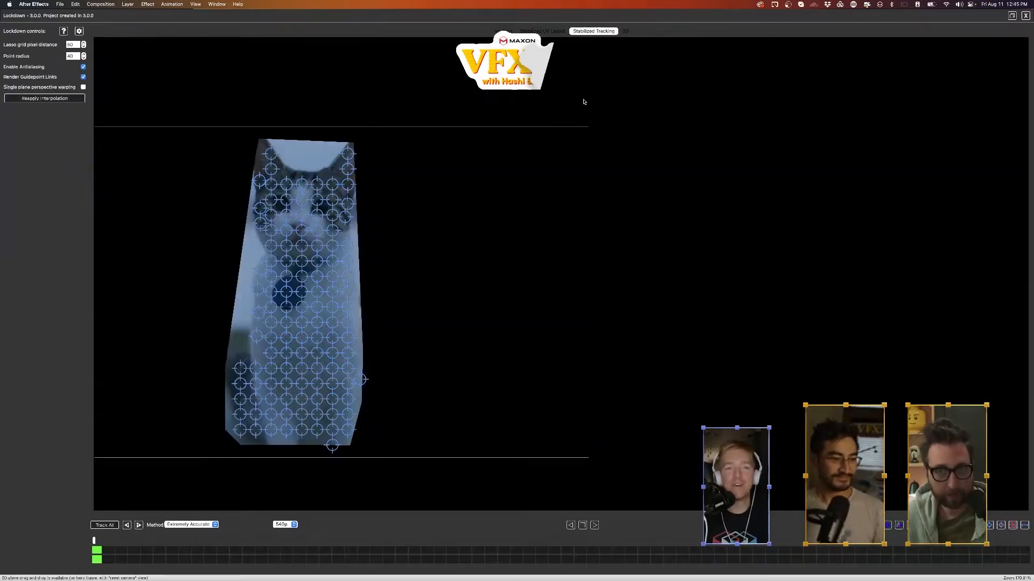
click(595, 525)
click(594, 525)
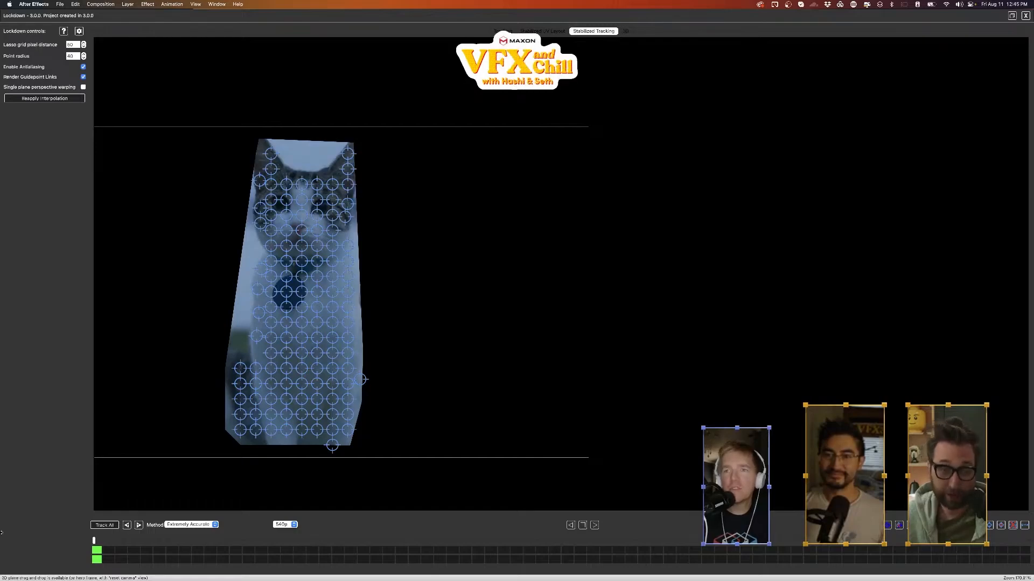
- Add tracking points along the top of the cat's head between the ears and track them forward
click(503, 31)
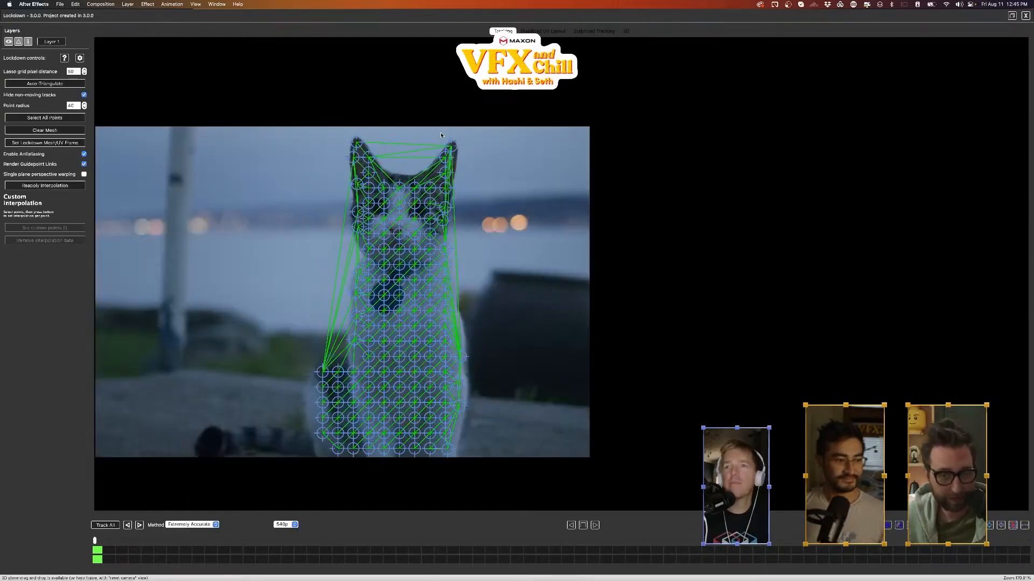
click(433, 172)
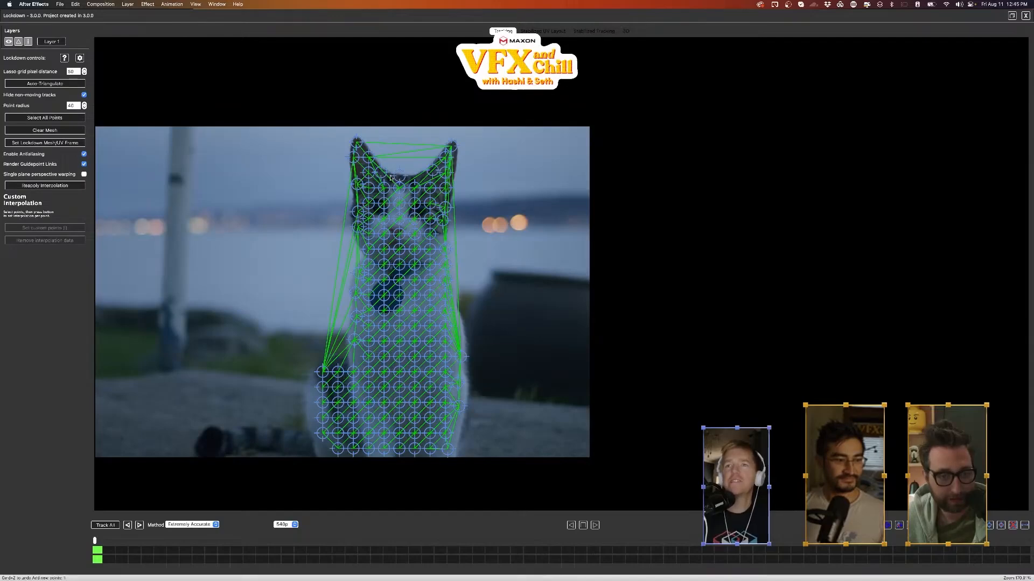
click(382, 173)
shift+click(399, 176)
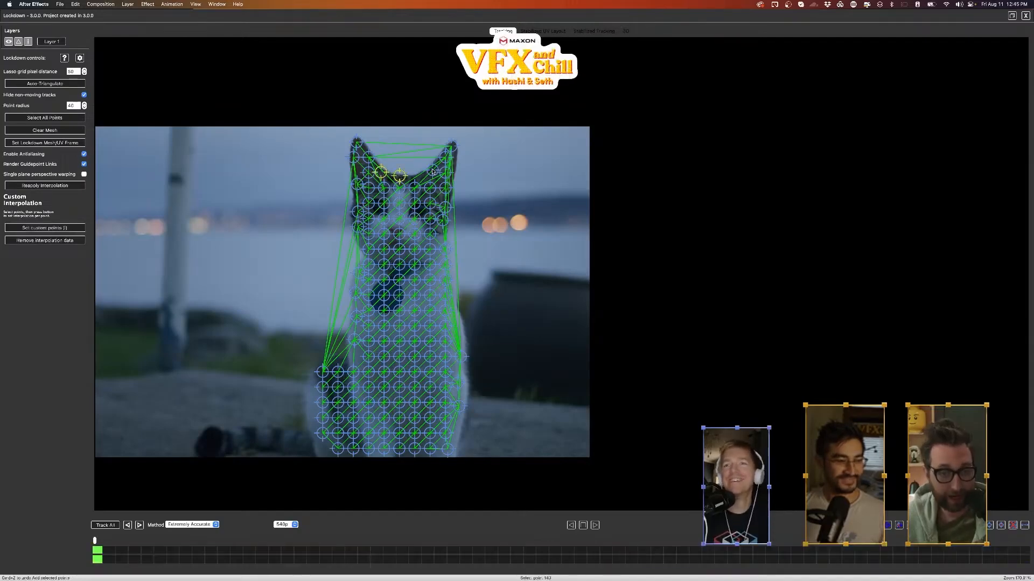
click(140, 526)
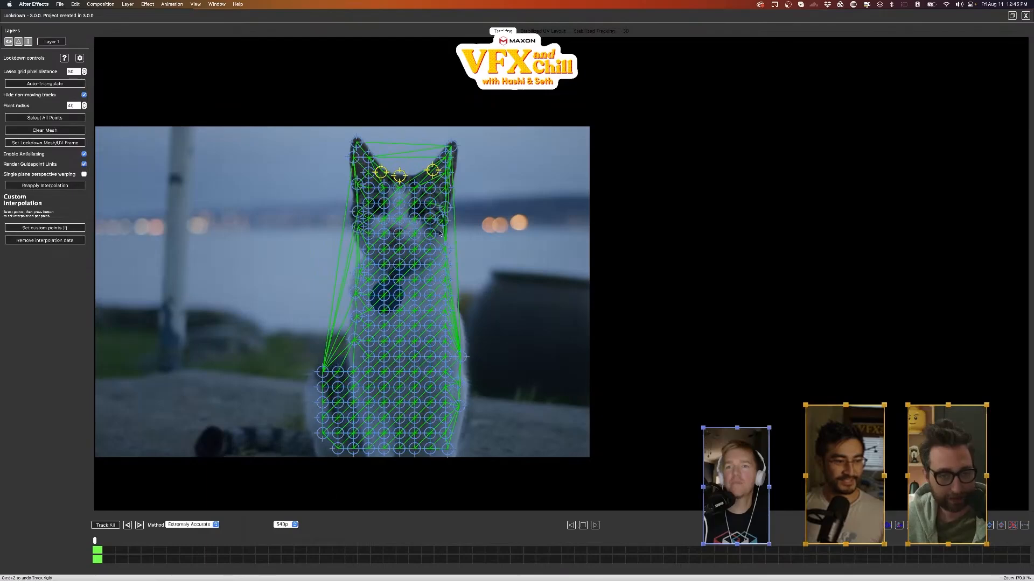
click(419, 175)
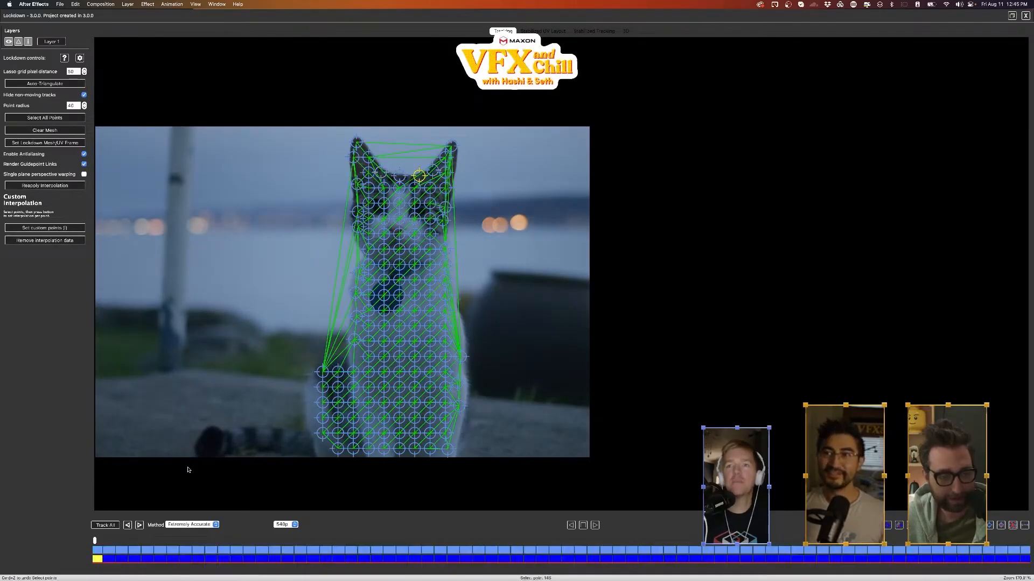
click(140, 526)
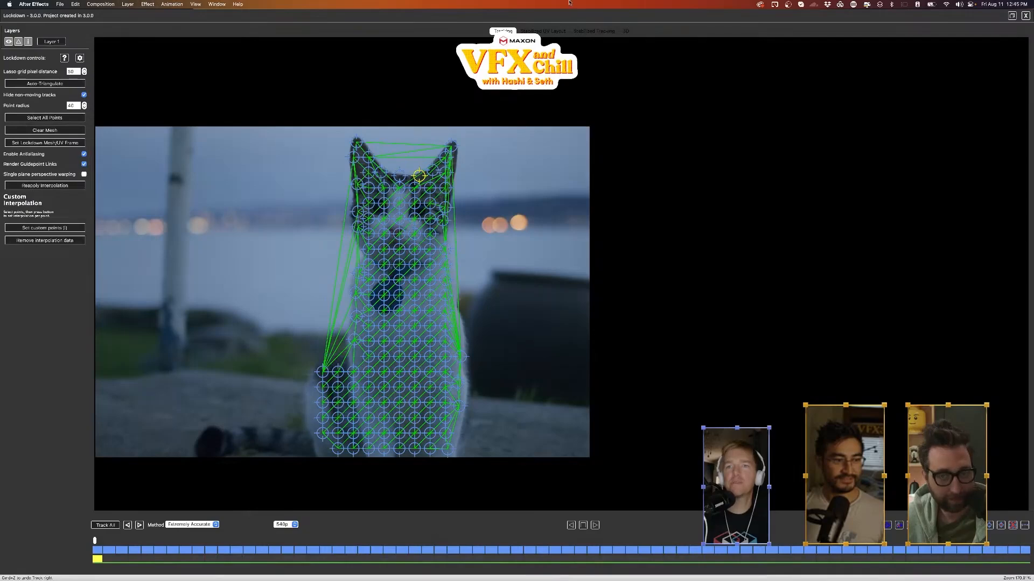
- Rebuild the auto-triangulated mesh with the head-top points included and review its stabilized playback, returning to the first frame
click(26, 130)
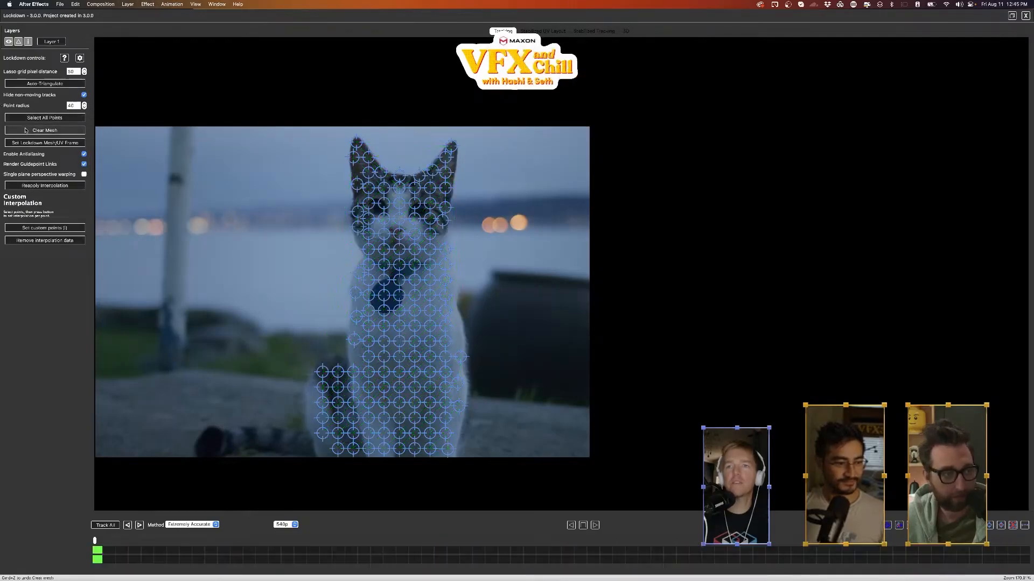
click(44, 84)
click(593, 31)
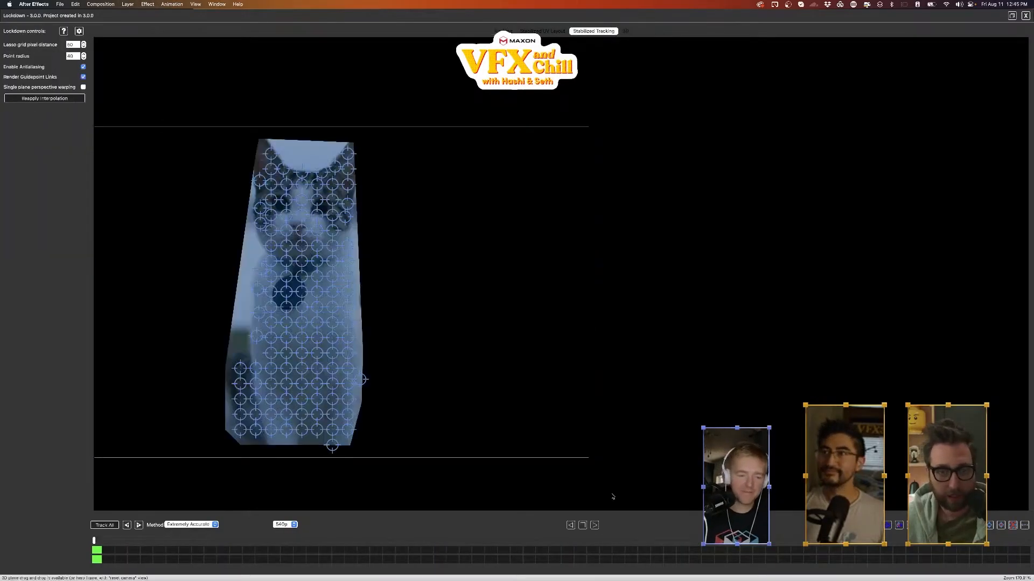
click(595, 525)
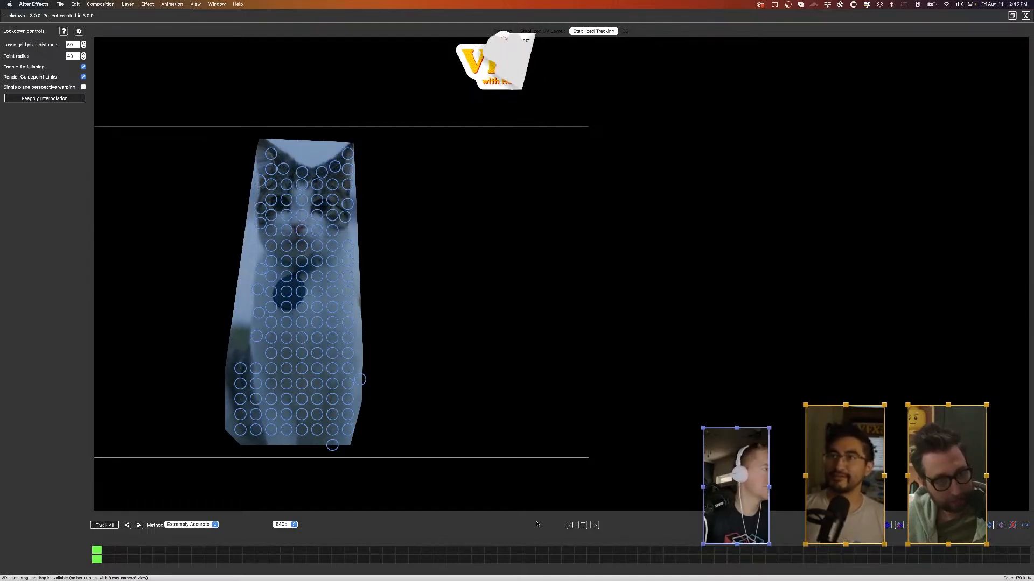
drag(288, 542, 42, 509)
- Add a tracking point inside the cat's left ear in the Tracking view and track it forward
click(504, 30)
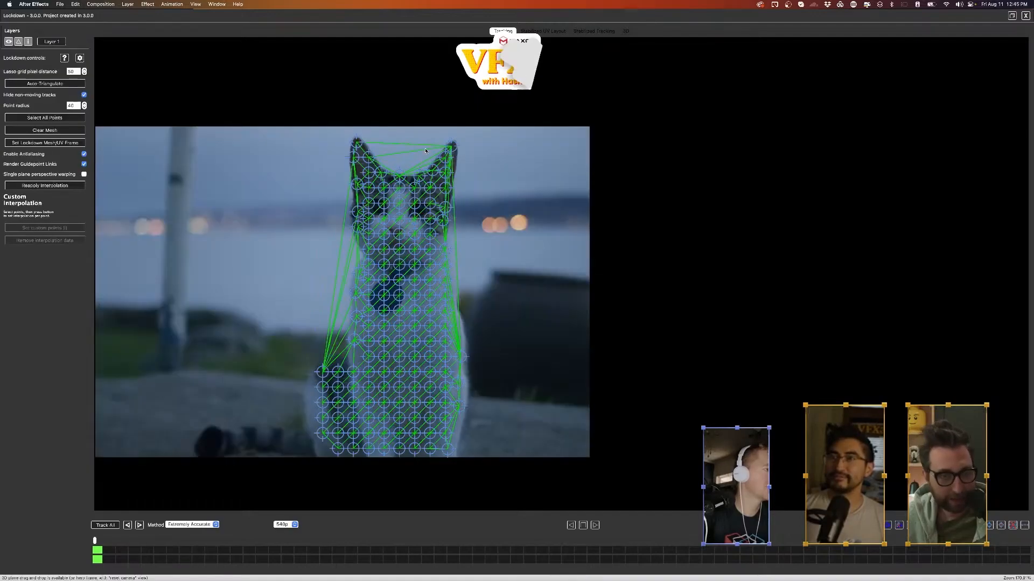
click(358, 168)
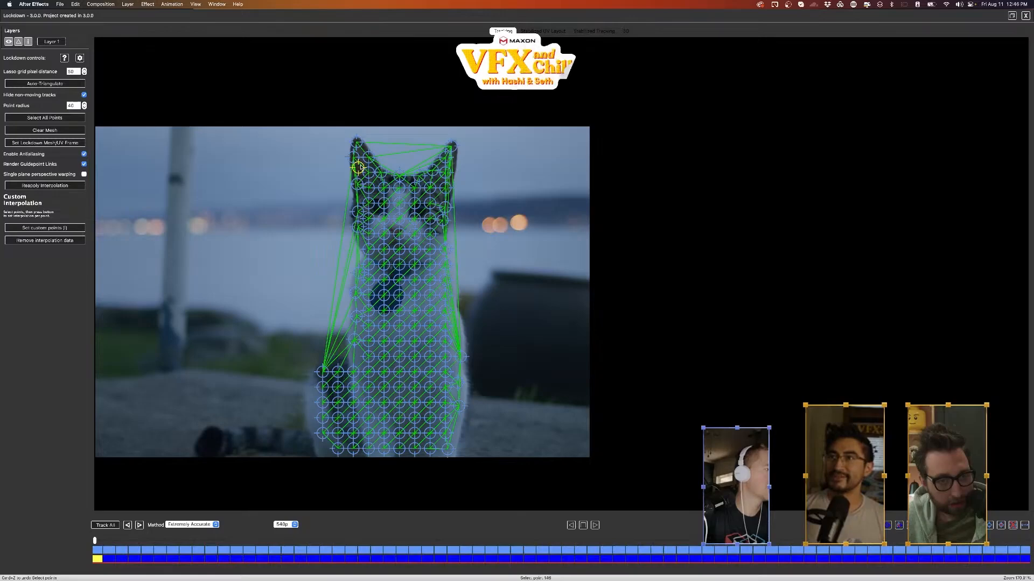
click(139, 525)
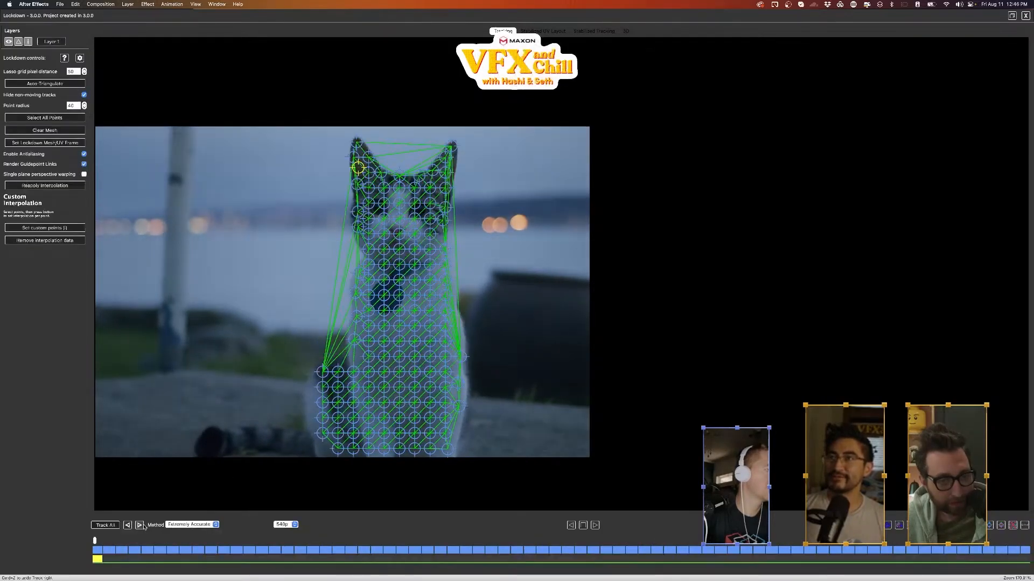
- Clear the mesh and place a ring of expansion points around the outside of the cat, from ears to tail and feet
click(45, 130)
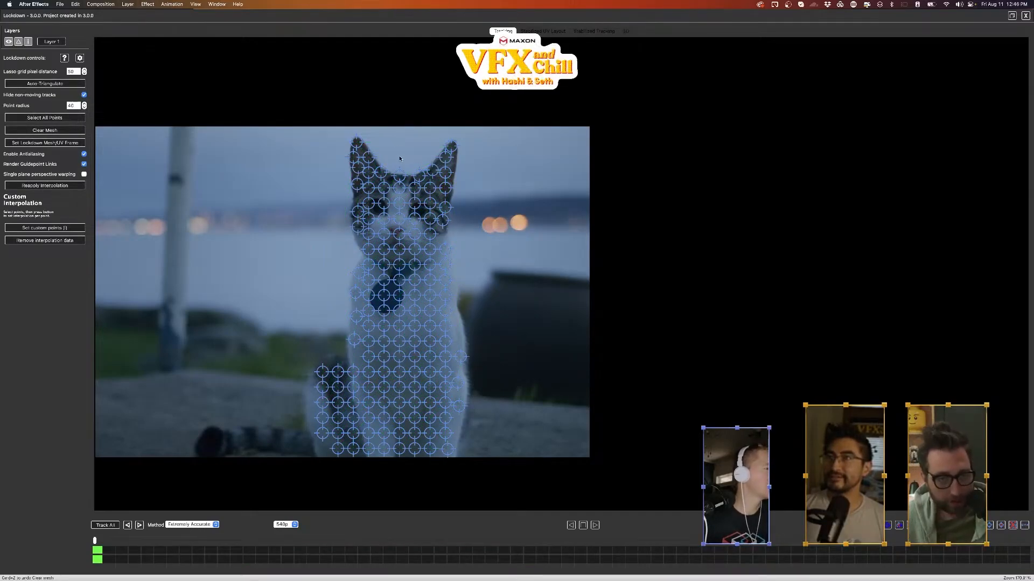
click(342, 130)
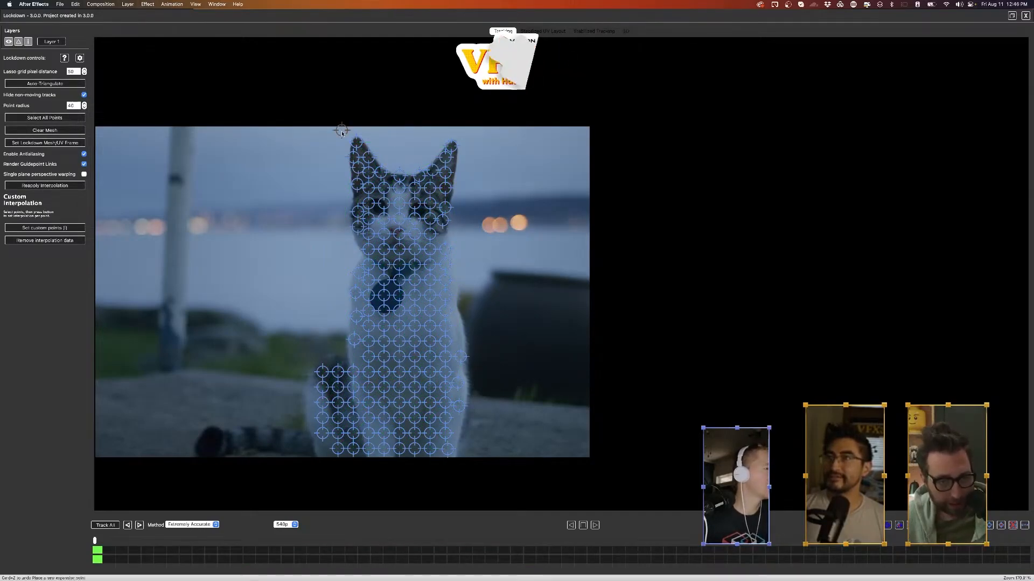
click(334, 249)
click(331, 336)
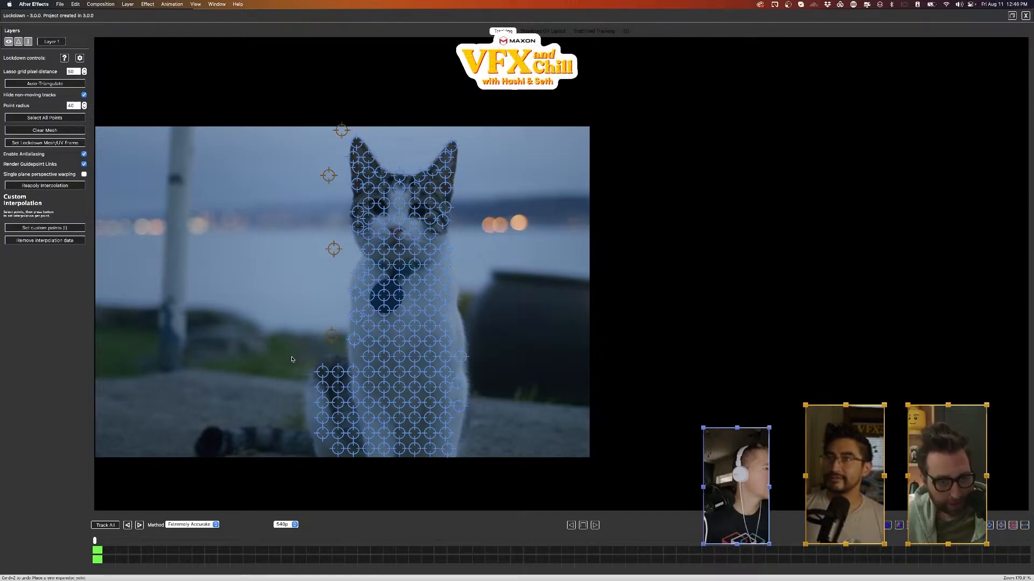
click(291, 404)
click(297, 472)
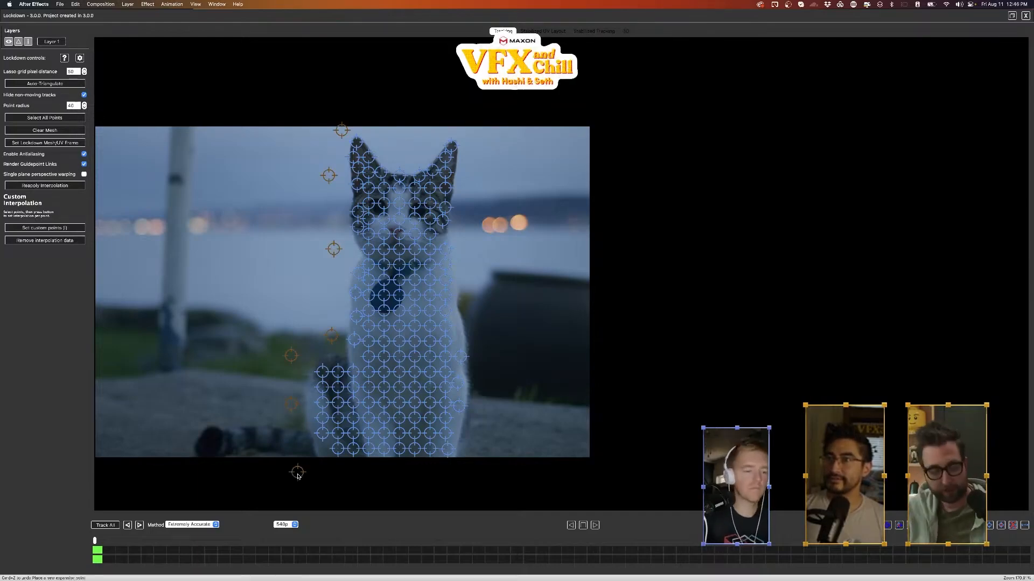
click(475, 467)
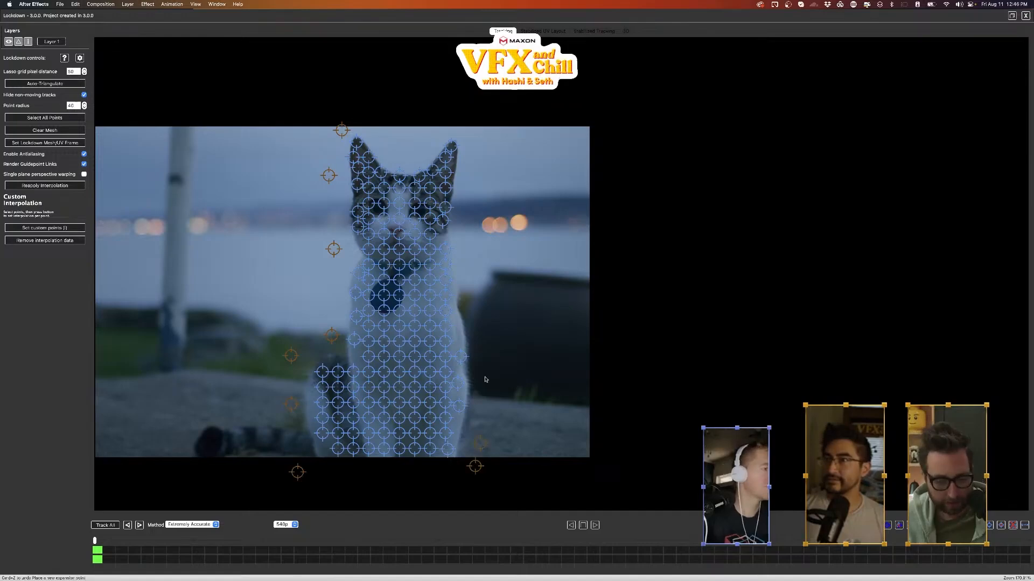
click(471, 295)
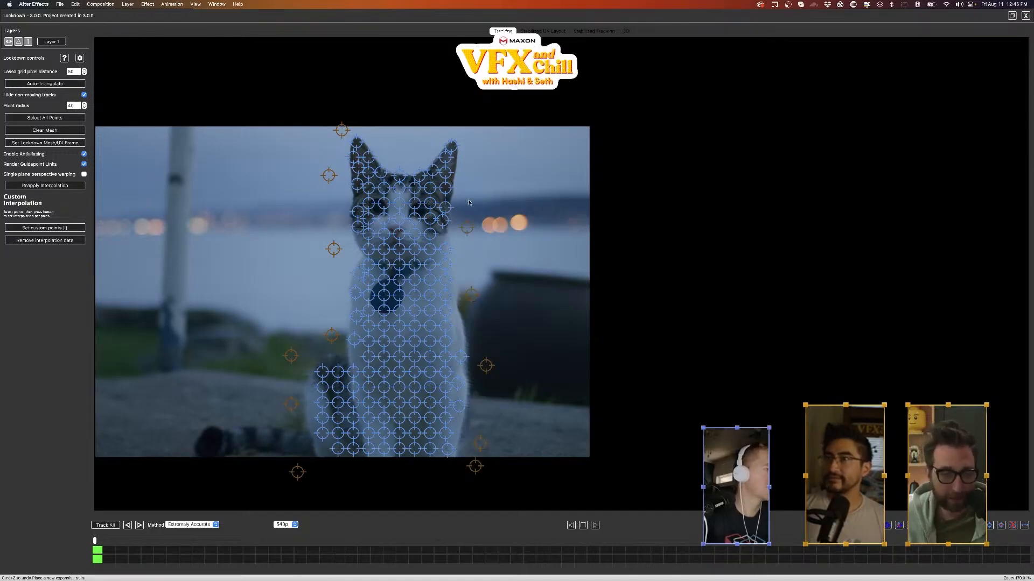
click(474, 144)
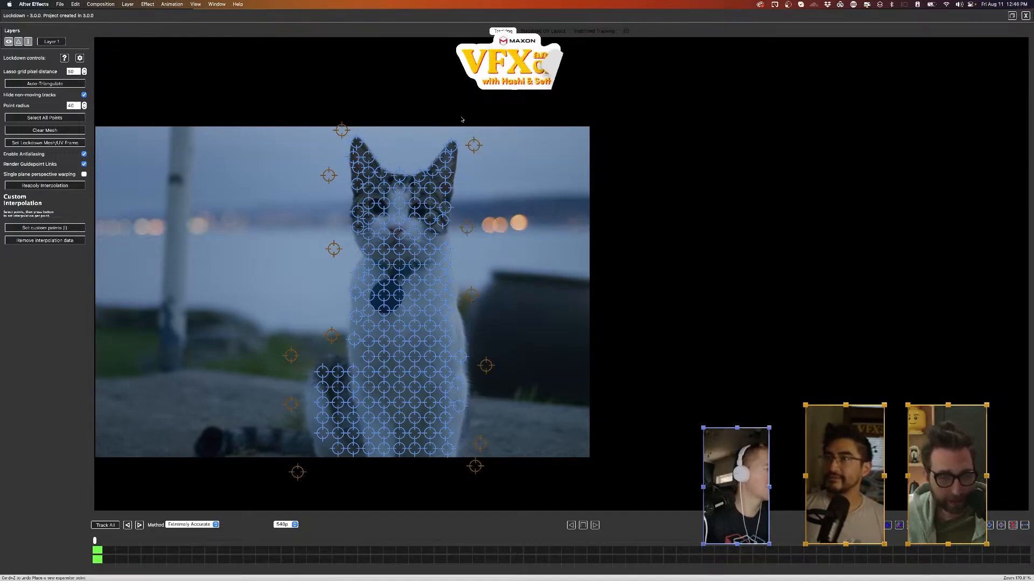
click(403, 139)
click(372, 113)
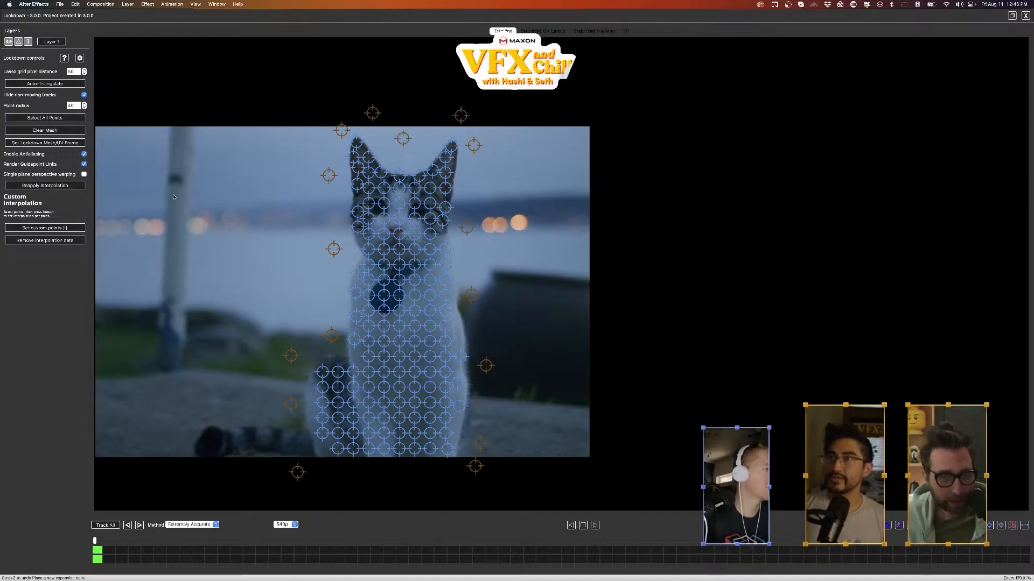
- Auto-triangulate the mesh with the outer expansion points and review its playback in the Stabilized Tracking view
click(46, 84)
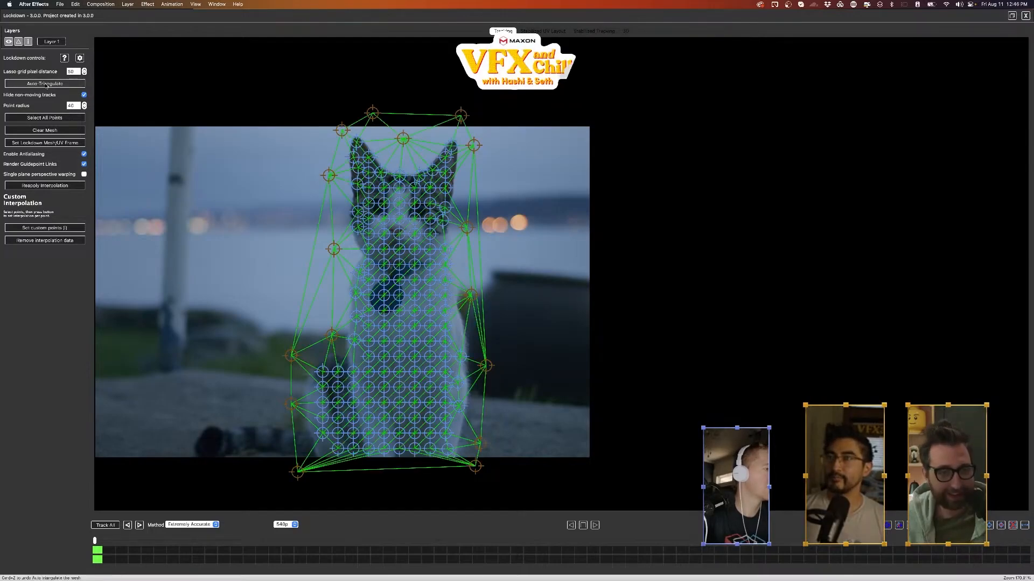
click(592, 32)
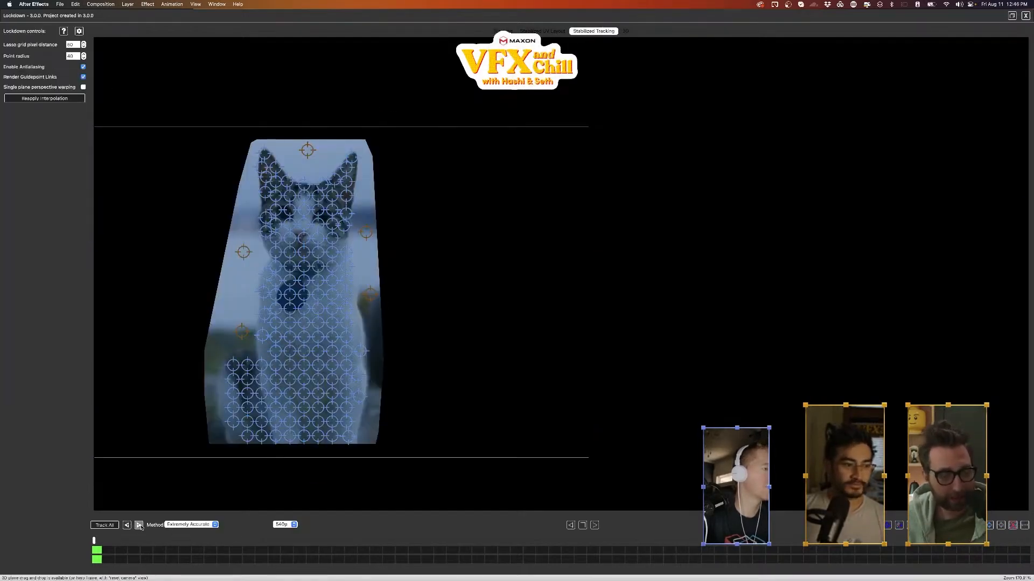
click(139, 525)
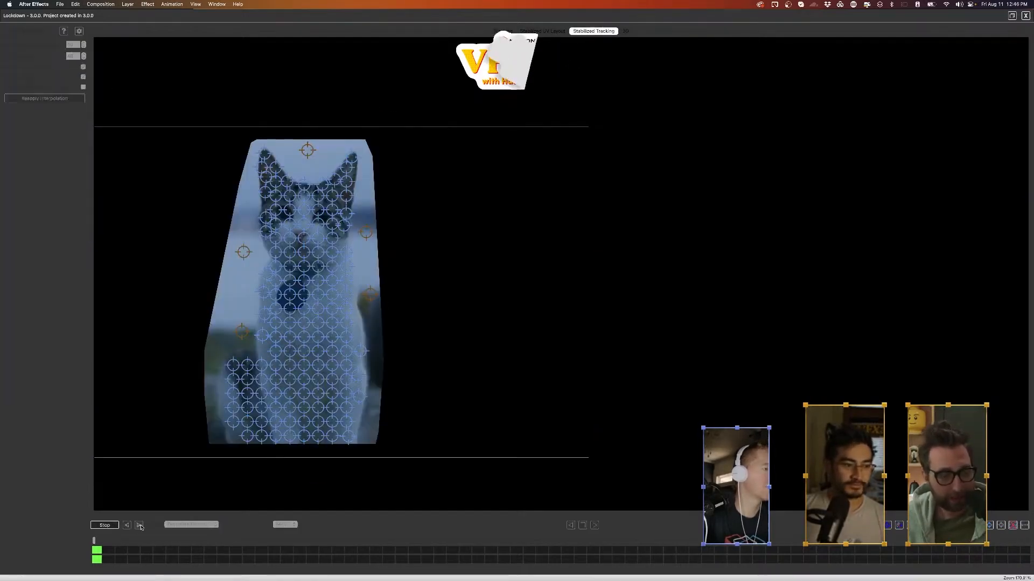
click(113, 527)
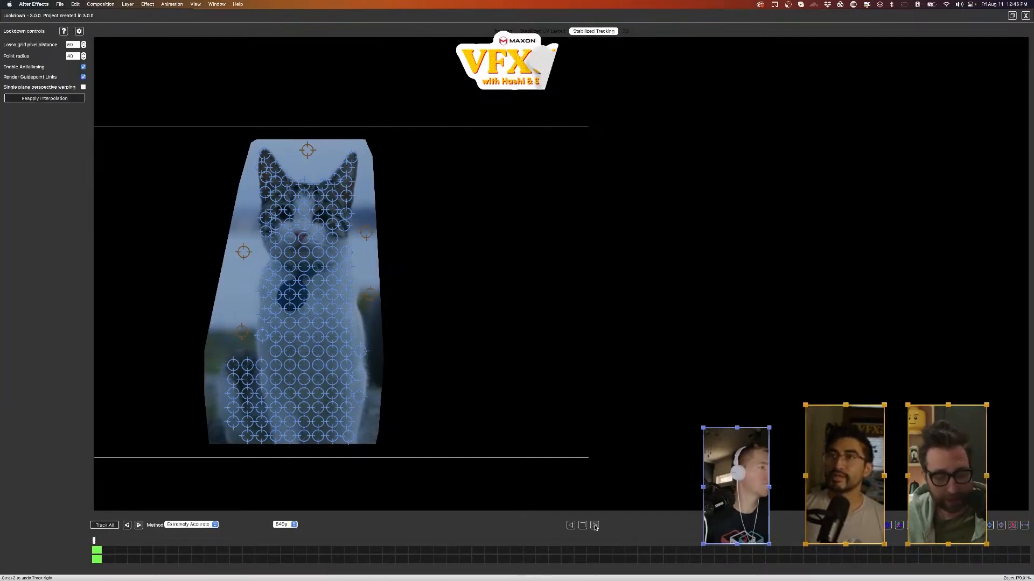
click(594, 526)
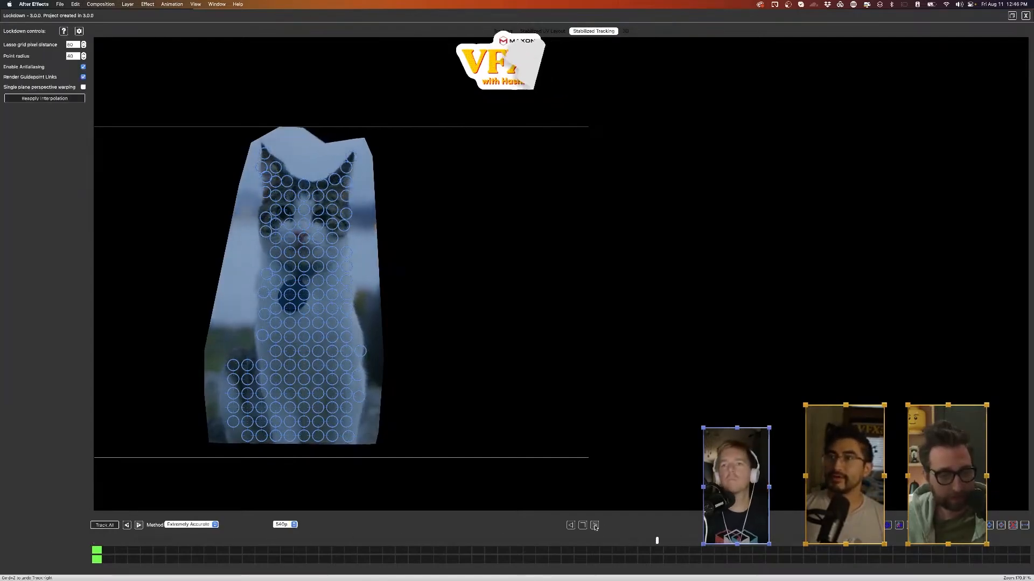
click(583, 526)
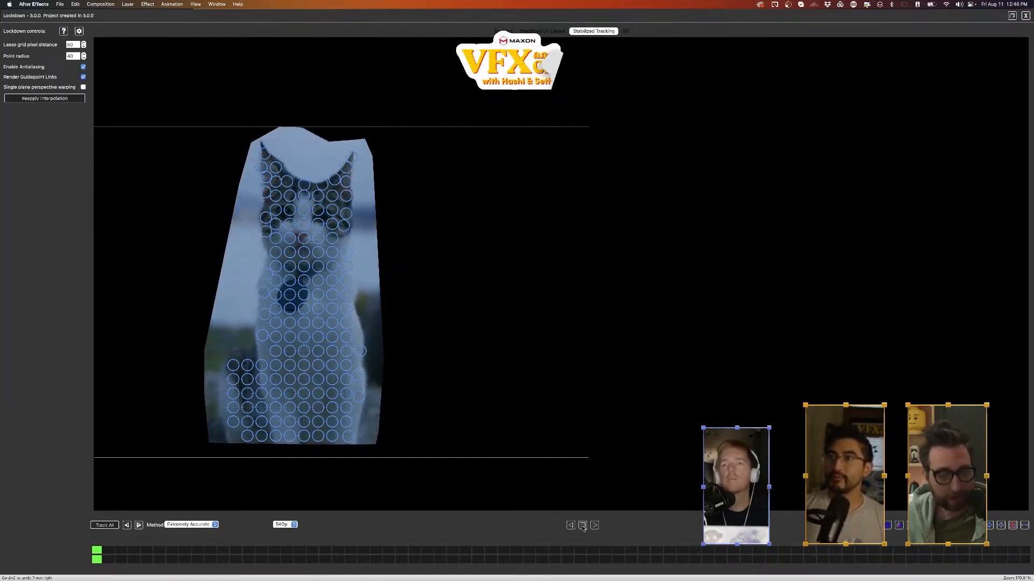
click(503, 31)
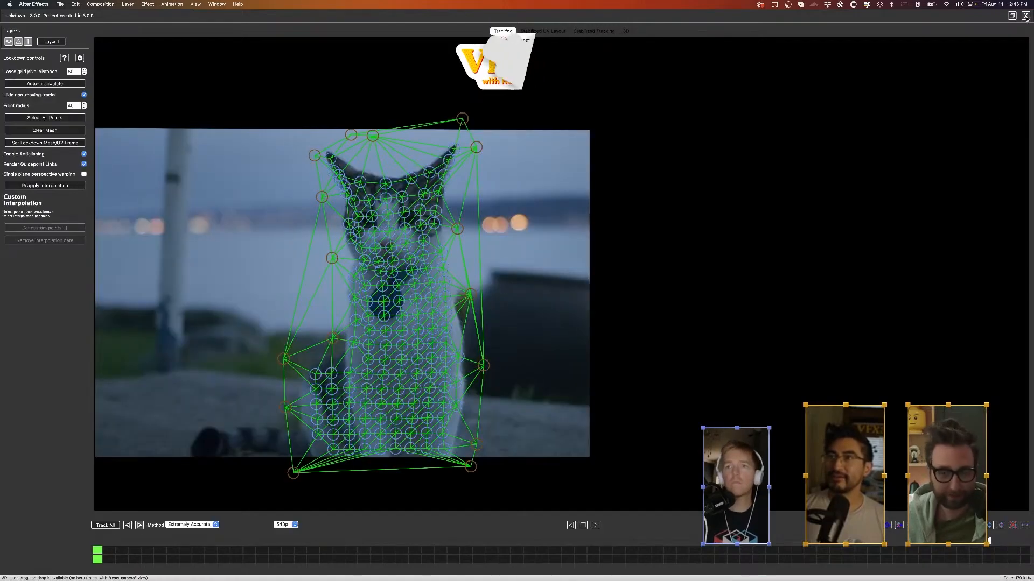
- Exit the Lockdown interface, preview the mesh on the cat layer and run Lockdown on it at the first frame
click(1025, 16)
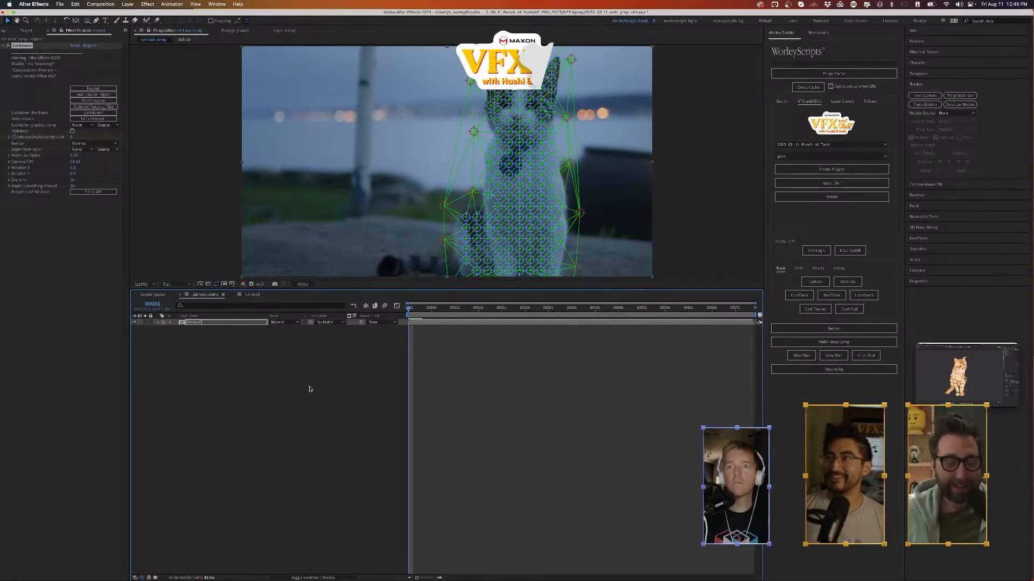
click(182, 323)
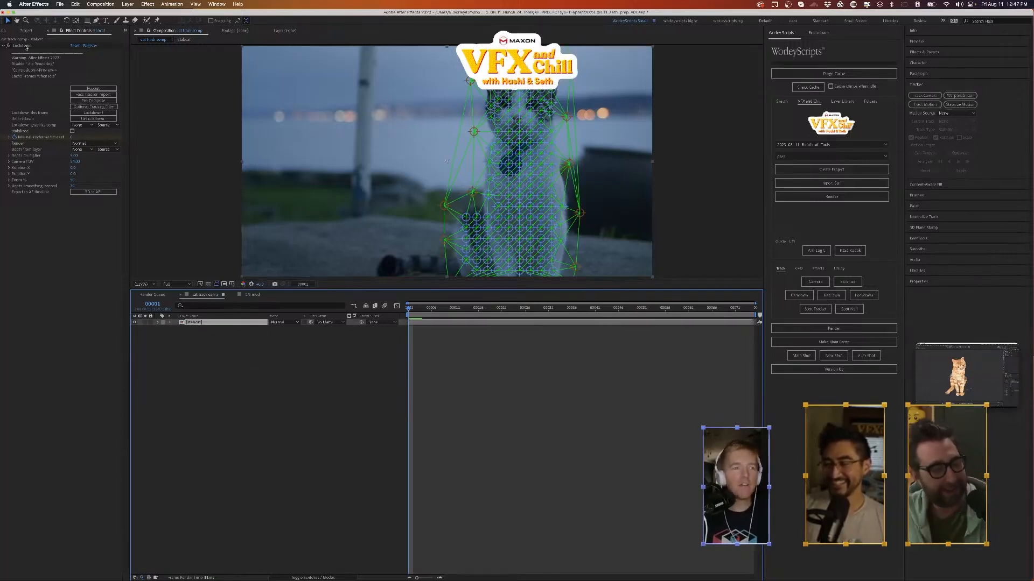
click(23, 46)
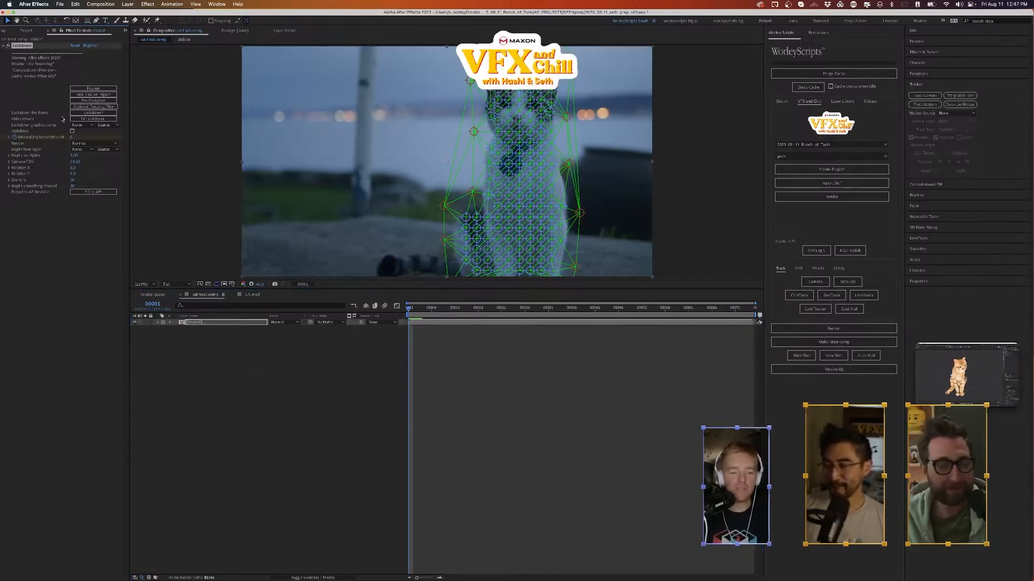
key(space)
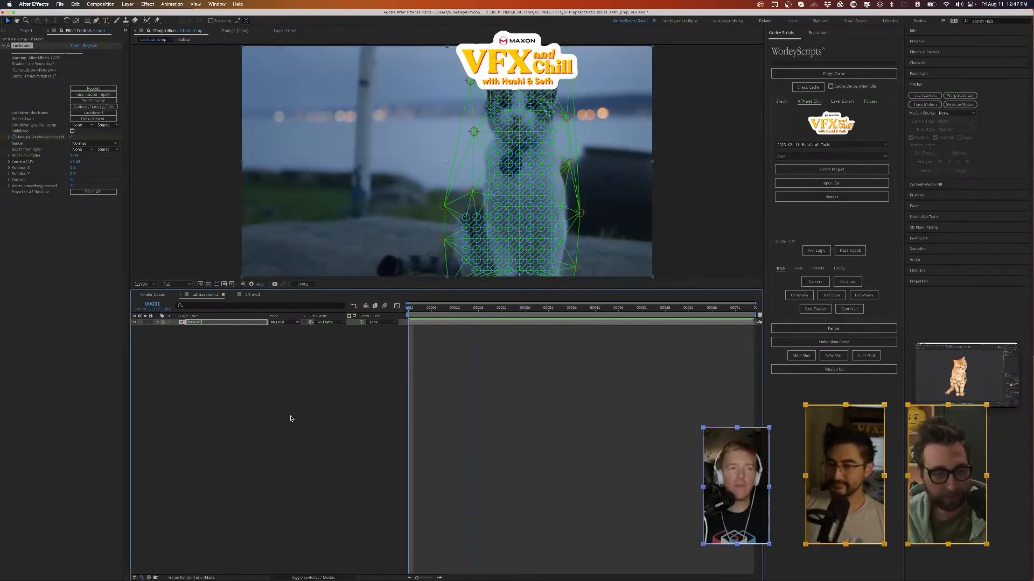
click(98, 113)
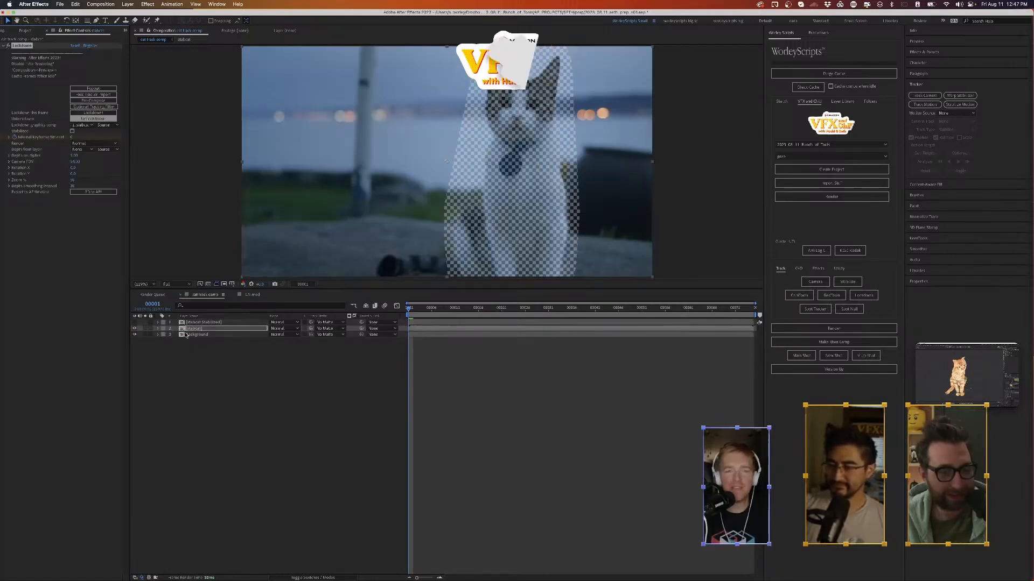
- Inspect the generated stabilized comp and preview the locked-down result in the main cat comp
double_click(183, 322)
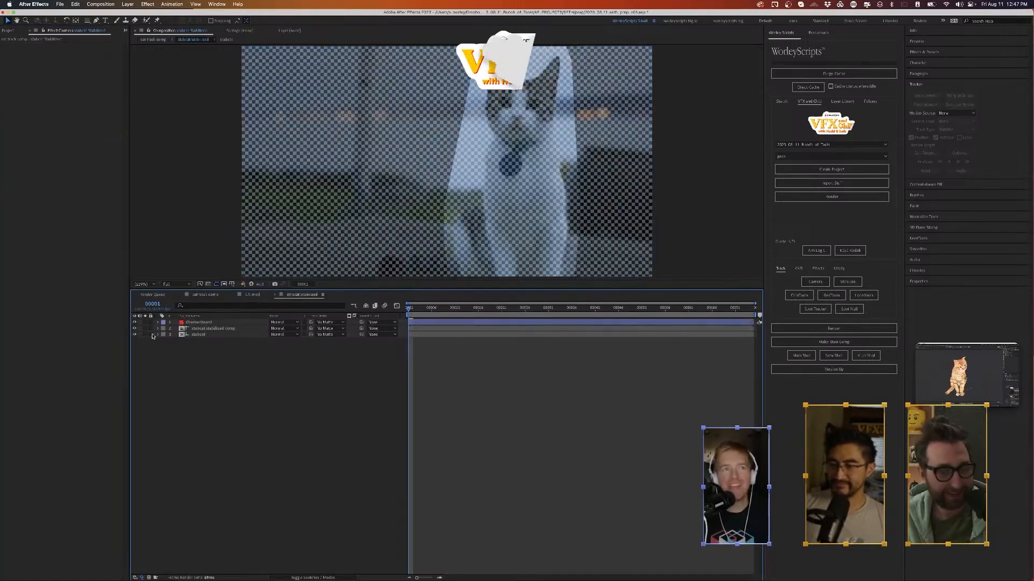
click(208, 295)
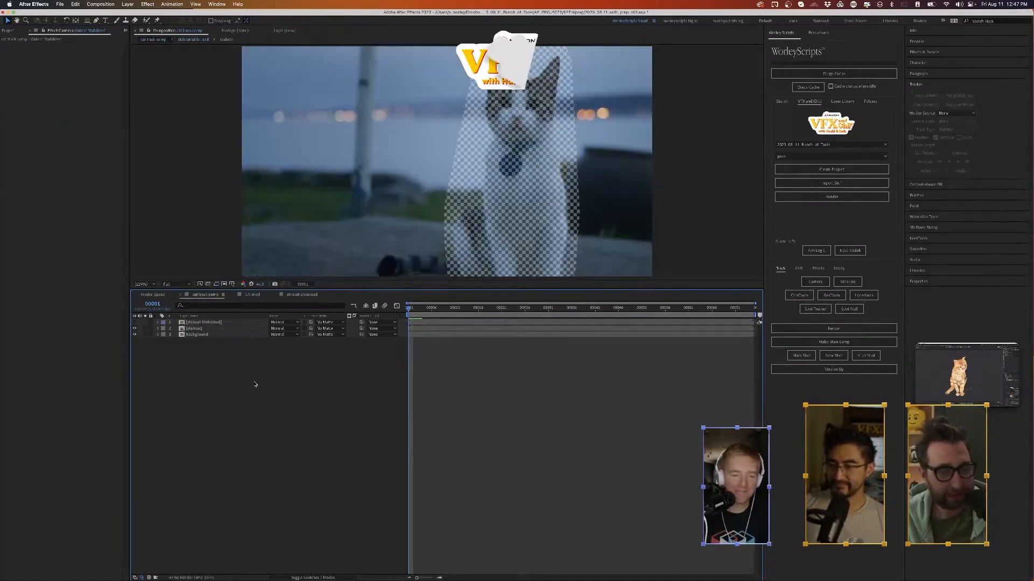
key(space)
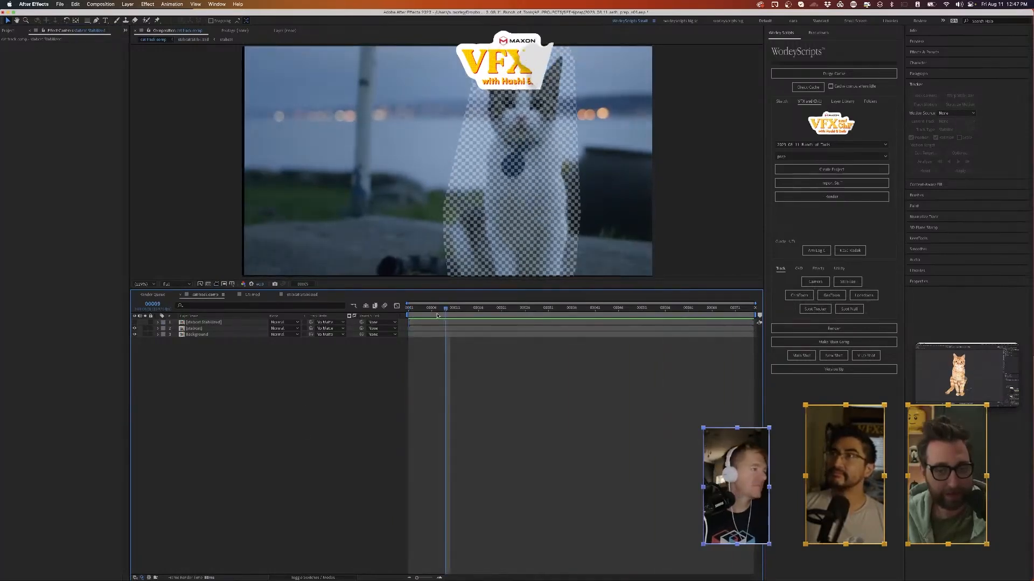
- Solo the cat layer carrying the Lockdown effect, preview its checkerboard and unsolo it at the first frame
click(182, 328)
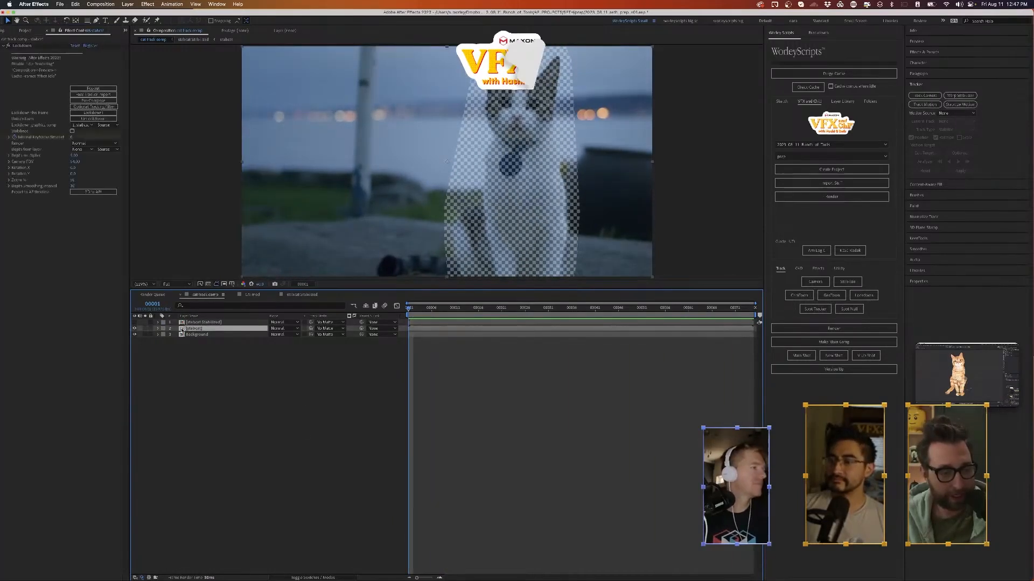
click(143, 335)
click(144, 335)
click(144, 329)
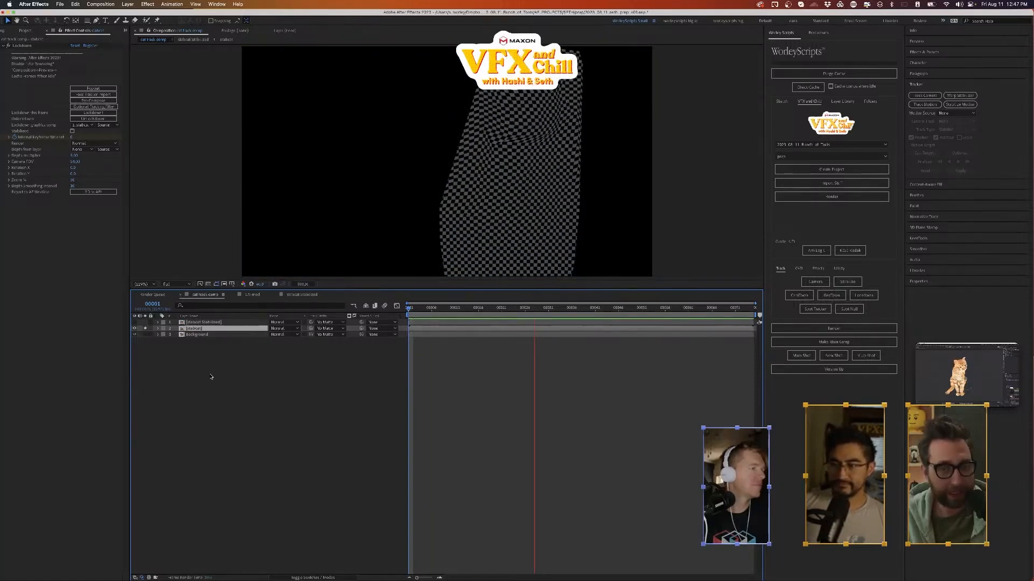
key(space)
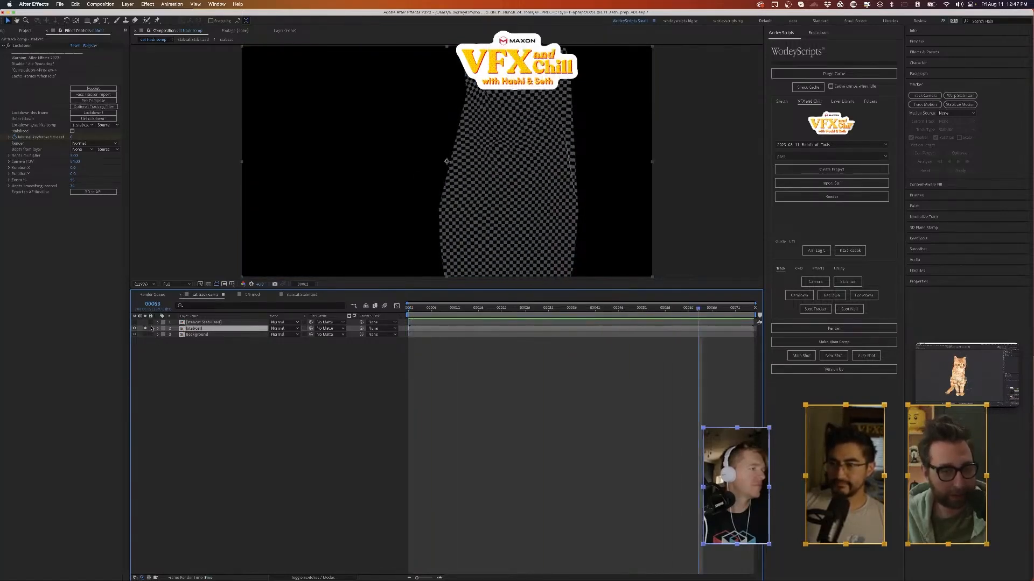
drag(507, 310, 408, 310)
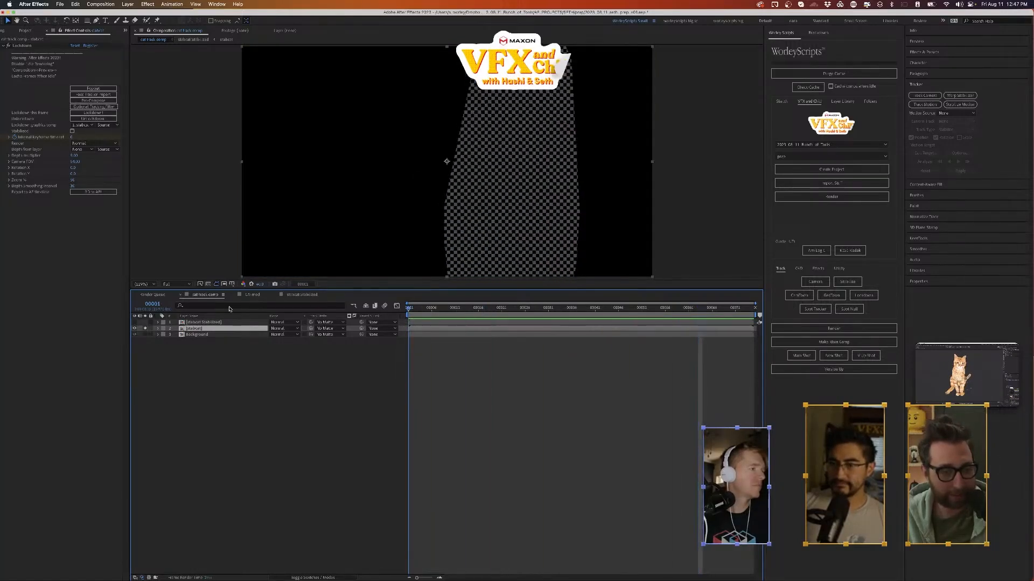
click(145, 329)
- Open the stabilized comp and hide its Checkerboard layer
double_click(184, 322)
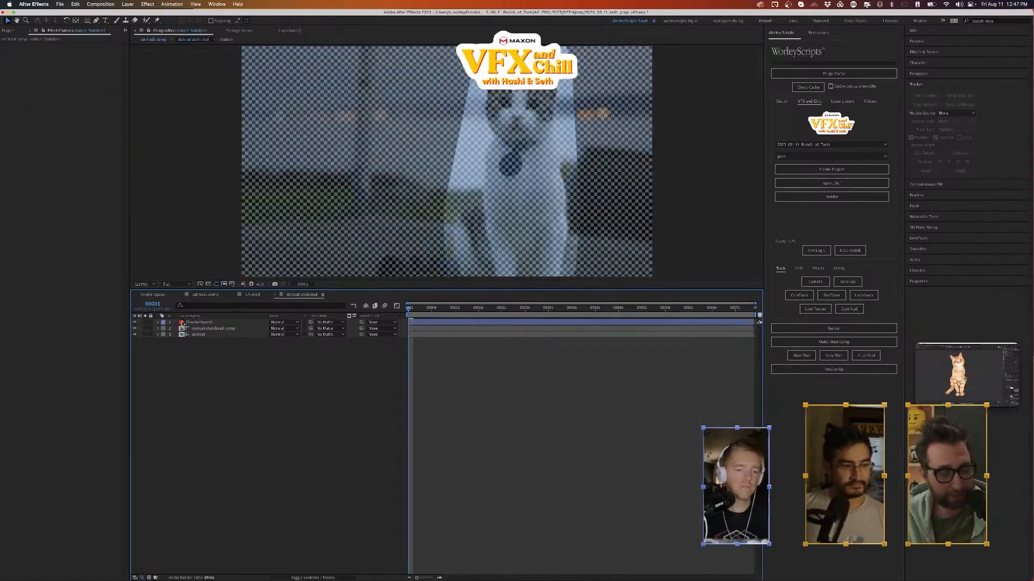
click(134, 322)
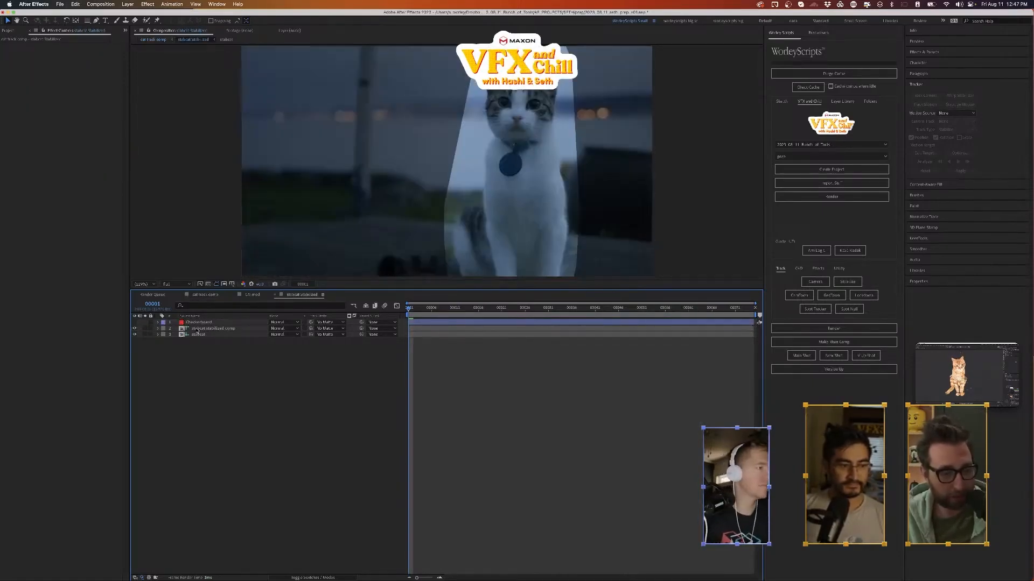
- Look through the project's imported cat PSD layers and open the orange cat's back-view layer as footage
click(24, 32)
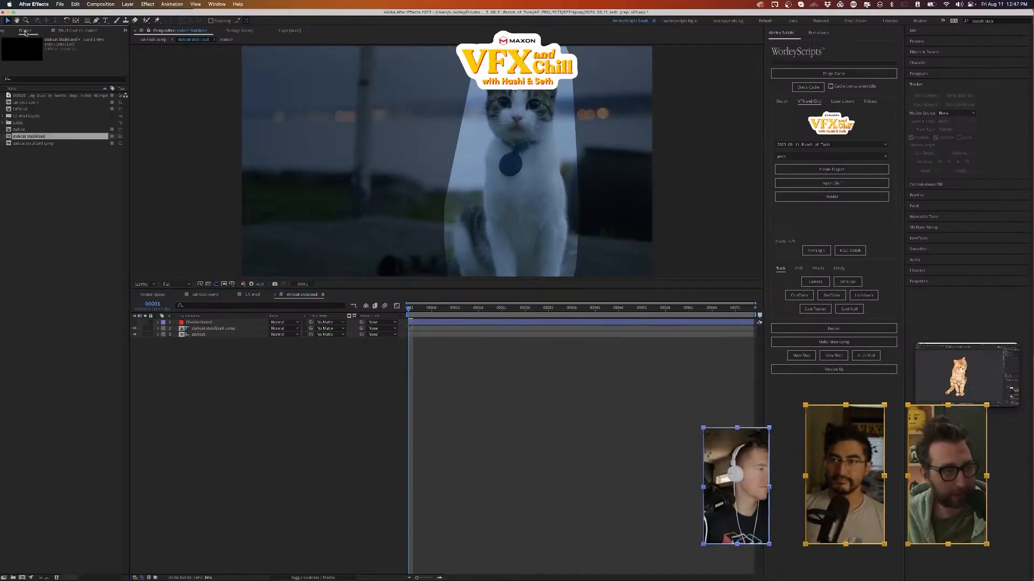
click(9, 96)
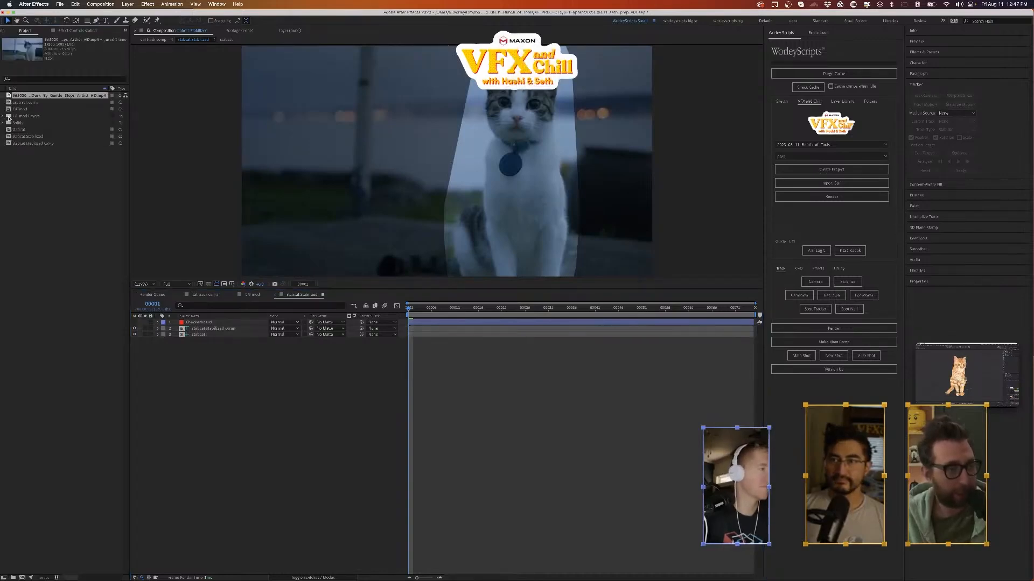
click(17, 109)
click(16, 136)
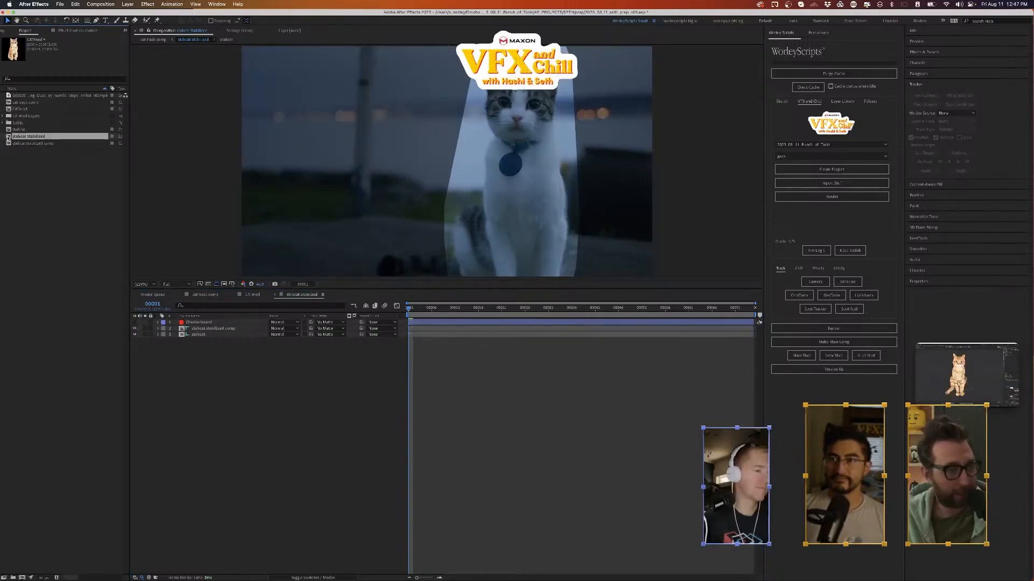
click(3, 116)
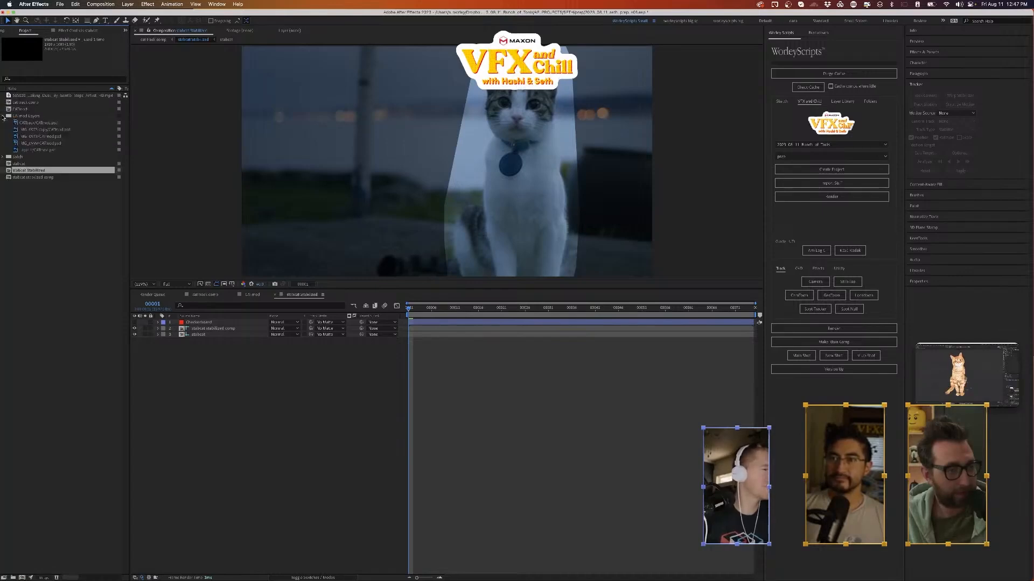
click(16, 122)
click(17, 129)
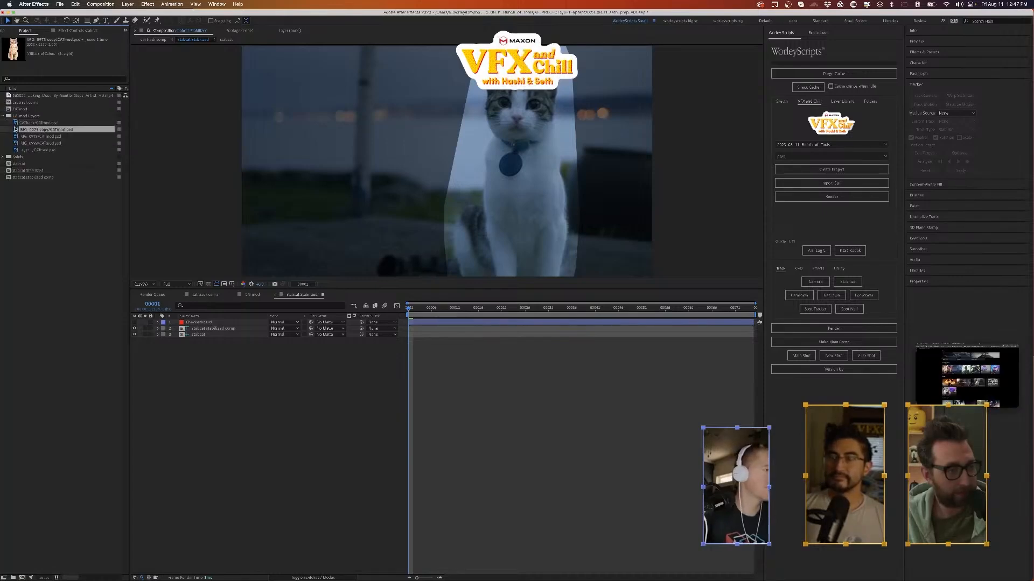
double_click(15, 122)
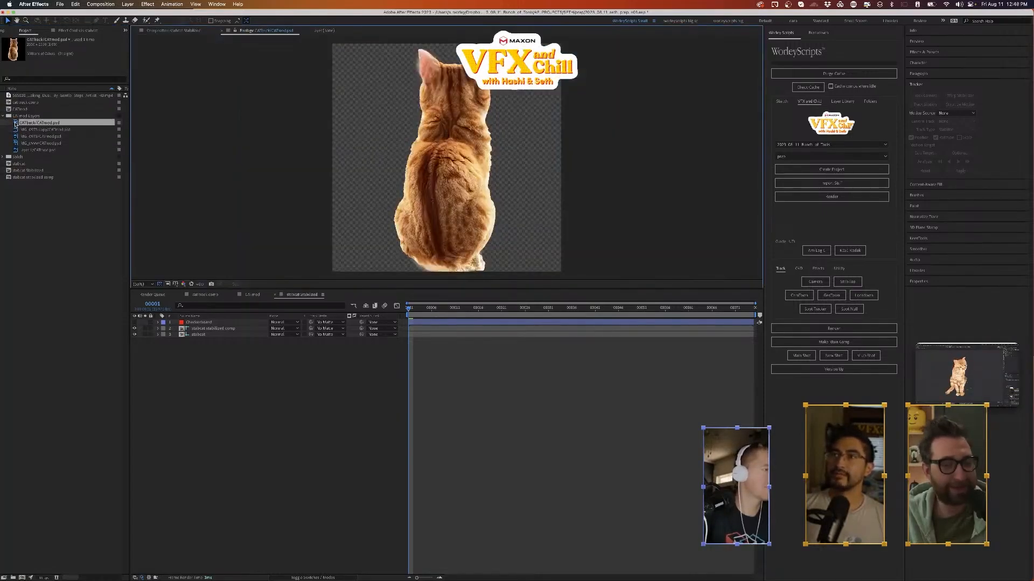
- Add the front-view orange cat layer above the stabilized footage, then scale and position it over the live-action cat
double_click(17, 130)
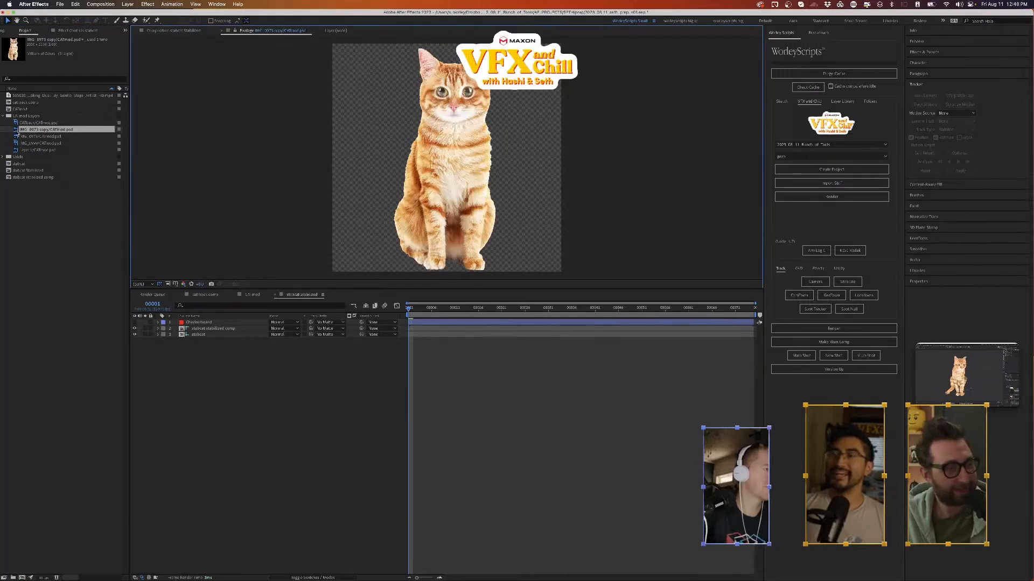
drag(17, 132, 259, 339)
key(s)
drag(452, 141, 522, 156)
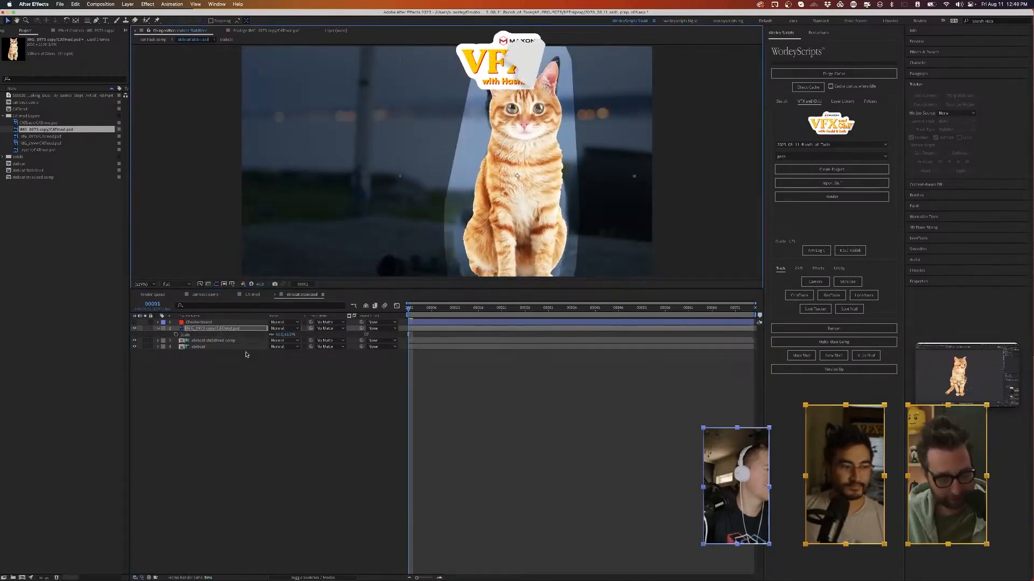
- Apply the Liquify effect to the front-view orange cat layer and adjust its brush size
key(ctrl+space)
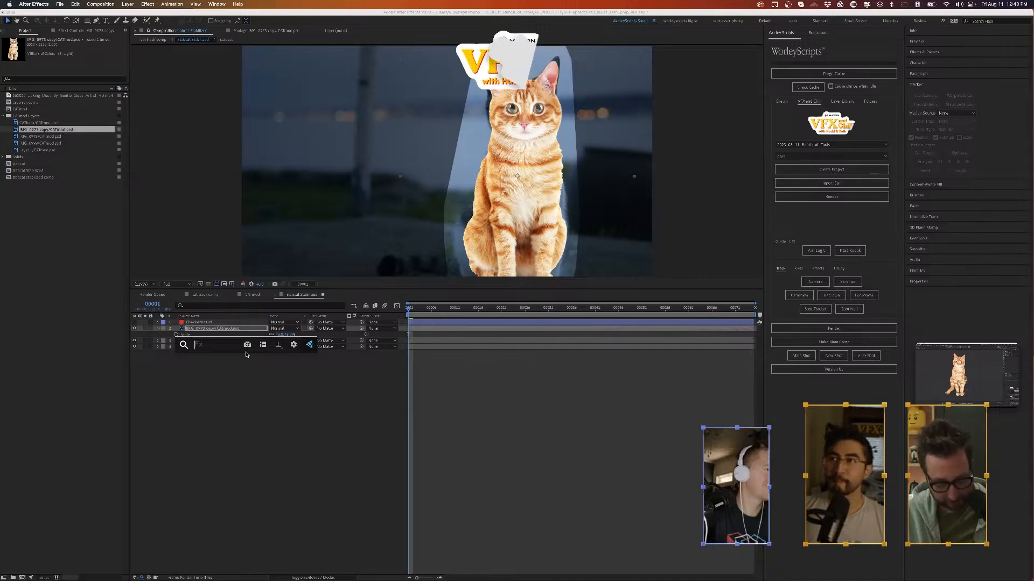
text(liq)
key(Return)
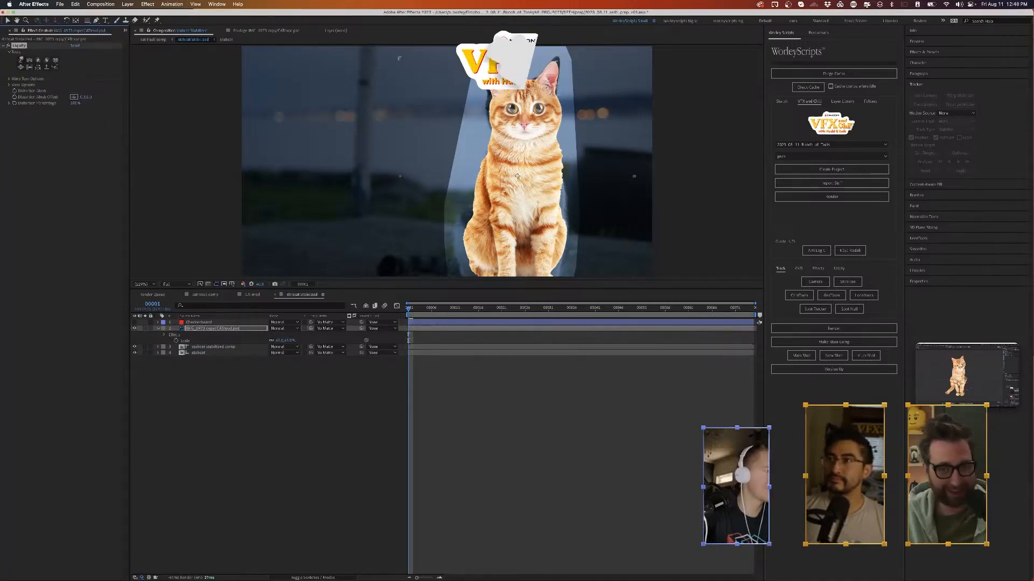
super+drag(524, 95, 539, 95)
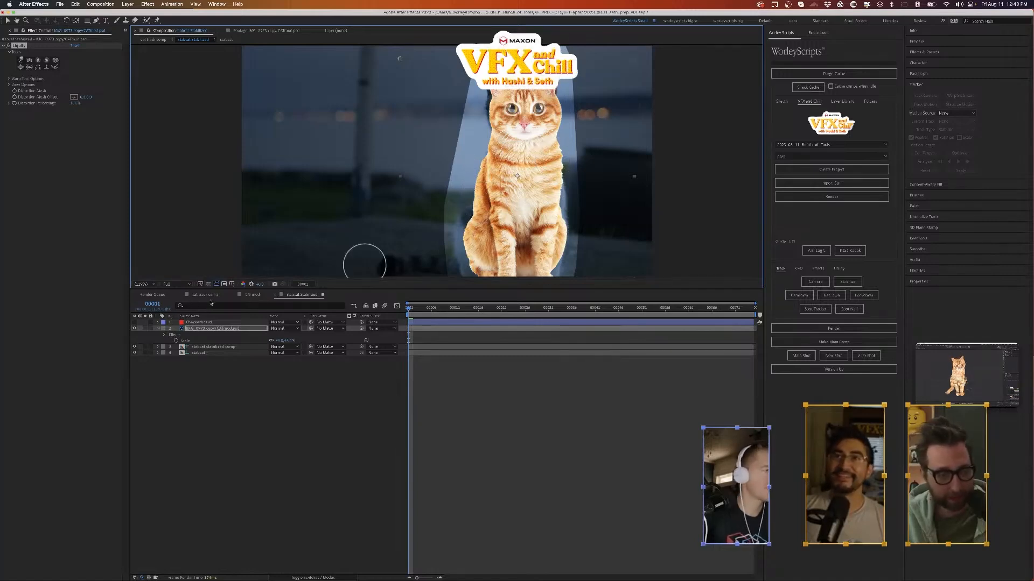
- Hide the Background layer in the main cat comp and preview the orange cat following the track
click(206, 294)
click(135, 334)
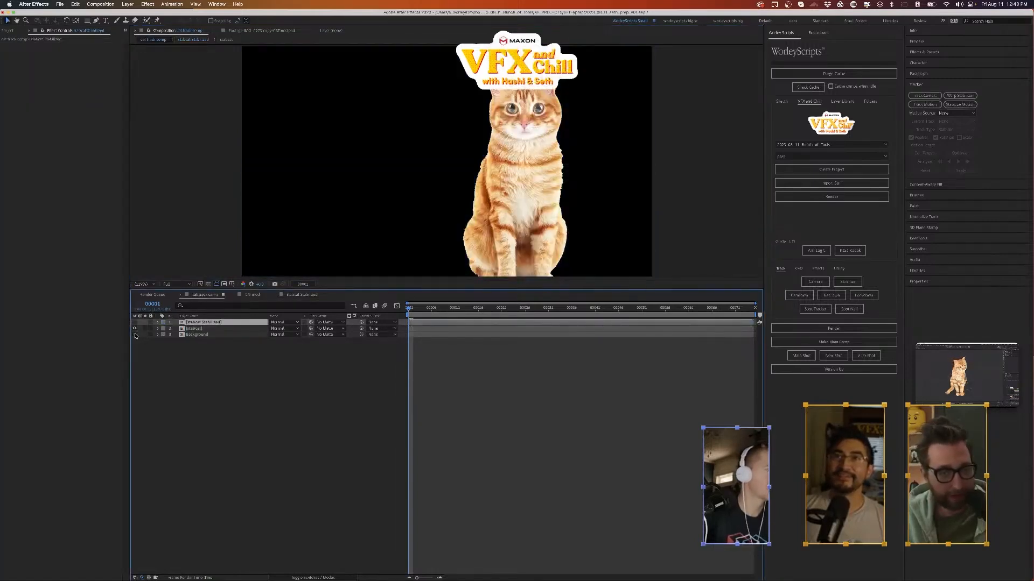
click(229, 421)
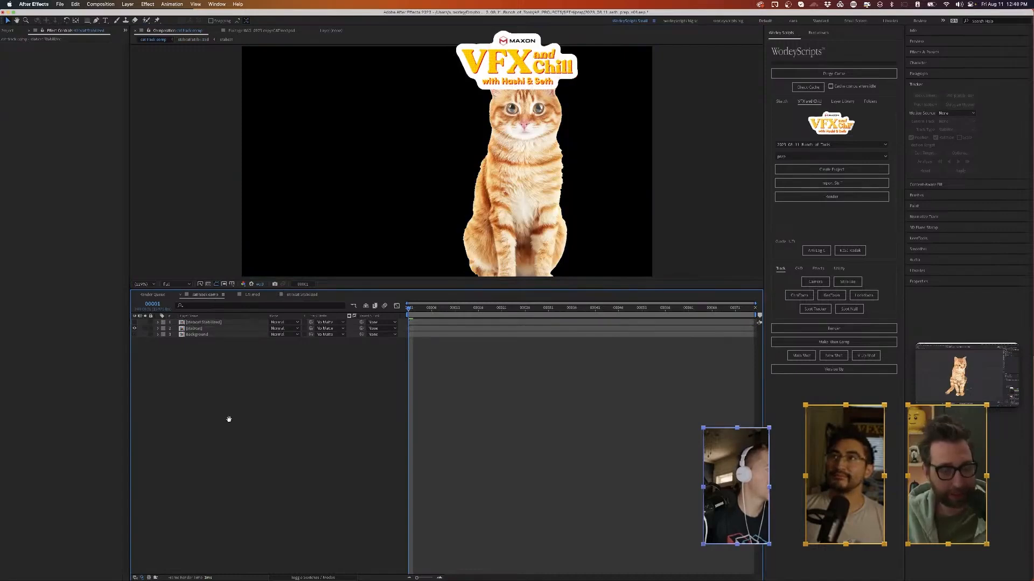
key(space)
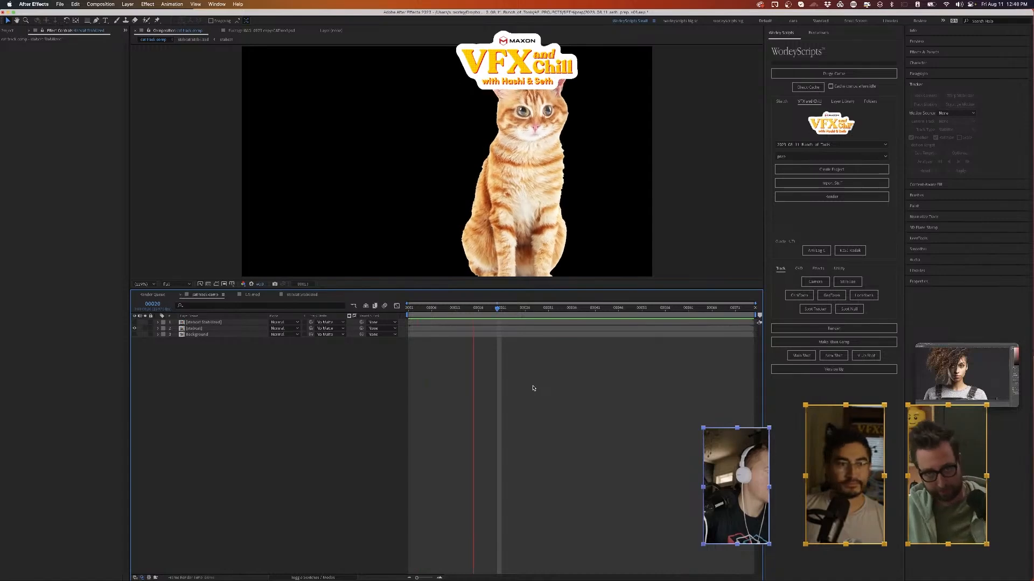
- Pre-compose the orange cat layer in the stabilized comp, leaving all attributes in place, and open the new precomp
click(252, 295)
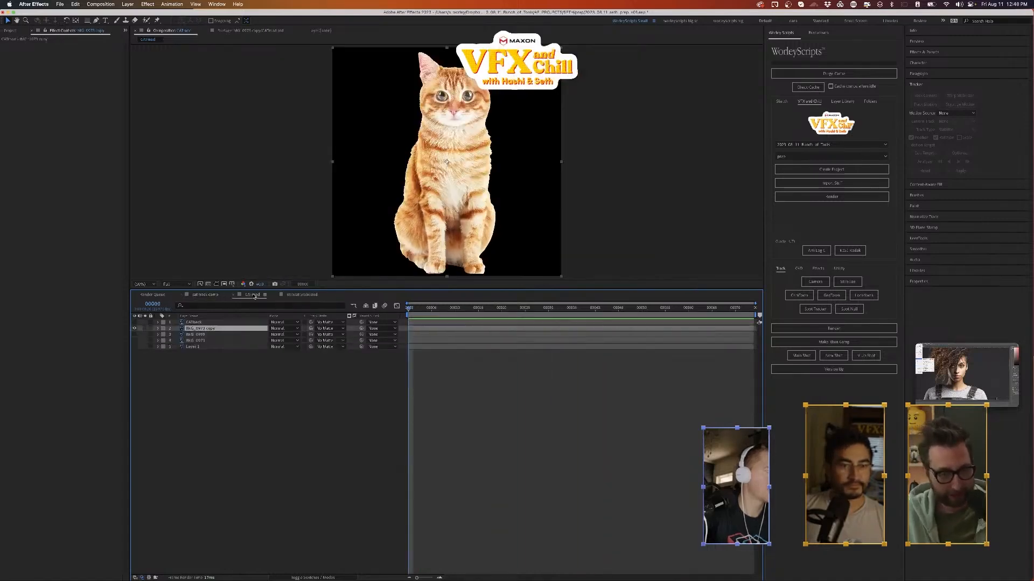
click(310, 296)
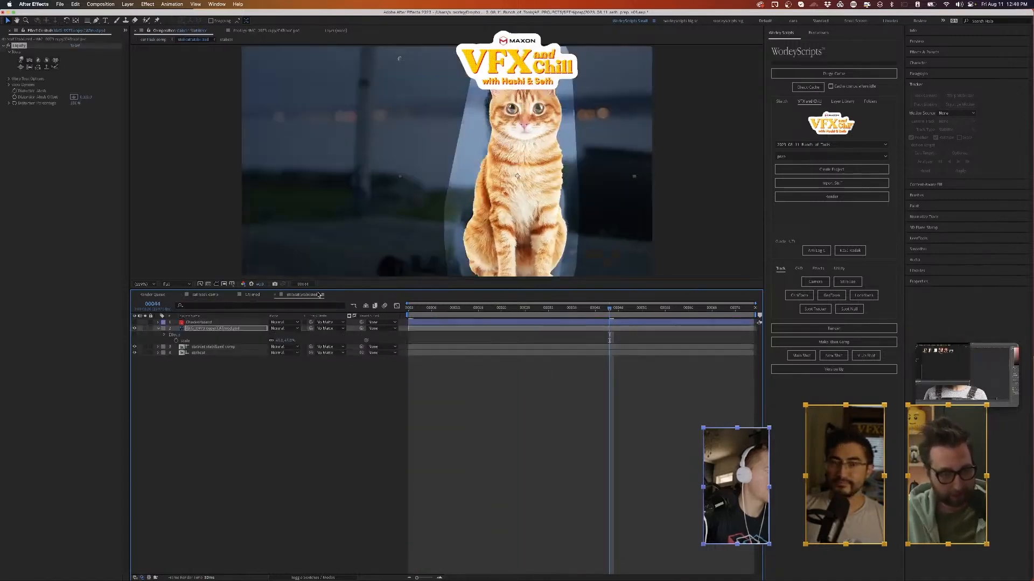
key(super+shift+c)
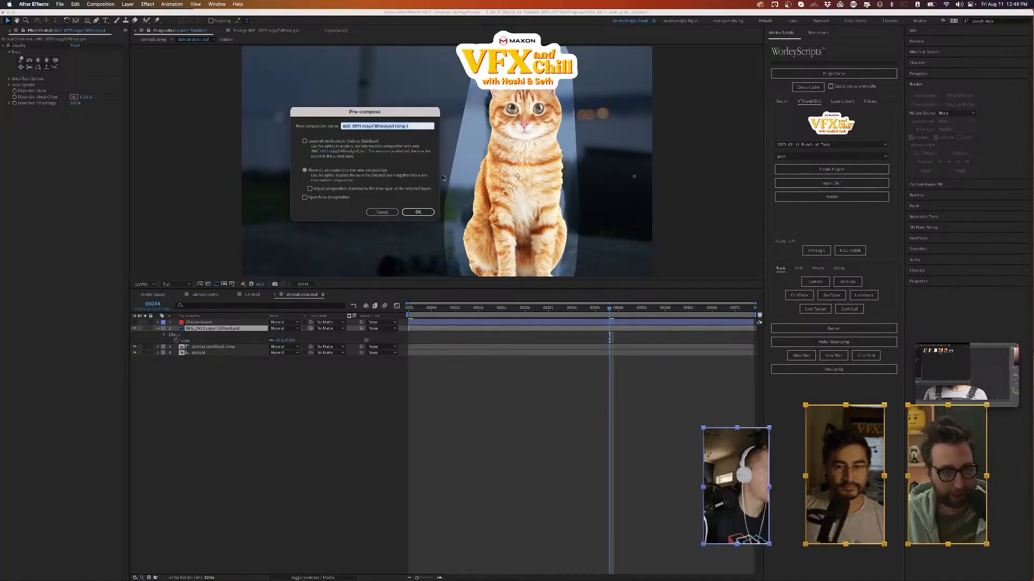
click(314, 145)
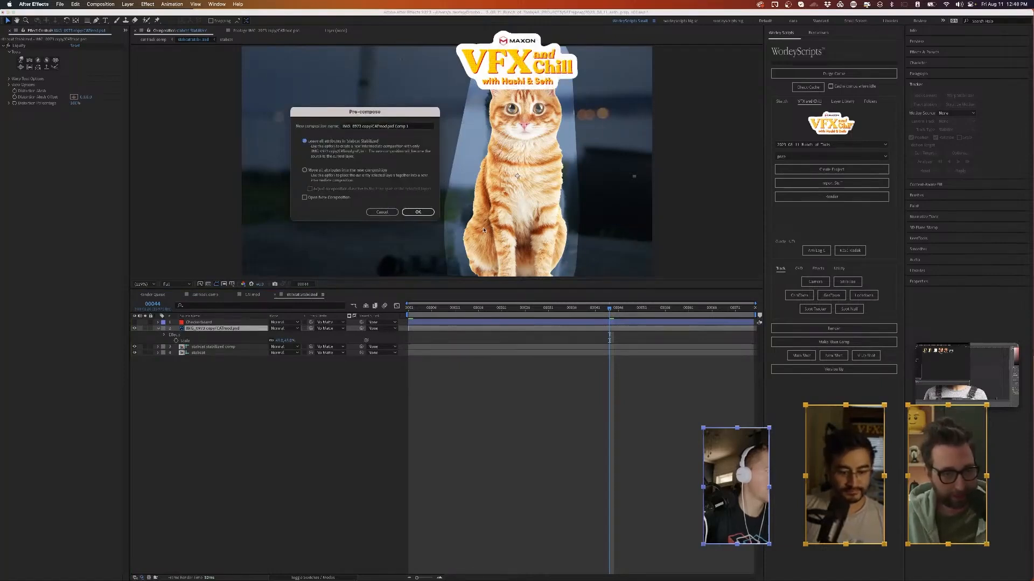
click(418, 211)
double_click(189, 327)
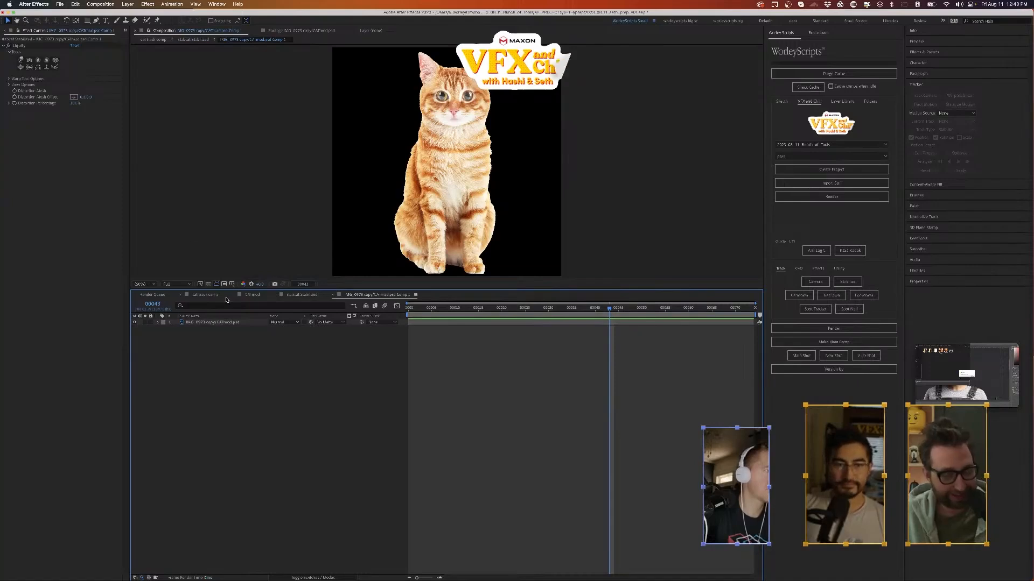
- Create an adjustment layer above the cat in the precomp and apply the Liquify effect to it
click(128, 4)
mouse_move(132, 15)
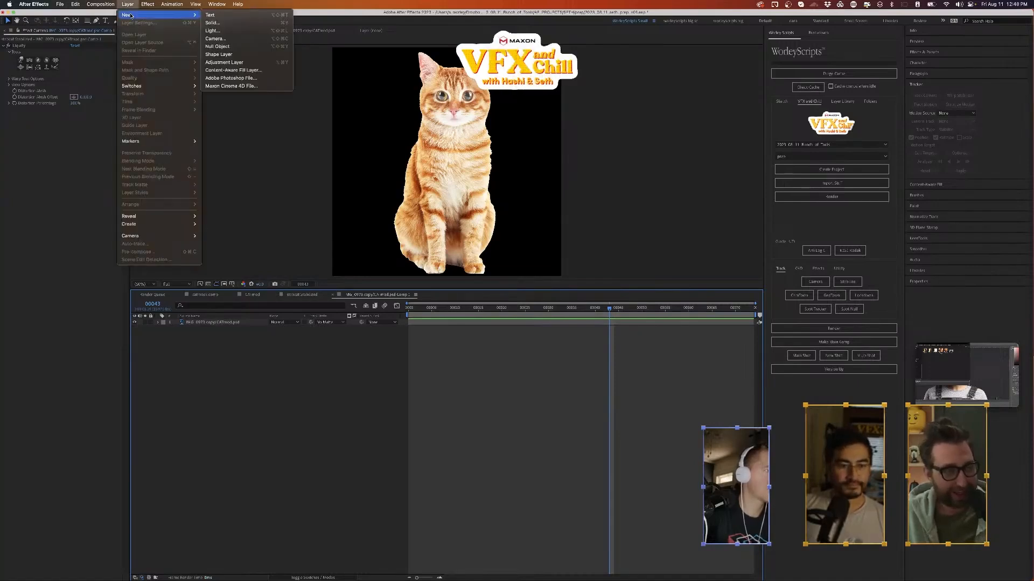
click(224, 62)
key(ctrl+space)
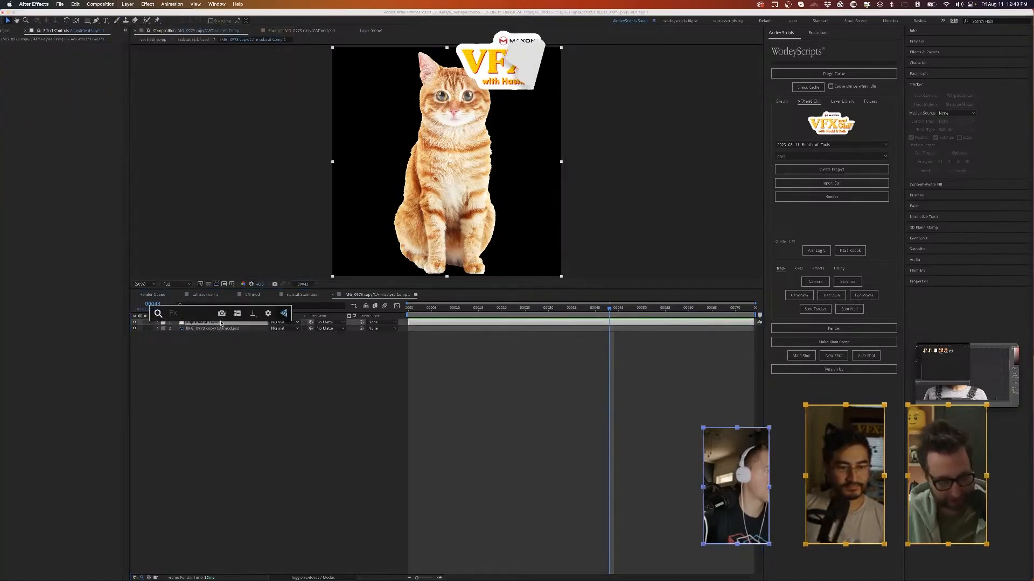
text(liqu)
key(Return)
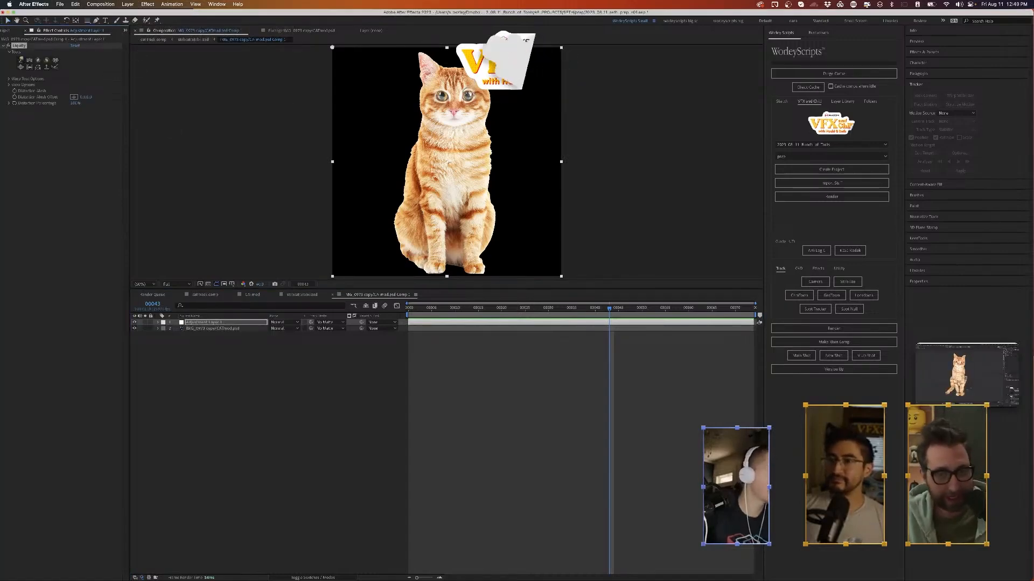
- Warp the irises of both cat eyes toward the right with Liquify and set Distortion Percentage to 0%
scroll(468, 94, up, 6)
mouse_move(462, 113)
mouse_down()
mouse_move(478, 114)
mouse_move(463, 102)
mouse_move(481, 92)
mouse_up()
drag(463, 130, 476, 108)
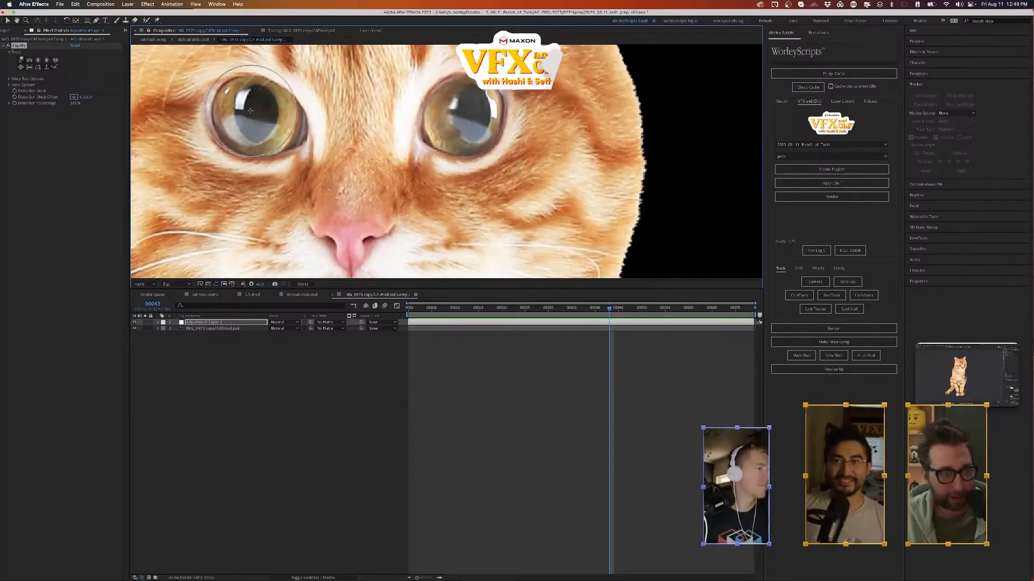
mouse_move(260, 112)
mouse_down()
mouse_move(287, 114)
mouse_move(266, 95)
mouse_move(268, 115)
mouse_move(254, 114)
mouse_move(273, 119)
mouse_up()
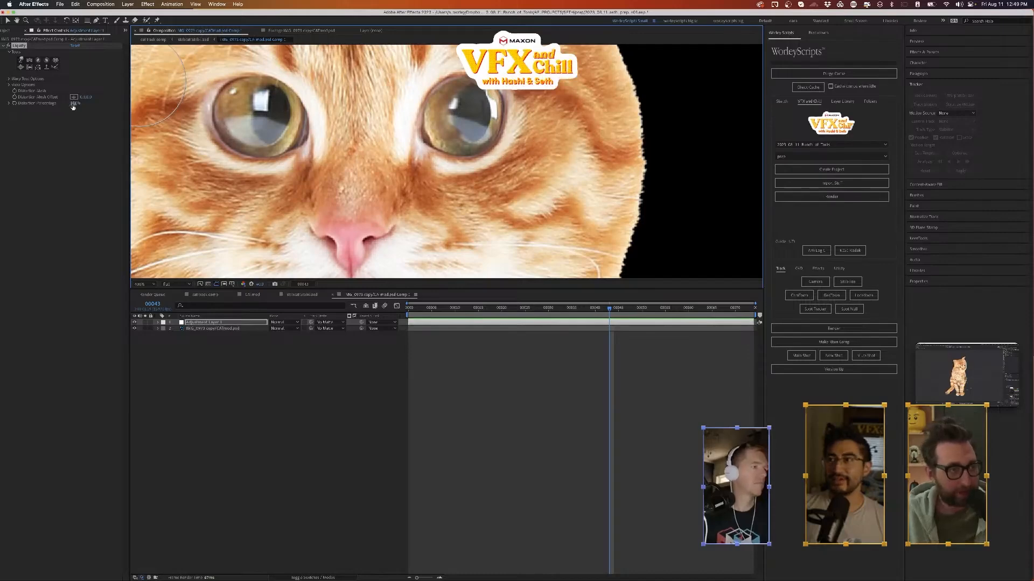
drag(75, 103, 15, 103)
key(comma)
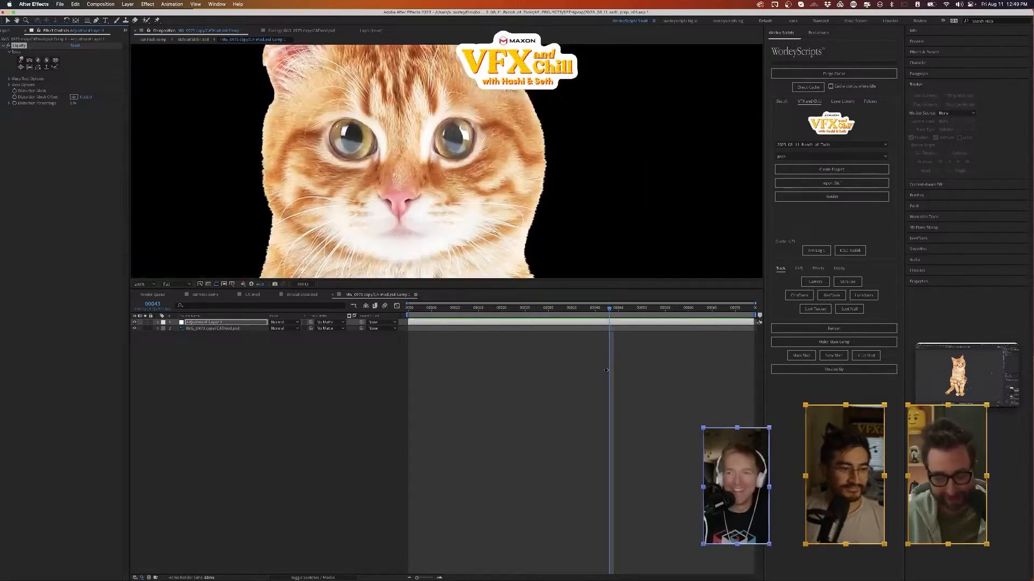
- Keyframe the Liquify Distortion Percentage at 0% on frame 10 and 100% on frame 13, and reveal the keyframes
click(498, 310)
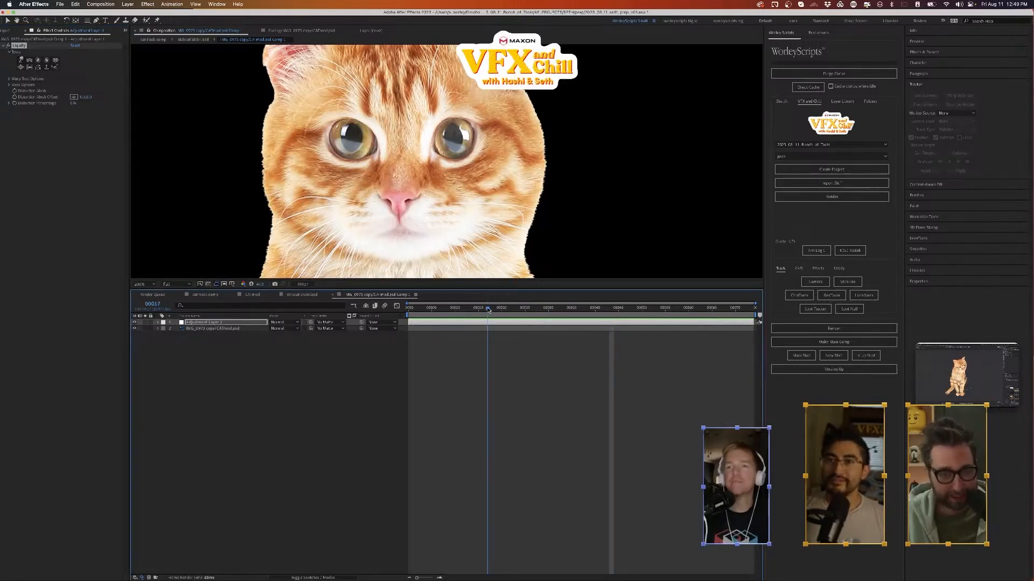
drag(413, 310, 455, 308)
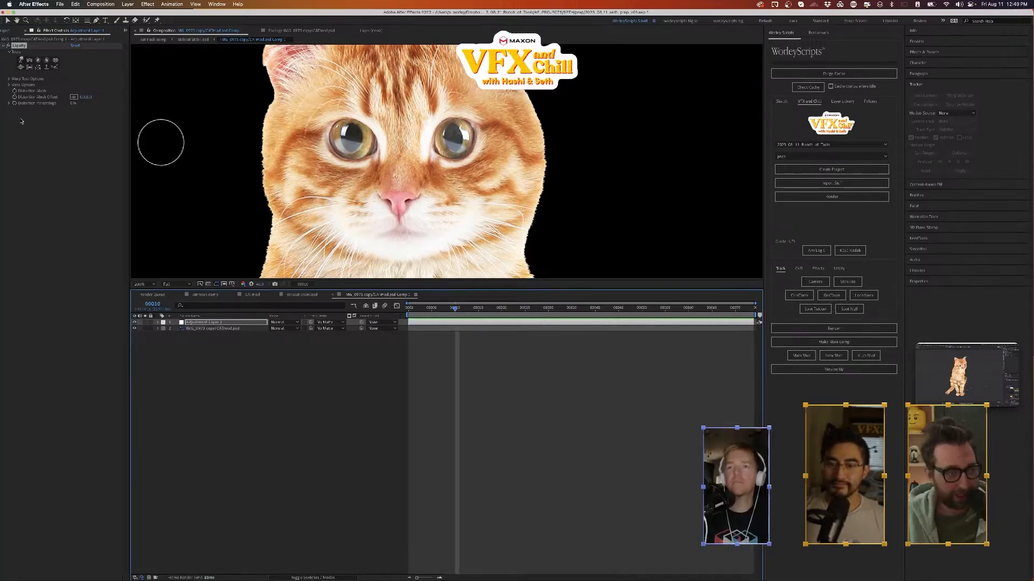
key(Page_Down)
key(Page_Down)
key(Page_Down)
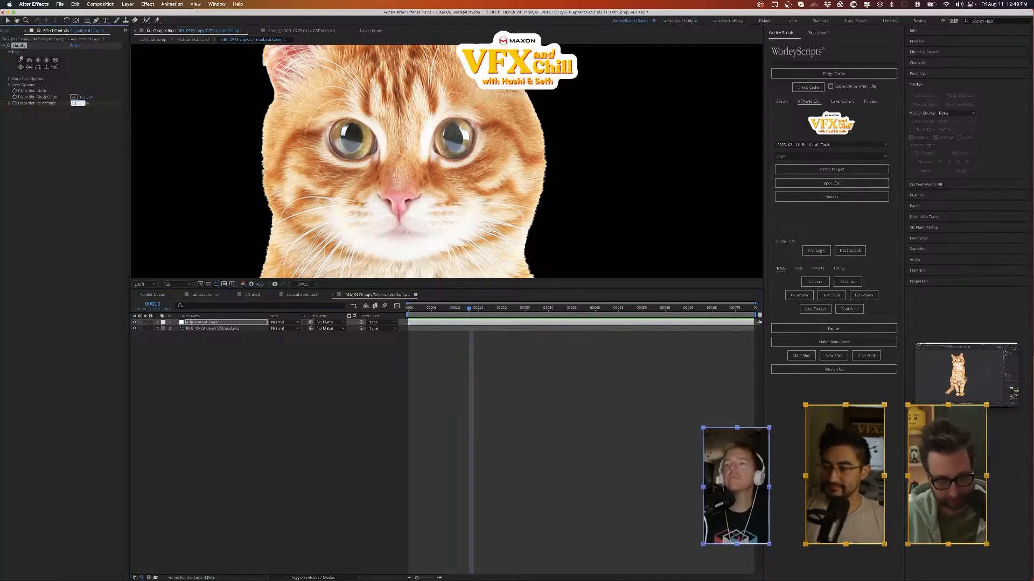
key(Return)
key(u)
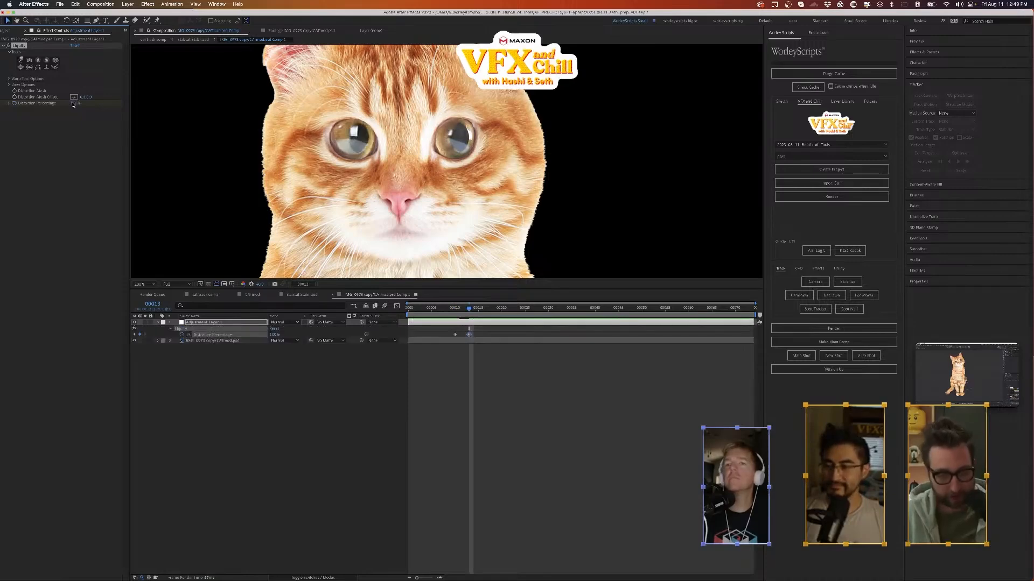
- Add a 100% Distortion Percentage keyframe at frame 33 and a 0% keyframe at frame 37
key(space)
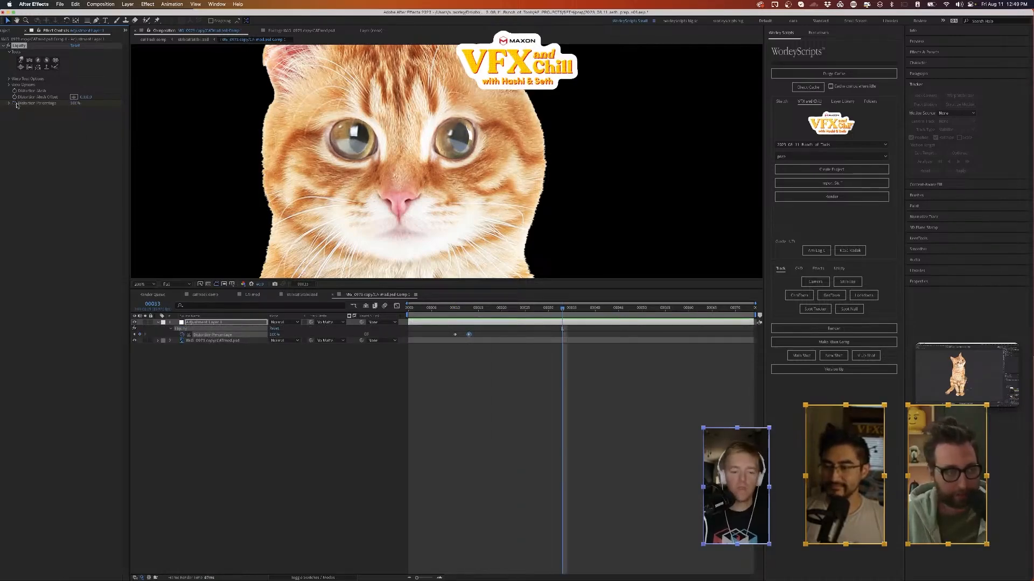
click(139, 334)
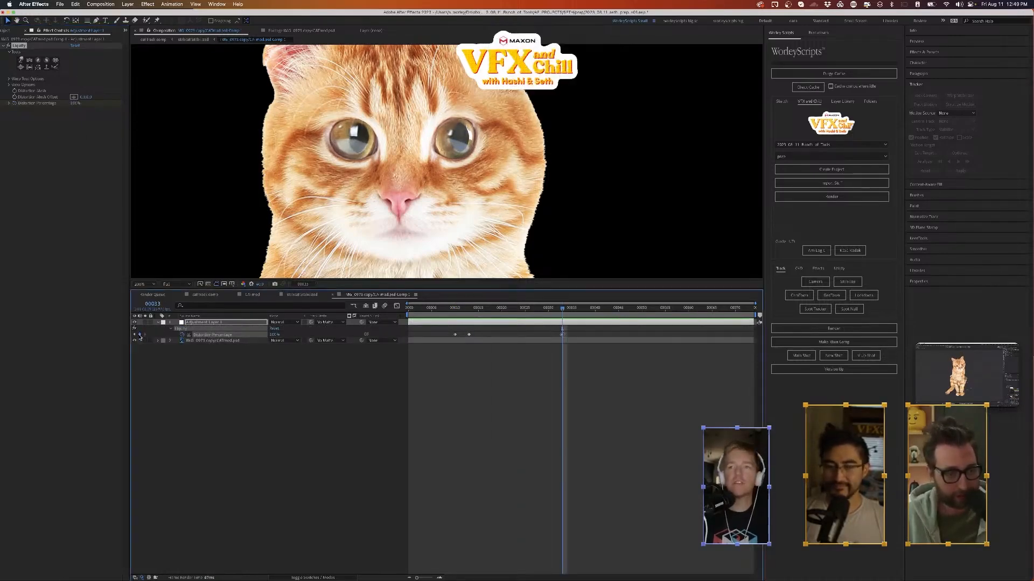
key(Page_Down)
key(Page_Down)
key(Page_Down)
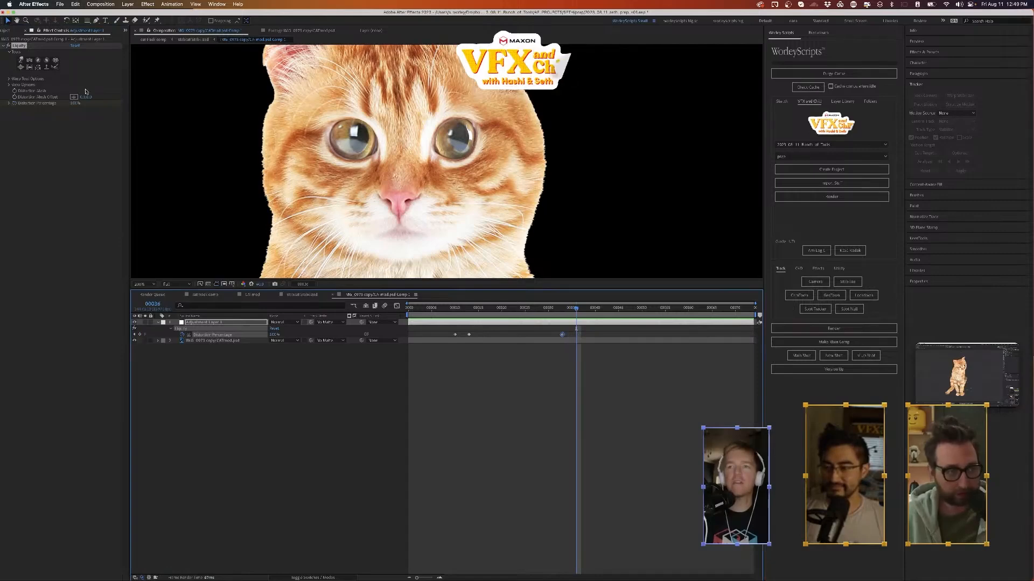
key(Page_Down)
text(0)
key(Return)
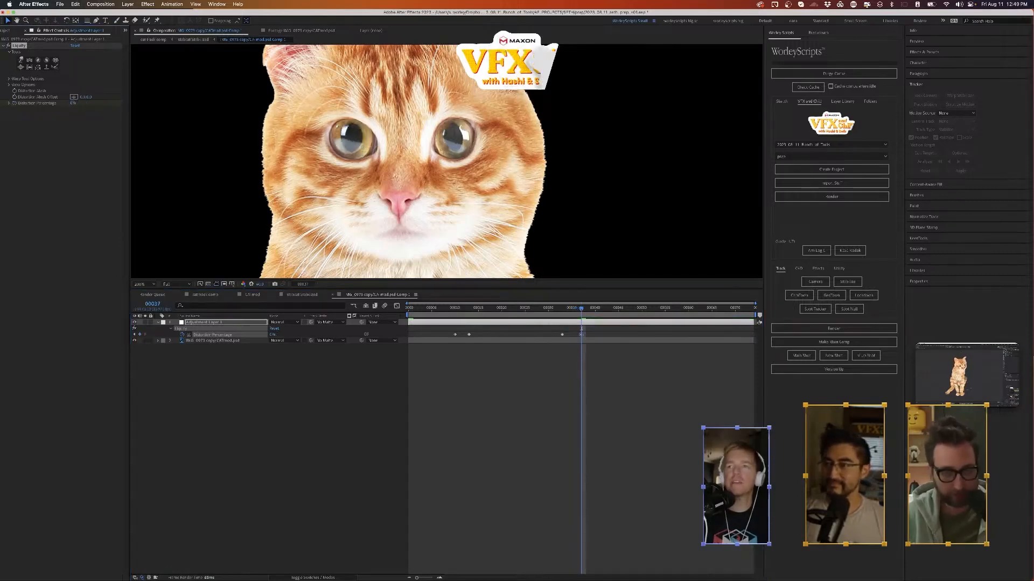
- Preview the animated eye movement in the cat precomp
key(space)
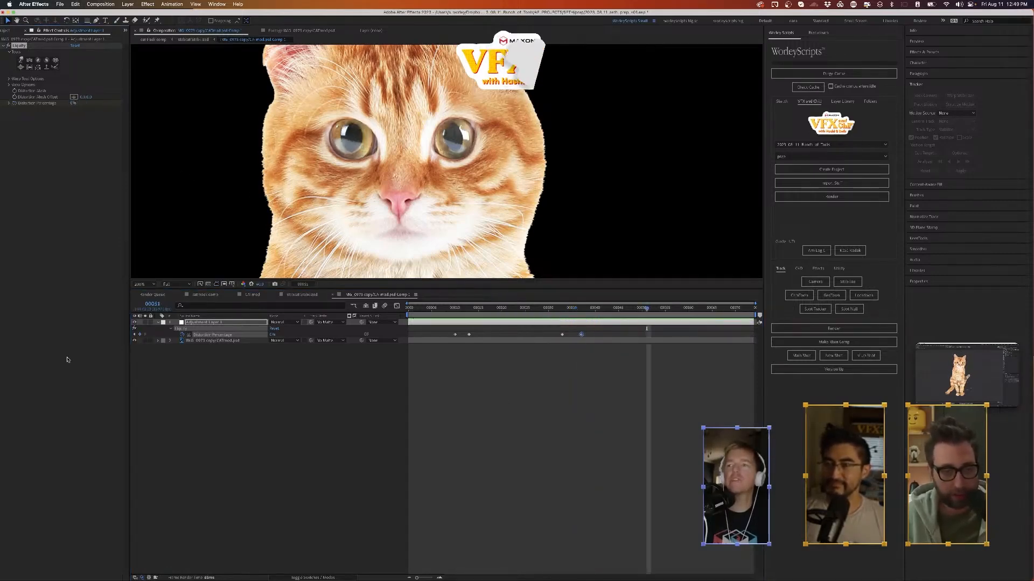
key(space)
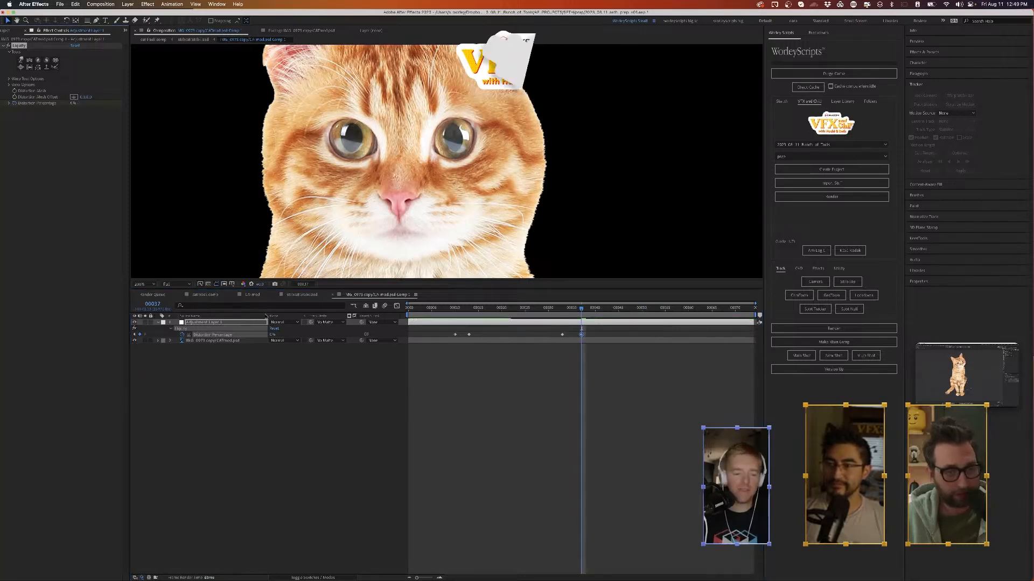
click(450, 308)
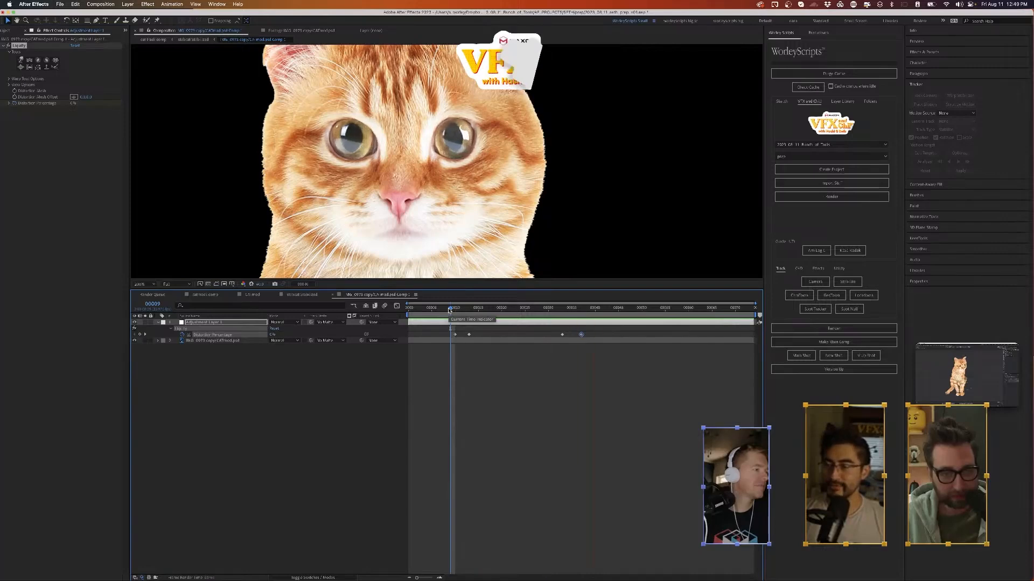
key(space)
- Select all four Distortion Percentage keyframes and apply Easy Ease to them
click(445, 309)
click(437, 331)
drag(438, 331, 588, 338)
right_click(581, 335)
mouse_move(633, 450)
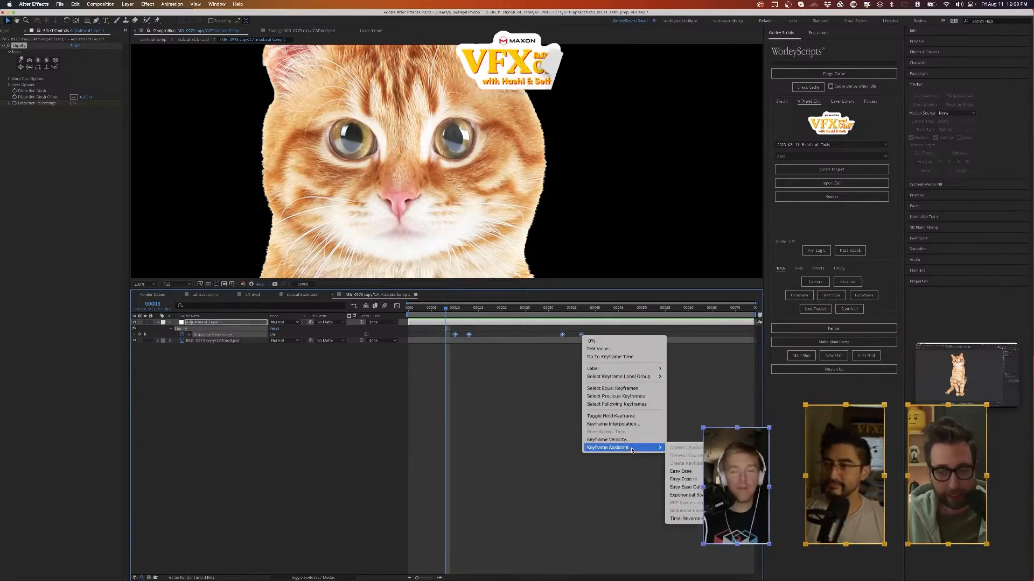
click(682, 472)
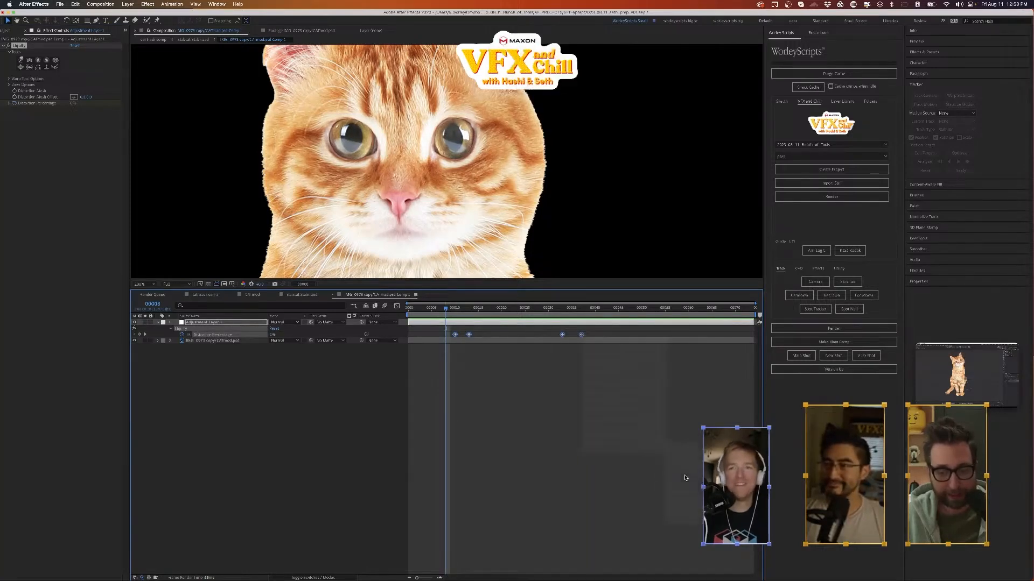
right_click(582, 336)
mouse_move(654, 447)
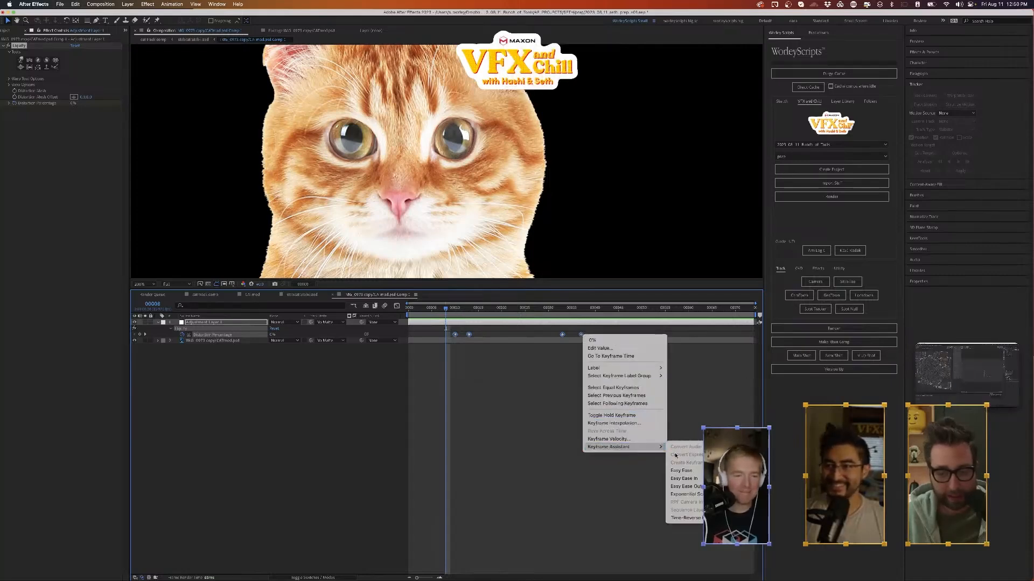
click(680, 471)
- Preview the tracked orange cat with its eye movement in the main cat comp
click(205, 295)
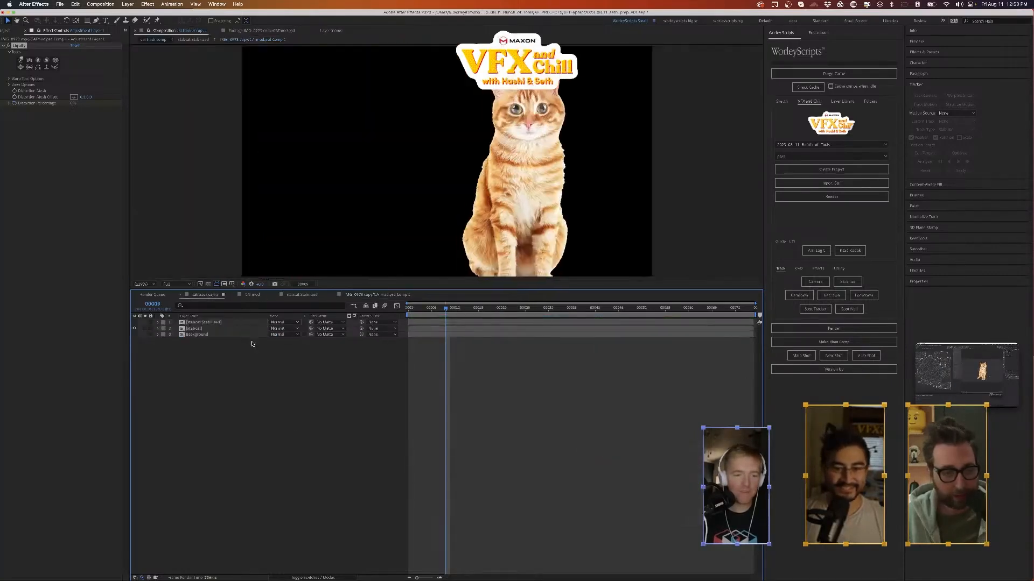
key(space)
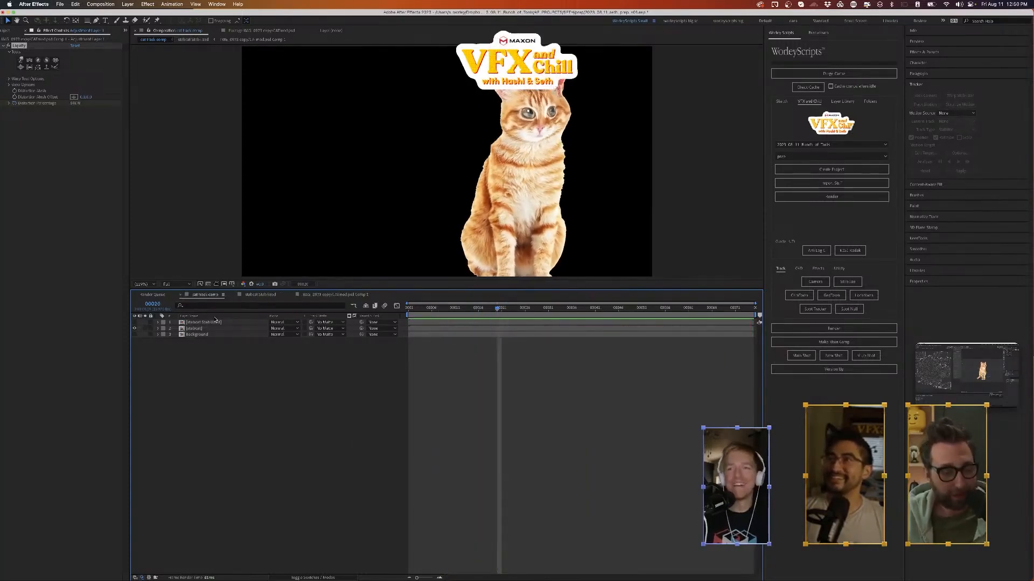
- Open the Lockdown interface from the main cat comp, switch to 3D mode and place the plane over the cat's face
click(261, 295)
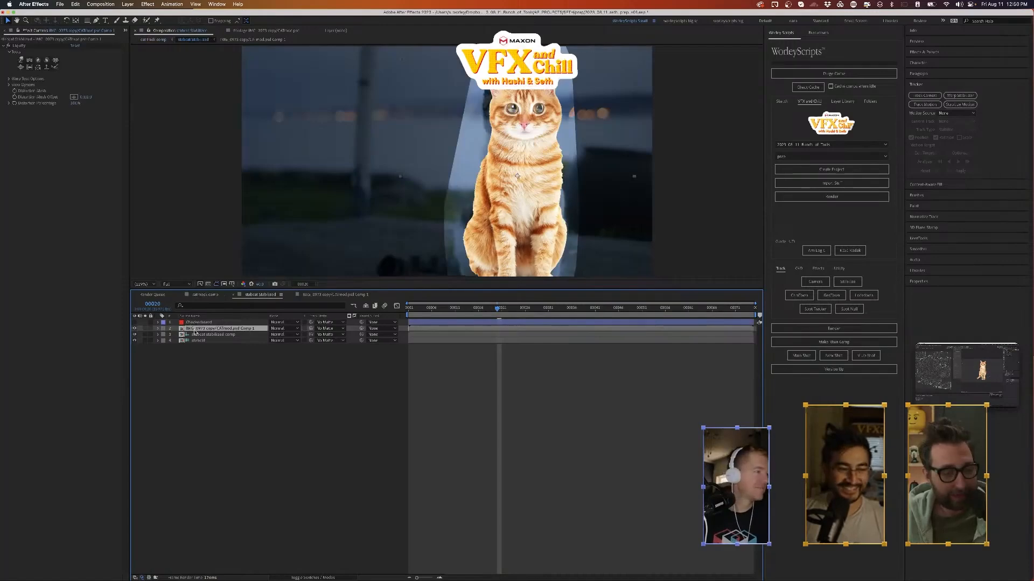
click(205, 294)
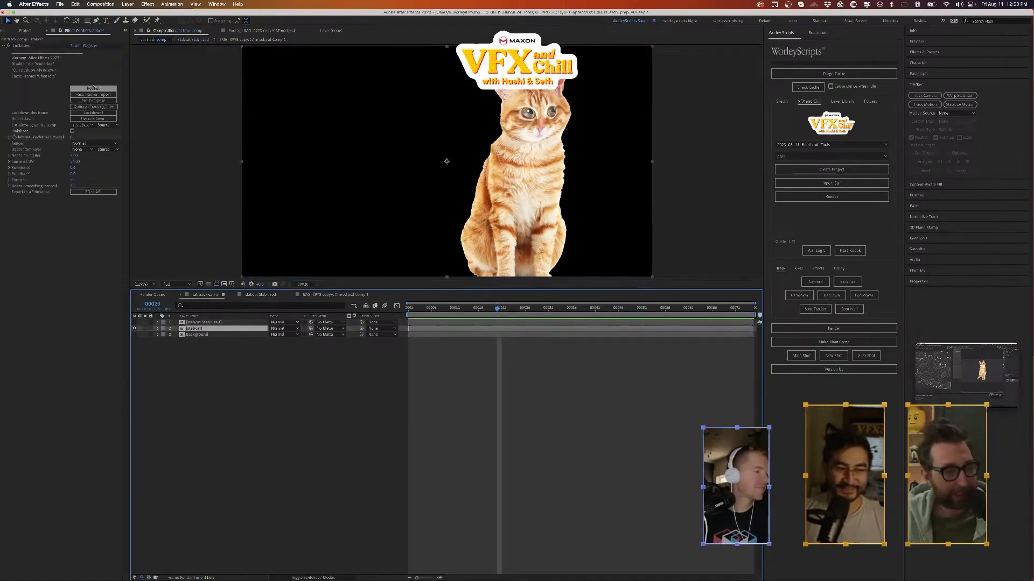
click(91, 89)
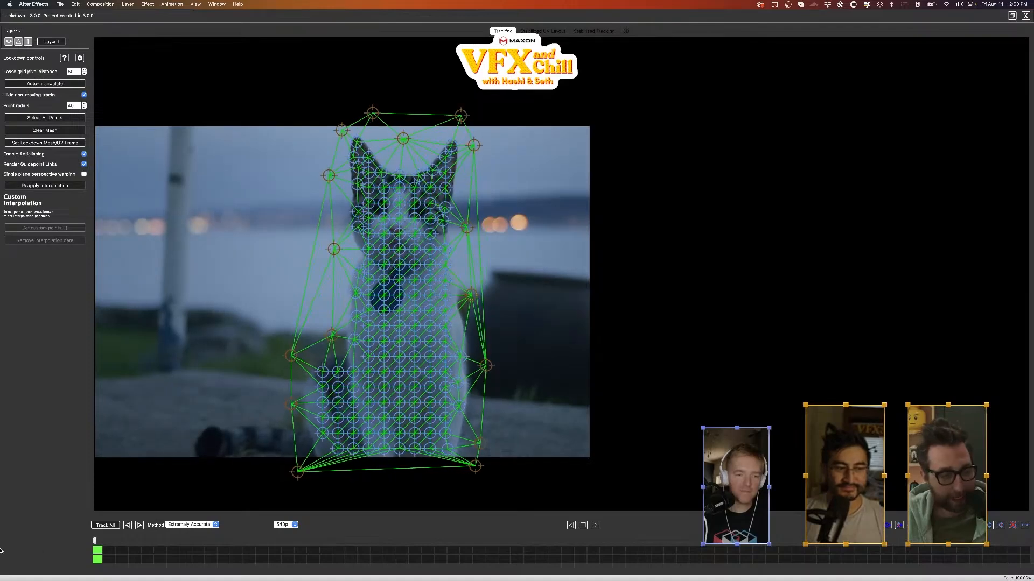
click(627, 32)
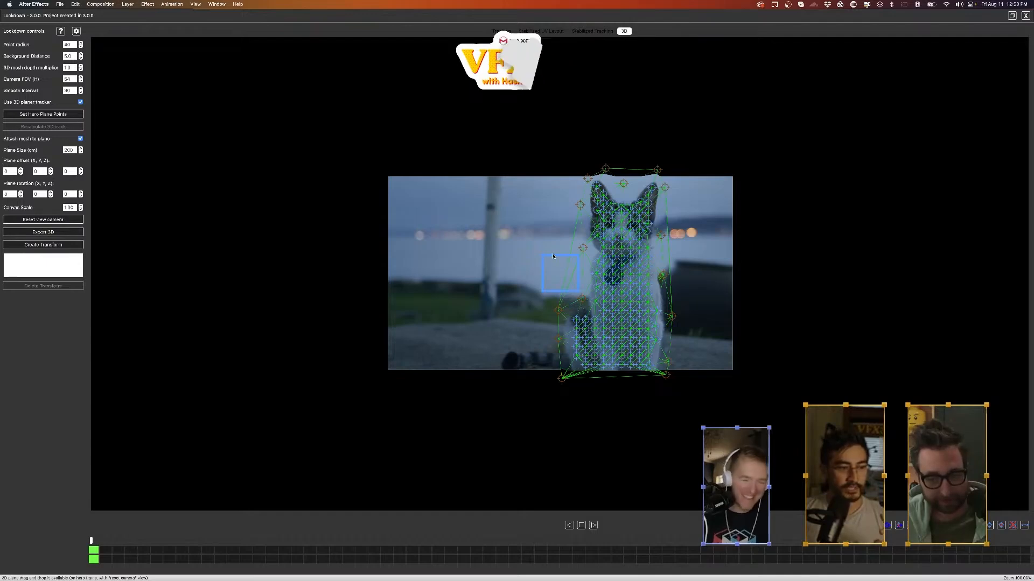
drag(573, 247, 585, 215)
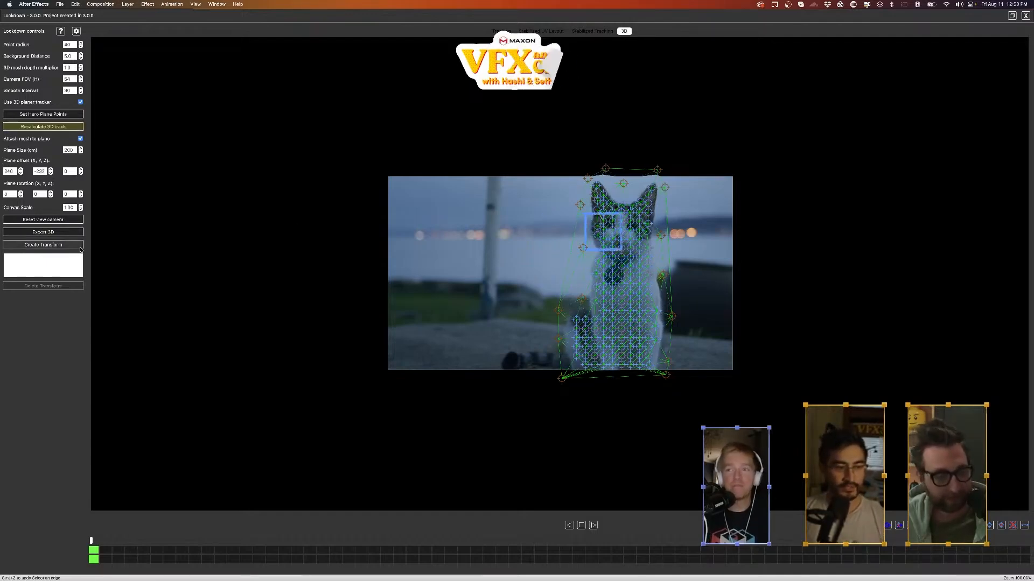
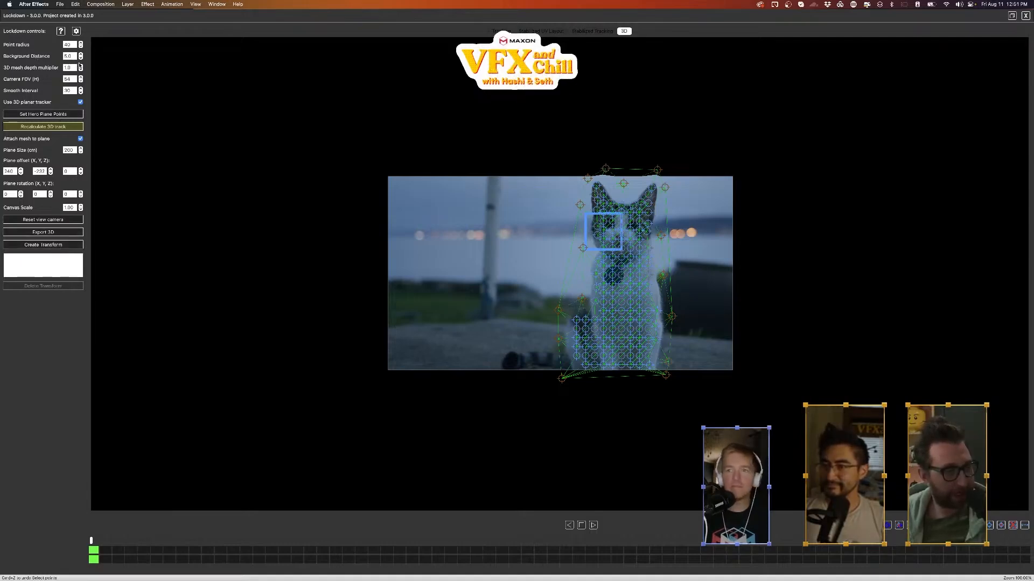
- Raise the 3D mesh depth multiplier to 3.1 while checking the cat mesh's depth from an angle
click(80, 65)
click(81, 65)
click(80, 66)
click(81, 66)
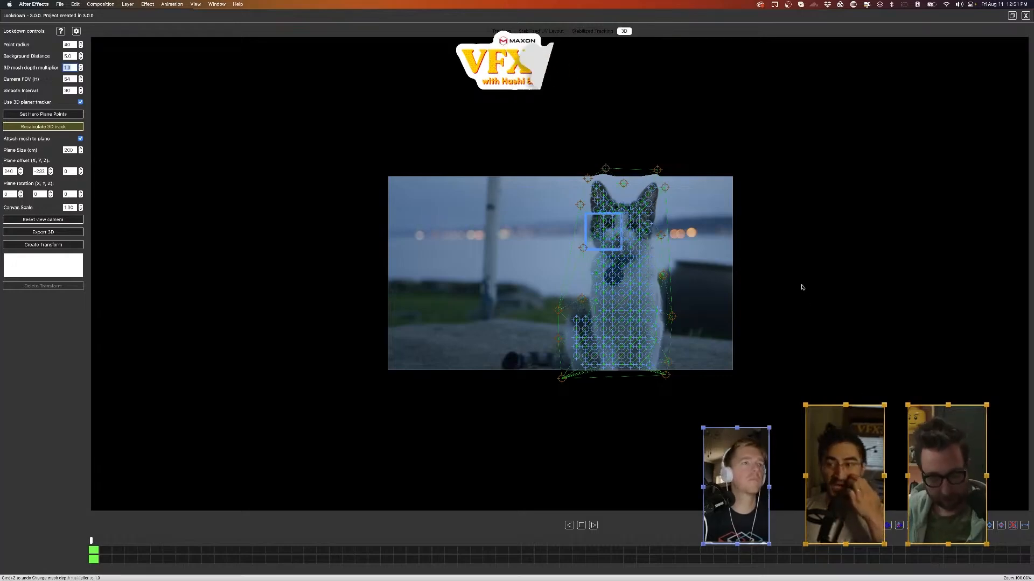
mouse_move(803, 288)
mouse_down()
mouse_move(747, 279)
mouse_move(812, 288)
mouse_move(791, 291)
mouse_up()
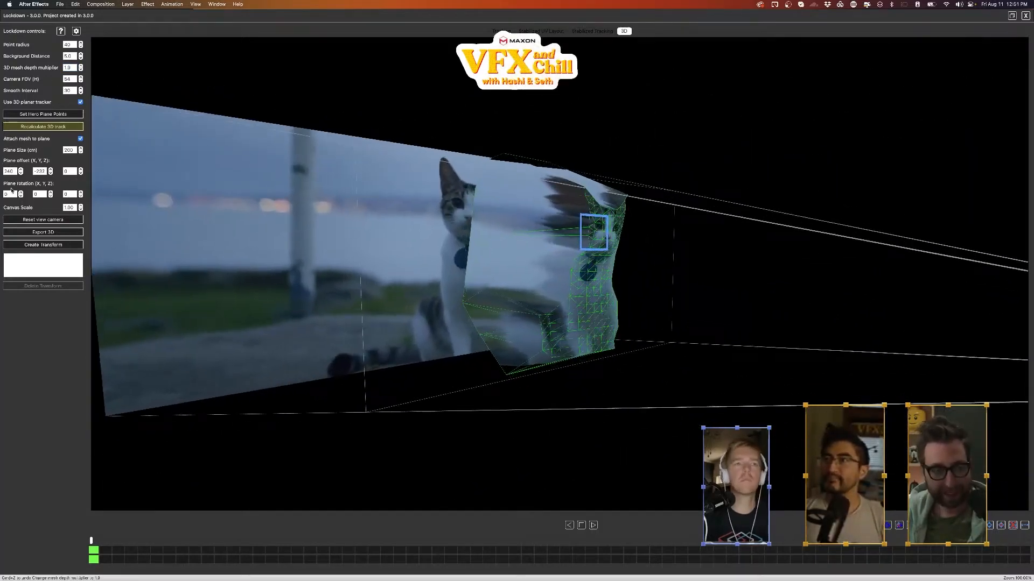
click(81, 66)
click(81, 66)
click(81, 66)
click(80, 66)
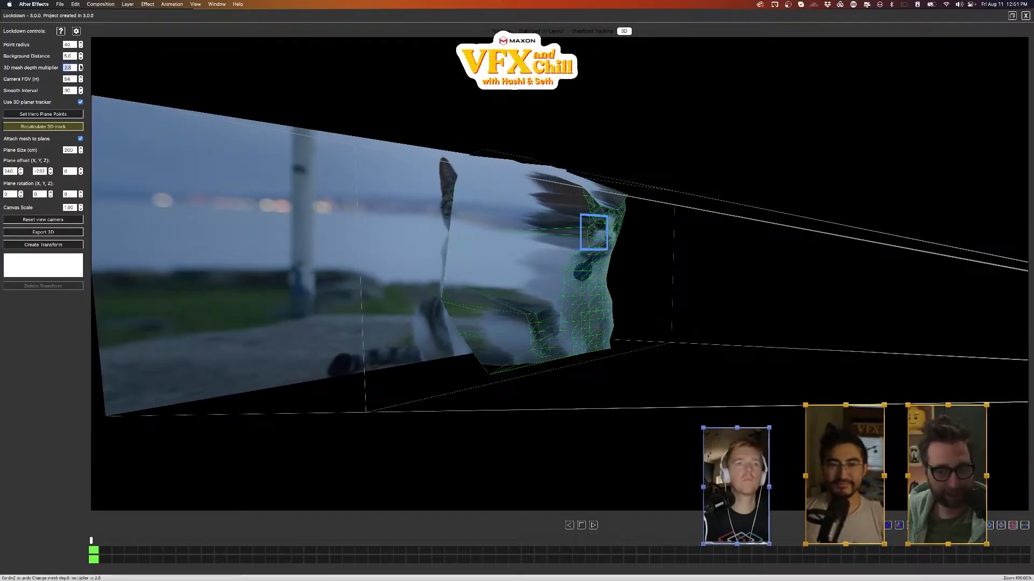
- Play the 3D mesh track while examining the cat's depth from the front and the side
mouse_move(734, 287)
mouse_down()
mouse_move(694, 308)
mouse_move(625, 294)
mouse_move(729, 284)
mouse_up()
click(593, 525)
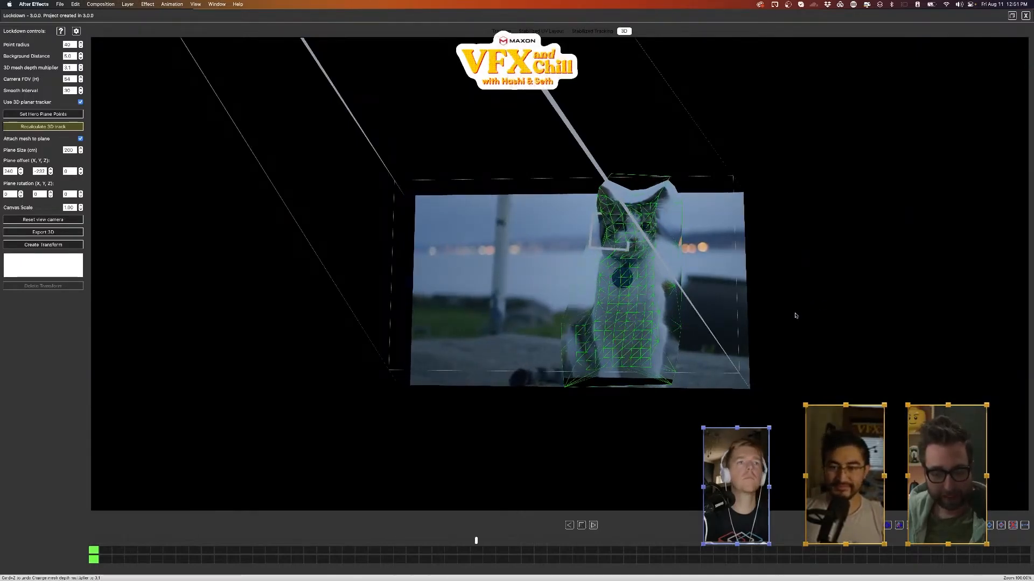
mouse_move(795, 316)
mouse_down()
mouse_move(793, 325)
mouse_move(789, 309)
mouse_up()
click(593, 526)
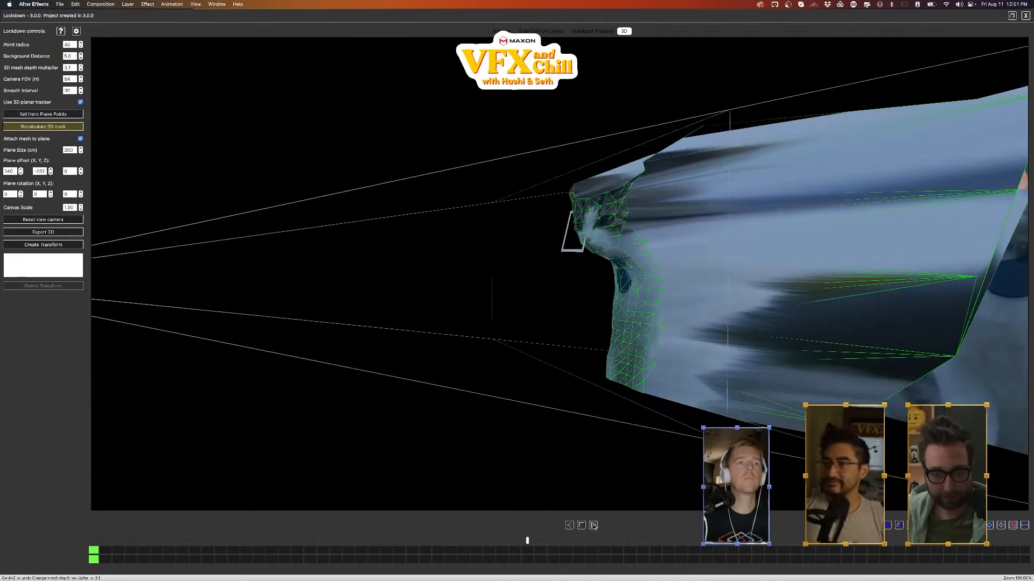
click(583, 527)
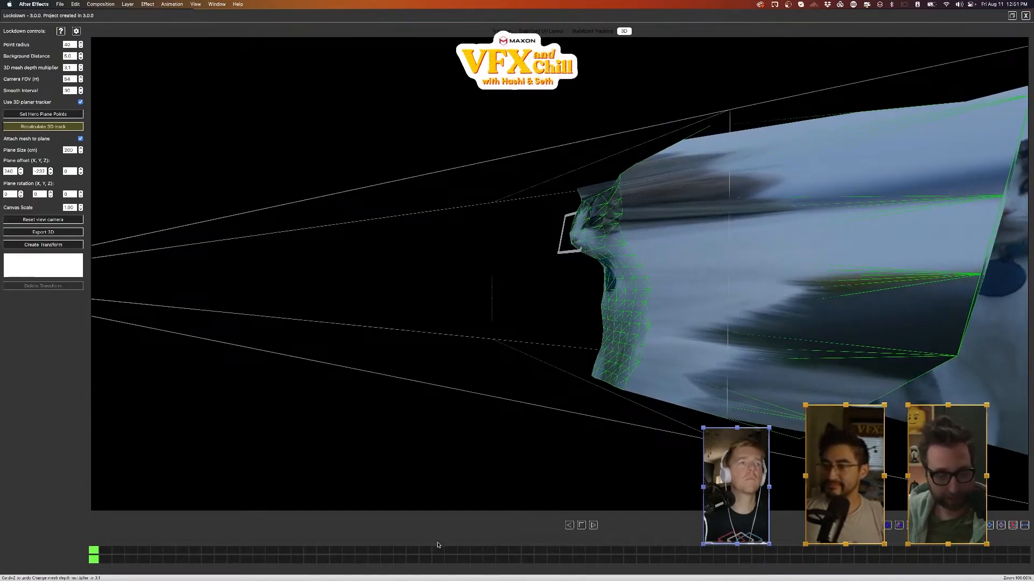
drag(438, 546, 2, 536)
drag(445, 257, 2, 252)
- Export the 3D track to Cinema 4D without frames and textures, saving it as catdown in the project's RENDERS folder
click(43, 232)
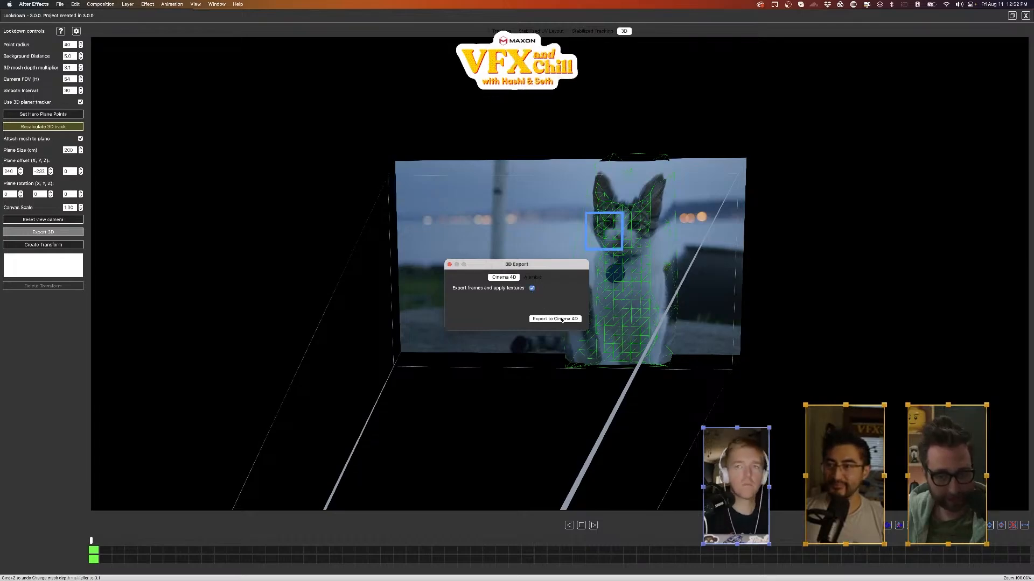
click(561, 319)
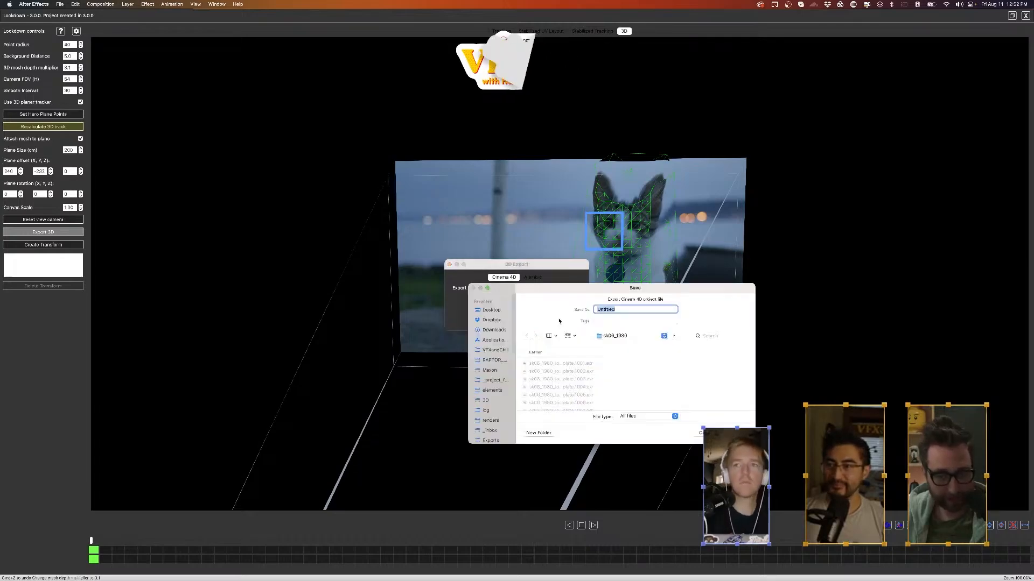
click(703, 433)
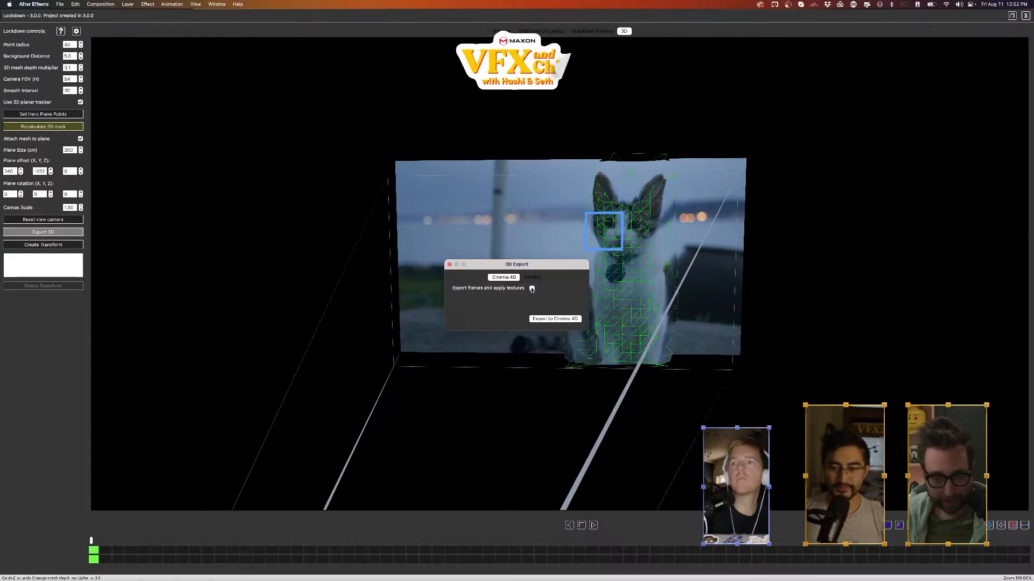
click(555, 318)
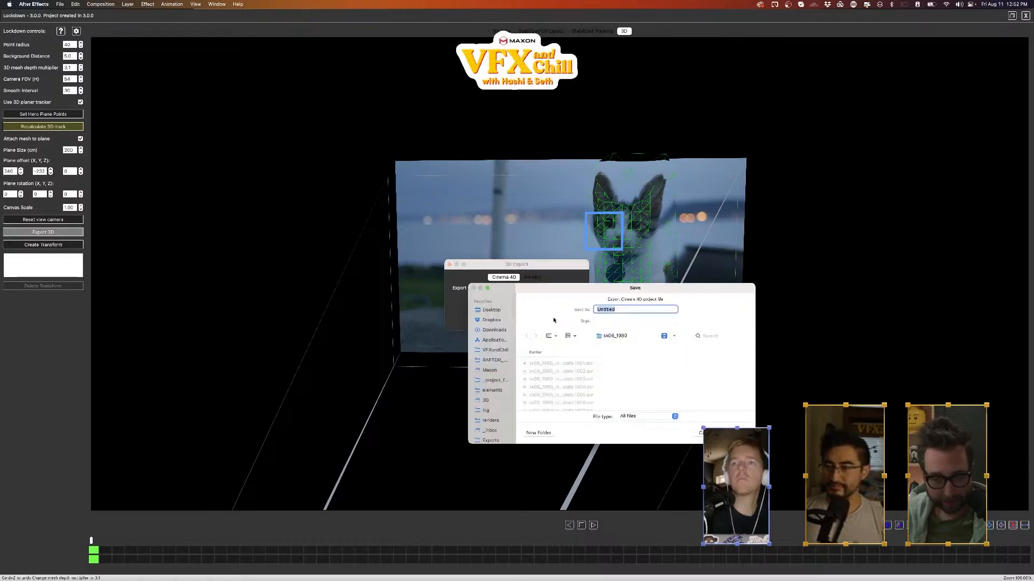
click(496, 351)
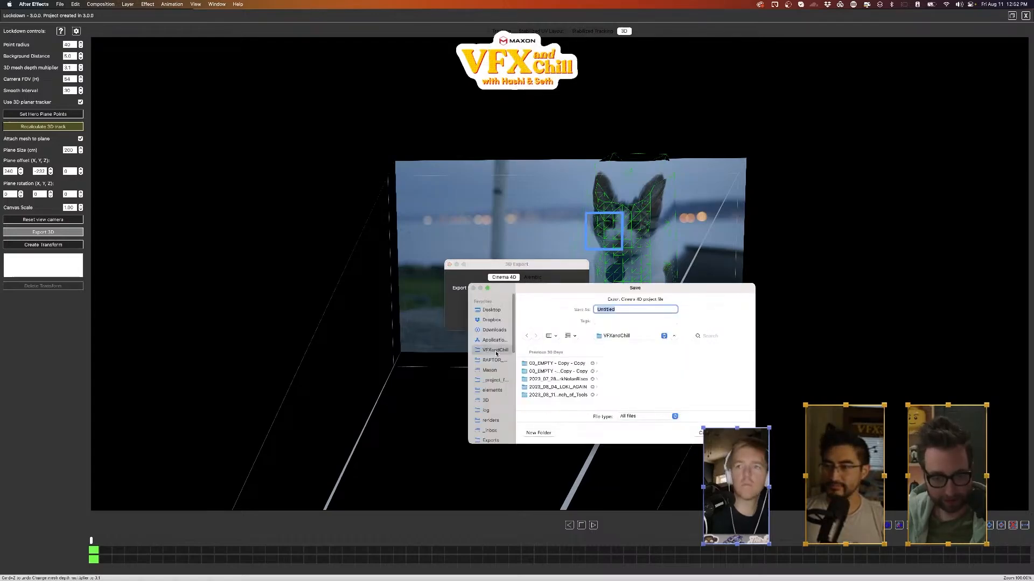
click(627, 387)
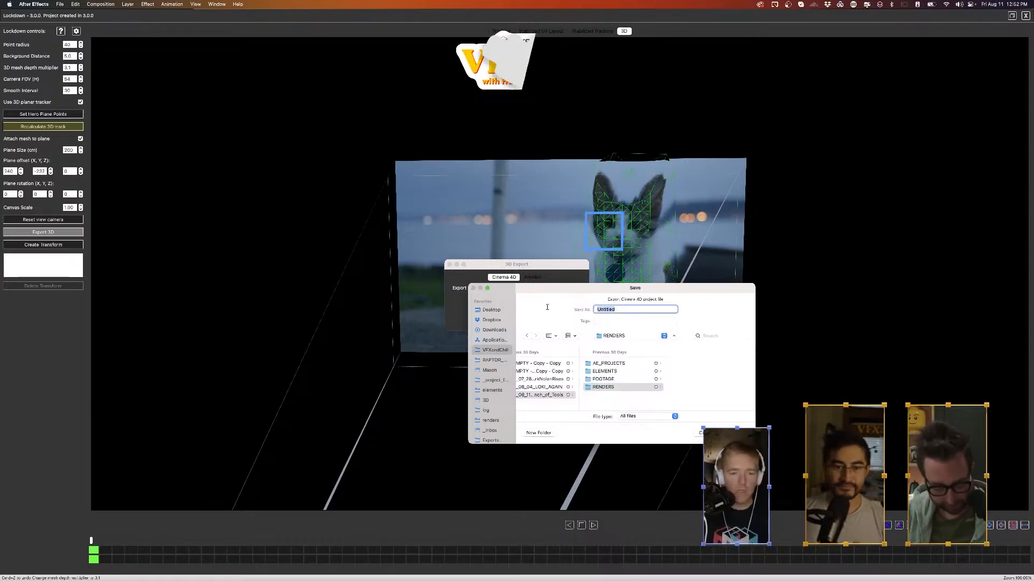
text(catdown)
key(Return)
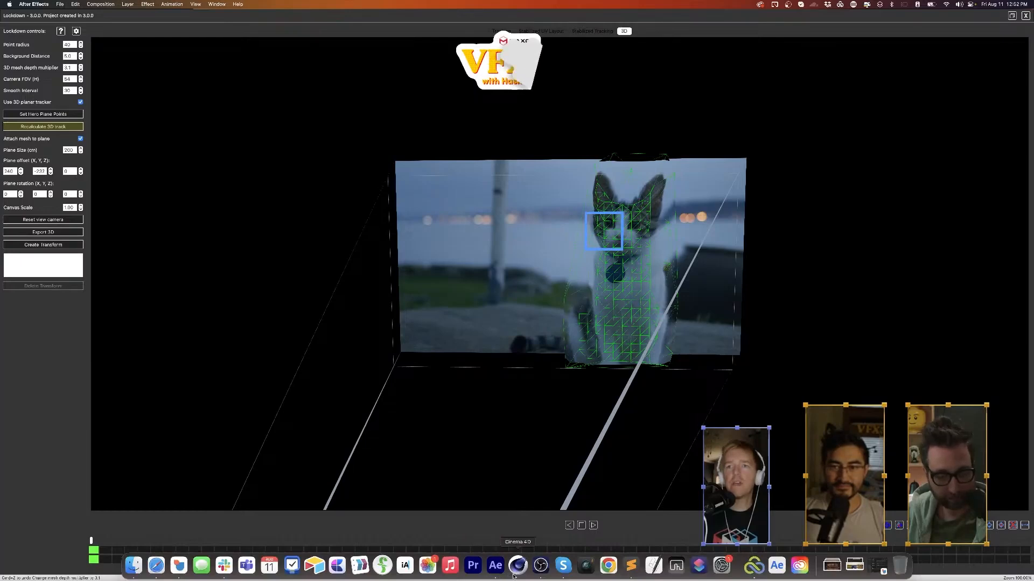
- Switch to Cinema 4D, dismiss the Quick Start dialog and open catdown.c4d from the RENDERS folder
click(514, 572)
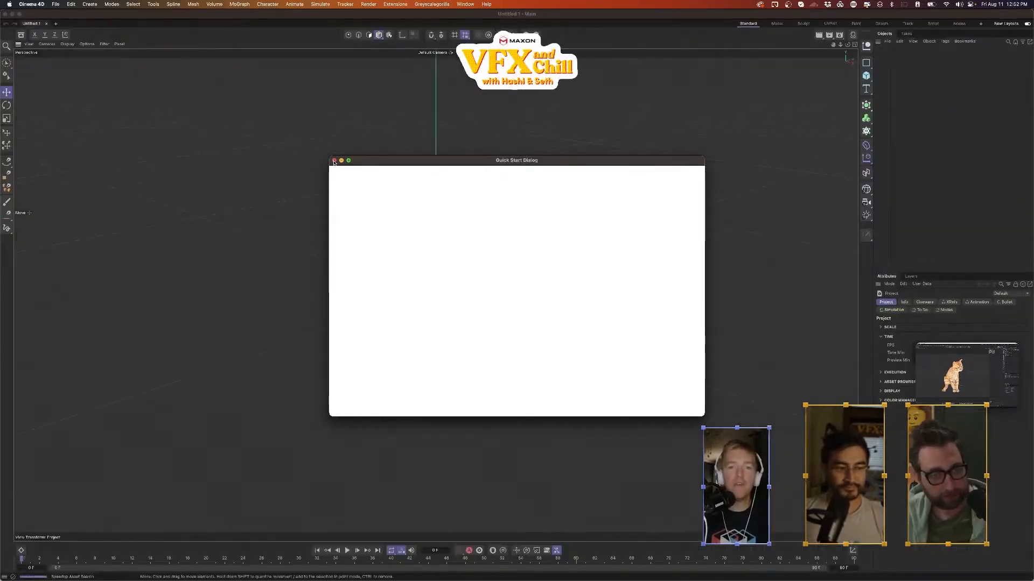
click(334, 161)
click(57, 4)
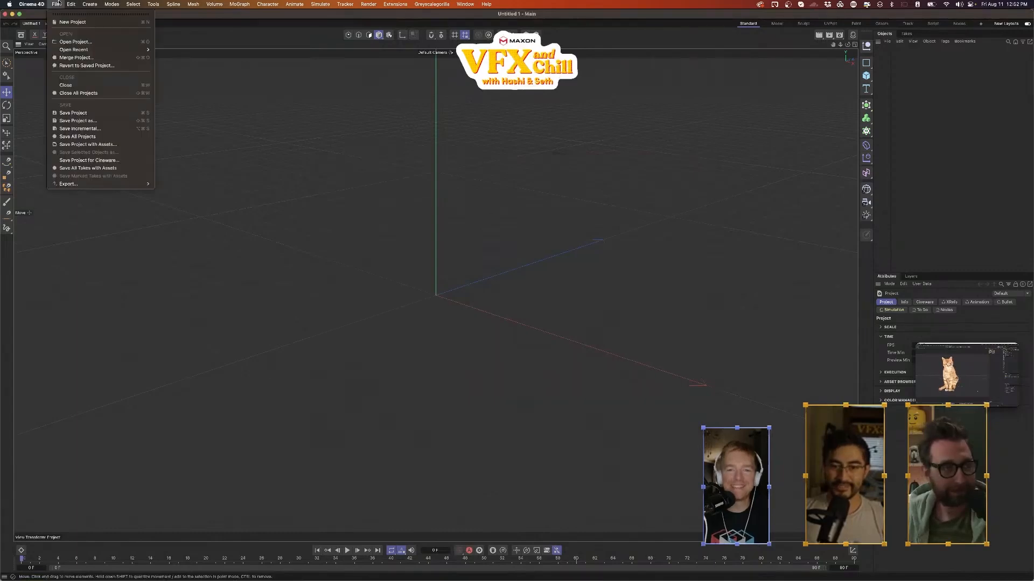
click(76, 42)
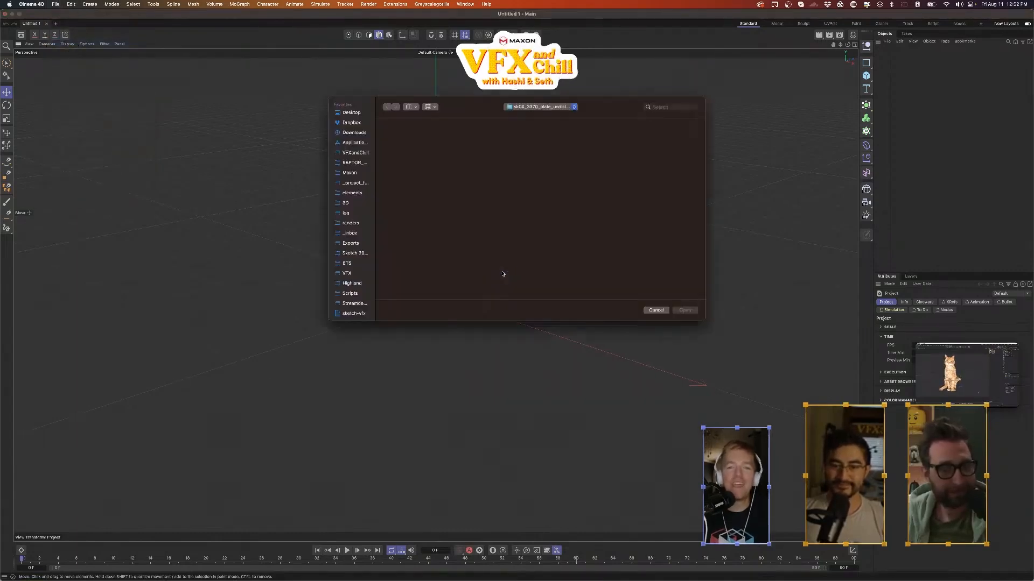
click(554, 107)
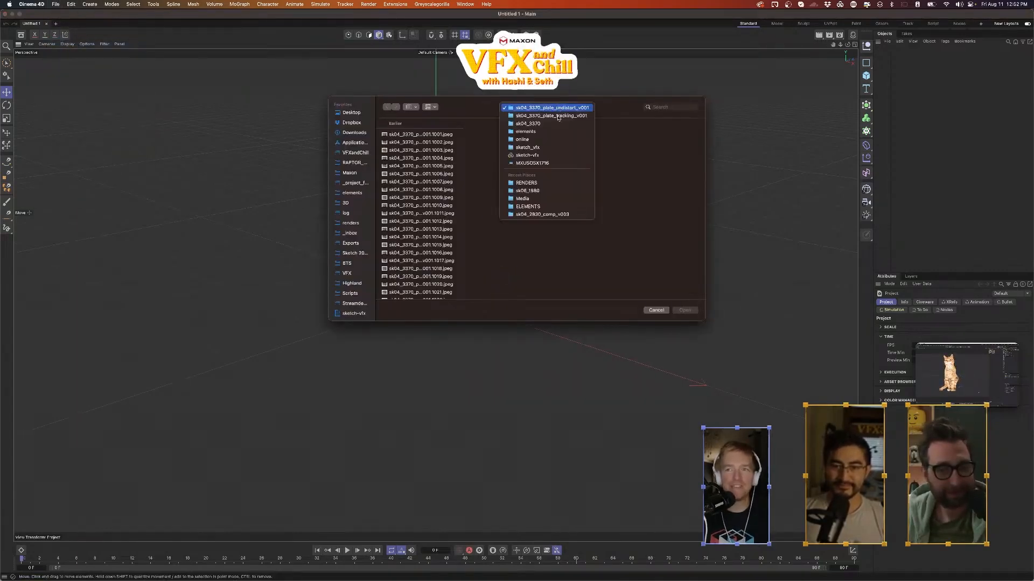
click(534, 183)
click(568, 134)
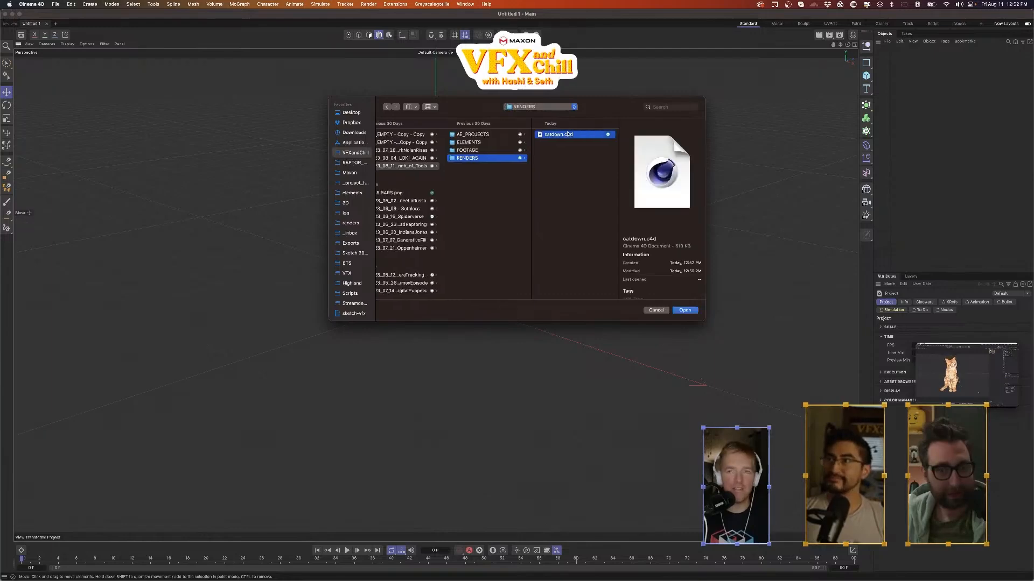
click(685, 310)
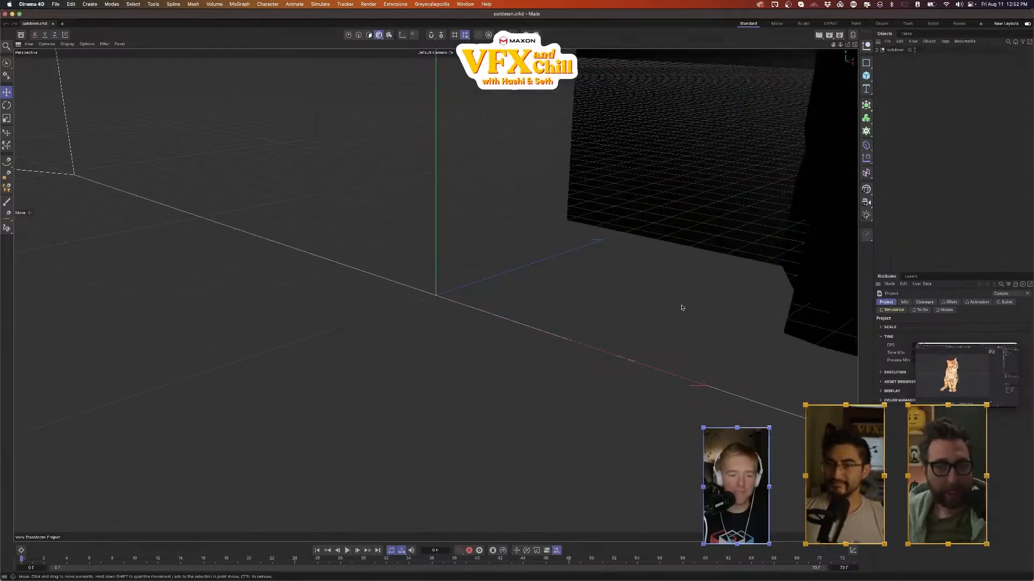
- Play back the imported mesh and camera from a wider angle to examine the cat's motion
alt+drag(612, 276, 612, 276)
scroll(612, 276, down, 5)
scroll(612, 277, down, 6)
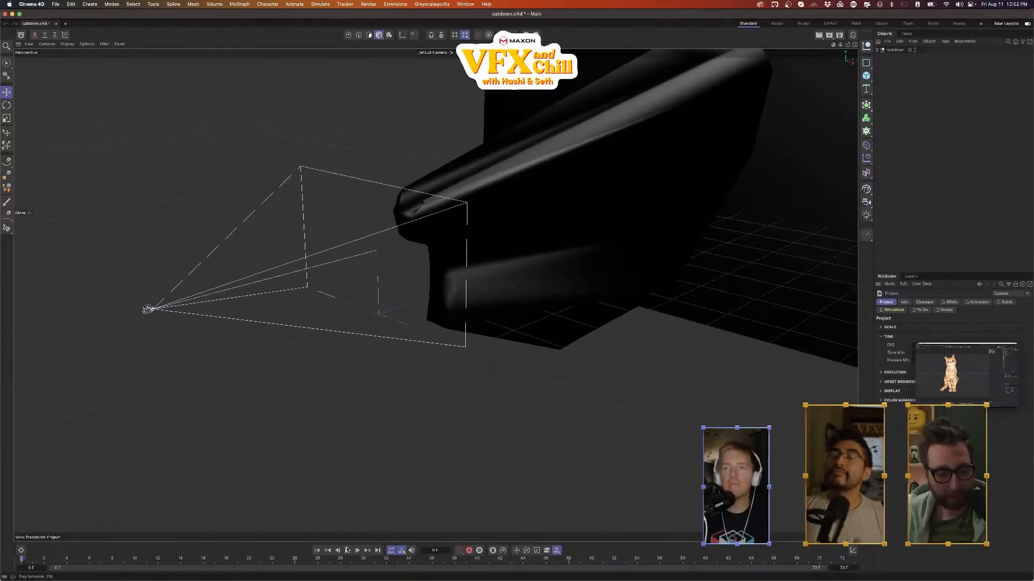
click(347, 550)
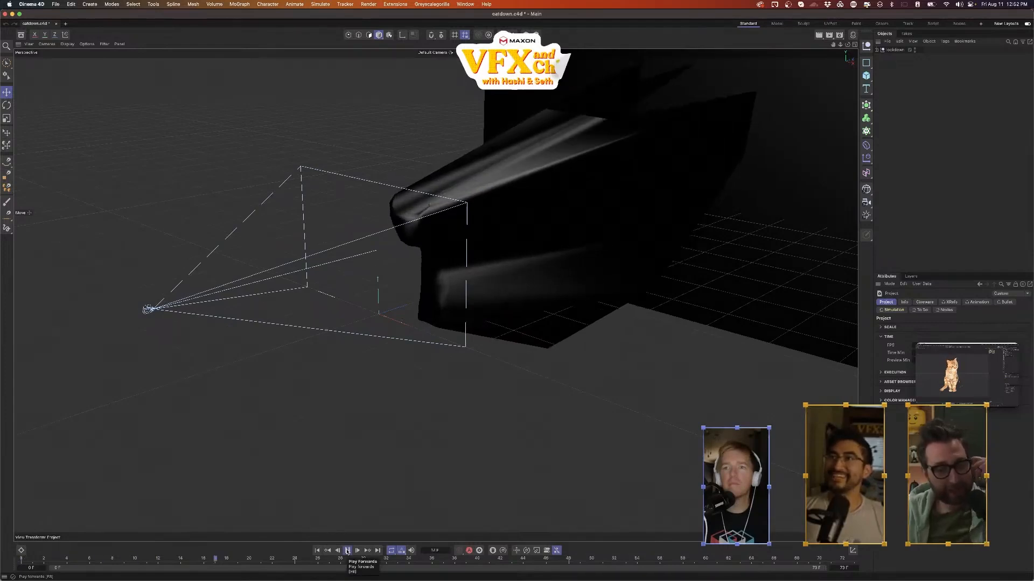
click(347, 550)
- Export the scene as a Wavefront OBJ sequence covering all frames, saved as catdown.obj in the RENDERS folder
click(55, 4)
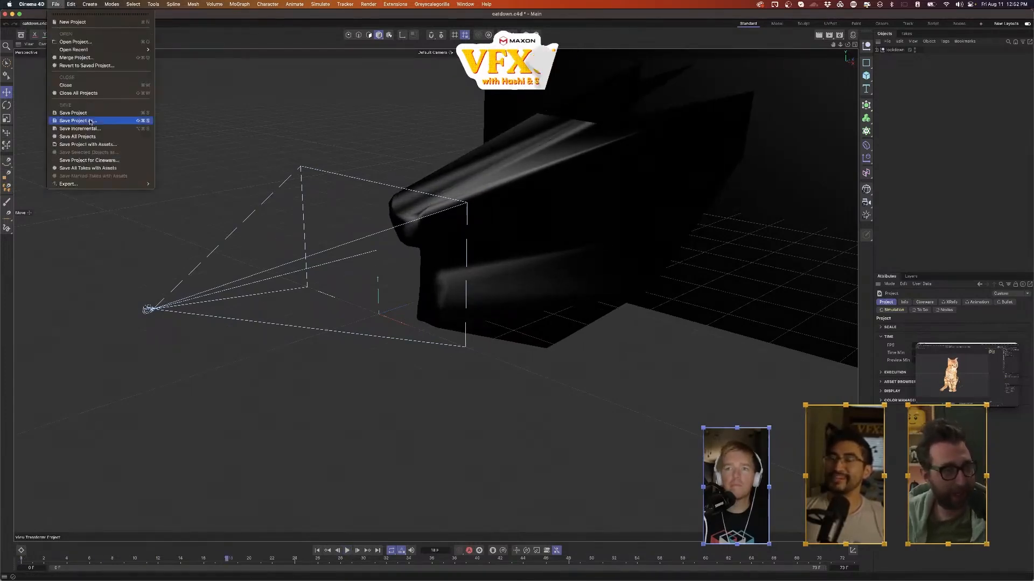
mouse_move(108, 184)
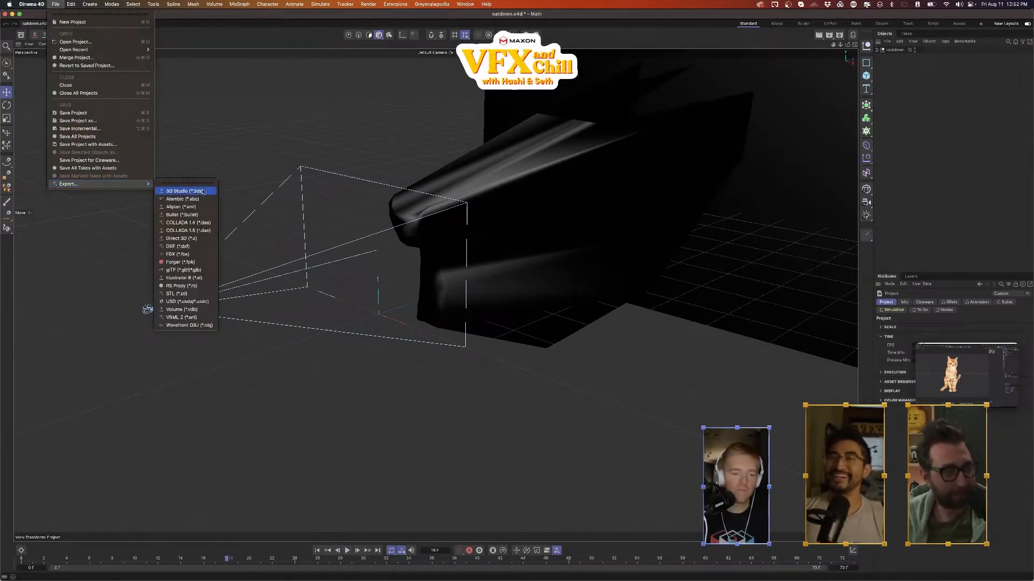
click(190, 326)
click(202, 252)
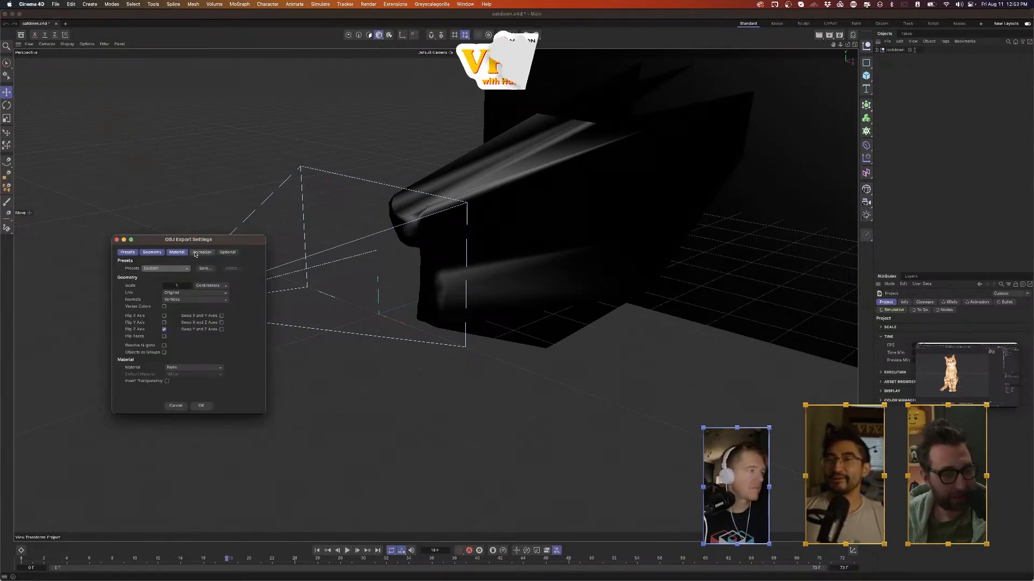
click(193, 269)
click(183, 299)
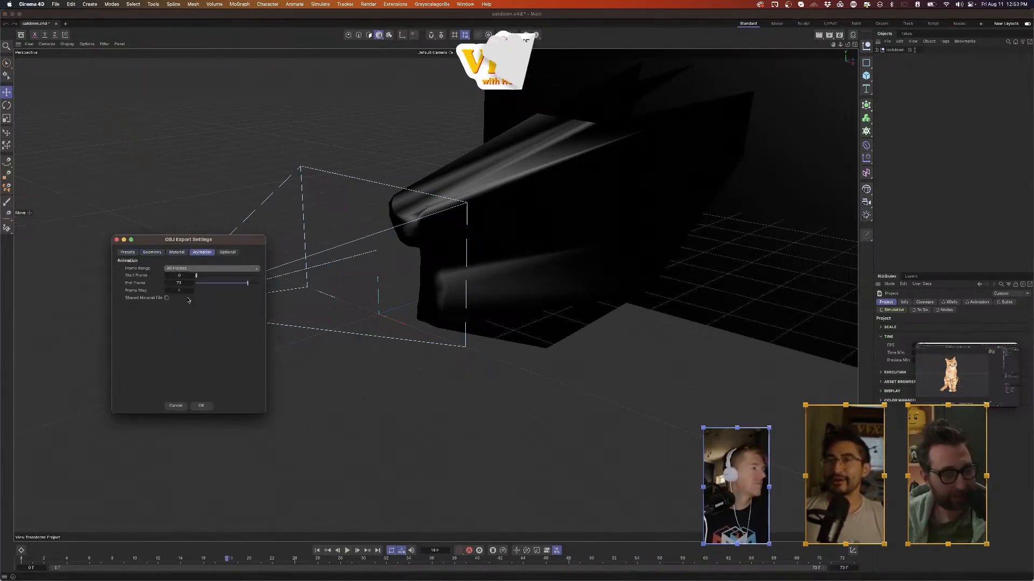
click(200, 406)
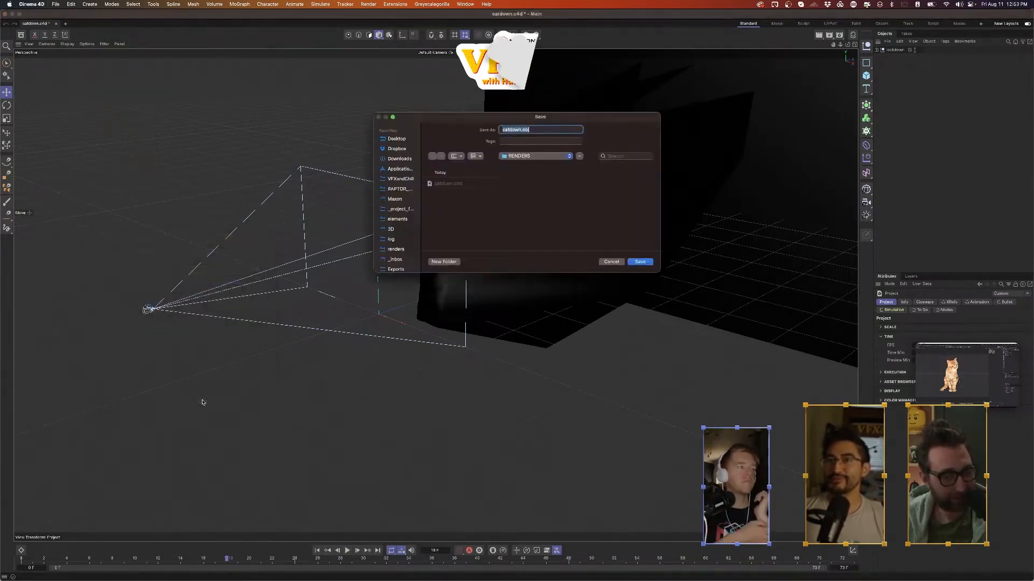
click(635, 263)
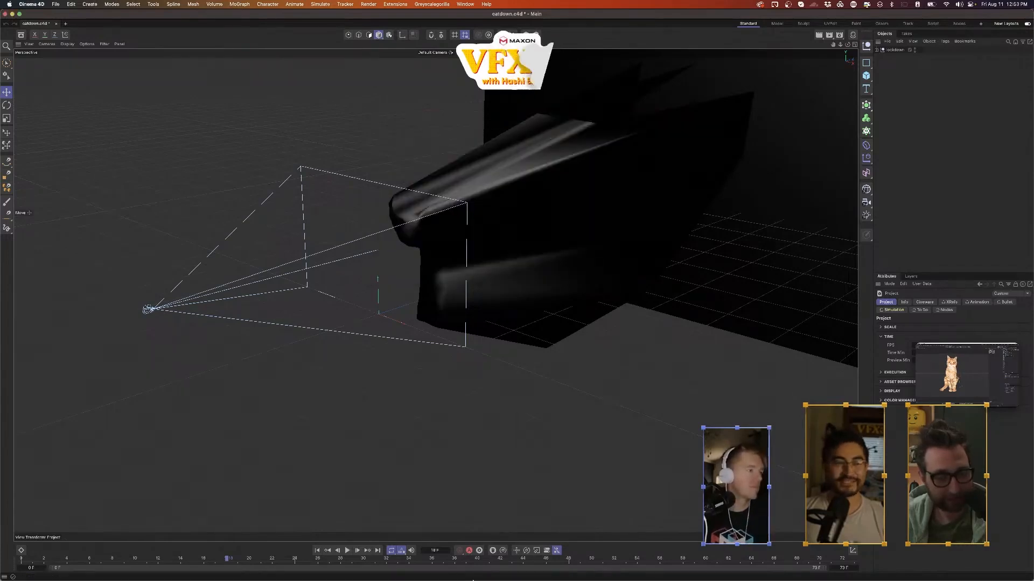
- Switch back to After Effects and close the Lockdown interface
click(496, 569)
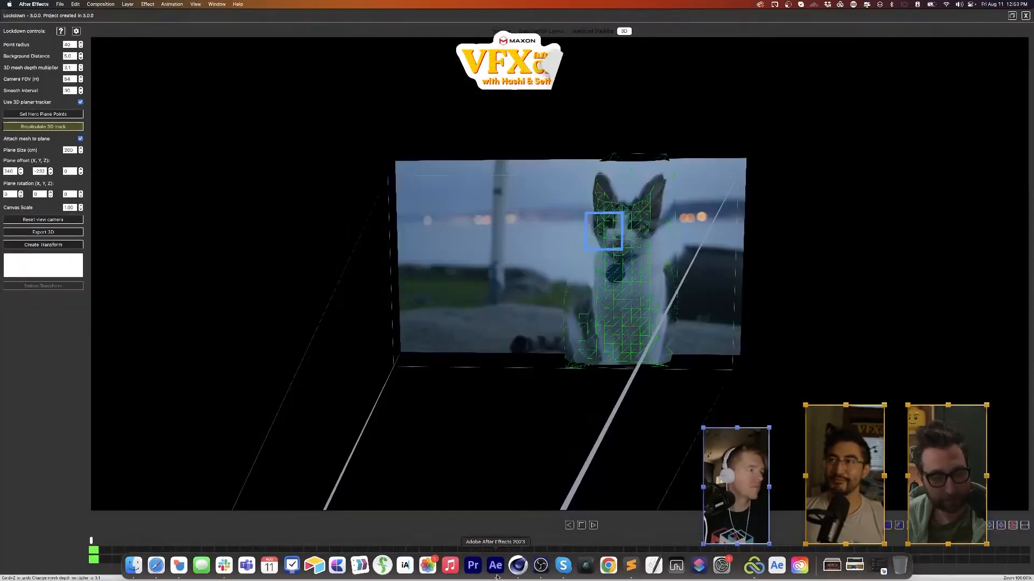
click(1026, 15)
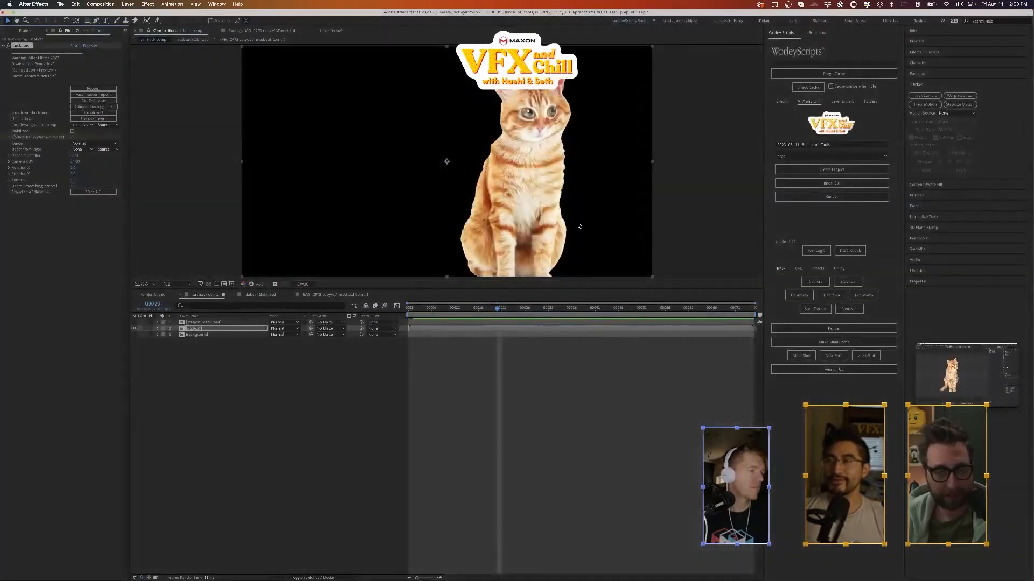
click(24, 31)
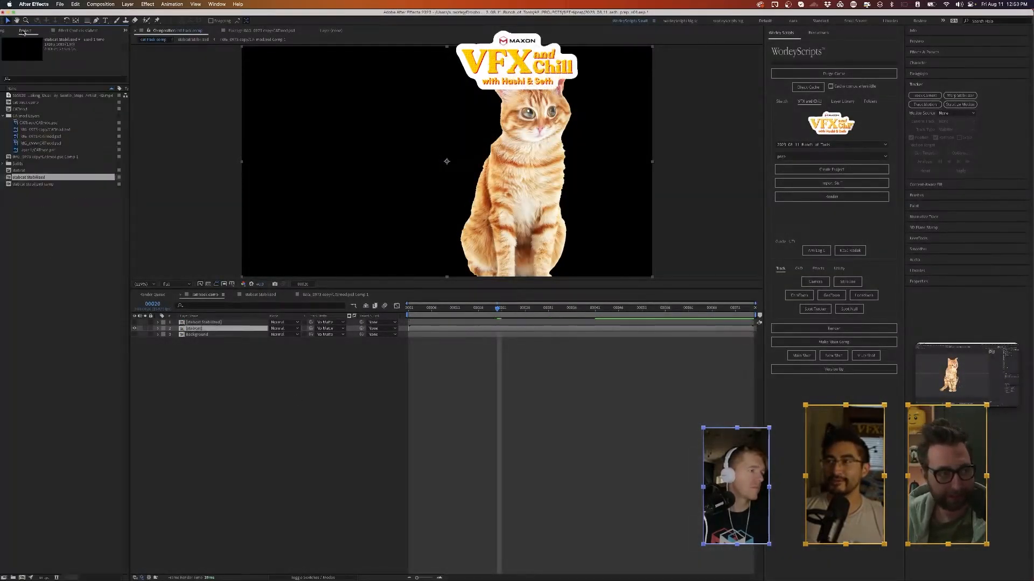
double_click(49, 258)
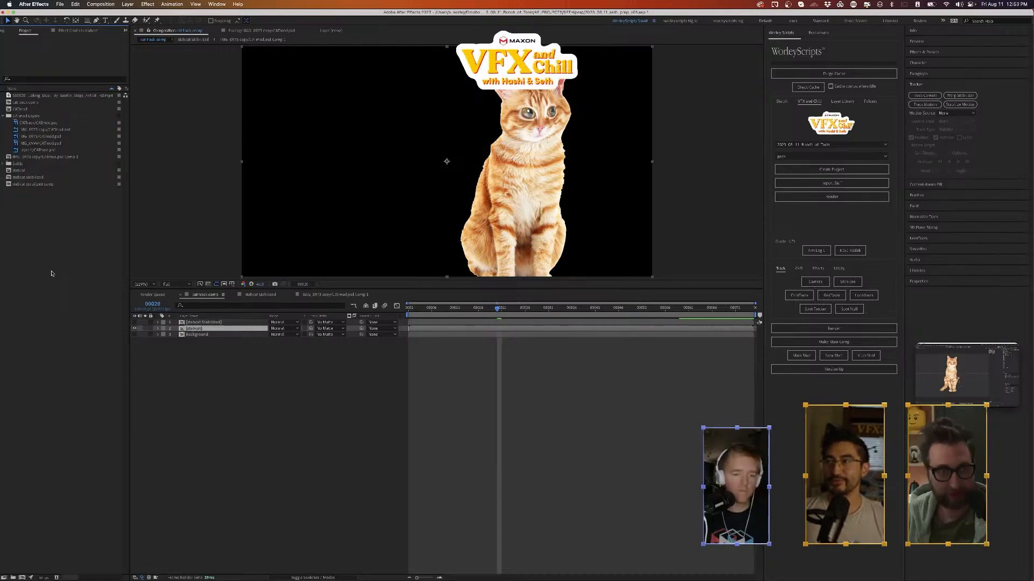
click(540, 98)
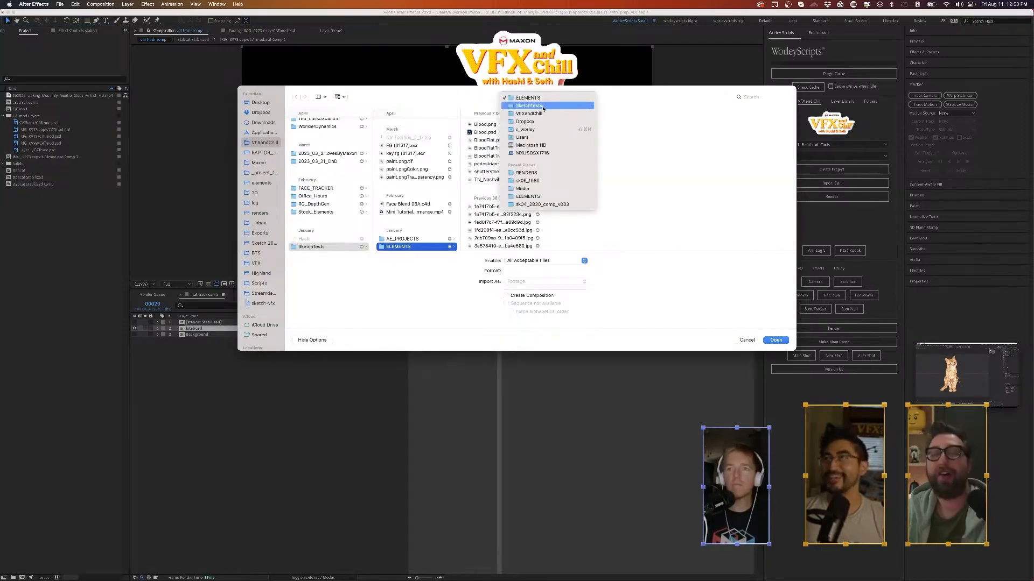
click(474, 99)
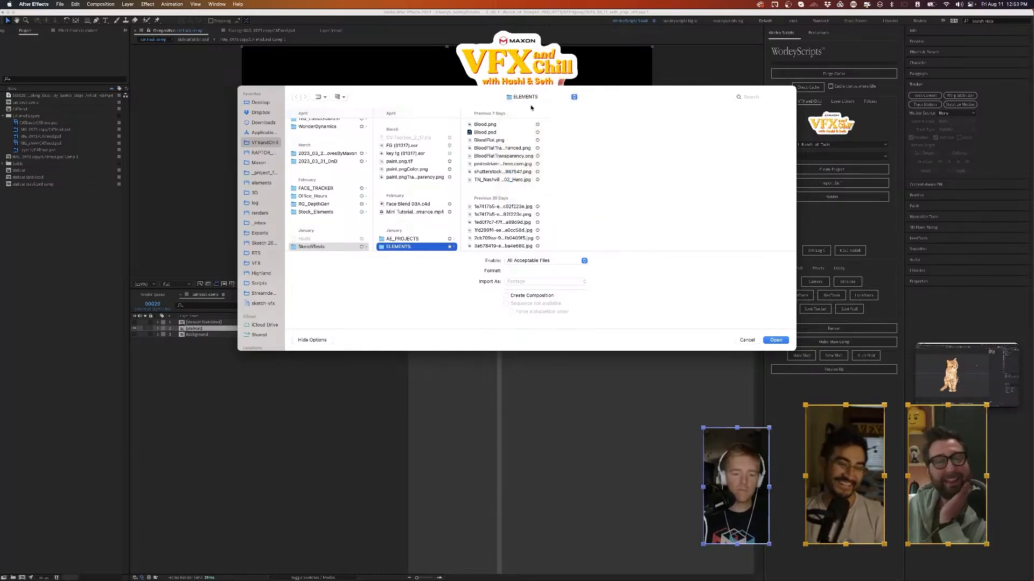
click(531, 98)
click(526, 173)
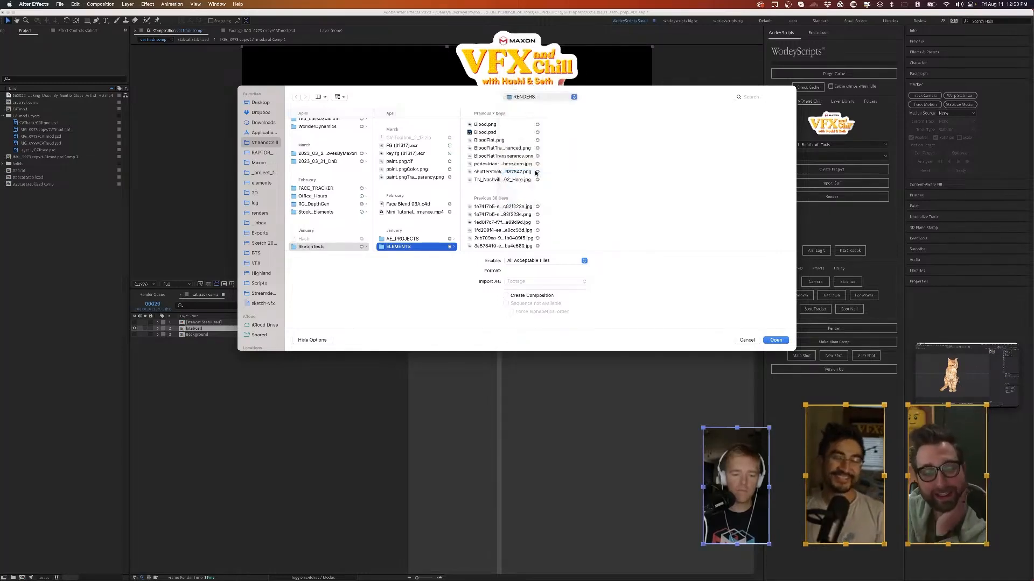
click(494, 124)
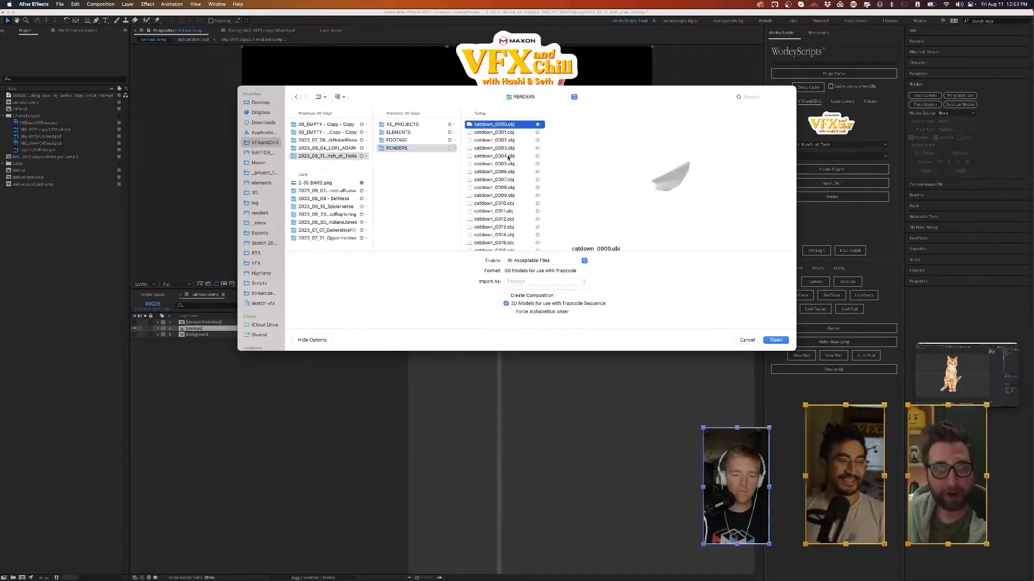
click(747, 340)
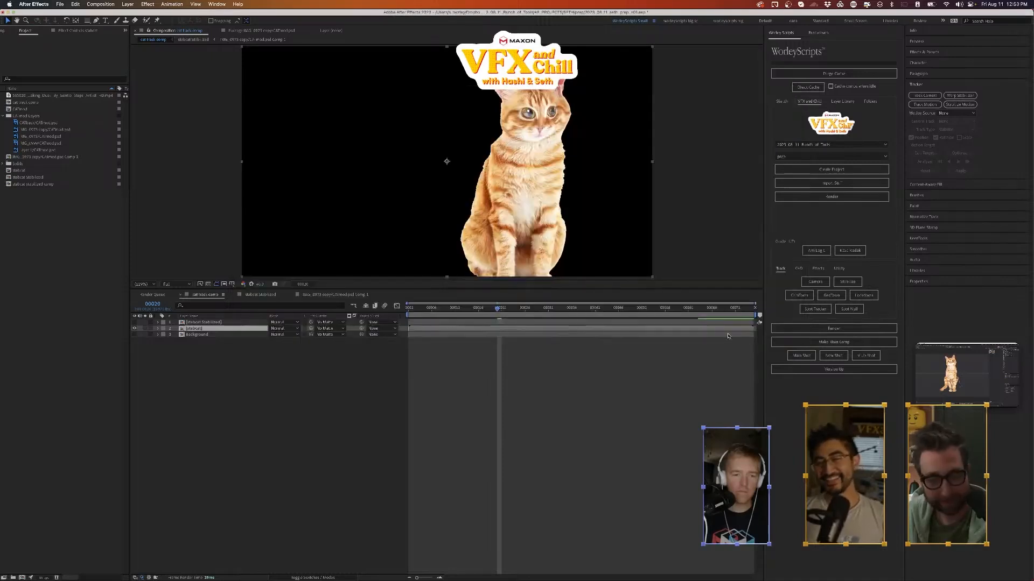
click(128, 4)
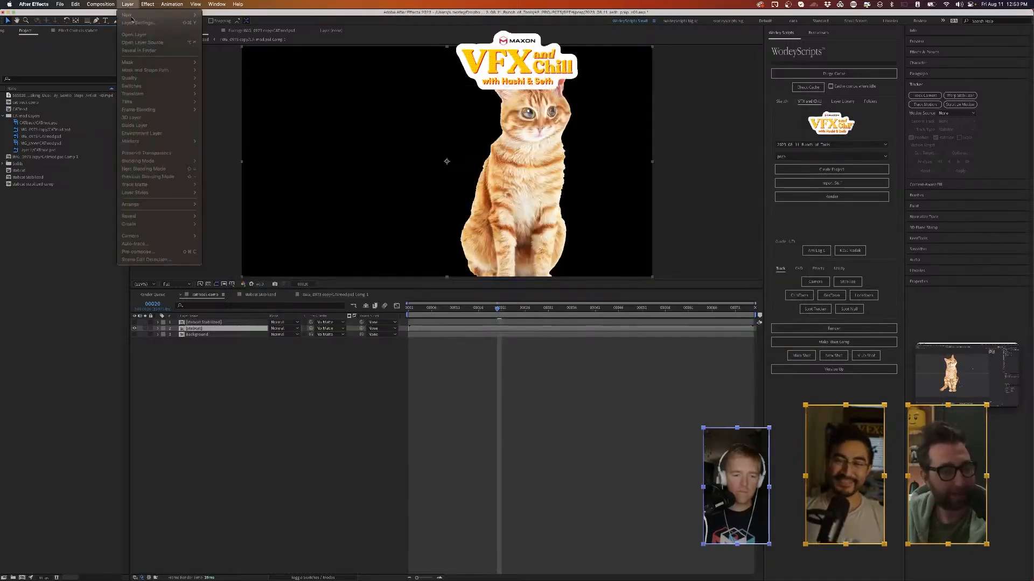
click(128, 4)
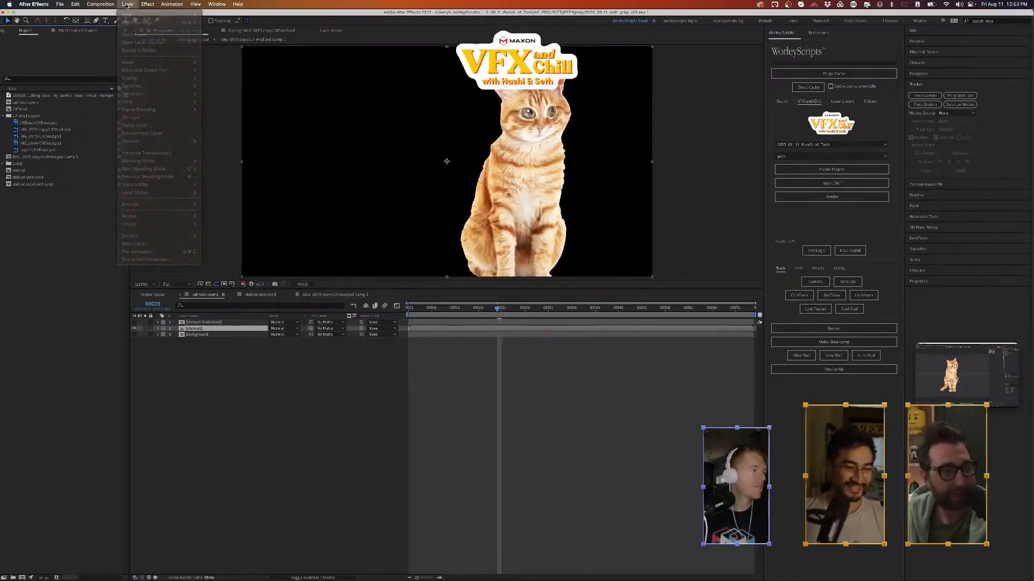
click(215, 402)
click(127, 4)
click(405, 87)
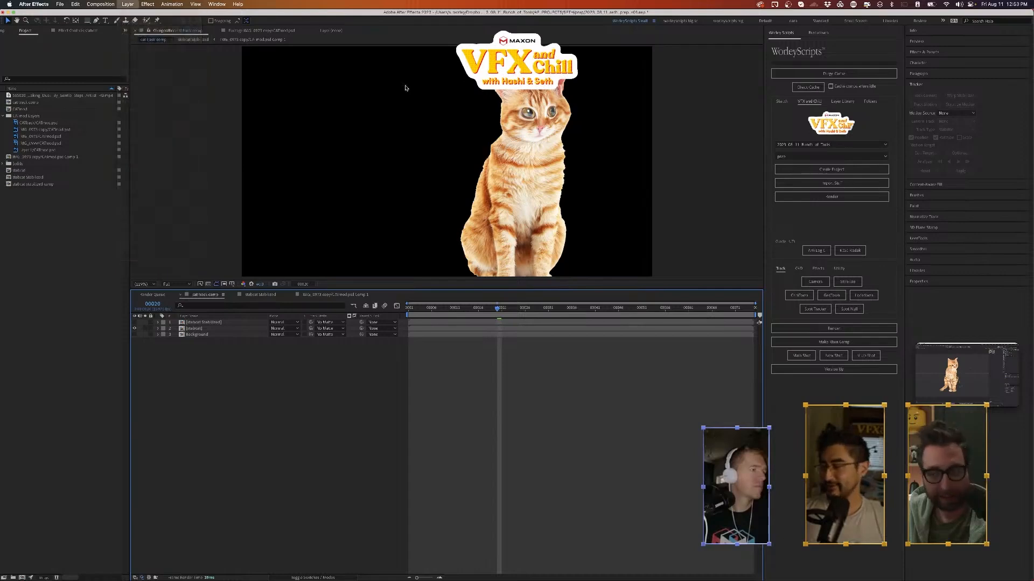
- Add a new Element layer to the cat composition and open its Scene Setup
click(817, 268)
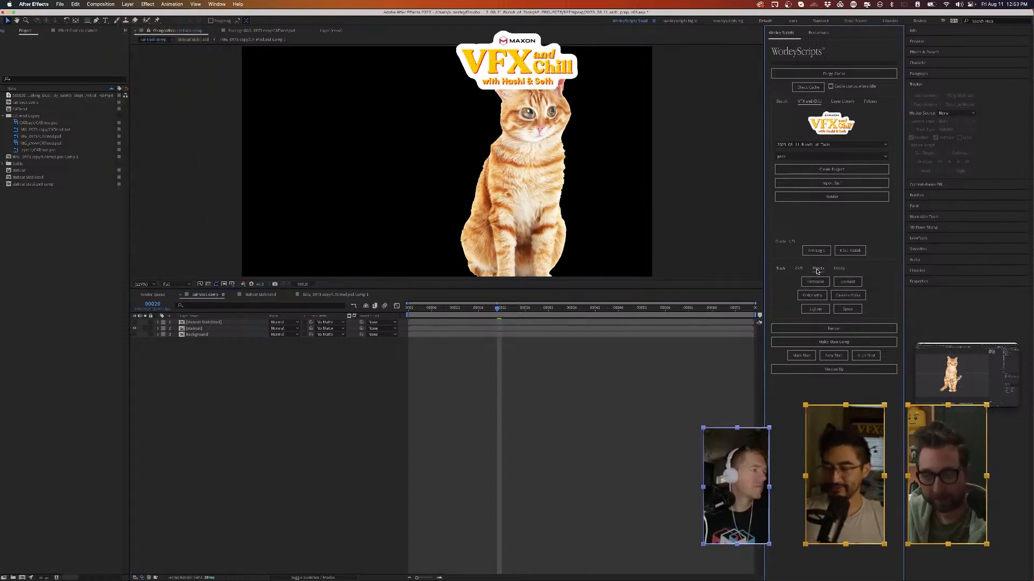
click(848, 281)
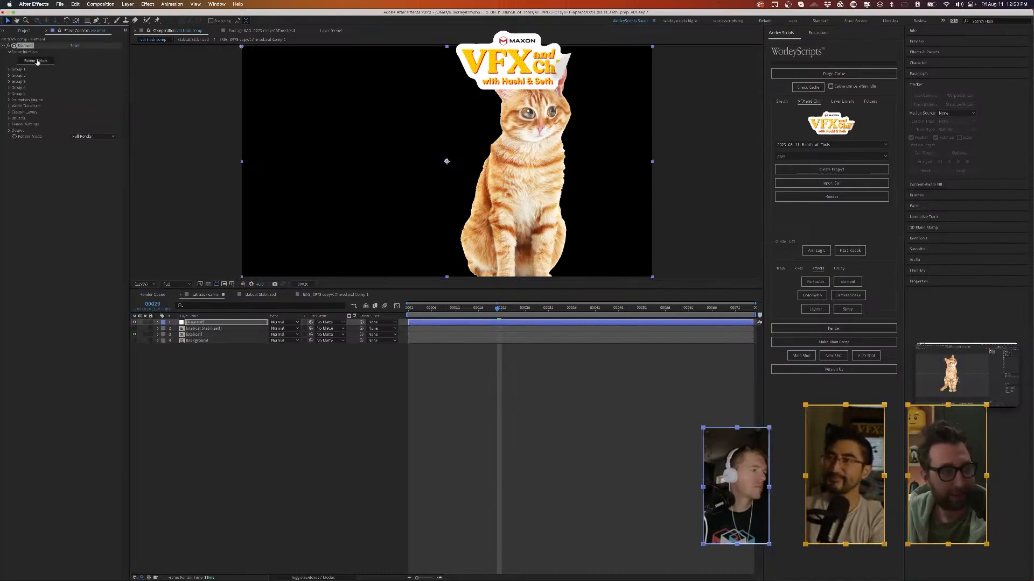
click(36, 61)
- Import catdown_0000.obj from the RENDERS folder as a 3D object sequence with the default import preferences
click(10, 24)
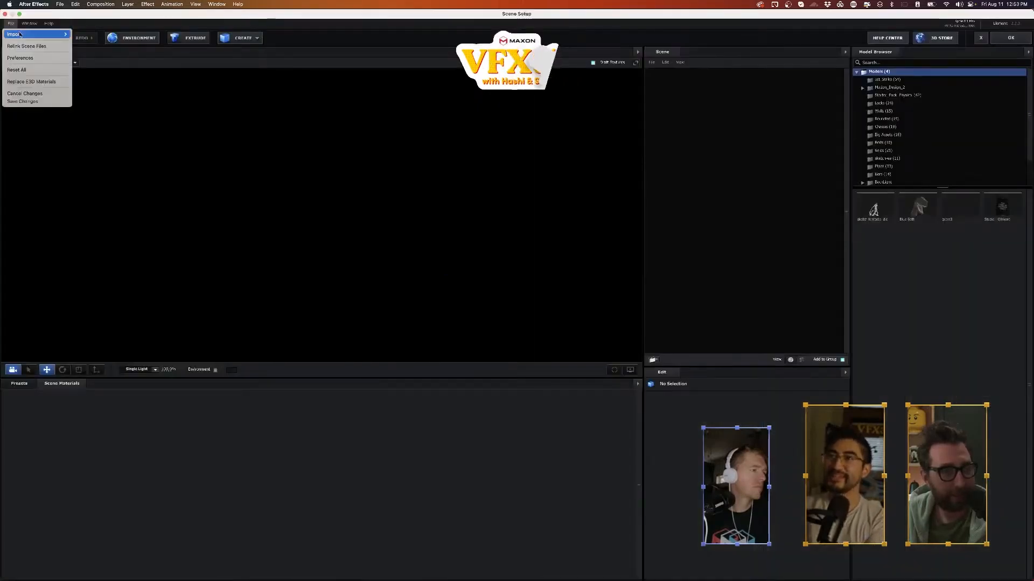
mouse_move(60, 34)
click(93, 41)
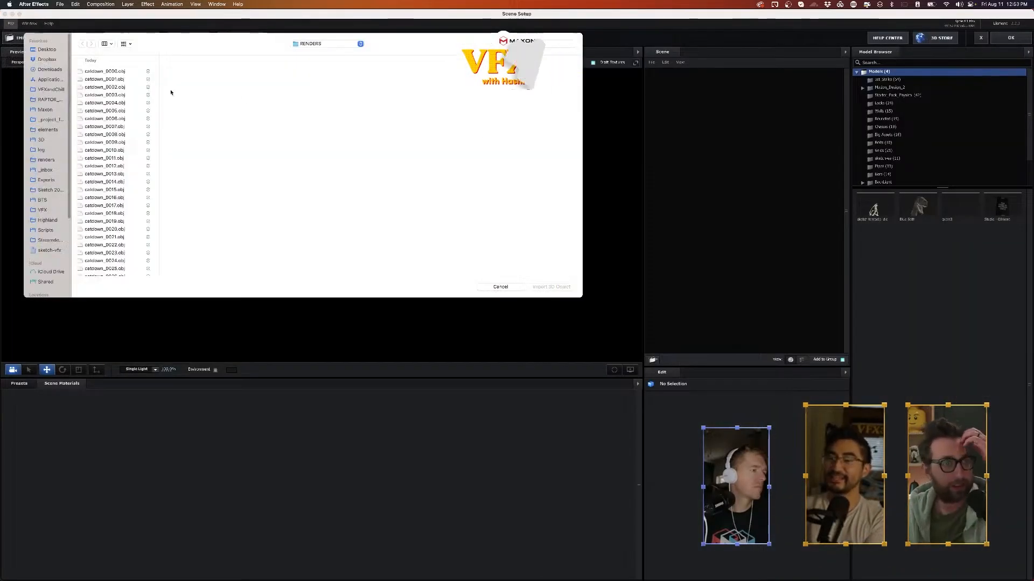
click(105, 71)
click(550, 288)
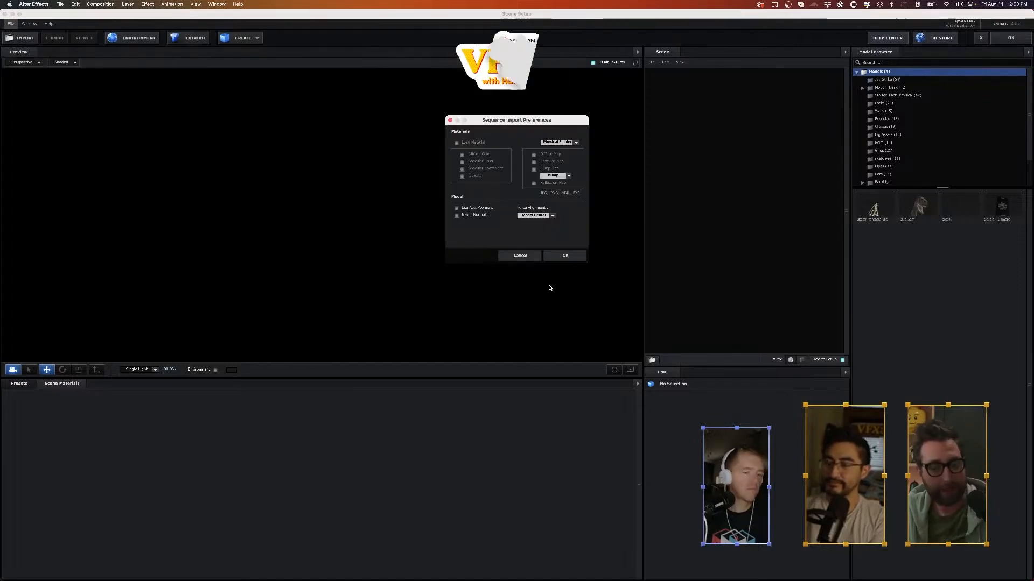
click(571, 255)
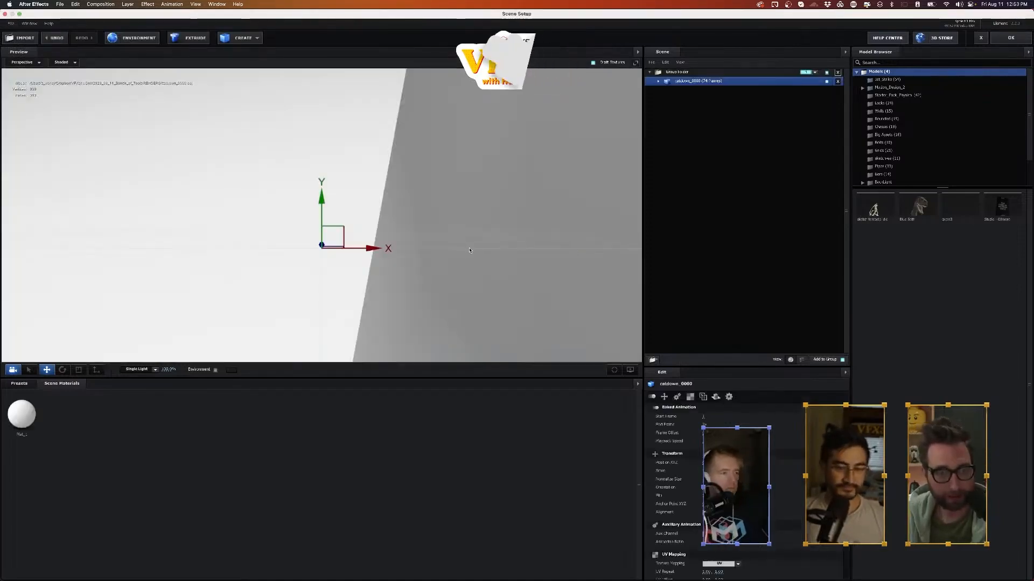
scroll(470, 252, down, 10)
drag(470, 251, 509, 291)
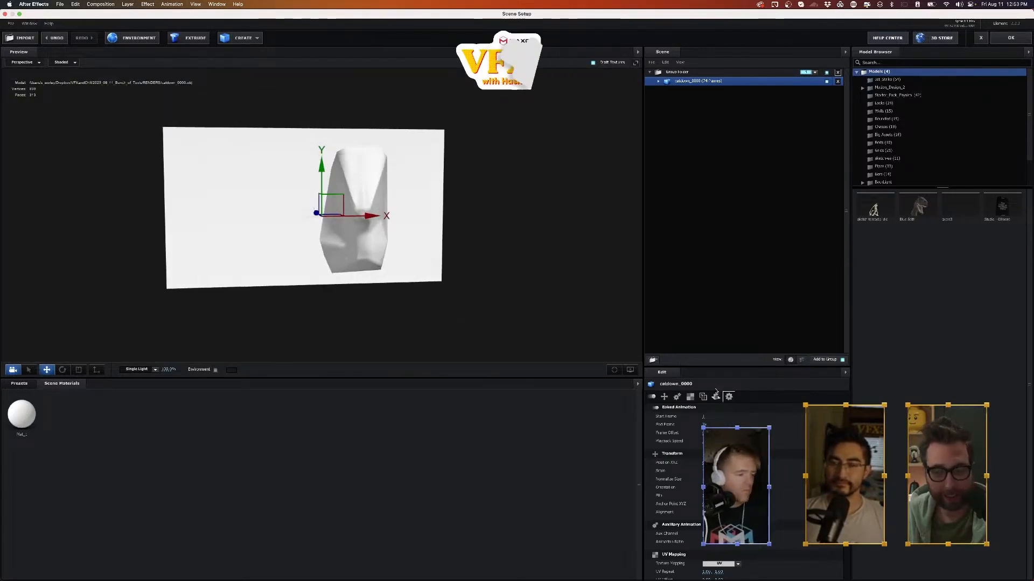
- Load a custom layer as the diffuse texture of the catdown model's material and accept the scene setup
click(689, 91)
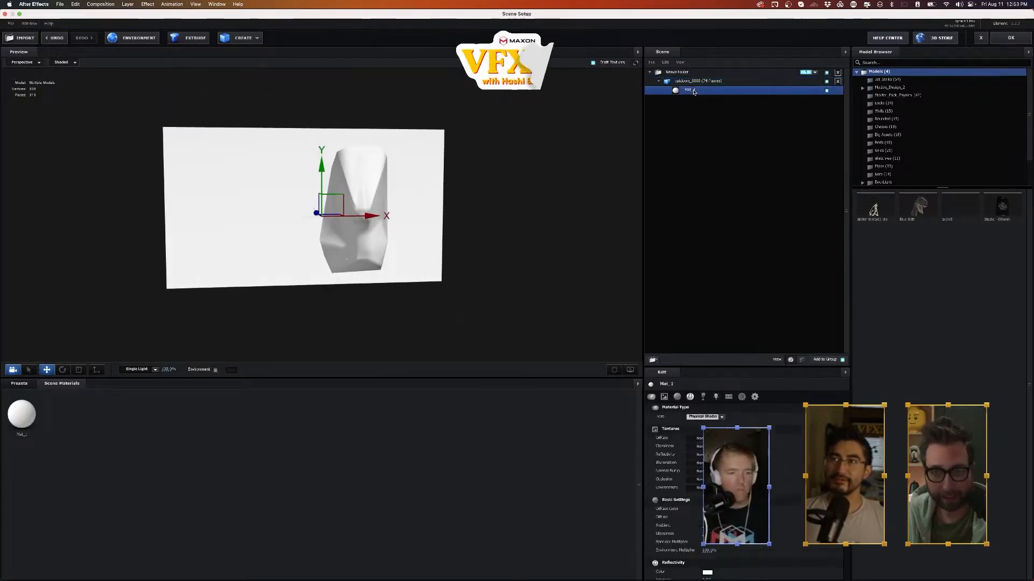
click(697, 438)
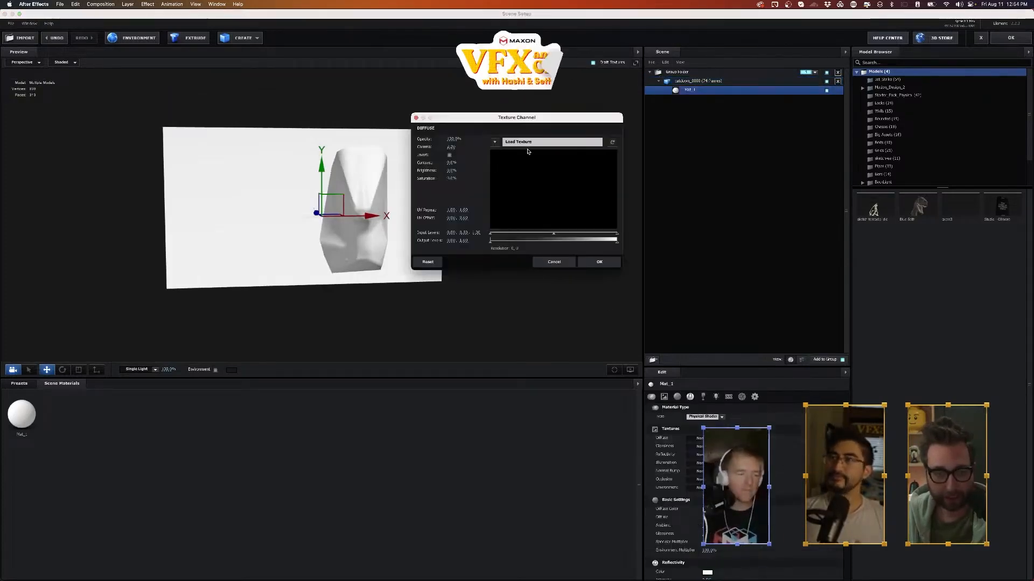
click(495, 143)
click(507, 155)
click(599, 262)
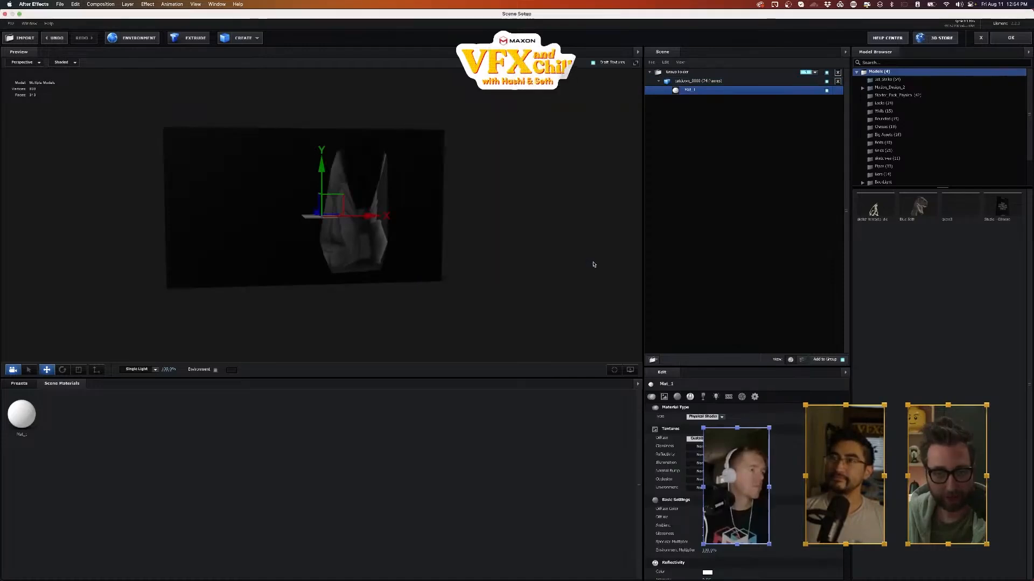
click(1010, 38)
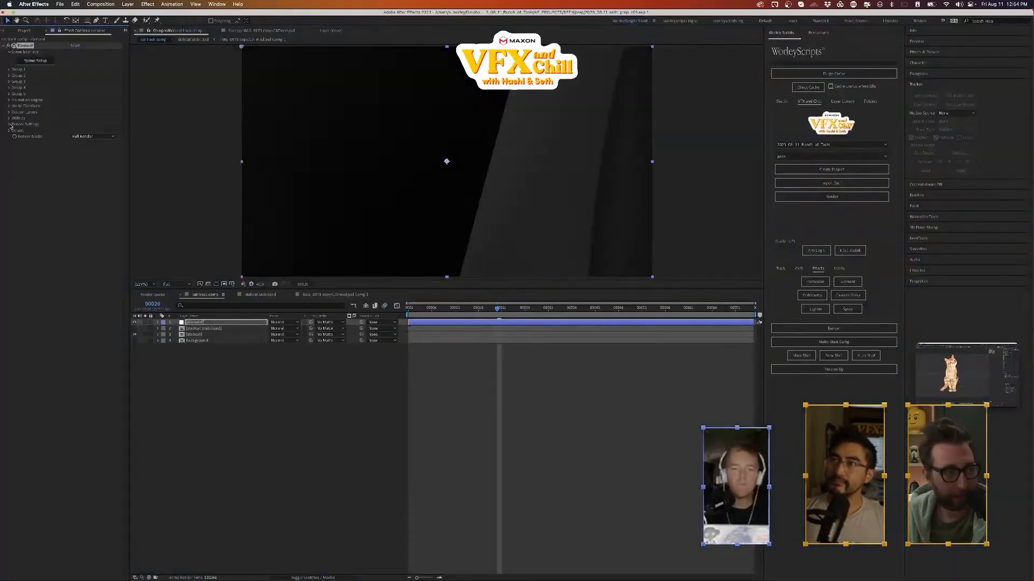
- Assign the stabilized cat layer to Layer 1 of Element's Custom Texture Maps
click(9, 113)
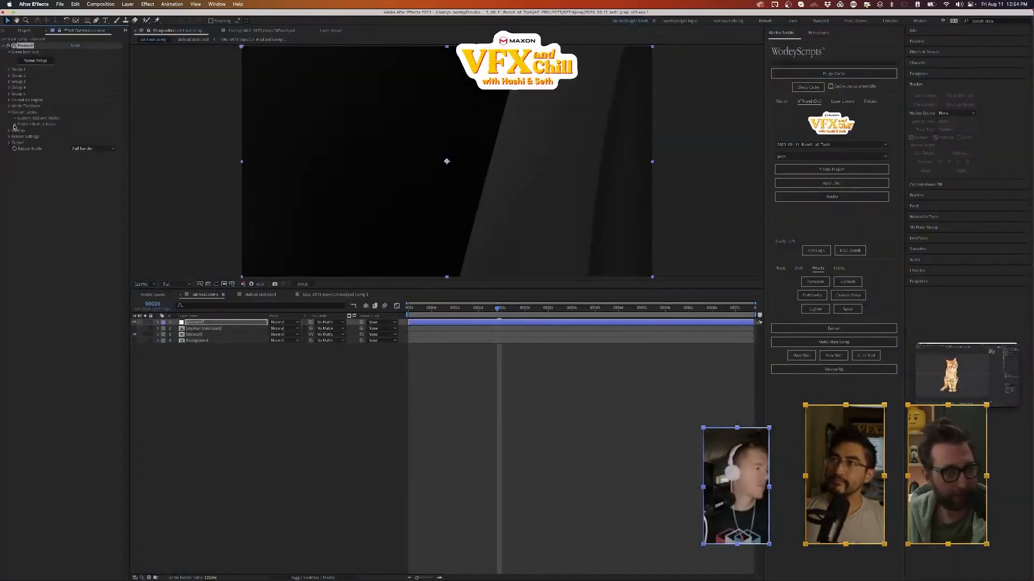
click(15, 124)
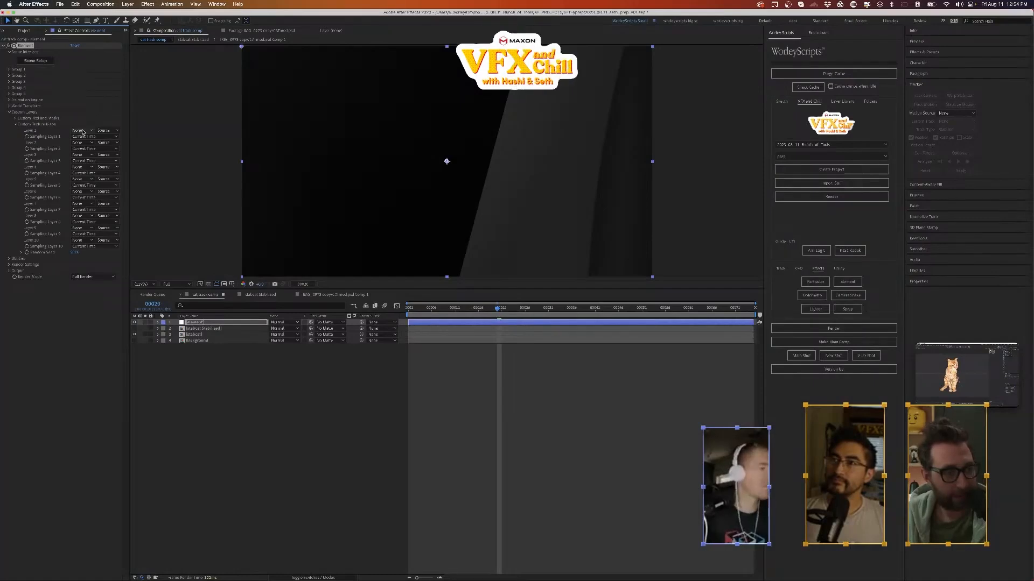
click(82, 131)
click(91, 113)
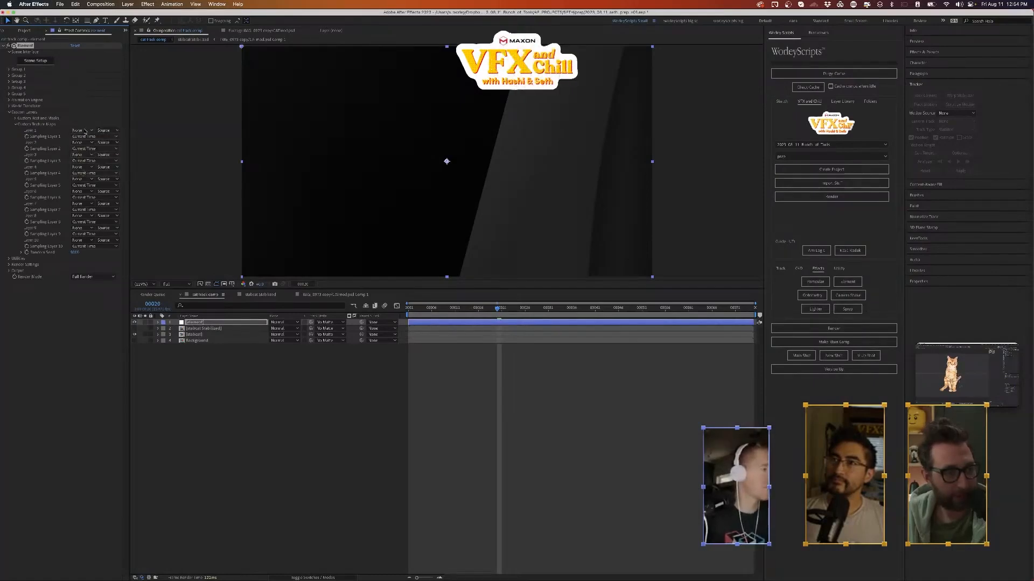
click(83, 131)
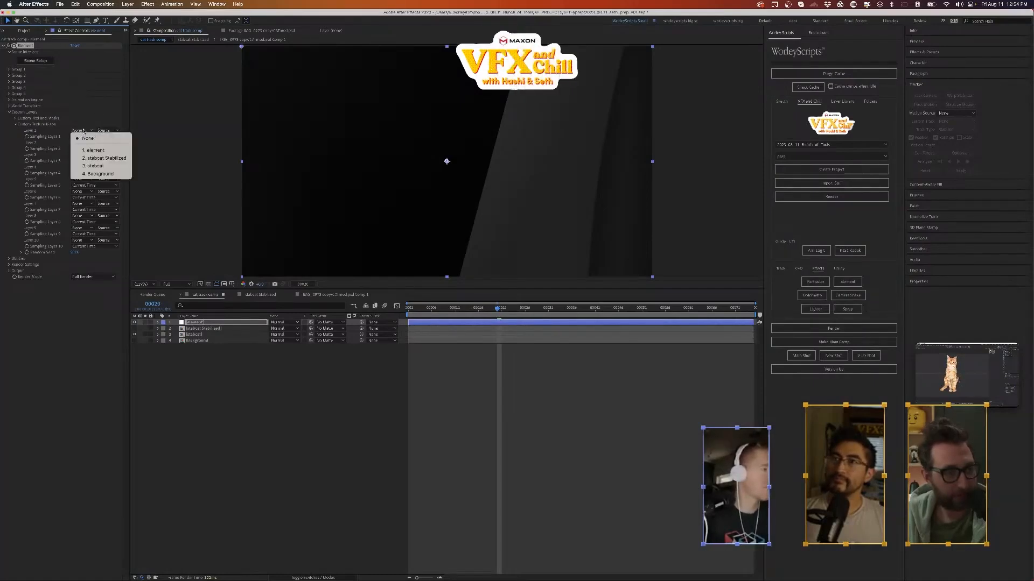
click(96, 158)
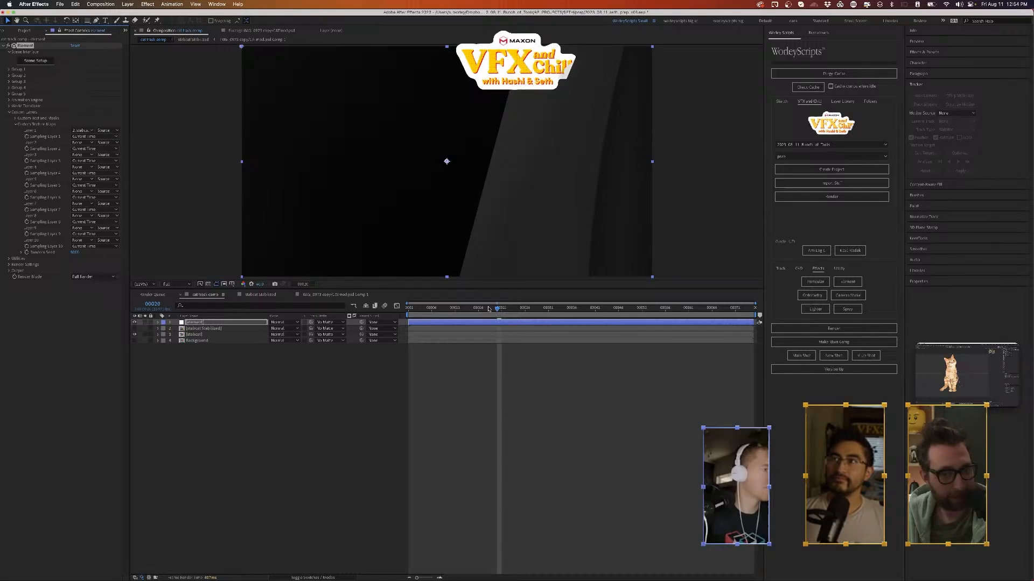
- Go to the first frame and briefly solo the stabilized cat layer to check the texture source
click(482, 308)
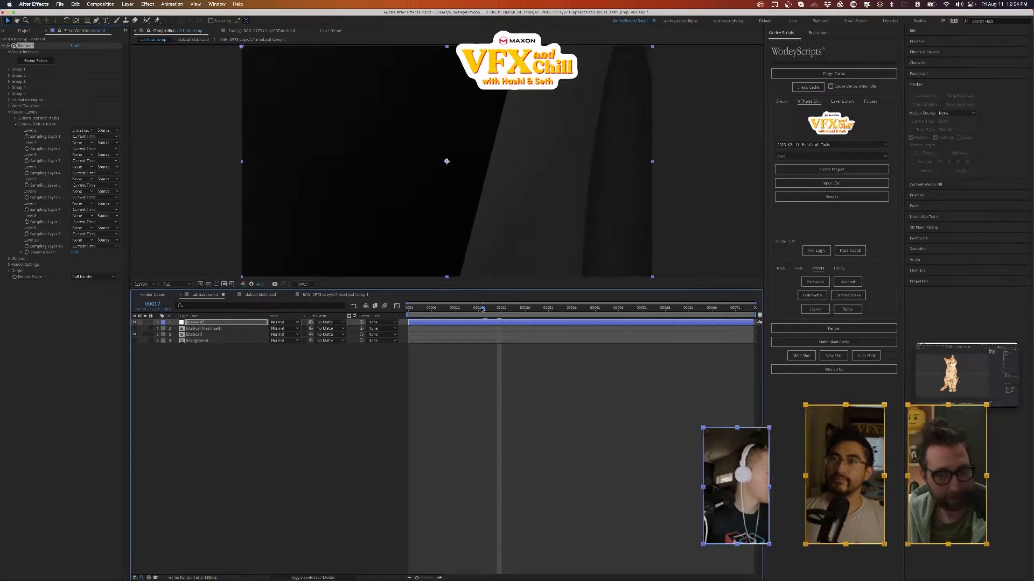
drag(483, 310, 404, 309)
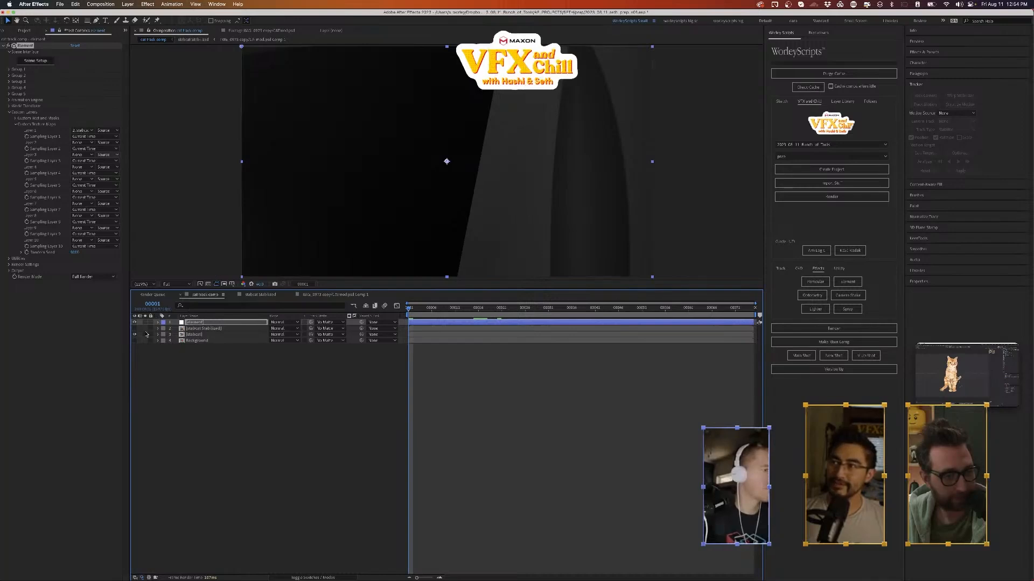
click(145, 328)
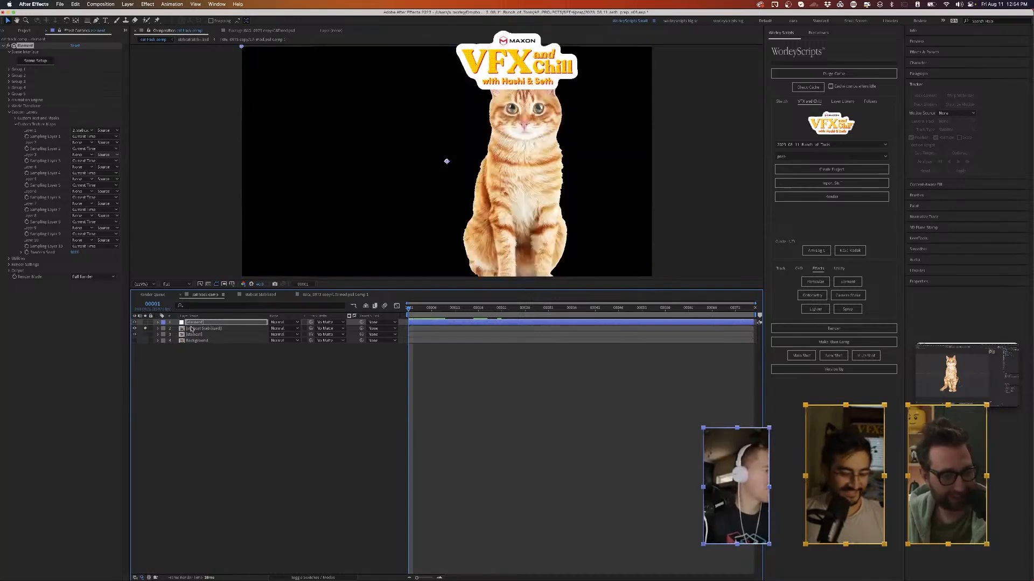
click(144, 328)
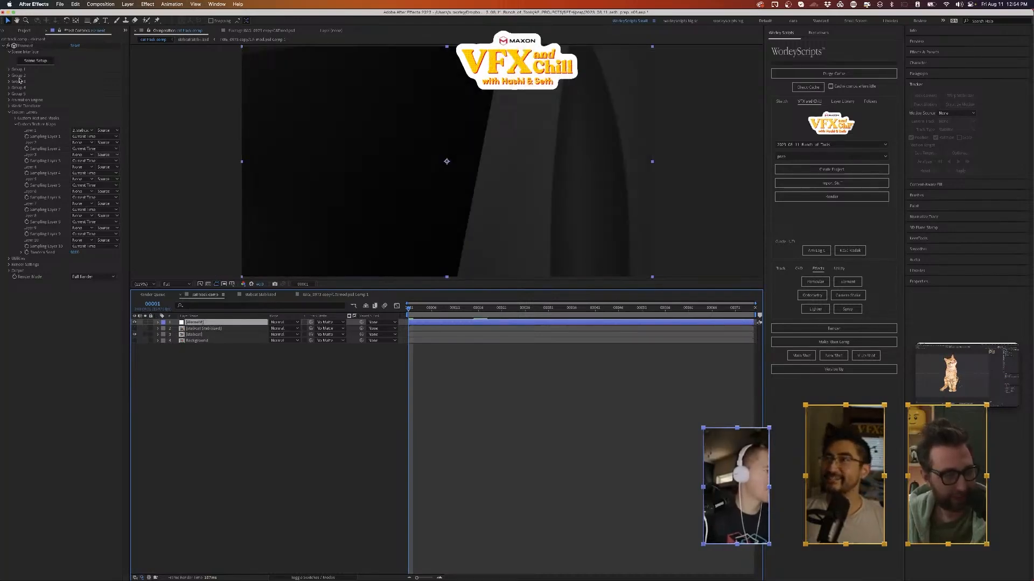
- Turn off Normalize Size for the catdown_0000 model in Scene Setup and accept the scene
click(9, 70)
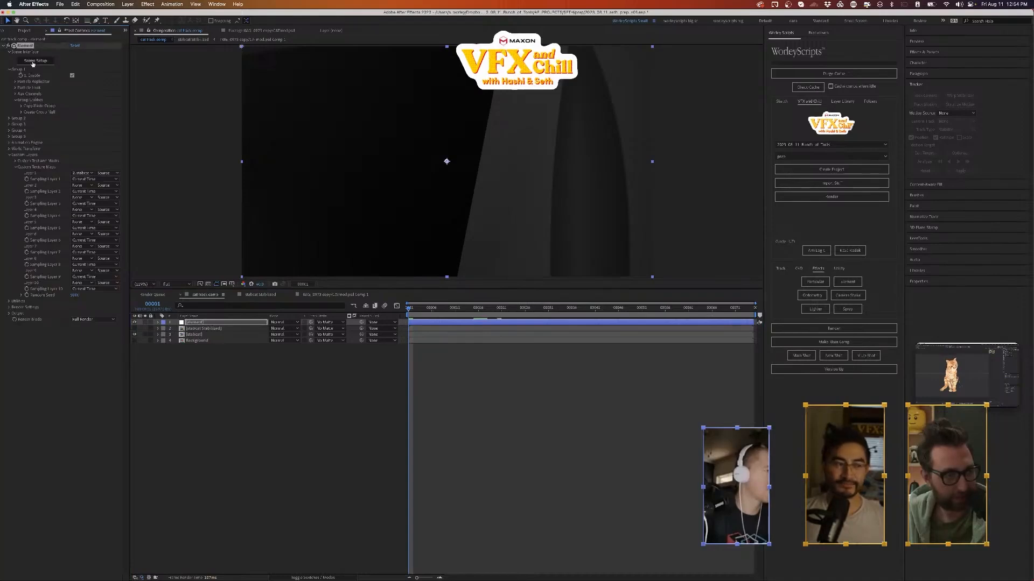
click(33, 60)
click(699, 80)
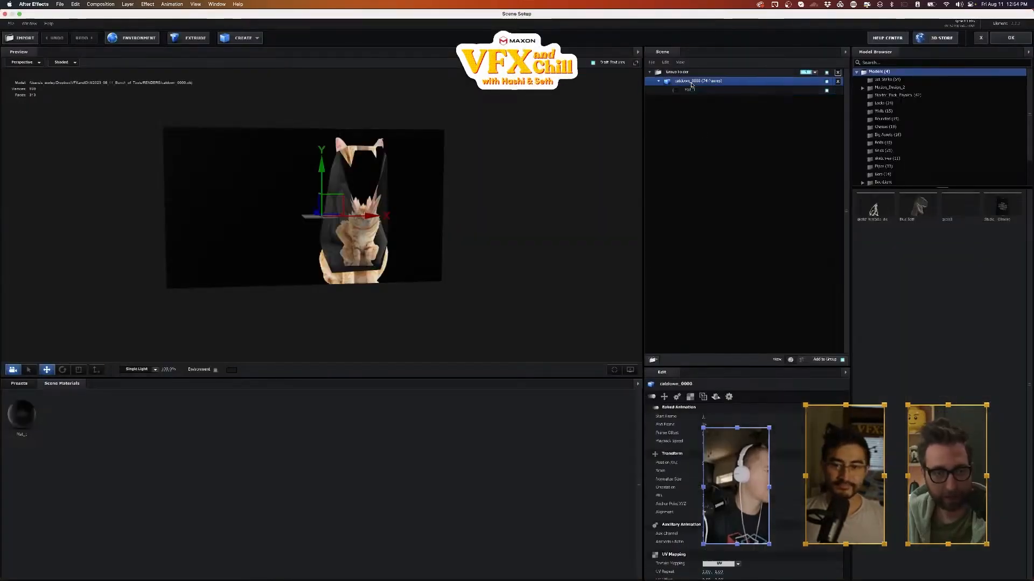
click(706, 479)
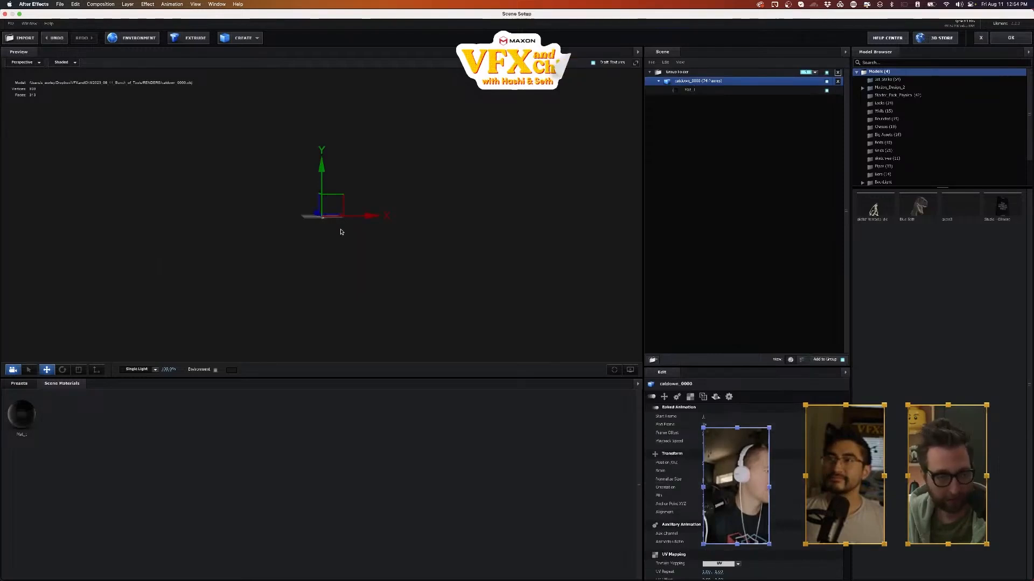
scroll(341, 232, up, 10)
mouse_move(411, 273)
mouse_down()
mouse_move(377, 264)
mouse_move(393, 269)
mouse_up()
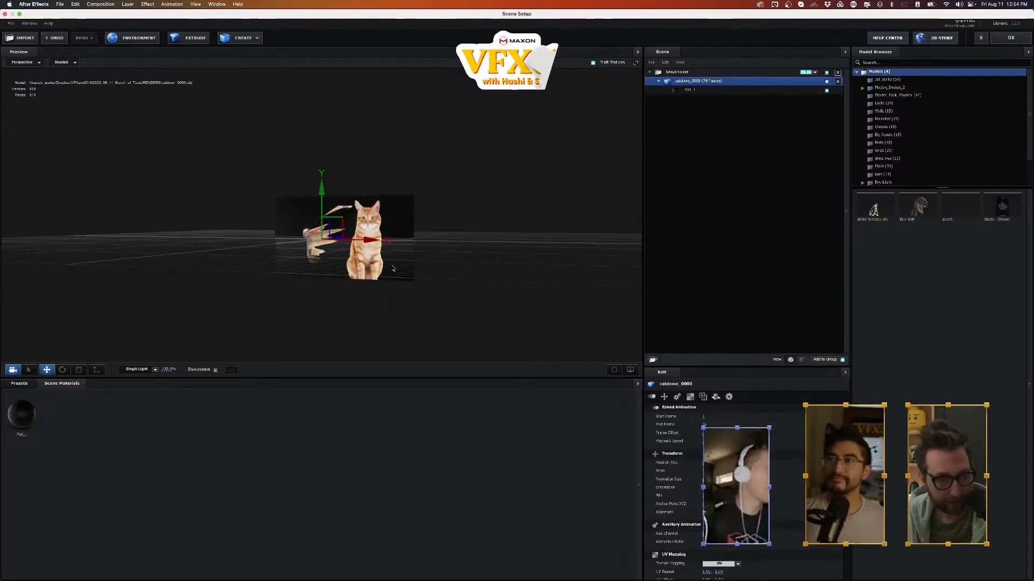
click(1002, 40)
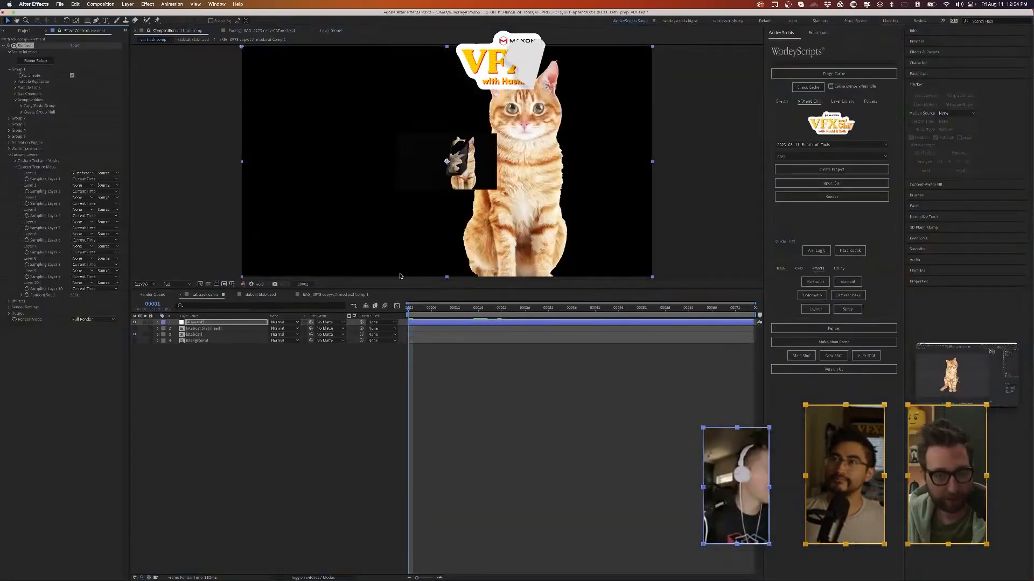
- Preview the textured cat mesh animation, closing in on the distorted geometry around the model
key(space)
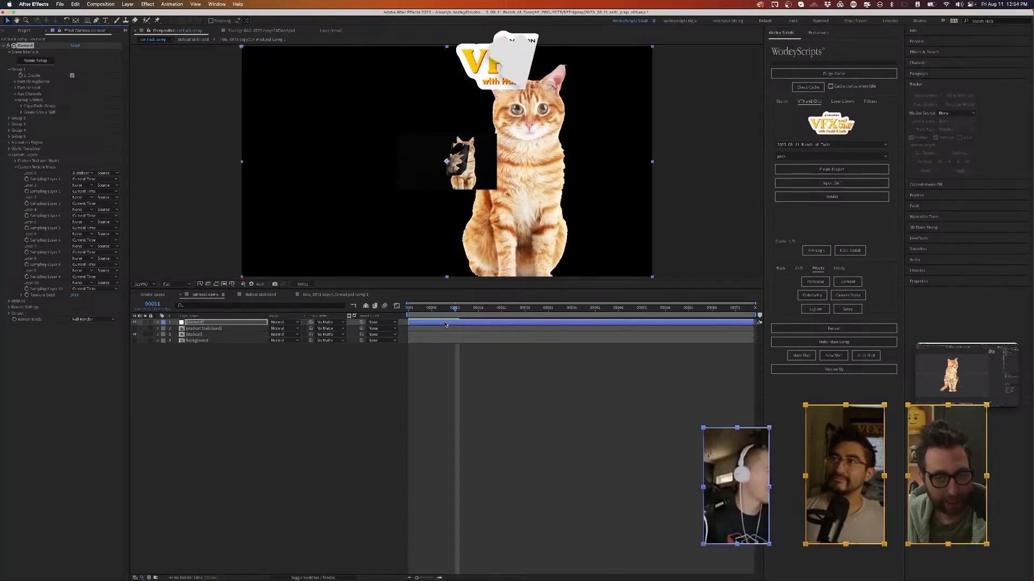
drag(442, 308, 428, 308)
scroll(458, 164, up, 3)
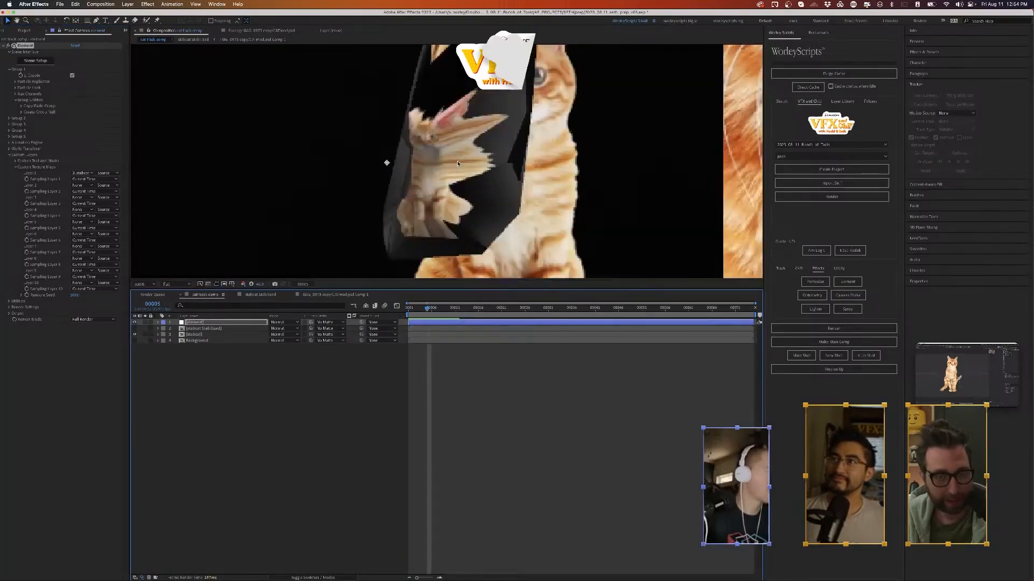
key(space)
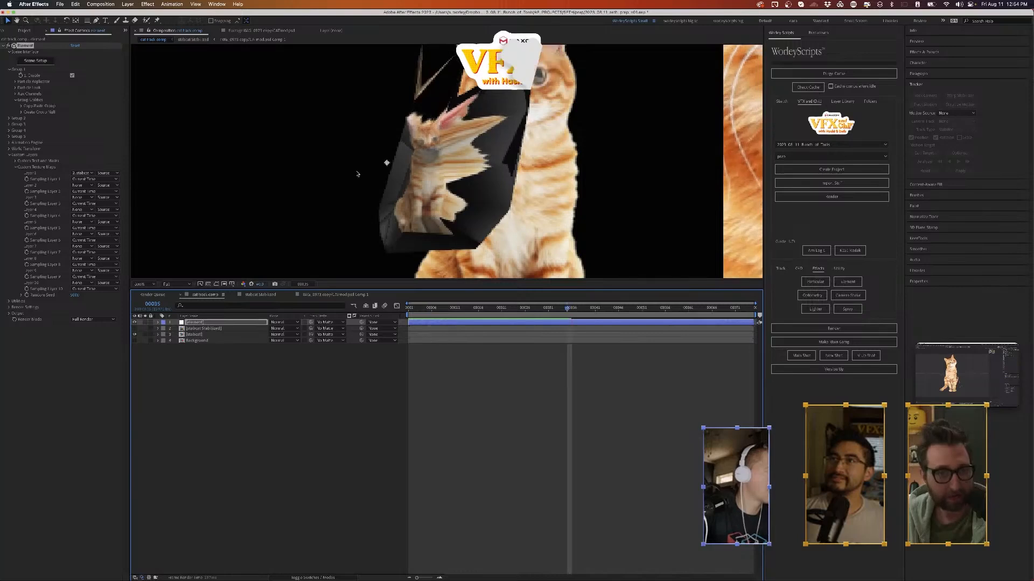
- Create a Two-Node Camera and orbit it around the textured cat mesh to show its other side
click(132, 4)
mouse_move(178, 15)
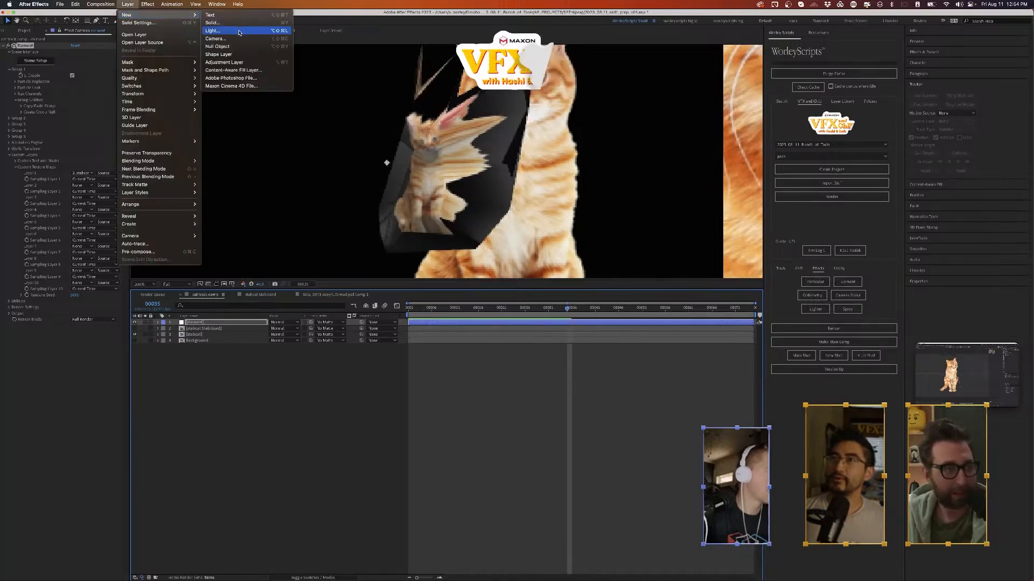
click(237, 43)
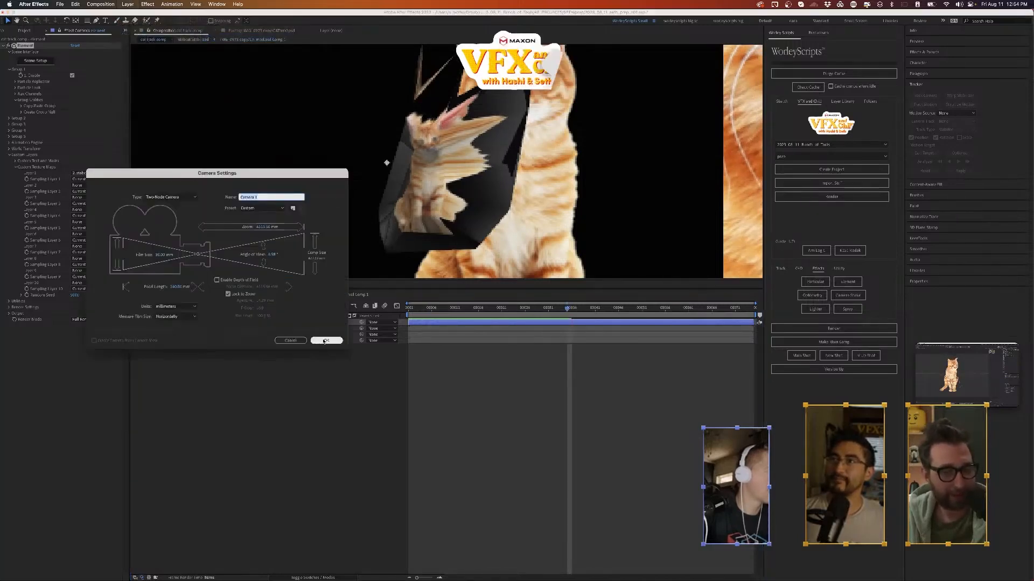
click(326, 340)
key(c)
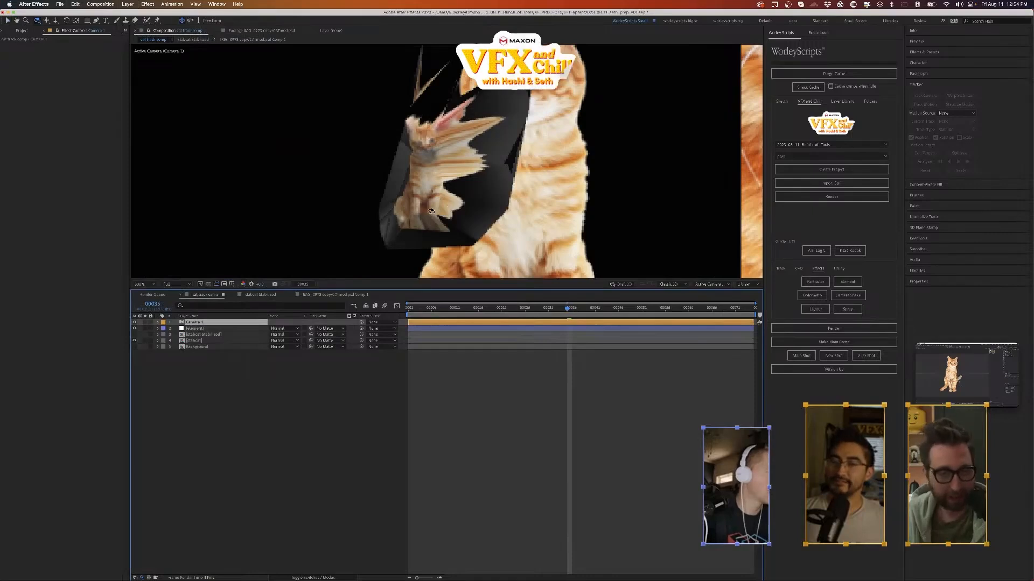
drag(431, 211, 572, 212)
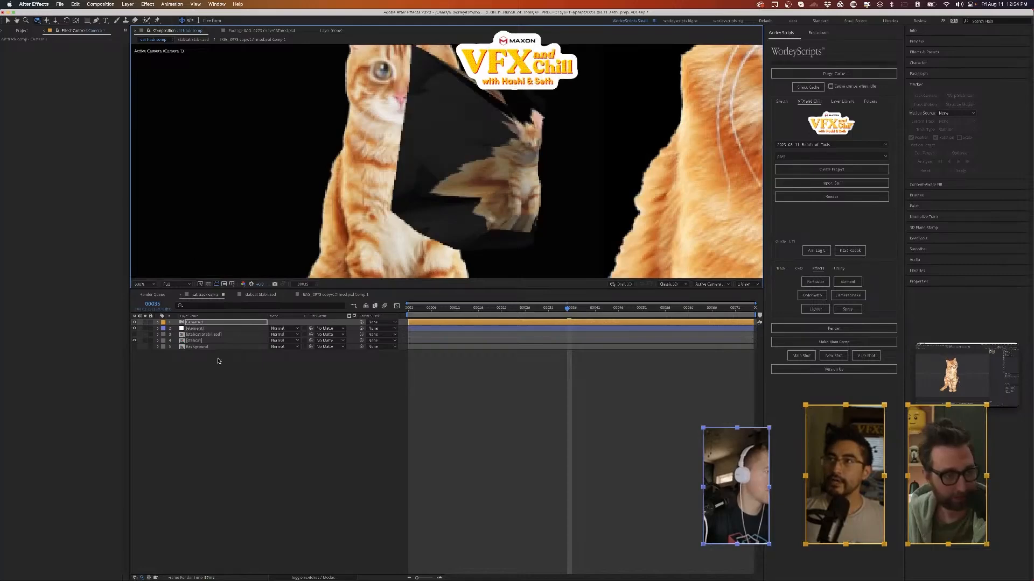
- Inspect the catdown_0000 model's material in the Element layer's Scene Setup
click(195, 329)
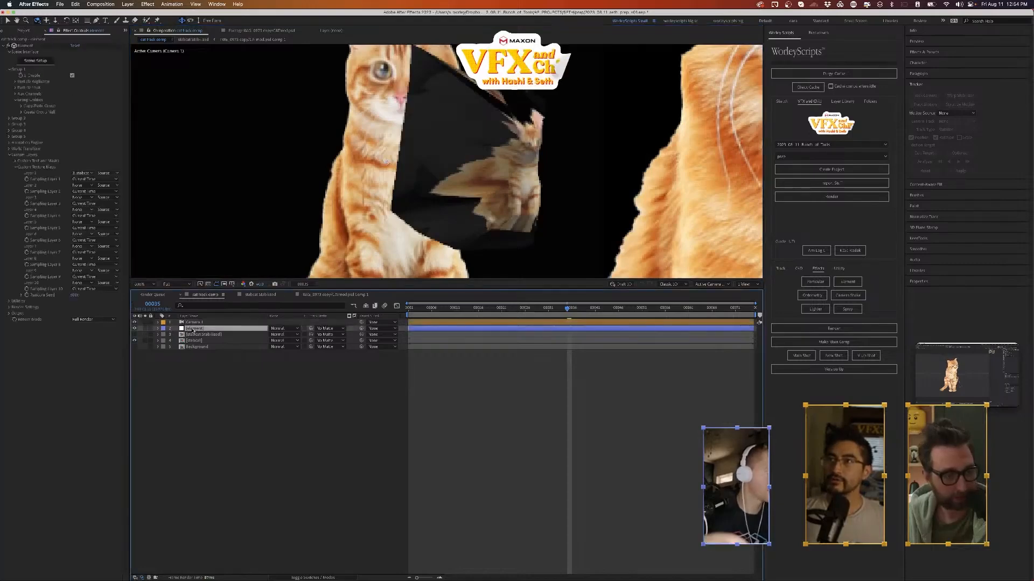
click(34, 61)
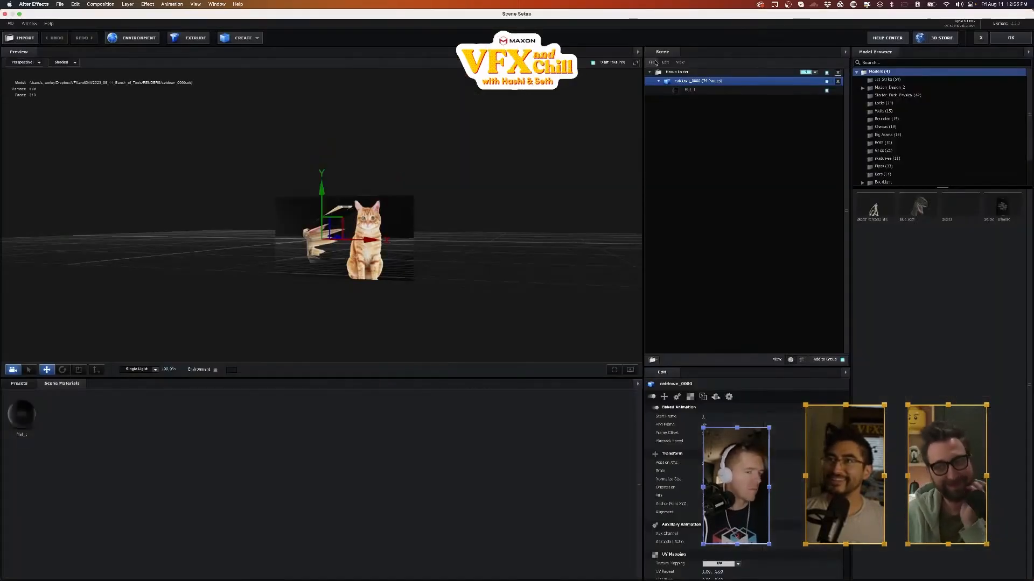
click(698, 92)
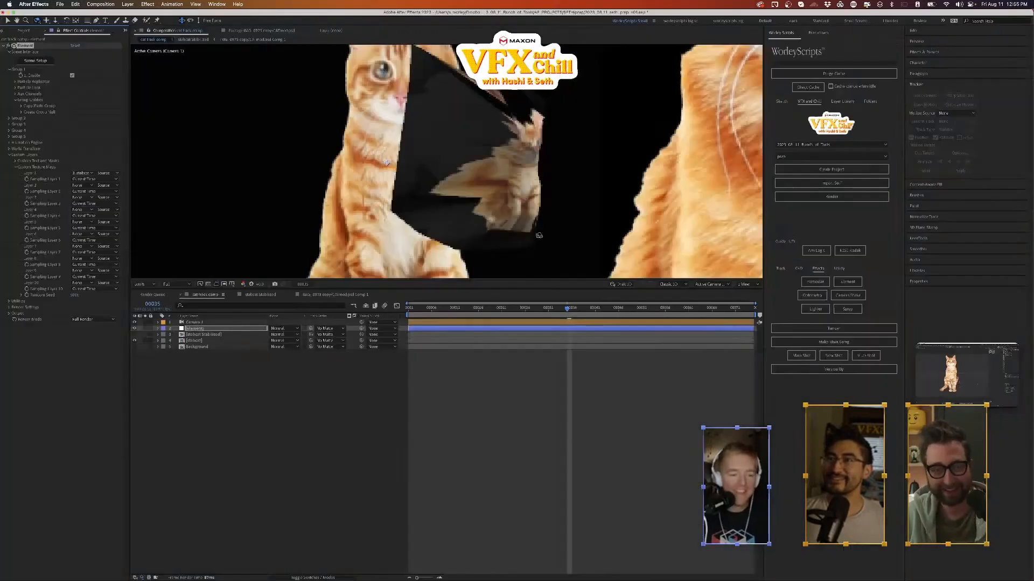
- Orbit the camera back towards the front of the cat mesh and preview its motion
drag(495, 216, 380, 217)
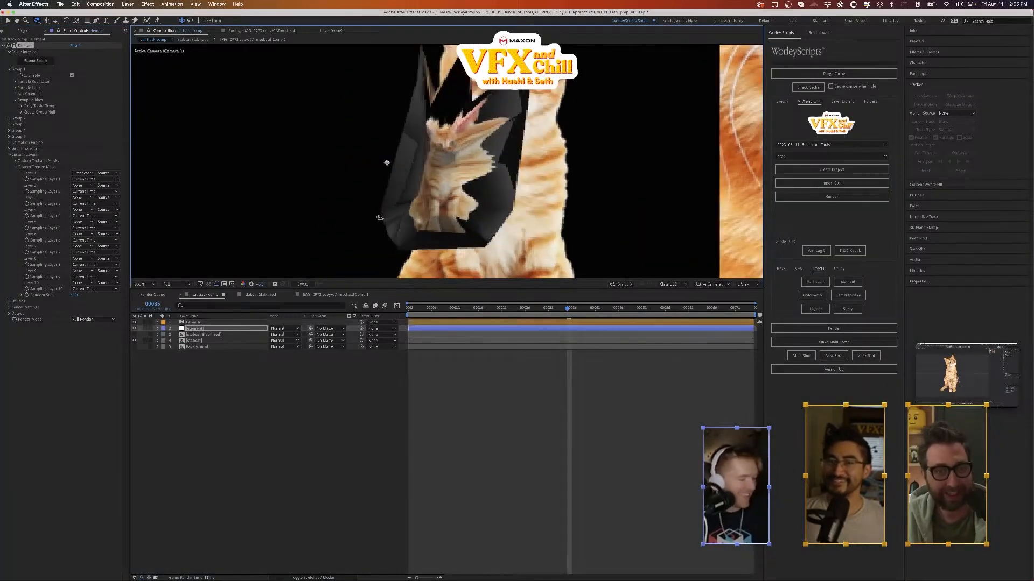
key(Page_Down)
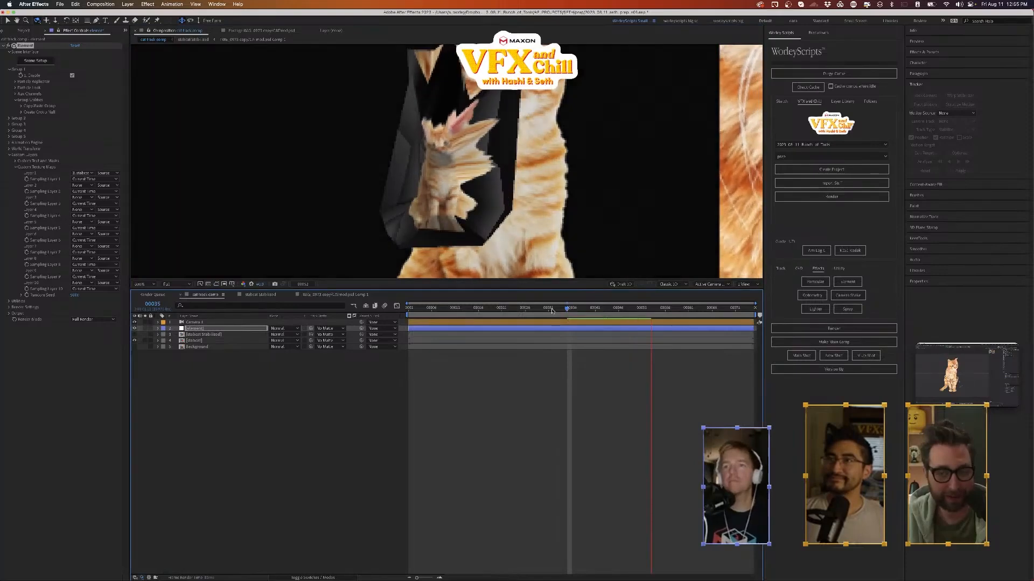
click(552, 309)
key(space)
key(space)
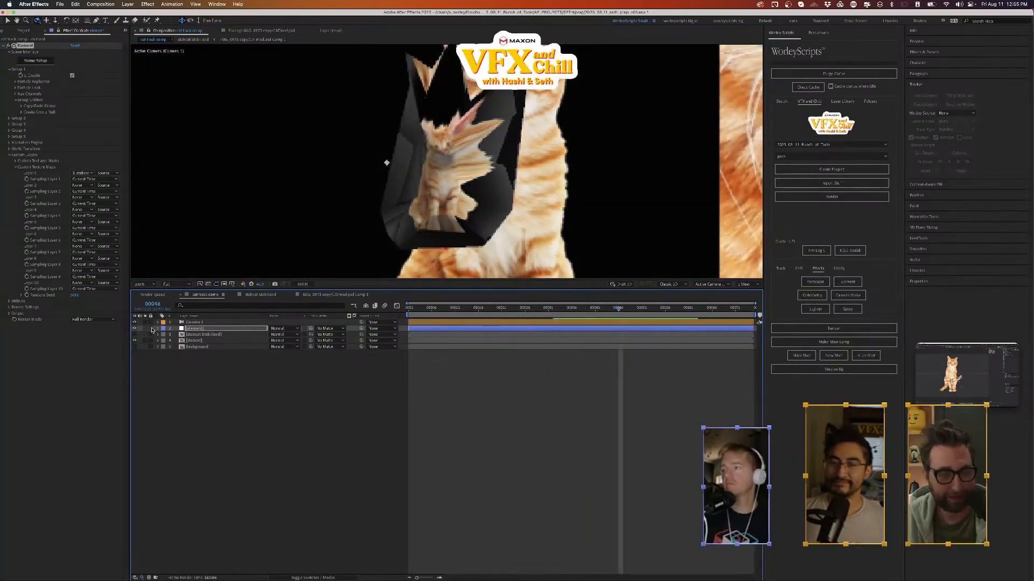
- Hide the Element layer, move the orange cat beside the cat in the footage, and show the Background layer
click(134, 329)
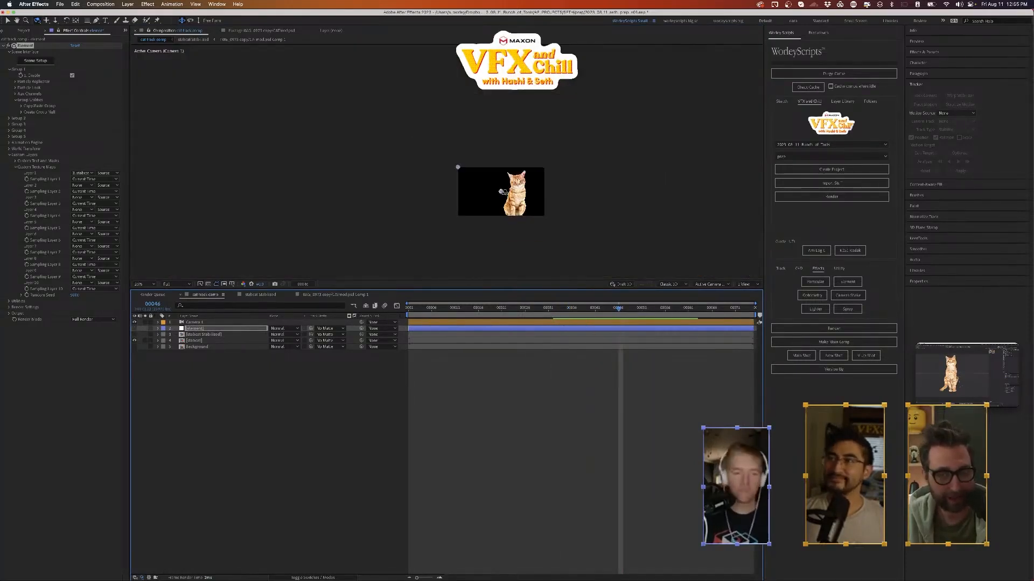
click(202, 340)
drag(495, 251, 396, 241)
drag(501, 238, 403, 230)
click(134, 347)
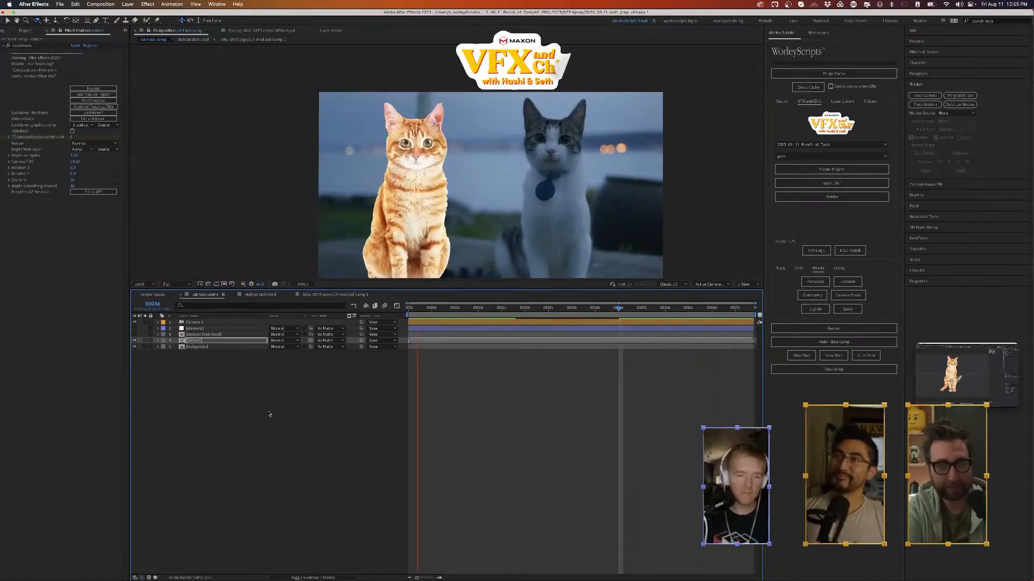
- Check the footage inside the nested composition, return to the cat track composition and preview the shot
double_click(181, 342)
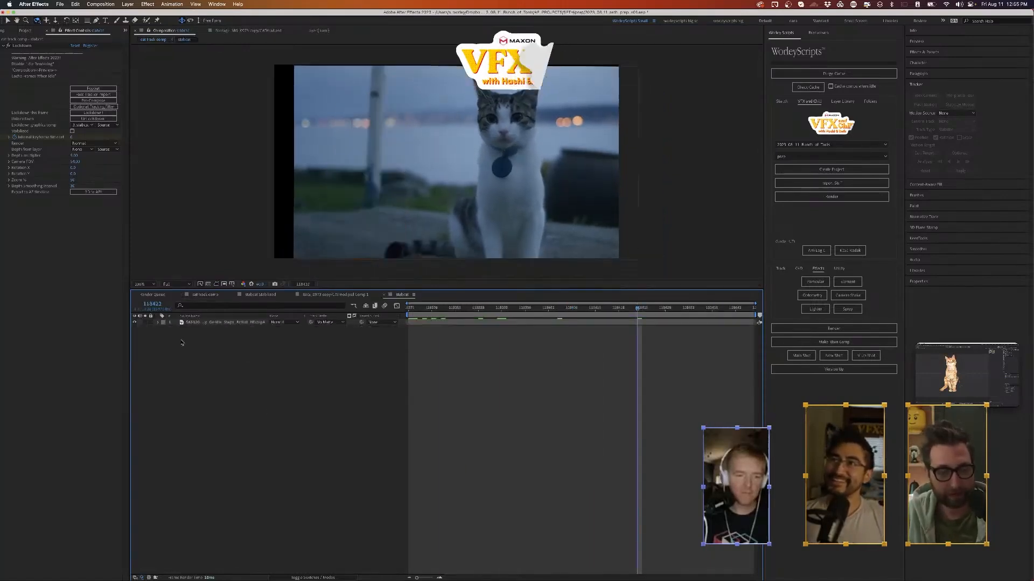
click(205, 294)
key(space)
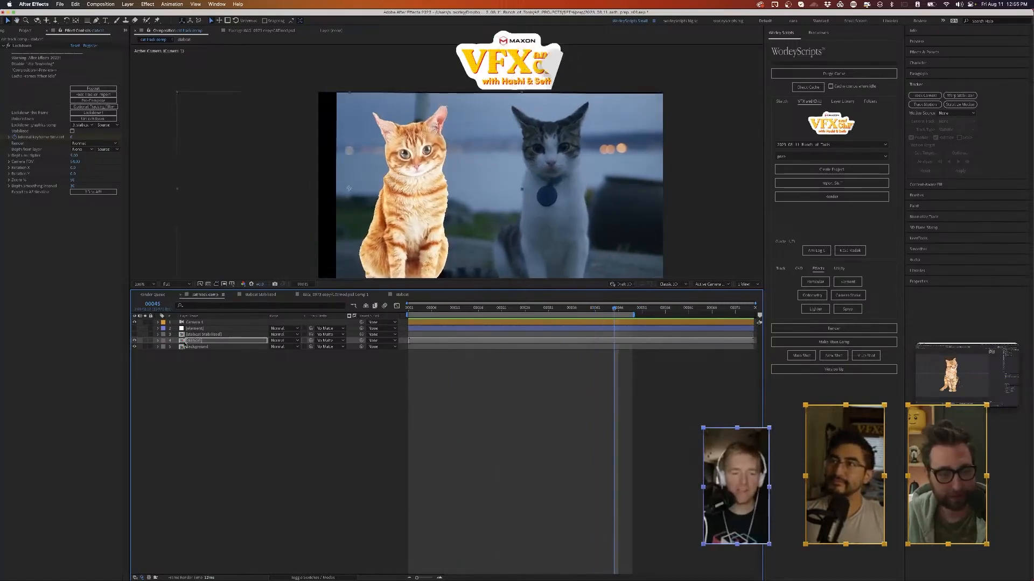
- Select the orange cat and Background layers and combine them in a VFX Supercomp
shift+click(188, 346)
click(102, 4)
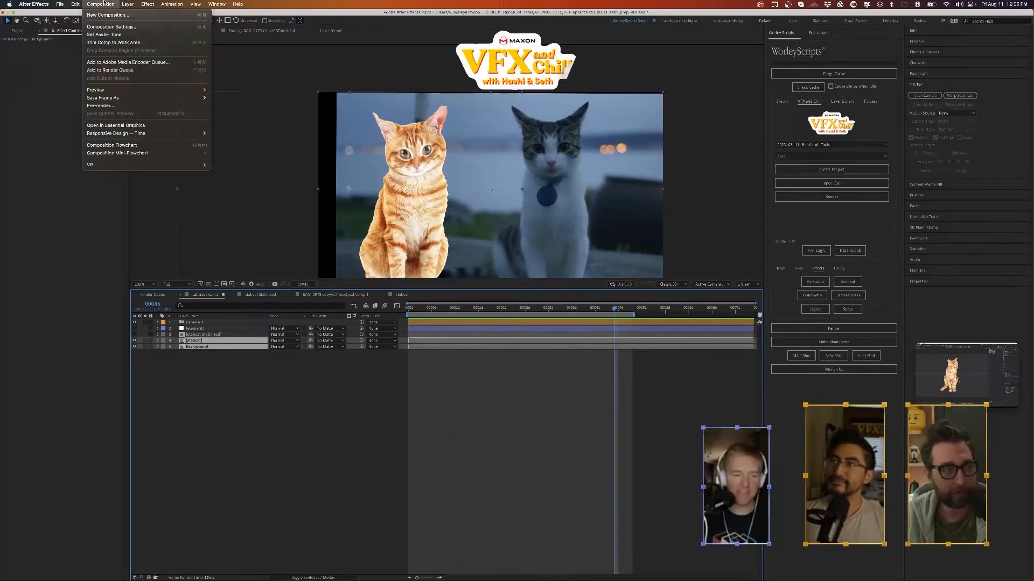
mouse_move(128, 4)
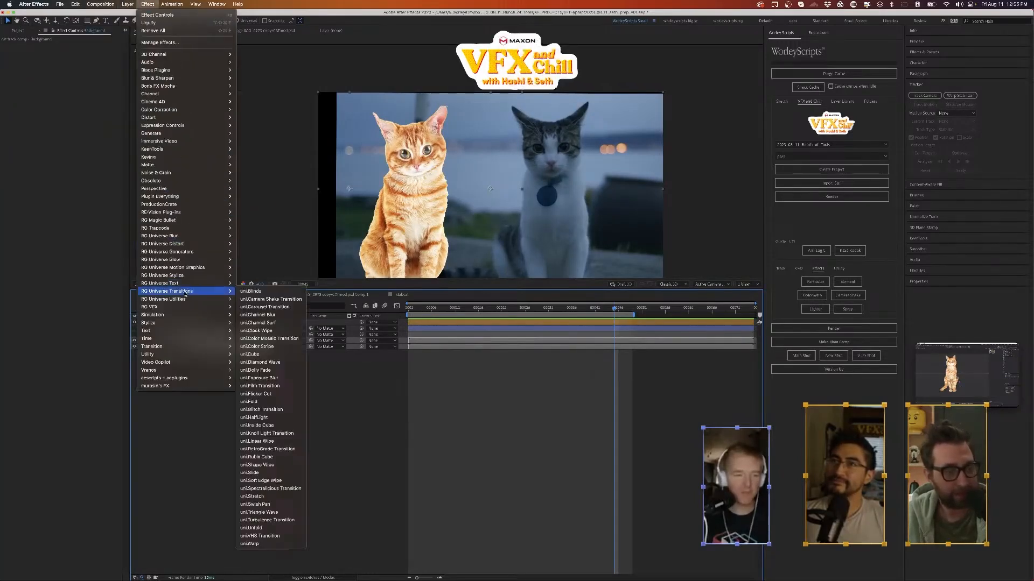
mouse_move(177, 308)
click(256, 386)
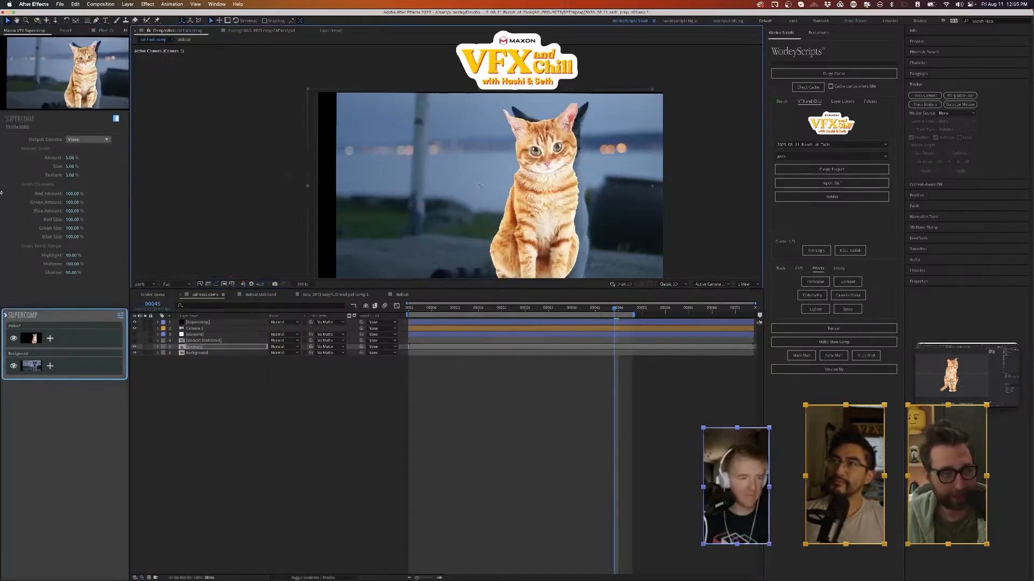
- Set the Background layer's gamma and the Supercomp's output gamma to Log
click(50, 338)
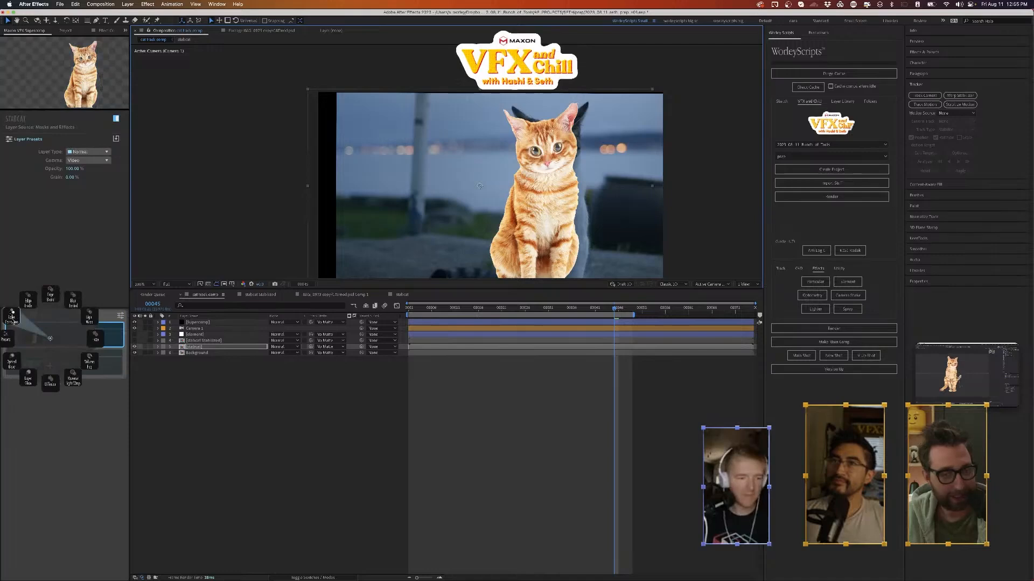
click(93, 160)
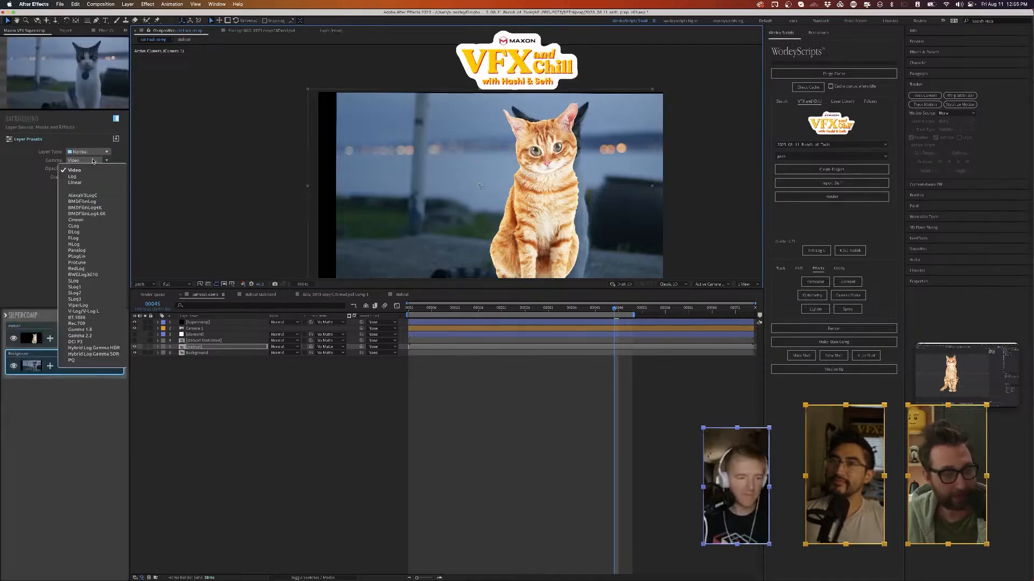
click(73, 176)
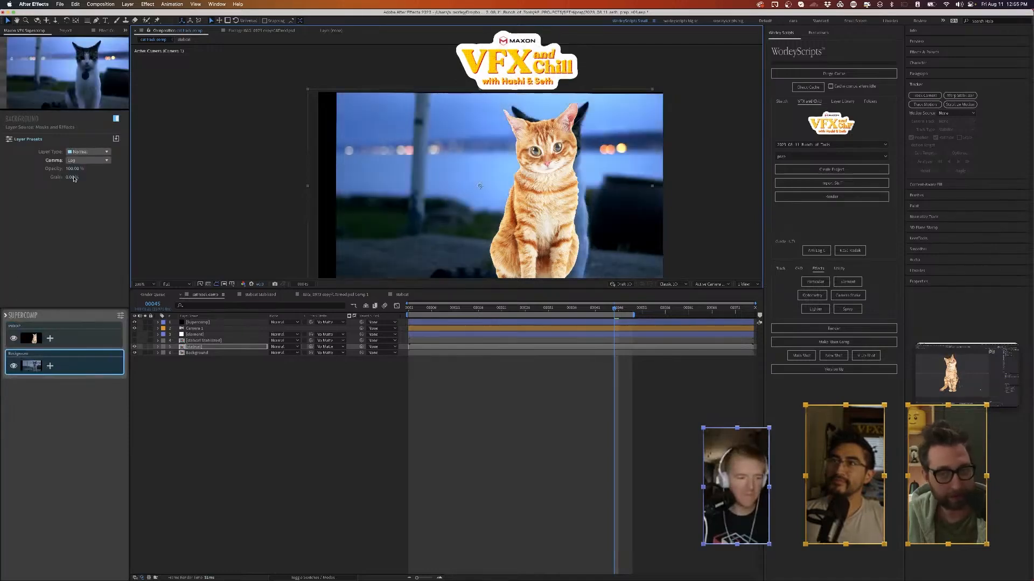
click(77, 325)
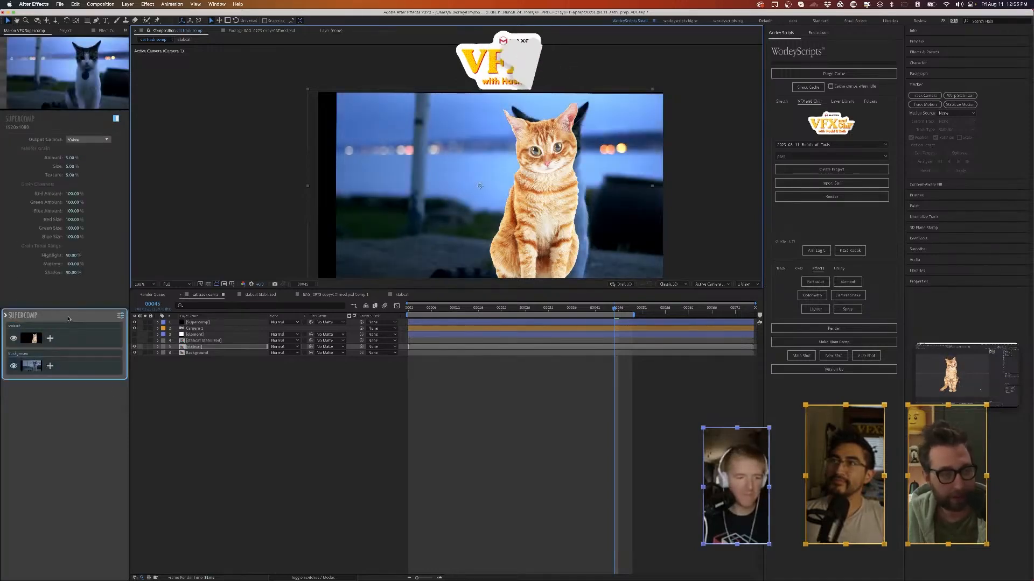
click(88, 139)
click(83, 157)
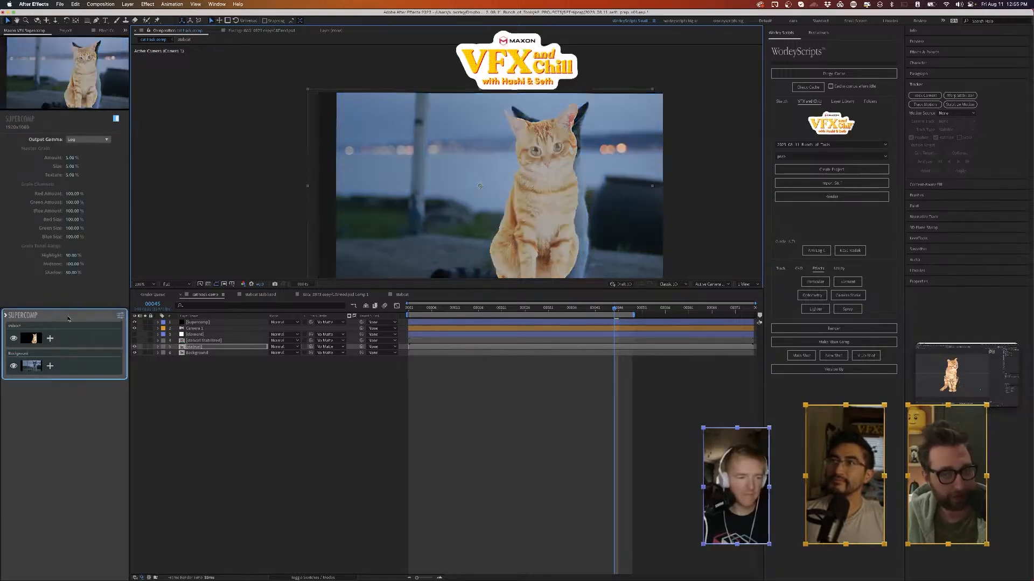
- Add a Color Correction effect to the orange cat layer in Supercomp and match it to the background
click(68, 345)
click(49, 339)
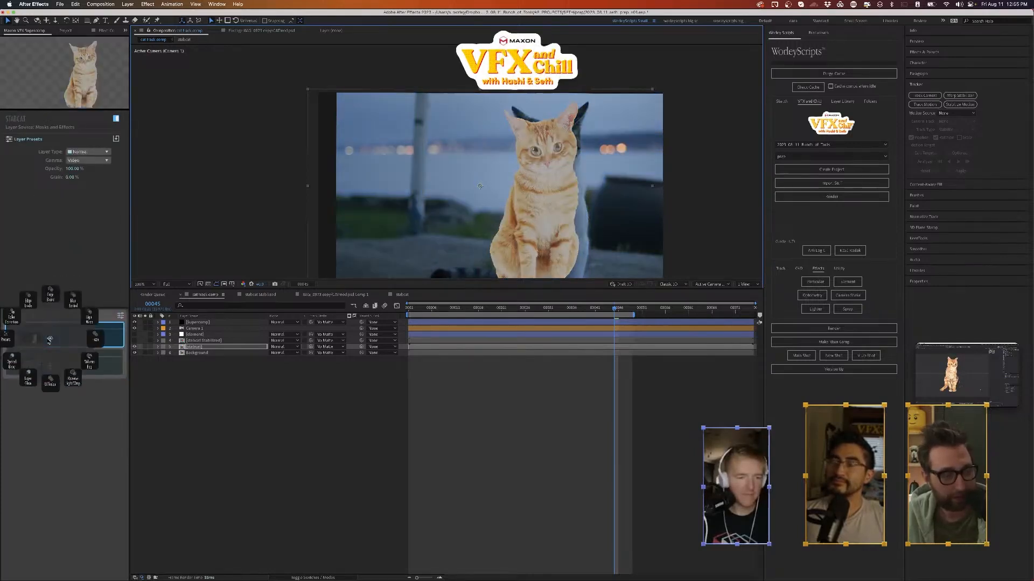
click(8, 322)
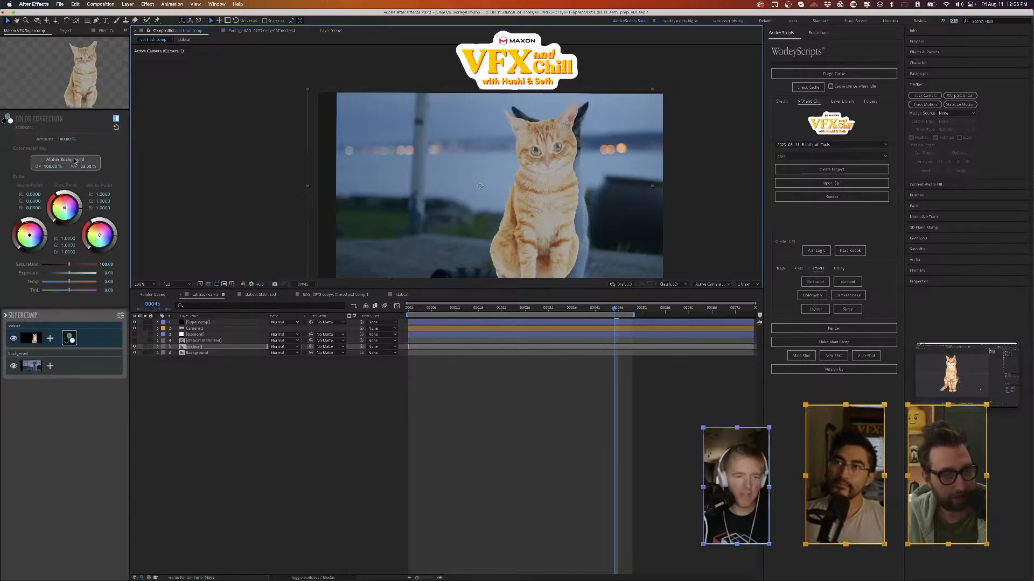
click(76, 160)
- Set the Background layer's gamma and the Supercomp's output gamma back to Video
click(79, 366)
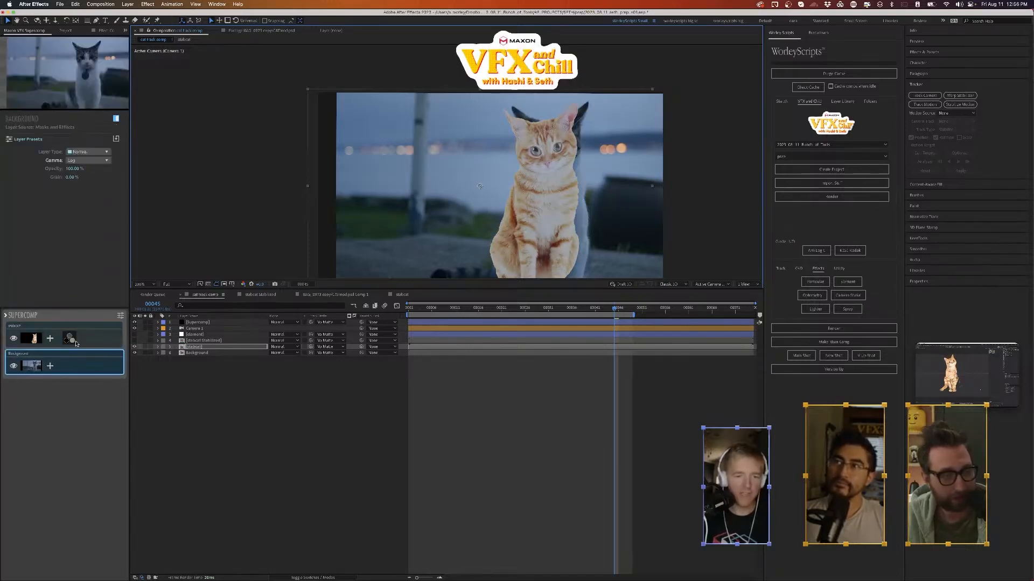
click(84, 161)
click(83, 174)
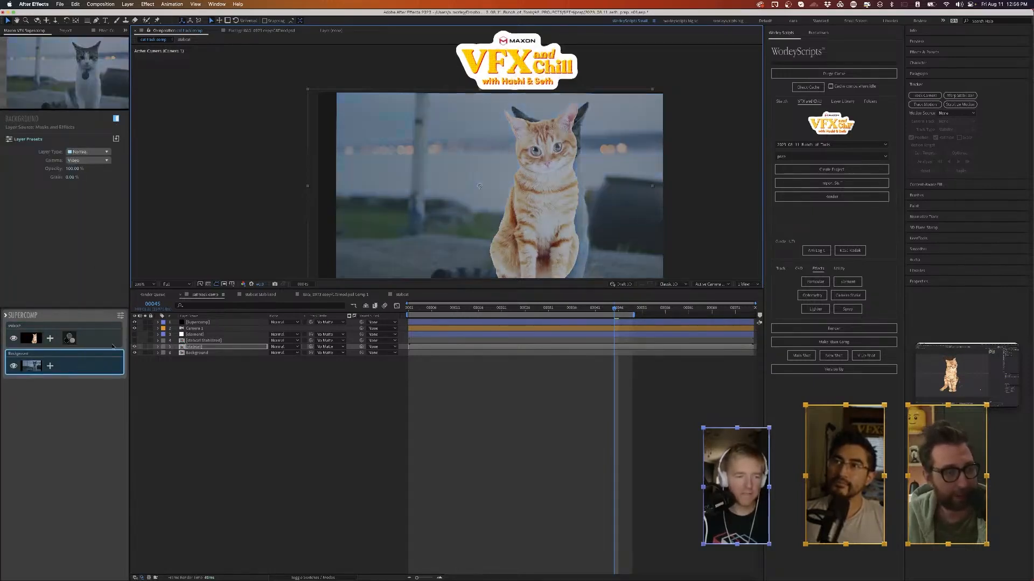
click(74, 319)
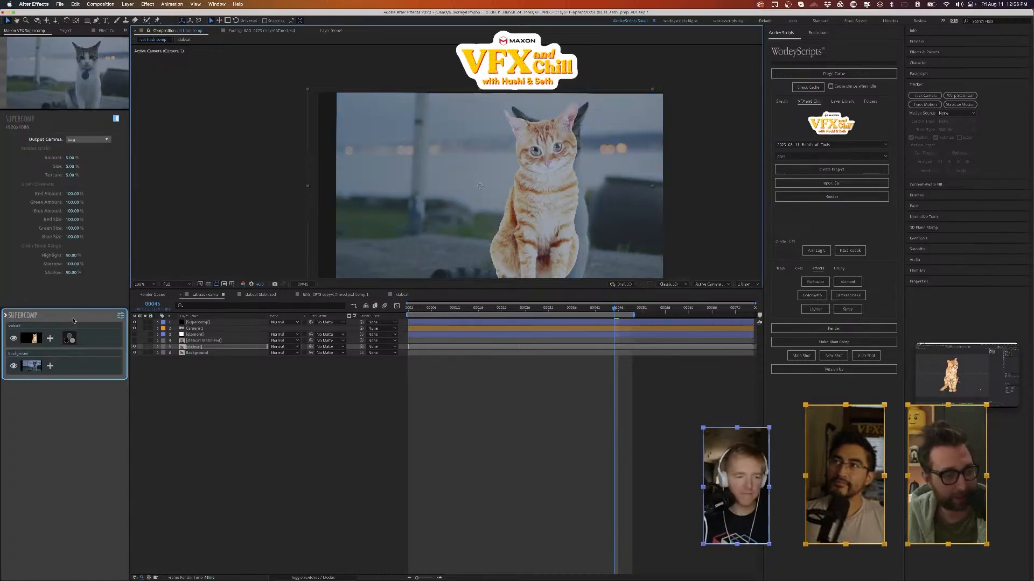
click(79, 140)
click(80, 151)
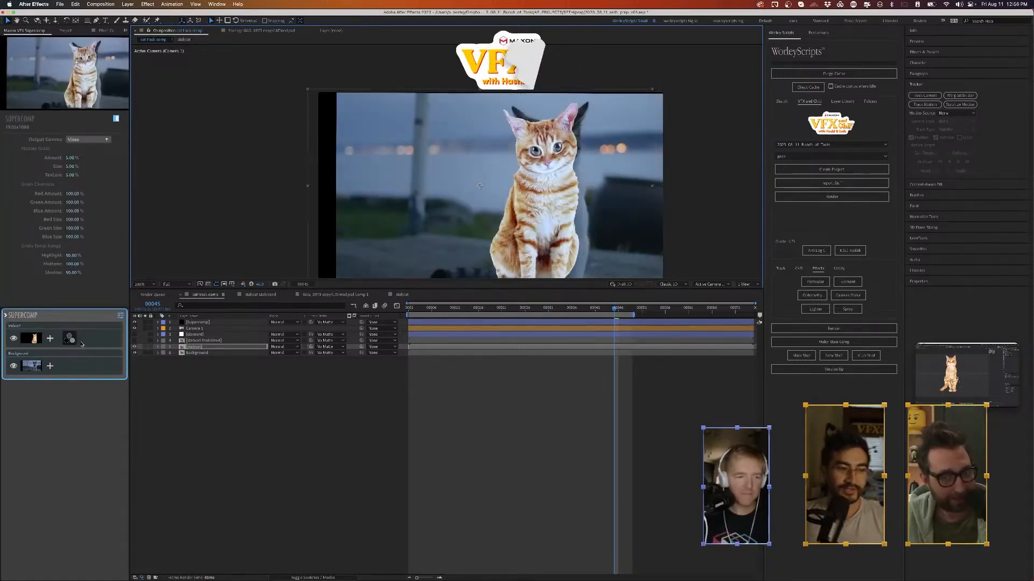
- Move the orange cat beside the background cat and add a second Supercomp effect to its layer
drag(555, 204, 435, 205)
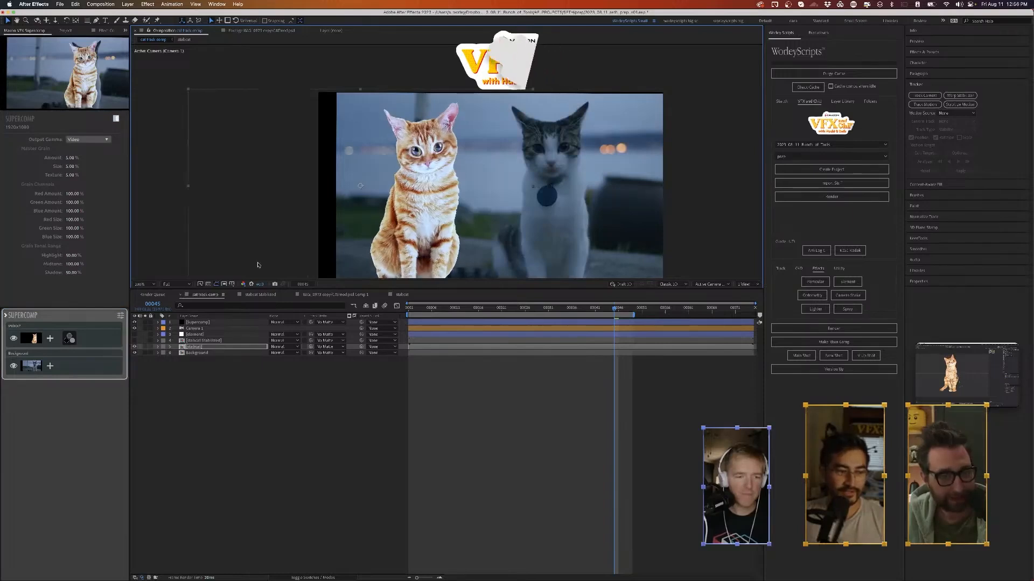
click(50, 338)
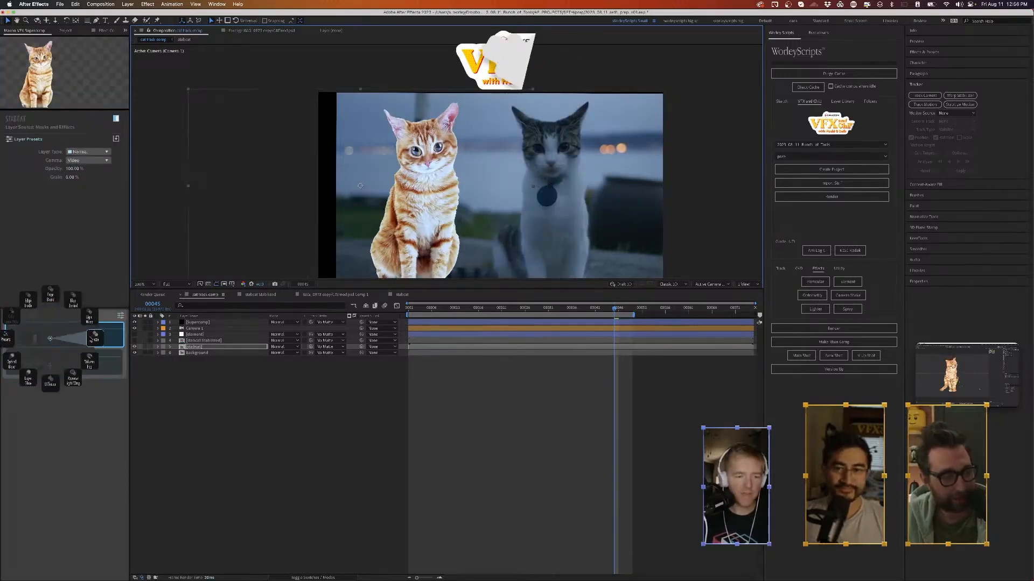
click(26, 339)
- Darken the orange cat's Color Correction by lowering its black point and white point to suit the dusk background, and preview it
click(68, 339)
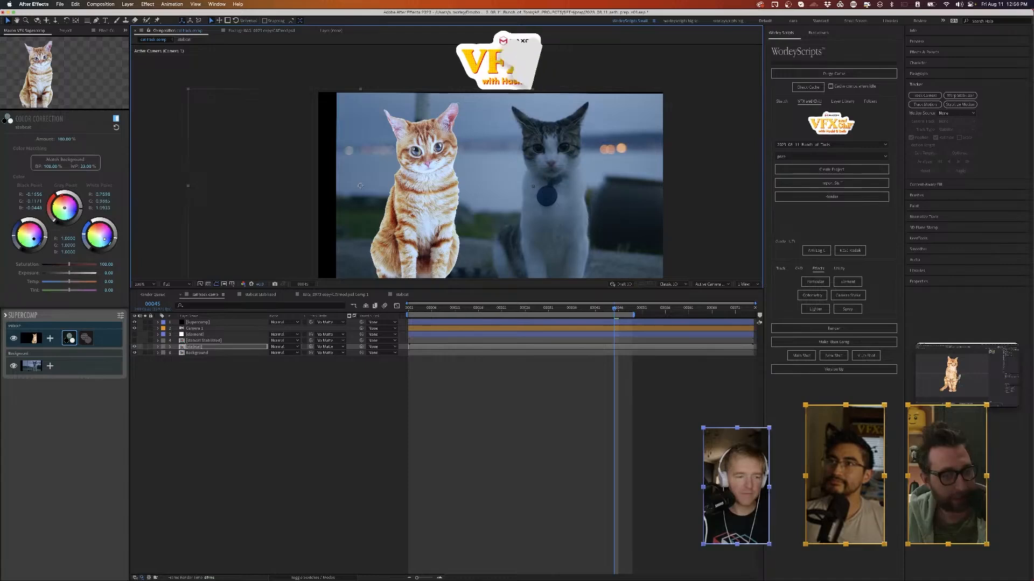
drag(114, 237, 115, 239)
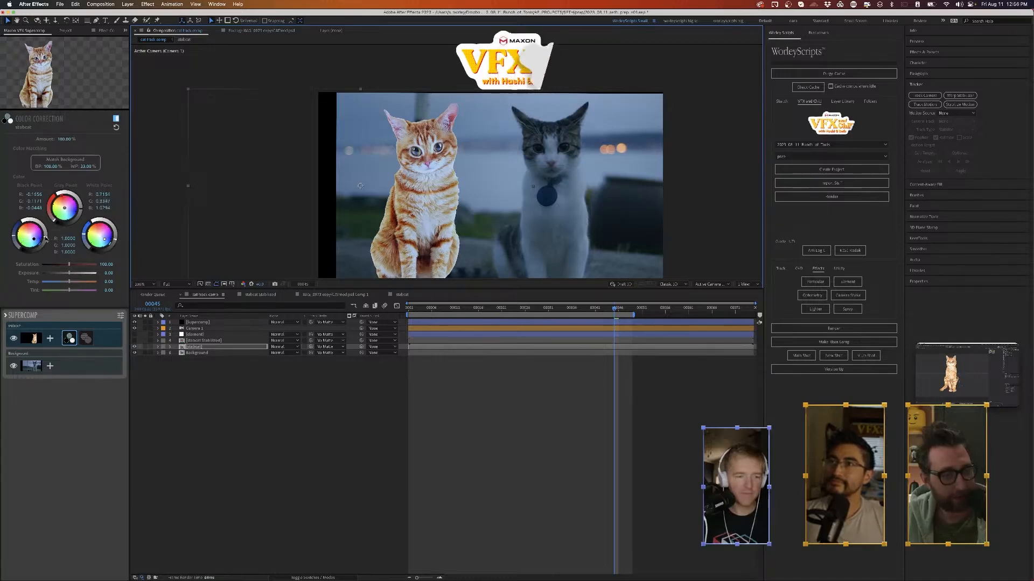
drag(45, 237, 45, 238)
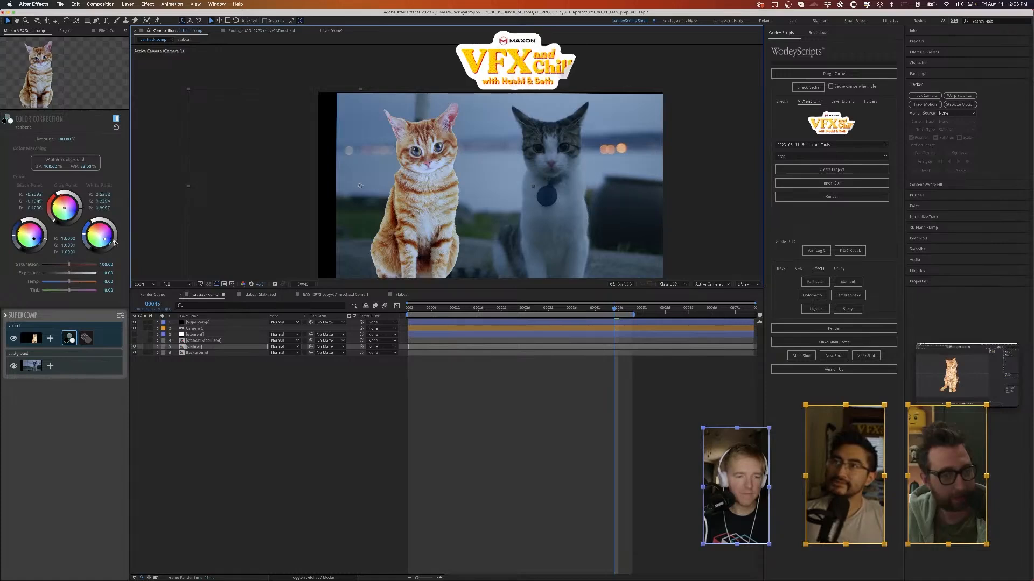
drag(116, 241, 115, 243)
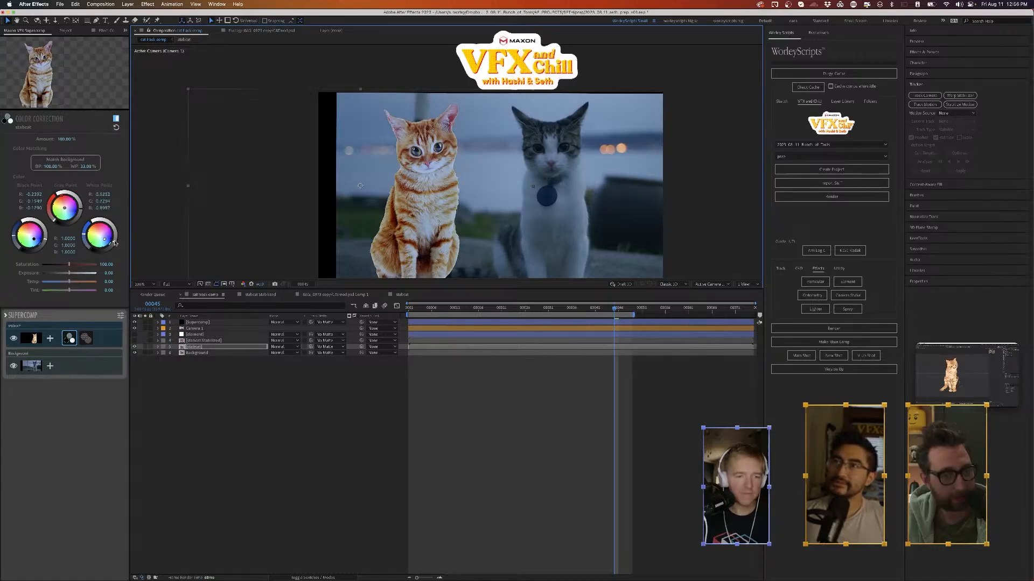
click(547, 308)
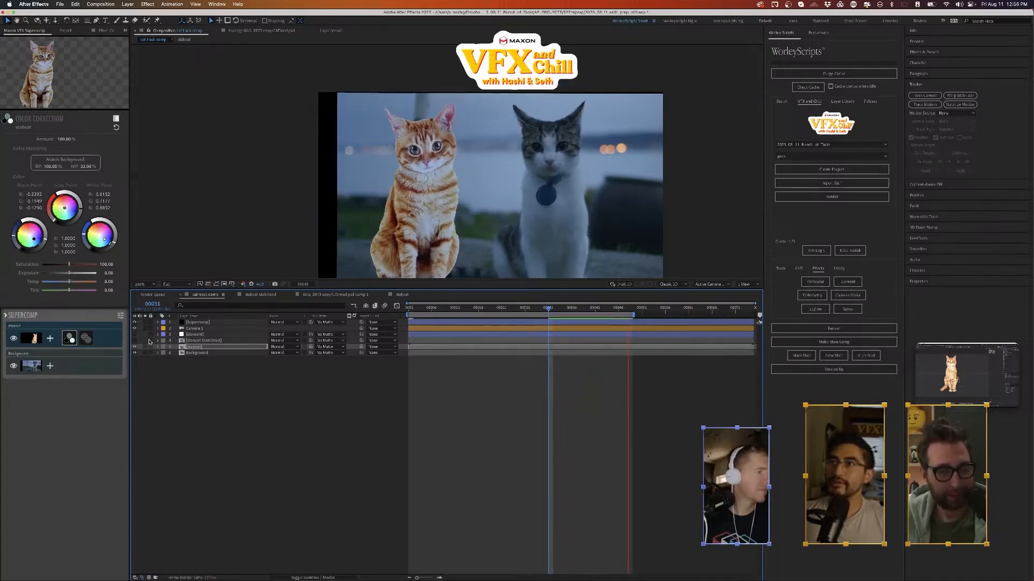
- Add Light Wrap and Edge Blend effects to the orange cat layer in Supercomp and preview the composite
drag(50, 338, 82, 313)
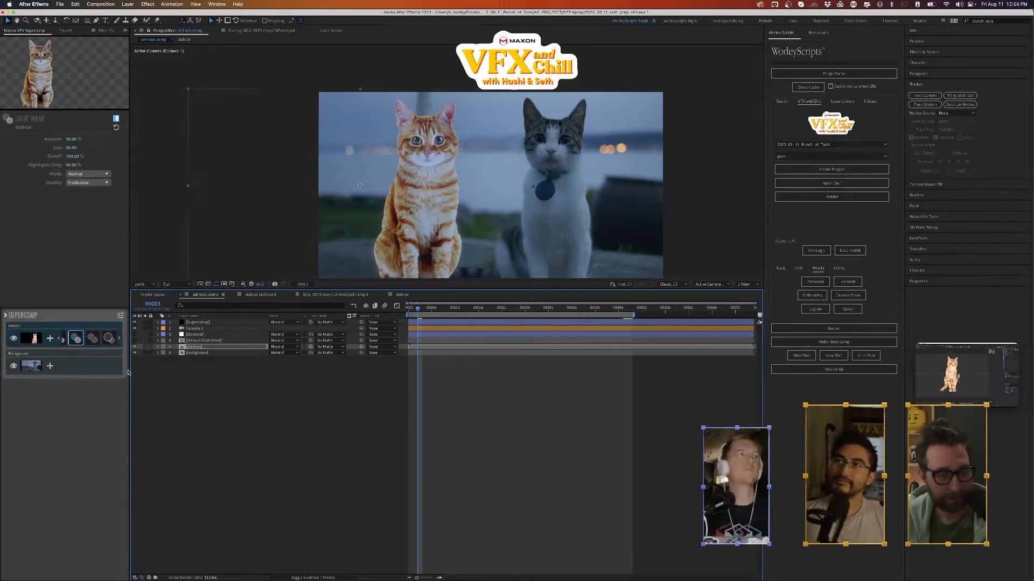
drag(47, 340, 50, 297)
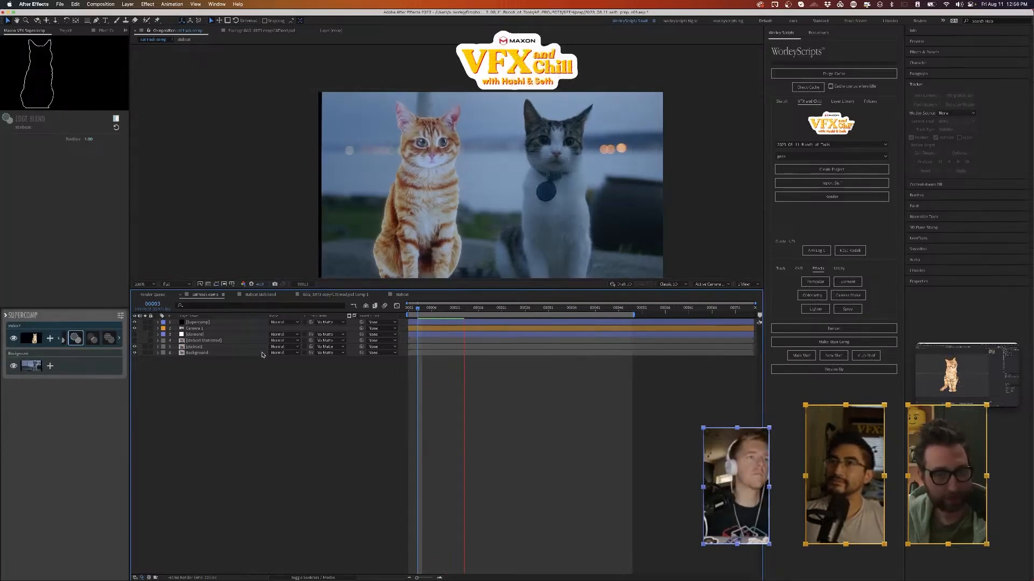
key(space)
- Try the Dinoshader preset on the orange cat layer, and undo it
click(194, 346)
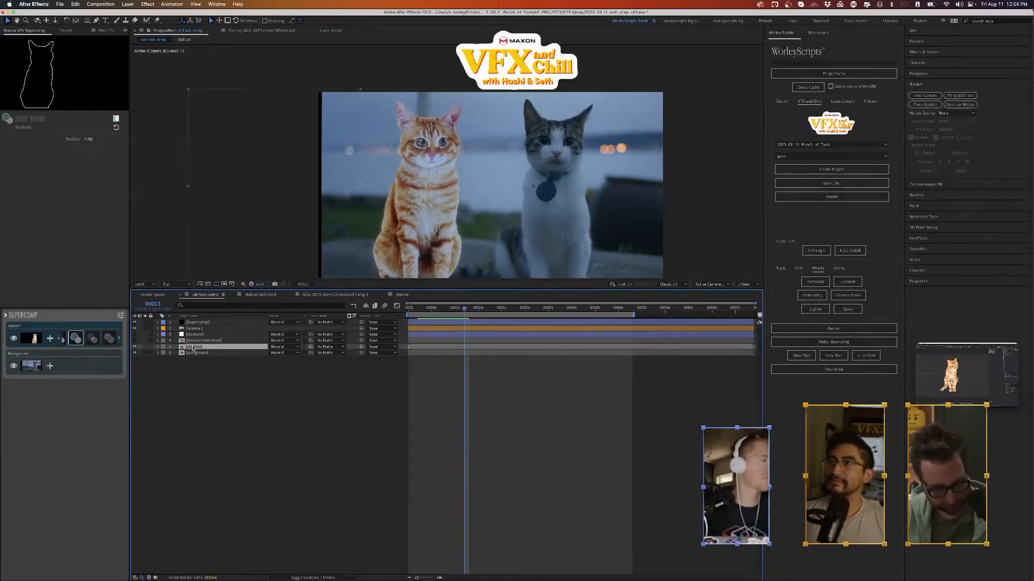
key(ctrl+space)
text(dino)
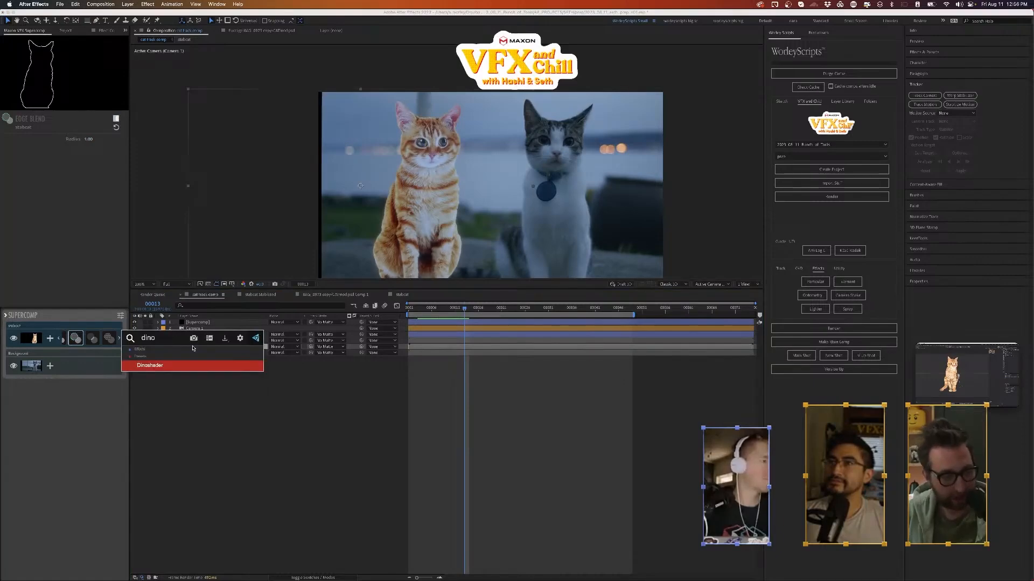
key(Return)
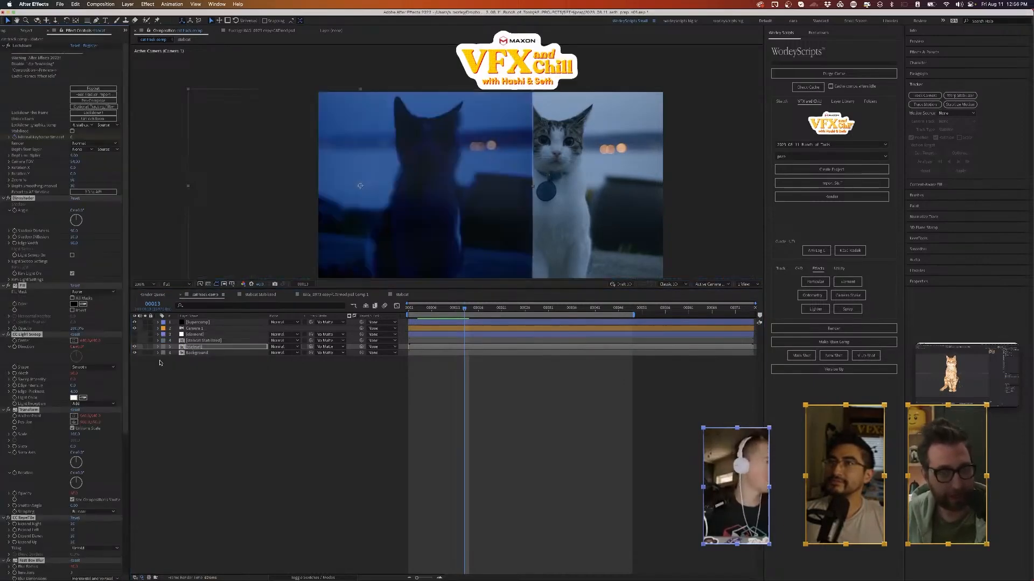
key(super+z)
- Try to pre-compose the orange cat layer with all its attributes moved into the new composition, and undo it
key(super+shift+c)
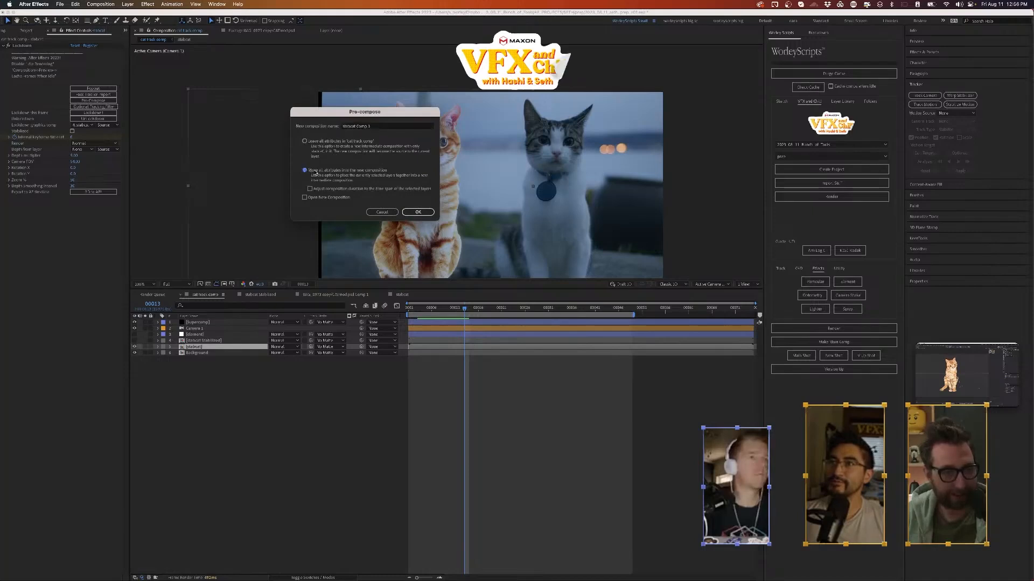
key(Return)
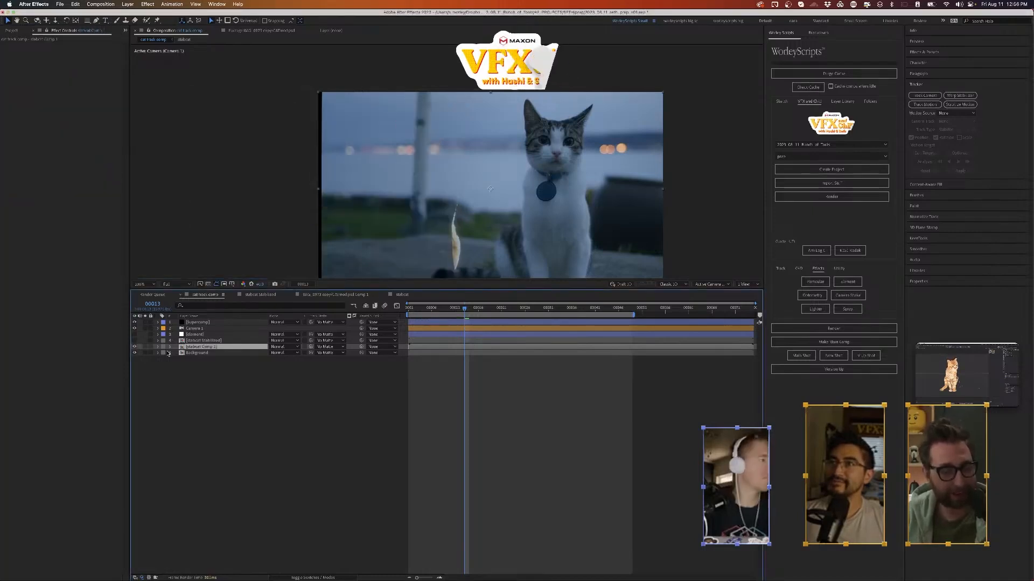
click(12, 30)
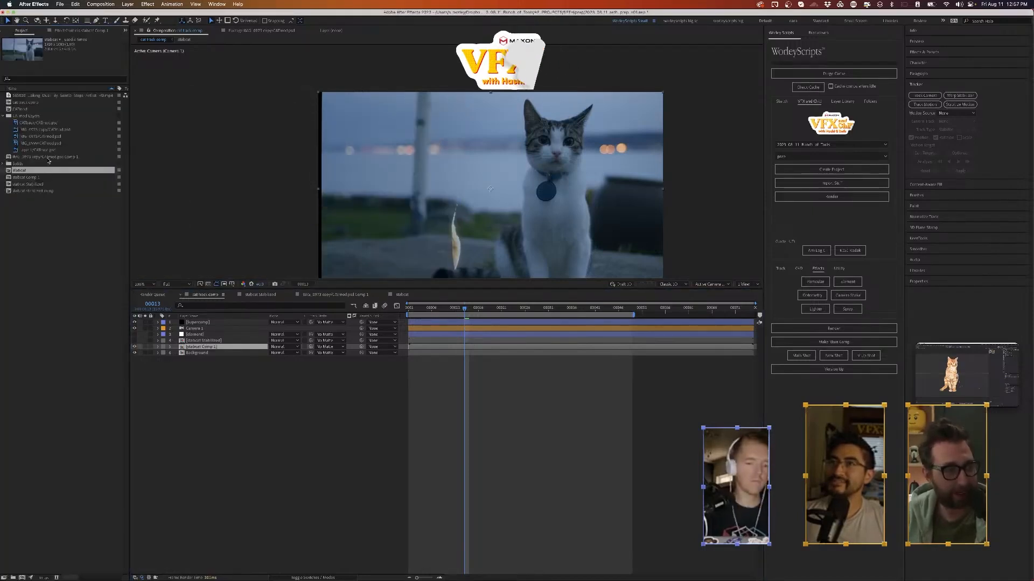
click(69, 31)
key(super+z)
click(214, 362)
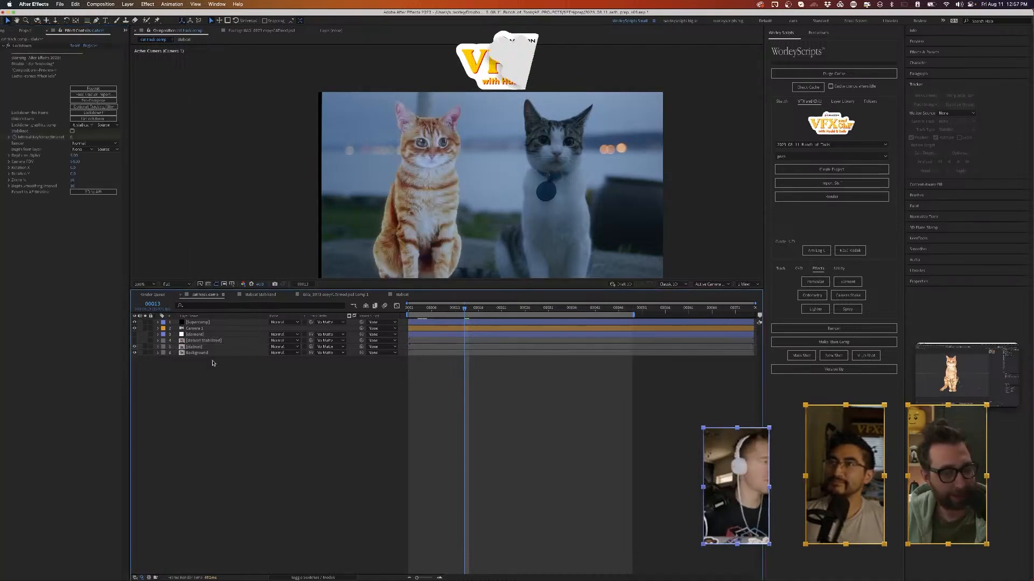
click(199, 353)
super+click(199, 341)
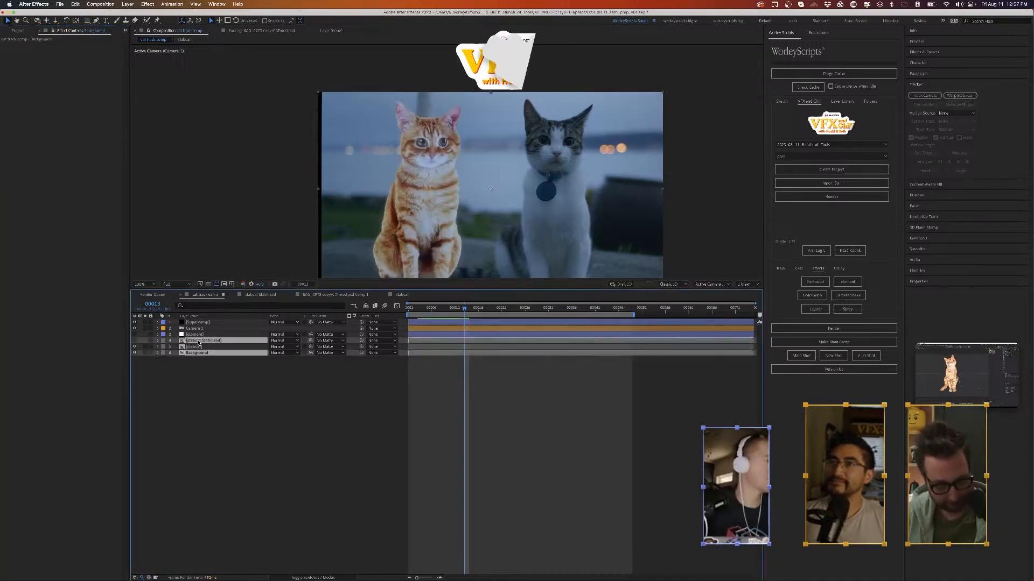
key(super+shift+c)
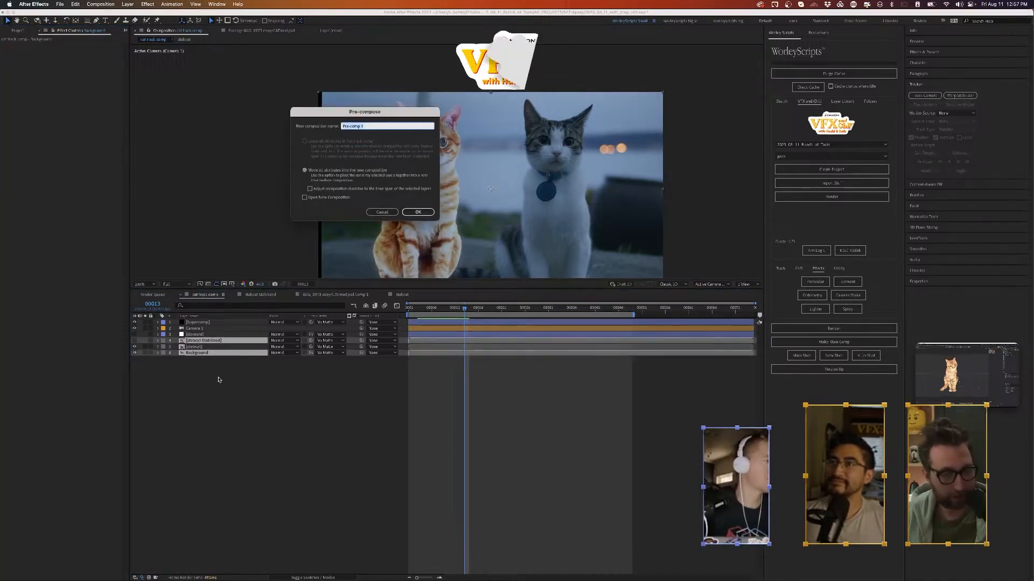
key(Escape)
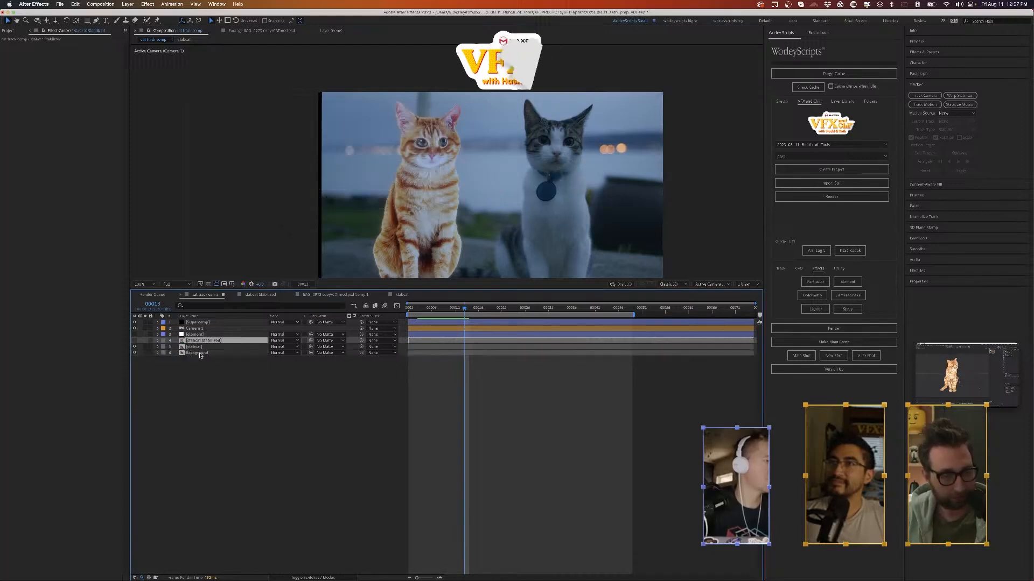
- Pre-compose the orange cat layer together with its stabilized layer
click(195, 347)
super+click(192, 342)
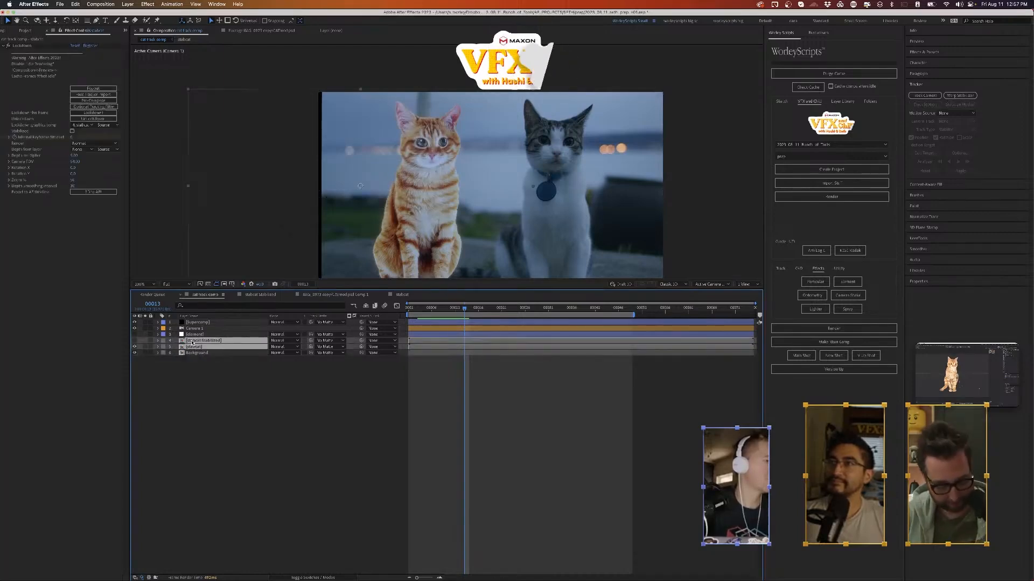
key(super+shift+c)
key(Return)
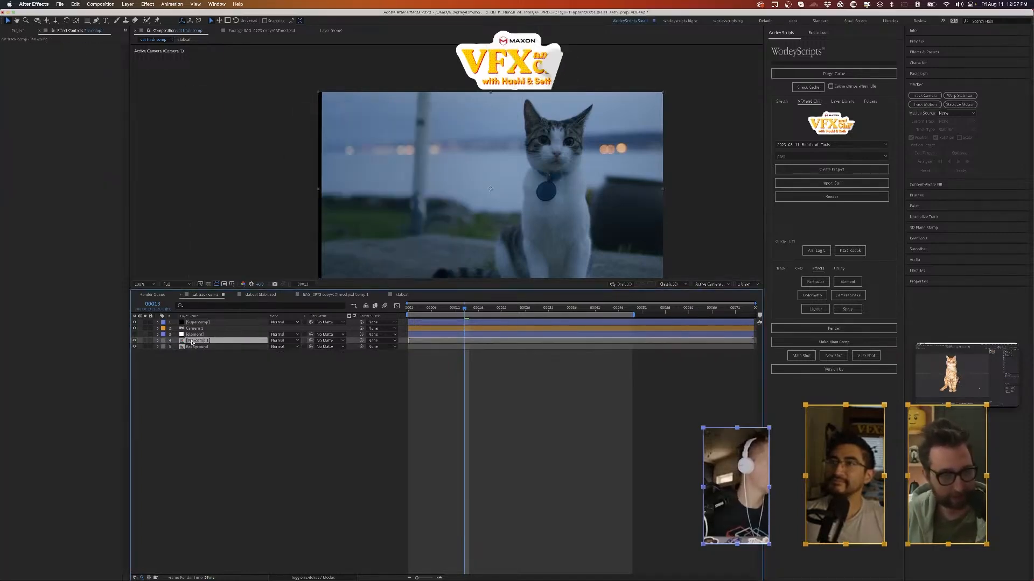
- Widen the Supercomp workspace and add Pre-comp 1 as a layer above Background in the Supercomp
scroll(28, 31, up, 2)
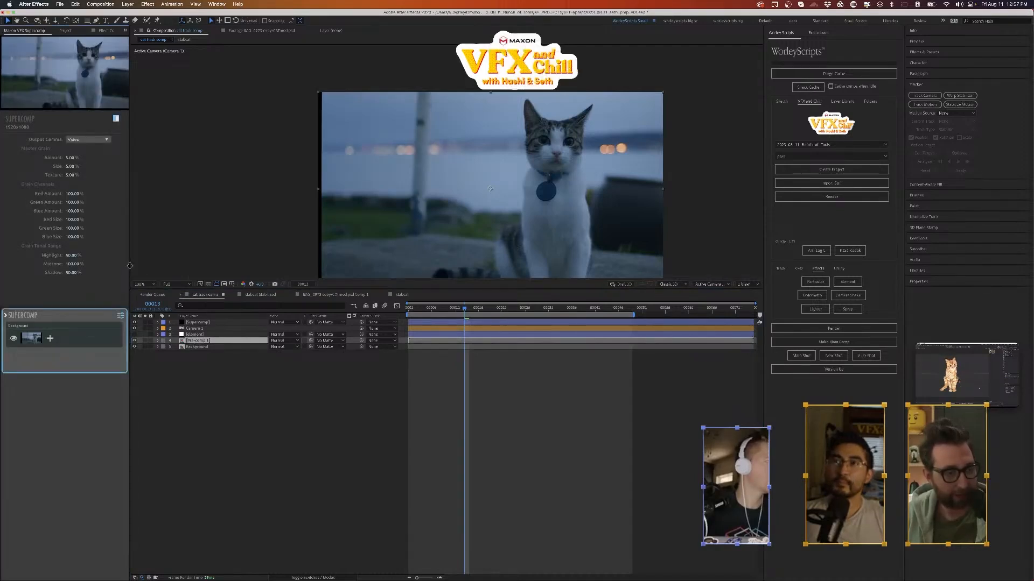
drag(129, 267, 300, 267)
drag(30, 341, 158, 333)
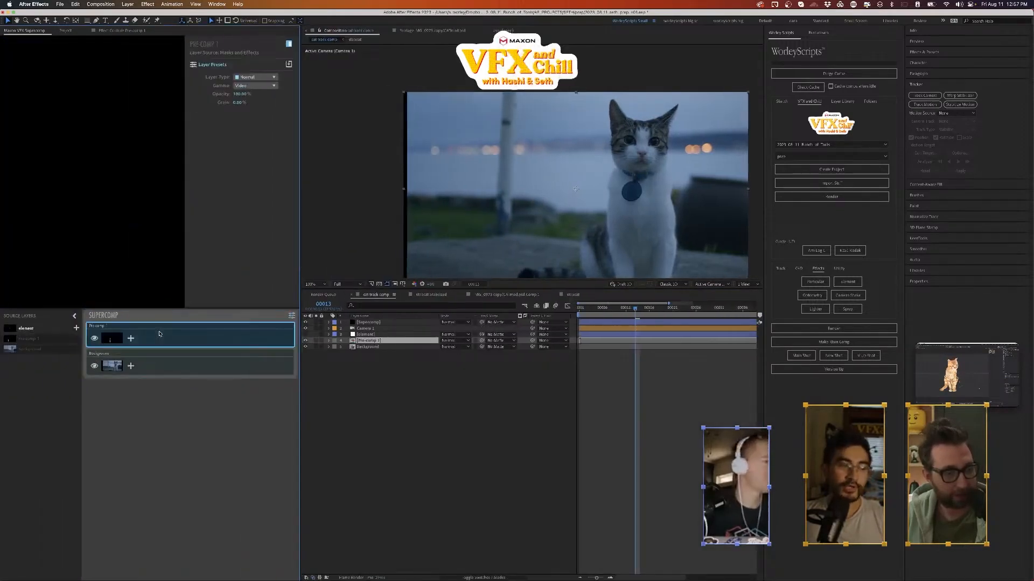
- Undo adding Pre-comp 1 to the Supercomp and the pre-composing of the two cat layers
click(355, 342)
key(super+z)
key(super+z)
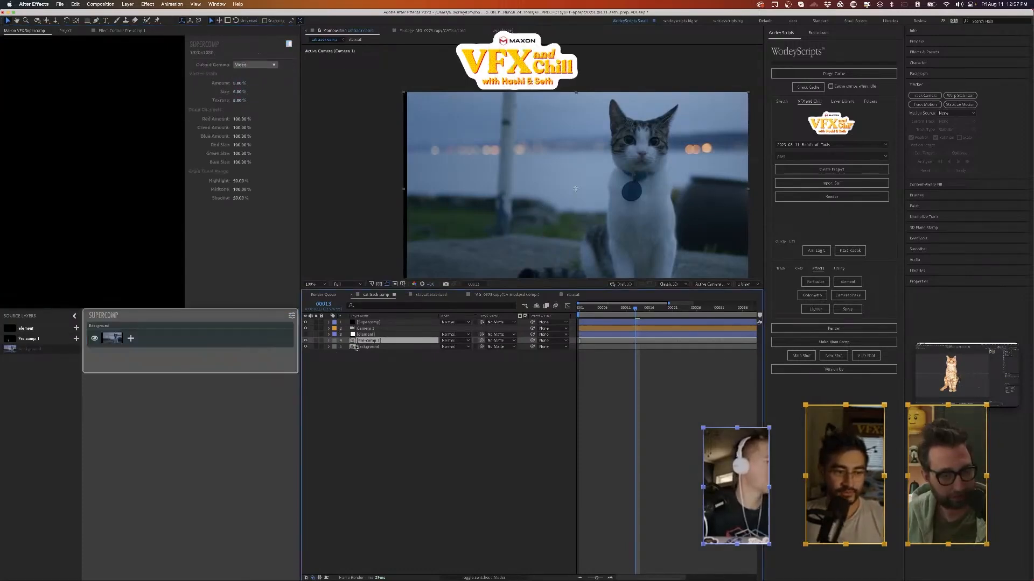
click(351, 347)
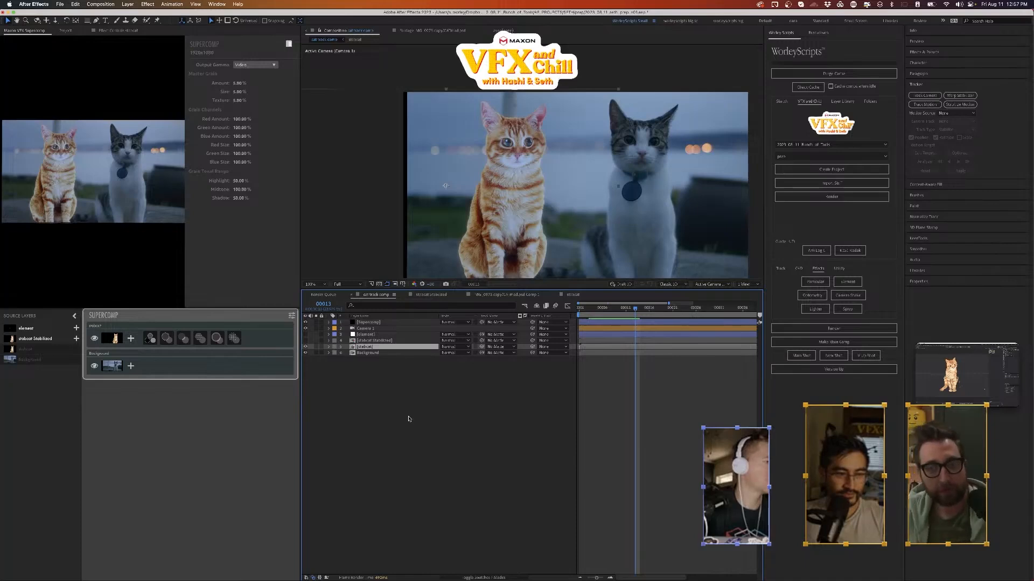
- Open the application settings and examine the Auto-Save, Sync Settings, Type, and Memory & Performance categories
click(34, 4)
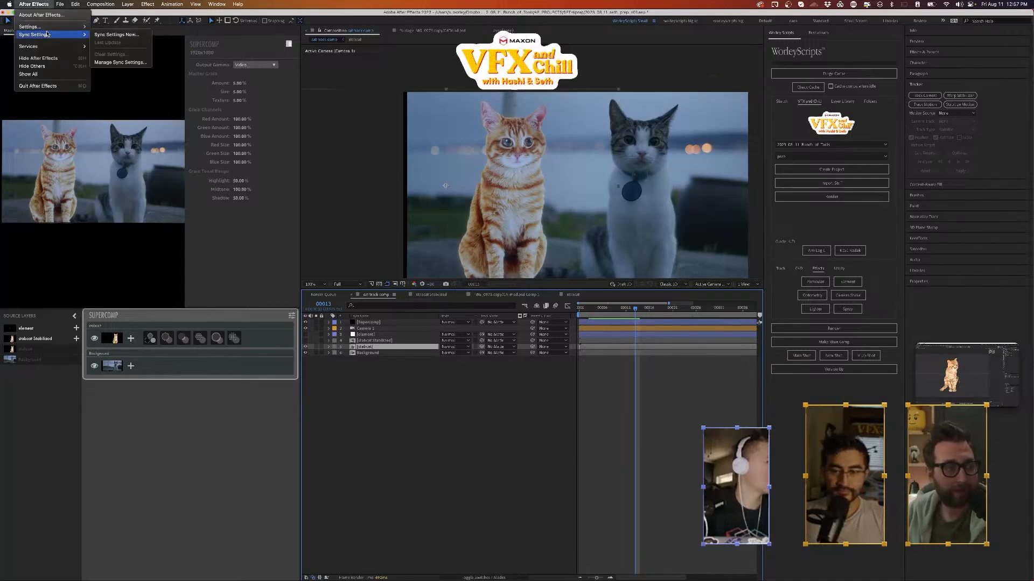
click(110, 27)
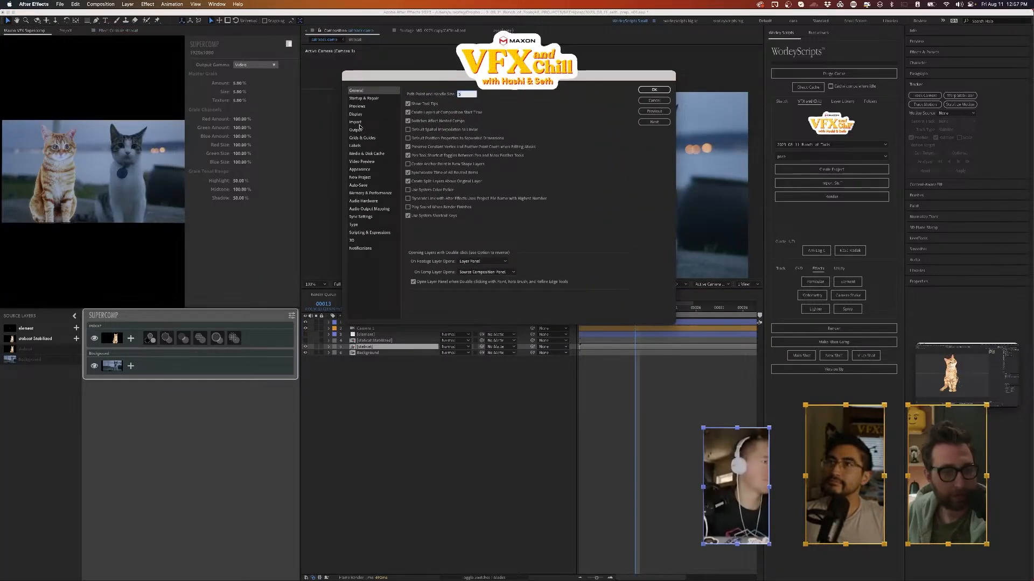
click(364, 186)
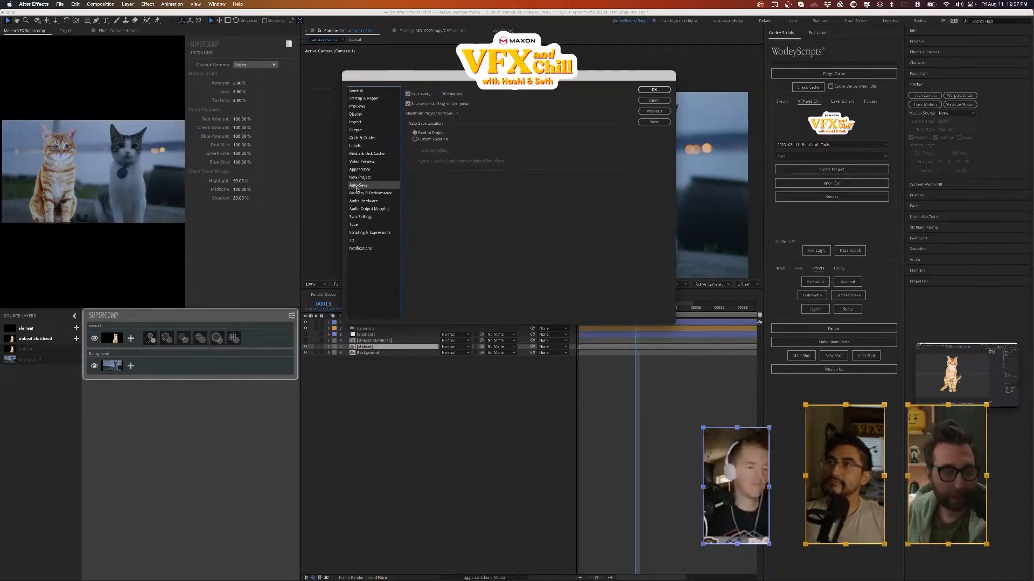
click(369, 218)
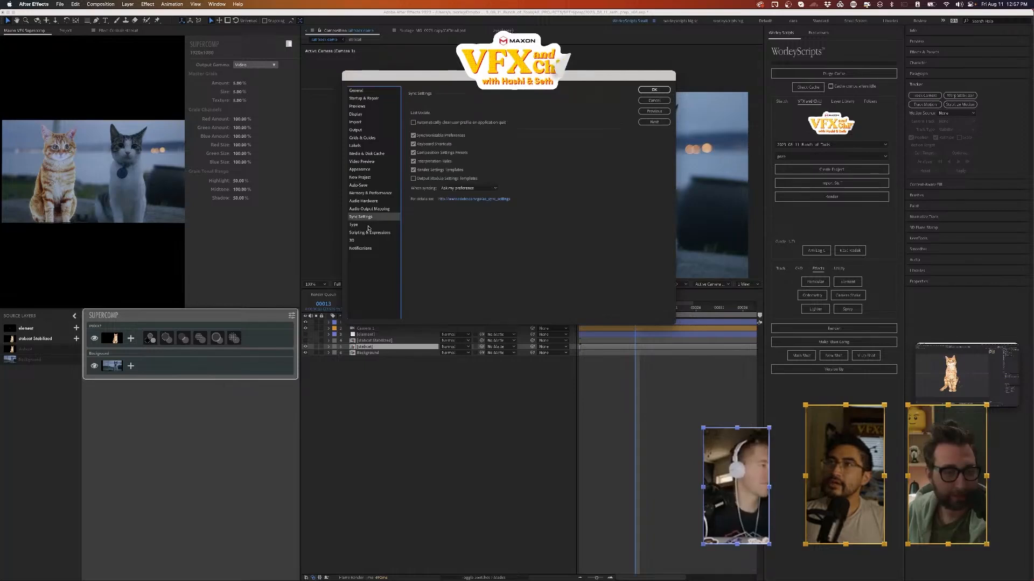
click(368, 233)
click(365, 225)
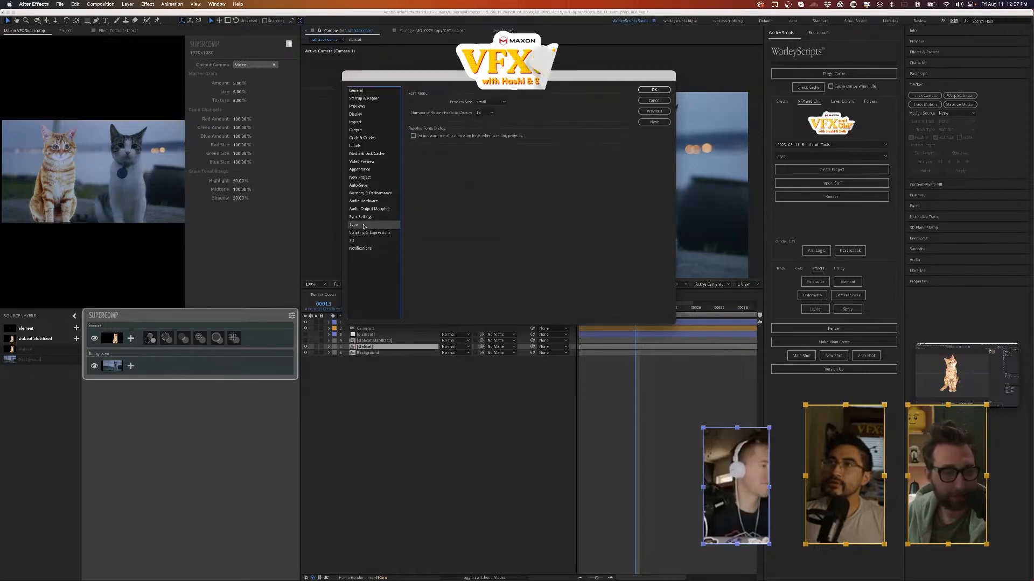
click(364, 194)
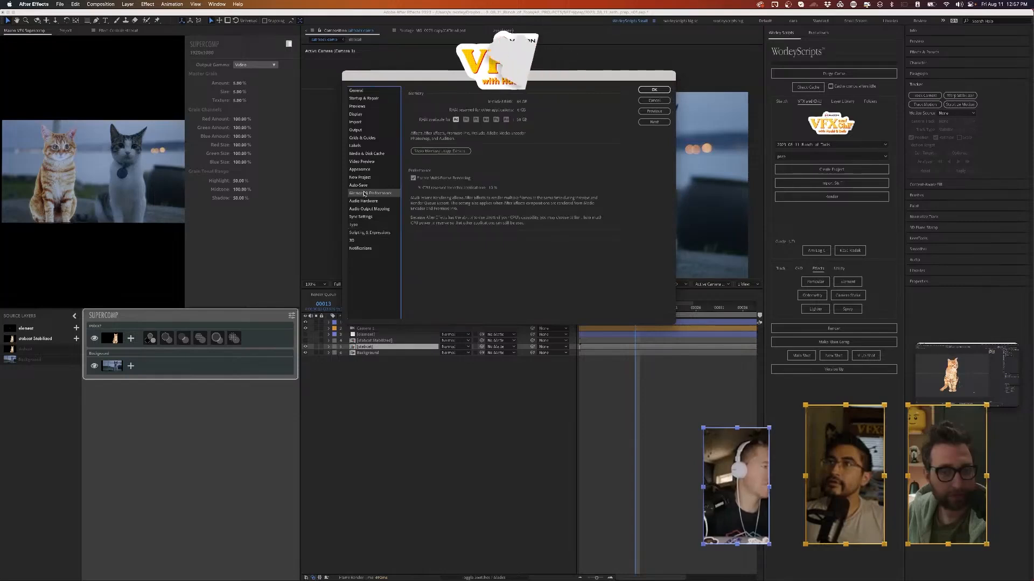
- Examine the New Project, Media & Disk Cache, Output, Startup & Repair, and General settings
click(363, 178)
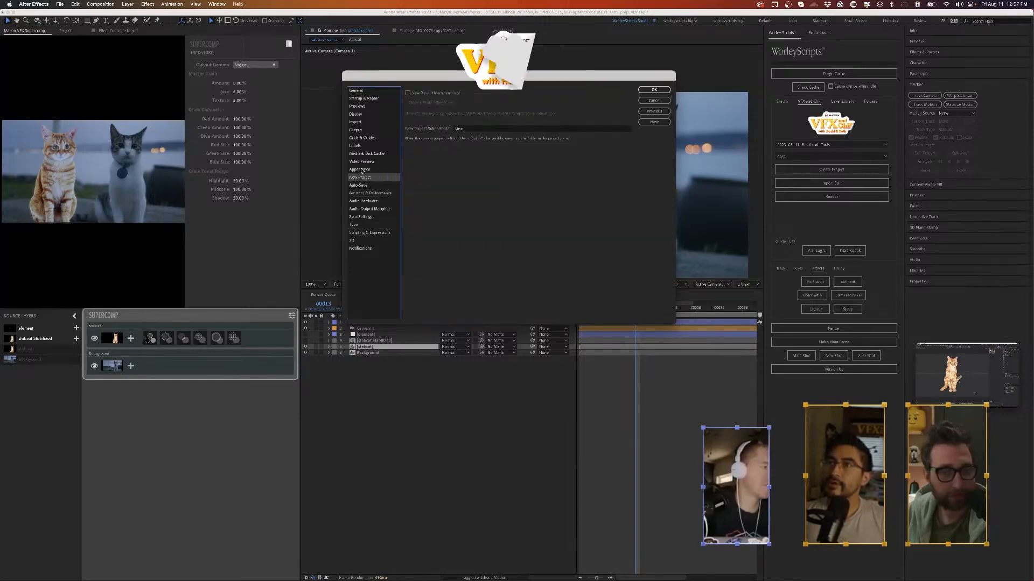
click(362, 161)
click(362, 154)
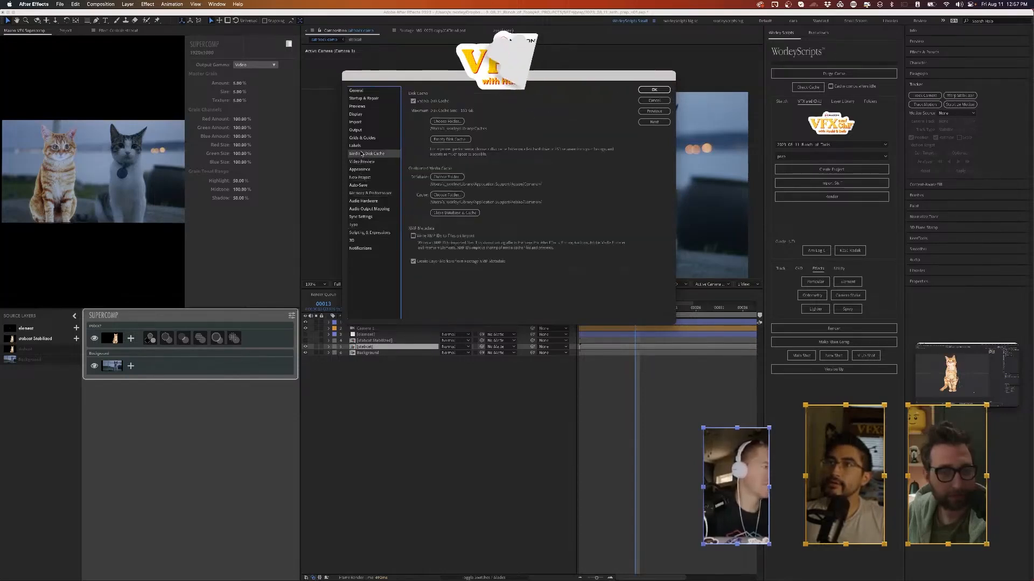
click(360, 130)
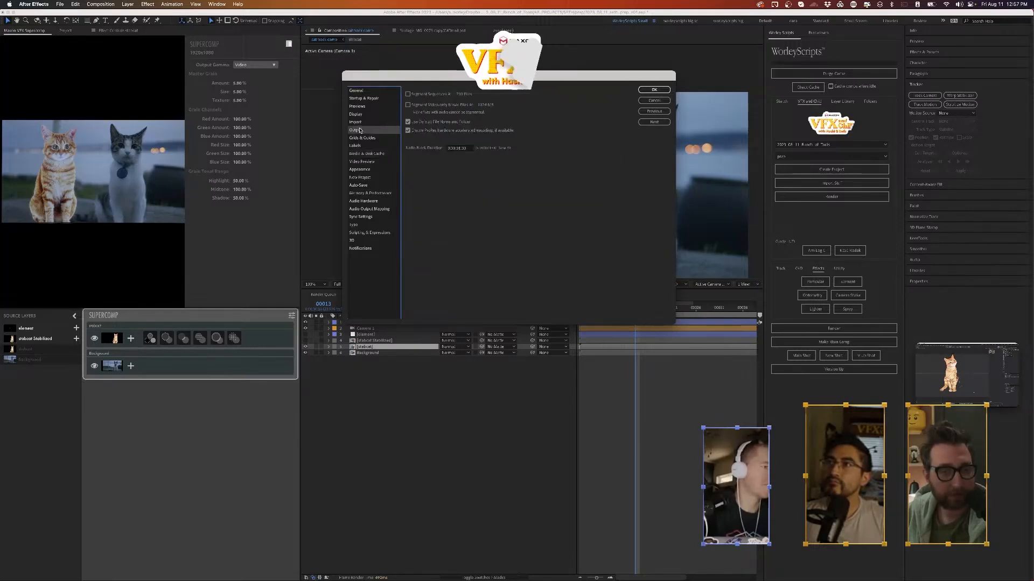
click(358, 107)
click(360, 99)
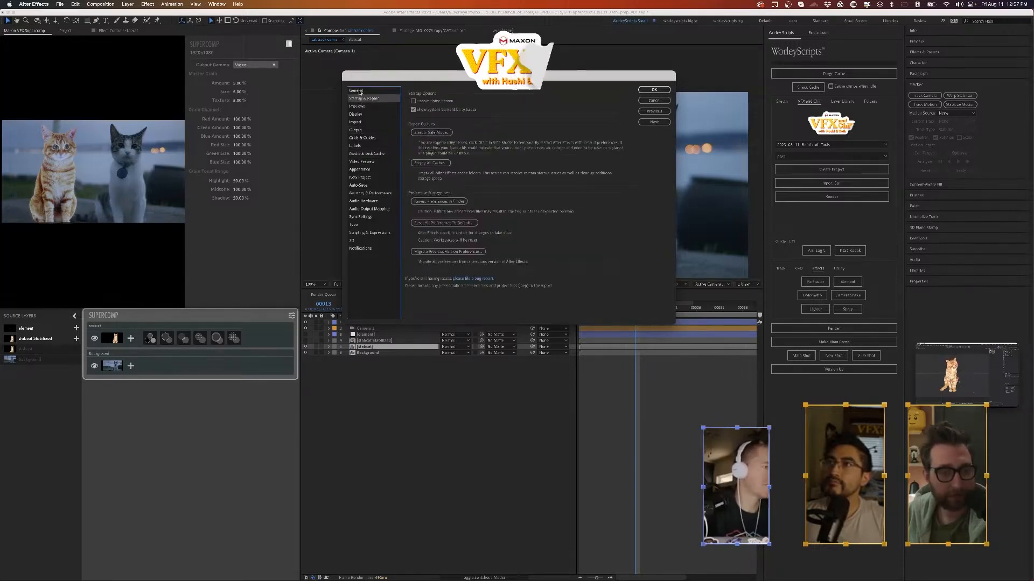
click(360, 91)
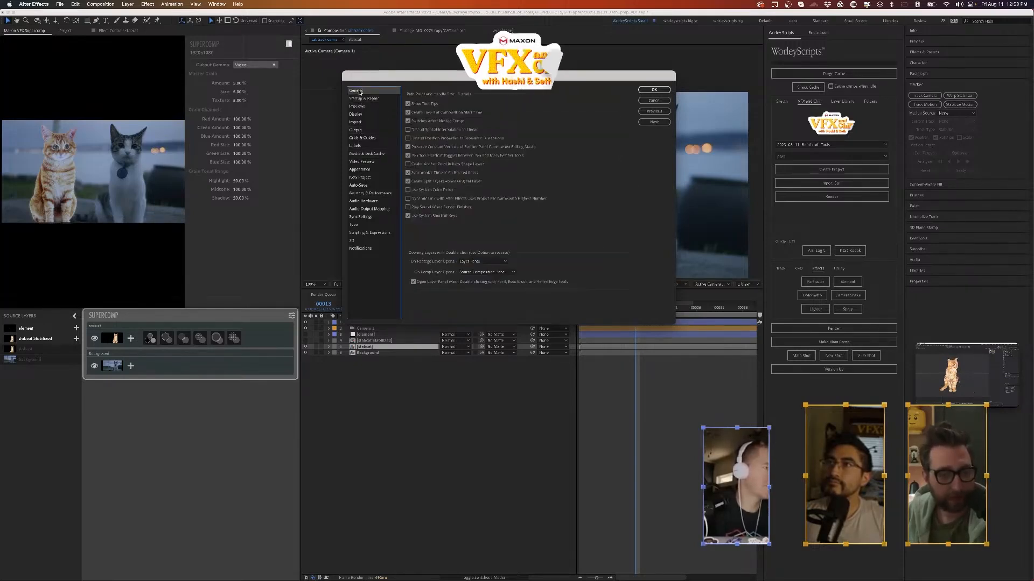
- Examine the Scripting & Expressions, 3D, and Notifications settings, and close the settings without saving
click(371, 232)
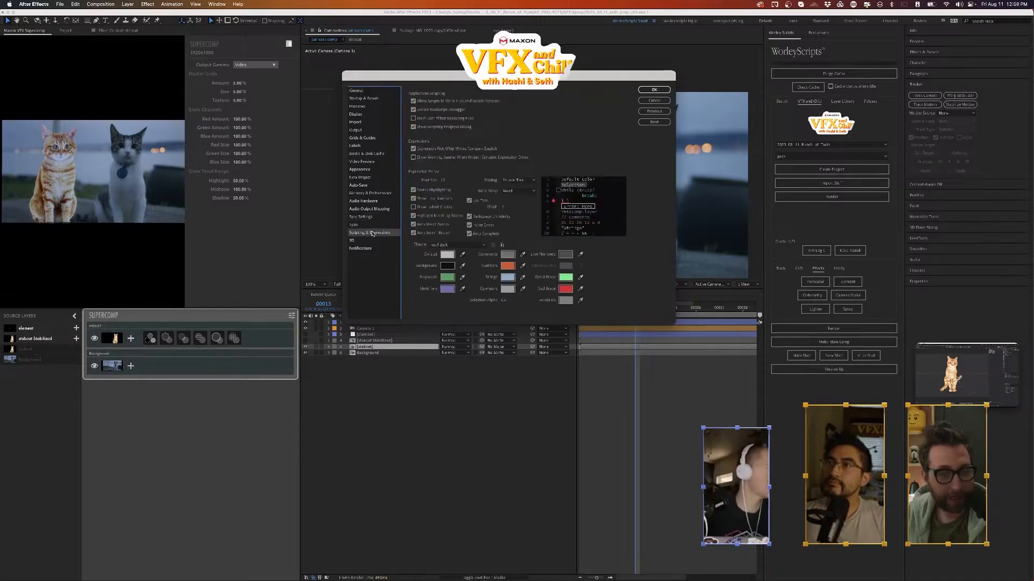
click(369, 240)
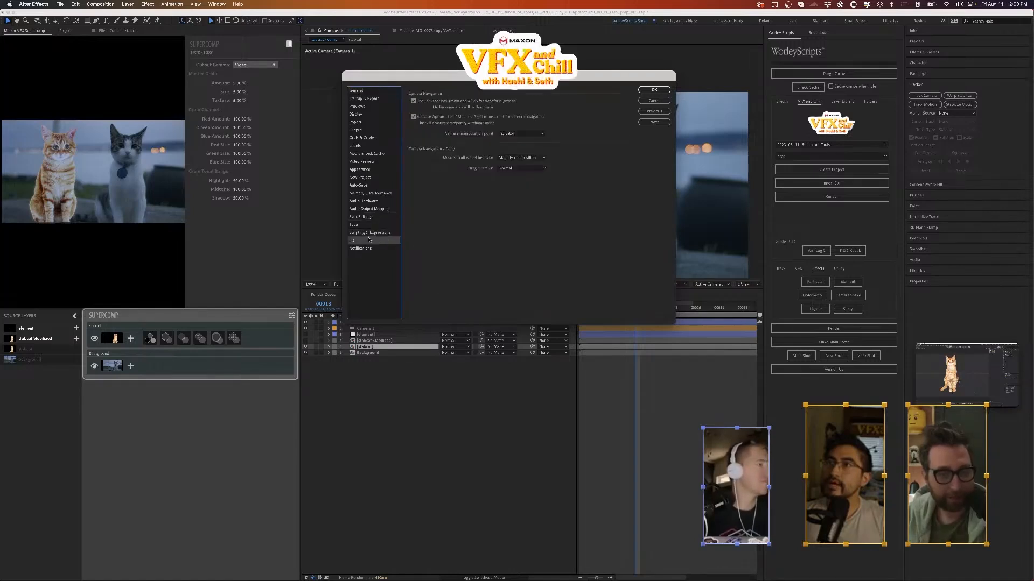
click(368, 248)
click(653, 101)
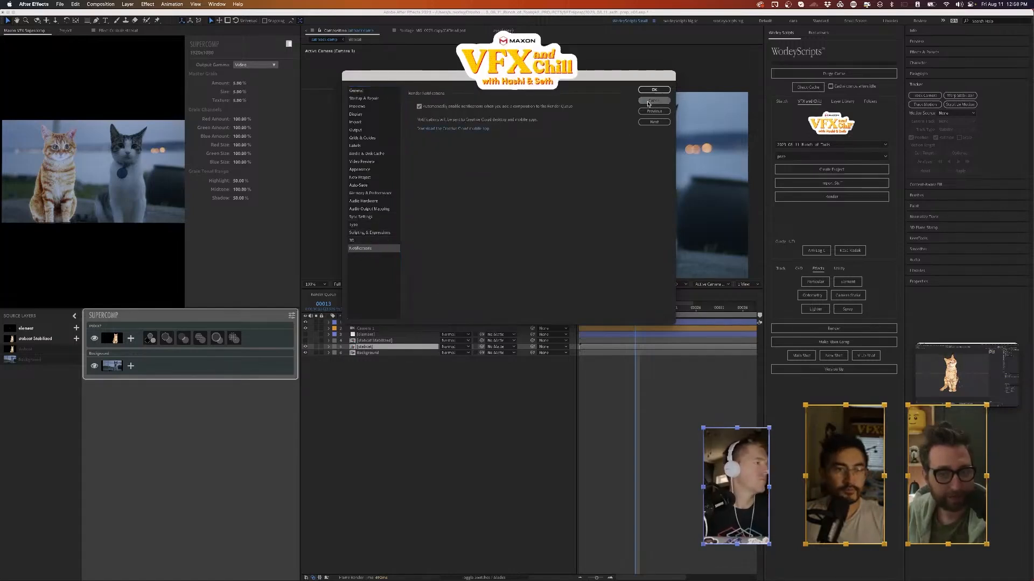
- Select the orange cat layer in the Supercomp and the timeline, and view it soloed in the main composition
click(419, 430)
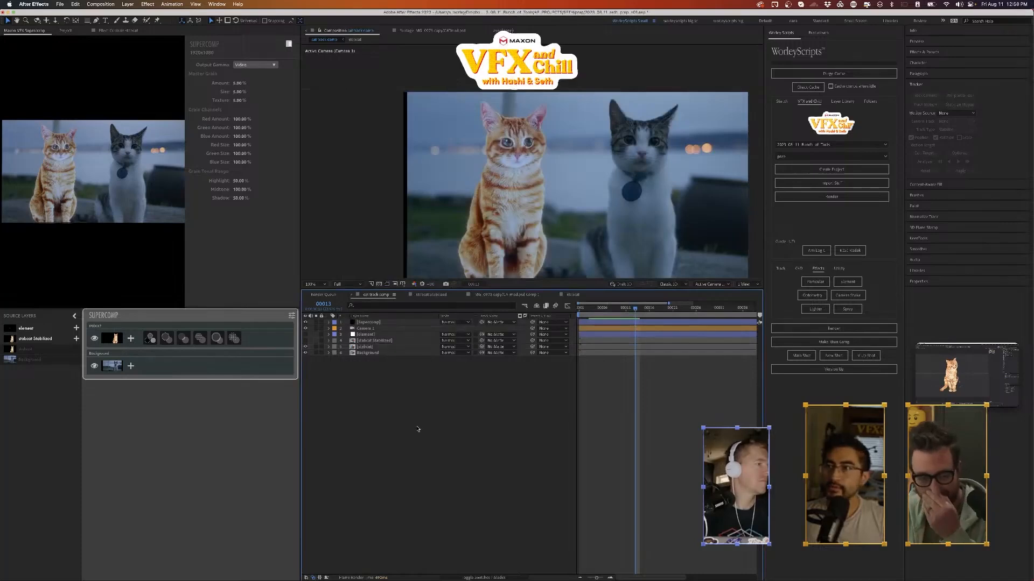
click(190, 332)
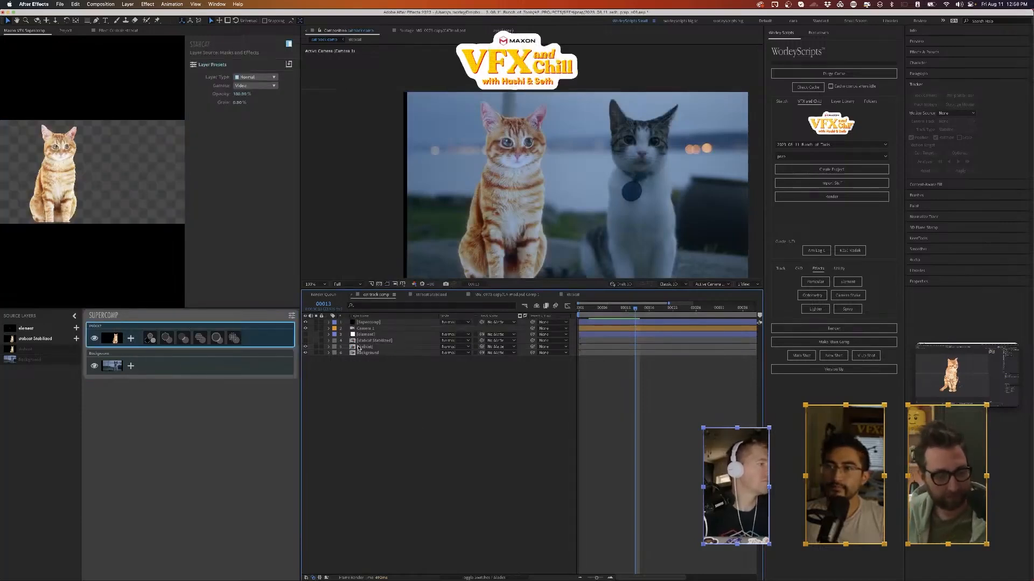
click(359, 348)
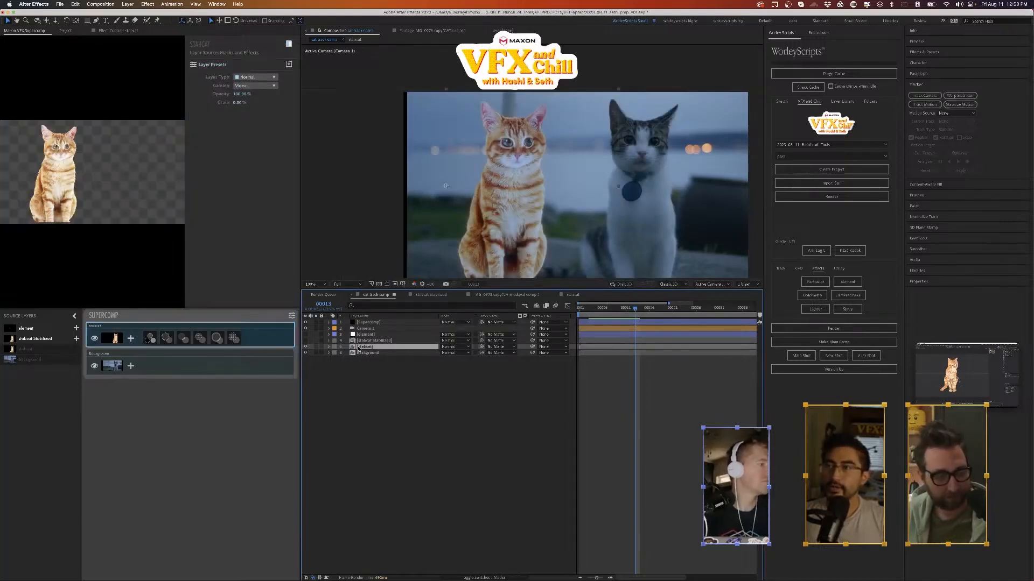
click(125, 32)
click(30, 31)
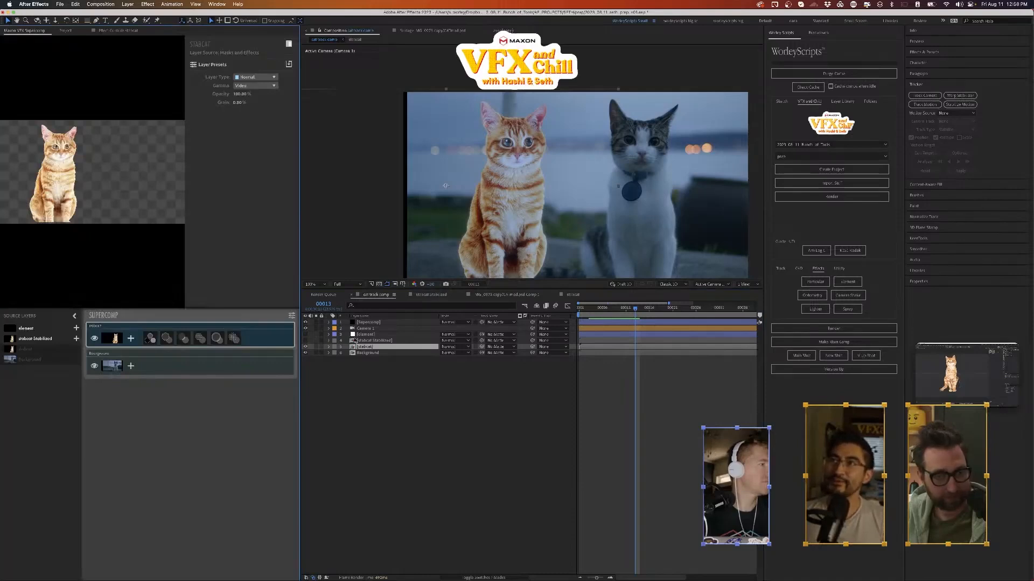
click(316, 347)
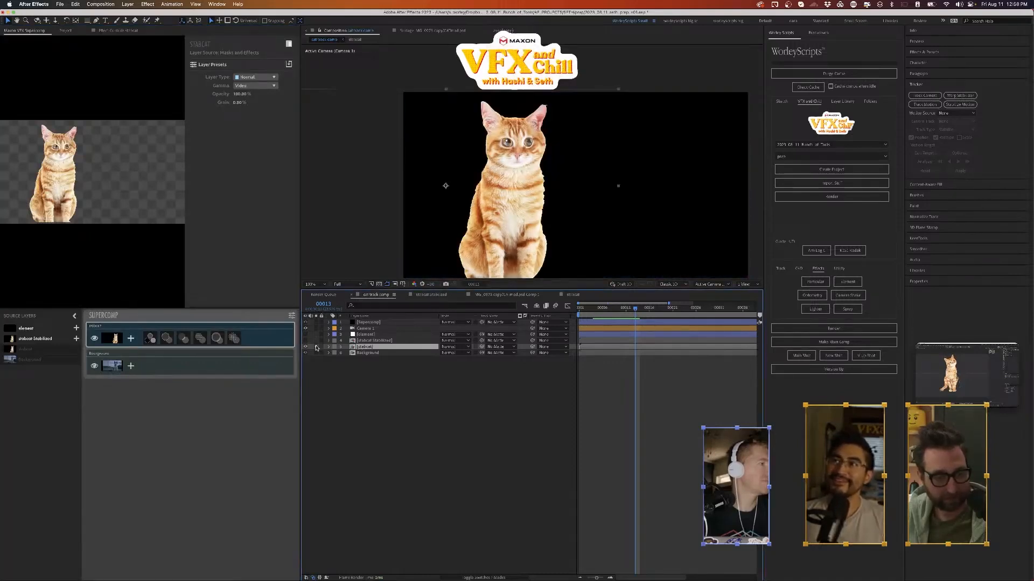
click(316, 347)
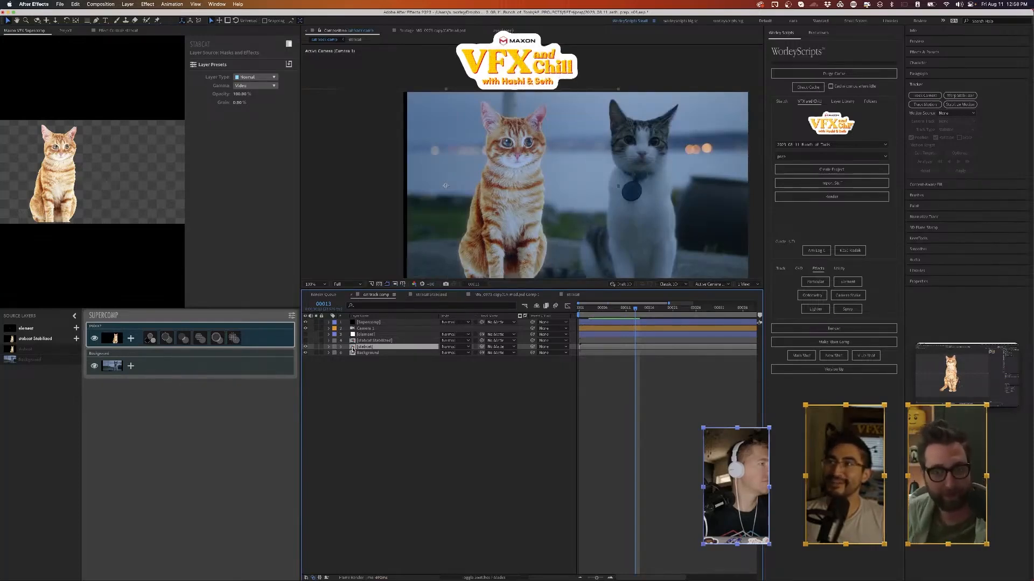
- Apply the "dino" shader preset to the IMG_0973 copy/CATmod.psd Comp 1 layer in the stabilized cat composition
click(400, 413)
double_click(353, 348)
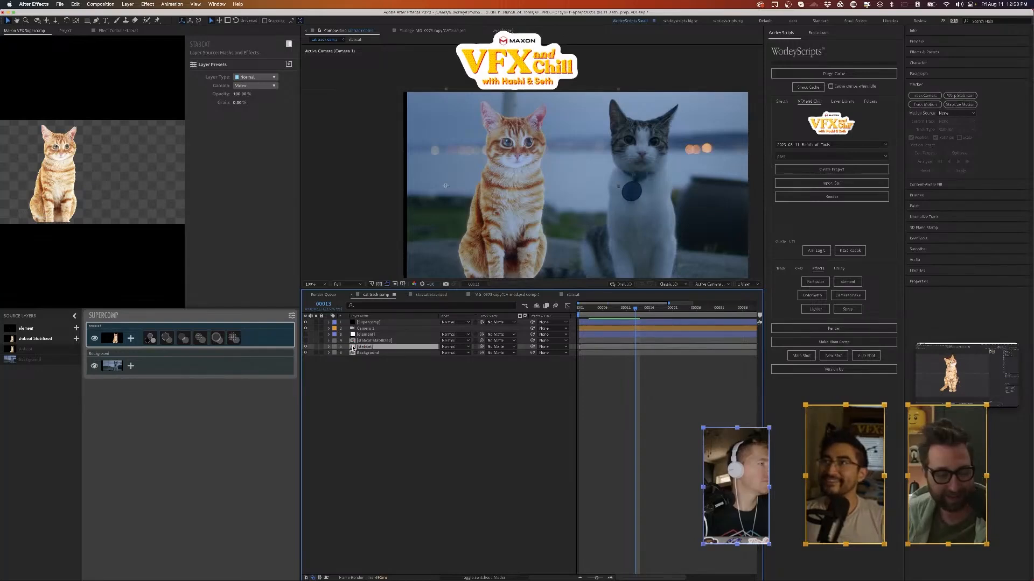
click(498, 295)
click(431, 295)
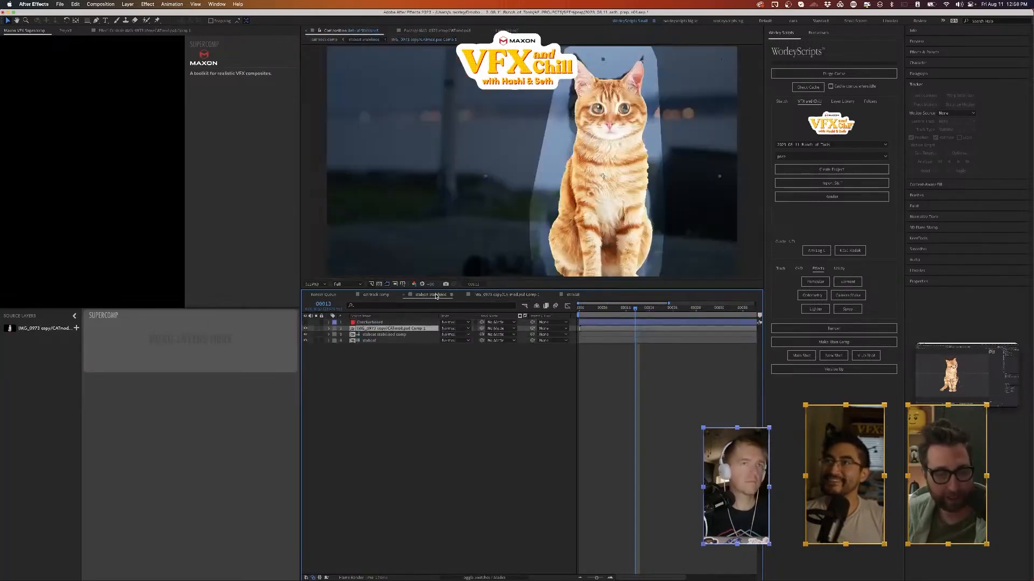
click(355, 327)
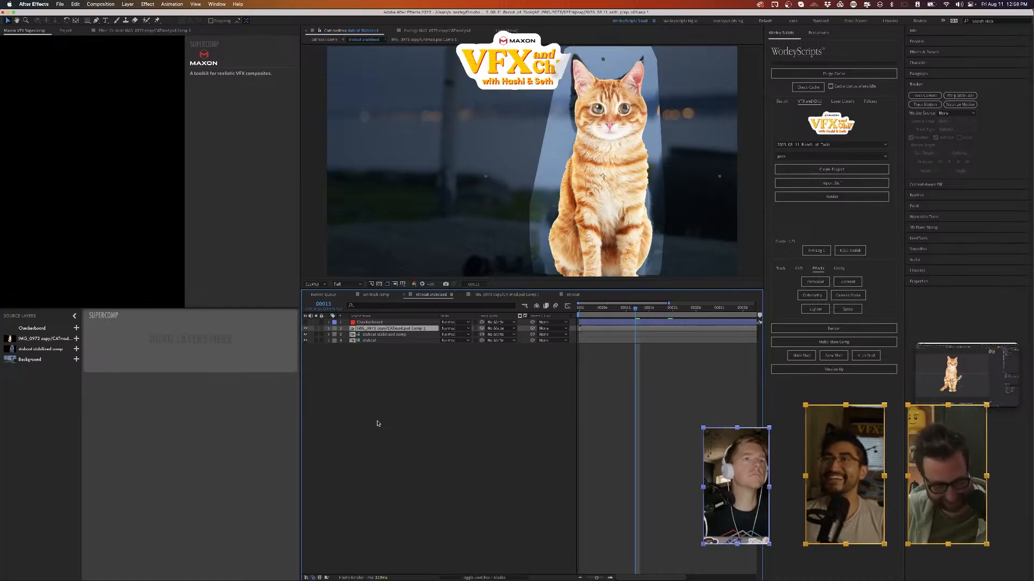
key(ctrl+space)
text(dino)
key(Return)
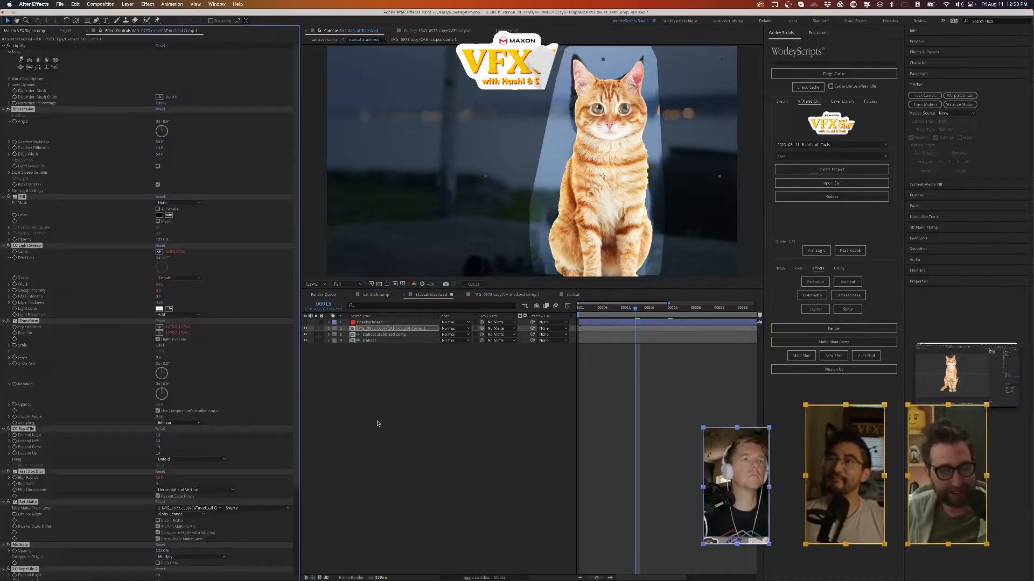
- Play back the main track composition to check the shaded orange cat, and return to the stabilized cat composition
click(377, 294)
click(464, 390)
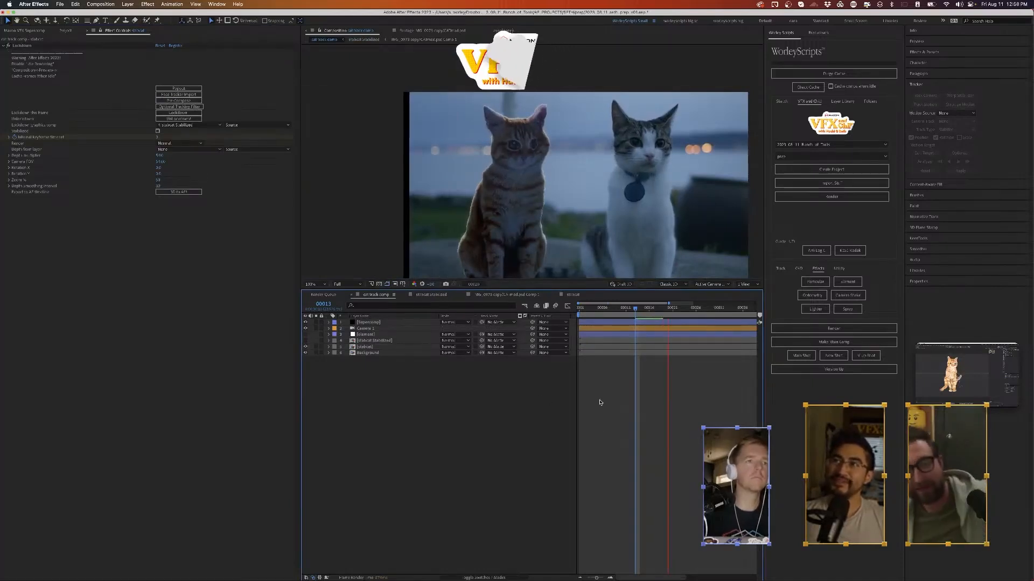
click(431, 294)
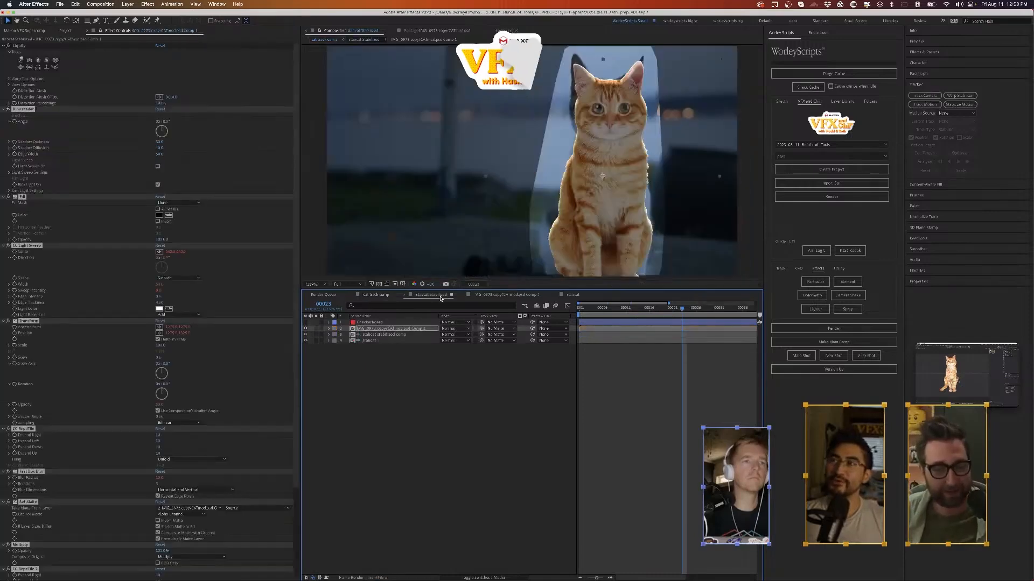
- Adjust the diffusion and Edge Width values of the dino shader effect on the orange cat layer
click(252, 141)
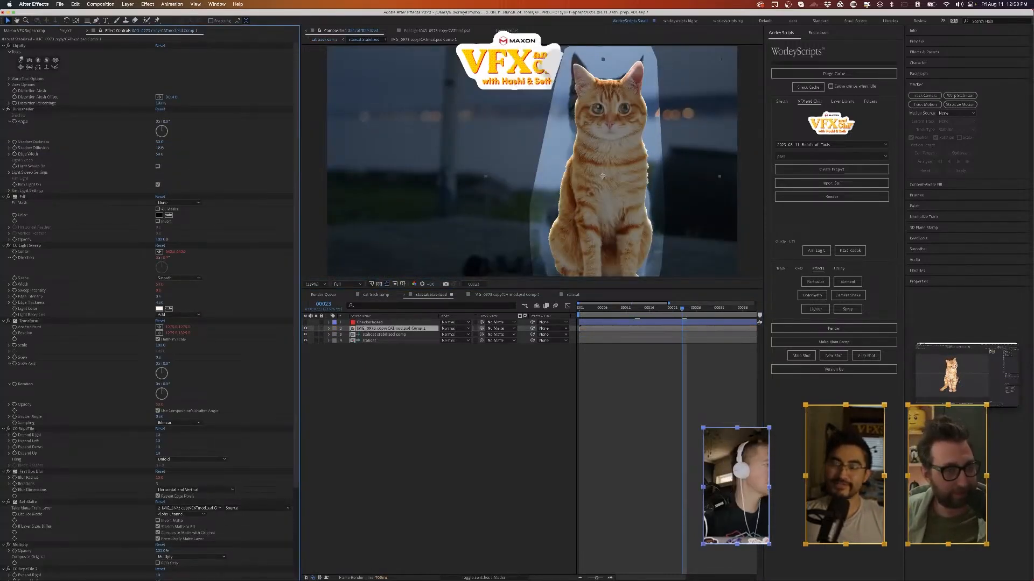
mouse_move(160, 147)
mouse_down()
mouse_move(174, 148)
mouse_move(164, 142)
mouse_up()
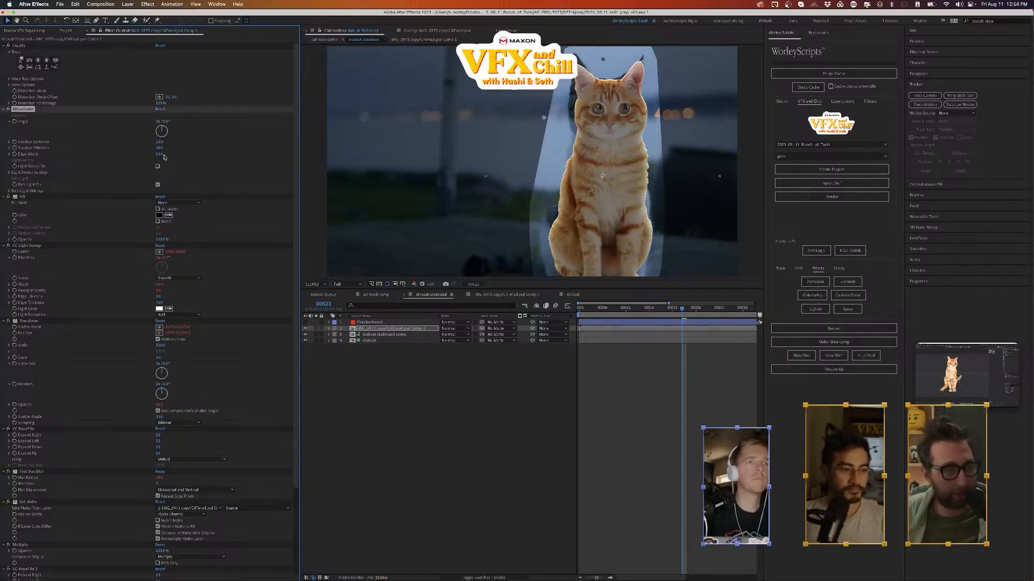
drag(174, 154, 190, 154)
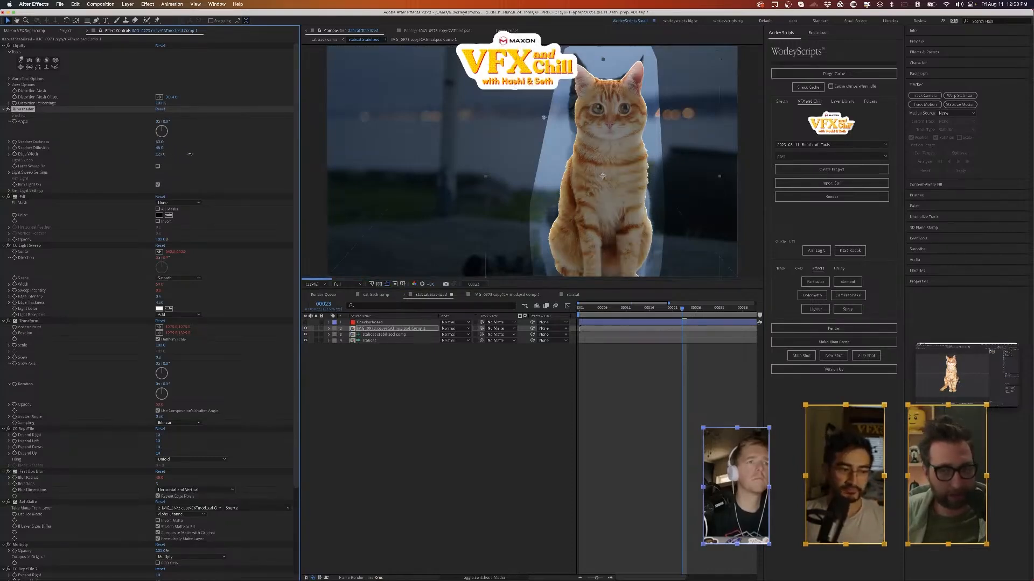
click(393, 367)
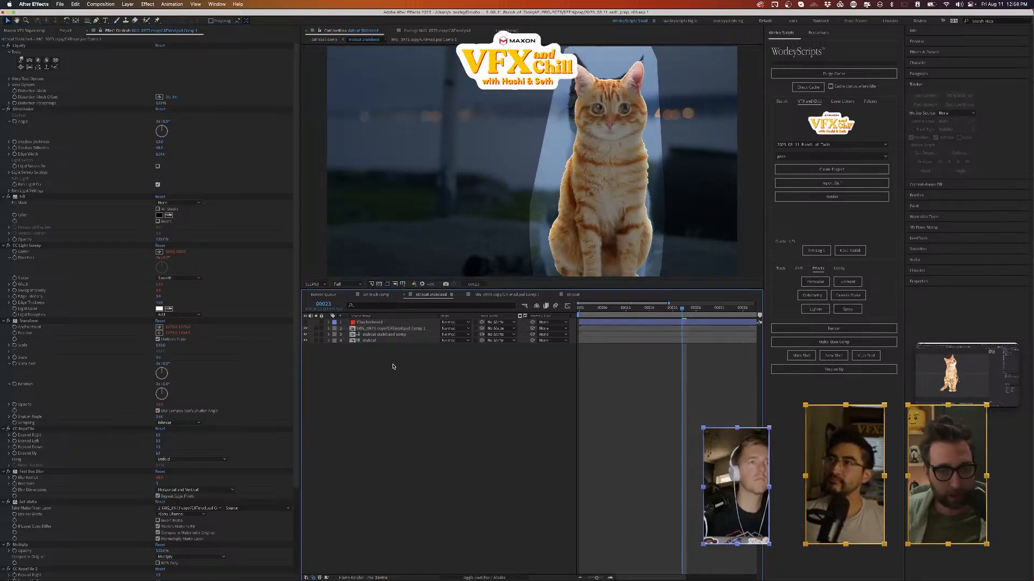
- Check the adjusted cat shading at frame 10 of the main track composition, and return to the stabilized cat composition
click(377, 296)
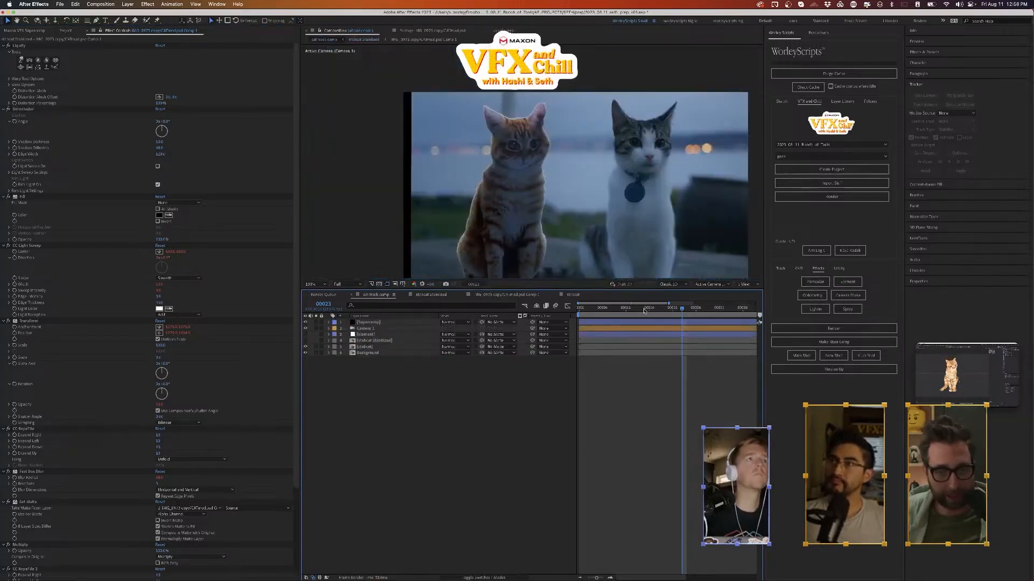
click(620, 309)
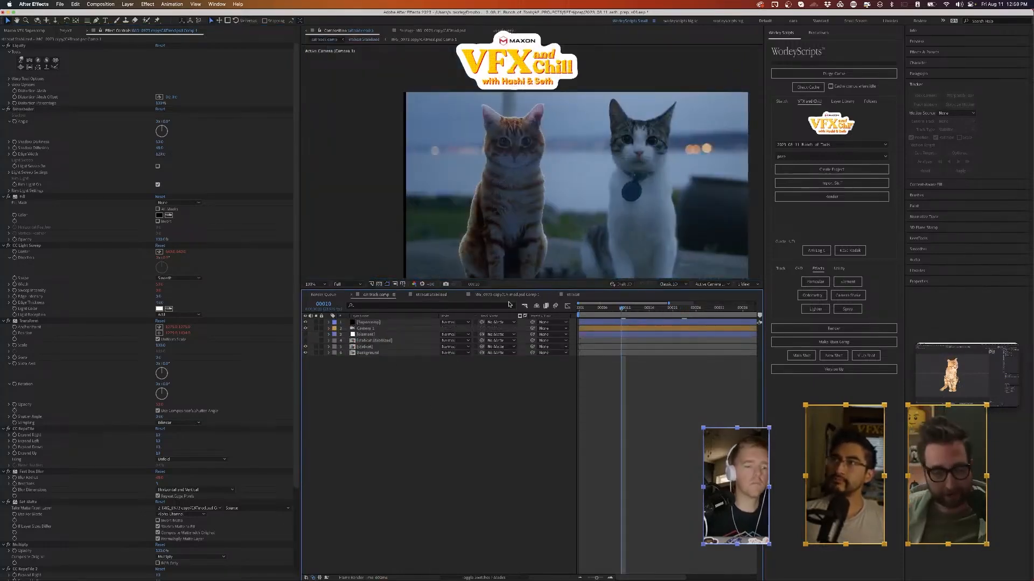
click(428, 295)
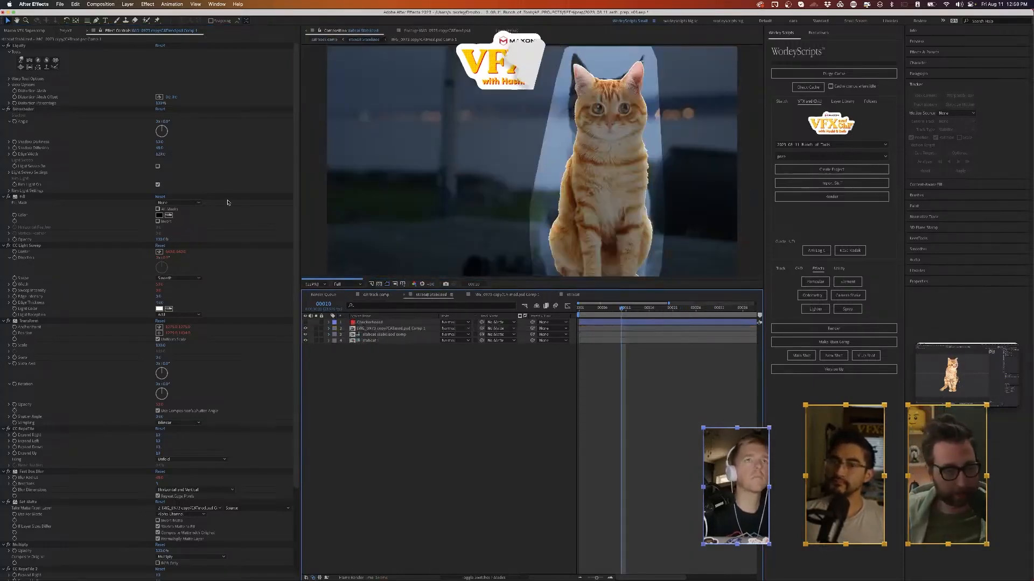
- Try 25 for the dino shader property directly below Angle on the orange cat layer, and set it to 37
click(161, 142)
text(25)
key(Return)
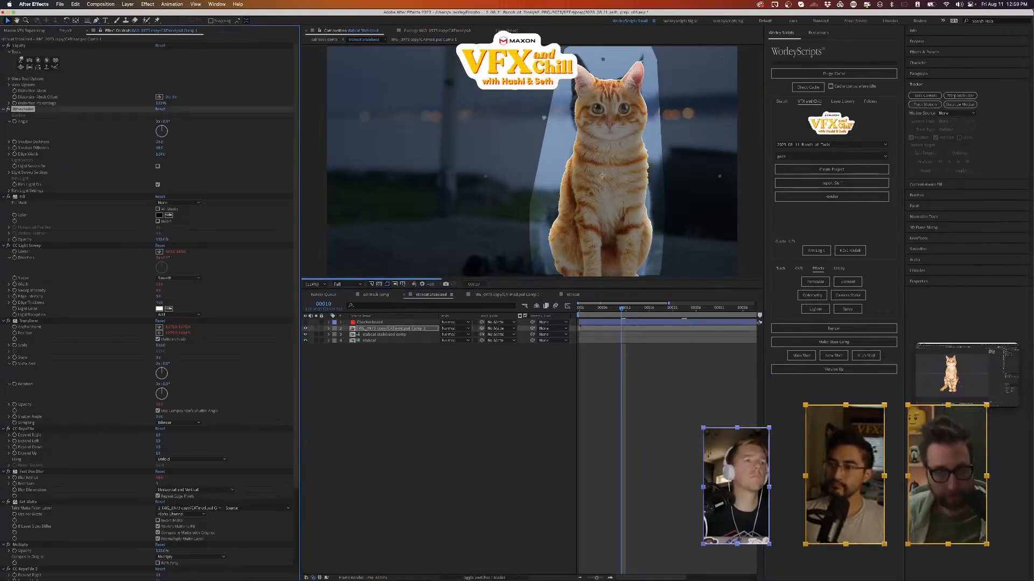
click(161, 142)
text(37)
key(Return)
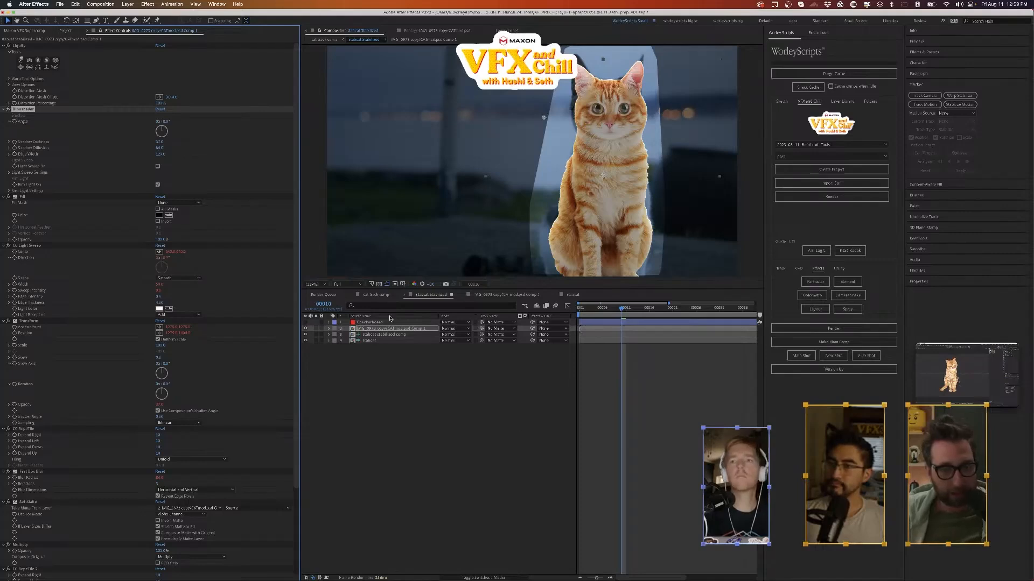
- Play back the main track composition from its first frame to check the orange cat's refined shading
click(375, 295)
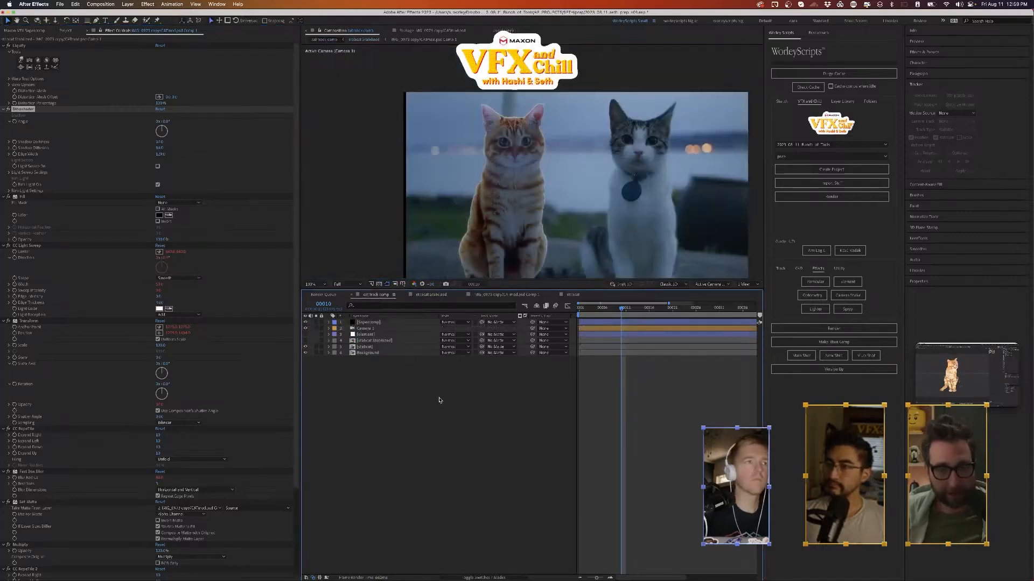
drag(611, 308, 579, 308)
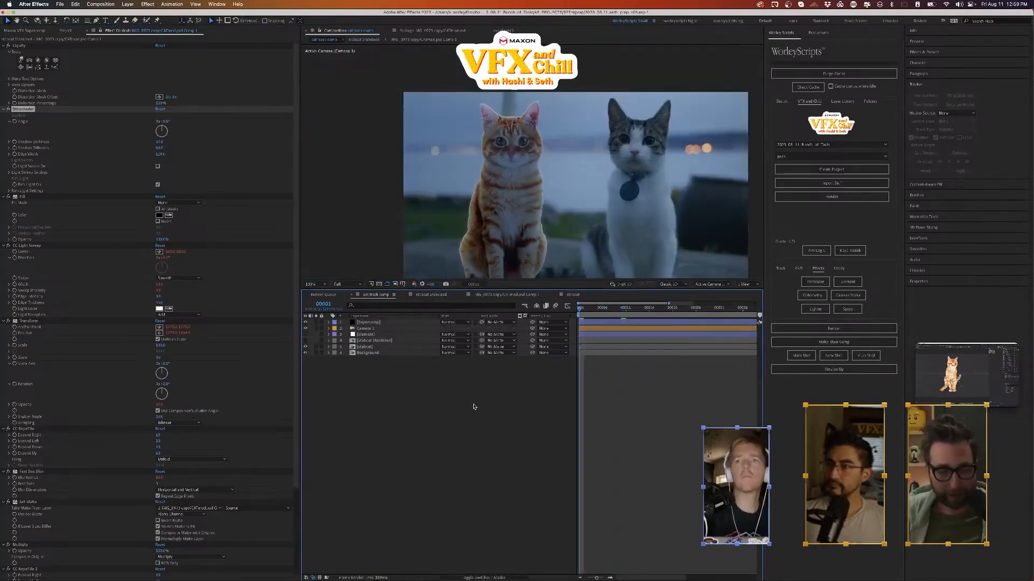
key(space)
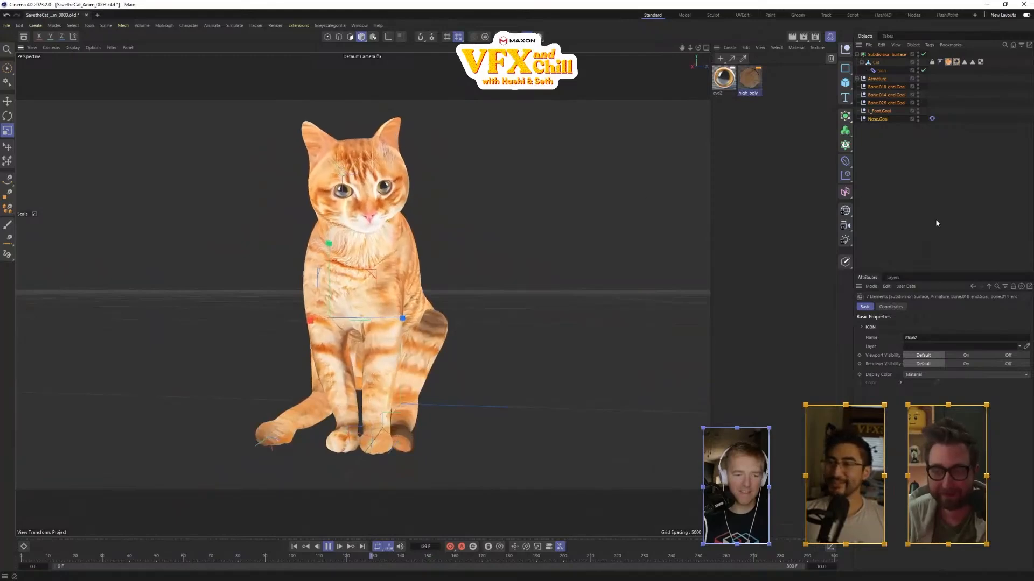
- In Cinema 4D, expand the Armature's joint hierarchy and examine the Vibrate tag on the Neck joint of the animated cat
click(935, 218)
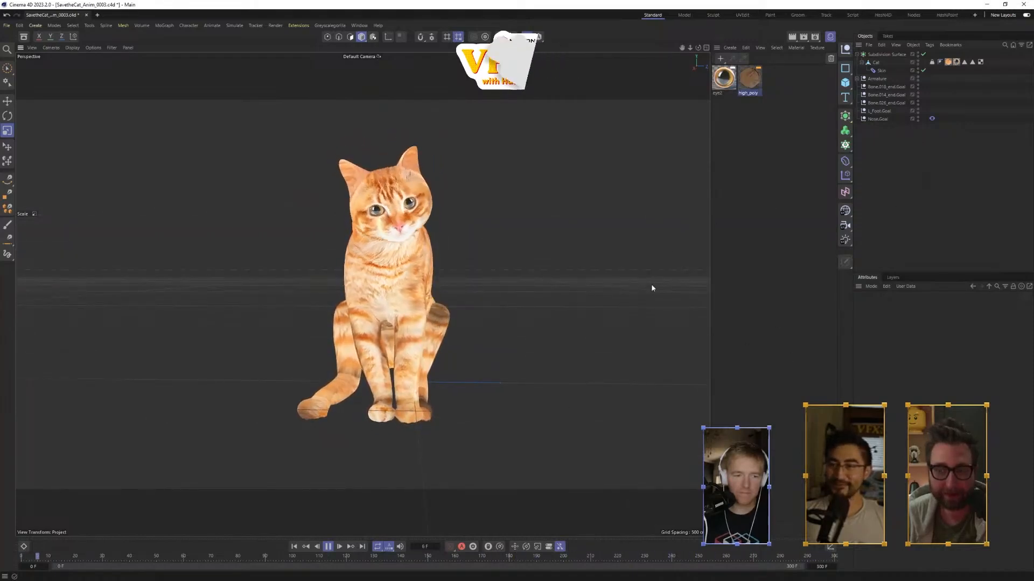
click(858, 79)
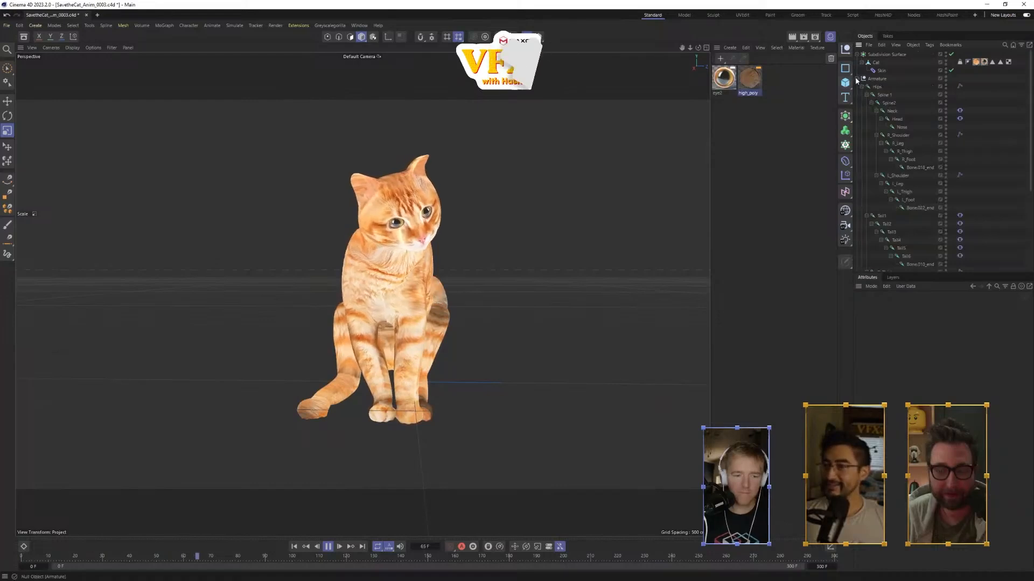
click(960, 111)
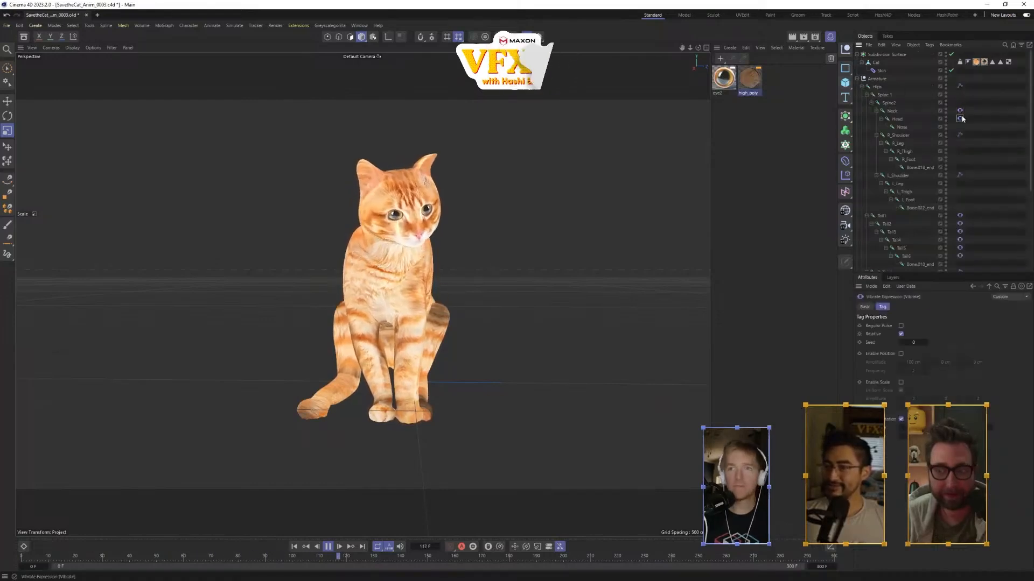
click(501, 292)
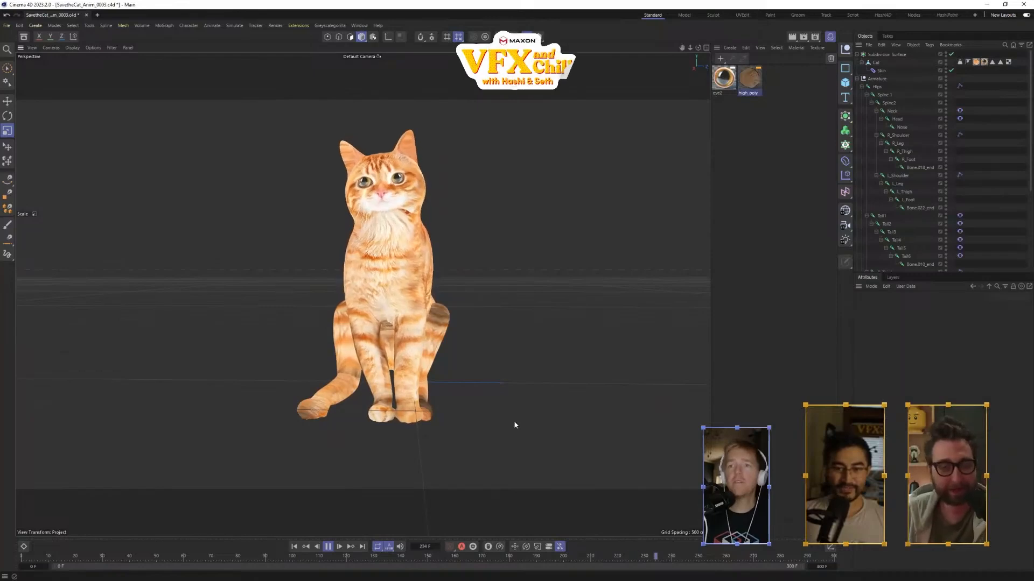
mouse_move(463, 409)
alt+mouse_down()
mouse_move(440, 417)
mouse_move(459, 392)
alt+mouse_up()
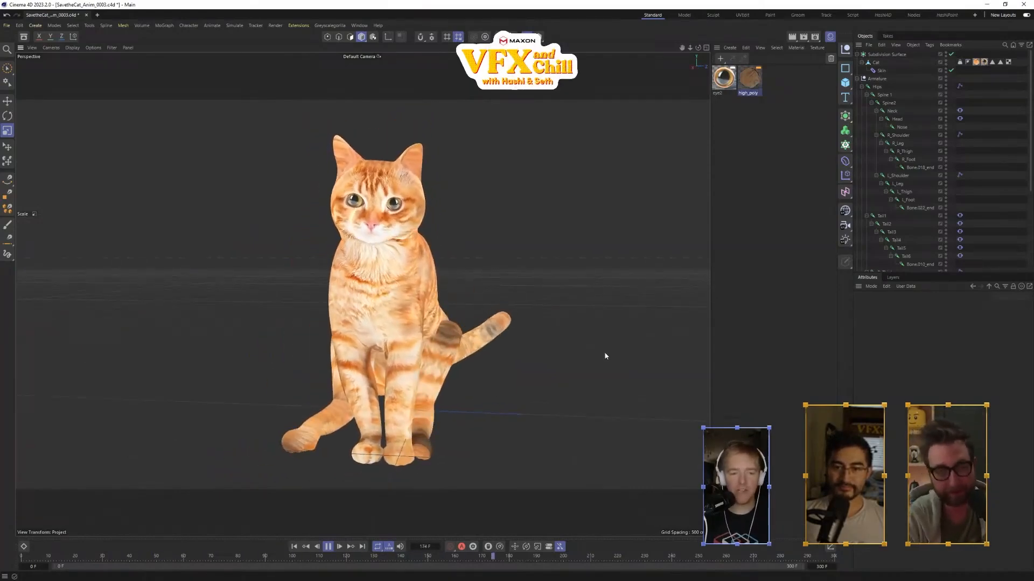
- Select the Cat mesh and look through the available character rigging, skinning and animation commands
click(876, 63)
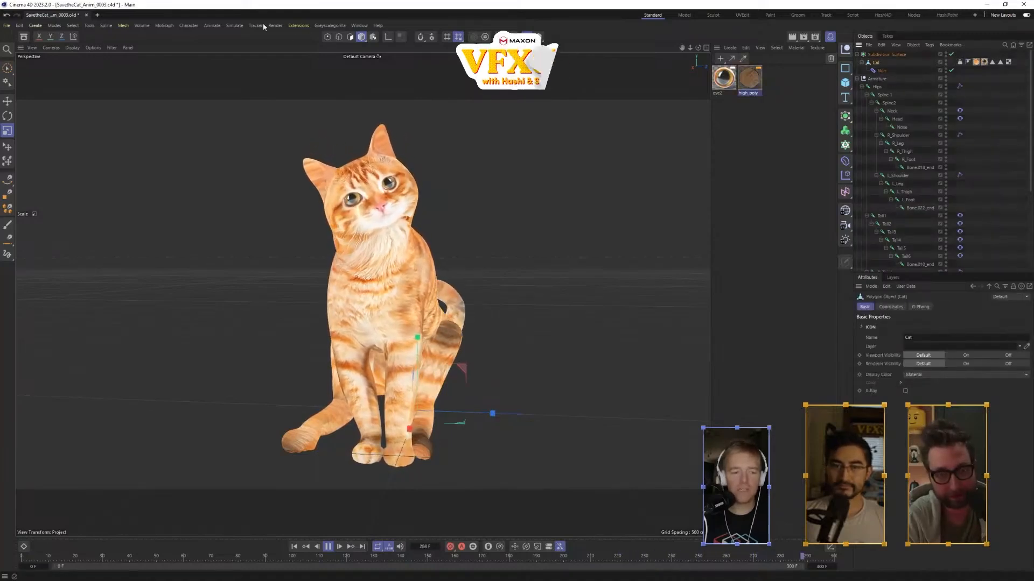
click(189, 25)
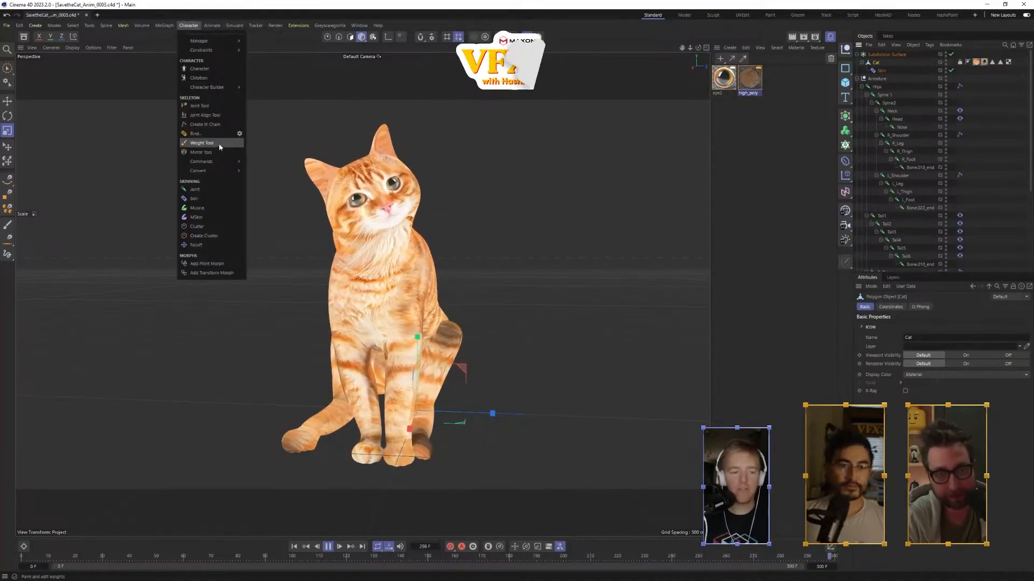
click(186, 27)
click(211, 26)
mouse_move(191, 27)
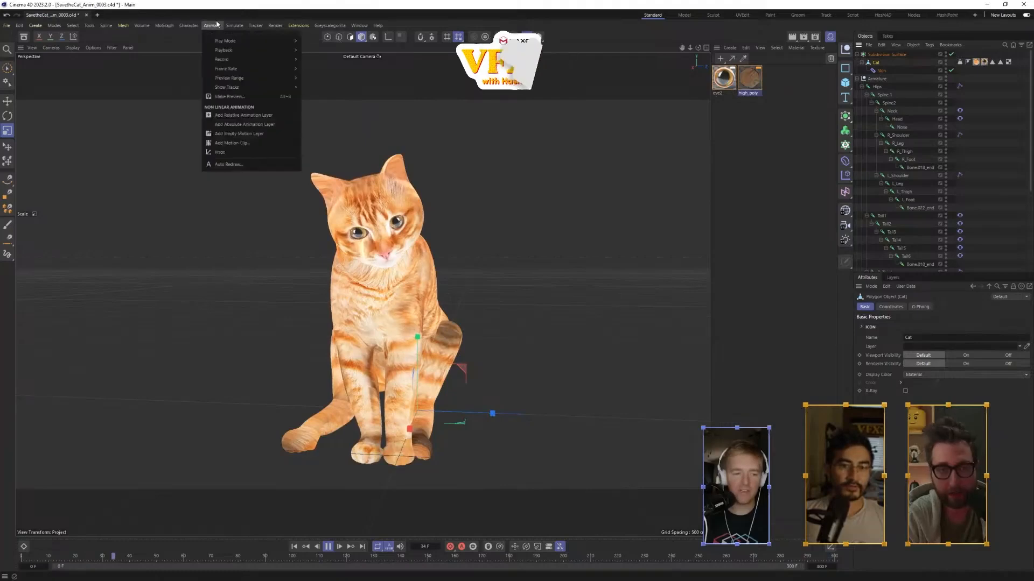
- Add a hair object to the cat mesh
mouse_move(237, 26)
mouse_move(250, 133)
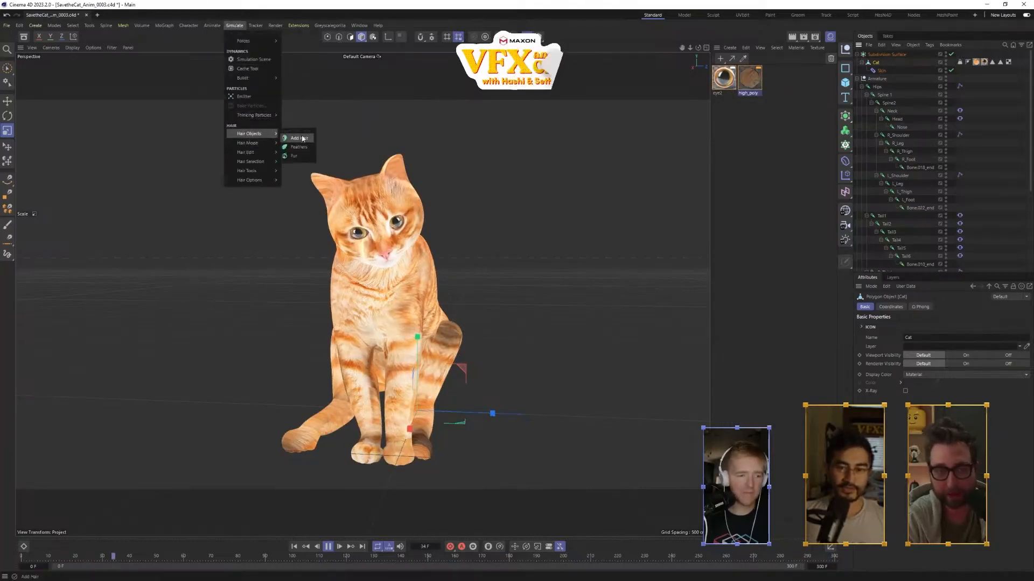
click(297, 139)
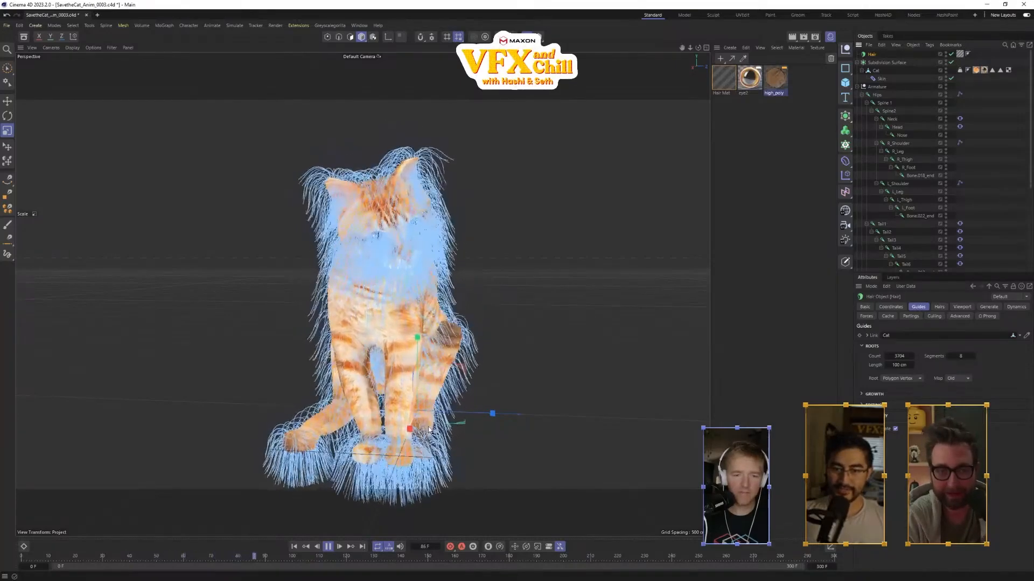
- Enable the Surface option in the Hair Mat material's color channel and turn off its surface Color option
click(725, 90)
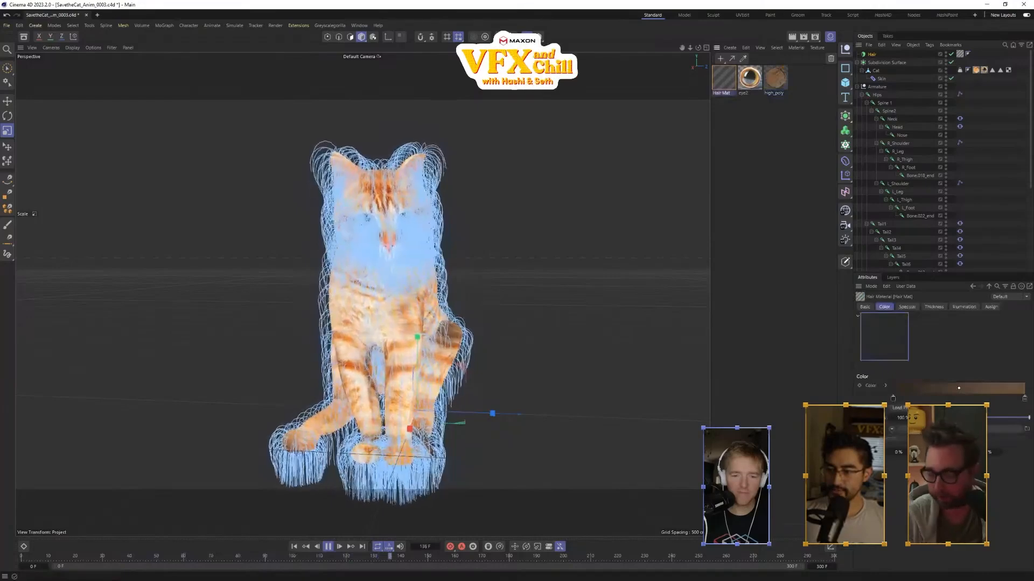
click(860, 498)
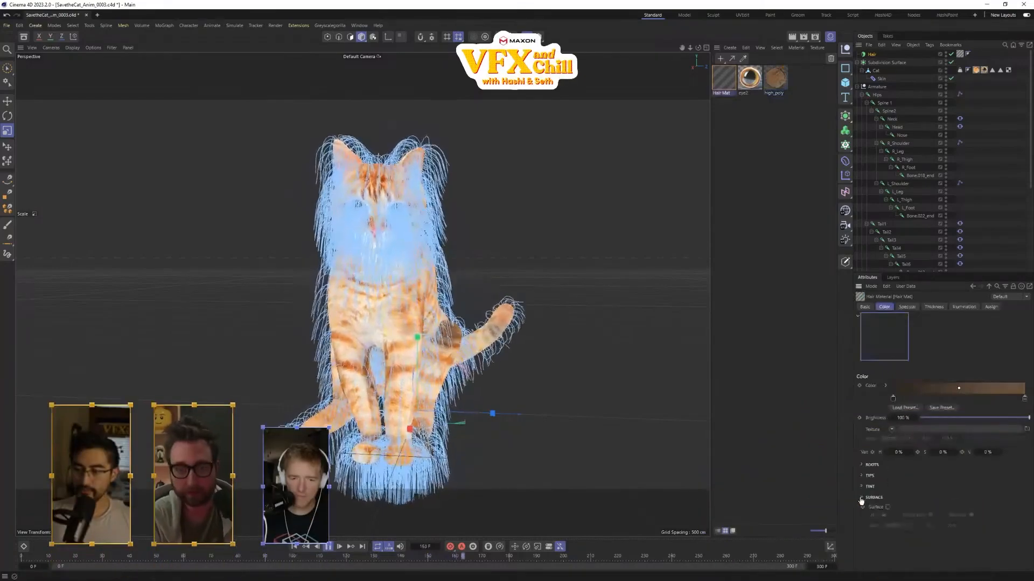
click(888, 507)
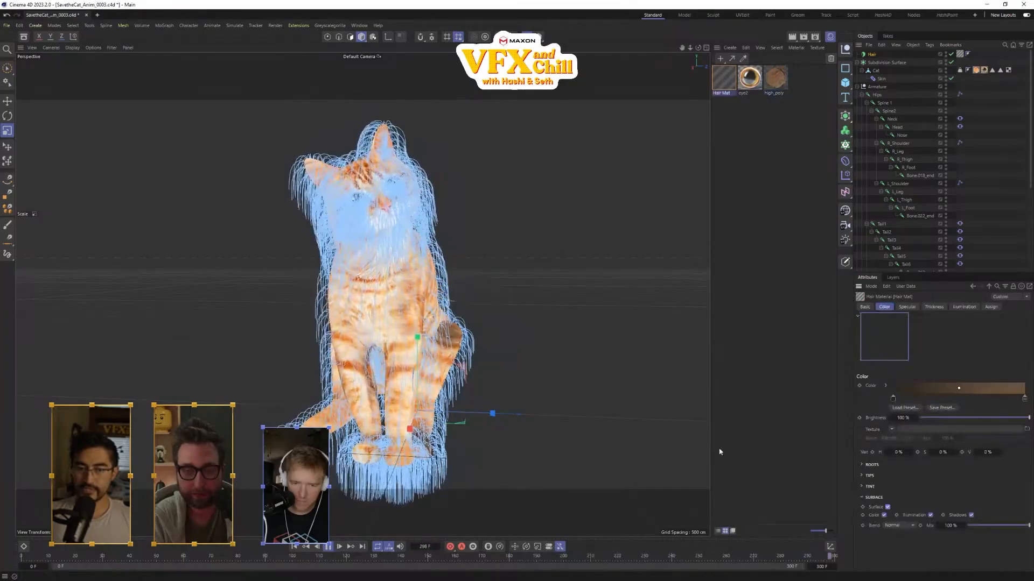
click(883, 515)
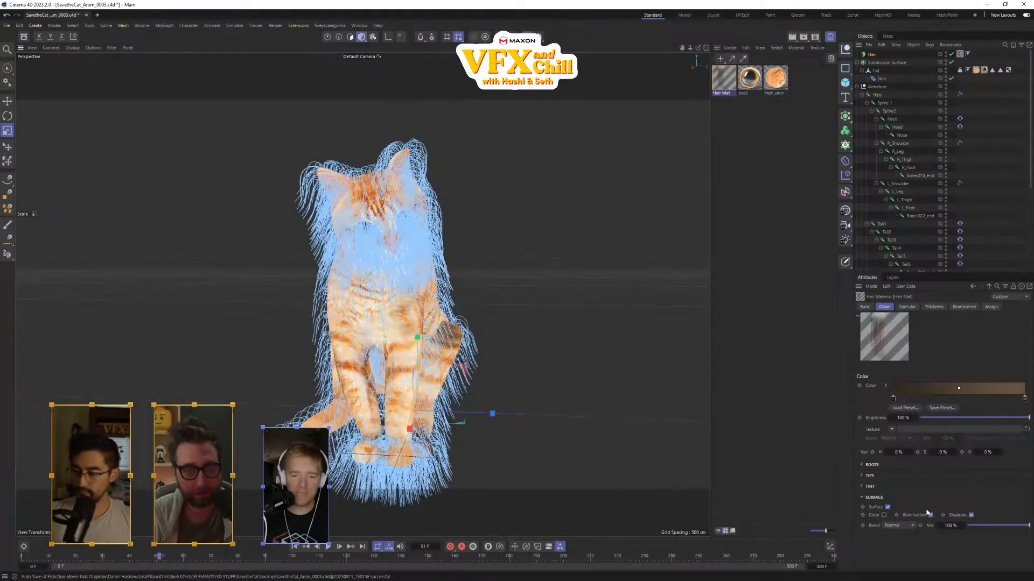
- Create a light, move it above and to the right of the cat, and duplicate it far to the left
click(848, 242)
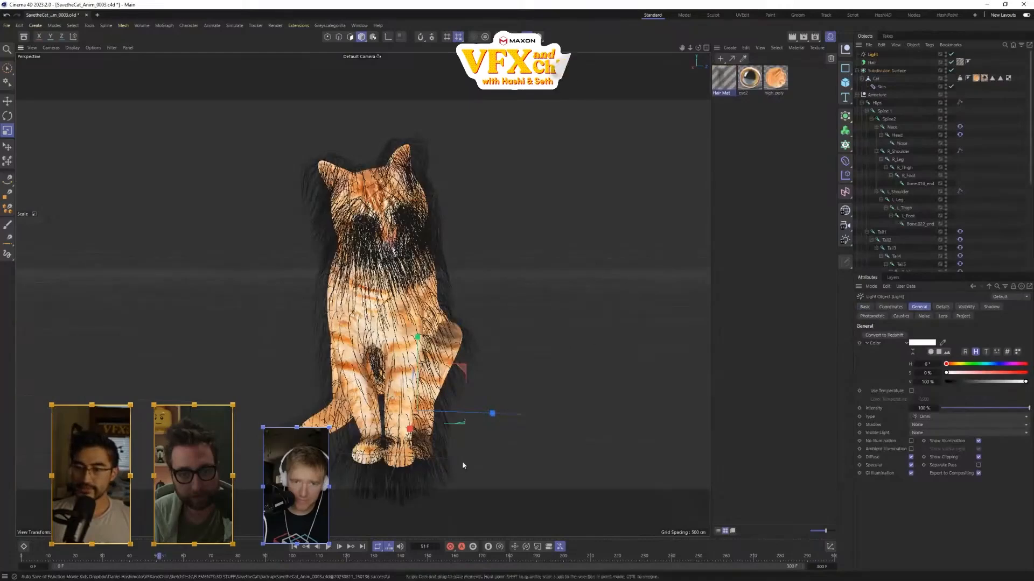
key(e)
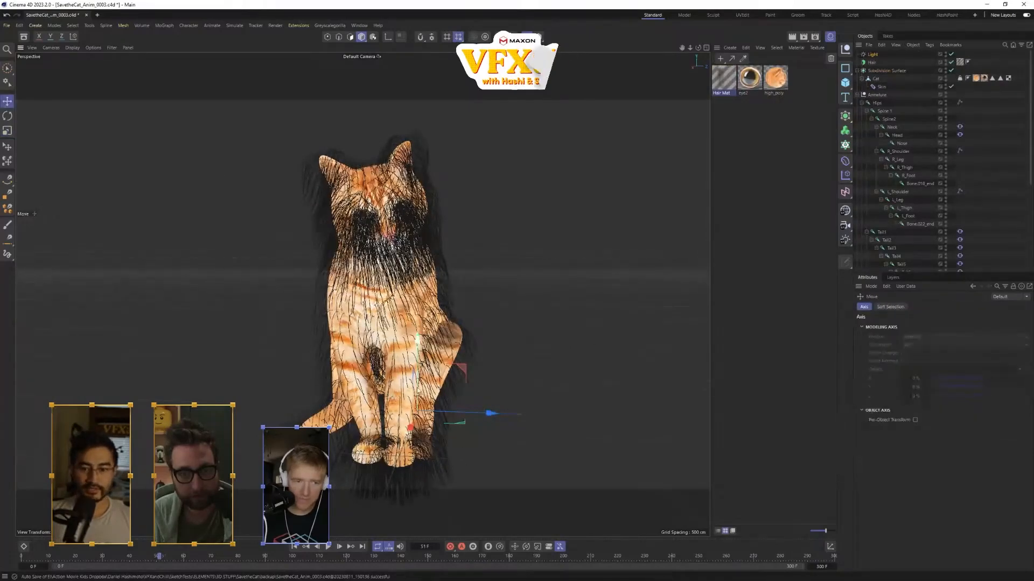
mouse_move(413, 412)
mouse_down()
mouse_move(413, 157)
mouse_move(645, 244)
mouse_move(465, 211)
mouse_move(464, 126)
mouse_up()
ctrl+drag(526, 127, 97, 76)
scroll(240, 150, down, 10)
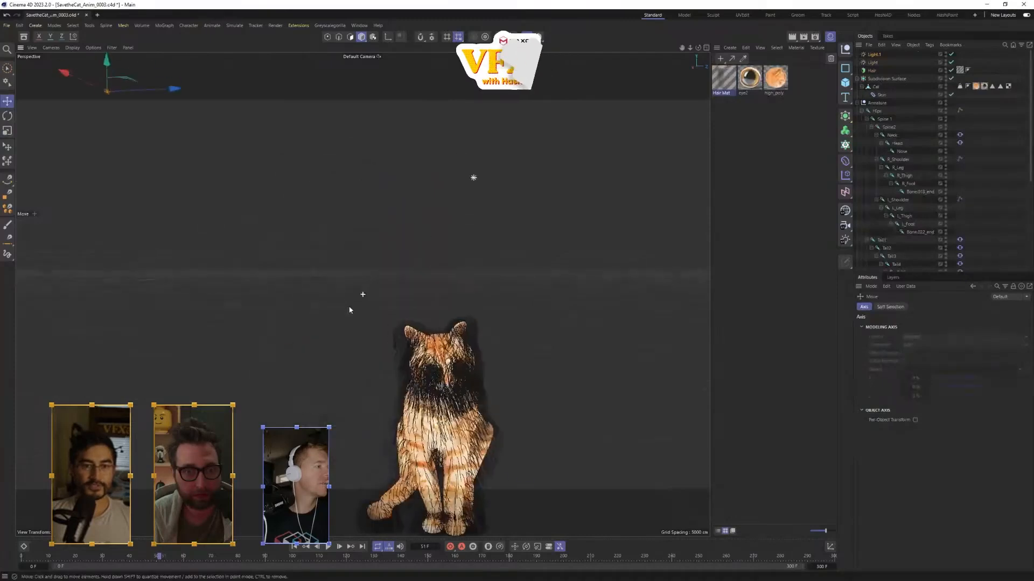
- Lower the duplicated light and bring it closer to the cat, leaving it on the left side at about head height
drag(108, 69, 119, 311)
drag(47, 343, 366, 350)
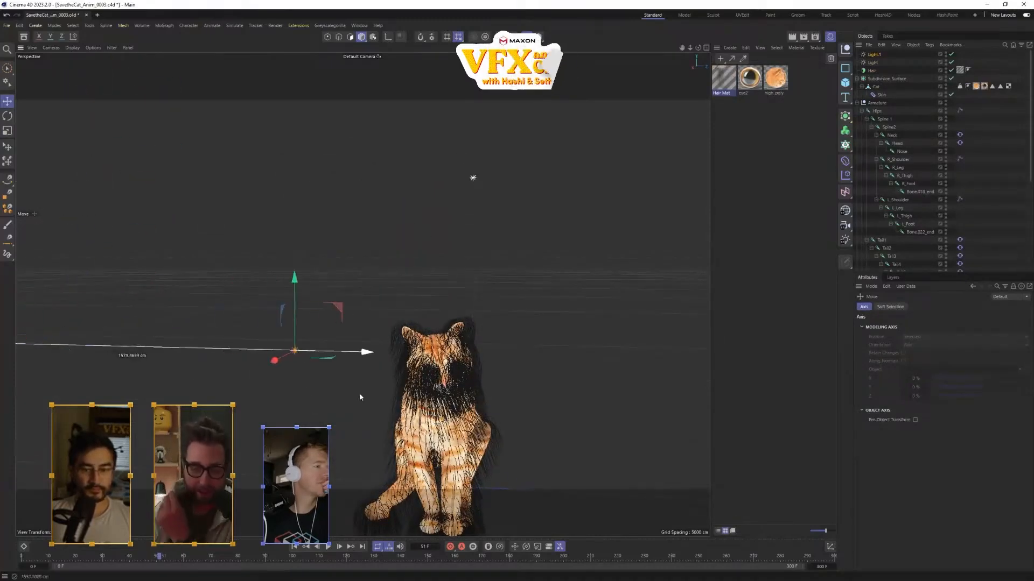
drag(274, 360, 183, 405)
alt+middle_drag(473, 392, 482, 312)
alt+drag(482, 311, 488, 315)
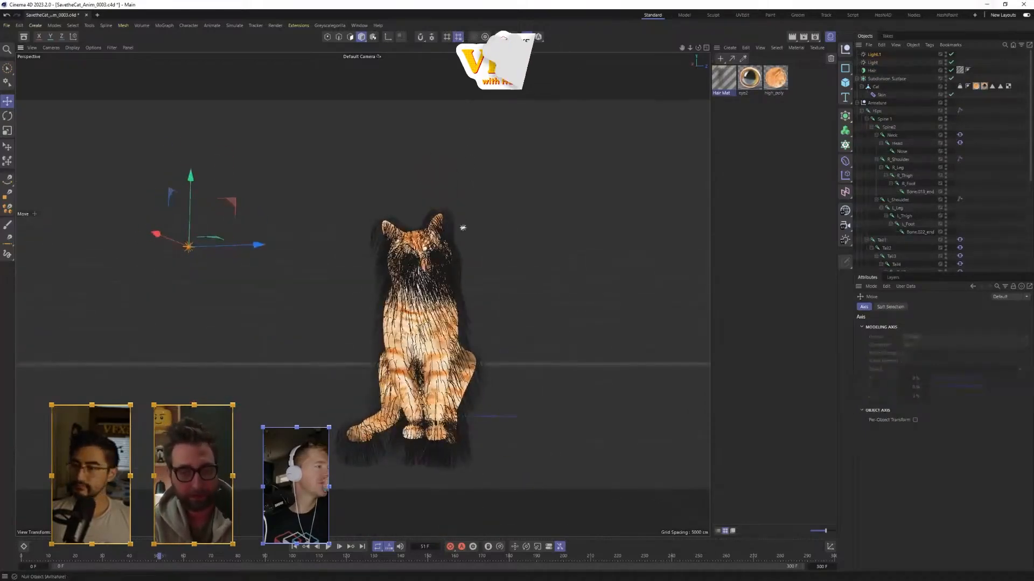
- Raise the original light's intensity to about 460 % and render the view
click(873, 58)
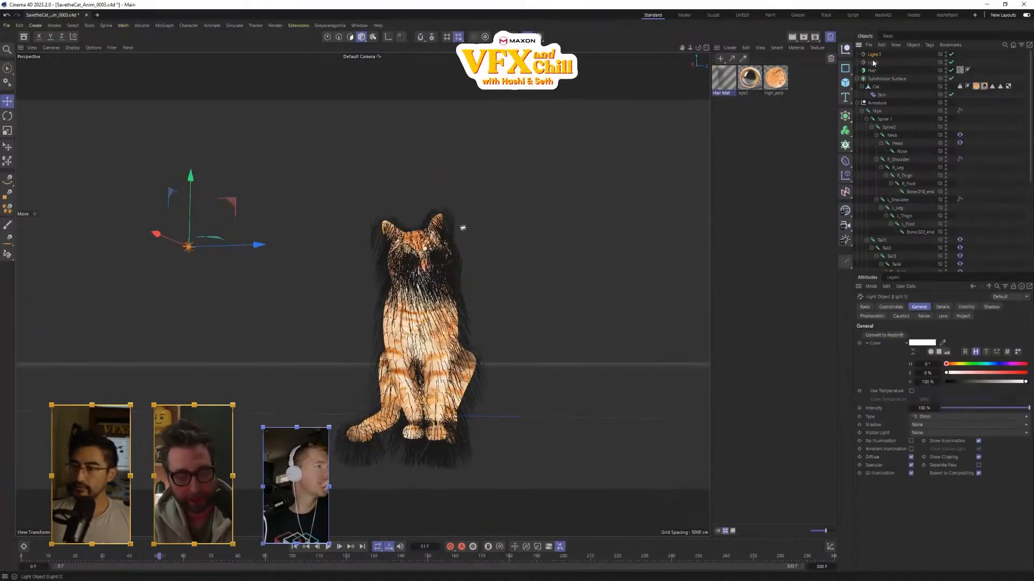
drag(930, 408, 985, 408)
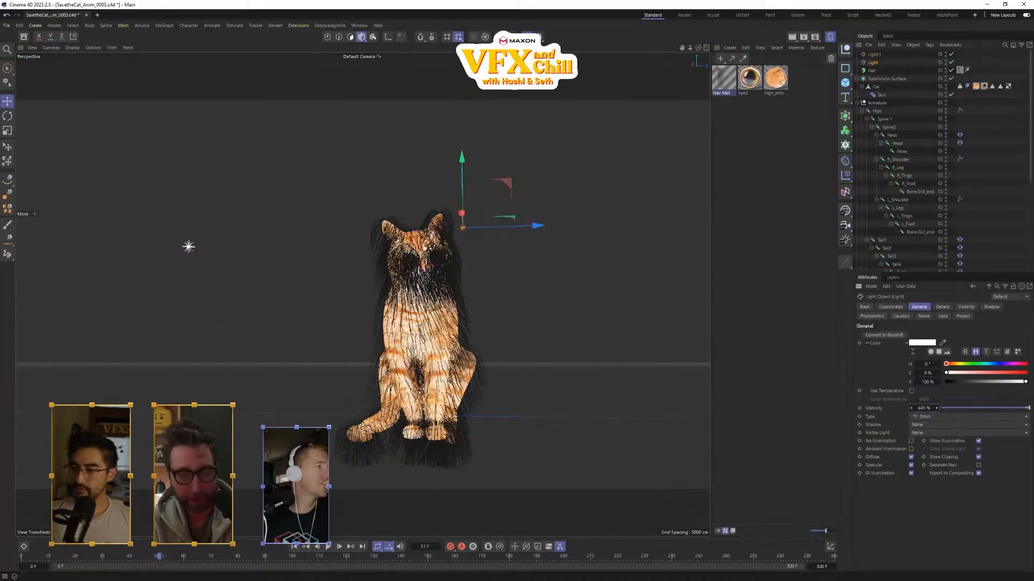
key(ctrl+r)
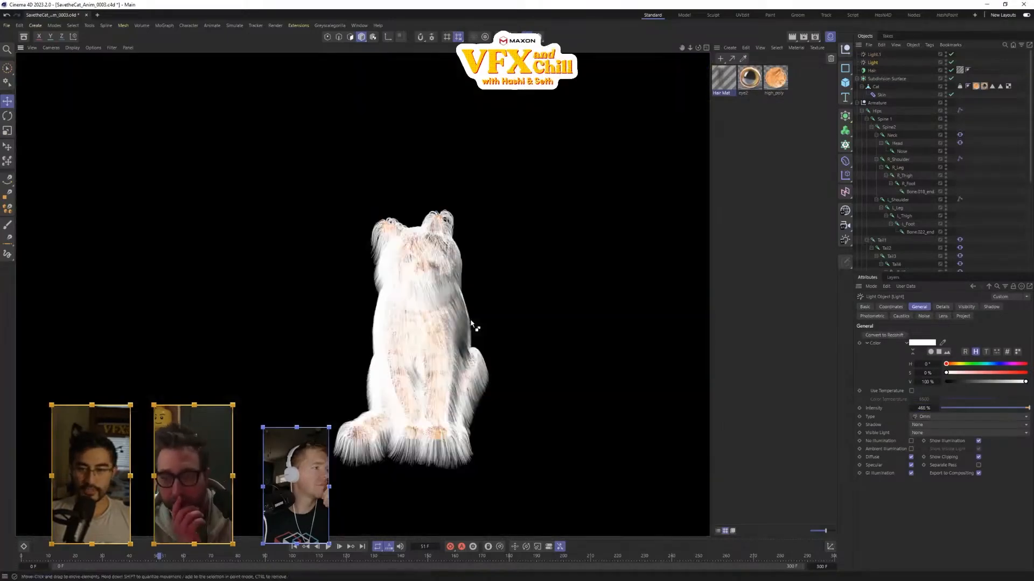
- Turn the surface Color option of the Hair Mat material back on and render the view
click(886, 79)
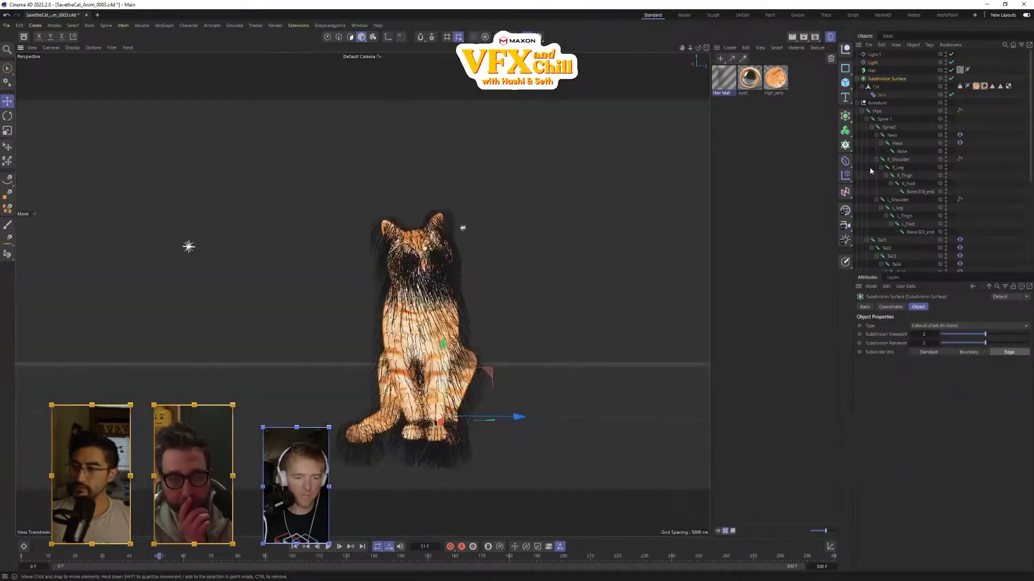
click(721, 80)
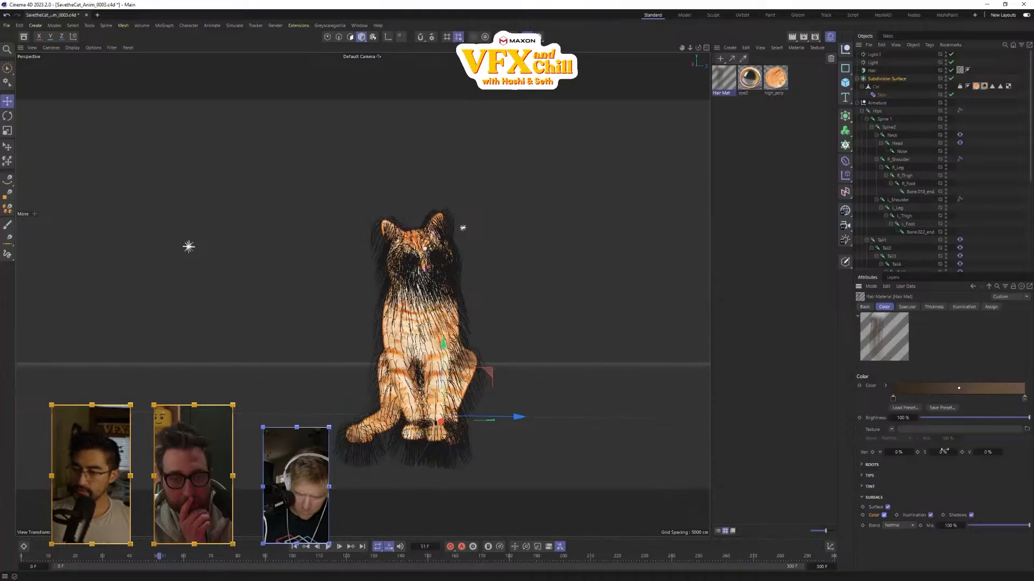
key(ctrl+r)
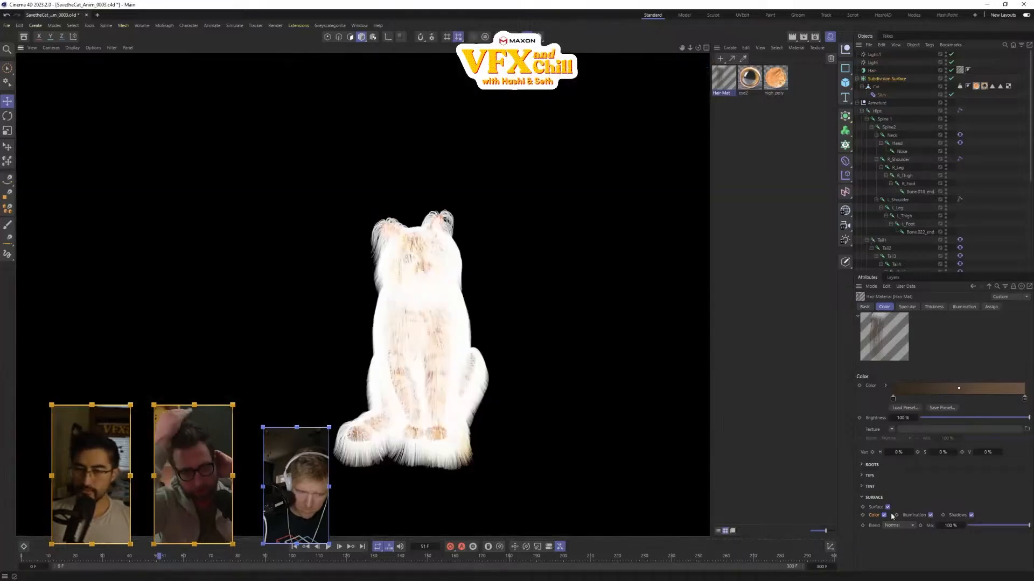
- Enable the high_poly material's Color channel with the Cat Texture Fix_1.png texture from its Luminance channel and render the view
click(776, 79)
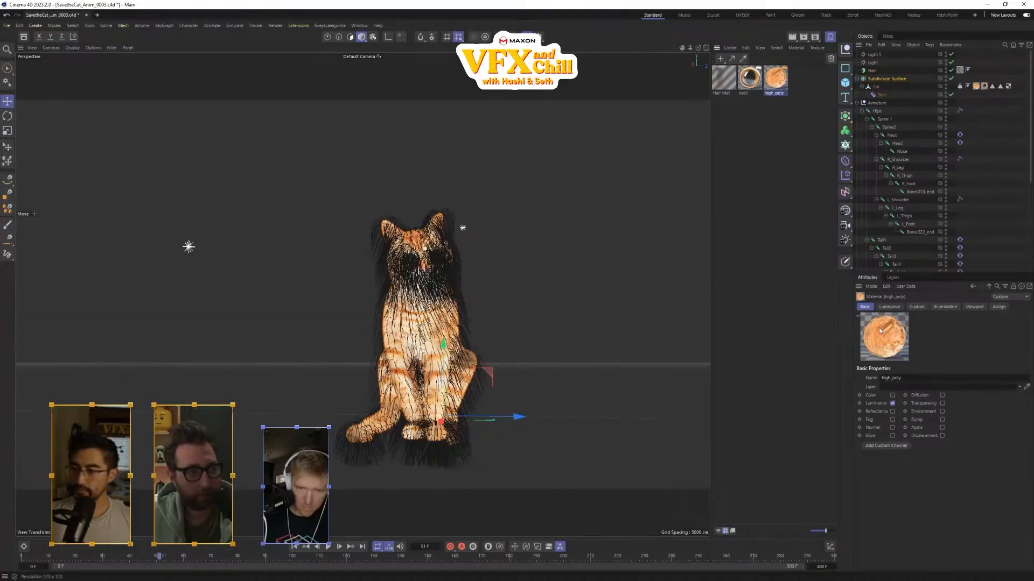
double_click(774, 76)
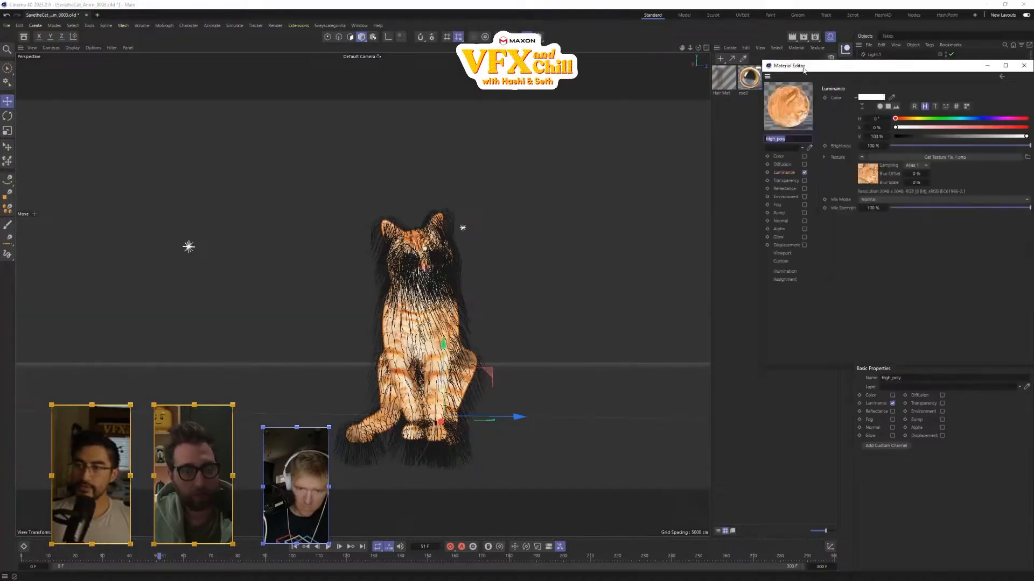
drag(803, 70, 538, 189)
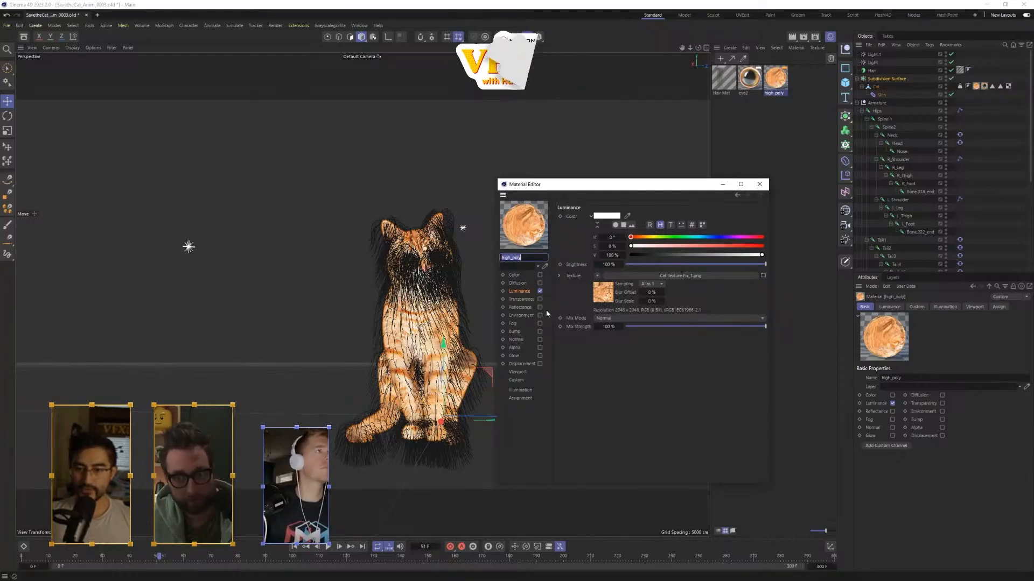
click(520, 294)
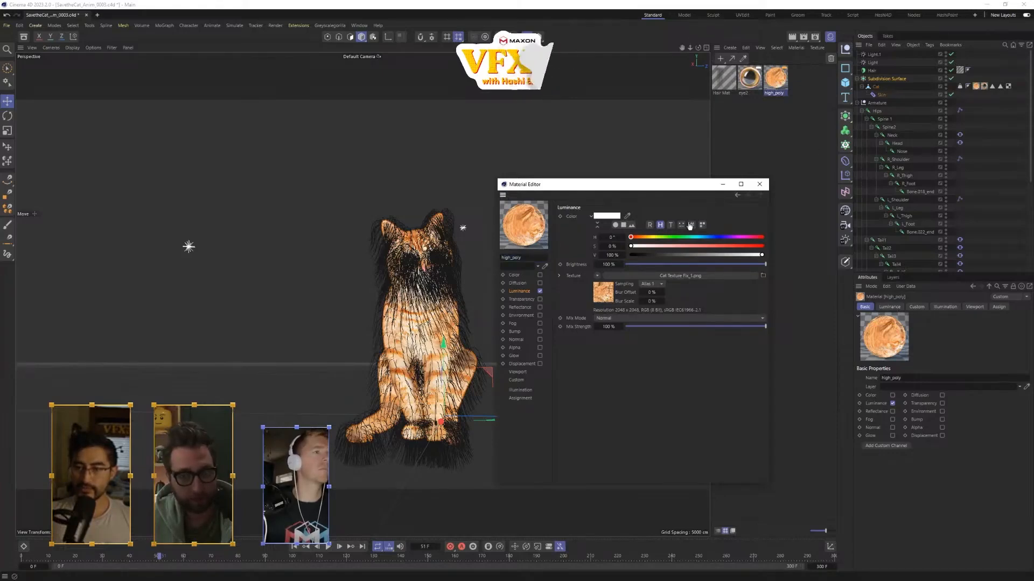
mouse_move(605, 297)
mouse_down()
mouse_move(521, 278)
mouse_move(609, 296)
mouse_up()
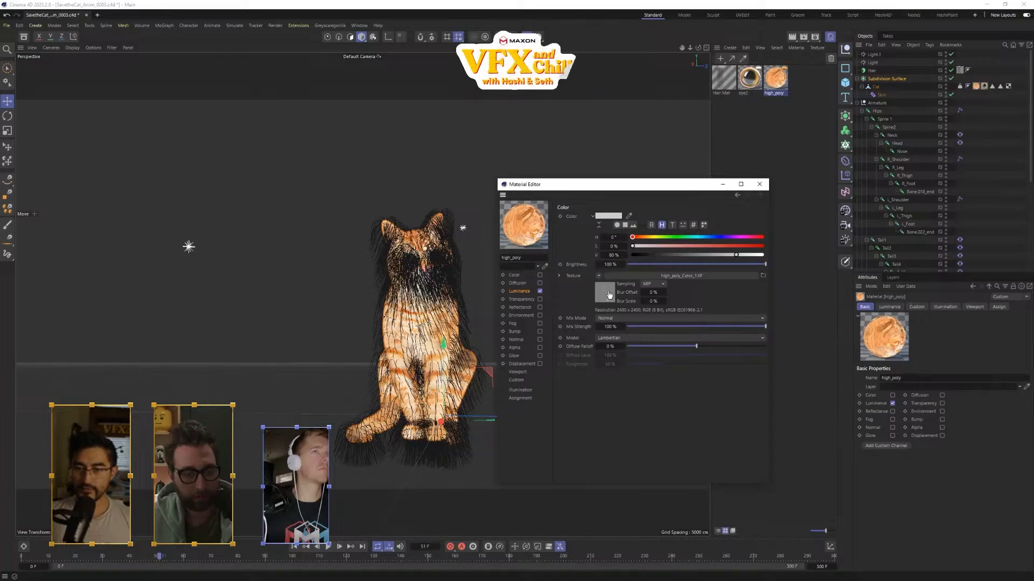
click(541, 276)
click(723, 185)
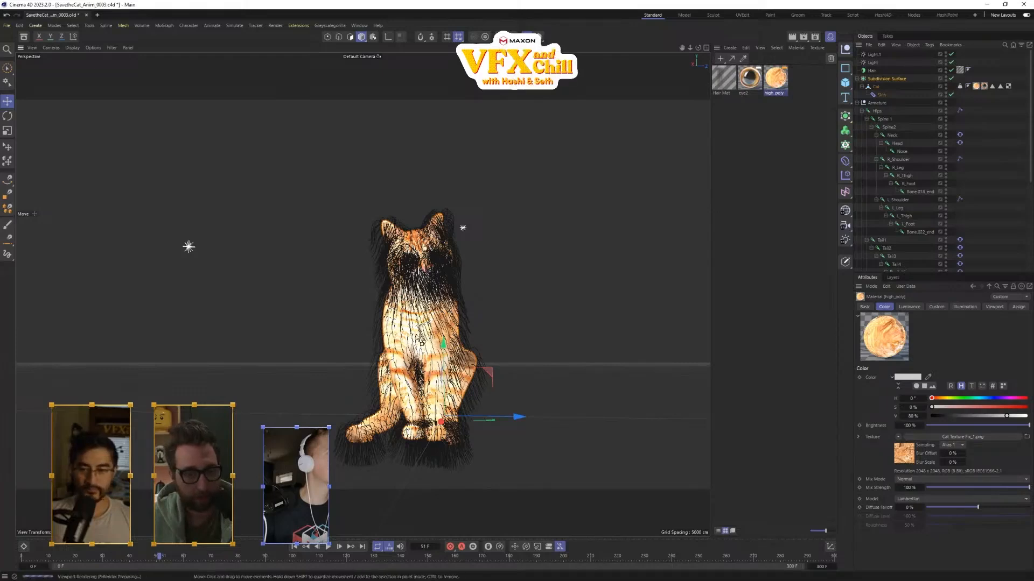
key(ctrl+r)
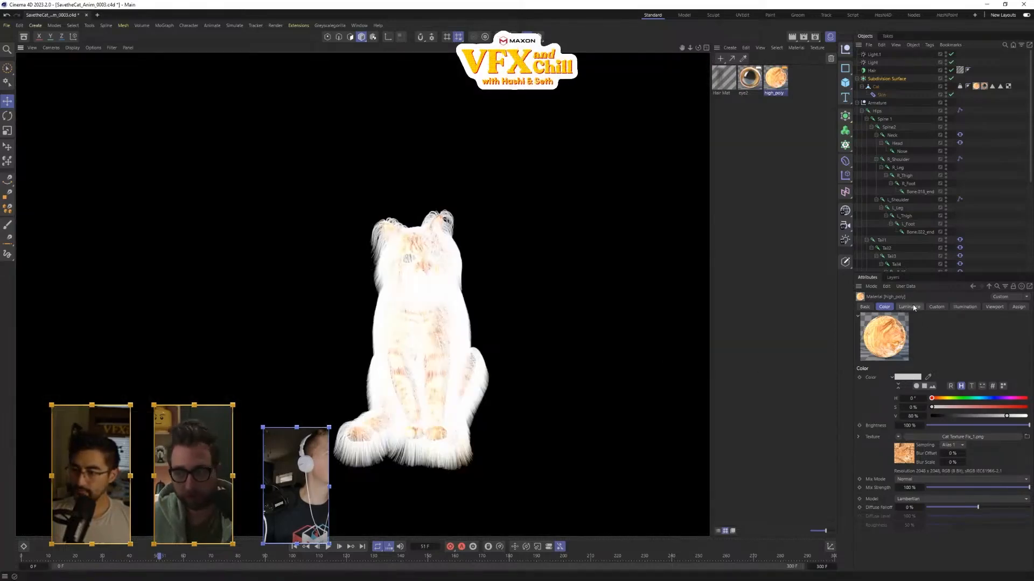
- Turn off Illumination in the Hair Mat material's surface settings and render the view
click(731, 86)
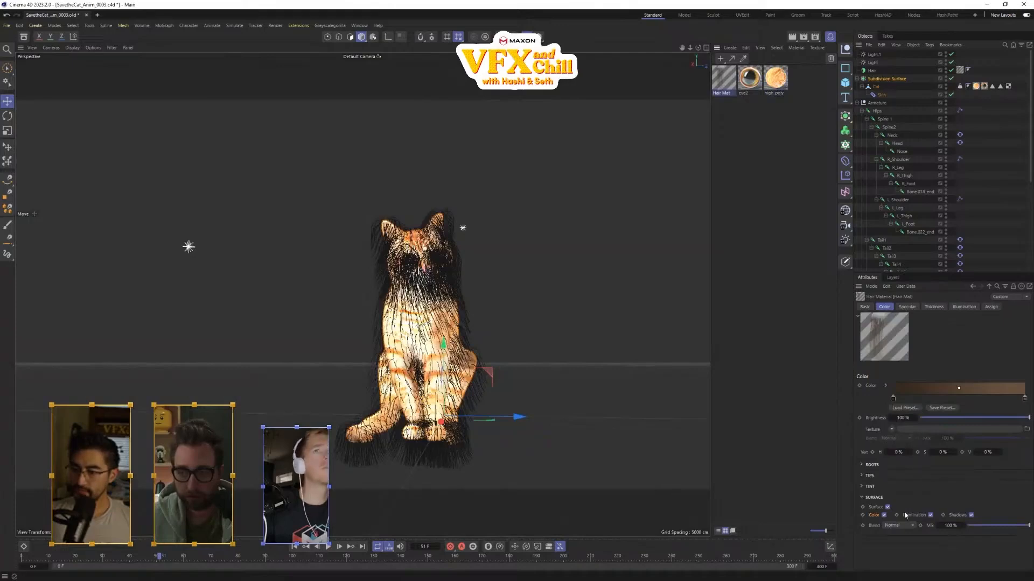
click(930, 516)
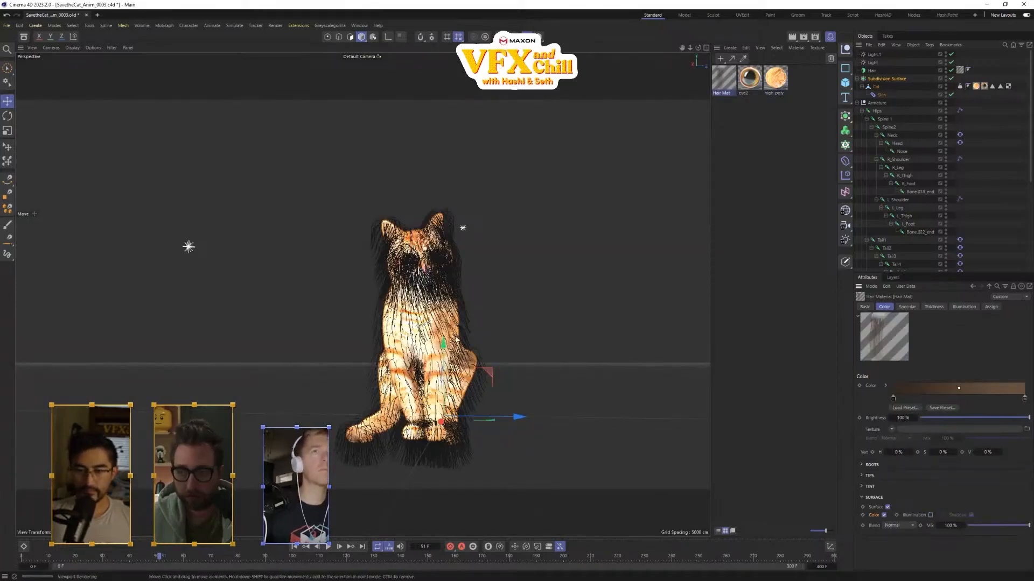
key(ctrl+r)
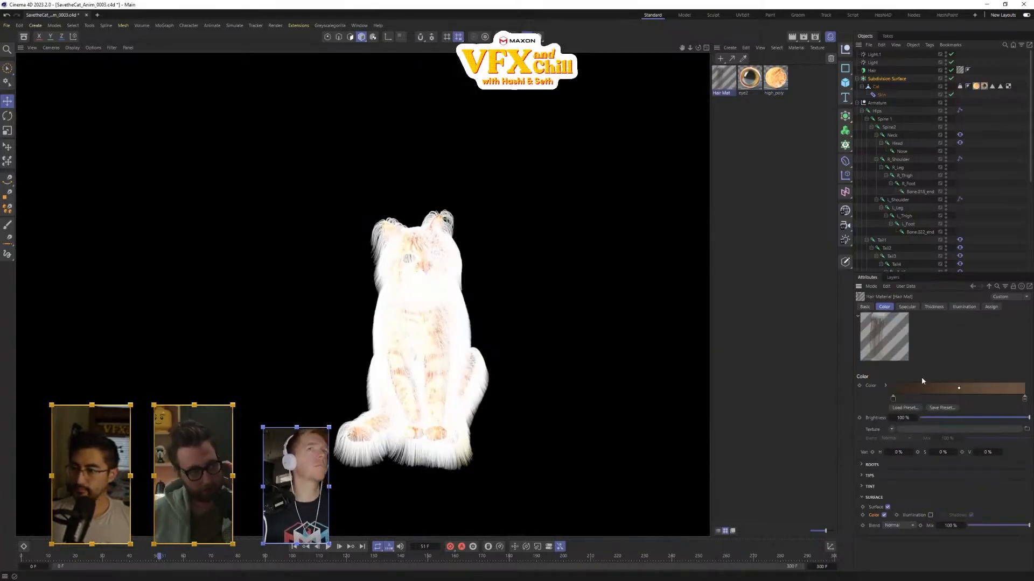
- Reduce the hair material's primary specular to 16 % strength and sharpness 6, and the secondary to 22 % and sharpness 0, and render the view
click(907, 307)
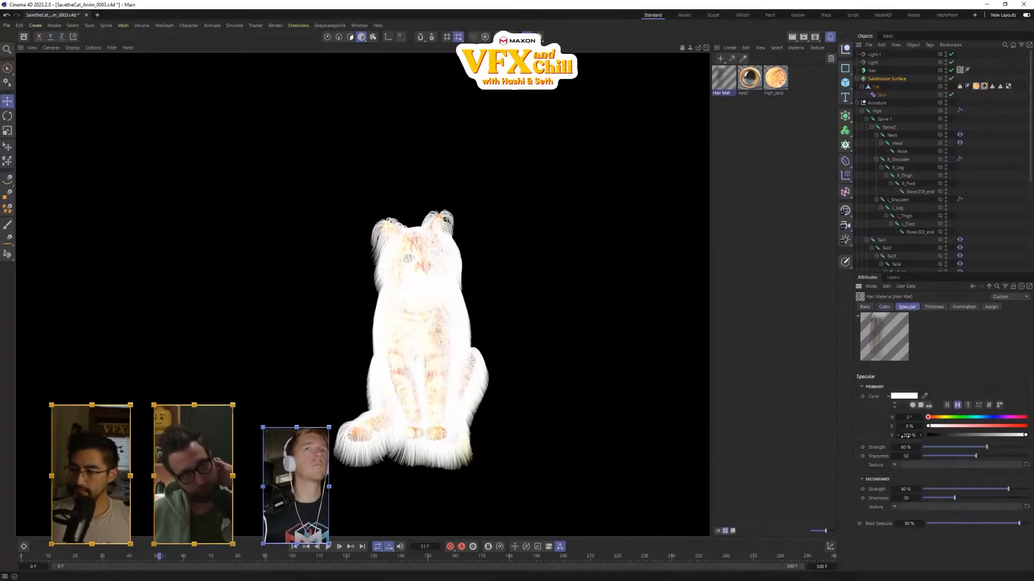
click(939, 448)
click(929, 456)
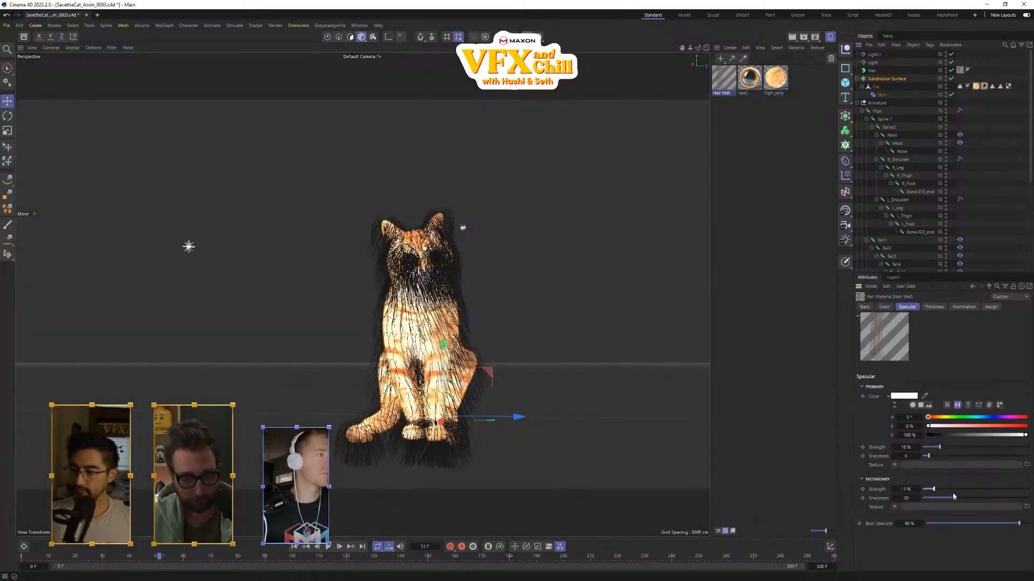
mouse_move(953, 498)
mouse_down()
mouse_move(923, 498)
mouse_move(946, 488)
mouse_up()
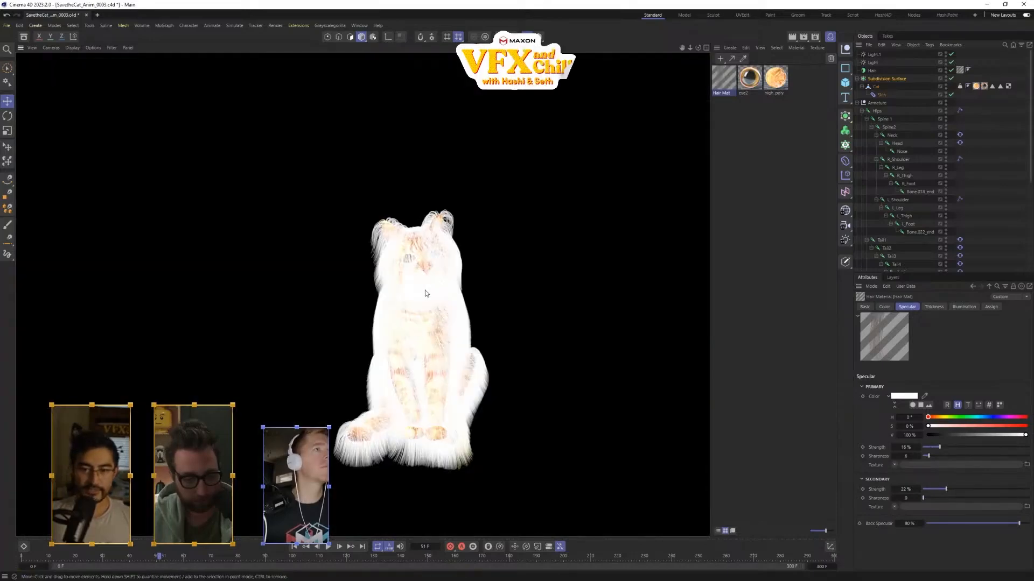
alt+right_drag(422, 293, 684, 139)
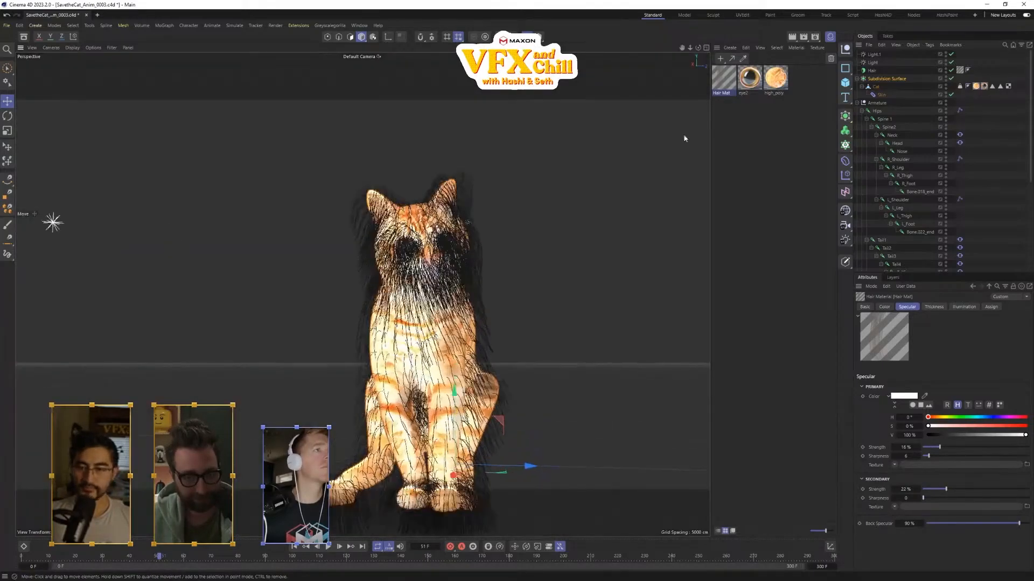
- Turn Illumination back on in the Hair Mat material's surface color settings and render the view
click(872, 72)
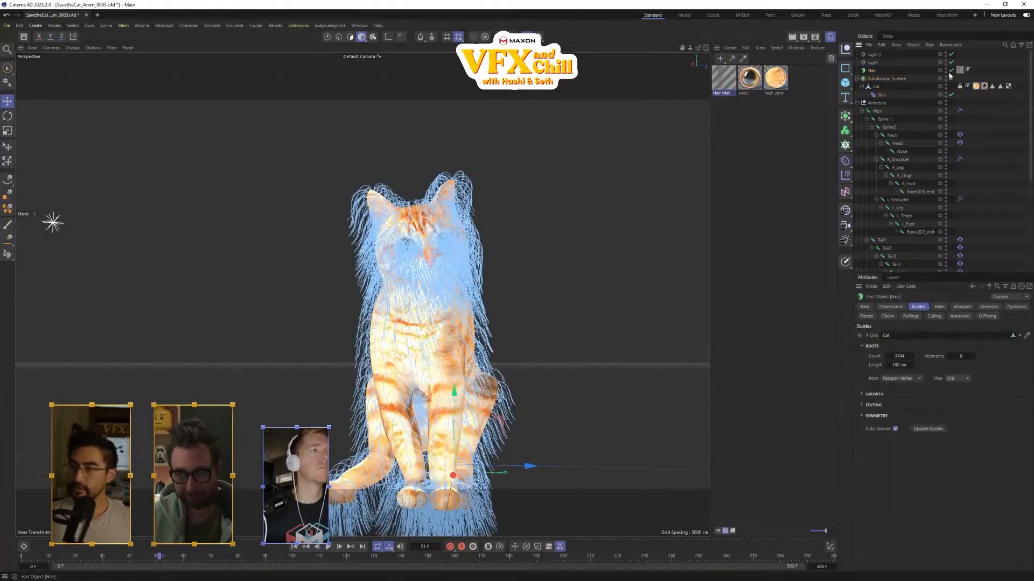
click(727, 79)
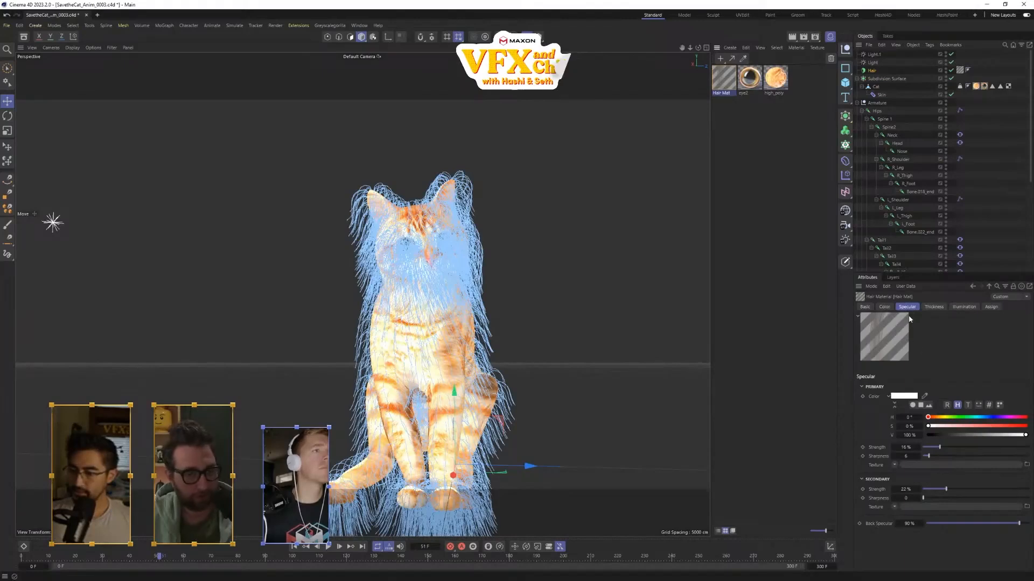
click(884, 307)
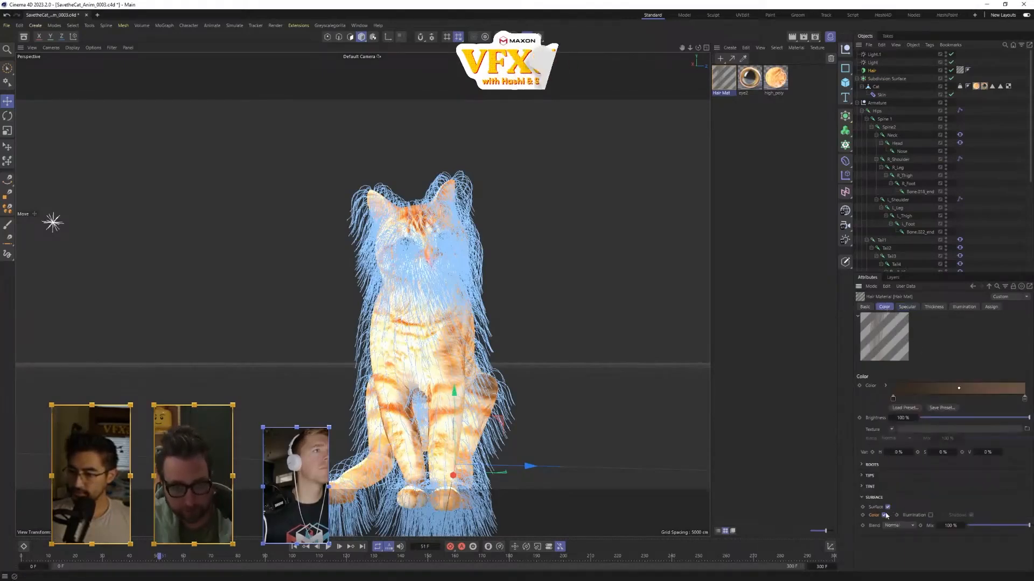
click(930, 515)
click(907, 526)
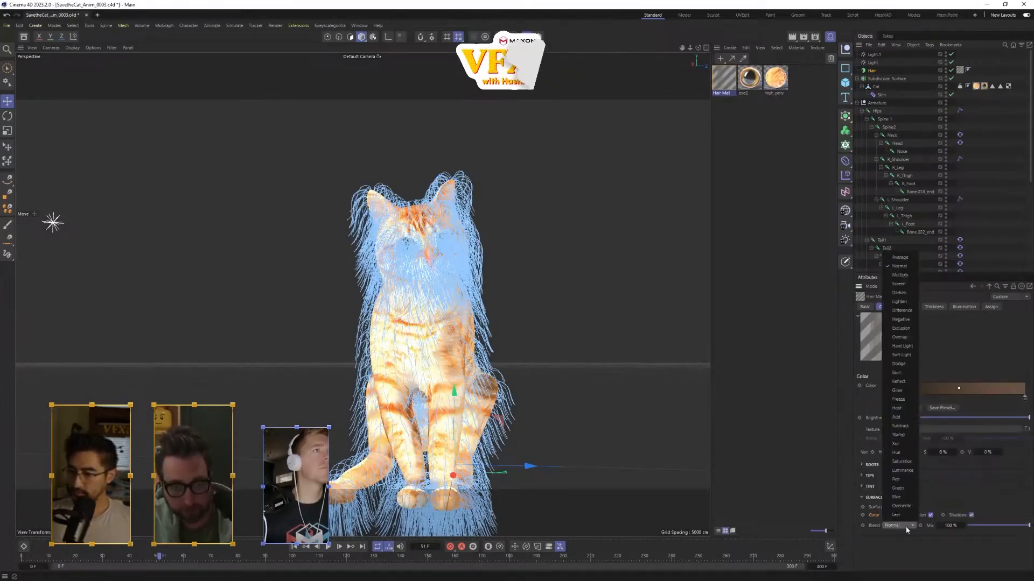
click(906, 534)
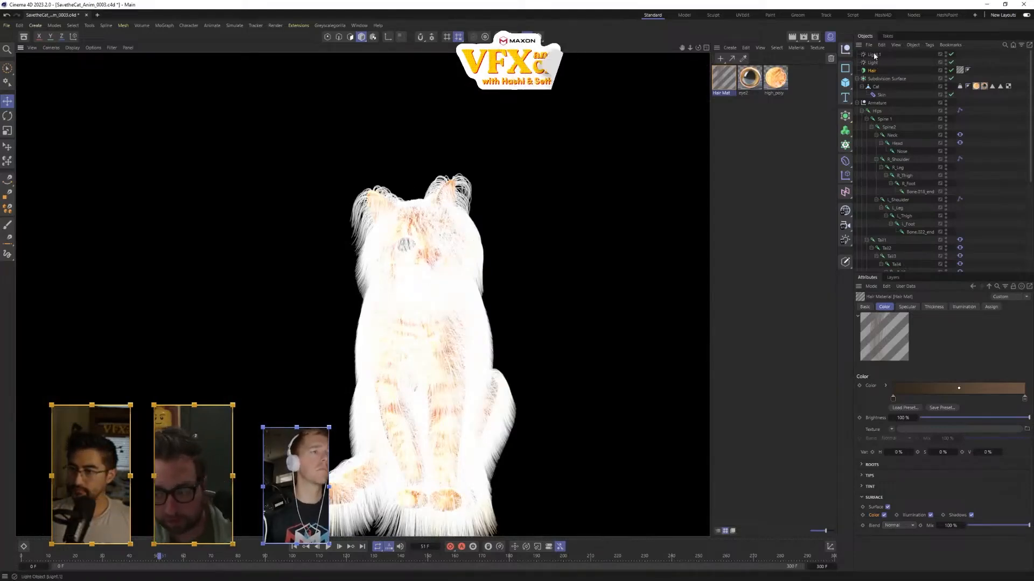
- Examine the Hair Mat material's roots and tint color settings and the available surface blend modes
click(876, 79)
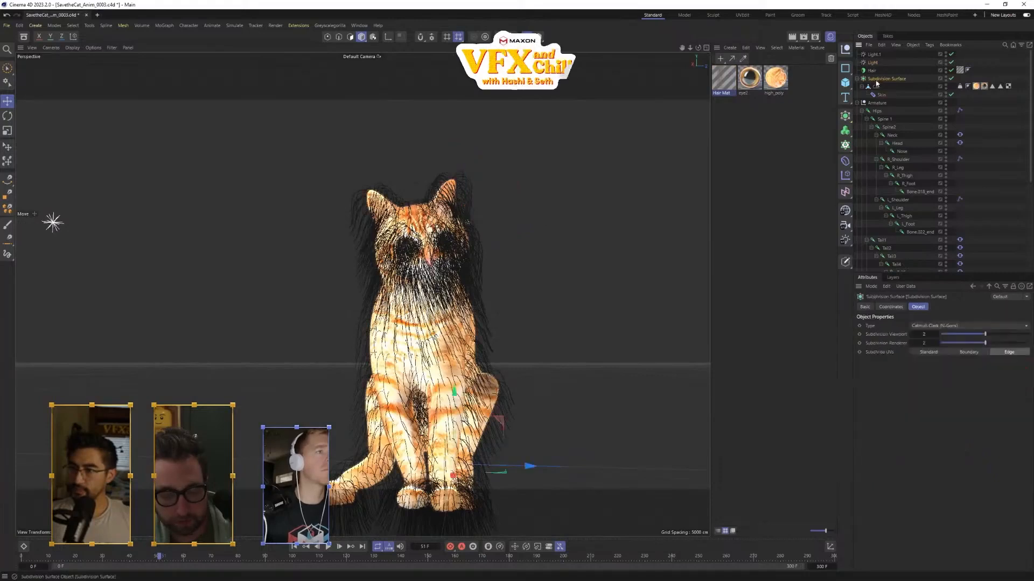
click(871, 64)
click(724, 78)
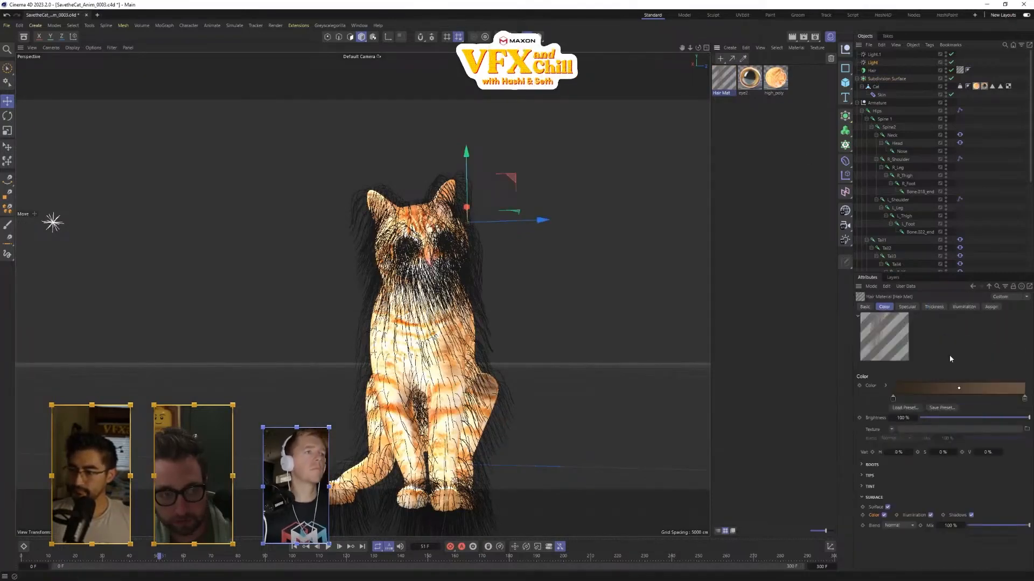
click(863, 465)
click(863, 464)
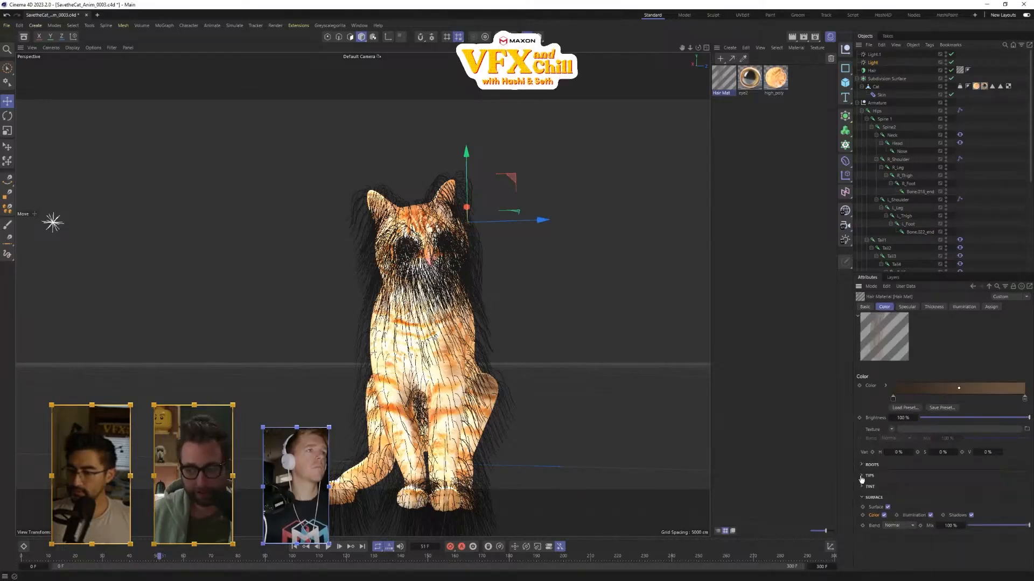
click(862, 486)
click(862, 487)
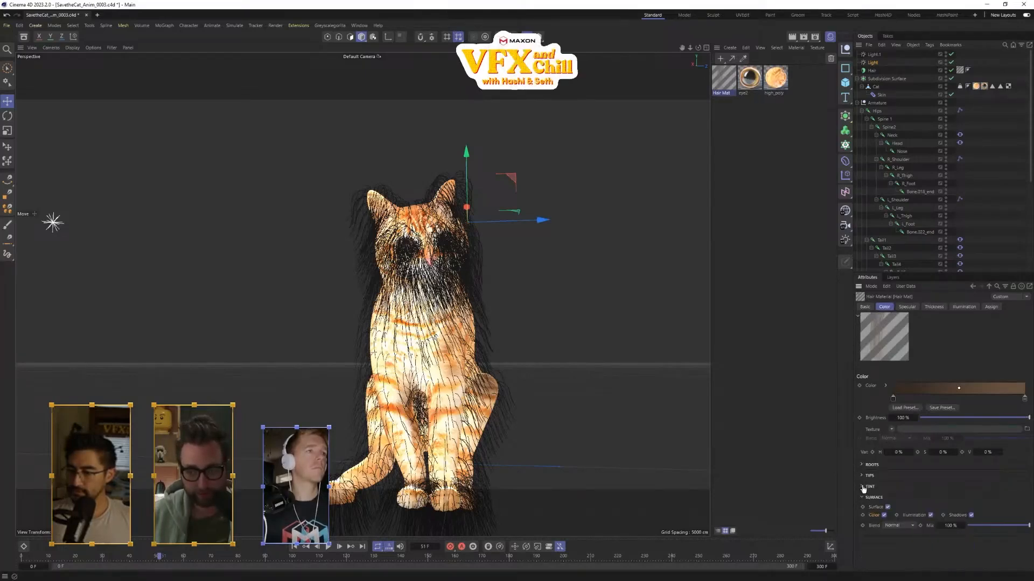
click(862, 487)
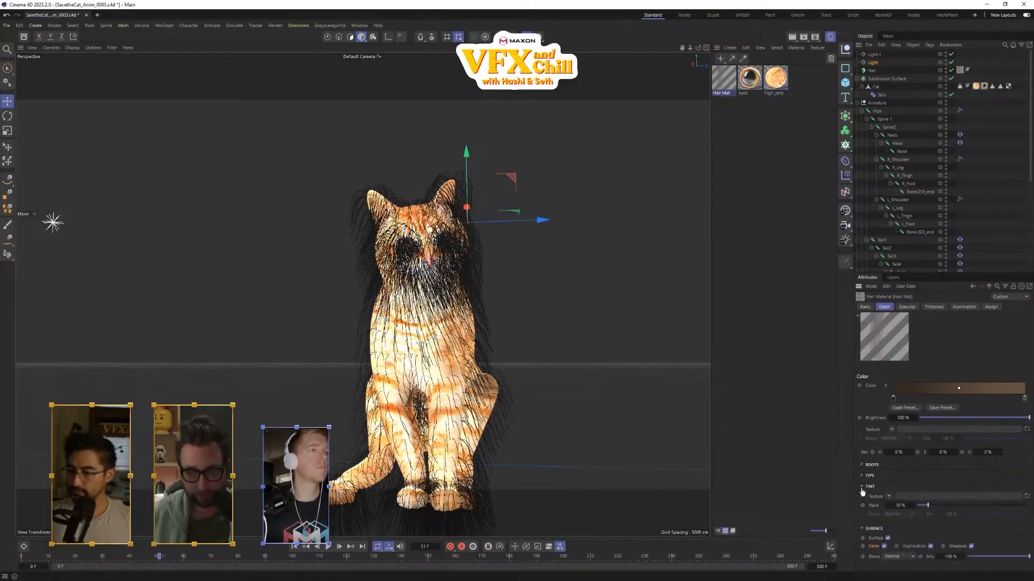
click(862, 488)
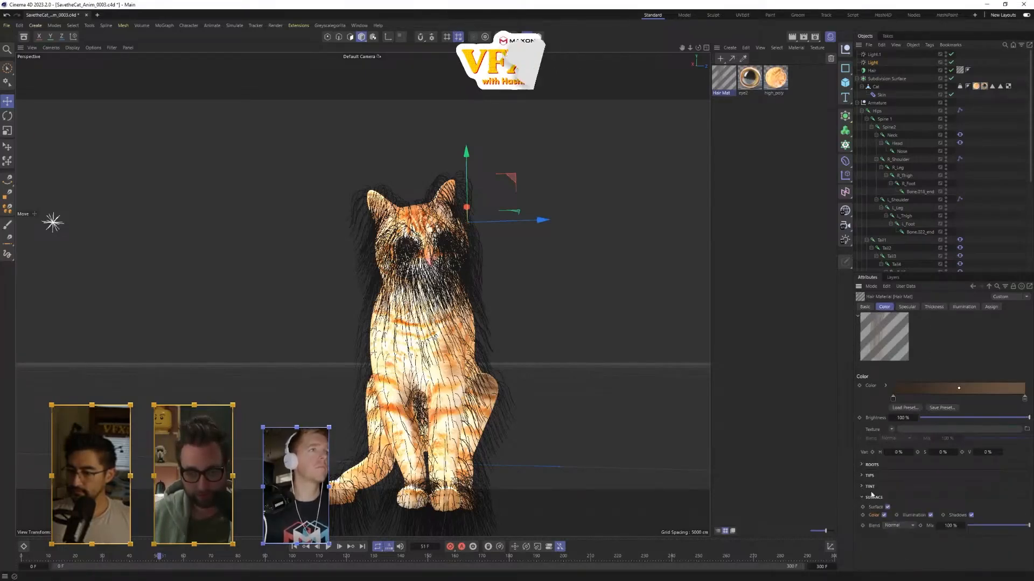
click(899, 527)
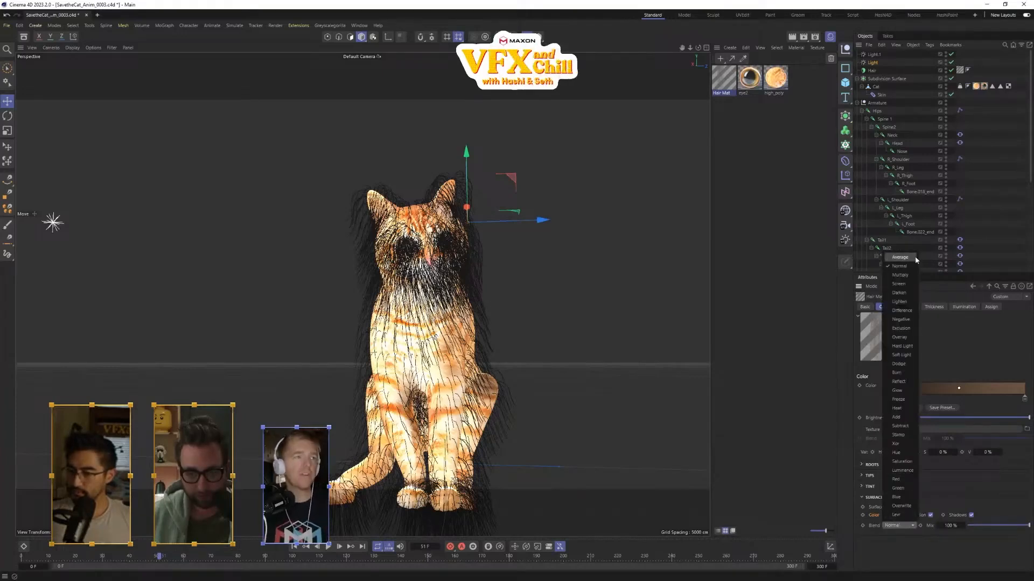
click(778, 455)
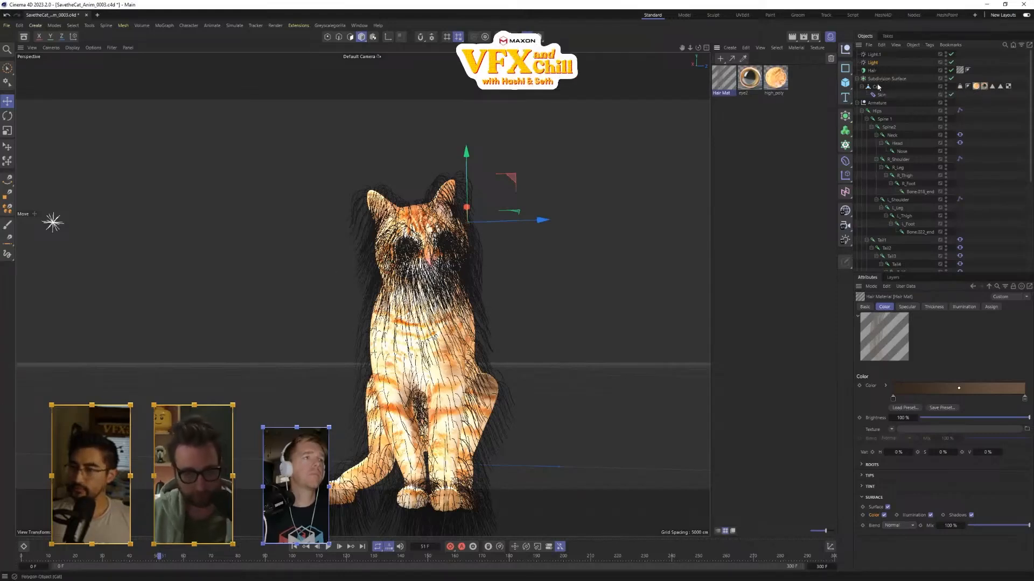
- Check the properties of the cat's high_poly material tag and the channels enabled in that material
click(976, 87)
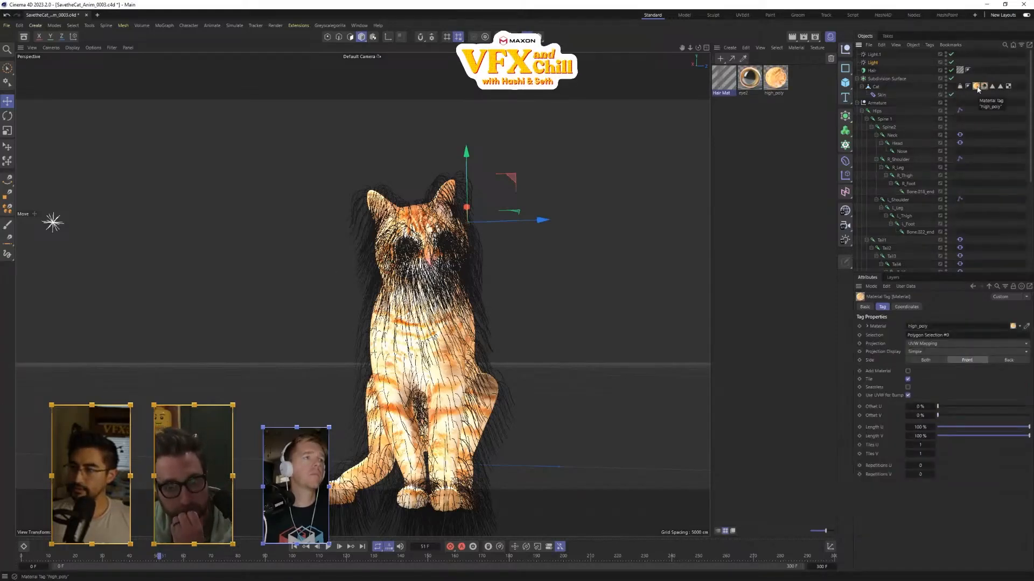
click(775, 78)
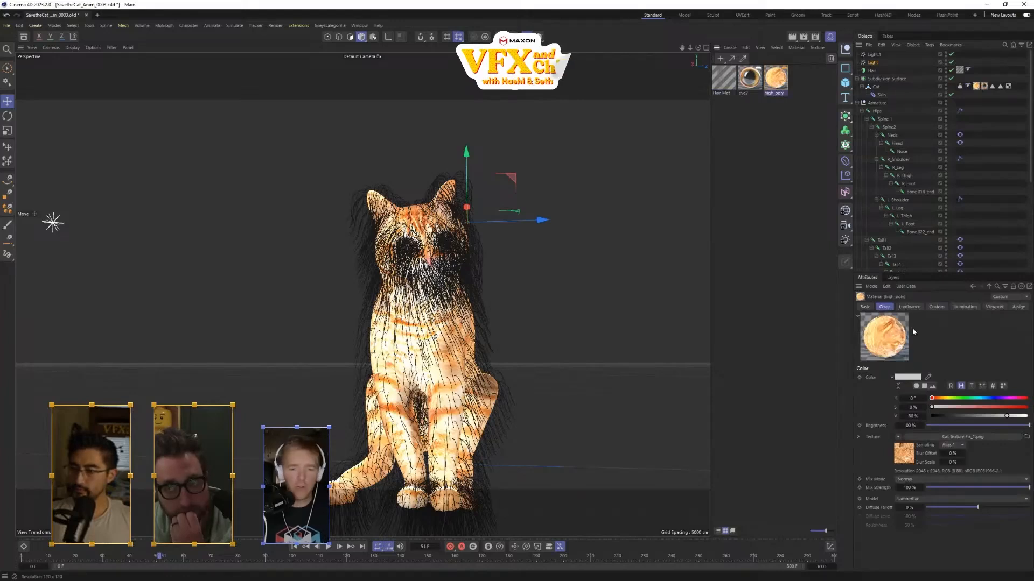
click(867, 307)
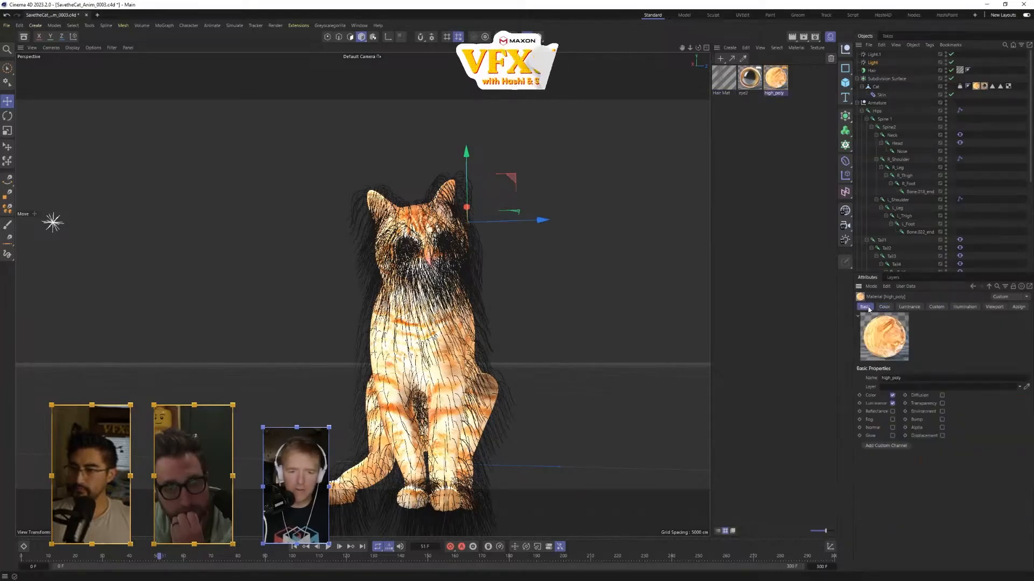
- Load the Cat Texture Fix_1.png bitmap as the Hair Mat material's color texture and render the view
click(725, 86)
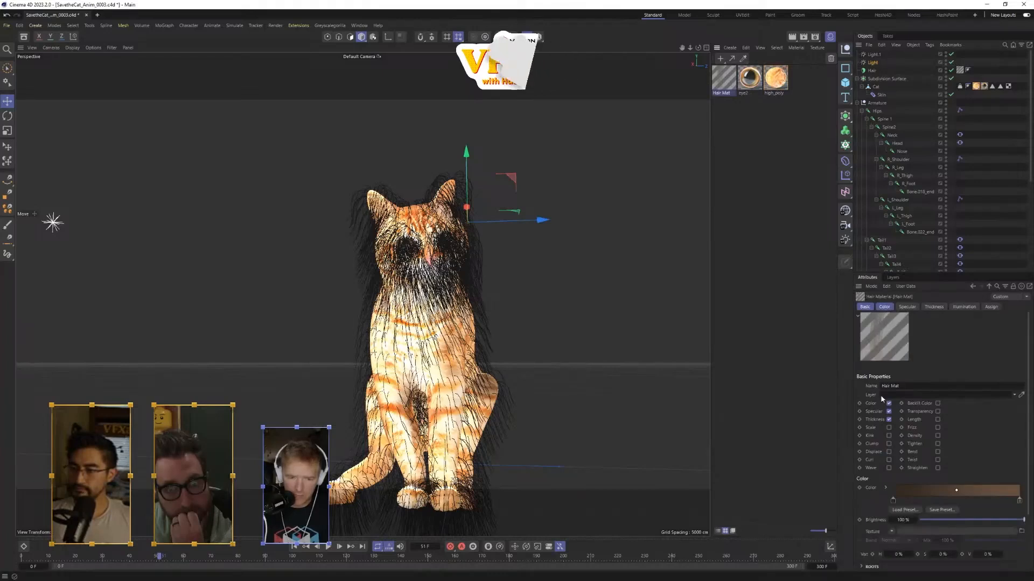
click(885, 307)
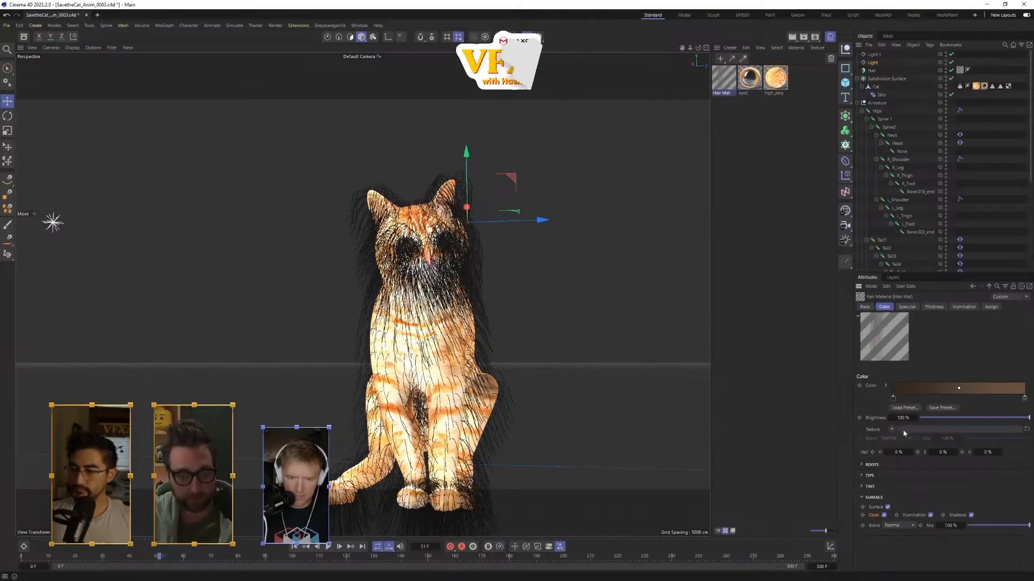
click(1026, 430)
key(Escape)
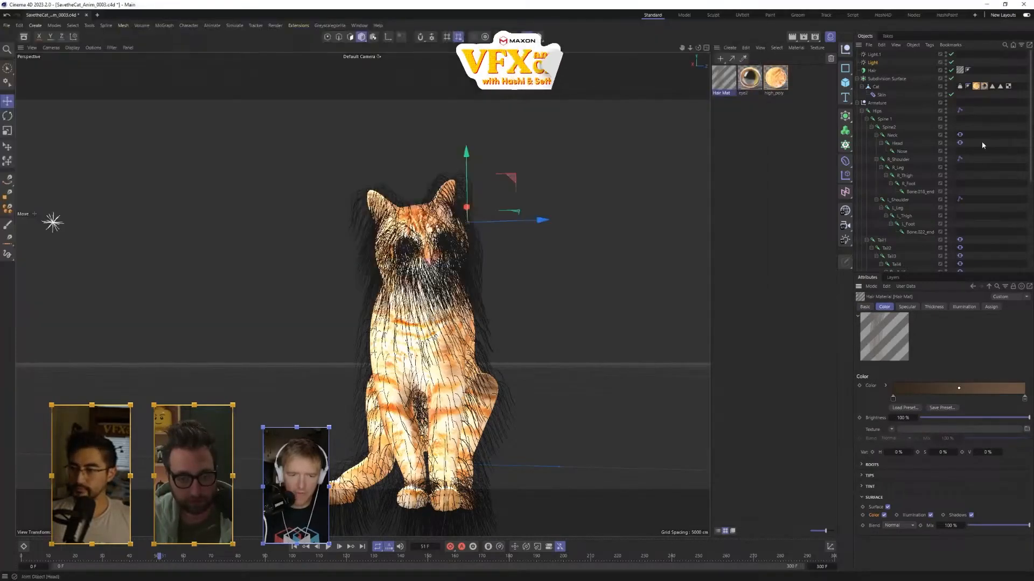
click(891, 429)
mouse_move(920, 273)
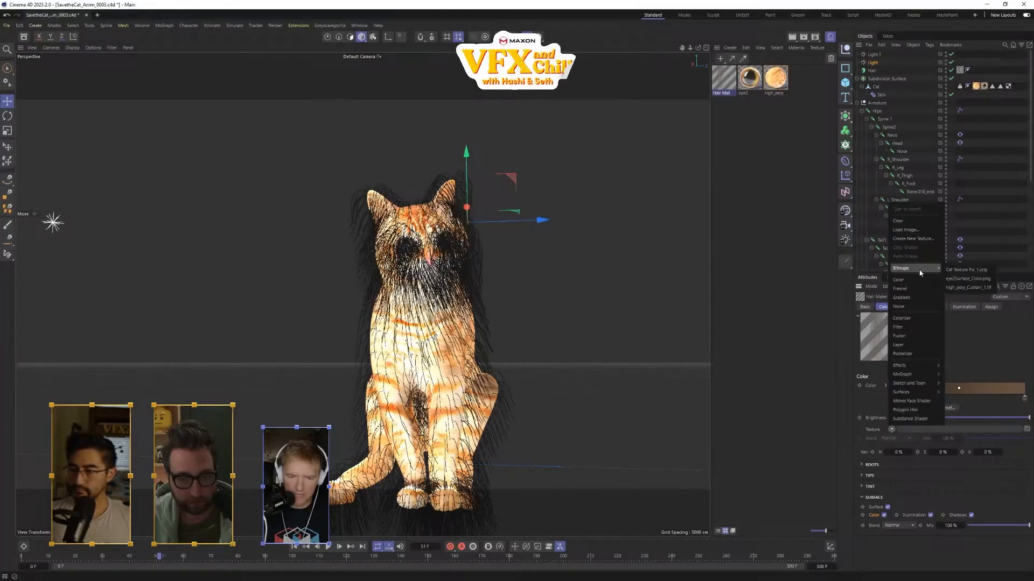
click(985, 270)
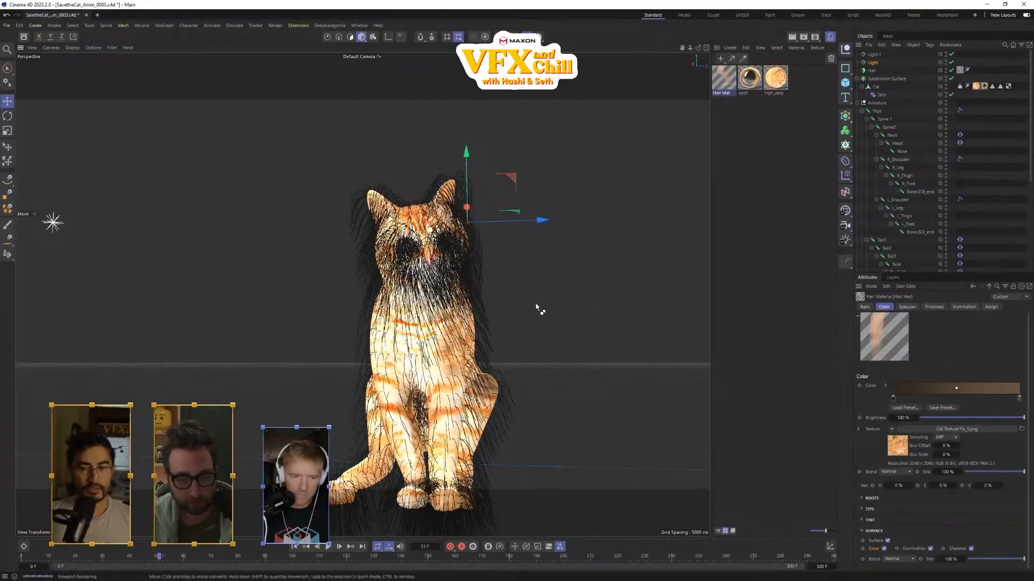
key(ctrl+r)
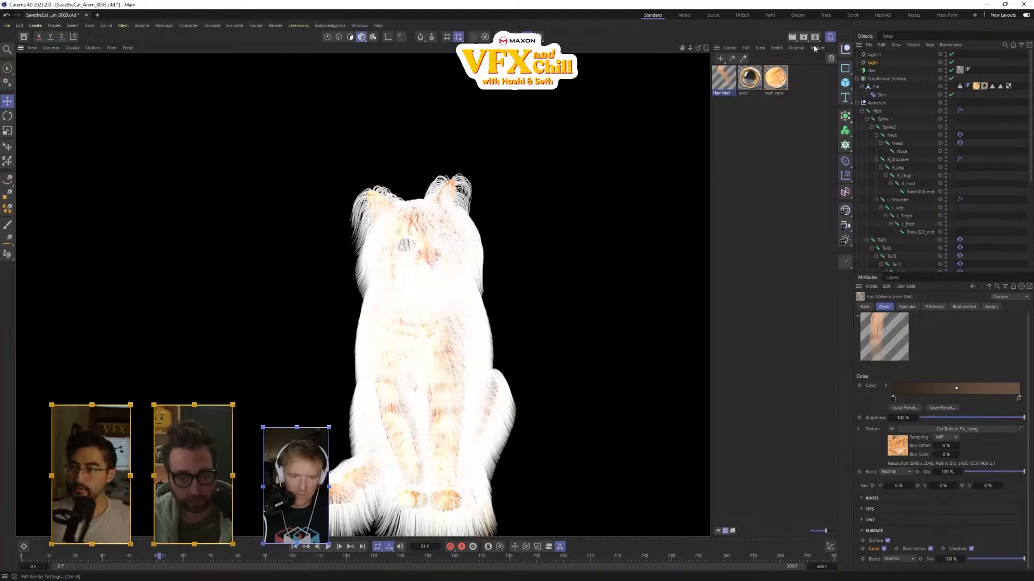
- Compare the settings of the two lights and lower the intensity of the Light object
click(874, 54)
click(873, 62)
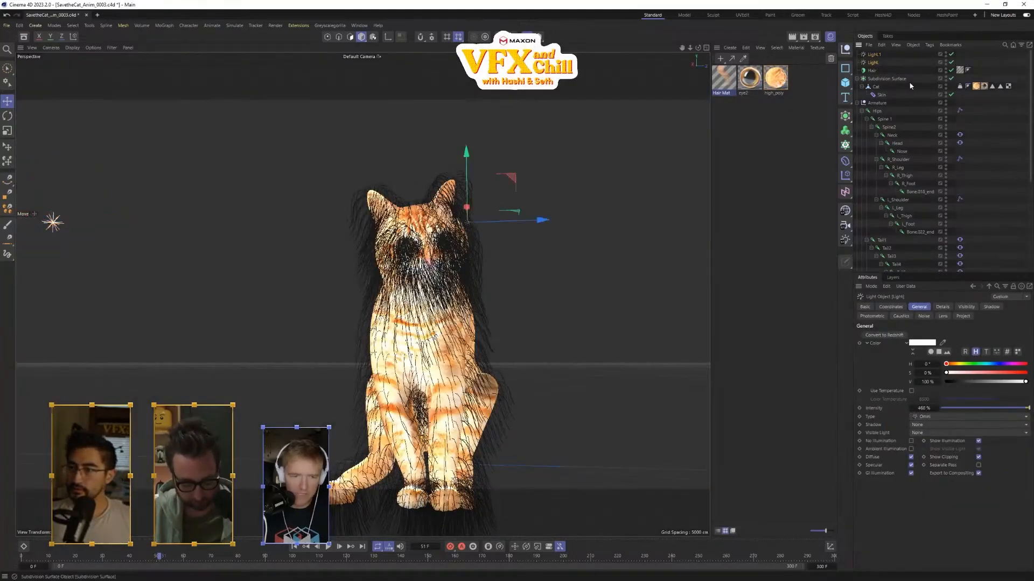
click(874, 54)
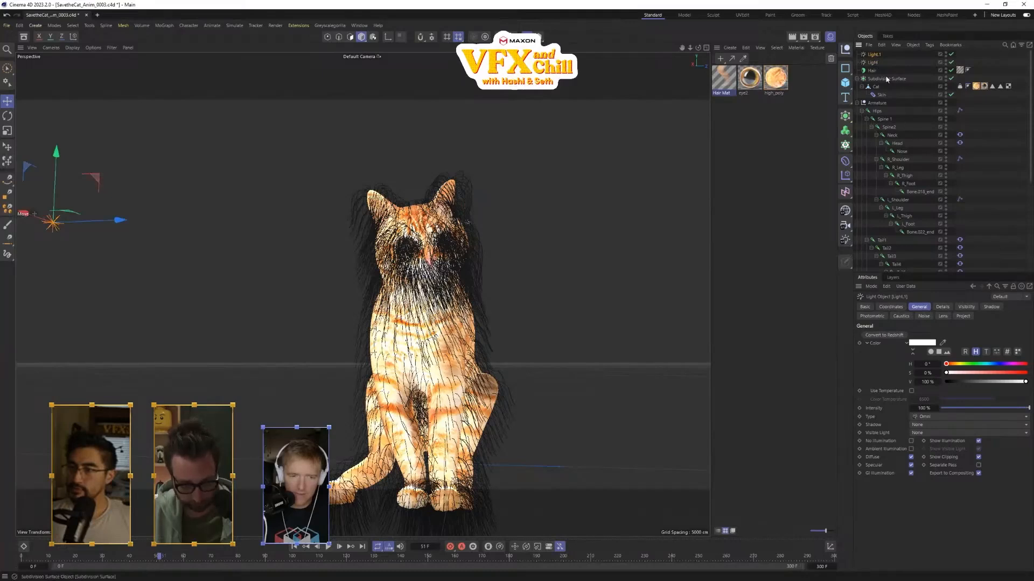
click(767, 78)
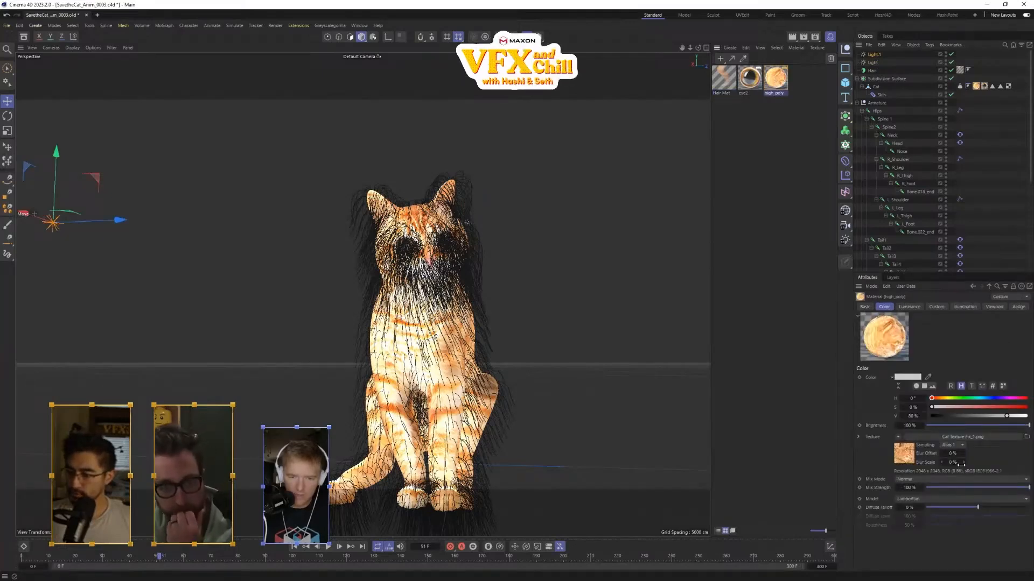
click(897, 54)
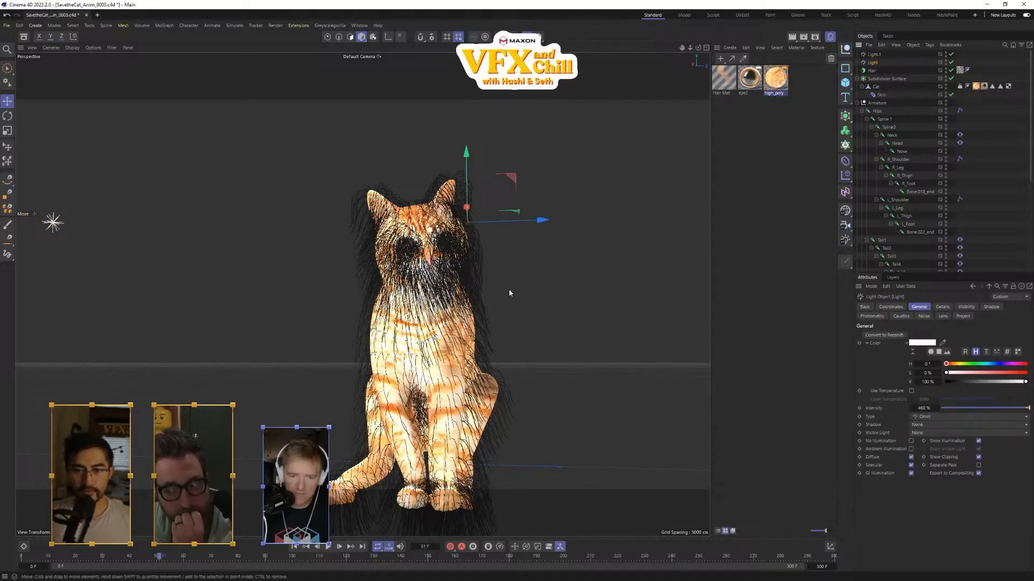
alt+drag(509, 293, 505, 318)
alt+drag(439, 289, 403, 270)
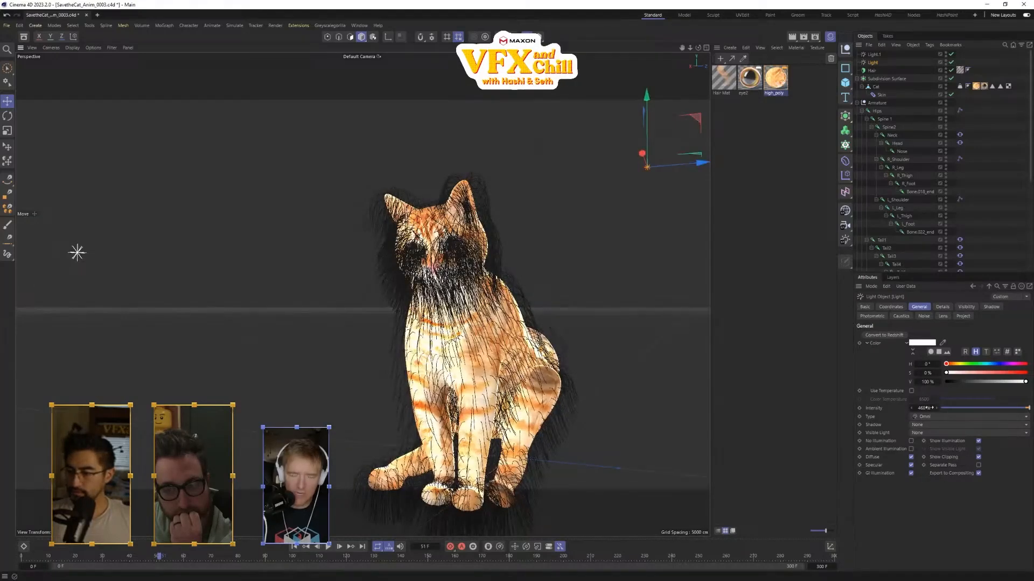
drag(929, 408, 692, 408)
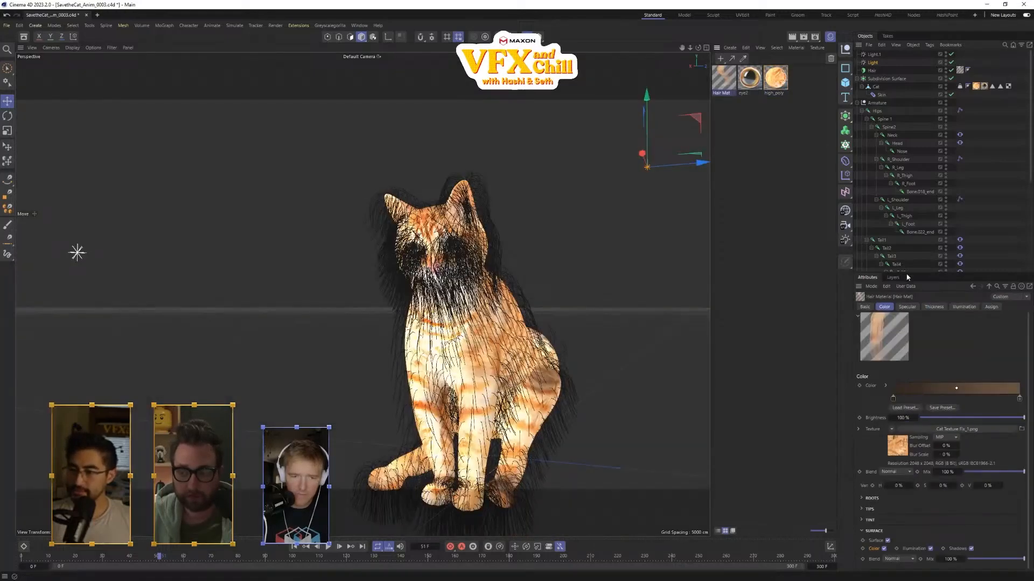
- Reduce the Hair Mat material's back specular to 22 % and render the view
click(907, 307)
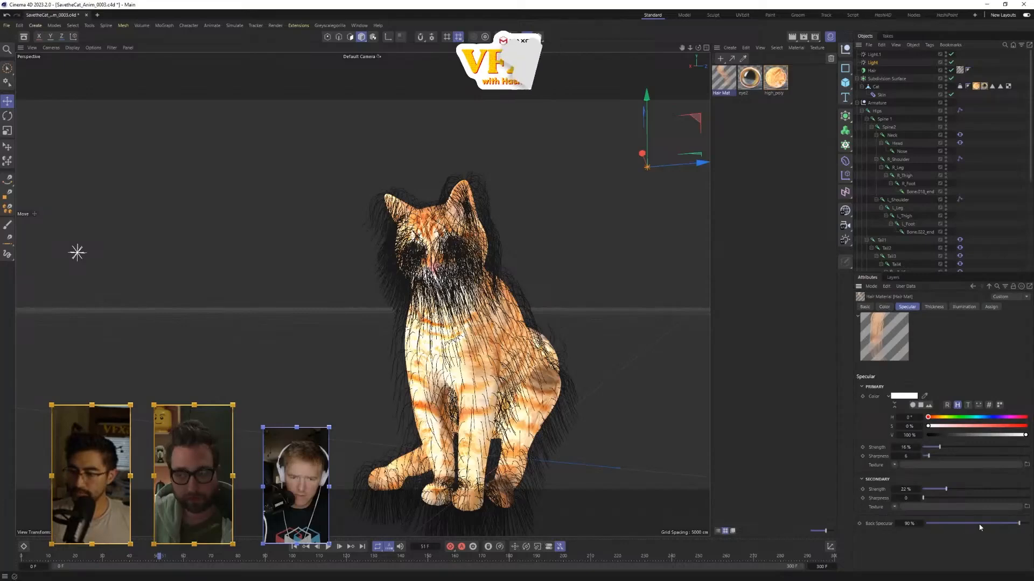
drag(980, 525, 949, 525)
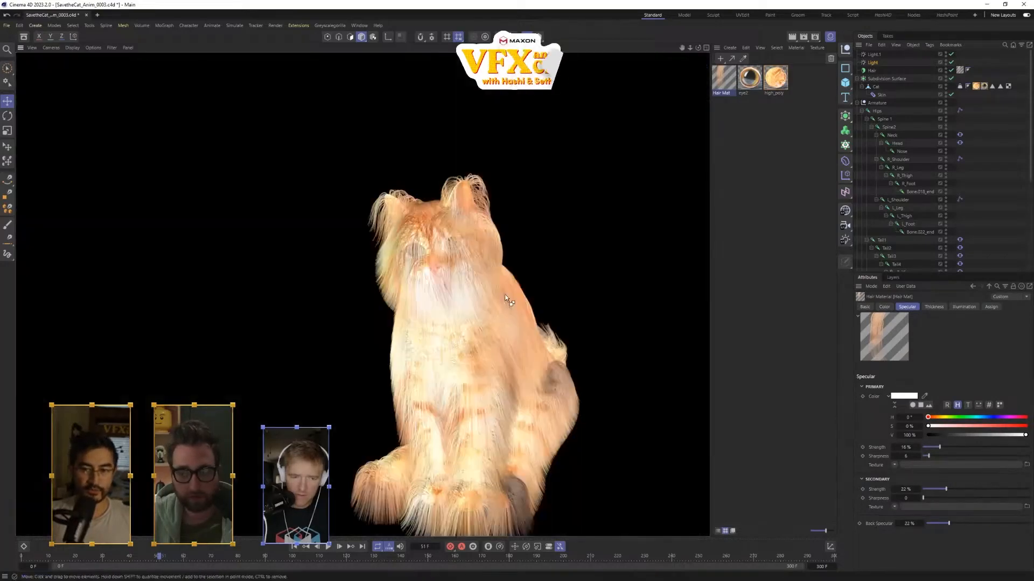
click(492, 334)
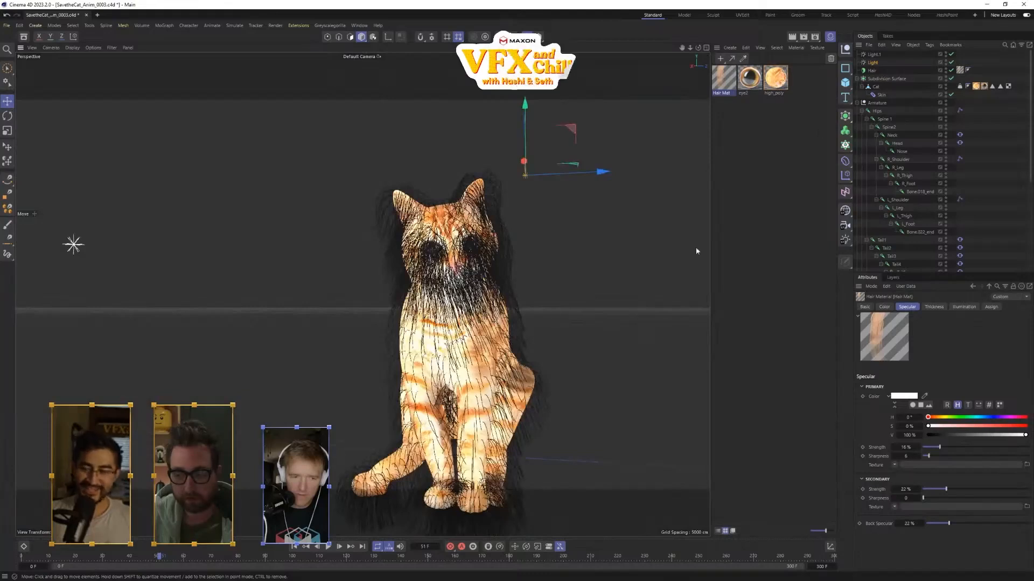
- Enable the Frizz, Clump and Kink channels of the Hair Mat material and render the view
click(884, 308)
click(866, 308)
click(884, 308)
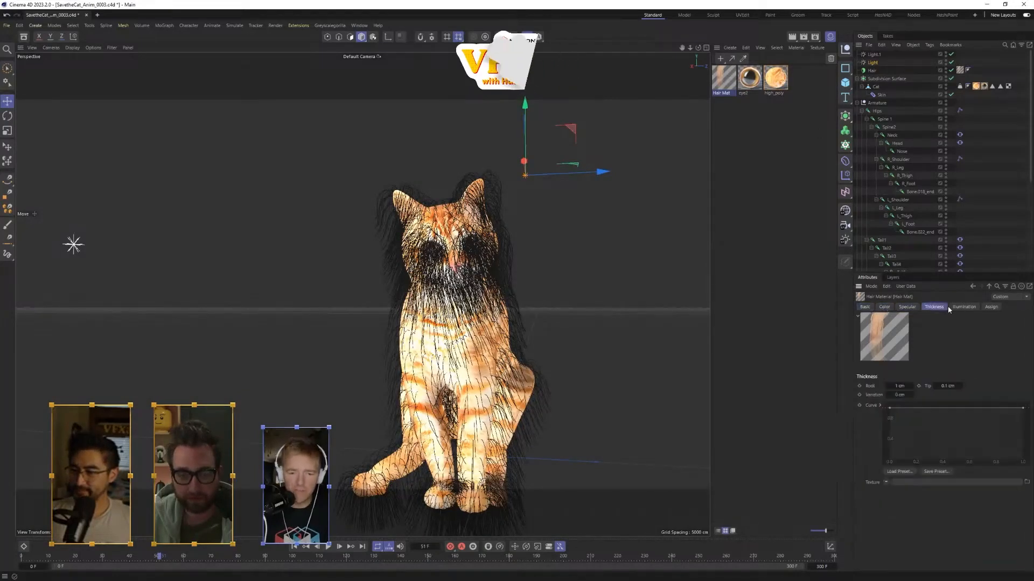
click(865, 307)
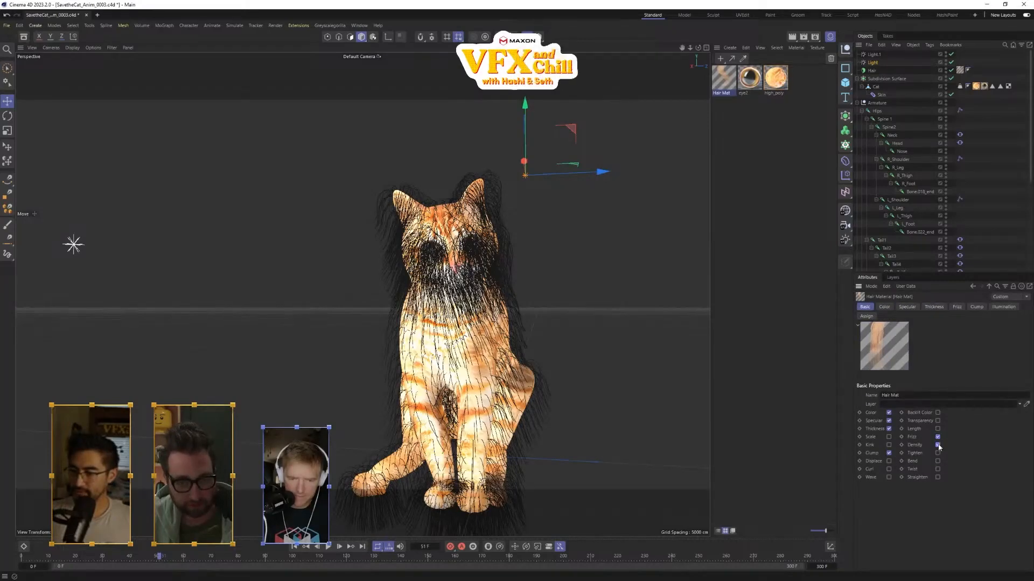
click(889, 446)
key(ctrl+r)
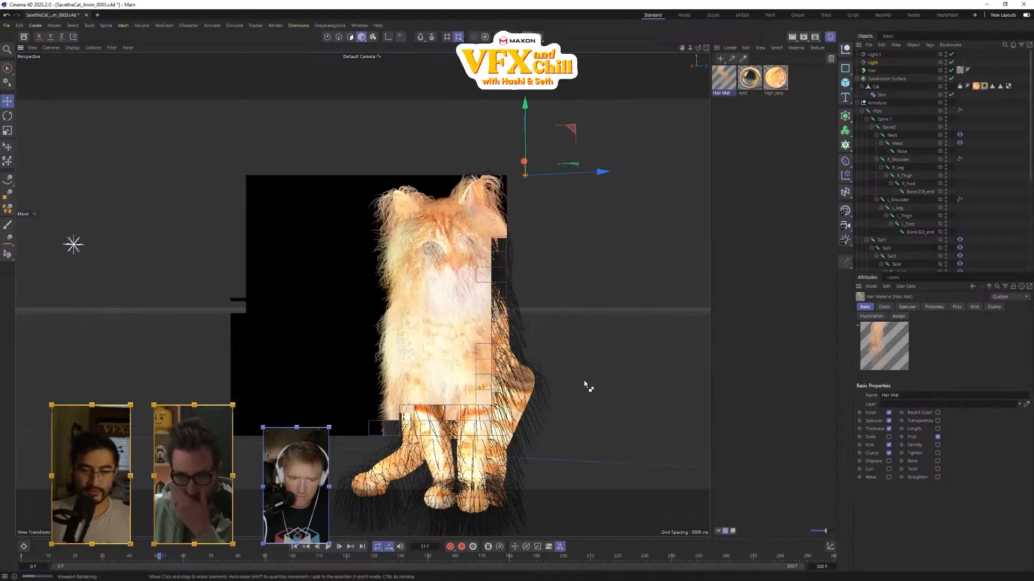
alt+drag(528, 386, 496, 340)
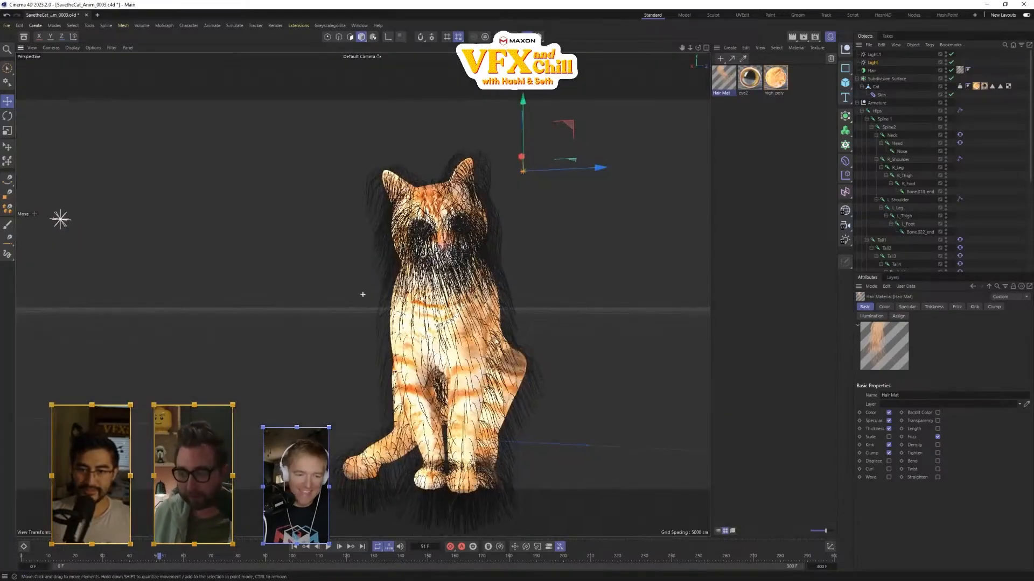
- Switch to the Groom layout and activate the Cut tool with its brush radius enlarged to 138
alt+middle_drag(496, 341, 464, 315)
alt+drag(464, 316, 513, 349)
alt+right_drag(513, 349, 546, 345)
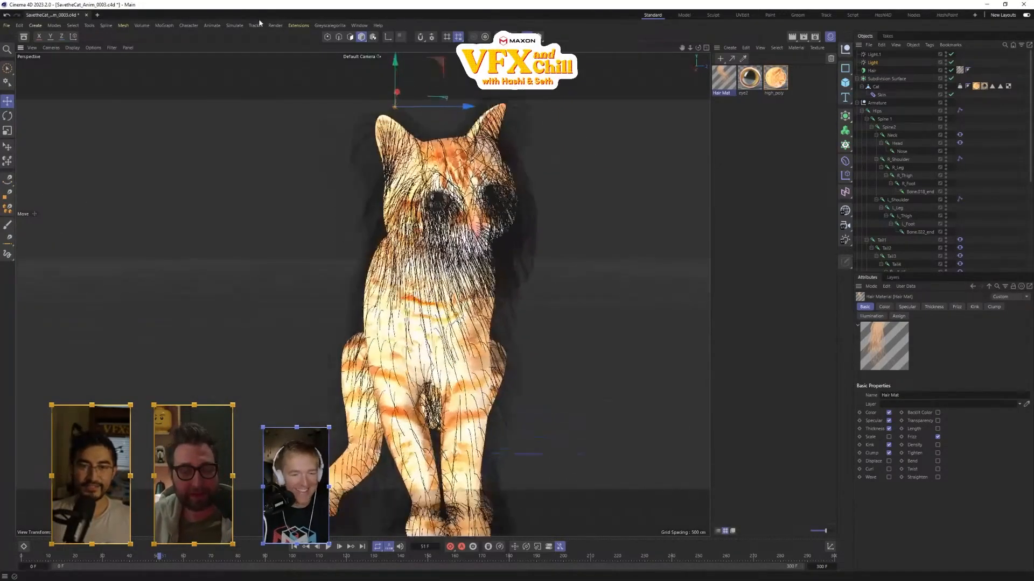
click(792, 15)
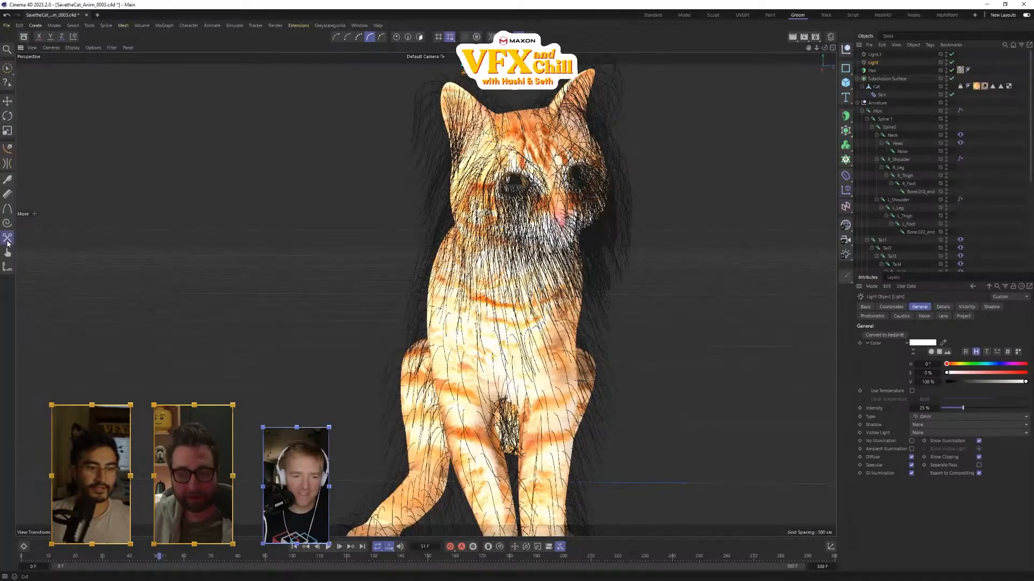
click(8, 243)
alt+right_drag(524, 211, 559, 216)
mouse_move(560, 215)
alt+mouse_down()
mouse_move(637, 209)
mouse_move(602, 199)
alt+mouse_up()
middle_drag(654, 164, 680, 170)
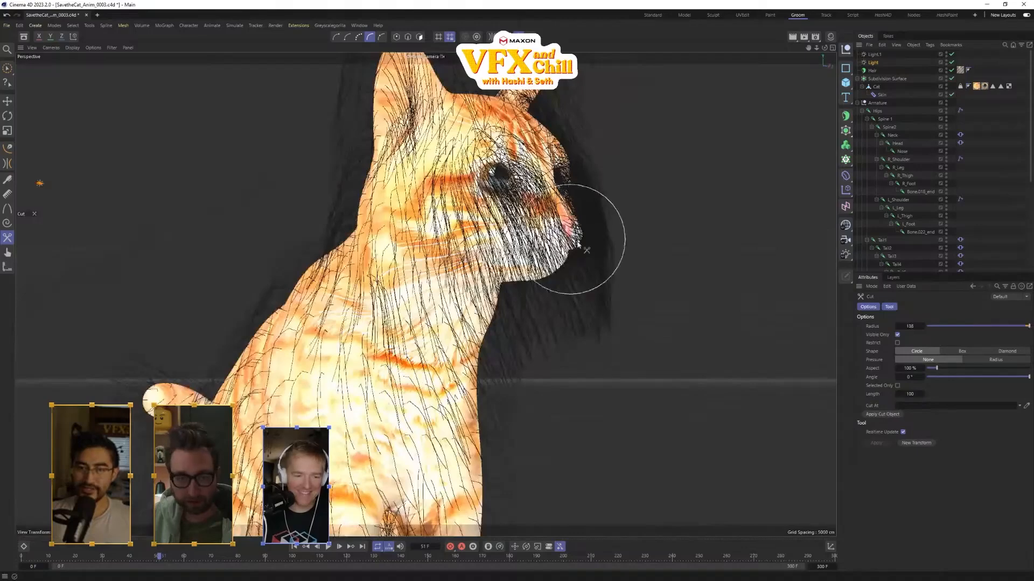
- Select the Hair object and cut away its guides around the cat's eyes and nose from several angles
alt+drag(578, 245, 616, 238)
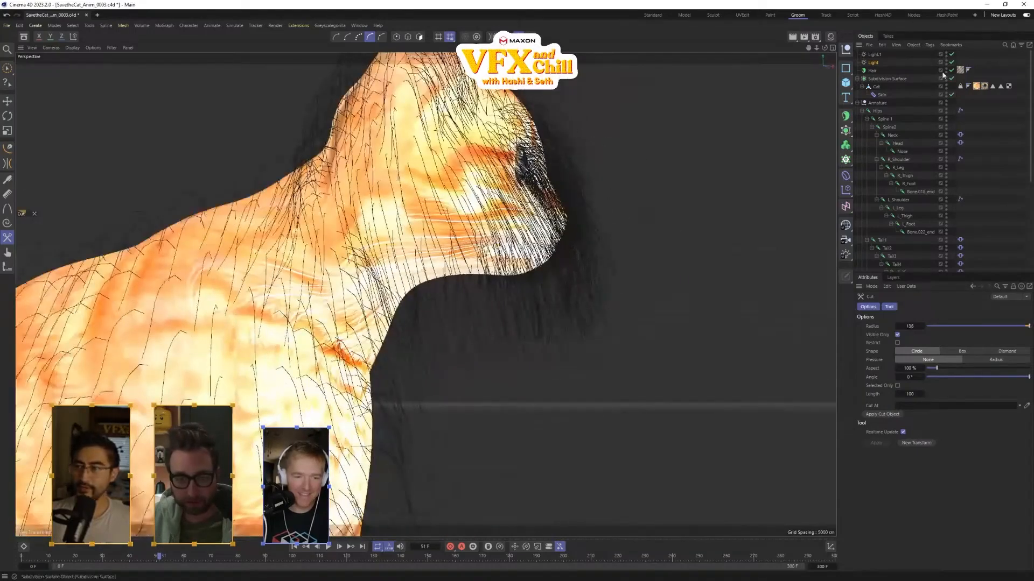
click(865, 73)
mouse_move(582, 156)
mouse_down()
mouse_move(595, 153)
mouse_move(567, 126)
mouse_up()
mouse_move(647, 176)
alt+mouse_down()
mouse_move(589, 191)
mouse_move(476, 174)
alt+mouse_up()
alt+drag(581, 210, 695, 201)
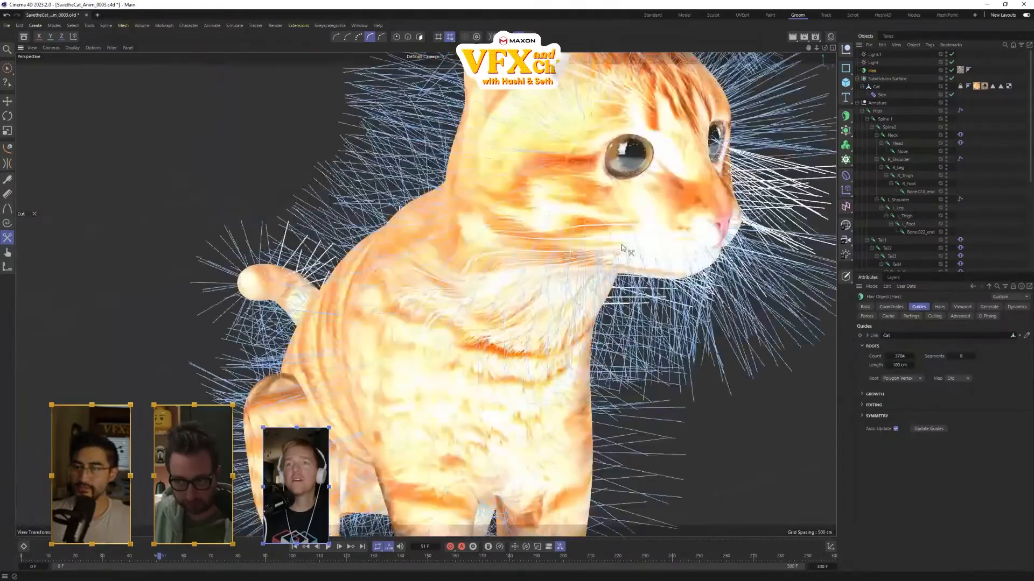
alt+middle_drag(695, 201, 573, 224)
alt+drag(573, 224, 549, 236)
drag(518, 231, 492, 192)
alt+drag(553, 210, 273, 244)
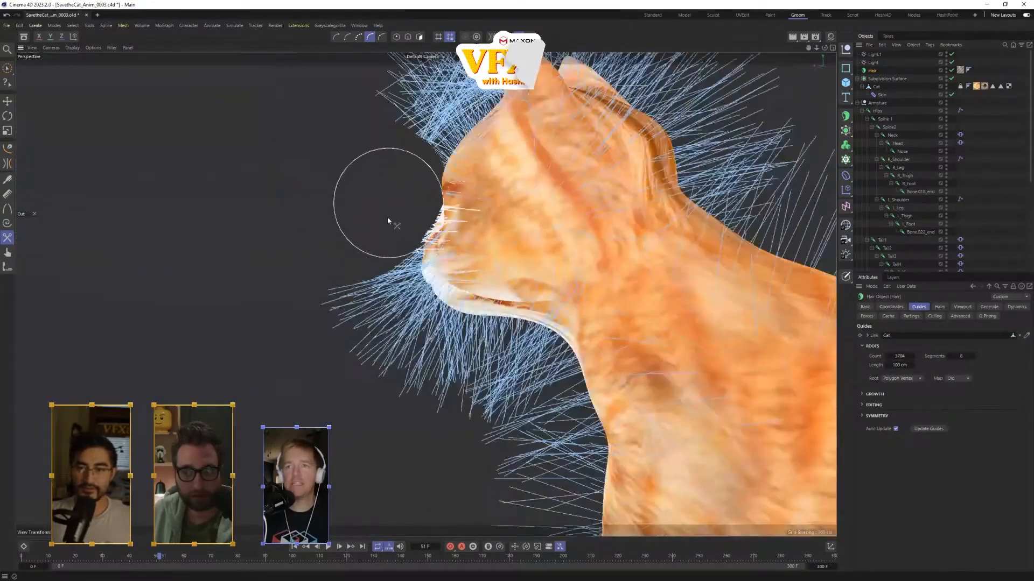
- Play the animation from frame 0 with the whole furry cat in view and test-render a frame
mouse_move(388, 220)
alt+mouse_down()
mouse_move(529, 256)
mouse_move(603, 238)
alt+mouse_up()
scroll(603, 238, down, 3)
alt+drag(398, 263, 396, 345)
mouse_move(397, 345)
alt+middle_down()
mouse_move(560, 336)
mouse_move(479, 322)
mouse_move(476, 267)
mouse_move(470, 272)
alt+middle_up()
scroll(467, 313, down, 3)
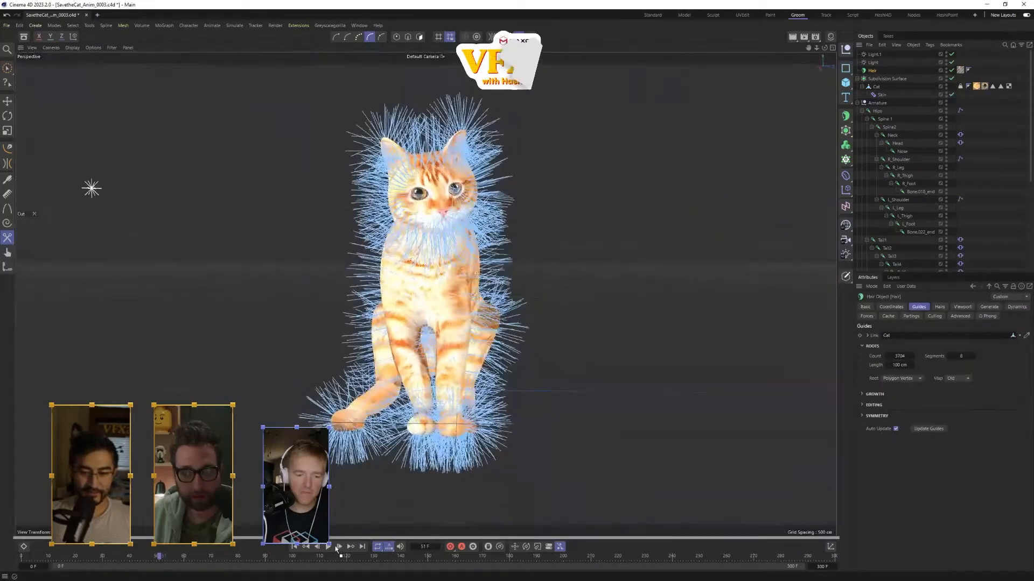
drag(117, 558, 19, 561)
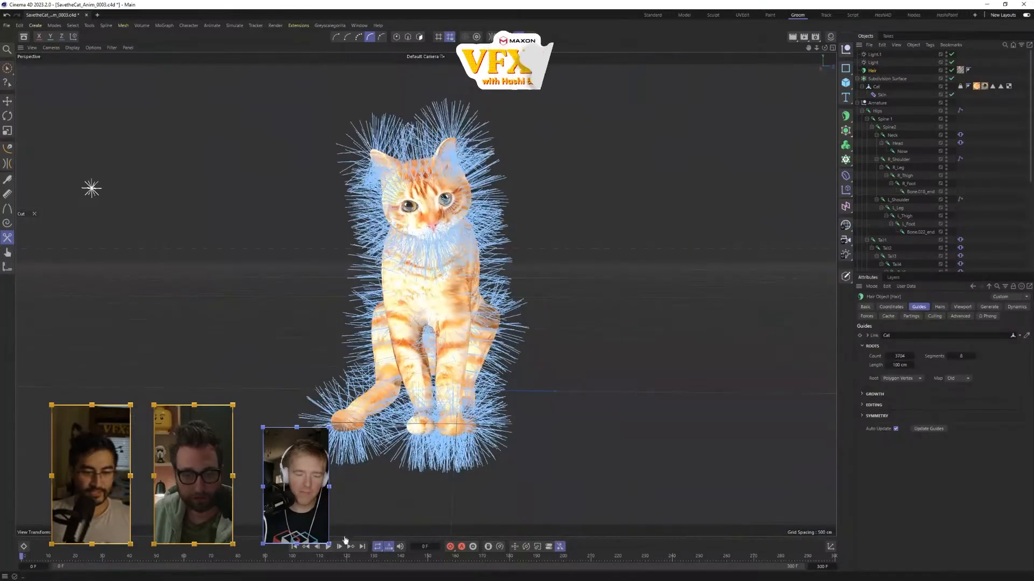
click(329, 547)
click(1002, 132)
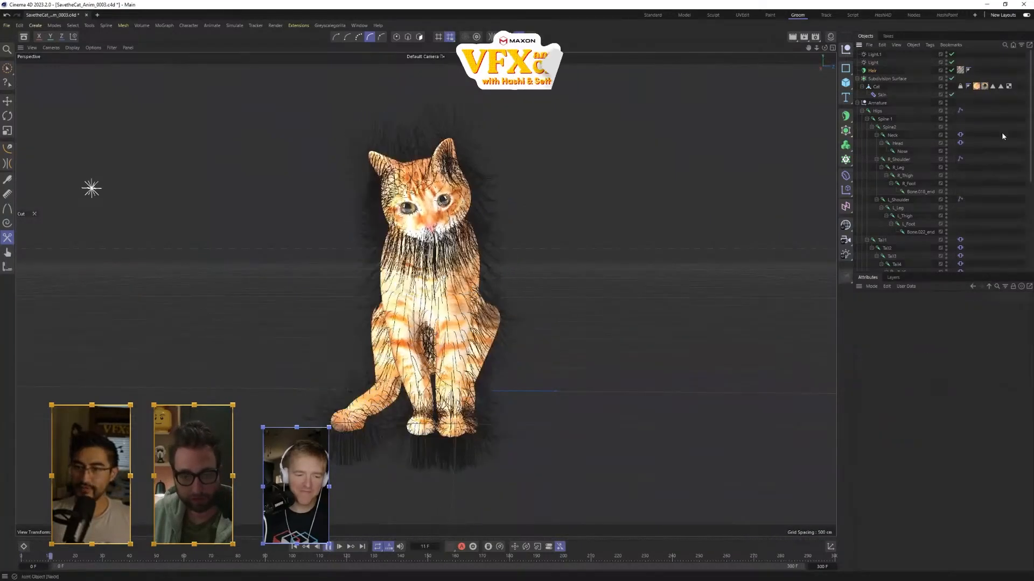
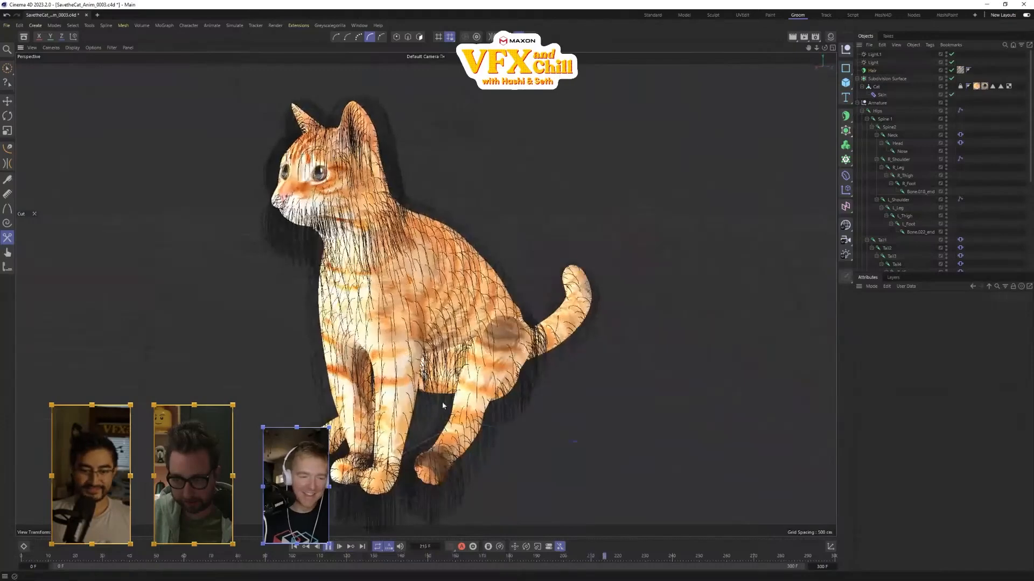
key(ctrl+r)
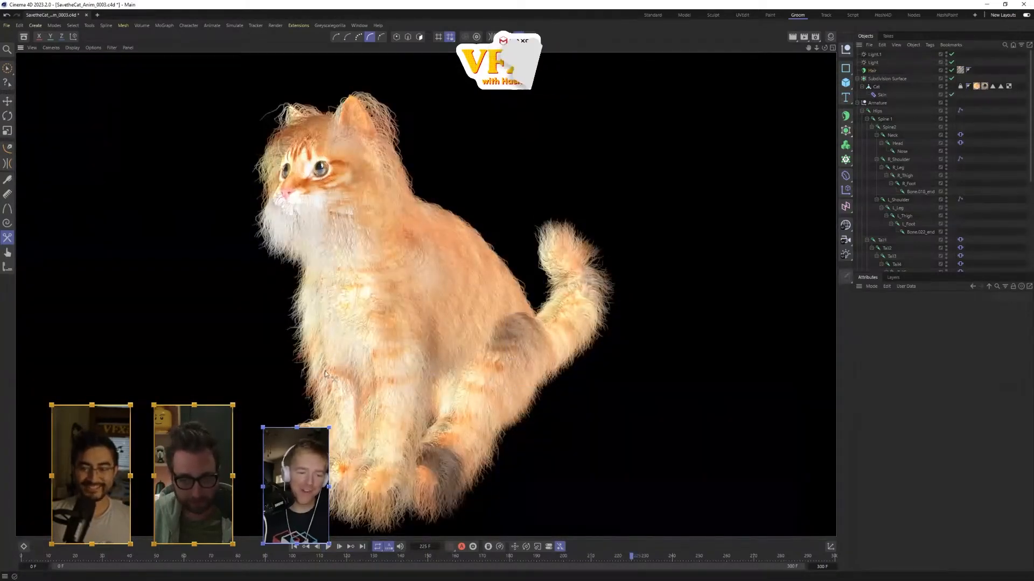
- Reduce the intensity of the Light.1 object to about 90 %
click(246, 337)
click(874, 54)
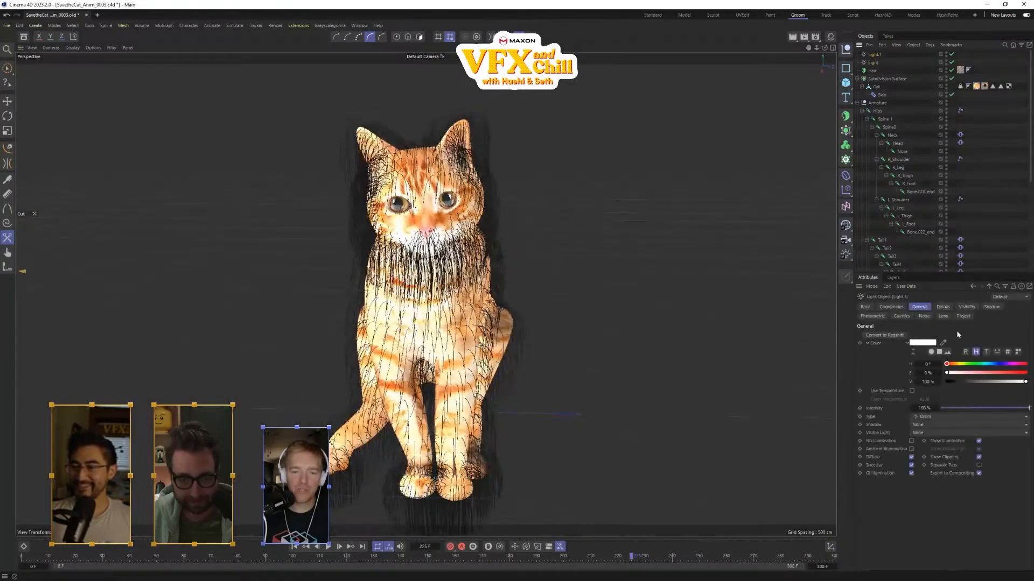
drag(952, 407, 965, 408)
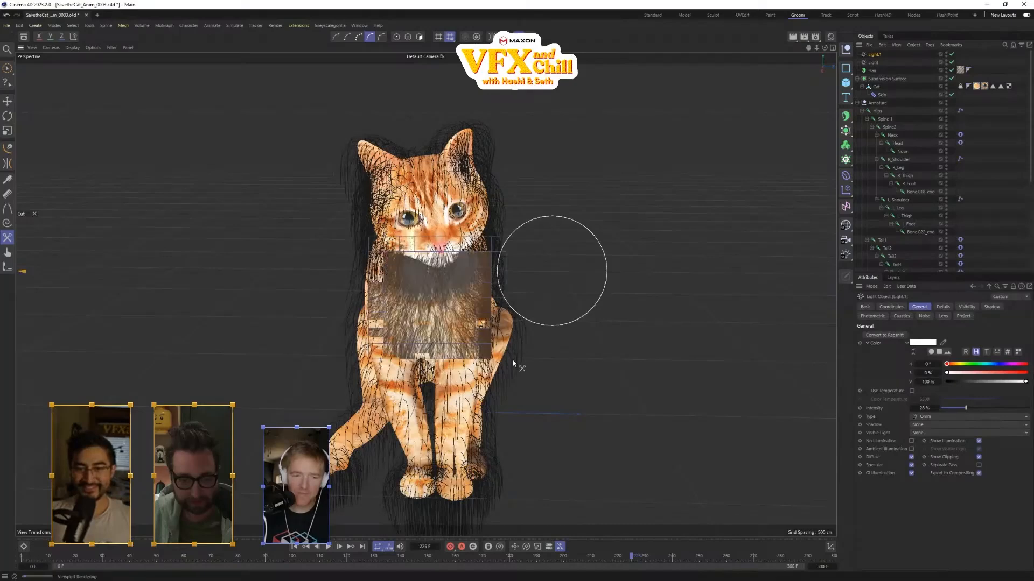
key(ctrl+z)
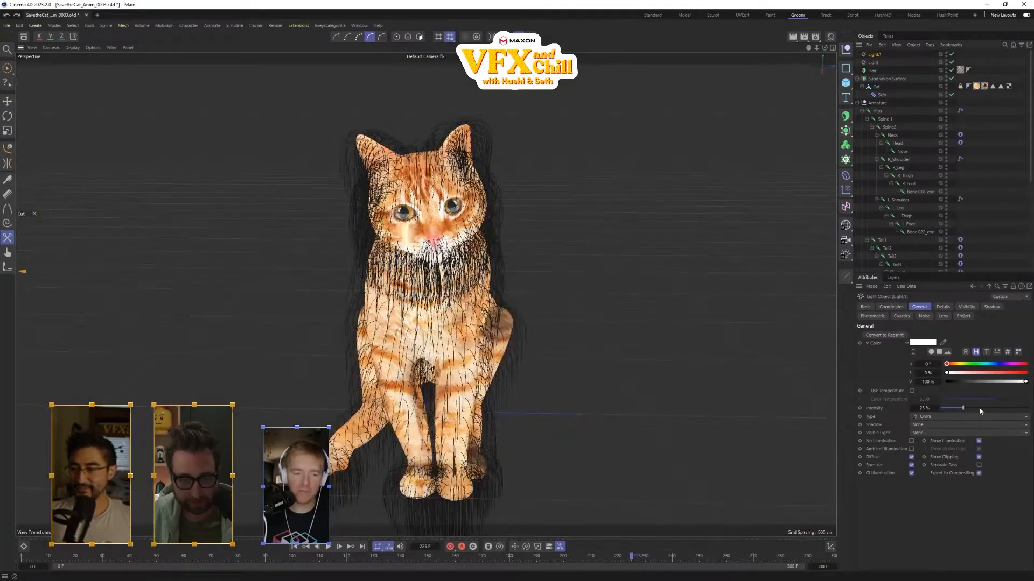
drag(980, 410, 1021, 408)
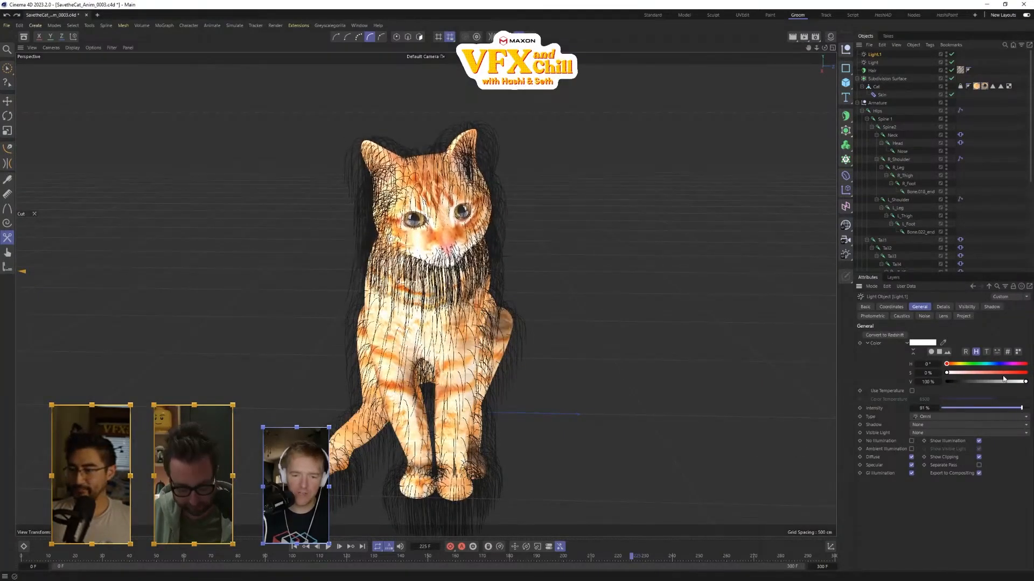
- Enable the Length channel of the Hair Mat material, set its length to 18 % and render the cat from the side
click(830, 36)
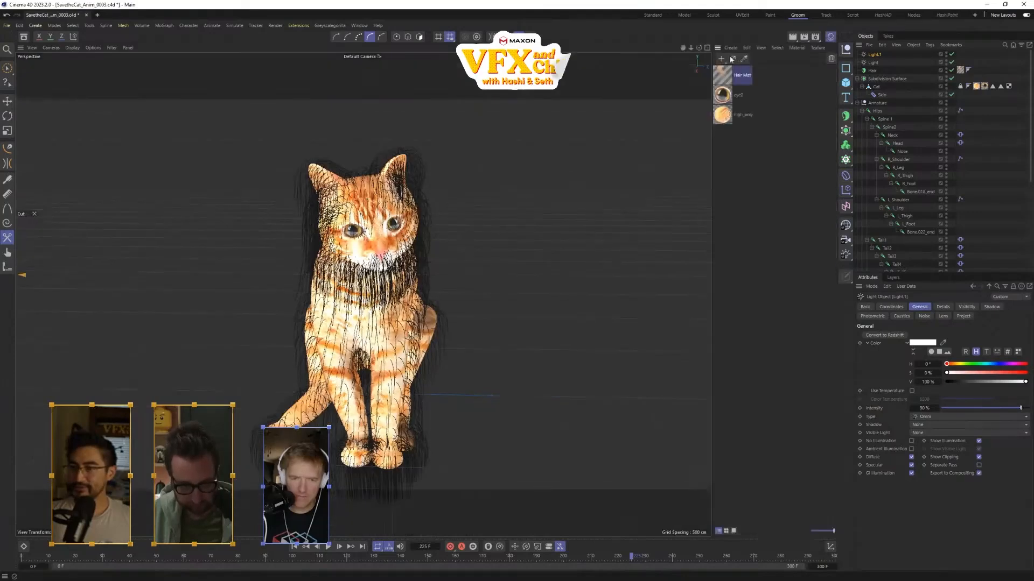
click(723, 74)
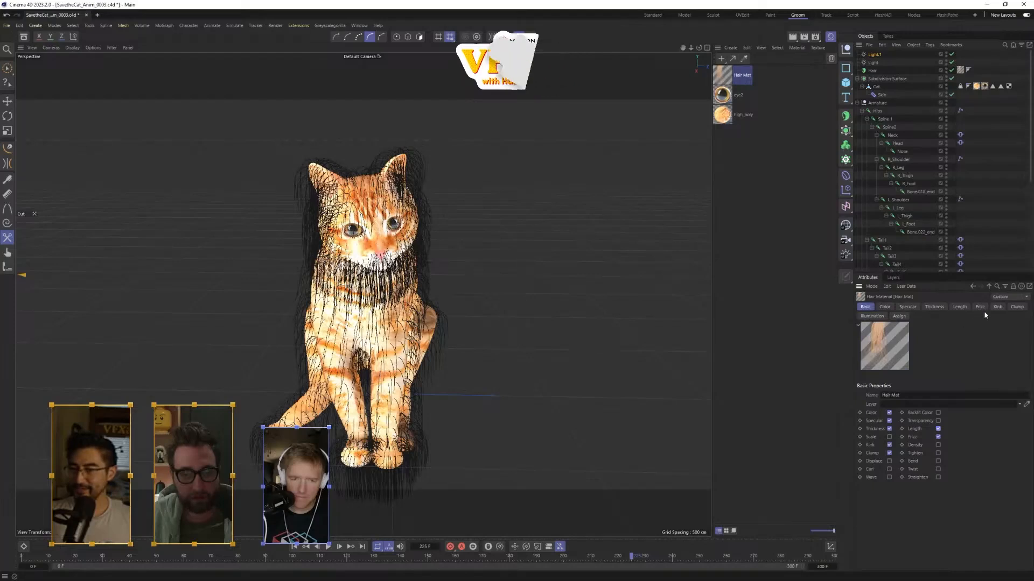
click(959, 307)
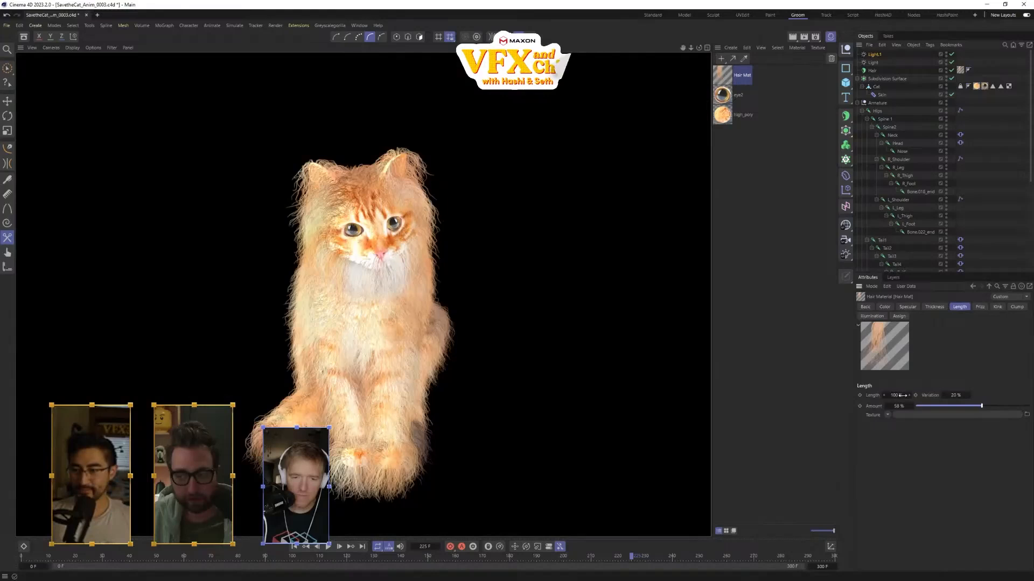
drag(903, 395, 891, 396)
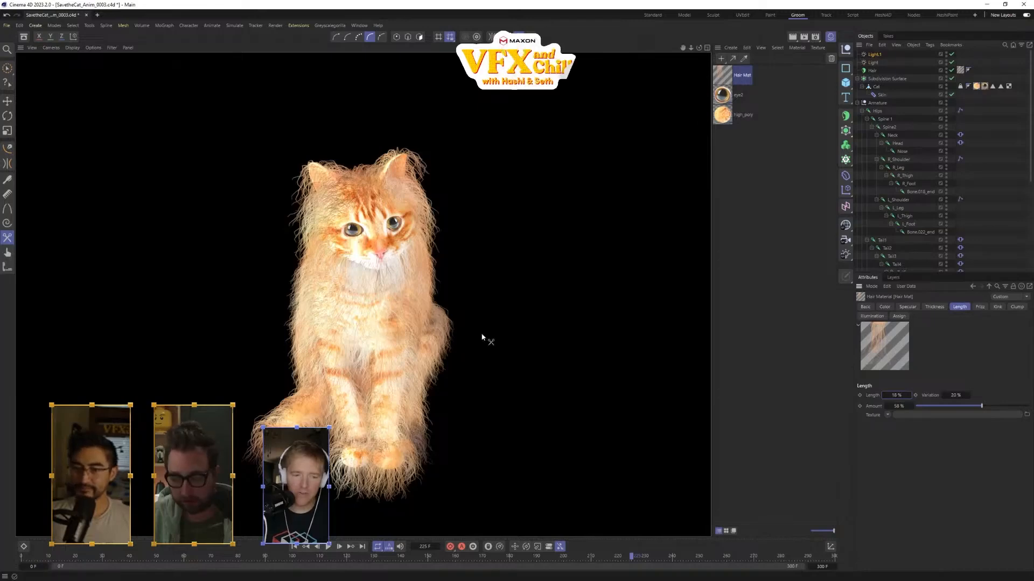
alt+drag(482, 338, 404, 333)
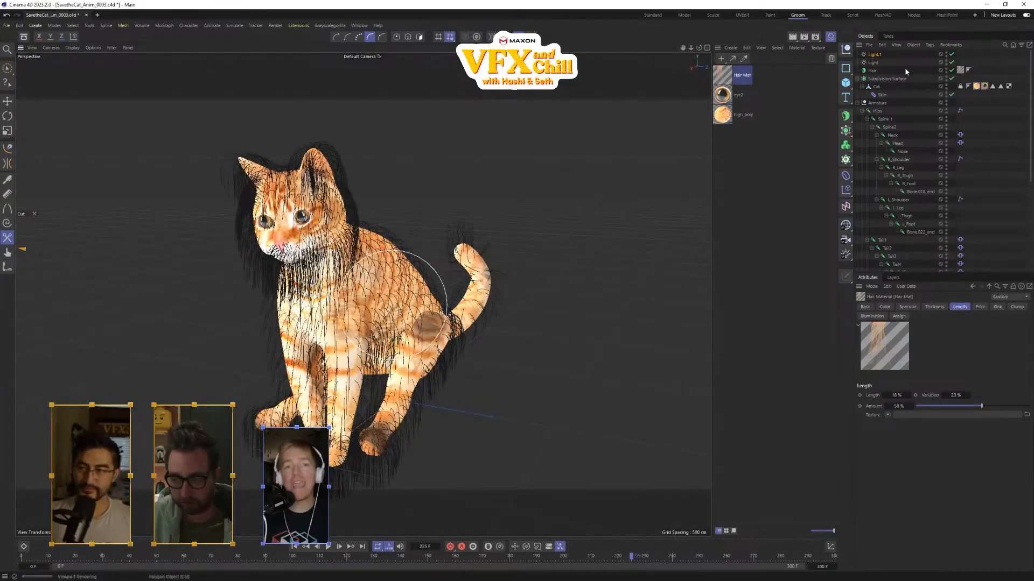
key(ctrl+r)
- Set the Hair object's guide length to 58 cm and render the view
click(723, 79)
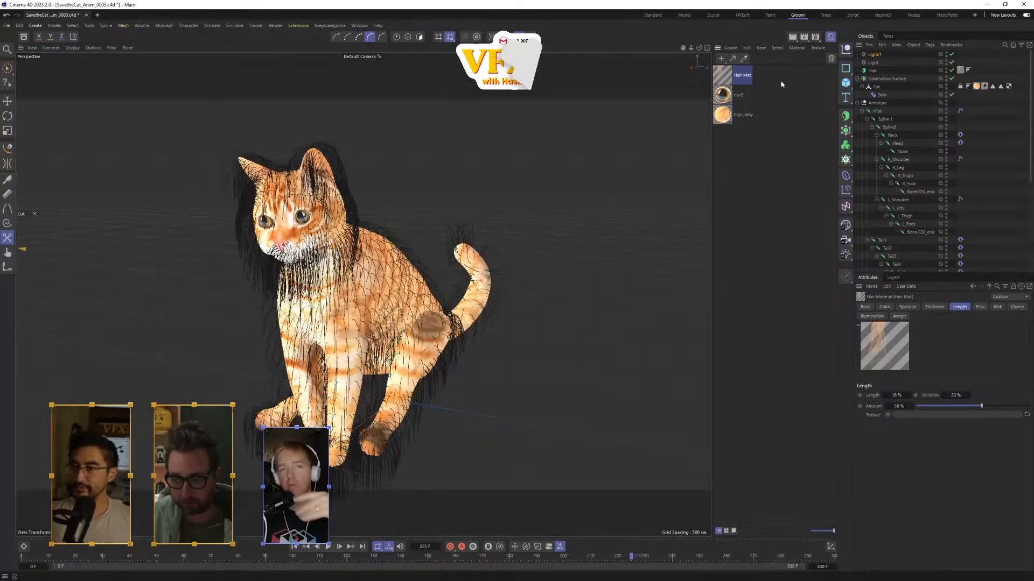
click(871, 70)
click(940, 307)
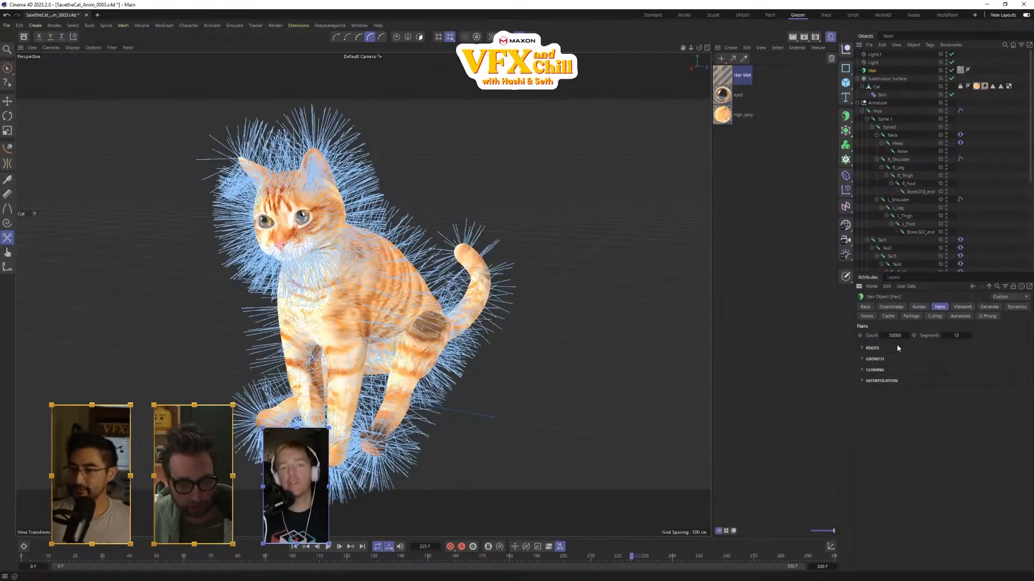
click(918, 307)
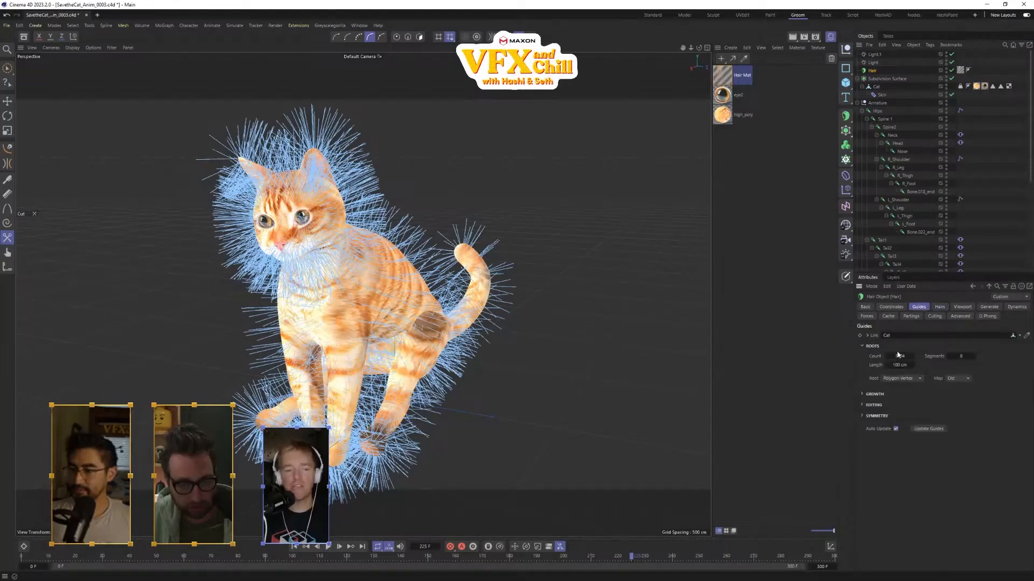
mouse_move(913, 365)
mouse_down()
mouse_move(880, 365)
mouse_move(929, 365)
mouse_up()
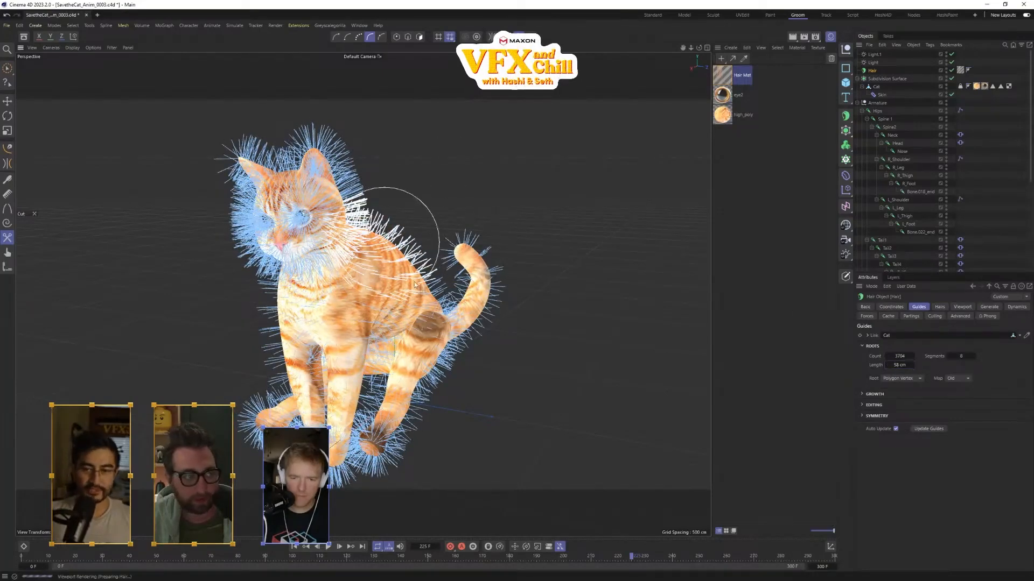
key(ctrl+r)
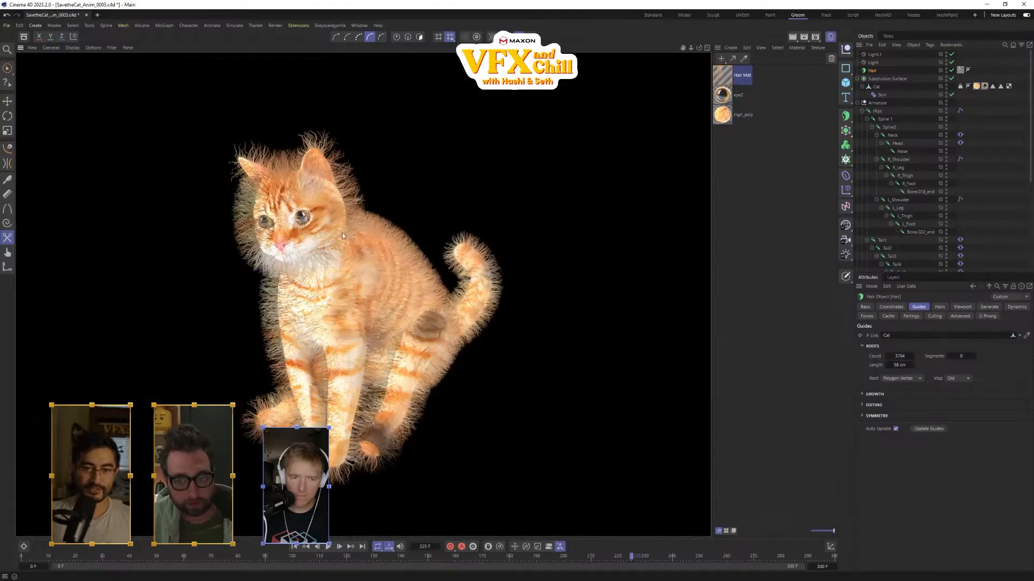
- Raise the Hair object's hair count to 150002 and render the view
click(939, 308)
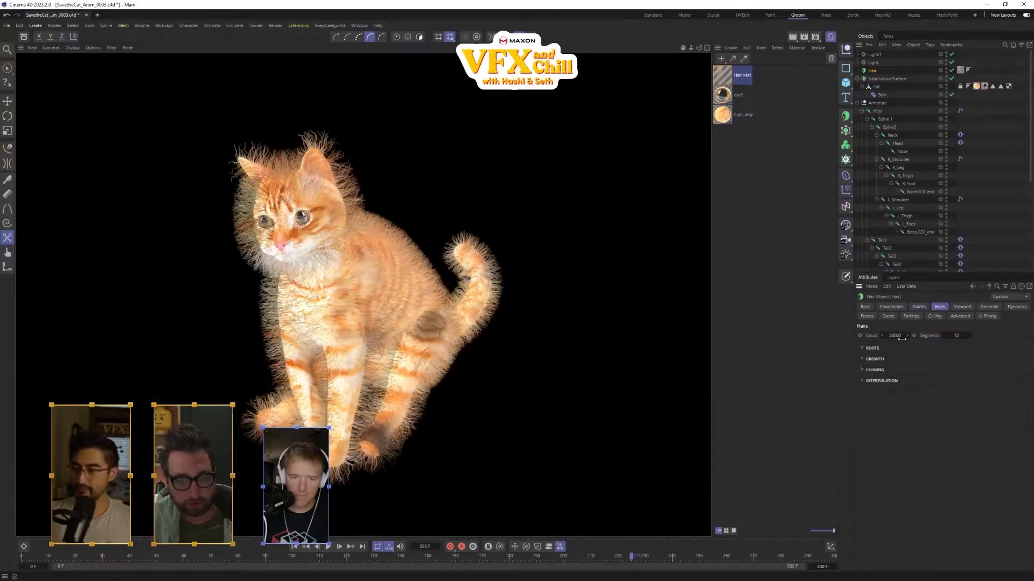
drag(902, 339, 904, 338)
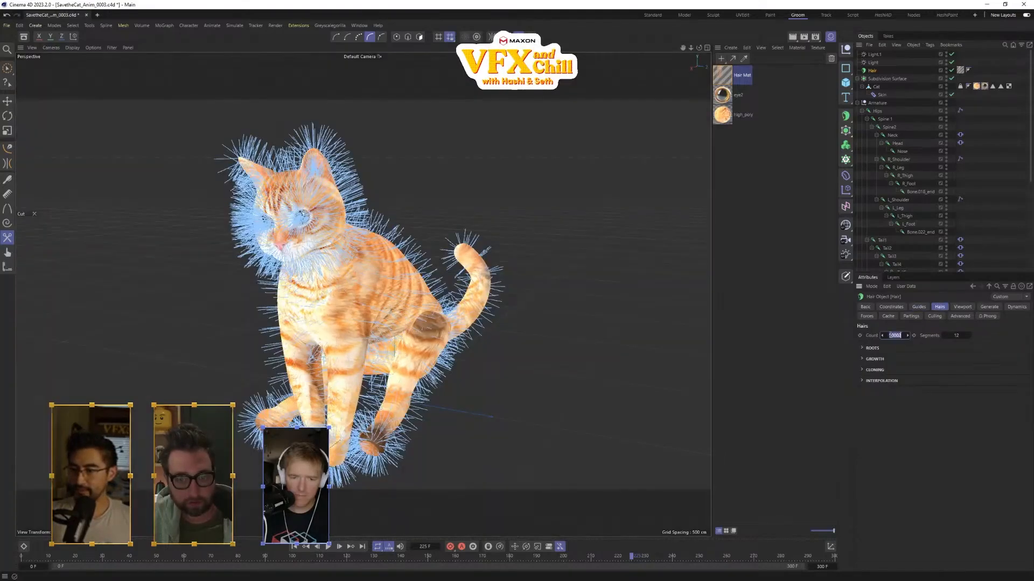
click(890, 335)
text(1)
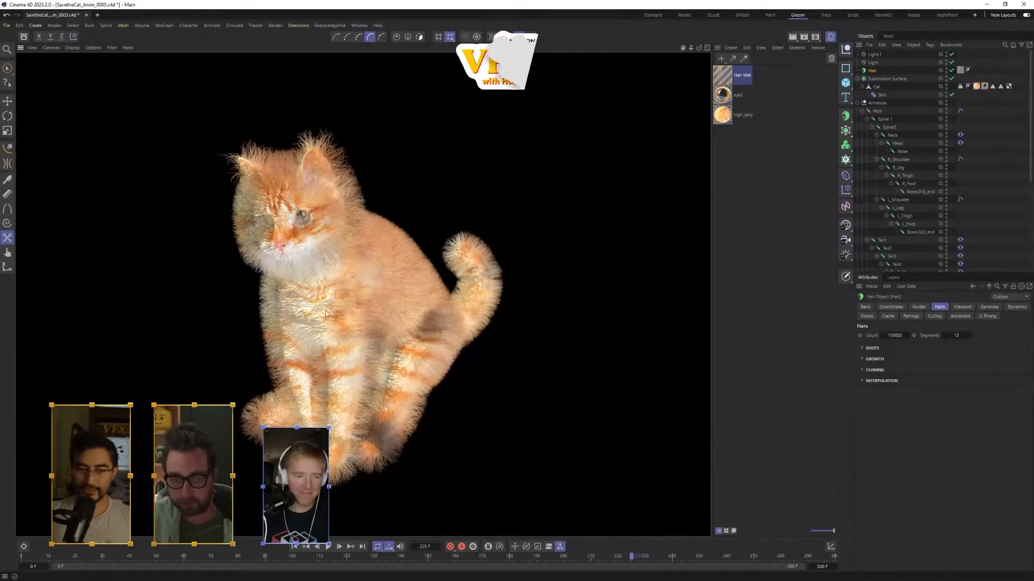
click(883, 70)
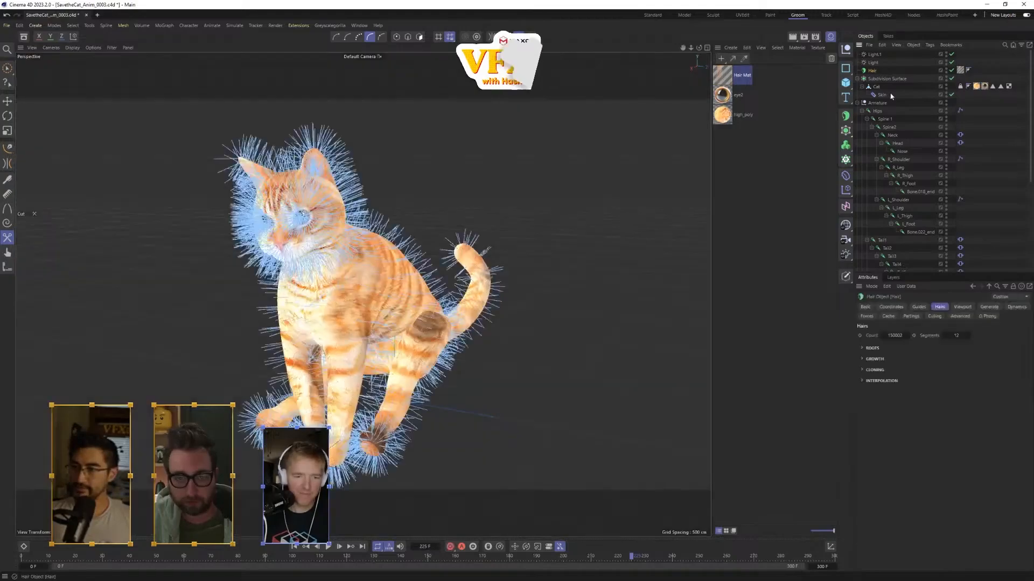
click(902, 336)
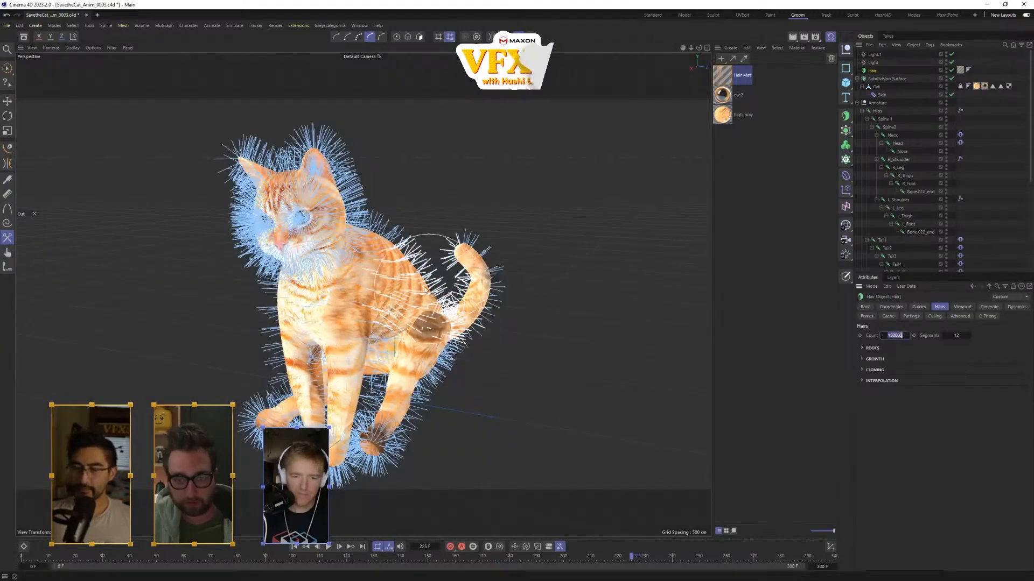
- Trim the shortened hair guides off both of the cat's eyes with the Cut brush, working around the head
scroll(418, 289, up, 3)
alt+drag(391, 286, 264, 215)
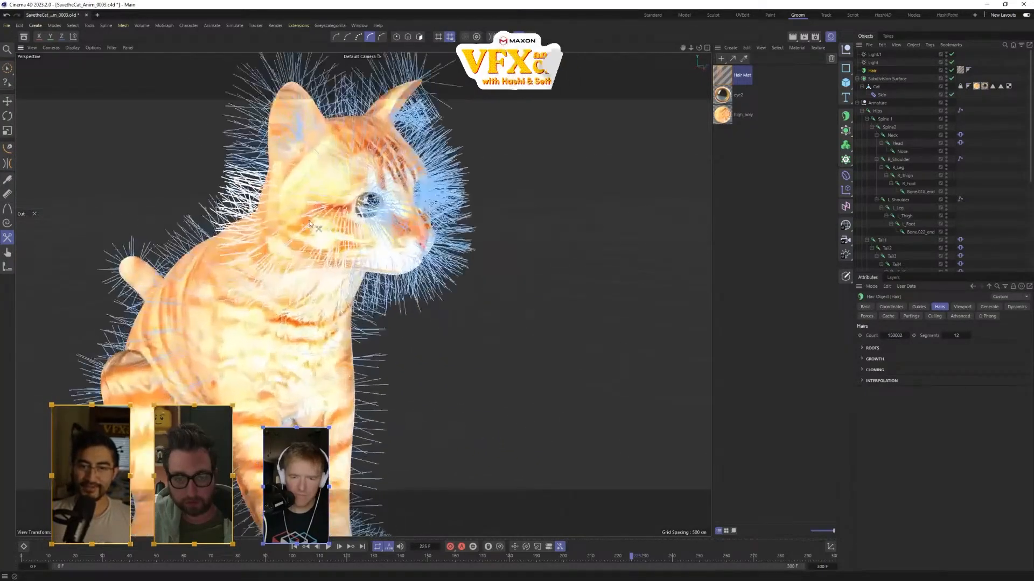
alt+drag(345, 307, 272, 305)
drag(480, 189, 431, 193)
mouse_move(510, 238)
alt+mouse_down()
mouse_move(318, 229)
mouse_move(404, 255)
mouse_move(508, 224)
alt+mouse_up()
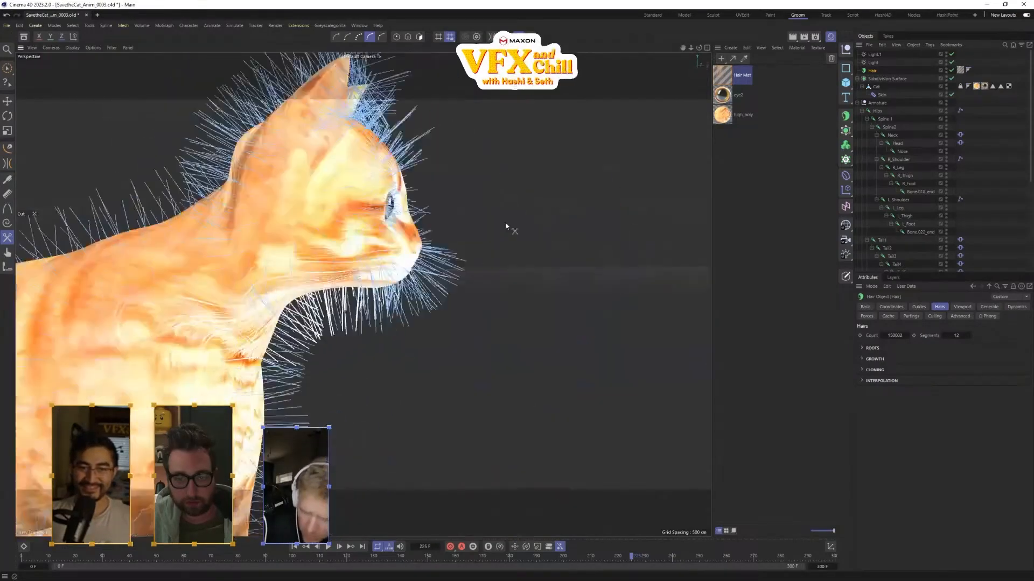
mouse_move(429, 196)
alt+mouse_down()
mouse_move(355, 260)
mouse_move(287, 214)
alt+mouse_up()
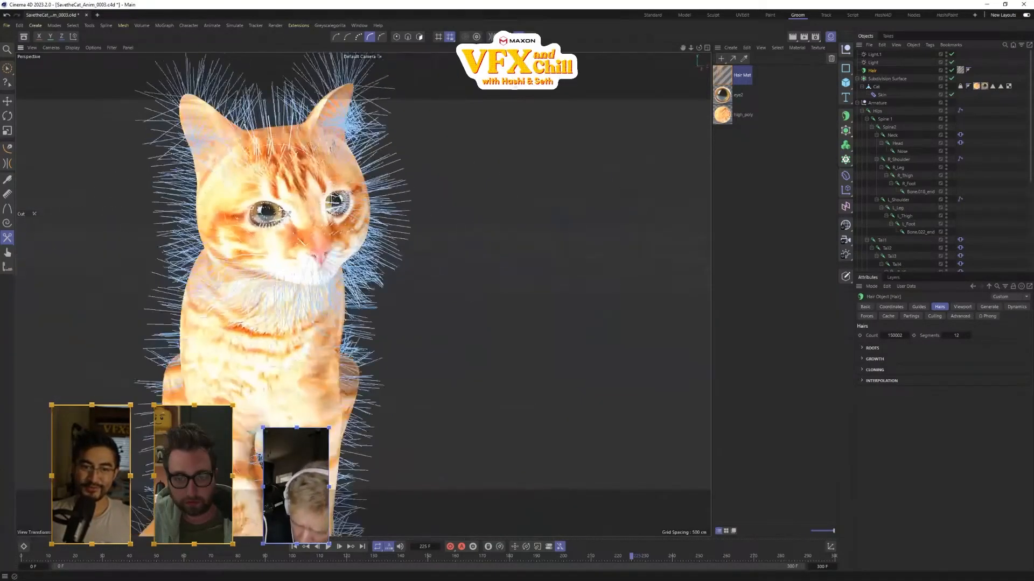
alt+drag(448, 261, 318, 272)
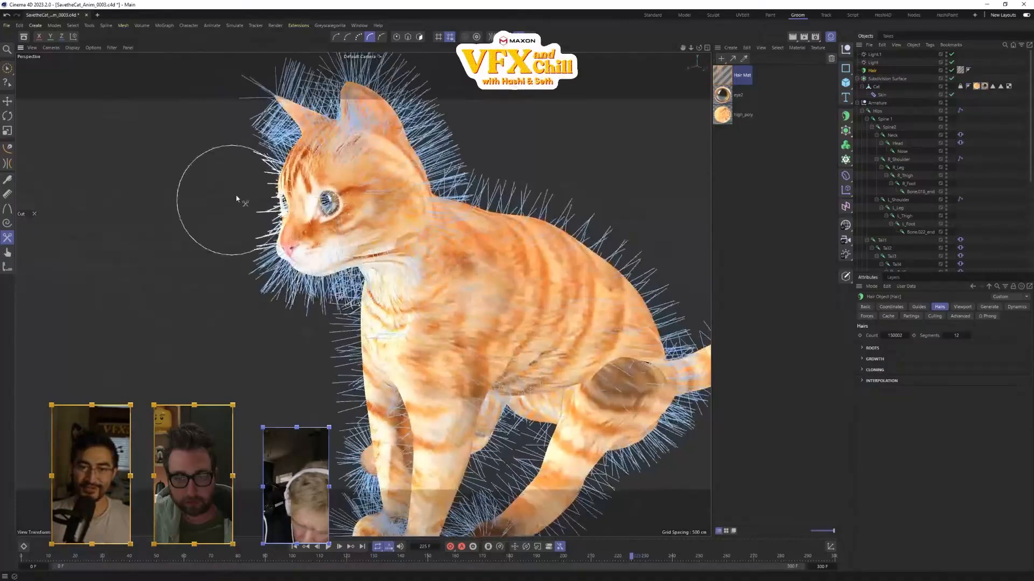
alt+drag(318, 201, 549, 335)
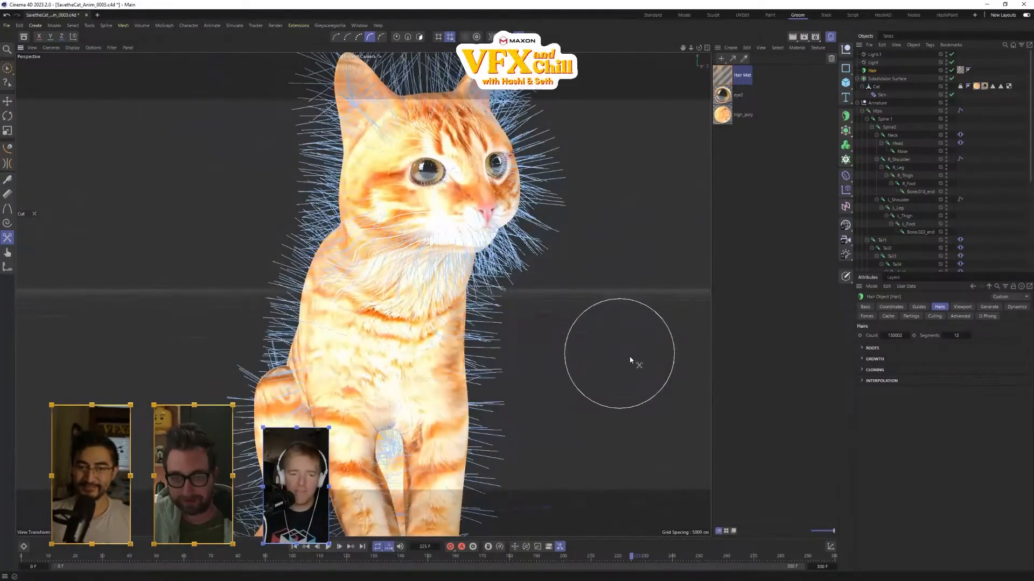
- Render the furry cat in the viewport up close, and render it again from farther back to check the whole body
key(ctrl+r)
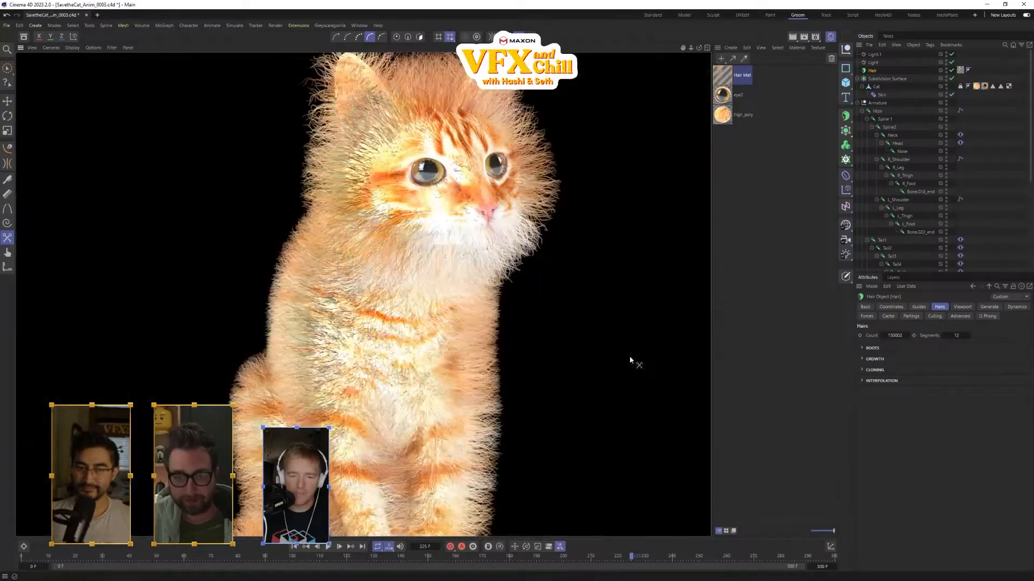
mouse_move(526, 284)
alt+mouse_down()
mouse_move(481, 337)
mouse_move(464, 324)
alt+mouse_up()
scroll(481, 339, down, 4)
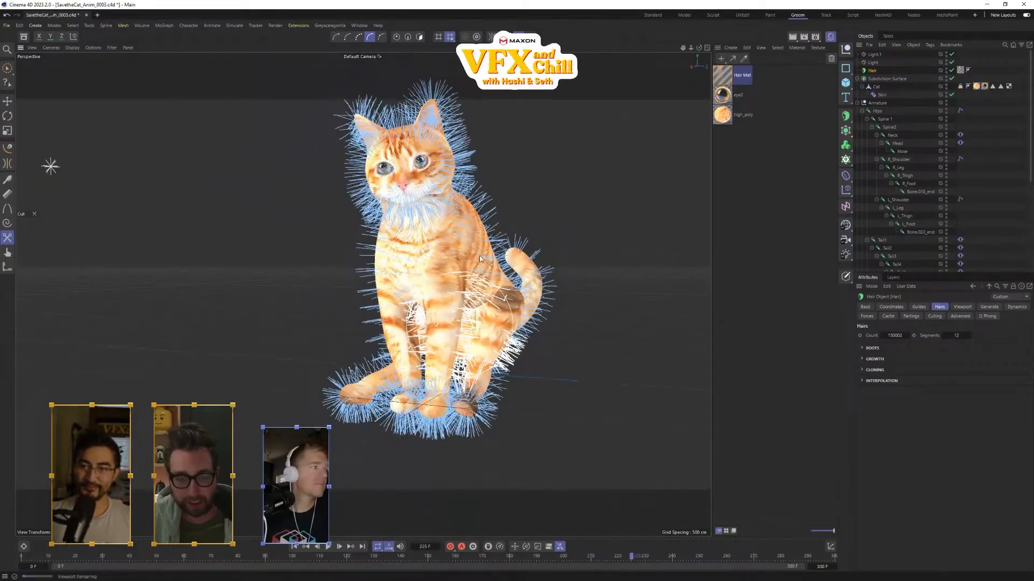
key(ctrl+r)
alt+drag(476, 254, 449, 309)
click(9, 25)
click(48, 70)
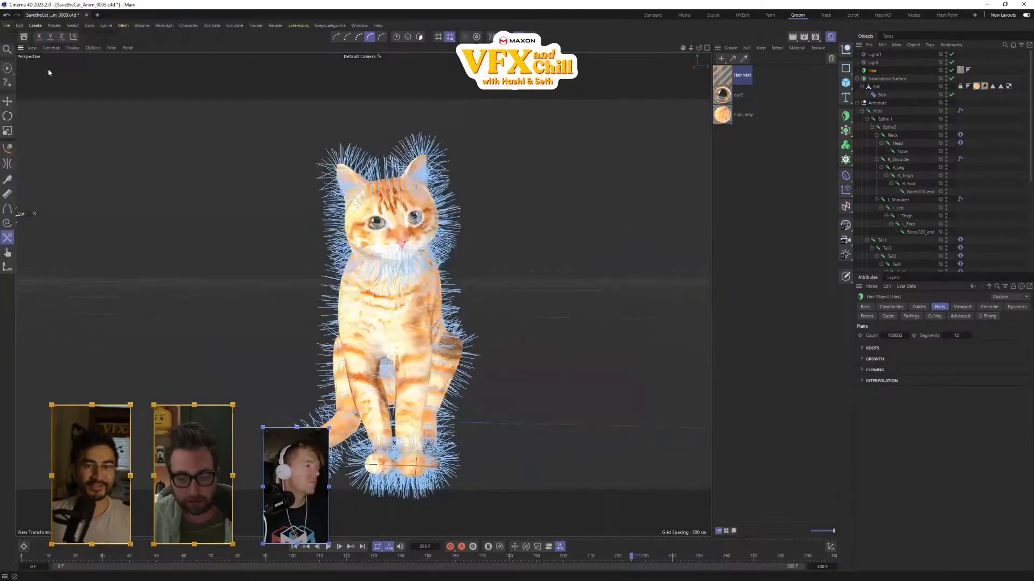
click(7, 25)
click(27, 59)
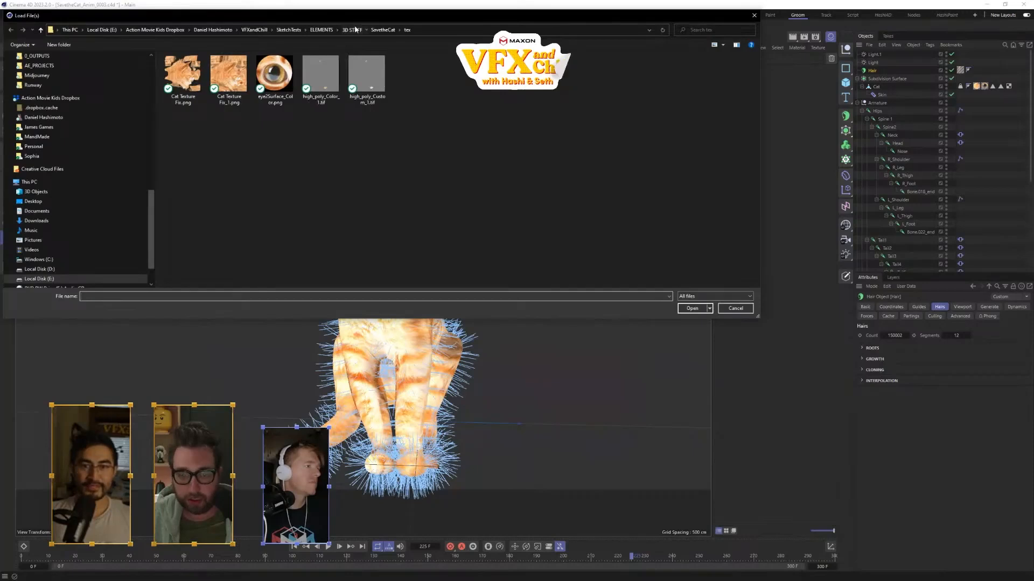
drag(356, 30, 294, 244)
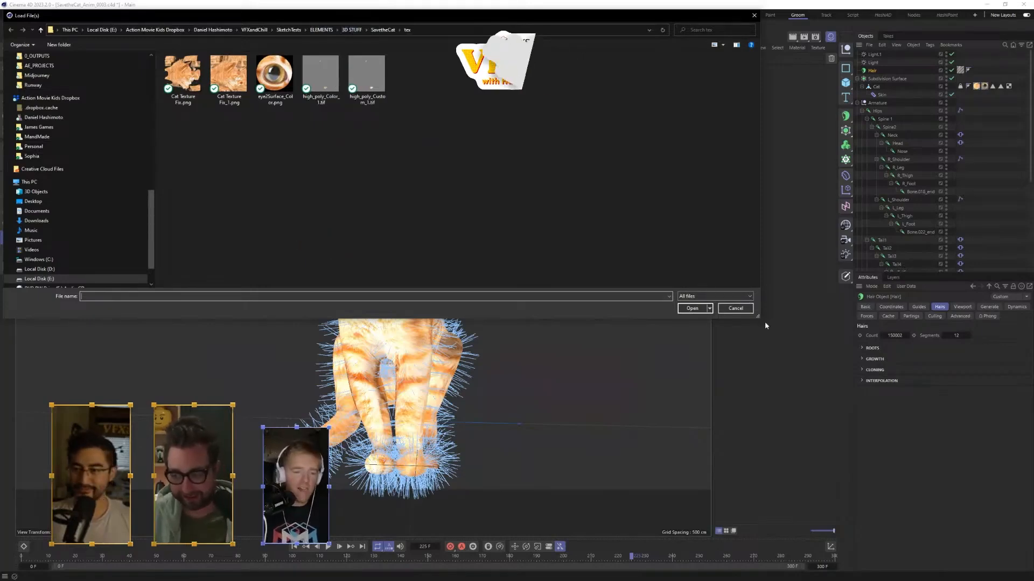
click(736, 308)
- Inspect the hair guides on the cat from several sides and play its animation
mouse_move(545, 292)
alt+mouse_down()
mouse_move(541, 315)
mouse_move(625, 330)
mouse_move(425, 323)
alt+mouse_up()
alt+drag(527, 331, 368, 372)
alt+middle_drag(425, 327, 466, 266)
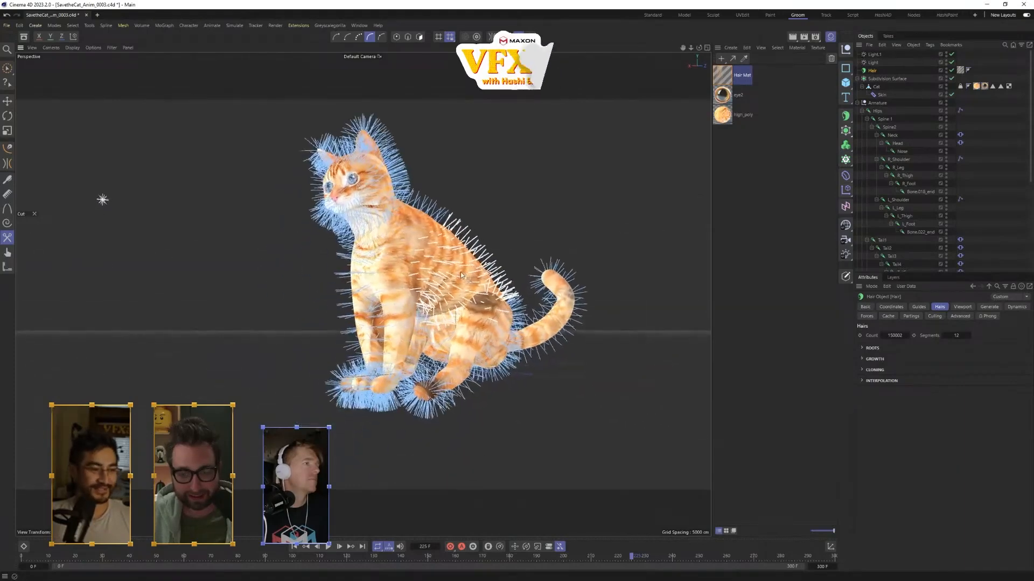
scroll(377, 272, up, 5)
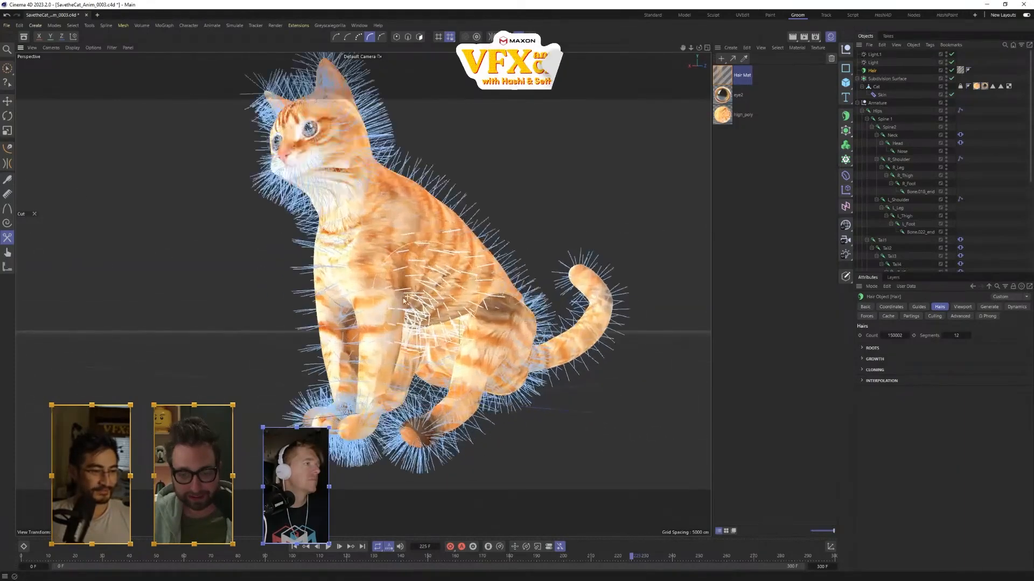
alt+drag(377, 272, 457, 308)
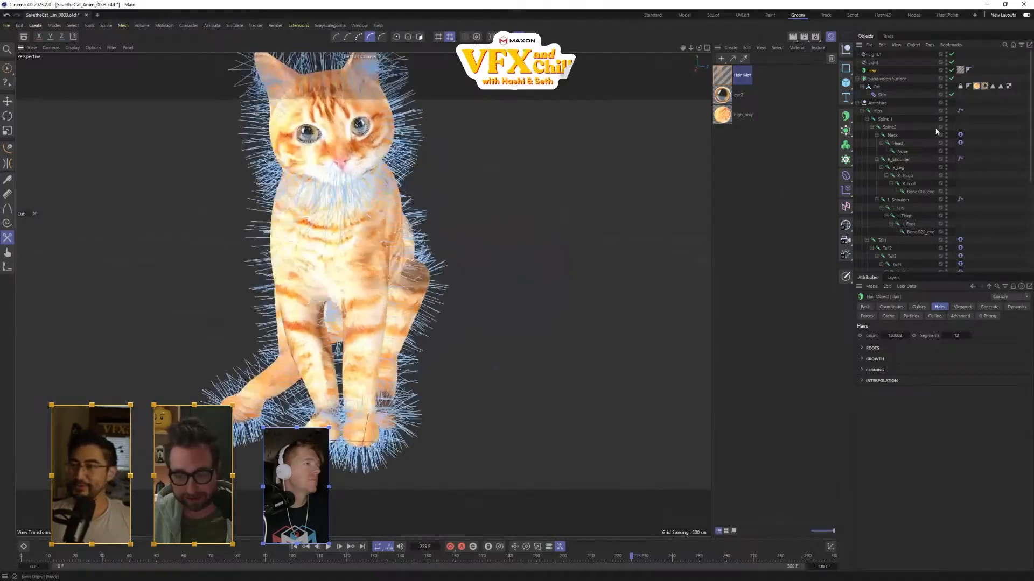
alt+middle_drag(402, 227, 470, 302)
alt+drag(470, 302, 441, 285)
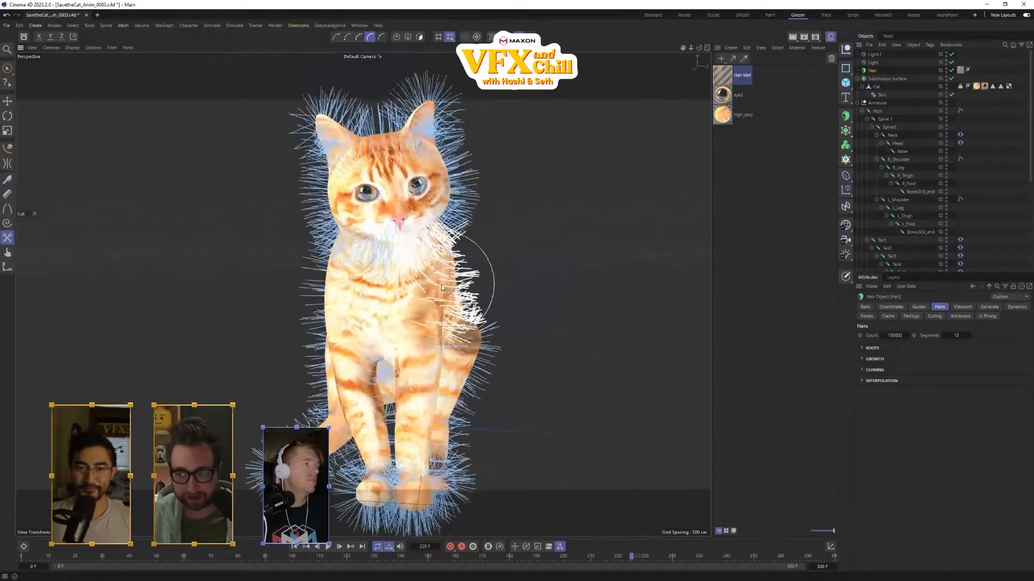
click(329, 548)
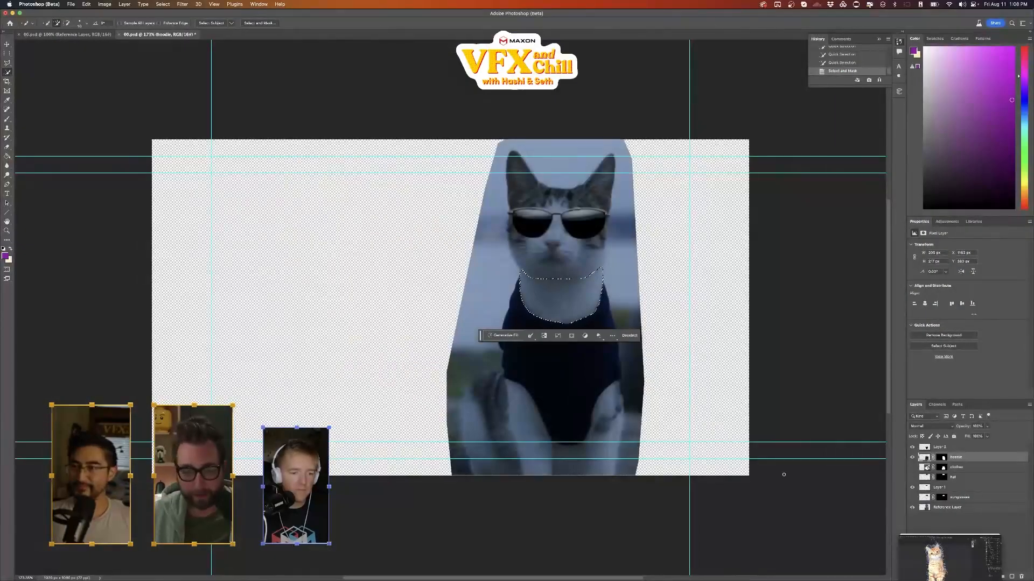
- Switch to Photoshop, copy the selected neck area onto a new layer and compare the image without and with the hoodie layer
right_click(573, 288)
click(589, 342)
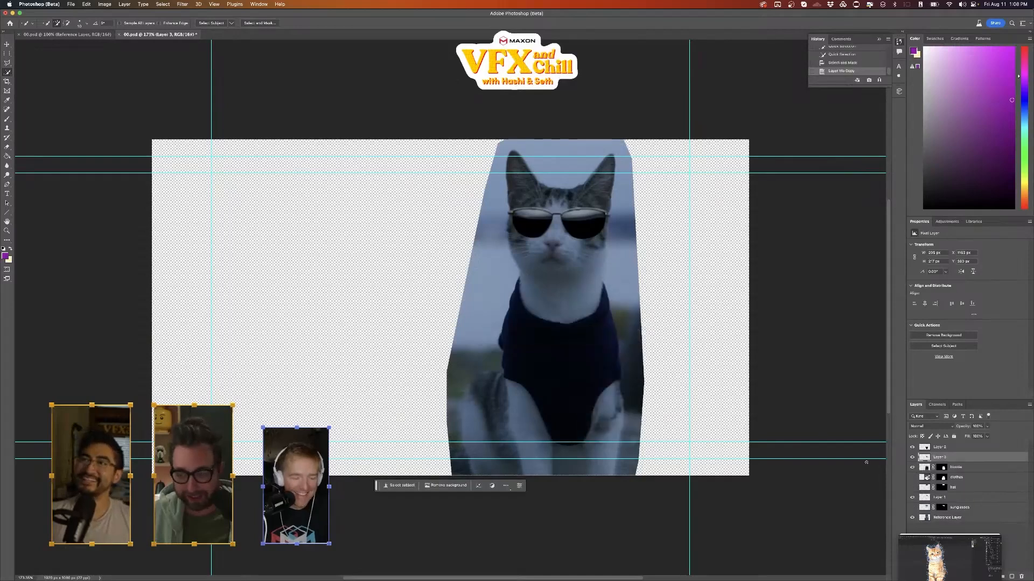
click(914, 468)
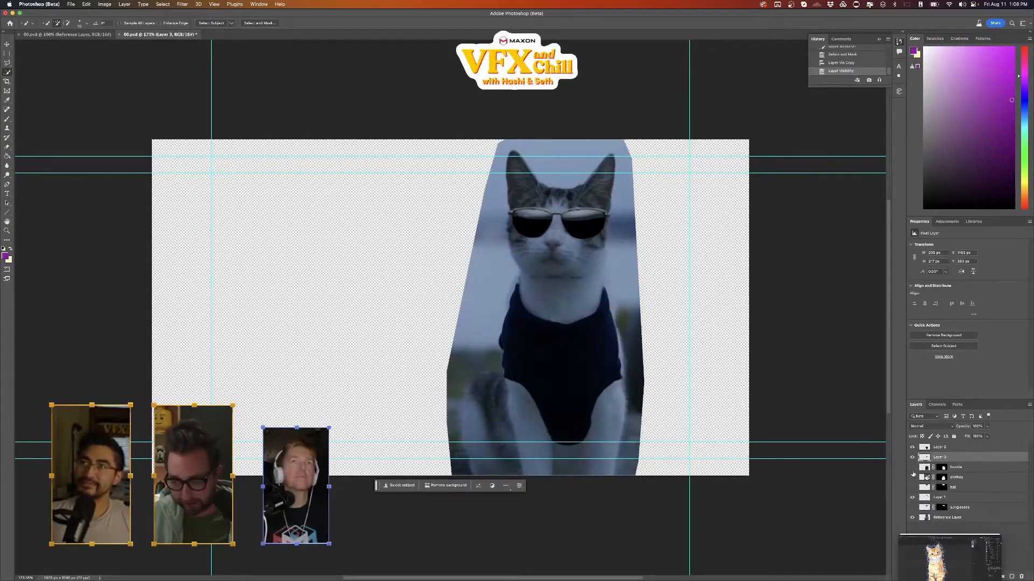
click(913, 469)
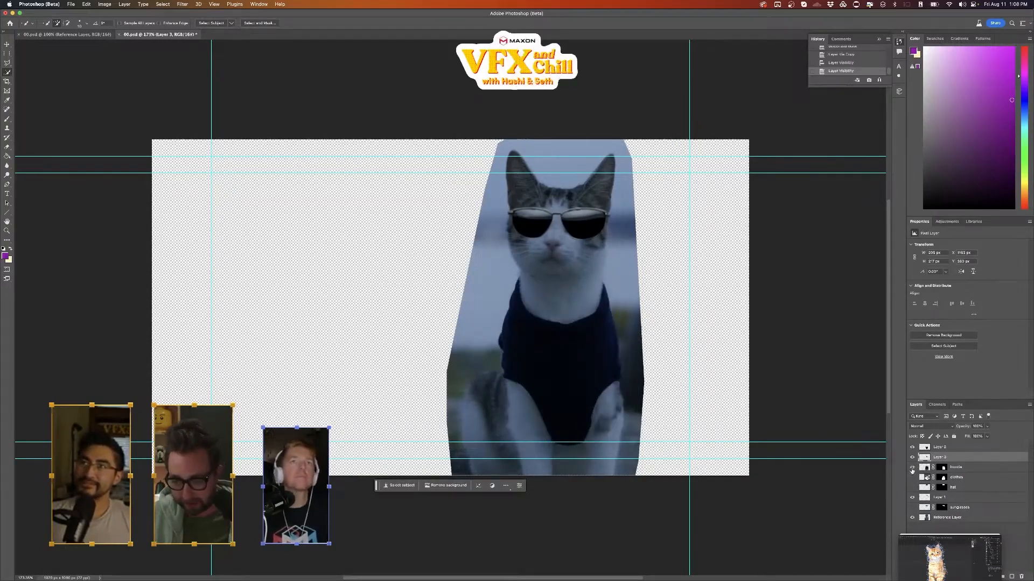
- Select the hoodie layer and hide Layer 1 with the sunglasses and the Reference Layer
click(970, 470)
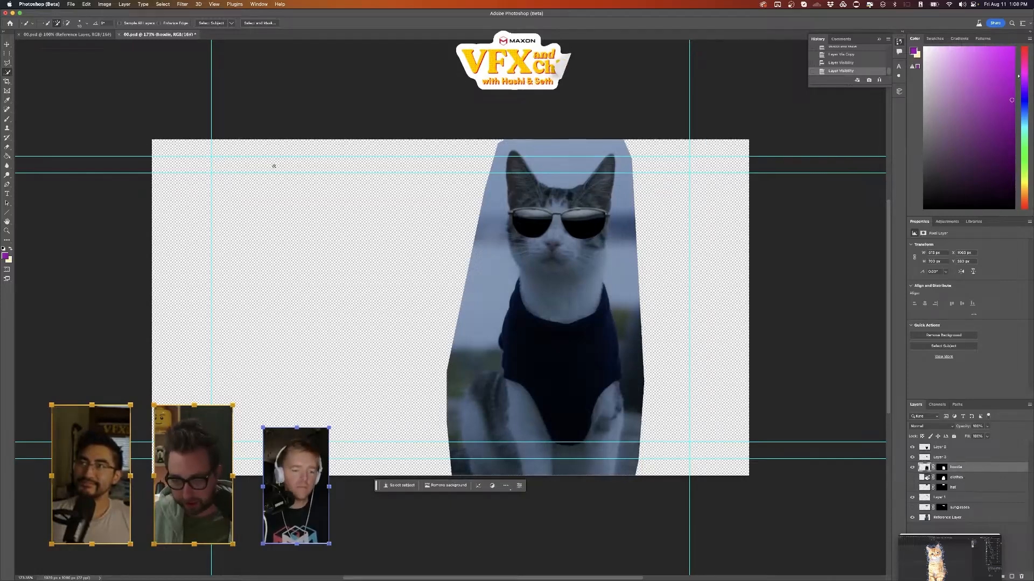
click(913, 498)
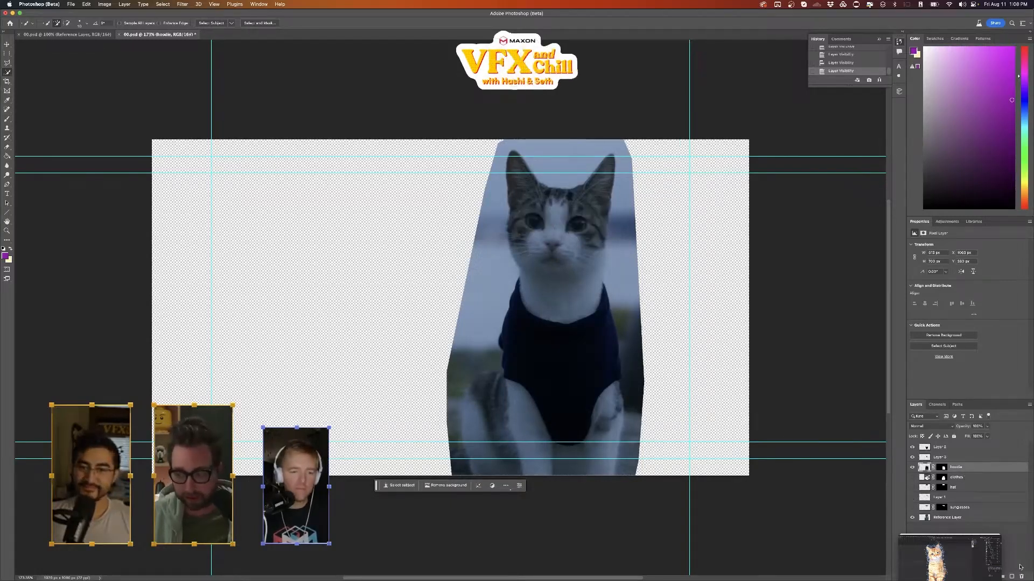
click(912, 518)
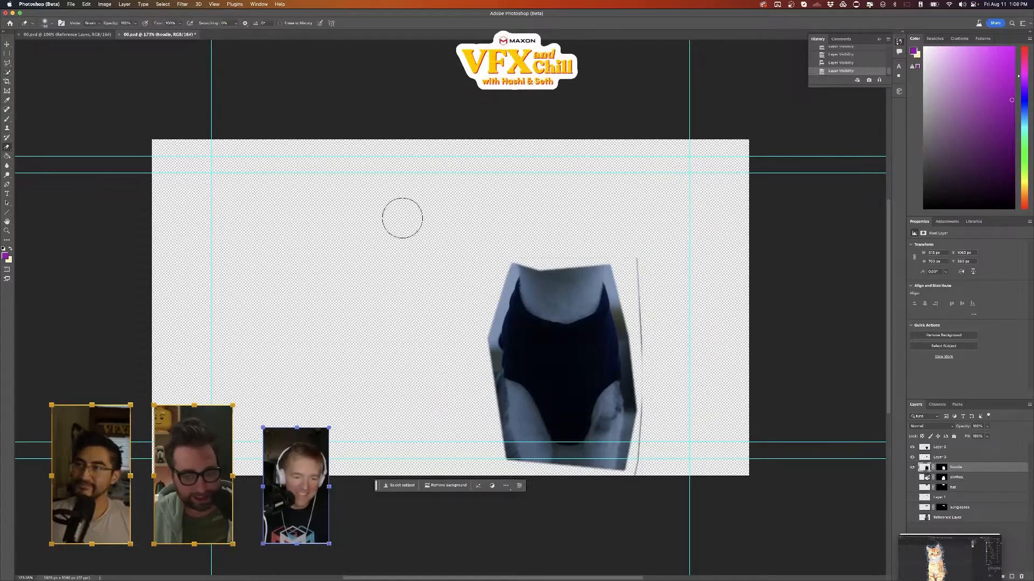
- Erase the leftover background around the dark sweater and beside and above the neck on the hoodie layer
drag(565, 251, 637, 244)
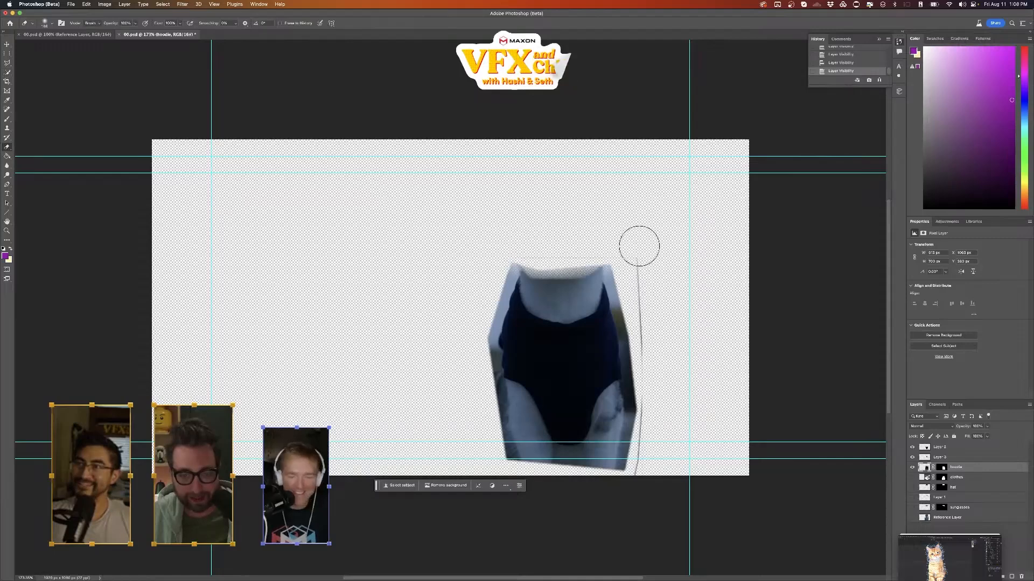
click(913, 519)
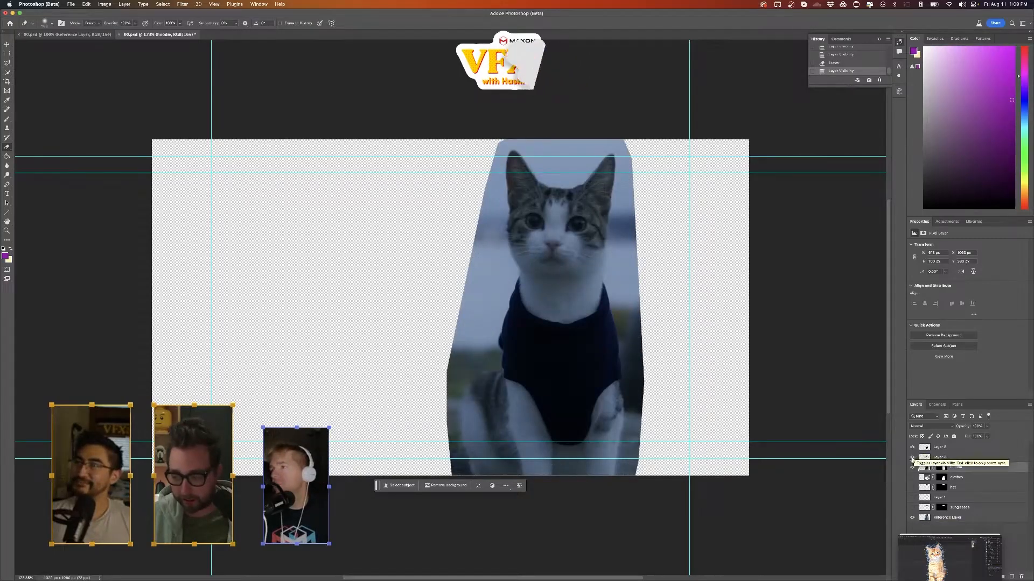
click(912, 518)
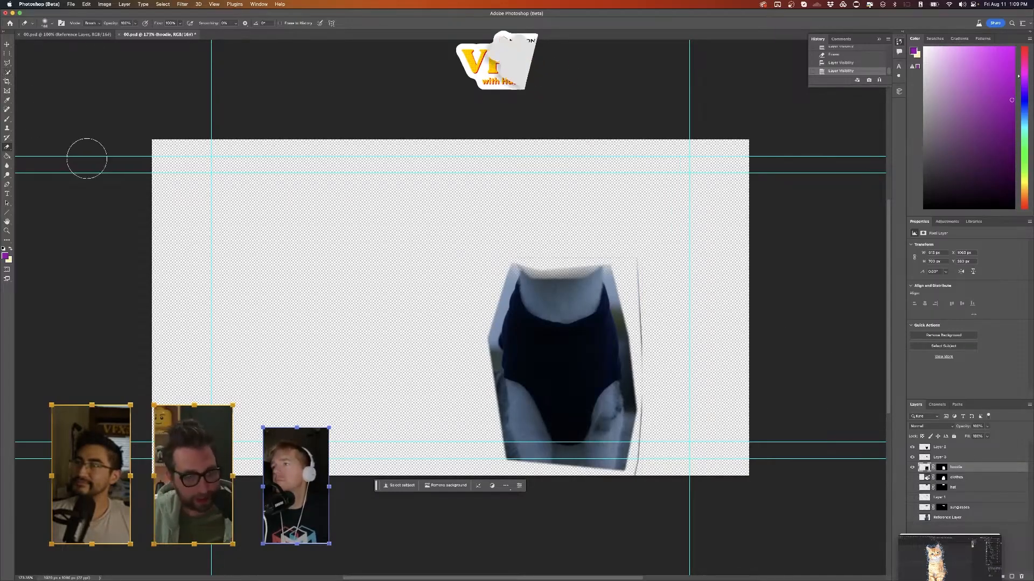
mouse_move(513, 353)
mouse_down()
mouse_move(503, 415)
mouse_move(484, 323)
mouse_move(646, 457)
mouse_move(619, 396)
mouse_move(638, 417)
mouse_up()
mouse_move(646, 349)
mouse_down()
mouse_move(639, 357)
mouse_move(633, 349)
mouse_up()
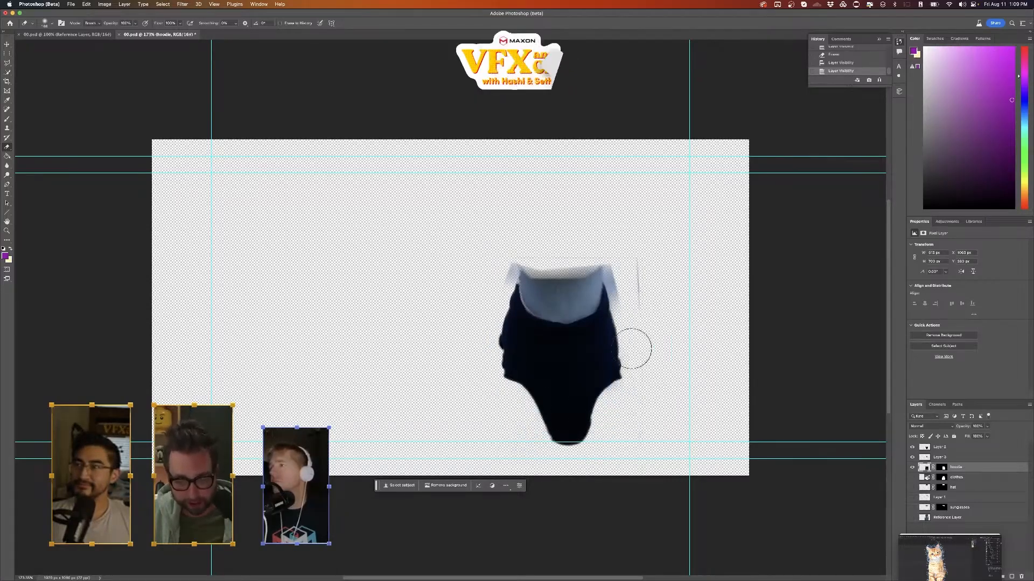
drag(628, 292, 624, 252)
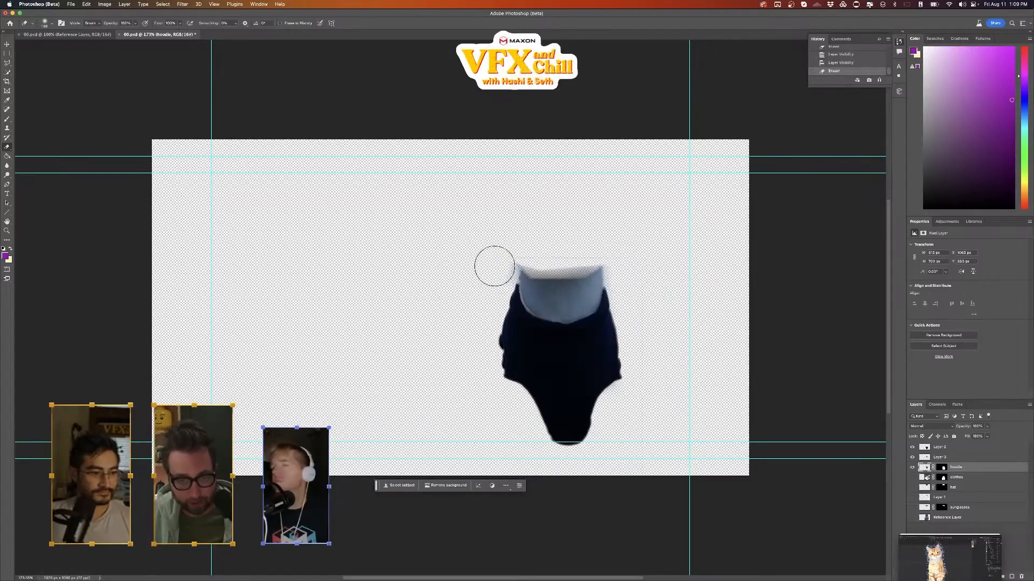
drag(498, 270, 496, 271)
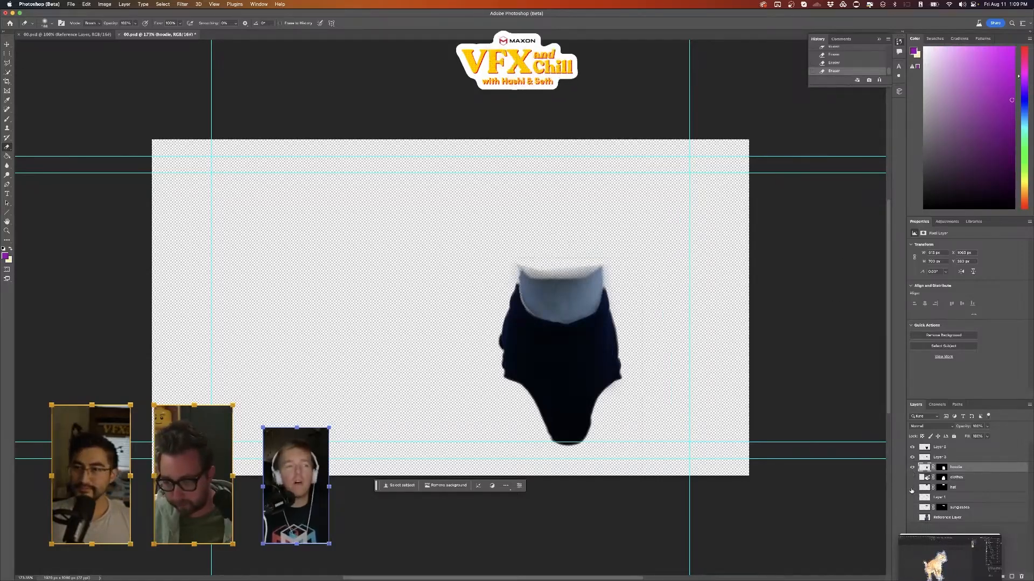
- Check the clothes layer briefly, then show the Reference Layer and Layer 1 with the sunglasses again
click(912, 477)
click(912, 478)
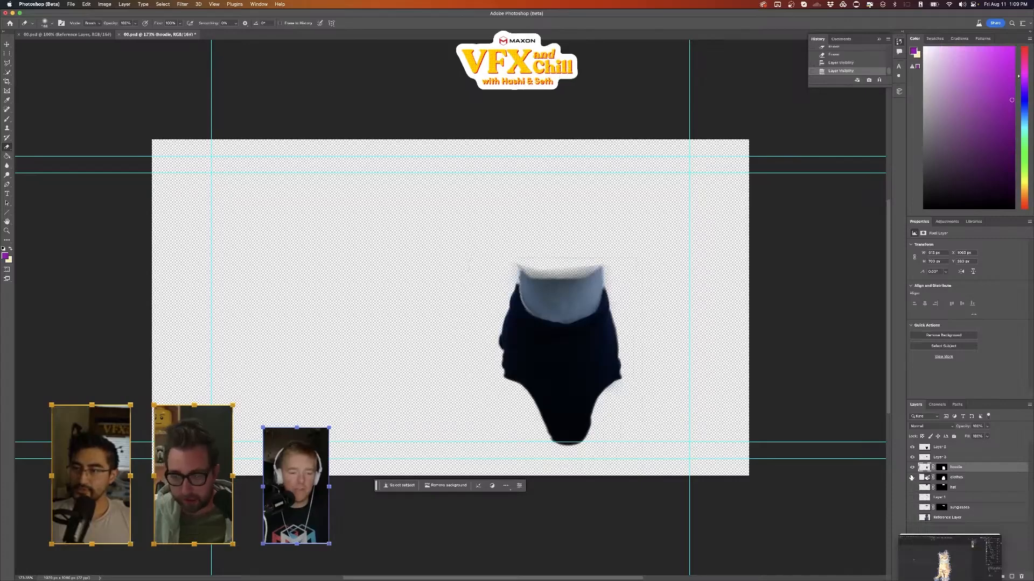
click(913, 518)
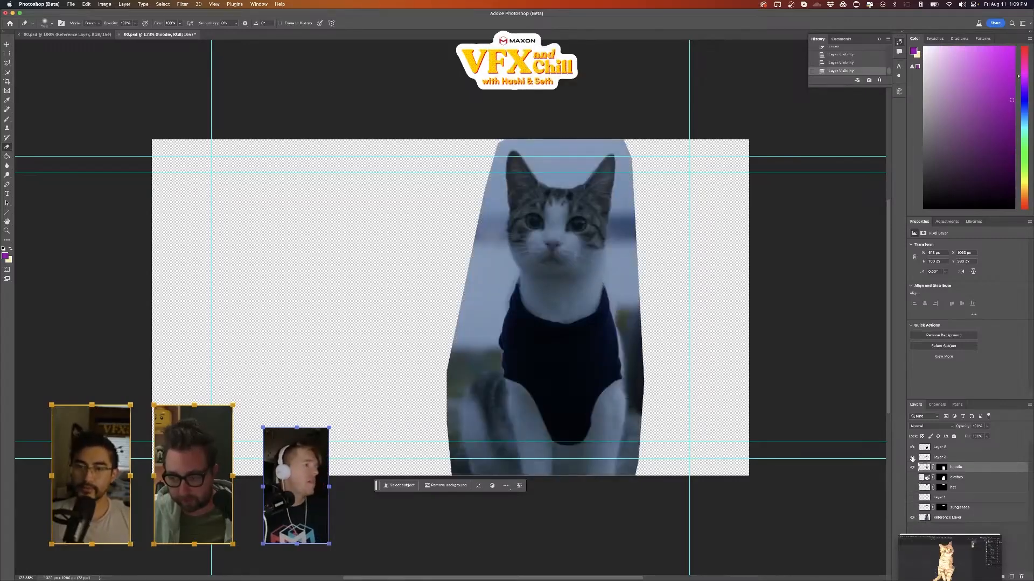
click(912, 497)
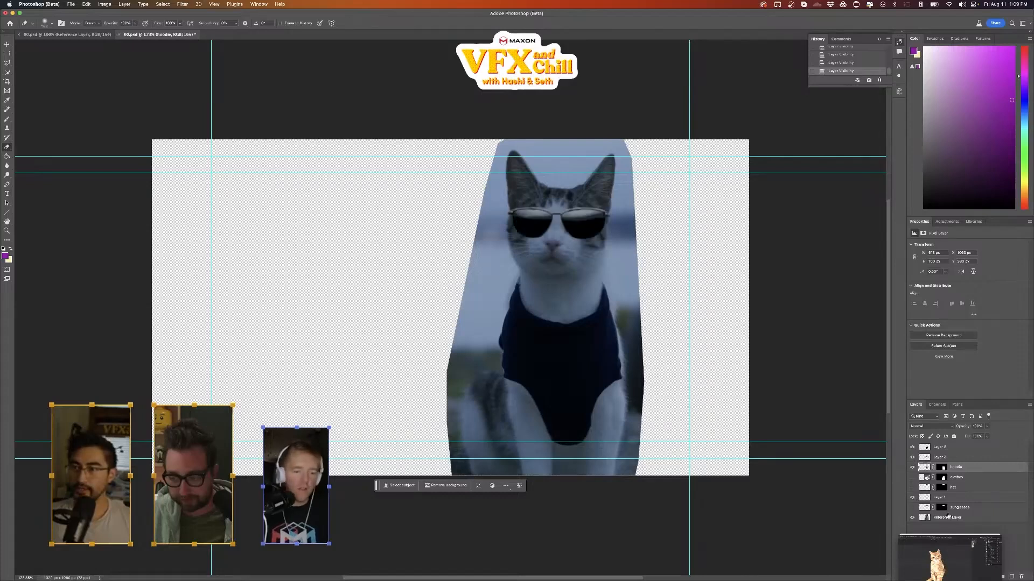
- Outline the cat's lower face, neck and upper collar on the Reference Layer with a polygonal lasso selection
click(948, 517)
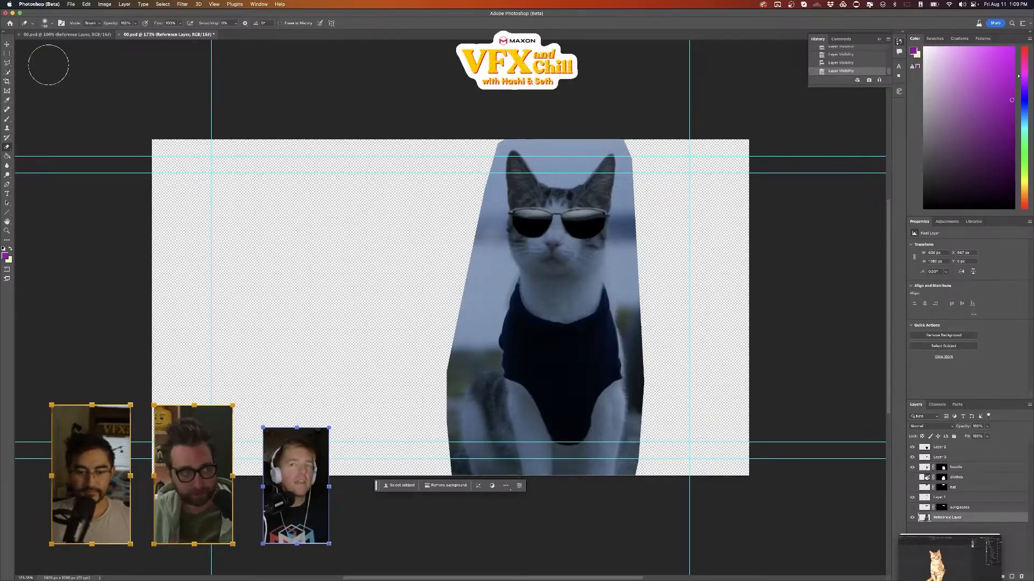
key(l)
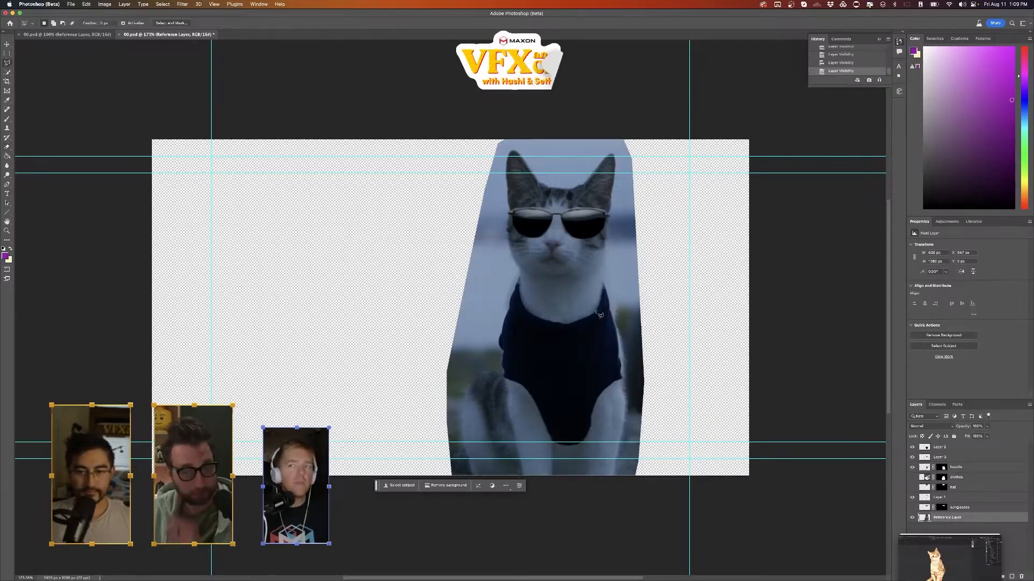
click(515, 251)
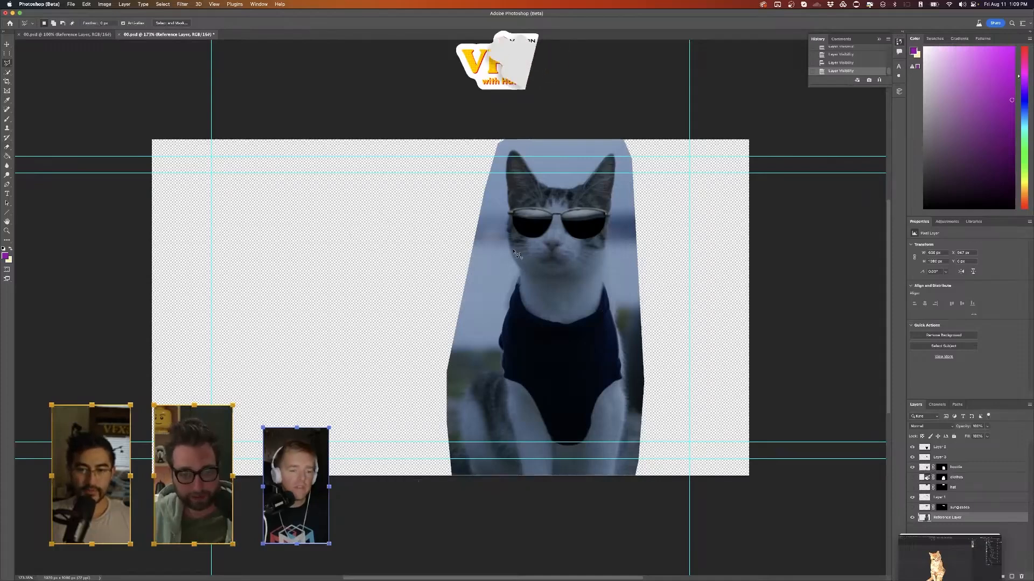
click(521, 310)
click(551, 343)
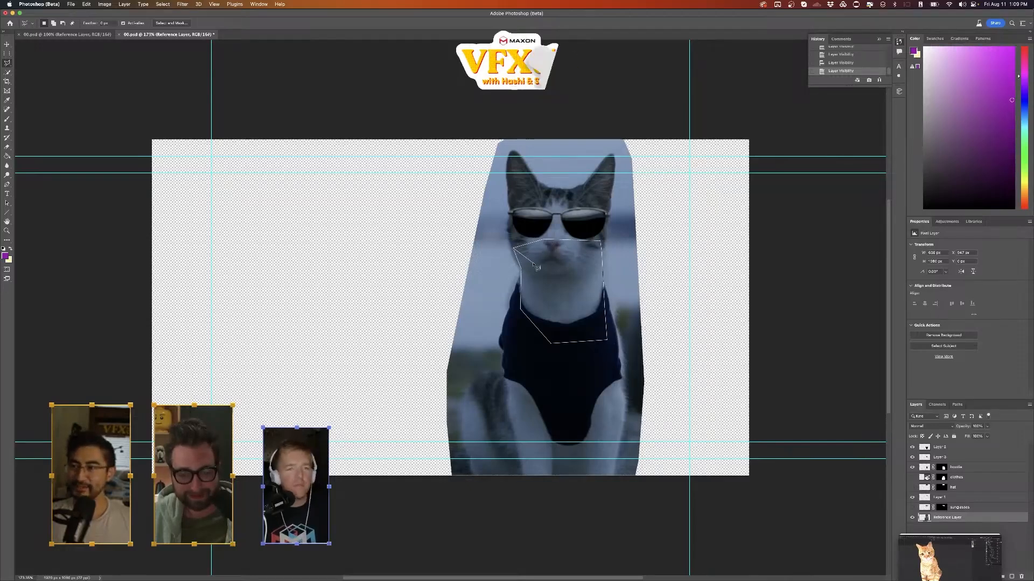
click(514, 251)
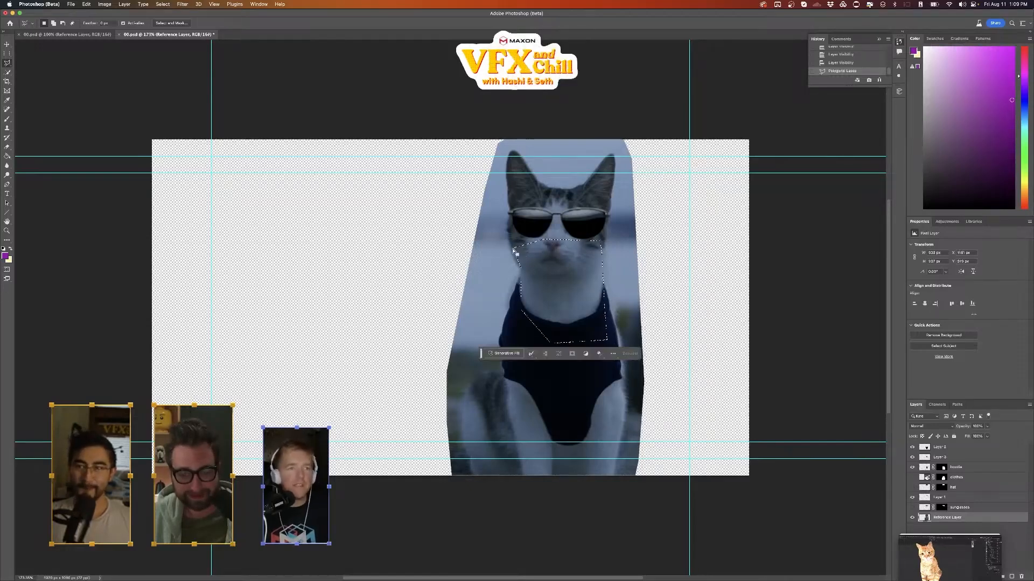
- Run Generative Fill on the selected muzzle and neck area with the prompt "beard"
click(505, 354)
text(beard)
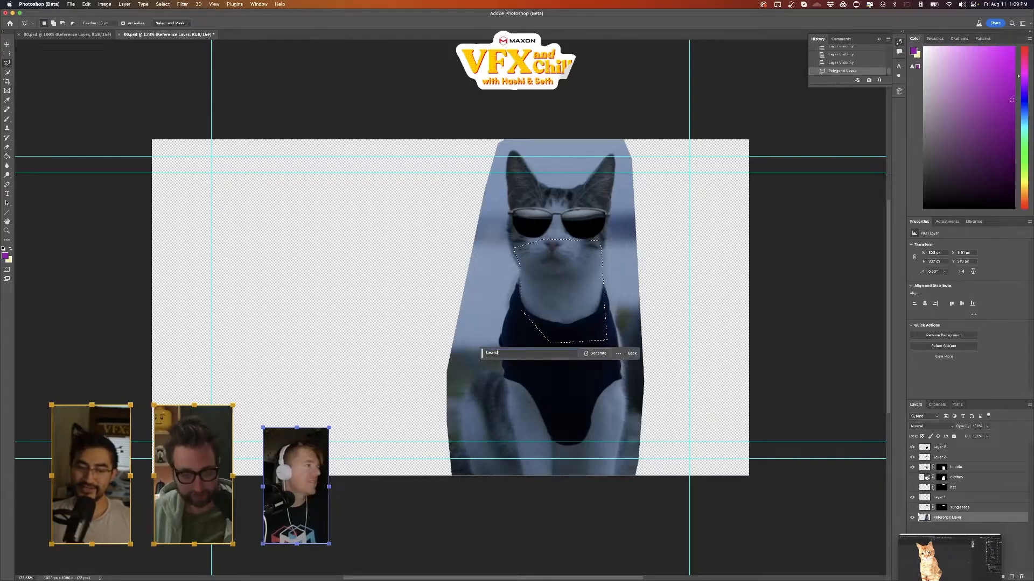
key(Return)
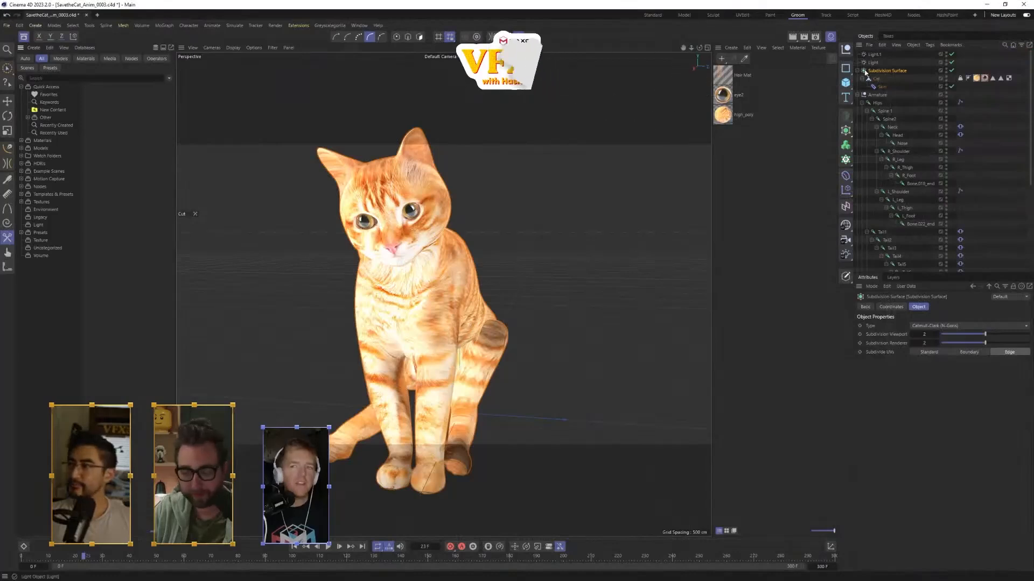
- Switch to Cinema 4D, search the asset library for "glasses" and add the Sunglasses model to the scene
click(63, 78)
text(glasses)
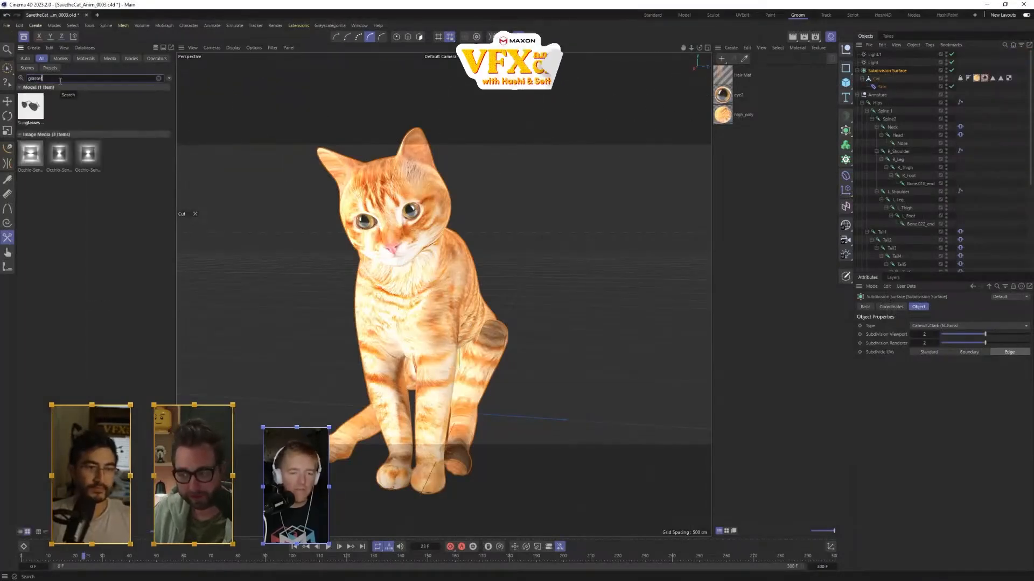
click(33, 111)
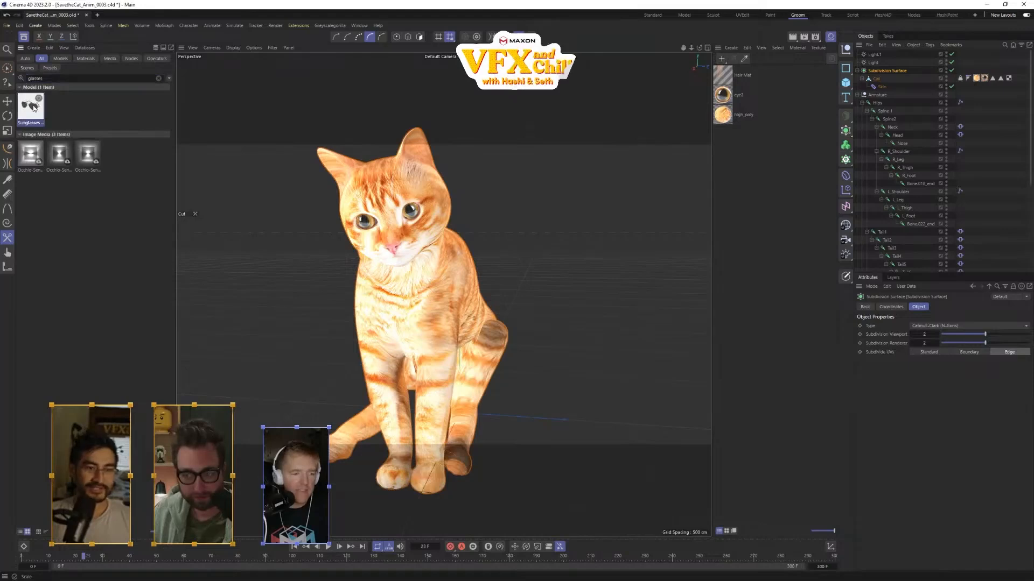
double_click(31, 106)
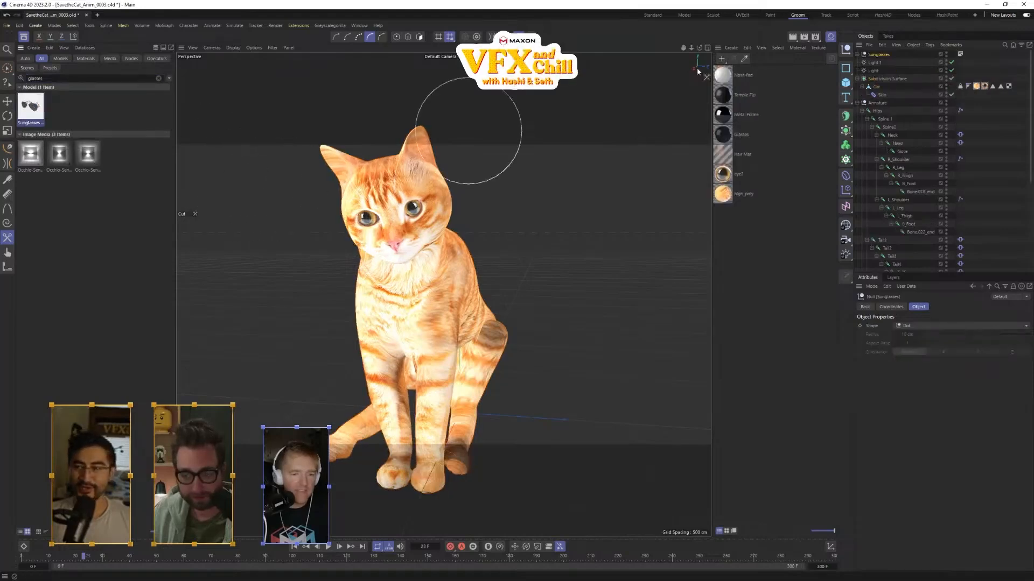
- Make the Sunglasses null a child of the cat's Head joint and zero its position and rotation coordinates
click(859, 55)
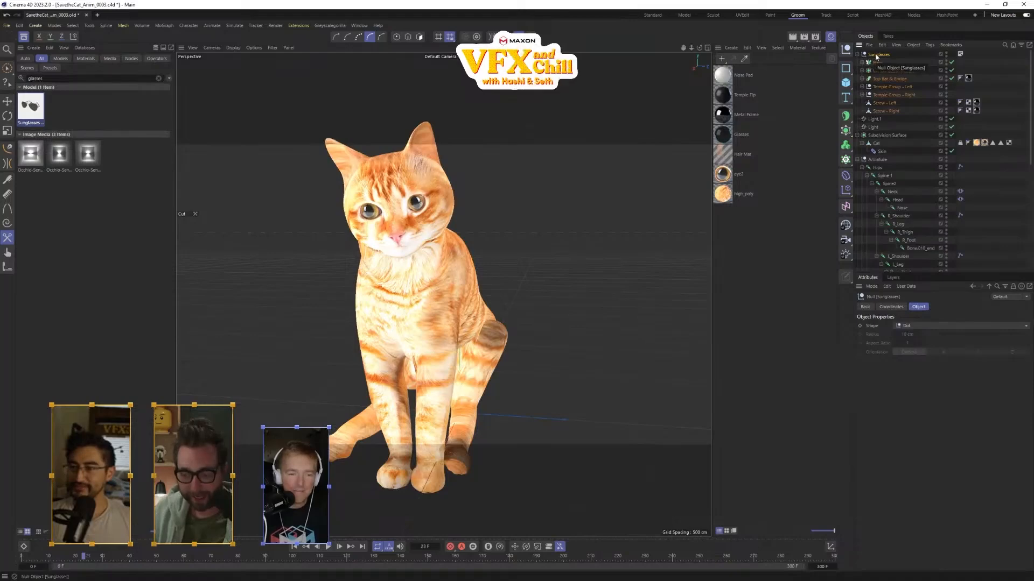
scroll(915, 160, down, 3)
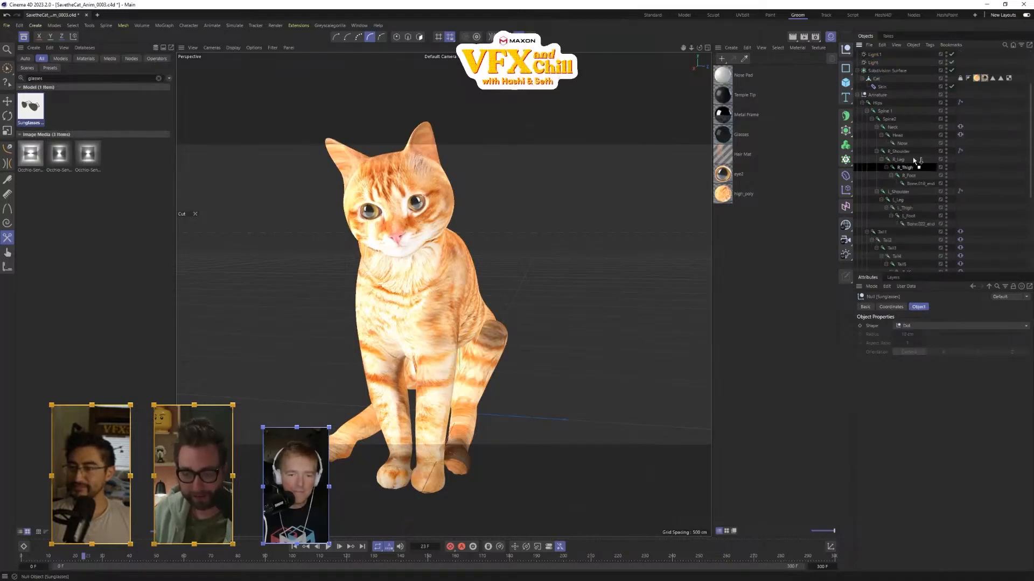
drag(913, 140, 914, 139)
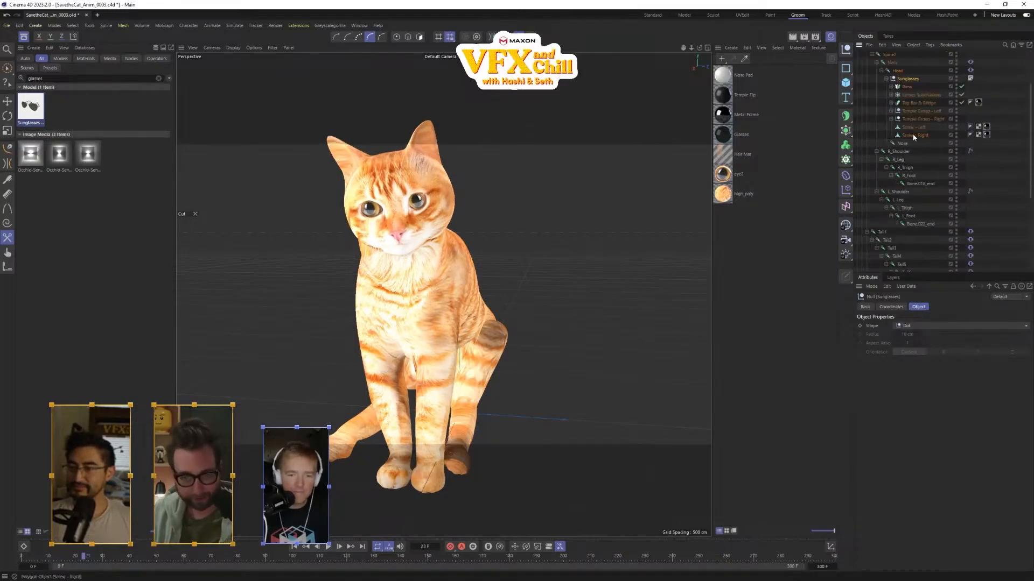
key(space)
click(909, 82)
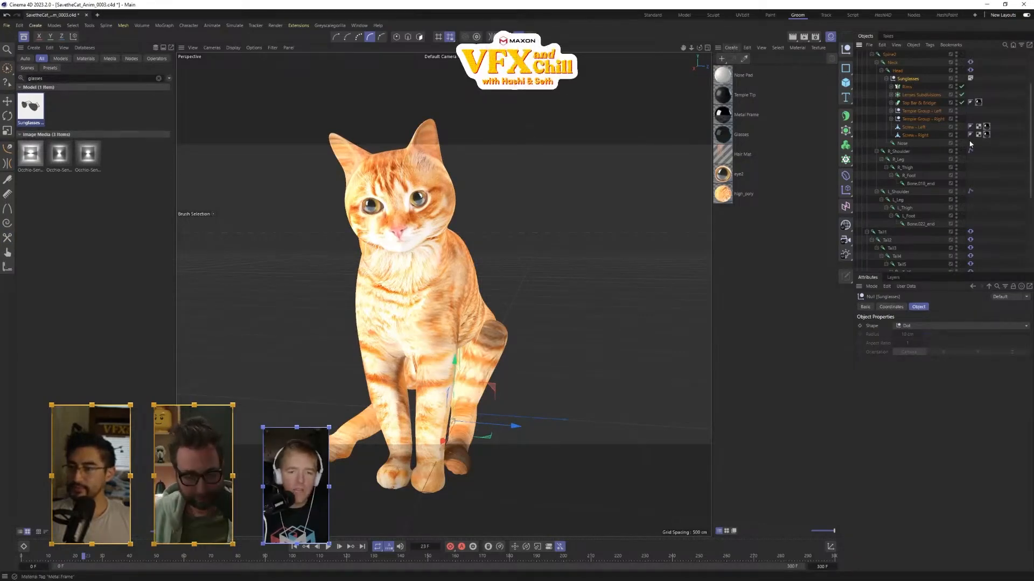
scroll(908, 142, up, 3)
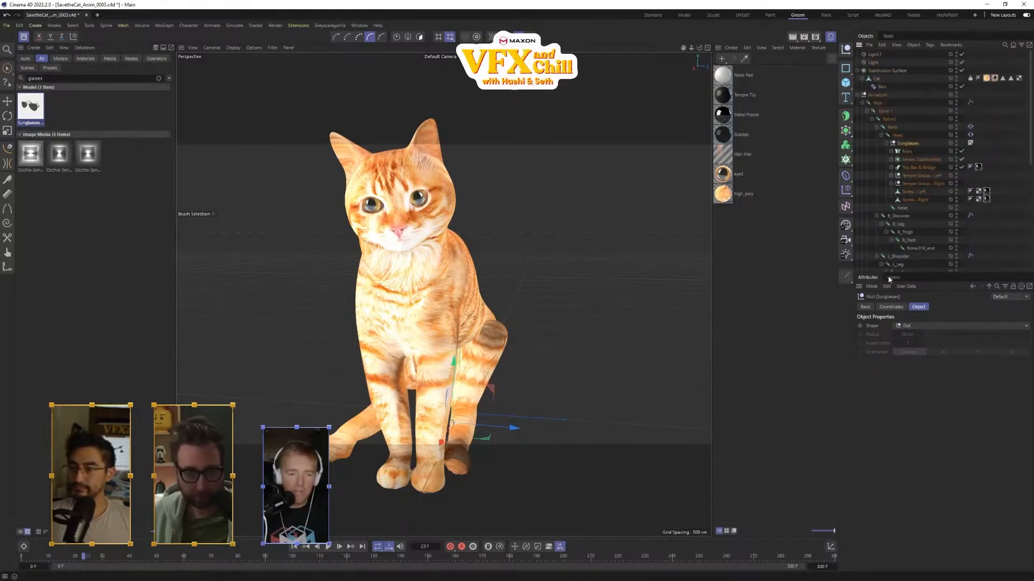
click(891, 307)
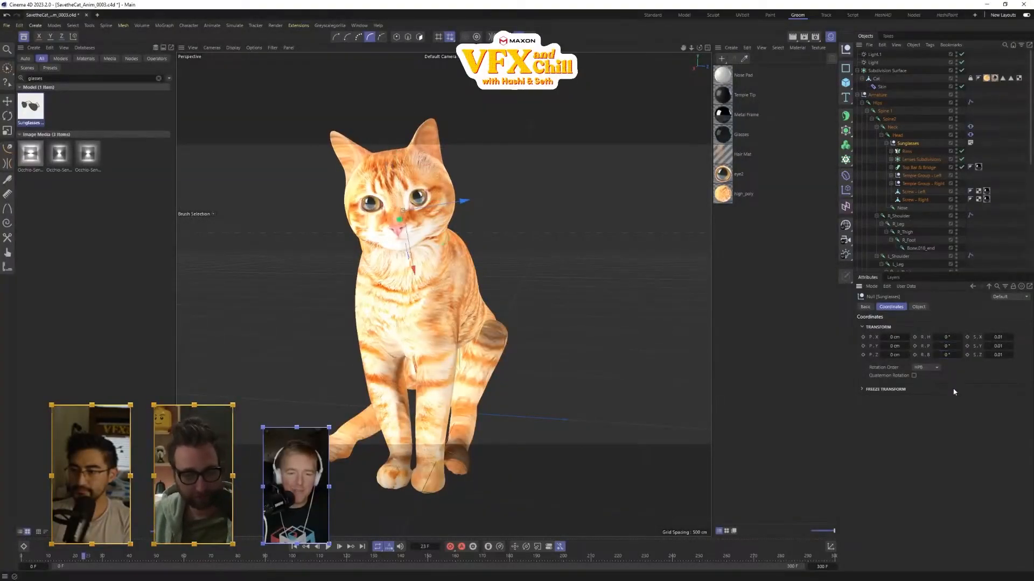
- Set the Sunglasses null's scale to 1 on the X, Y and Z axes
click(8, 131)
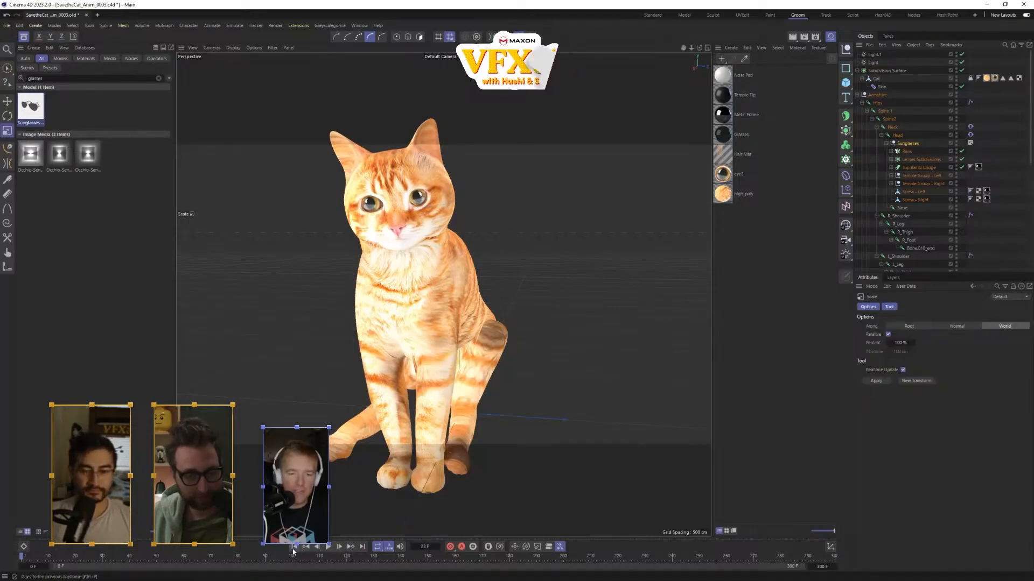
click(908, 144)
drag(999, 337, 999, 337)
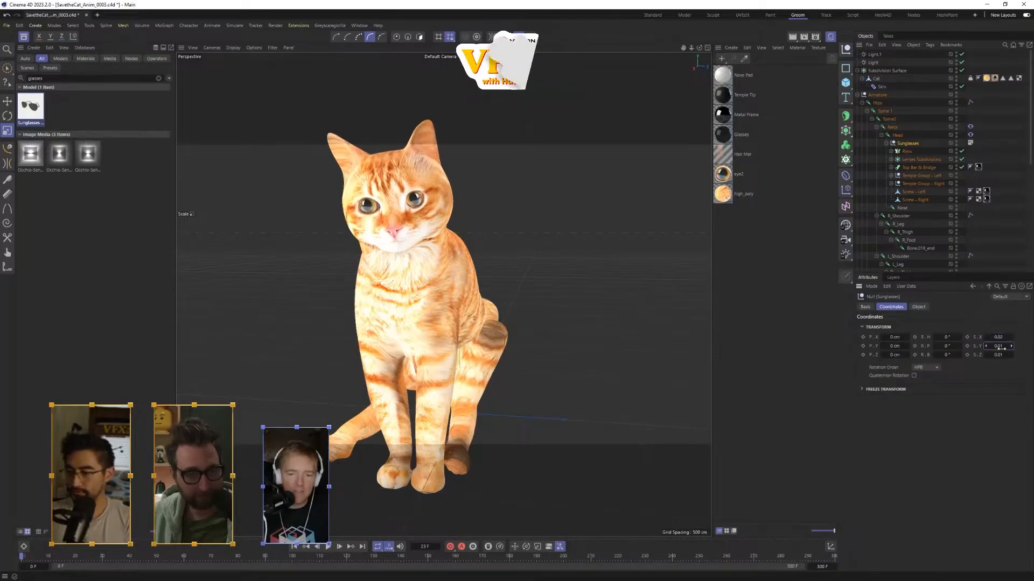
click(999, 347)
double_click(1002, 347)
text(1)
key(Return)
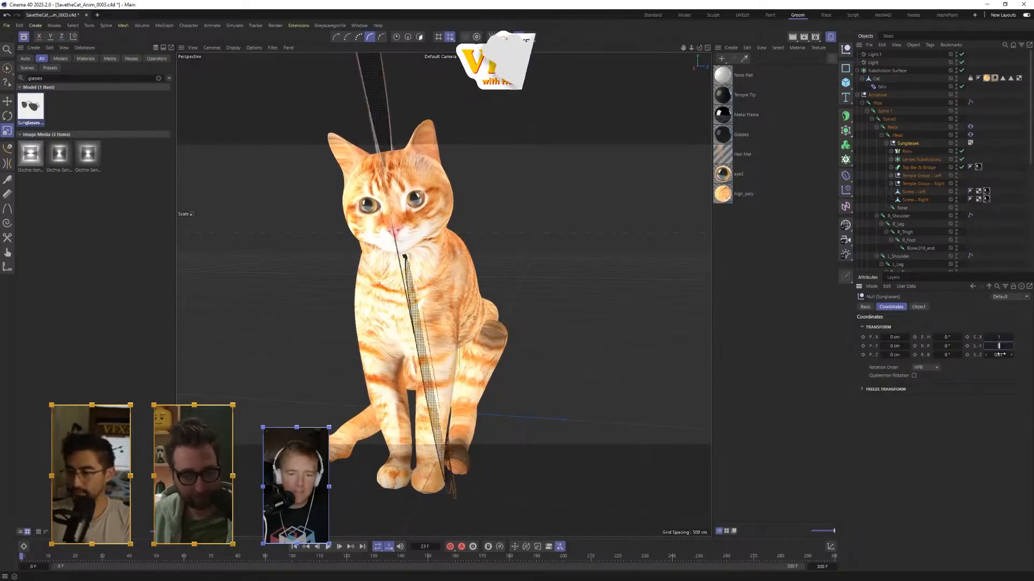
double_click(1001, 355)
text(1)
key(Return)
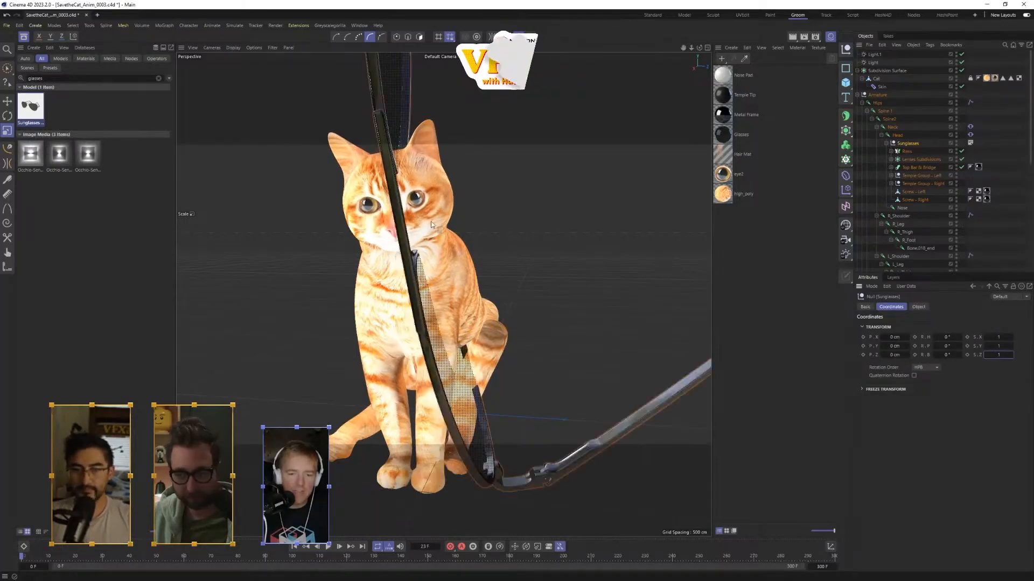
click(4, 125)
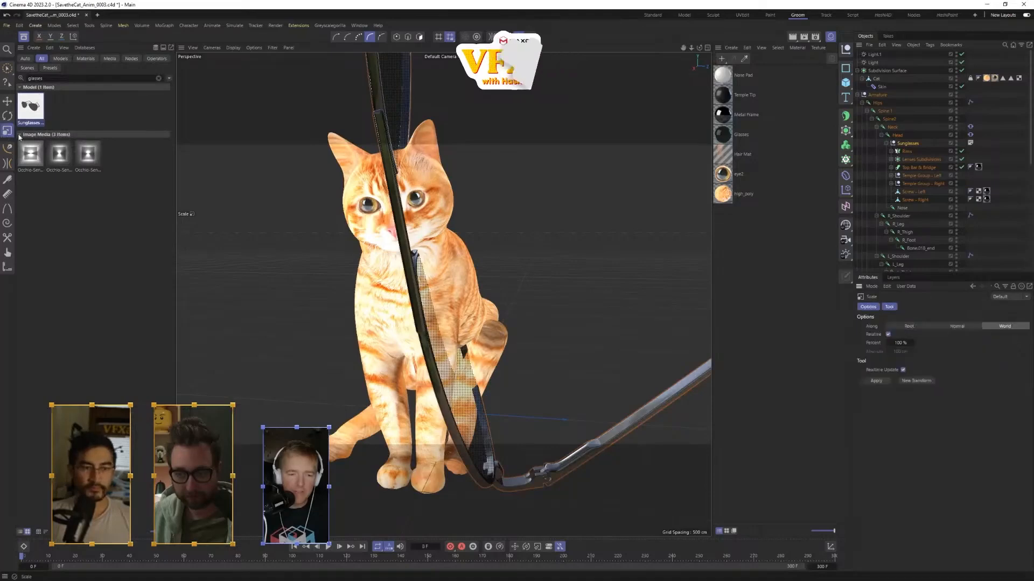
click(908, 144)
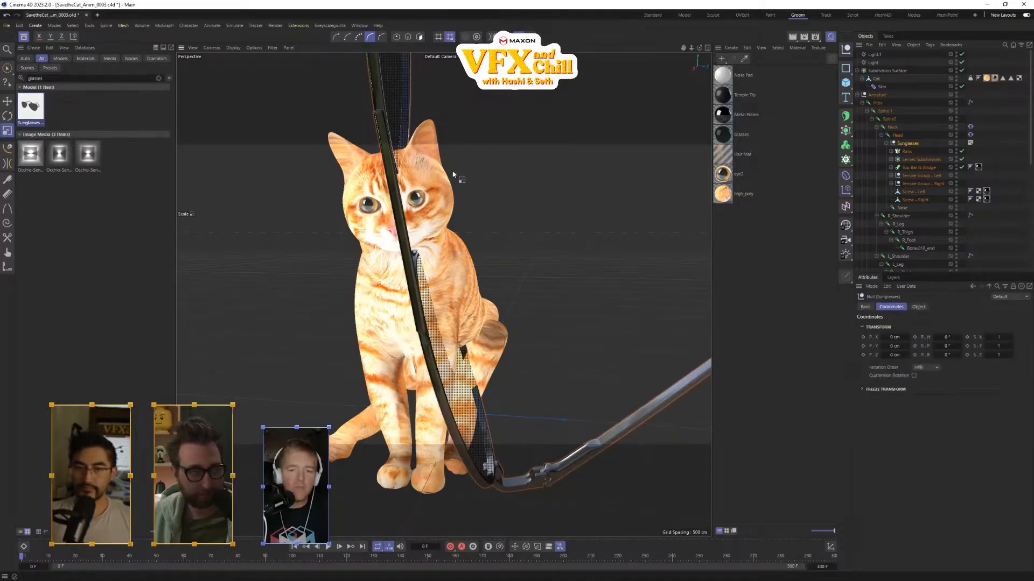
- Add a Figure object to the scene and compare its size with the cat and the sunglasses from several angles
click(847, 83)
click(883, 155)
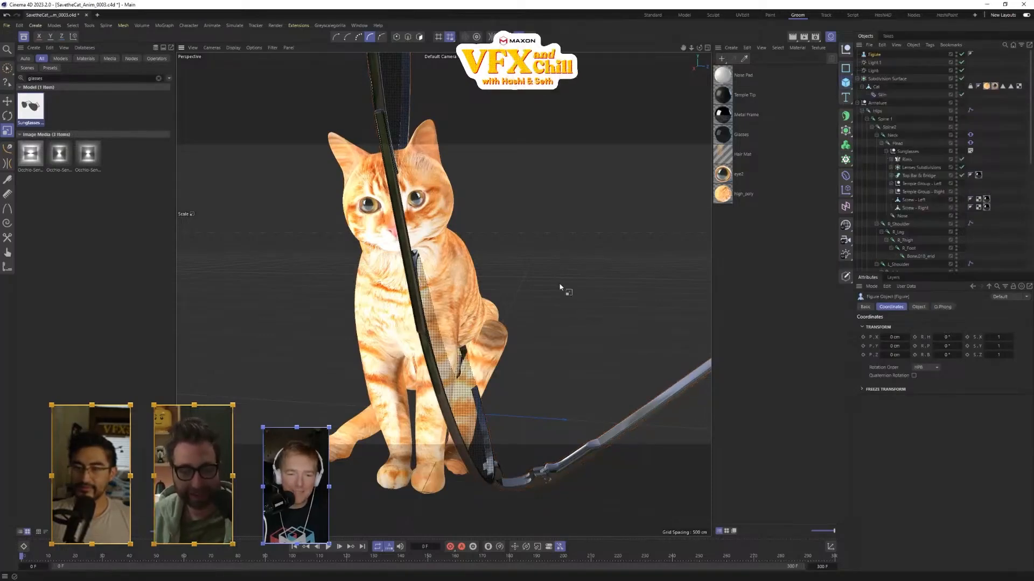
scroll(544, 298, down, 8)
alt+drag(542, 297, 560, 279)
scroll(522, 304, up, 12)
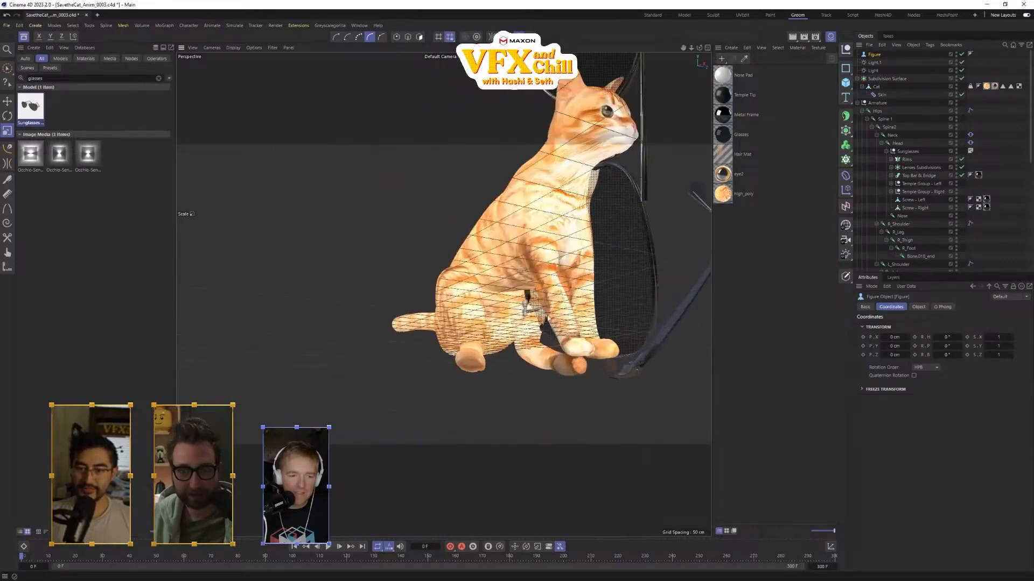
scroll(545, 369, down, 10)
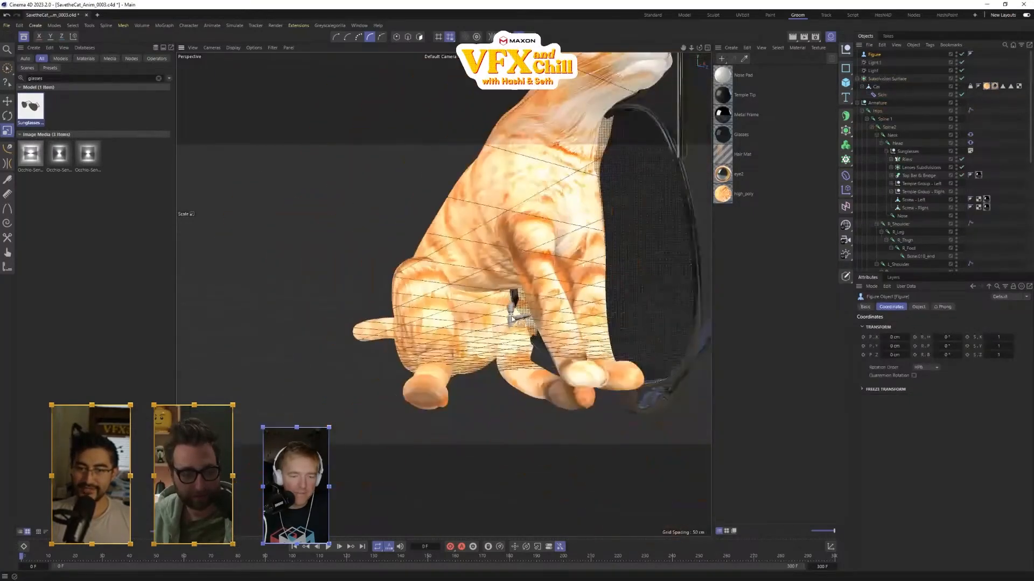
alt+drag(544, 370, 443, 291)
scroll(443, 290, down, 6)
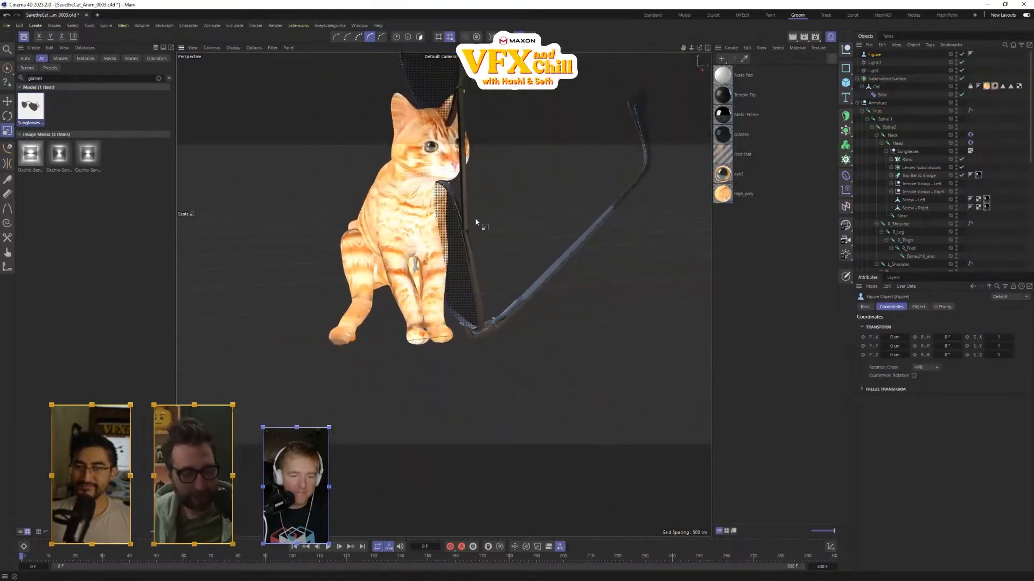
alt+middle_drag(477, 224, 528, 316)
alt+drag(527, 316, 455, 306)
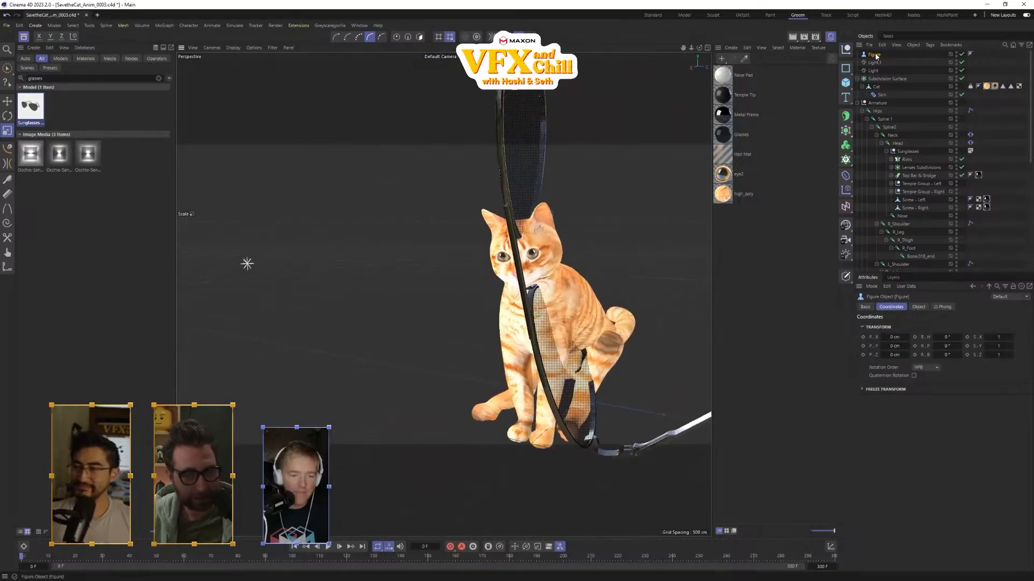
- Group the cat's Subdivision Surface, Armature and goal objects under one null
click(862, 102)
click(878, 79)
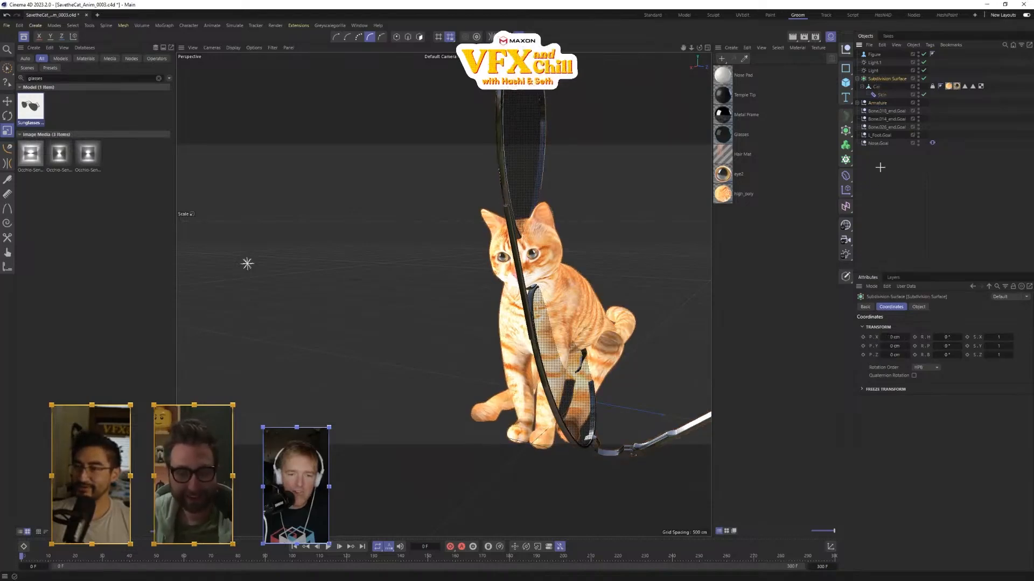
drag(884, 186, 868, 79)
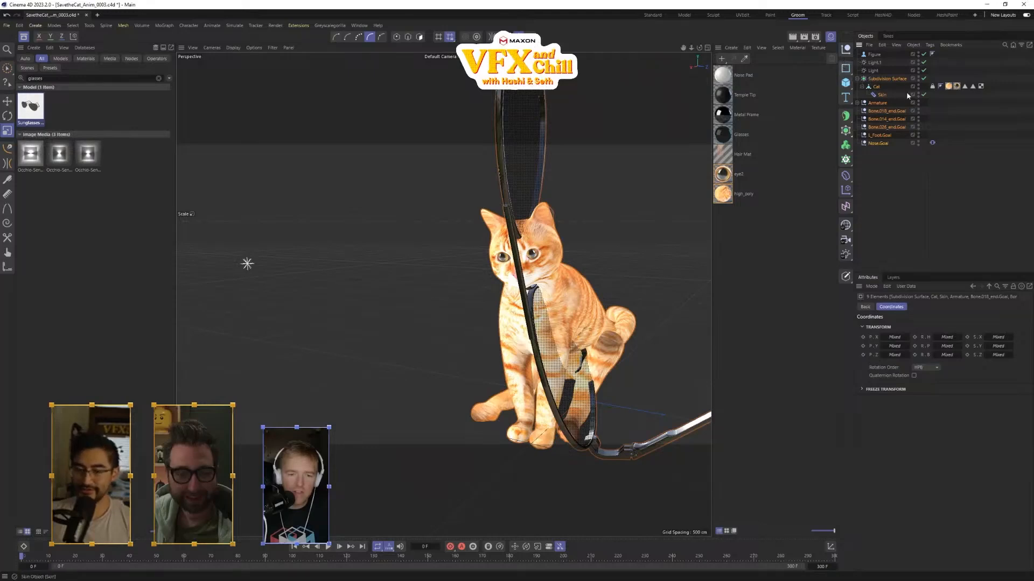
key(alt+g)
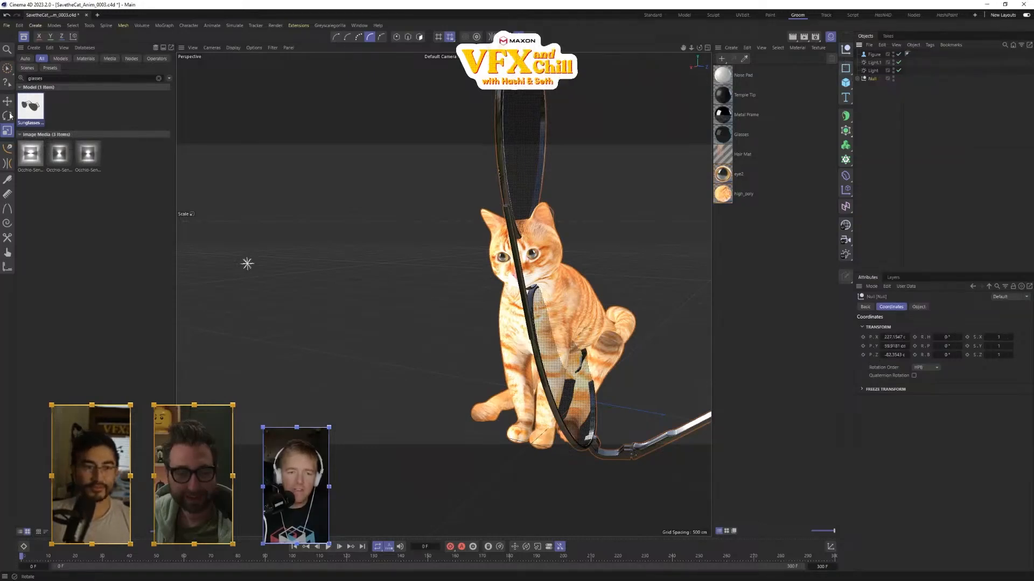
click(7, 130)
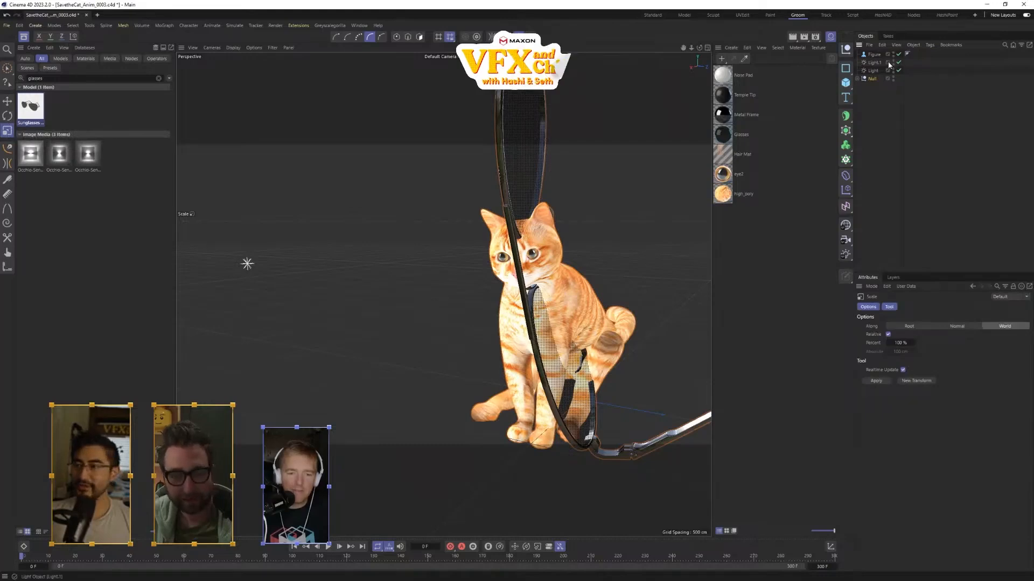
click(873, 54)
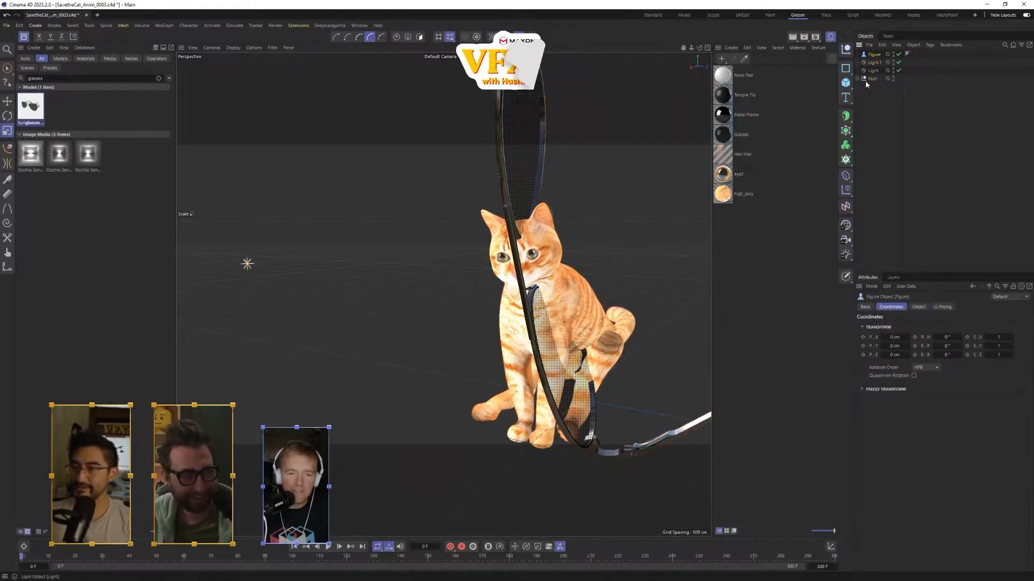
- Select the Sunglasses null under the Head joint and set its heading and pitch rotation to 90° each
click(872, 79)
click(857, 79)
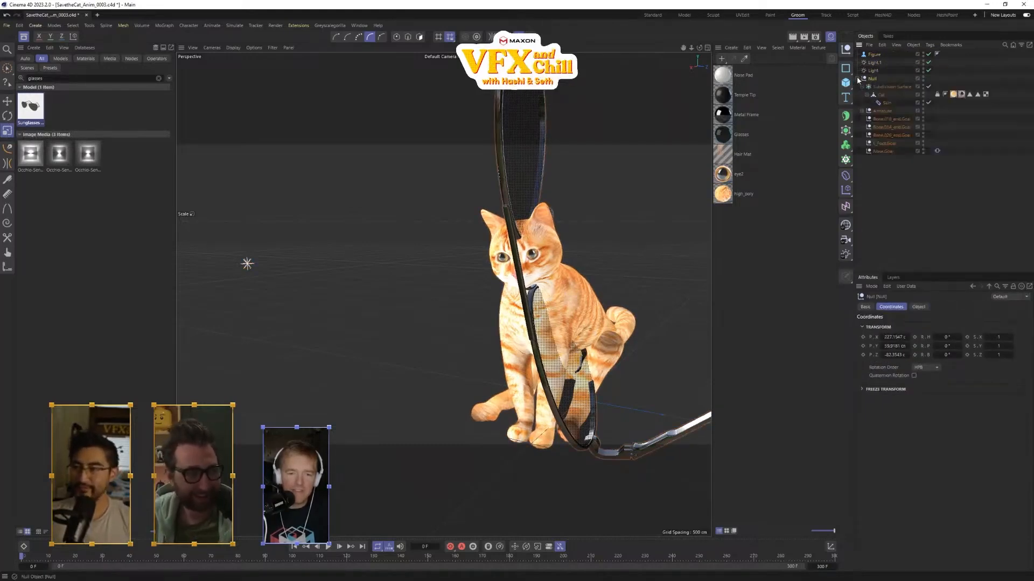
click(888, 95)
click(859, 113)
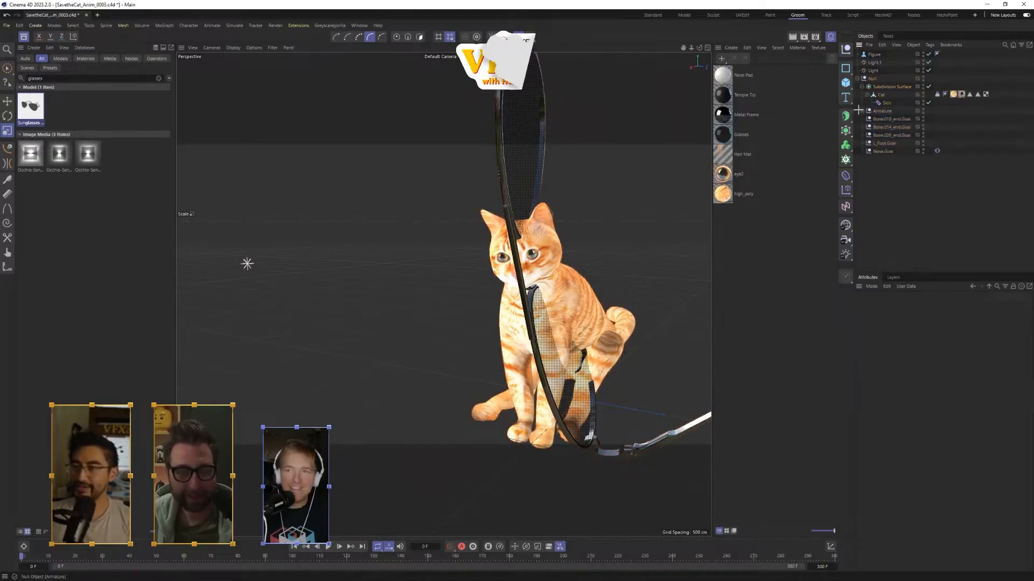
click(866, 110)
click(862, 111)
click(913, 116)
click(913, 159)
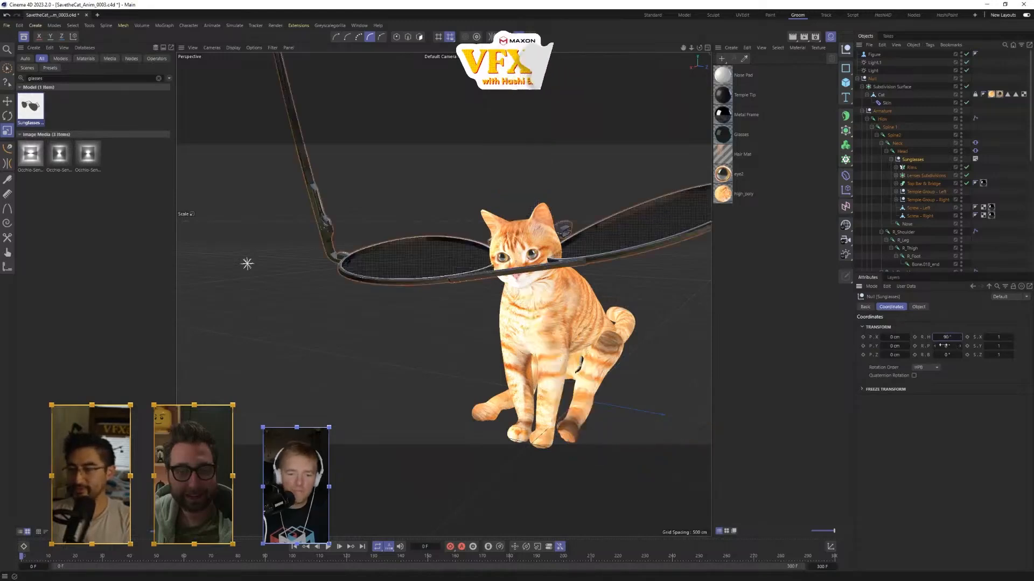
text(0)
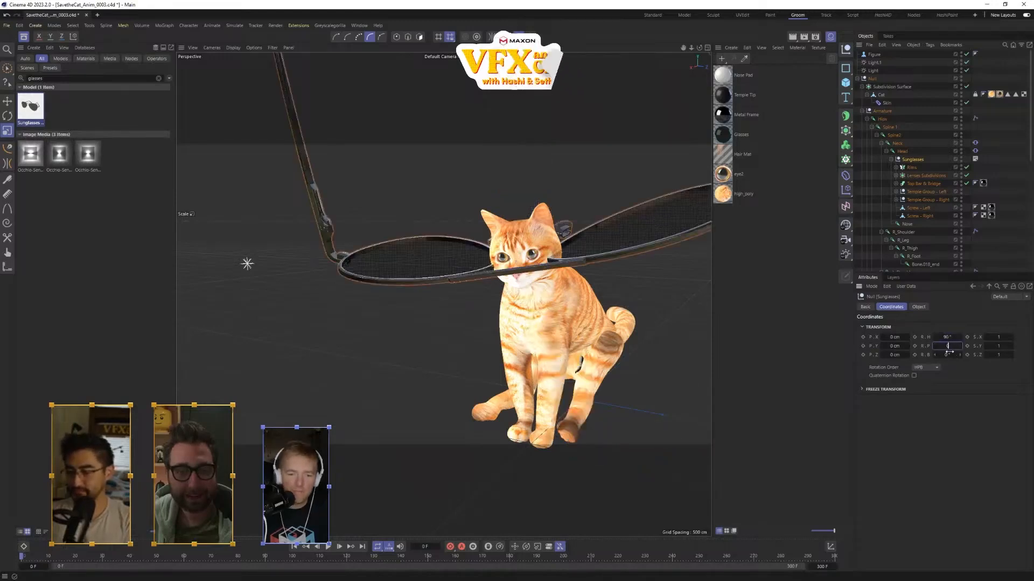
key(Return)
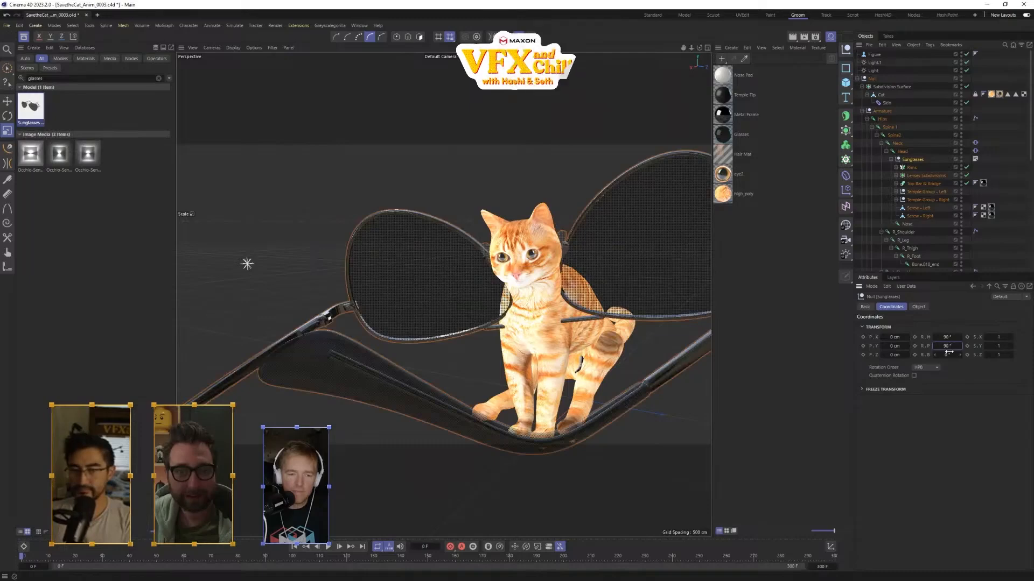
- Set the Sunglasses null's pitch rotation to -90° and check its orientation from the side
key(BackSpace)
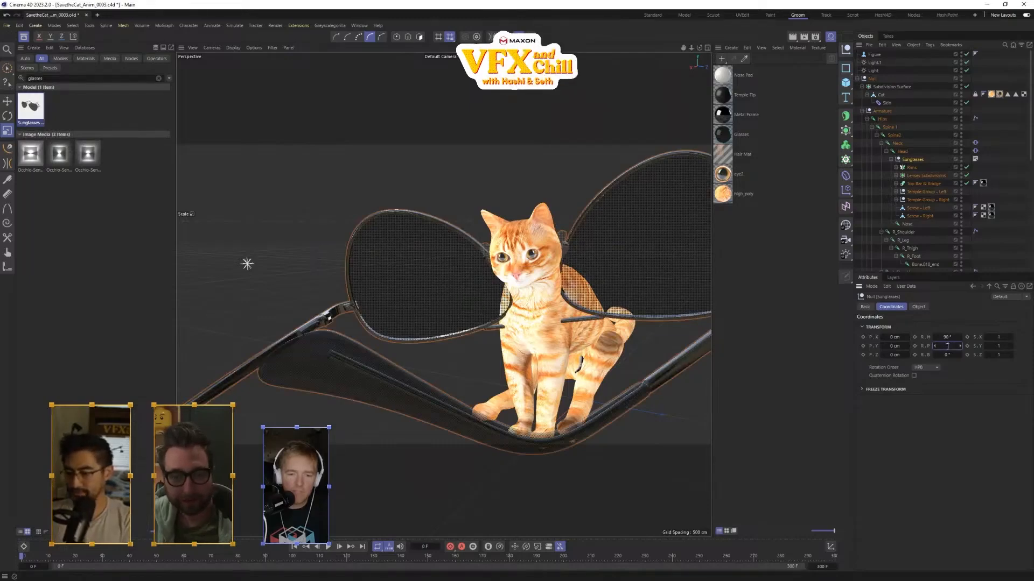
text(-90)
key(Return)
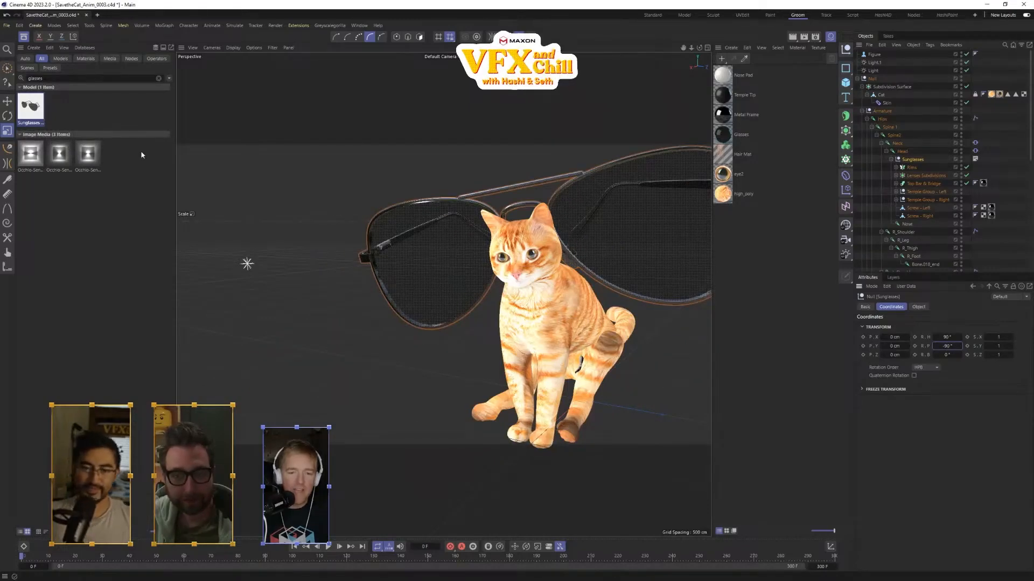
alt+drag(623, 280, 679, 279)
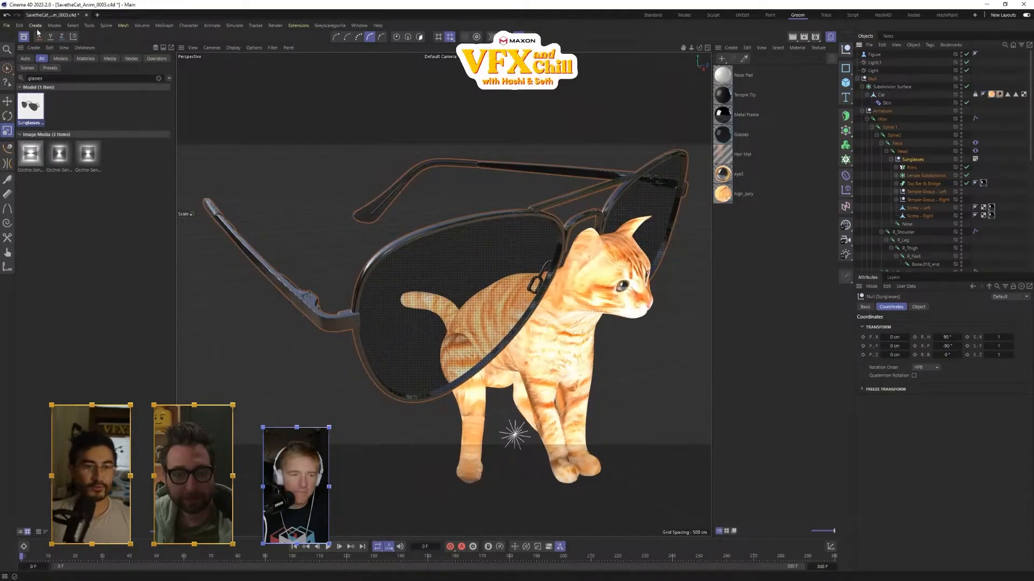
- Switch to the mesh modelling layout and scale the Sunglasses down uniformly to roughly the size of the cat's head
click(882, 15)
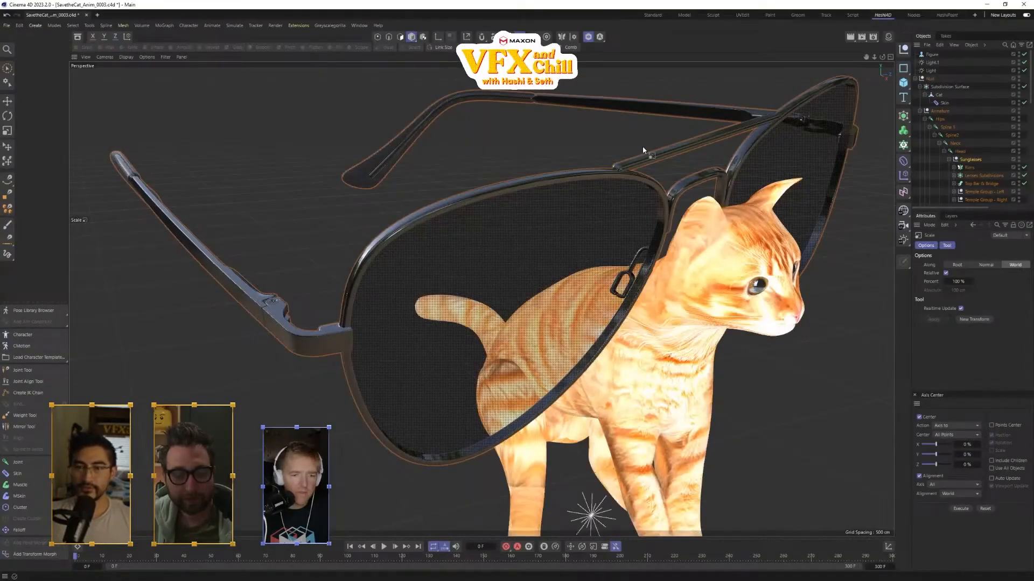
click(962, 161)
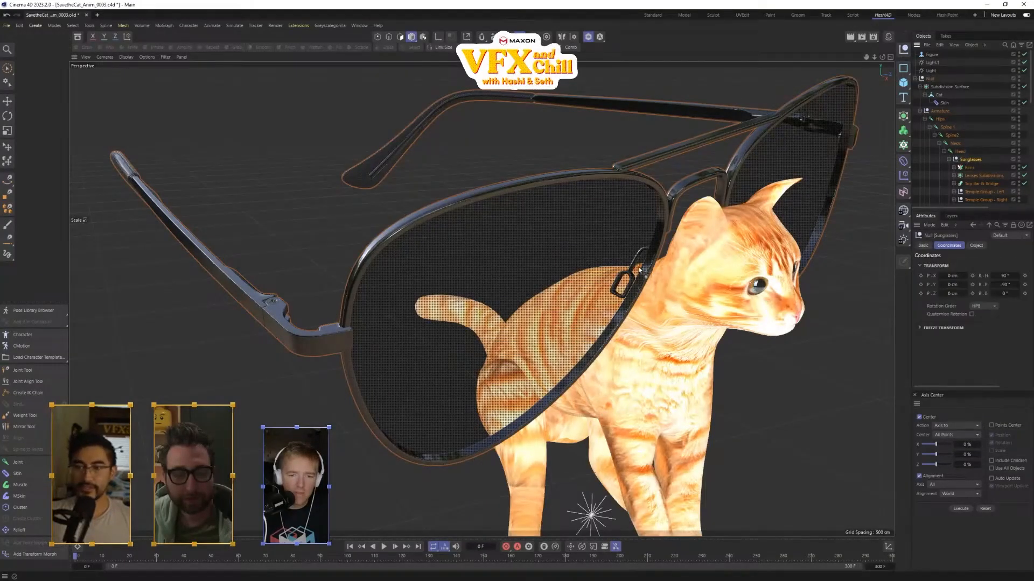
scroll(677, 228, down, 3)
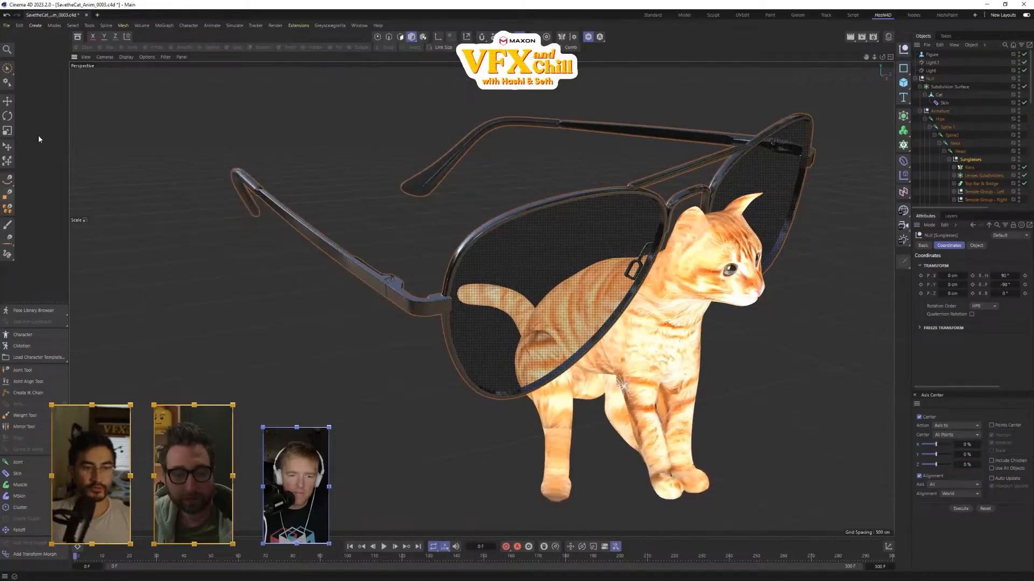
click(7, 131)
drag(711, 242, 546, 345)
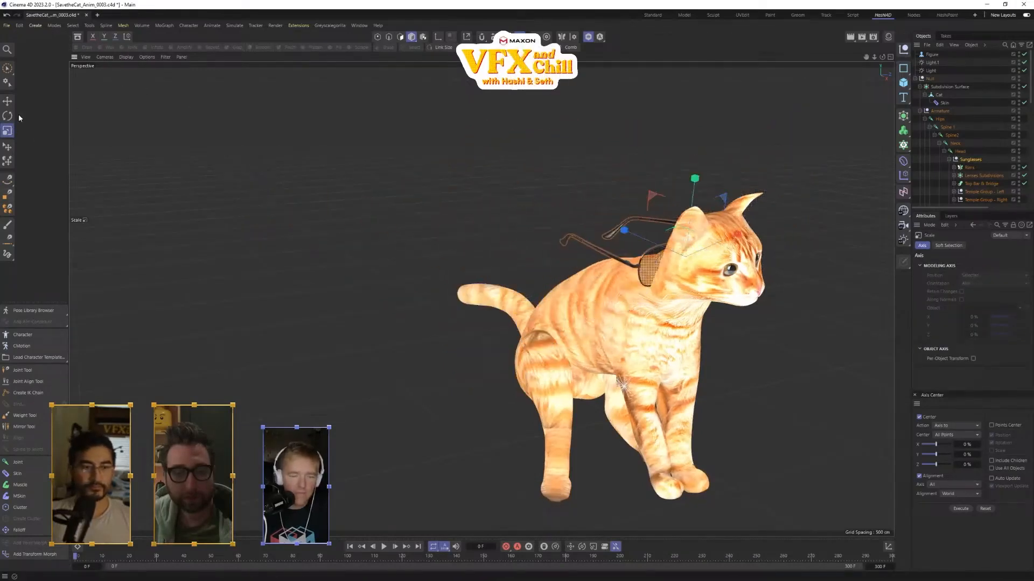
- Move the Sunglasses forward from the back of the head onto the cat's face, in front of the eyes
click(7, 102)
drag(636, 243, 746, 246)
scroll(764, 269, up, 8)
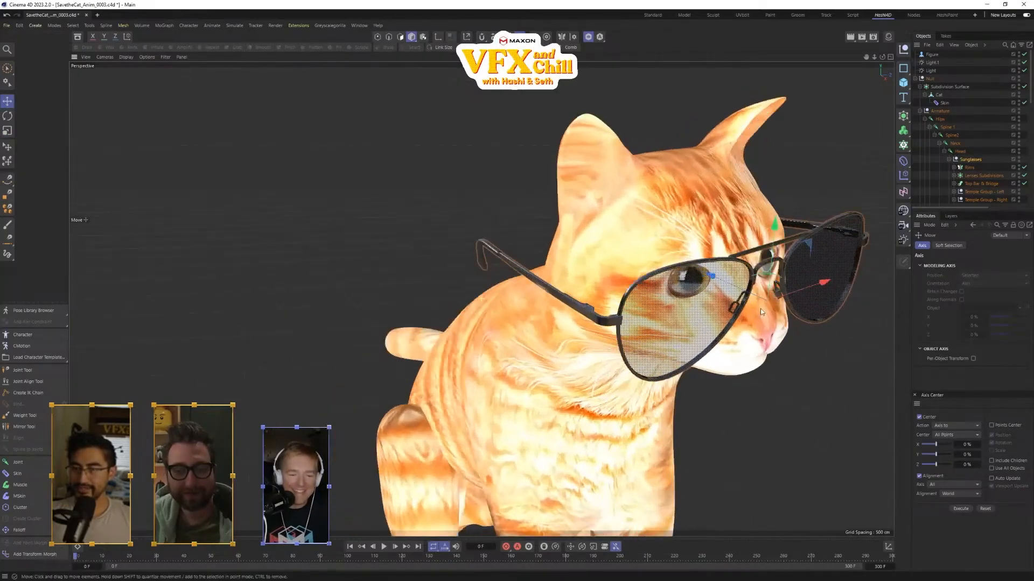
- Scale the Sunglasses down slightly and uniformly so they fit the cat's face
alt+drag(761, 312, 609, 279)
key(t)
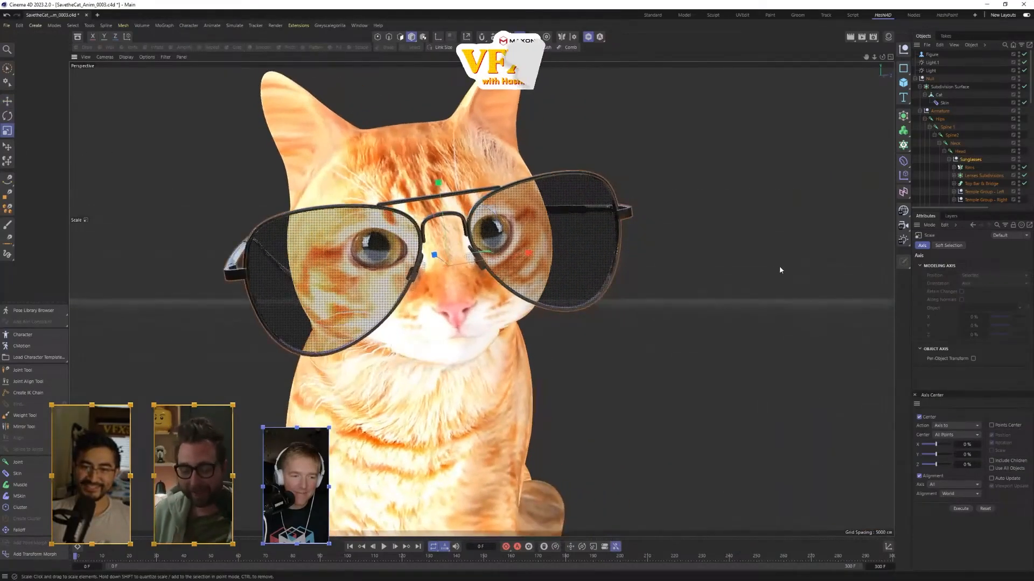
drag(752, 295, 728, 306)
alt+drag(641, 312, 646, 401)
alt+drag(728, 186, 732, 140)
- Rotate the Temple Group - Left about its hinge to a heading of about -77° so the arm fits along the cat's head
scroll(968, 135, down, 3)
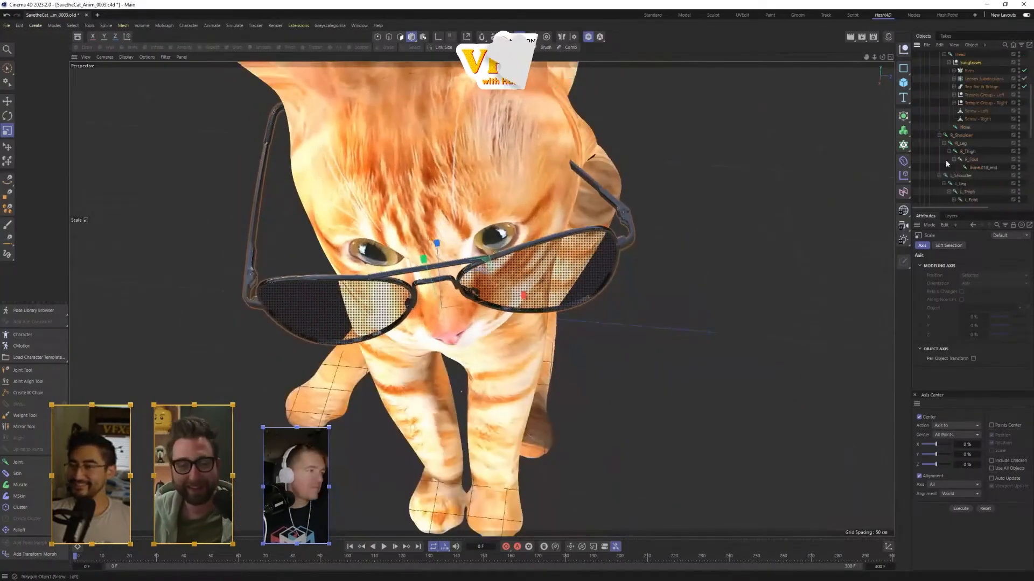
click(981, 152)
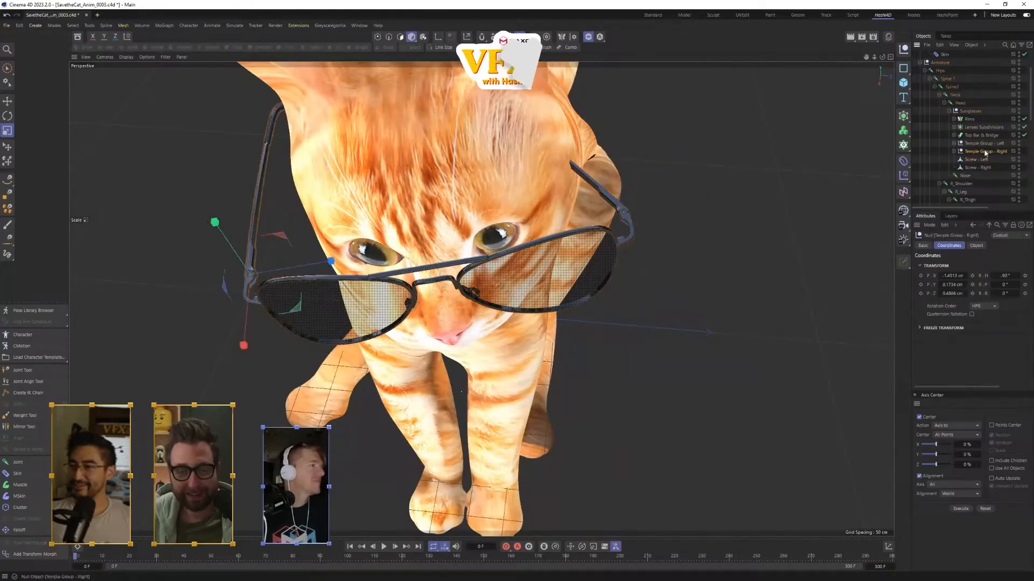
click(984, 147)
click(985, 143)
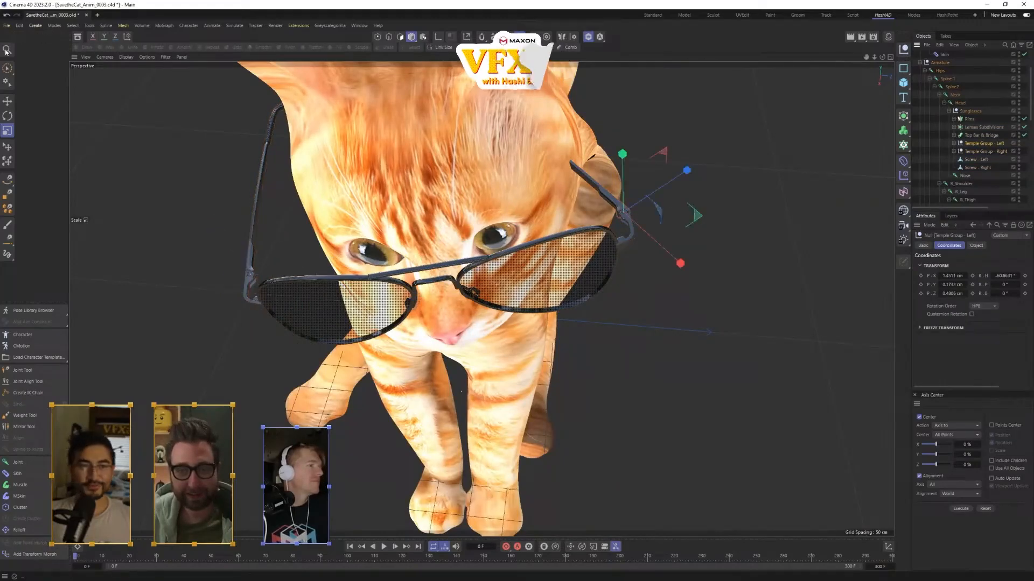
click(7, 116)
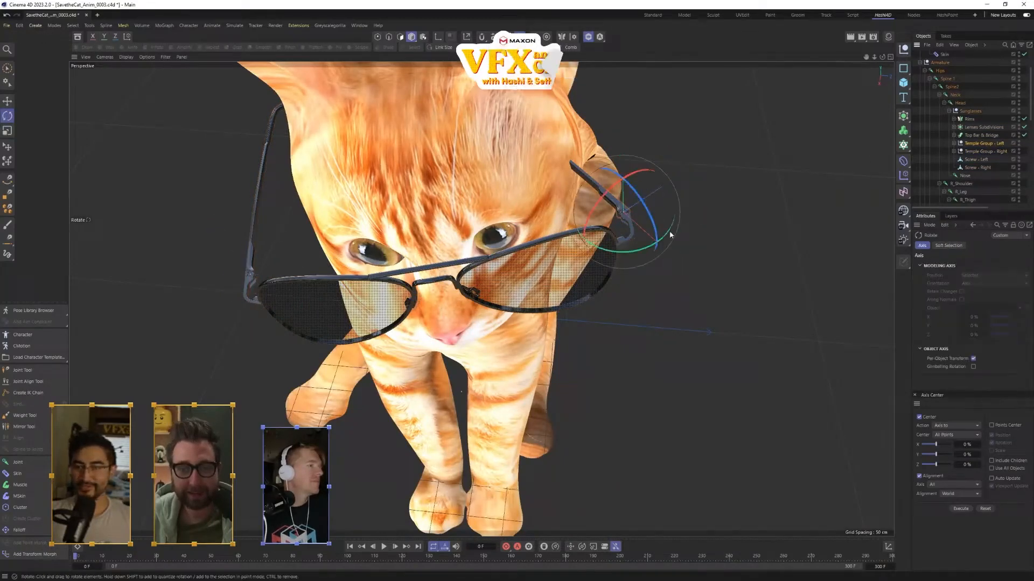
drag(666, 238, 469, 197)
drag(374, 218, 384, 219)
alt+drag(668, 237, 517, 239)
scroll(713, 234, down, 4)
alt+middle_drag(789, 252, 584, 215)
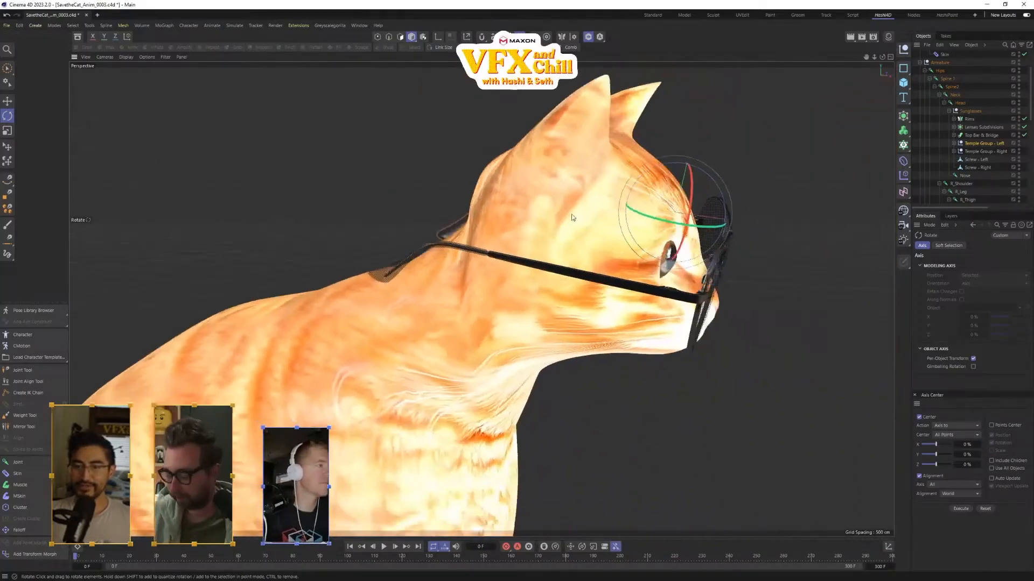
alt+drag(585, 215, 491, 201)
scroll(679, 218, down, 4)
alt+drag(680, 218, 670, 237)
- Rotate the Temple Group - Right about its hinge to a heading of about -103°, mirroring the left arm
click(978, 159)
click(981, 151)
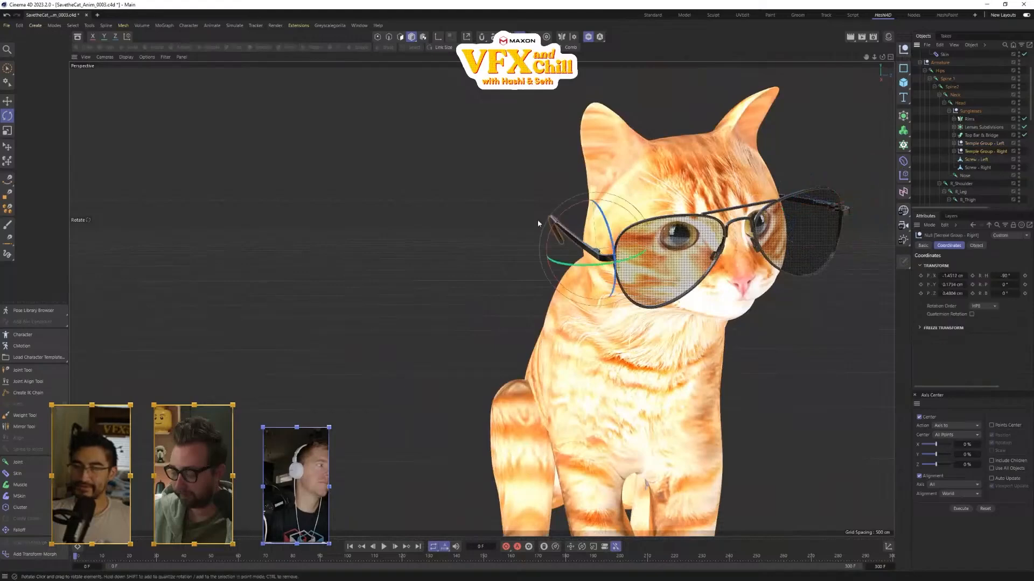
alt+drag(537, 219, 567, 222)
drag(586, 287, 576, 287)
alt+drag(679, 343, 700, 269)
alt+middle_drag(743, 290, 466, 249)
alt+drag(523, 250, 480, 296)
click(996, 177)
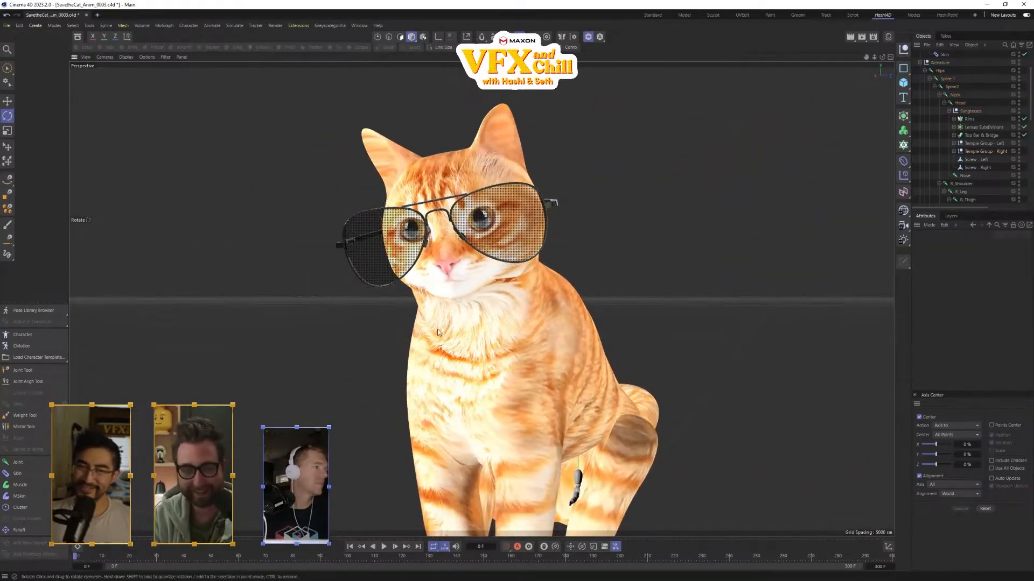
- Check the fit of the sunglasses from the front and compare the heading rotations of the two temple groups
alt+drag(409, 330, 469, 337)
alt+middle_drag(567, 289, 578, 256)
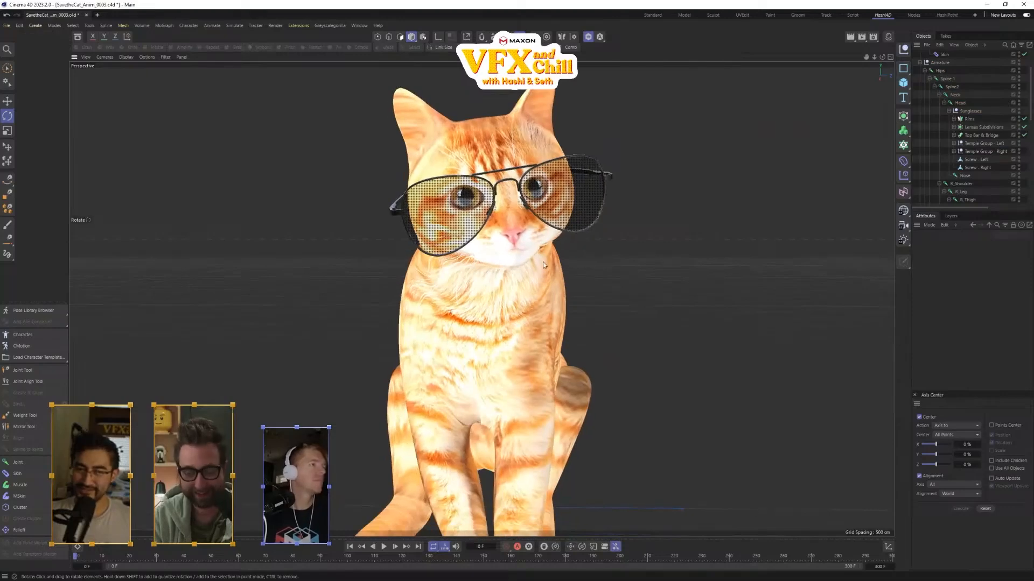
alt+drag(543, 261, 539, 293)
click(997, 151)
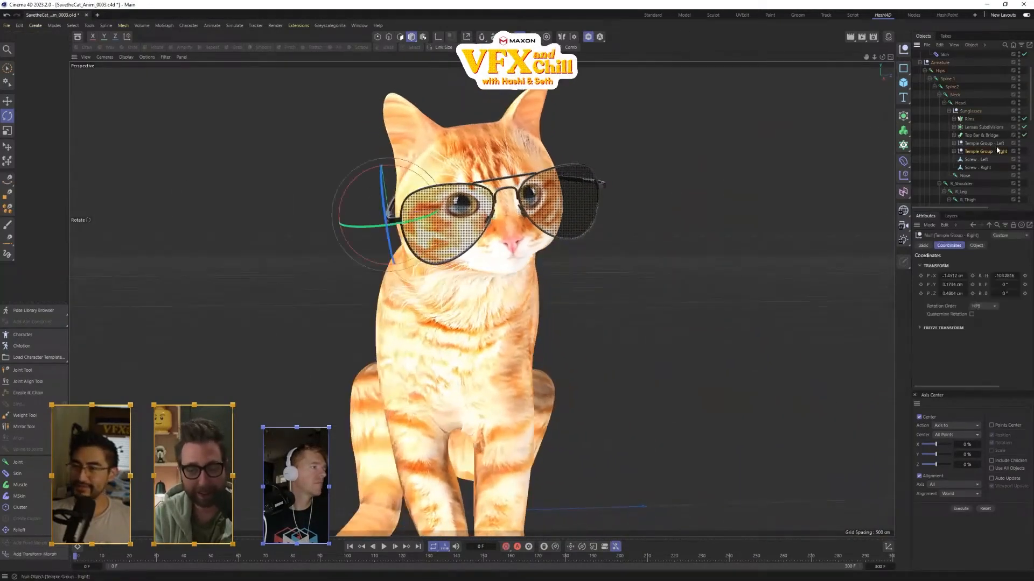
click(995, 143)
alt+middle_drag(480, 410, 502, 370)
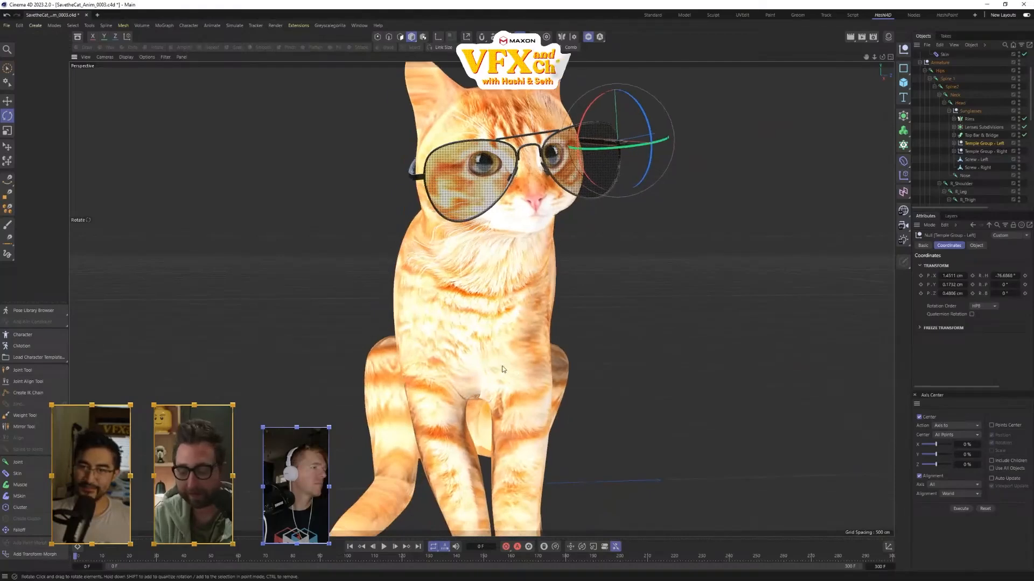
- Play the cat's animation to check that the sunglasses follow the head, stopping around frame 178
click(961, 103)
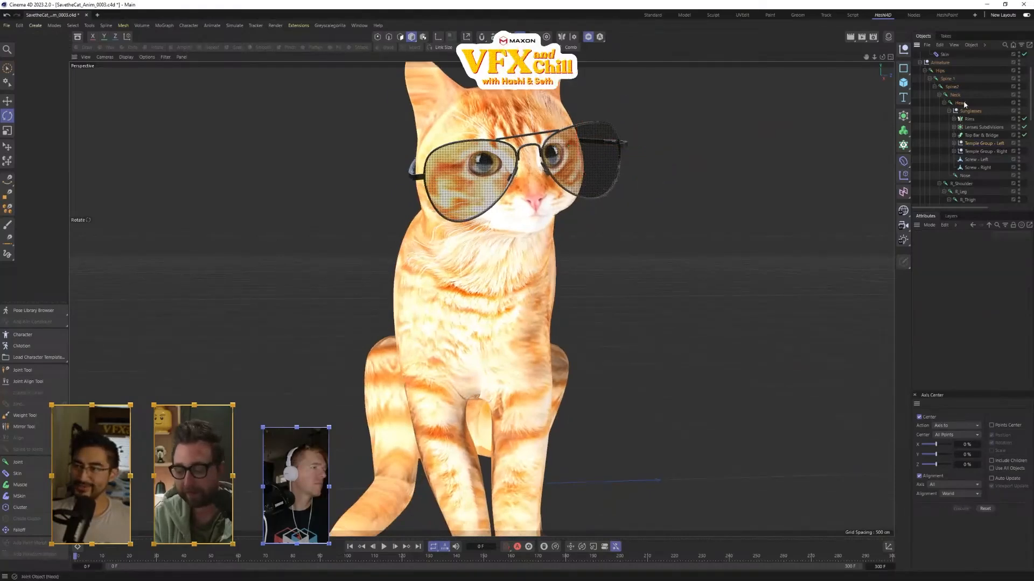
click(384, 546)
click(780, 288)
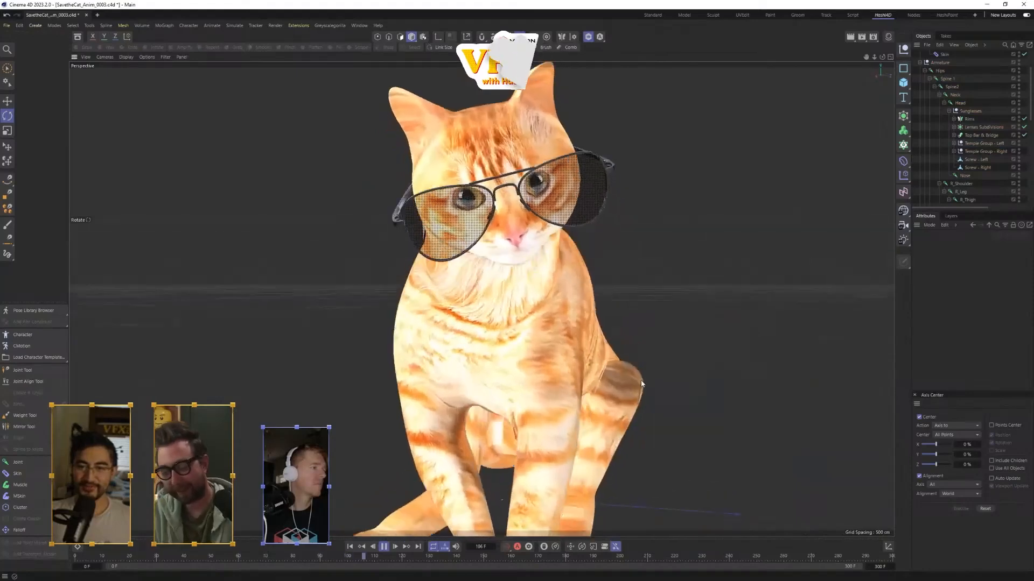
click(406, 547)
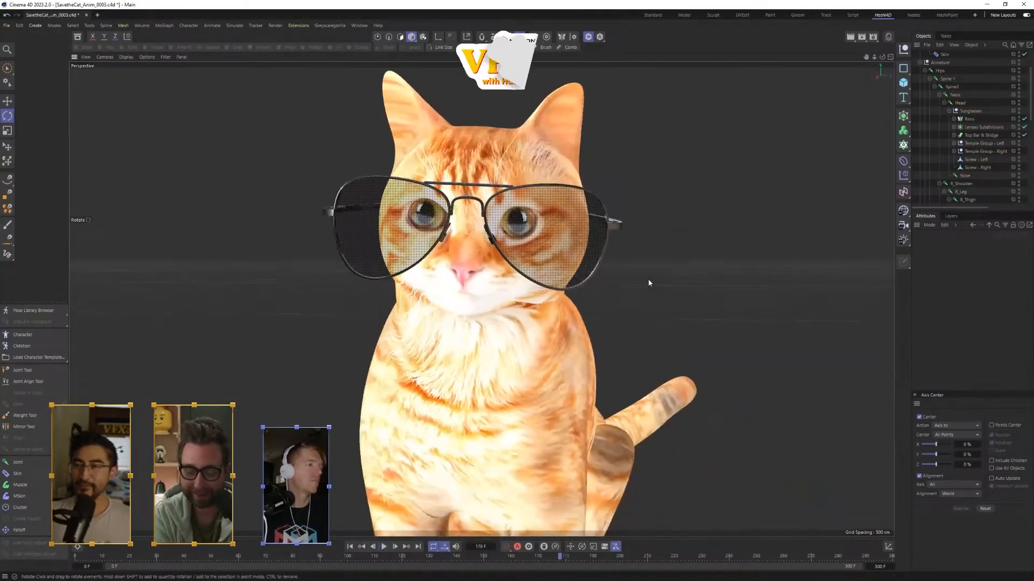
alt+drag(648, 282, 673, 286)
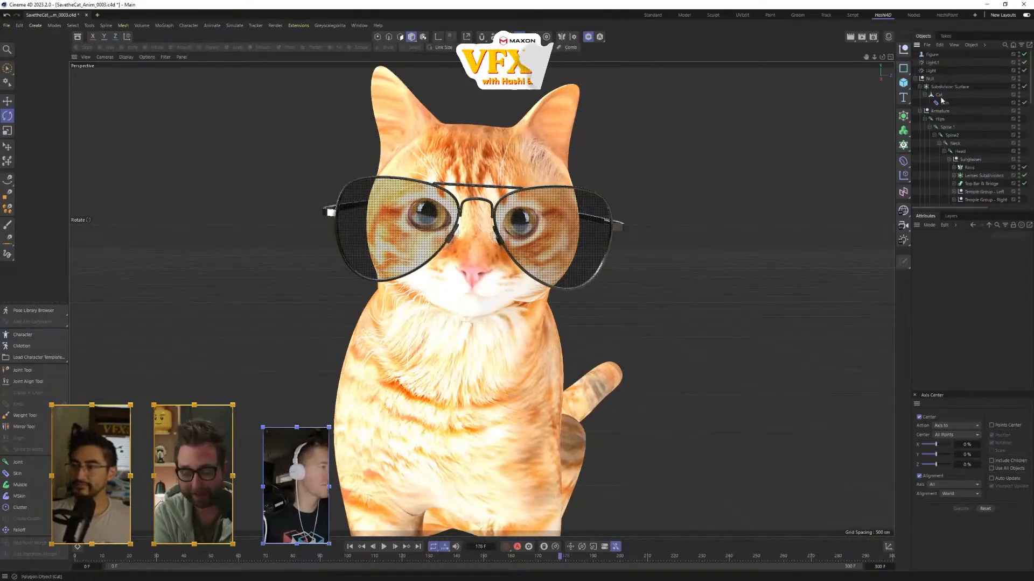
- Select the Cat mesh in polygon mode, activate brush selection and disable the Subdivision Surface
click(549, 311)
alt+drag(548, 310, 534, 260)
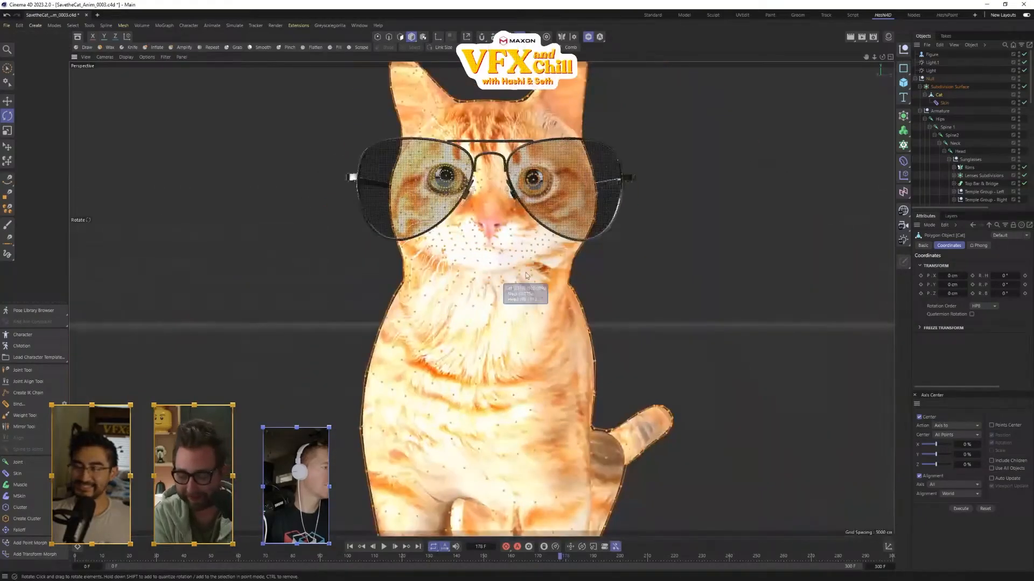
scroll(548, 294, down, 4)
scroll(567, 293, up, 2)
scroll(567, 292, up, 2)
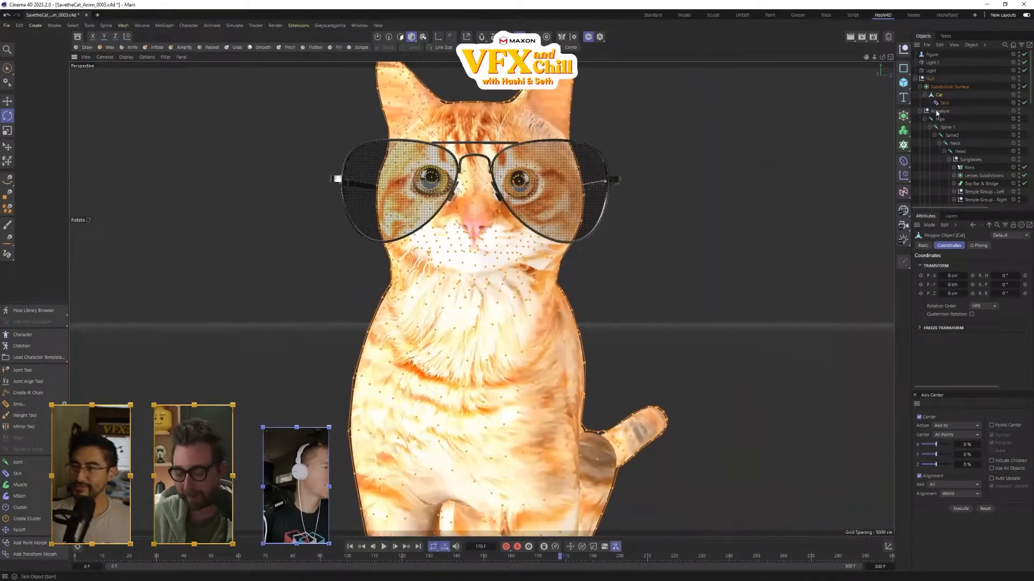
click(947, 105)
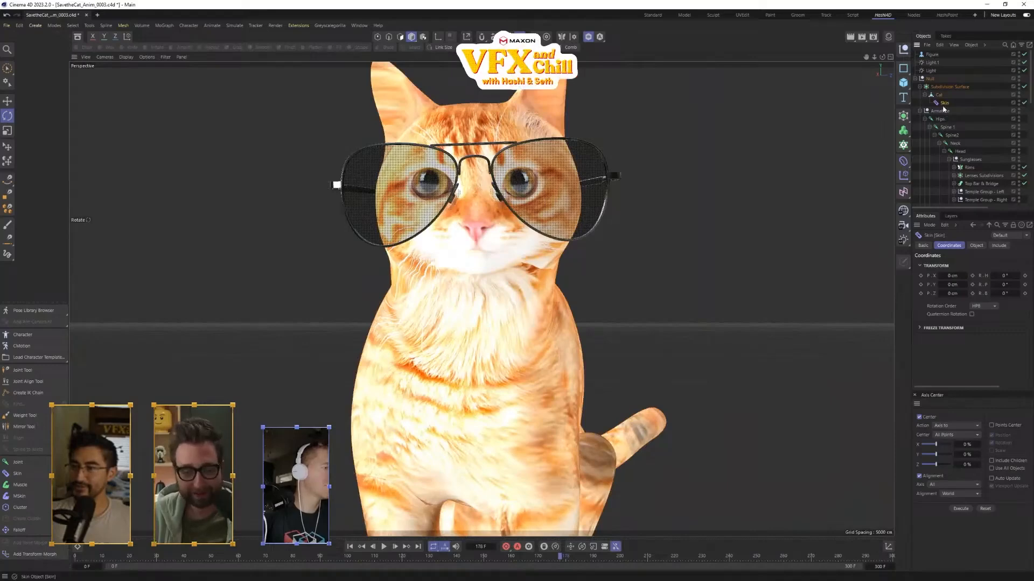
click(939, 95)
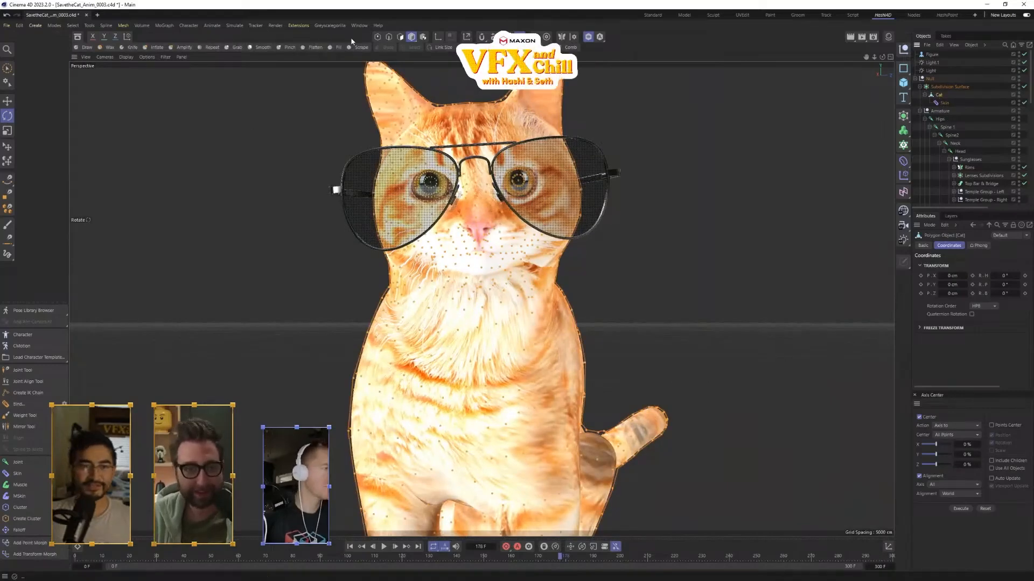
click(399, 37)
scroll(485, 295, up, 3)
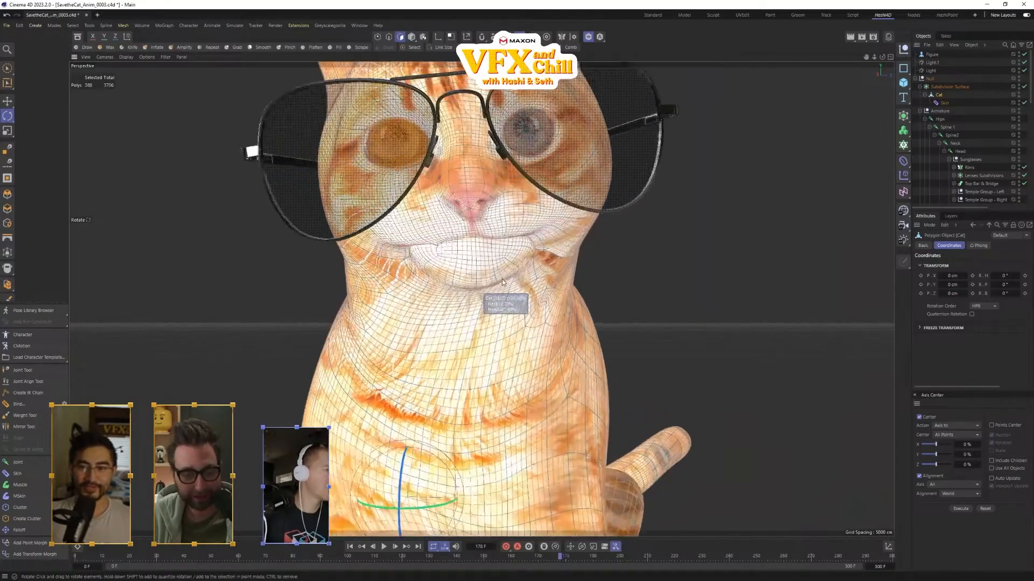
alt+drag(484, 288, 460, 241)
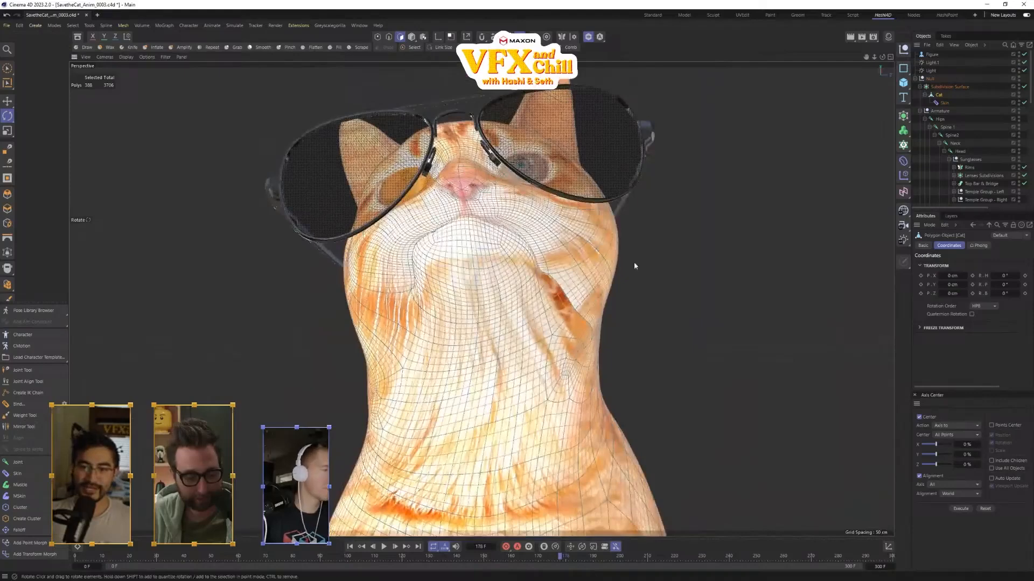
alt+drag(467, 353, 472, 235)
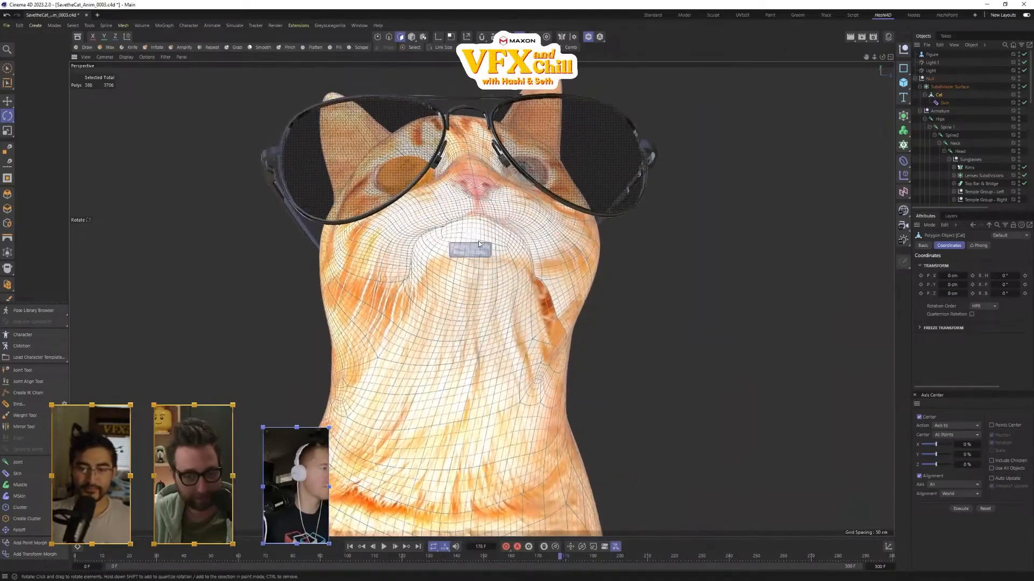
click(8, 69)
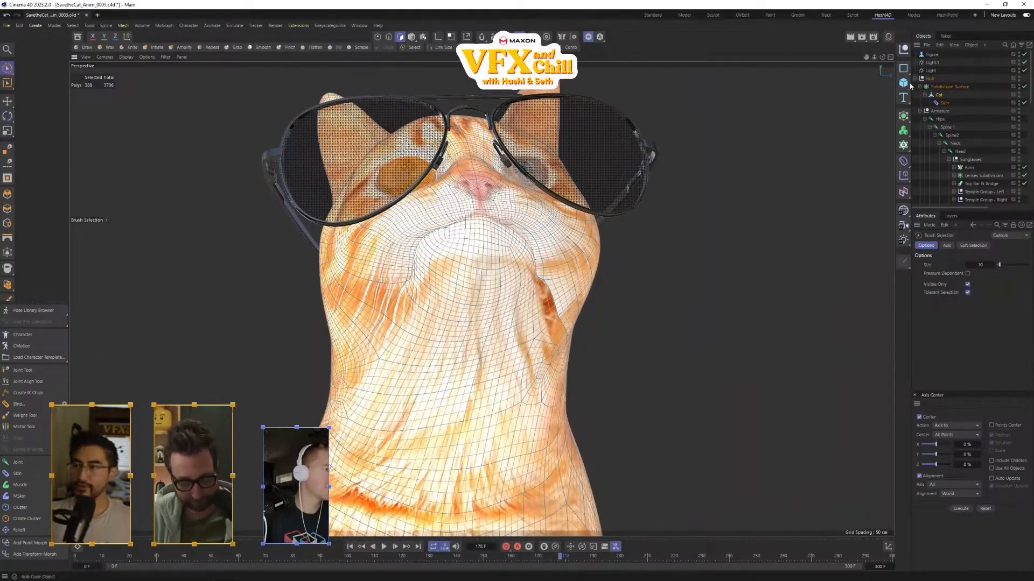
click(1024, 87)
- Brush-select the polygons on the cat's chin and below it, and deselect the stray ones towards the neck
alt+drag(505, 232, 451, 248)
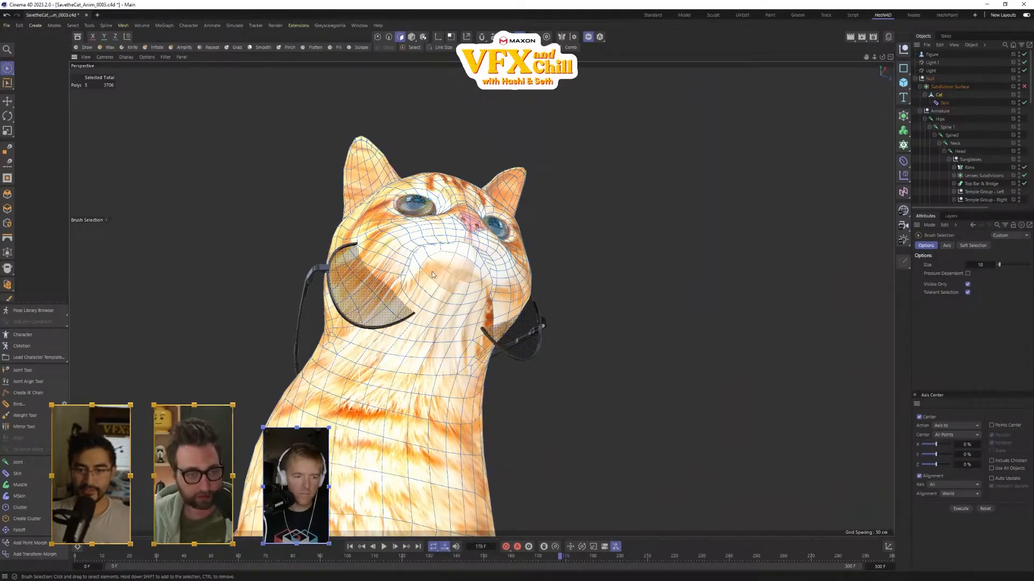
drag(461, 302, 479, 288)
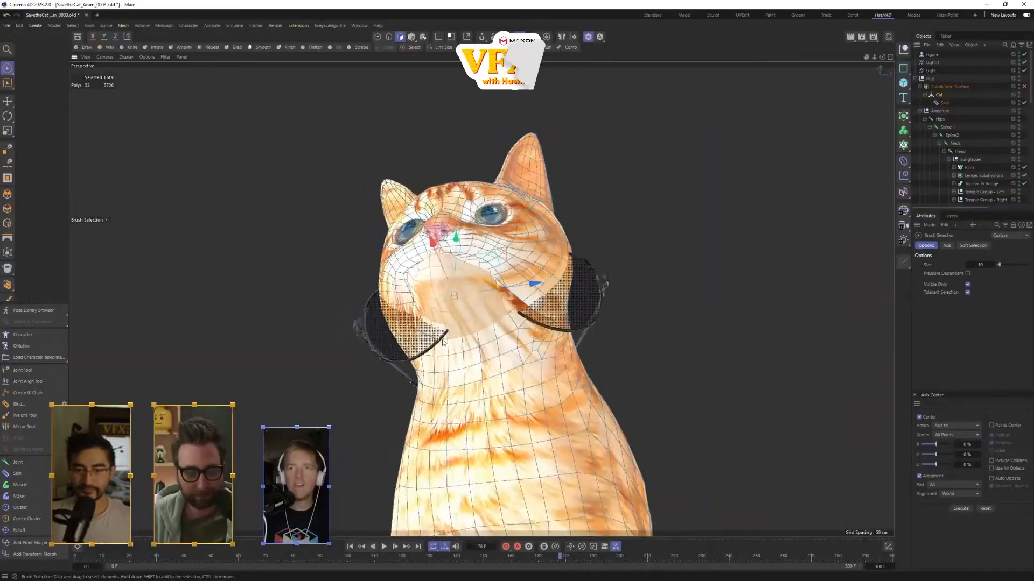
mouse_move(443, 343)
ctrl+mouse_down()
mouse_move(492, 322)
mouse_move(518, 382)
ctrl+mouse_up()
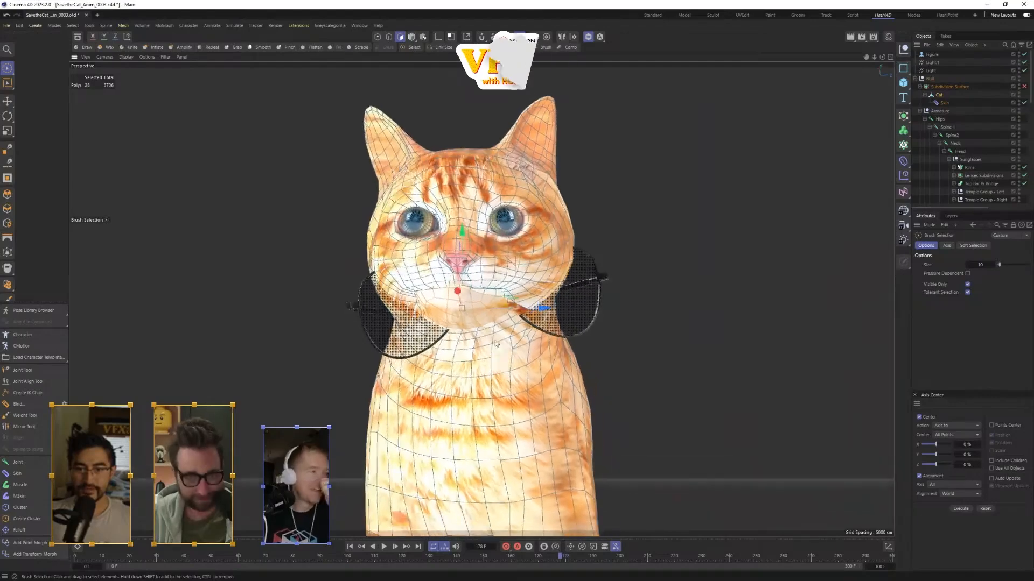
scroll(500, 282, up, 2)
scroll(500, 283, up, 2)
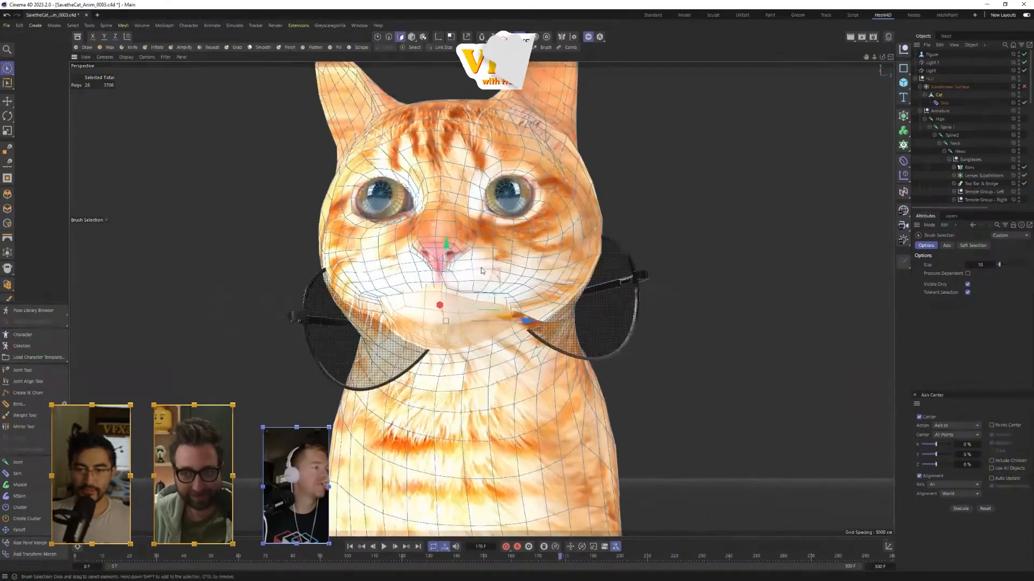
alt+drag(476, 279, 461, 320)
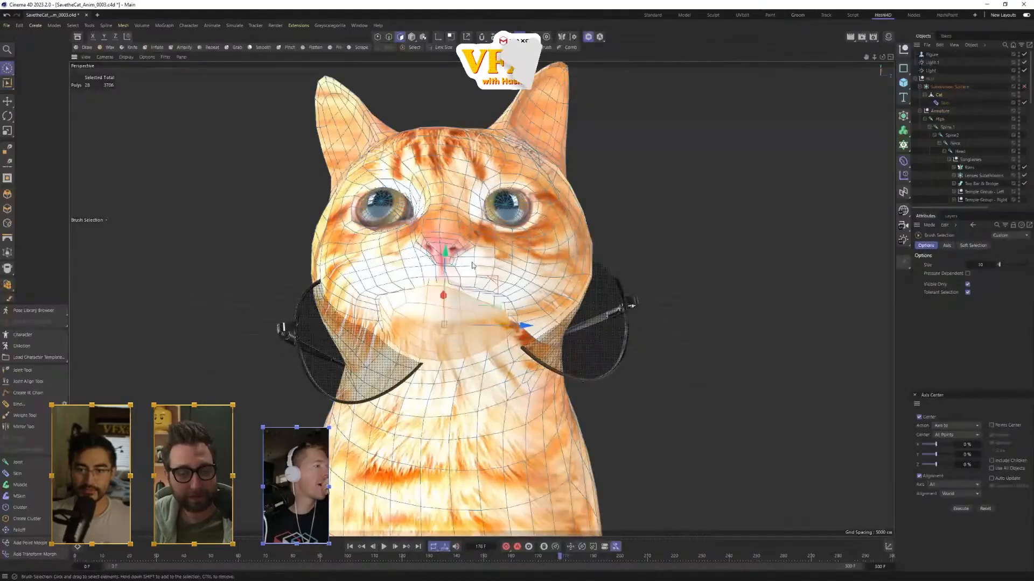
- Extend the polygon selection around the mouth and over both sides of the upper lip to cover the moustache area
mouse_move(470, 263)
mouse_down()
mouse_move(502, 258)
mouse_move(537, 289)
mouse_move(531, 299)
mouse_up()
shift+drag(421, 264, 410, 261)
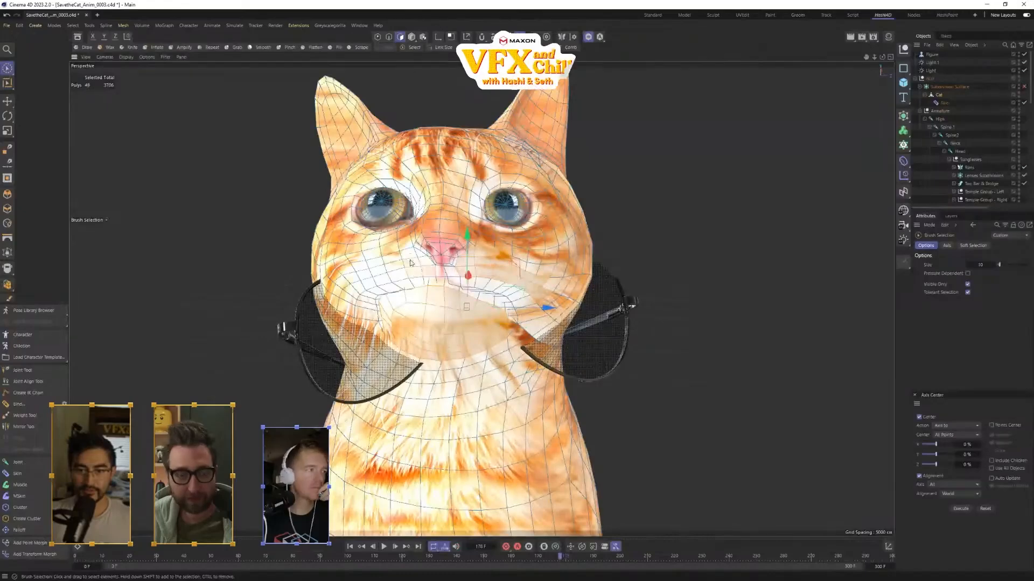
mouse_move(346, 294)
shift+mouse_down()
mouse_move(378, 267)
mouse_move(404, 264)
mouse_move(372, 265)
mouse_move(383, 276)
mouse_move(453, 277)
shift+mouse_up()
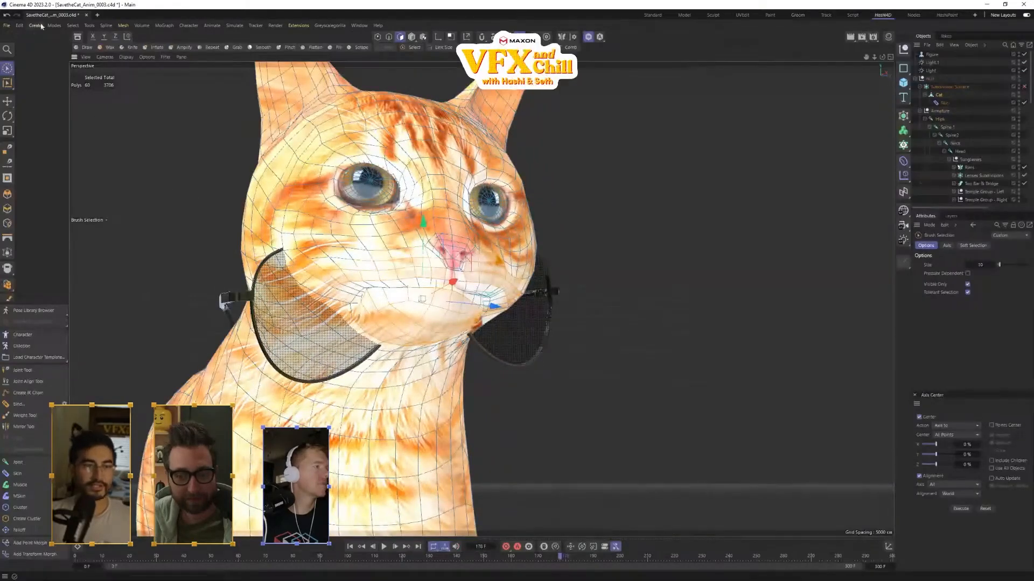
- Store the beard polygons as a Polygon Selection tag on the Cat and widen the object list to show its tags
click(80, 25)
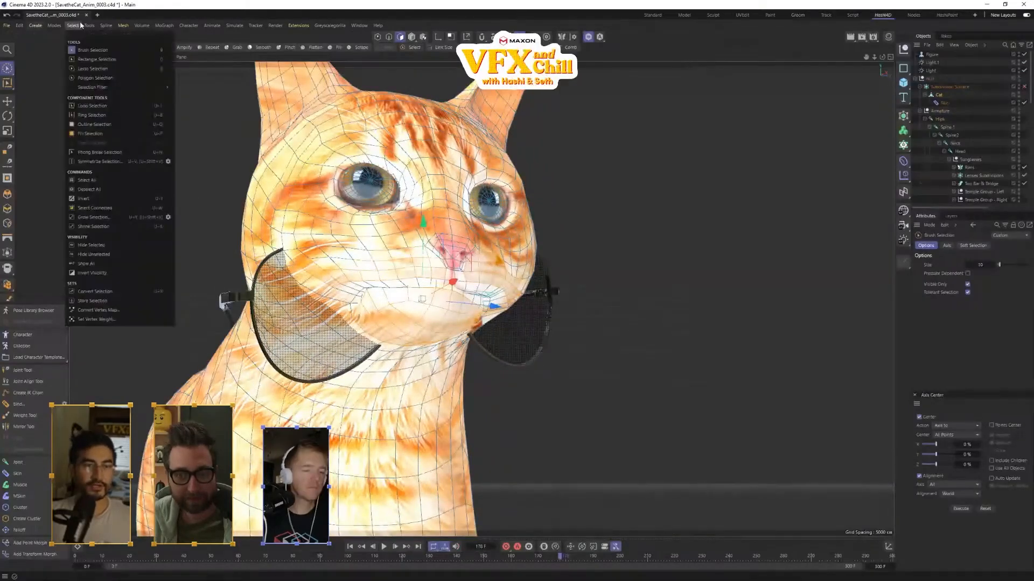
click(132, 300)
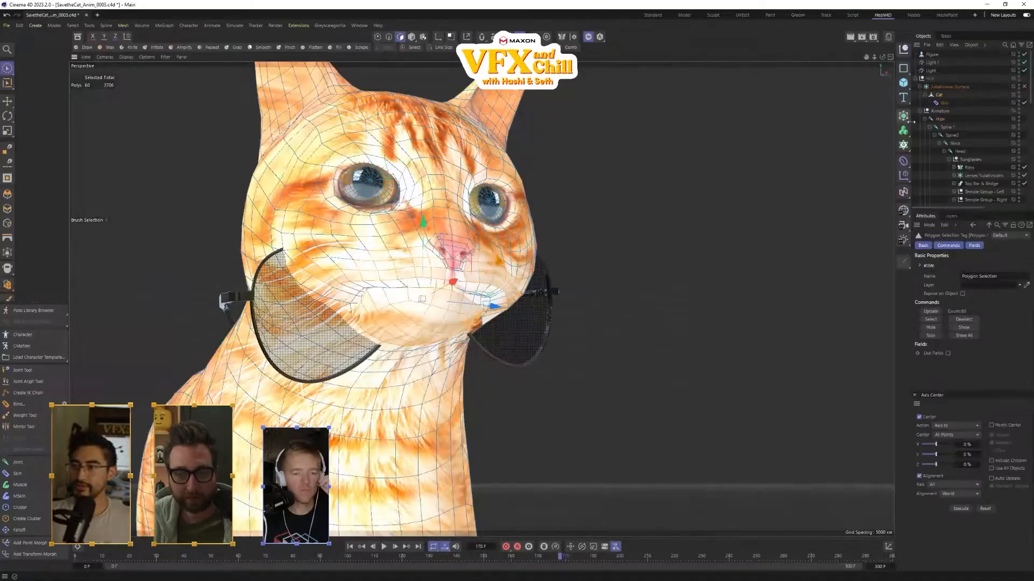
drag(912, 121, 820, 122)
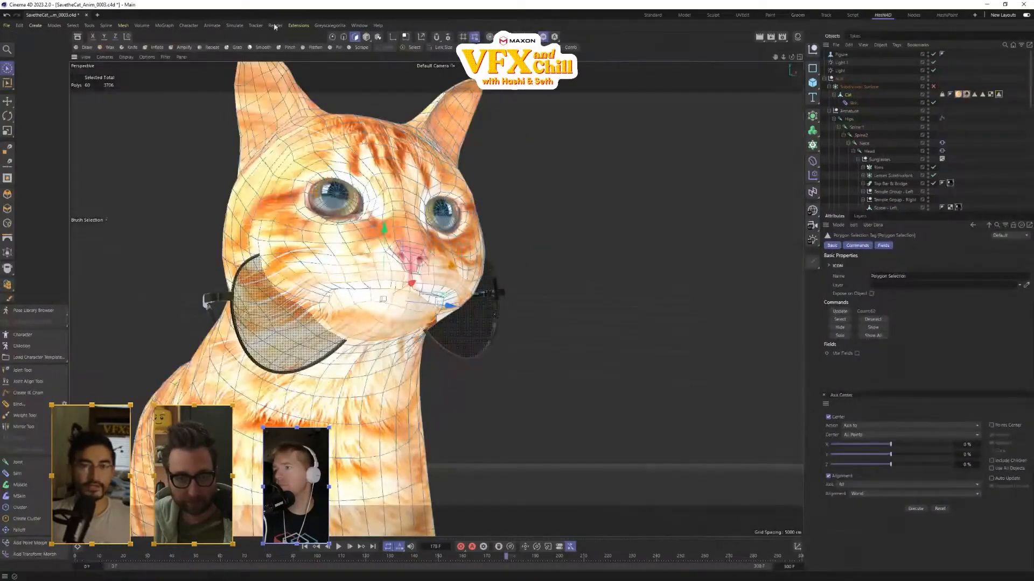
- Add a Hair object that grows from the stored beard polygon selection on the cat's face
click(237, 26)
mouse_move(193, 26)
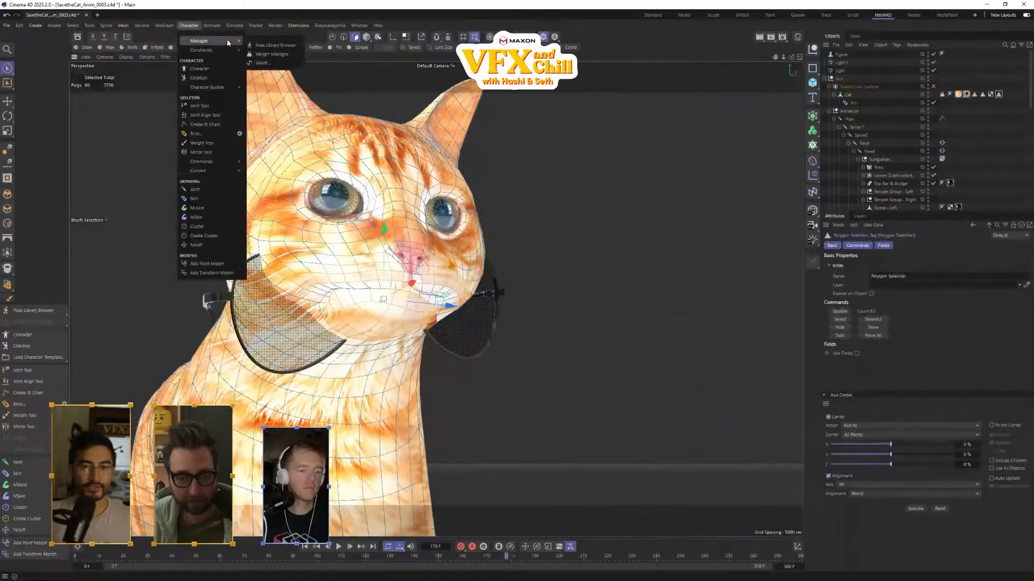
mouse_move(237, 26)
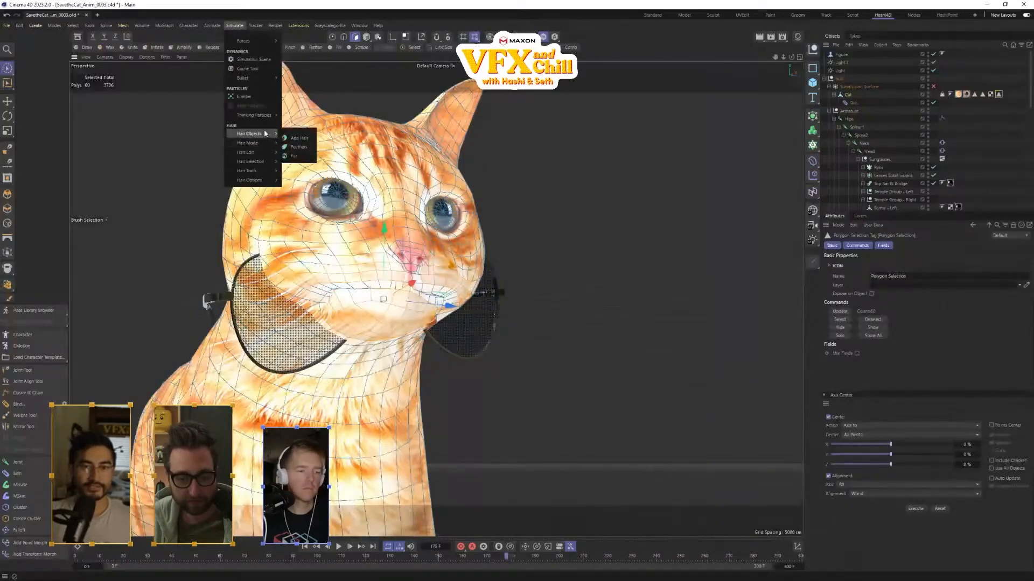
click(299, 138)
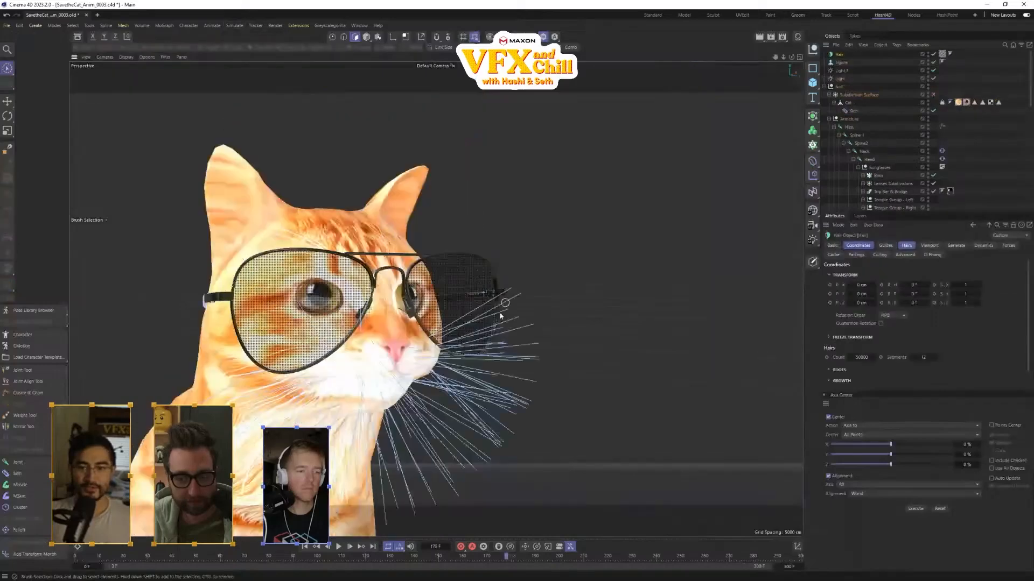
alt+drag(500, 323, 538, 393)
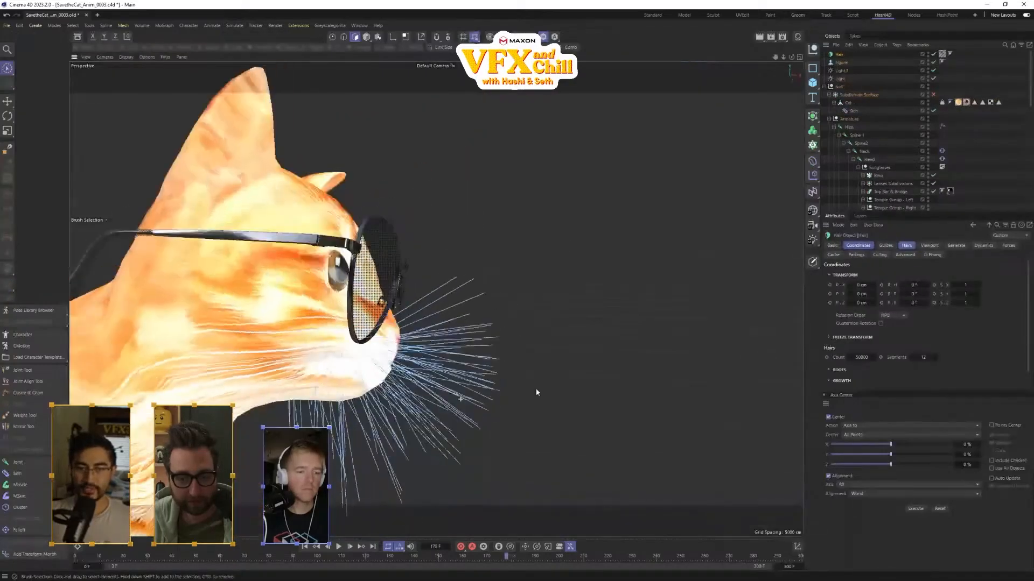
alt+middle_drag(537, 392, 551, 235)
alt+drag(551, 235, 411, 261)
alt+drag(506, 283, 457, 250)
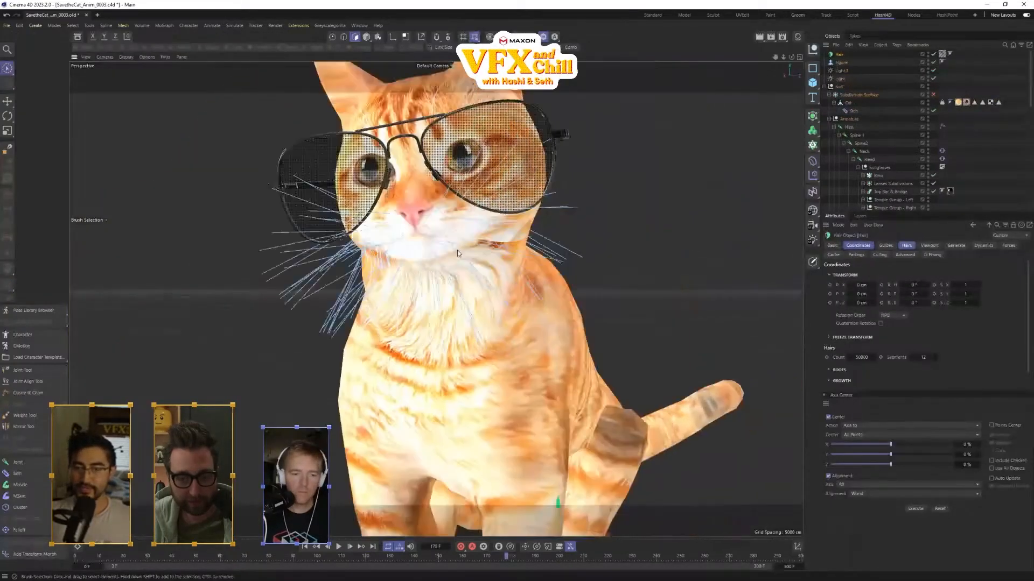
alt+drag(525, 267, 584, 275)
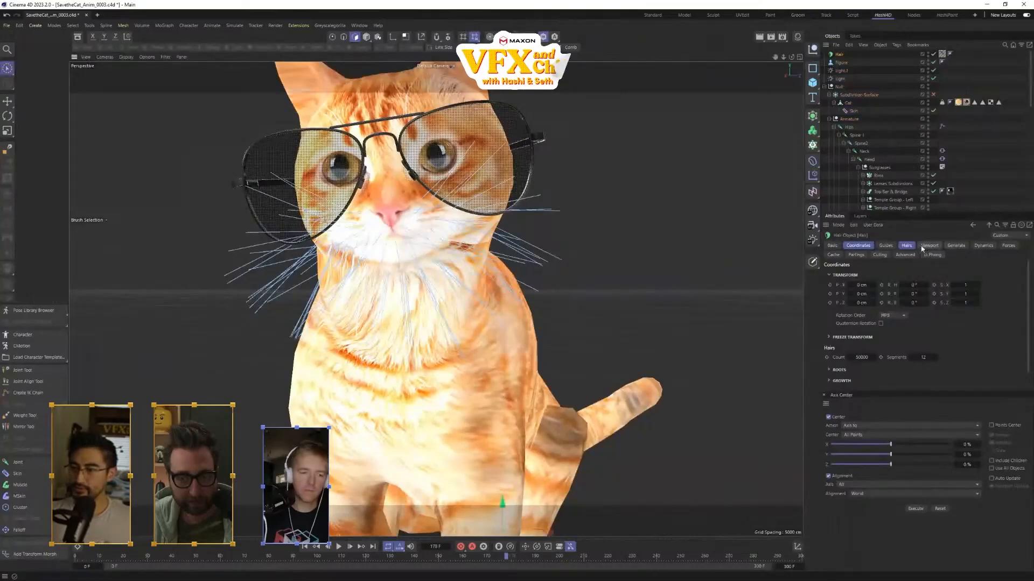
- Review the Hair object's guide and hair settings and render the beard in the viewport
click(886, 246)
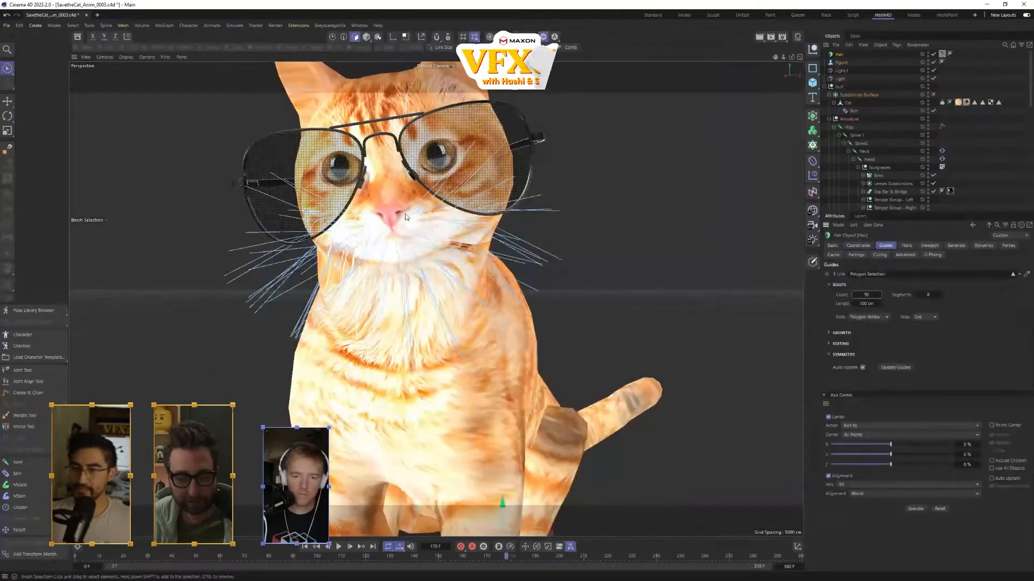
click(906, 246)
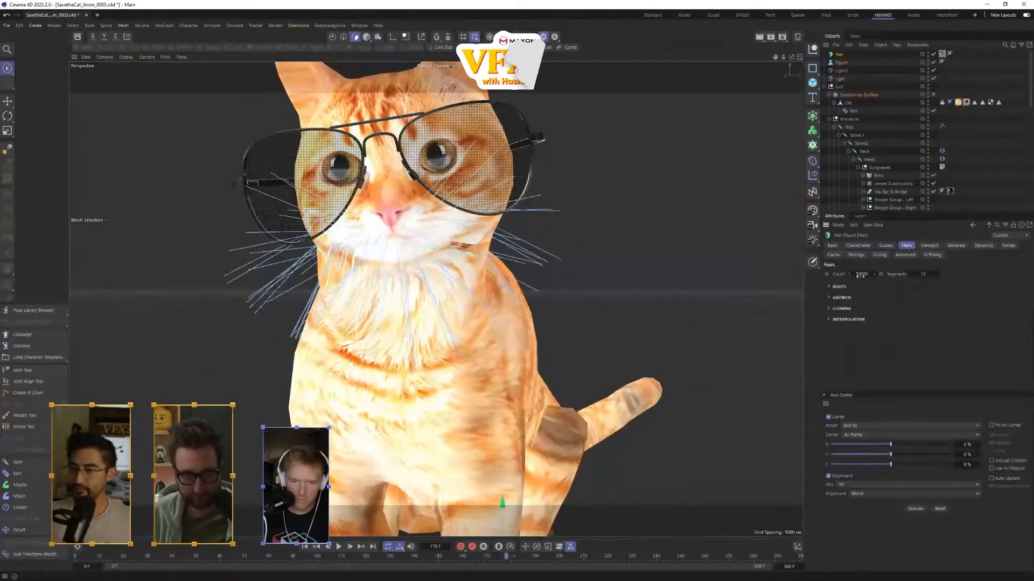
click(759, 38)
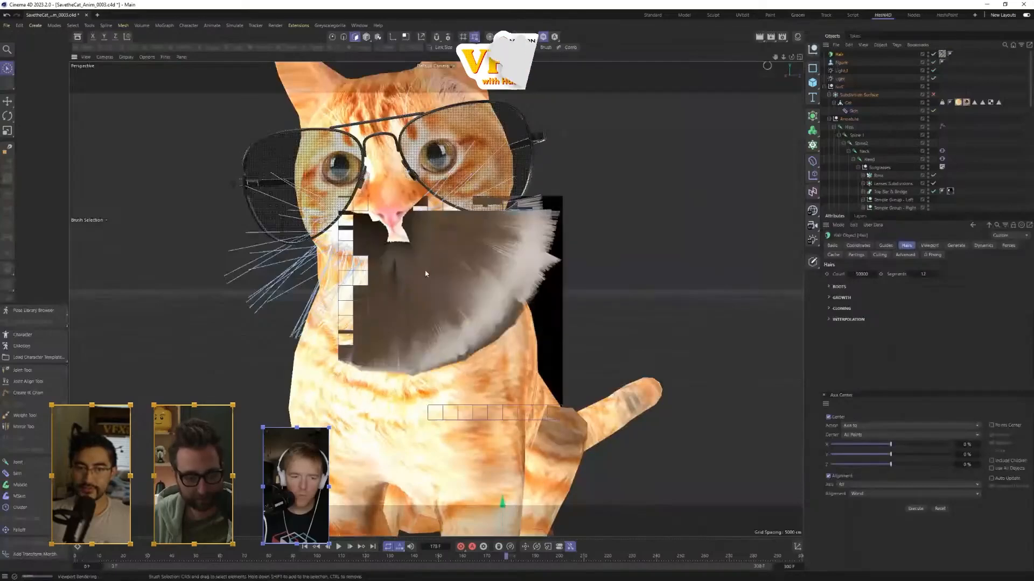
alt+drag(496, 311, 521, 310)
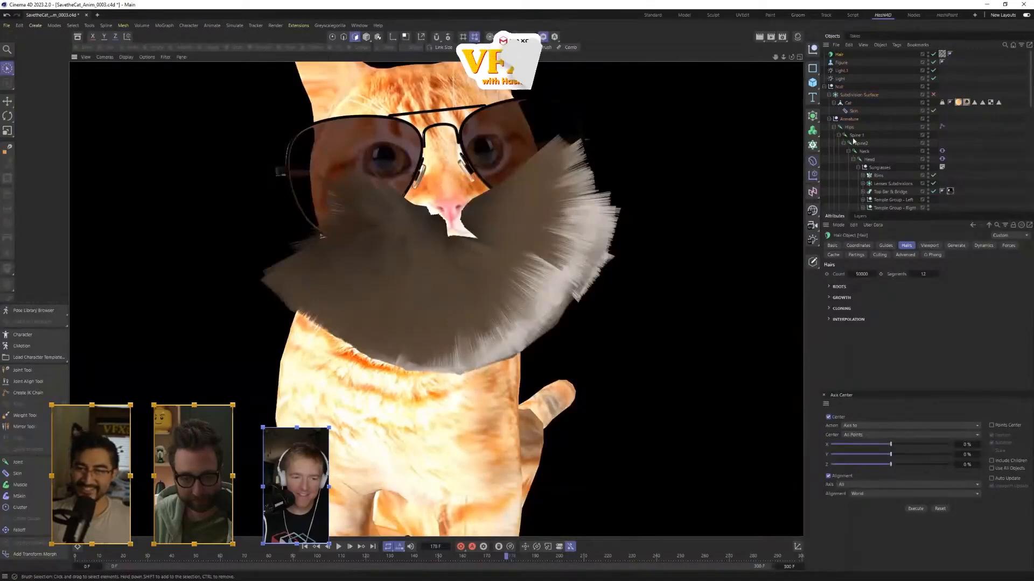
- Lengthen the beard's hair guides to about 224 cm
click(886, 246)
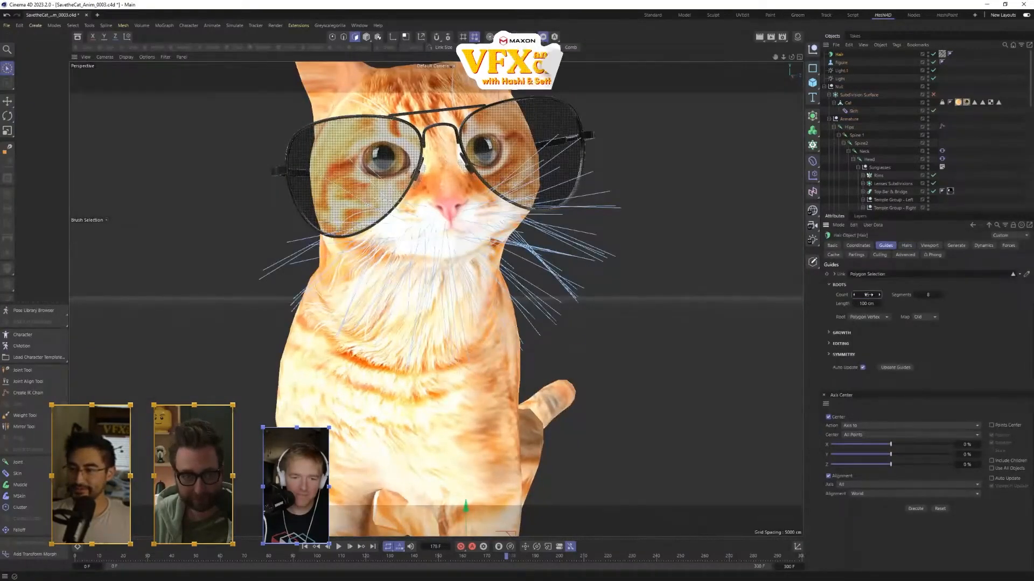
drag(869, 302, 935, 302)
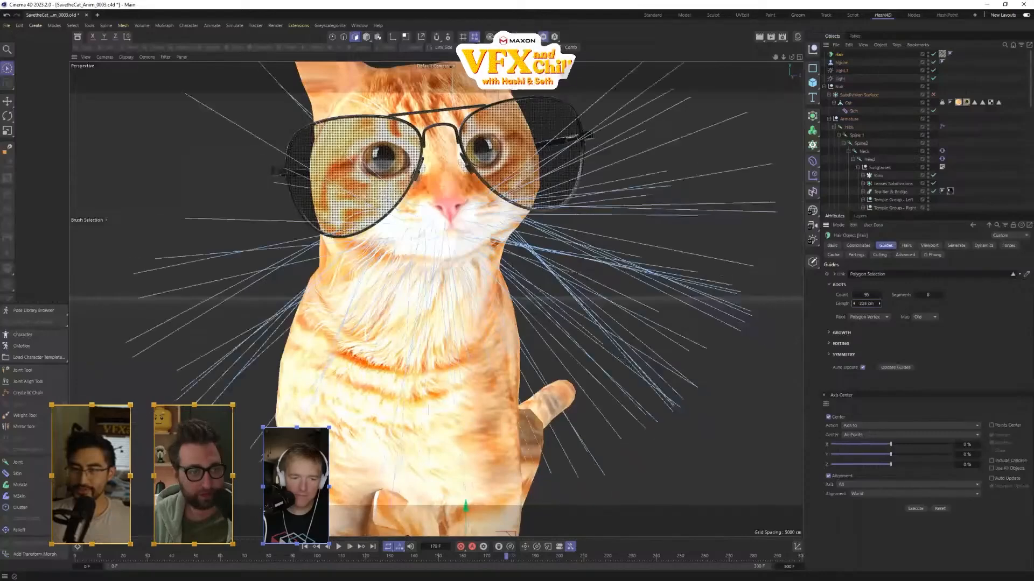
scroll(539, 285, down, 5)
alt+drag(539, 286, 630, 287)
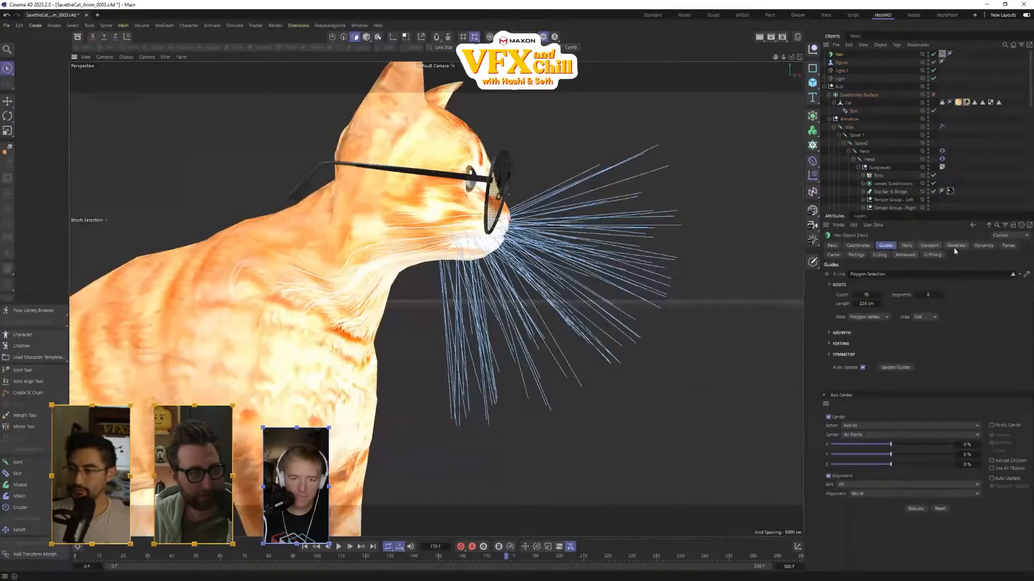
- Relax the hair guides several times through the hair dynamics animation settings so they hang down from the chin
click(983, 246)
click(830, 287)
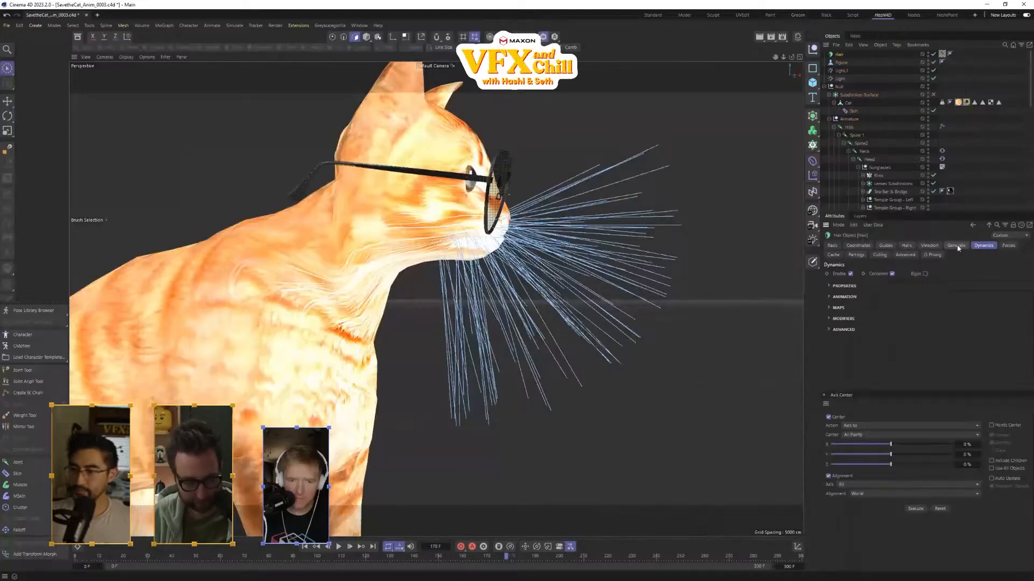
click(907, 246)
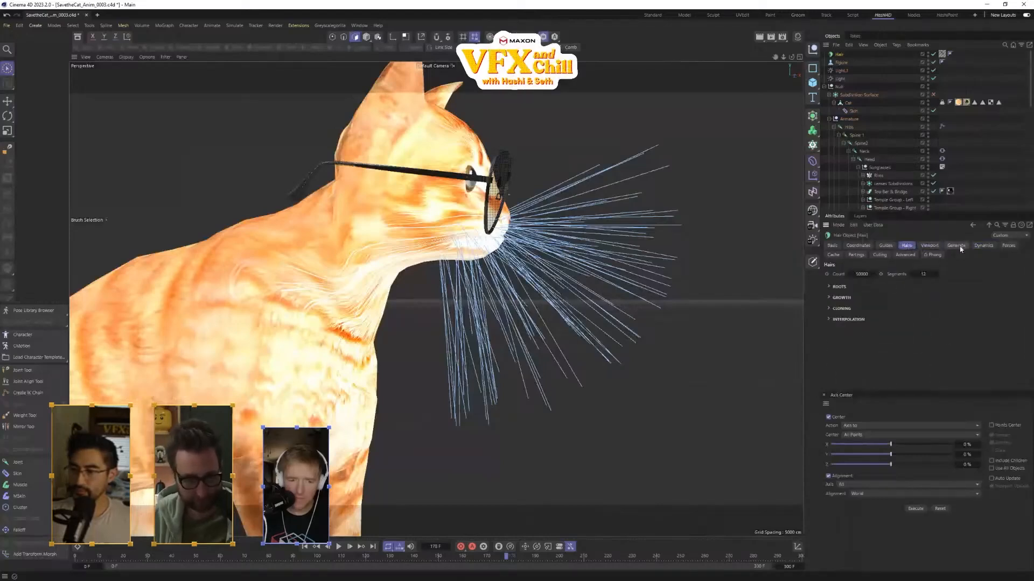
click(828, 297)
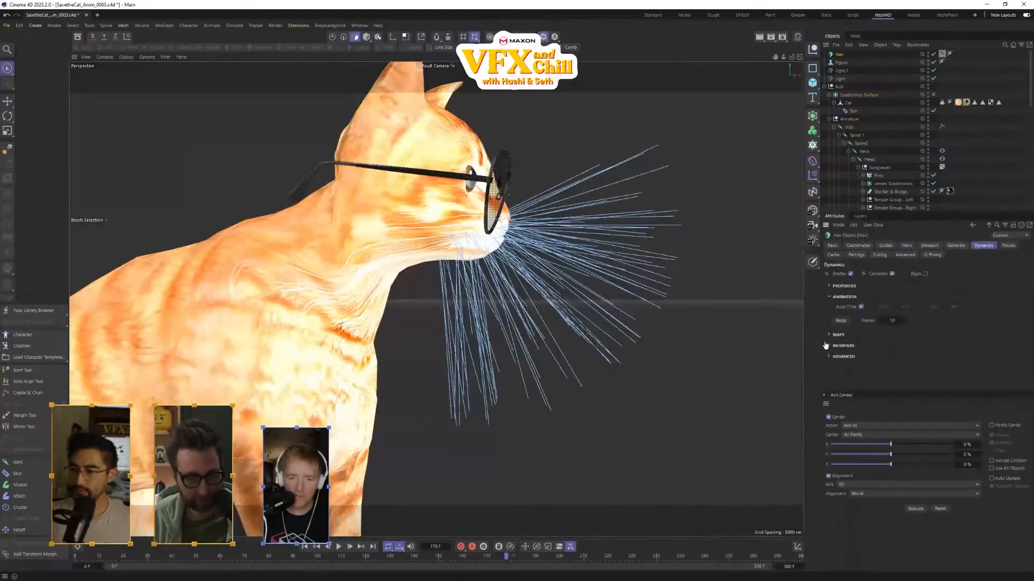
click(836, 287)
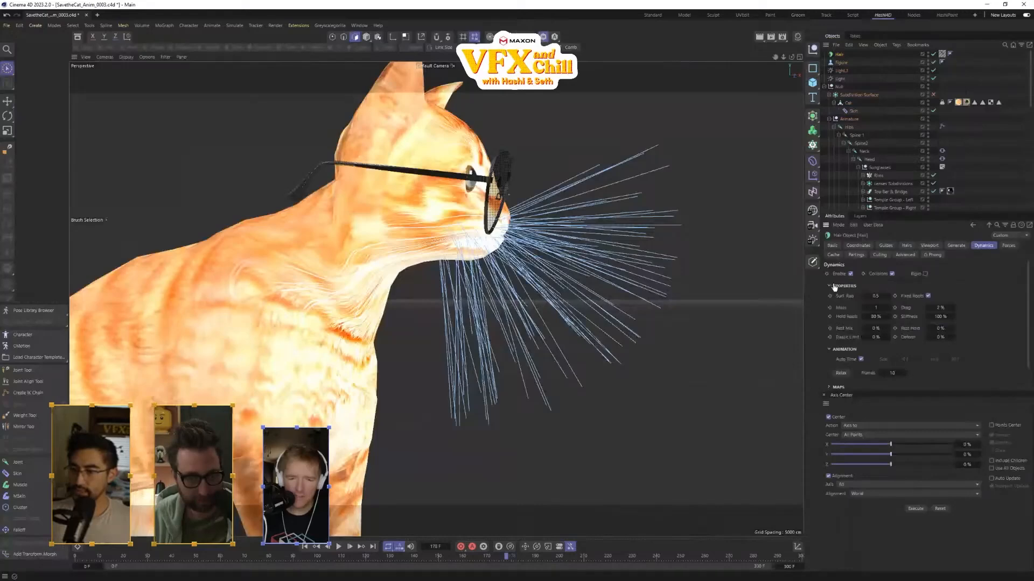
click(843, 375)
click(844, 376)
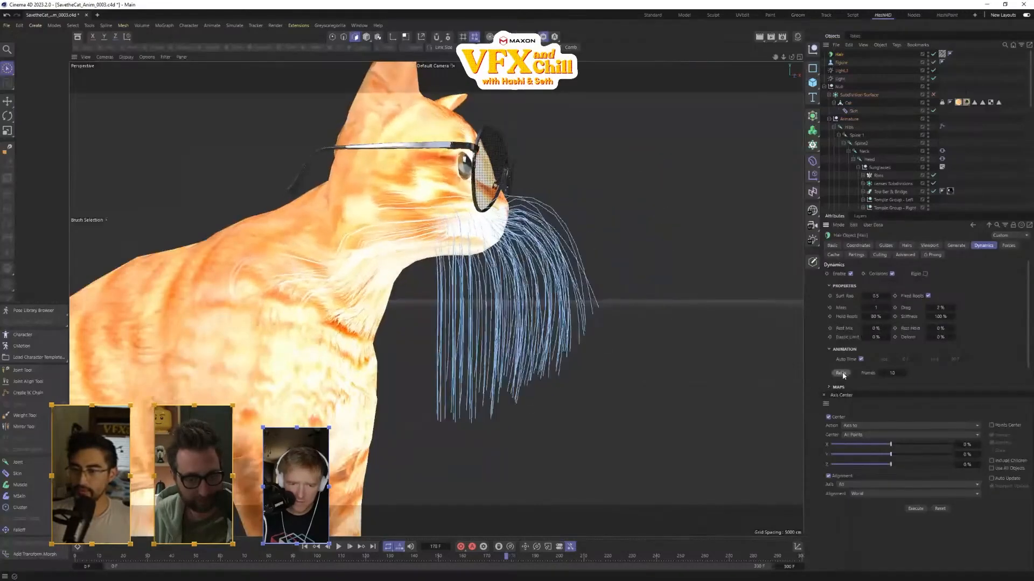
click(843, 376)
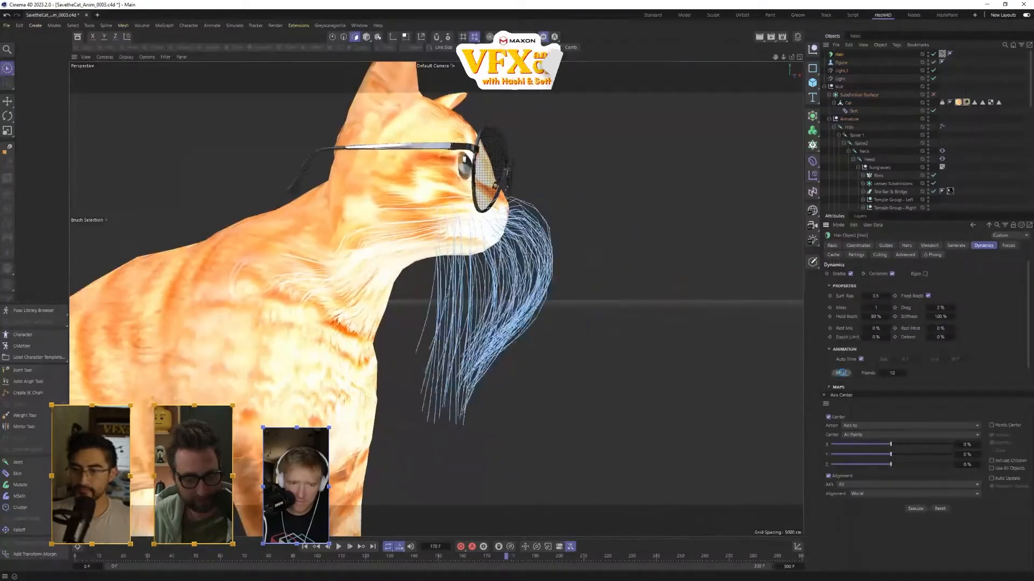
click(843, 376)
click(843, 376)
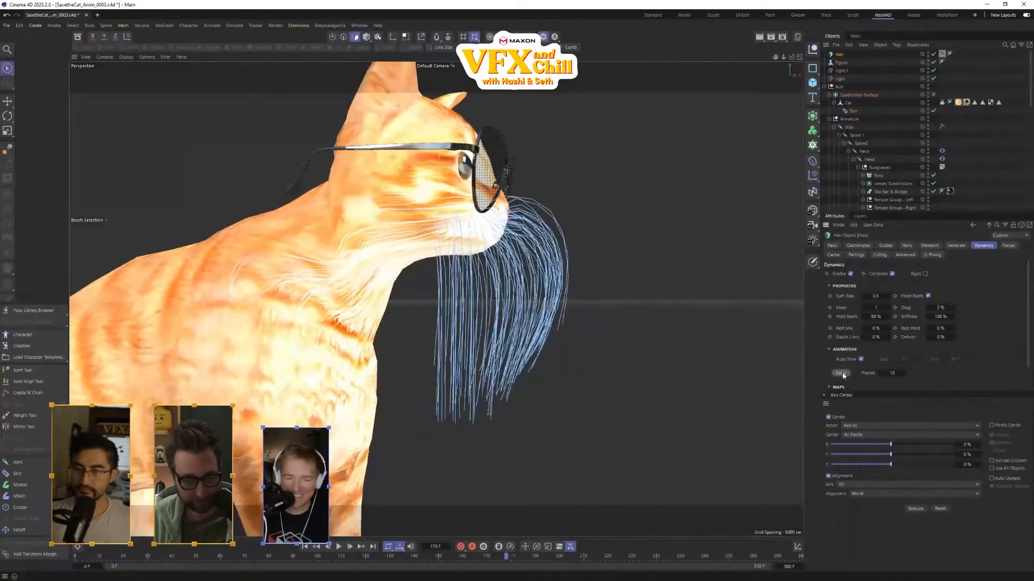
alt+drag(530, 339, 609, 264)
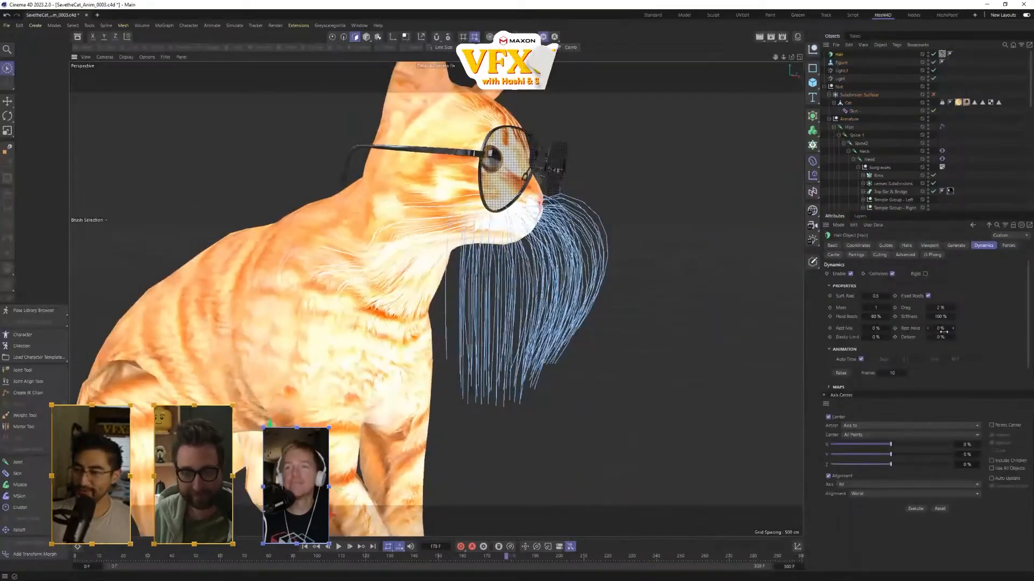
- Lower the Hold Roots value in the hair dynamics properties and relax the guides again
mouse_move(876, 318)
mouse_down()
mouse_move(845, 318)
mouse_move(878, 317)
mouse_up()
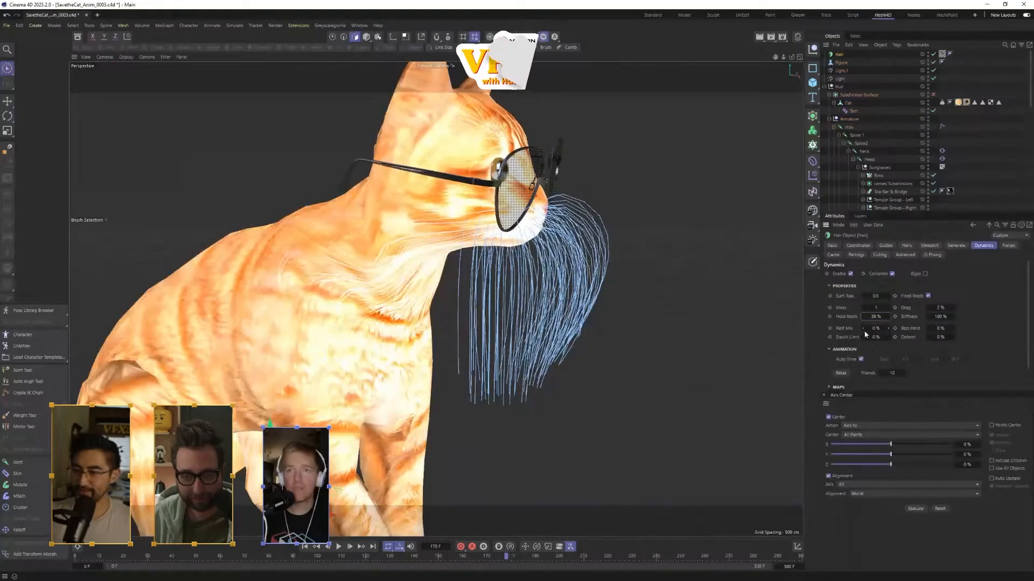
click(842, 374)
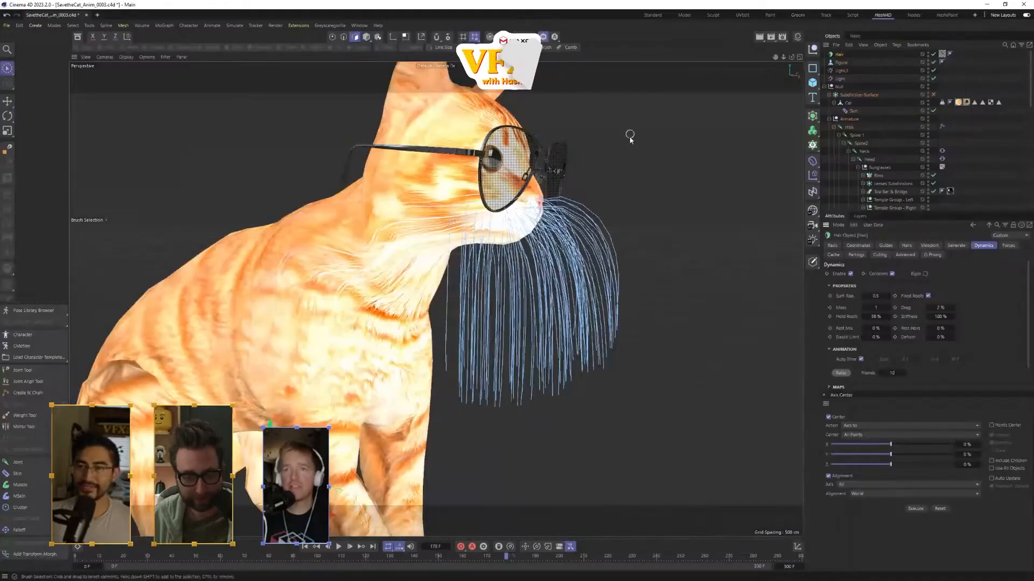
mouse_move(628, 134)
alt+mouse_down()
mouse_move(484, 143)
mouse_move(510, 139)
alt+mouse_up()
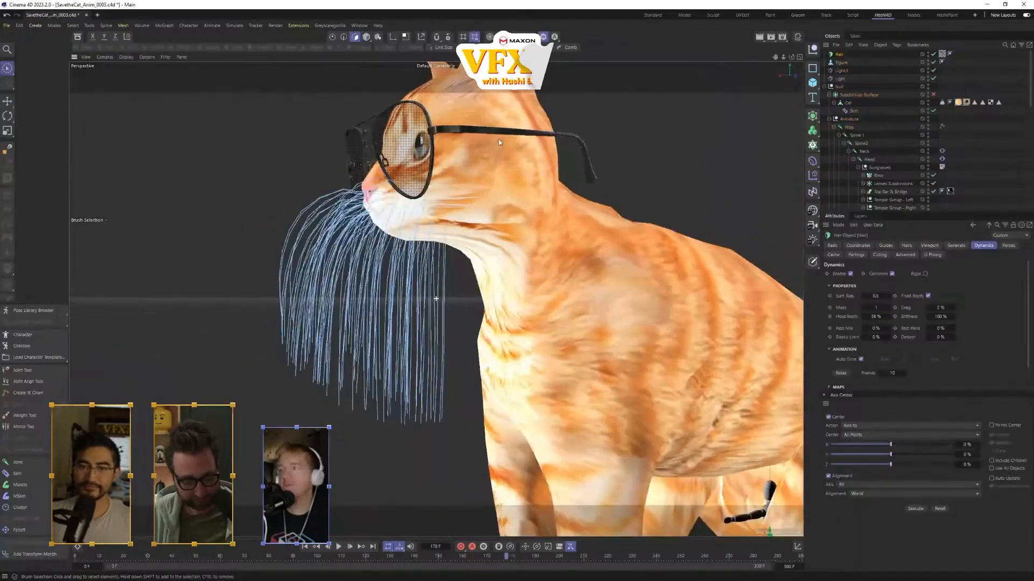
click(544, 47)
mouse_move(340, 209)
alt+mouse_down()
mouse_move(305, 221)
mouse_move(323, 216)
alt+mouse_up()
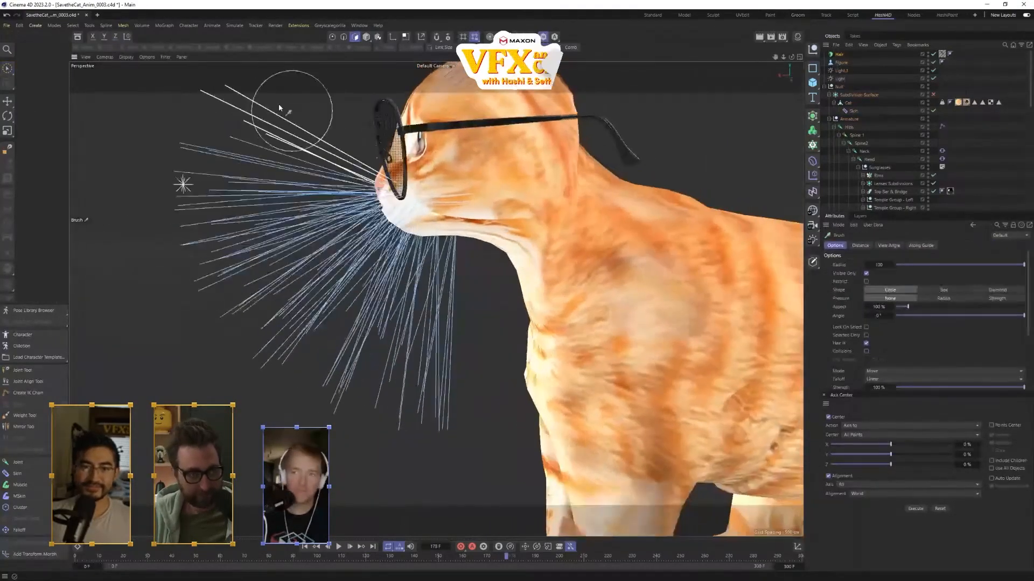
scroll(307, 145, down, 1)
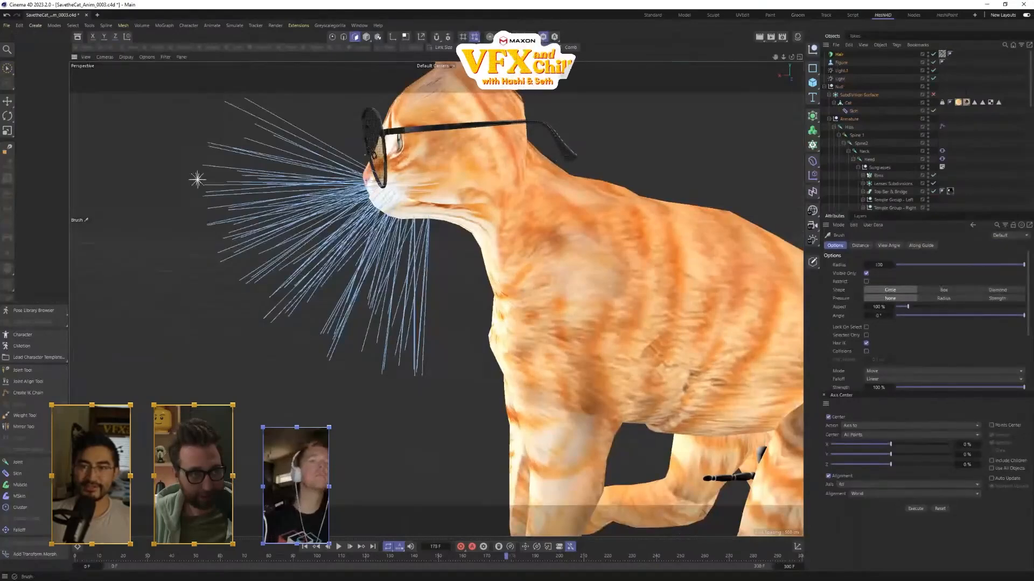
- Switch to the Groom layout and trim the upper front guides with the hair Cut tool from the side
click(797, 14)
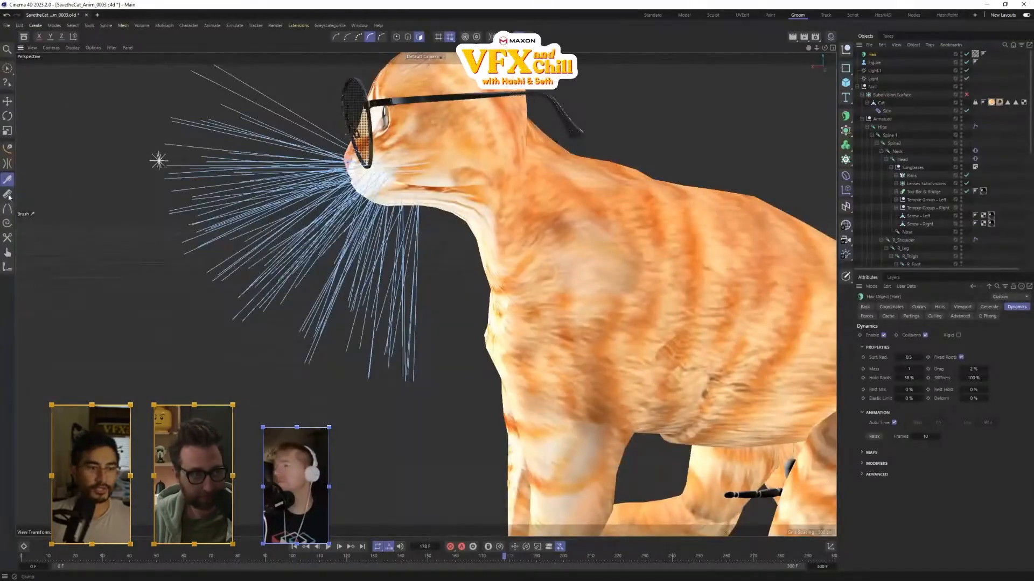
click(8, 238)
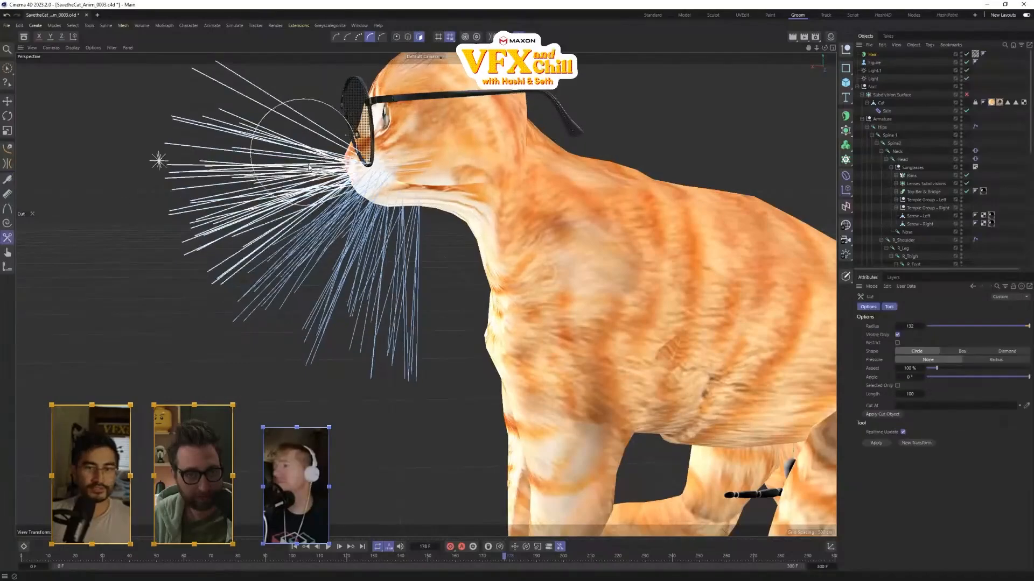
alt+drag(319, 167, 320, 190)
mouse_move(218, 103)
mouse_down()
mouse_move(208, 140)
mouse_move(258, 171)
mouse_move(215, 248)
mouse_move(251, 231)
mouse_move(293, 124)
mouse_up()
- Trim the protruding guides on both sides of the cat's face from the front and play the animation to simulate the beard
mouse_move(270, 188)
alt+mouse_down()
mouse_move(292, 203)
mouse_move(215, 148)
alt+mouse_up()
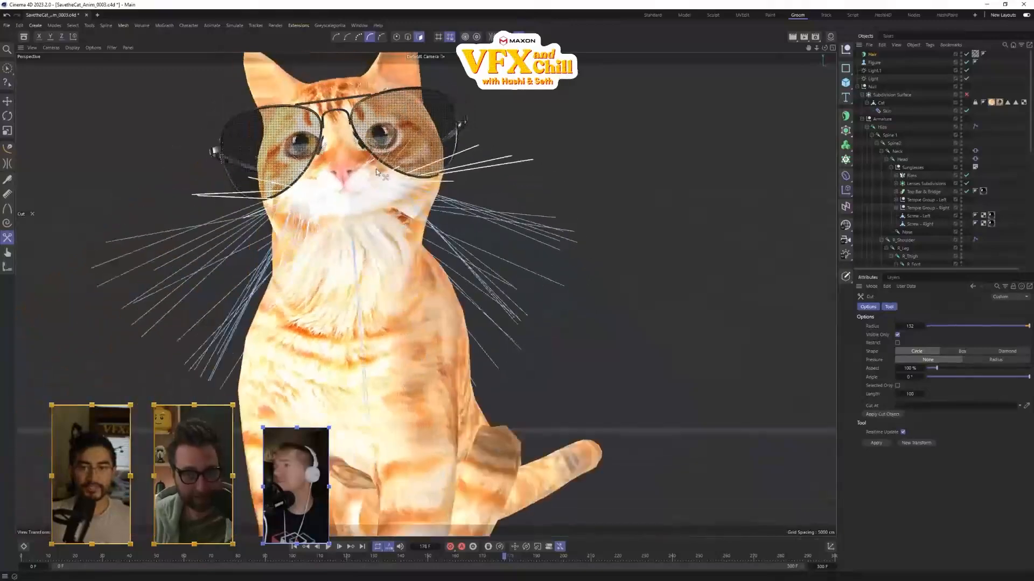
drag(75, 296, 83, 292)
mouse_move(566, 94)
mouse_down()
mouse_move(575, 178)
mouse_move(447, 94)
mouse_move(428, 100)
mouse_up()
mouse_move(717, 250)
alt+mouse_down()
mouse_move(732, 283)
mouse_move(678, 231)
alt+mouse_up()
mouse_move(630, 222)
mouse_down()
mouse_move(594, 261)
mouse_move(610, 319)
mouse_up()
drag(161, 275, 100, 372)
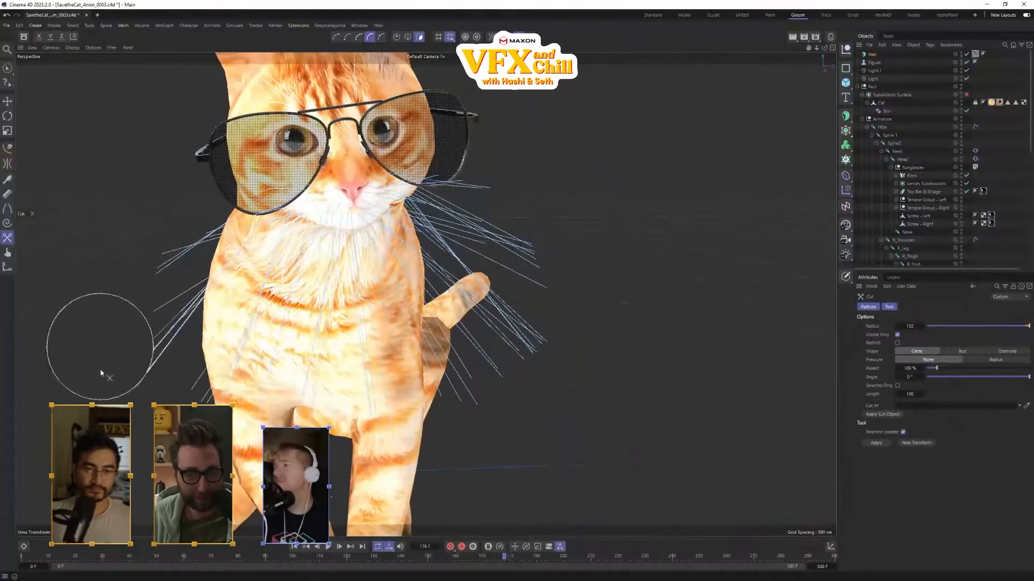
alt+drag(560, 422, 637, 418)
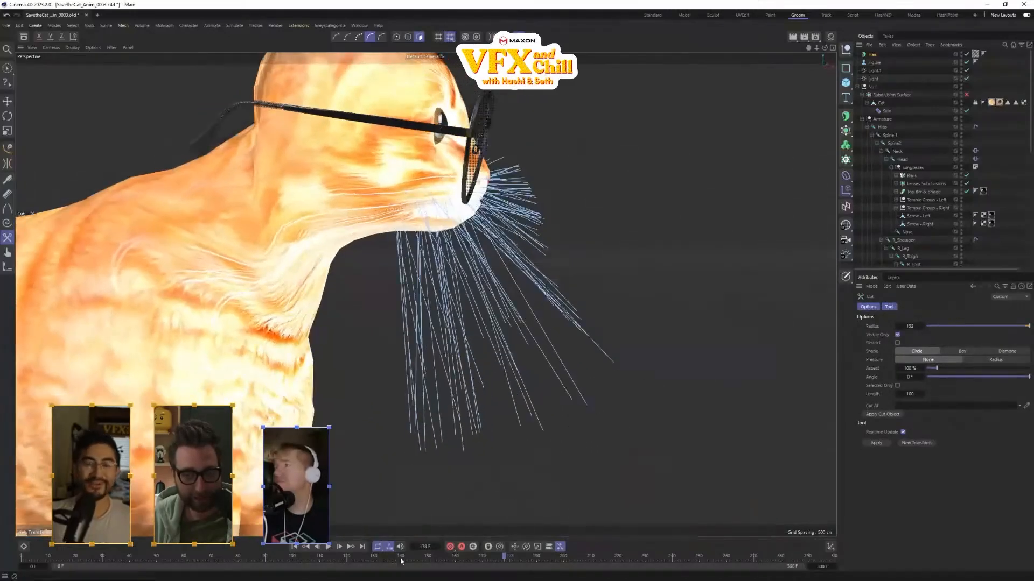
click(326, 547)
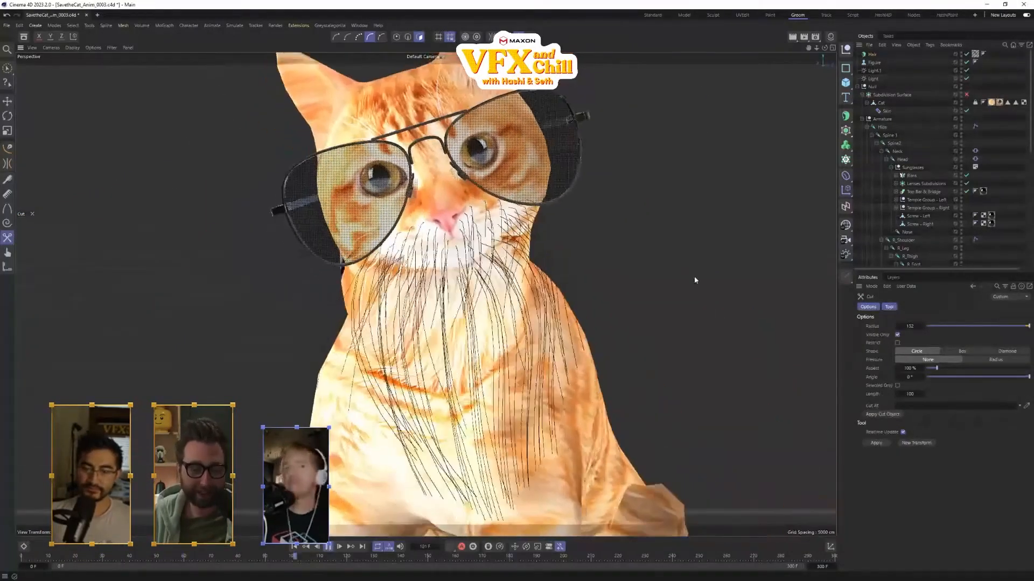
- Darken both color gradient knots of the beard's Hair Mat material to near-black and render a preview in the viewport
click(831, 36)
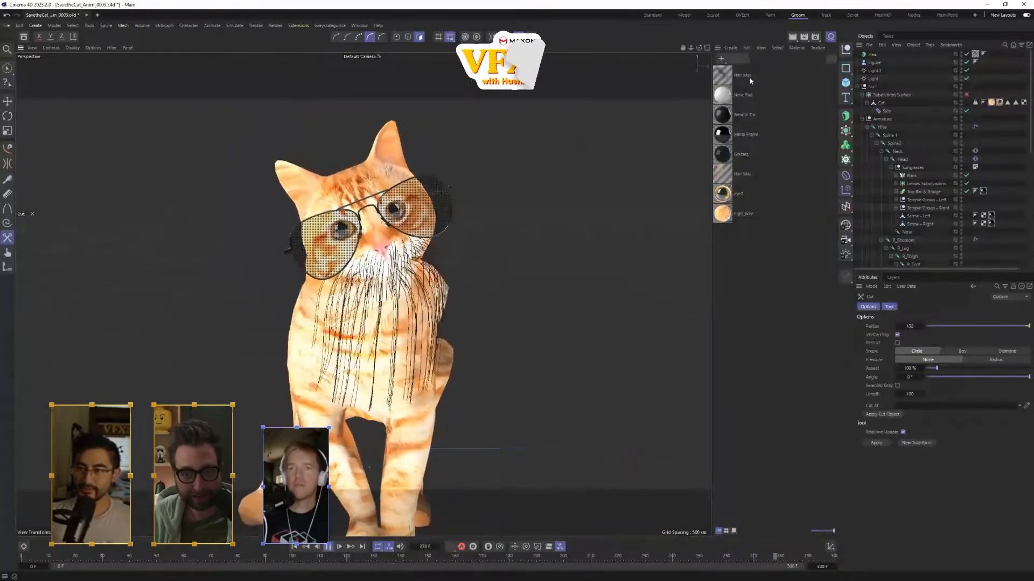
click(730, 76)
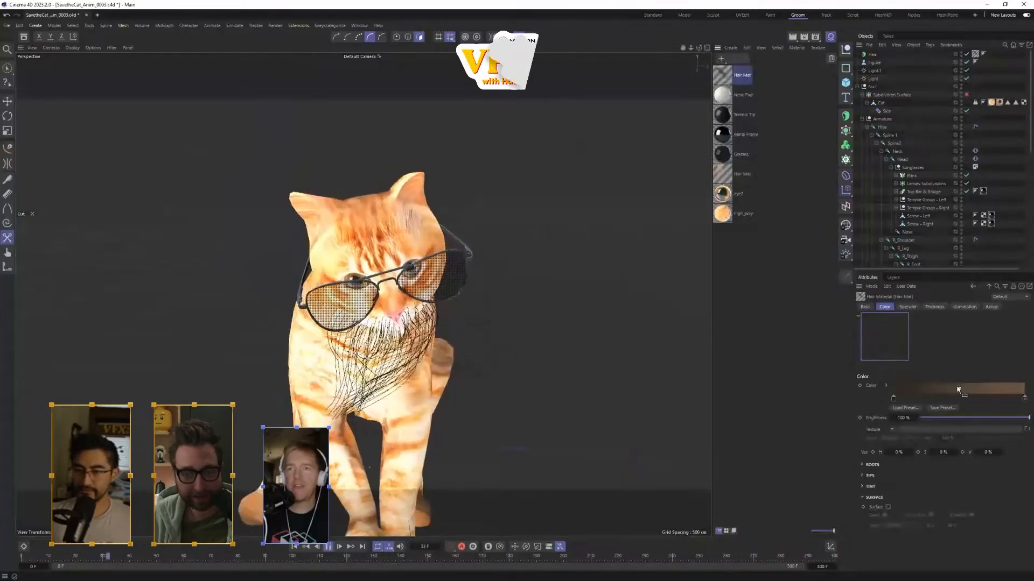
double_click(1024, 399)
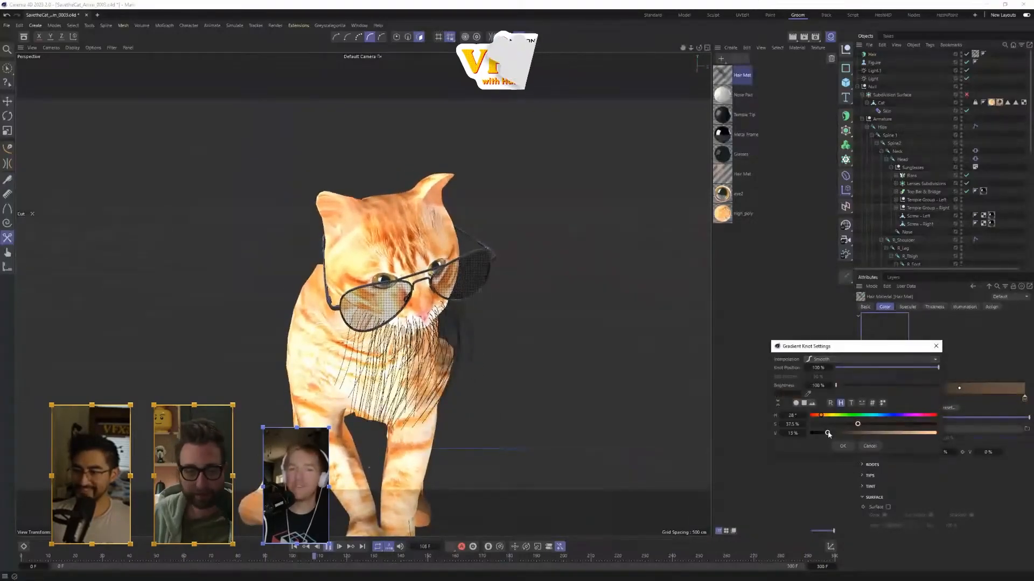
click(843, 446)
double_click(893, 399)
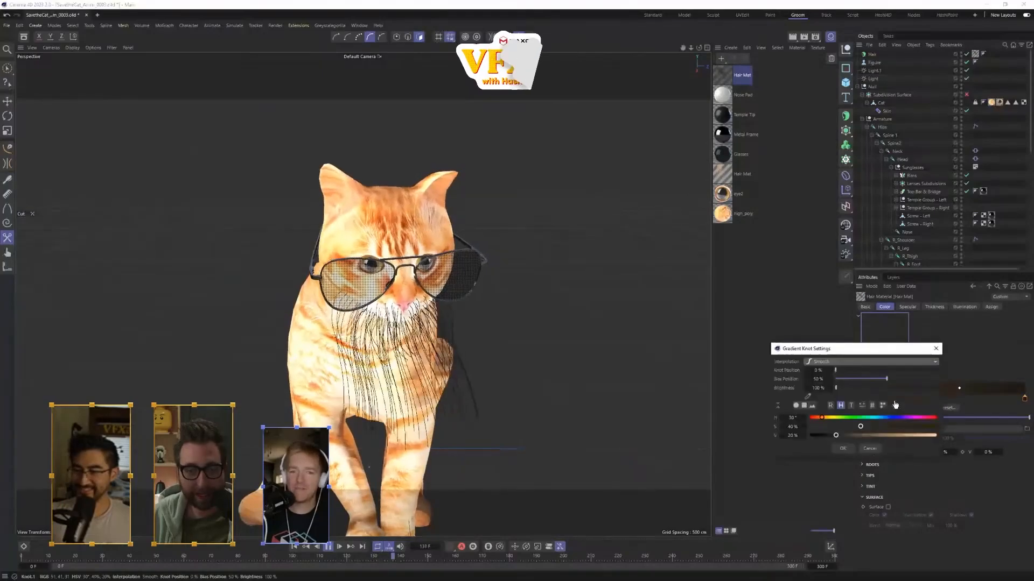
click(844, 448)
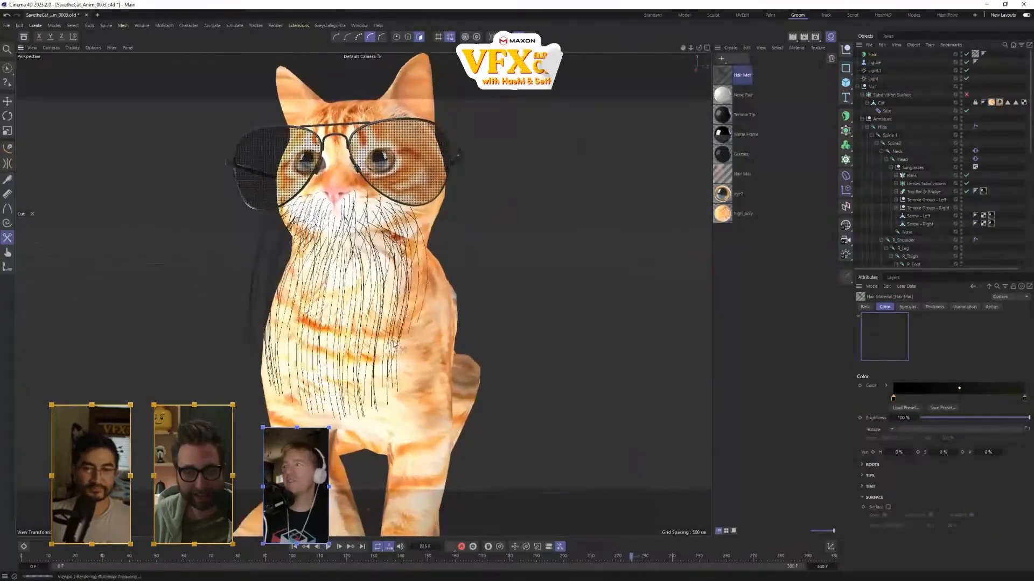
key(ctrl+r)
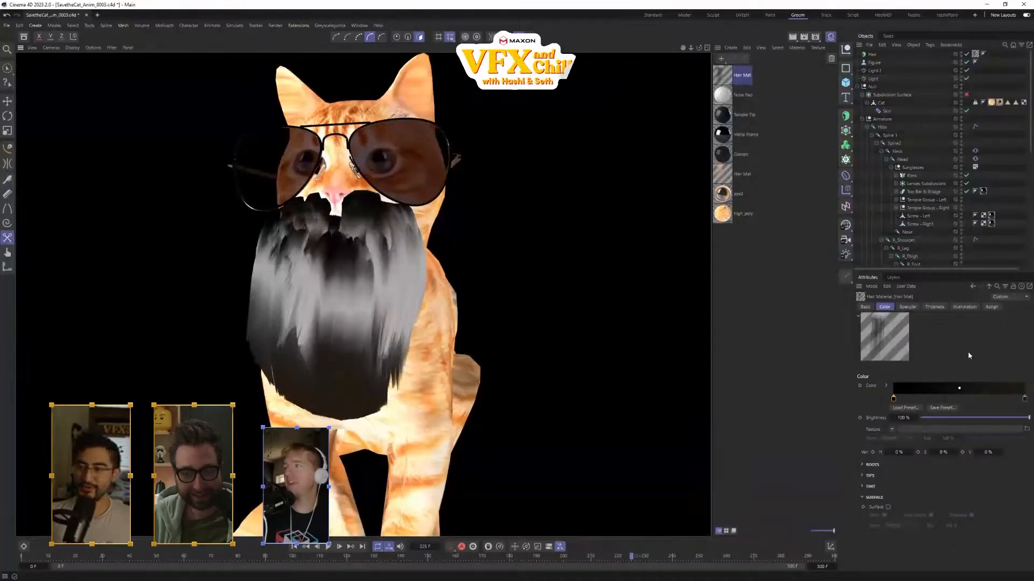
- Lower the hair material's primary specular strength to about 13% and view the beard from a slightly different angle
click(908, 306)
click(906, 397)
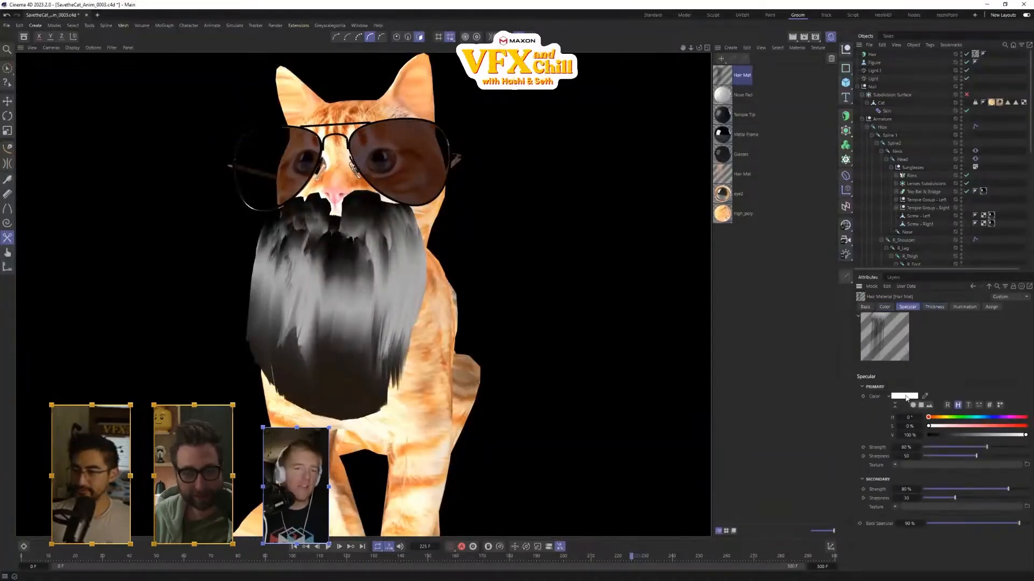
click(937, 448)
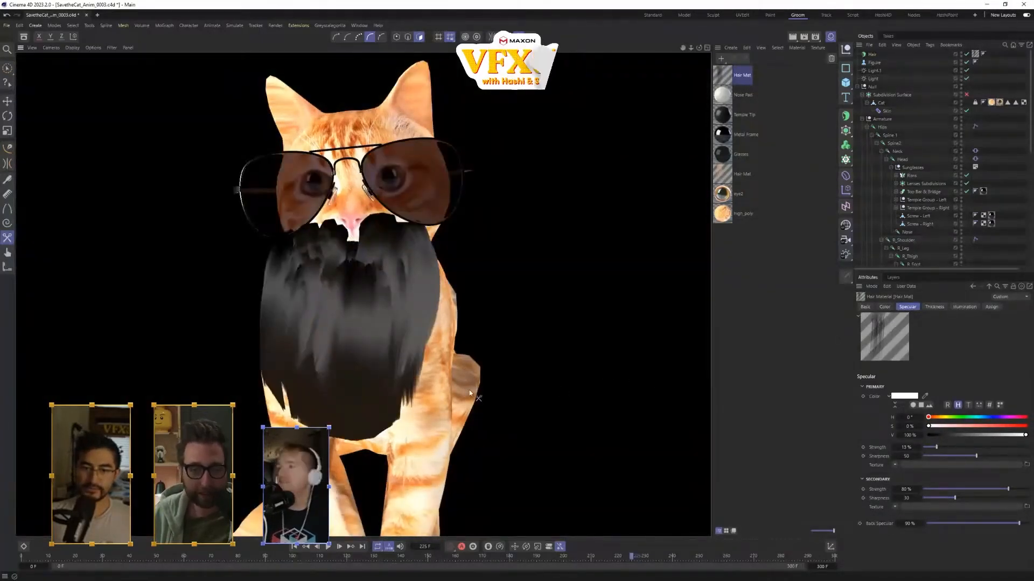
mouse_move(418, 393)
alt+mouse_down()
mouse_move(448, 394)
mouse_move(429, 393)
alt+mouse_up()
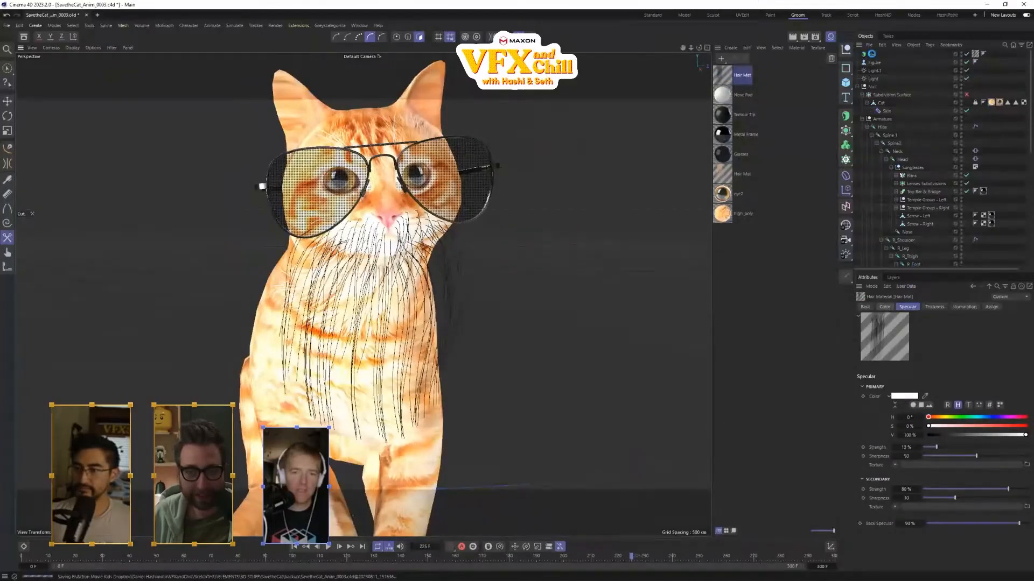
- Review the hair object's hair settings and the hair material's thickness and color, and render another viewport preview
click(872, 54)
click(940, 307)
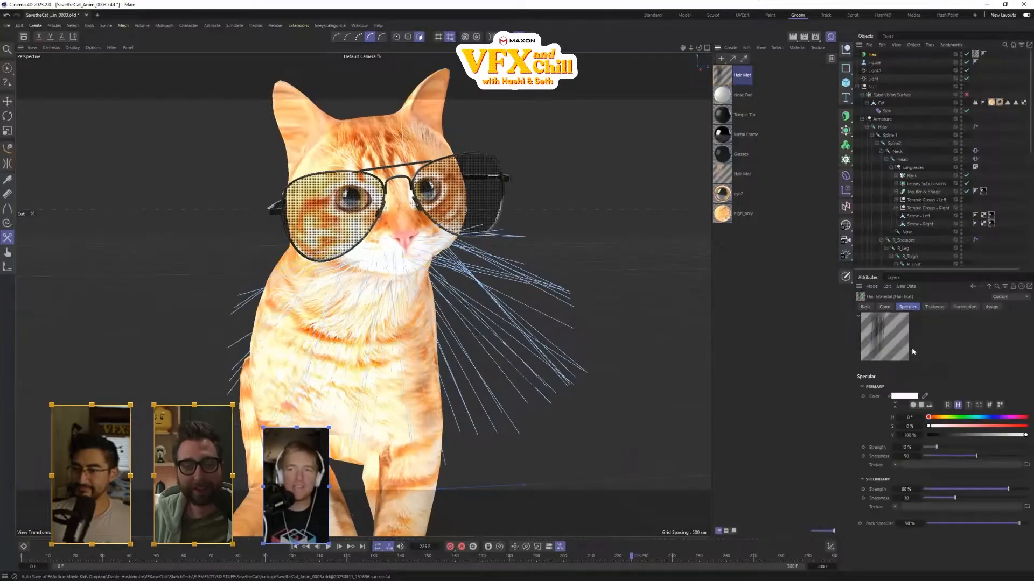
click(934, 307)
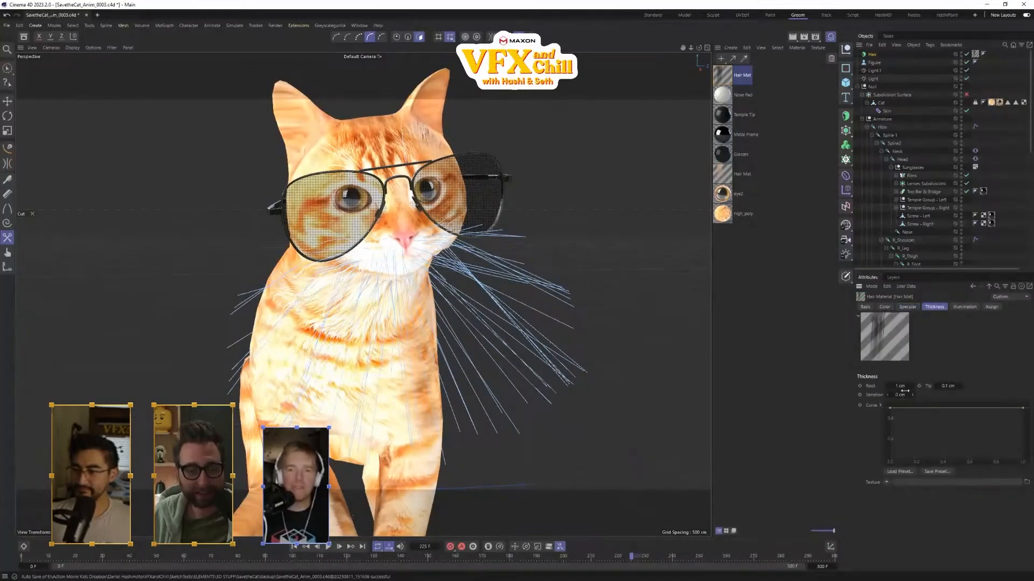
click(884, 306)
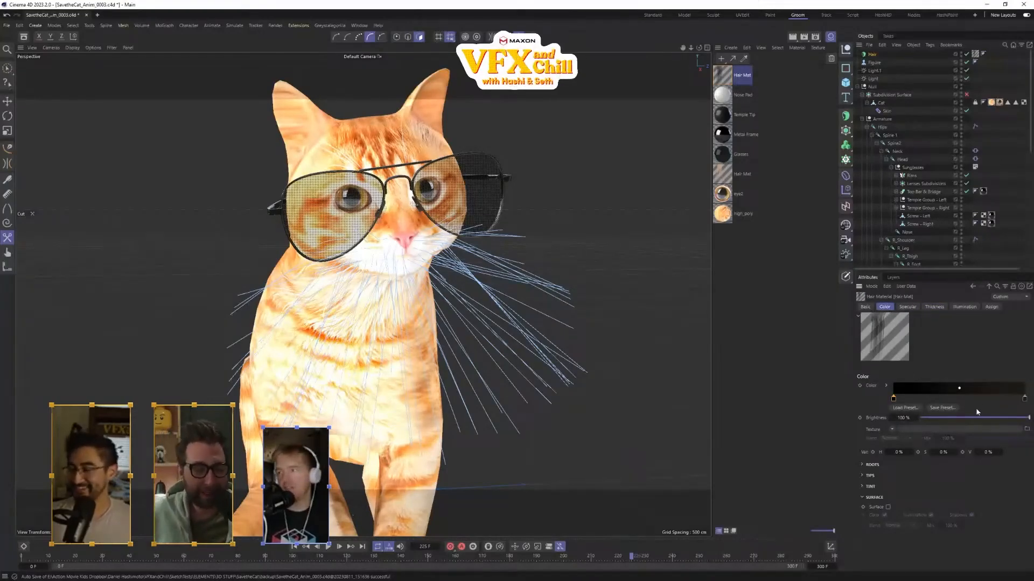
click(928, 309)
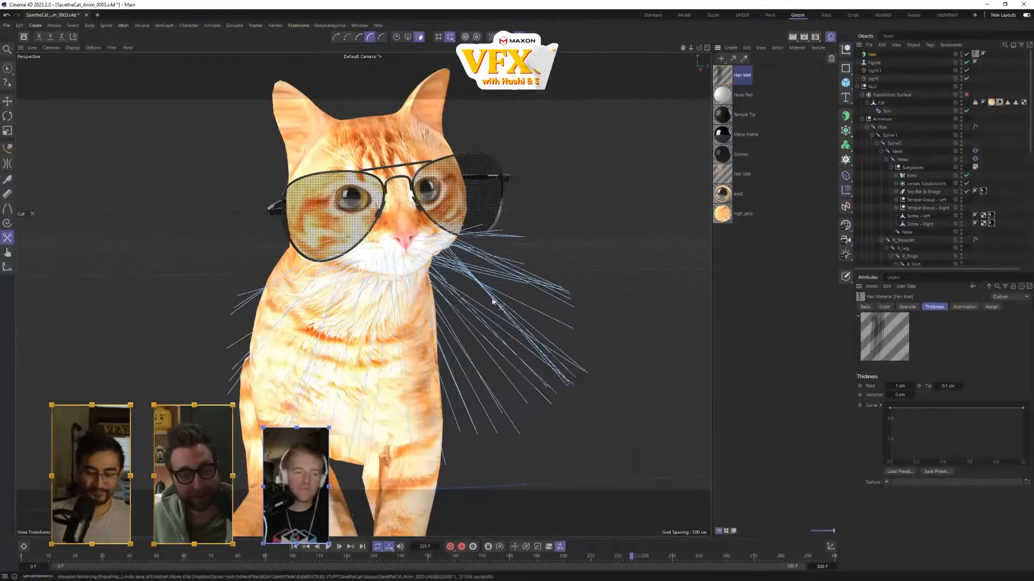
key(ctrl+r)
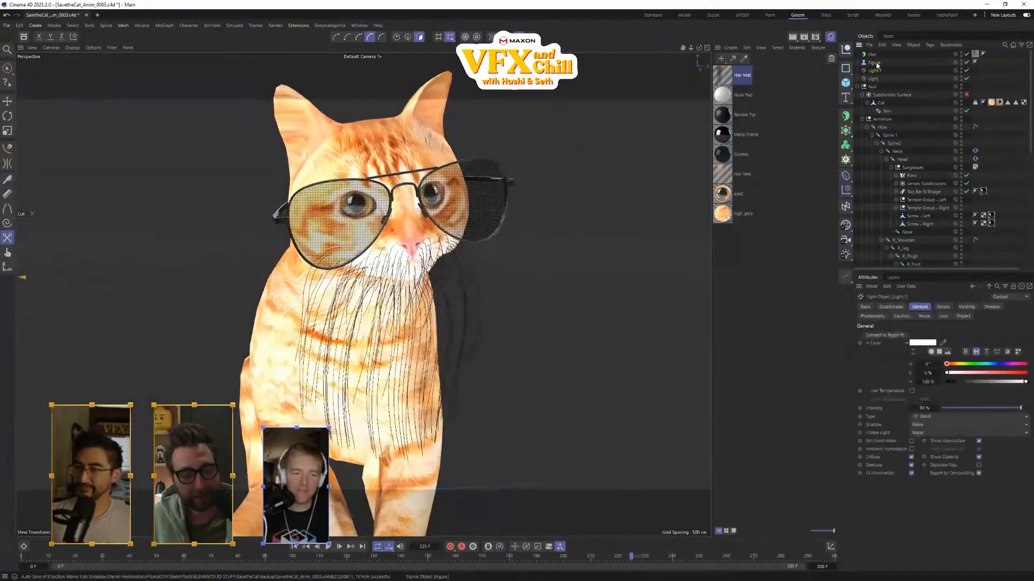
- Delete the Figure object from the scene
click(872, 55)
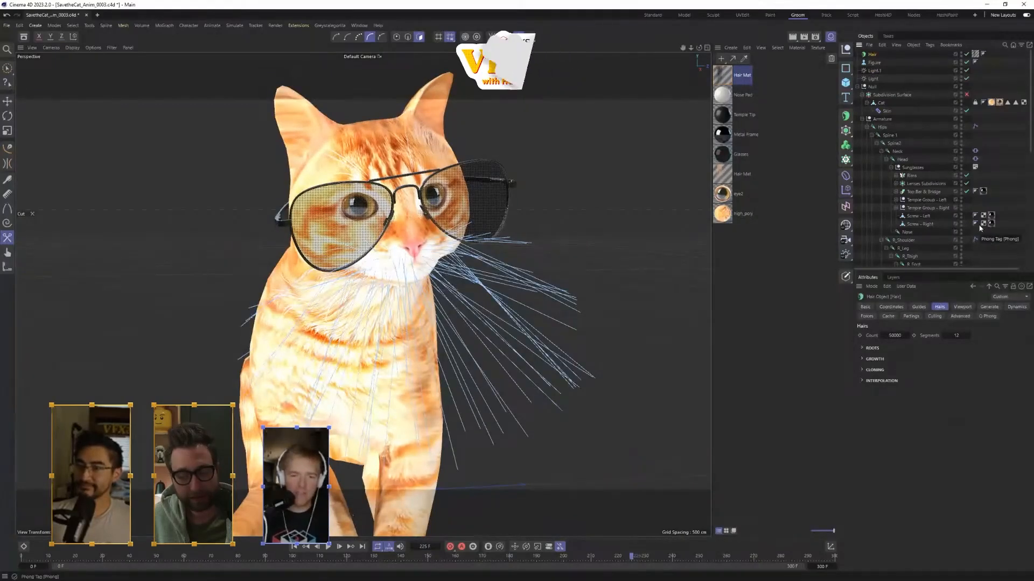
click(877, 63)
key(Delete)
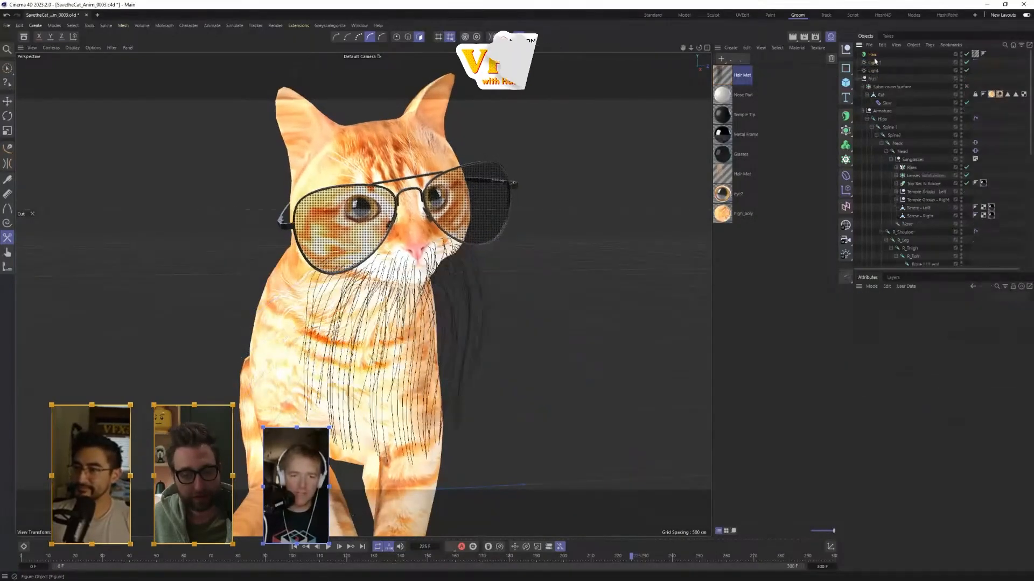
- Set the beard's hair count to 10000 and preview the render from the front
click(872, 55)
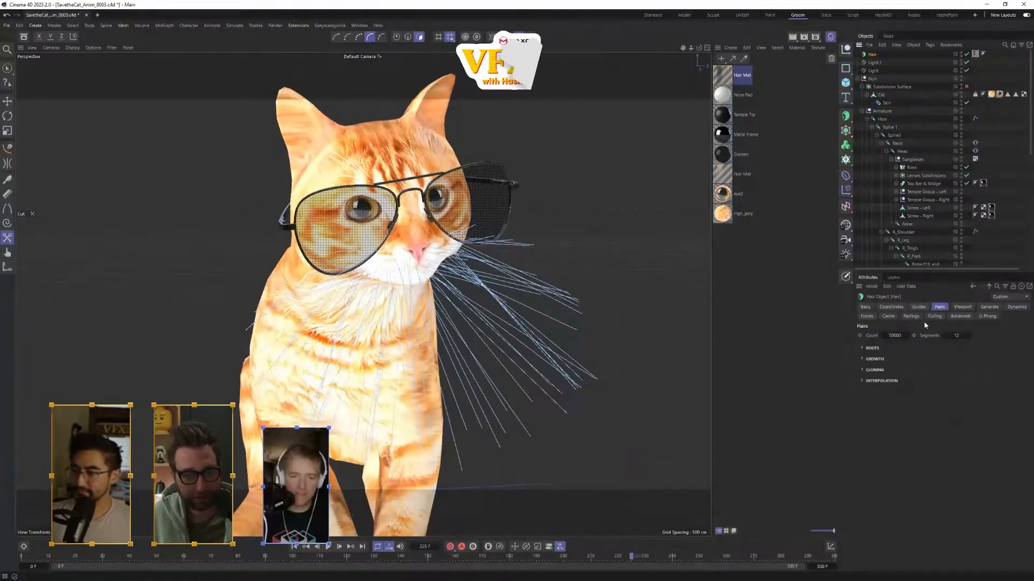
drag(882, 335, 908, 306)
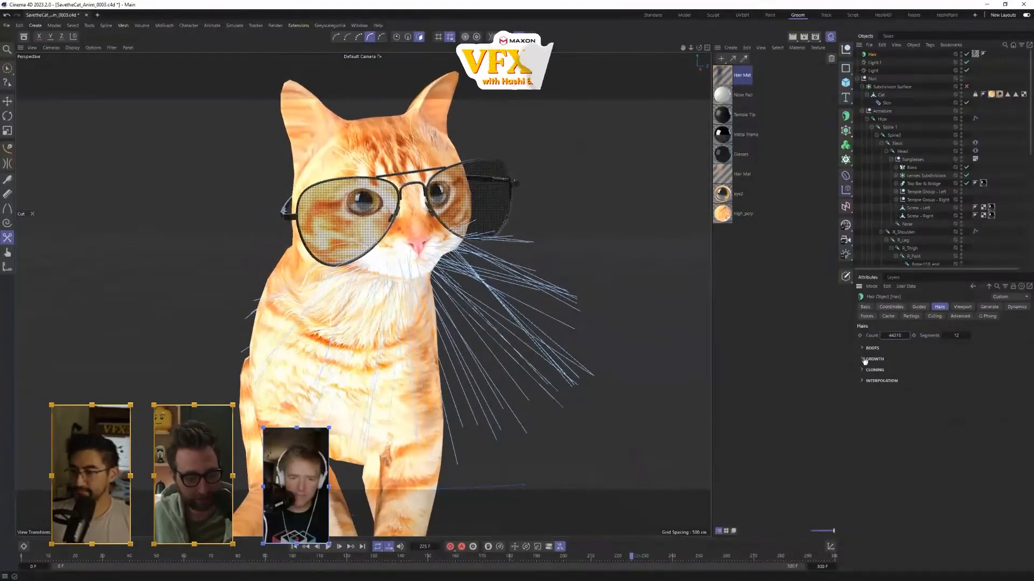
text(10000)
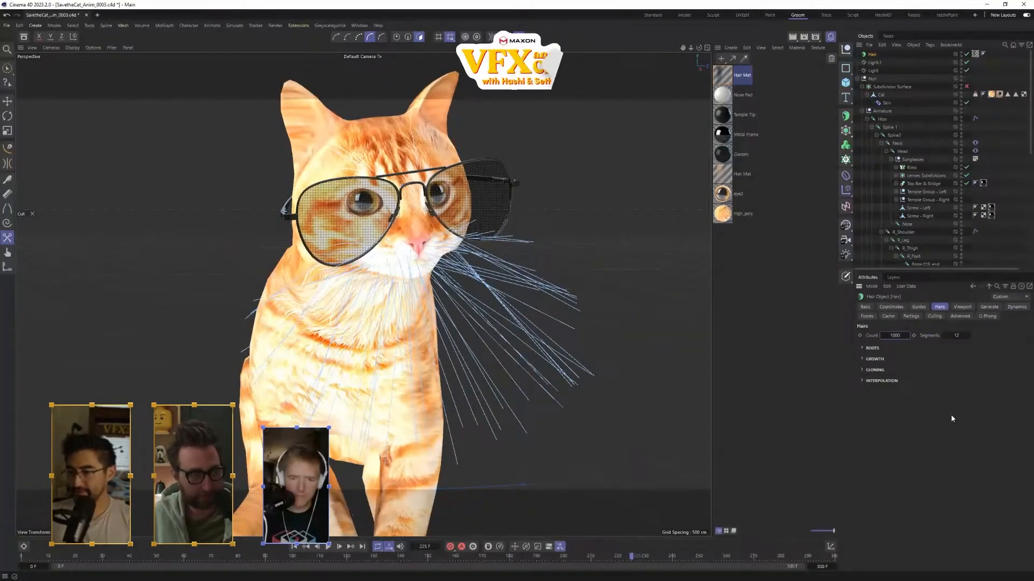
key(Return)
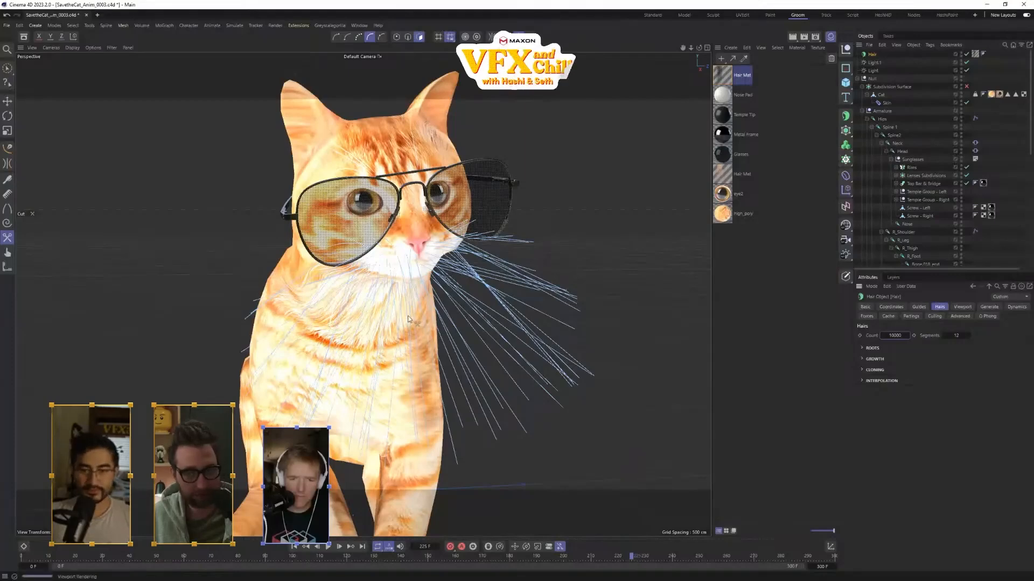
key(ctrl+r)
mouse_move(458, 374)
alt+mouse_down()
mouse_move(431, 374)
mouse_move(458, 375)
alt+mouse_up()
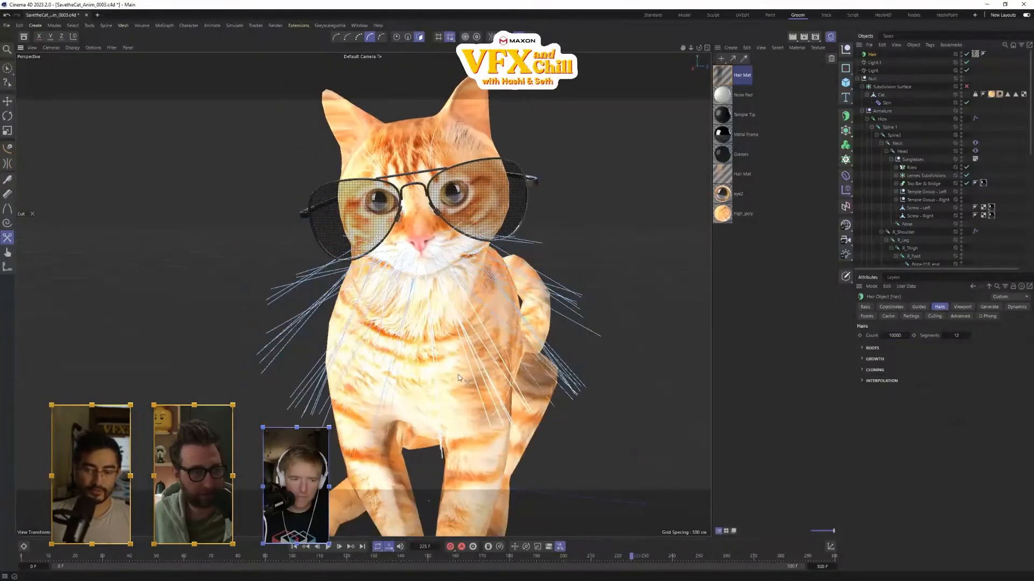
key(ctrl+r)
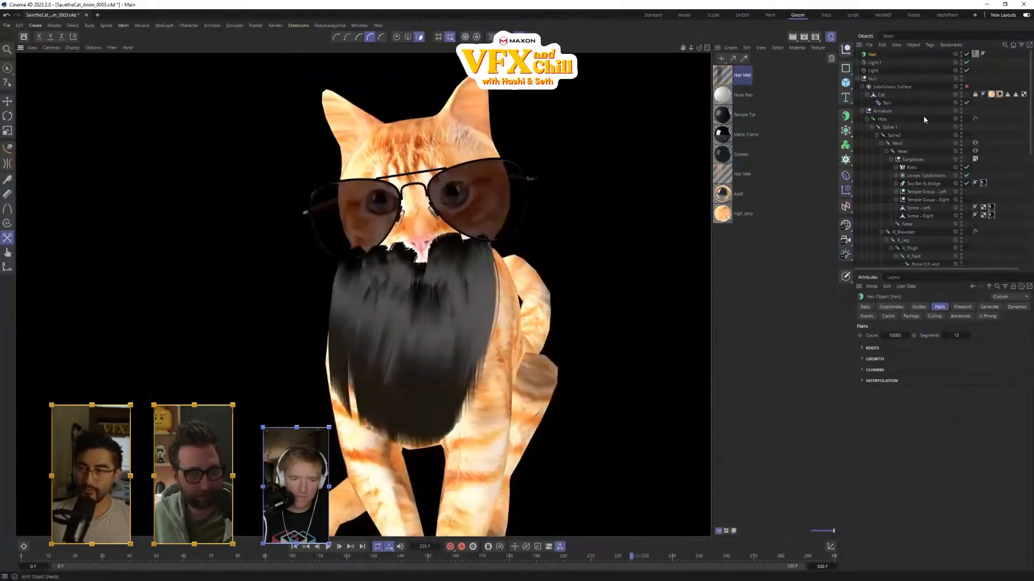
click(729, 76)
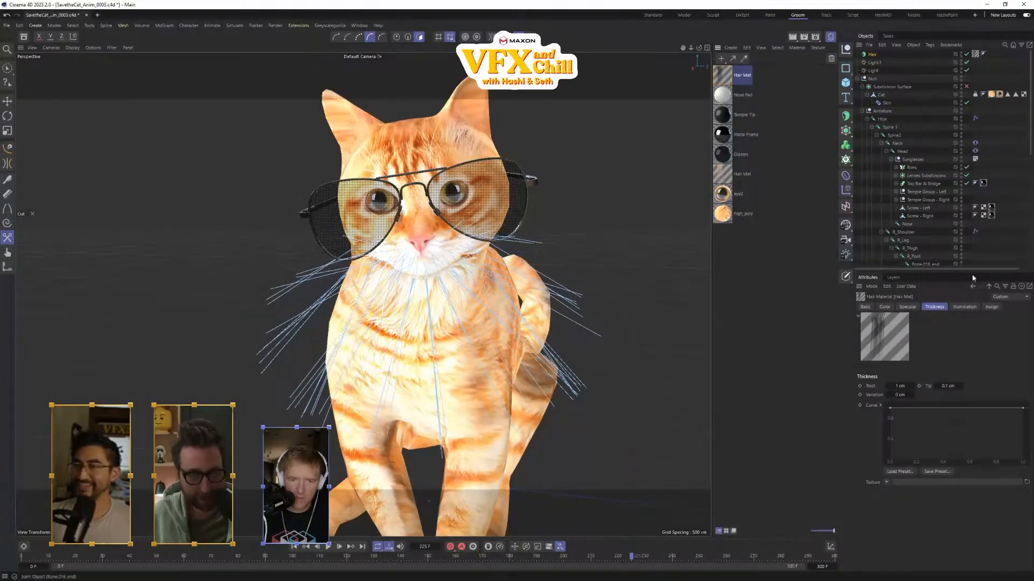
click(912, 307)
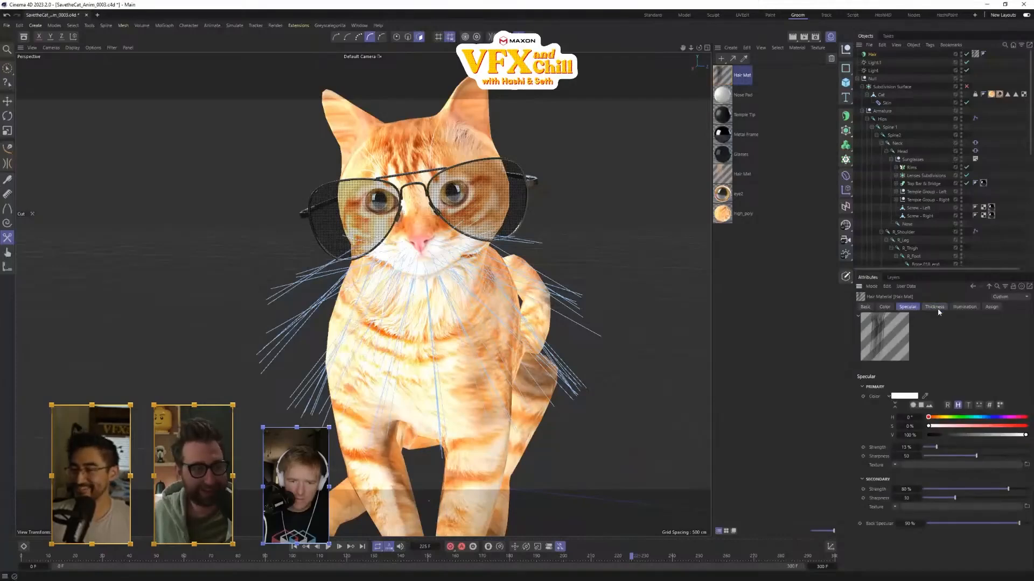
click(923, 308)
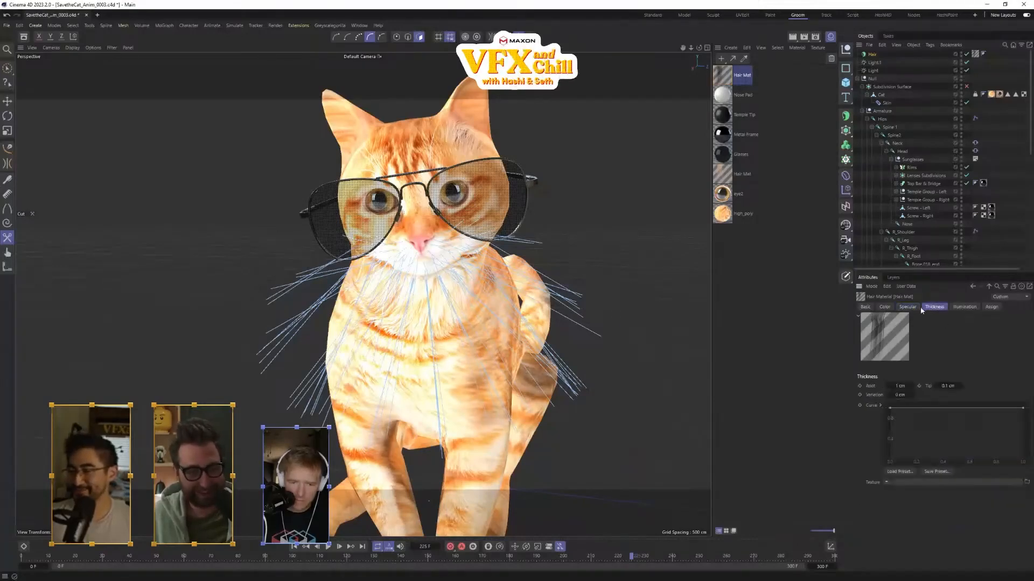
click(889, 310)
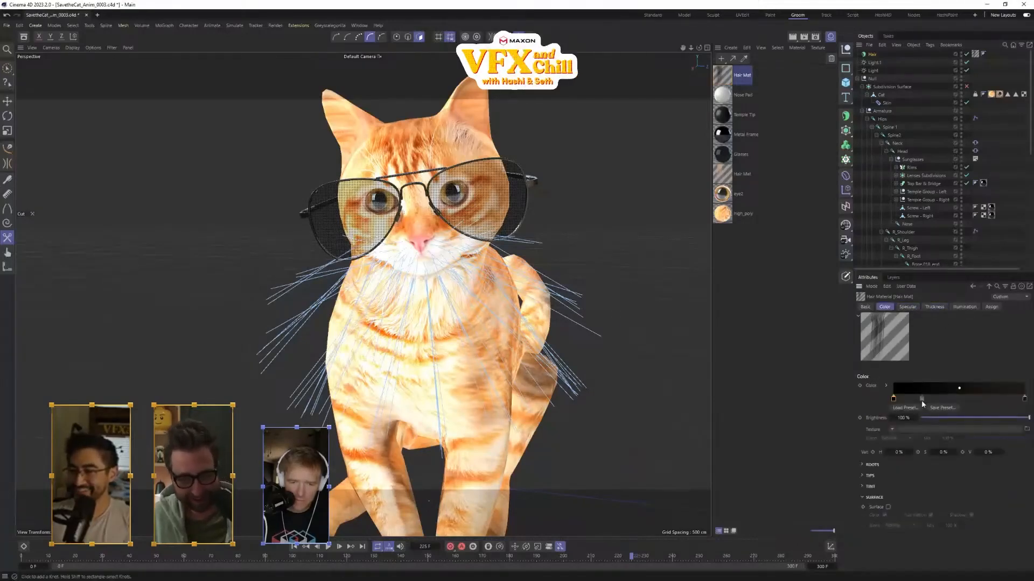
- Set the hair object's hair count to 5000
click(872, 55)
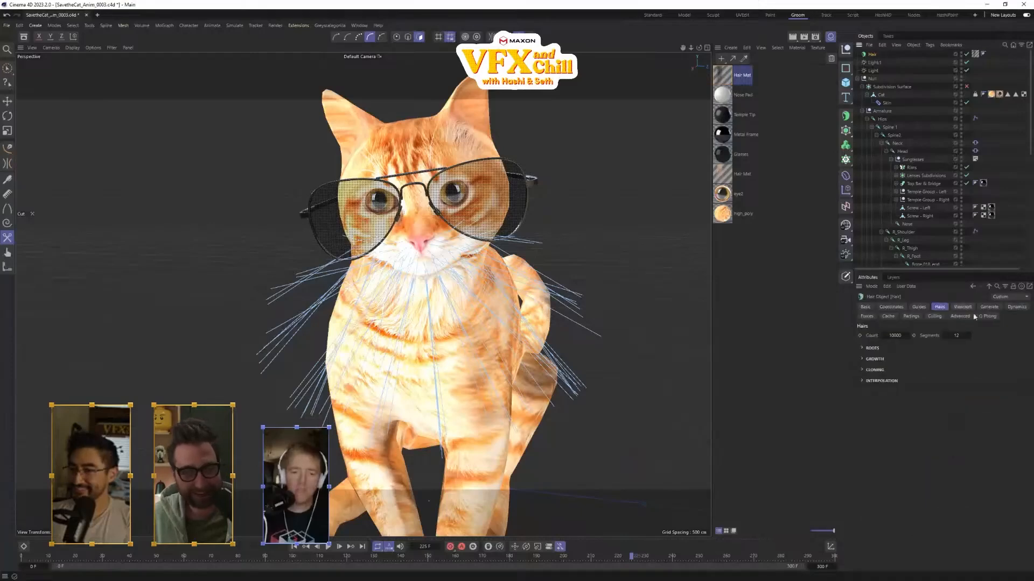
double_click(896, 336)
text(5000)
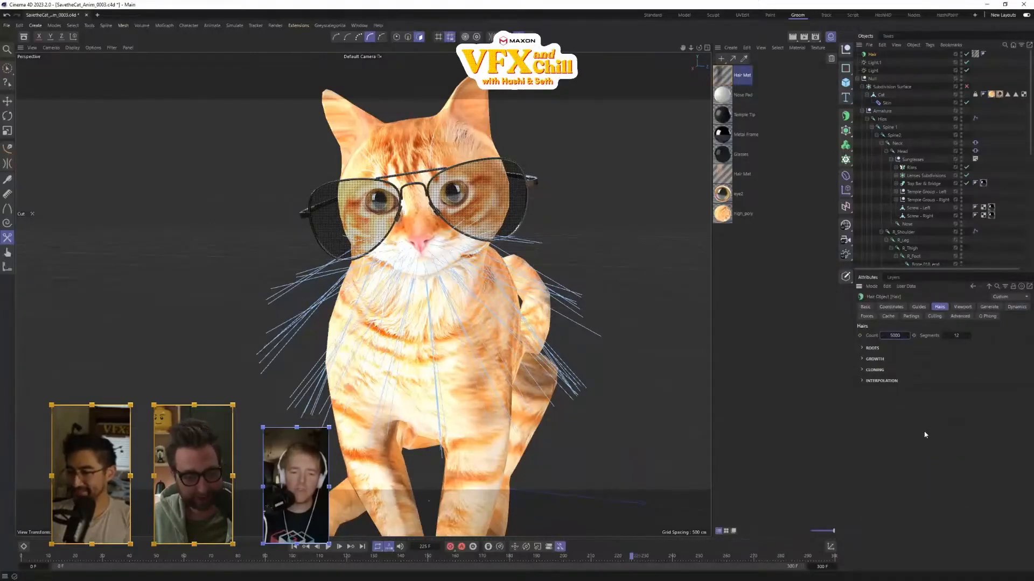
- Enable Clump on the Hair Mat material and raise its clump count and clump amount
click(722, 76)
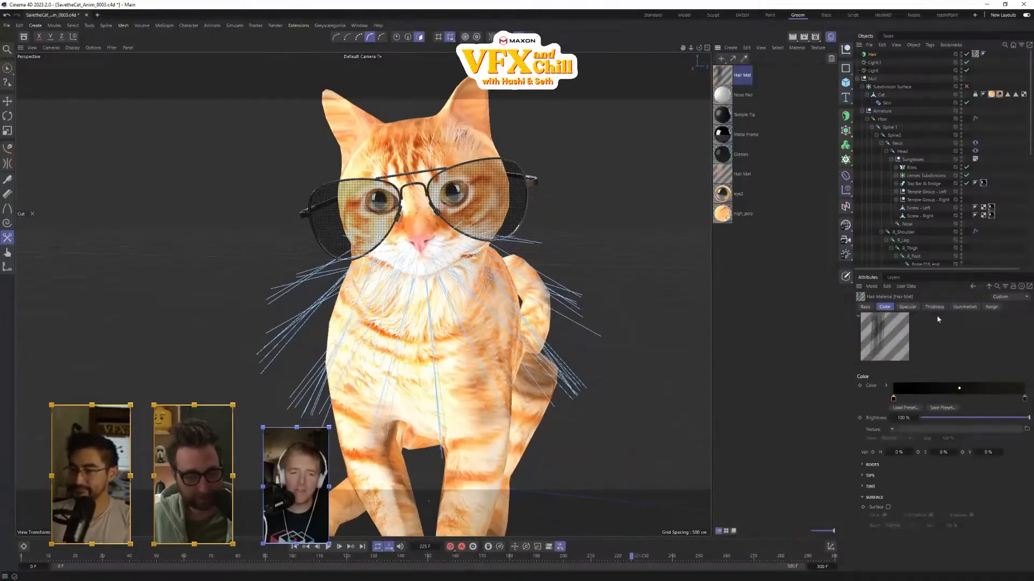
click(867, 307)
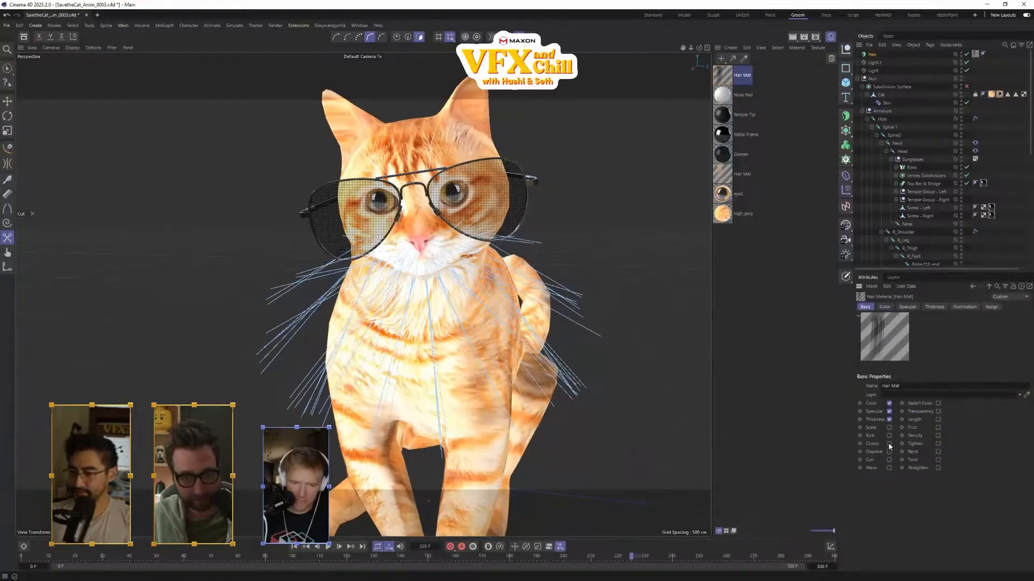
click(889, 443)
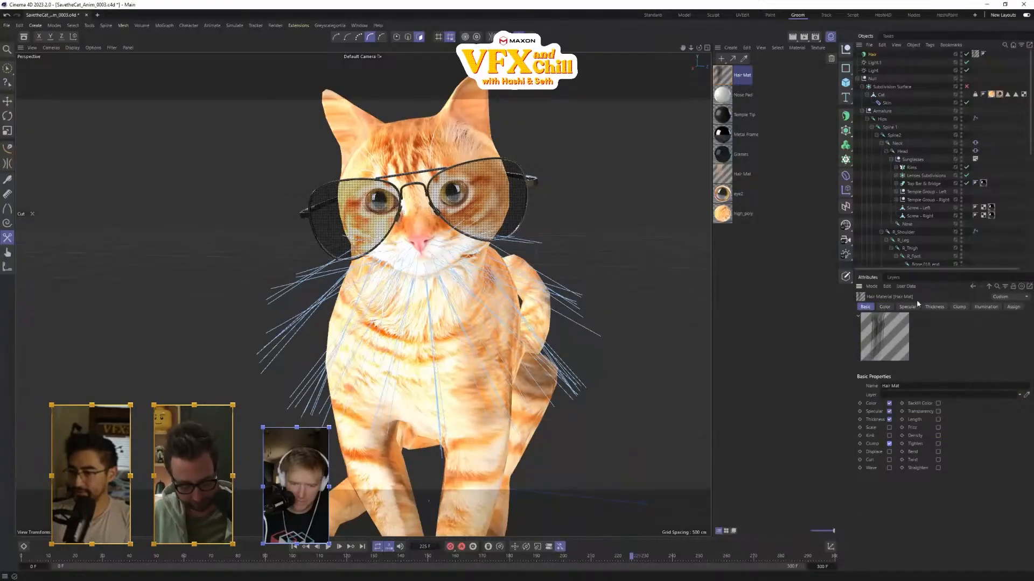
click(959, 307)
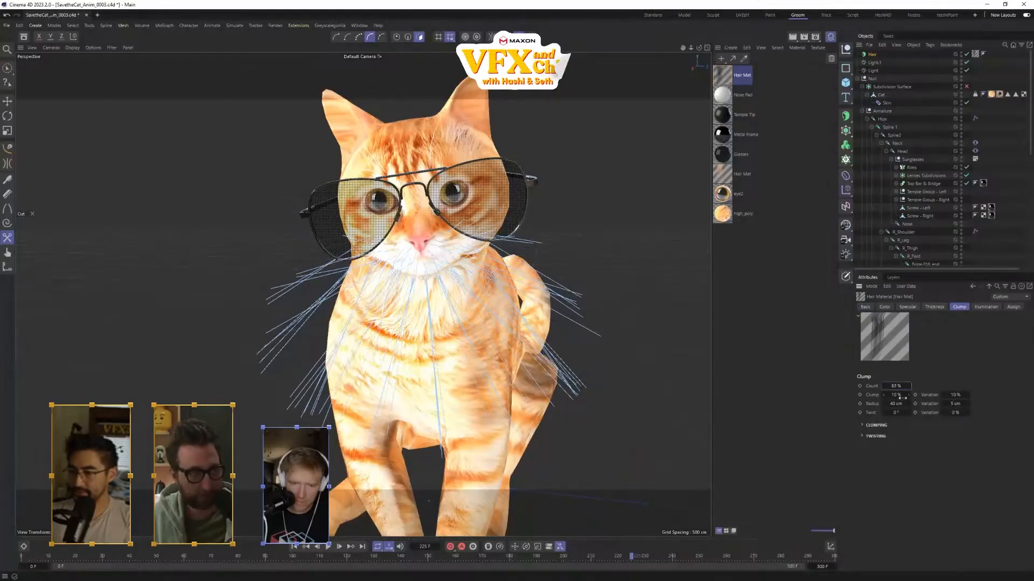
drag(902, 398, 895, 393)
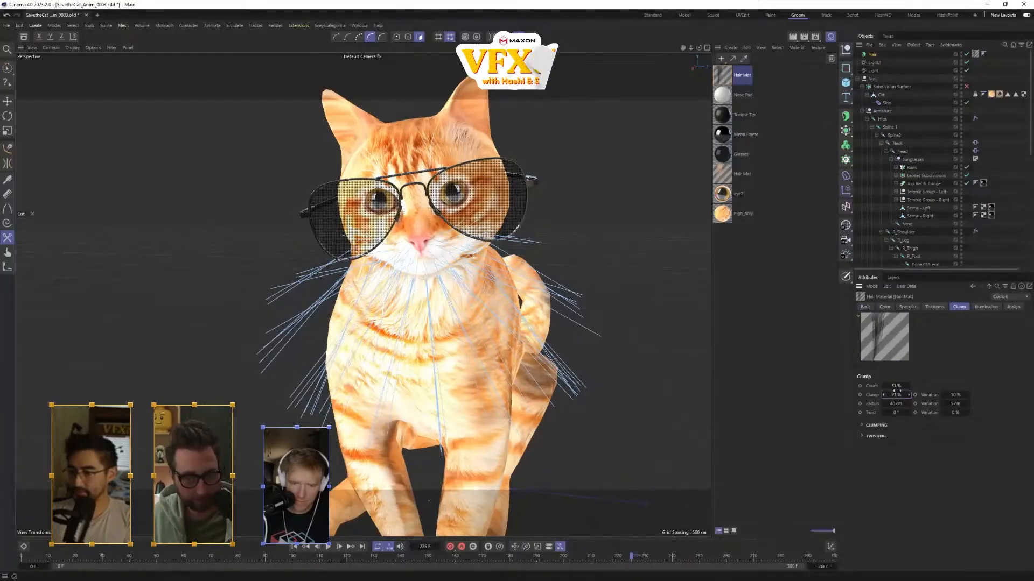
- Enable Curl on the Hair Mat material and set the curl to -40° with 29% variation
click(911, 307)
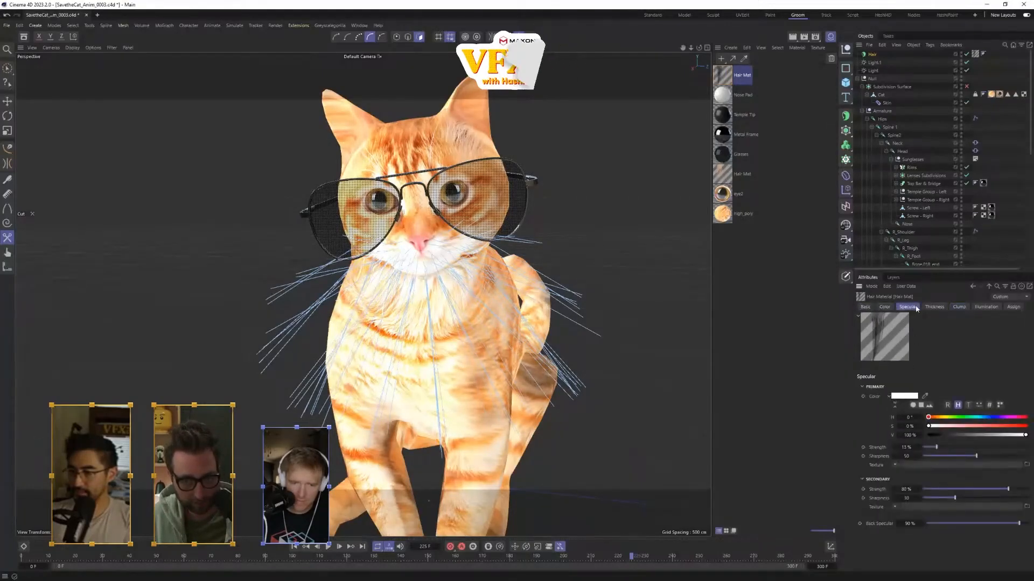
click(933, 307)
click(865, 308)
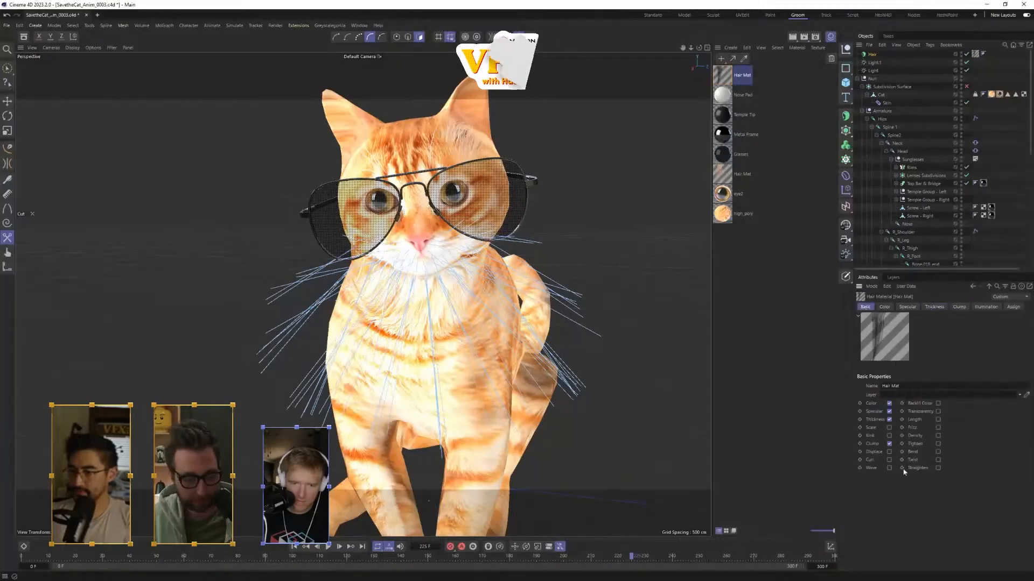
click(888, 461)
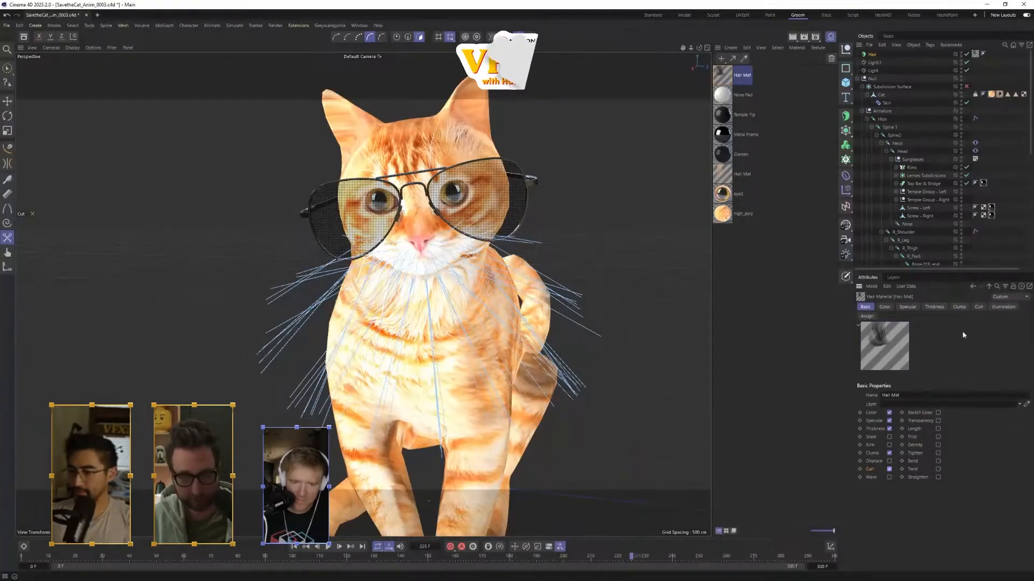
click(977, 308)
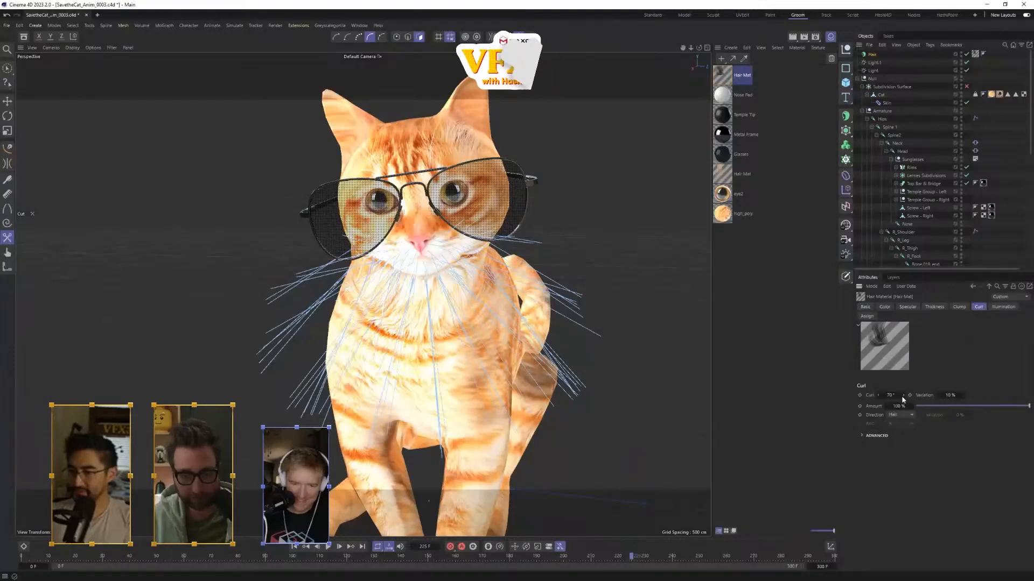
mouse_move(904, 395)
mouse_down()
mouse_move(840, 395)
mouse_move(890, 395)
mouse_up()
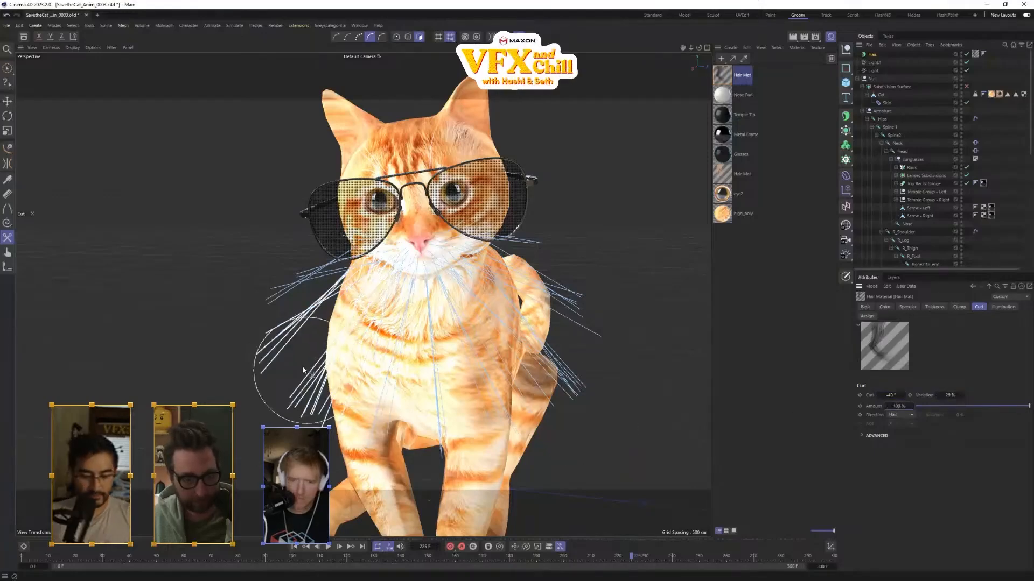
- Preview the render of the curled beard from two front angles
key(ctrl+r)
alt+drag(472, 382, 490, 367)
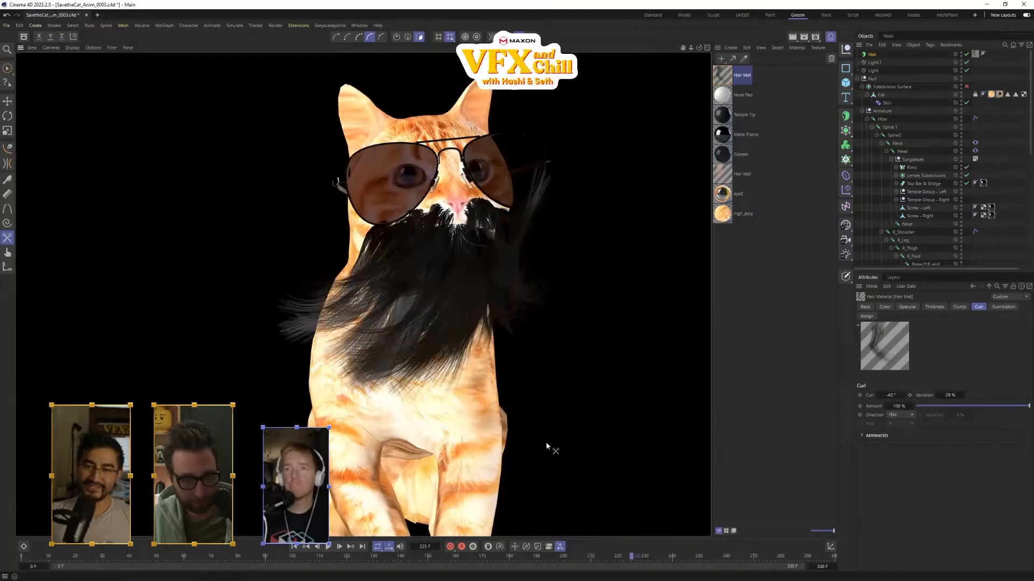
alt+drag(548, 447, 539, 455)
key(ctrl+r)
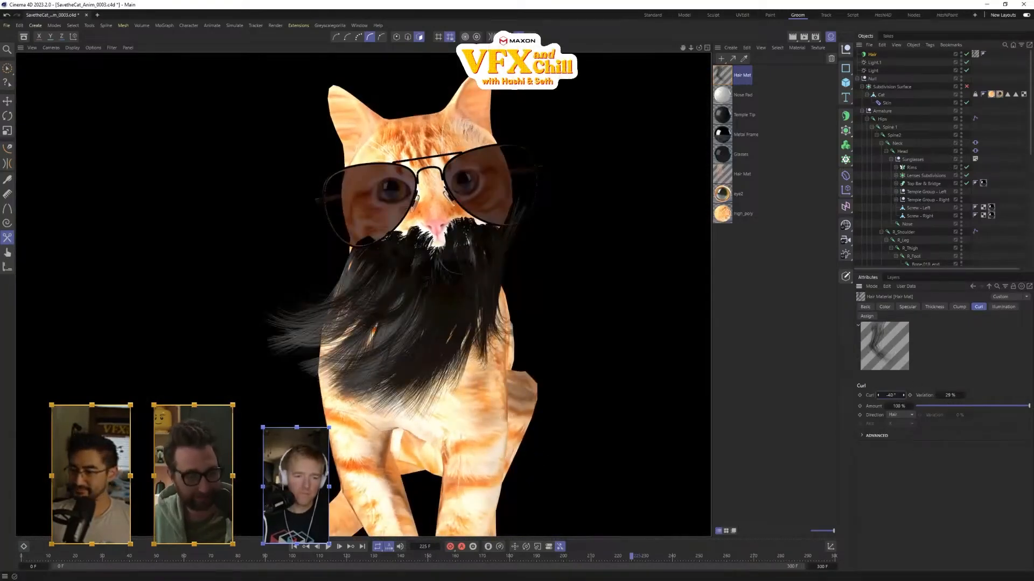
- Set the Hair Mat curl to 104° with an amount of 34%, and enable Kink on the material
drag(889, 395, 902, 395)
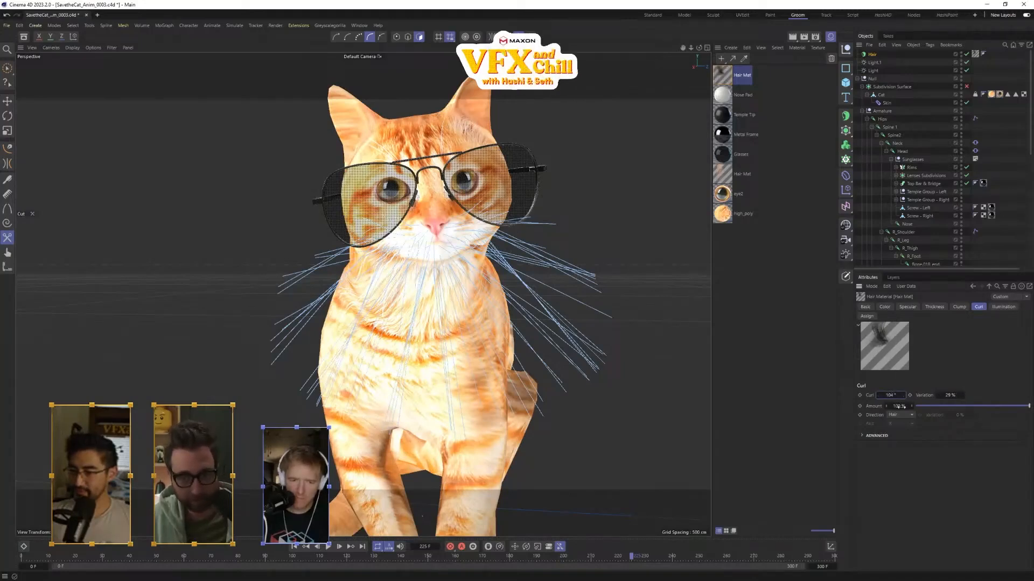
drag(901, 407, 883, 408)
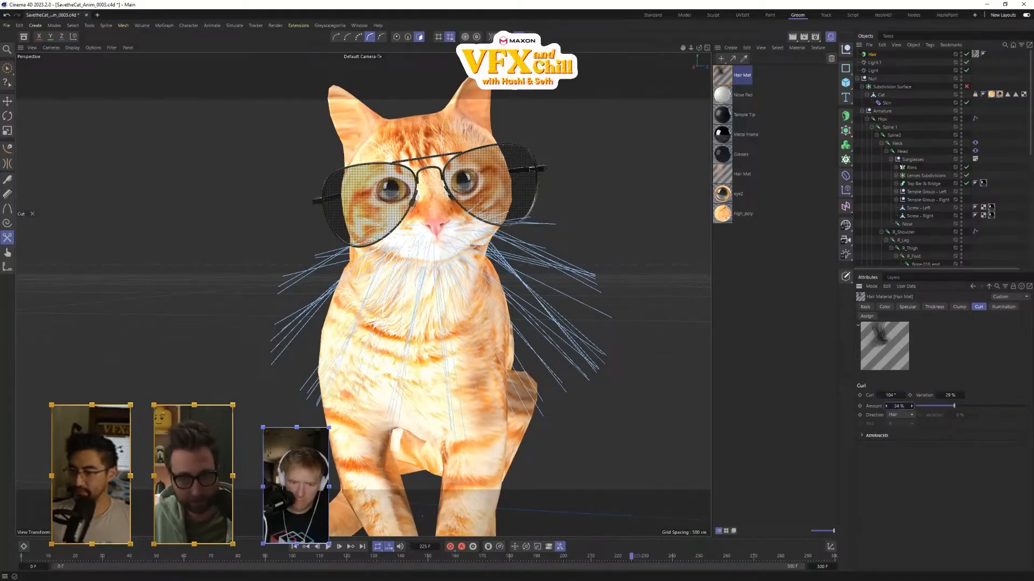
click(904, 416)
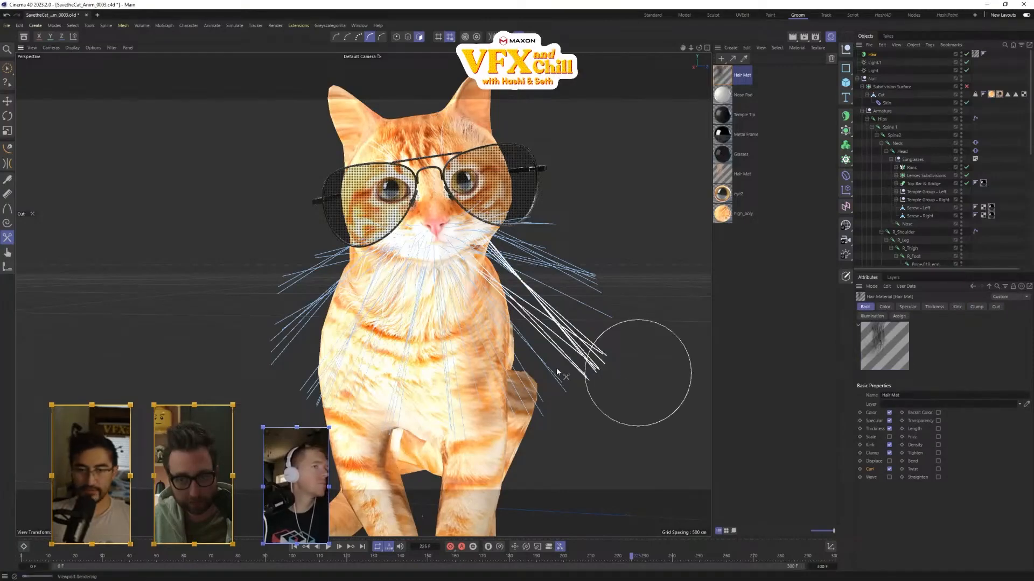
- Preview the render of the kinked beard from the cat's side and front
key(ctrl+r)
alt+drag(482, 424, 431, 418)
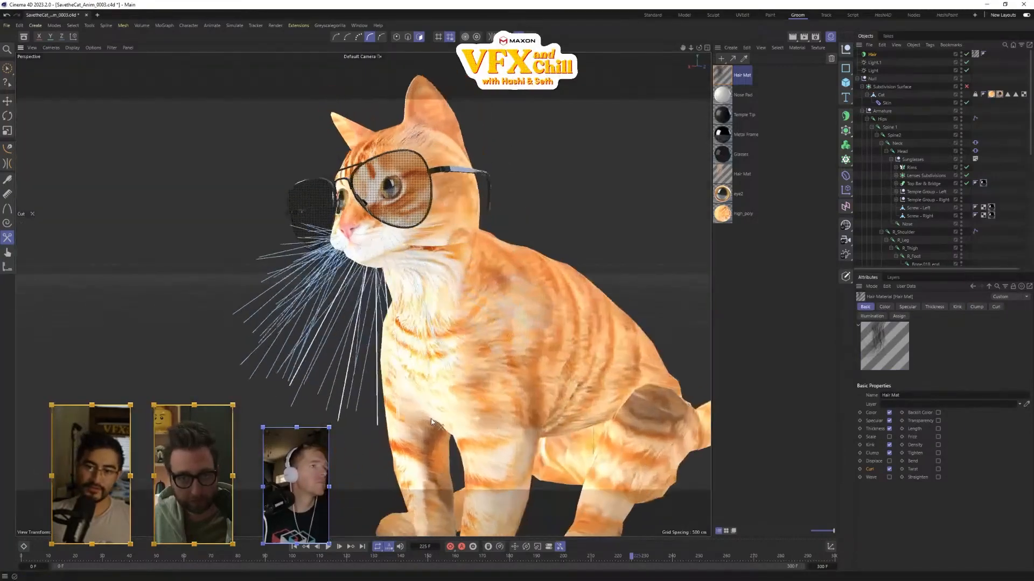
key(ctrl+r)
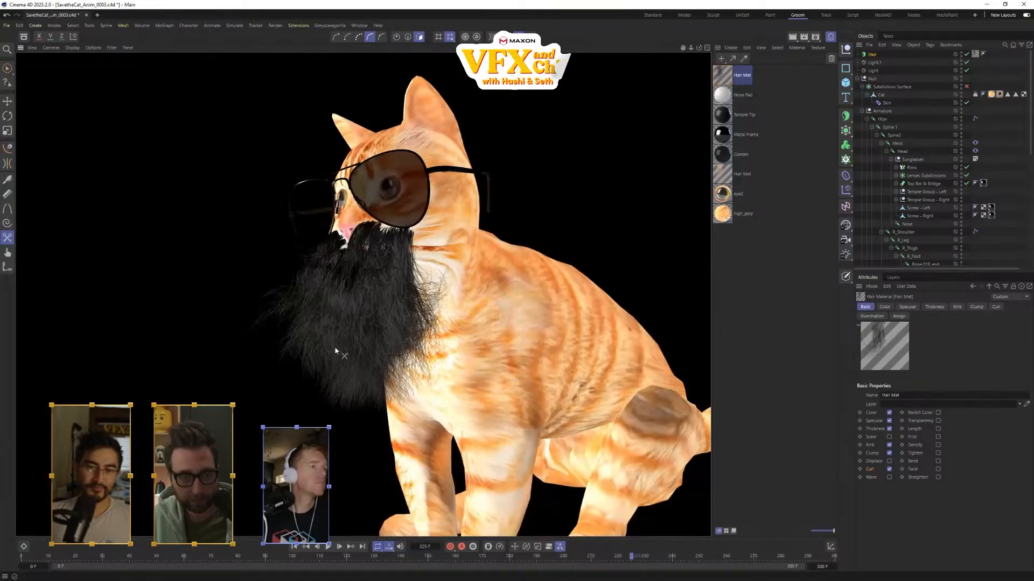
alt+drag(374, 327, 409, 291)
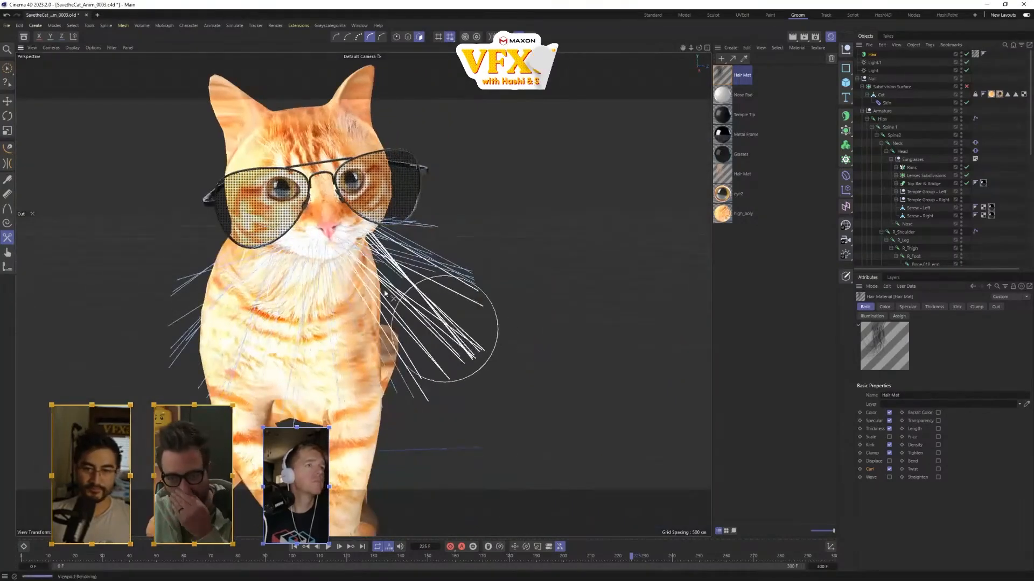
key(ctrl+r)
alt+middle_drag(425, 296, 548, 328)
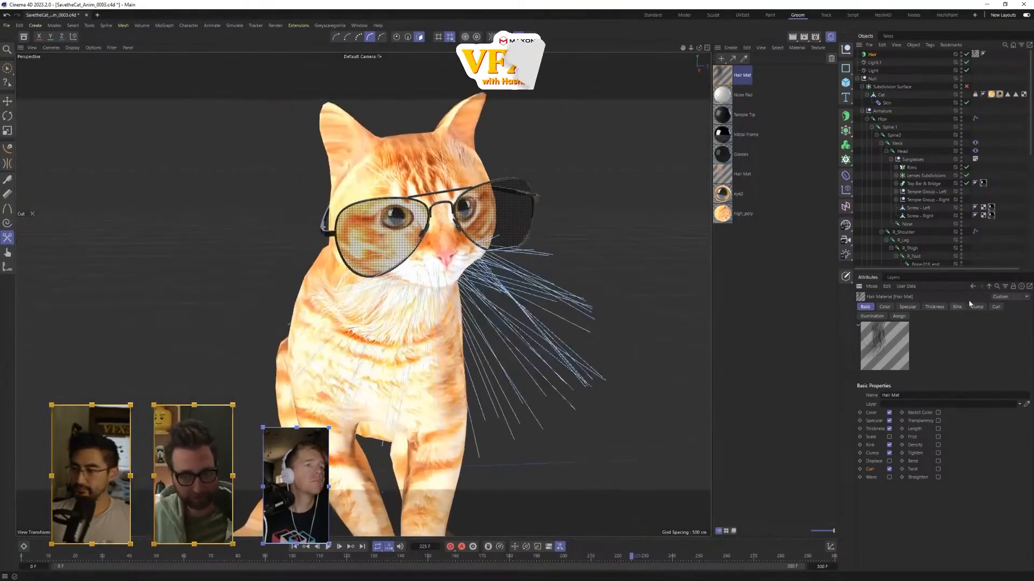
- Enable Frizz on the Hair Mat material, set its kink to 17%, and preview the render
click(976, 307)
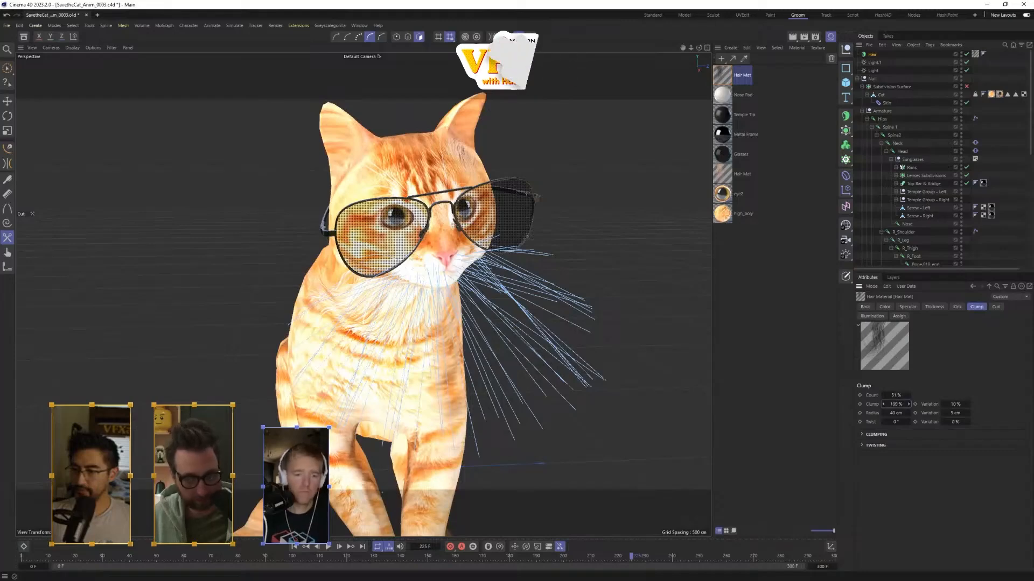
click(957, 307)
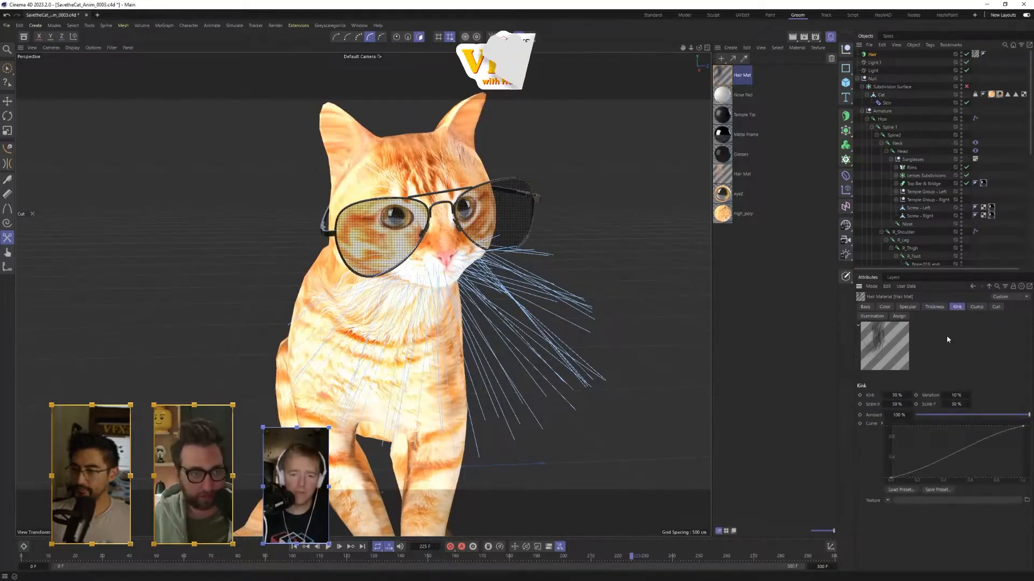
click(862, 309)
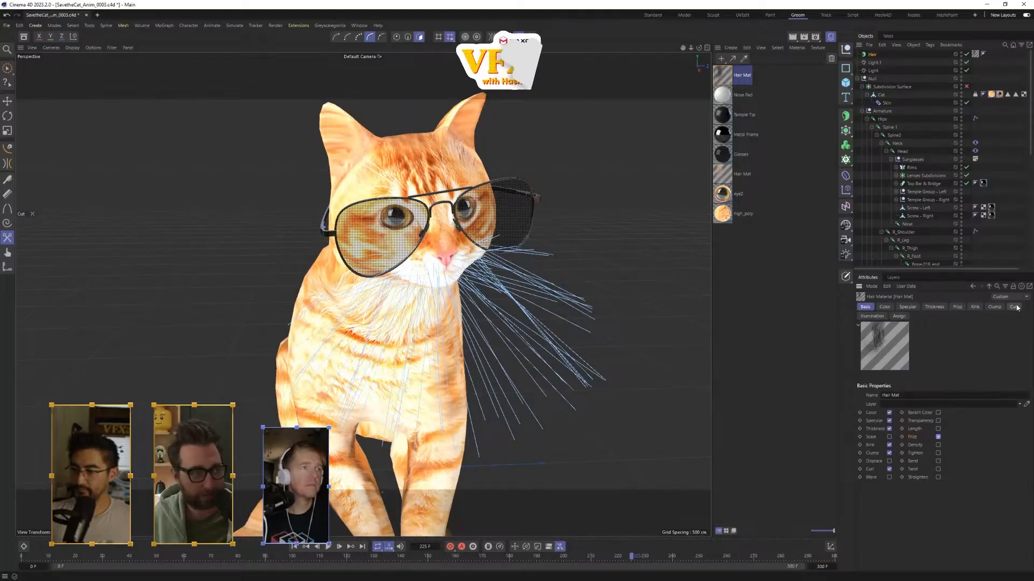
click(975, 307)
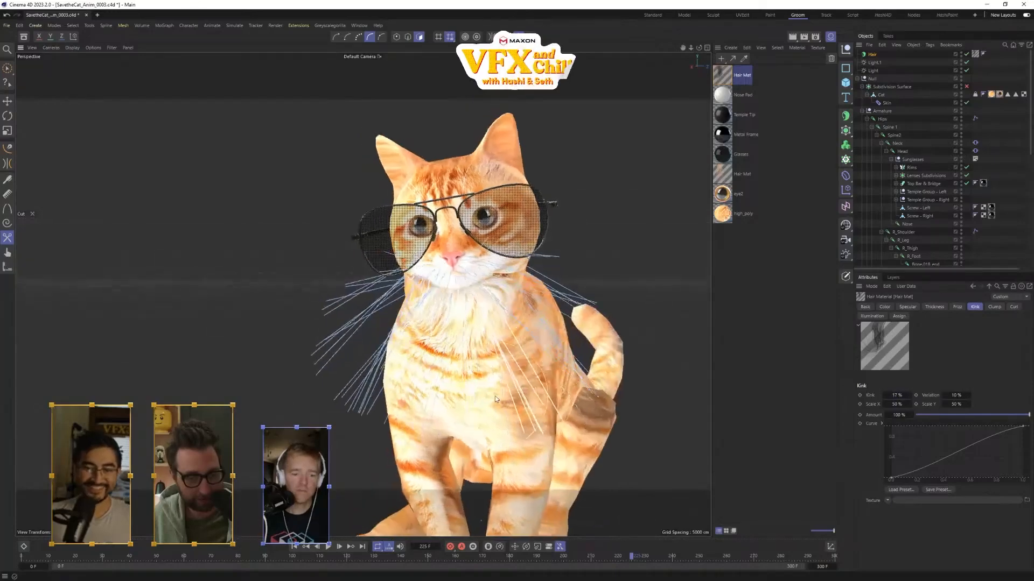
key(ctrl+r)
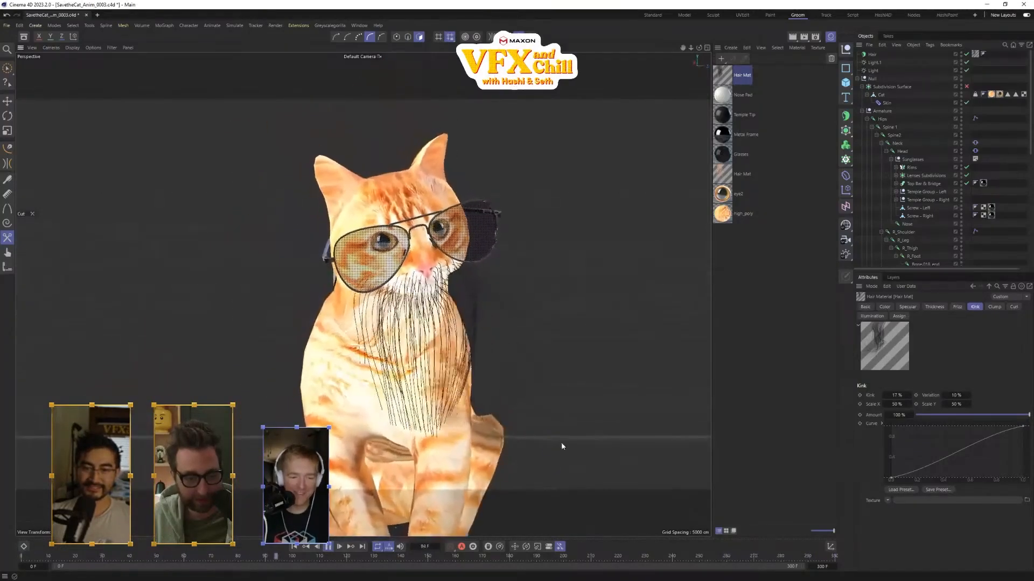
- Set the hair object's dynamics Rest Hold to 25% and turn on Rigid
click(873, 55)
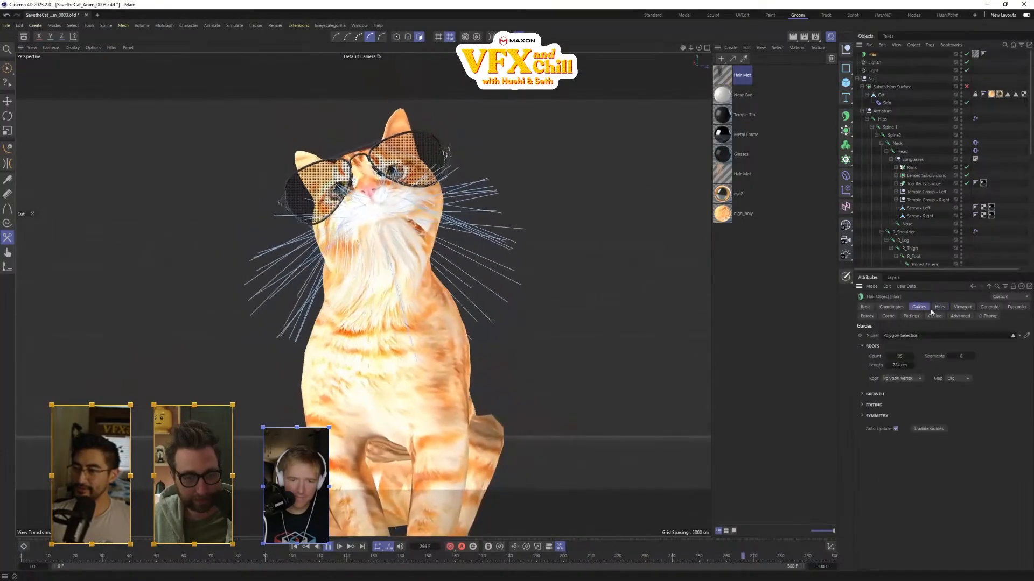
click(942, 307)
click(1012, 307)
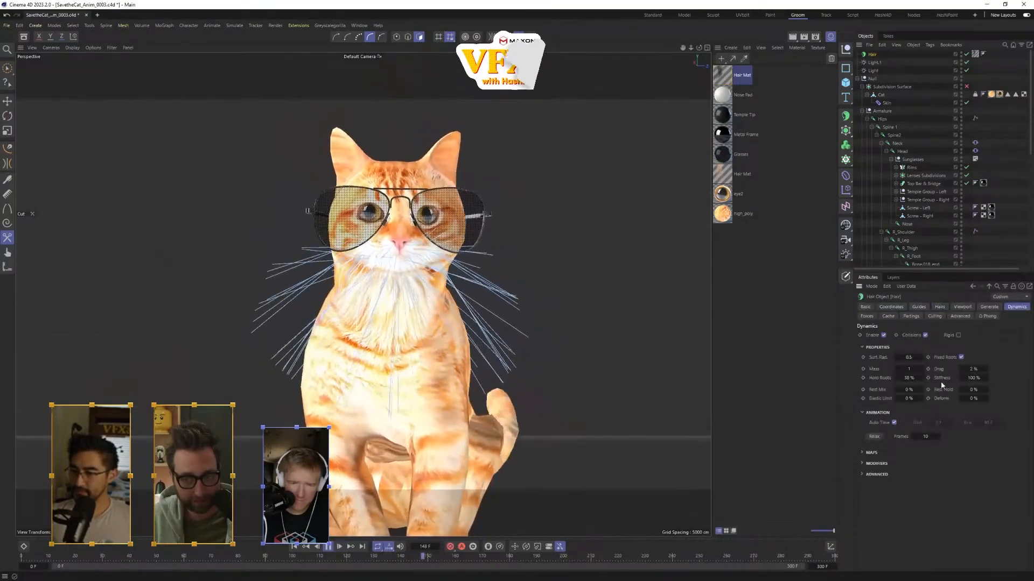
drag(974, 390, 976, 390)
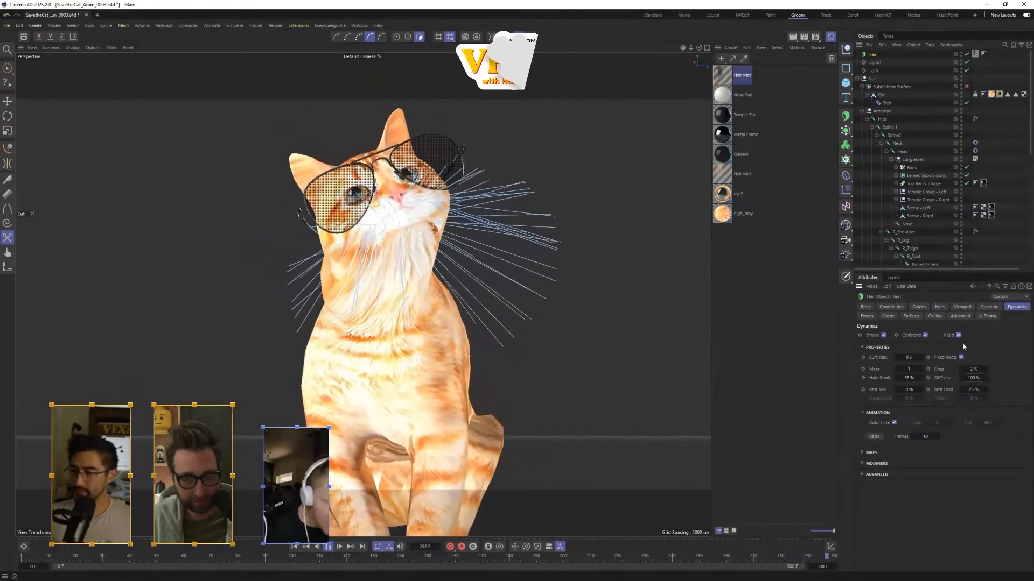
- Deselect the hair object, check its hair material tag, and switch to the Standard layout
click(769, 261)
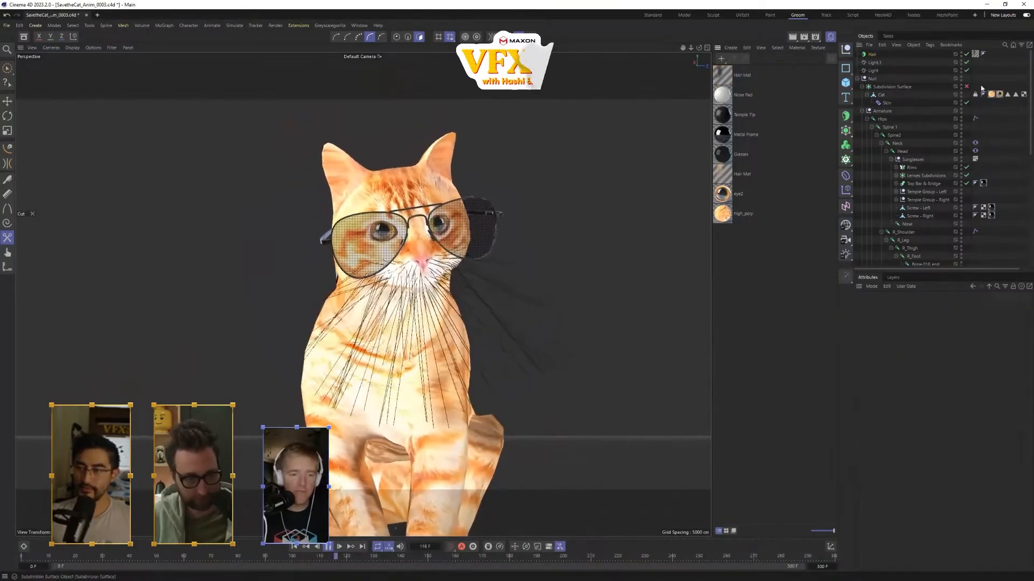
click(976, 54)
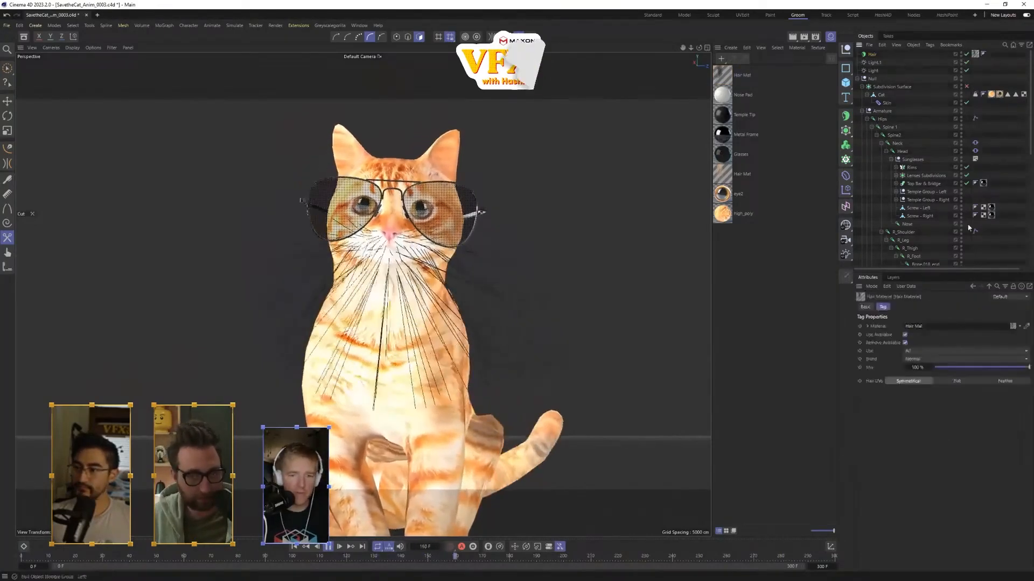
click(663, 12)
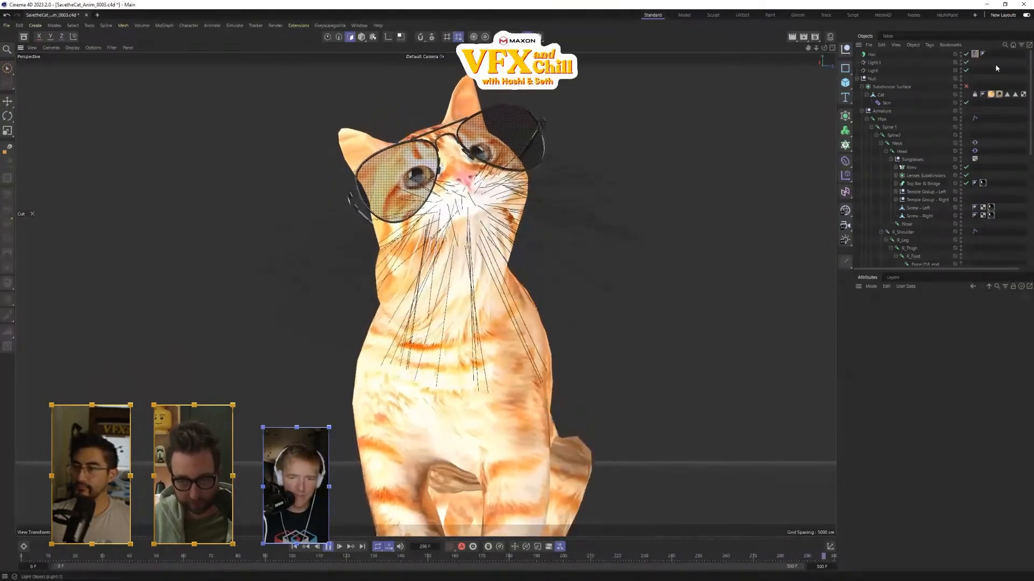
- Turn off Rigid in the hair object's dynamics, raise its stiffness, and watch the guides move during playback
click(871, 54)
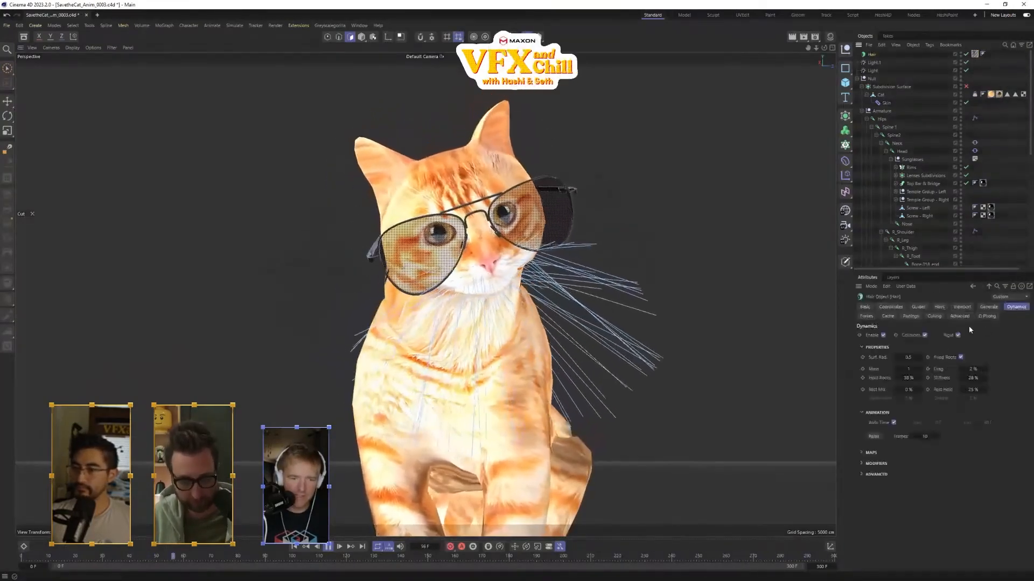
click(958, 335)
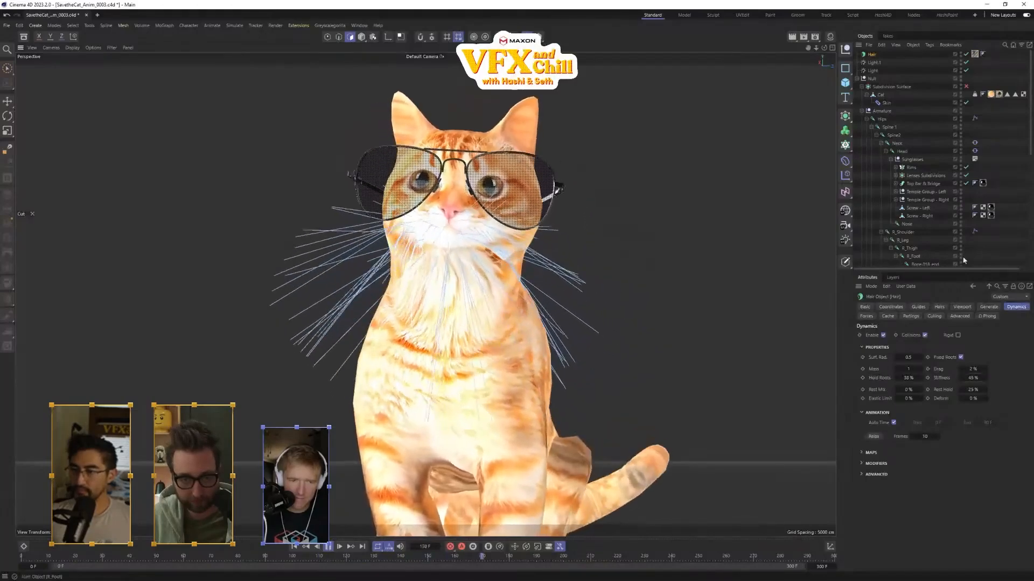
click(1016, 260)
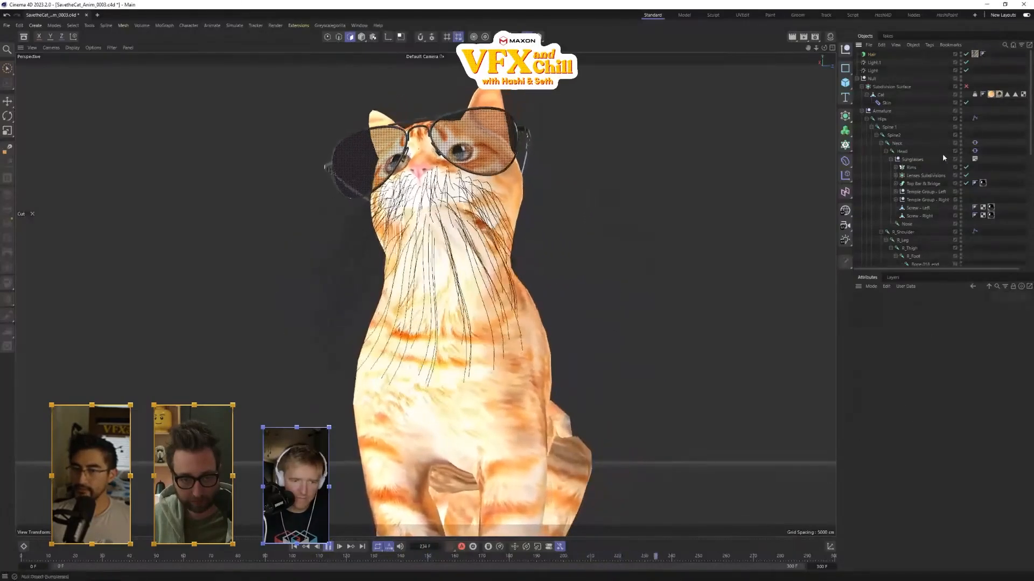
- Set the hair dynamics Hold Roots to 74% and Rest Hold to 52%, and check the beard's motion from the side
click(871, 55)
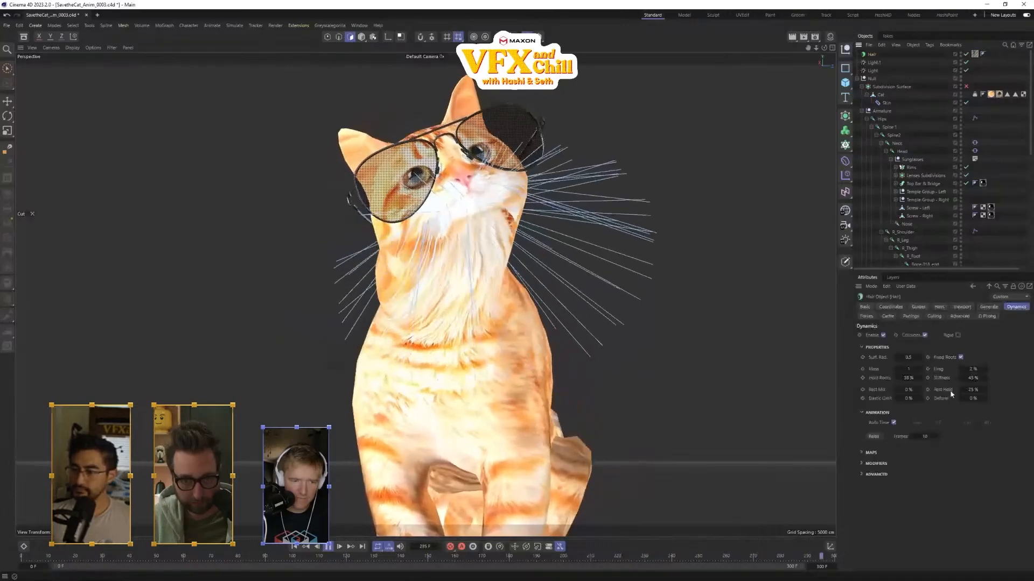
drag(905, 378, 986, 378)
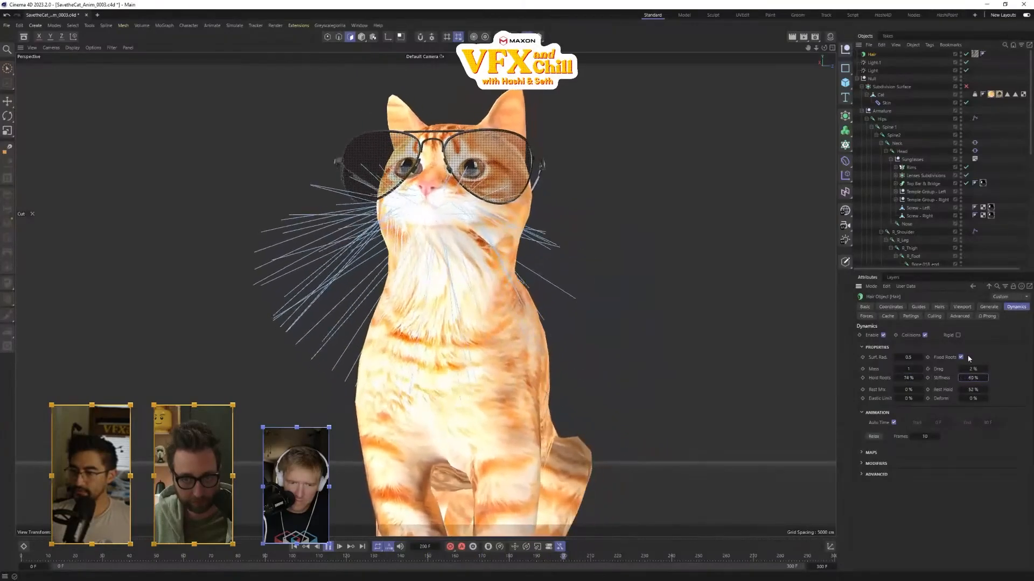
click(1010, 136)
alt+drag(645, 218, 679, 303)
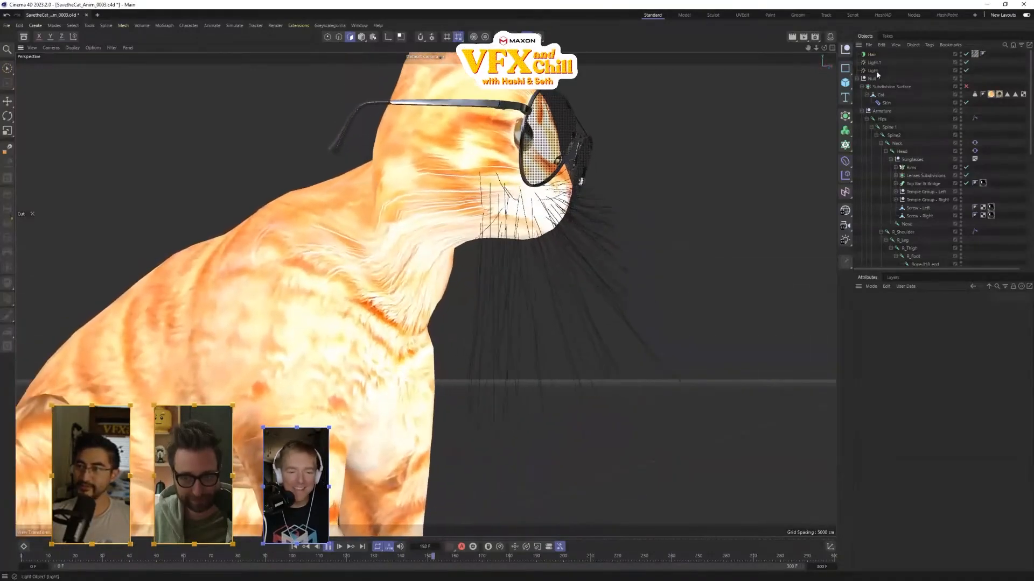
- Lower the hair object's Hold Roots and Rest Hold dynamics values and watch the beard's motion from the front
click(872, 54)
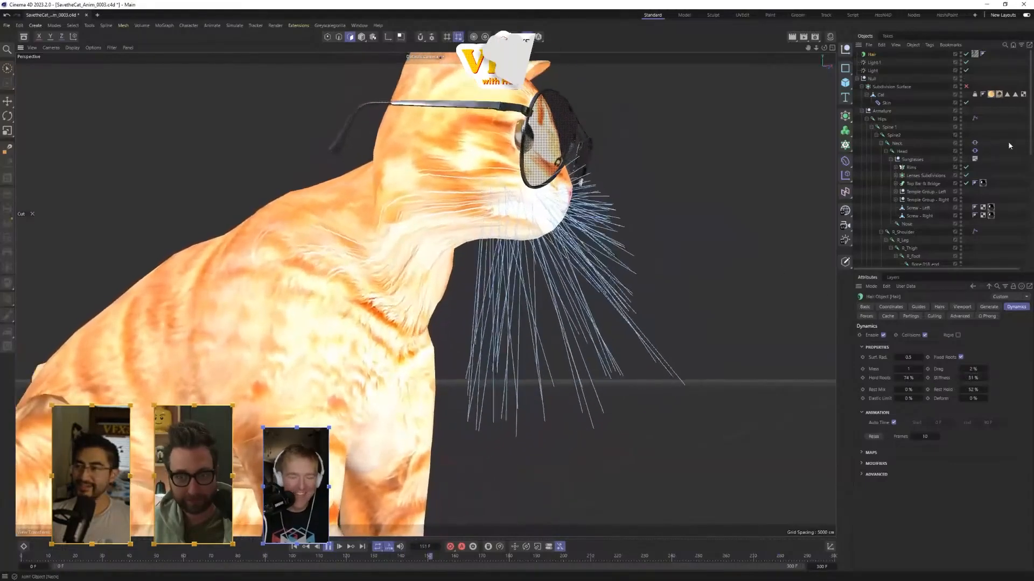
click(915, 83)
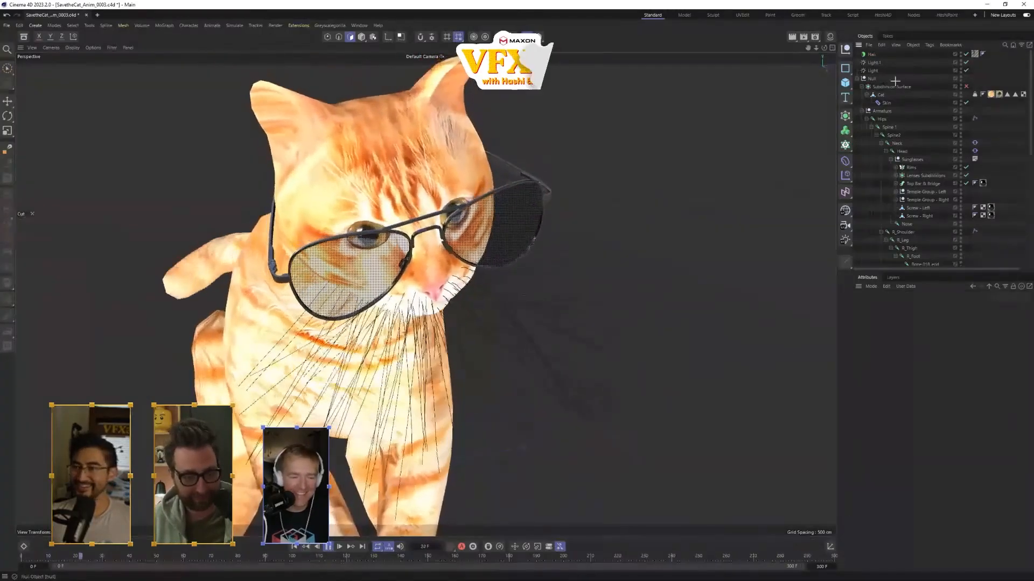
click(885, 96)
click(872, 54)
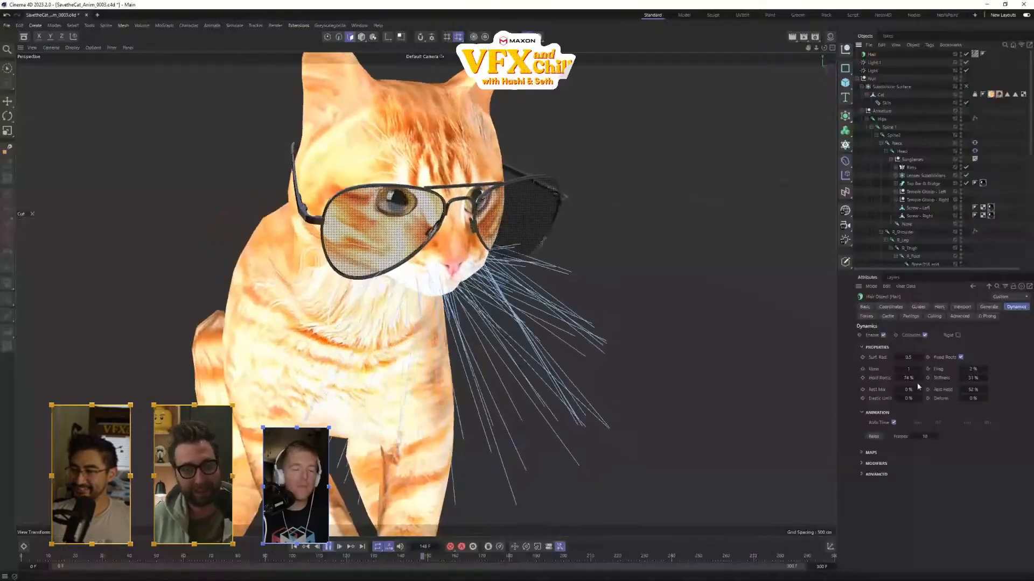
drag(913, 378, 907, 379)
drag(975, 390, 962, 389)
click(1021, 110)
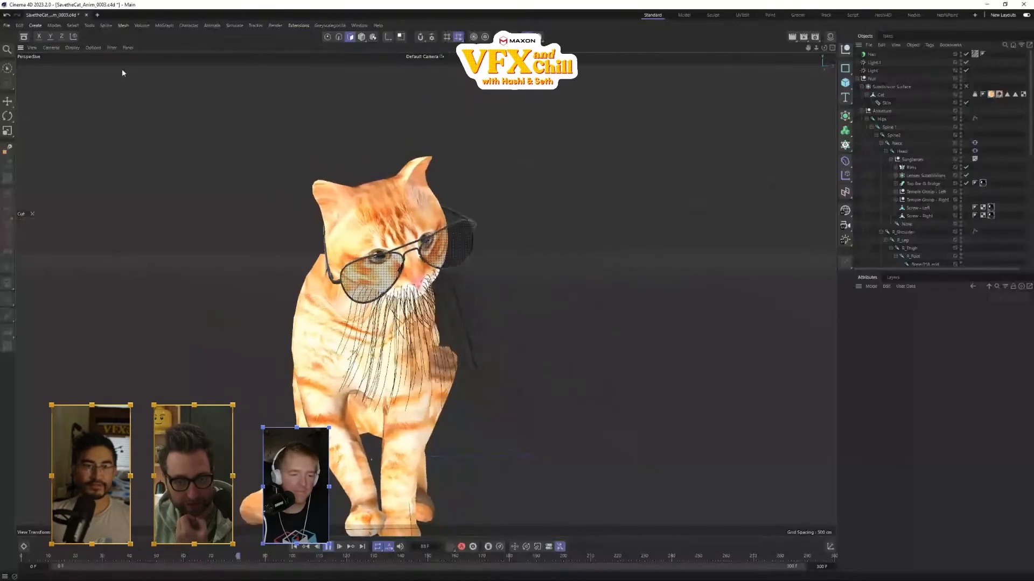
- Stop playback in the custom character layout, return to frame 0, and activate the Brush tool with the Hair object selected
click(882, 15)
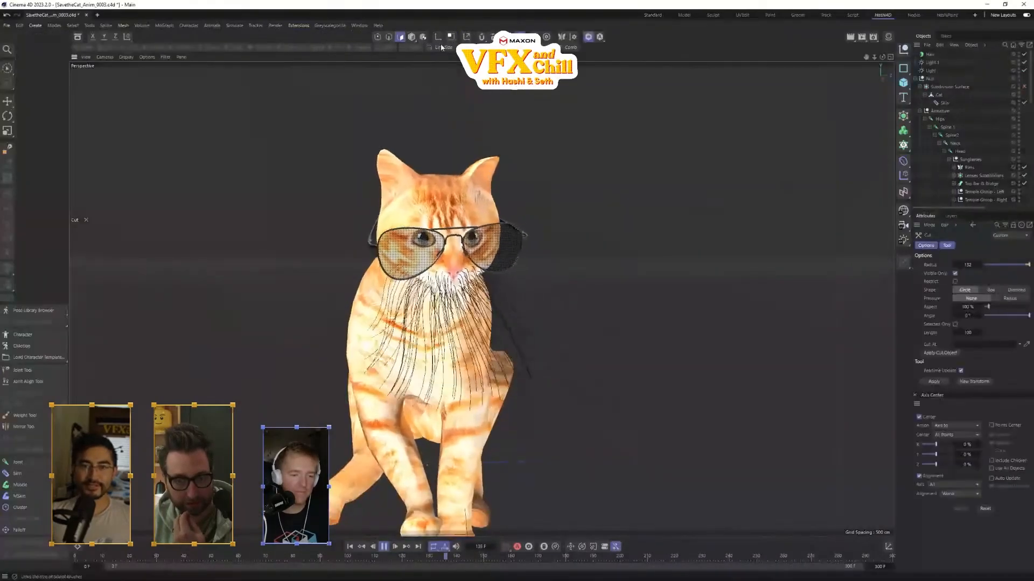
click(7, 69)
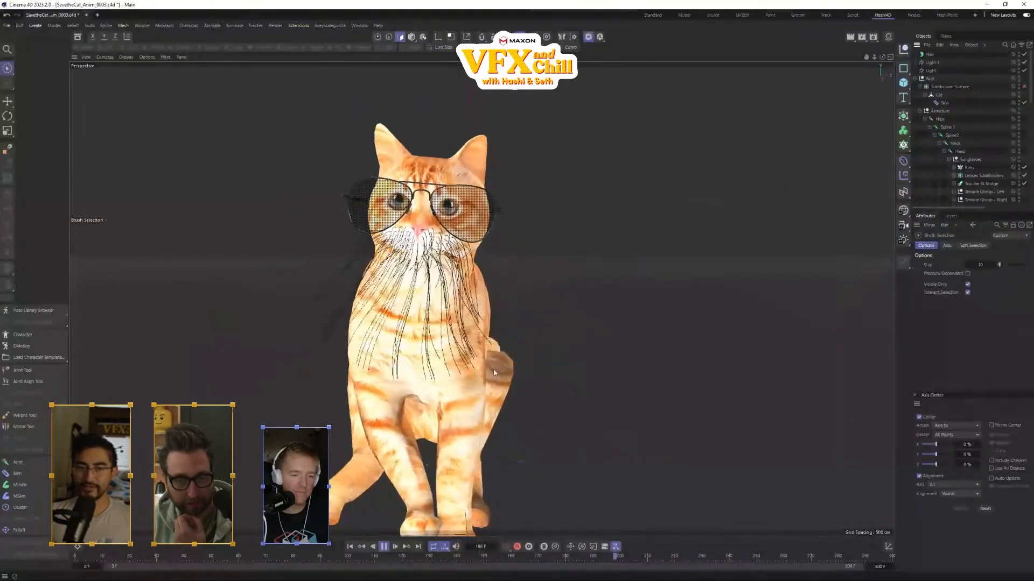
click(384, 547)
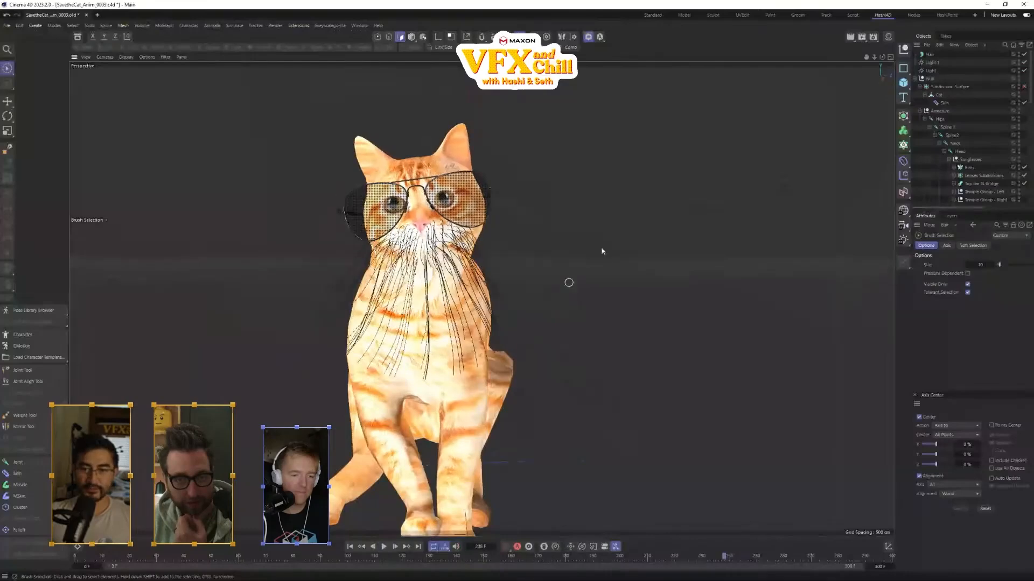
click(930, 54)
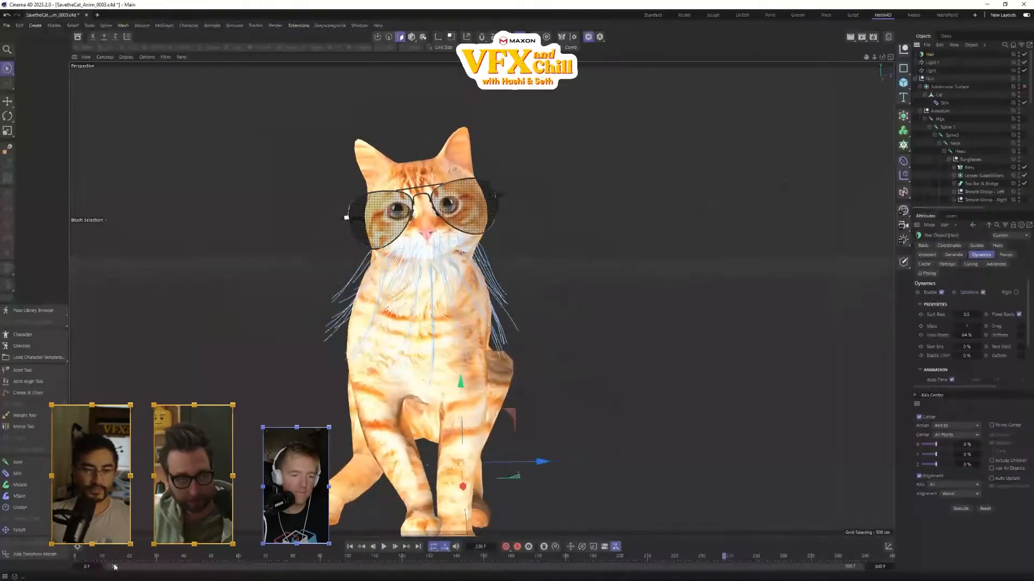
click(77, 557)
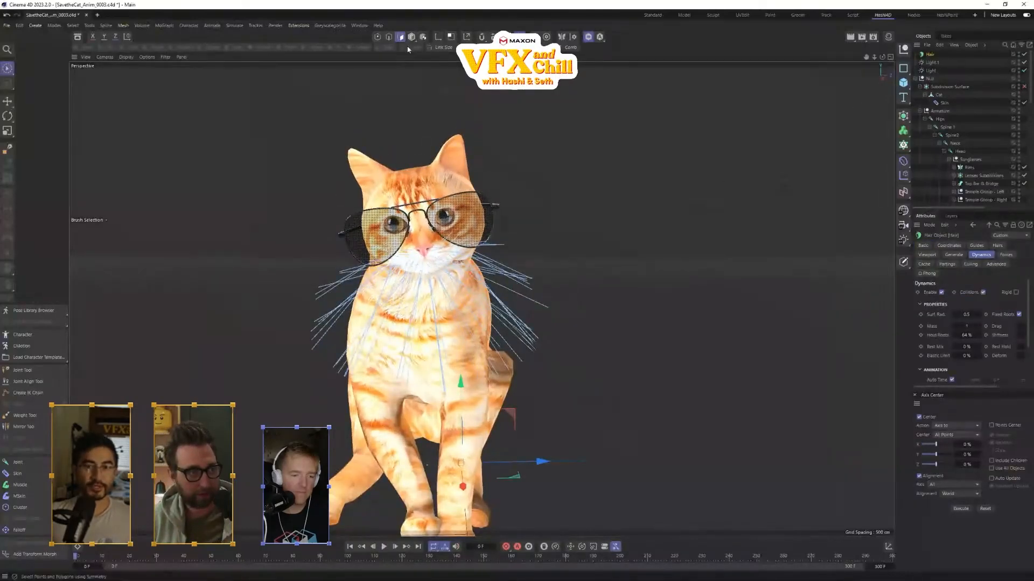
click(545, 47)
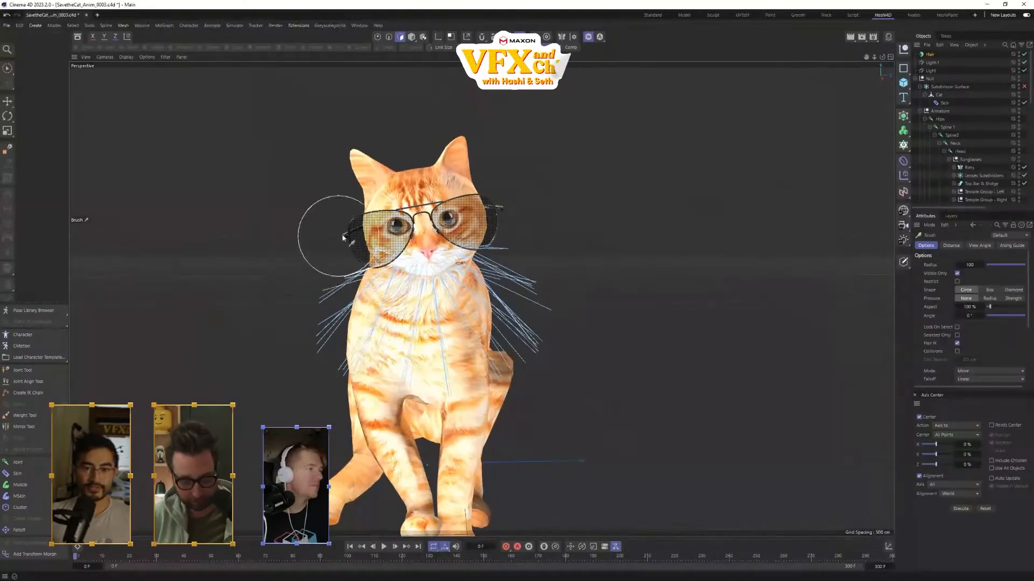
- Brush the hair guides on both sides of the cat's face inward and down over the chest with a radius of 100
mouse_move(343, 237)
mouse_down()
mouse_move(318, 329)
mouse_move(341, 303)
mouse_up()
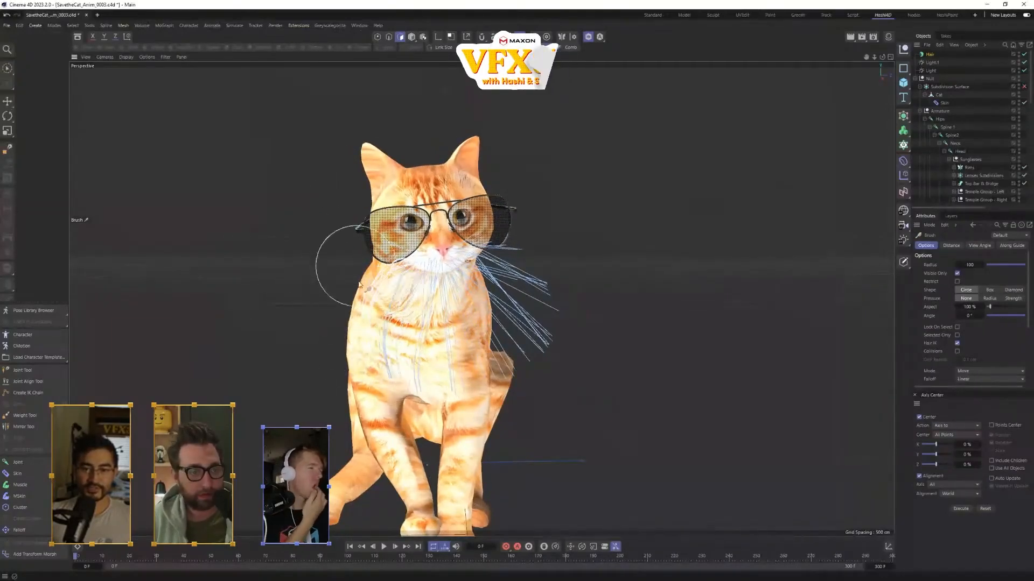
drag(519, 226, 526, 364)
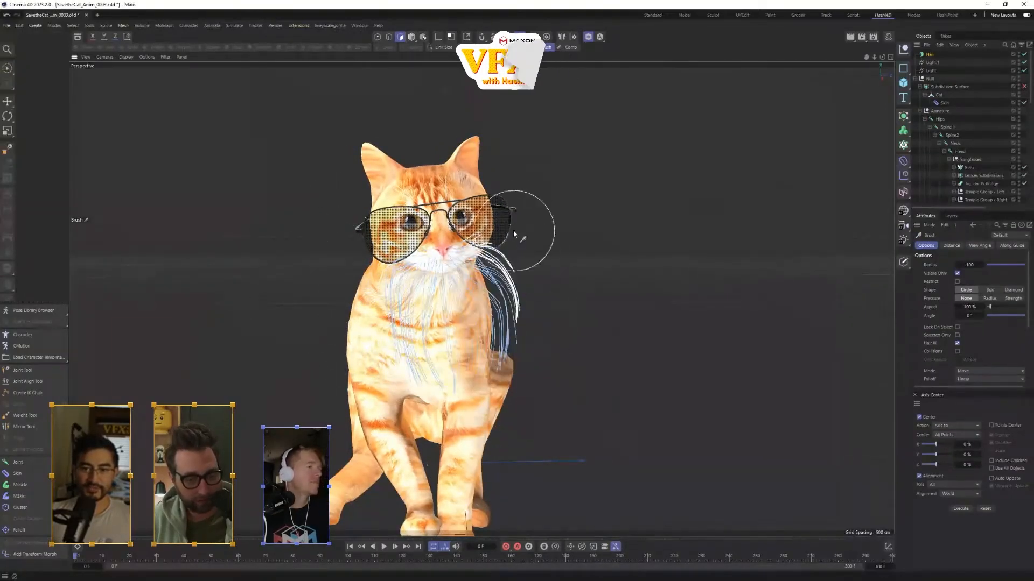
mouse_move(514, 234)
mouse_down()
mouse_move(487, 356)
mouse_move(479, 338)
mouse_move(439, 350)
mouse_up()
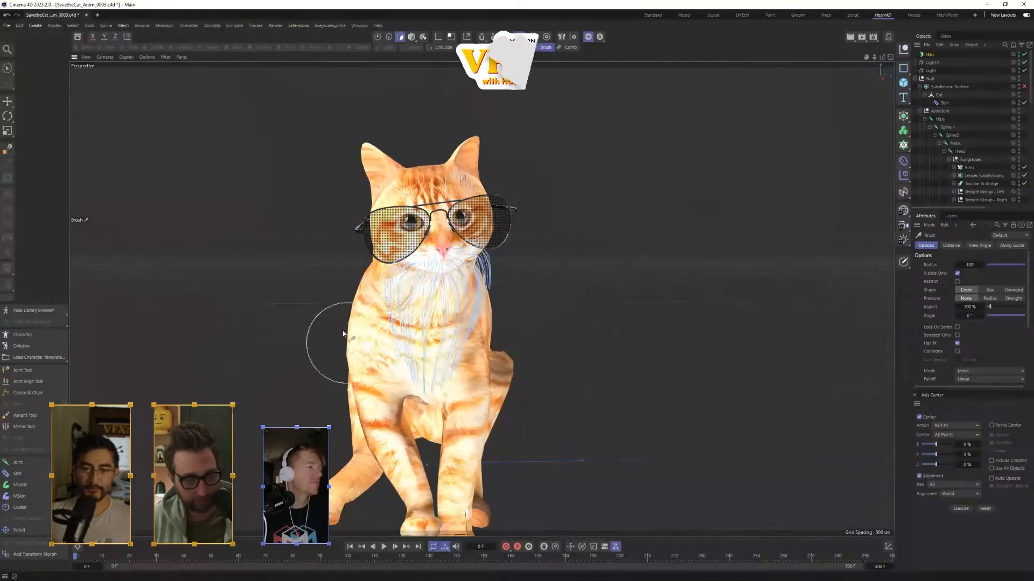
mouse_move(347, 340)
mouse_down()
mouse_move(415, 358)
mouse_move(447, 355)
mouse_move(453, 338)
mouse_up()
drag(469, 387, 448, 457)
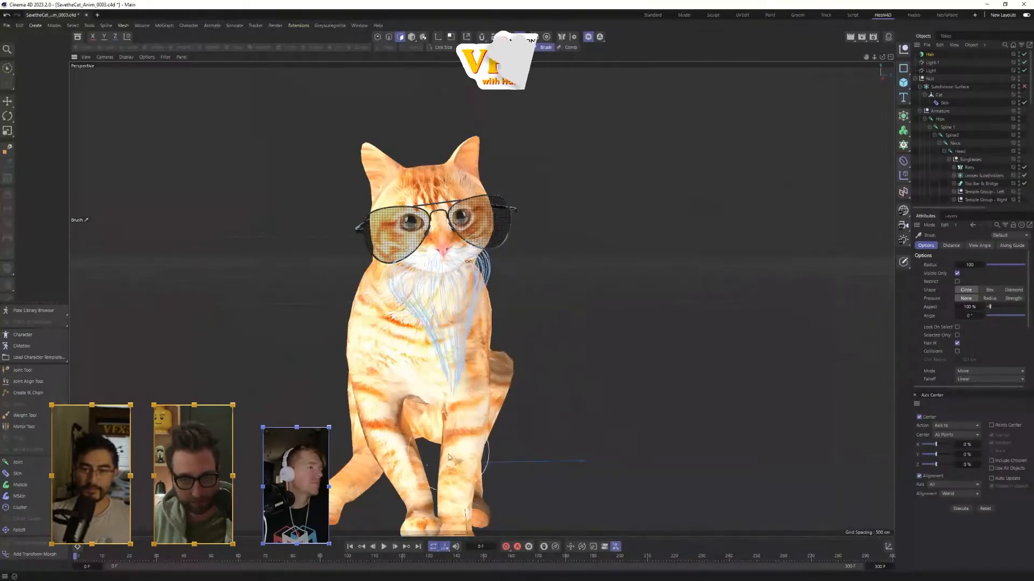
- Shape the beard guides from the side, brushing them down and sweeping the tips forward, away from the chest
alt+drag(477, 402, 544, 393)
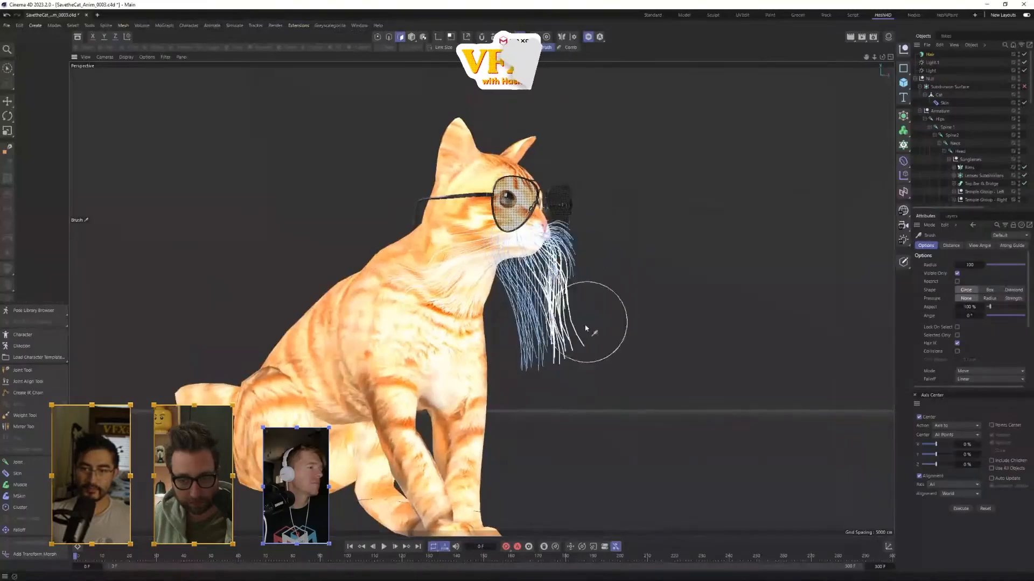
scroll(676, 363, up, 3)
mouse_move(625, 243)
mouse_down()
mouse_move(631, 280)
mouse_move(598, 370)
mouse_move(596, 416)
mouse_move(646, 384)
mouse_up()
drag(568, 382, 630, 366)
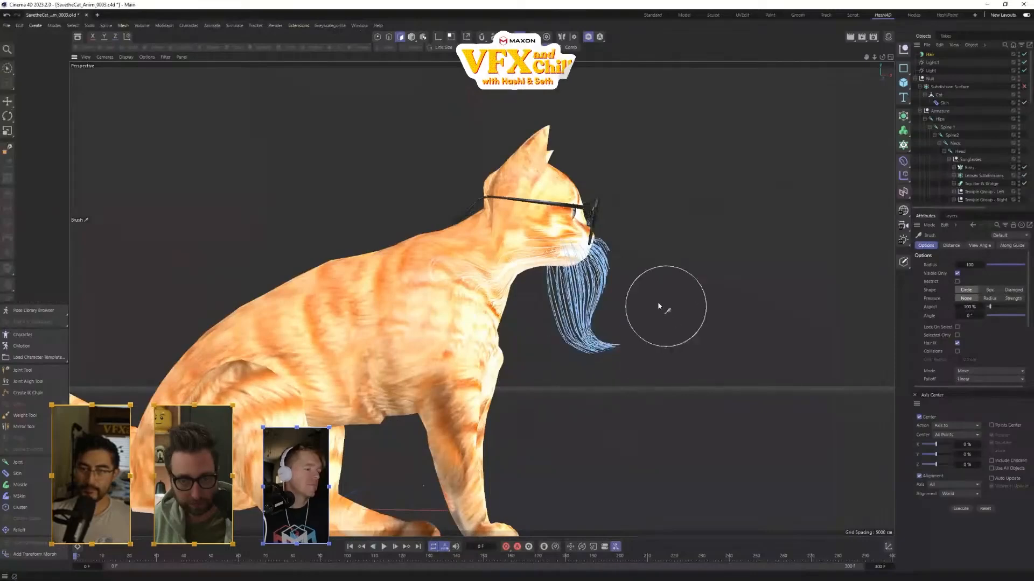
drag(625, 304, 610, 338)
alt+drag(648, 403, 486, 483)
- Play the animation, review the Hair object's dynamics settings, and examine the deselected beard's motion from the front
click(381, 547)
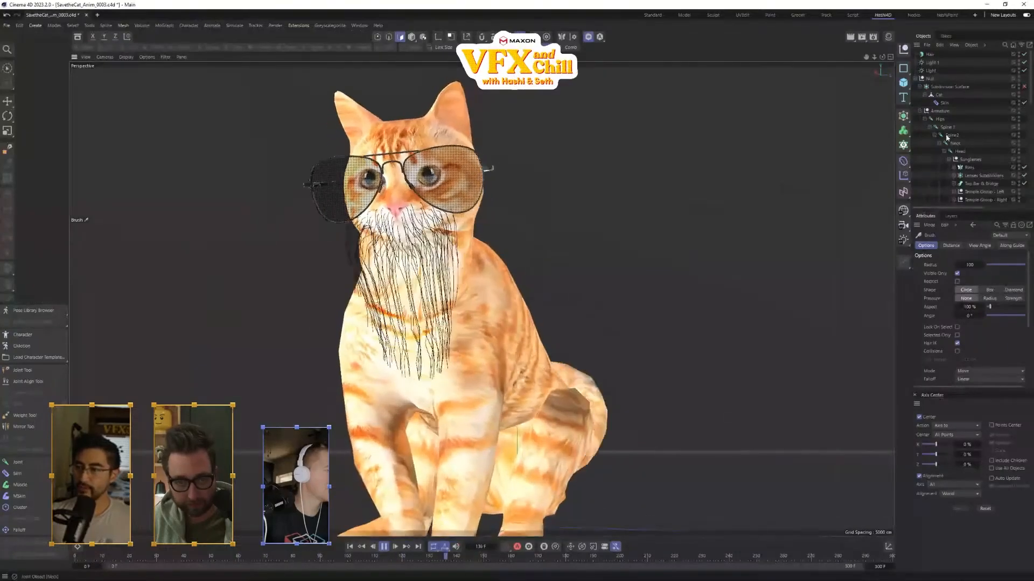
click(930, 55)
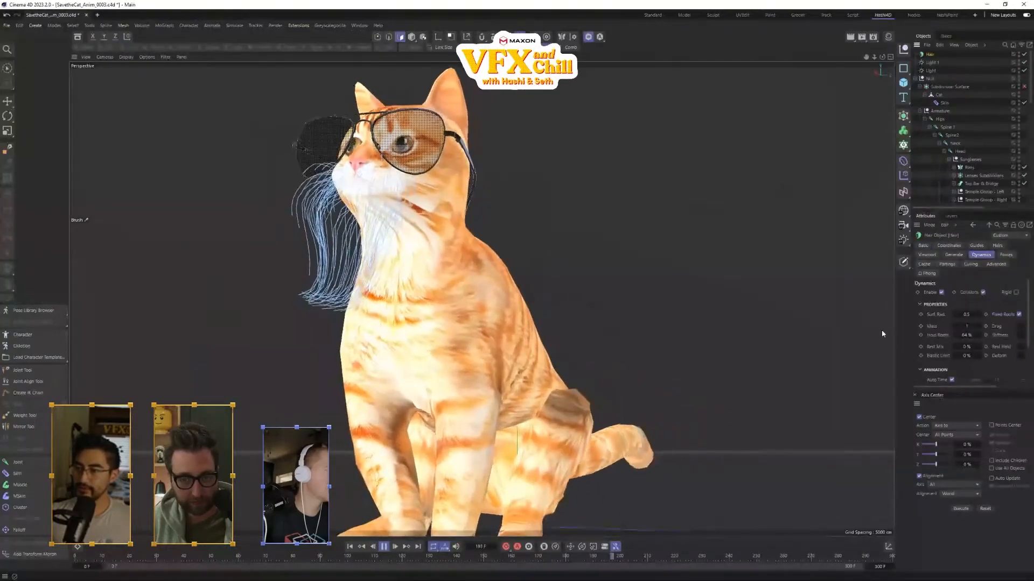
drag(896, 333, 871, 333)
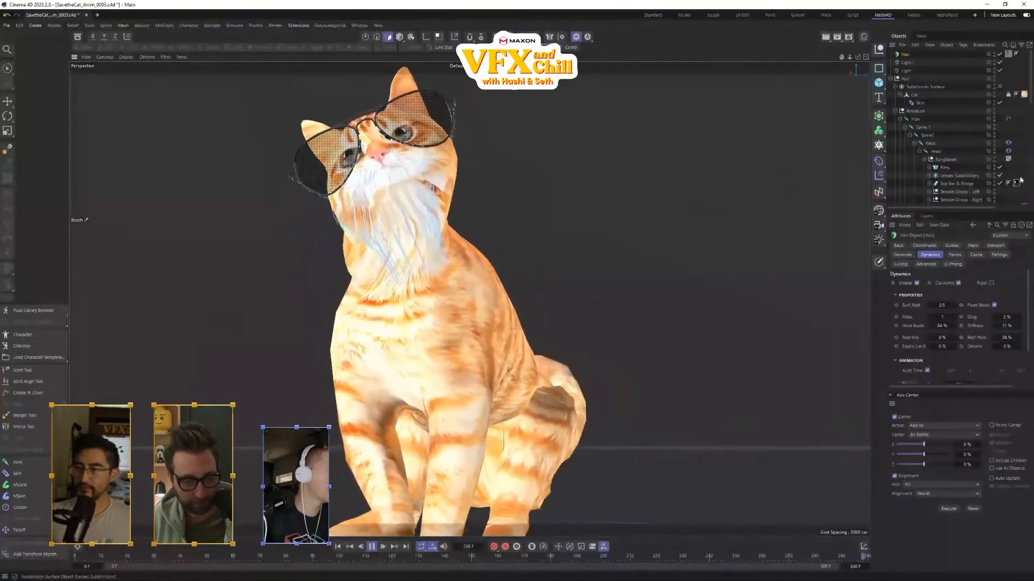
click(1017, 157)
alt+drag(600, 323, 632, 315)
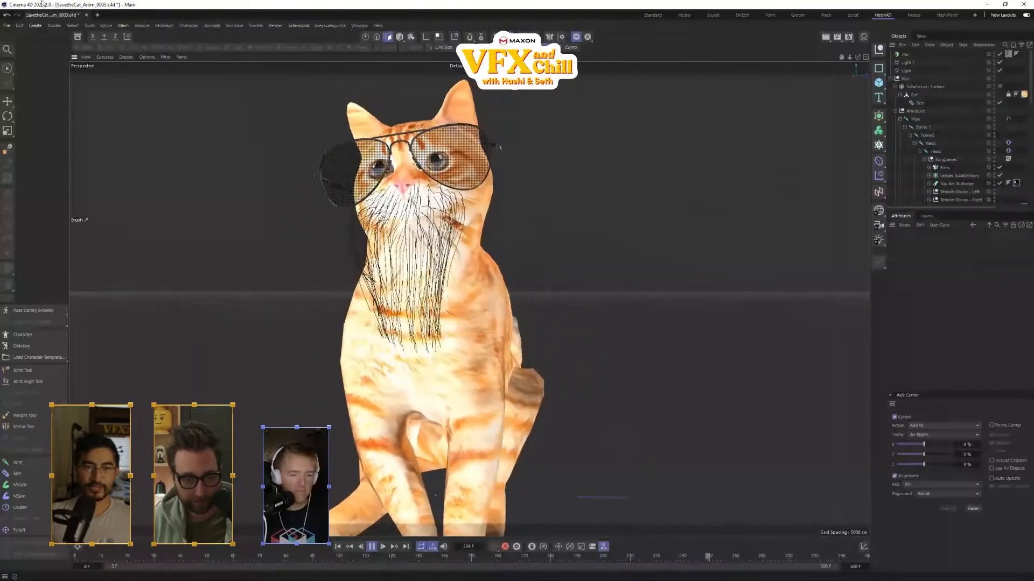
- Search the asset library for clothing
click(78, 37)
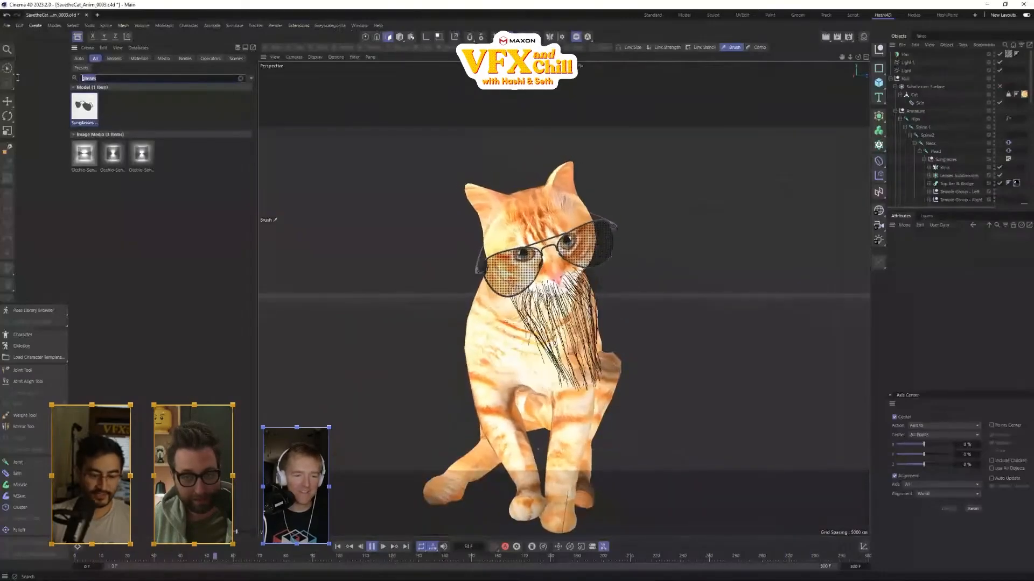
text(cloth)
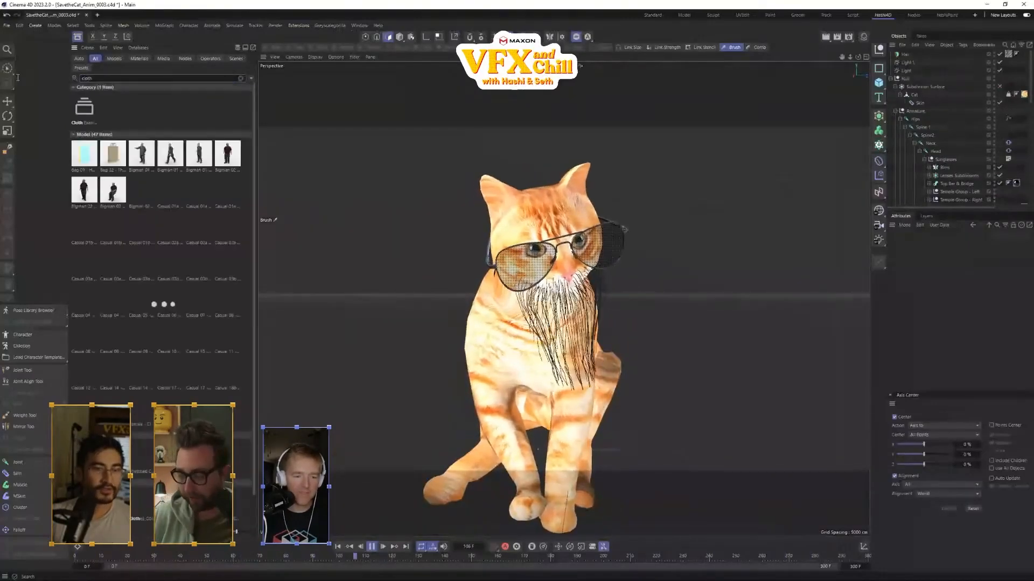
text(ing)
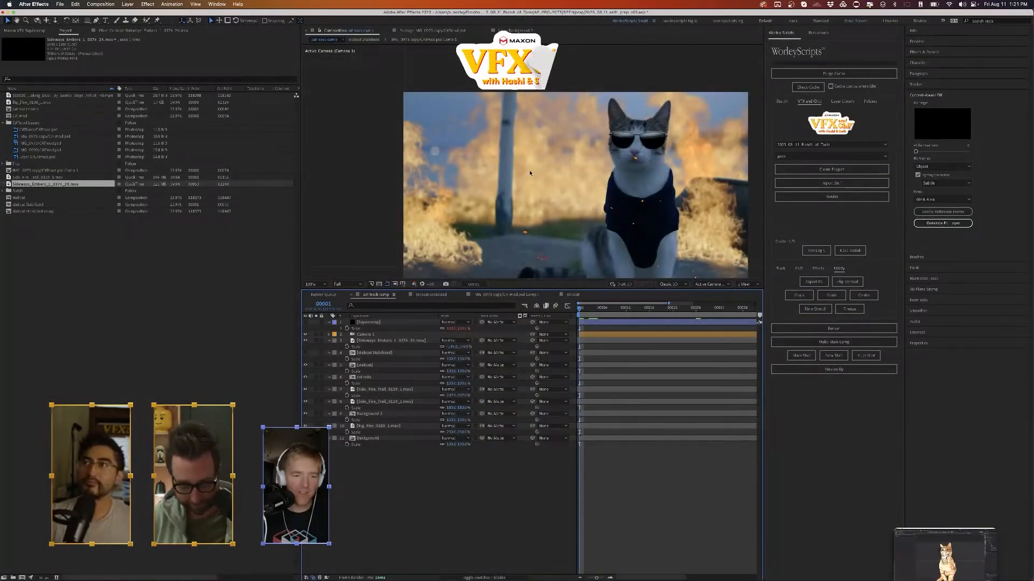
- Switch to the cat composition in After Effects, fit it in the viewer, and select its background and fire layers
key(shift+slash)
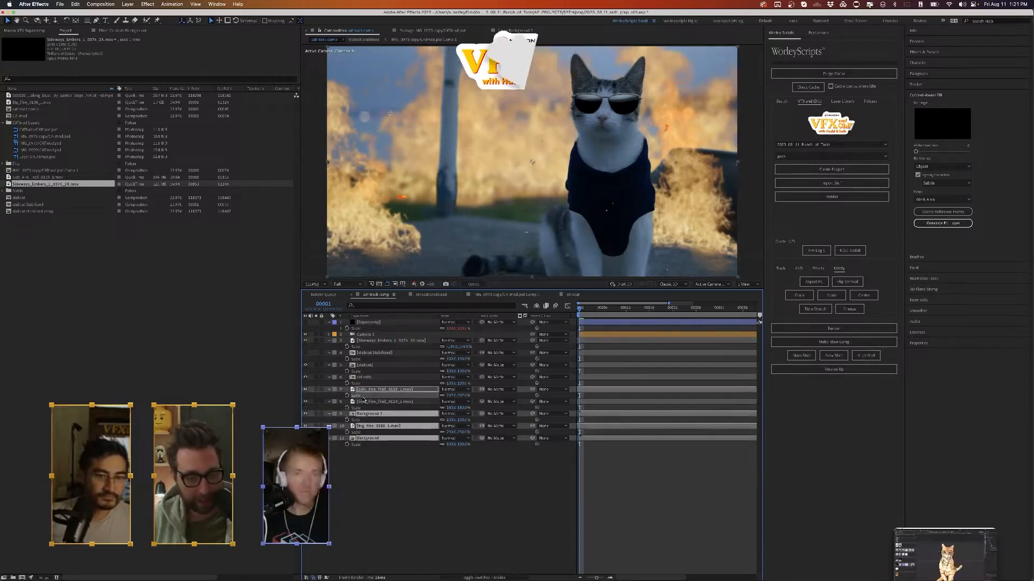
click(364, 402)
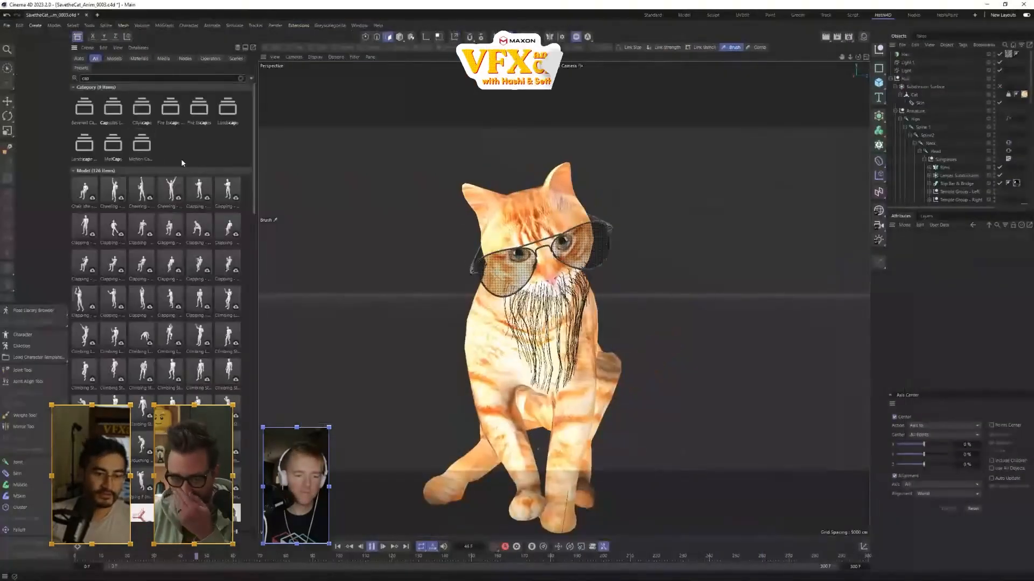
- Browse the models and materials found for "cap" in Cinema 4D's asset library for suitable headwear
scroll(189, 189, down, 6)
scroll(197, 232, down, 5)
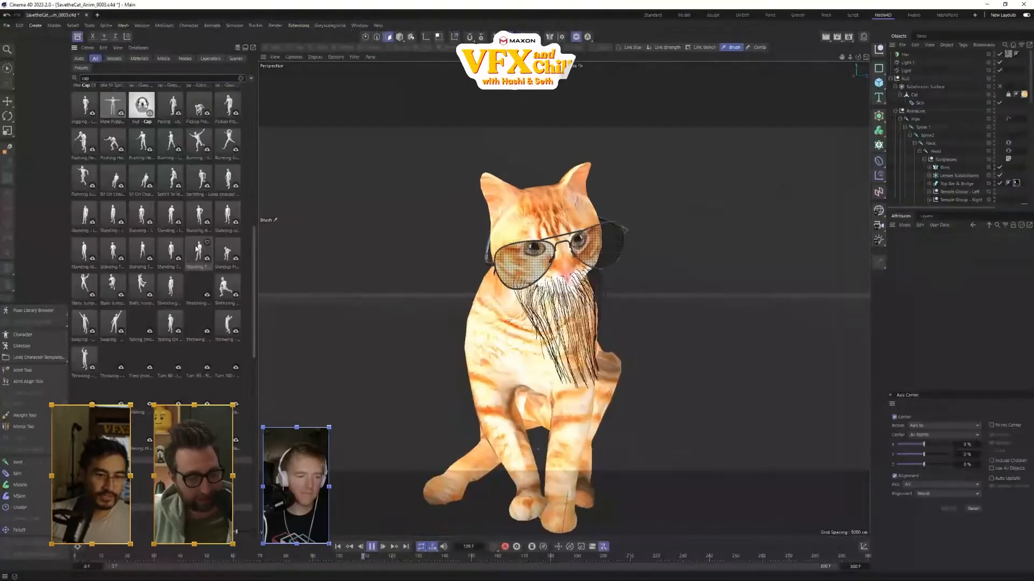
scroll(197, 250, down, 6)
scroll(197, 251, down, 10)
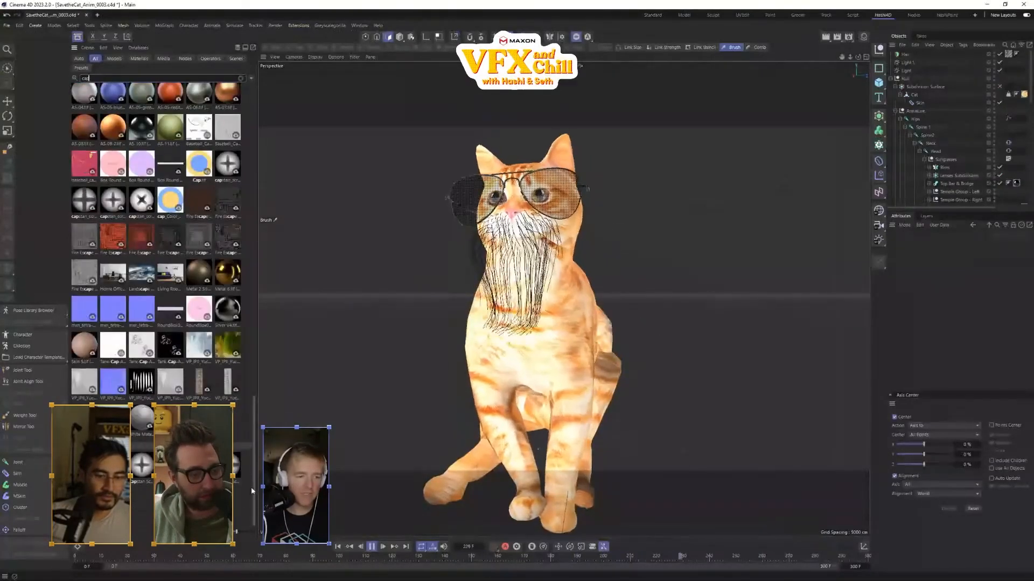
drag(255, 498, 236, 188)
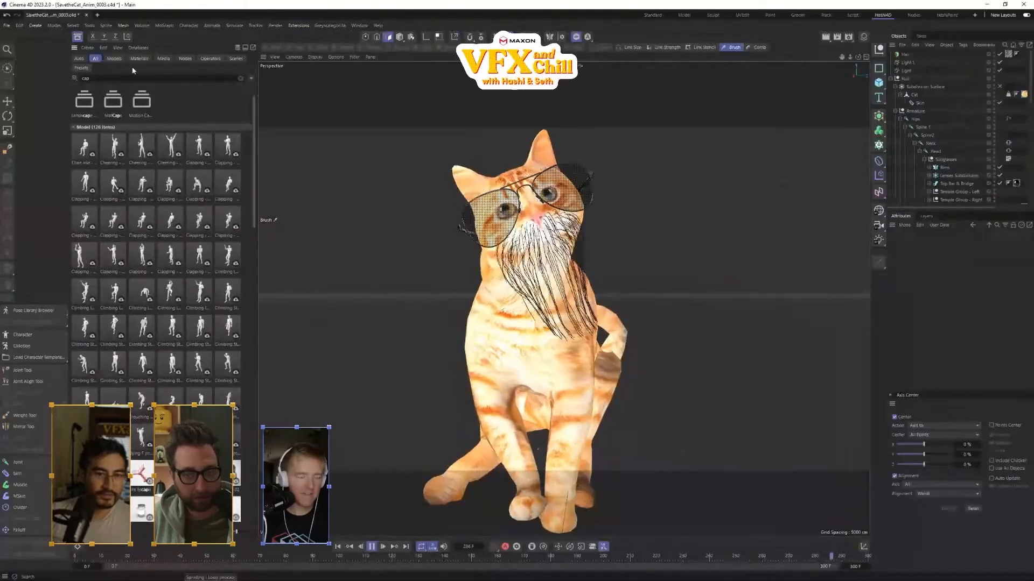
- Search the asset library for hat and add the Party Hat model under the cat's Head joint
text(hat)
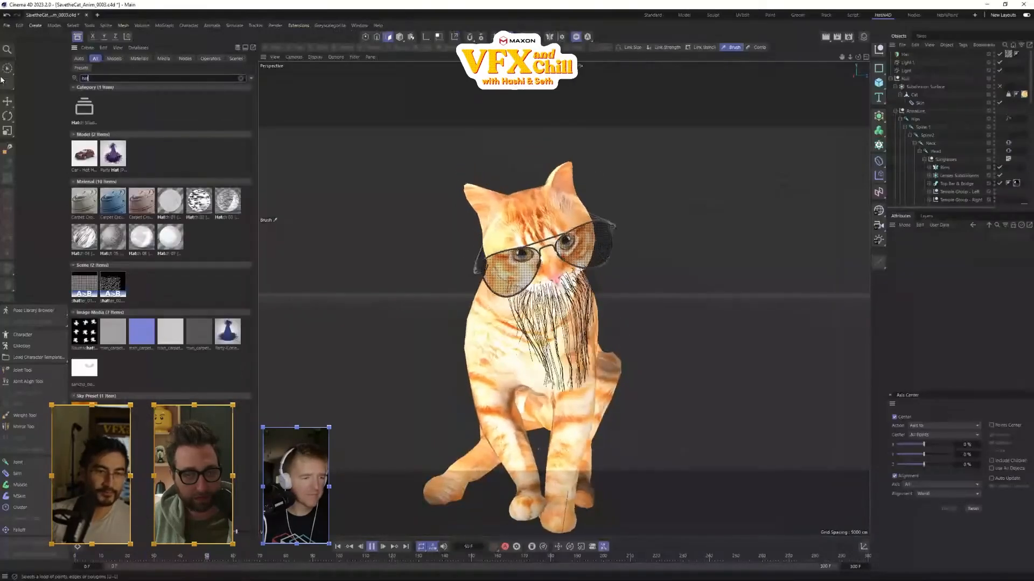
double_click(113, 162)
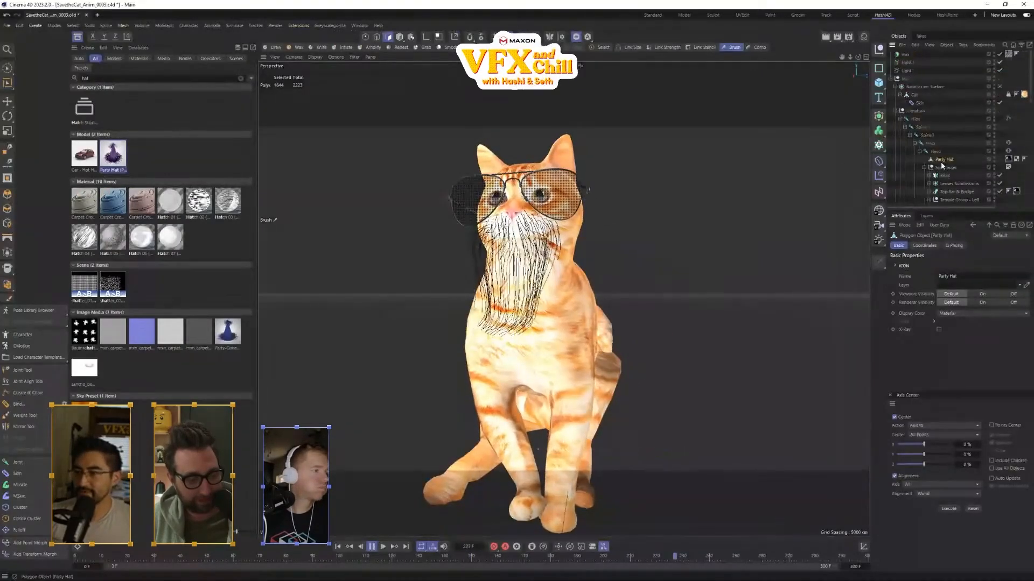
- Set the Party Hat's X, Y and Z position coordinates to 0 cm
click(932, 247)
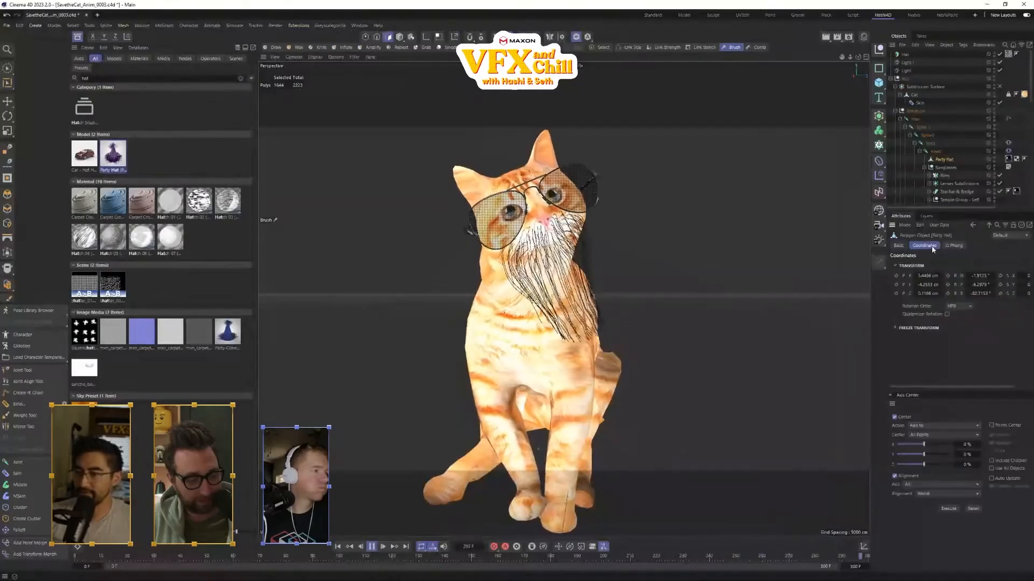
double_click(928, 276)
text(0)
double_click(928, 285)
text(0)
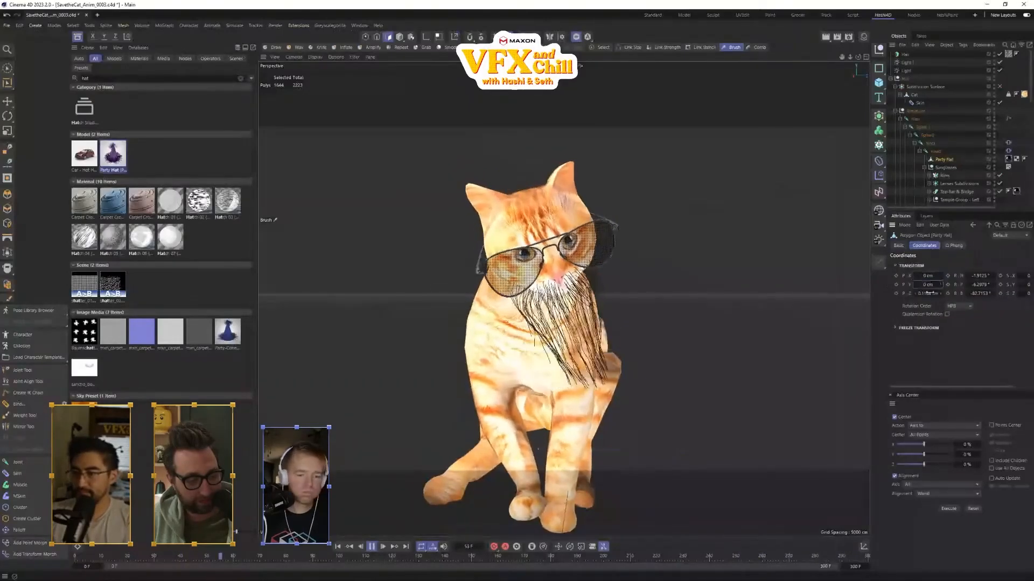
double_click(928, 293)
text(0)
- Set the Party Hat's heading, pitch and bank rotation to 0°
double_click(980, 276)
text(0)
double_click(981, 285)
text(0)
double_click(982, 293)
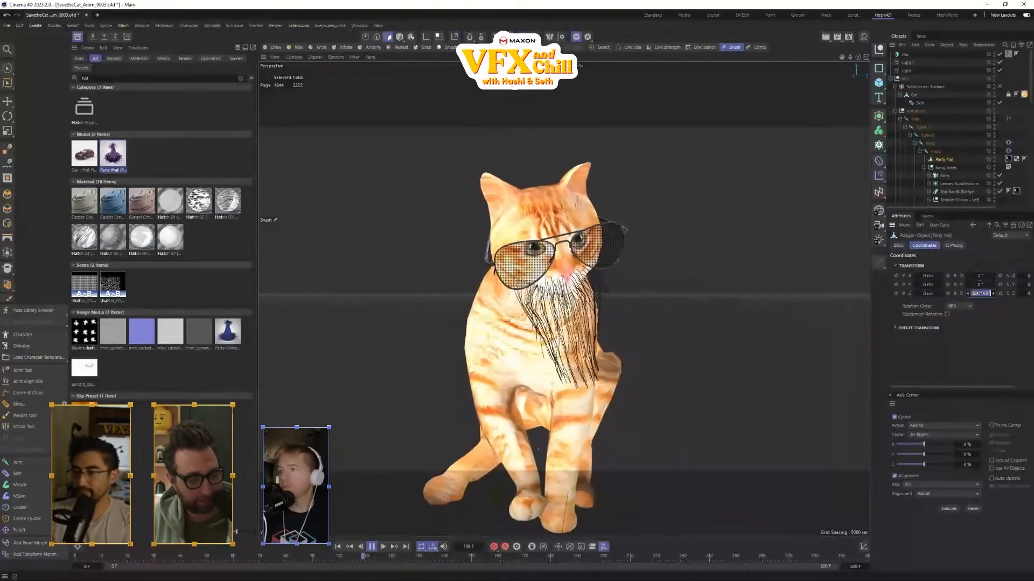
text(0)
key(Return)
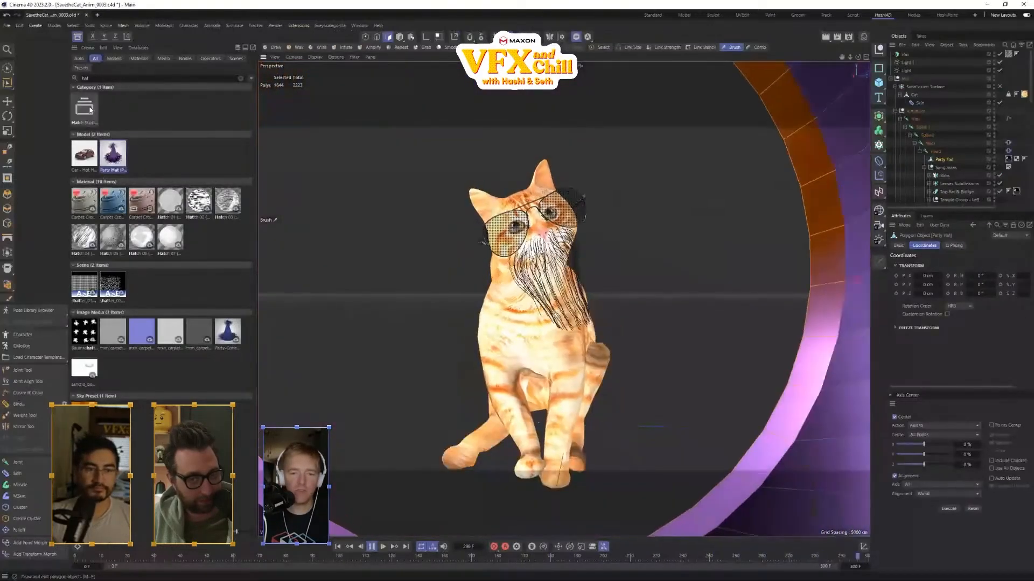
- Try to fit the Party Hat on the cat by scaling it down, rotating it upright, and moving it onto the head
click(7, 131)
click(400, 36)
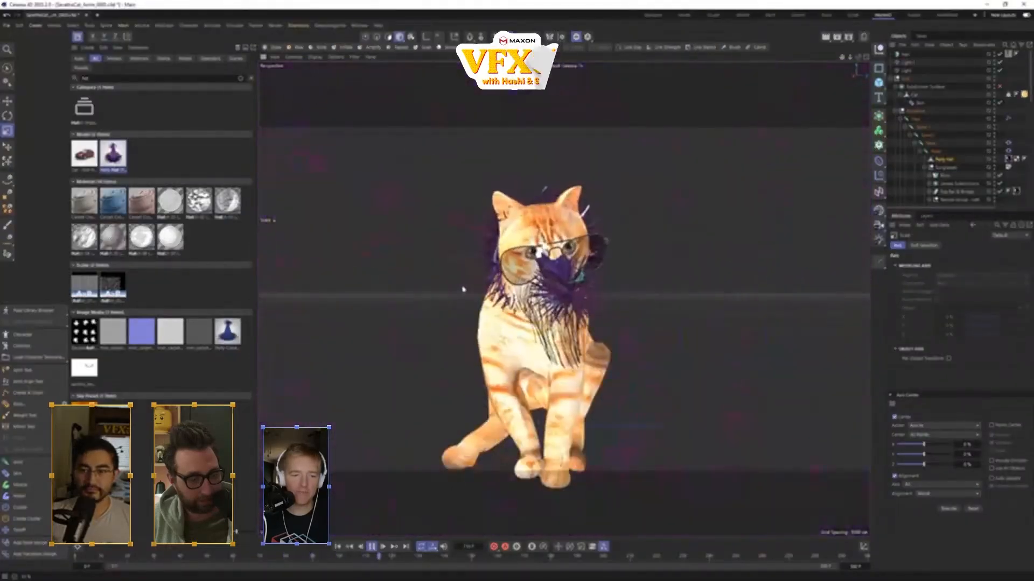
key(r)
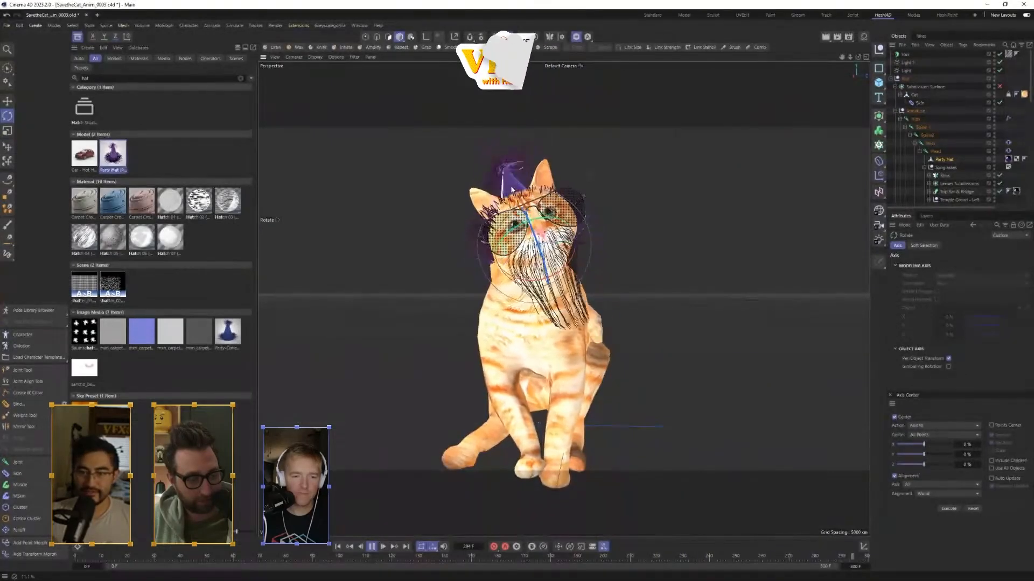
key(e)
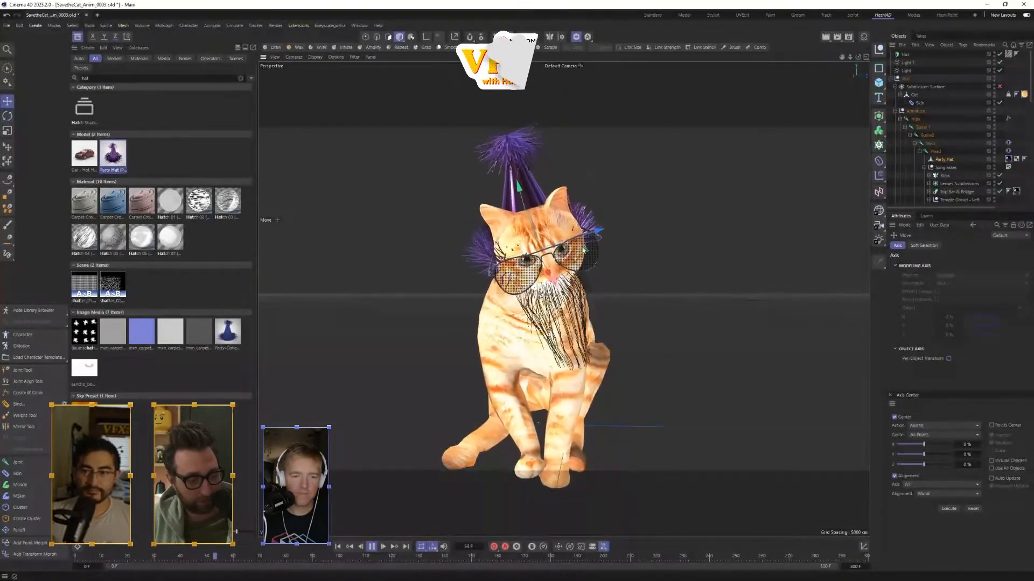
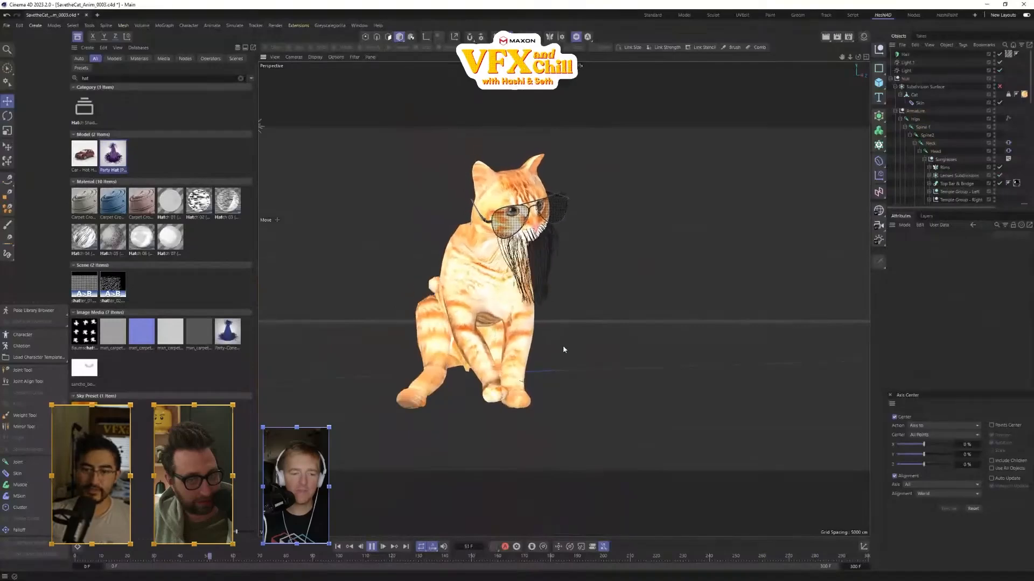
click(879, 84)
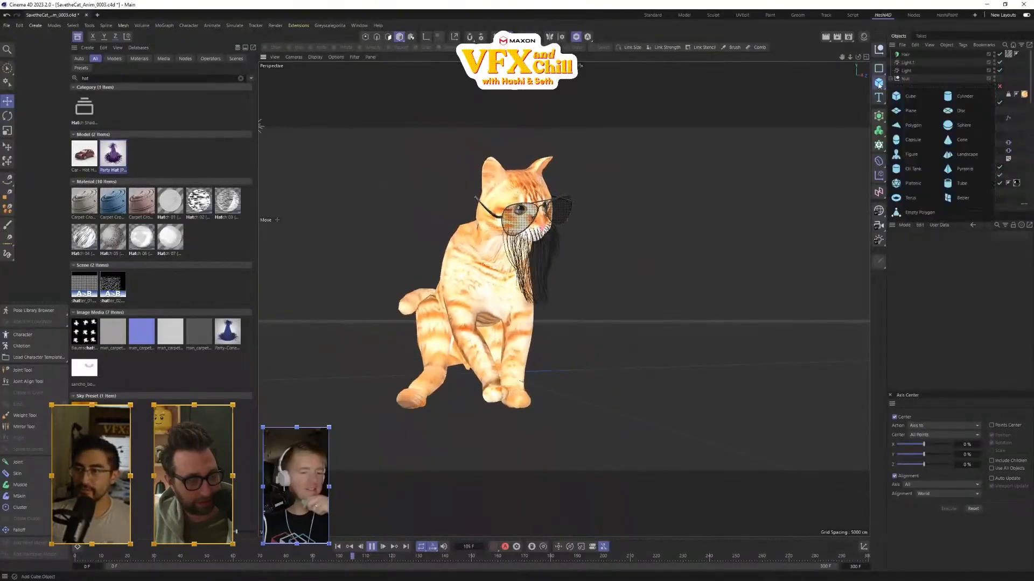
click(911, 124)
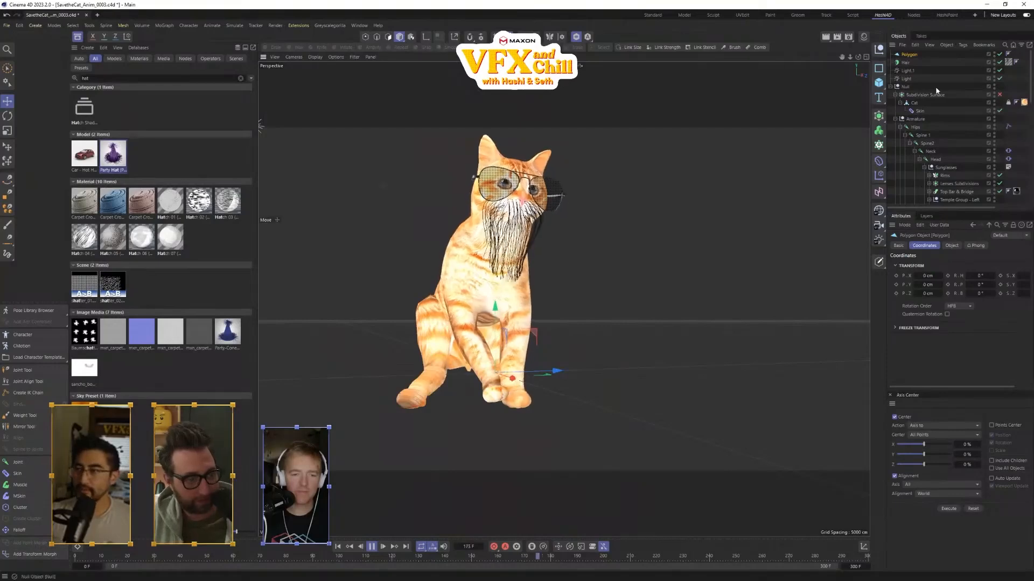
drag(495, 307, 495, 56)
key(Delete)
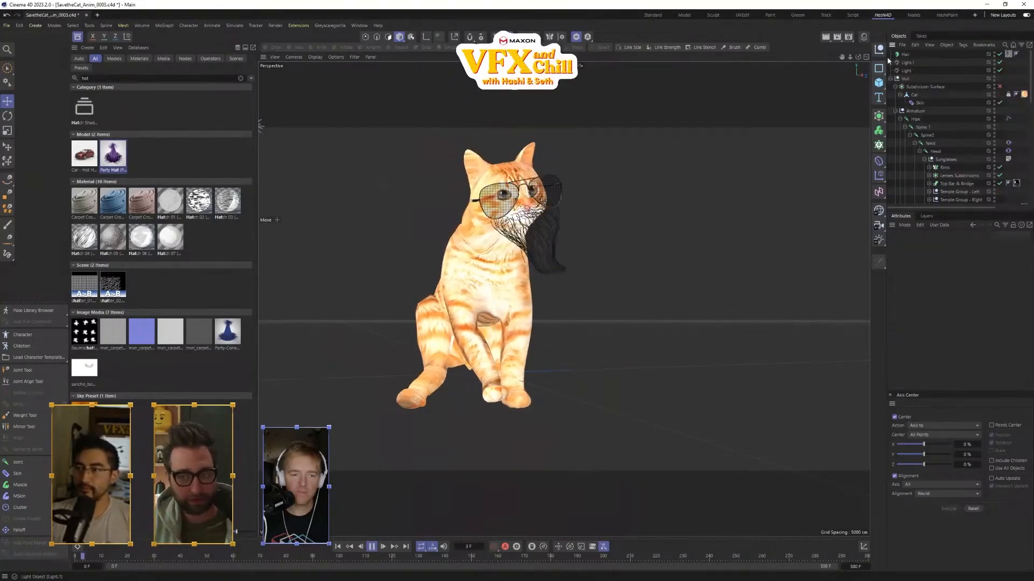
click(879, 84)
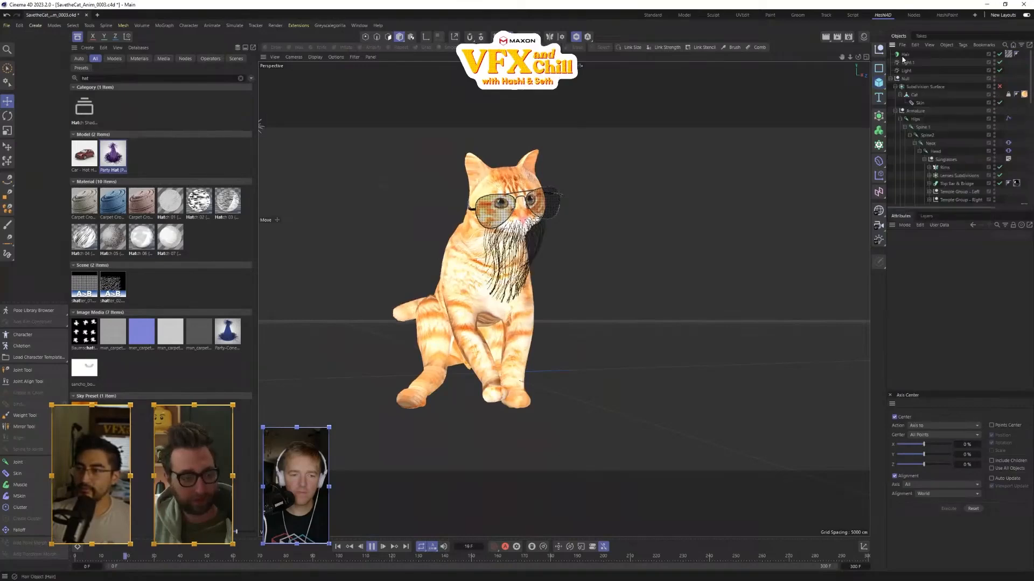
- Add a Collider simulation tag to the Cat mesh
click(914, 94)
right_click(916, 99)
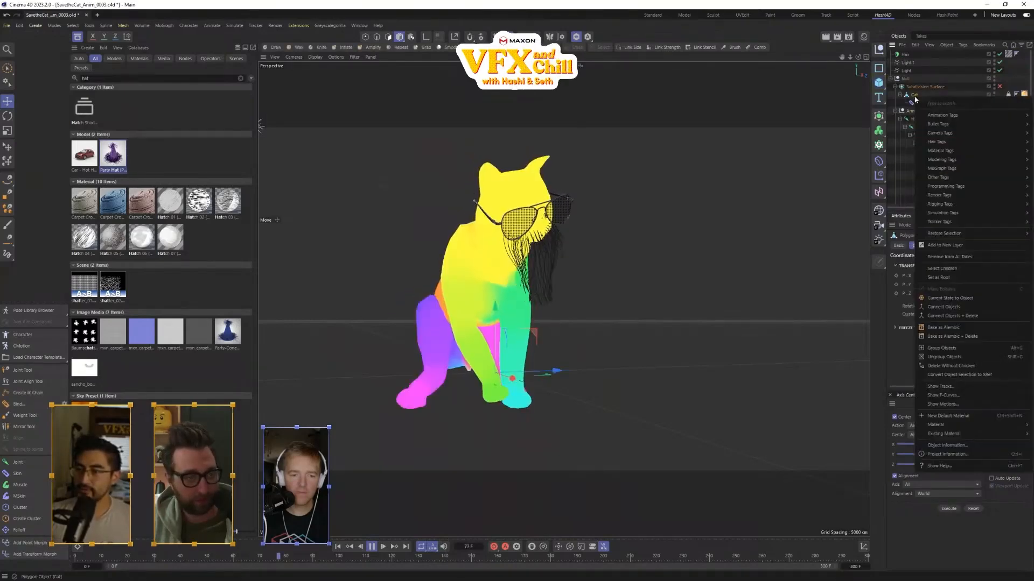
mouse_move(941, 216)
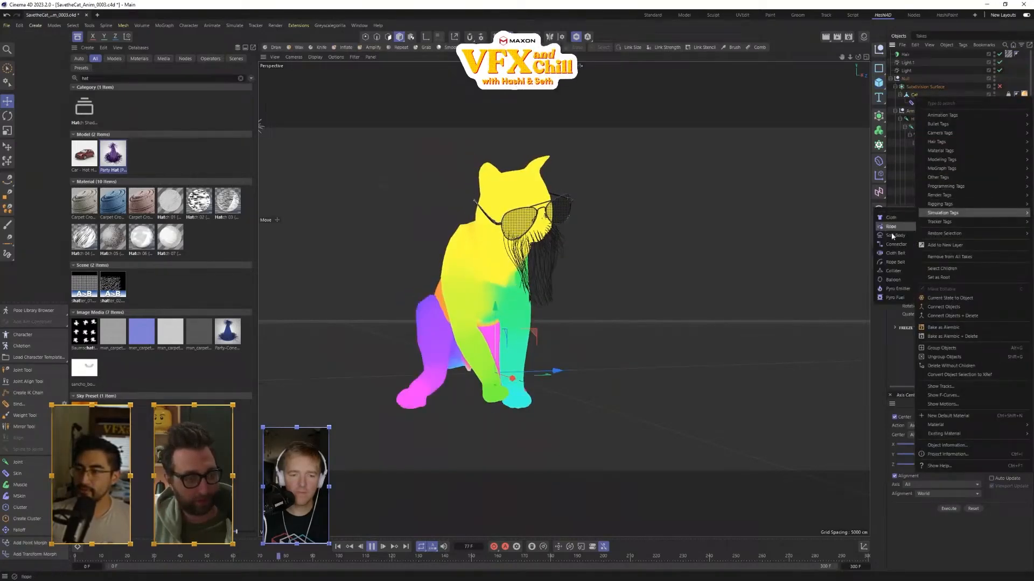
click(890, 272)
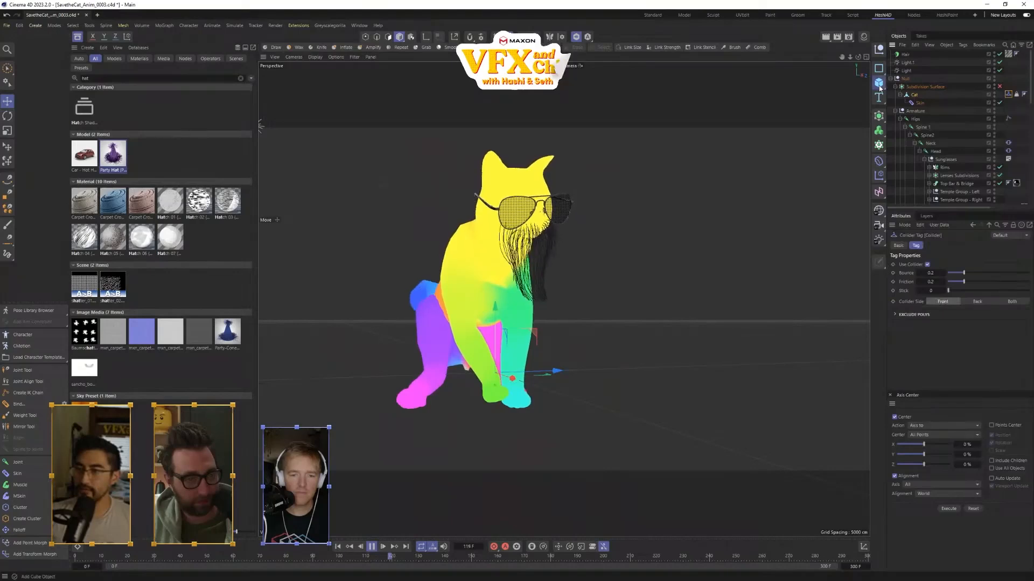
- Add a plane, raise it about 731 cm above the ground over the cat, and stretch it into a long strip
click(879, 85)
click(925, 112)
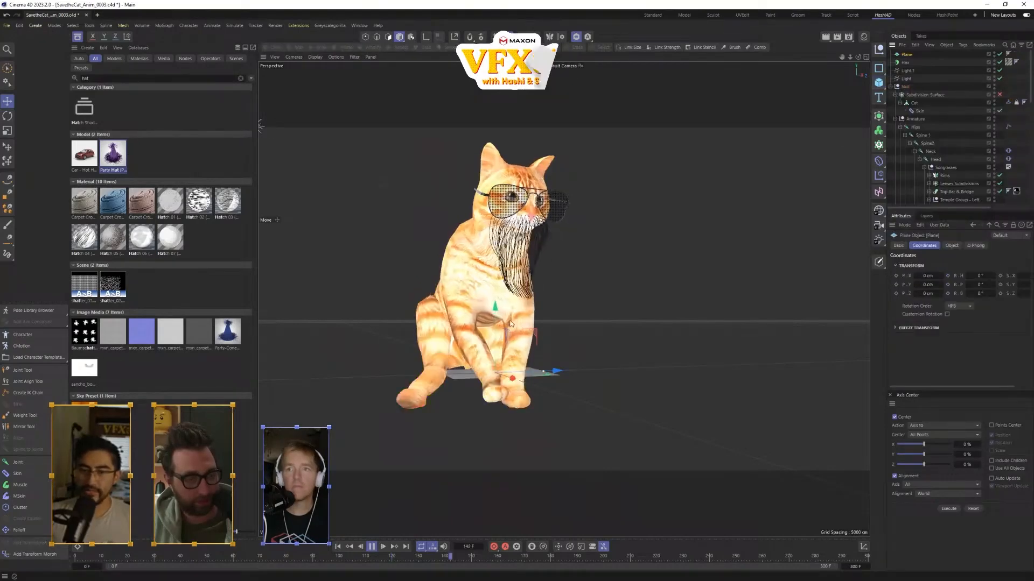
drag(503, 129, 503, 133)
alt+drag(526, 228, 522, 294)
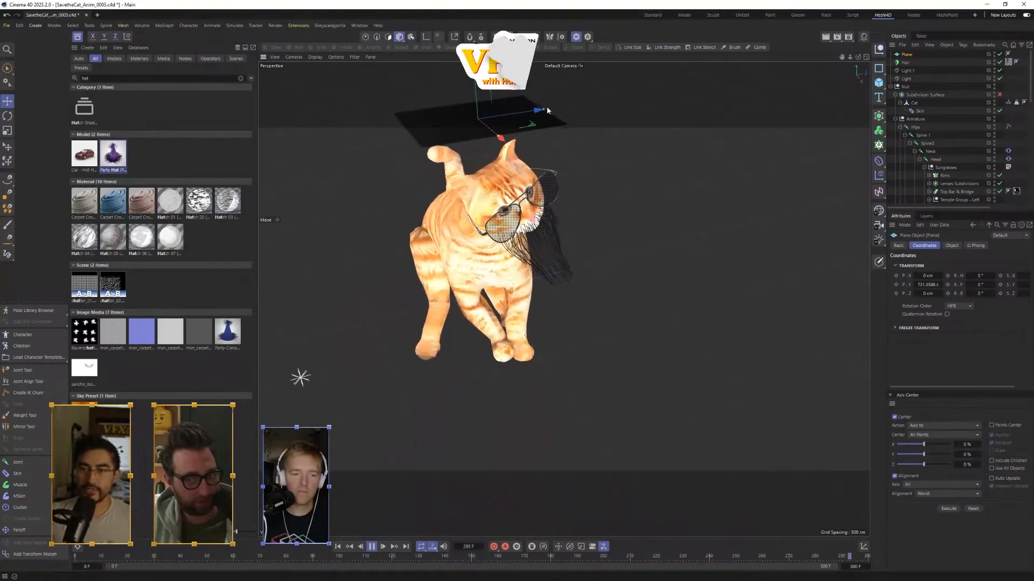
drag(535, 115, 669, 109)
alt+drag(565, 177, 673, 174)
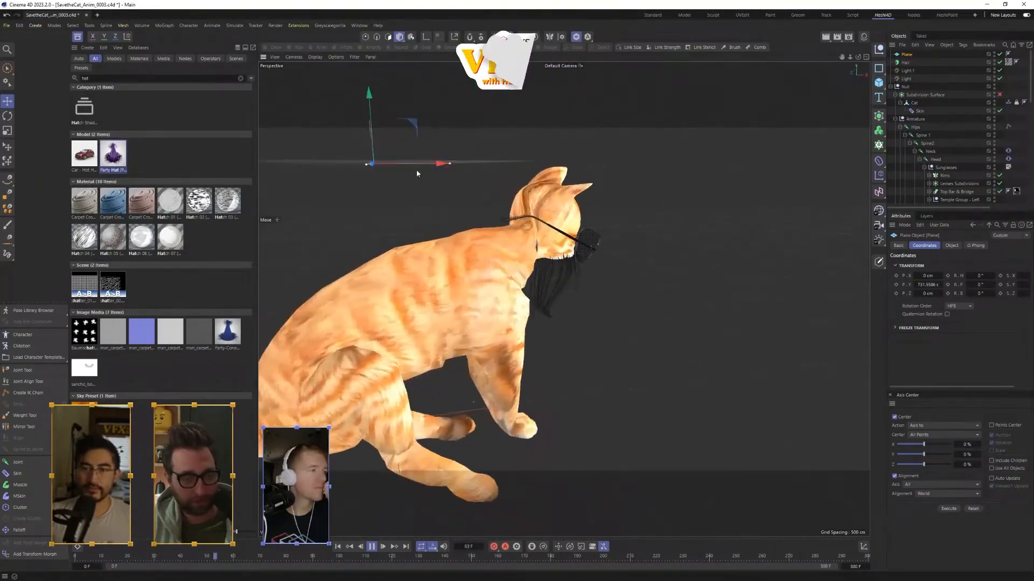
alt+drag(497, 167, 403, 199)
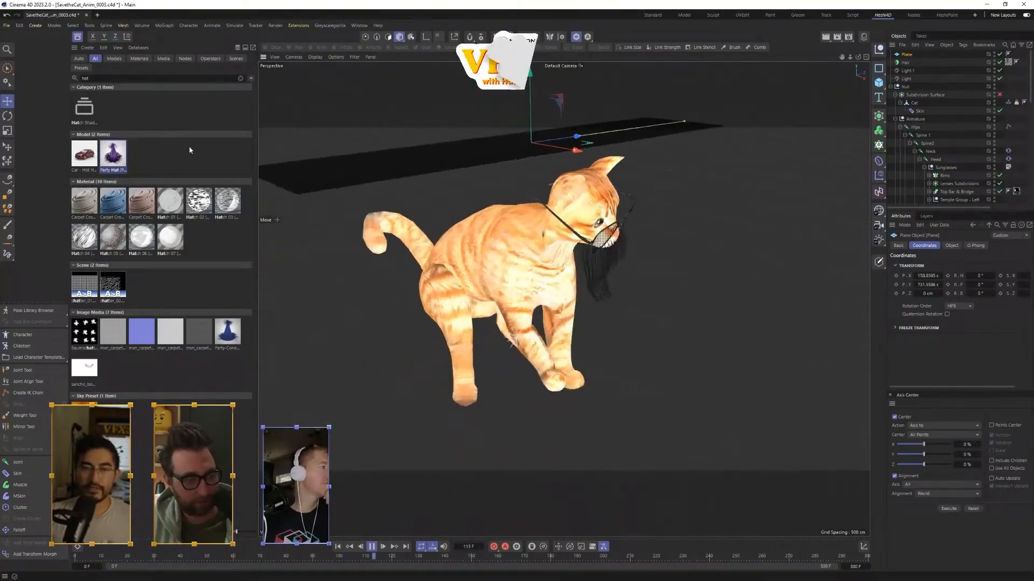
- Search the asset library for cloth, limit the results to materials, and replace the search term with fabric
text(cloth)
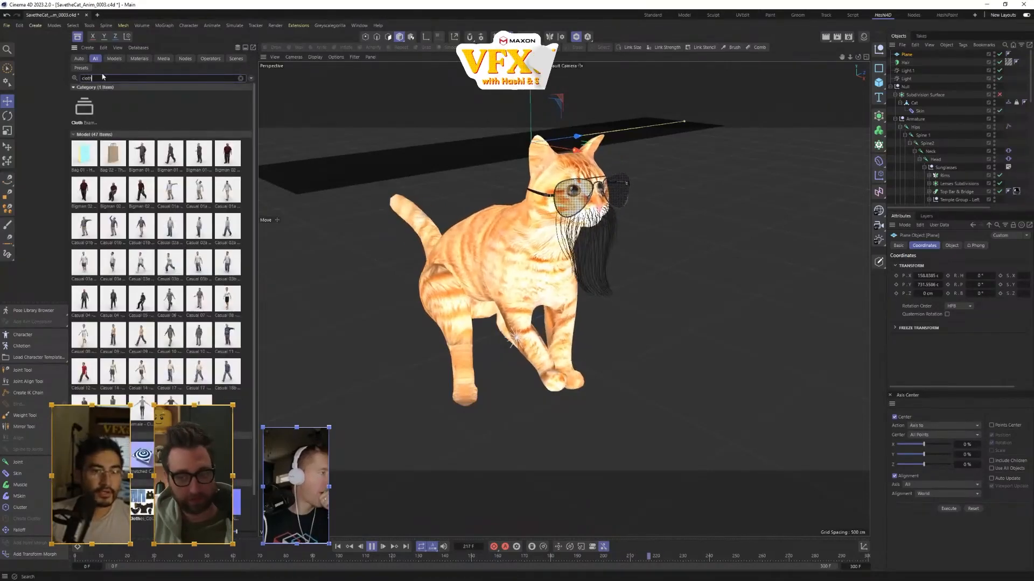
click(138, 58)
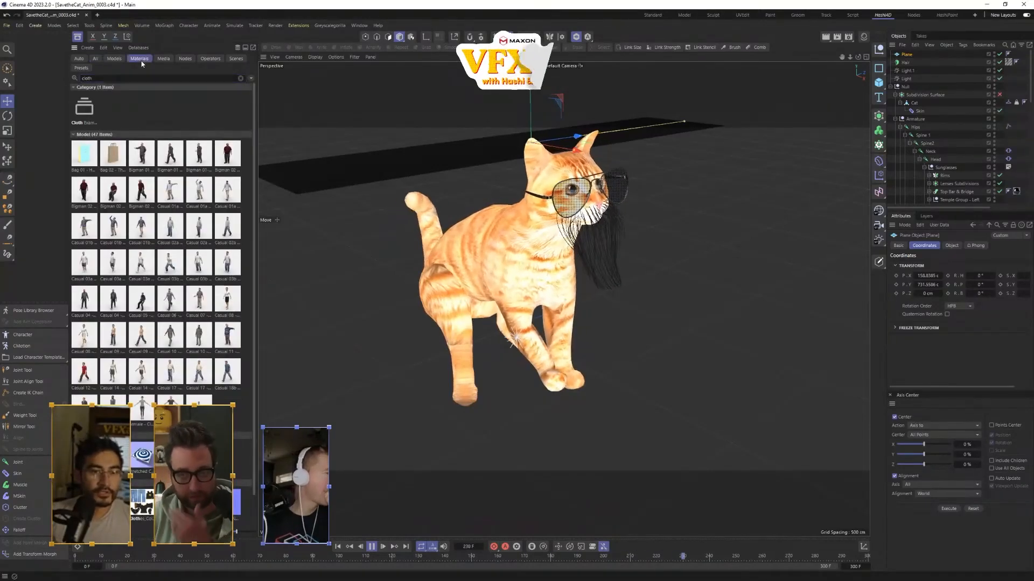
click(134, 78)
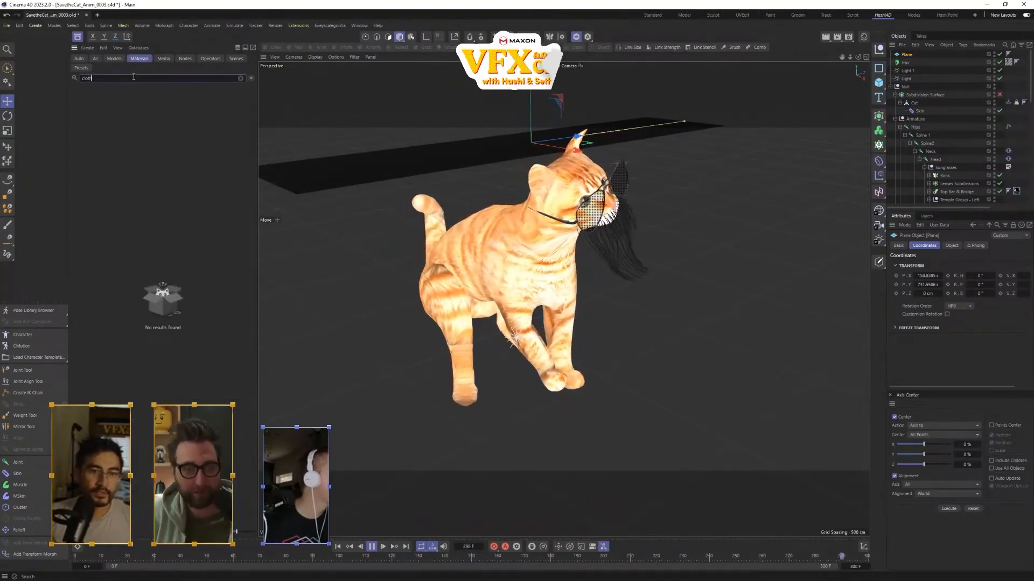
drag(135, 78, 43, 79)
text(fabric)
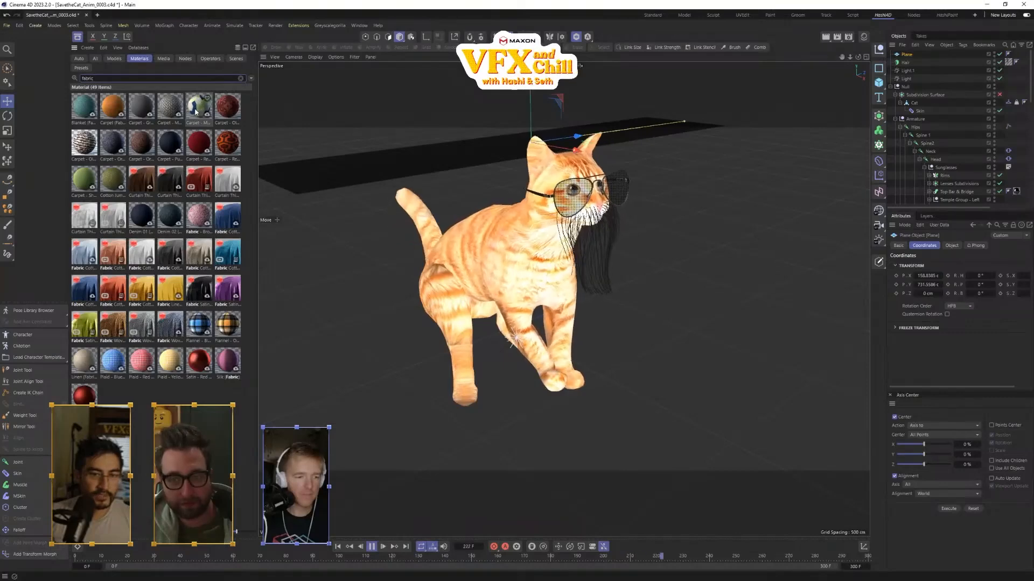
- Apply the Carpet - Redrum material to the plane above the cat and make the plane an editable polygon object
drag(225, 142, 364, 170)
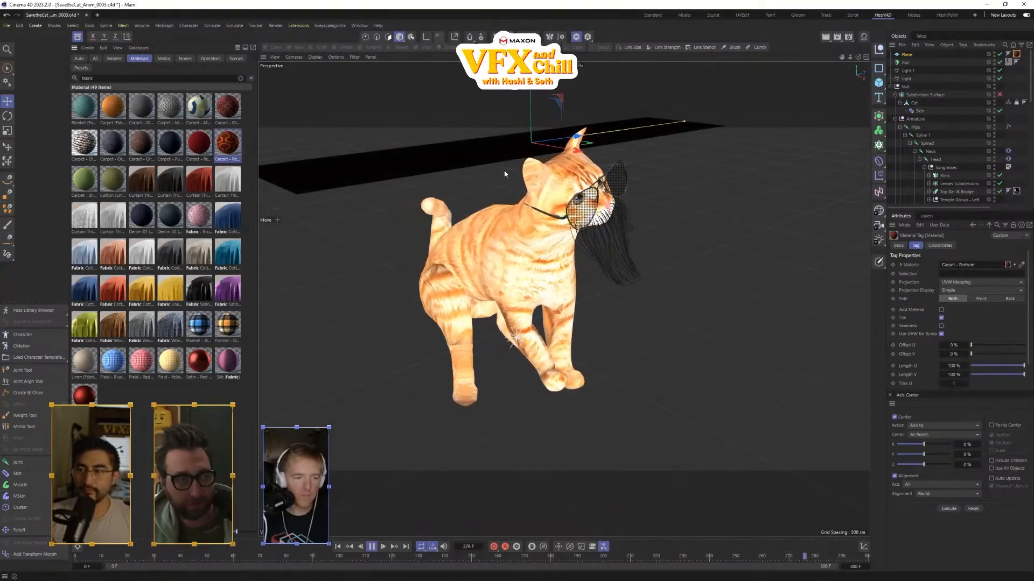
alt+drag(709, 208, 688, 210)
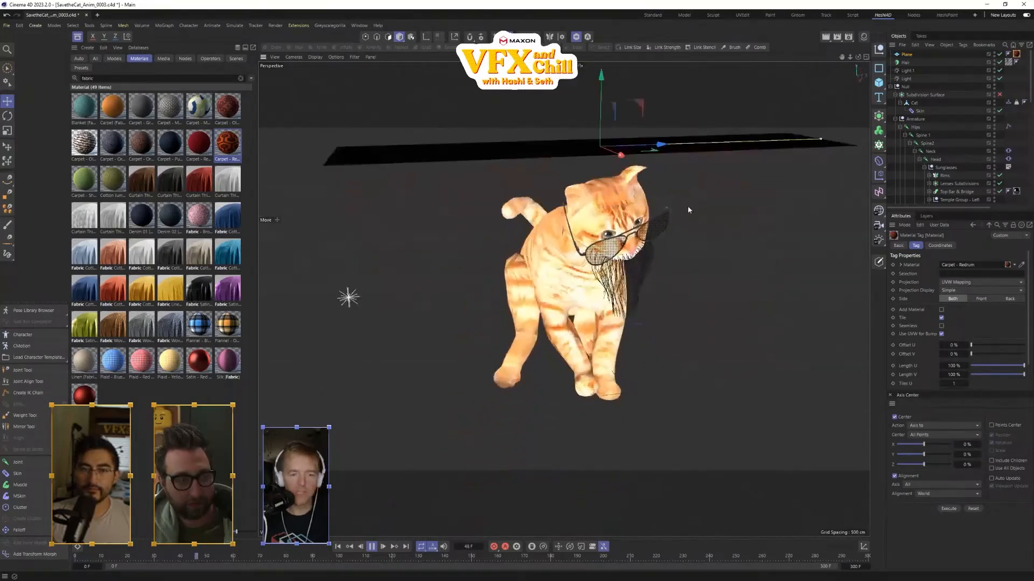
click(907, 55)
alt+drag(509, 180, 417, 194)
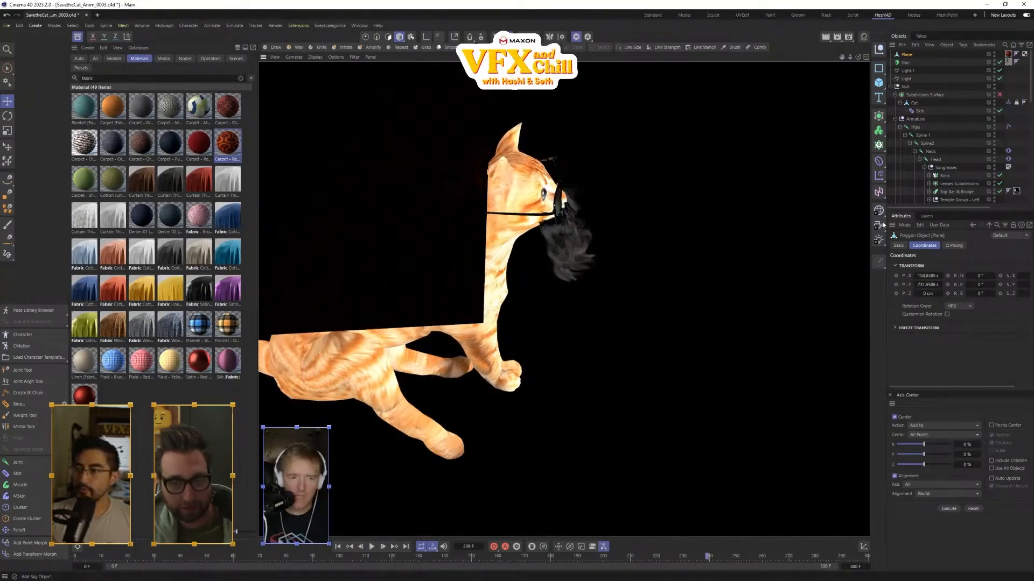
- Add a light to the scene and raise it high above the carpet plane so that it illuminates the top surface
click(880, 241)
scroll(354, 169, down, 2)
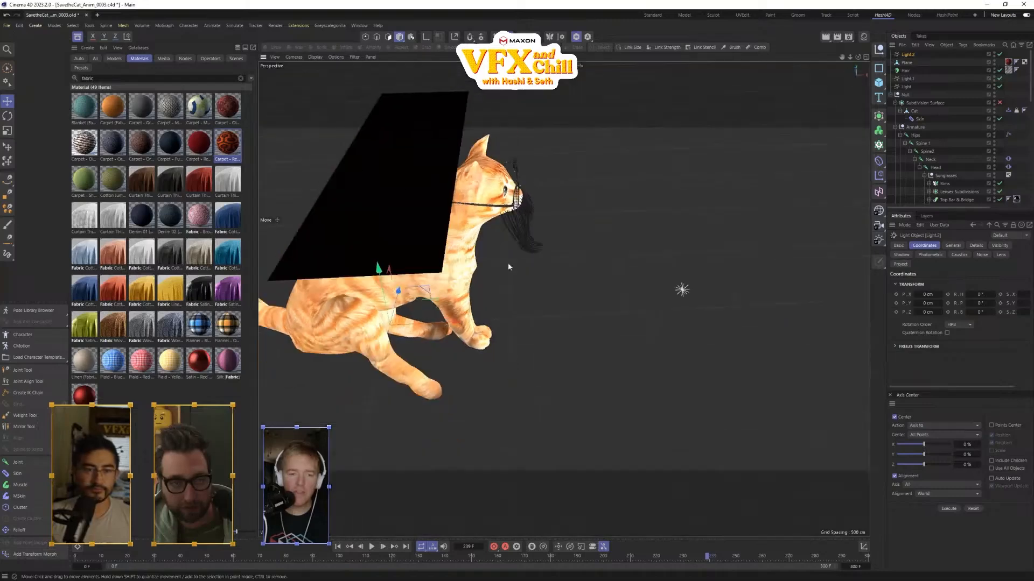
scroll(527, 314, down, 2)
drag(398, 257, 370, 91)
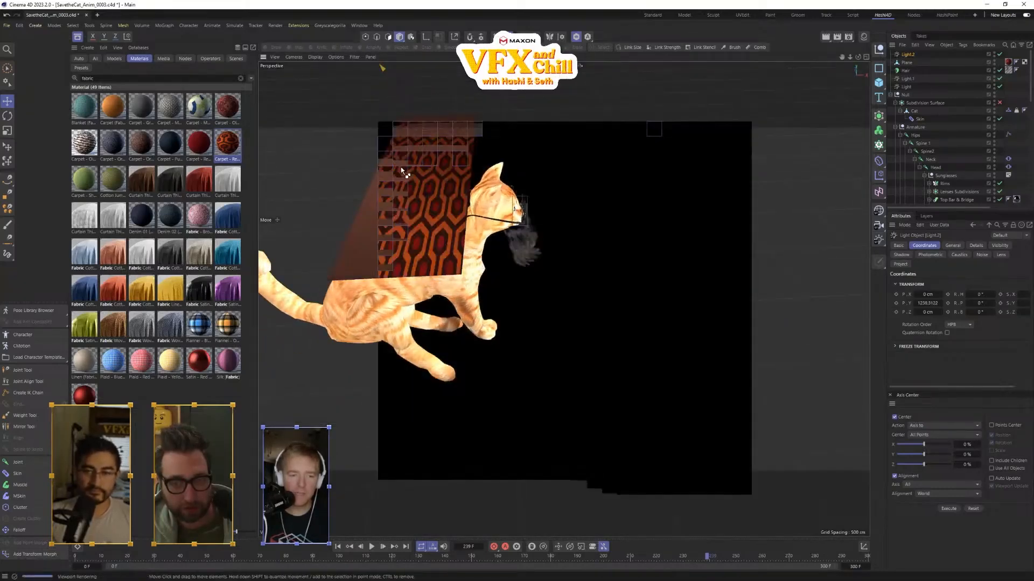
alt+drag(664, 337, 504, 304)
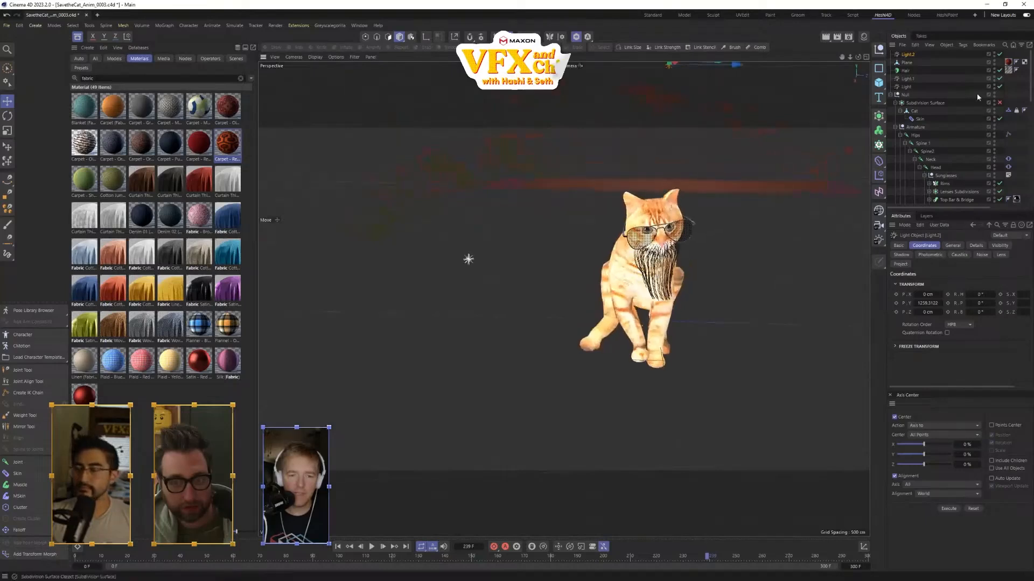
click(922, 81)
alt+middle_drag(739, 118, 579, 215)
alt+drag(579, 215, 541, 229)
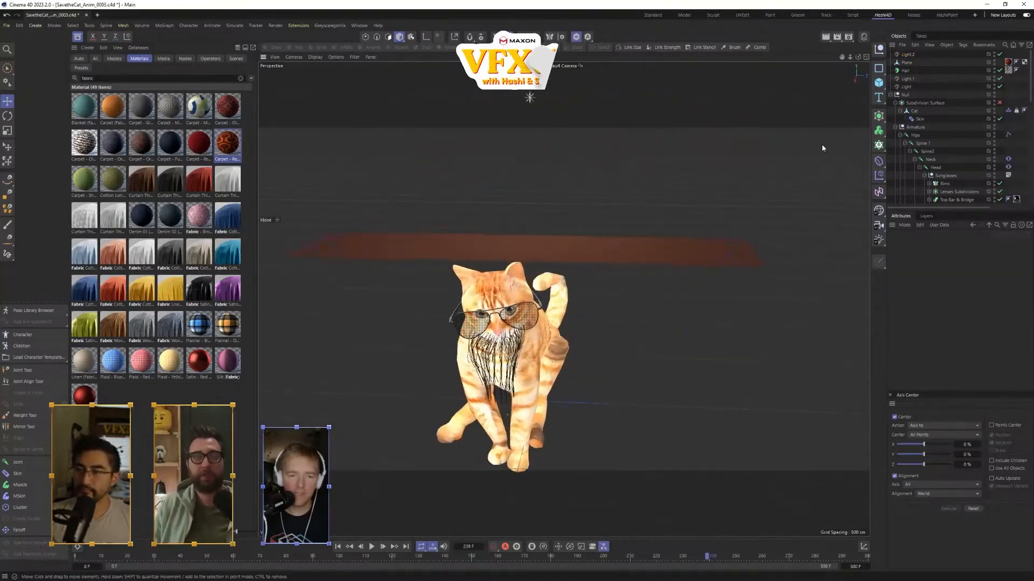
- Open the scene's material list and inspect the luminance settings of the cat's high_poly material
click(922, 119)
click(864, 37)
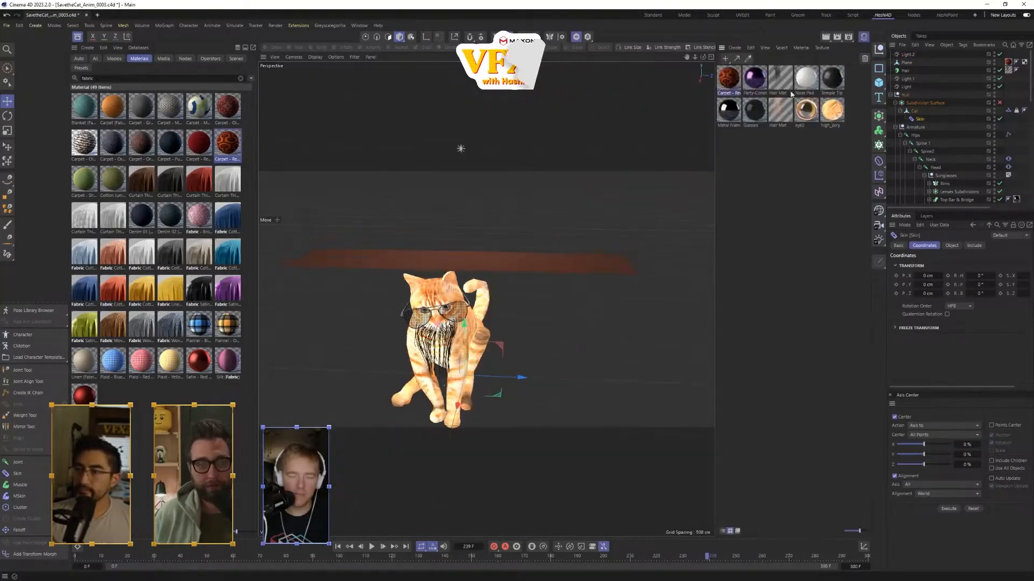
click(830, 115)
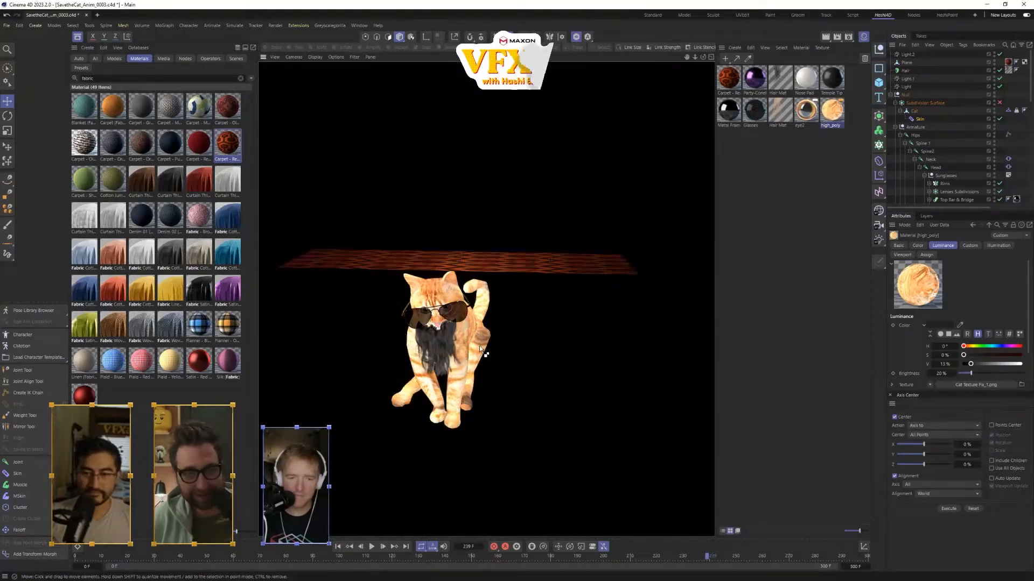
alt+right_drag(496, 351, 496, 236)
scroll(496, 236, up, 2)
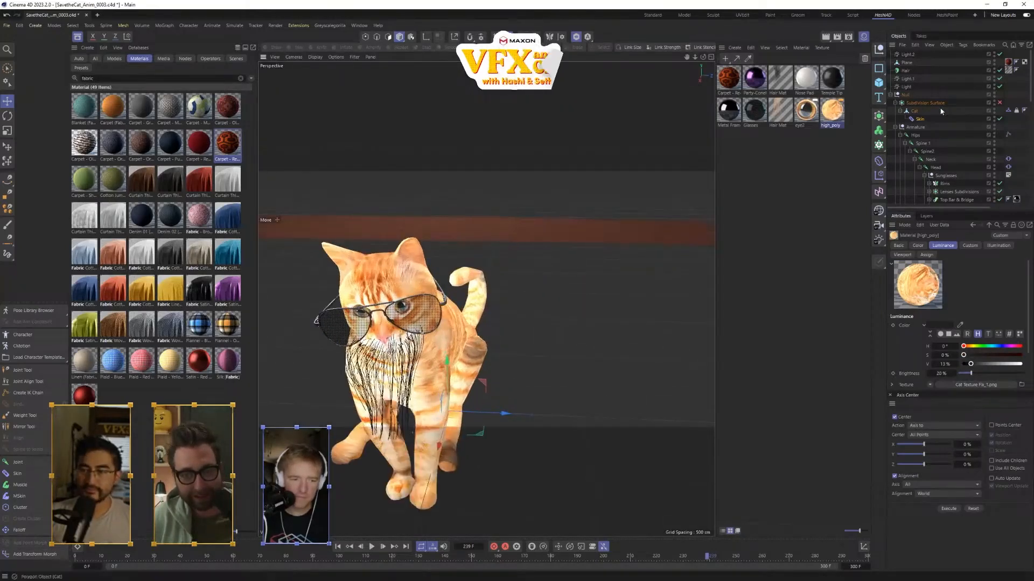
- Display shading with mesh lines to examine the polygon density of the cat and the carpet plane
click(915, 111)
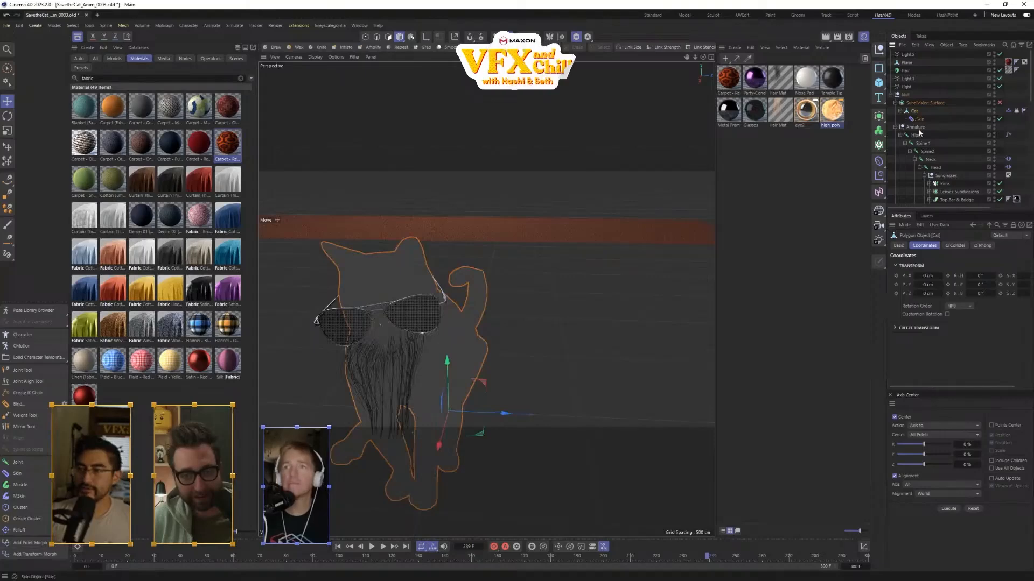
alt+drag(302, 258, 422, 297)
scroll(403, 277, down, 2)
alt+middle_drag(403, 277, 599, 300)
alt+drag(598, 302, 596, 321)
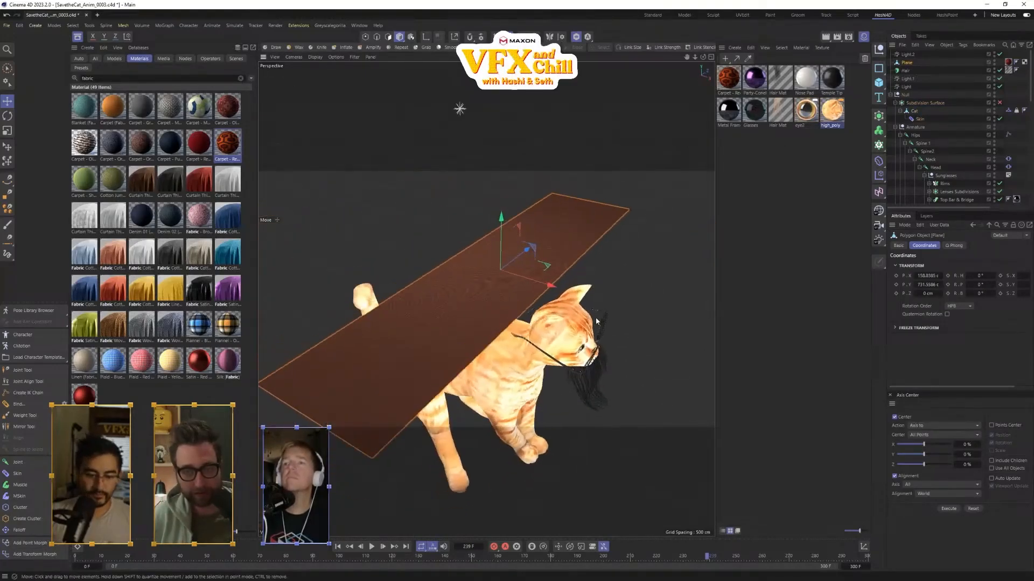
key(n)
key(b)
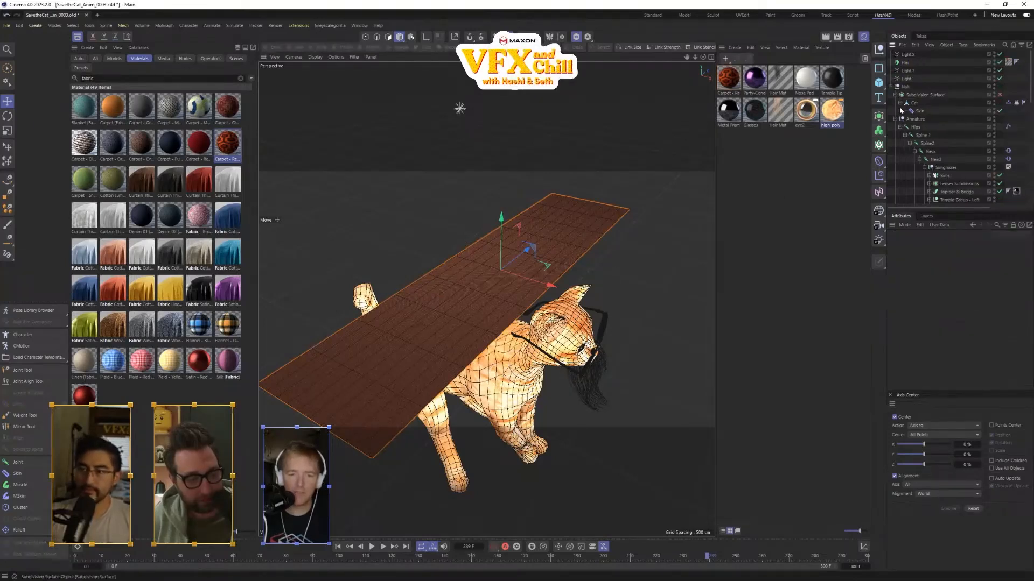
- Replace the editable carpet plane with a new parametric plane and raise it to about 735 cm over the cat
click(878, 84)
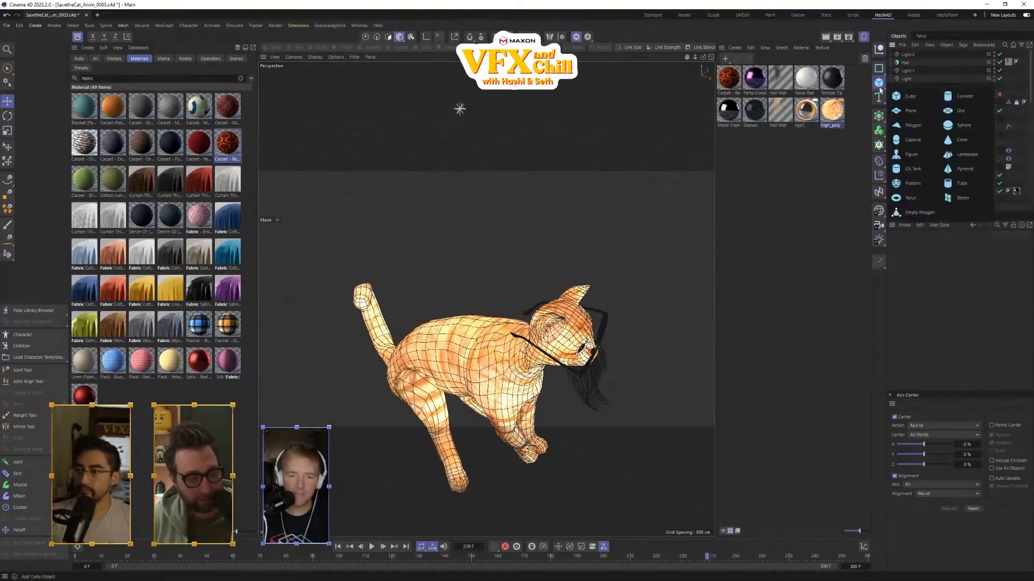
click(911, 111)
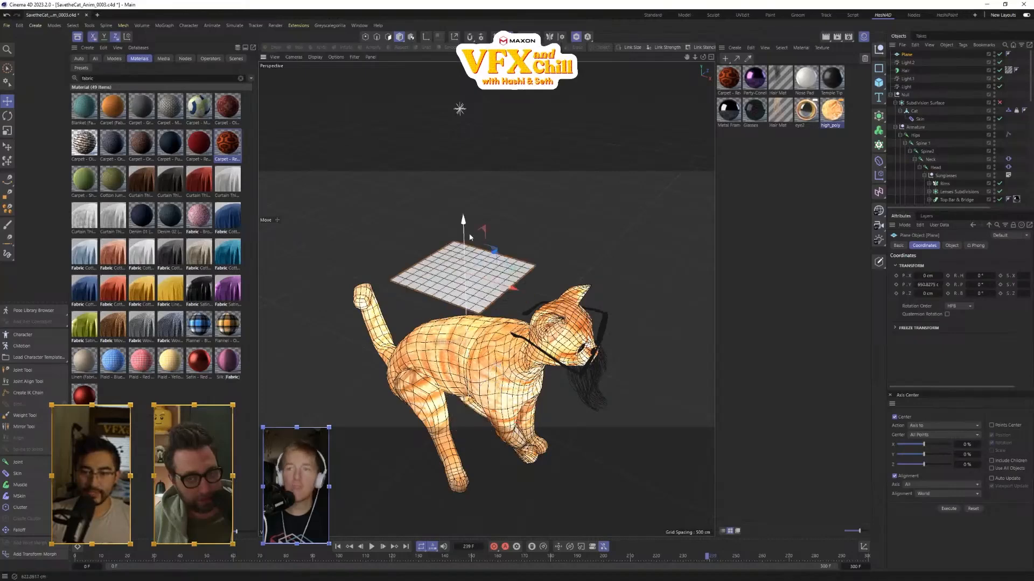
drag(469, 234, 367, 226)
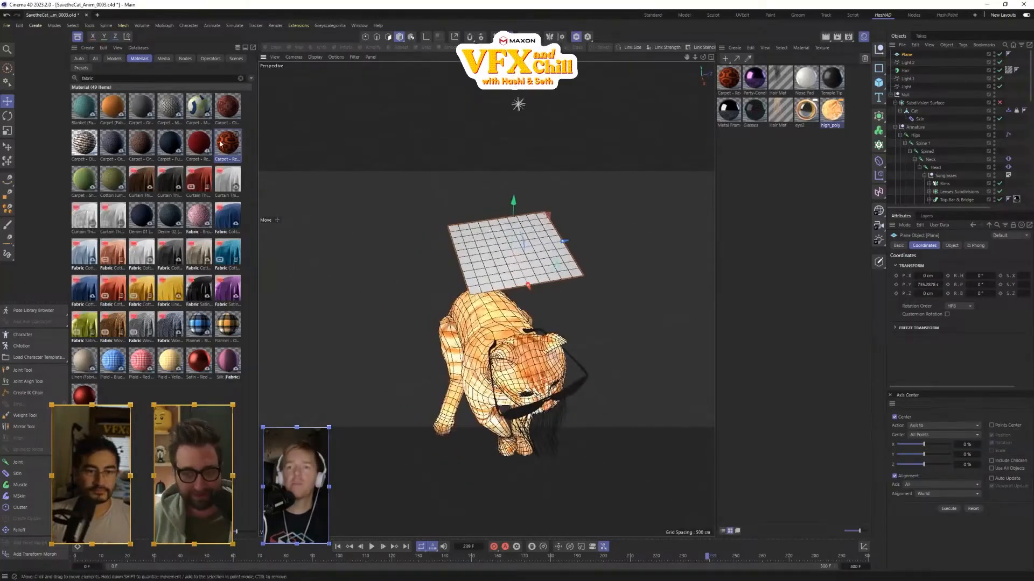
- Apply the Carpet - Redrum material to the new plane and stretch it into a strip about 1764 cm long
drag(226, 149, 254, 152)
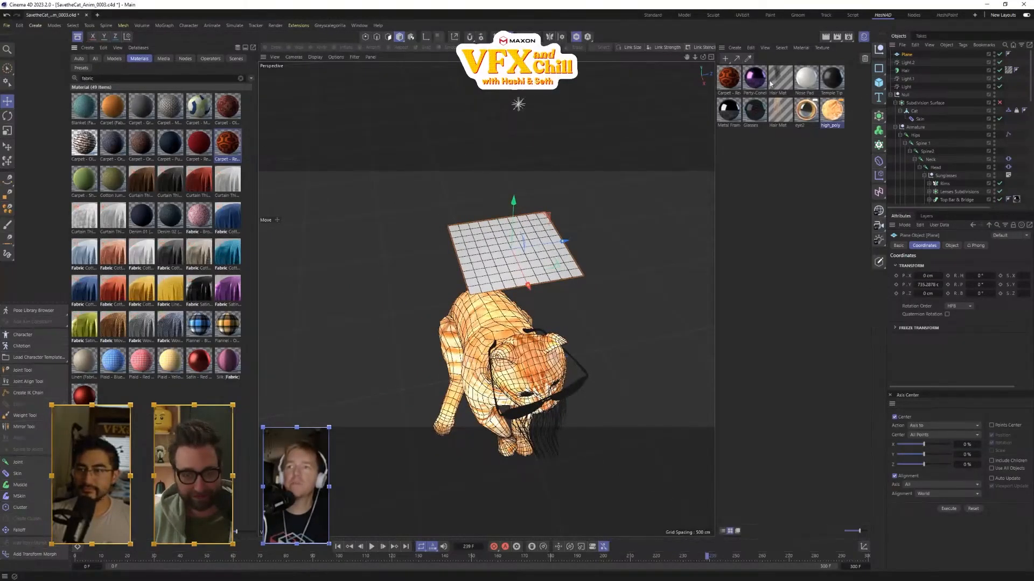
drag(502, 269, 550, 287)
key(n)
key(a)
scroll(545, 277, up, 5)
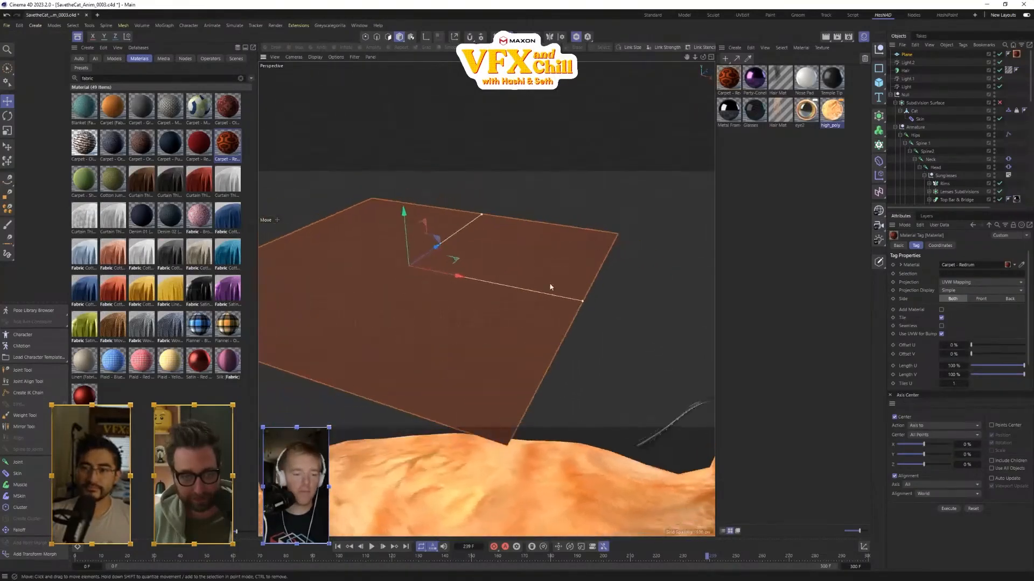
alt+drag(453, 279, 648, 343)
key(n)
key(b)
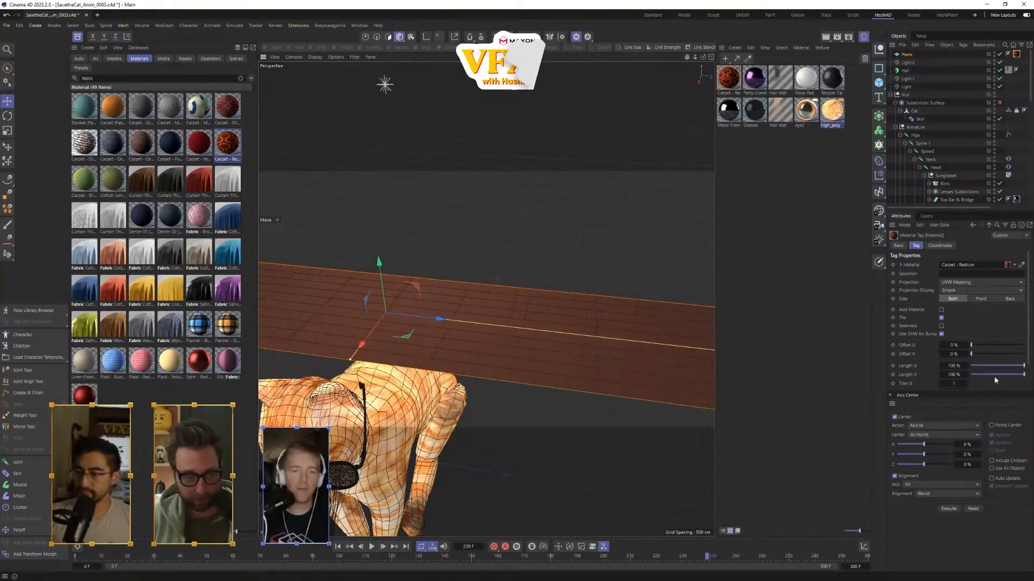
- Set the plane's height segments to 25 in its object properties
scroll(994, 375, down, 2)
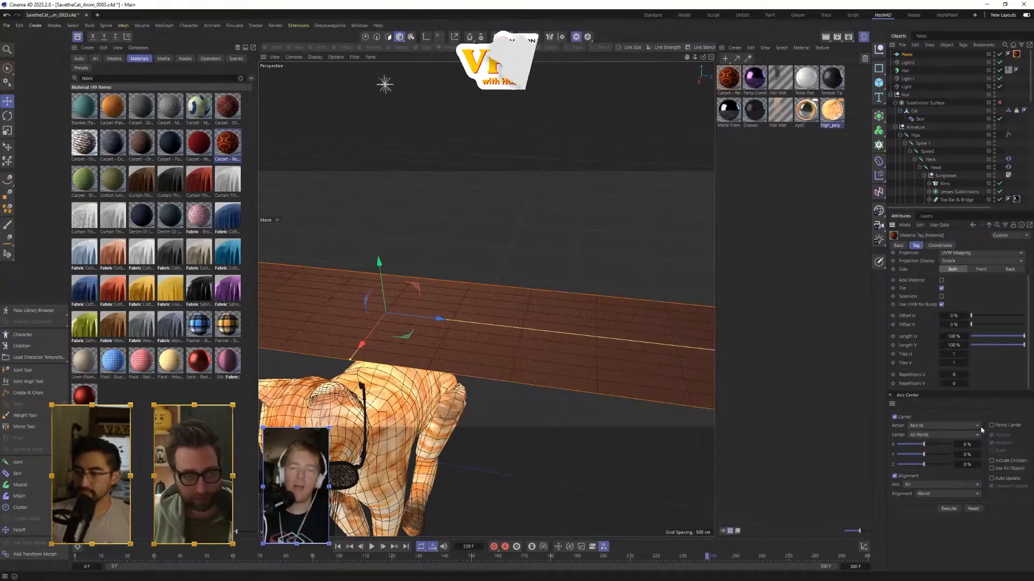
click(915, 55)
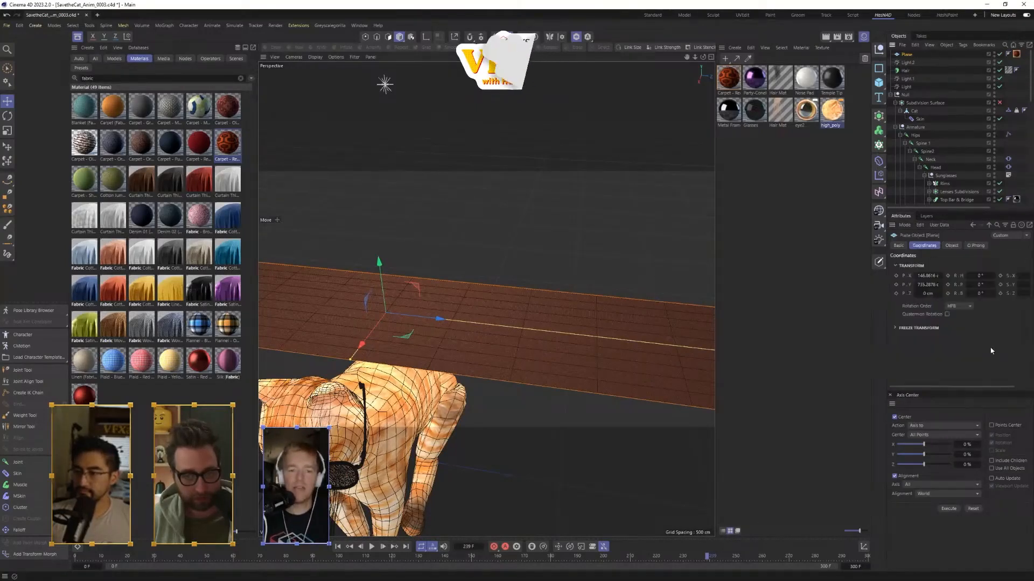
click(951, 246)
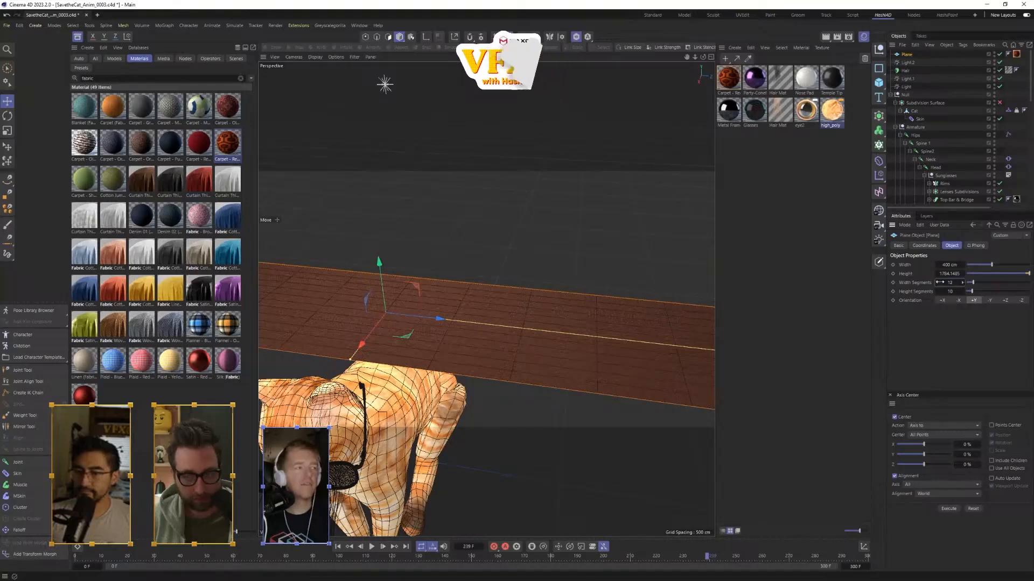
drag(964, 291, 964, 292)
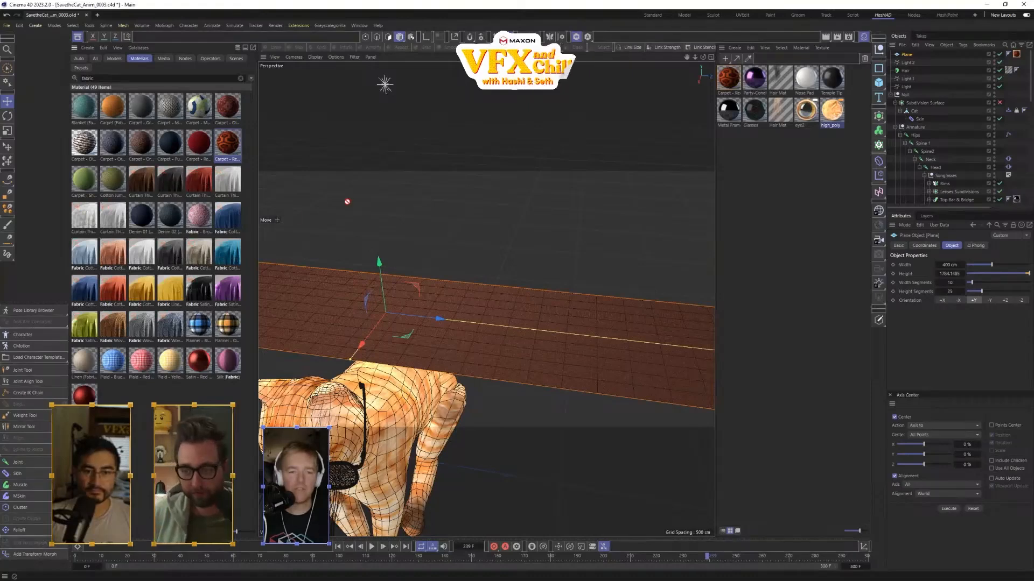
- Add a Cloth simulation tag to the plane, return the timeline to frame 0, and reselect the plane
right_click(907, 55)
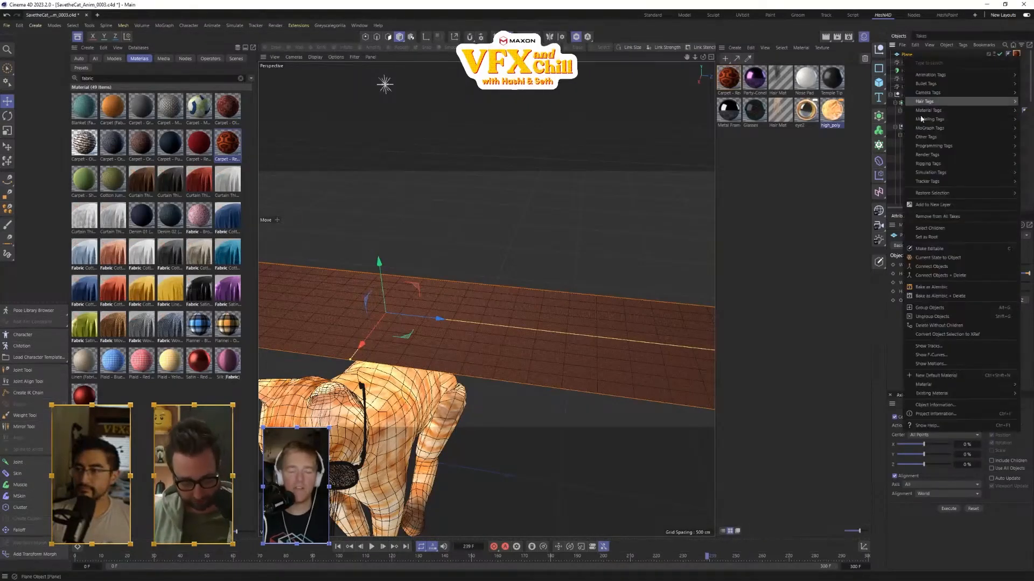
mouse_move(942, 174)
click(896, 177)
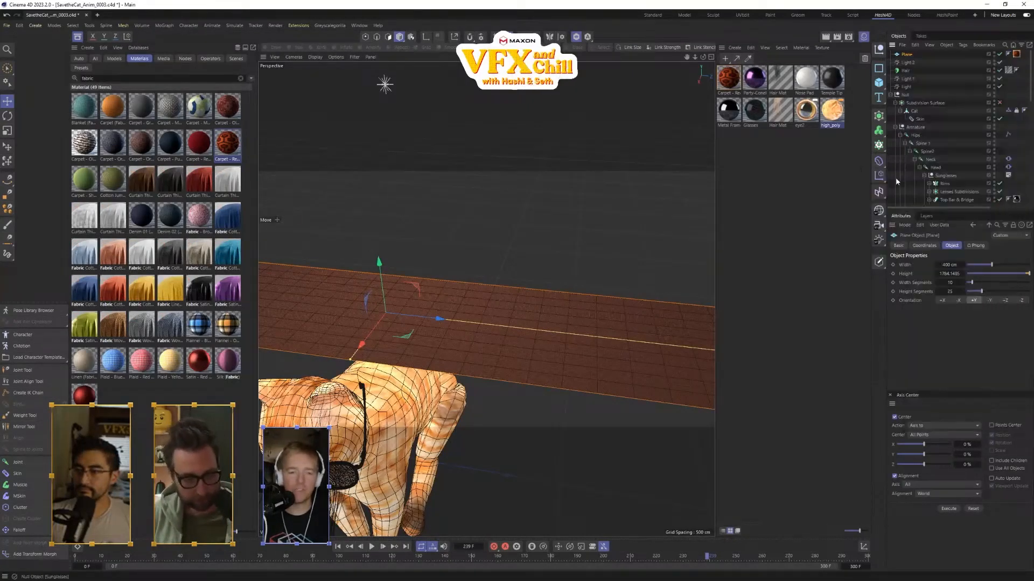
click(338, 547)
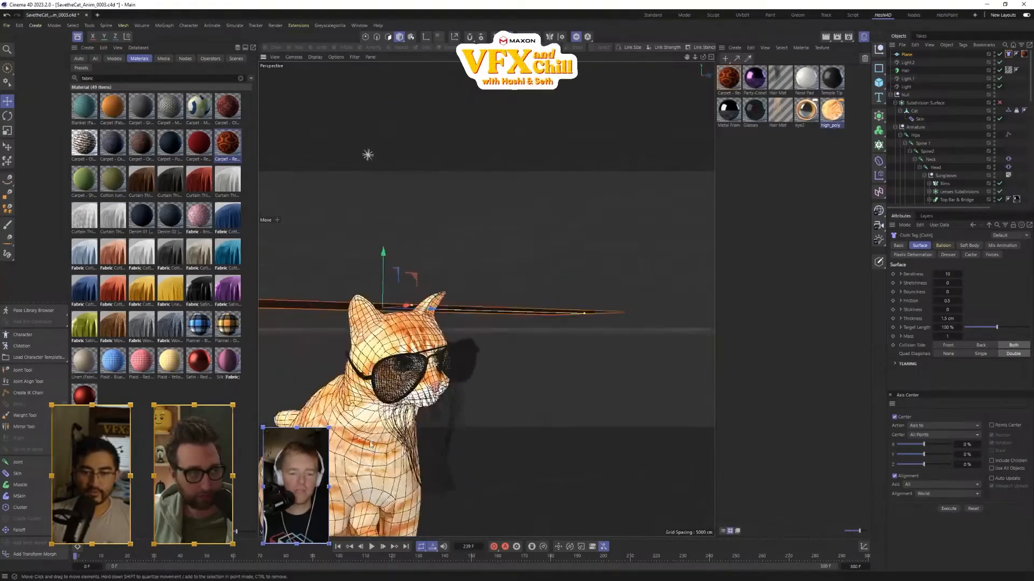
click(906, 55)
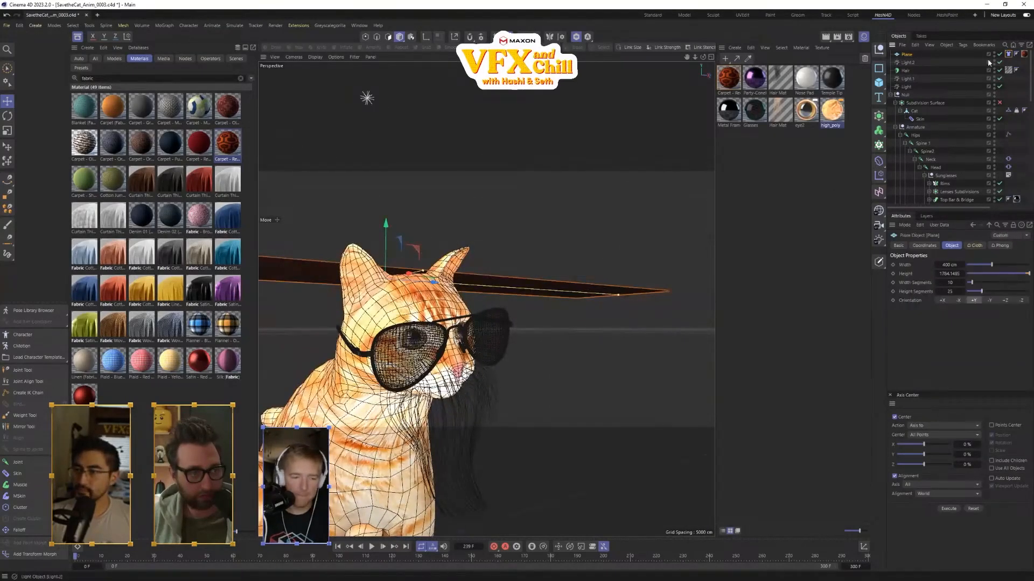
- Set the cat collider's friction to 0.77 and stick to 0.8, and raise the plane's cloth friction to about 10.8
click(1010, 71)
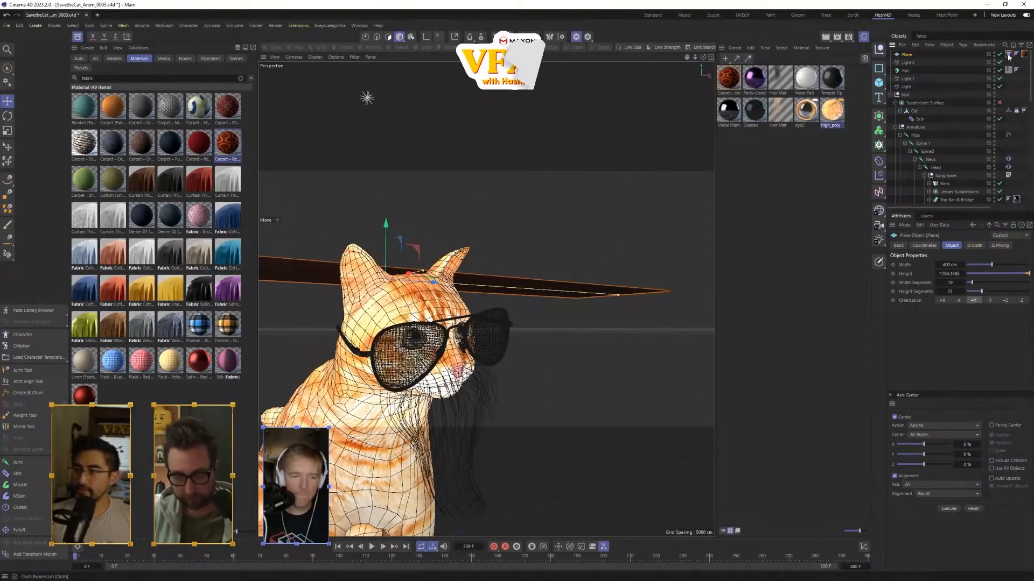
click(1009, 110)
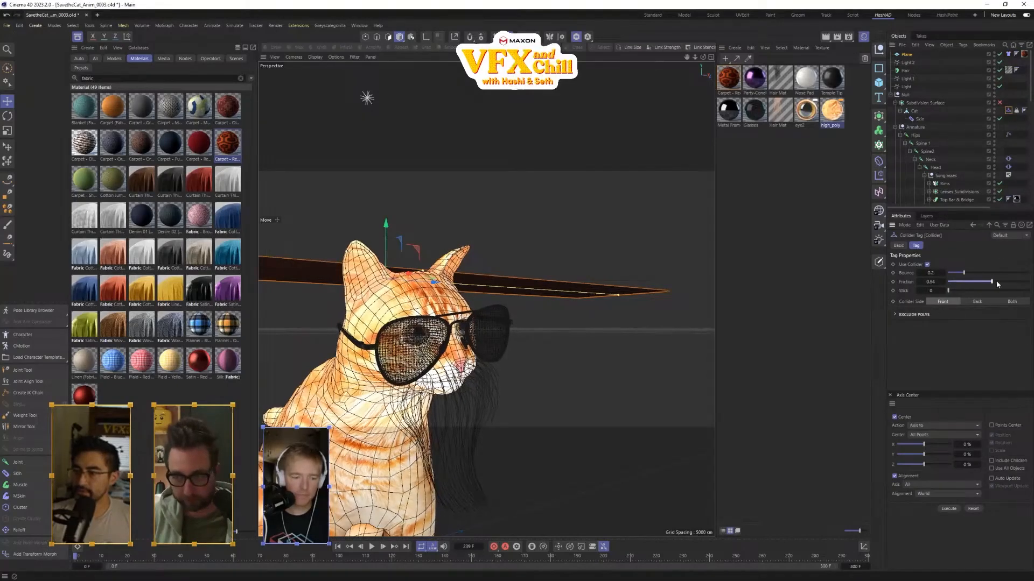
drag(967, 288, 1012, 291)
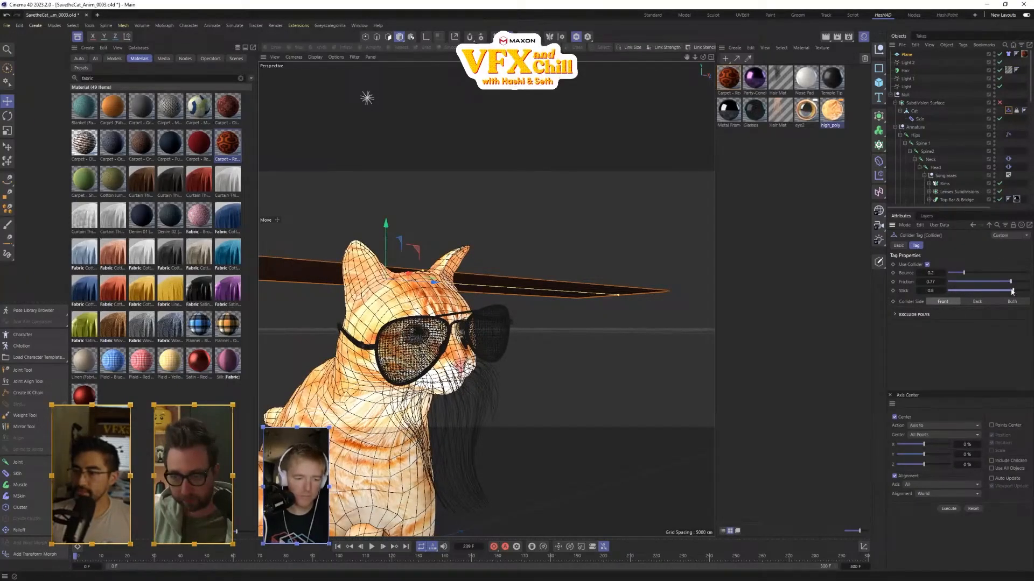
click(1008, 54)
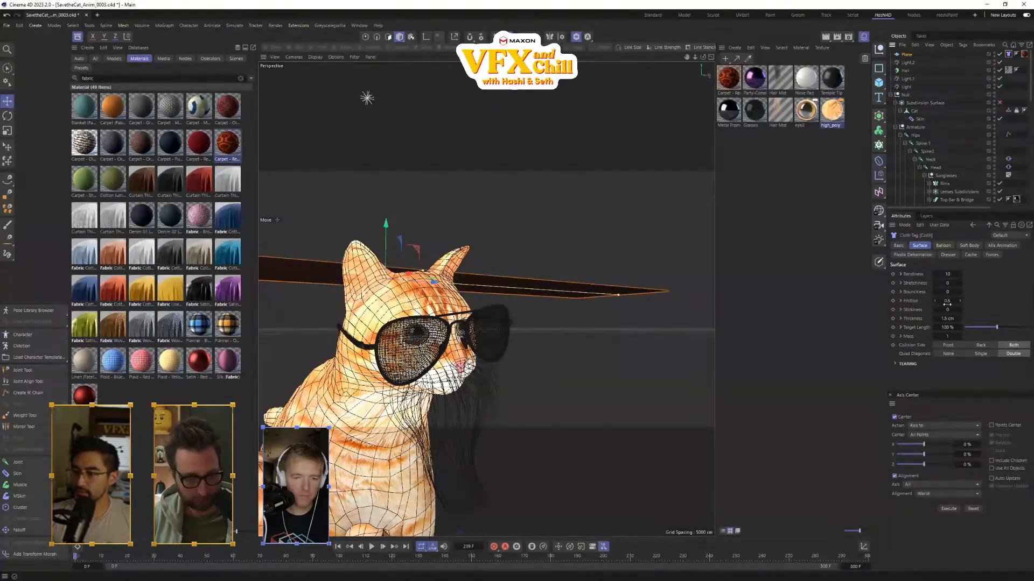
drag(946, 303, 1002, 303)
- Play the cloth simulation so the plane drapes over the cat, and stop it around frame 209
scroll(493, 362, down, 3)
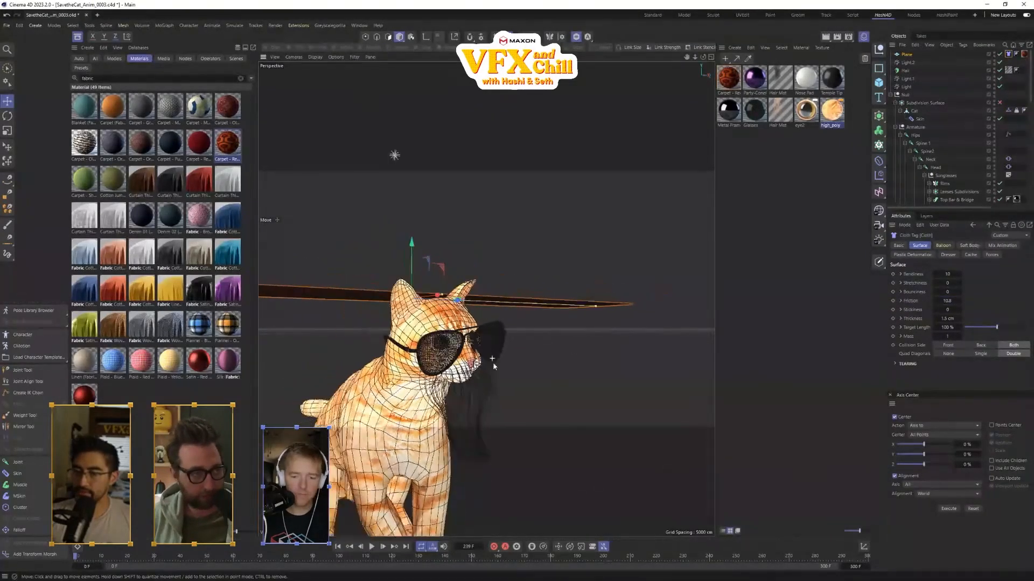
alt+drag(492, 362, 555, 423)
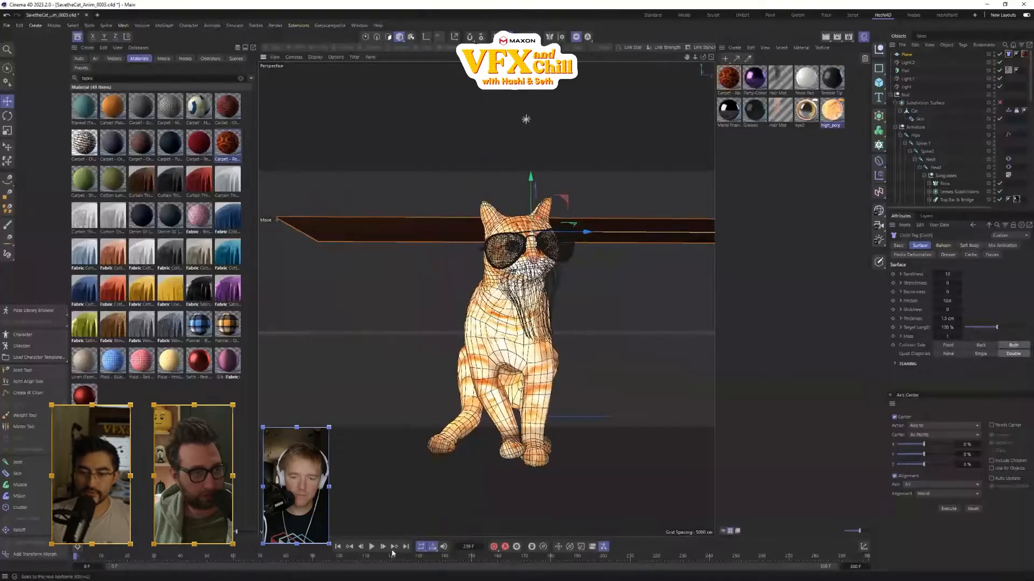
click(372, 547)
click(965, 146)
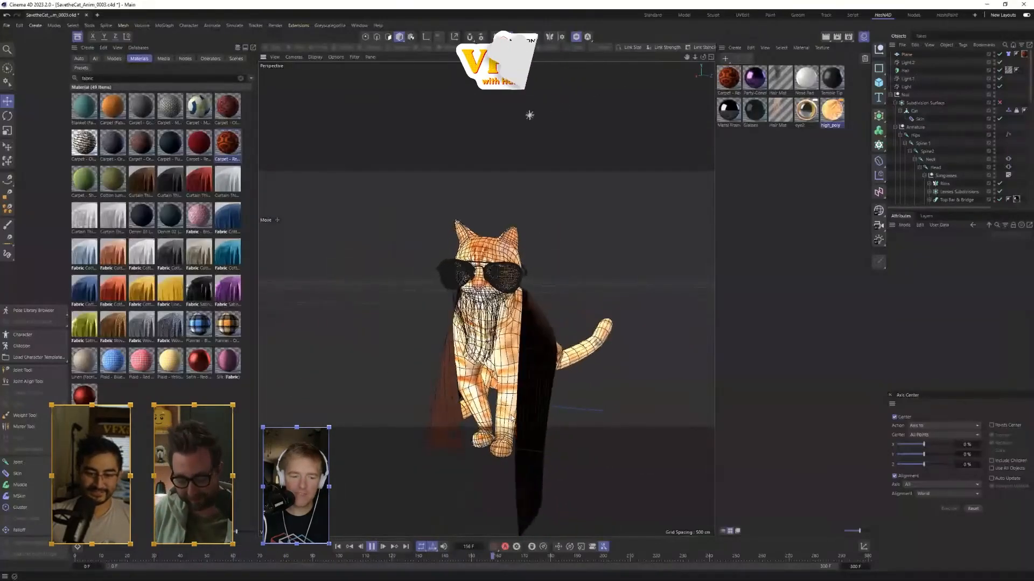
key(space)
click(371, 549)
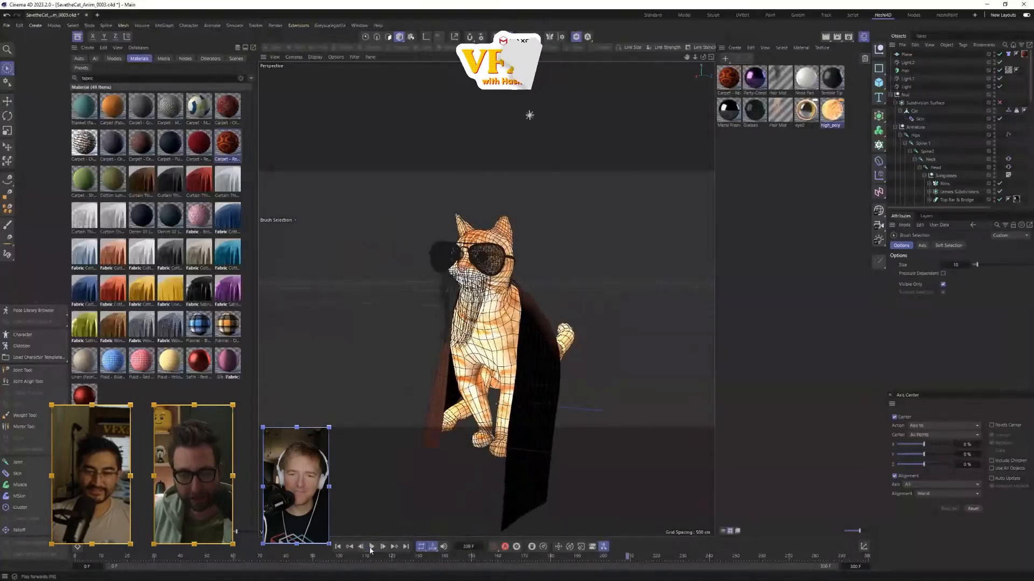
- Render the viewport to examine the carpet cape on the cat from a closer front angle
alt+drag(427, 451, 474, 448)
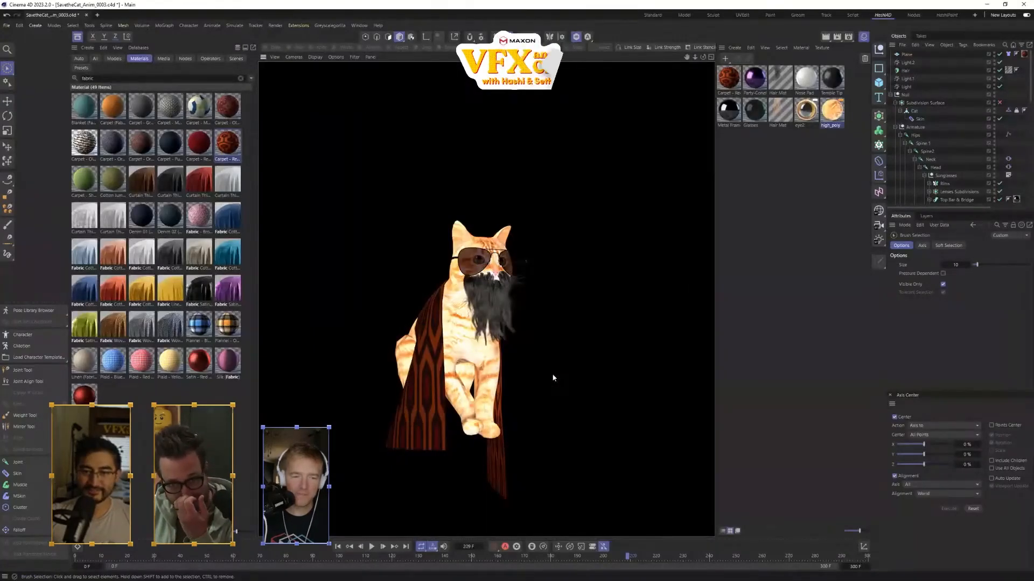
alt+right_drag(534, 383, 609, 361)
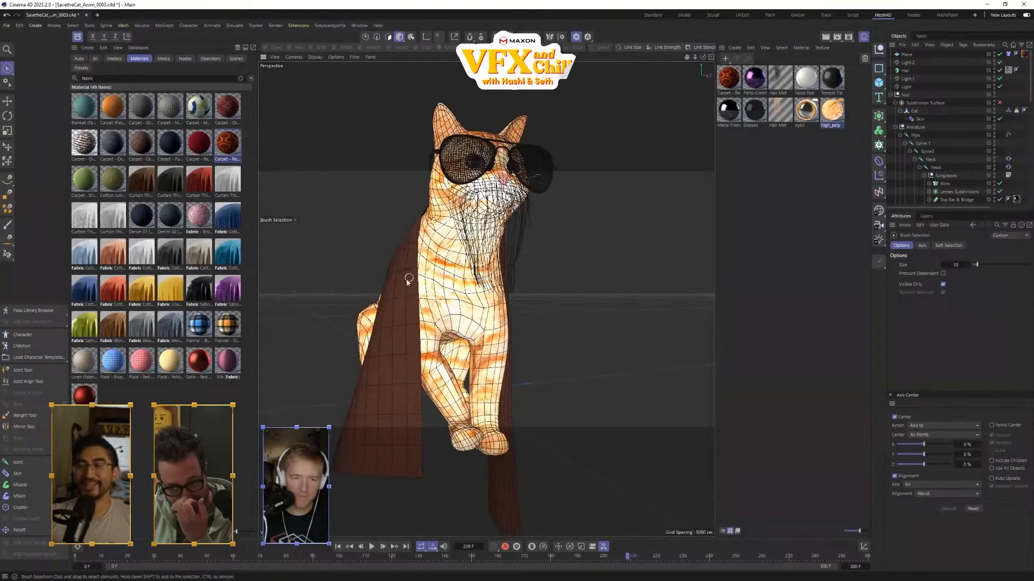
alt+middle_drag(406, 279, 416, 304)
alt+drag(447, 358, 449, 370)
key(ctrl+r)
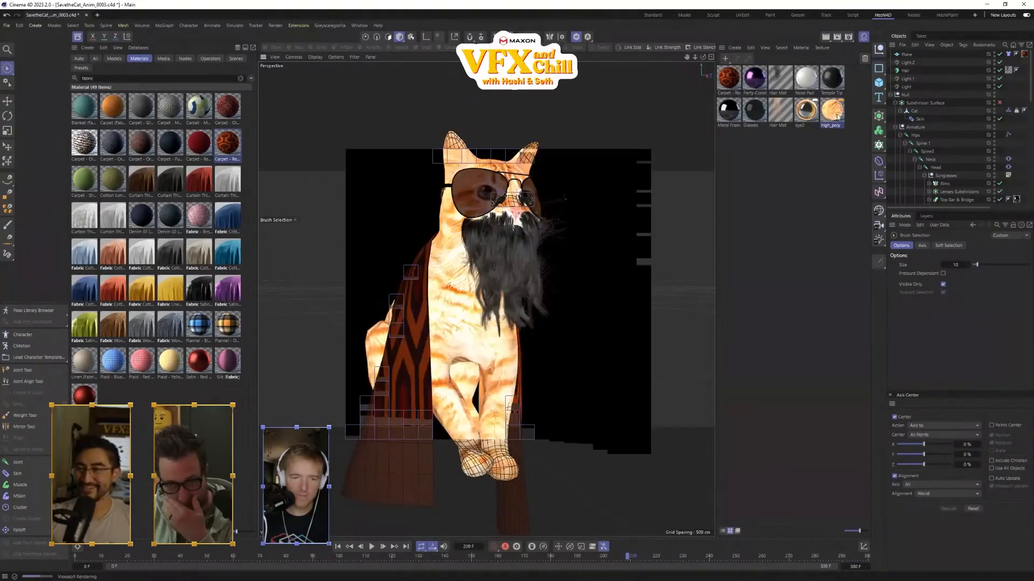
- Disable the Luminance channel of the cat's high_poly material and render the viewport again
click(837, 117)
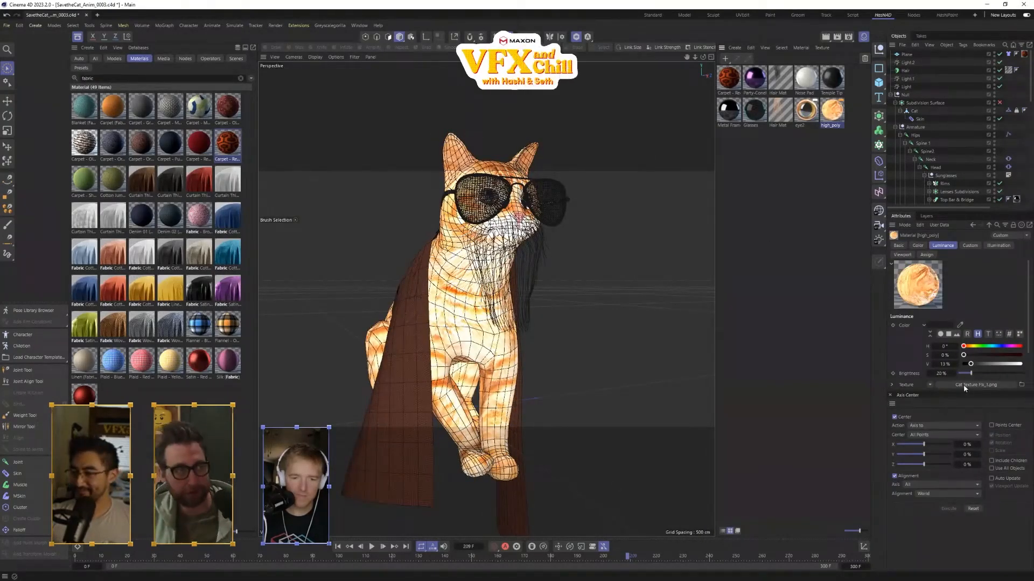
click(902, 247)
click(926, 351)
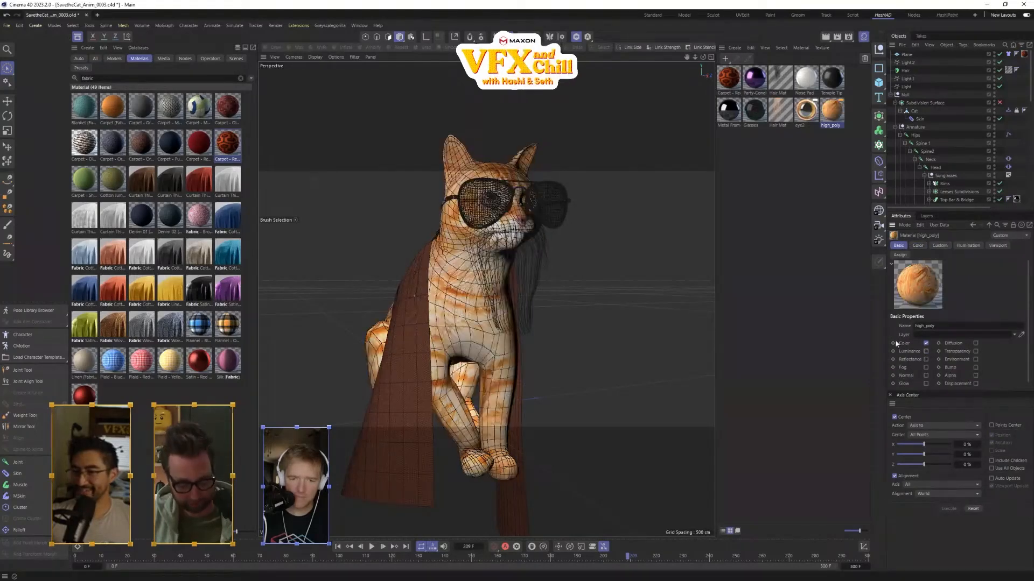
key(ctrl+r)
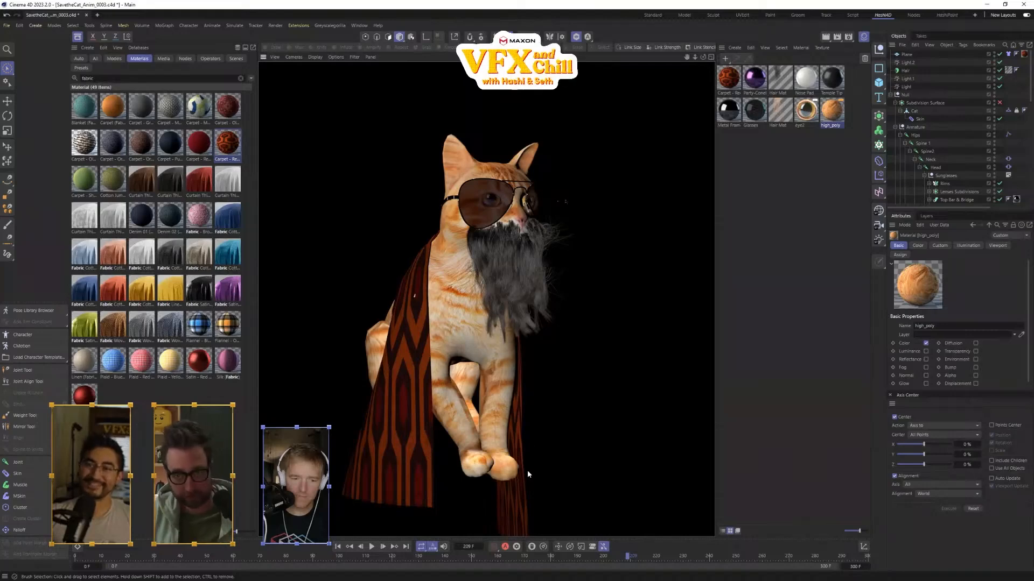
- Duplicate the light above the cat's head and place the copy off to the side of the original
mouse_move(528, 471)
alt+mouse_down()
mouse_move(507, 435)
mouse_move(441, 455)
mouse_move(563, 438)
mouse_move(513, 459)
alt+mouse_up()
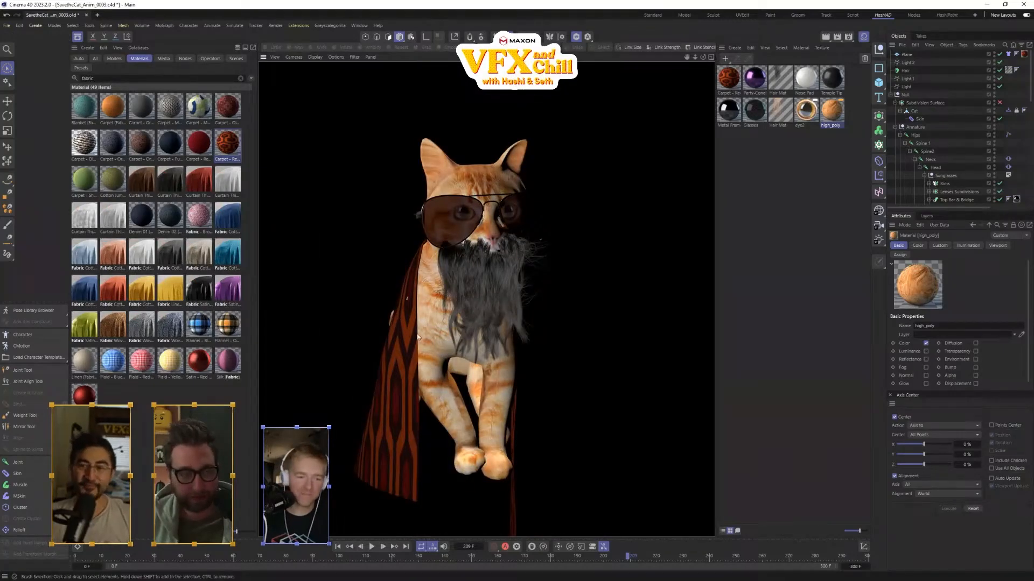
scroll(439, 343, up, 3)
alt+drag(439, 343, 412, 371)
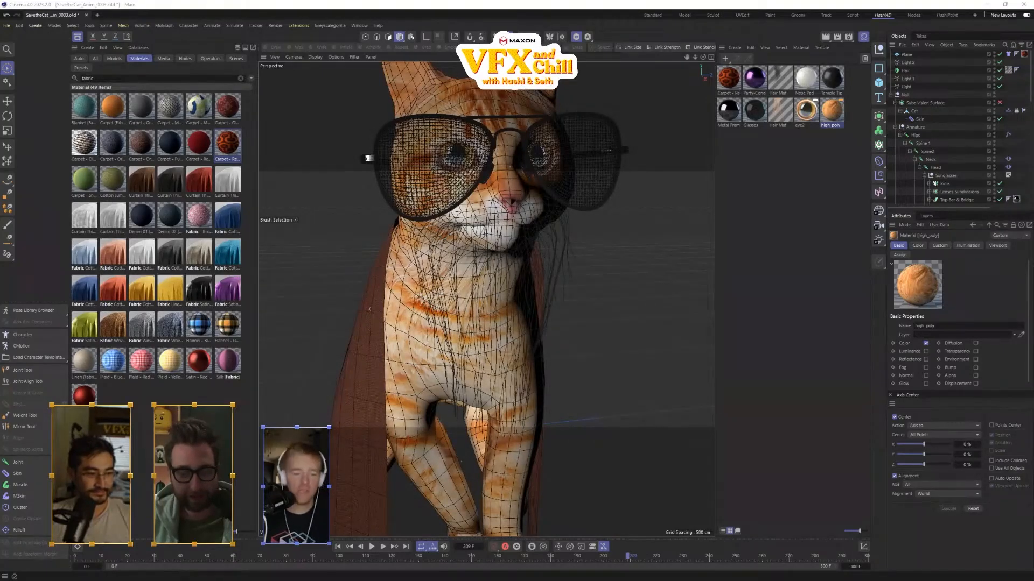
scroll(474, 322, down, 6)
mouse_move(482, 356)
alt+mouse_down()
mouse_move(503, 346)
mouse_move(501, 333)
mouse_move(489, 367)
mouse_move(472, 373)
alt+mouse_up()
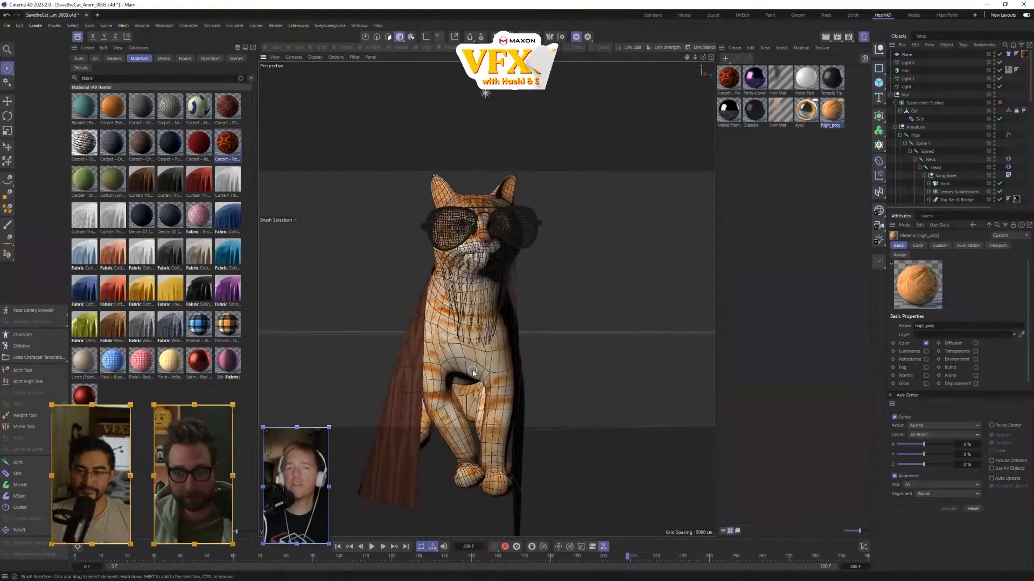
click(489, 94)
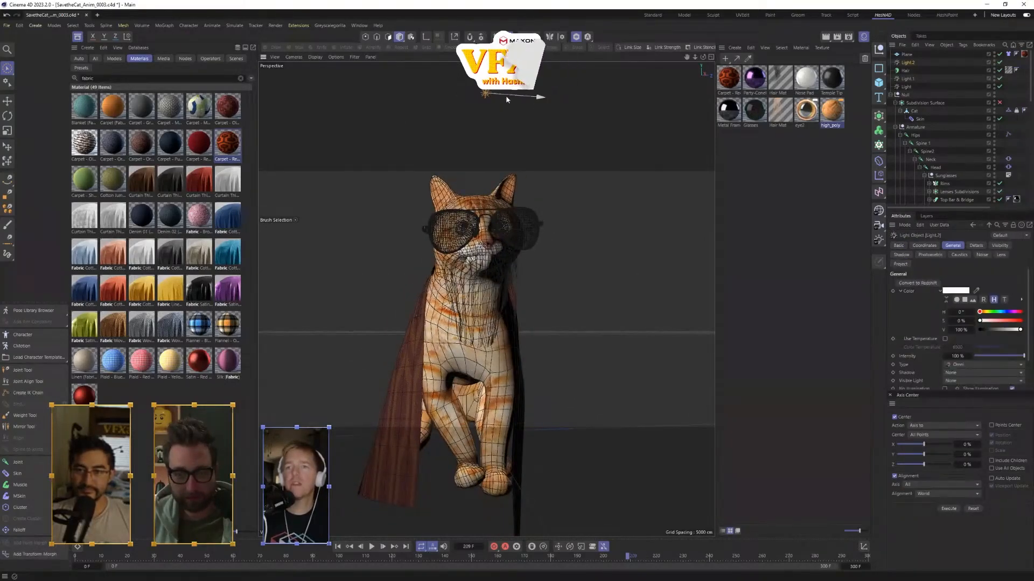
ctrl+drag(506, 97, 576, 109)
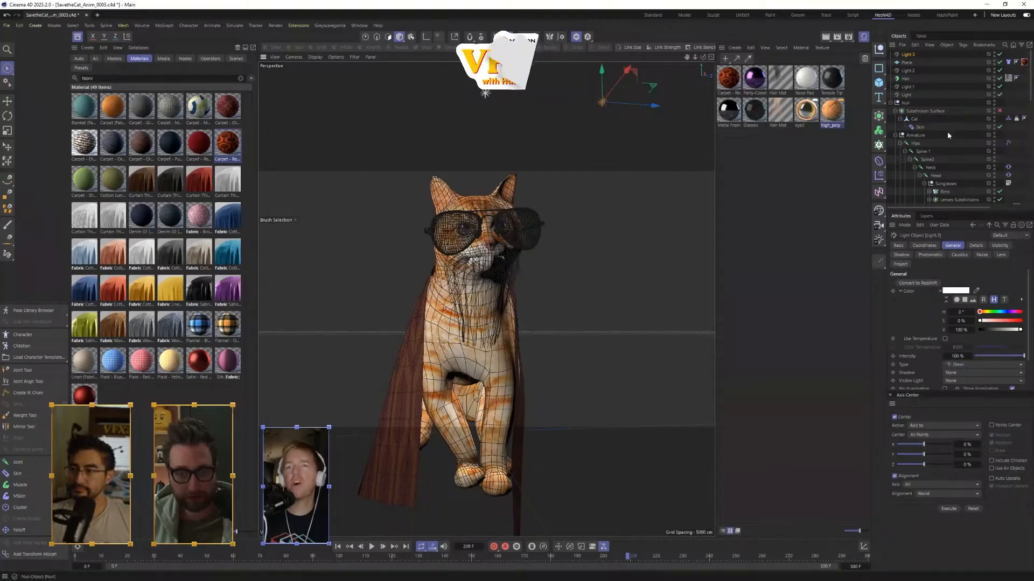
- Set the duplicated light's intensity to 167 % and its shadow type to Shadow Maps (Soft)
drag(960, 356, 983, 356)
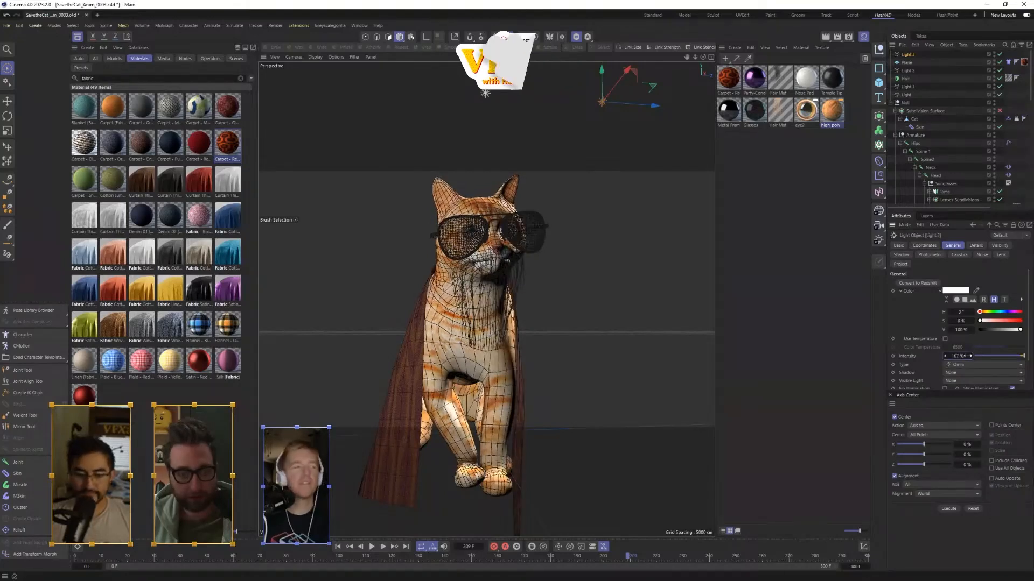
scroll(993, 368, down, 2)
click(982, 335)
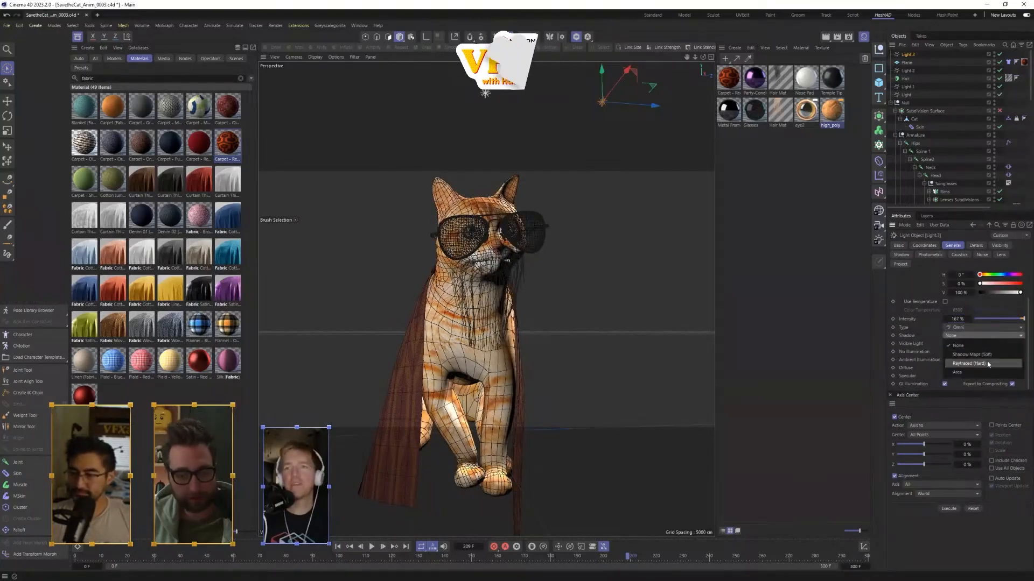
click(974, 353)
- Set the shadow type of Light.2 to Shadow Maps (Soft), keeping it an Omni light
click(908, 71)
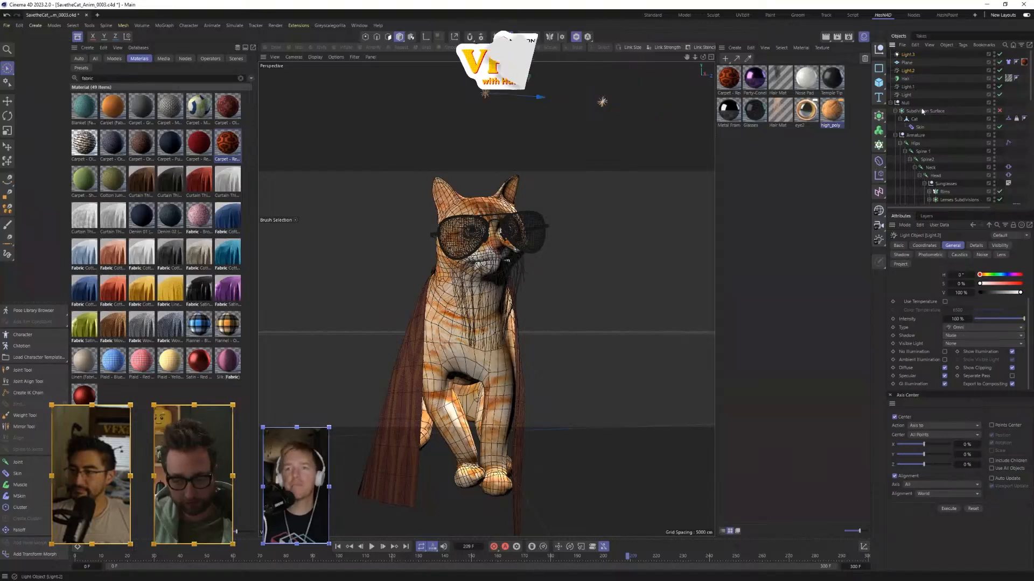
click(967, 327)
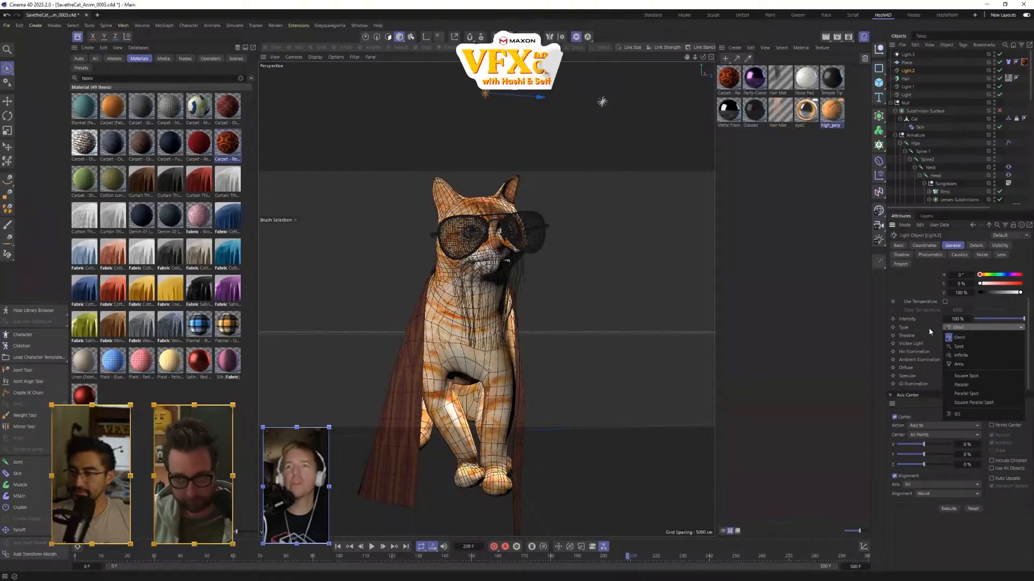
click(930, 331)
click(978, 336)
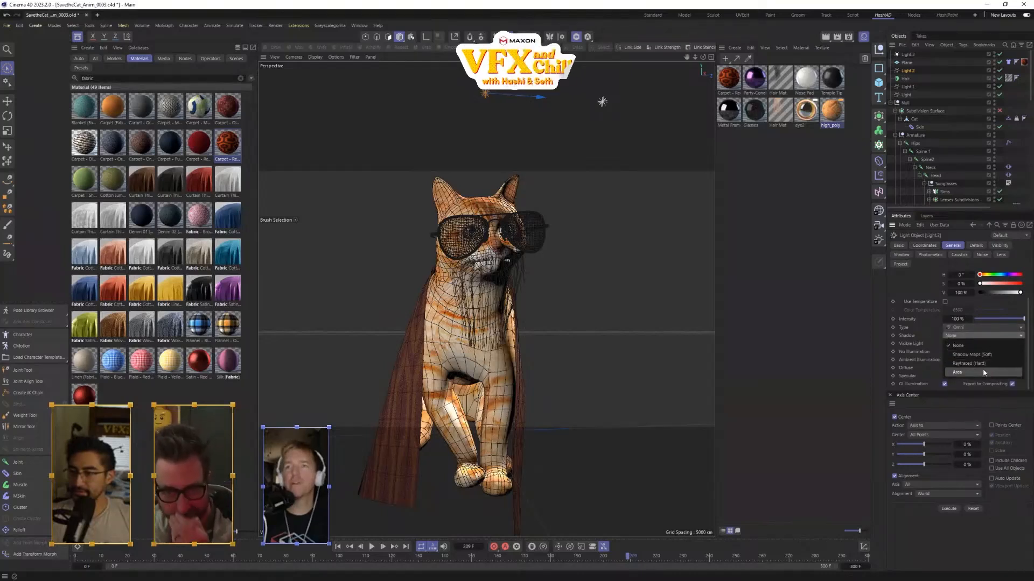
click(972, 355)
- Keep Light.1 as an Omni light and set its shadow type to Shadow Maps (Soft)
click(908, 88)
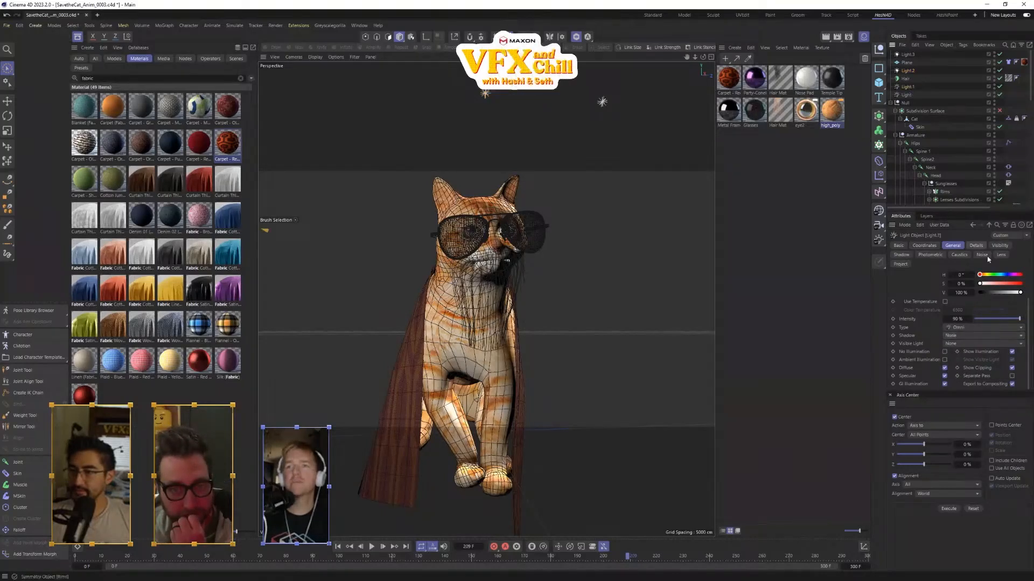
click(983, 327)
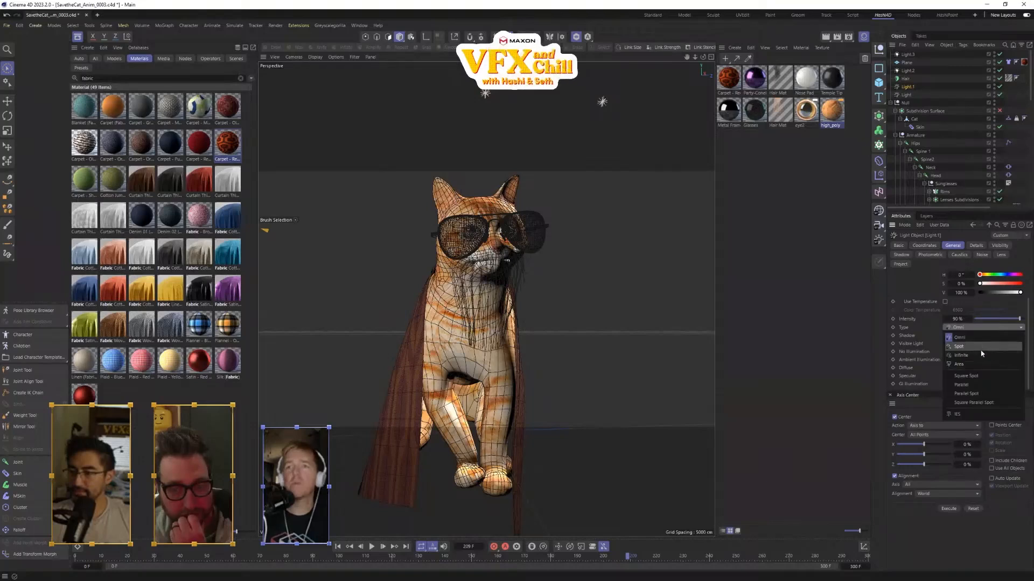
click(983, 338)
click(983, 336)
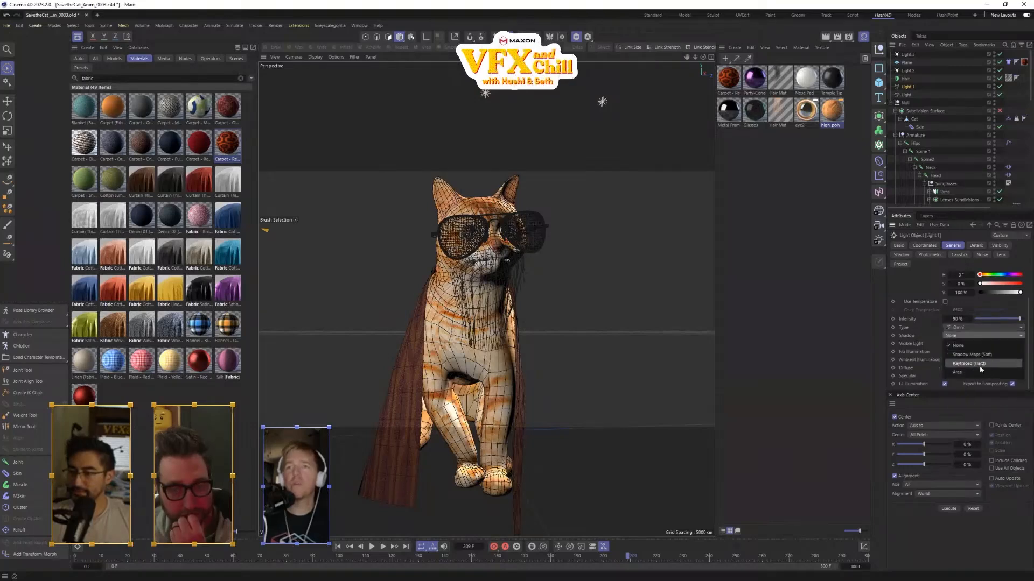
click(985, 355)
- Give the original Light object Shadow Maps (Soft) shadows
click(913, 95)
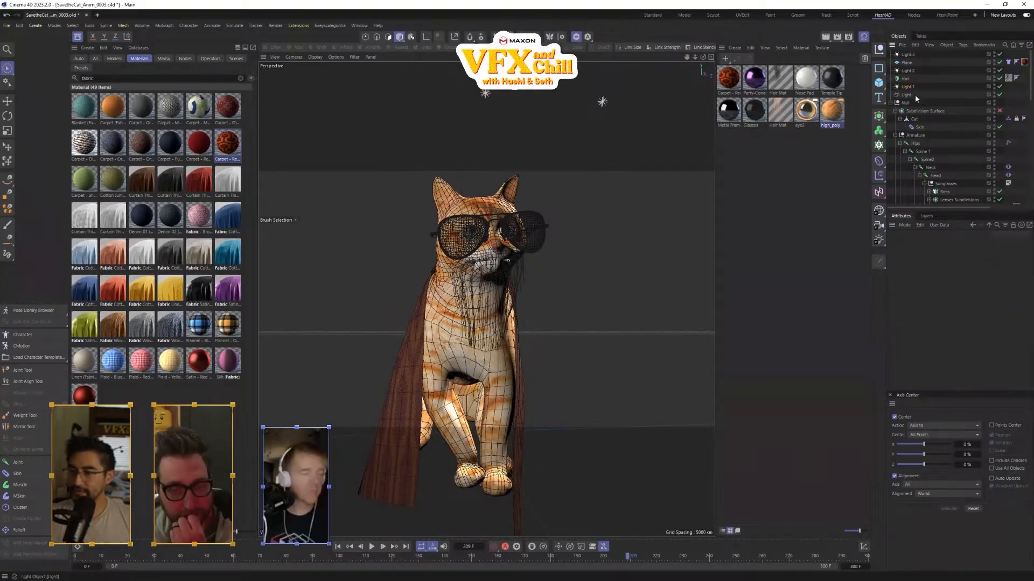
click(972, 374)
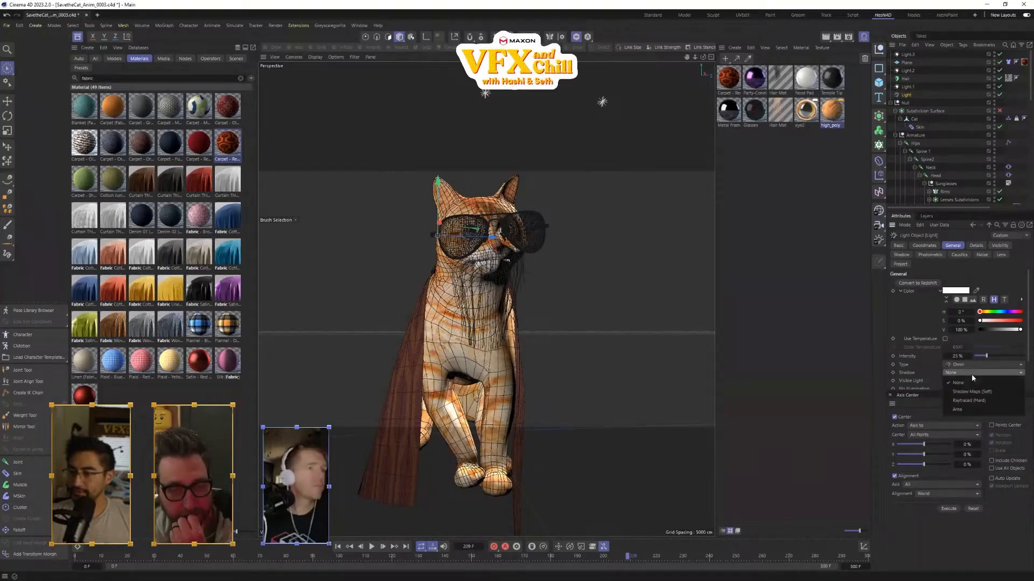
click(972, 392)
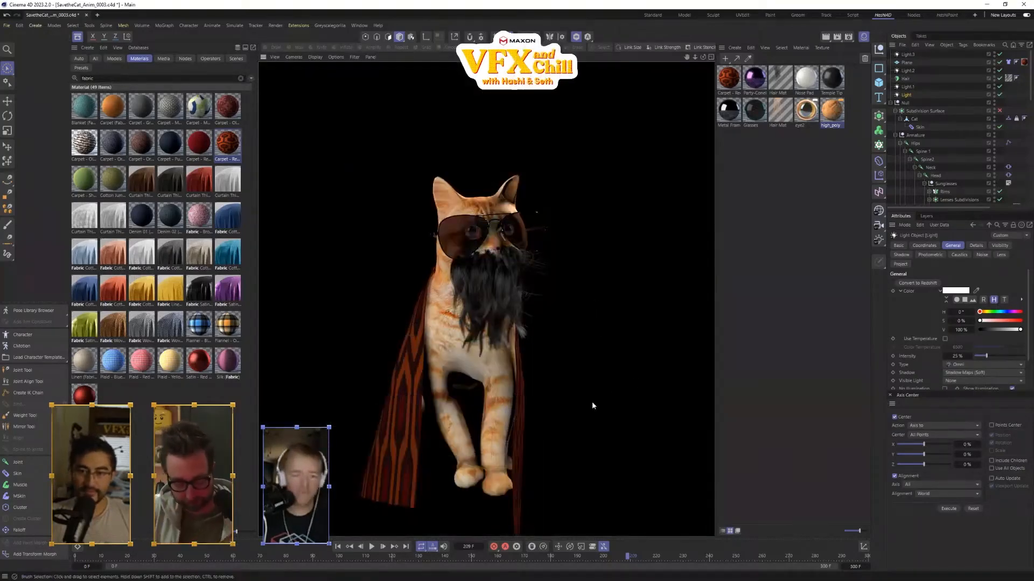
- Move the selected Light object upward and outward, away from the cat
scroll(503, 393, up, 2)
alt+drag(525, 395, 474, 395)
mouse_move(614, 163)
mouse_down()
mouse_move(618, 176)
mouse_move(671, 135)
mouse_move(691, 80)
mouse_up()
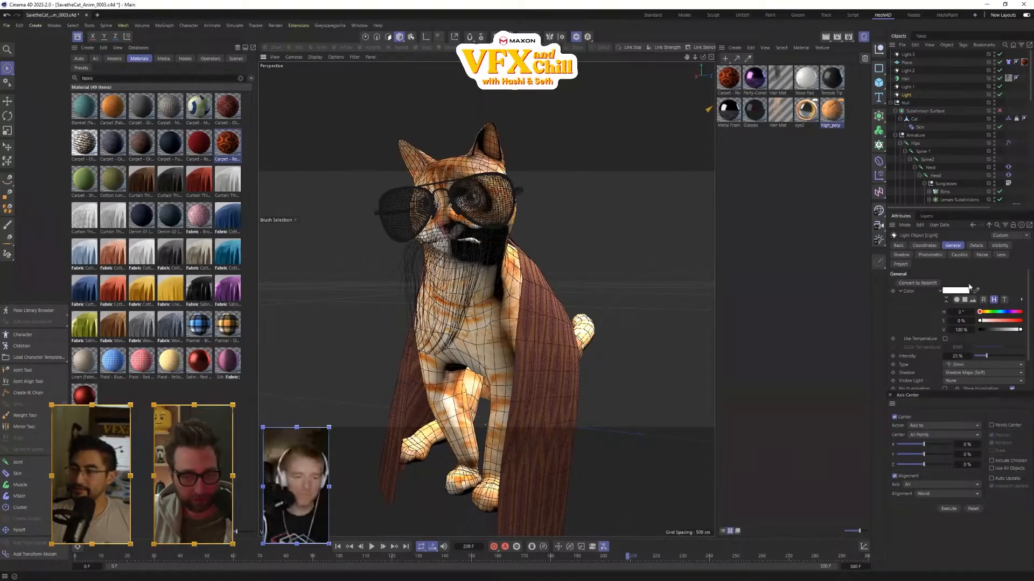
- Adjust the selected light's intensity to 117 % and render the viewport to check the lighting on the cat
drag(971, 356, 1023, 356)
key(ctrl+r)
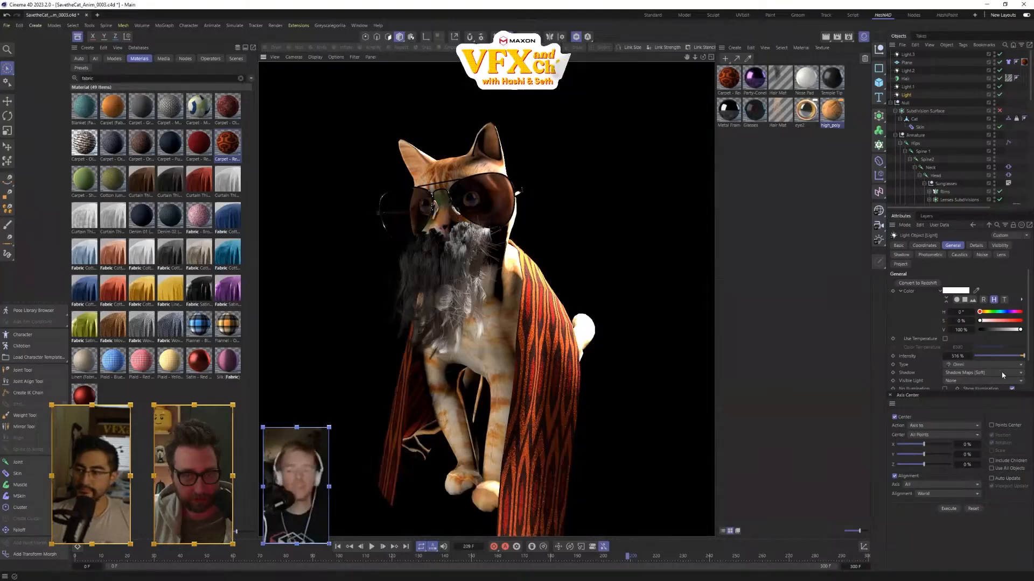
mouse_move(970, 356)
mouse_down()
mouse_move(936, 357)
mouse_move(1013, 355)
mouse_up()
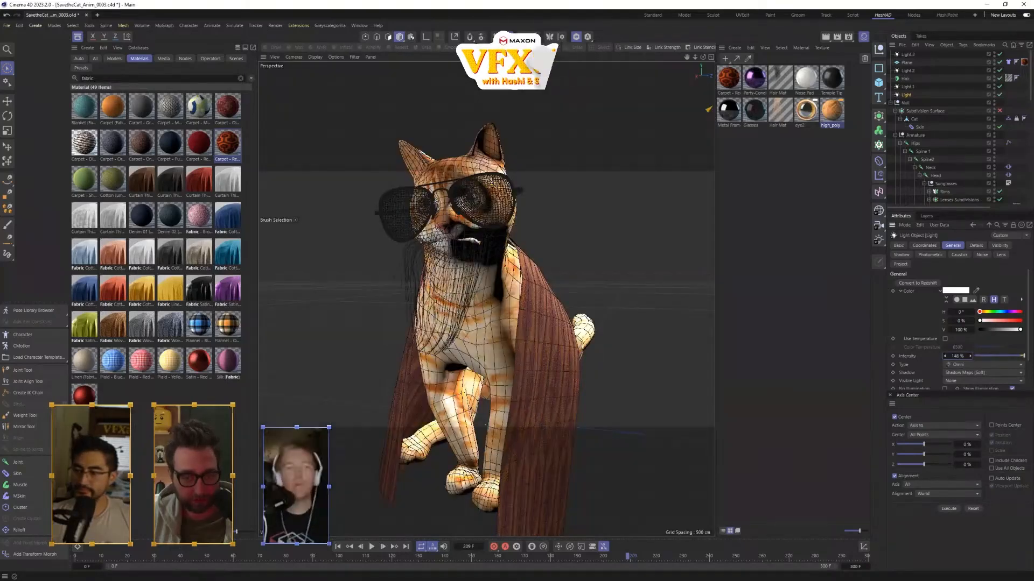
key(ctrl+r)
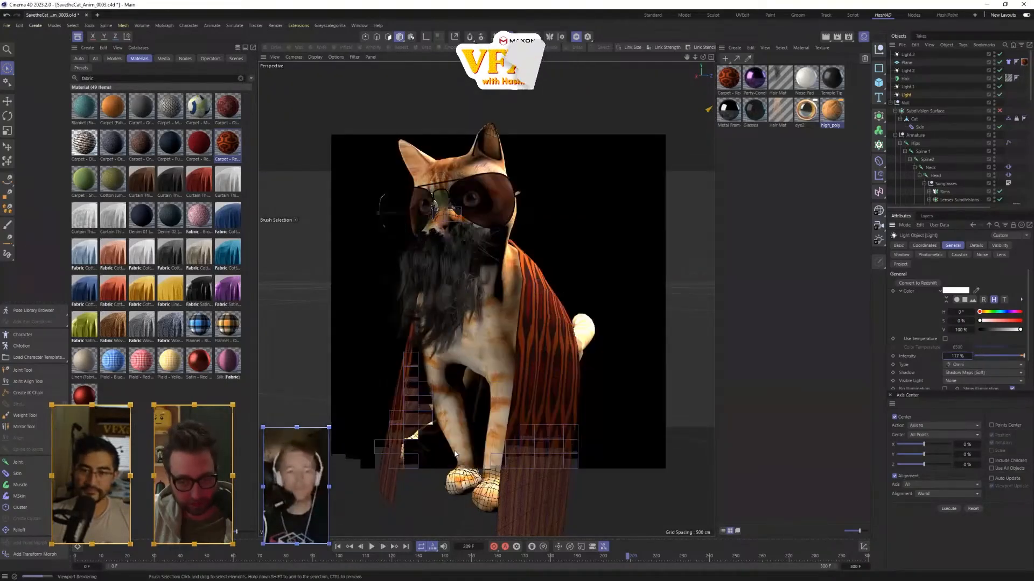
alt+drag(460, 469, 500, 467)
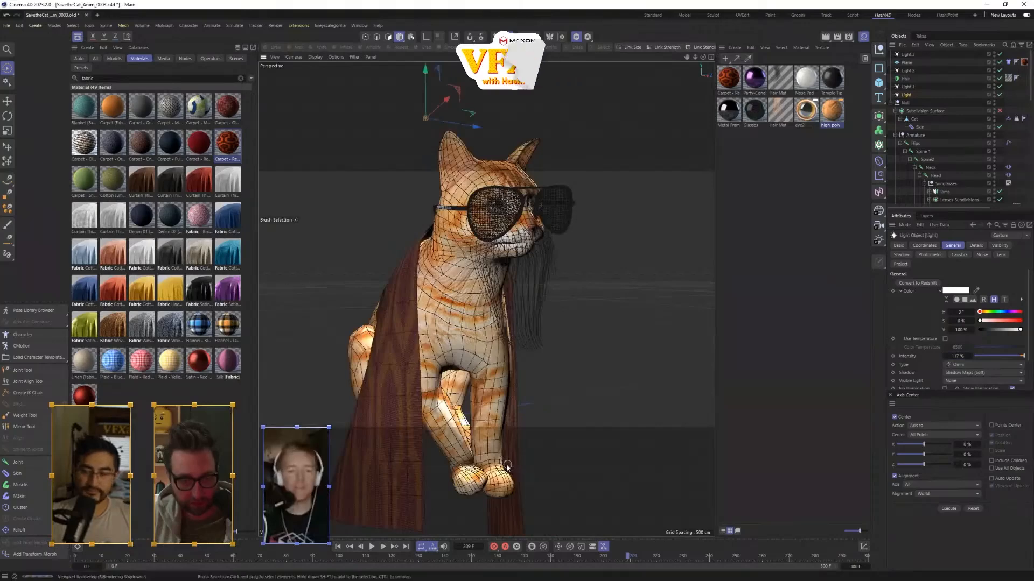
- Render the viewport to check the lit cat and cape, and return the animation to its first frame with the cape Plane selected
key(ctrl+r)
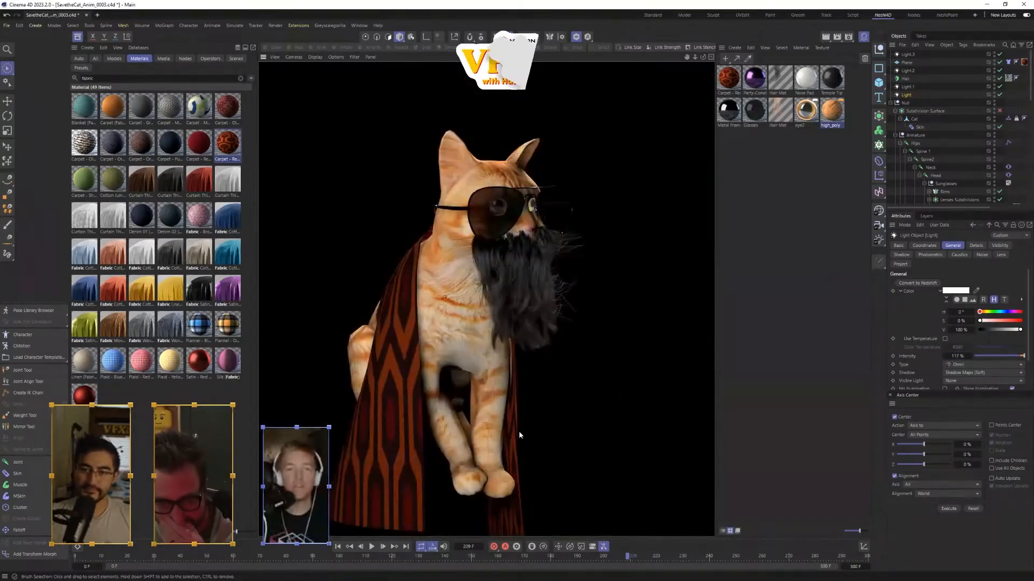
alt+drag(519, 431, 491, 428)
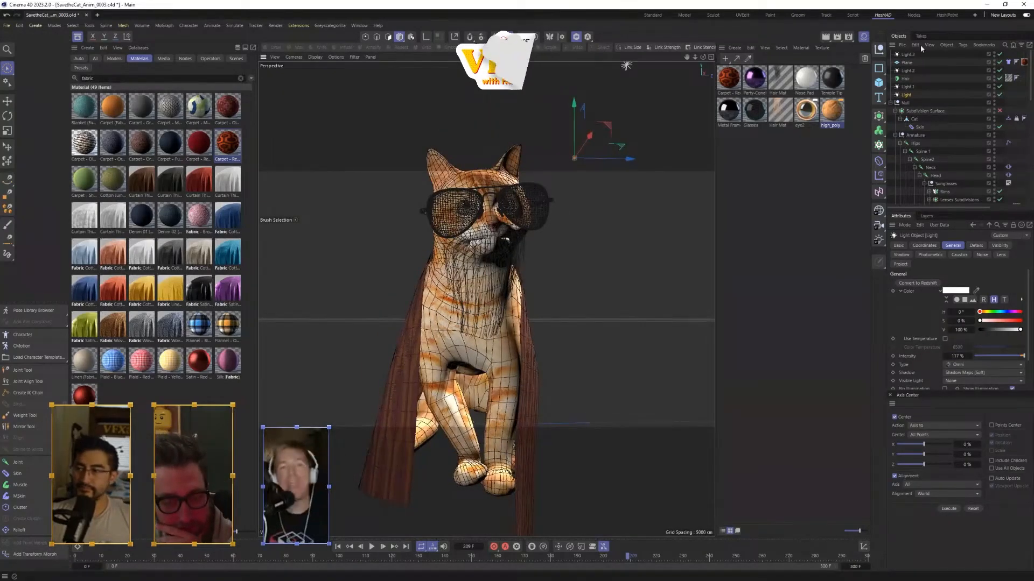
click(907, 63)
scroll(391, 368, down, 3)
scroll(391, 367, down, 3)
mouse_move(392, 368)
alt+mouse_down()
mouse_move(414, 383)
mouse_move(410, 360)
alt+mouse_up()
click(337, 547)
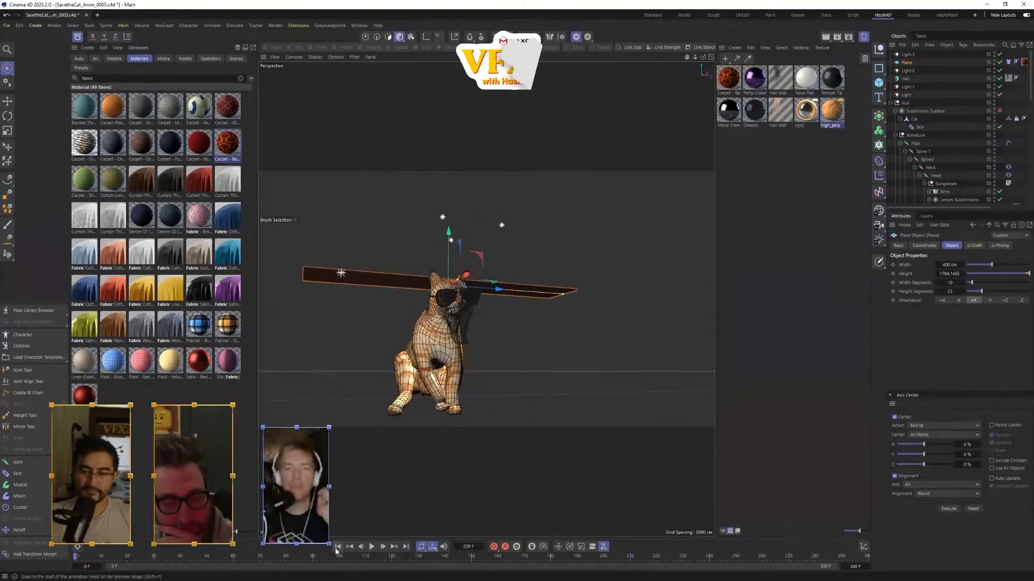
- Save the project and close the Asset Browser to enlarge the viewport
key(ctrl+s)
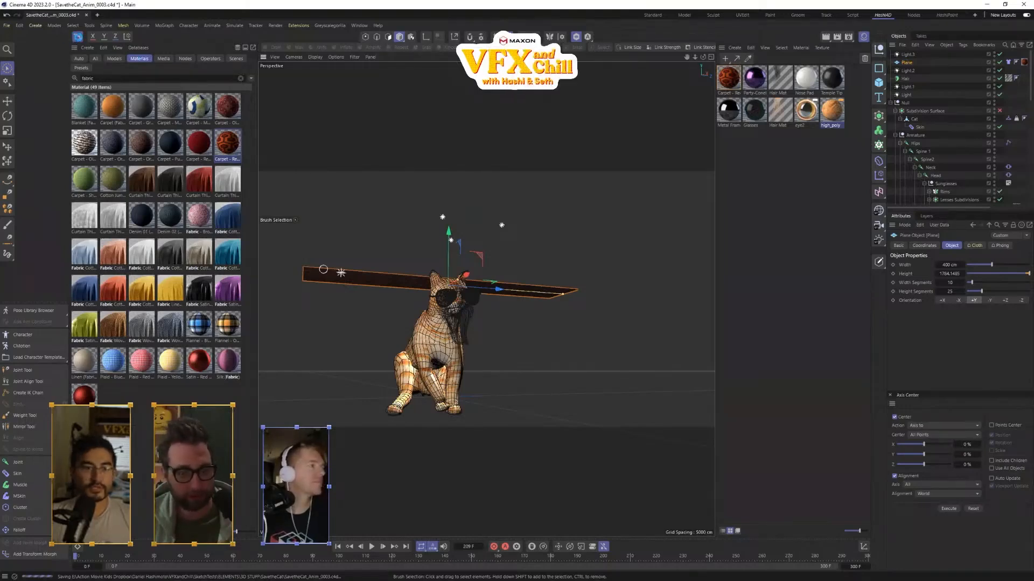
click(78, 36)
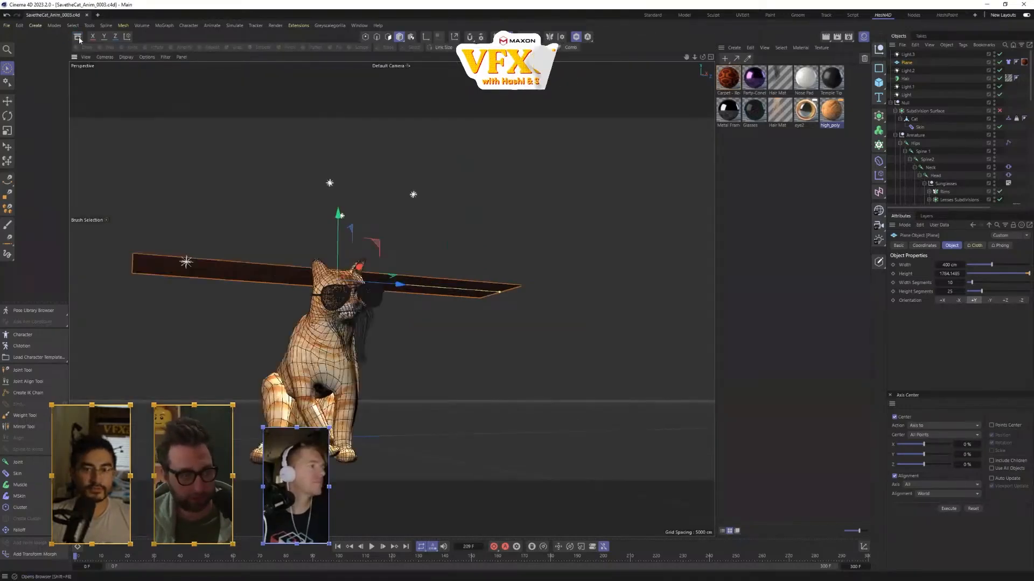
- Add a Pyro Emitter simulation tag to the cape Plane and play the animation to preview the fire
right_click(910, 64)
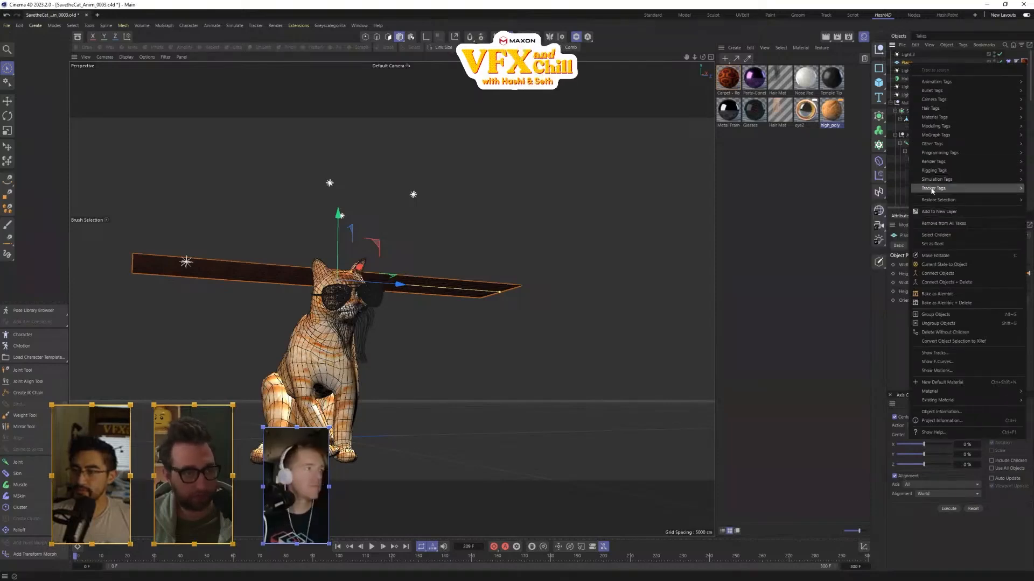
mouse_move(934, 180)
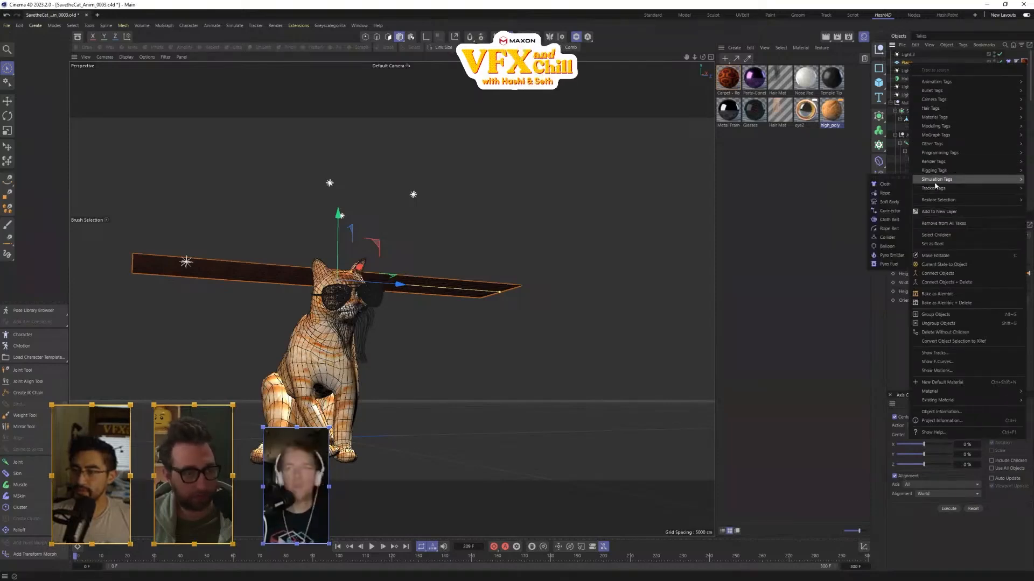
click(890, 256)
alt+drag(377, 345, 488, 324)
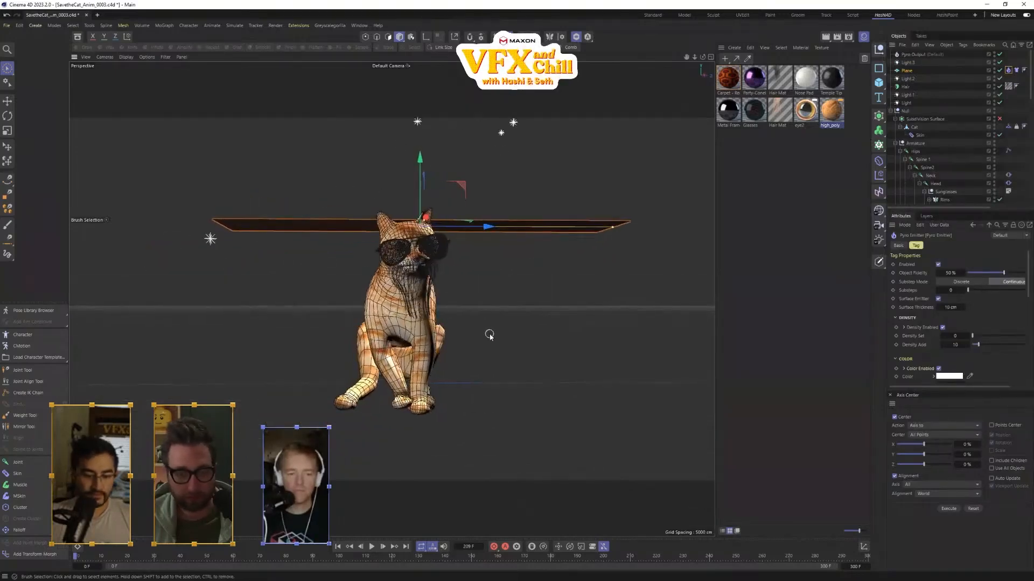
click(374, 549)
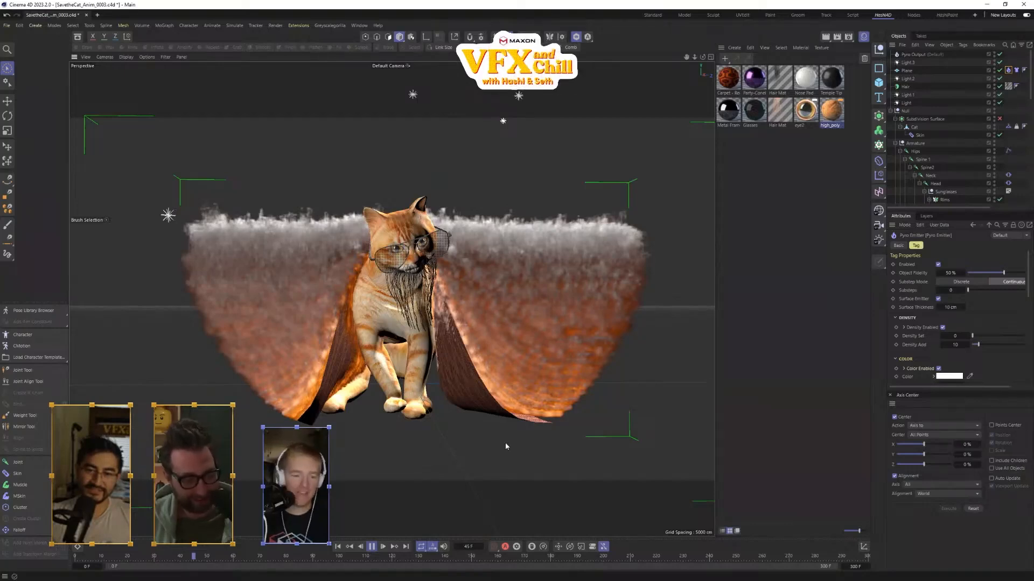
click(372, 547)
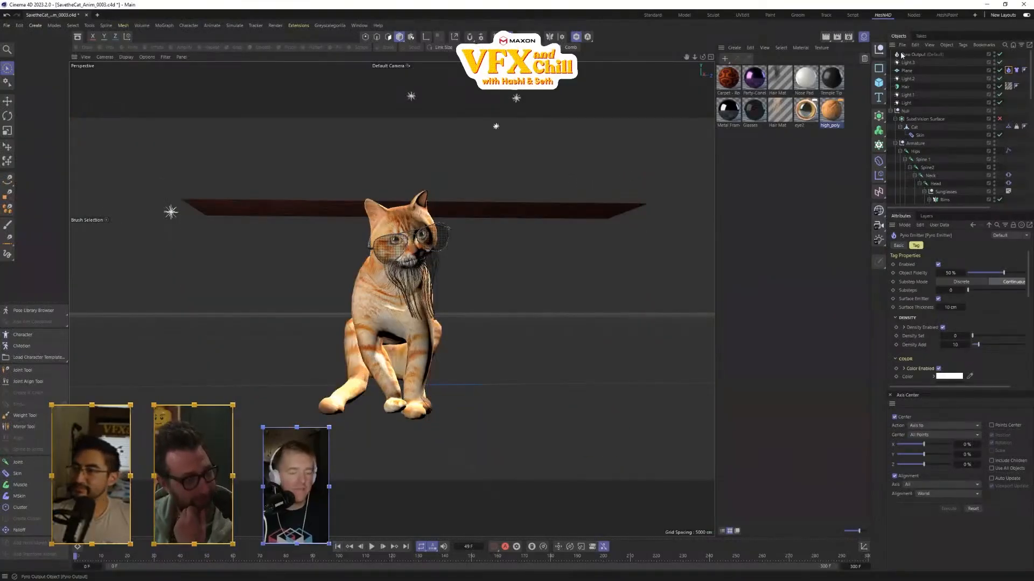
- Select the Pyro Output object and open the Pyro settings of its Default Simulation Scene
click(909, 95)
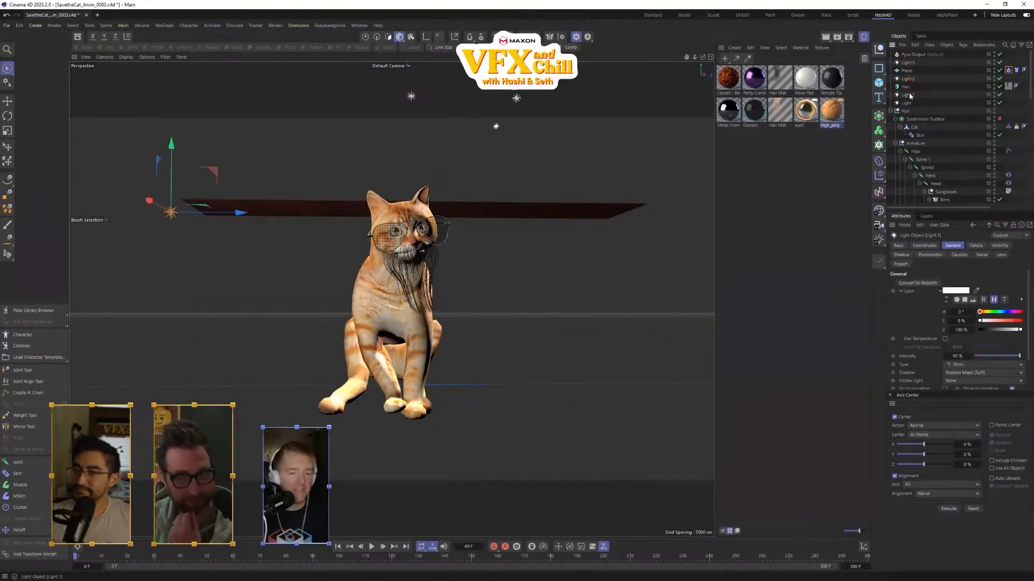
click(914, 55)
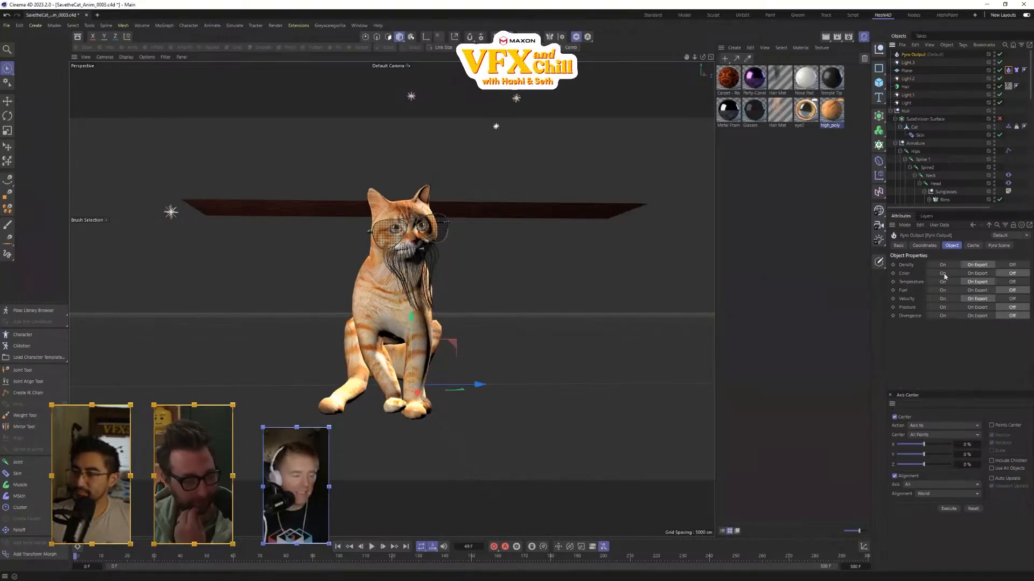
click(993, 246)
click(971, 247)
click(918, 247)
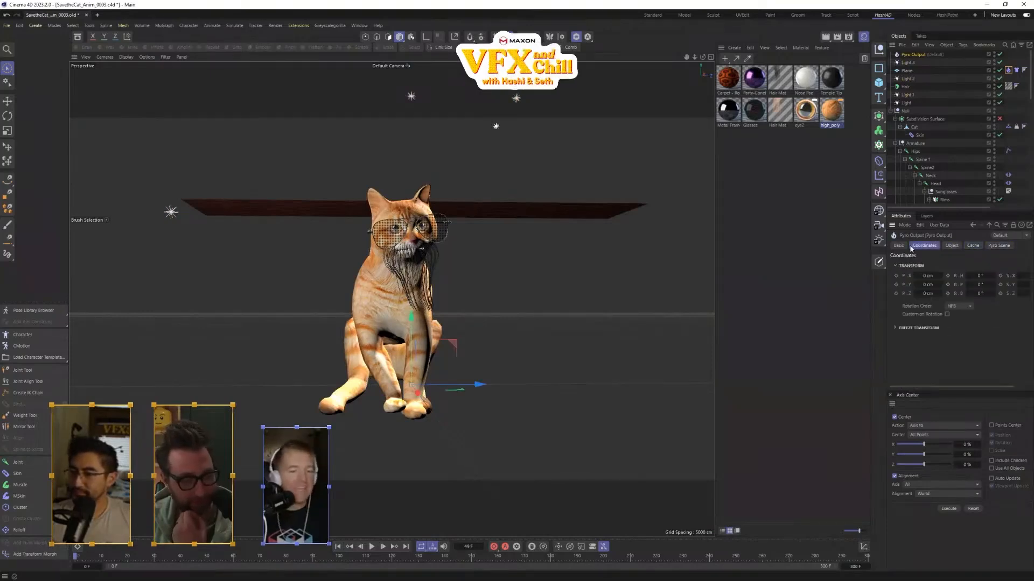
click(896, 247)
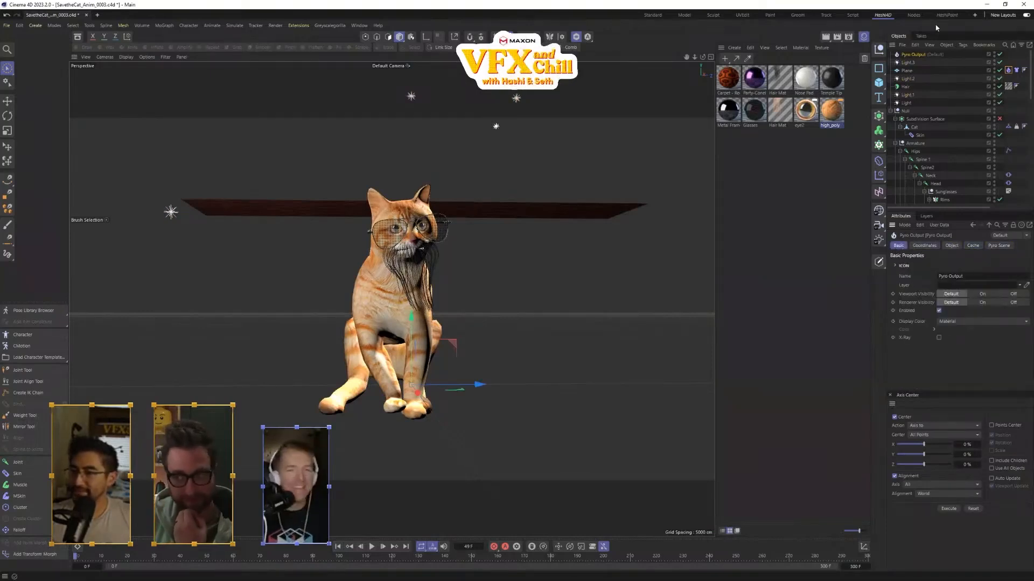
click(1001, 247)
click(891, 266)
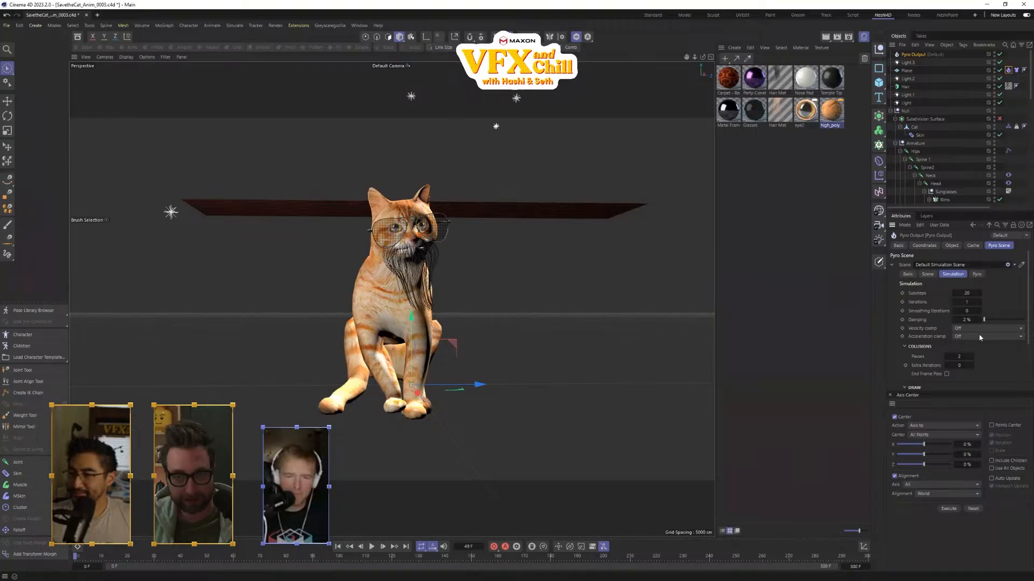
click(977, 274)
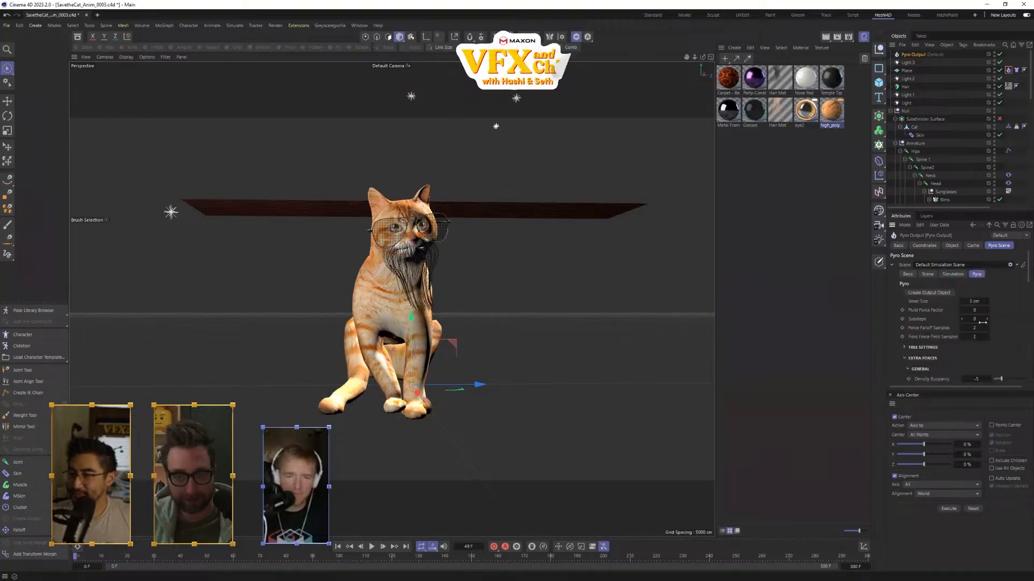
- Set the Pyro voxel size to 23.5 cm and play the simulation, inspecting it from several angles
drag(975, 301, 994, 301)
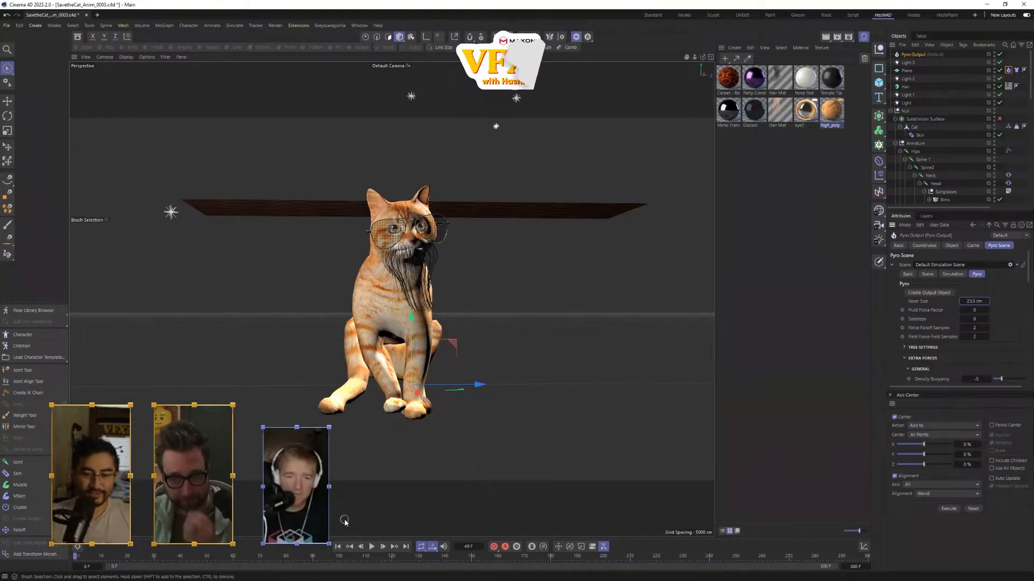
click(371, 547)
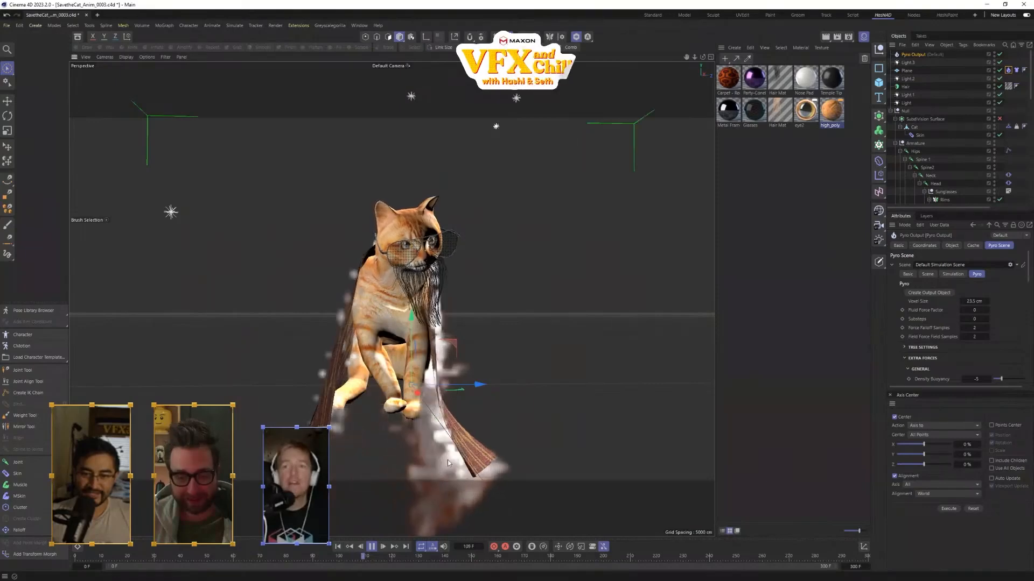
alt+drag(442, 459, 399, 421)
alt+drag(396, 507, 412, 443)
click(338, 547)
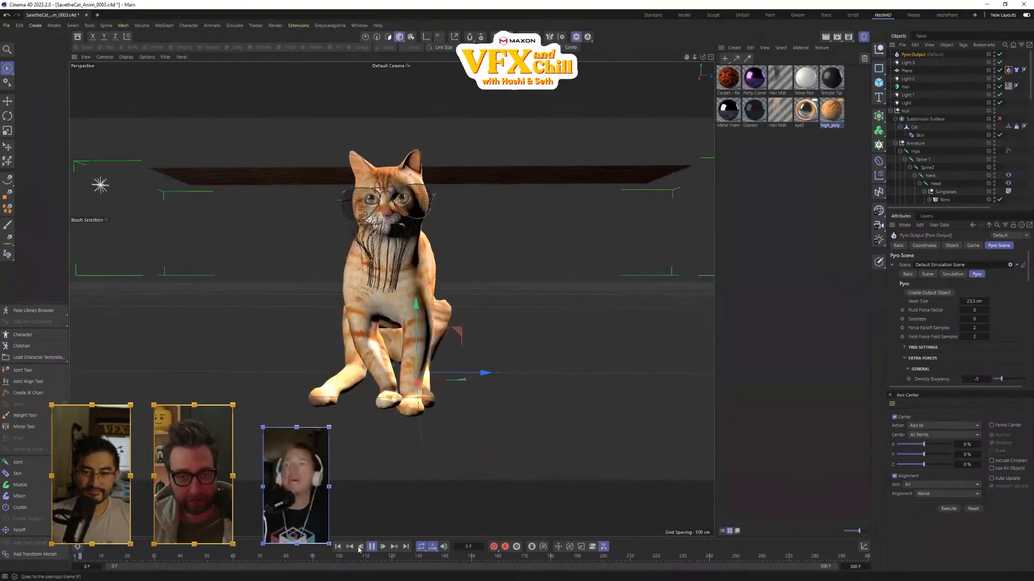
alt+drag(397, 415, 466, 412)
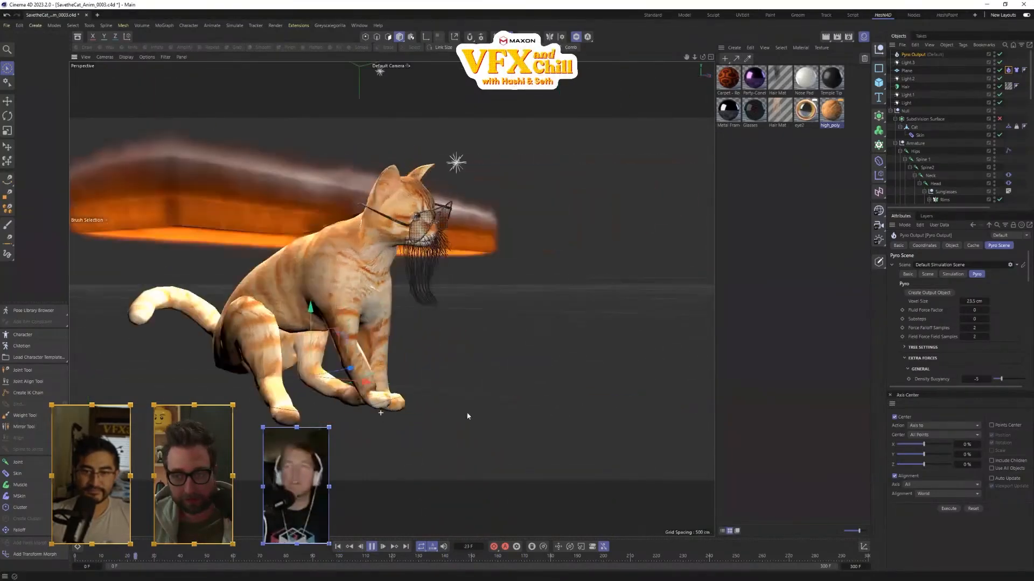
- Set the Pyro voxel size to 15.08 cm, replay the burning cape simulation, and return to the first frame
mouse_move(987, 302)
mouse_down()
mouse_move(988, 294)
mouse_move(987, 319)
mouse_up()
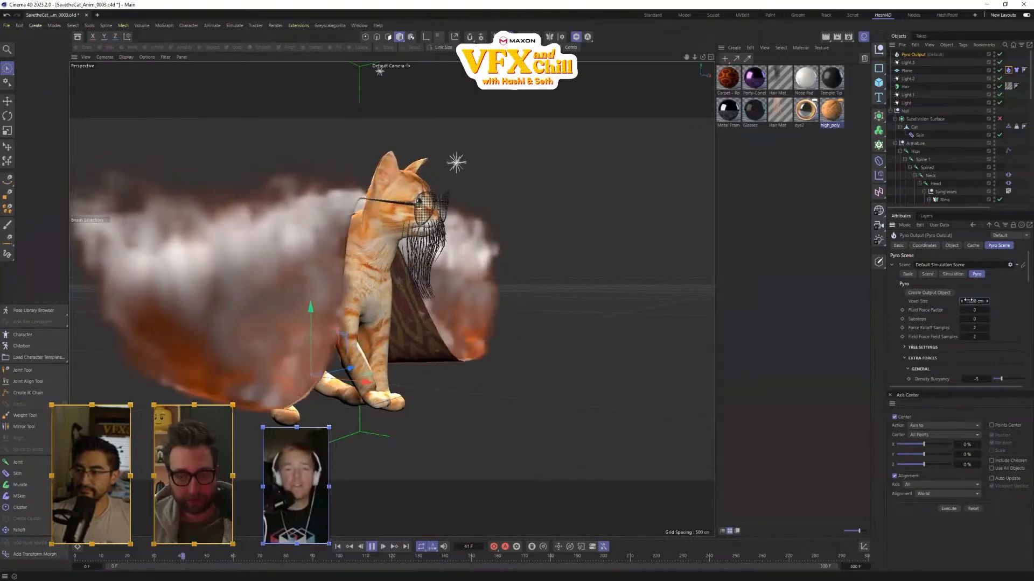
click(337, 547)
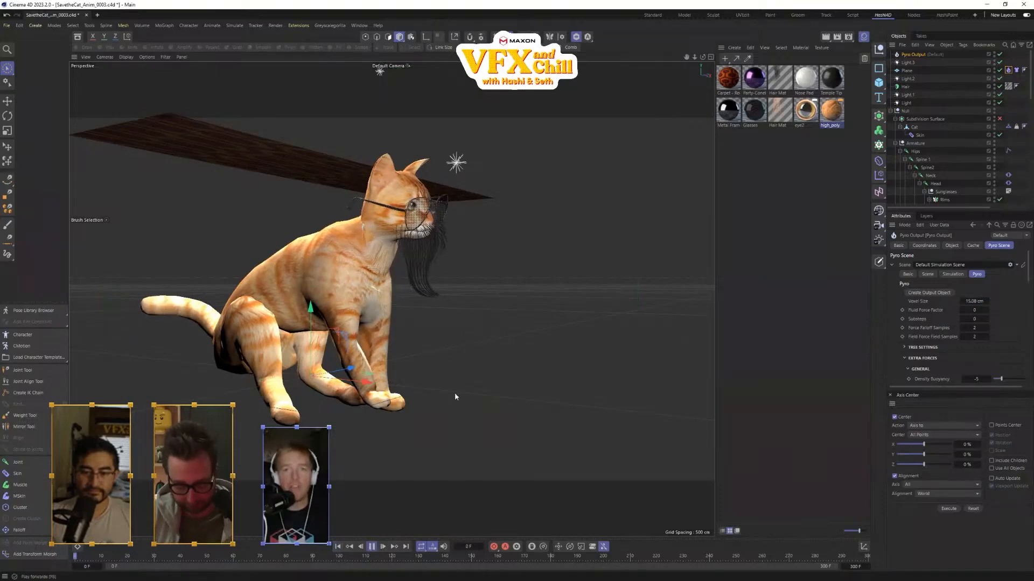
alt+drag(435, 396, 363, 403)
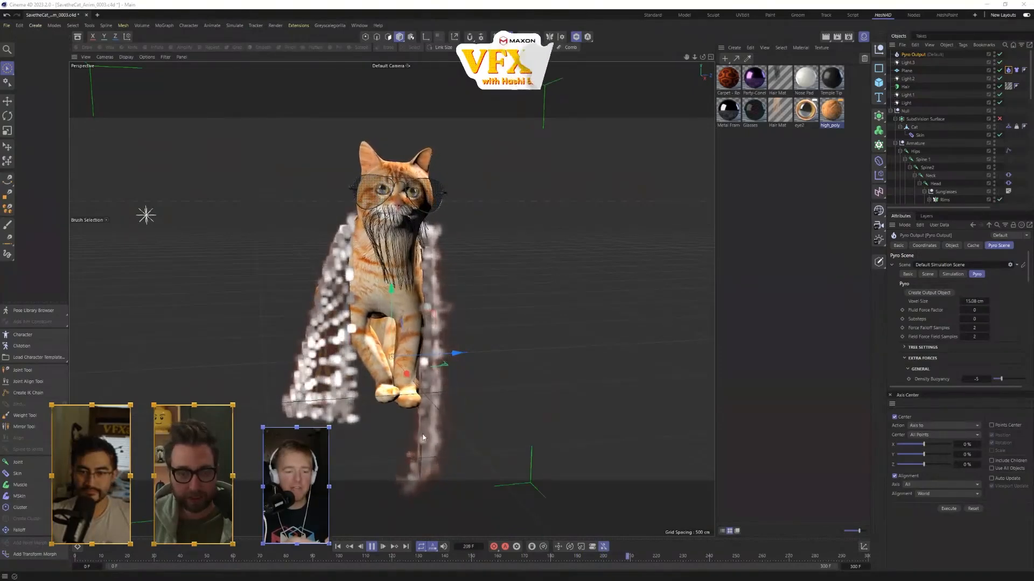
click(371, 547)
click(338, 547)
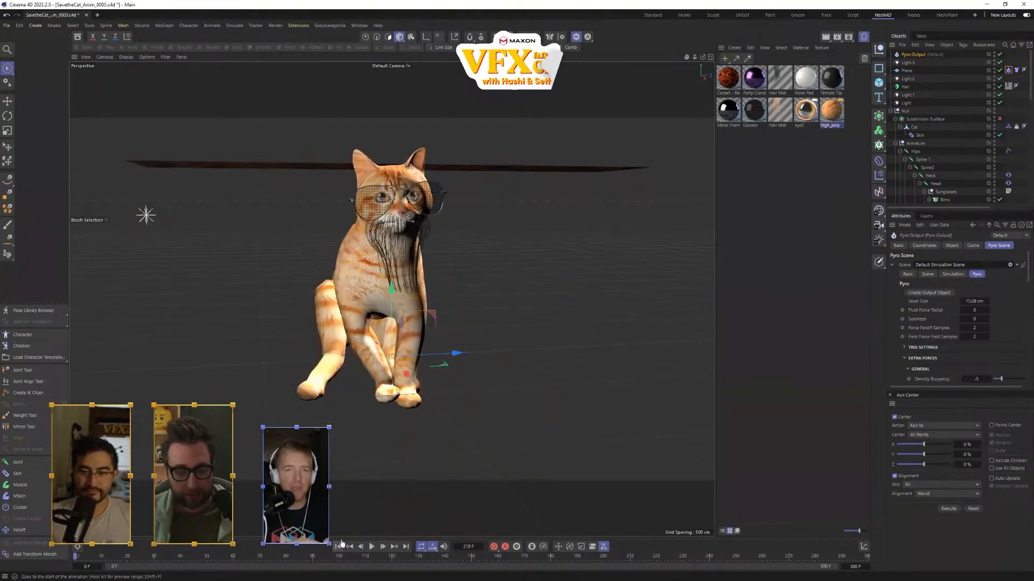
- Select the cape Plane in the viewport and save the project
alt+drag(362, 485, 491, 134)
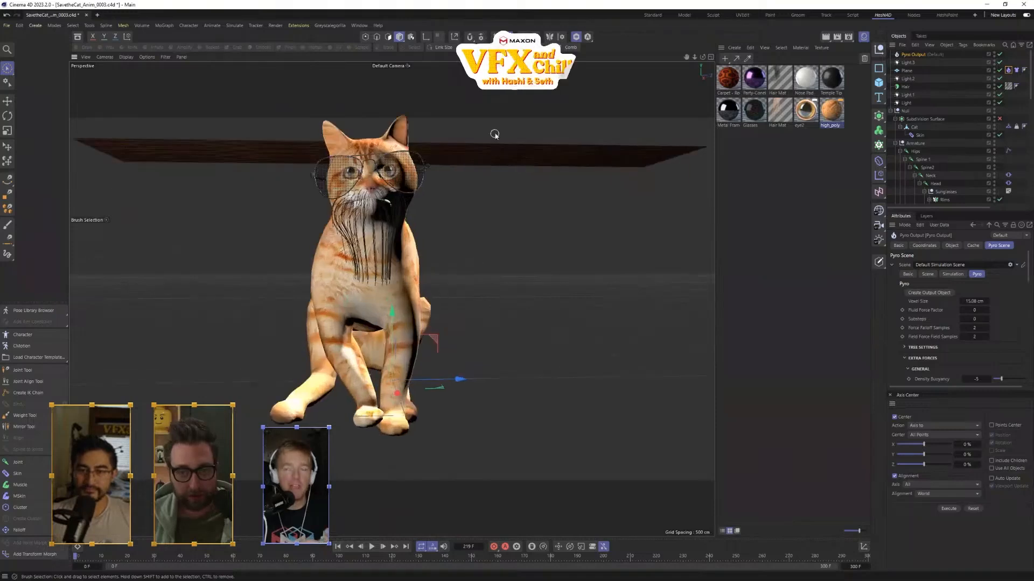
click(496, 149)
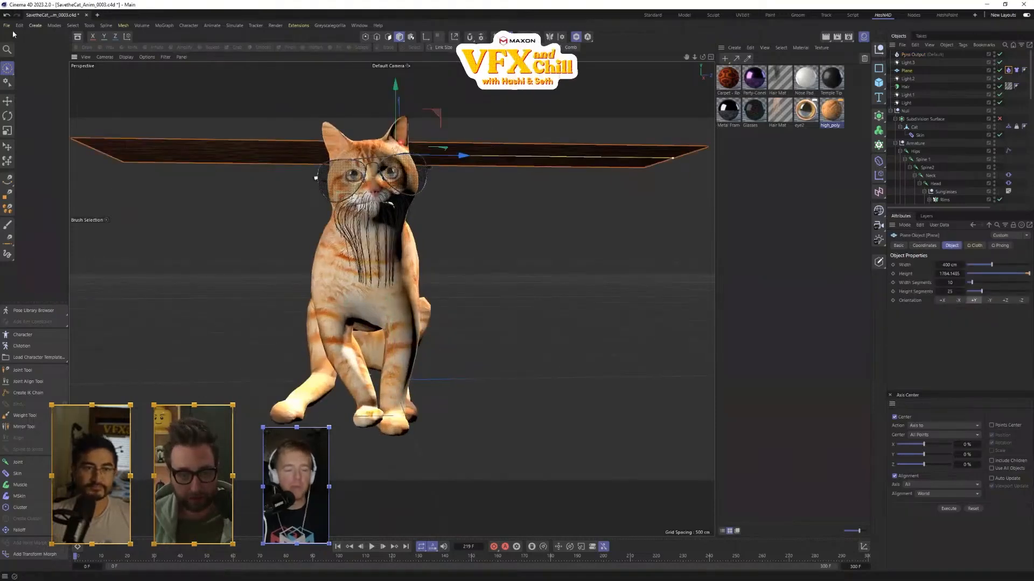
key(ctrl+s)
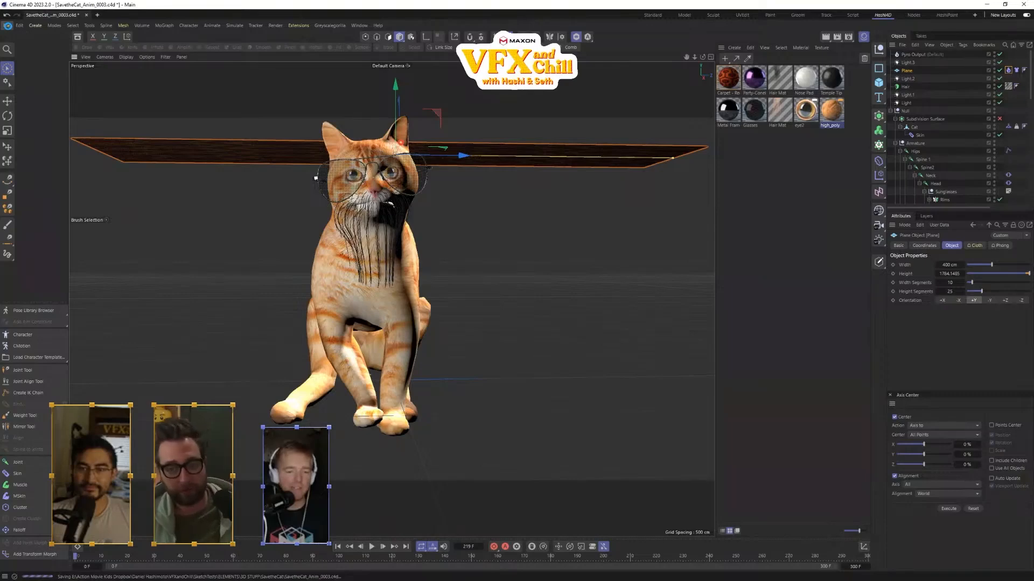
- Start opening another project and browse to the ELEMENTS folder of the DarkNolanRises project
click(8, 25)
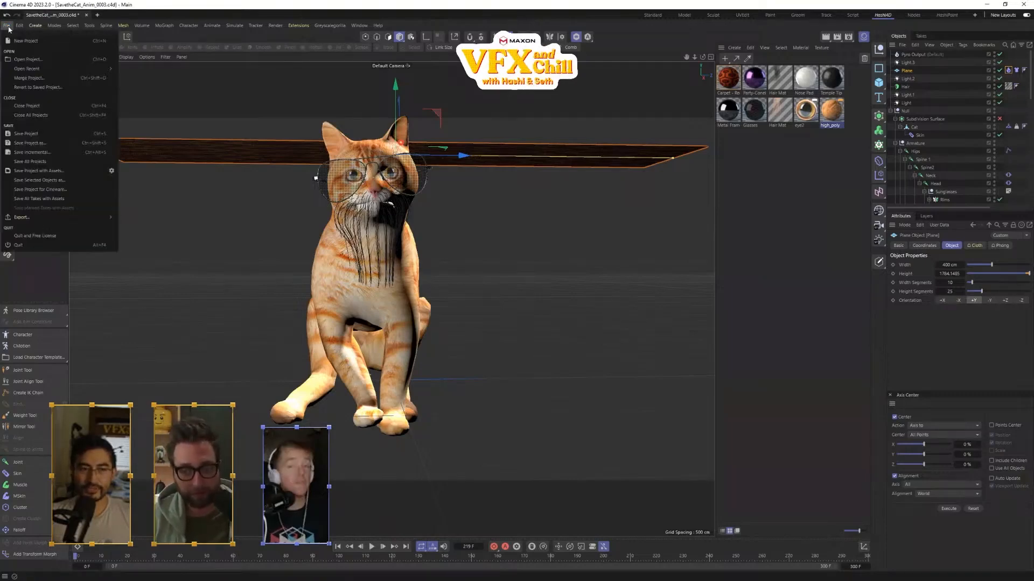
click(24, 59)
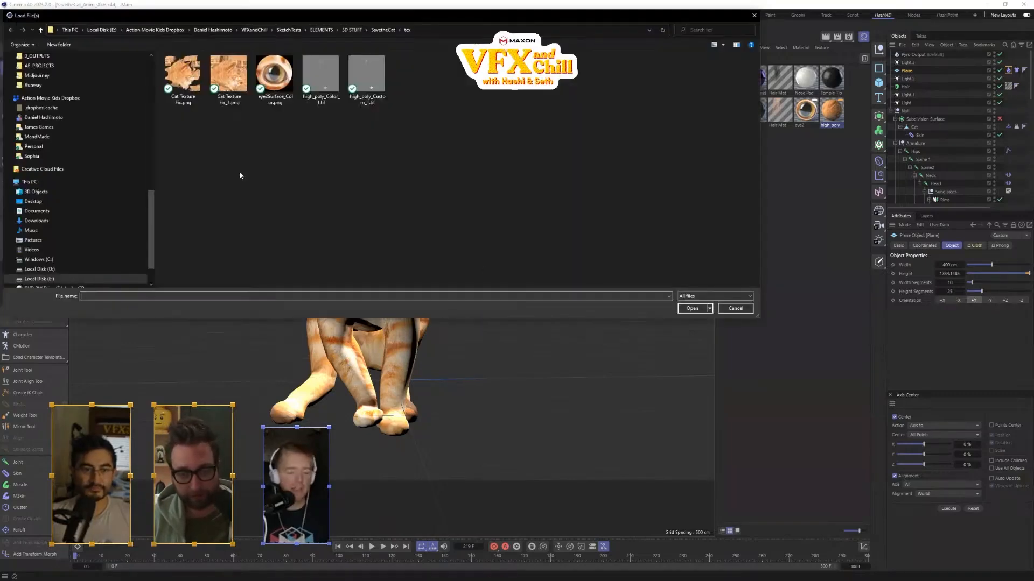
scroll(91, 197, up, 12)
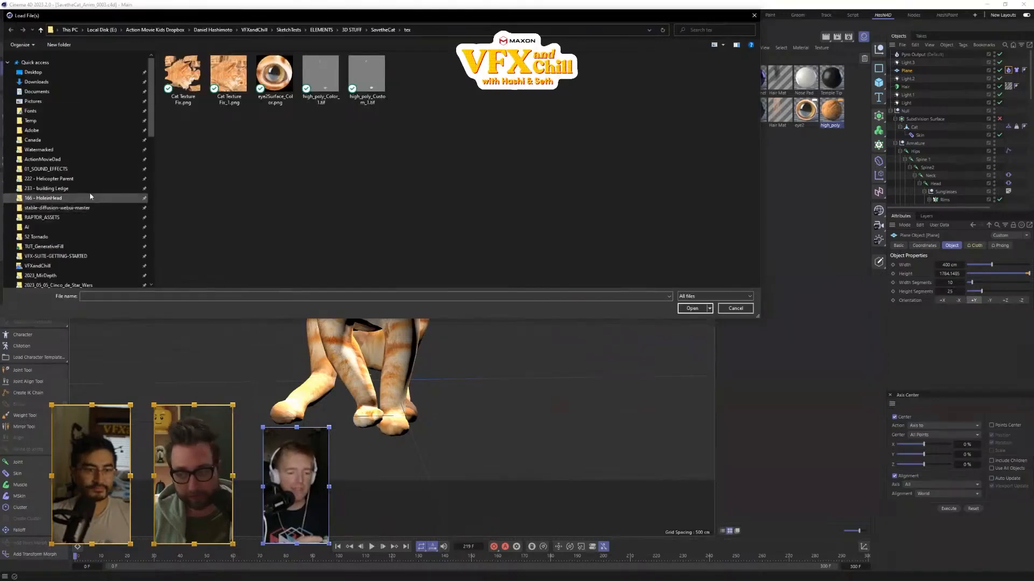
scroll(79, 226, down, 1)
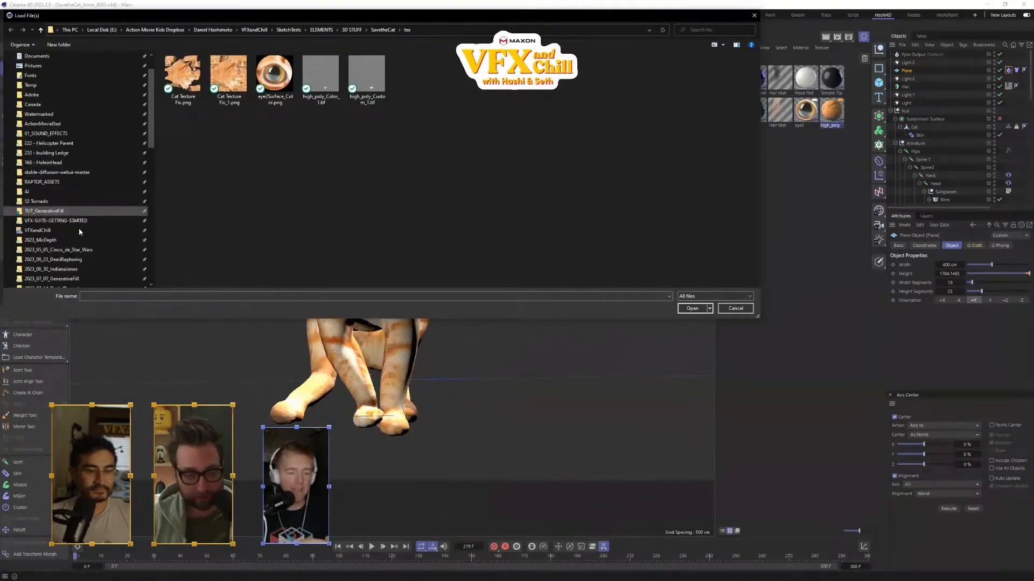
scroll(79, 229, down, 2)
click(96, 231)
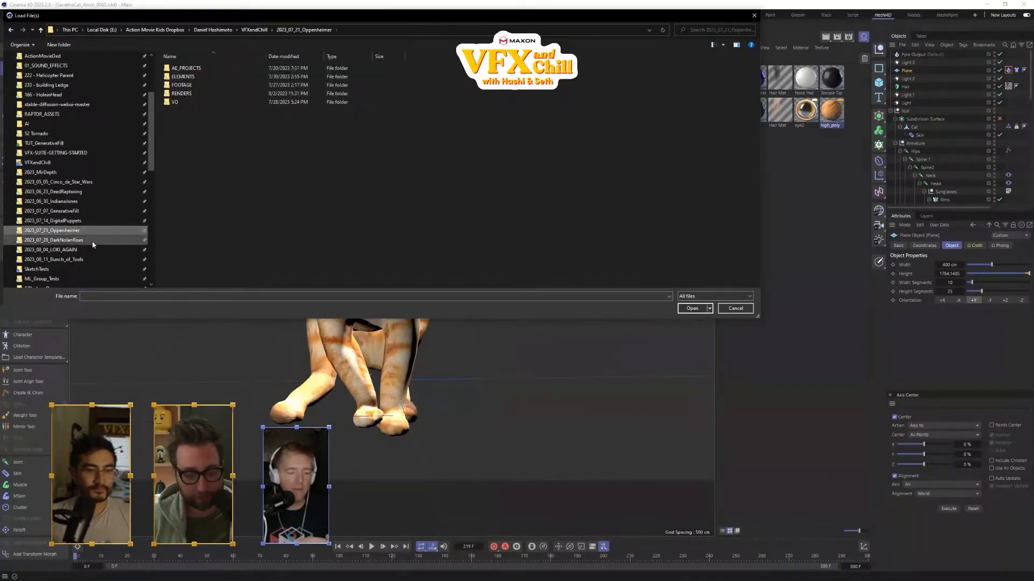
click(92, 243)
double_click(202, 79)
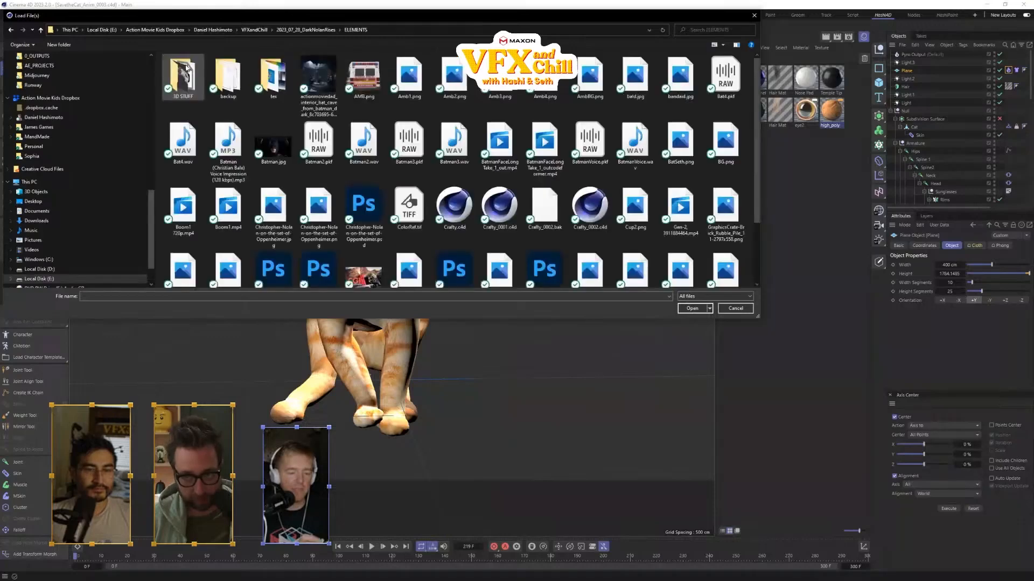
- Look through the 3D STUFF and SeqCrafty folders, then return to ELEMENTS and open Crafty_0002.c4d
double_click(183, 75)
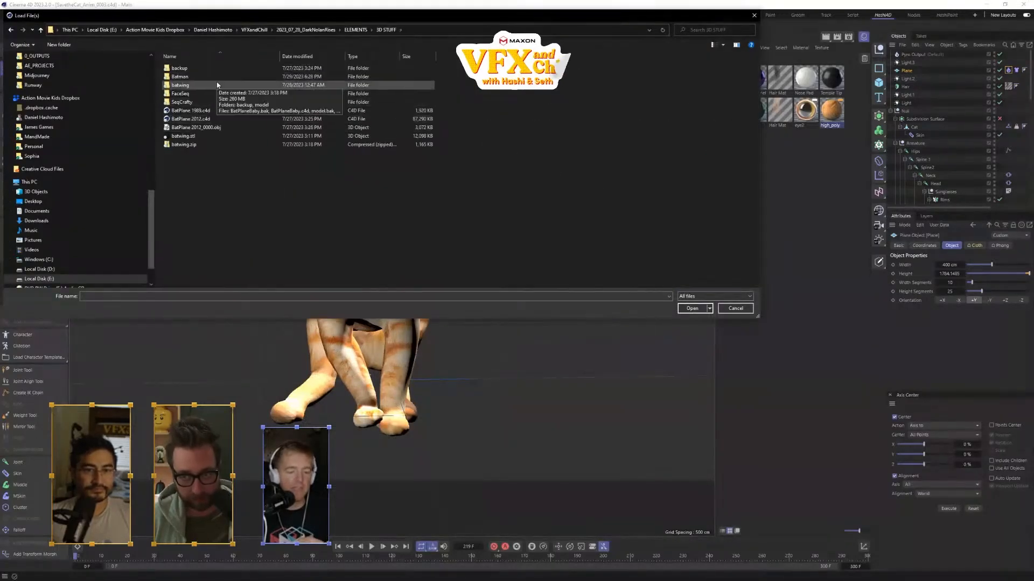
double_click(203, 101)
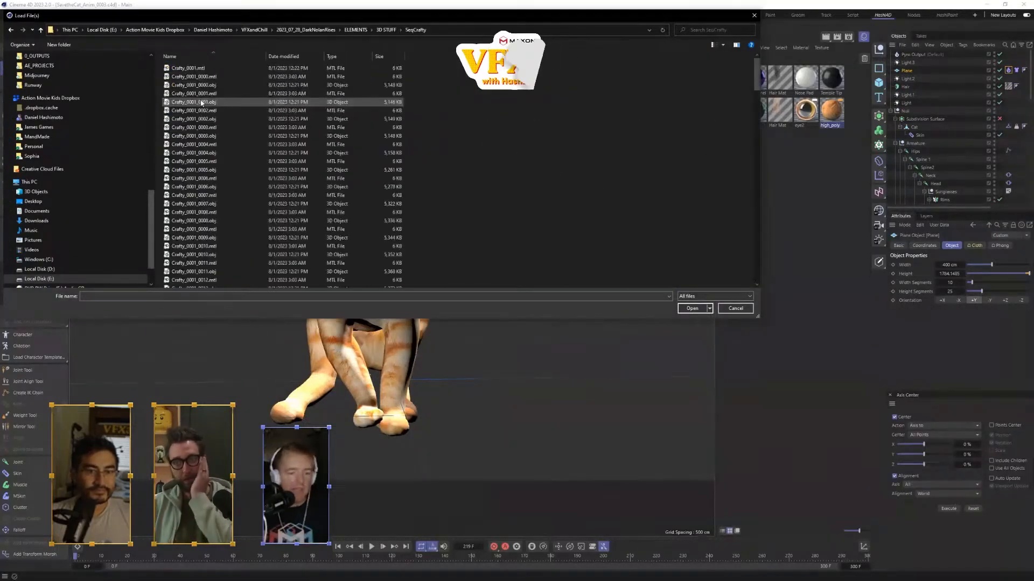
click(386, 30)
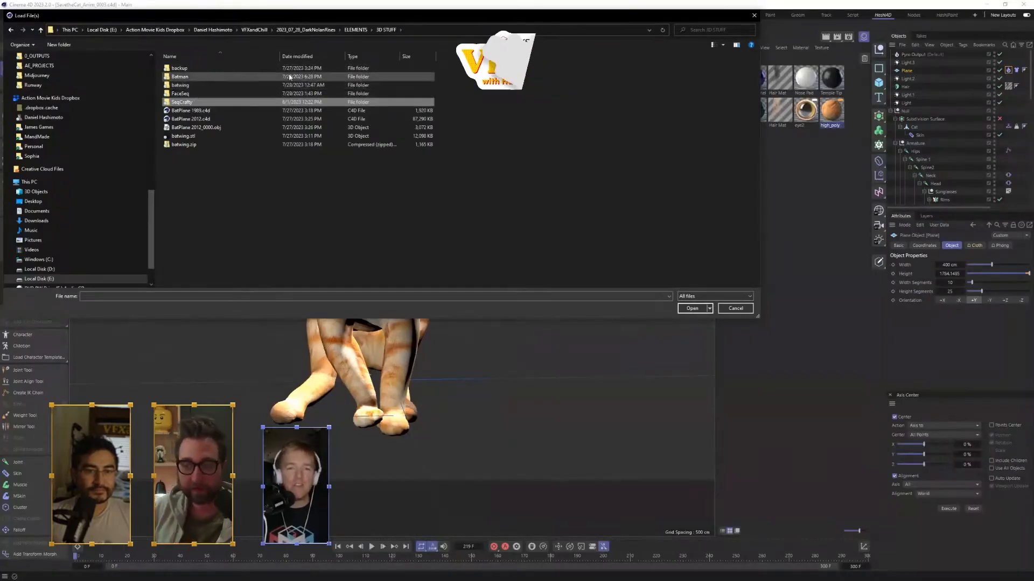
click(356, 30)
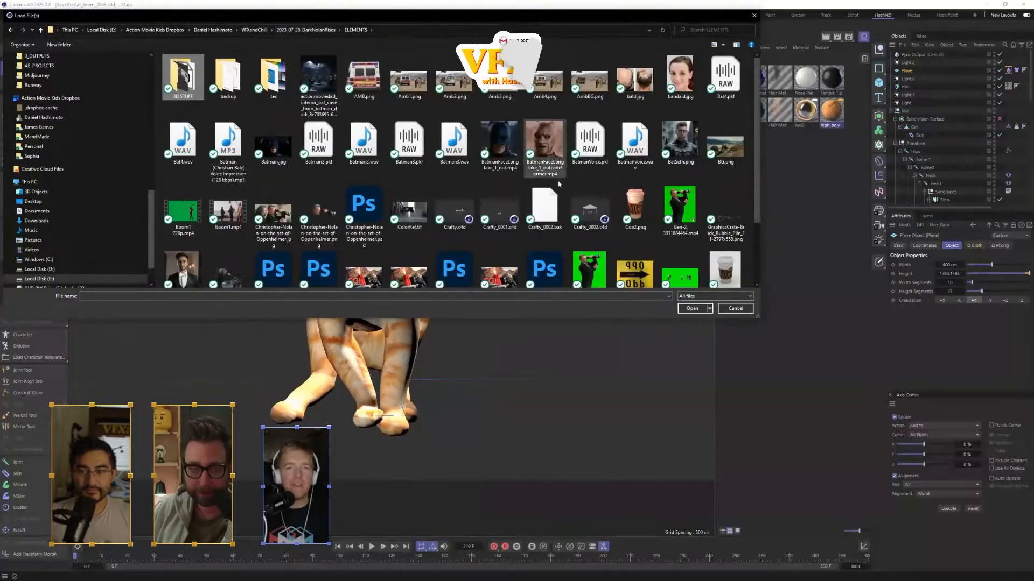
double_click(590, 212)
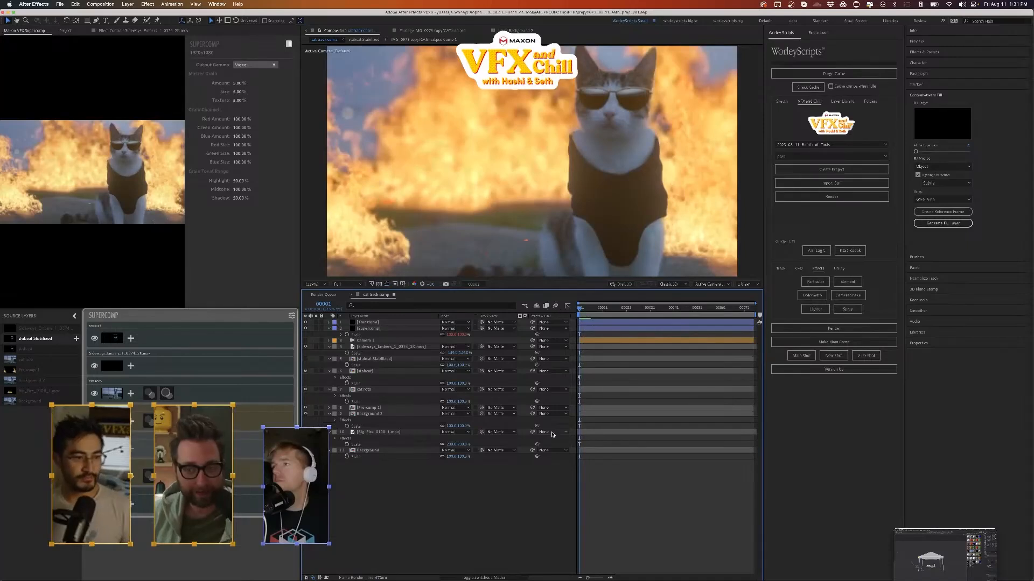
- In After Effects, purge the cache including all disk cache files, and bring up the Breakdown script with no layer selected
click(842, 75)
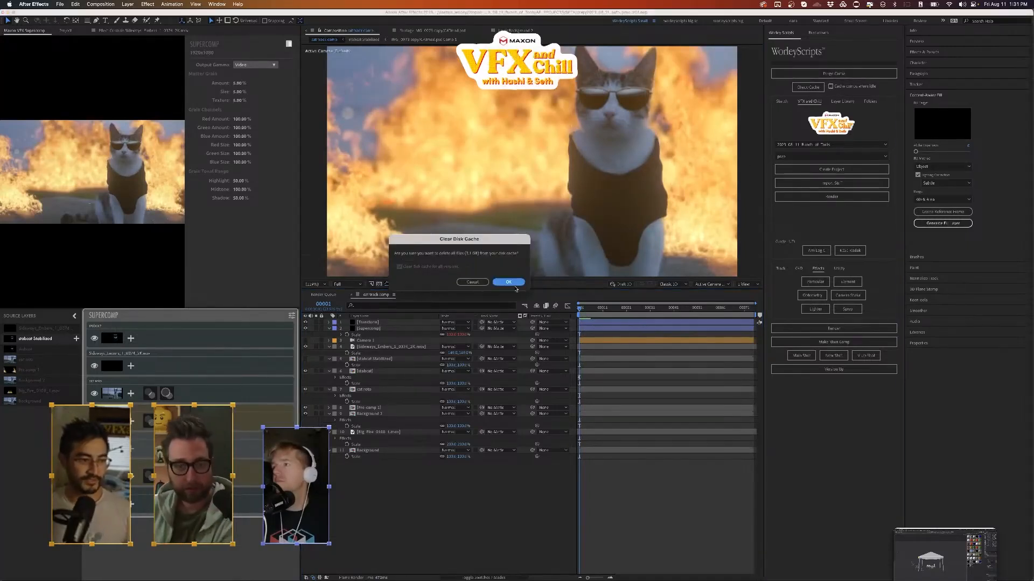
click(512, 285)
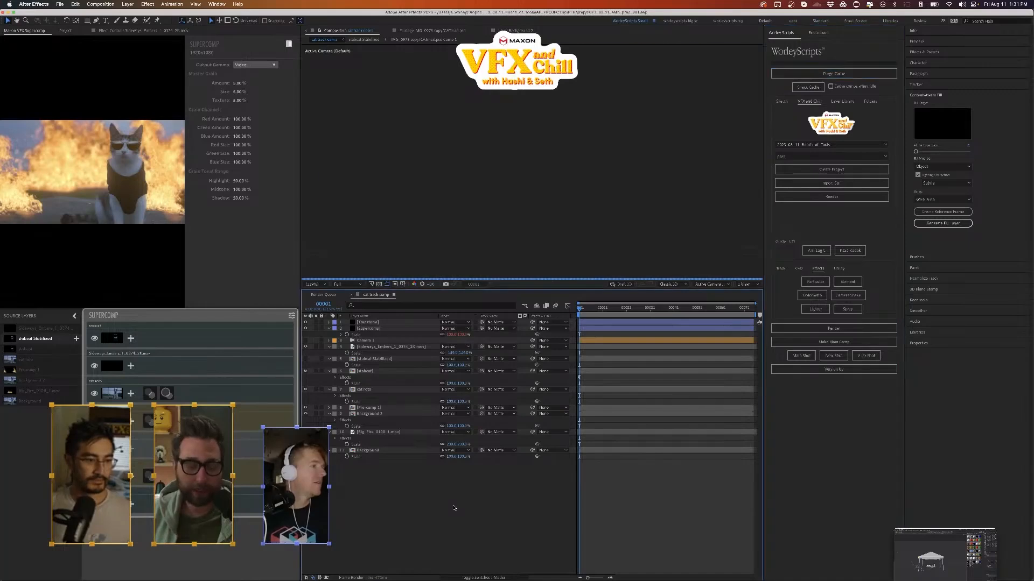
click(818, 34)
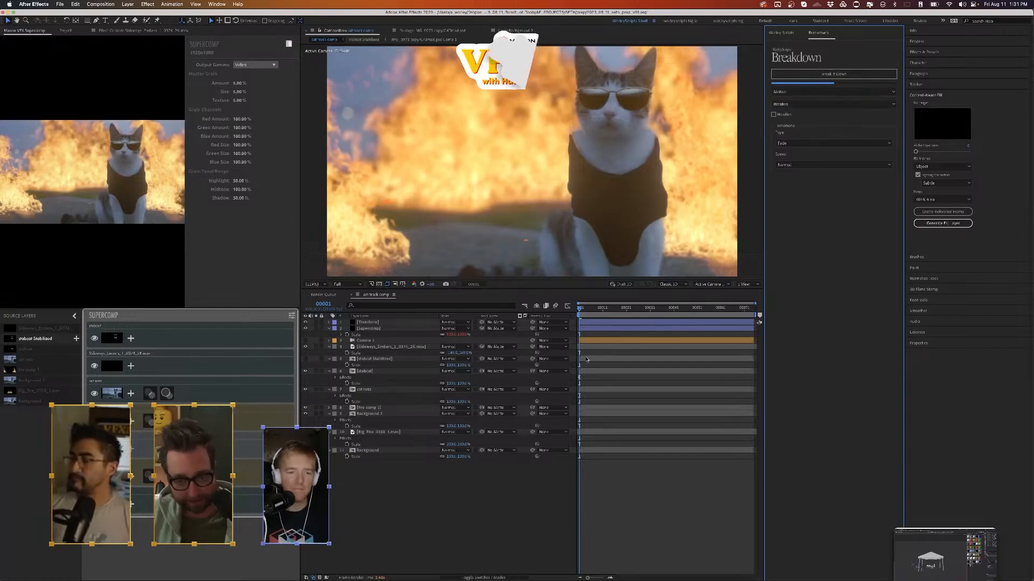
click(430, 512)
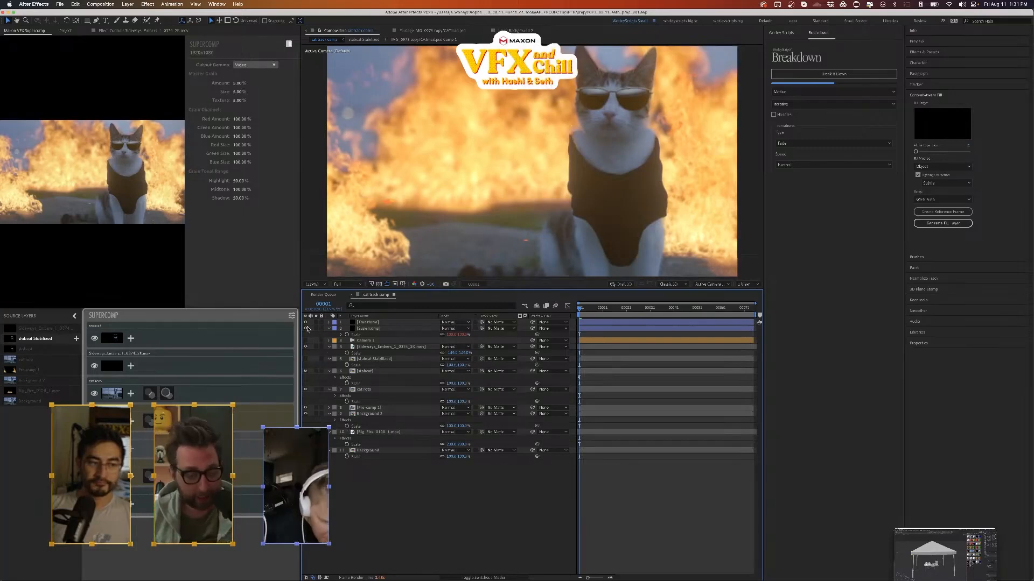
- Review the burning cat composition by selecting the bottom Background, Big Fire and Supercomp layers in turn
click(355, 450)
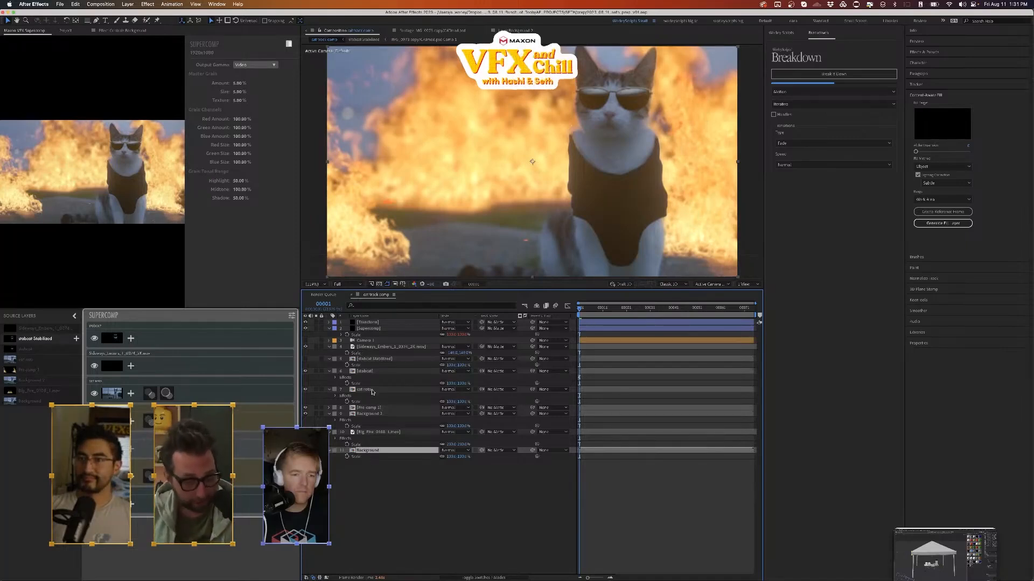
click(375, 433)
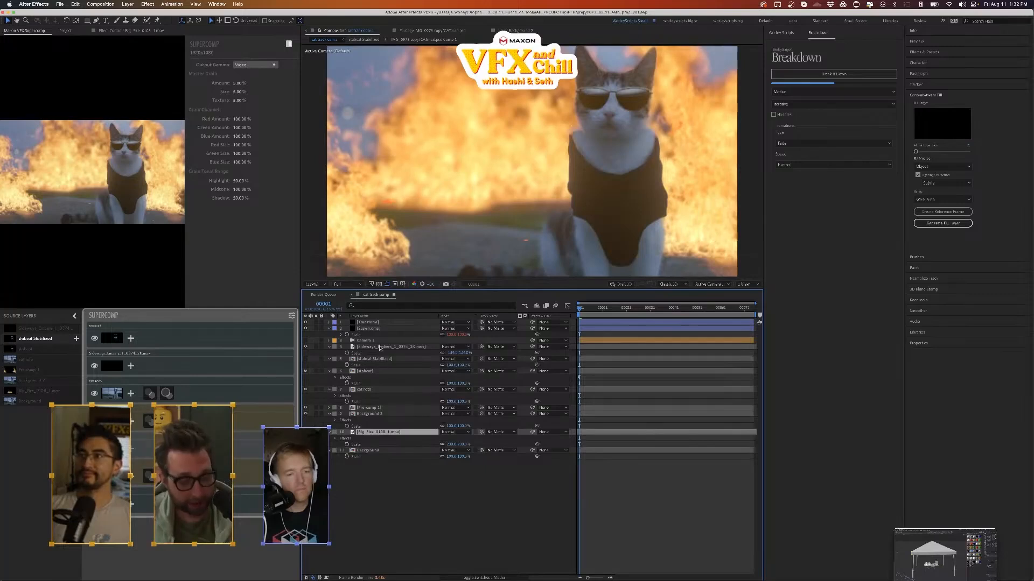
click(364, 329)
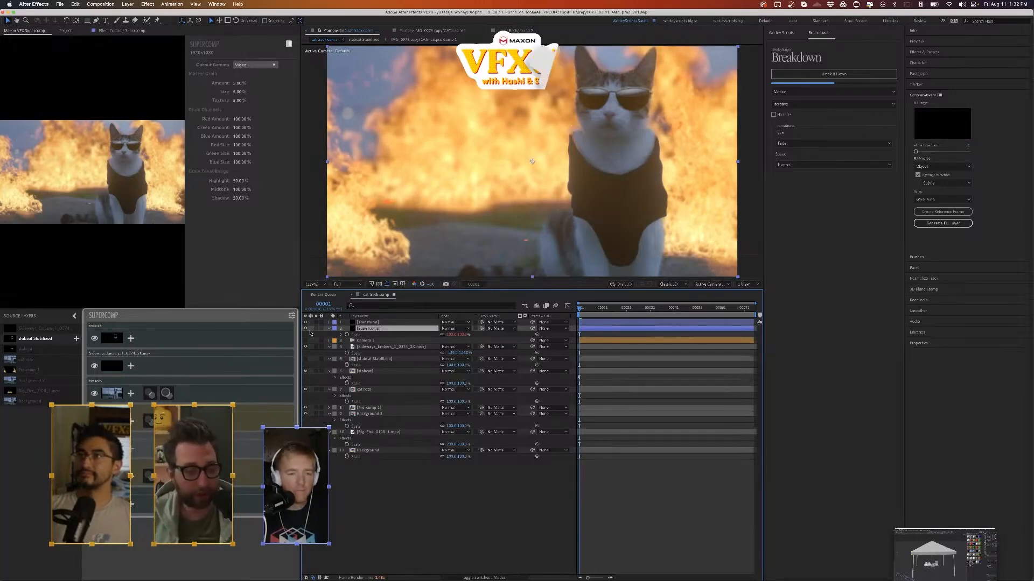
click(306, 390)
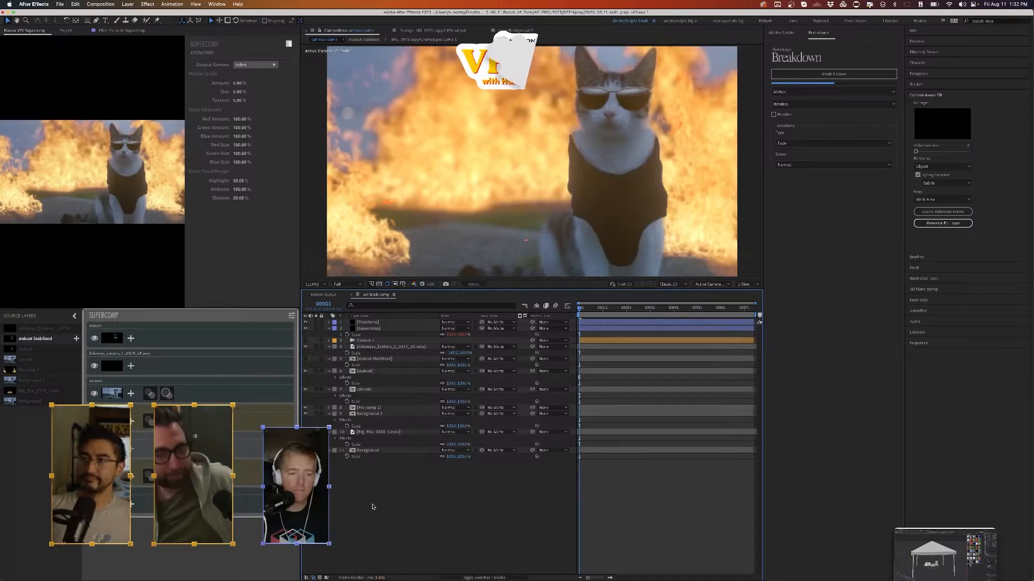
click(371, 328)
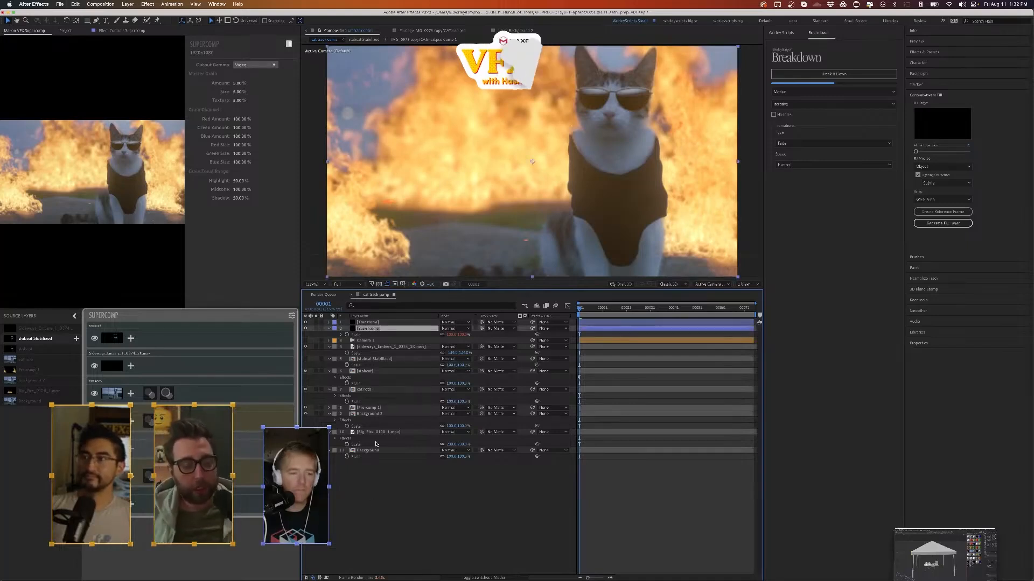
- Solo the bottom Background, Big Fire, upper Background and foreground fire comp layers one at a time to inspect each
click(342, 451)
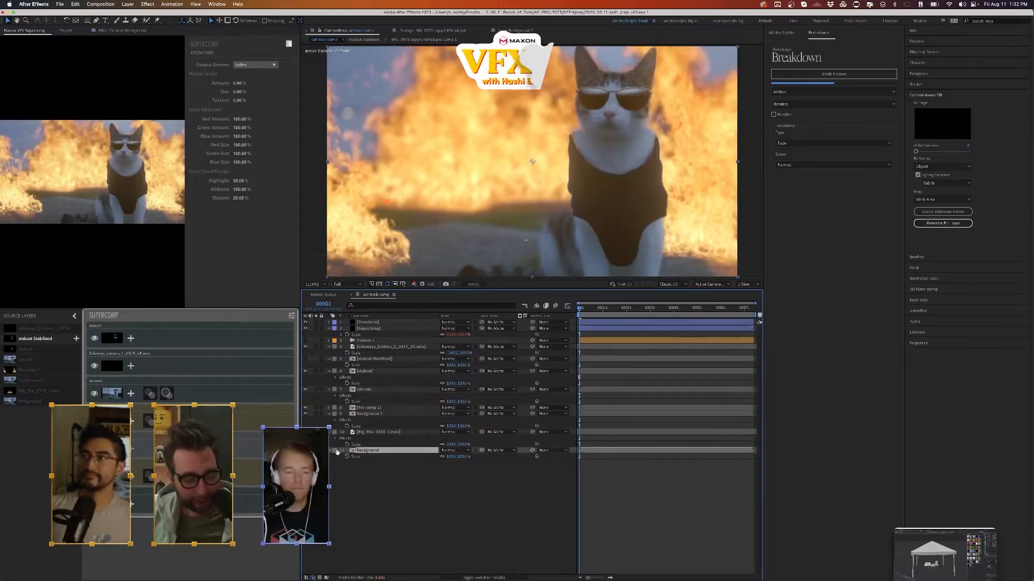
click(316, 450)
click(316, 451)
click(316, 432)
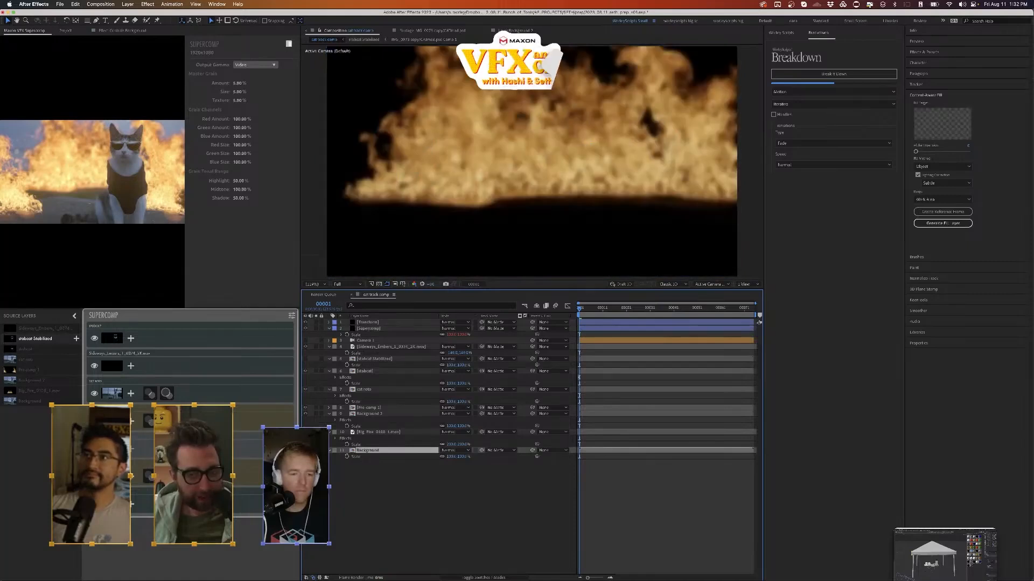
click(316, 432)
click(316, 414)
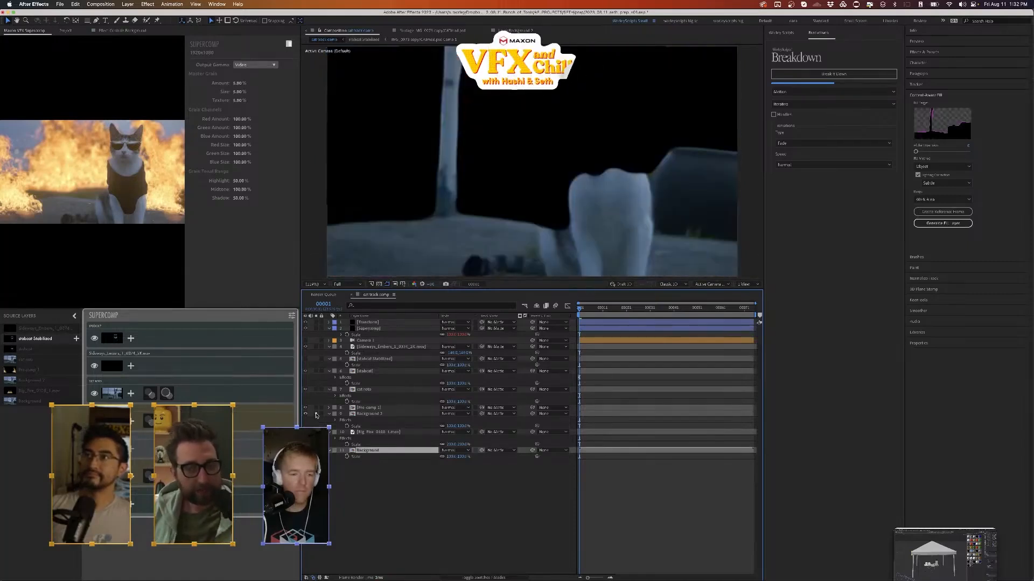
click(316, 414)
click(316, 408)
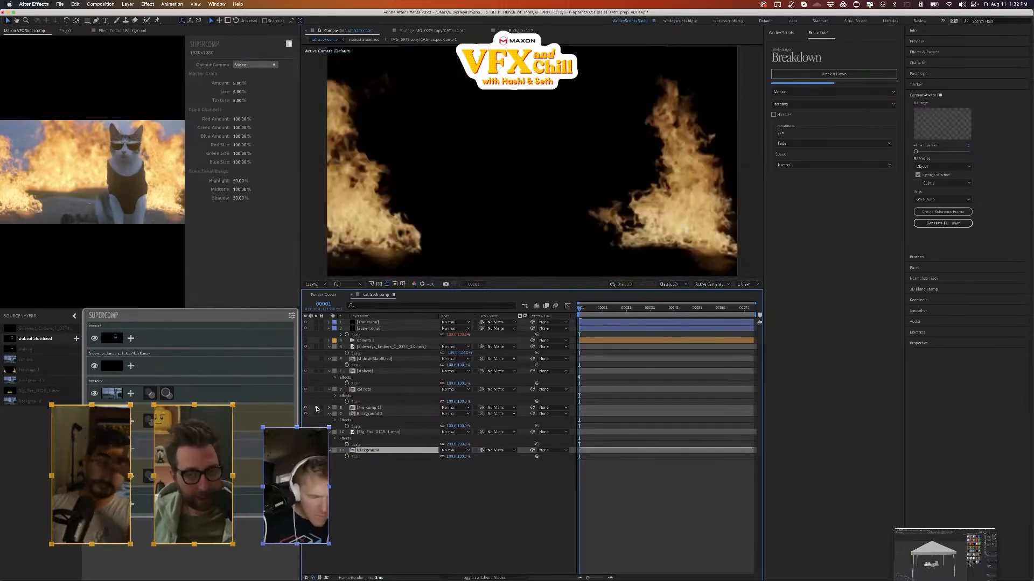
click(316, 408)
- Solo the cat roto, sunglasses-and-outfit and Sideways Embers layers one at a time, and return to the full composite
click(316, 390)
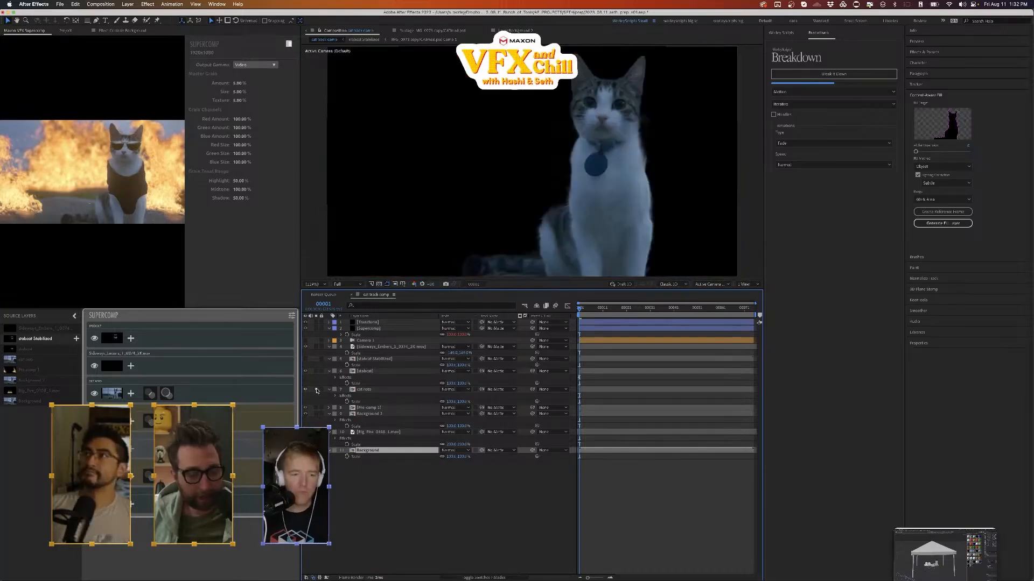
click(316, 390)
click(316, 372)
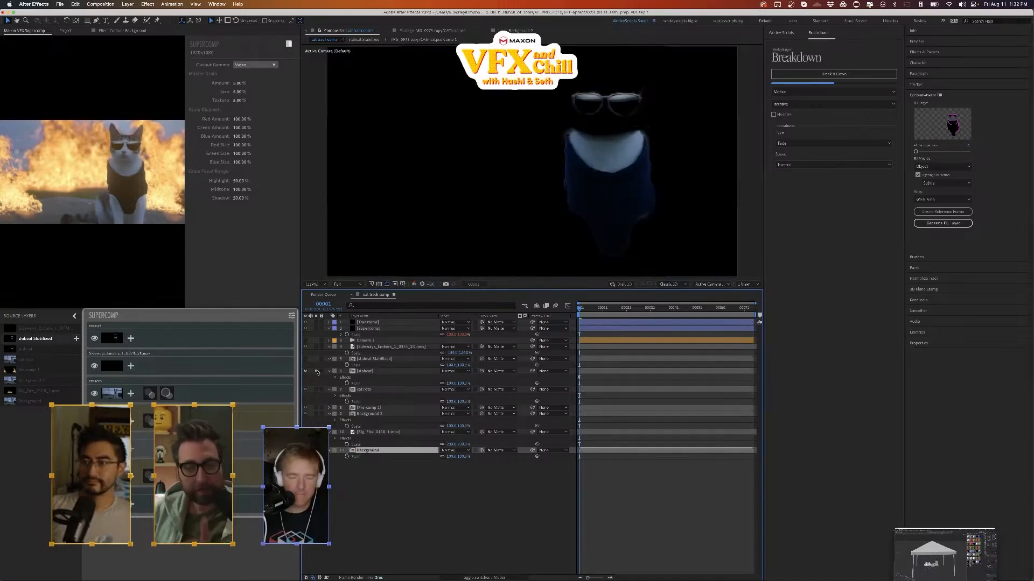
click(316, 371)
click(317, 372)
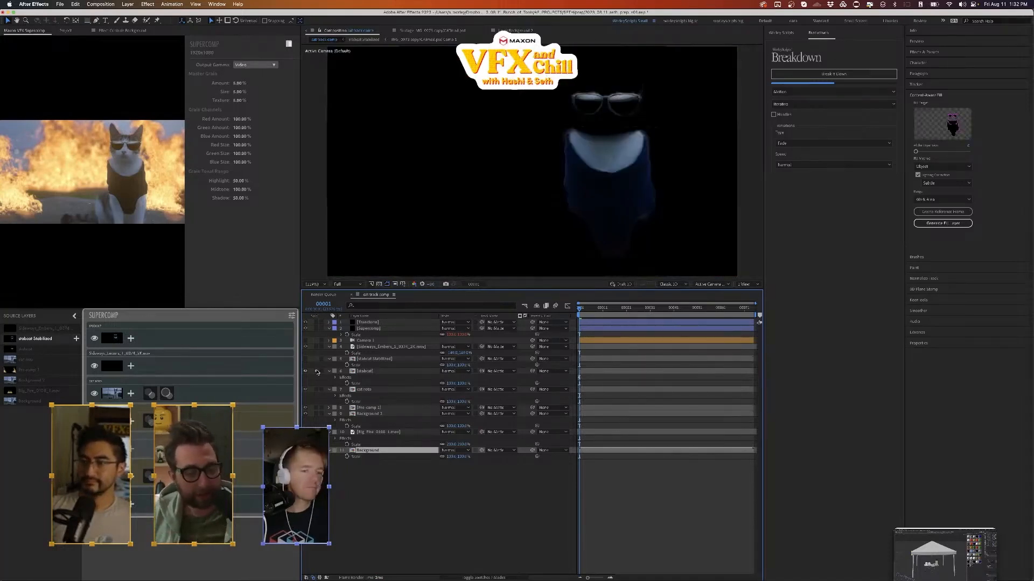
click(317, 371)
click(317, 347)
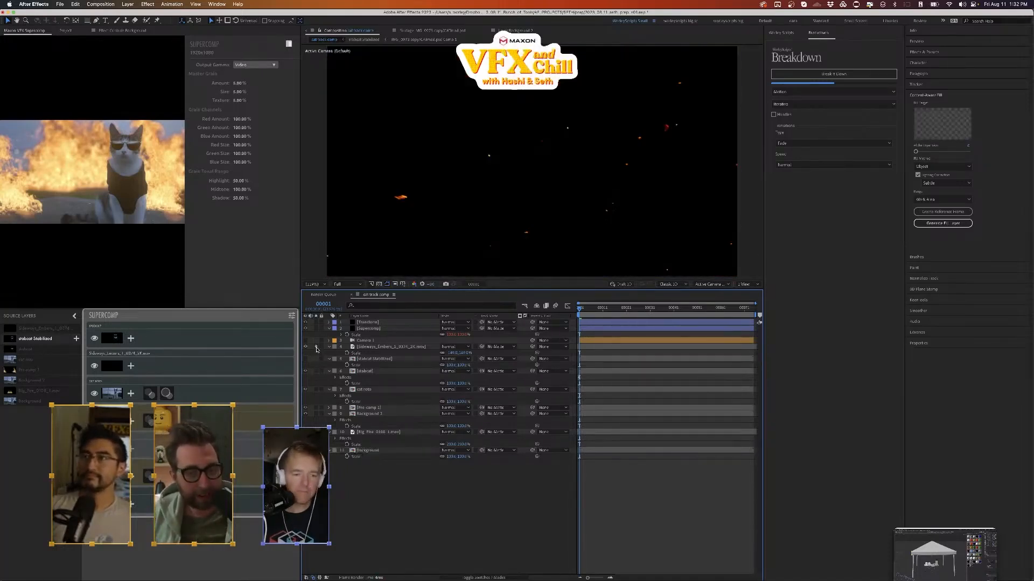
click(316, 347)
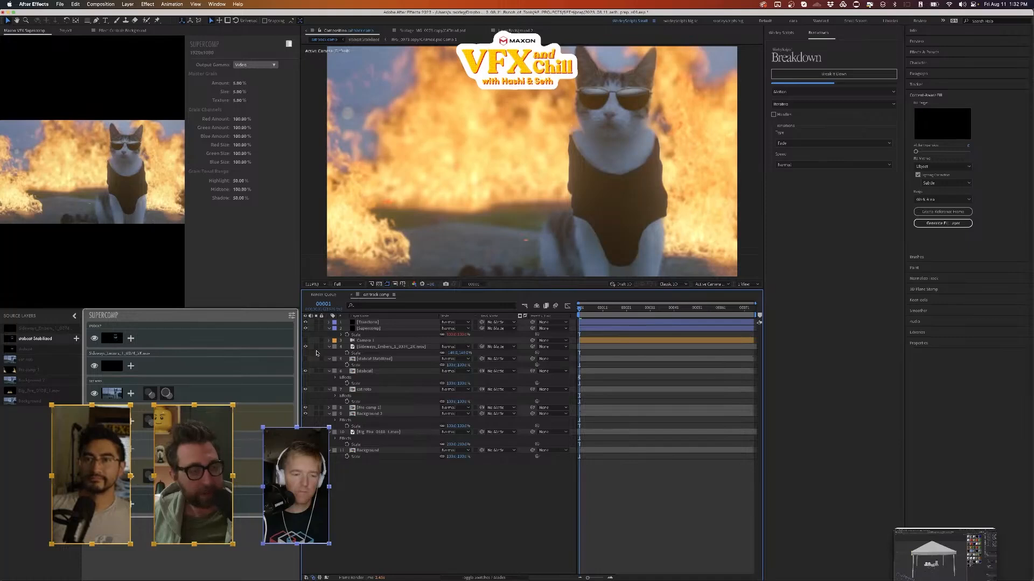
- Move the cat's sunglasses-and-outfit layer below the Sideways Embers layer in the Supercomp stack, and select the Supercomp layer
click(168, 333)
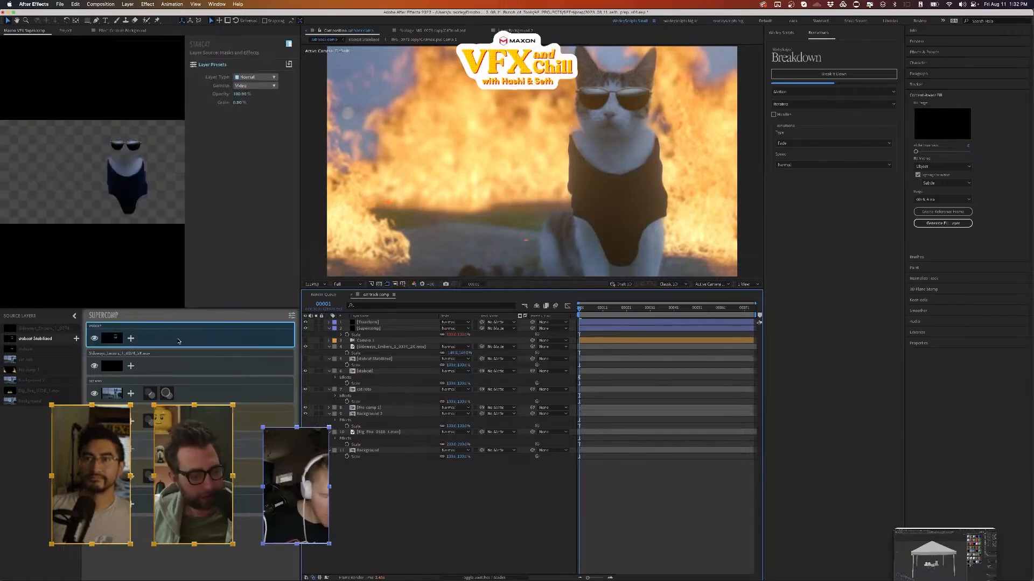
drag(180, 341, 163, 366)
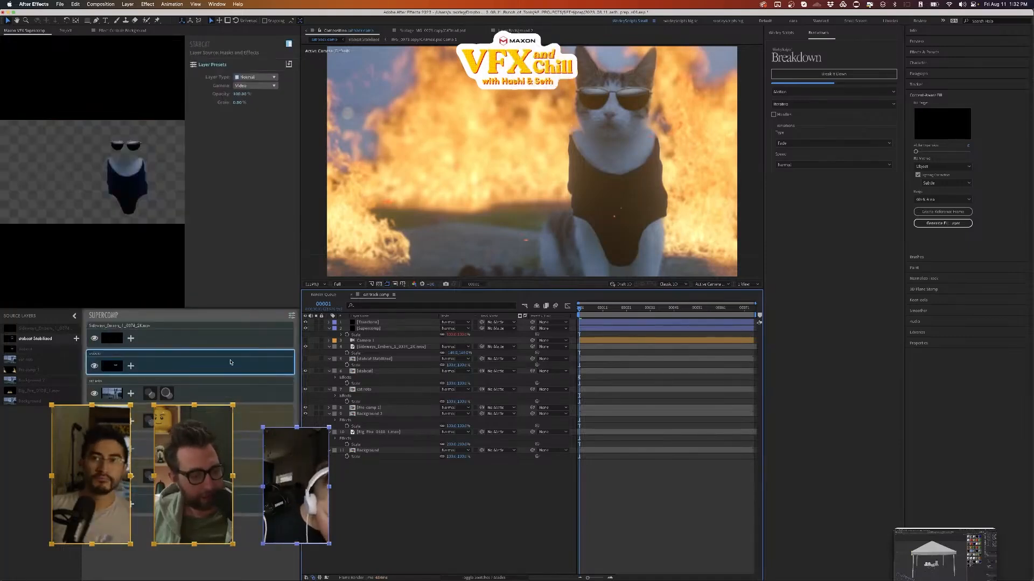
click(371, 329)
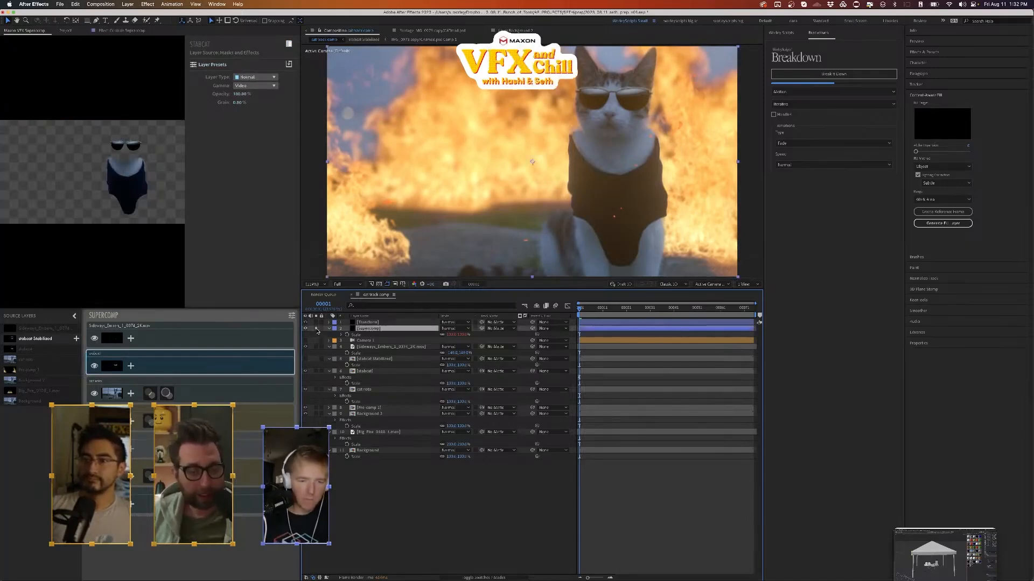
- Select the topmost layer of the composition and switch its visibility off and on to compare the framing
click(368, 323)
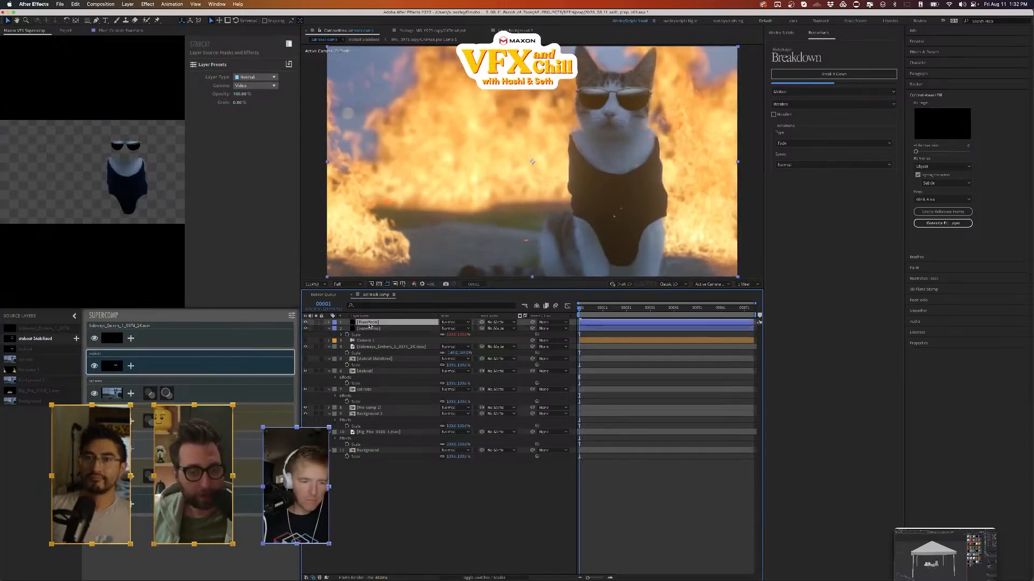
click(305, 322)
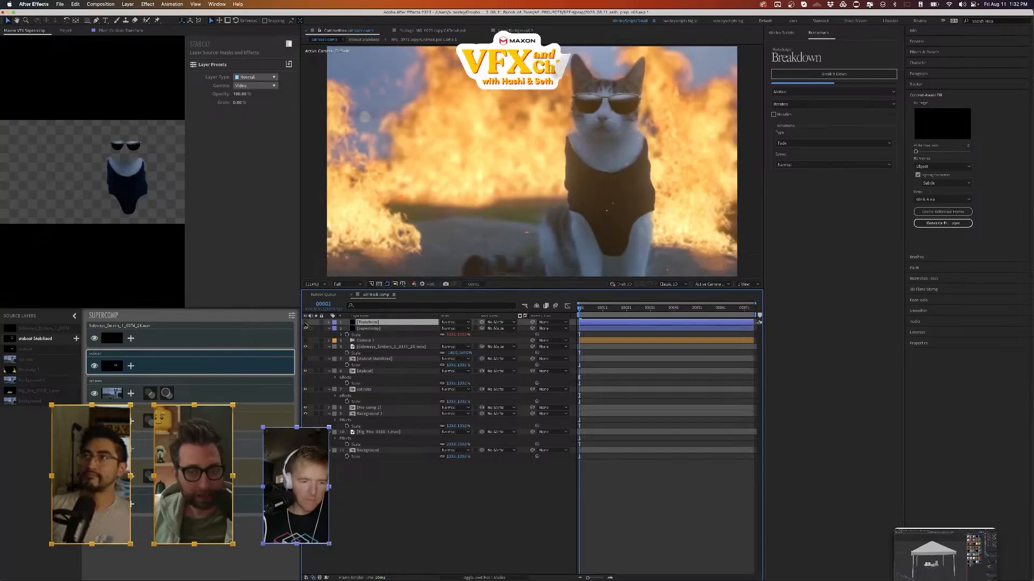
click(305, 323)
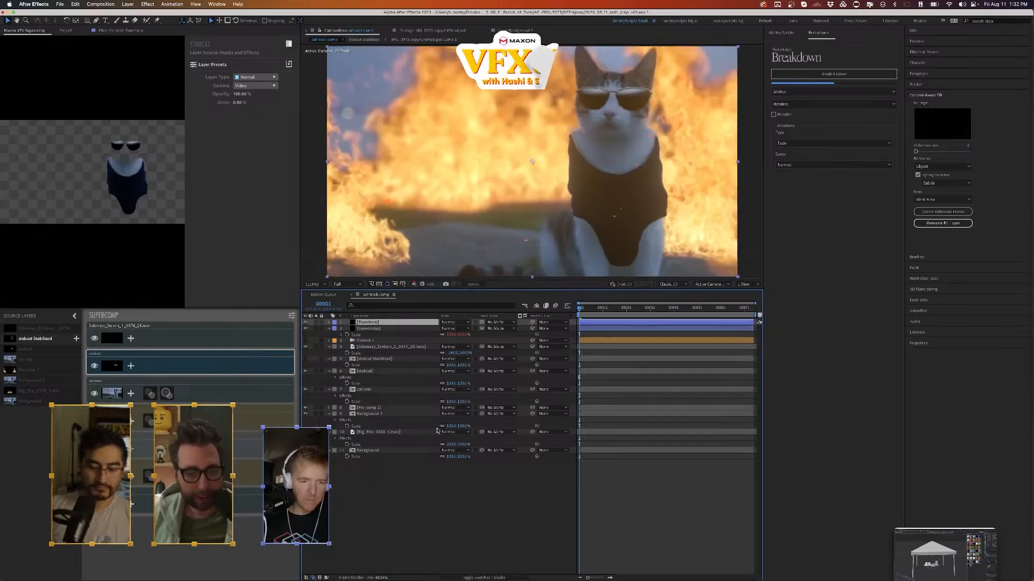
- Deselect all layers and run the Breakdown script on the cat track comp with the Fade transition type and Normal speed
click(450, 475)
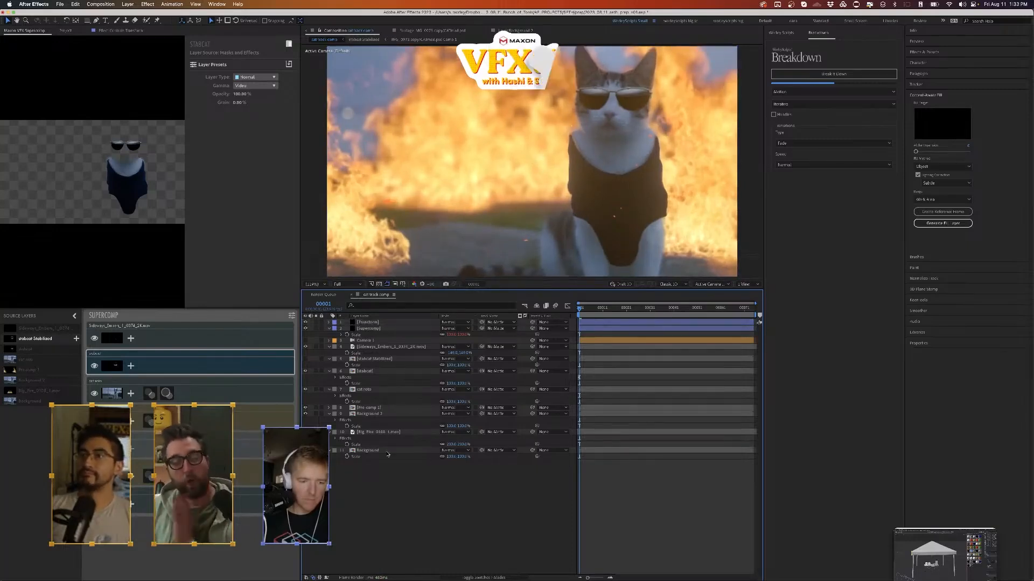
click(836, 75)
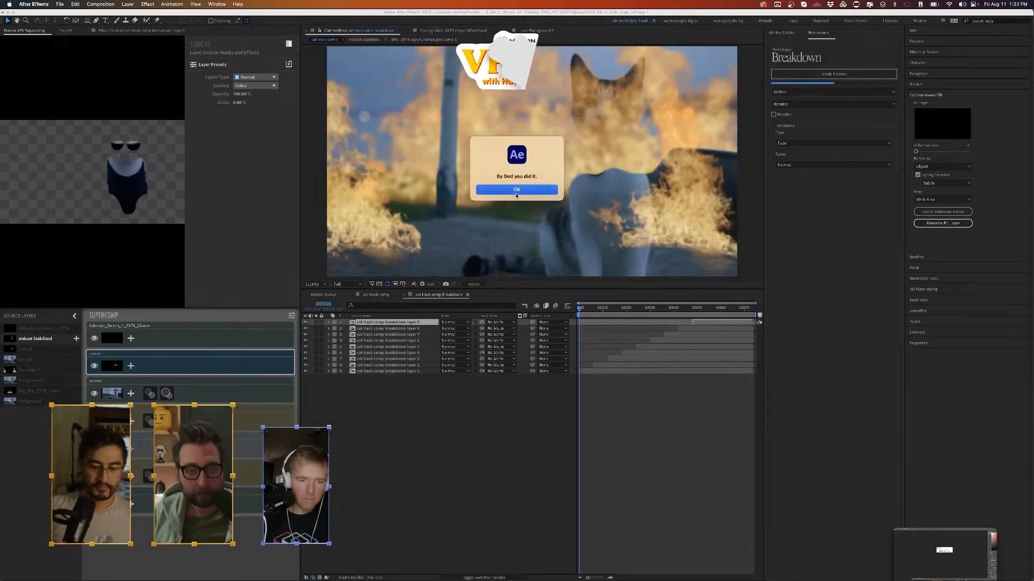
click(517, 190)
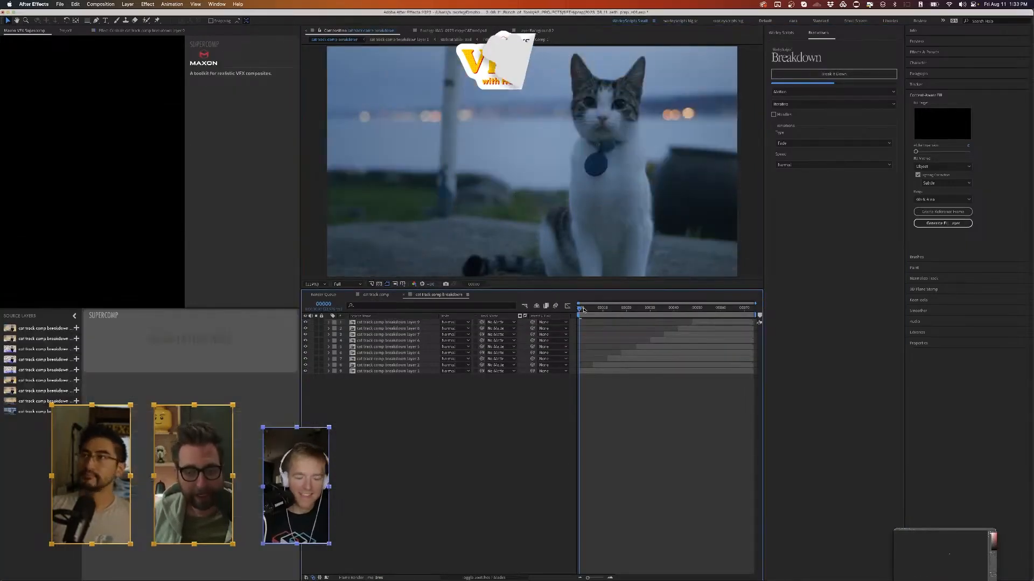
- Preview the generated breakdown composition from its start and step through the frames where the embers and final layers build up
key(space)
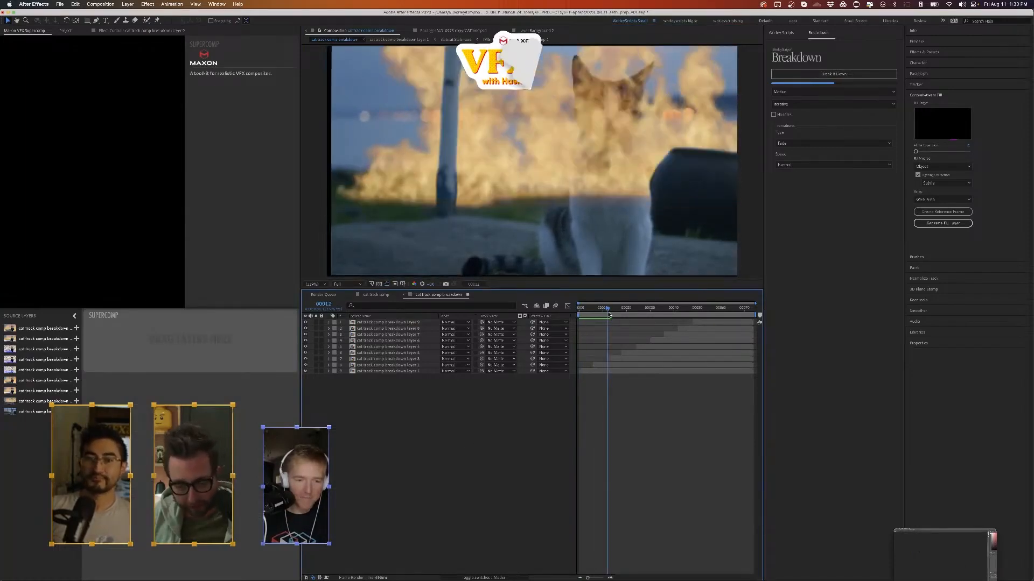
click(591, 314)
click(797, 143)
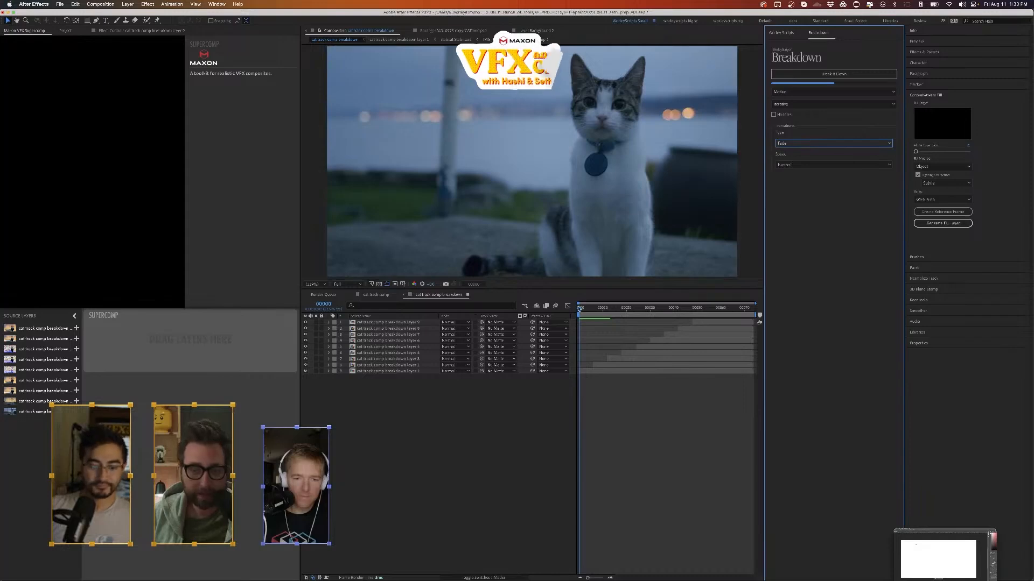
click(501, 456)
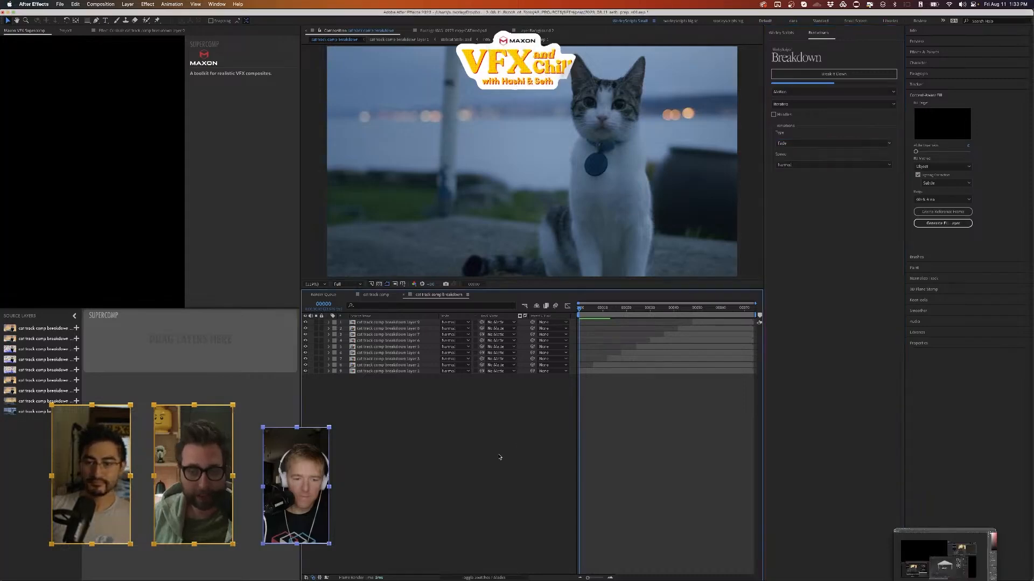
key(space)
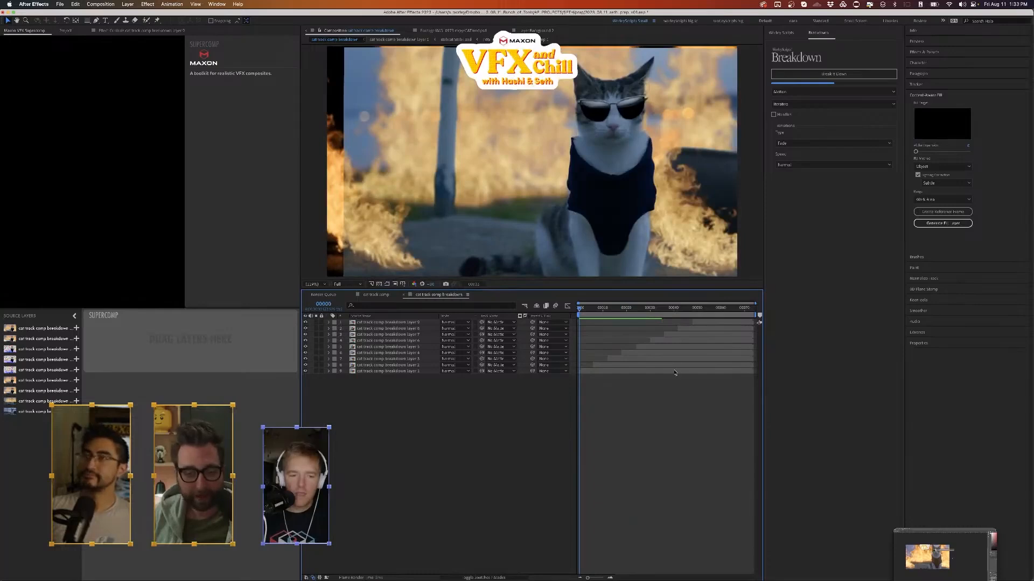
click(667, 309)
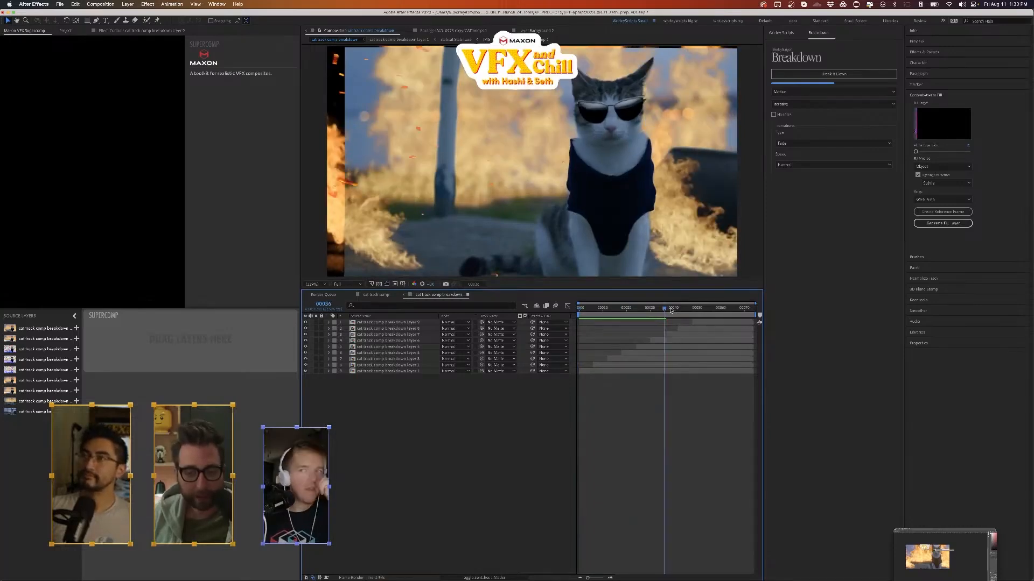
click(672, 309)
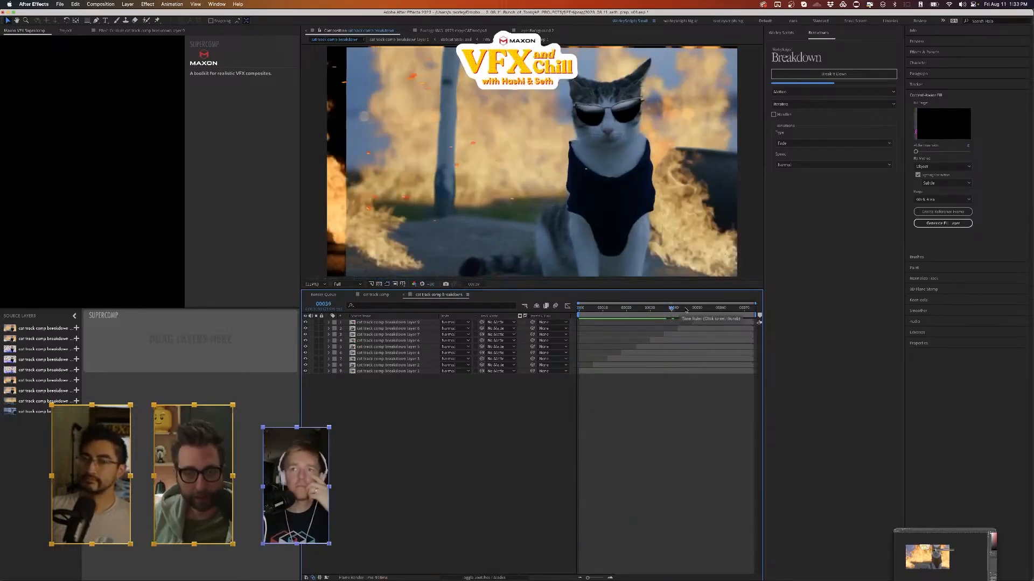
click(686, 309)
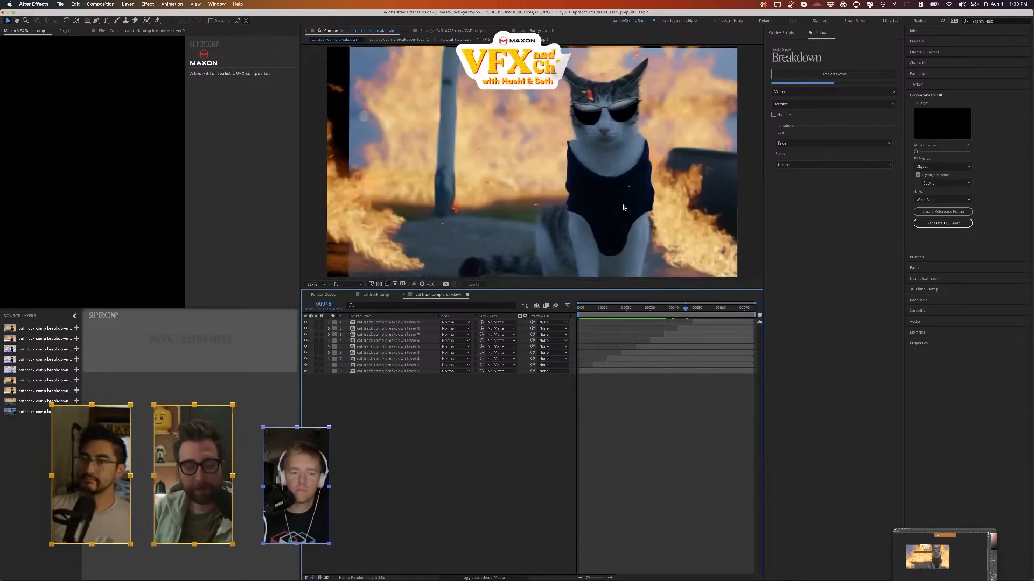
- Inspect the precomps of breakdown layers 8 and 9, compare them with the original cat track comp, and return to the breakdown composition
double_click(693, 329)
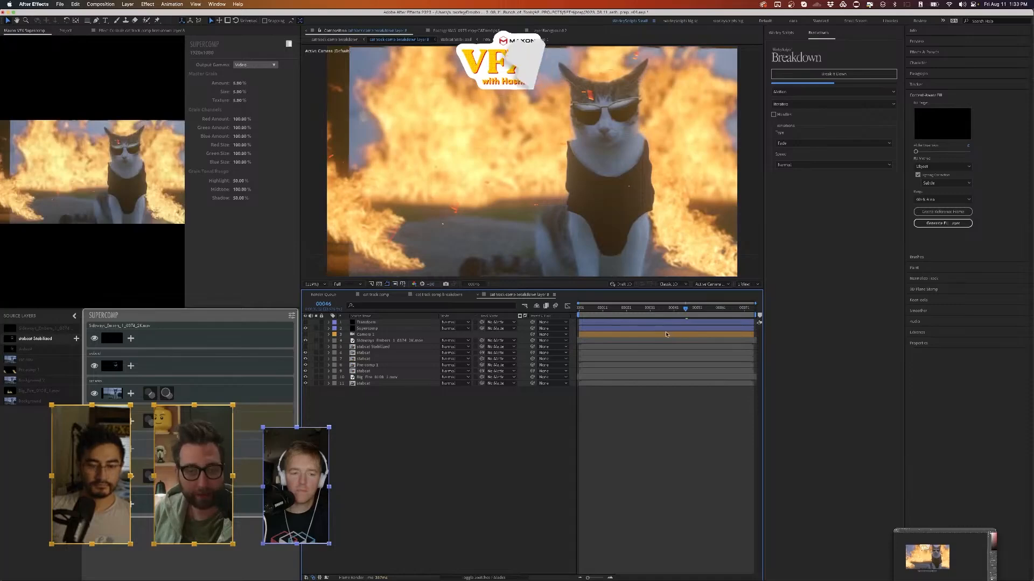
click(371, 296)
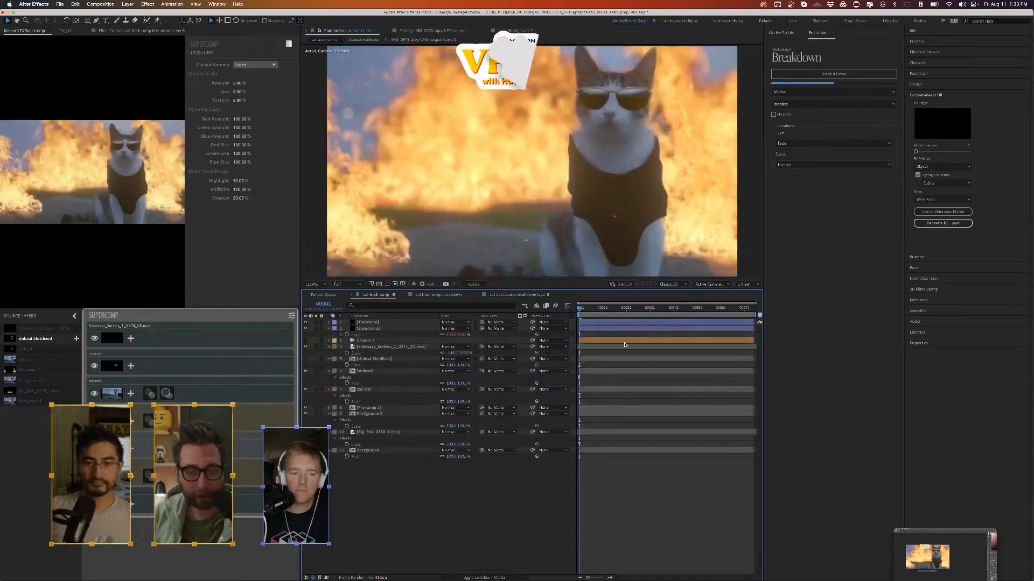
click(444, 295)
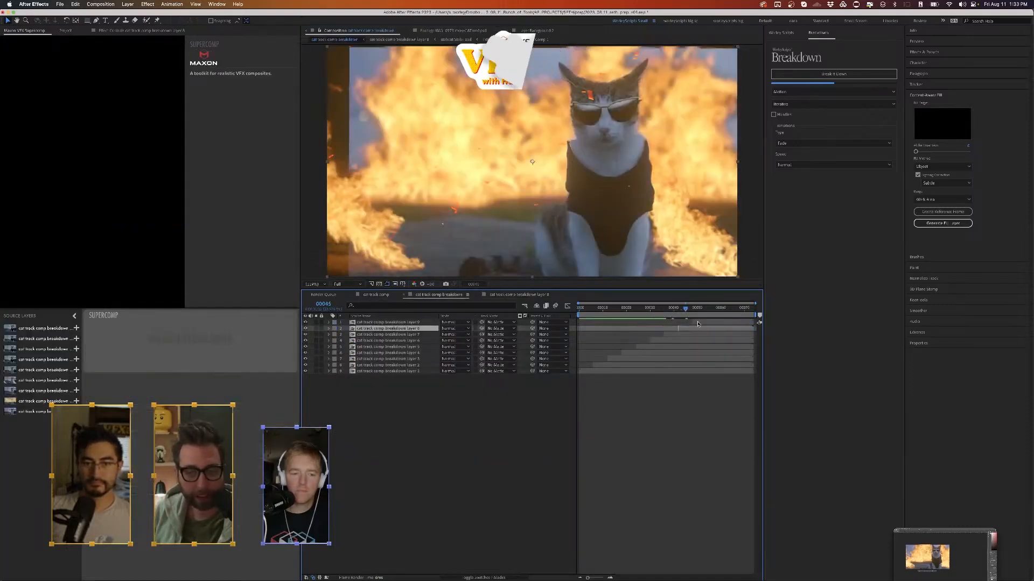
click(702, 311)
double_click(707, 322)
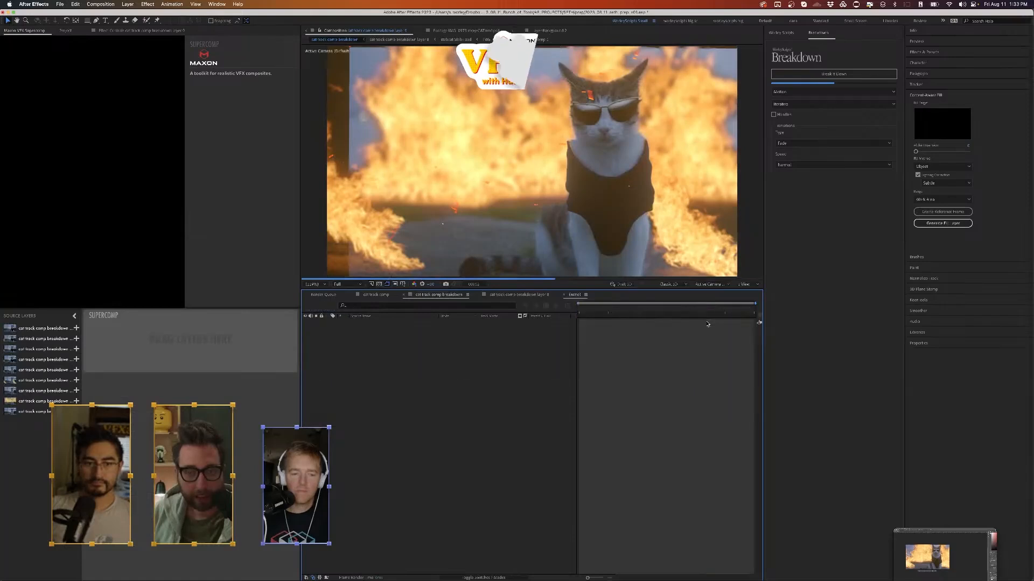
click(660, 309)
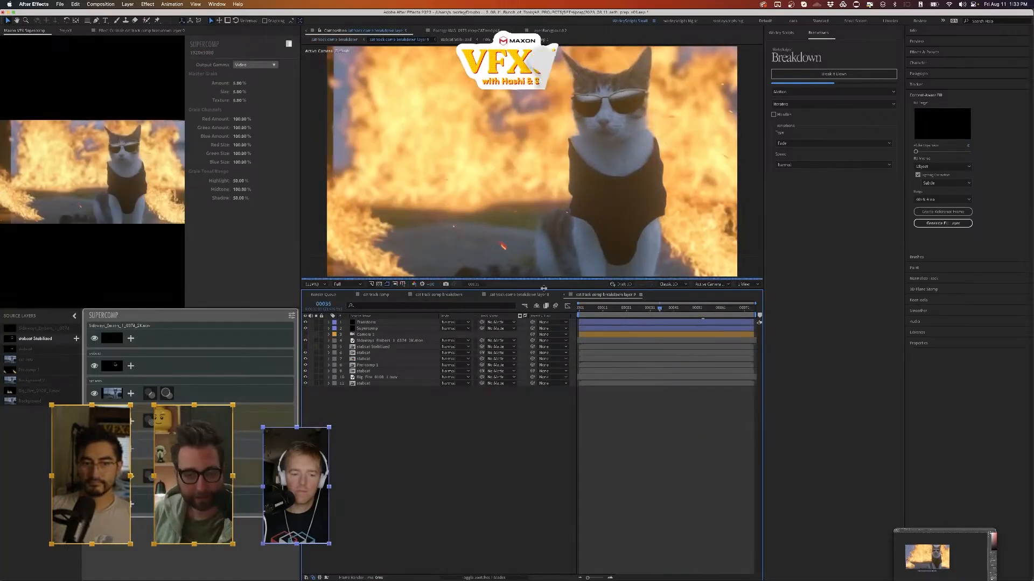
click(437, 295)
- Scrub back and forth through the breakdown composition's final transitions, ending on the finished composite around frame 59
click(700, 309)
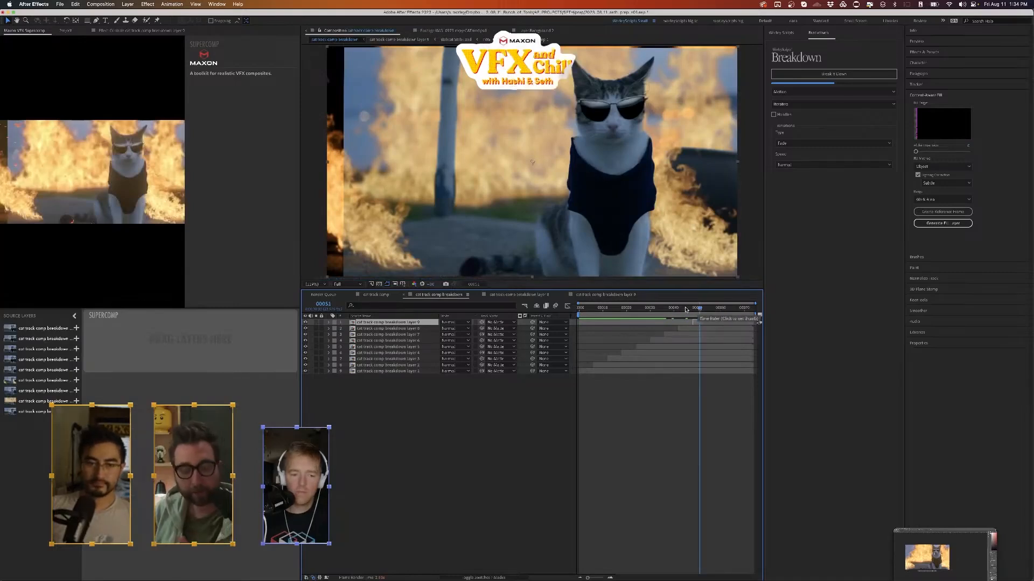
click(709, 309)
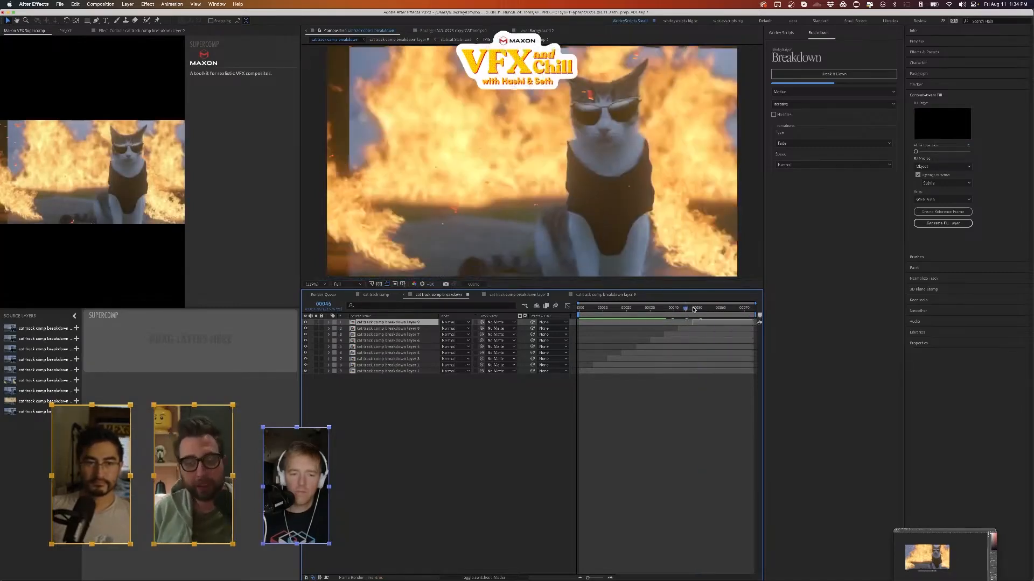
click(631, 309)
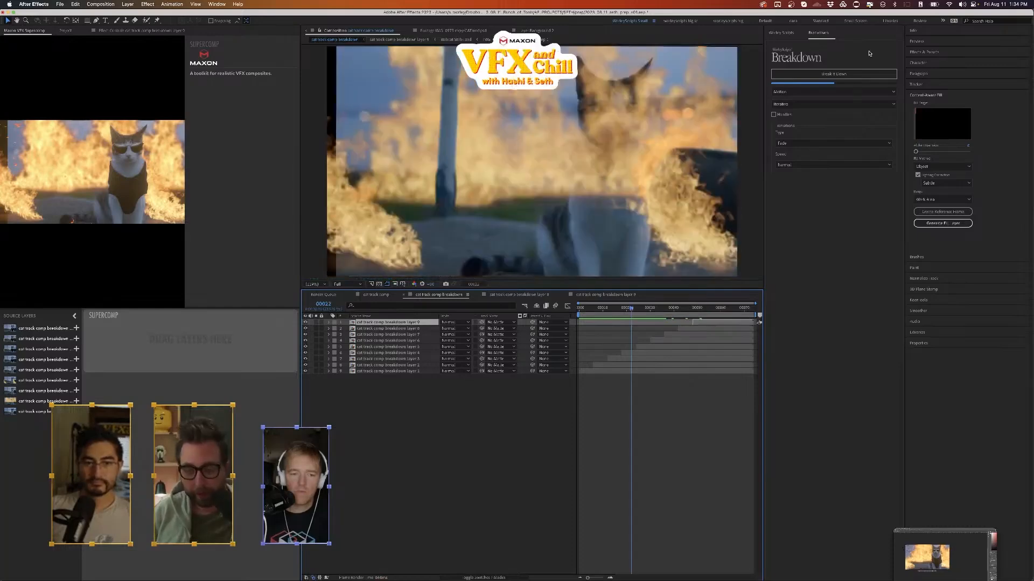
drag(635, 311, 720, 315)
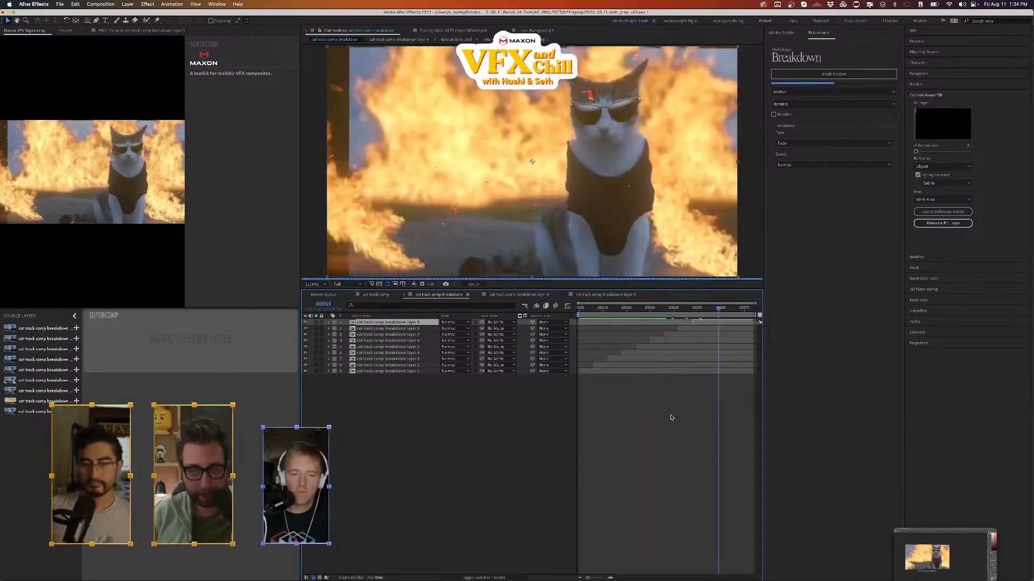
- Check the Breakdown script's build-method options without changing the current choice
click(815, 210)
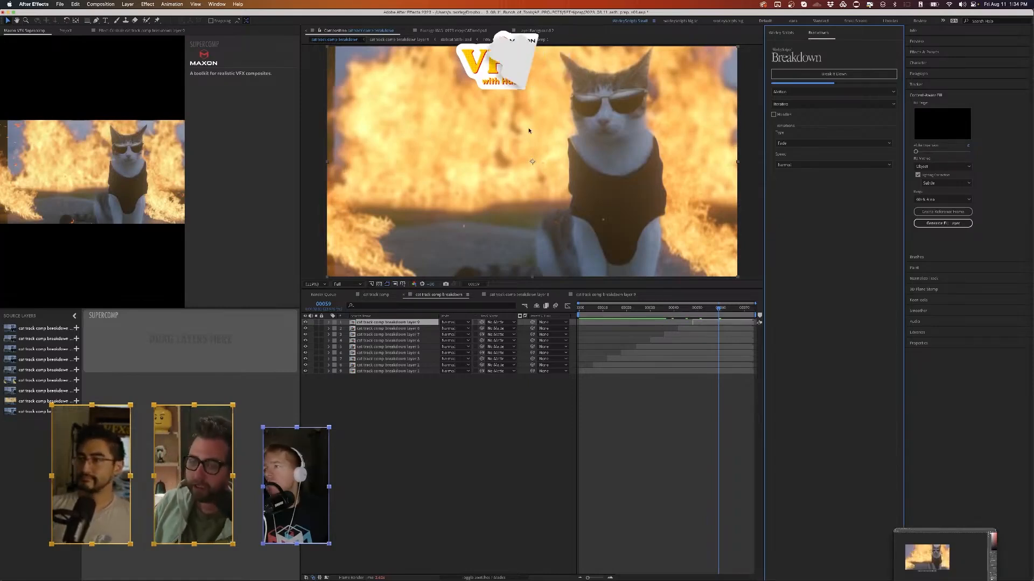
click(799, 104)
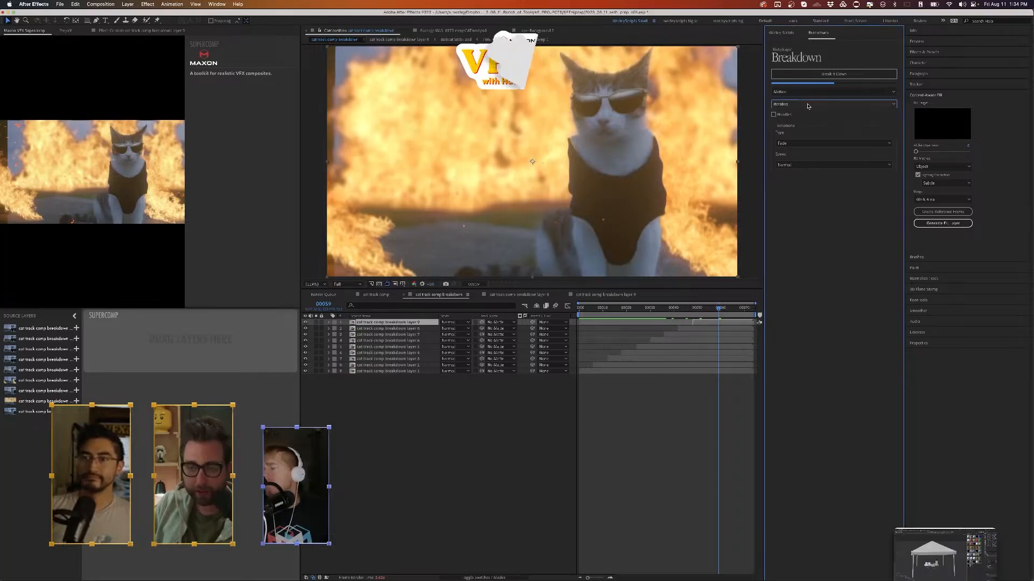
click(807, 106)
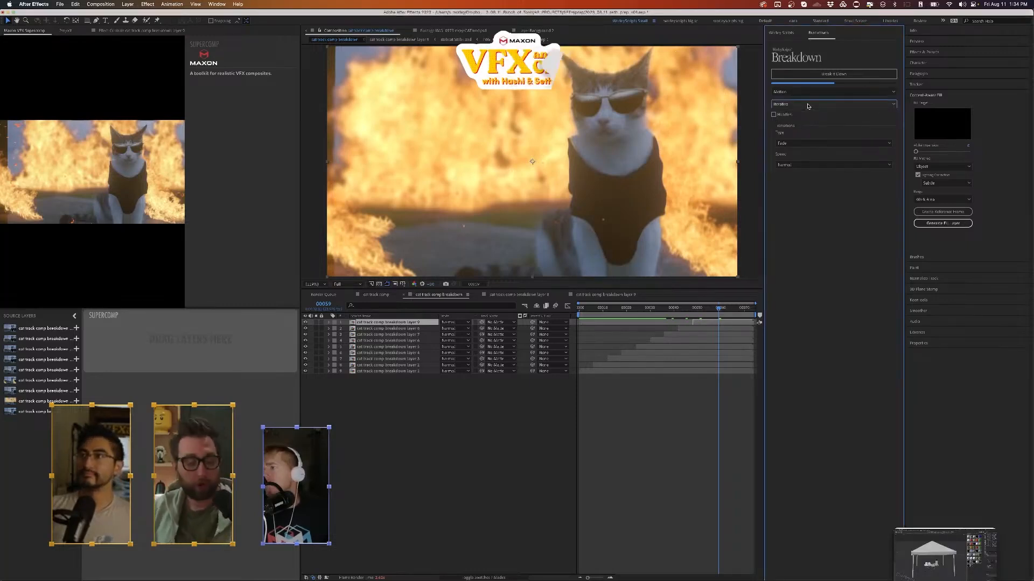
- Inspect the precomps of breakdown layers 1, 2 and 3 in turn to see which source layers each one adds
click(316, 372)
click(316, 372)
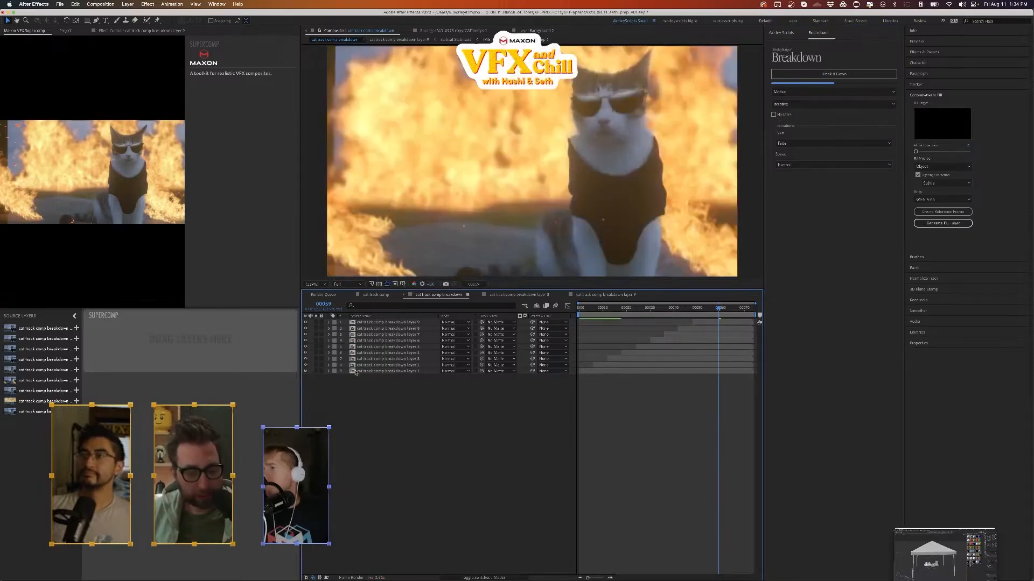
double_click(354, 371)
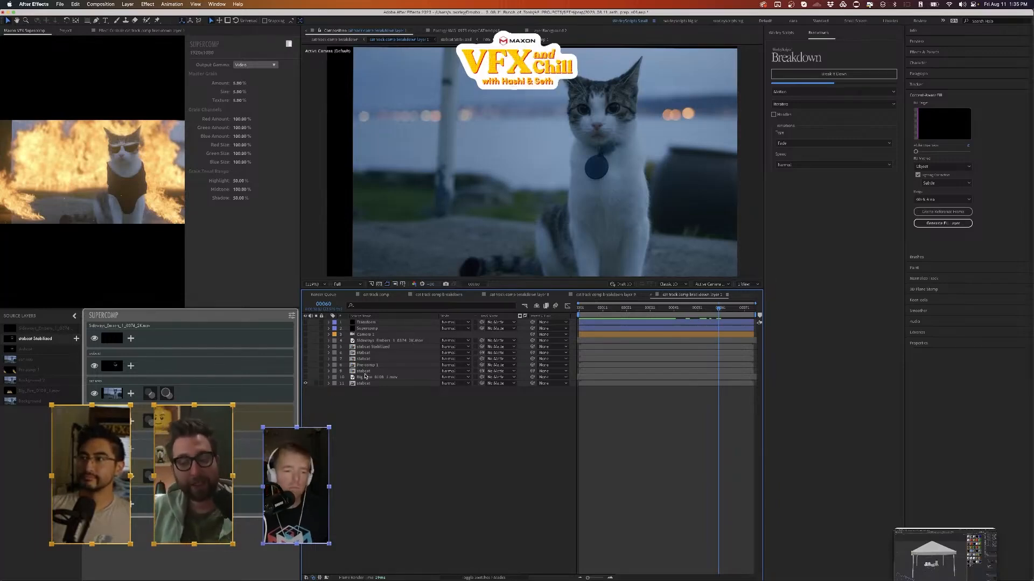
click(440, 294)
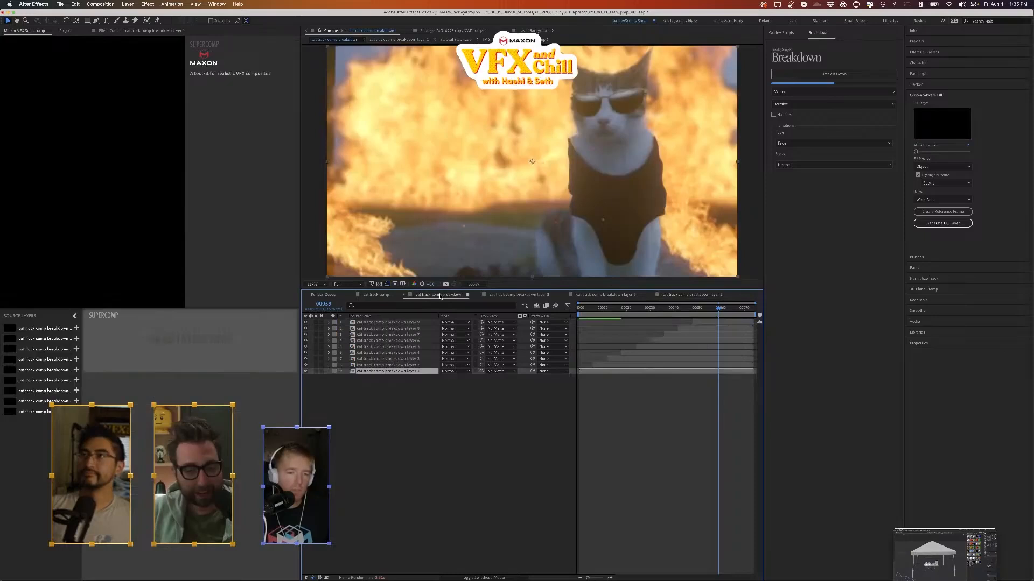
double_click(351, 367)
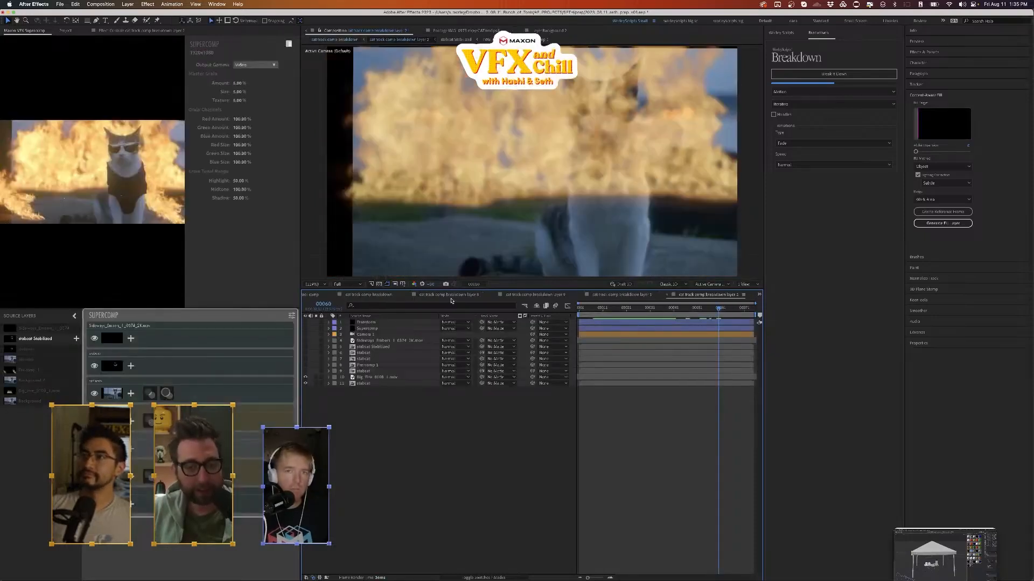
click(368, 295)
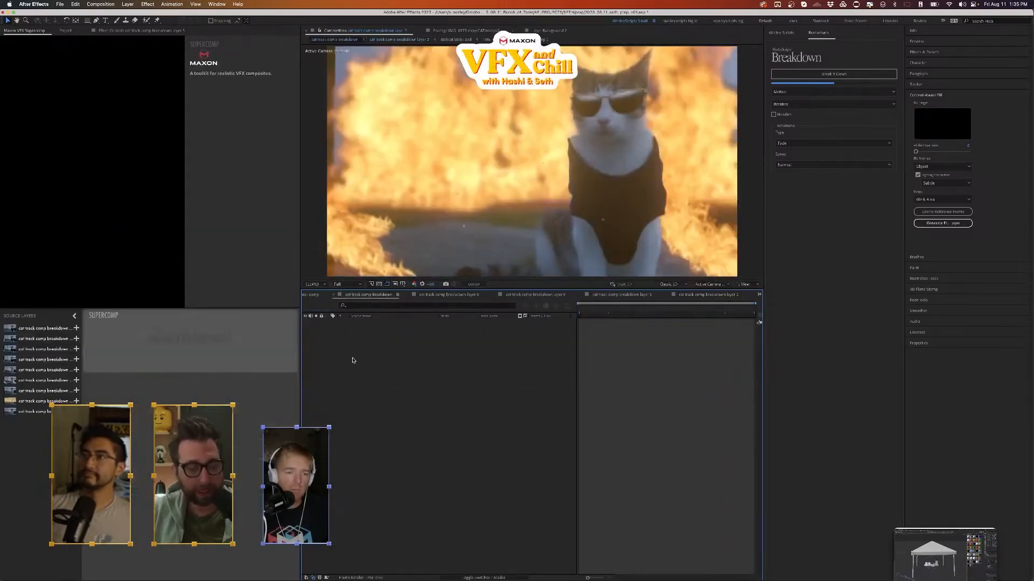
double_click(353, 360)
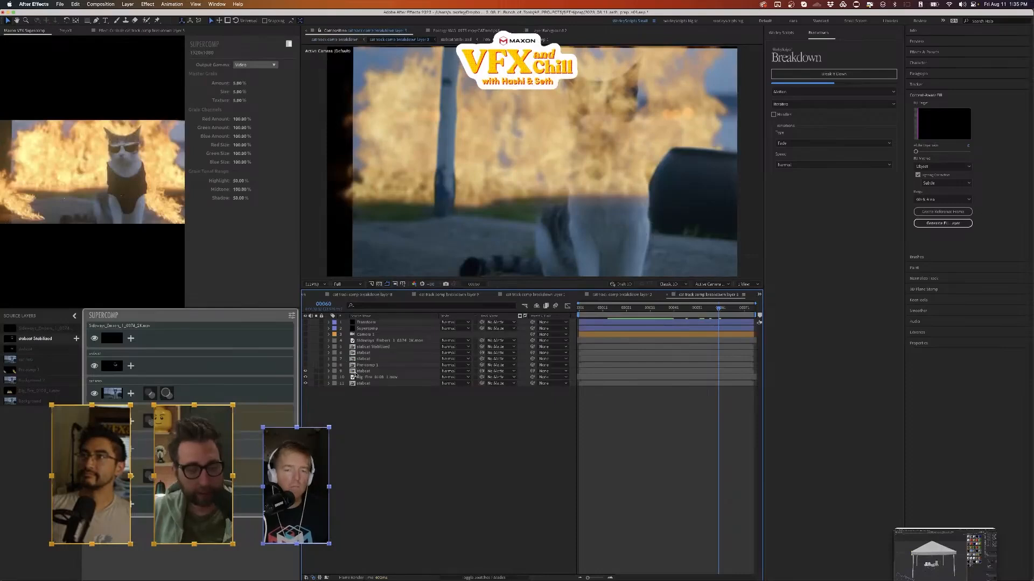
- Isolate the foreground cutout in the layer 3 precomp by hiding the fire and bottom background, and restore both layers' visibility
drag(305, 378, 306, 384)
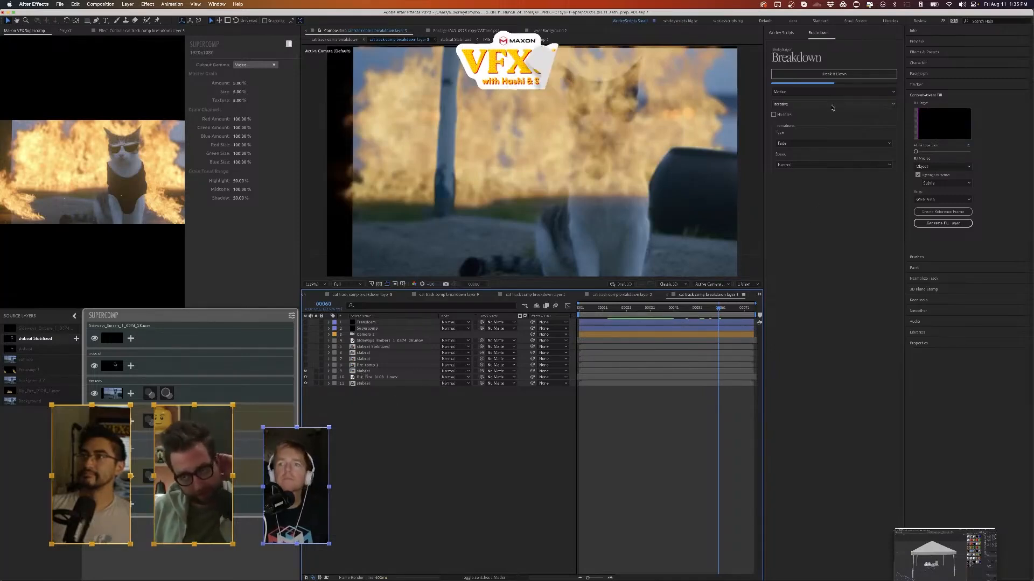
click(306, 383)
click(305, 377)
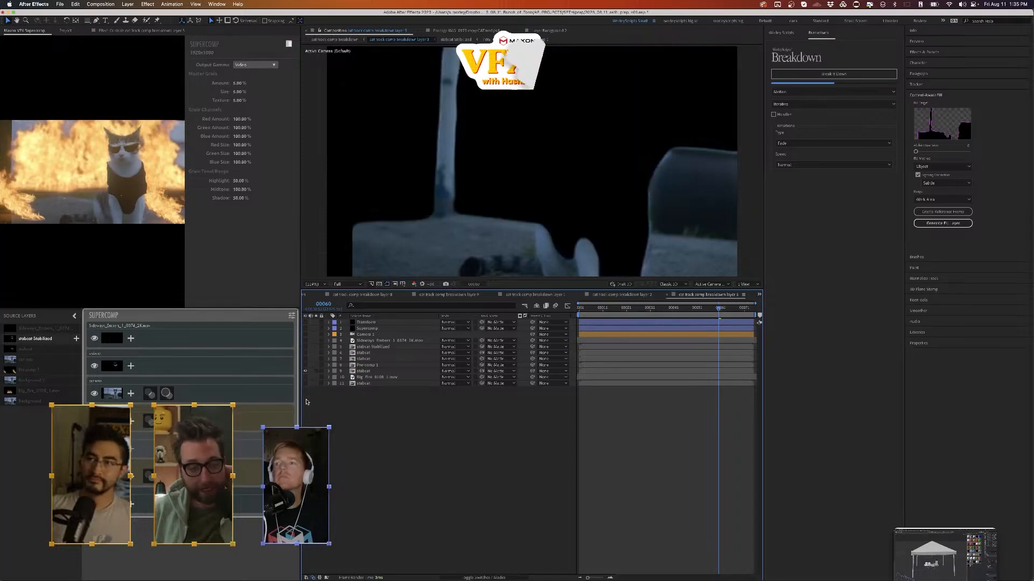
click(360, 372)
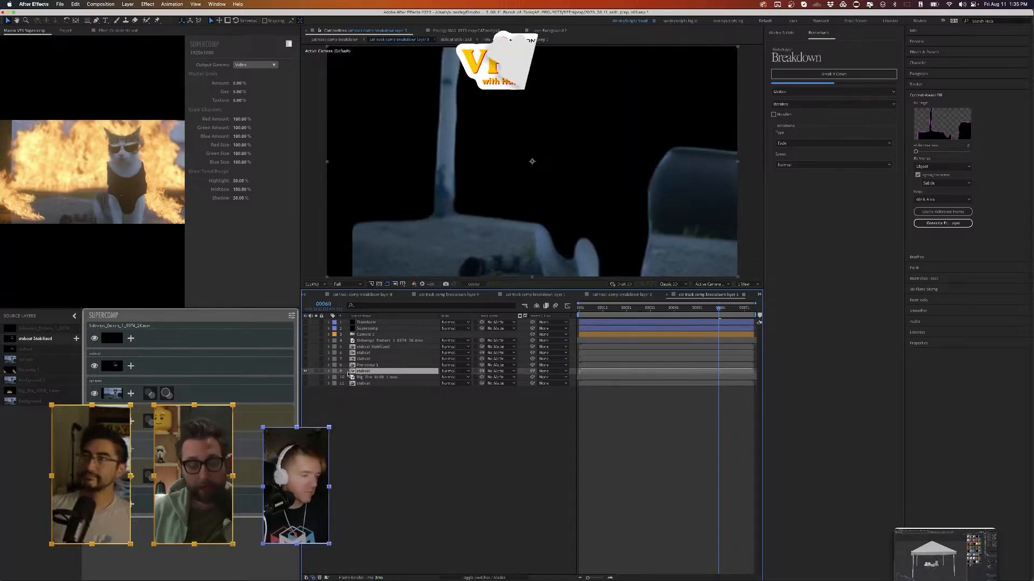
drag(304, 382, 304, 377)
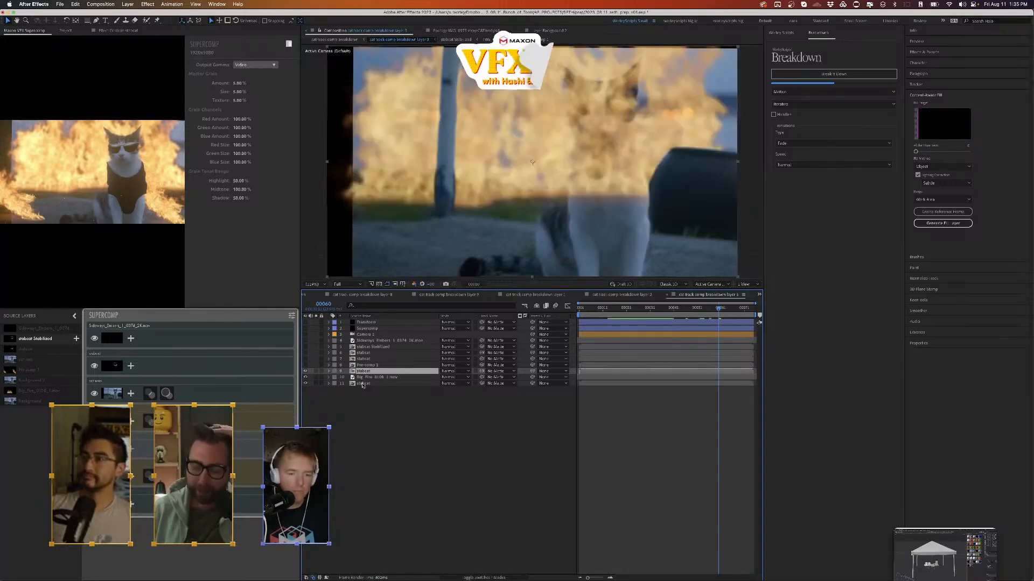
- Check the Breakdown script's transition speed and build-method options, leaving the current choices in place
click(397, 424)
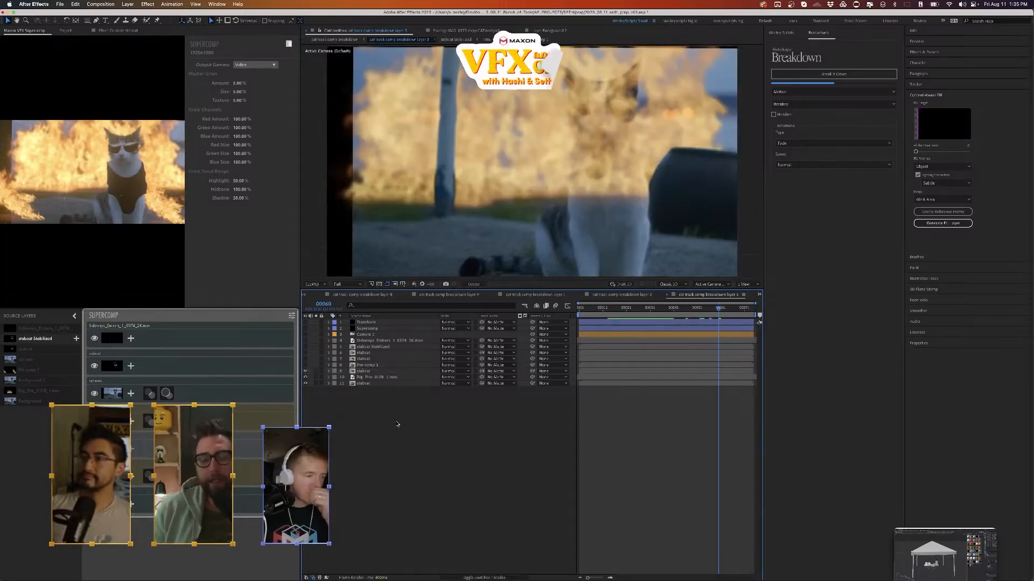
click(820, 165)
click(825, 247)
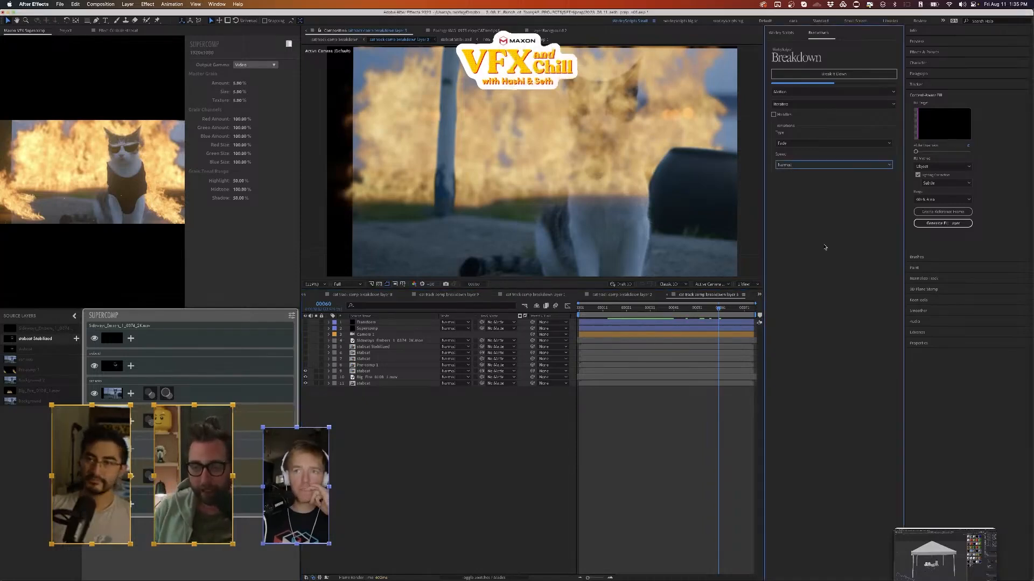
click(811, 96)
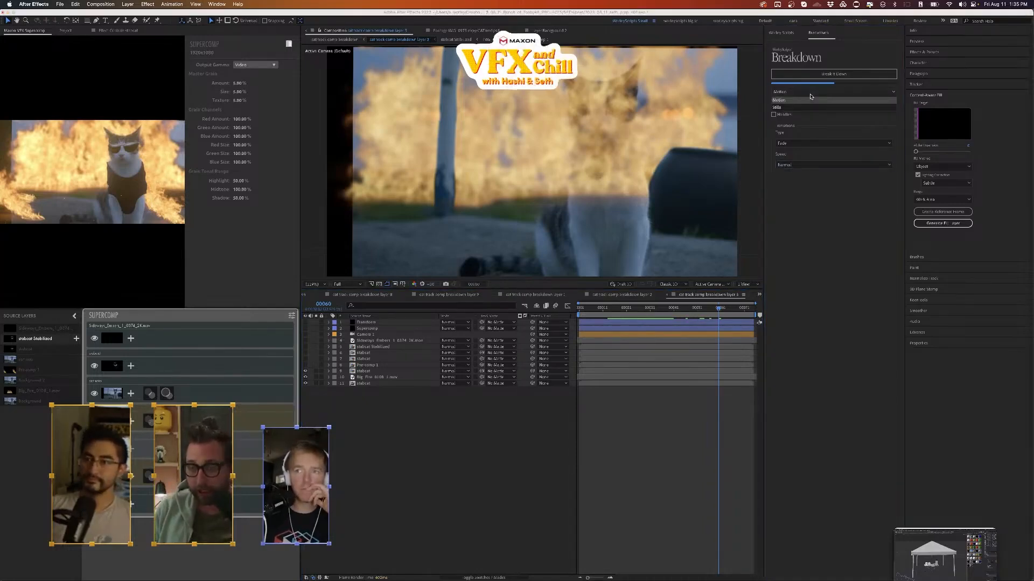
click(812, 97)
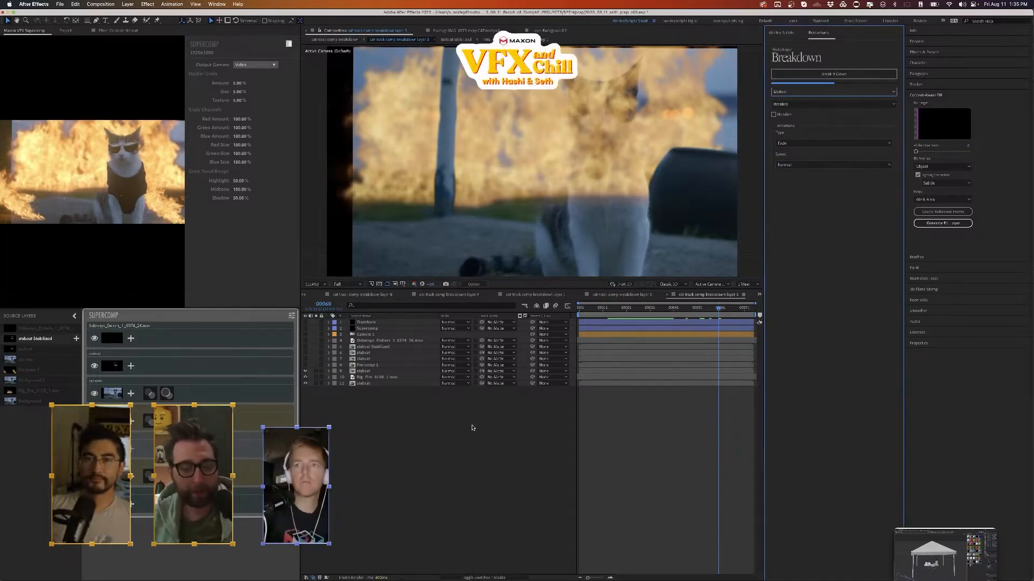
- Look through the WorleyScripts panel's VFX and Chill, Layer Library and Sketch sections, comparing the panel with the Breakdown script
click(785, 33)
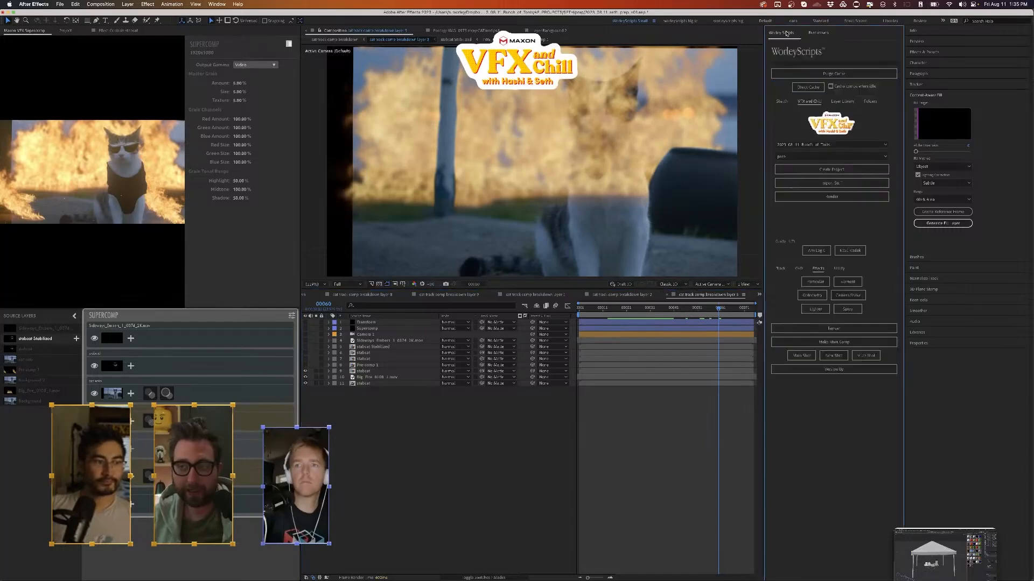
click(805, 103)
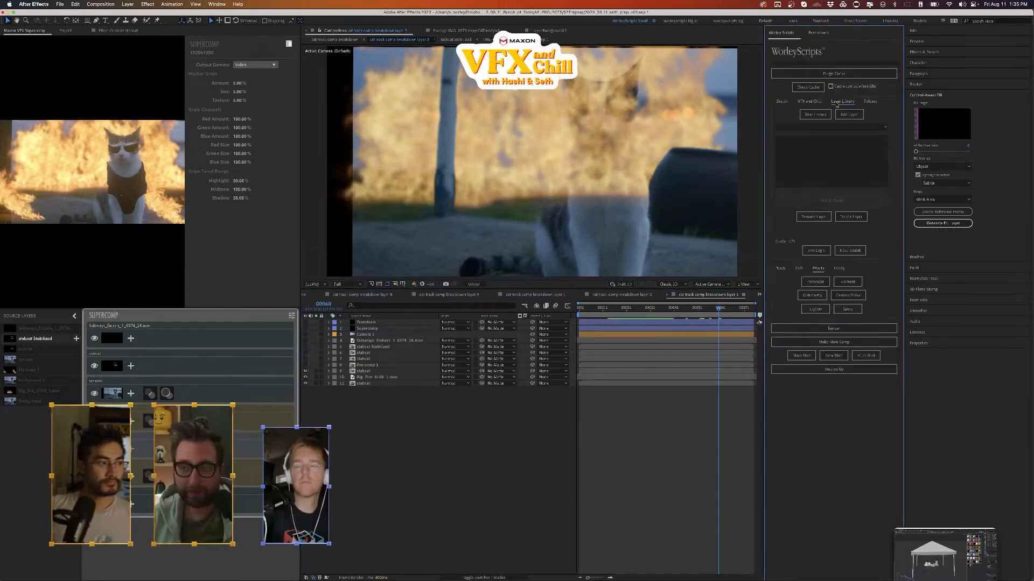
click(783, 102)
click(815, 34)
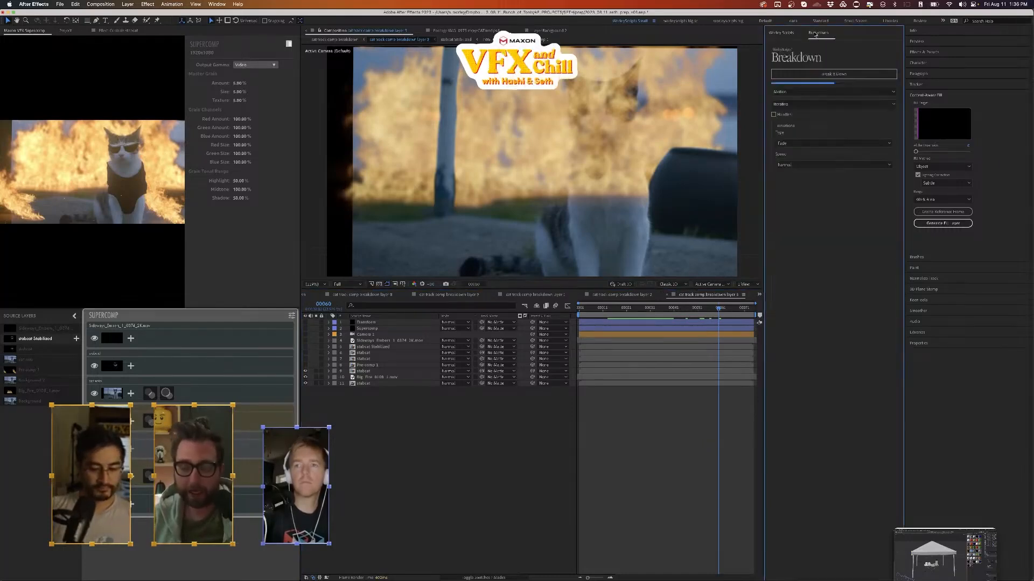
click(788, 33)
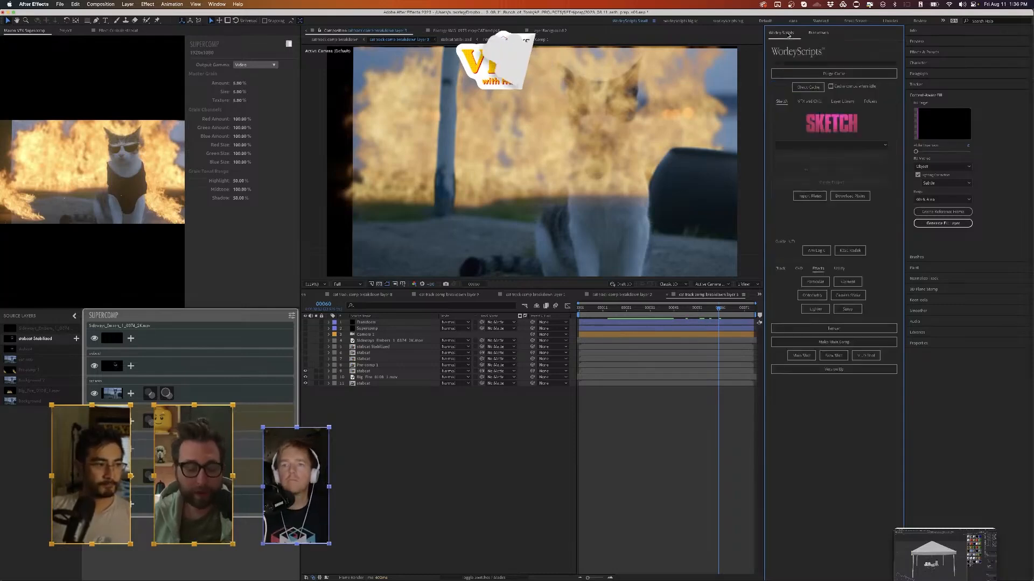
click(818, 34)
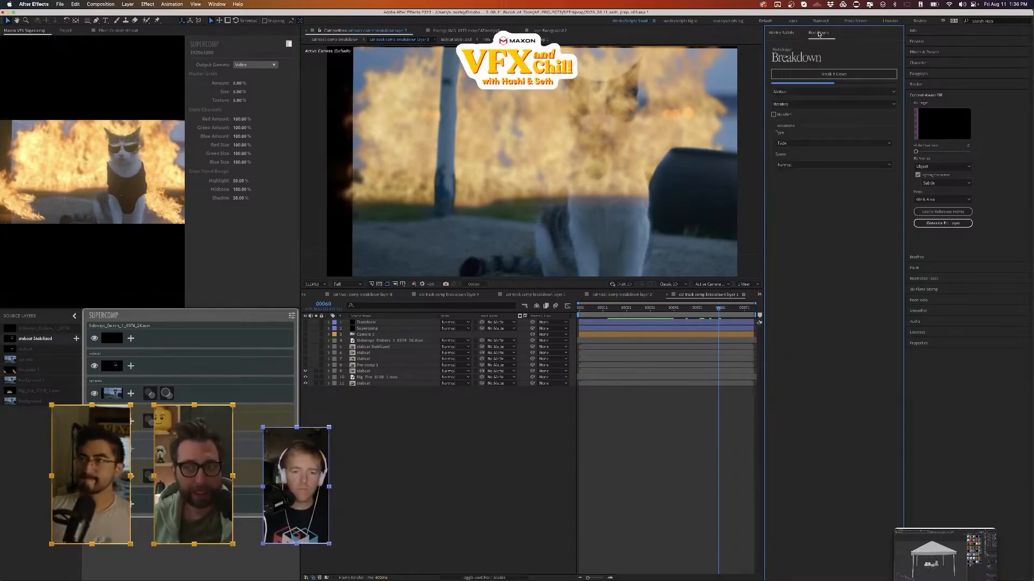
click(782, 33)
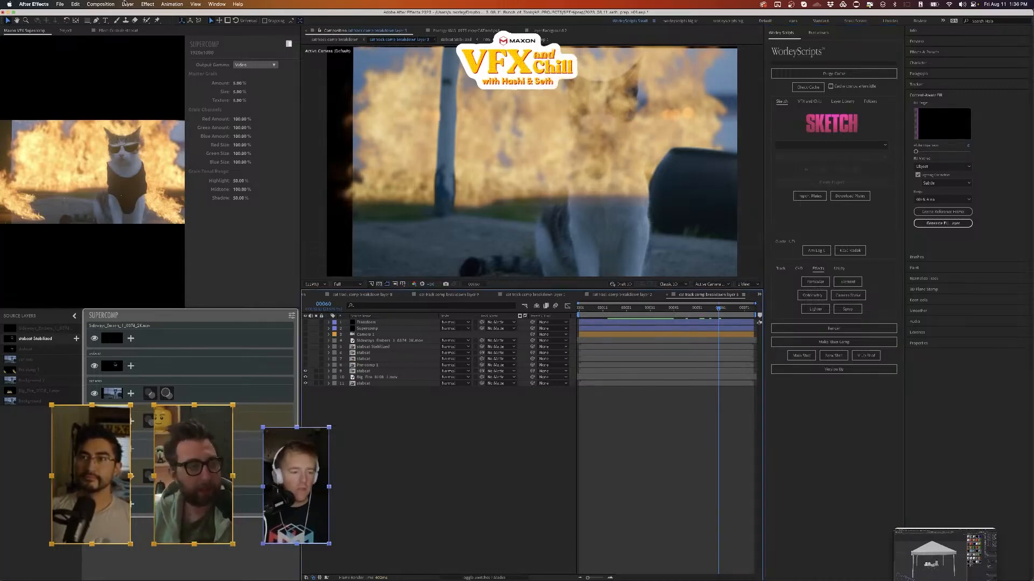
- Create a new empty composition with the offered default settings and widen the composition viewer and timeline area
click(100, 4)
click(110, 16)
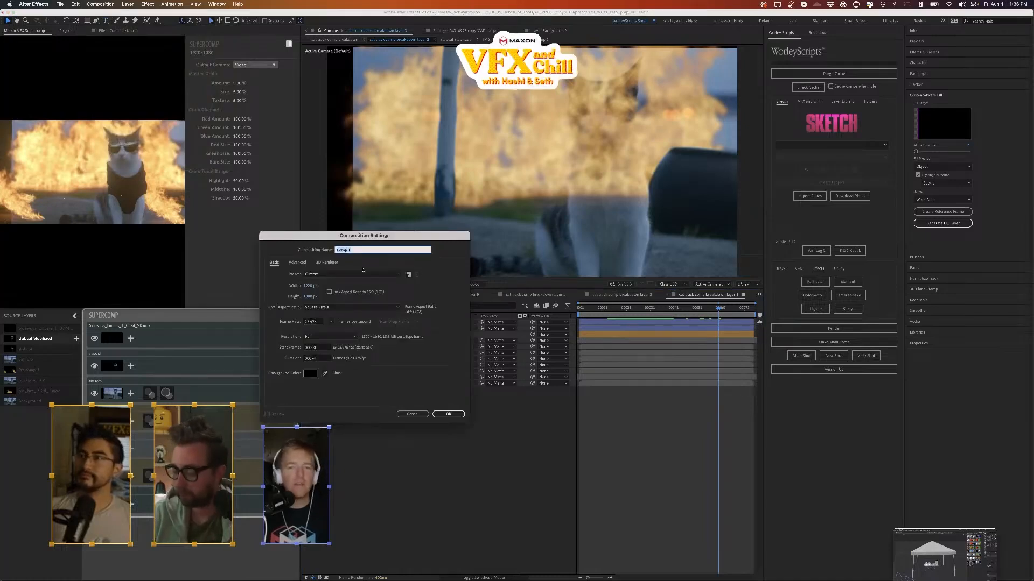
click(448, 414)
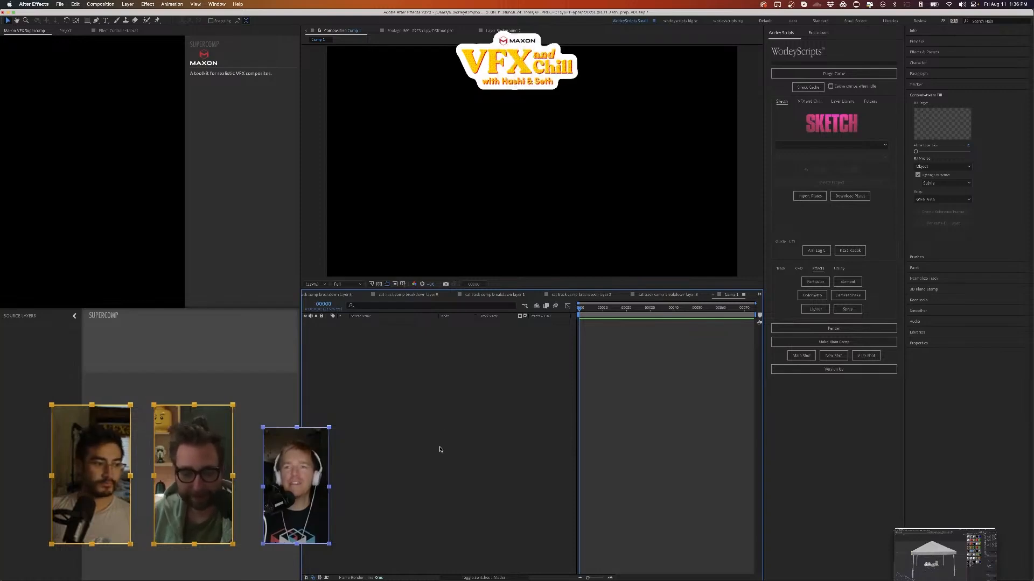
drag(300, 163, 175, 165)
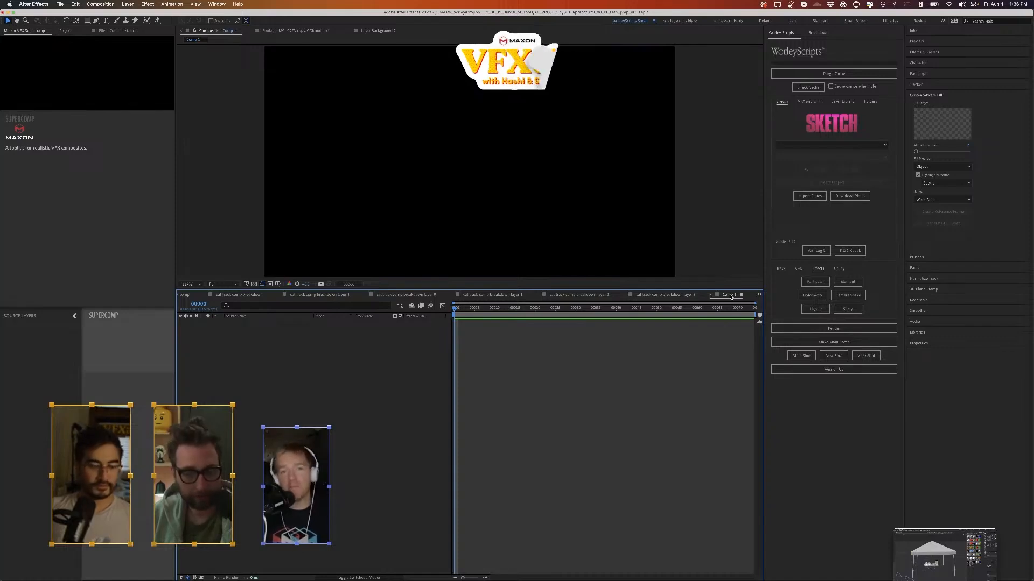
- Close the timelines of the breakdown composition and its layer precomps, keeping the cat track comp and new composition open
click(625, 295)
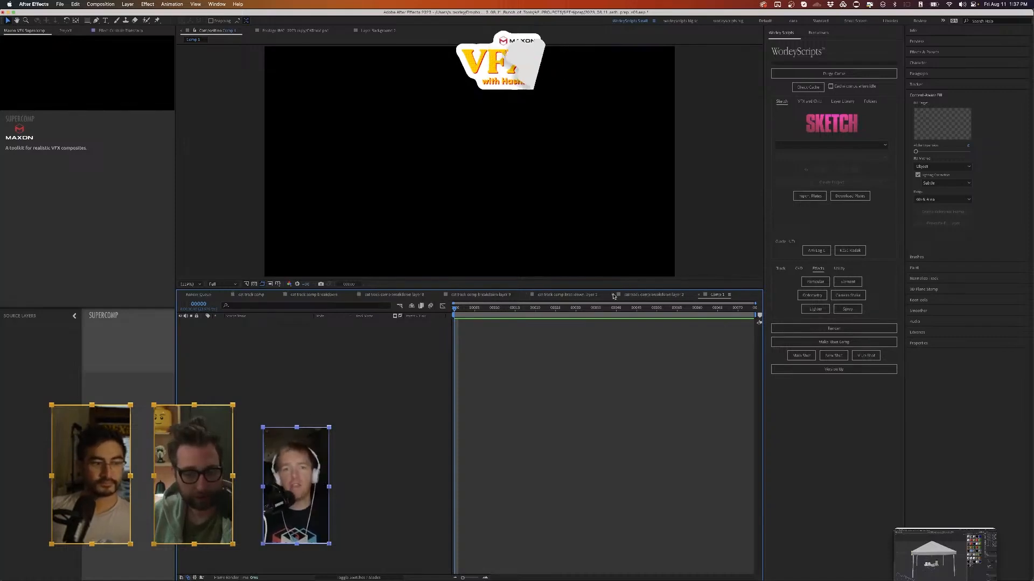
click(612, 295)
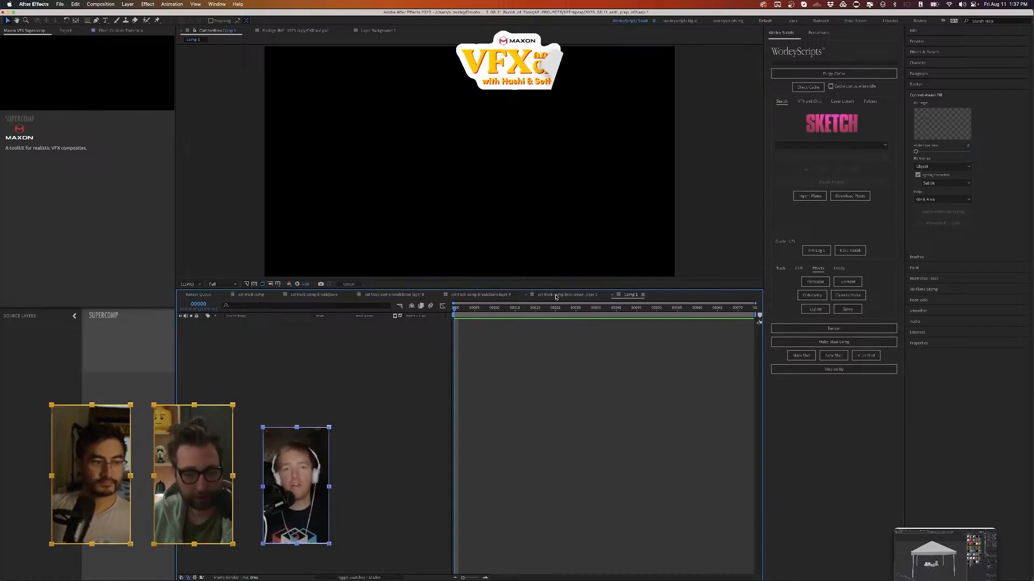
click(439, 295)
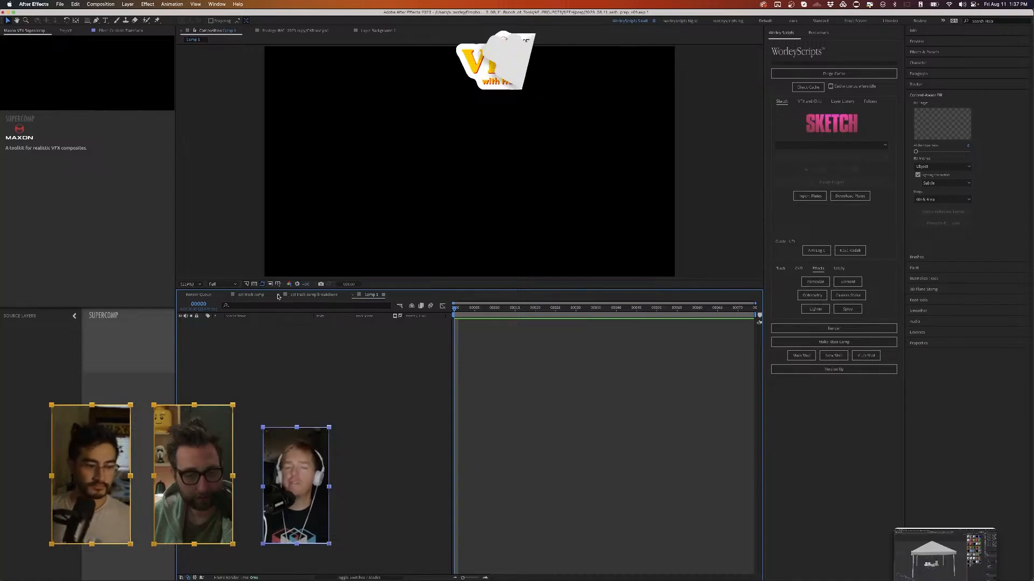
click(279, 295)
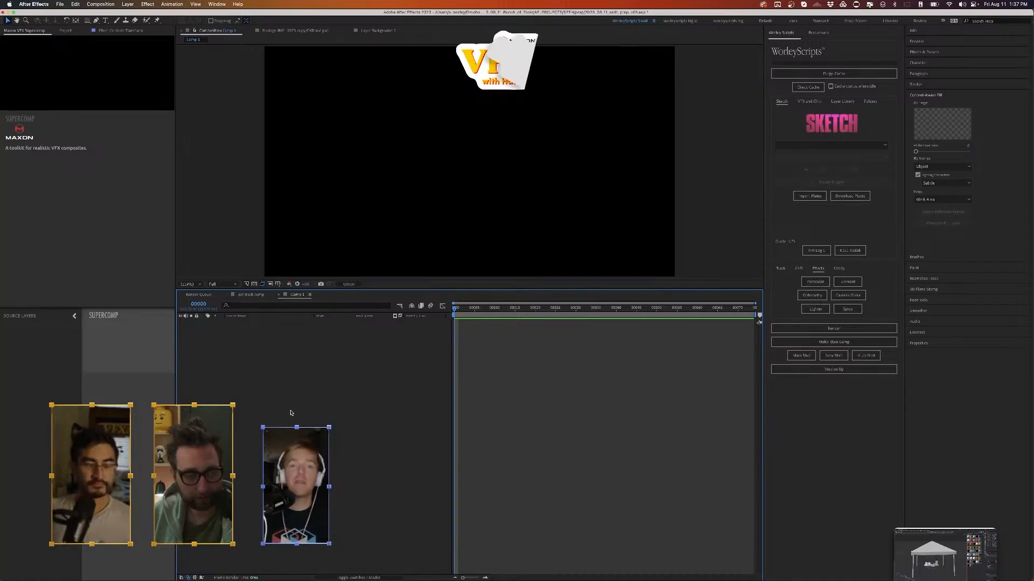
- Import the music_player_G_v0002 movie from the inbox's 230728 folder as footage and open it in an enlarged footage viewer
click(66, 31)
click(103, 233)
double_click(104, 337)
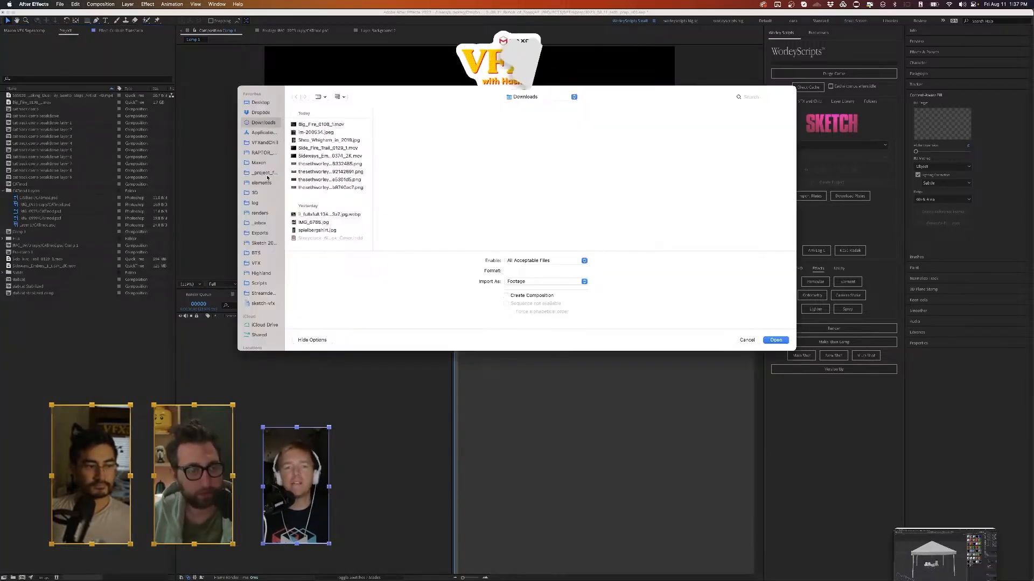
click(259, 222)
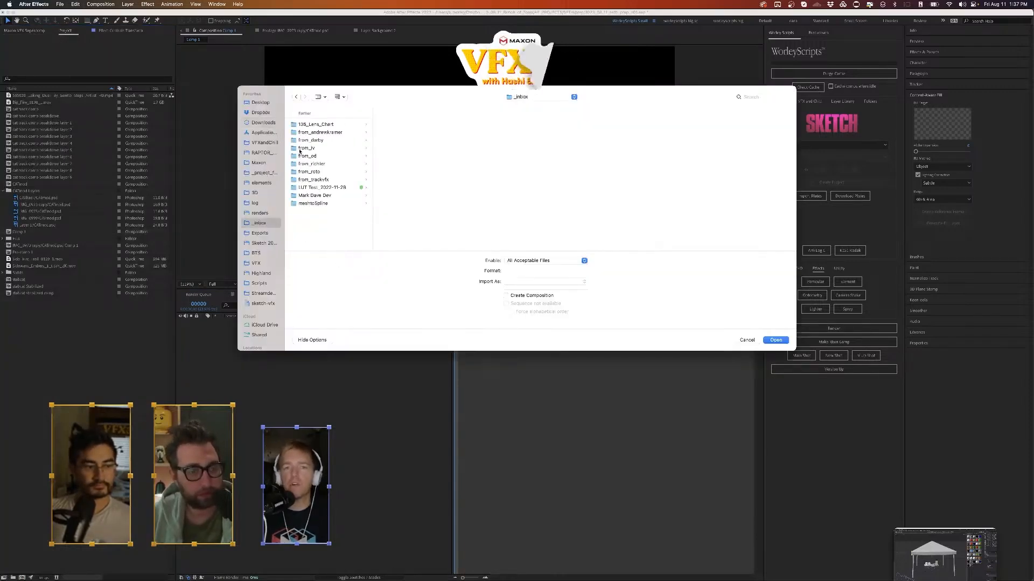
click(323, 140)
click(396, 140)
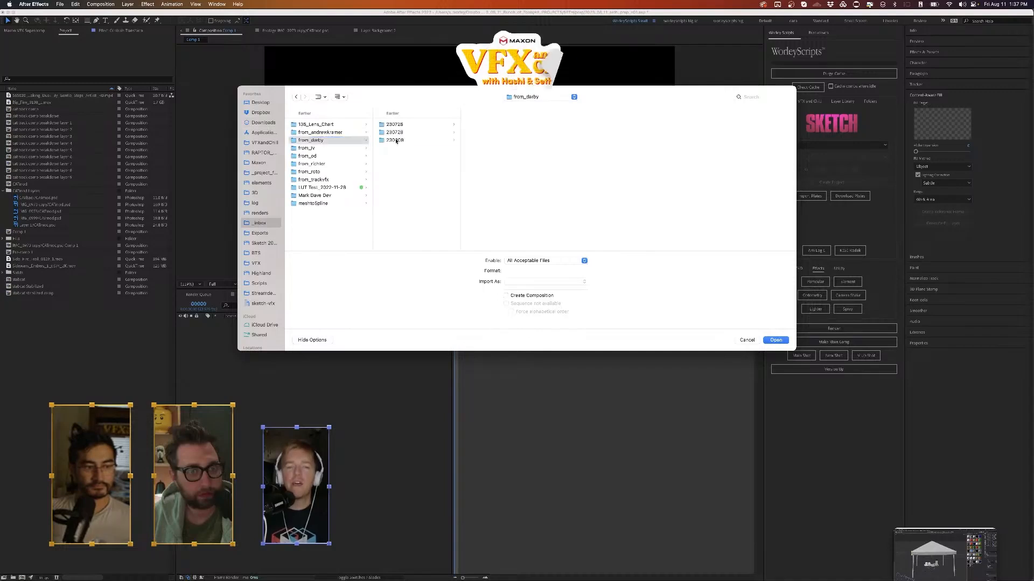
click(402, 133)
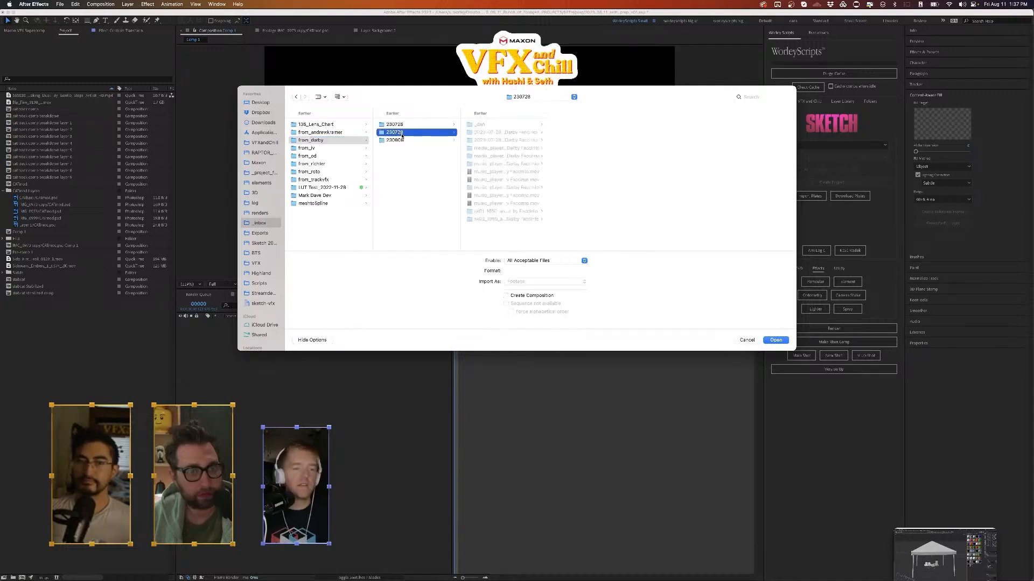
click(491, 180)
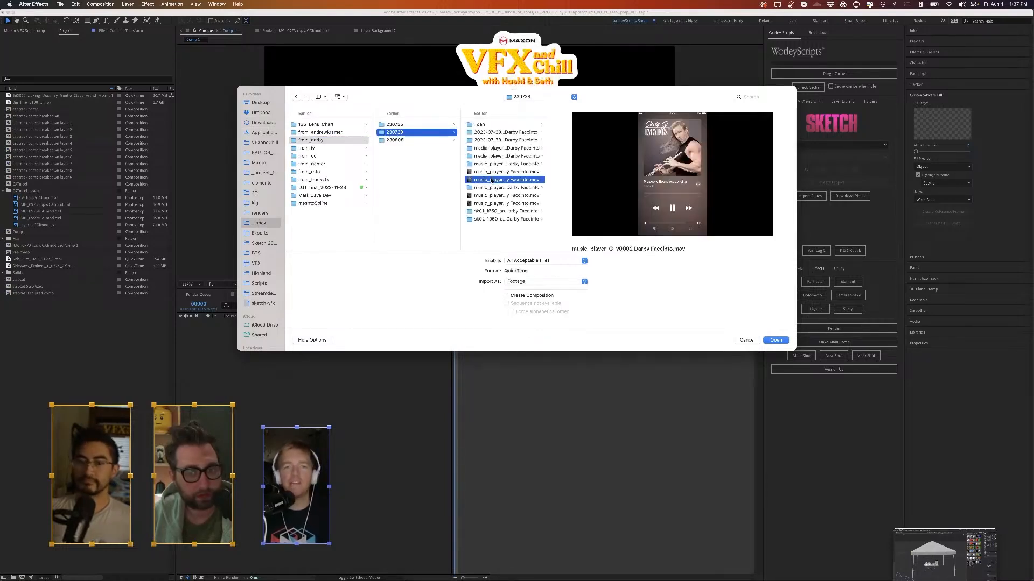
click(775, 340)
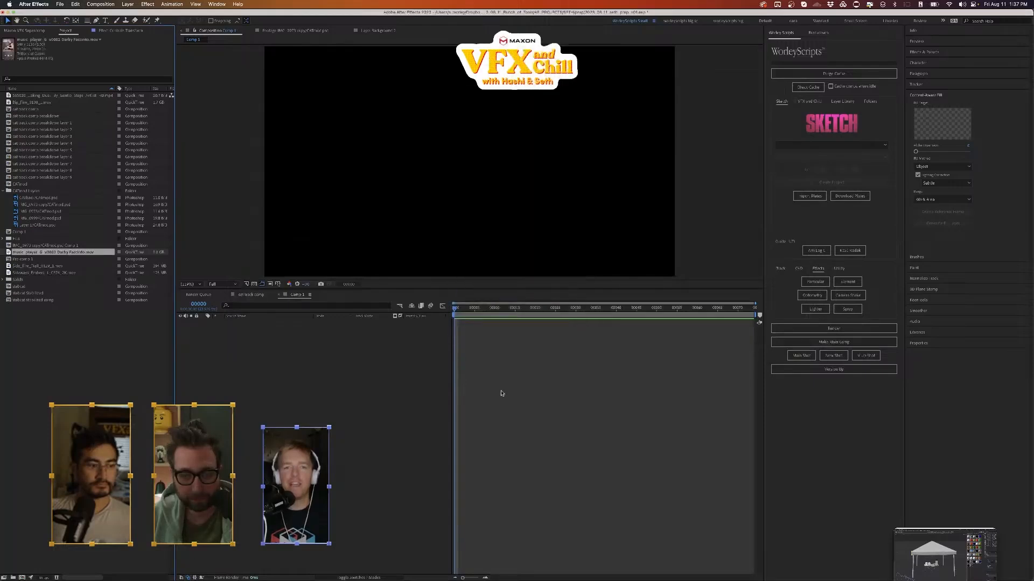
double_click(10, 252)
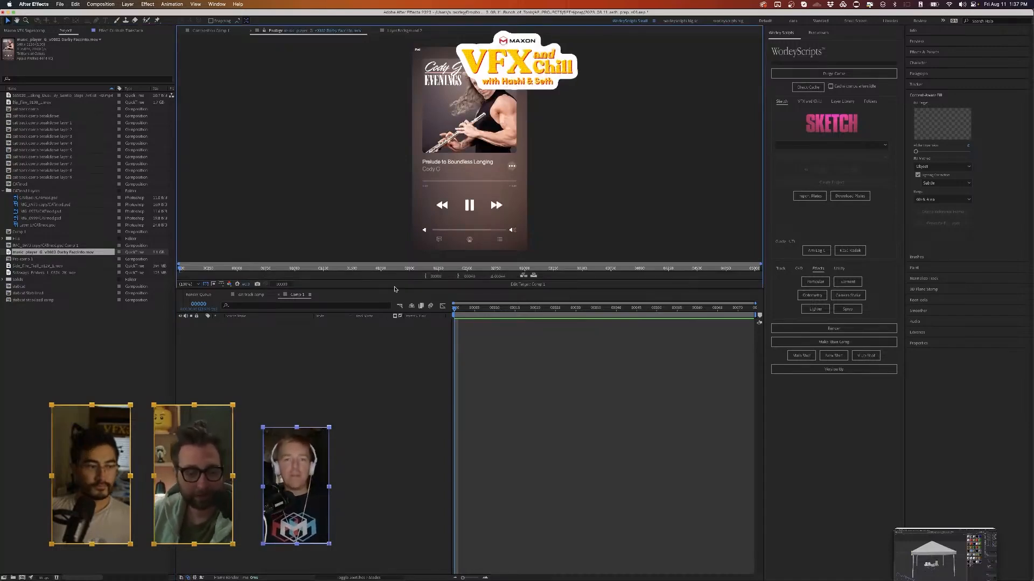
drag(394, 289, 401, 424)
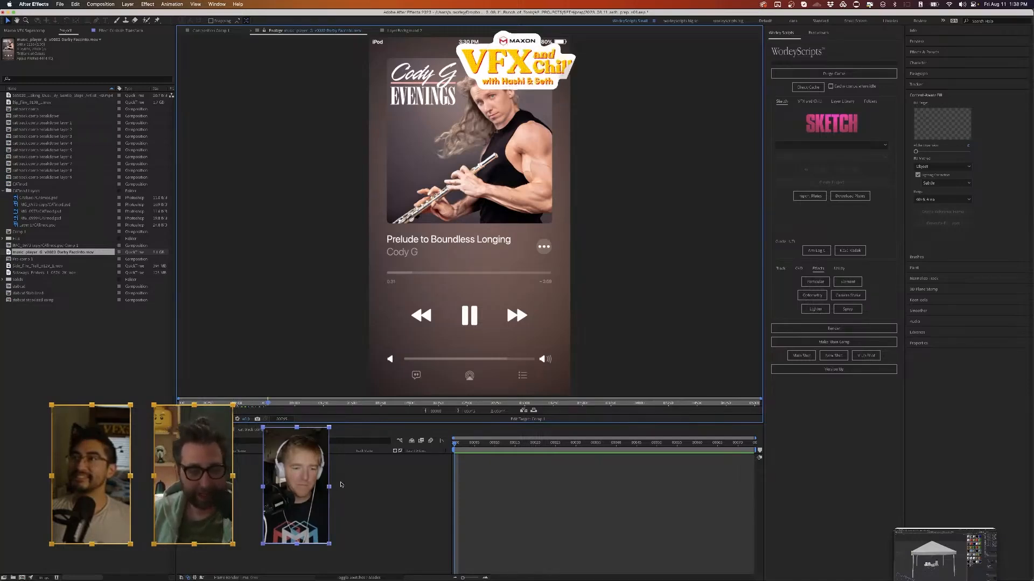
- Scrub back and forth through the music player clip to examine how its progress bar and time counters animate
drag(267, 402, 630, 399)
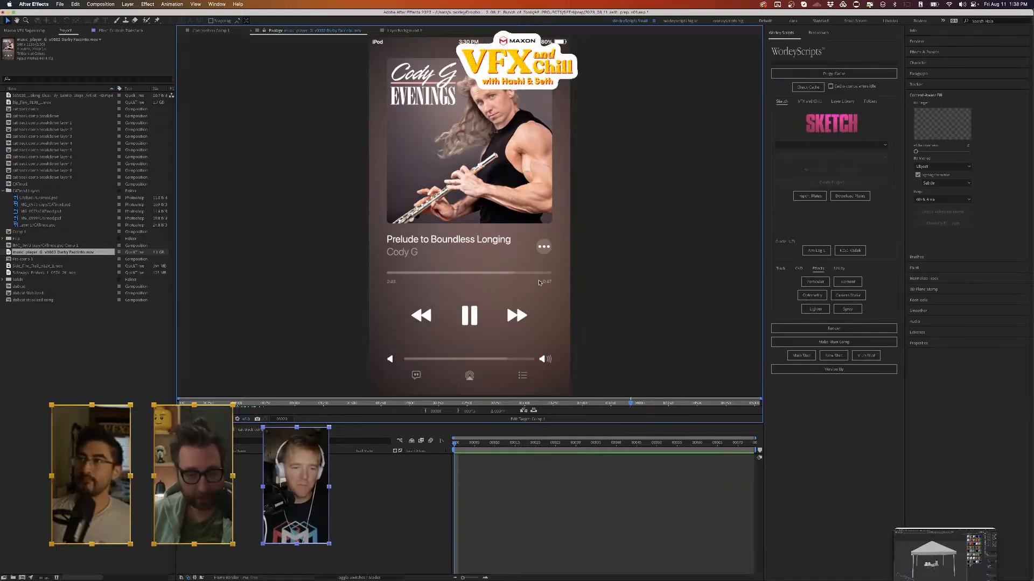
drag(633, 403, 688, 404)
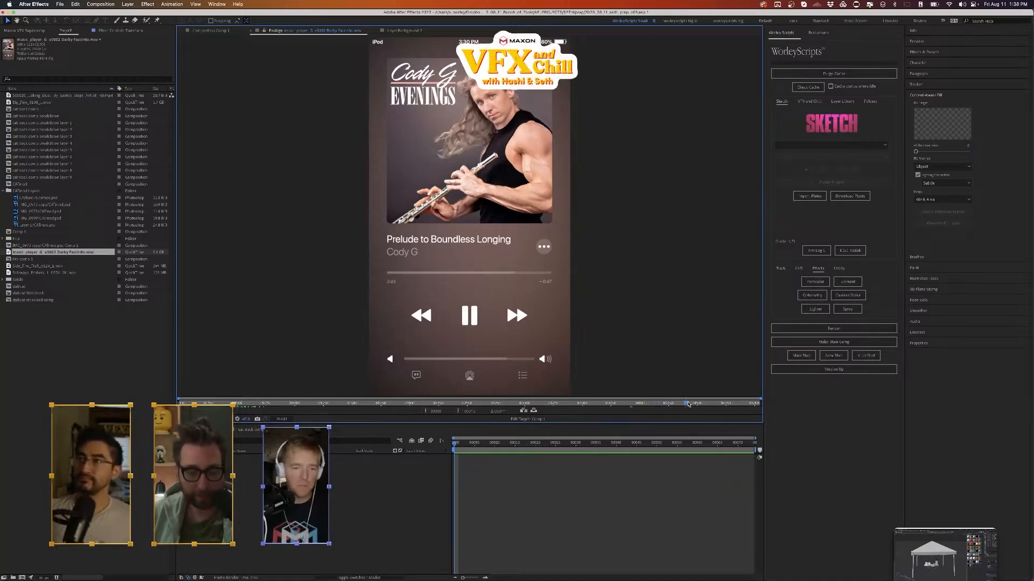
click(404, 404)
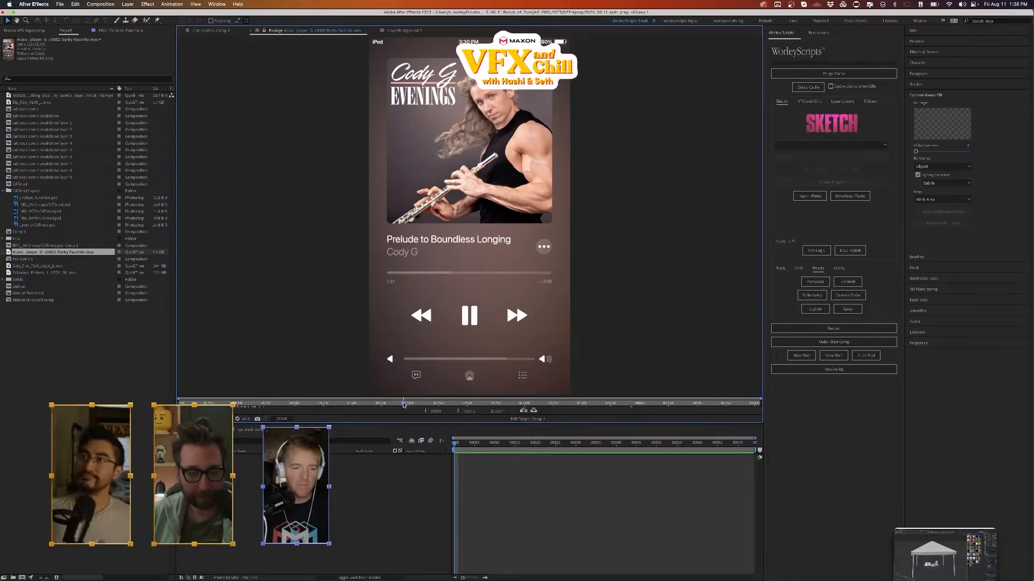
drag(670, 403, 720, 404)
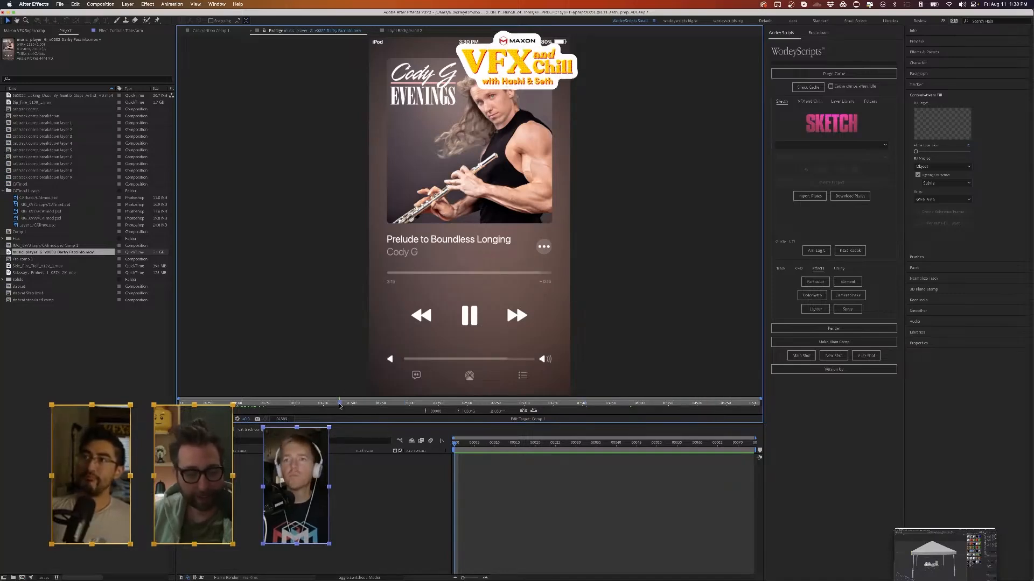
drag(319, 405, 237, 405)
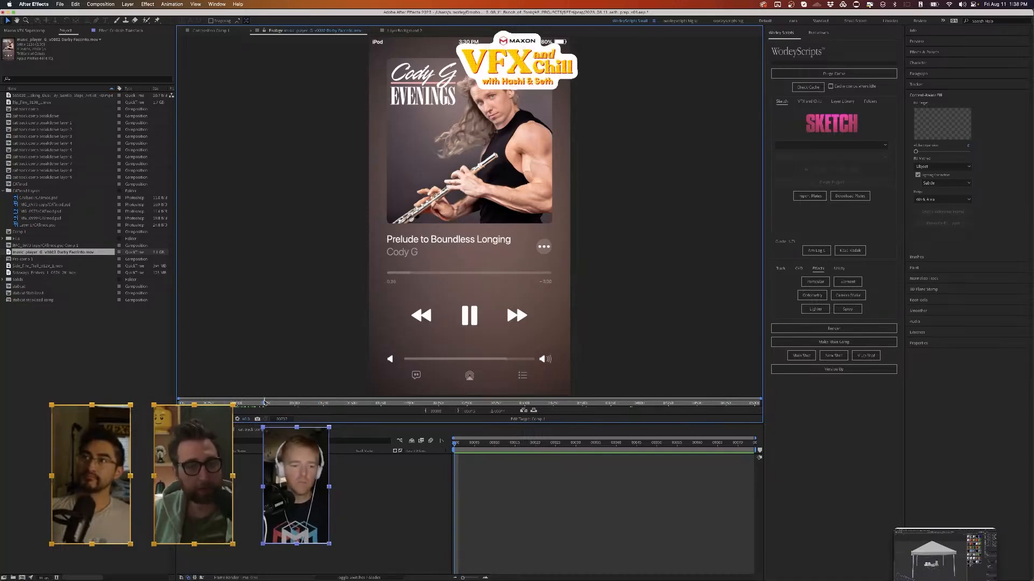
drag(264, 403, 331, 400)
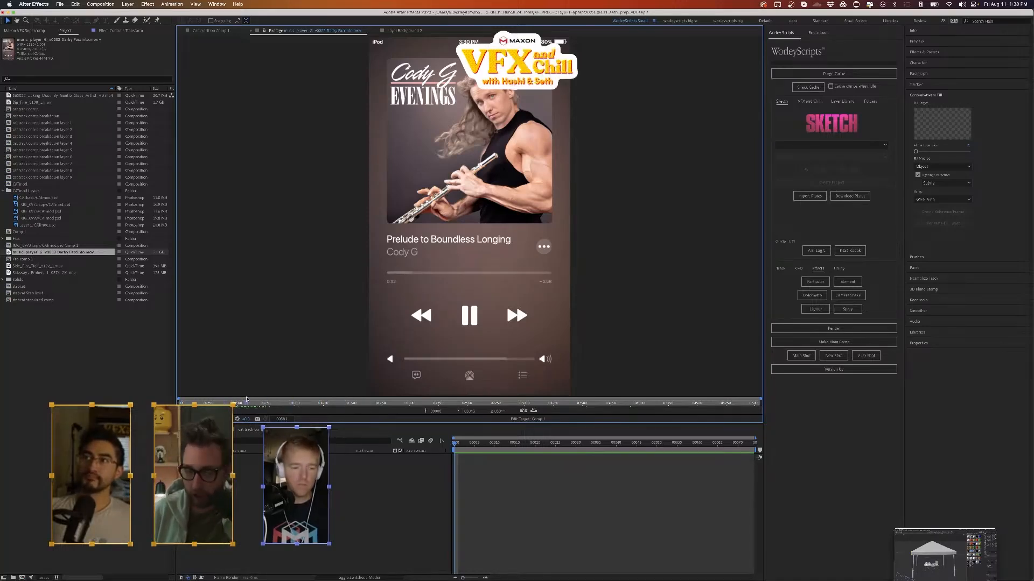
drag(247, 399, 166, 400)
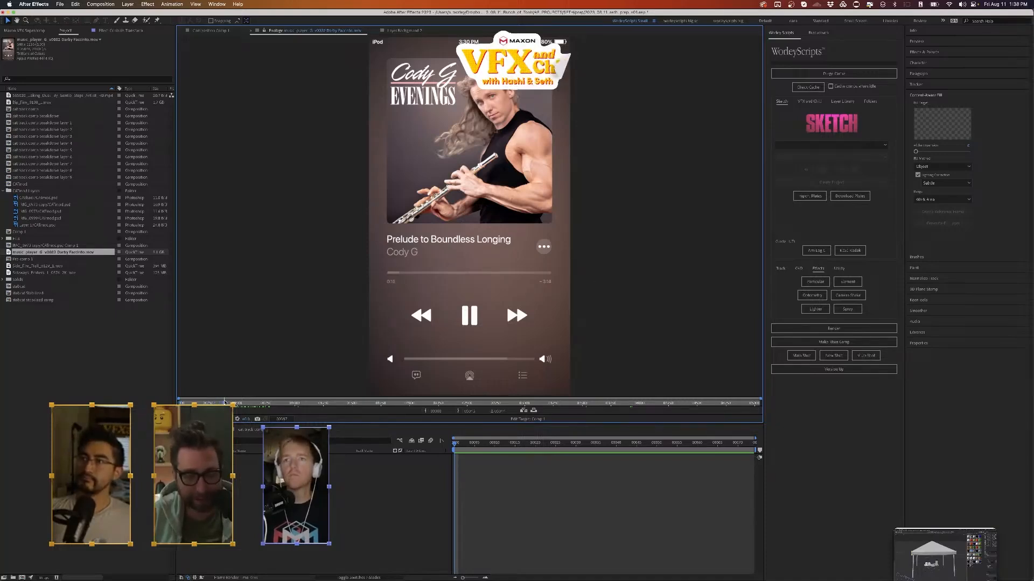
drag(224, 402, 249, 403)
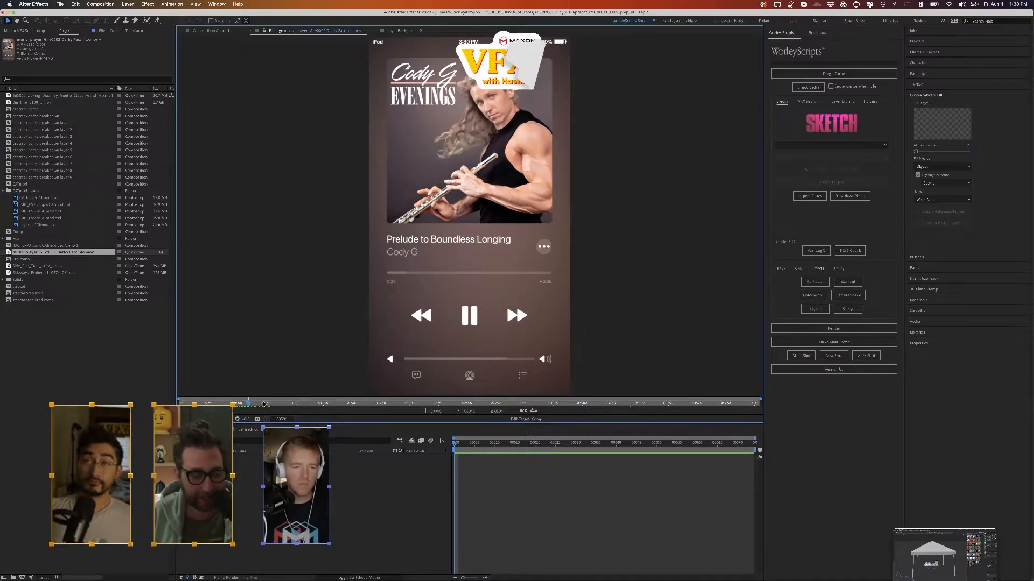
- Examine the elapsed and remaining time counters of the music player clip up close, at the 0:32 elapsed point
click(268, 403)
scroll(386, 279, up, 4)
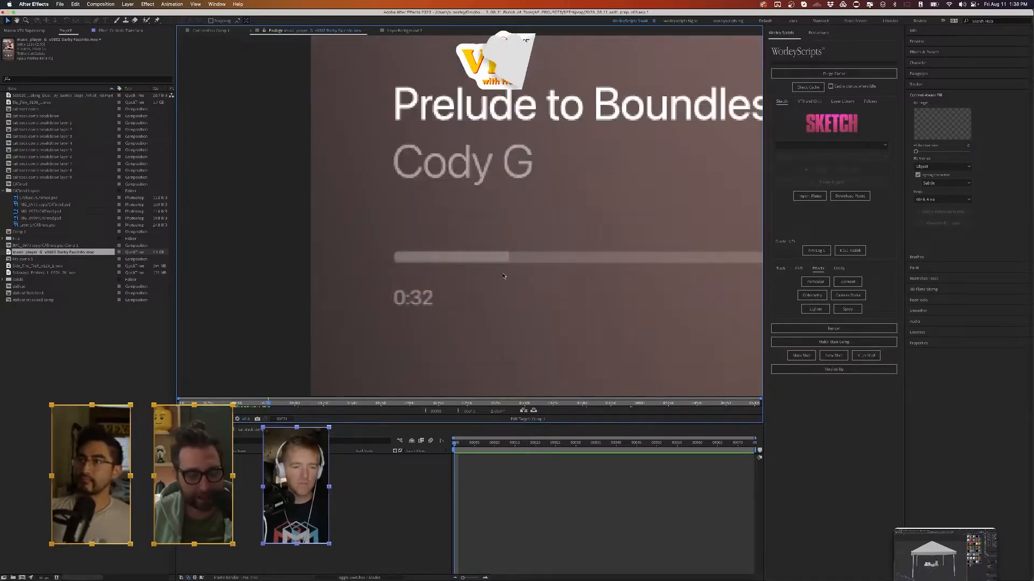
drag(670, 252, 35, 238)
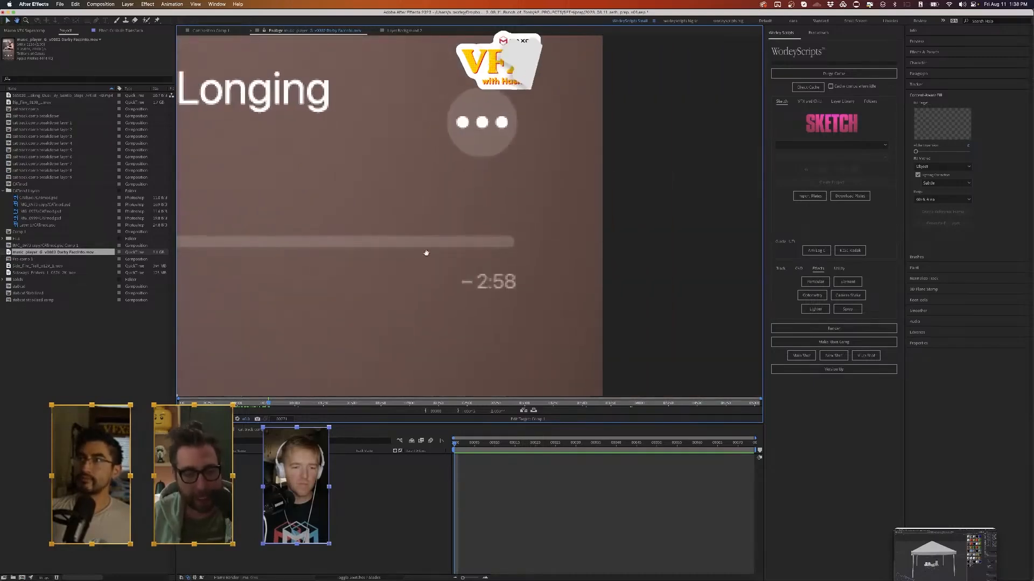
- View the whole music player frame and scrub the clip from its beginning to examine how the time counters progress
drag(425, 251, 618, 226)
scroll(618, 226, down, 4)
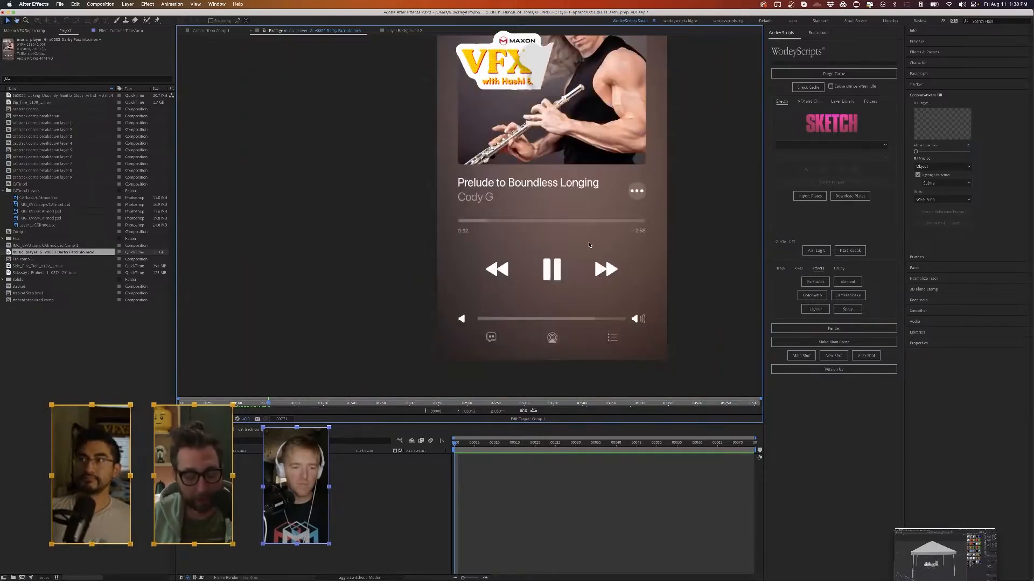
click(250, 403)
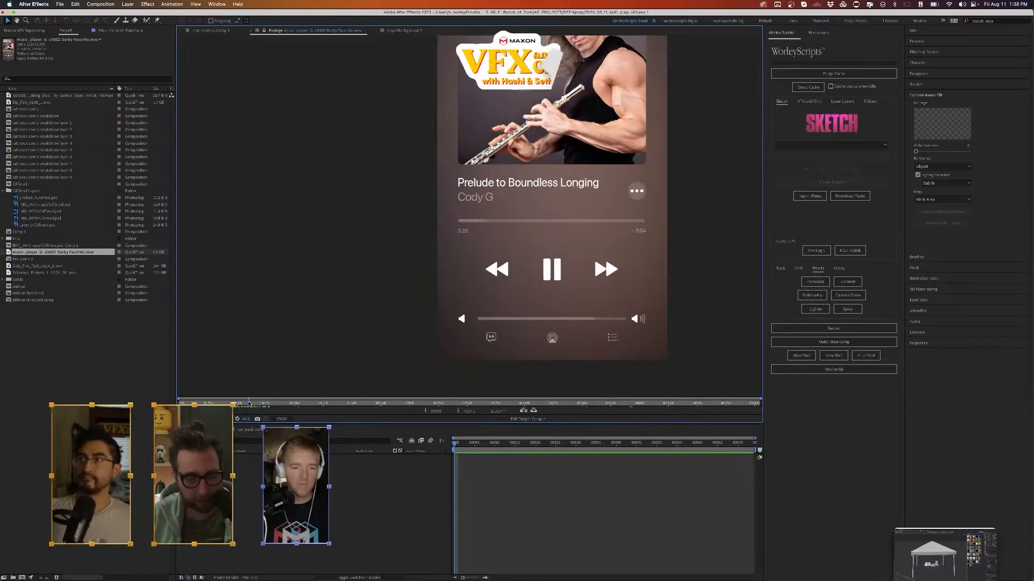
mouse_move(184, 404)
mouse_down()
mouse_move(244, 403)
mouse_move(179, 403)
mouse_up()
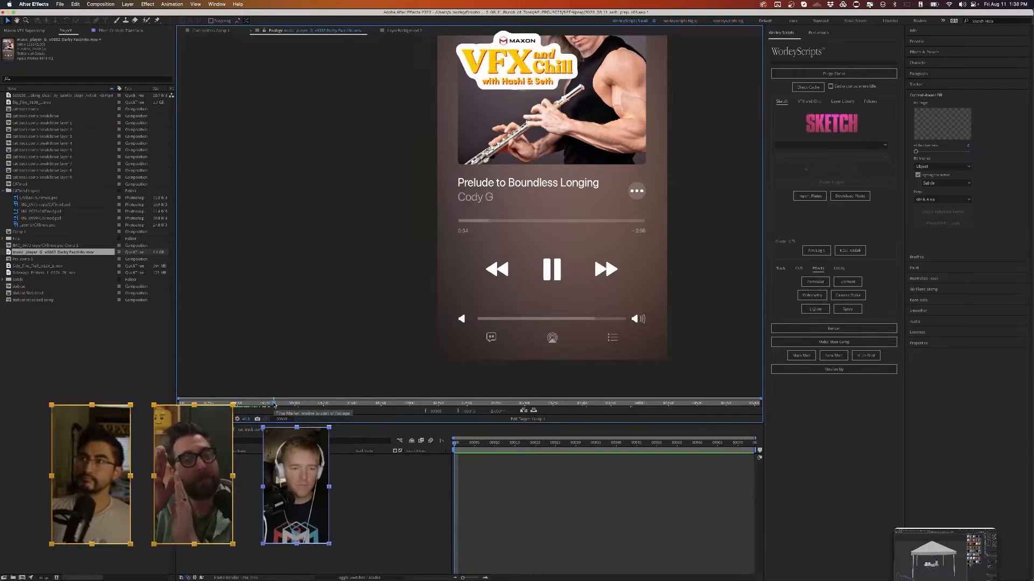
click(717, 446)
key(Home)
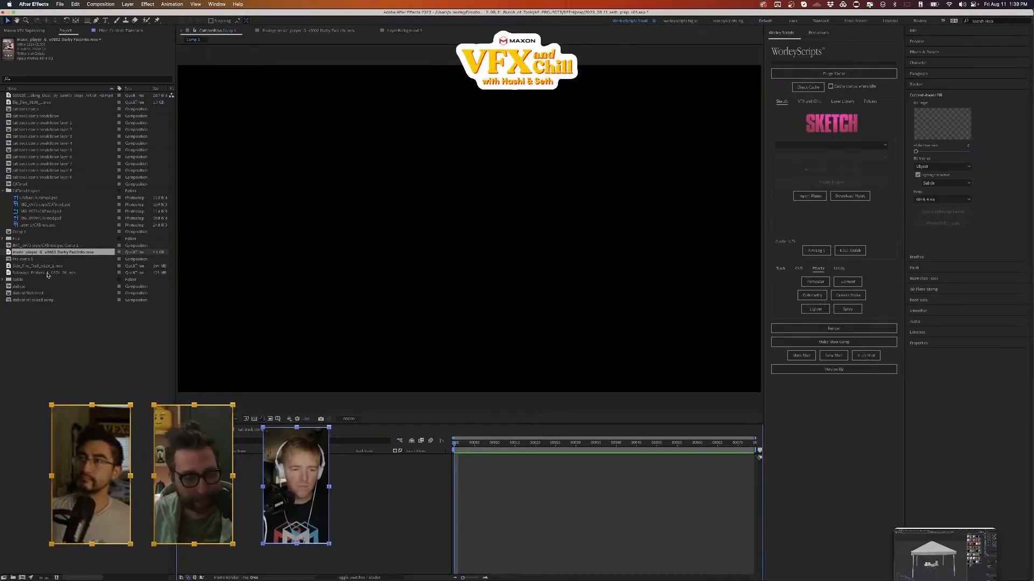
double_click(14, 253)
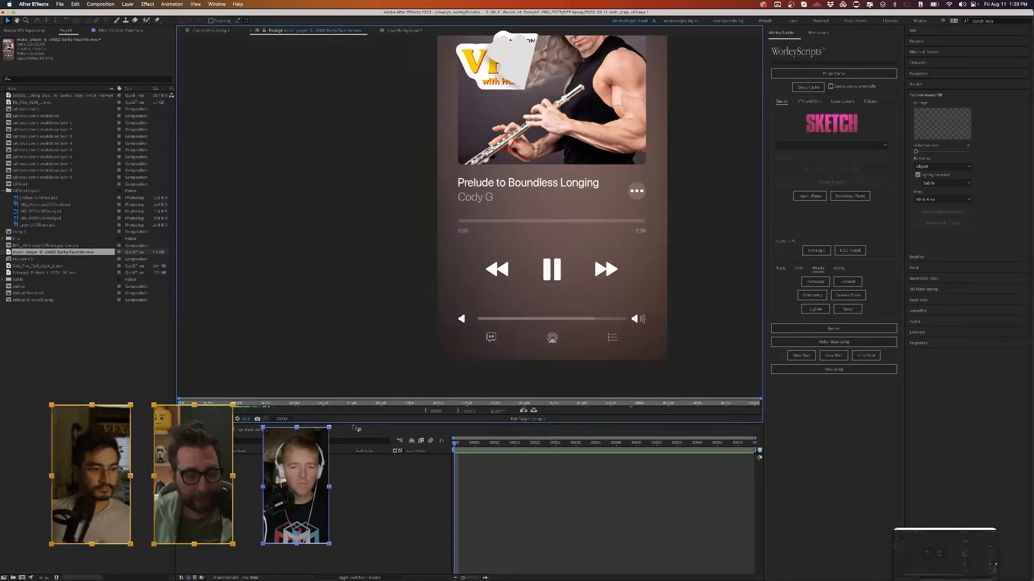
- Enlarge the timeline area and add an empty text layer to the new composition
drag(356, 424, 337, 240)
click(300, 354)
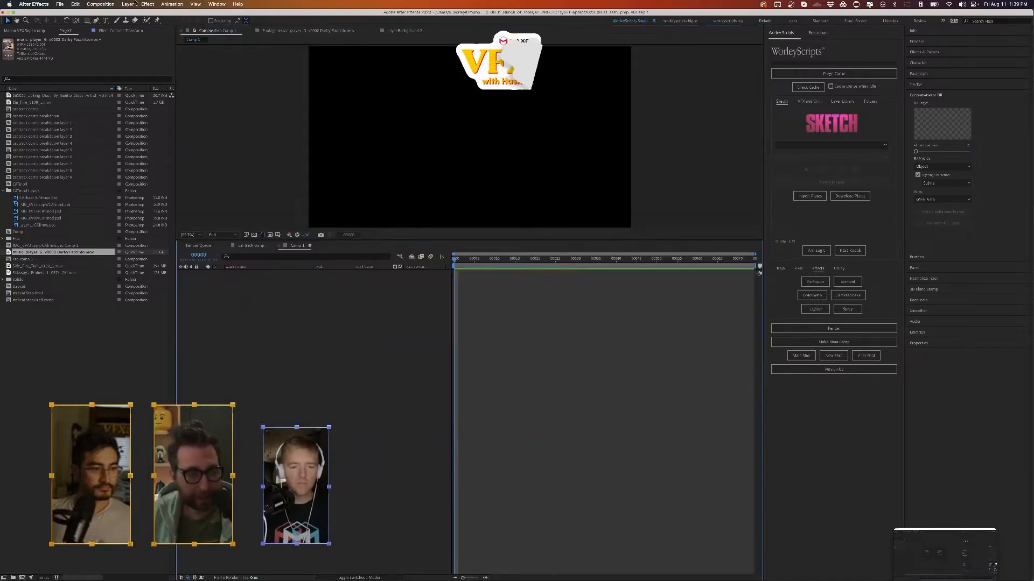
click(106, 20)
click(368, 141)
click(368, 141)
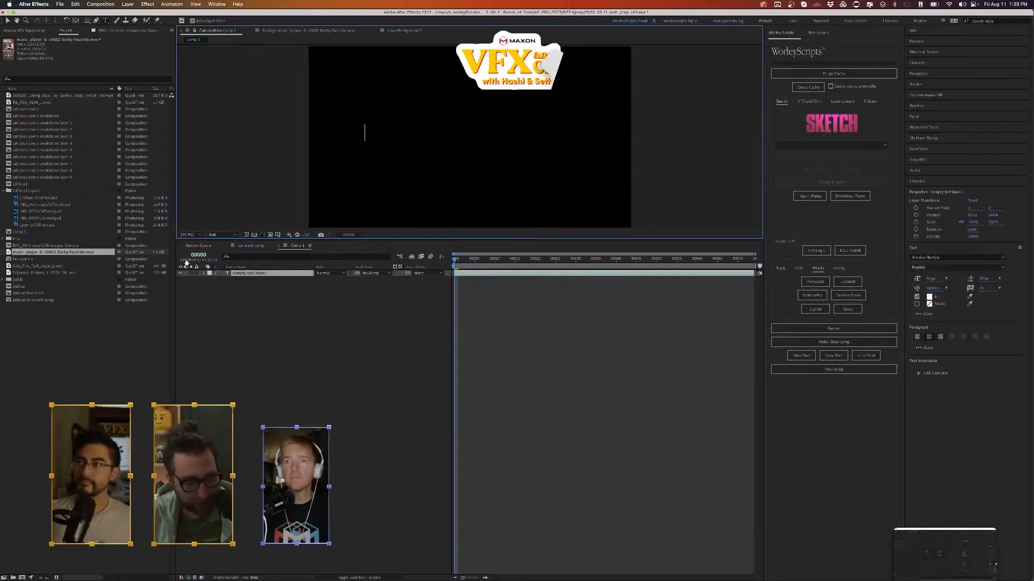
- Add the expression time to the text layer's Source Text property
click(203, 273)
click(211, 280)
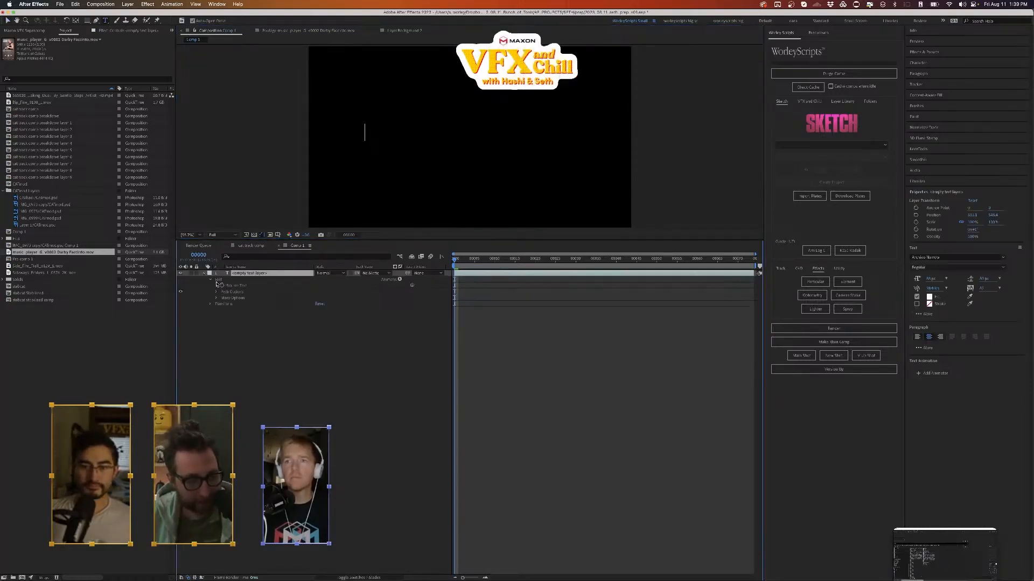
alt+click(221, 286)
text(time)
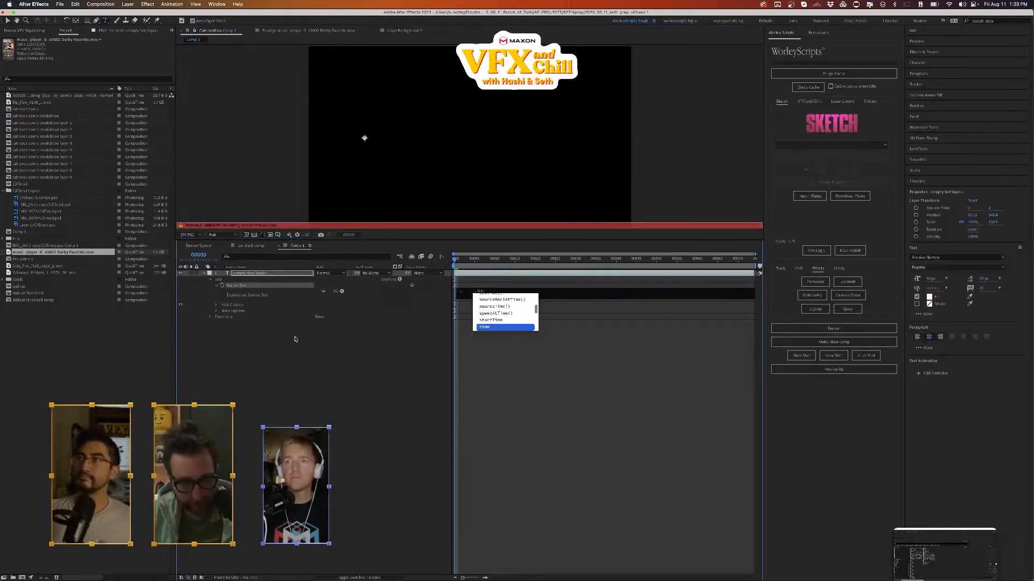
click(297, 401)
- Preview the running number and move the text layer to the horizontal centre of the frame
key(space)
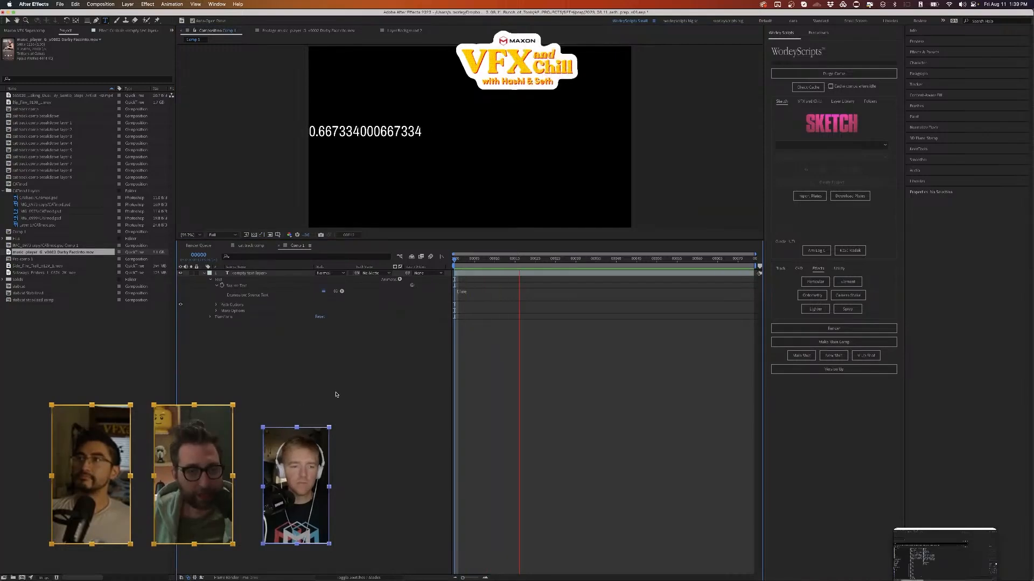
click(7, 21)
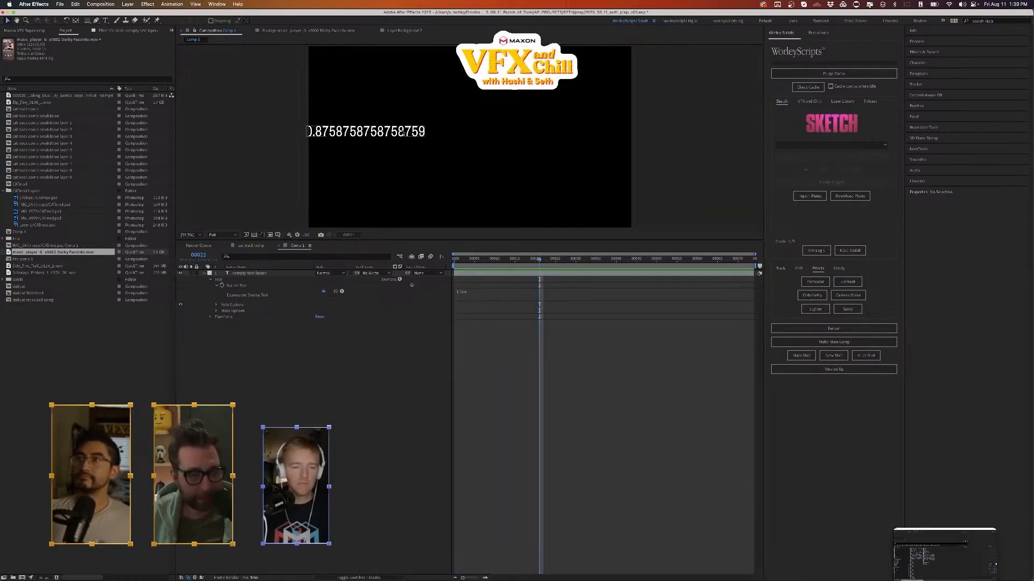
drag(404, 131, 506, 132)
- Play and scrub the composition from near its start to examine how the raw time value counts up
click(365, 339)
key(space)
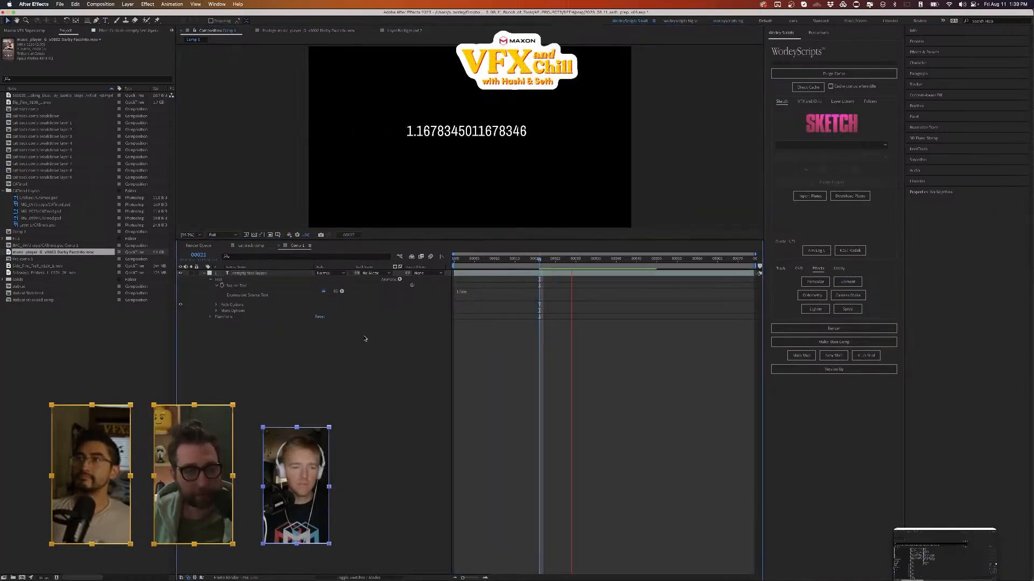
key(space)
drag(553, 262, 463, 262)
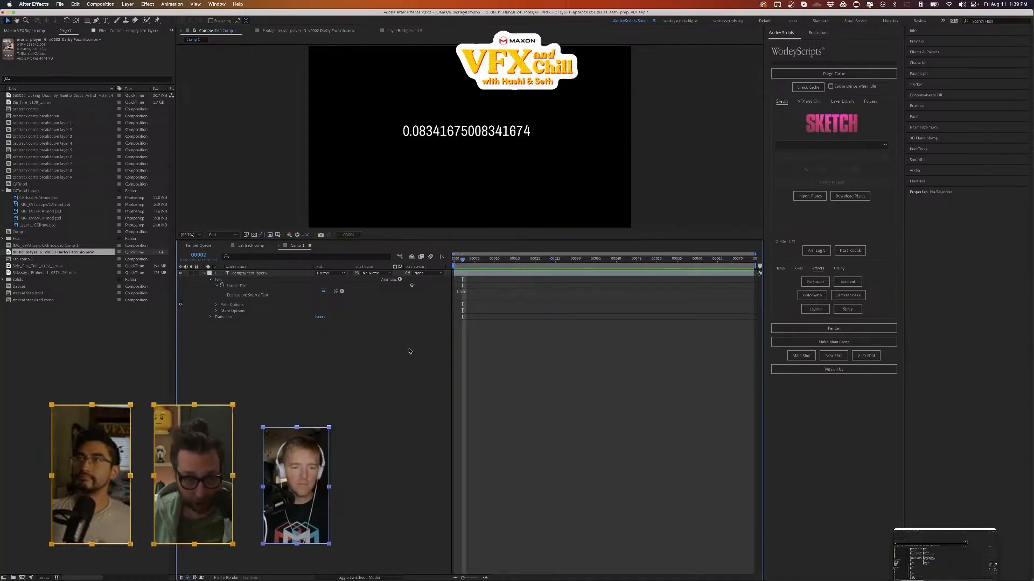
key(space)
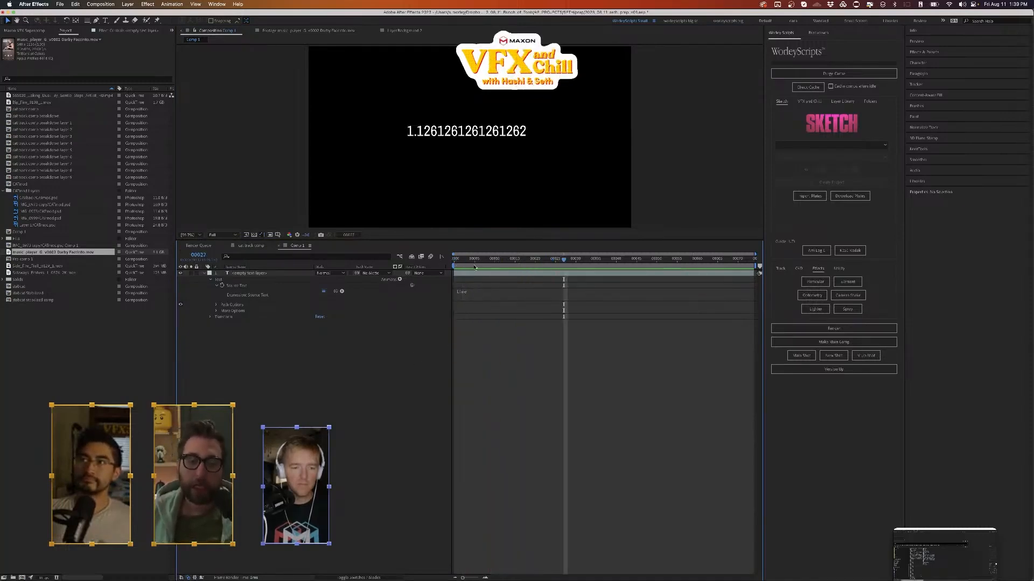
click(454, 261)
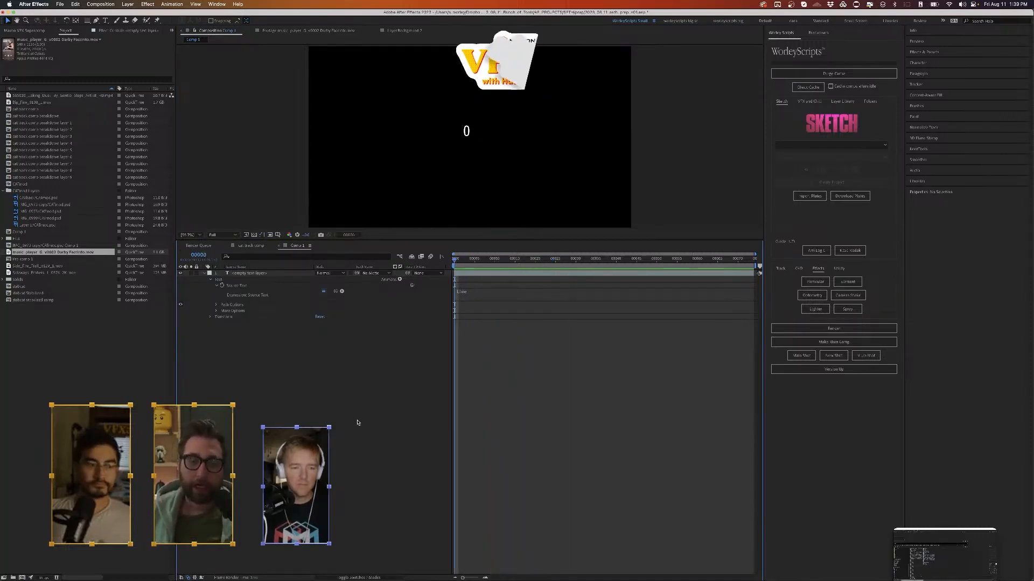
key(space)
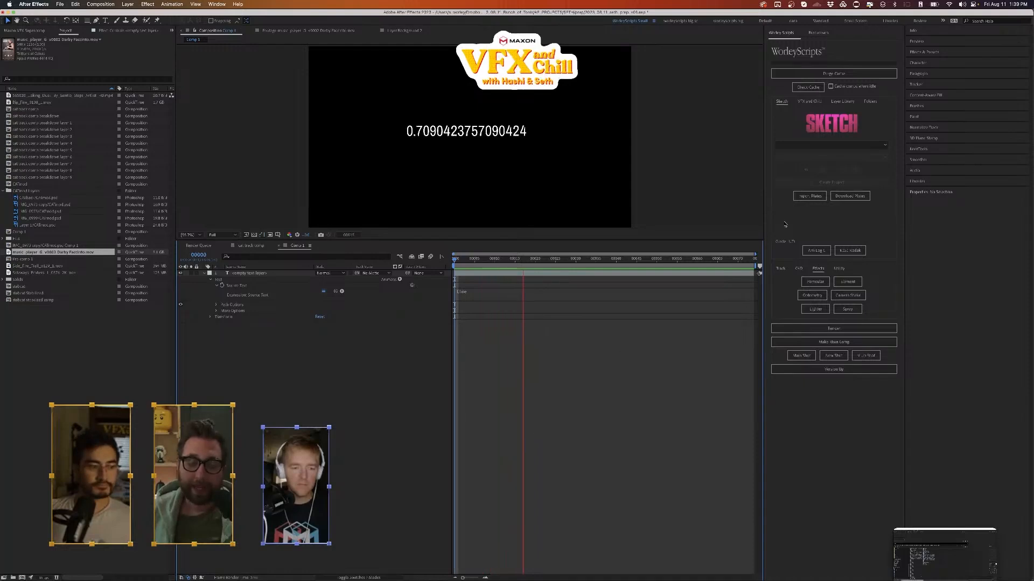
key(space)
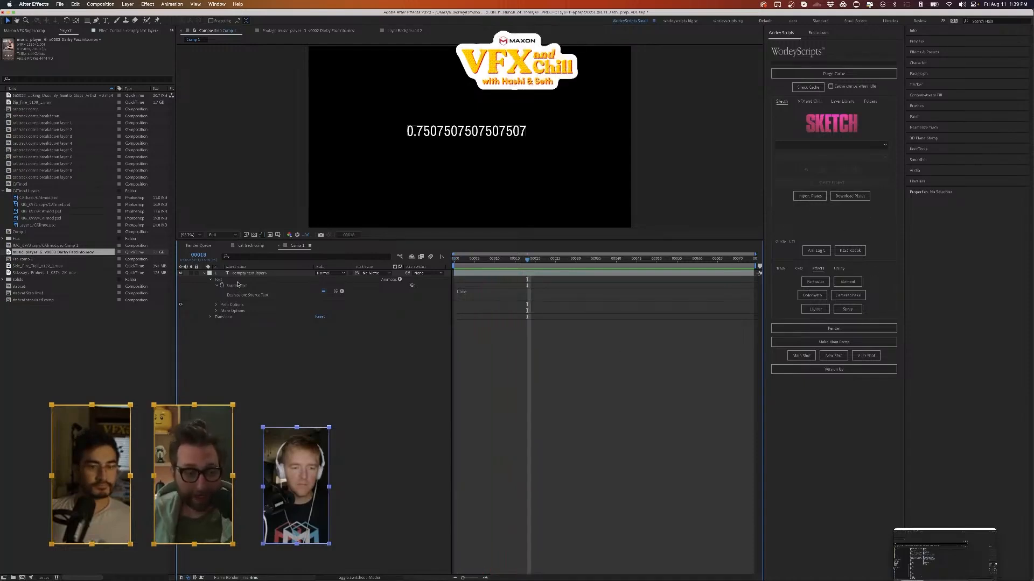
- Change the Source Text expression to Math.floor(time) so the counter displays whole seconds
click(494, 295)
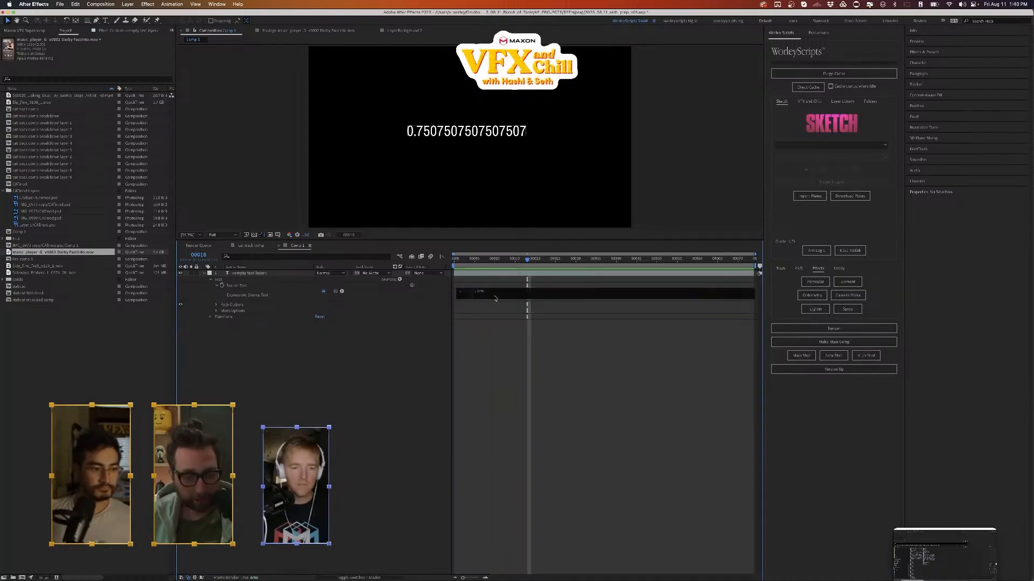
text(Ma)
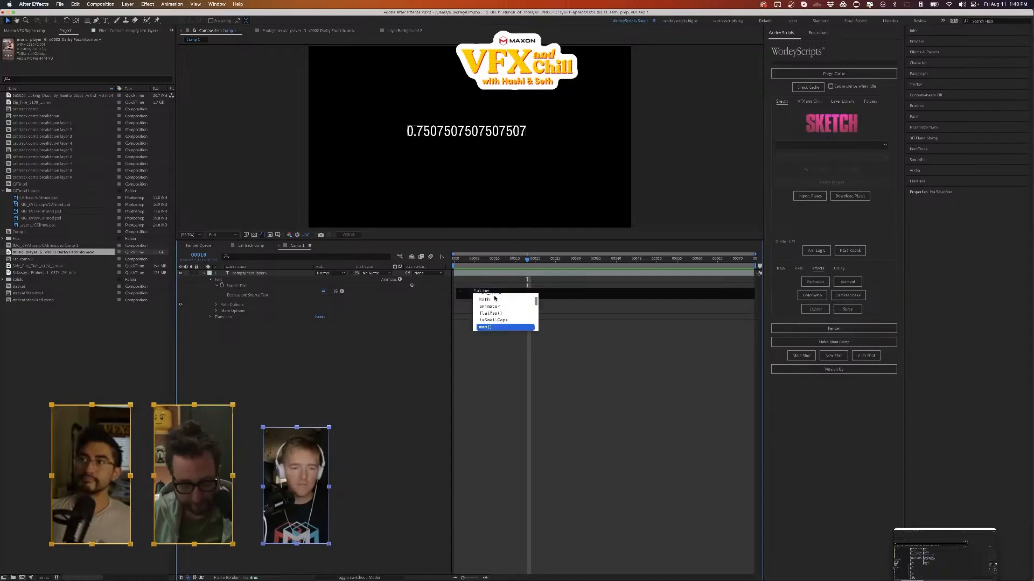
text(th.floor)
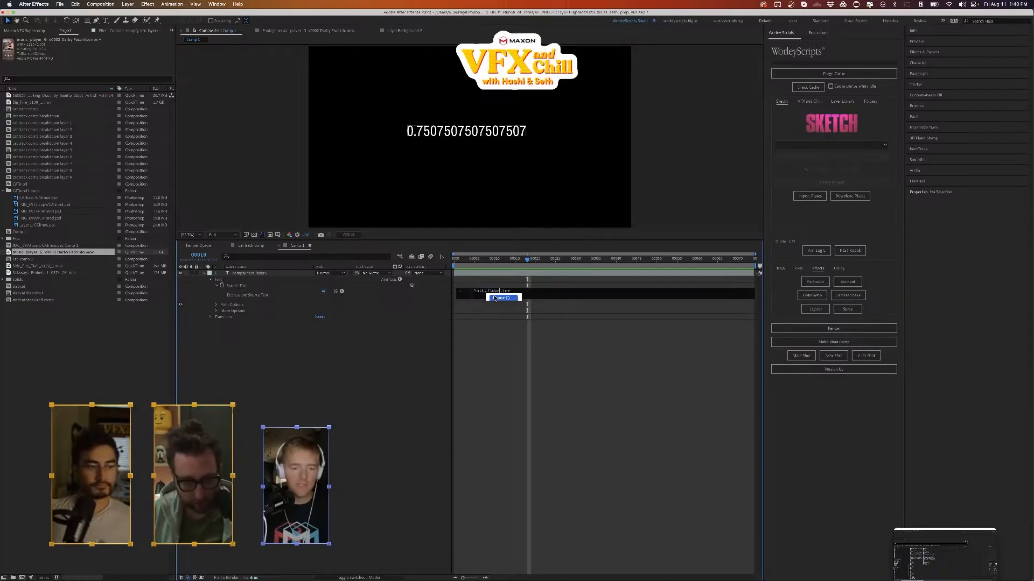
click(495, 297)
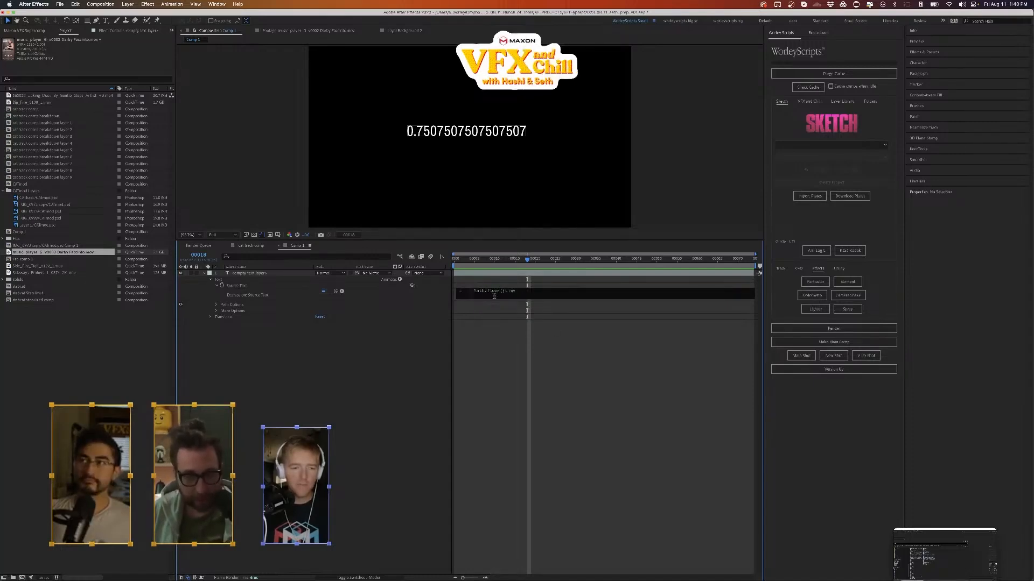
key(Delete)
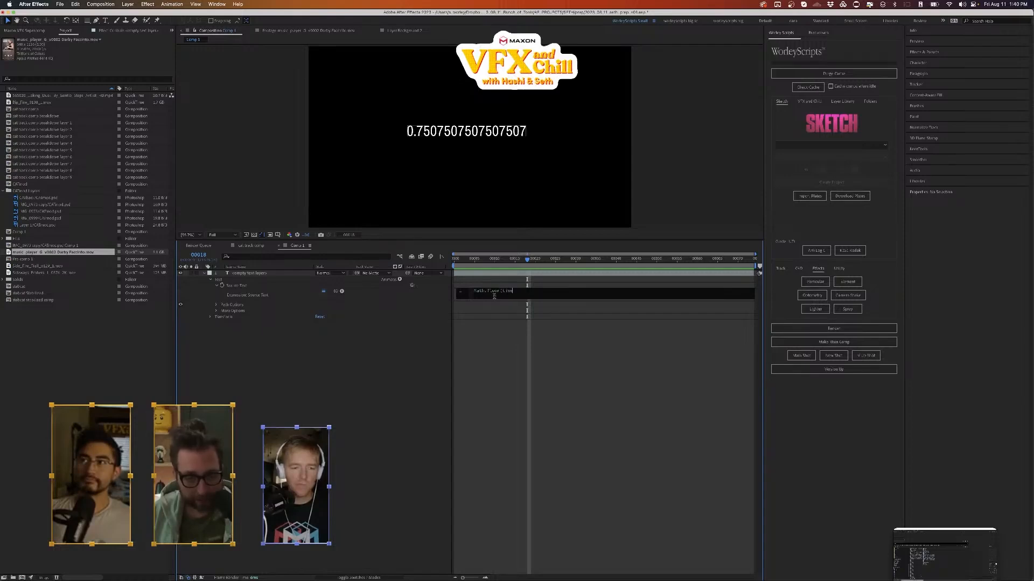
text())
click(373, 388)
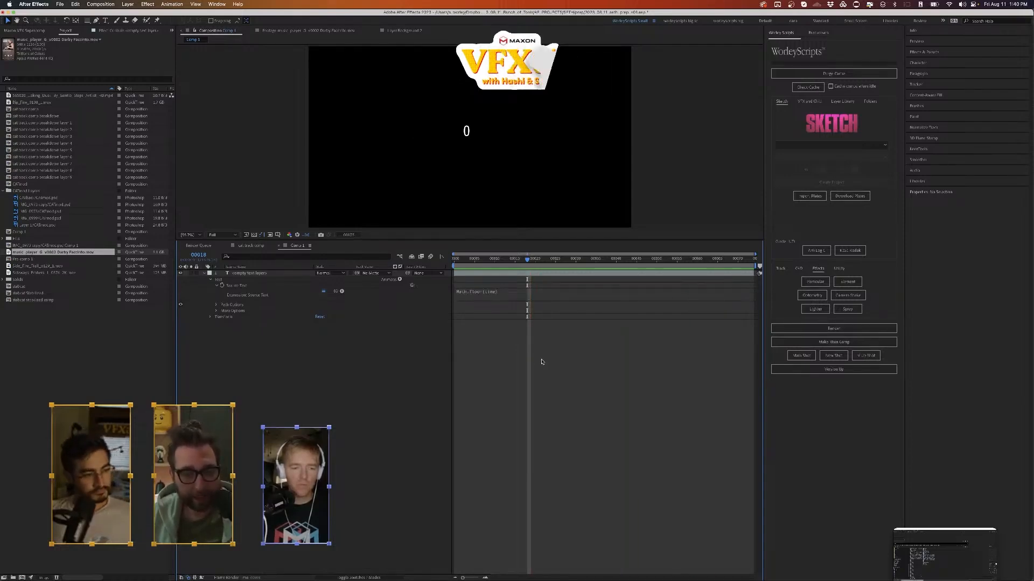
- Set the project's time display style to Timecode
click(75, 4)
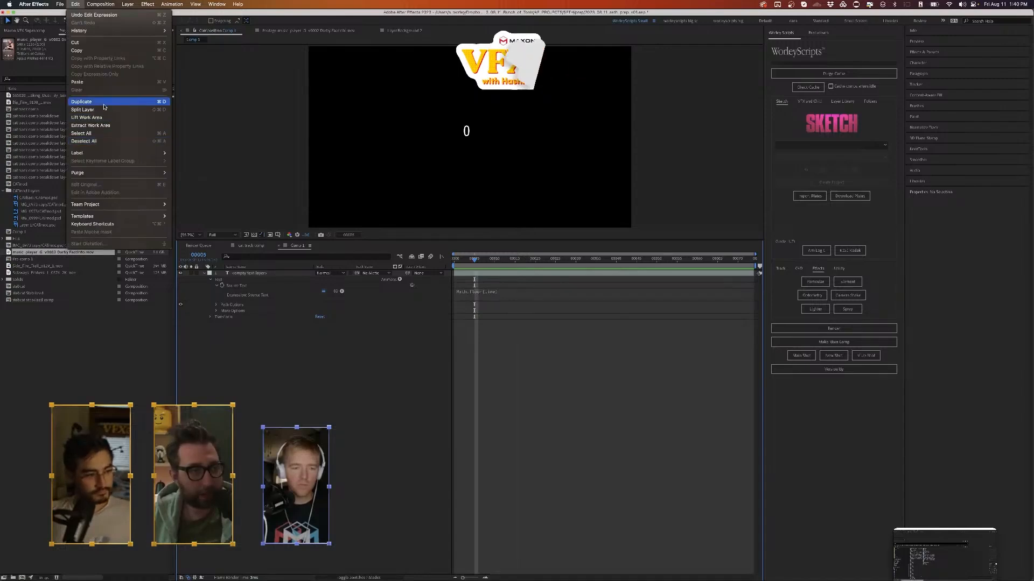
mouse_move(63, 4)
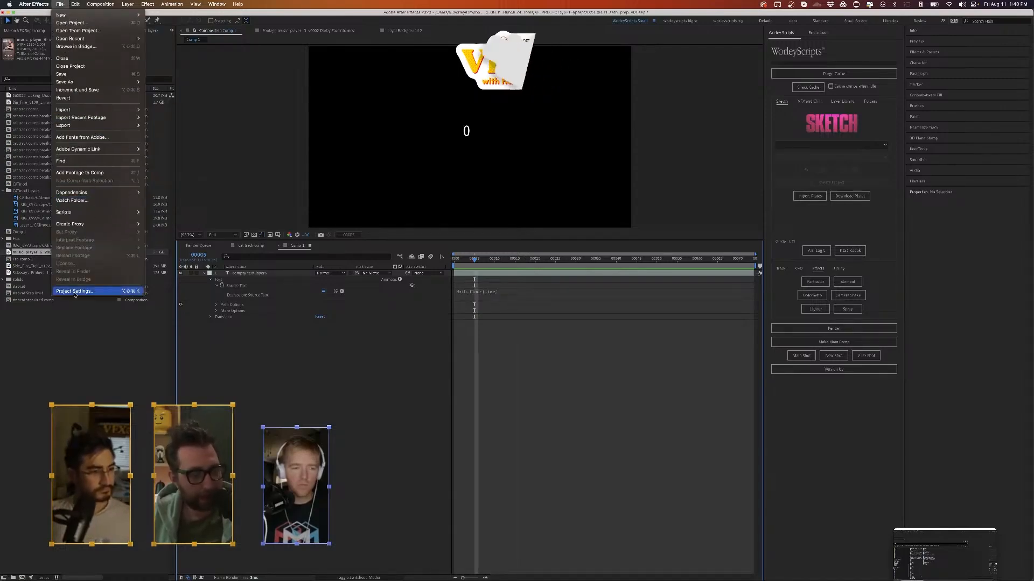
click(76, 290)
click(279, 131)
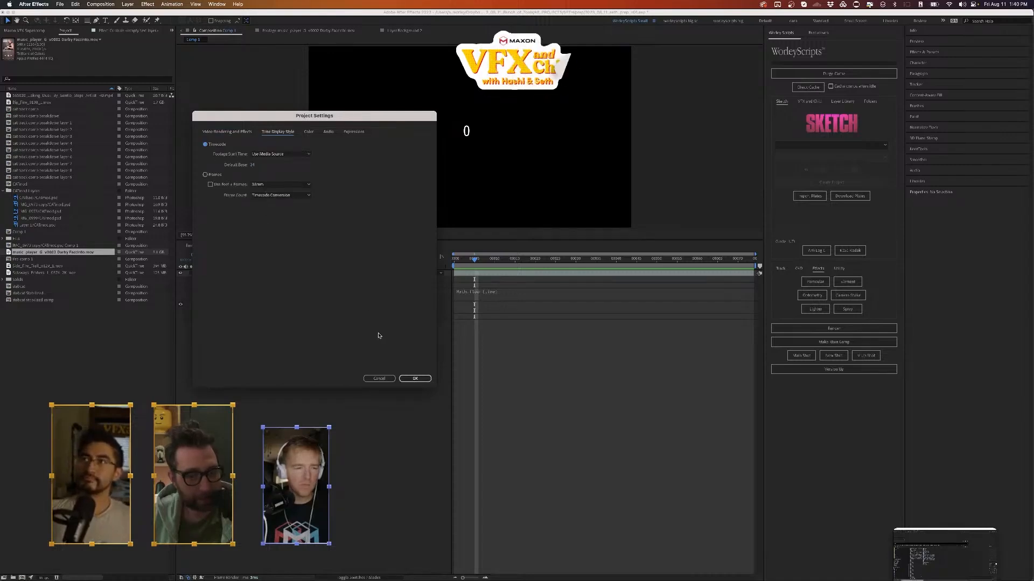
click(415, 378)
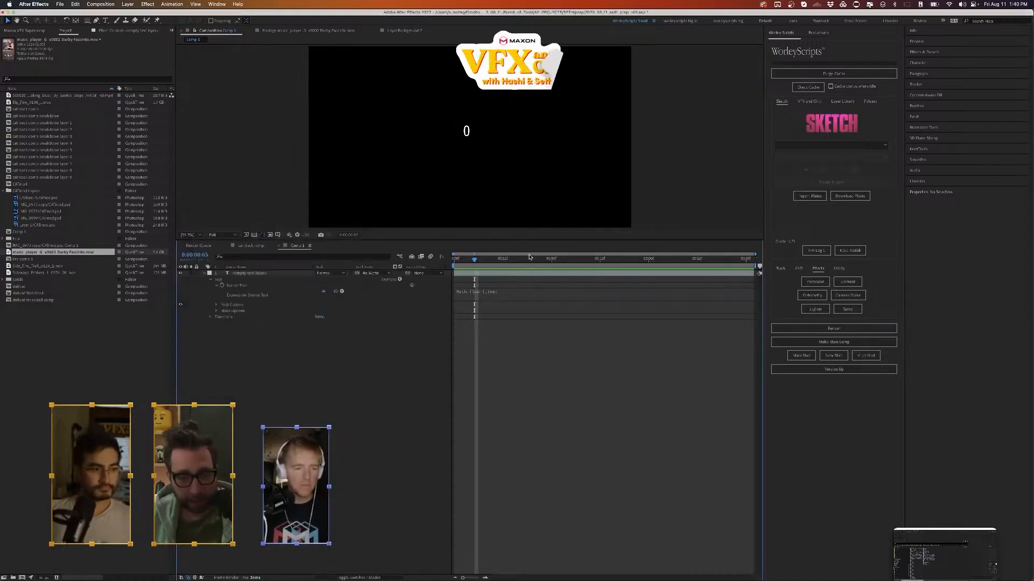
- Check the whole-seconds counter by stepping between frames around the two-second mark
click(649, 259)
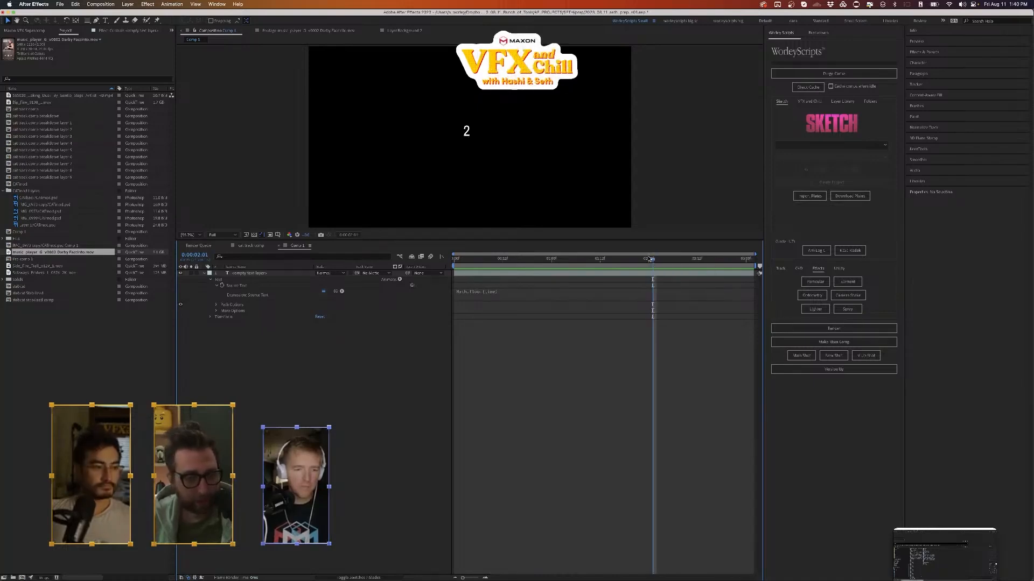
key(Page_Up)
key(Page_Down)
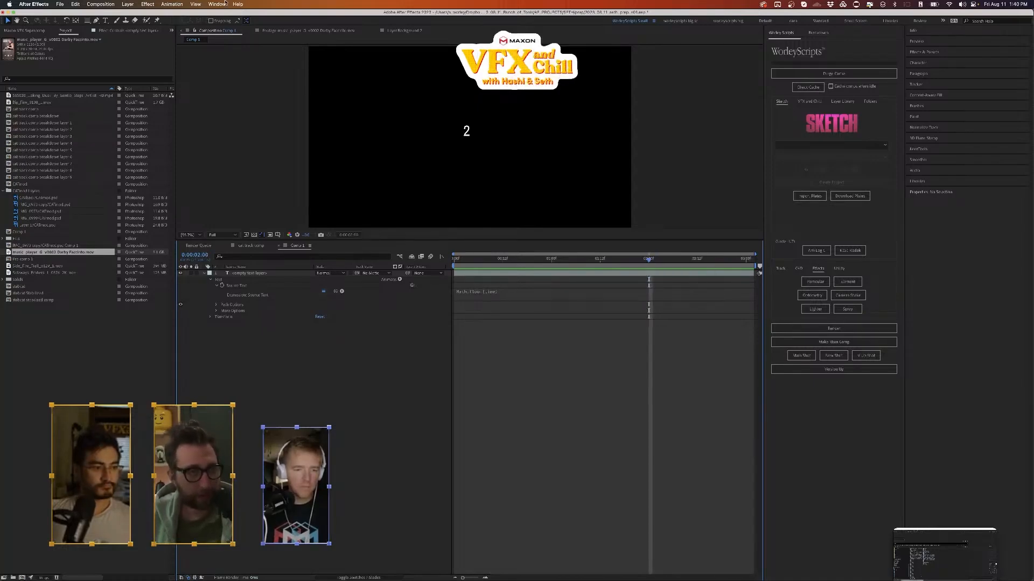
- Lengthen the composition to about five minutes and extend the text layer to its full duration
click(101, 4)
click(112, 27)
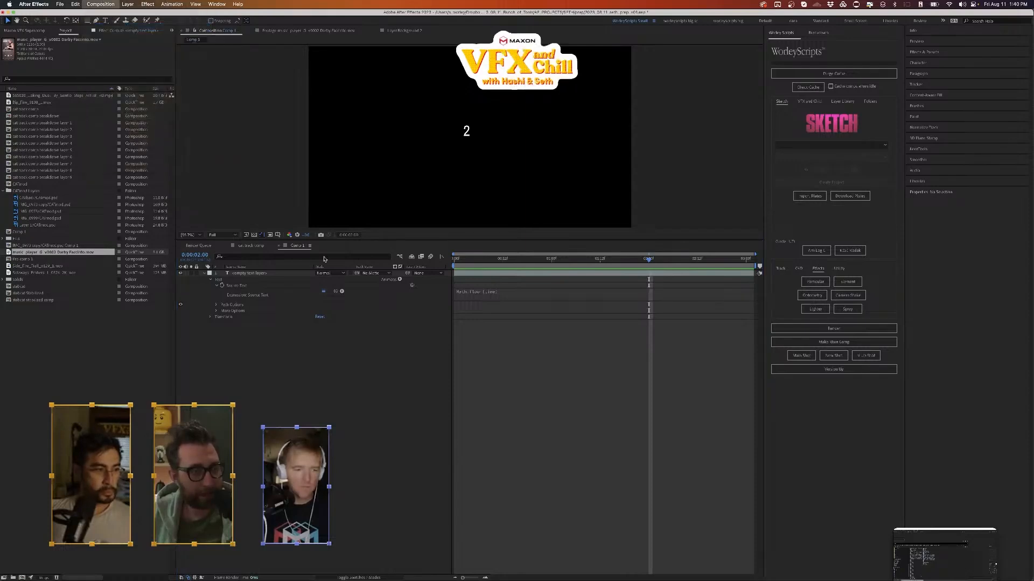
click(326, 359)
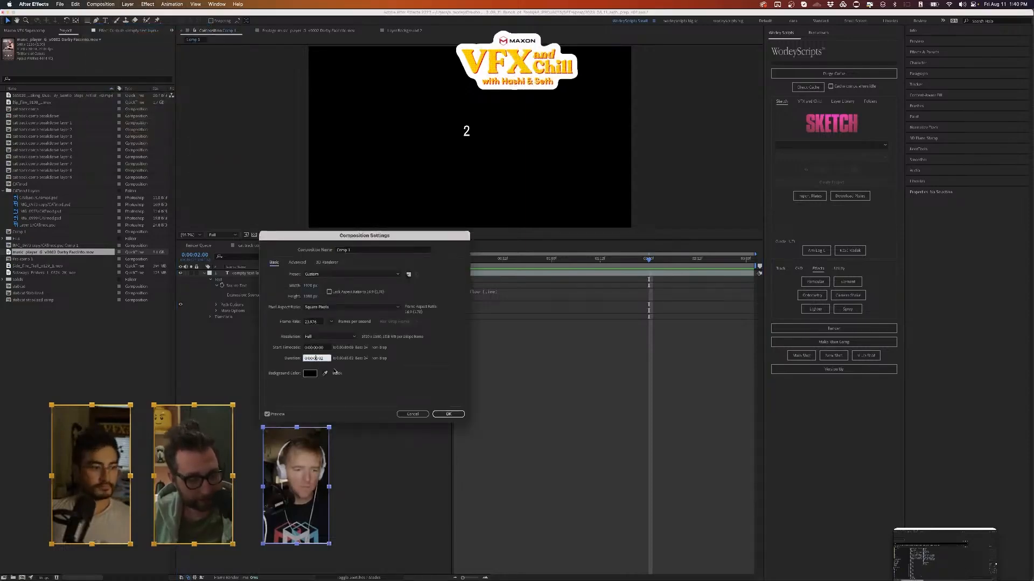
key(BackSpace)
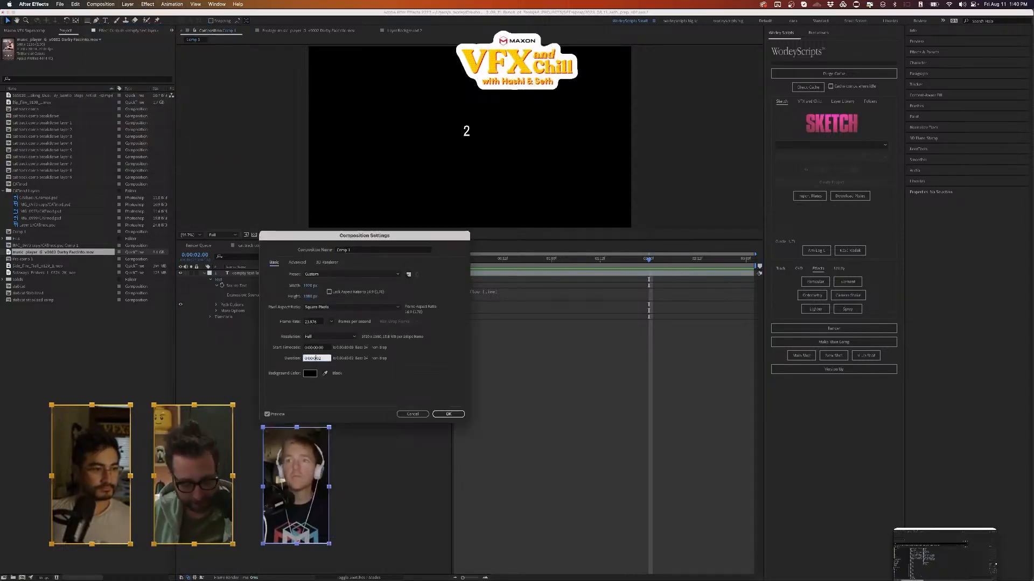
text(0)
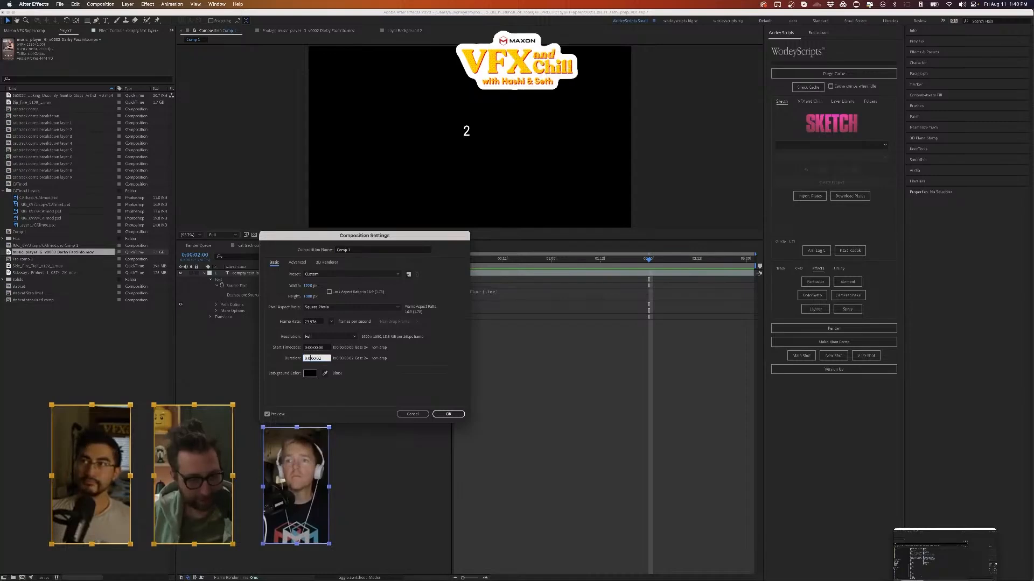
key(Return)
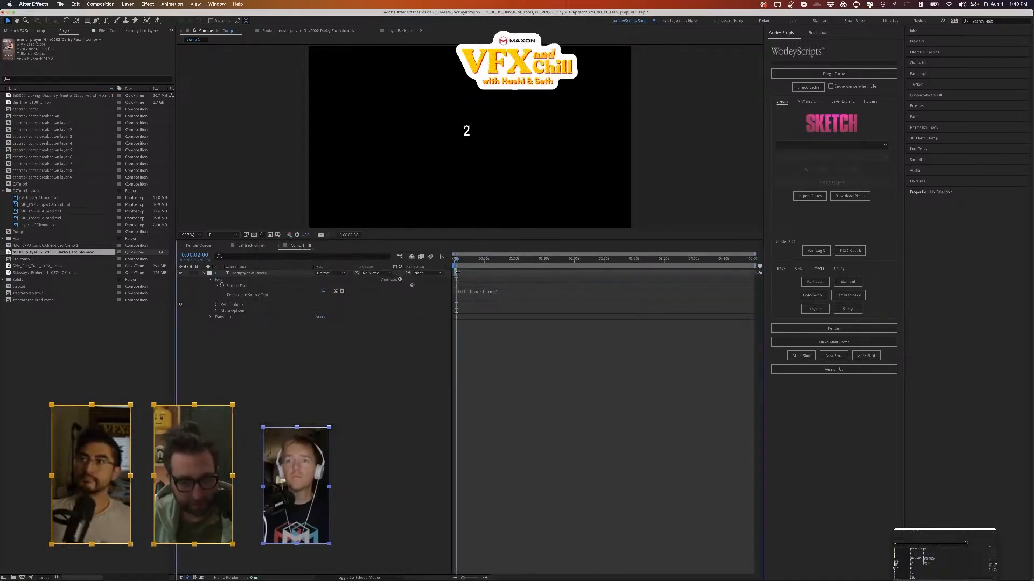
click(457, 273)
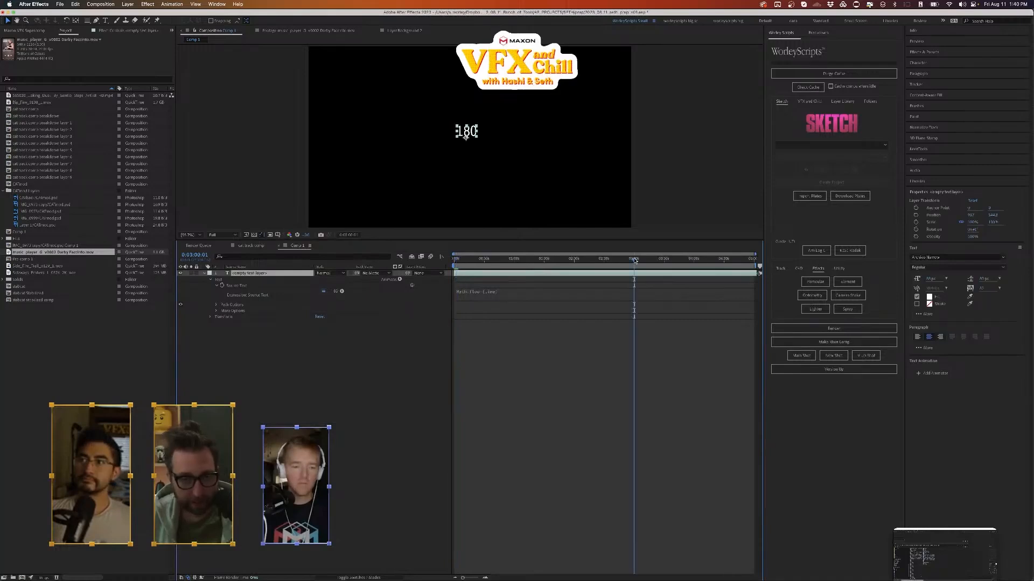
- Check the whole-seconds counter by stepping between frames around the three-minute mark
click(635, 260)
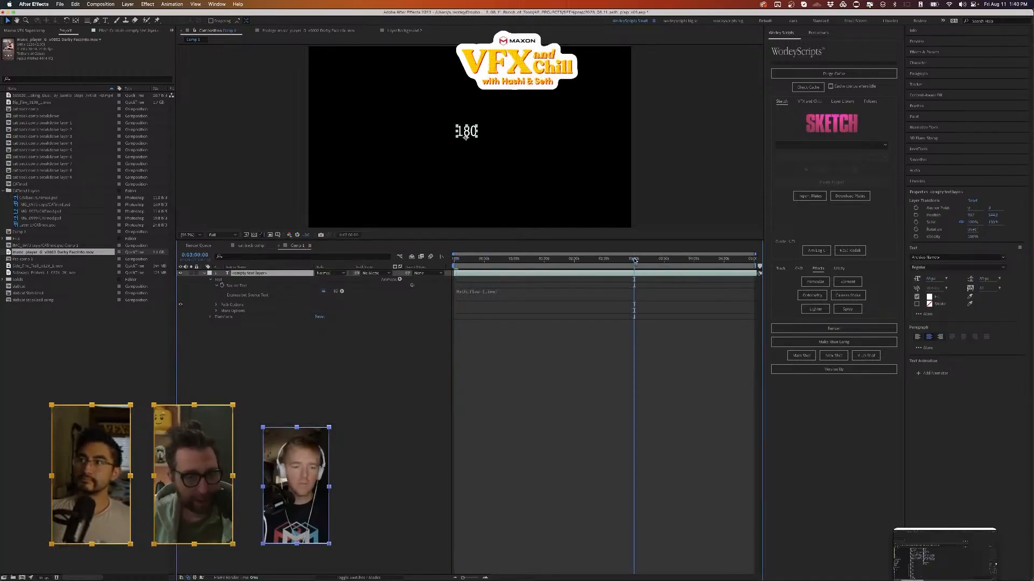
key(super+Left)
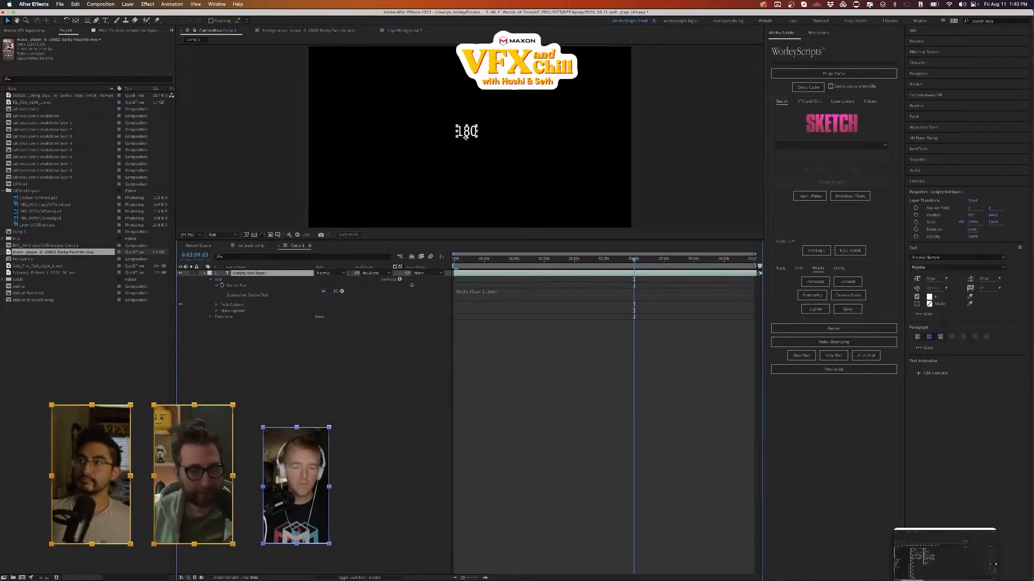
key(super+Right)
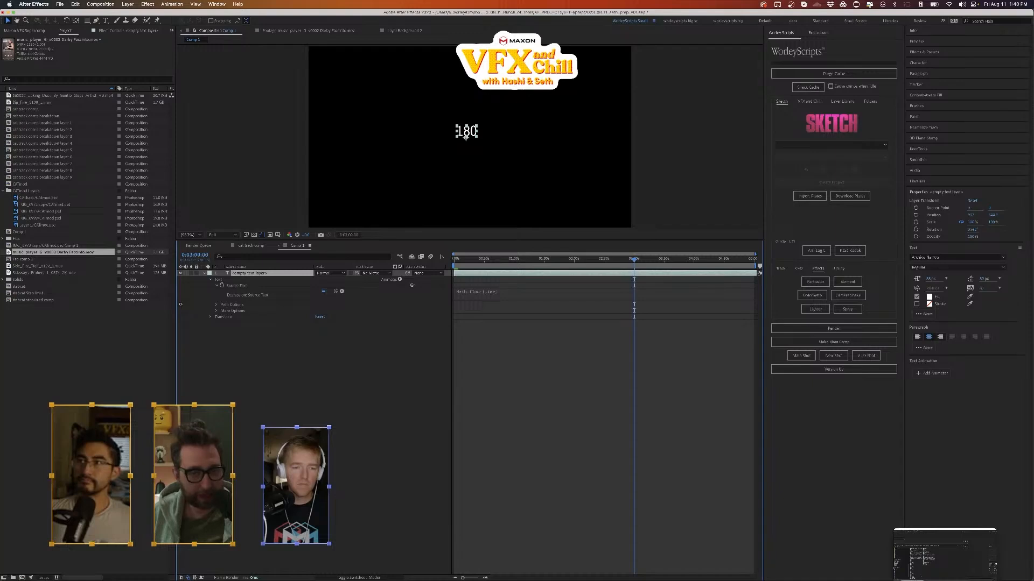
key(super+Left)
key(super+Left)
key(super+Left)
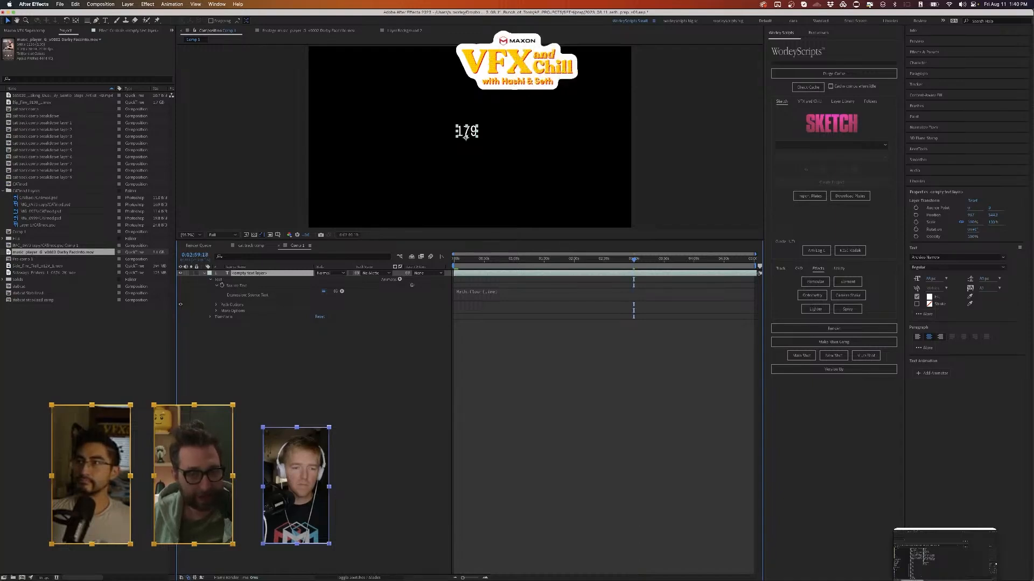
key(super+Right)
key(super+Right)
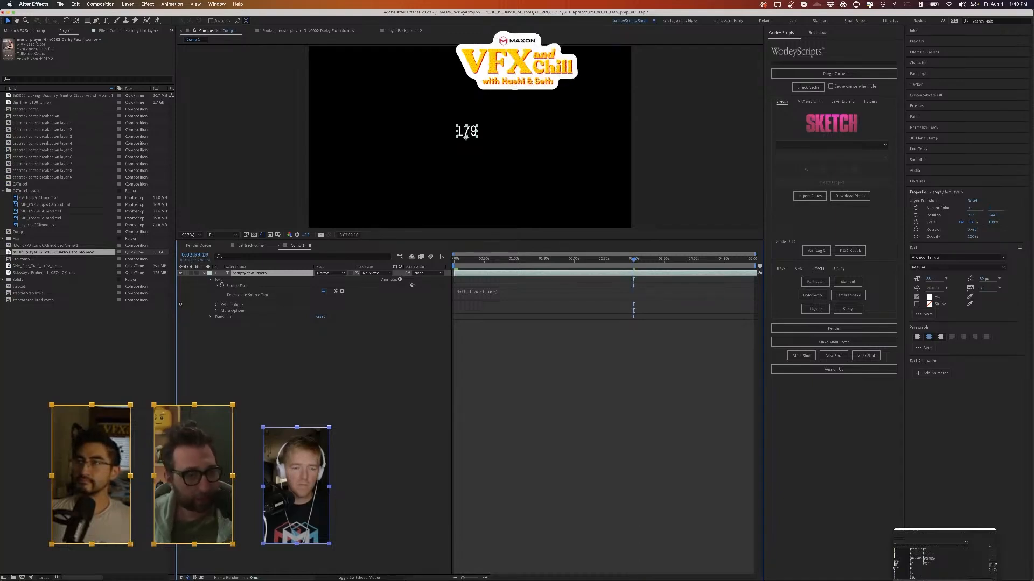
click(356, 411)
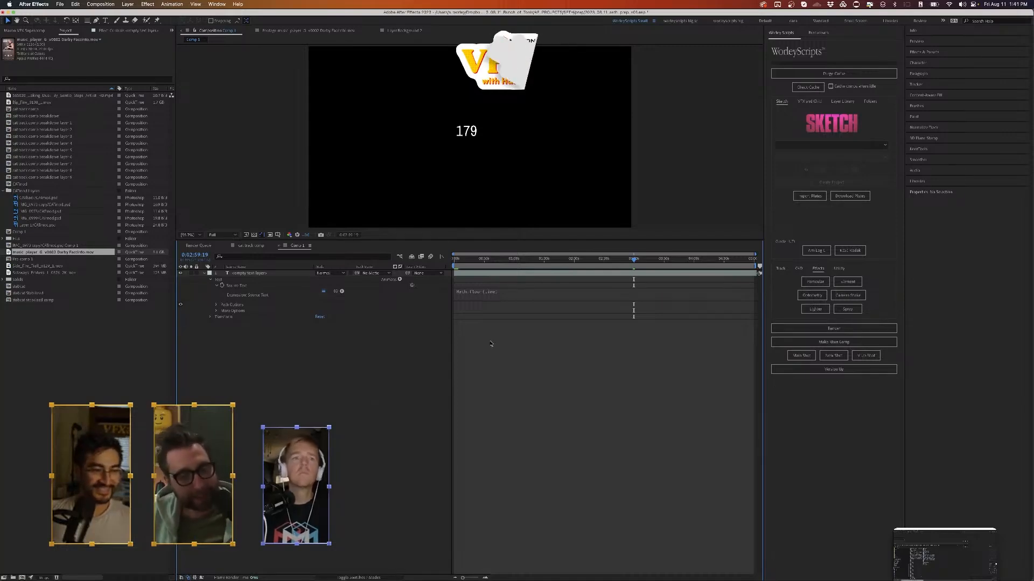
- Duplicate the counter text layer and reveal the copy's Source Text expression
drag(630, 262, 639, 263)
click(247, 273)
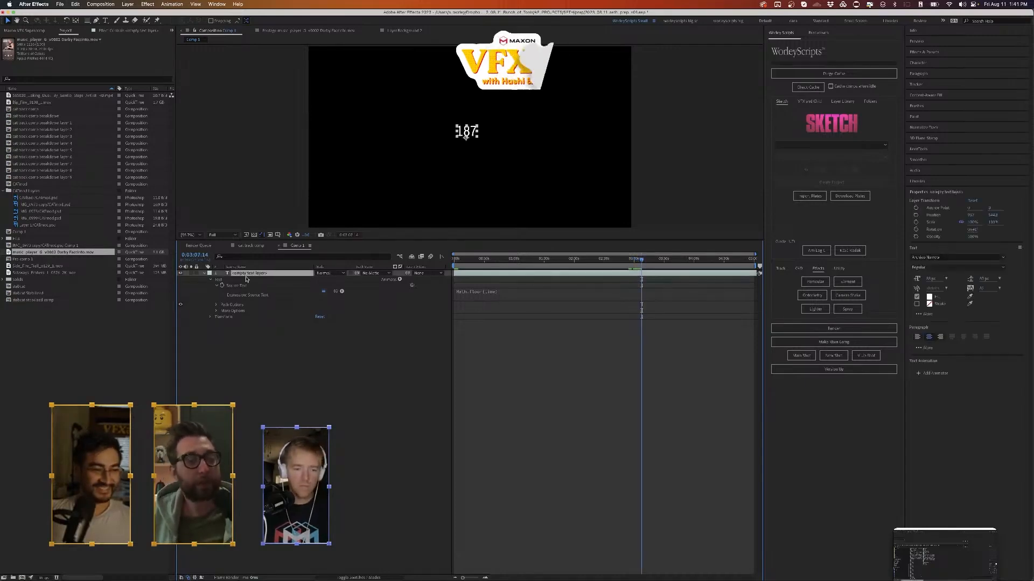
key(super+d)
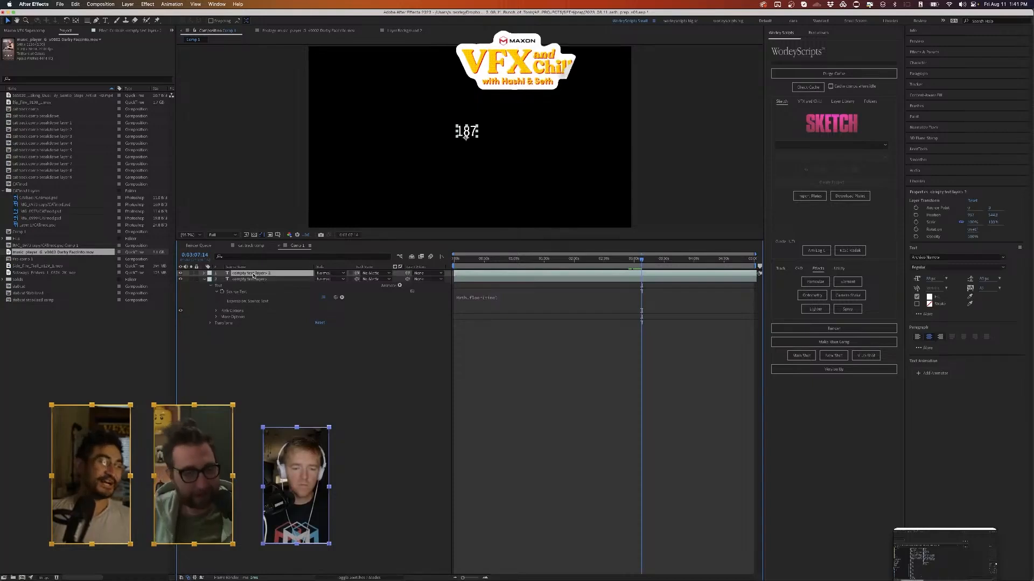
click(204, 273)
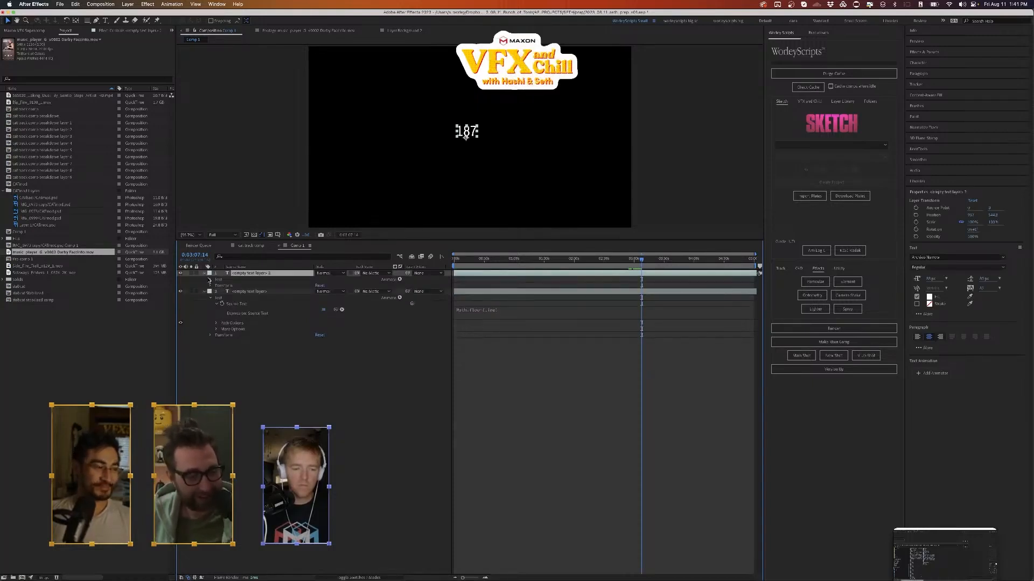
click(218, 287)
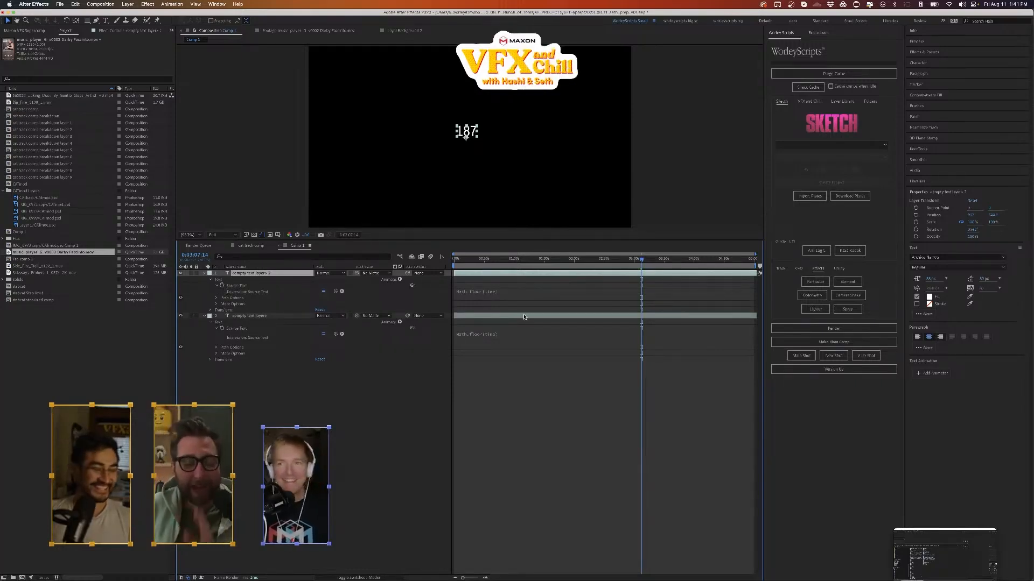
- Prefix the duplicate's Source Text expression with duration minus, ahead of Math.floor(time)
click(504, 293)
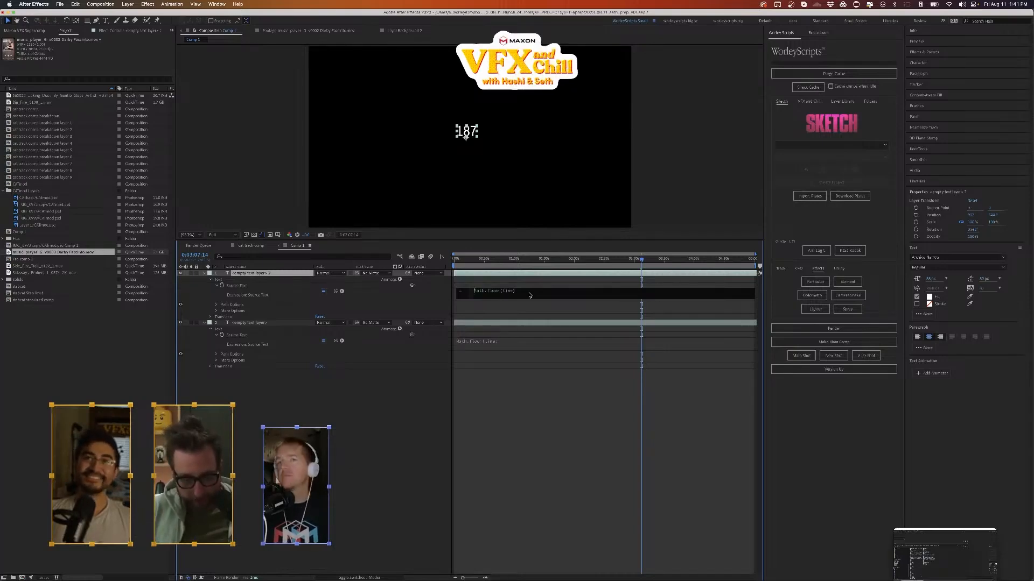
text(duration)
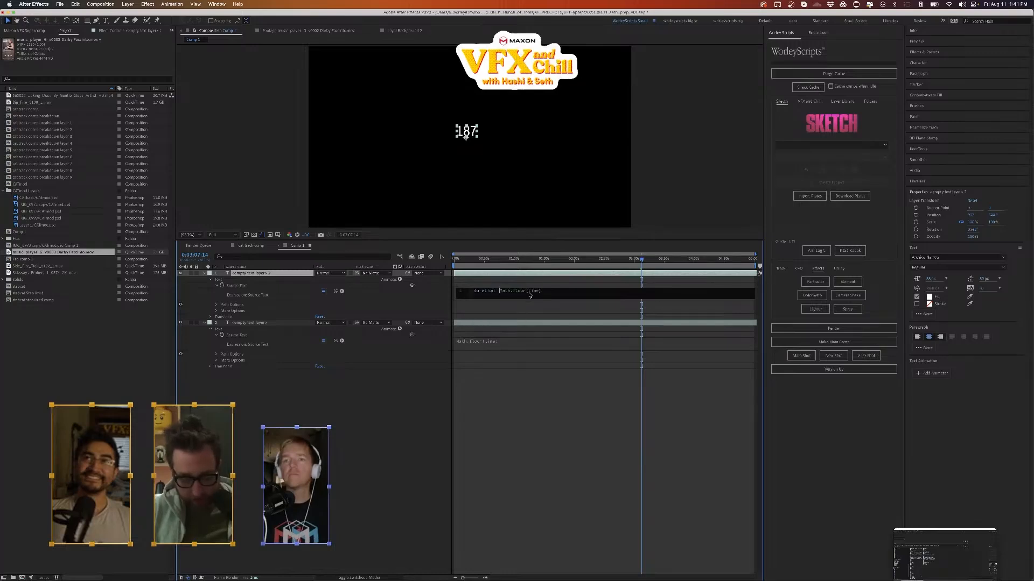
click(426, 371)
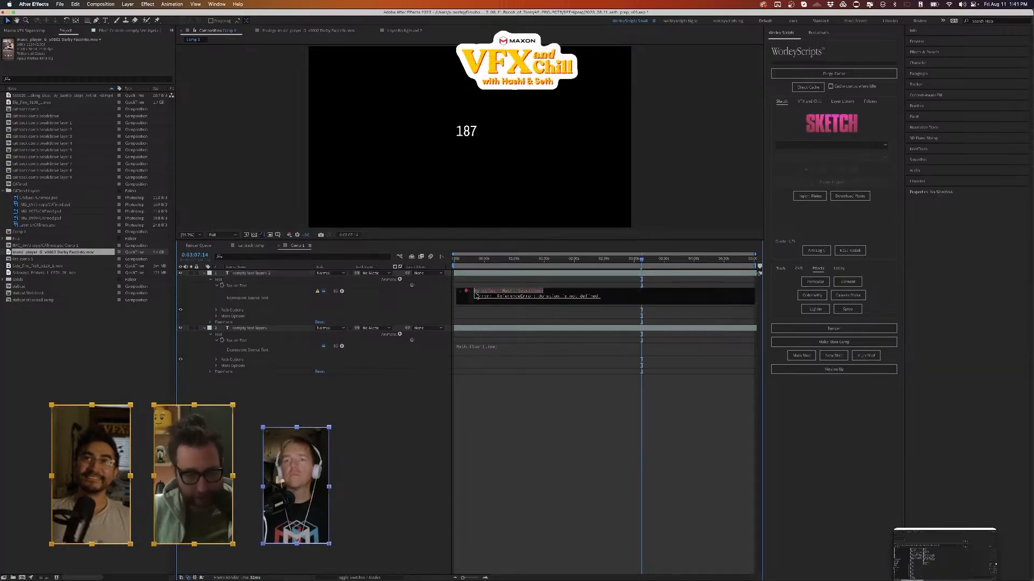
- Correct the duplicate's Source Text expression to thisComp.duration - Math.floor(time)
click(475, 292)
text(thisComp)
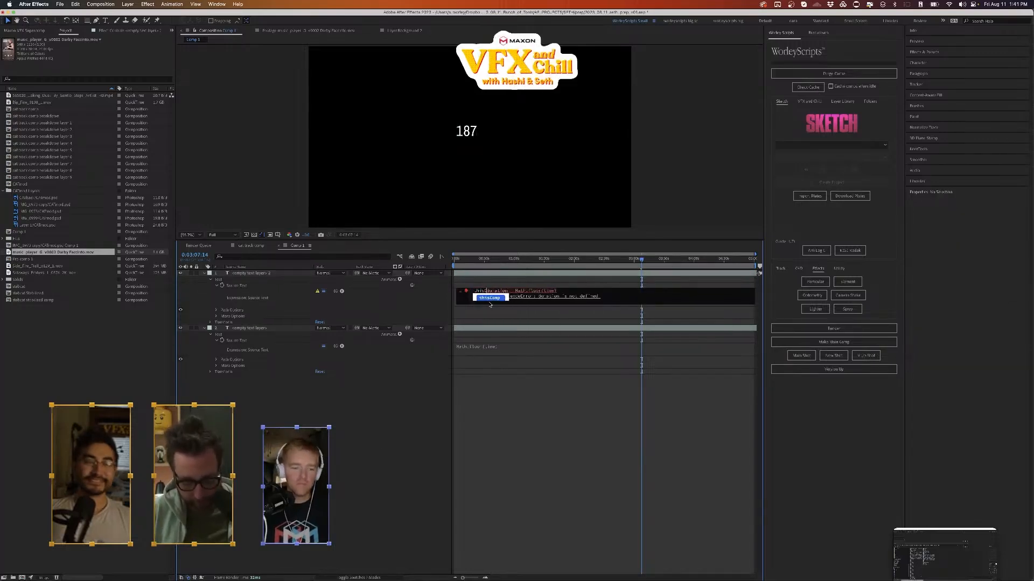
text(.length)
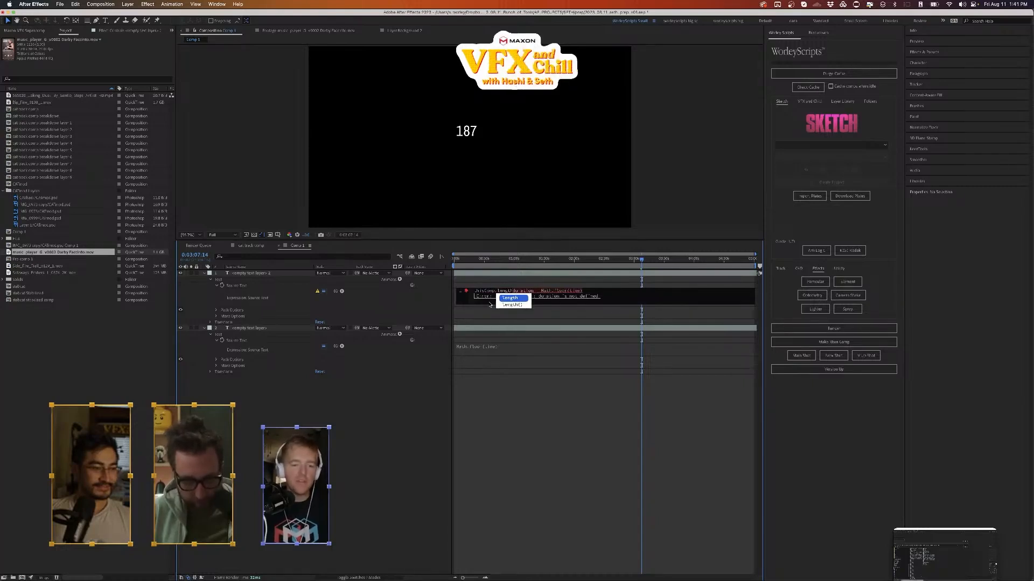
key(Return)
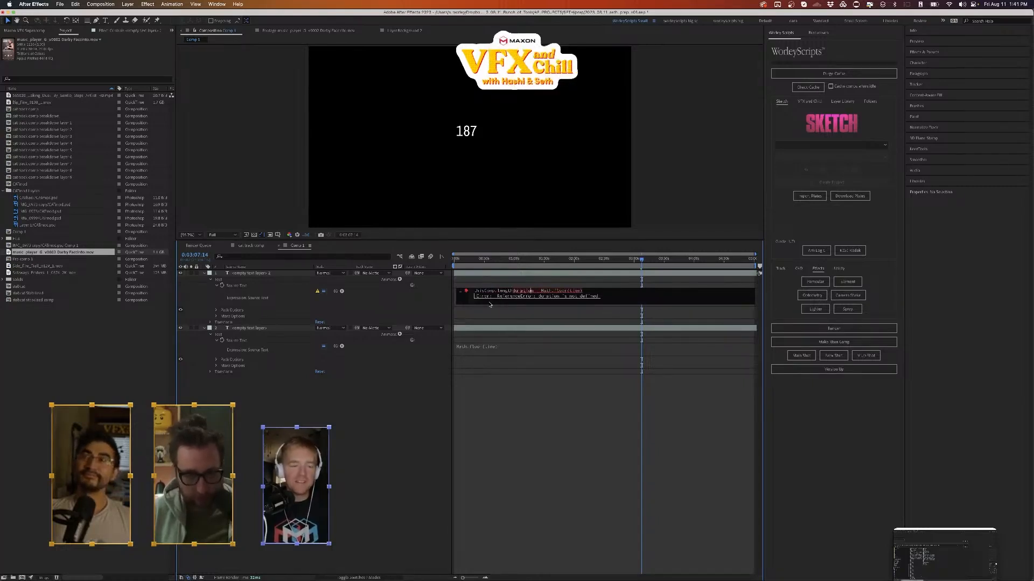
key(Right)
key(BackSpace)
key(BackSpace)
key(BackSpace)
key(BackSpace)
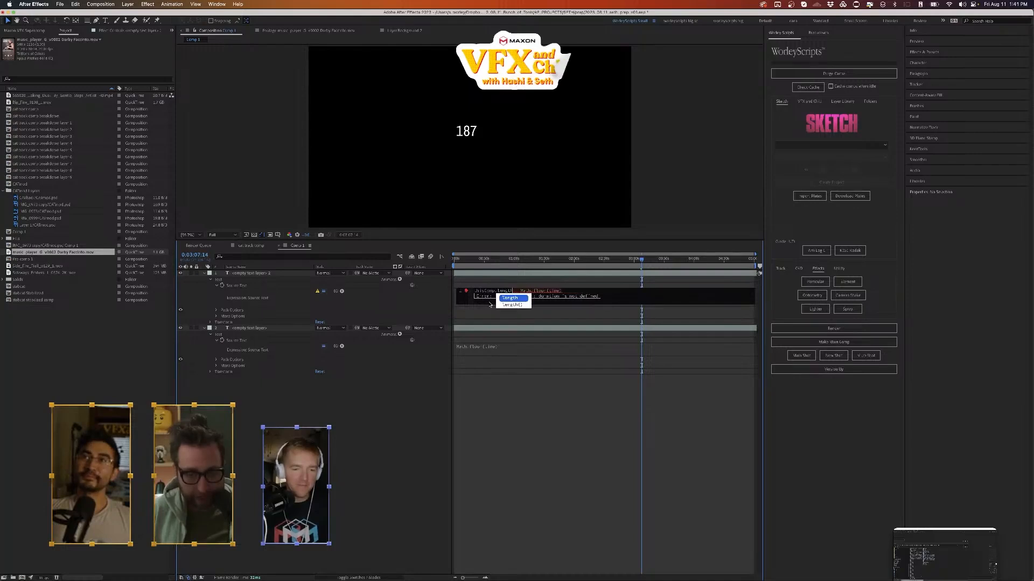
key(BackSpace)
key(BackSpace)
key(BackSpace)
key(BackSpace)
key(BackSpace)
key(BackSpace)
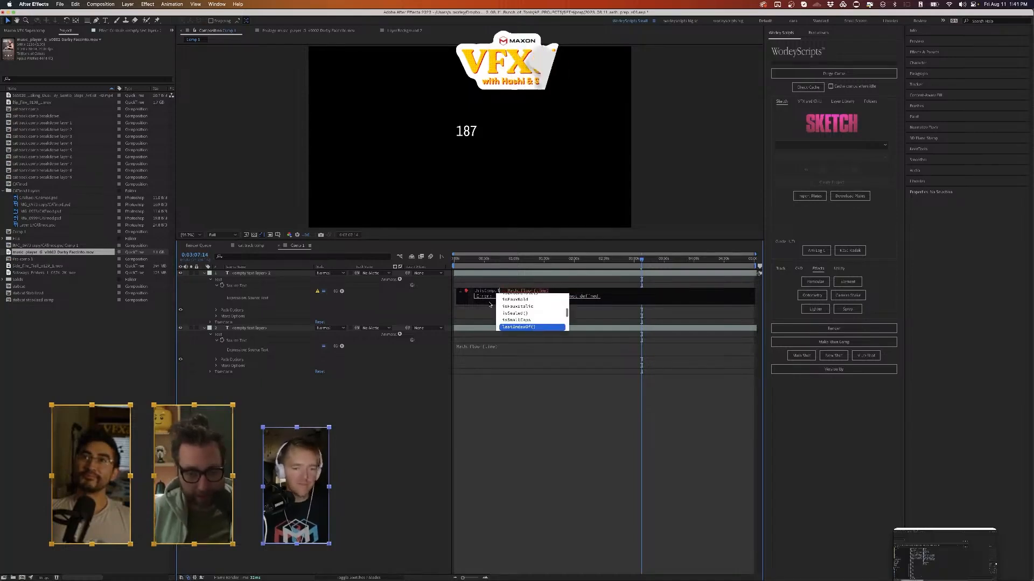
text(du)
key(Return)
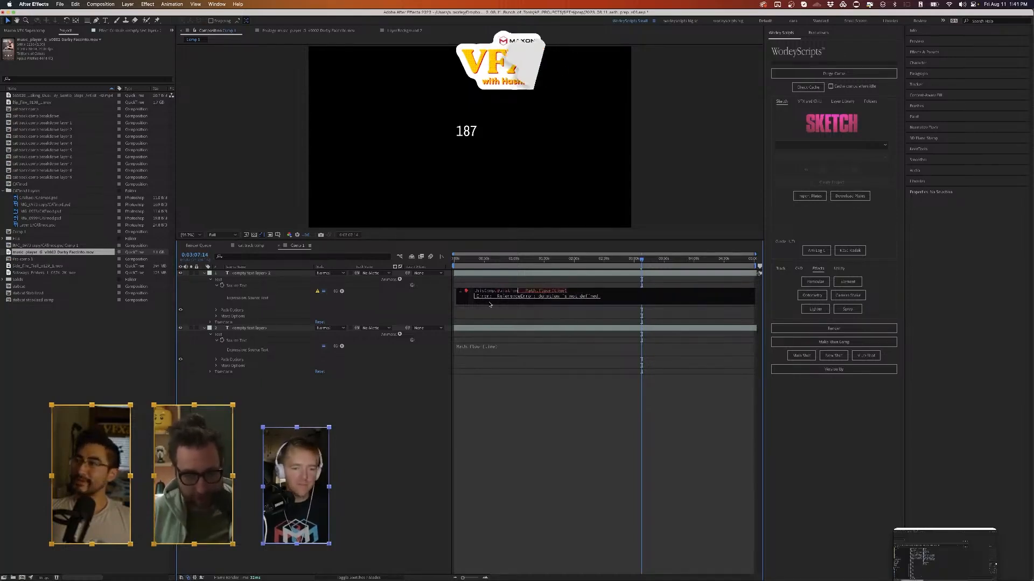
click(339, 451)
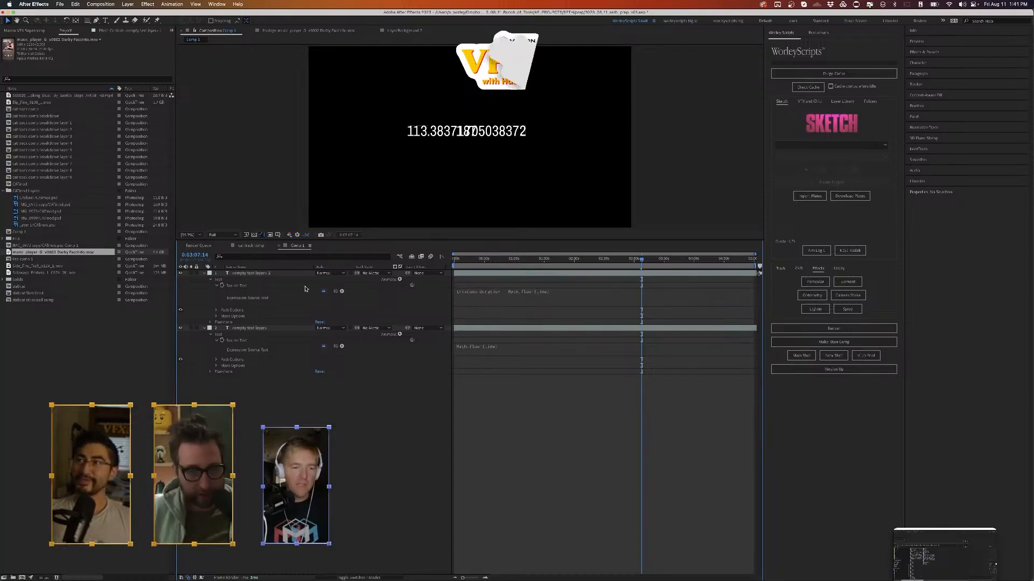
- Move the remaining-time text below the elapsed counter and return to the start of the composition
click(467, 133)
drag(466, 134, 466, 166)
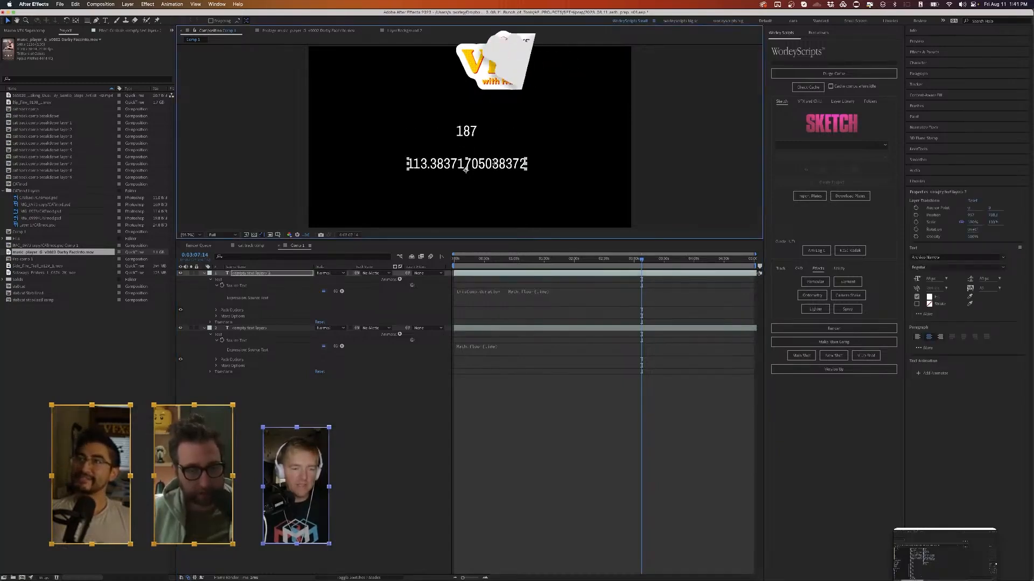
drag(518, 260, 351, 265)
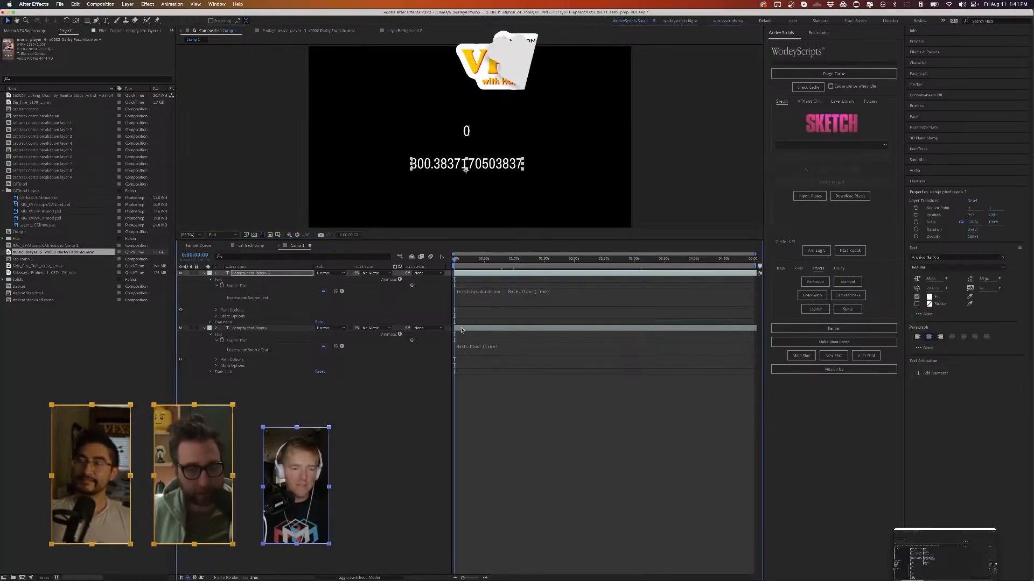
- Remove Math.floor from both Source Text expressions, leaving thisComp.duration - time on the duplicate and time on the original
click(488, 292)
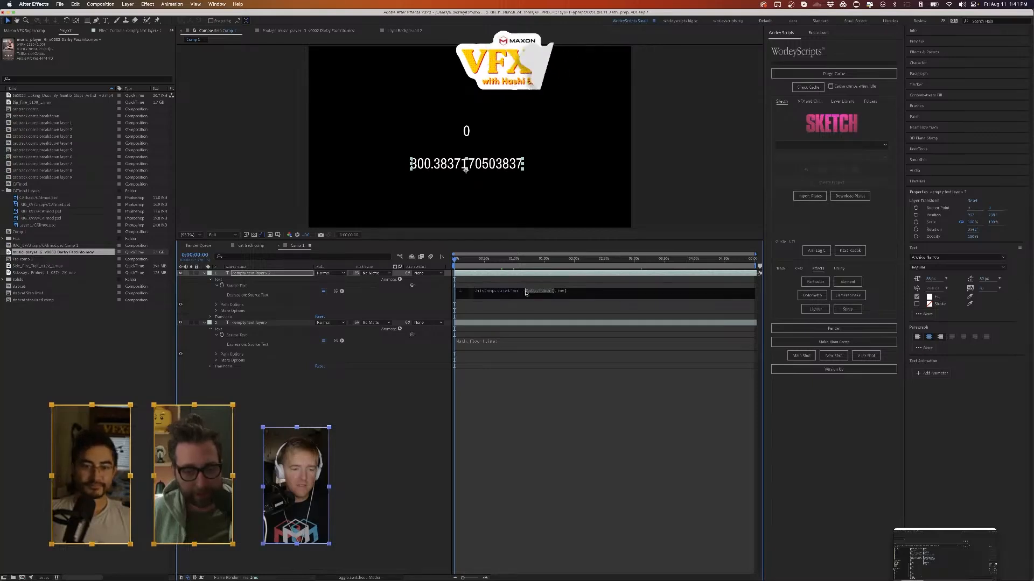
key(BackSpace)
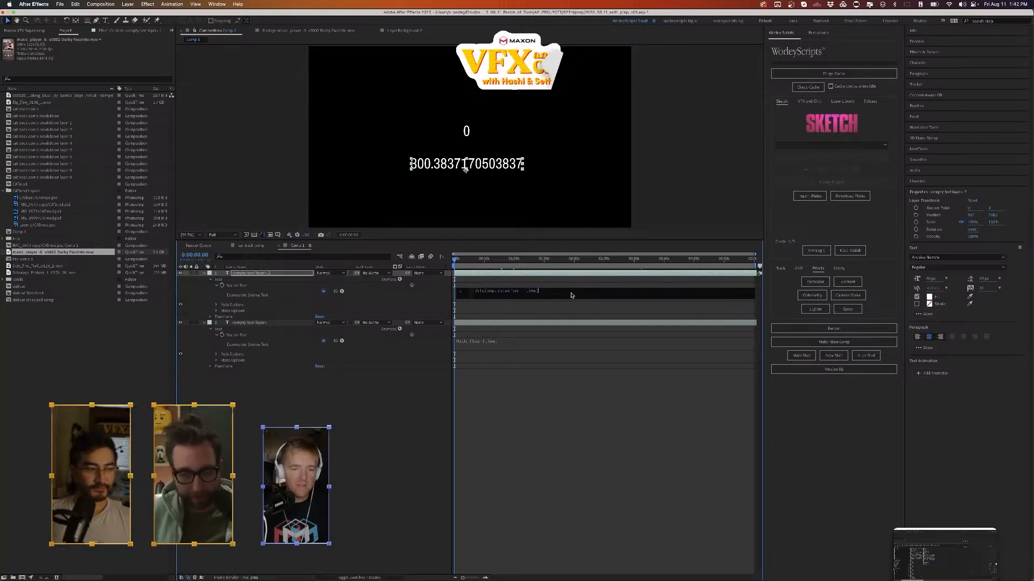
click(483, 339)
click(505, 346)
drag(503, 343, 446, 343)
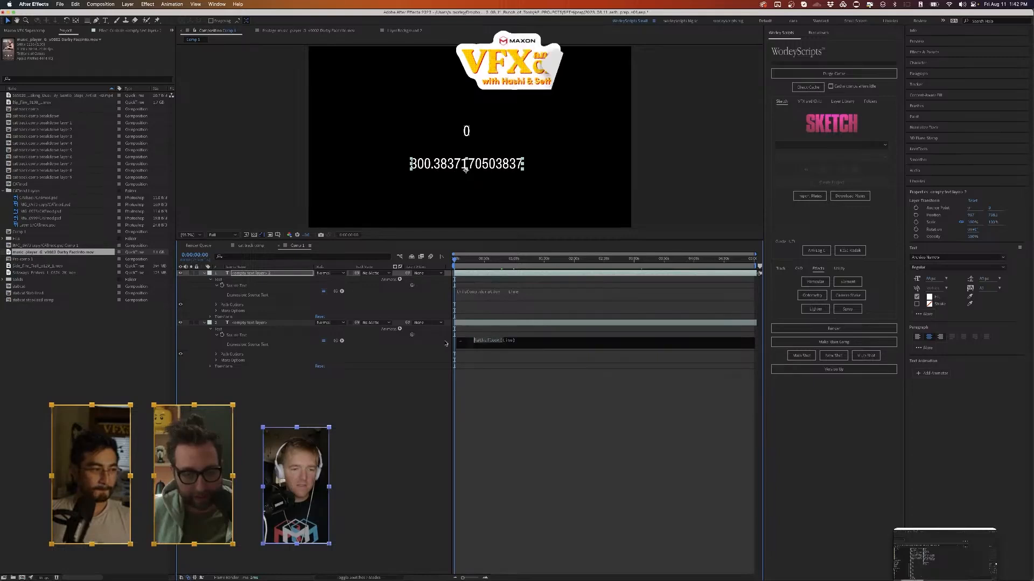
click(393, 411)
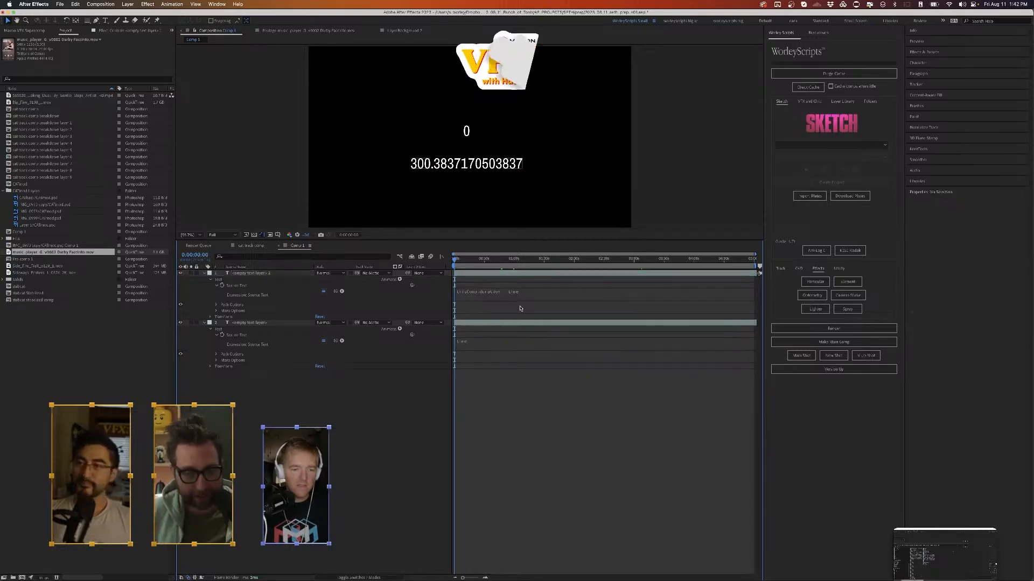
- Compare the elapsed and remaining counters by stepping between frames just before the two-minute mark
click(574, 262)
drag(573, 262, 574, 263)
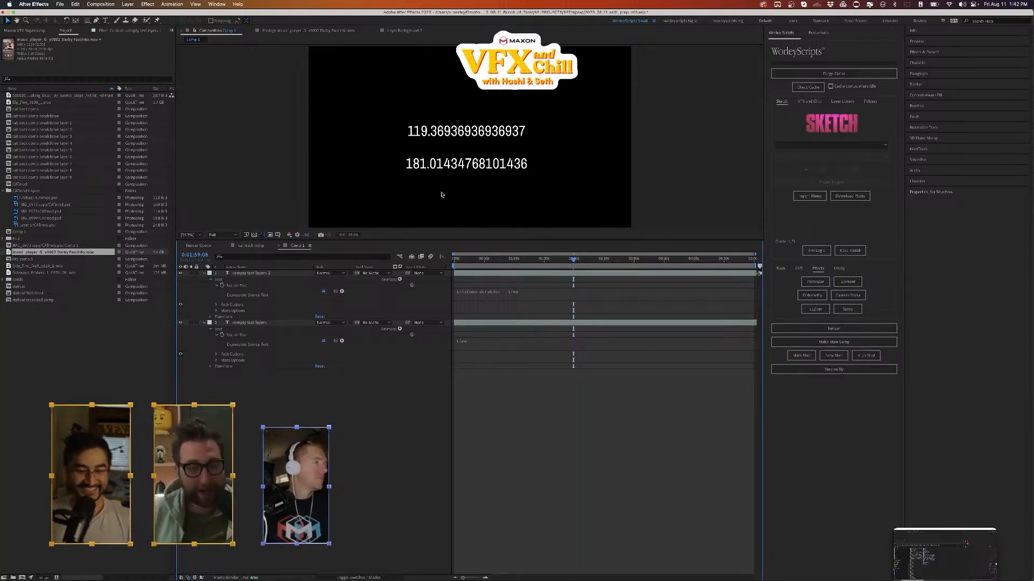
key(Page_Down)
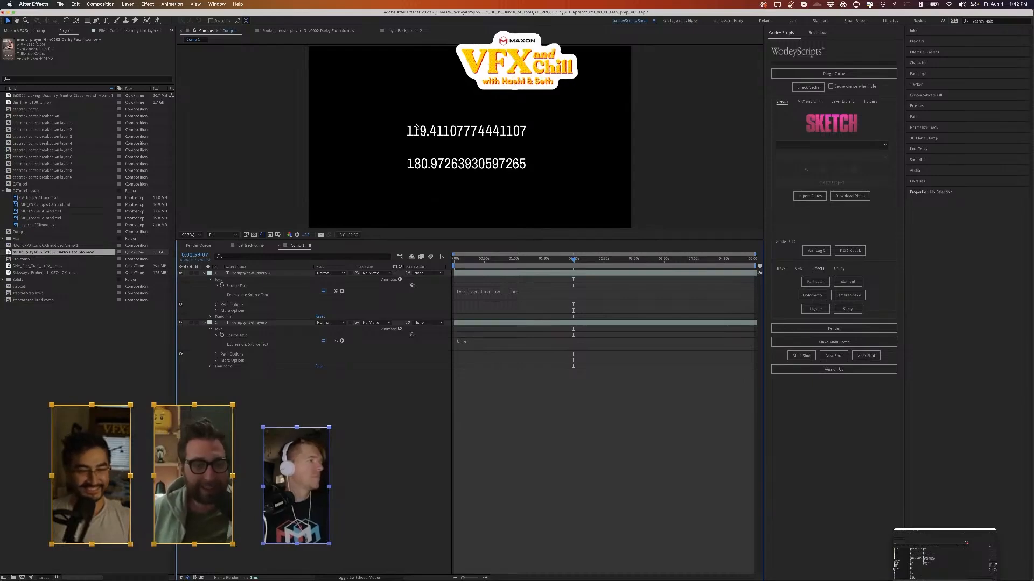
key(Page_Up)
key(Page_Down)
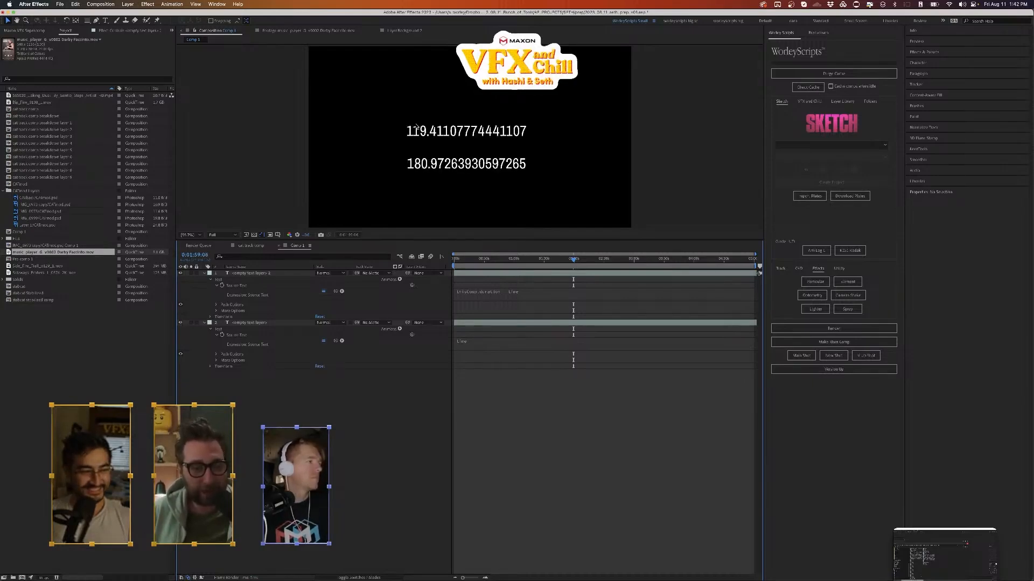
key(Page_Up)
key(Page_Up)
key(Page_Up)
key(Page_Down)
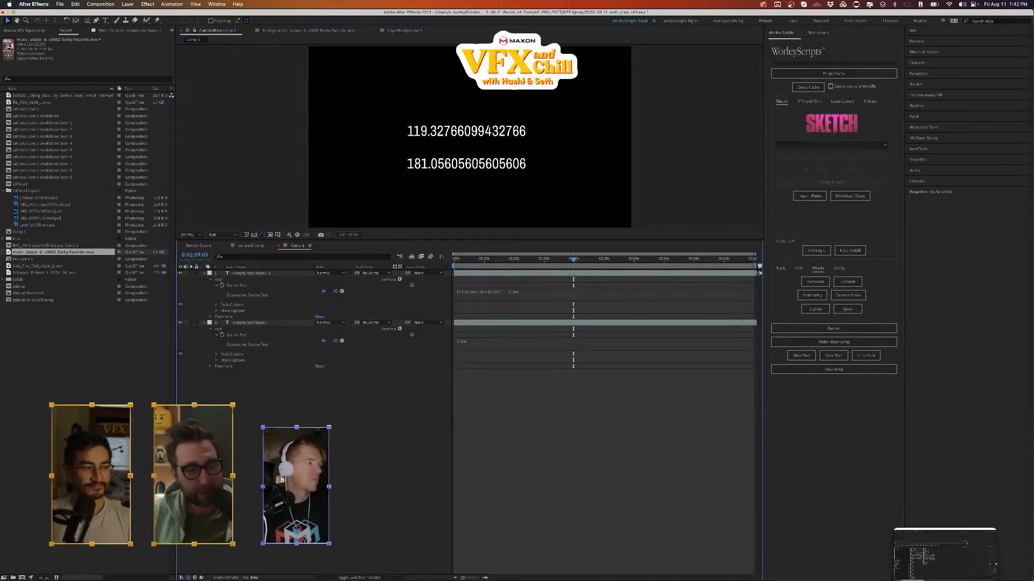
- Delete both counter text layers from Comp 1
click(243, 323)
key(Delete)
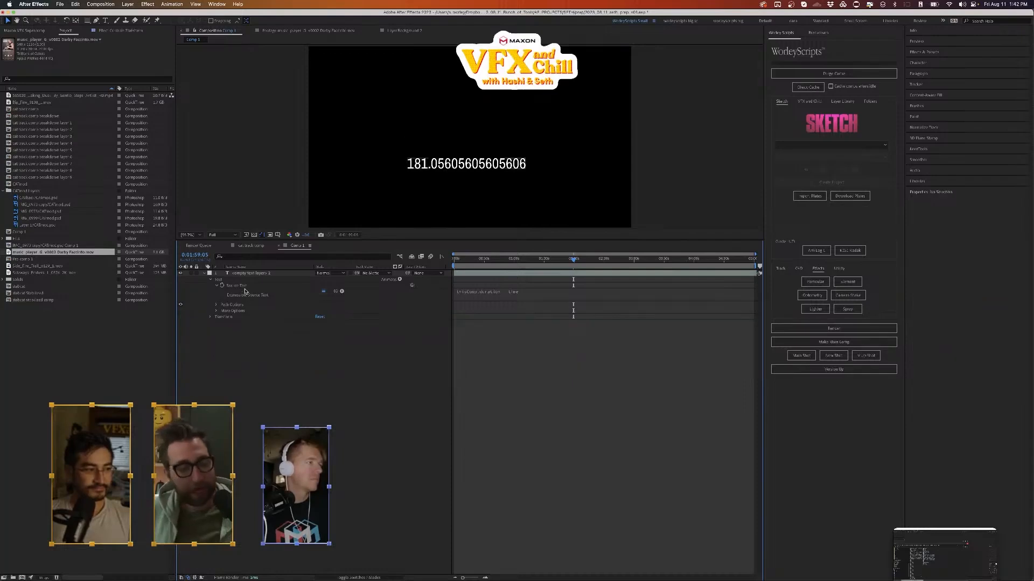
click(242, 274)
key(Delete)
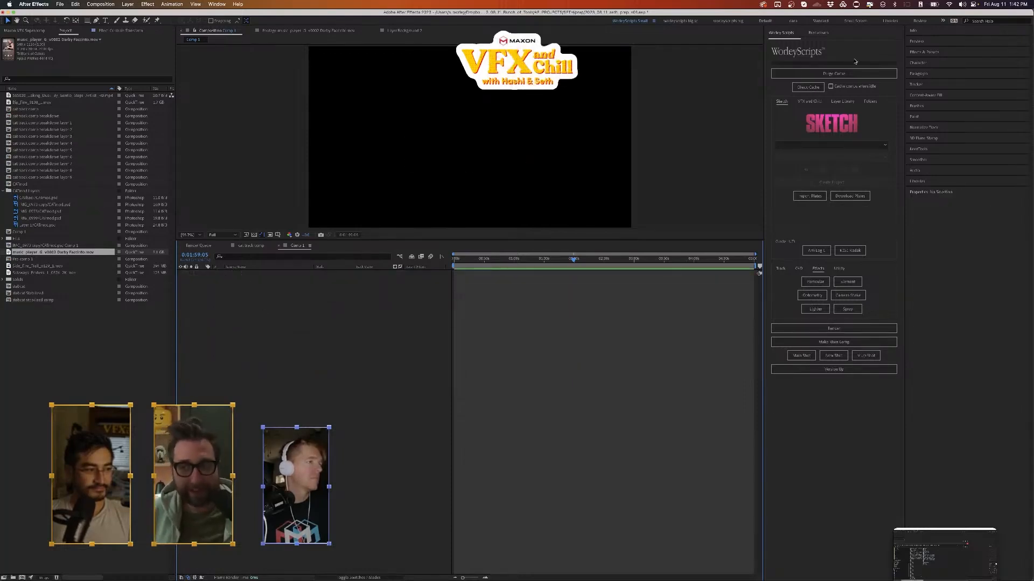
- Open the Timecop script and dock it in the same panel group as WorleyScripts
click(217, 4)
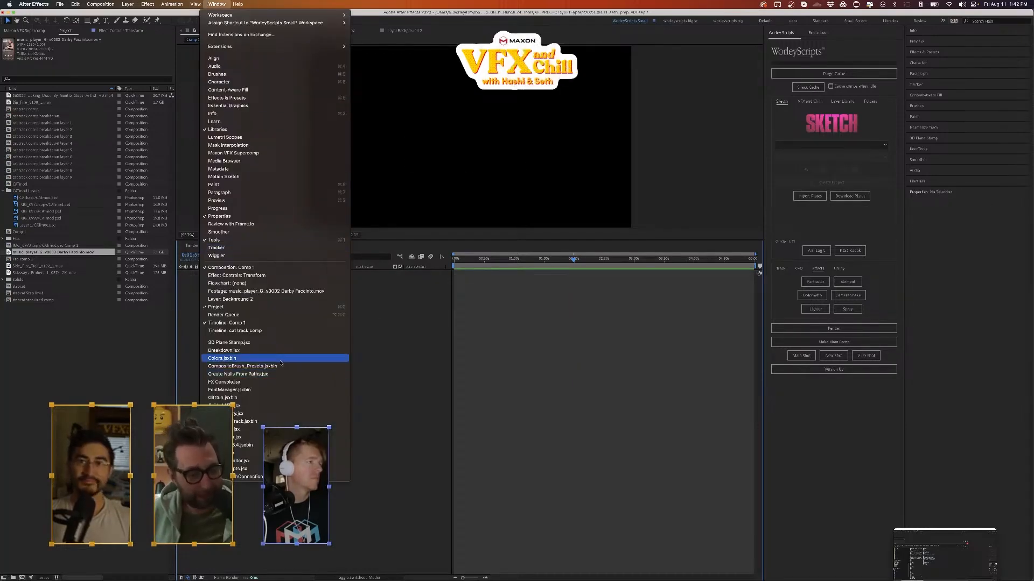
click(261, 456)
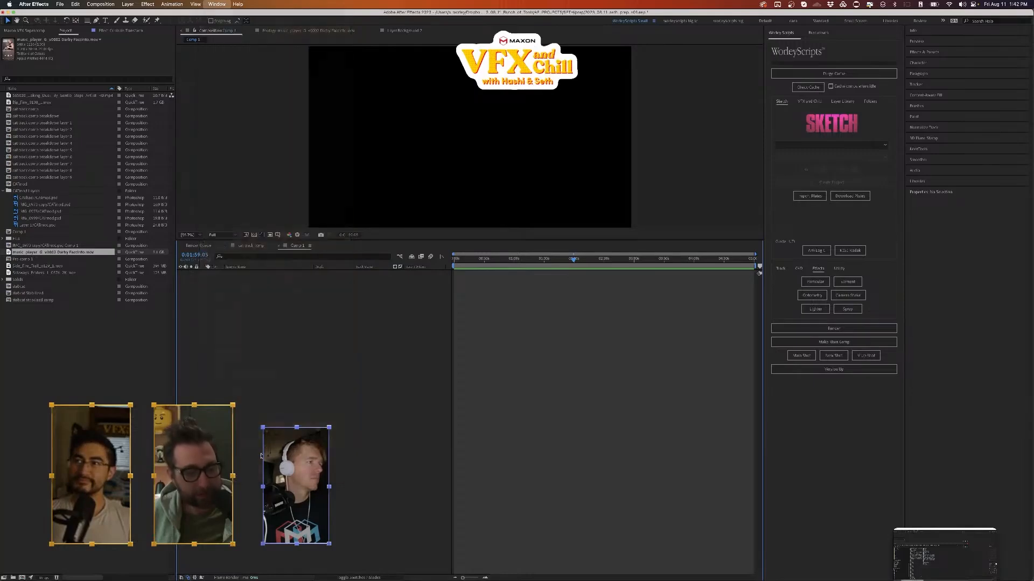
drag(50, 45, 821, 120)
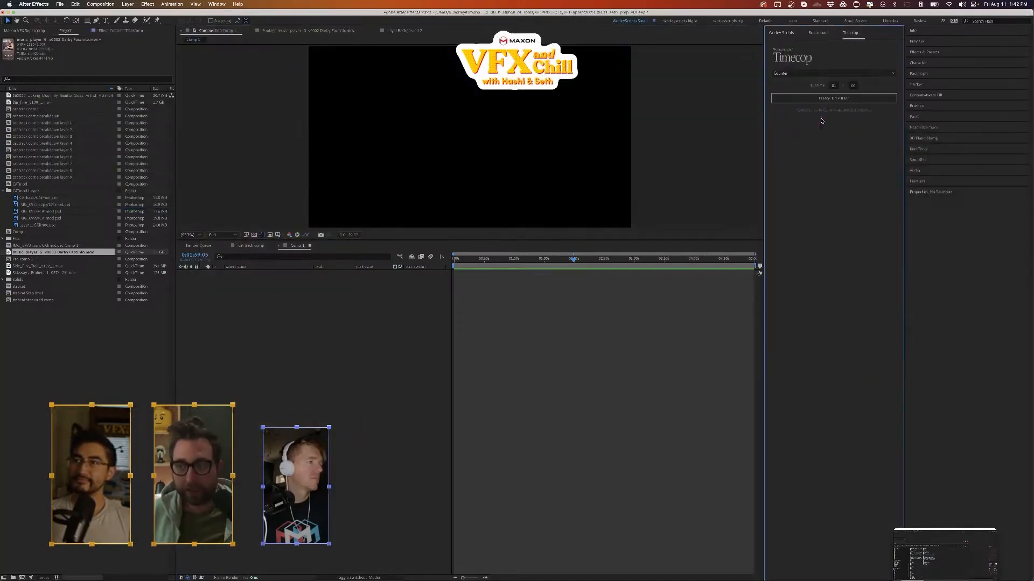
- Add an empty text layer in the left half of Comp 1 and delete the extra text layer
click(182, 341)
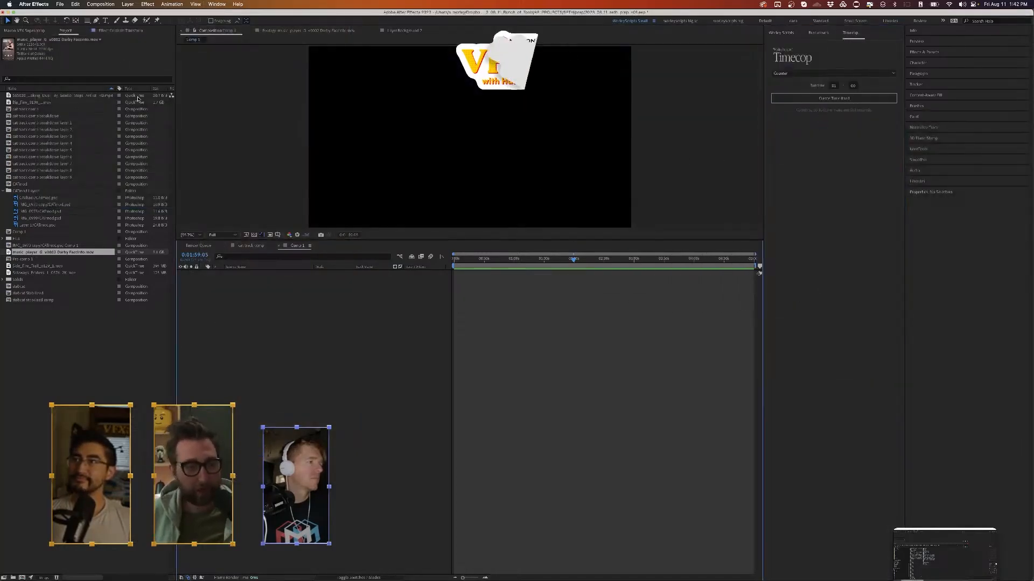
click(367, 146)
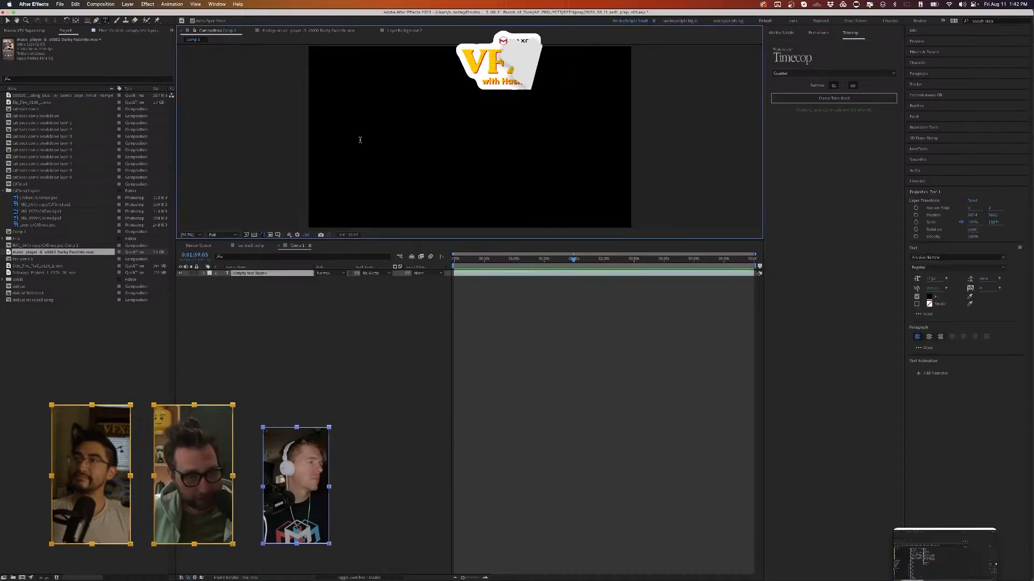
click(242, 268)
click(543, 140)
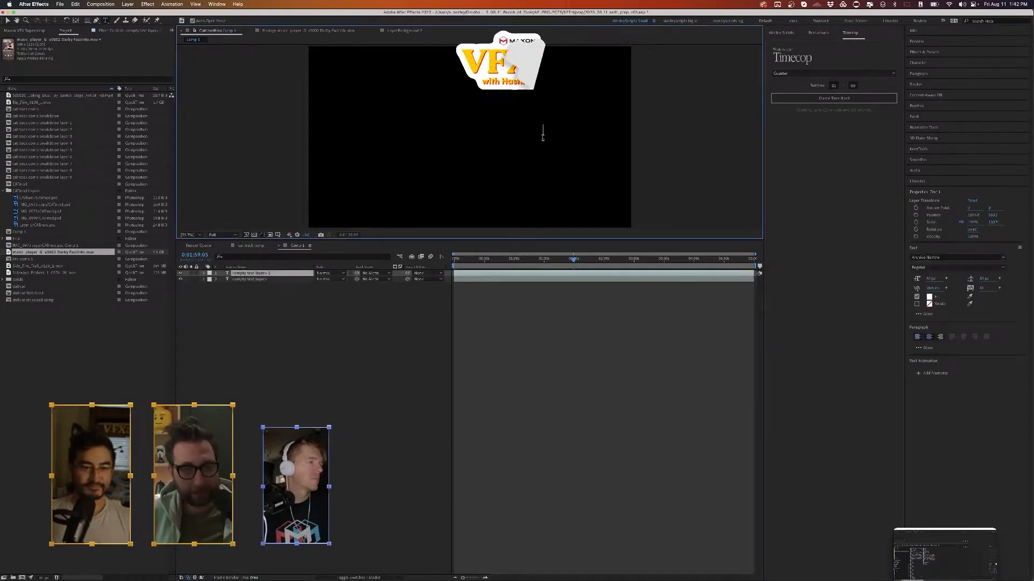
click(245, 275)
key(Delete)
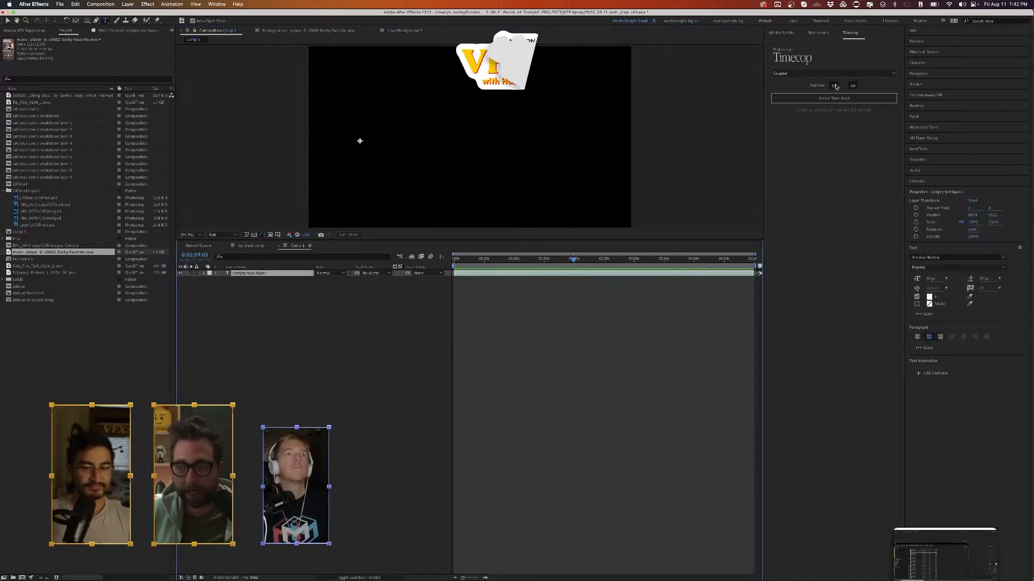
- Turn the empty text layer into an elapsed-time display with Timecop's Counter mode
click(835, 85)
text(05)
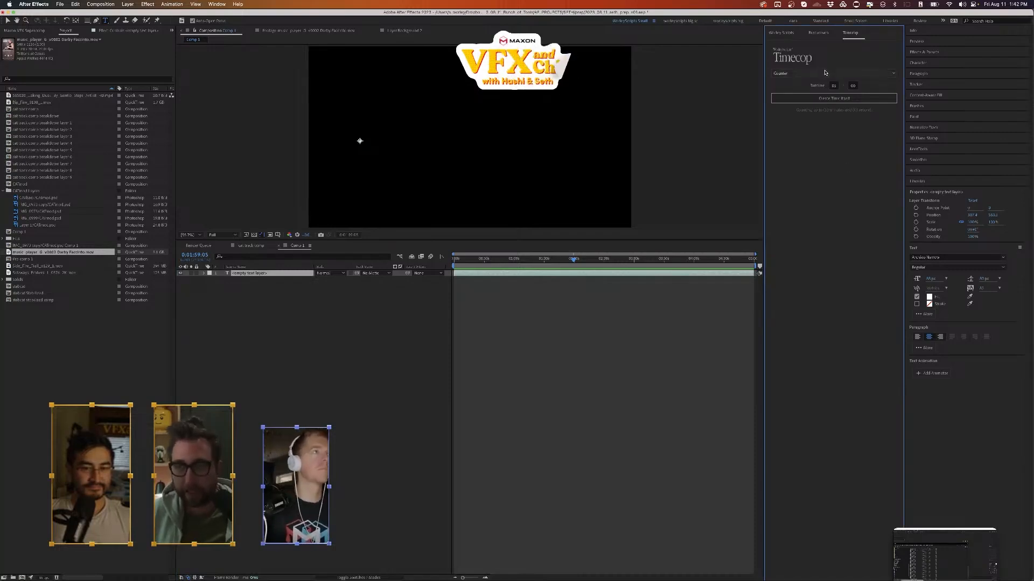
click(824, 98)
click(388, 362)
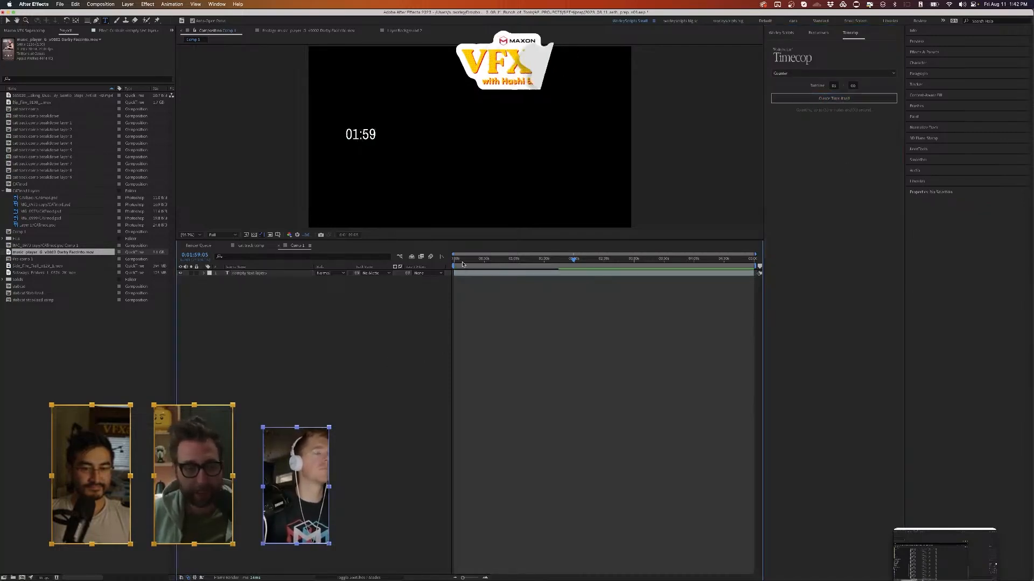
- Preview the elapsed counter from the start of the comp and scrub to a little past three minutes
key(Home)
key(space)
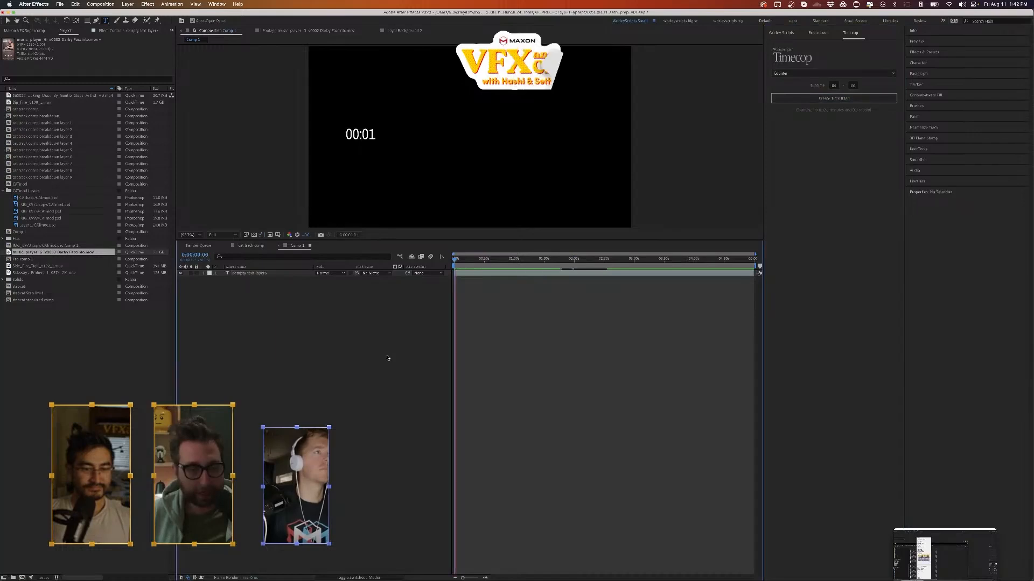
drag(484, 260, 641, 260)
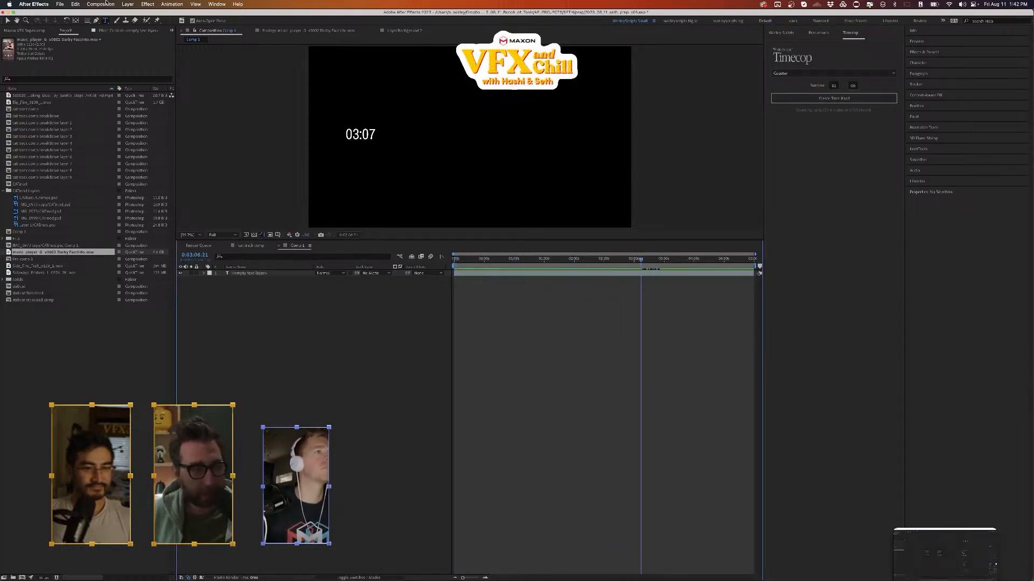
- Add a second empty text layer in the right half of Comp 1 and apply Timecop's Countdown mode to it
click(518, 139)
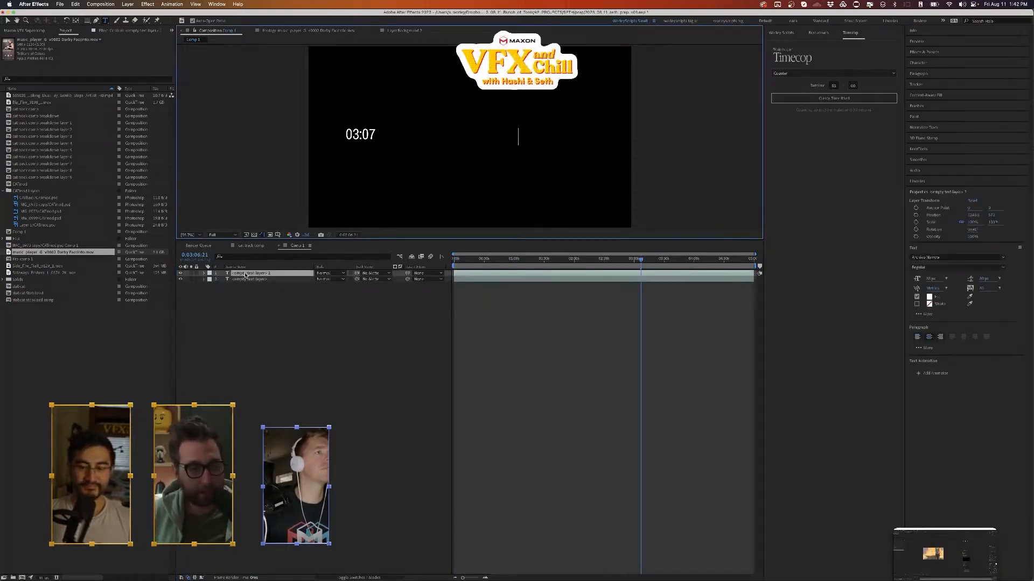
click(265, 274)
click(854, 73)
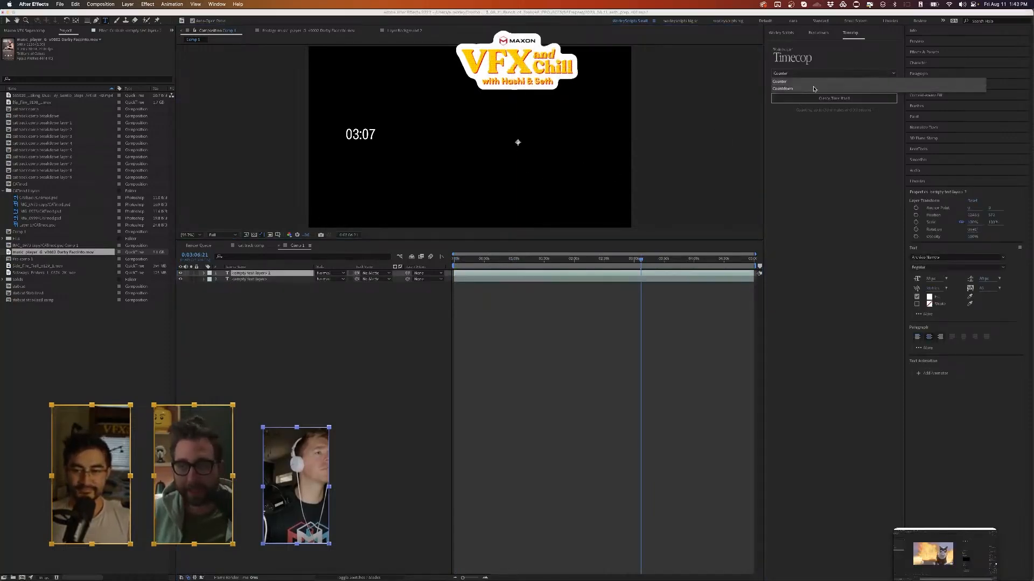
click(840, 81)
click(833, 99)
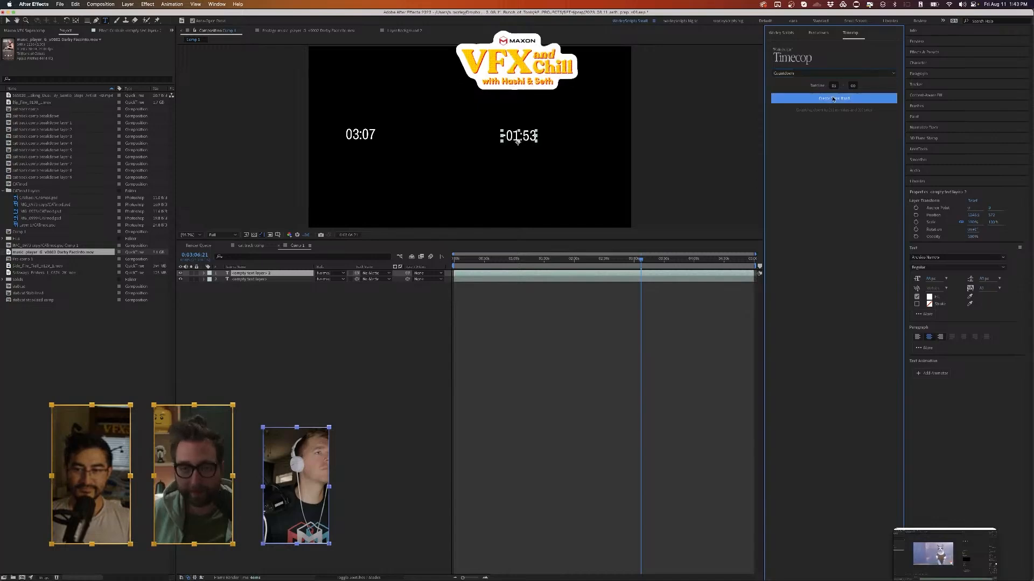
click(399, 400)
- Compare the counter and countdown by playing and scrubbing at several points, finishing at the first frame
key(Home)
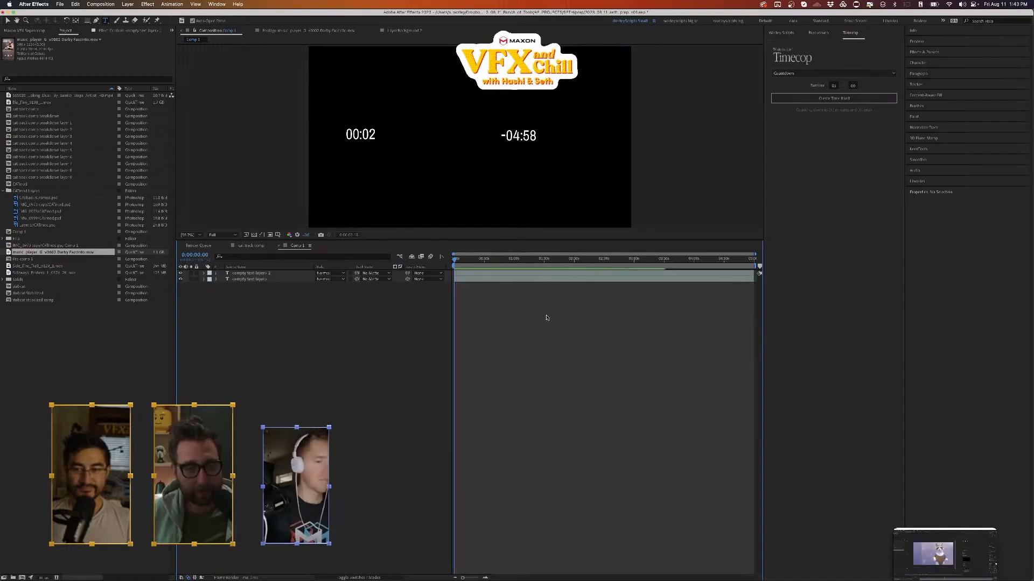
click(595, 259)
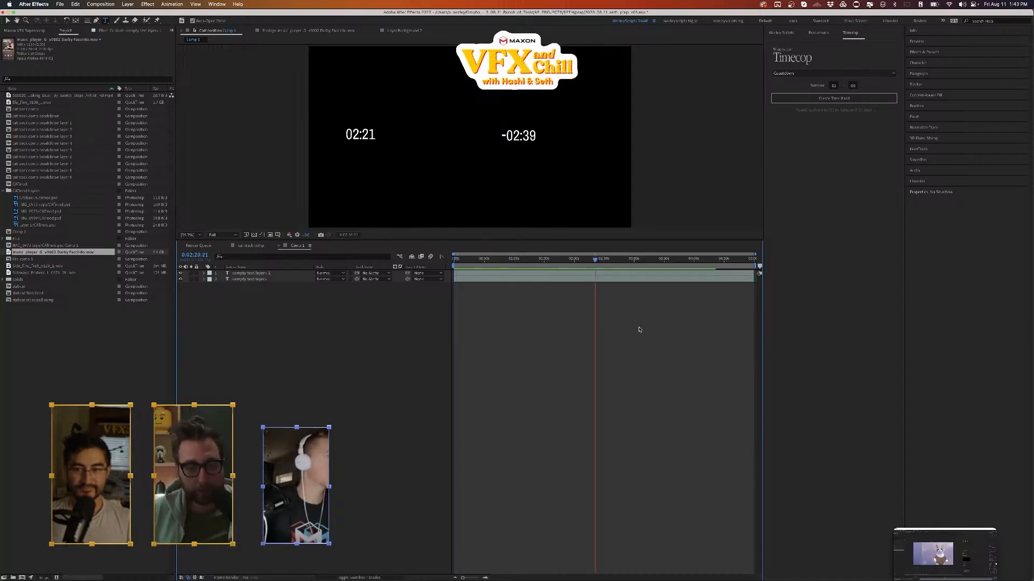
key(space)
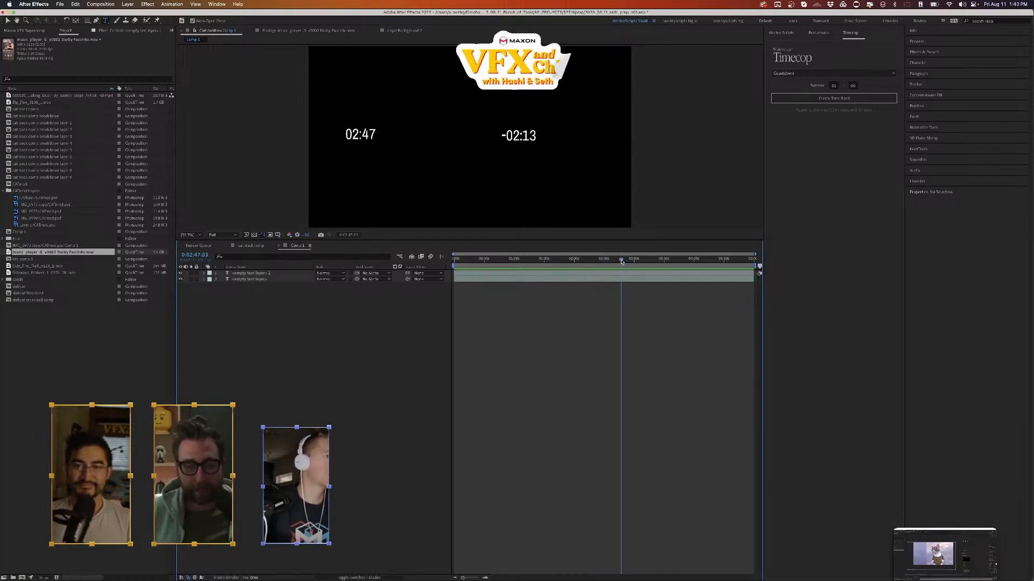
drag(622, 263, 645, 262)
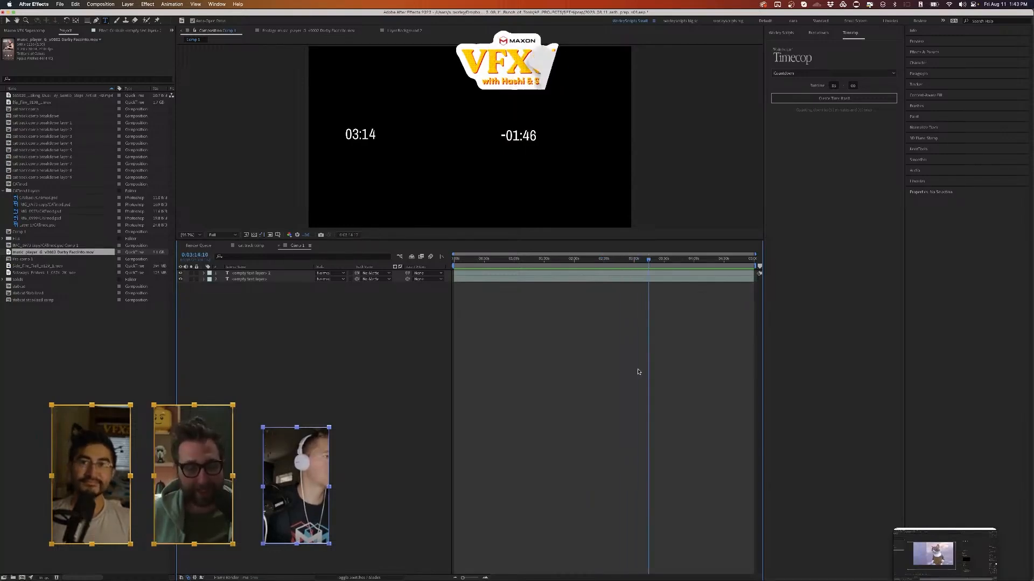
key(space)
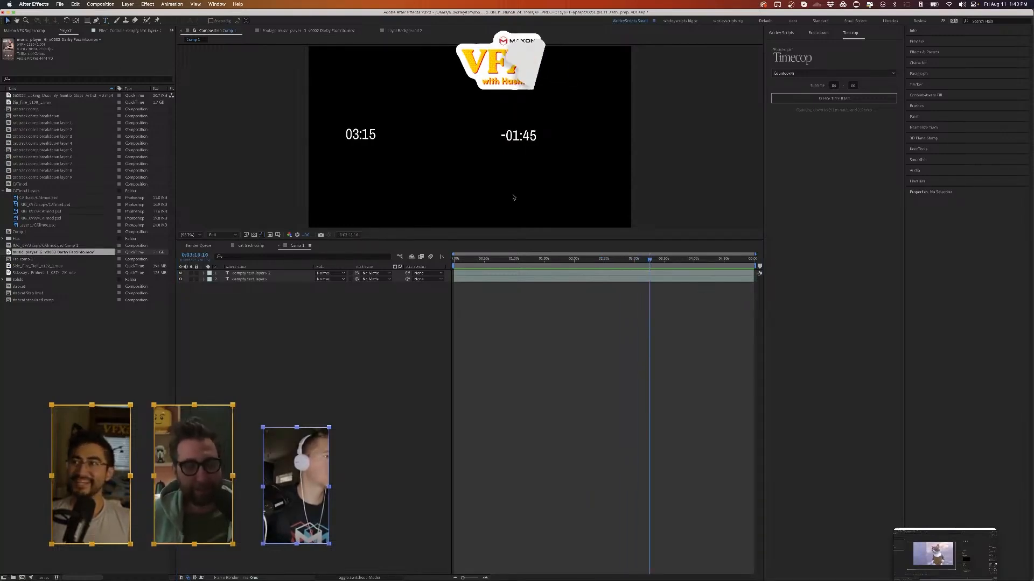
click(556, 260)
drag(530, 261, 408, 305)
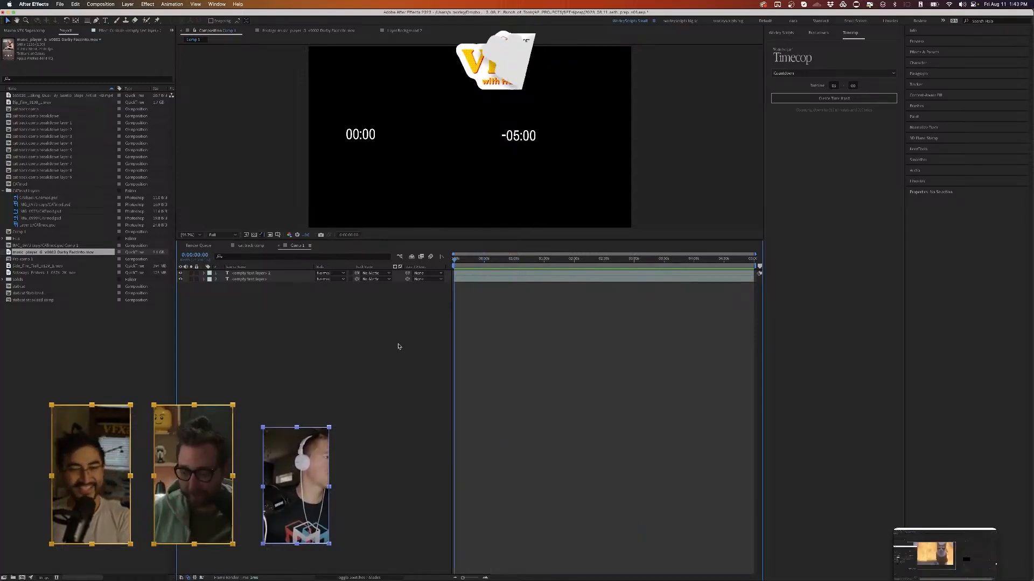
drag(949, 541, 902, 353)
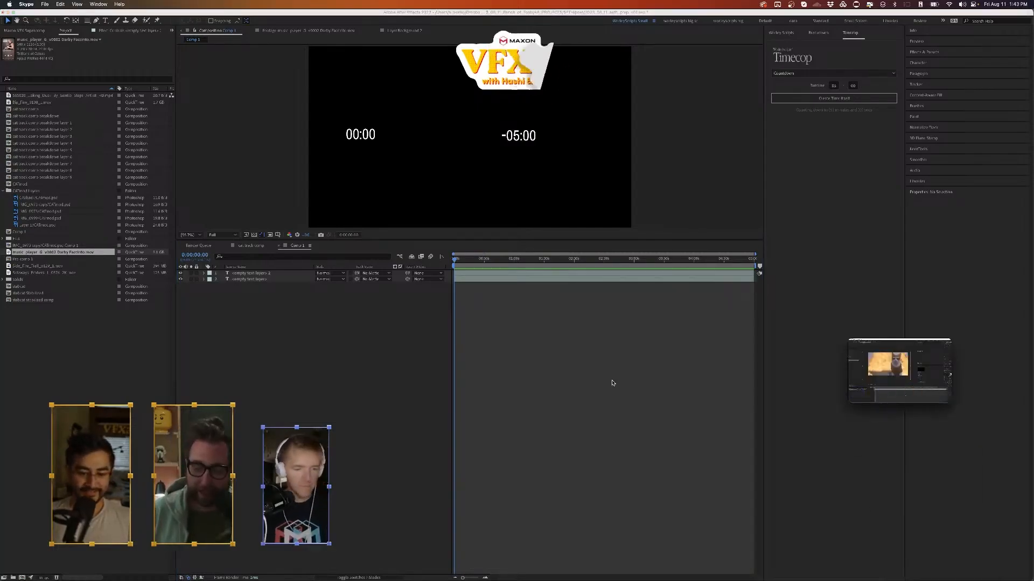
key(ctrl+Left)
key(ctrl+Right)
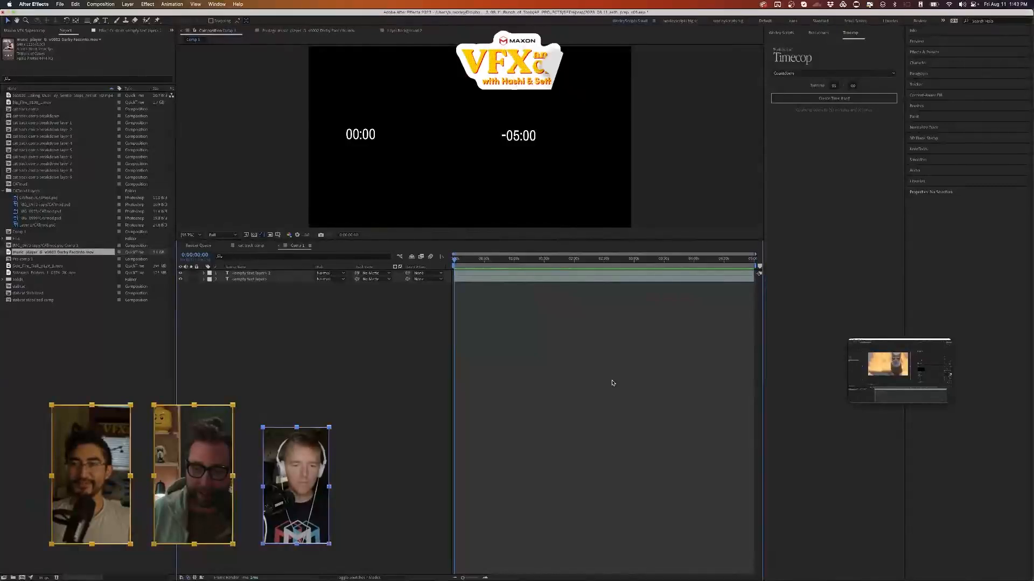
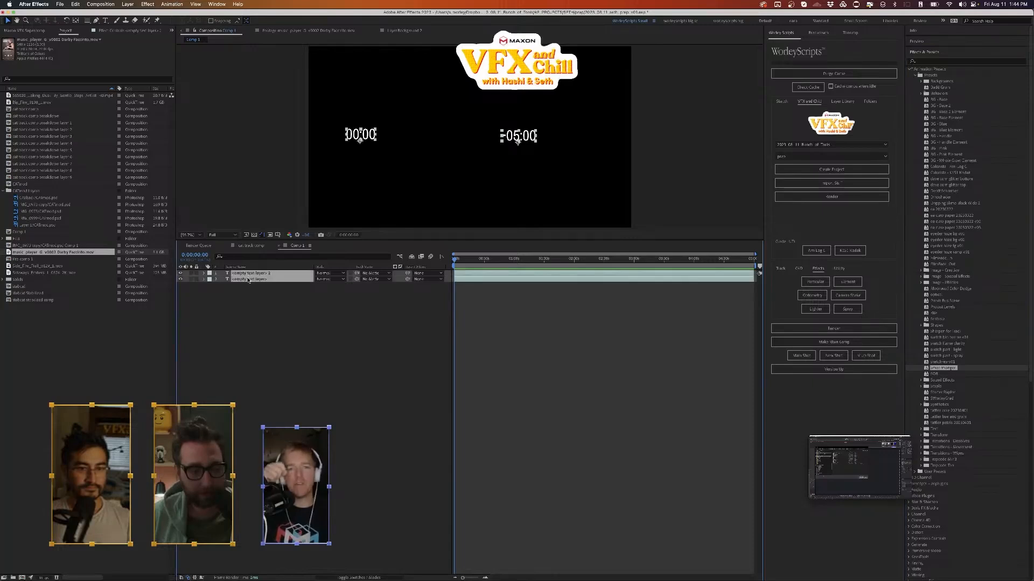
- Pre-compose both counter text layers and apply the highlighted custom animation preset to the pre-comp
key(super+shift+c)
key(Return)
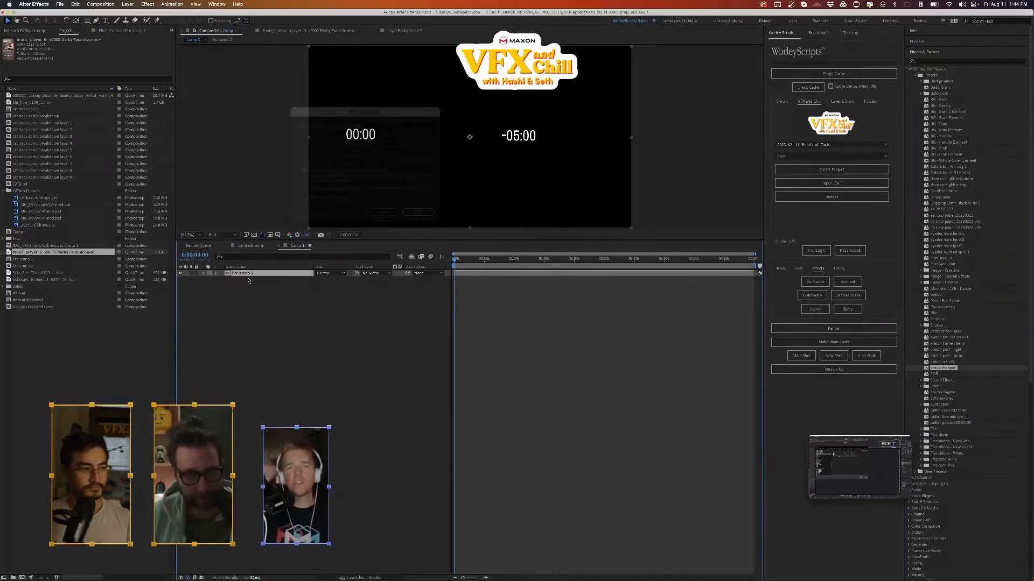
drag(943, 371, 243, 276)
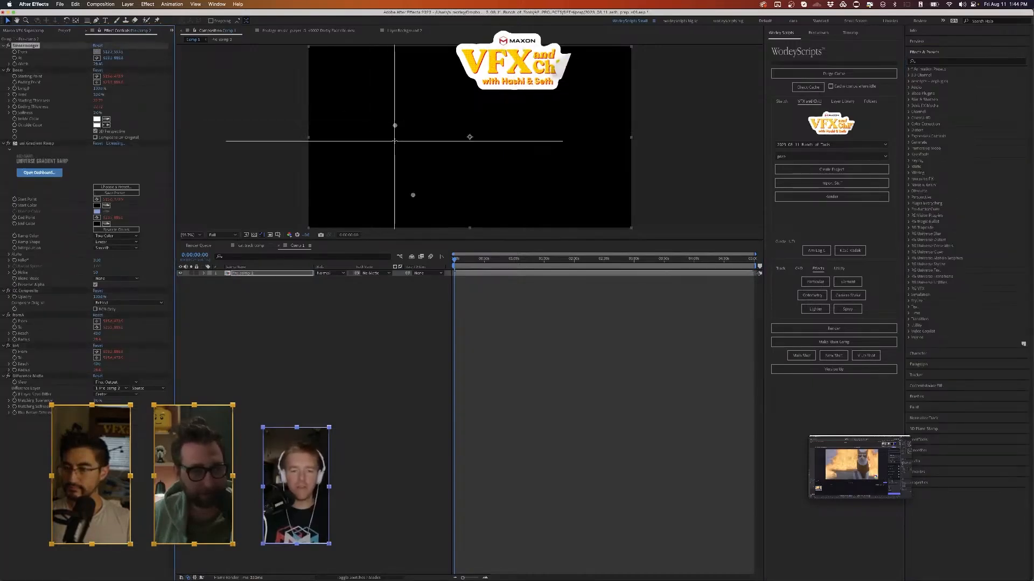
- Place the preset's From and To points on the elapsed and countdown texts so the effect spans both
drag(394, 141, 394, 142)
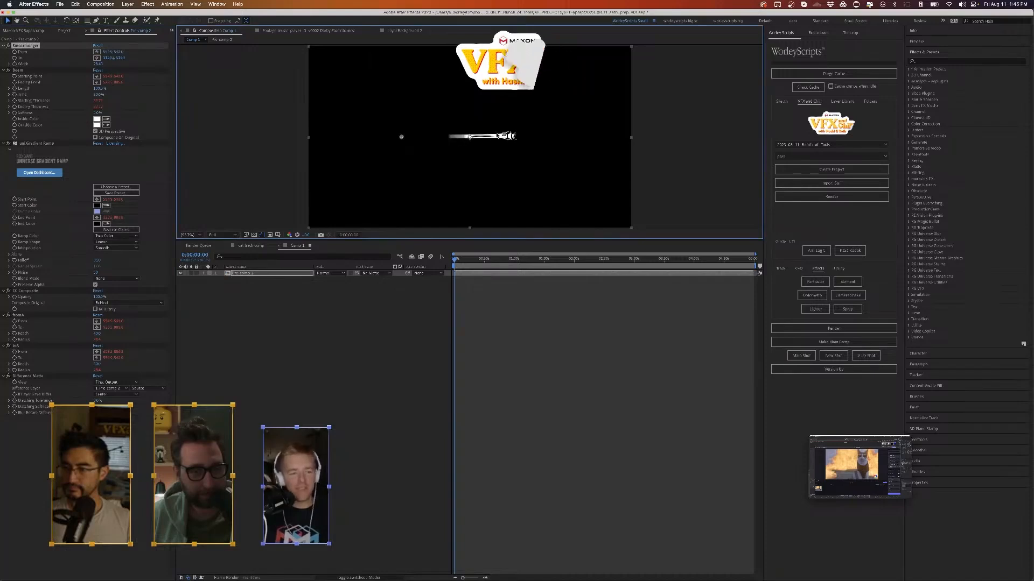
drag(509, 136, 522, 137)
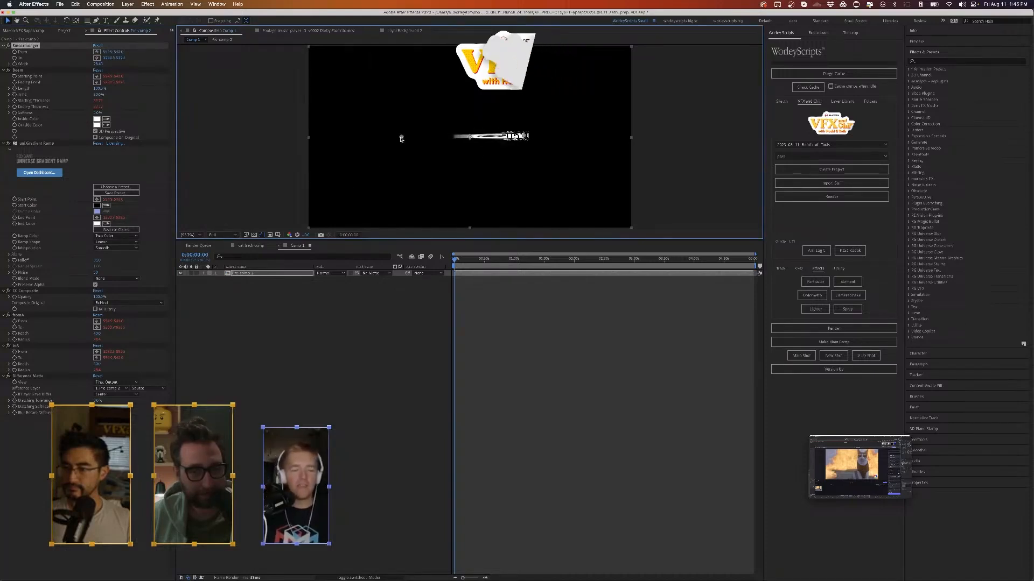
drag(401, 139, 364, 136)
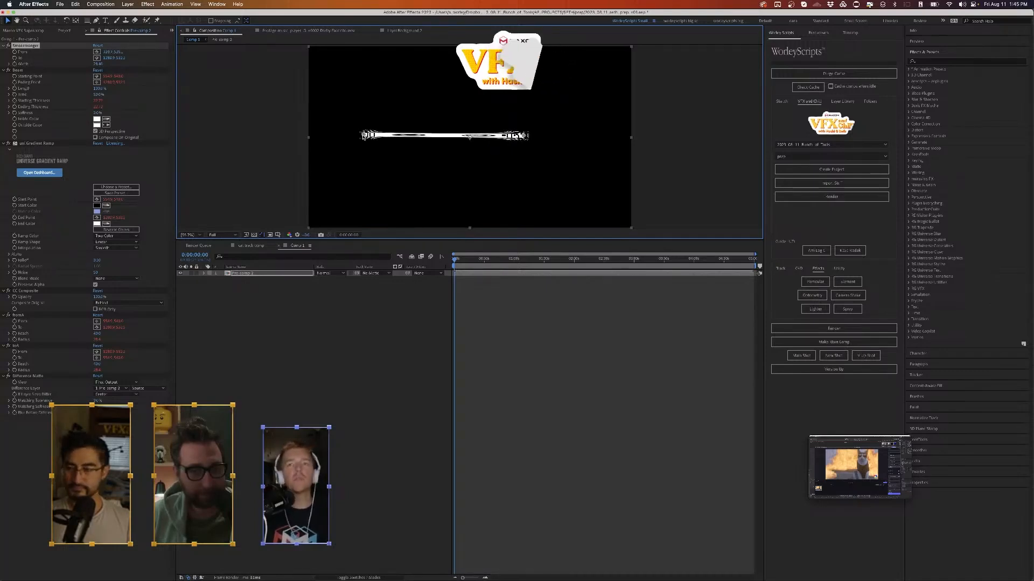
- Try In Front as the CC Composite mode on the pre-comp and restore it to Behind
click(223, 276)
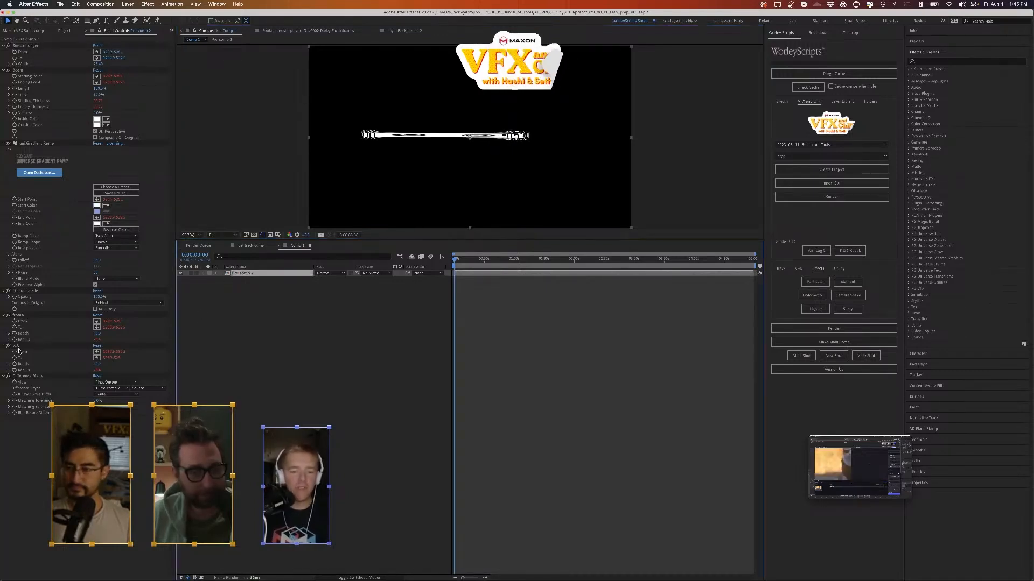
click(8, 291)
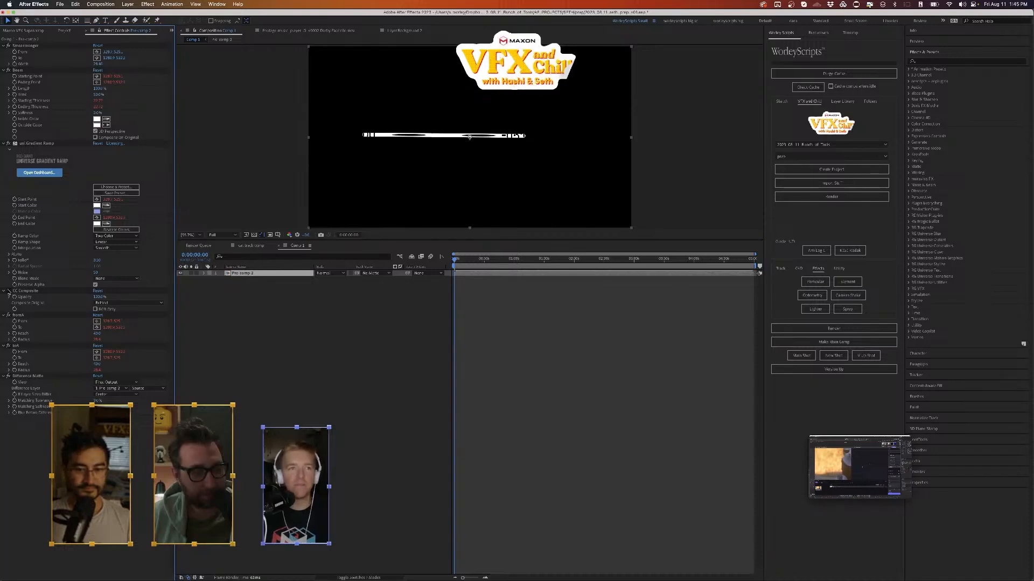
click(115, 303)
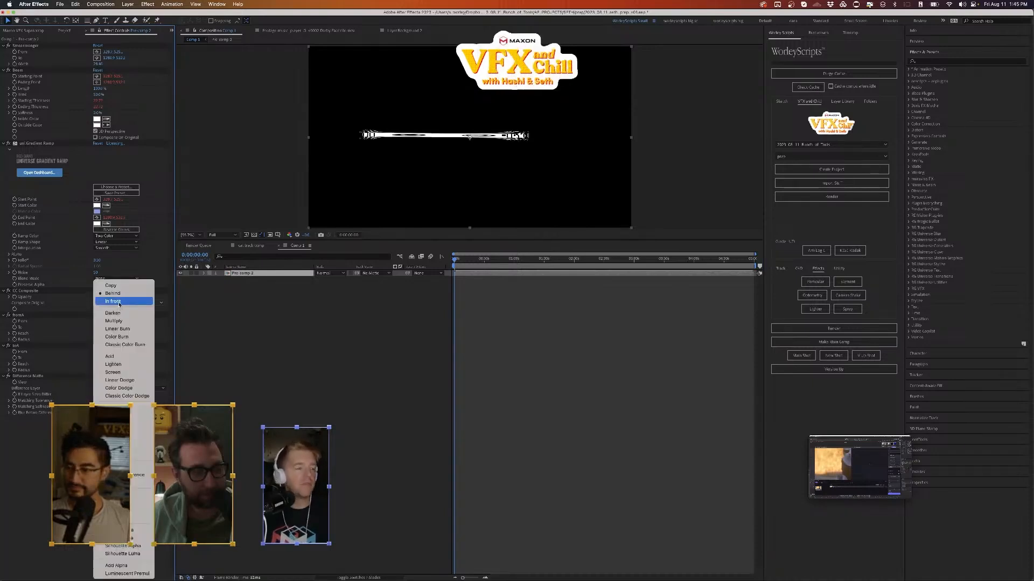
click(119, 303)
click(118, 303)
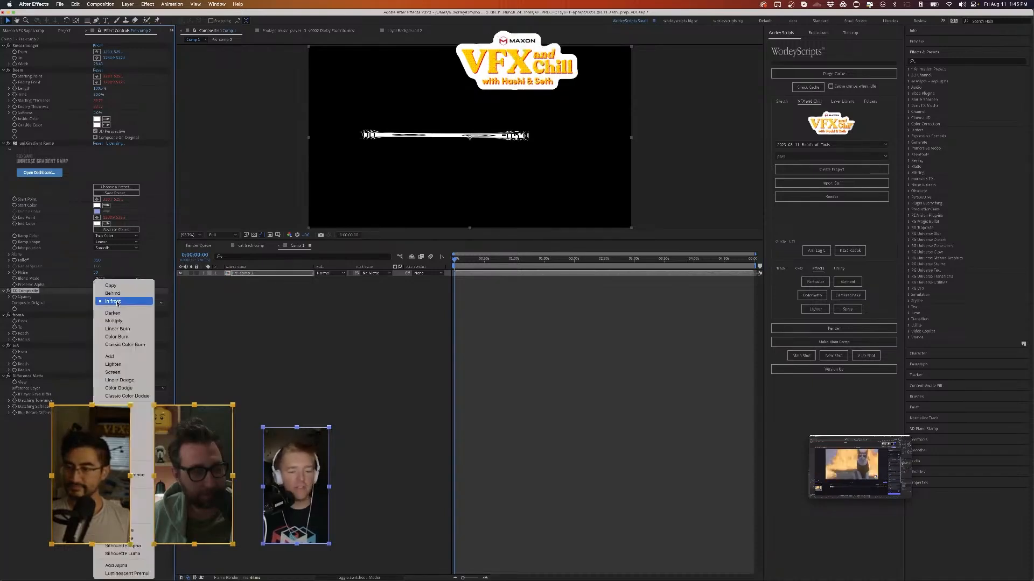
click(116, 294)
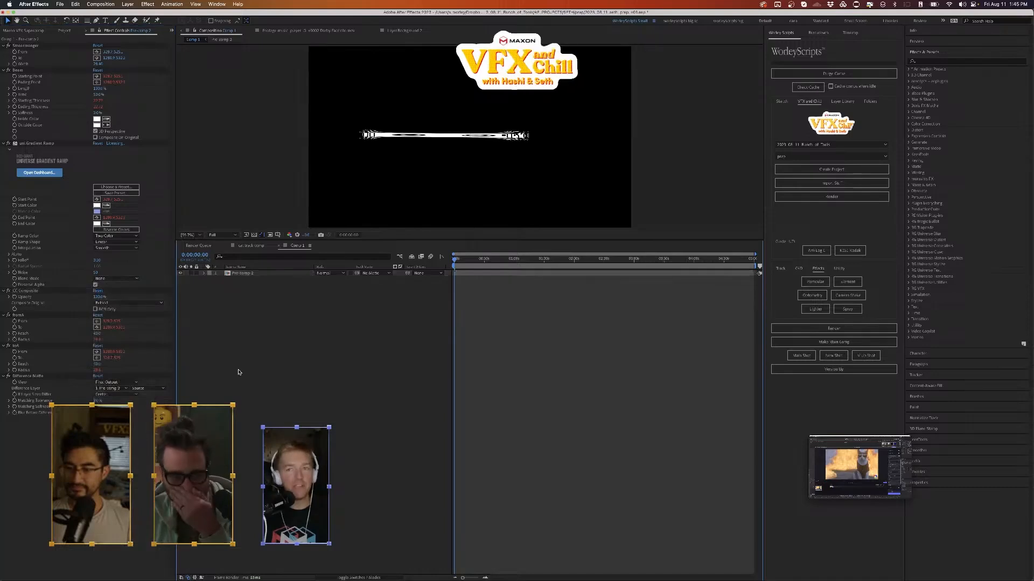
click(245, 274)
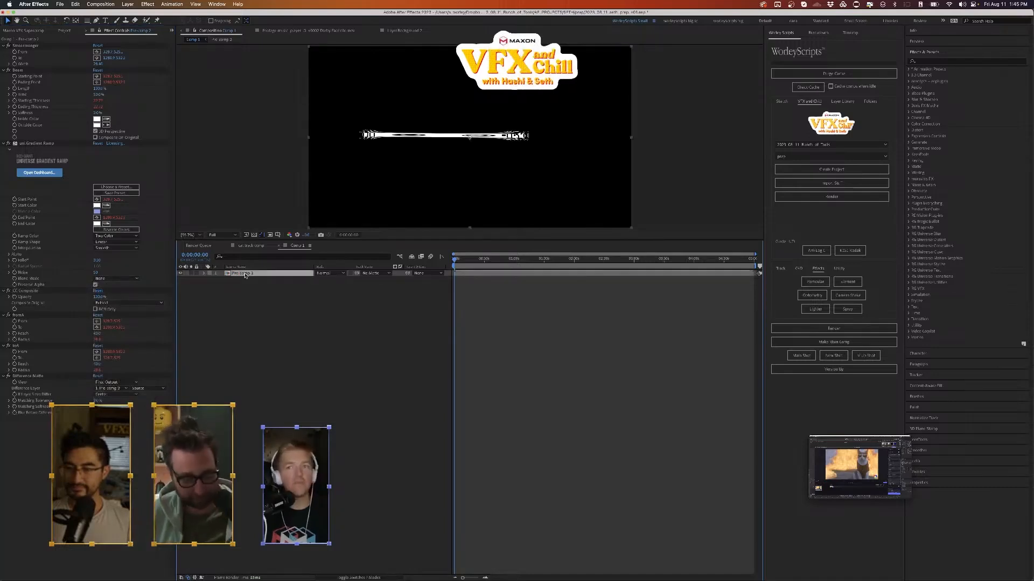
click(297, 351)
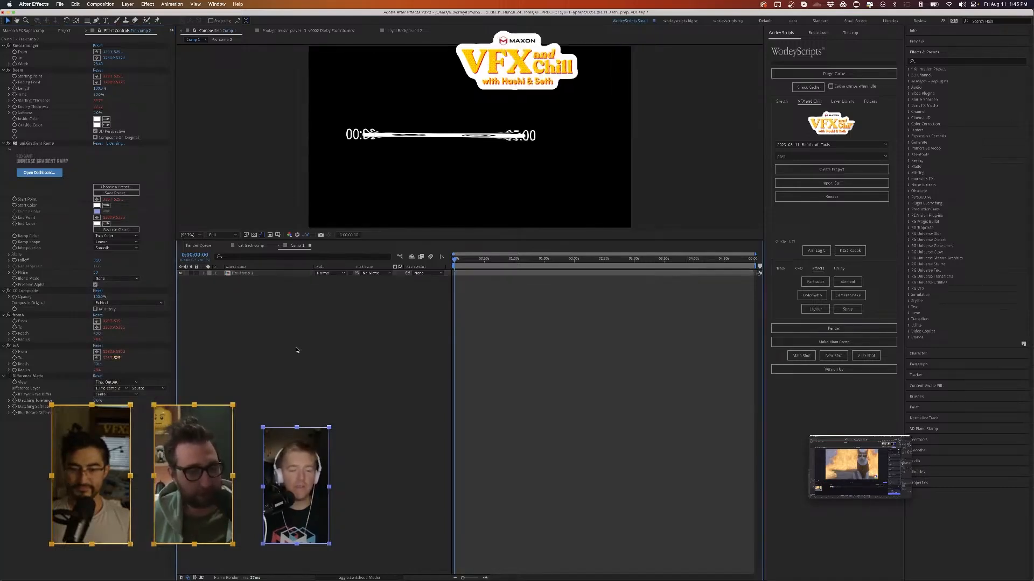
- Select the preset's first effect on the pre-comp and reposition its From point over the elapsed-time text
click(225, 274)
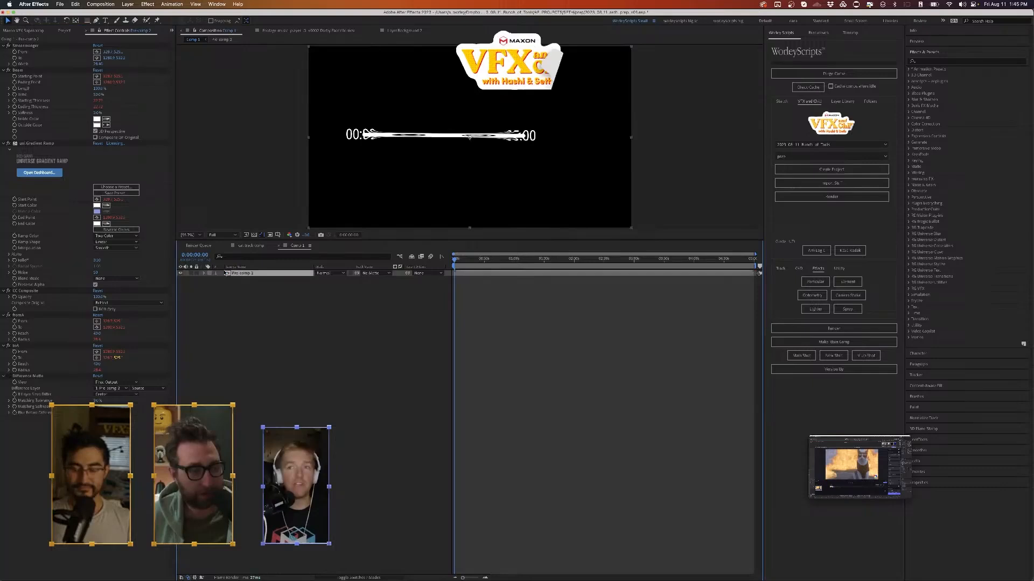
click(30, 56)
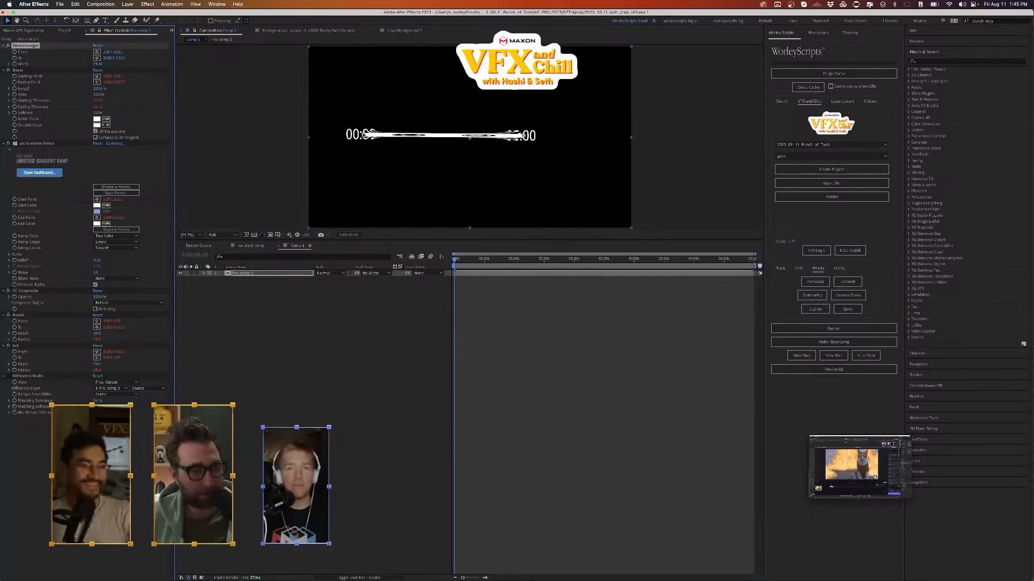
drag(364, 135, 376, 136)
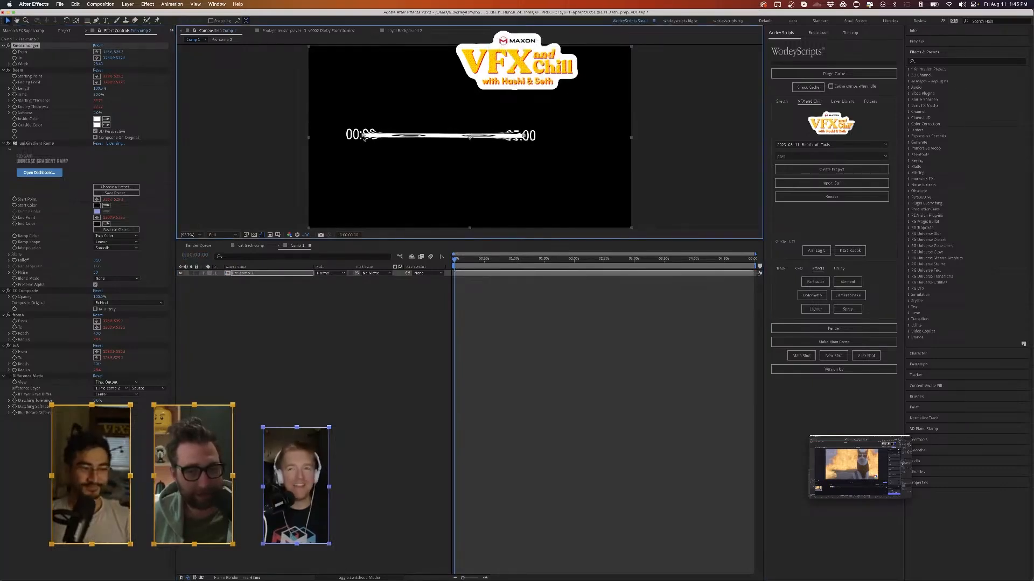
- Reposition the selected effect's To point over the countdown text and deselect the pre-comp
drag(524, 135, 525, 134)
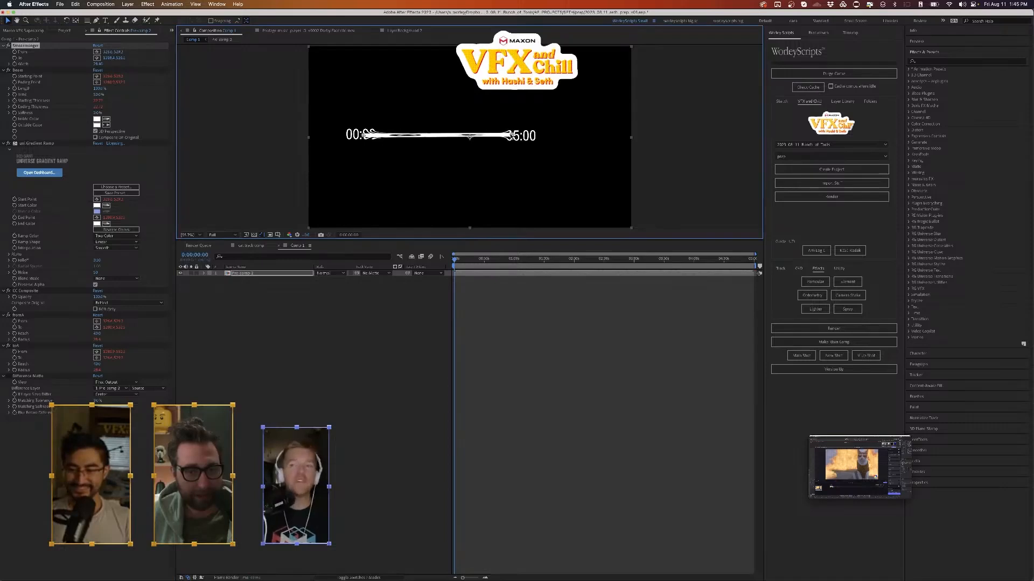
click(243, 449)
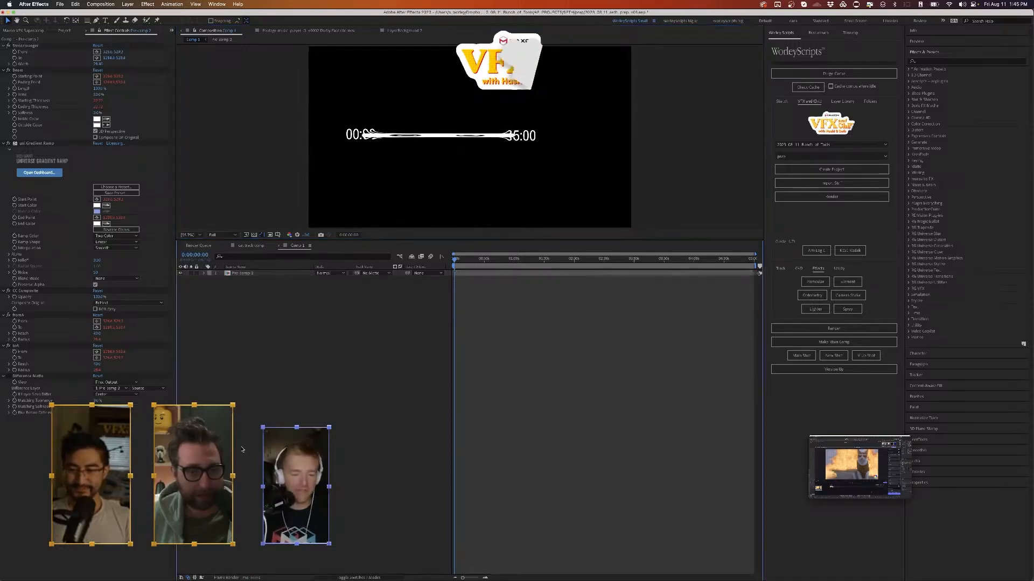
- Change the fill colour of the elapsed-time text inside the pre-comp to red and return to Comp 1
double_click(228, 275)
click(243, 273)
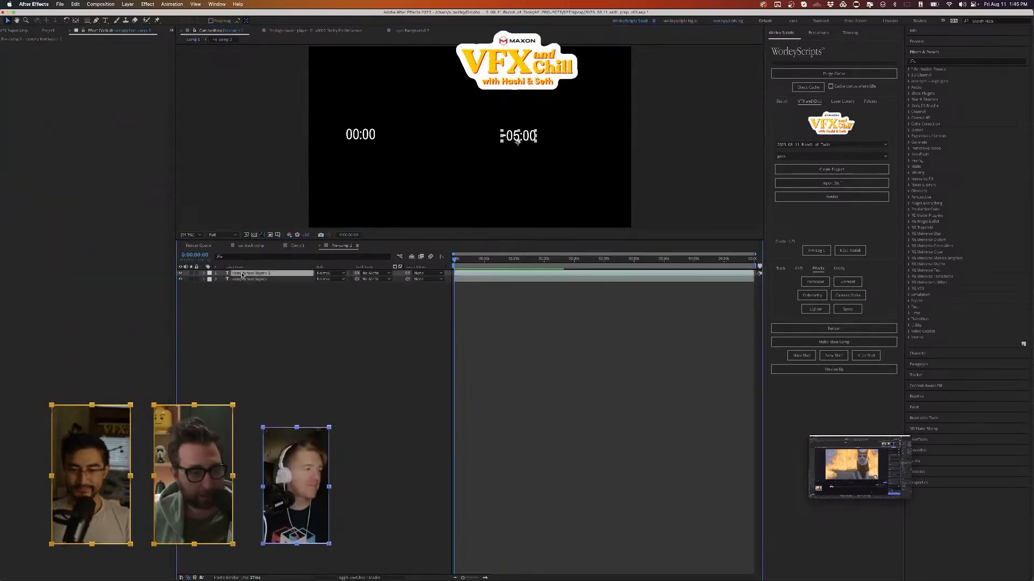
click(242, 279)
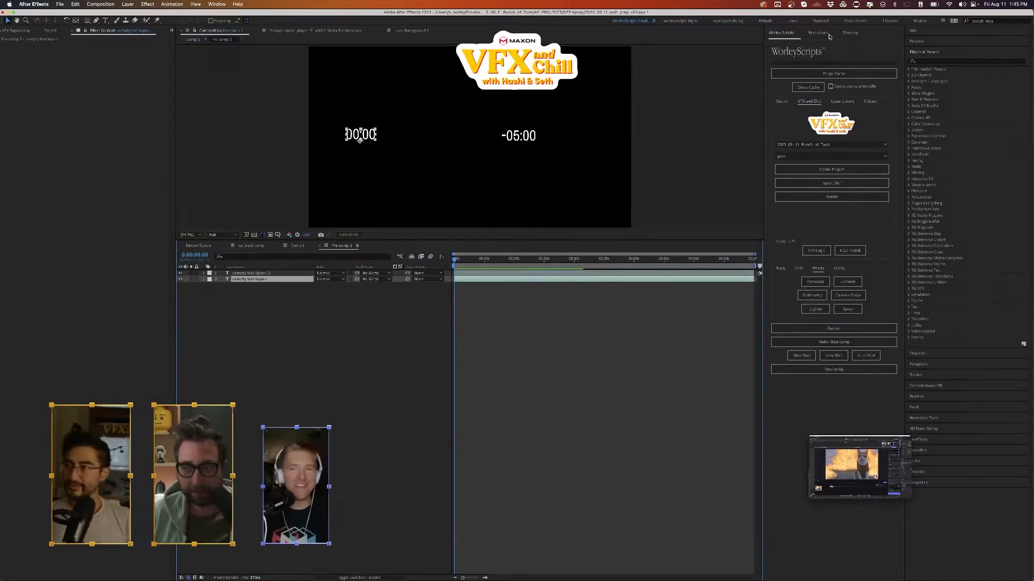
click(934, 354)
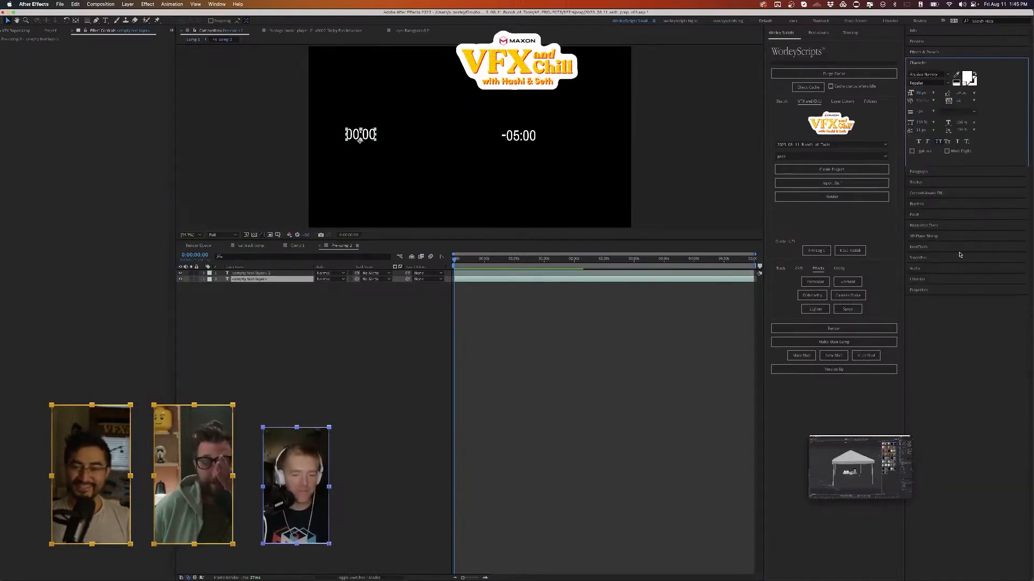
click(969, 77)
click(360, 309)
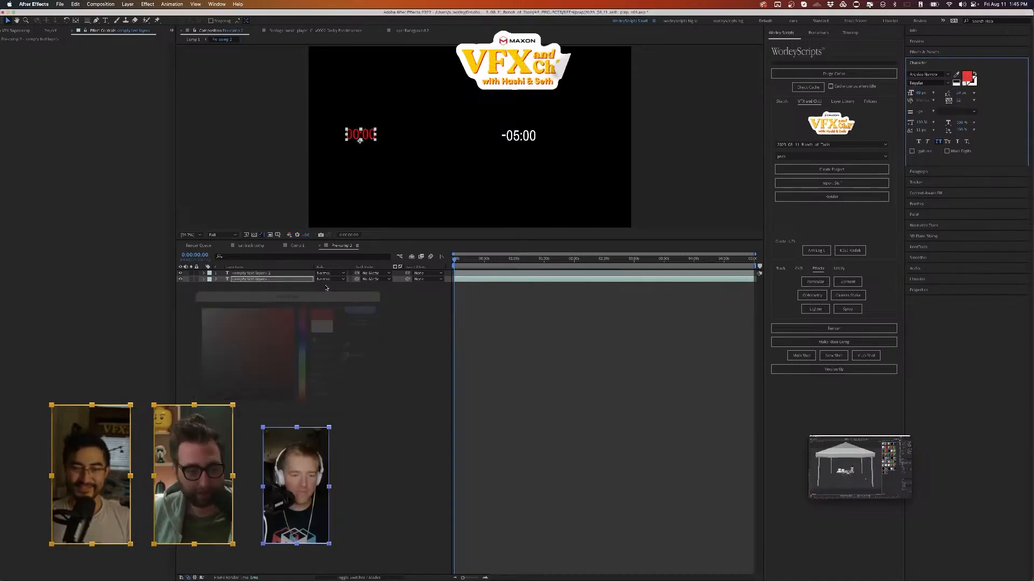
click(298, 246)
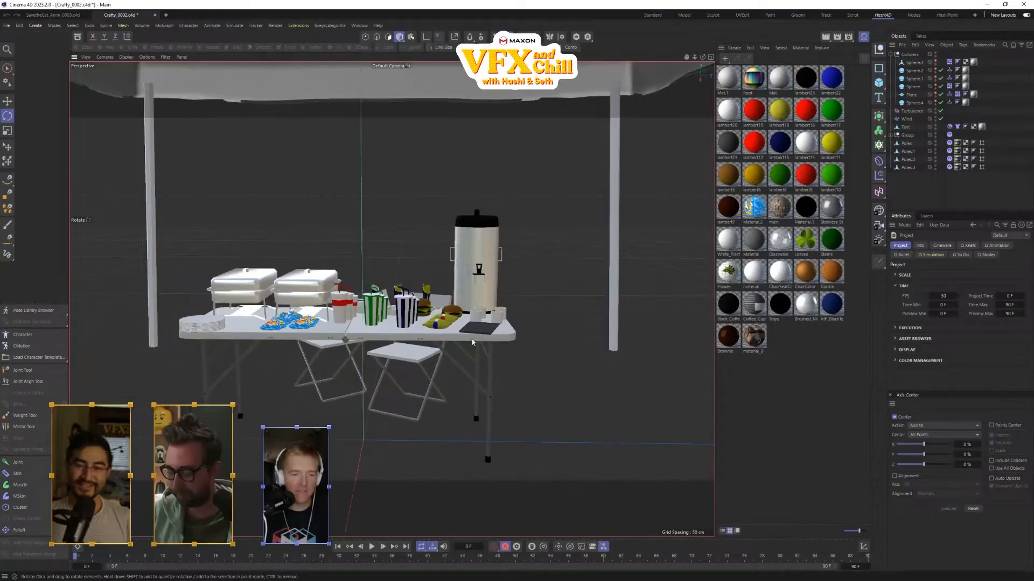
- Examine the canopy tent and the catering table beneath it in the Cinema 4D scene from near, far and several angles
alt+middle_drag(472, 339, 510, 367)
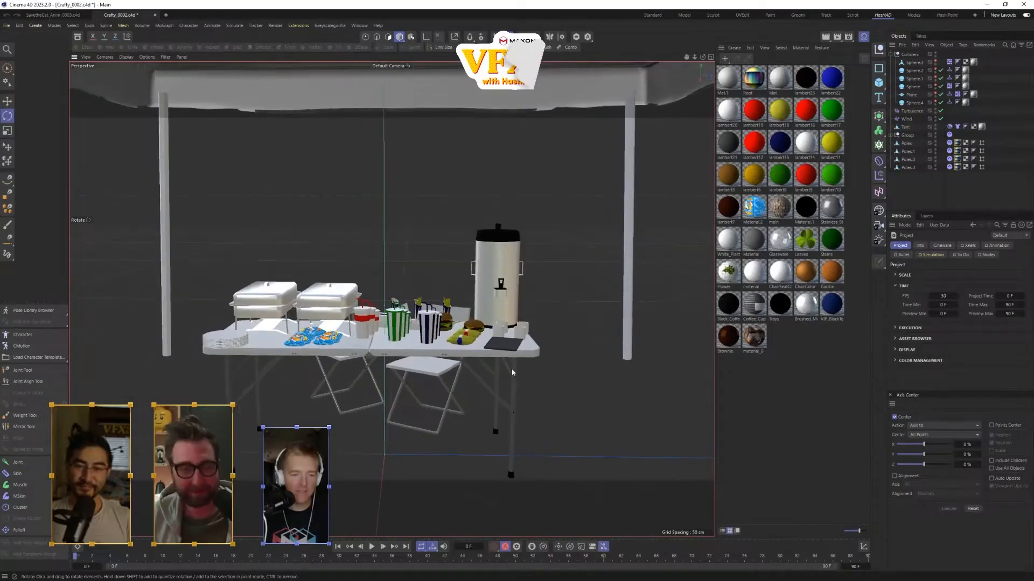
scroll(511, 367, up, 3)
scroll(506, 366, down, 5)
scroll(503, 368, down, 6)
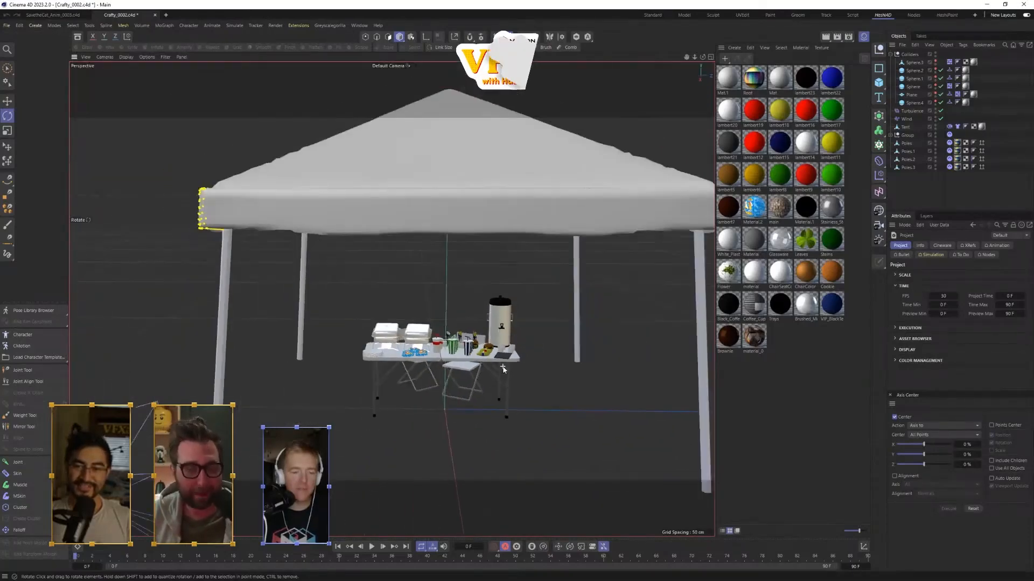
alt+middle_drag(503, 367, 489, 345)
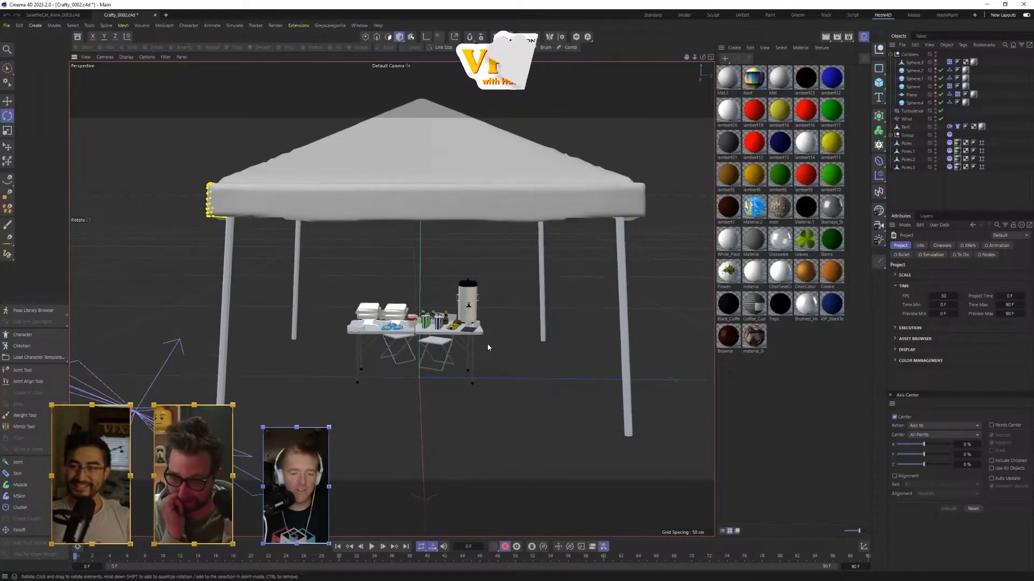
scroll(488, 345, down, 3)
scroll(491, 352, up, 3)
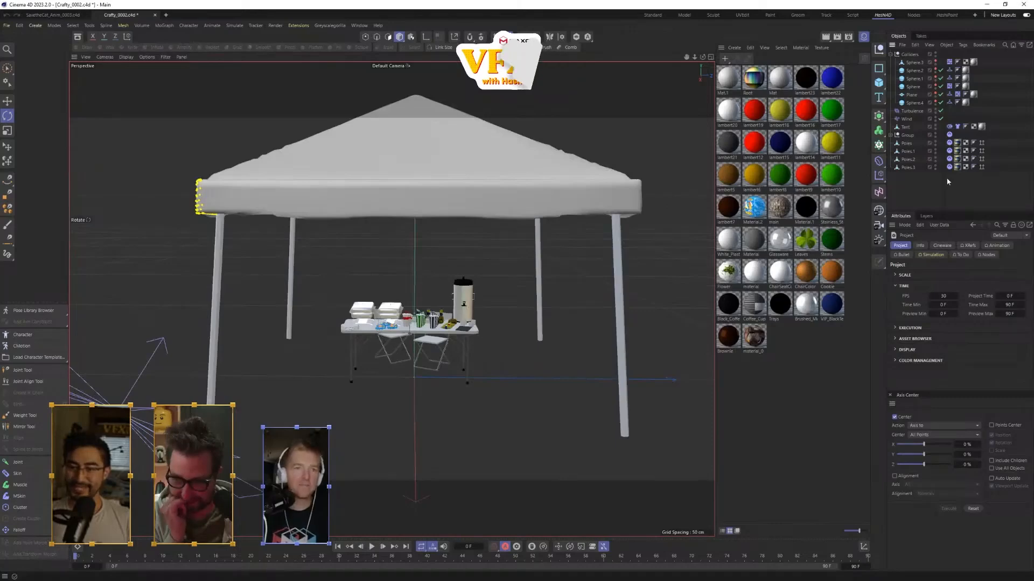
scroll(462, 446, up, 3)
alt+drag(462, 445, 487, 431)
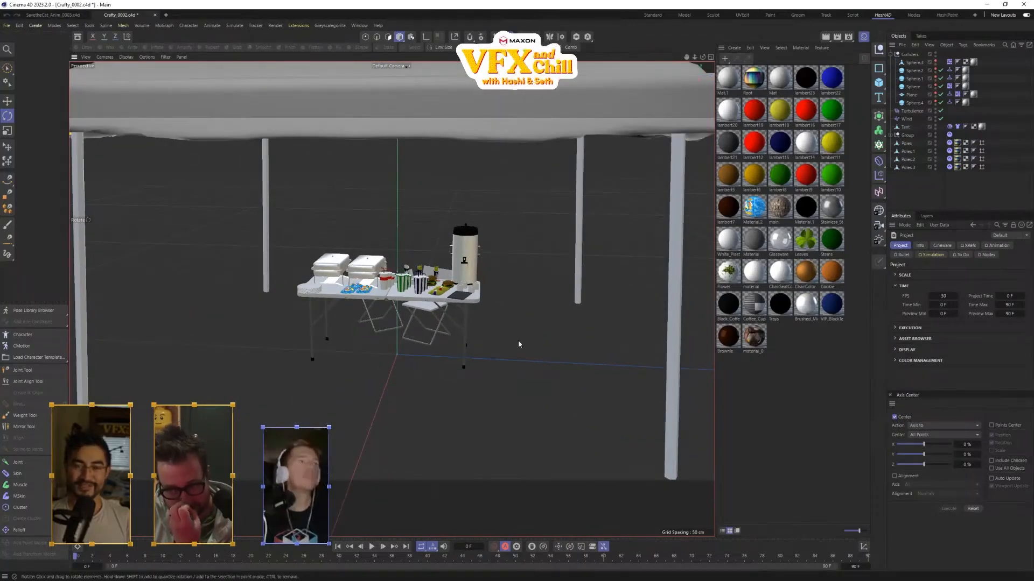
scroll(428, 379, down, 5)
alt+drag(428, 378, 456, 376)
scroll(447, 353, up, 3)
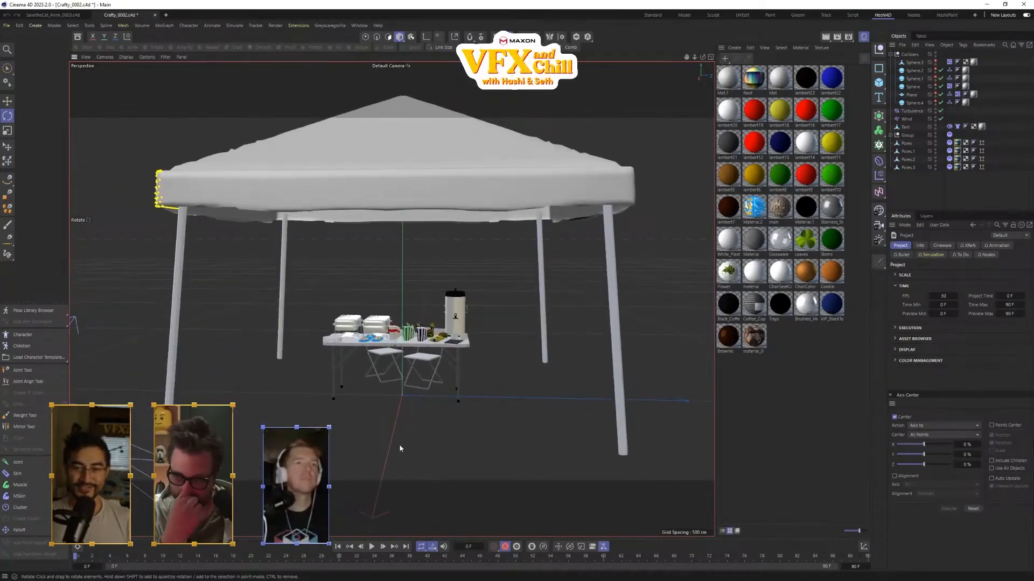
alt+drag(400, 445, 435, 403)
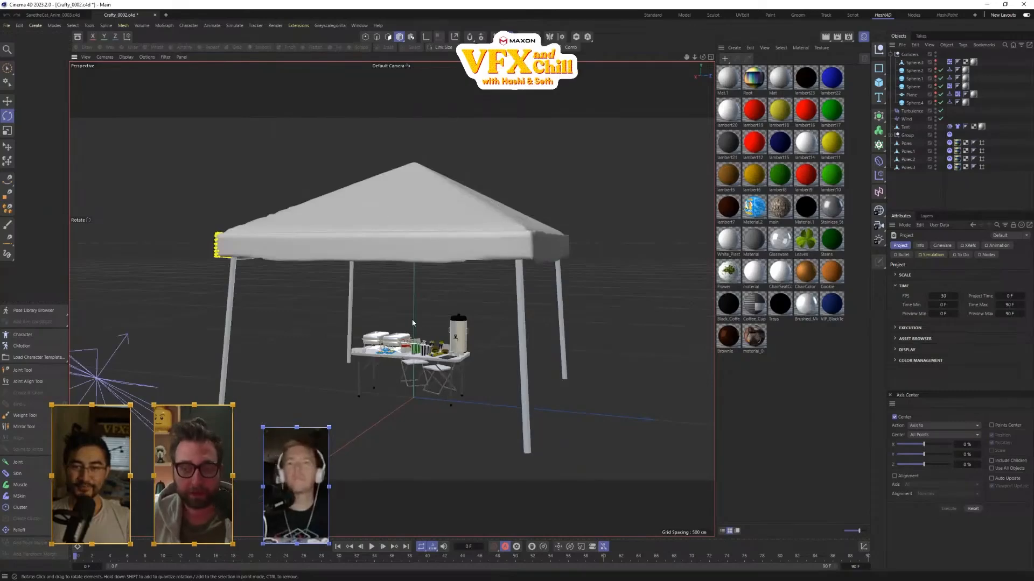
alt+drag(413, 323, 468, 310)
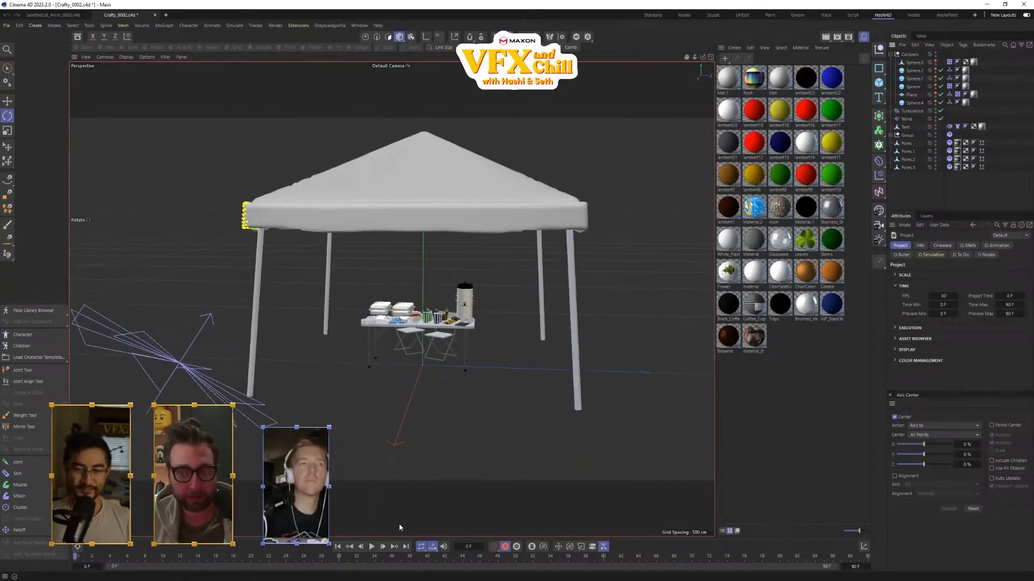
- Play the tent explosion simulation from the first frame, view it from another angle, and stop back at the start
click(372, 547)
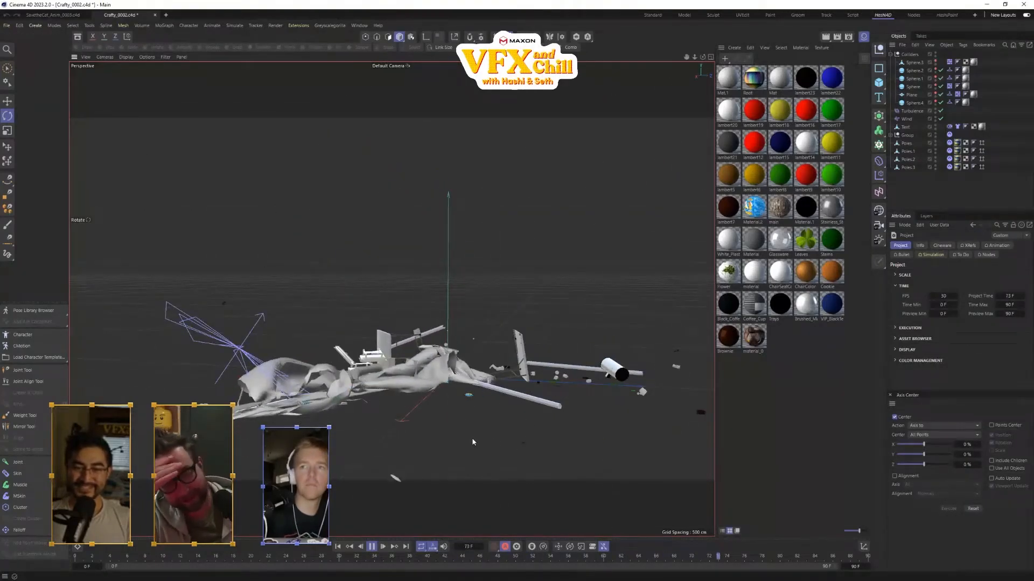
click(339, 549)
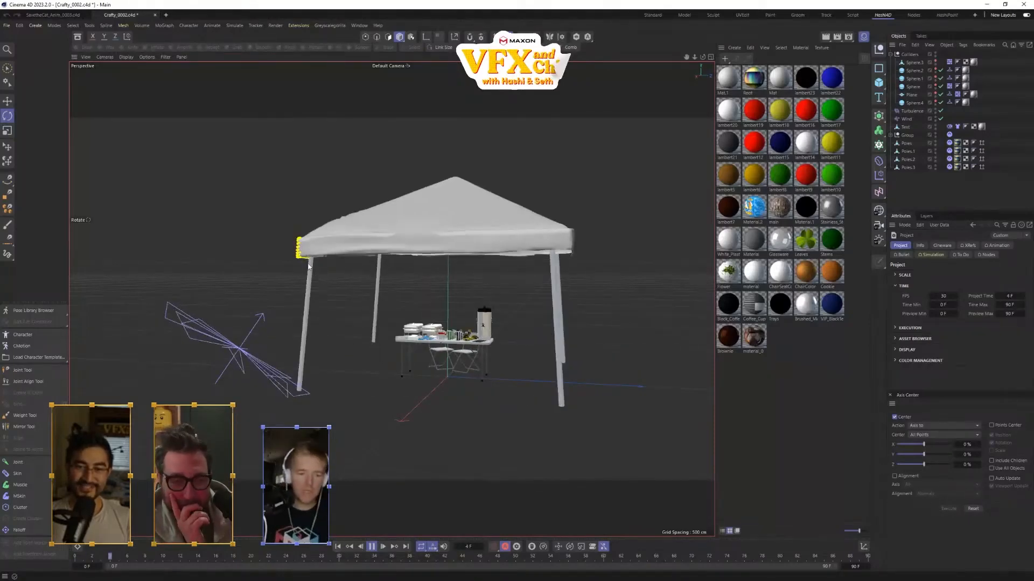
scroll(319, 241, up, 1)
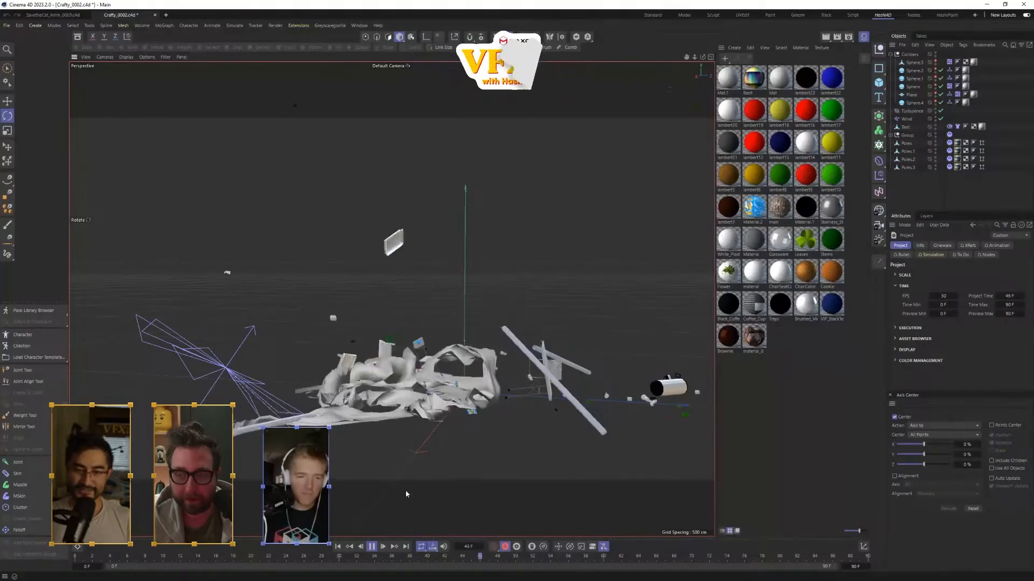
alt+drag(428, 457, 444, 463)
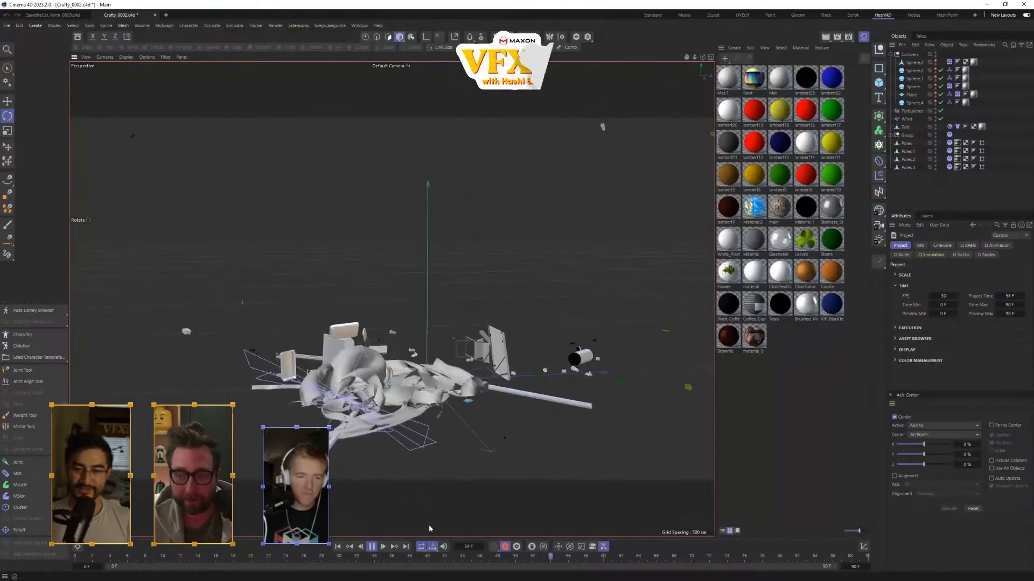
click(372, 546)
click(338, 547)
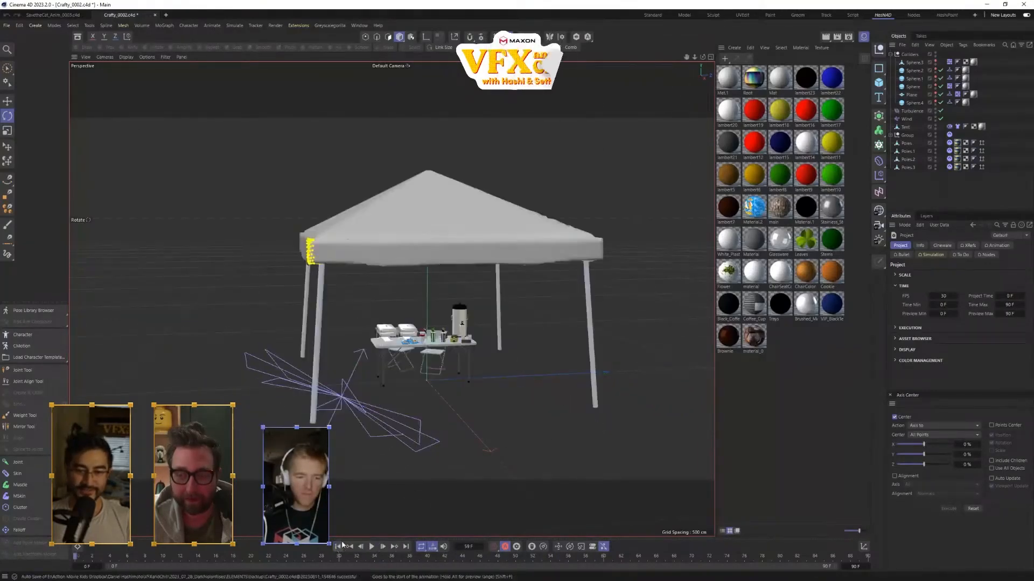
- Select the tent and make the hidden collider spheres and plane visible in the viewport
alt+drag(508, 387, 545, 259)
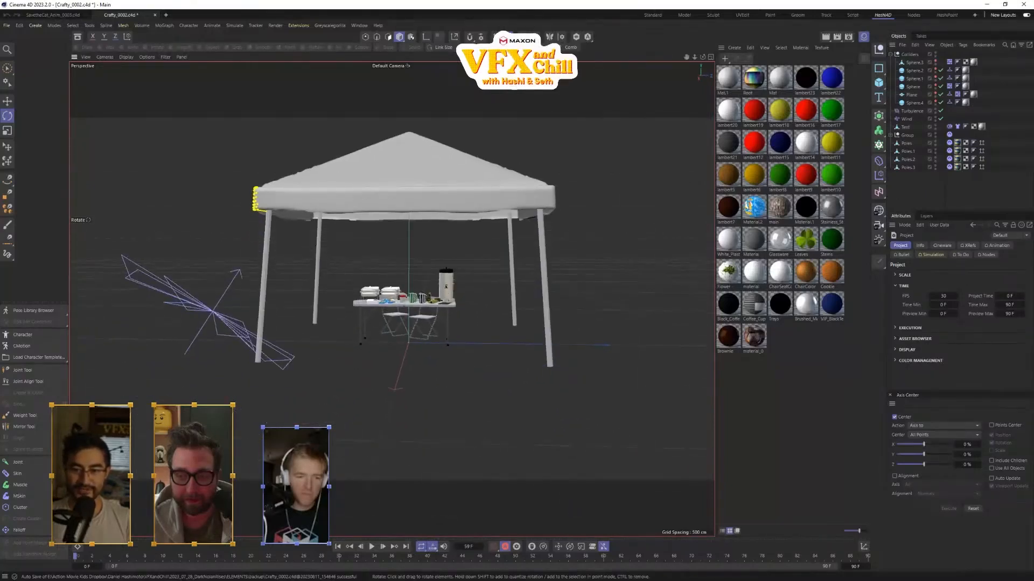
click(208, 308)
click(419, 170)
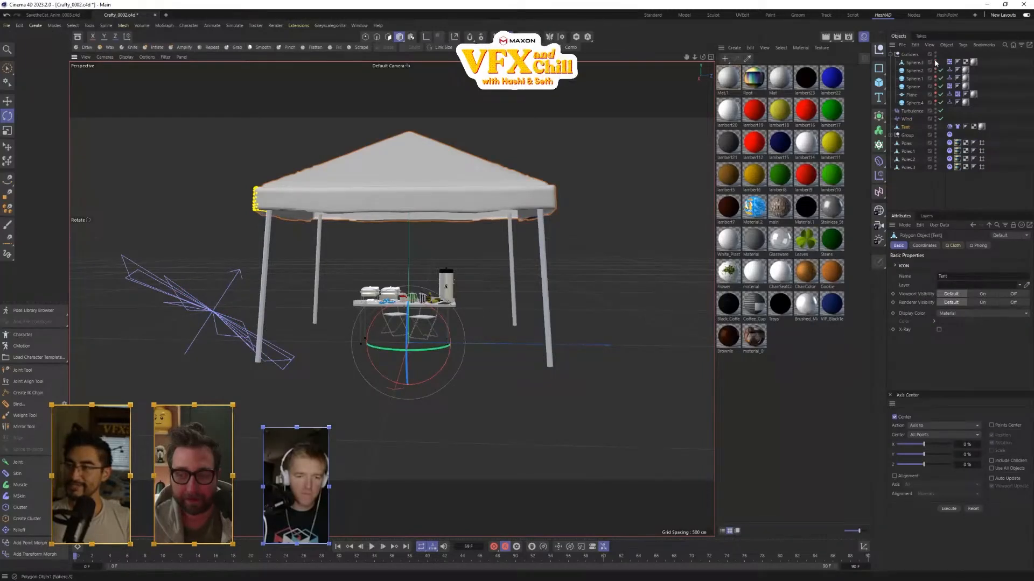
drag(939, 103, 938, 104)
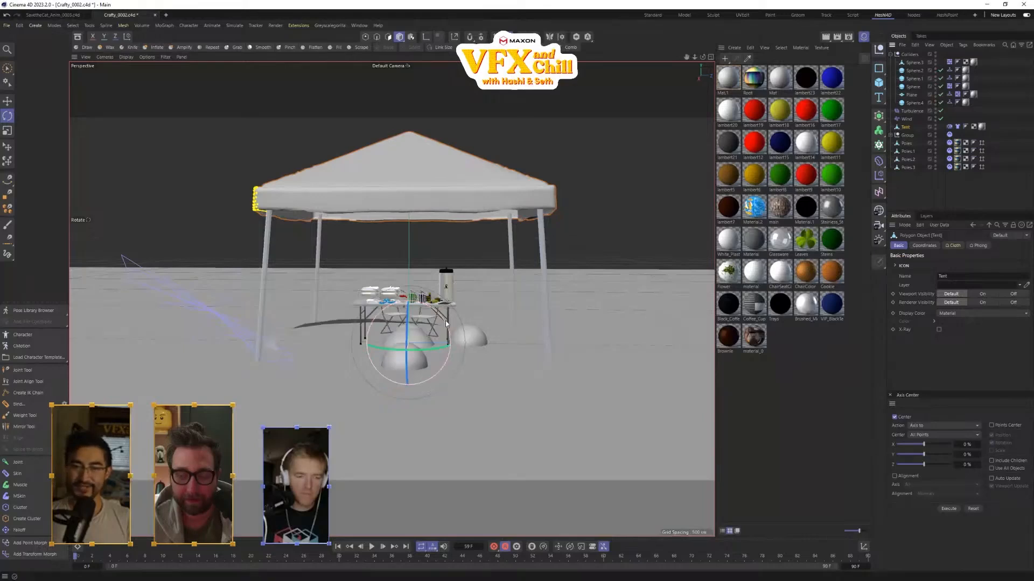
scroll(446, 324, down, 5)
scroll(439, 333, up, 2)
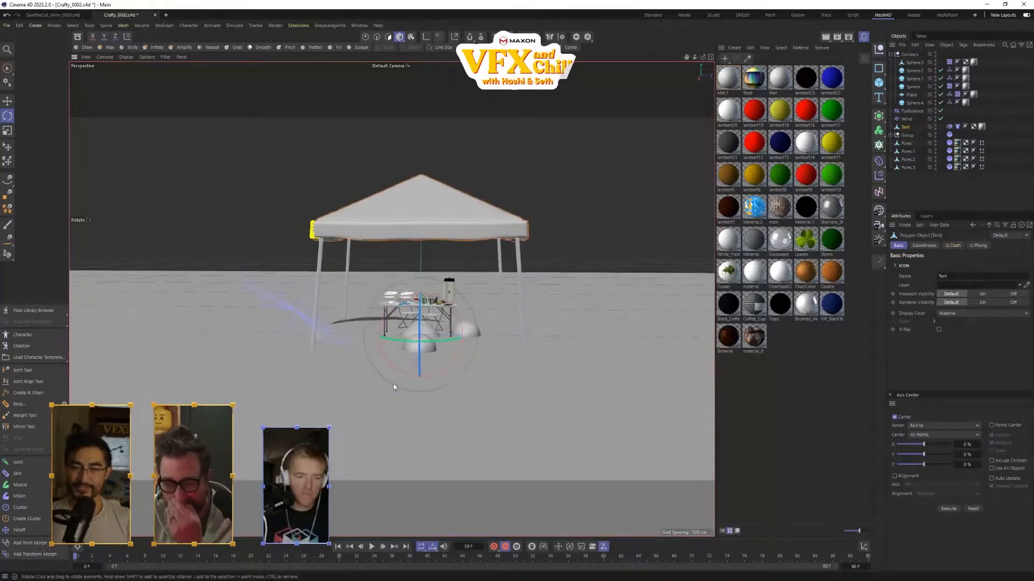
- Play the simulation with the colliders shown to watch them hit the tent, then stop and rewind to the first frame
click(371, 547)
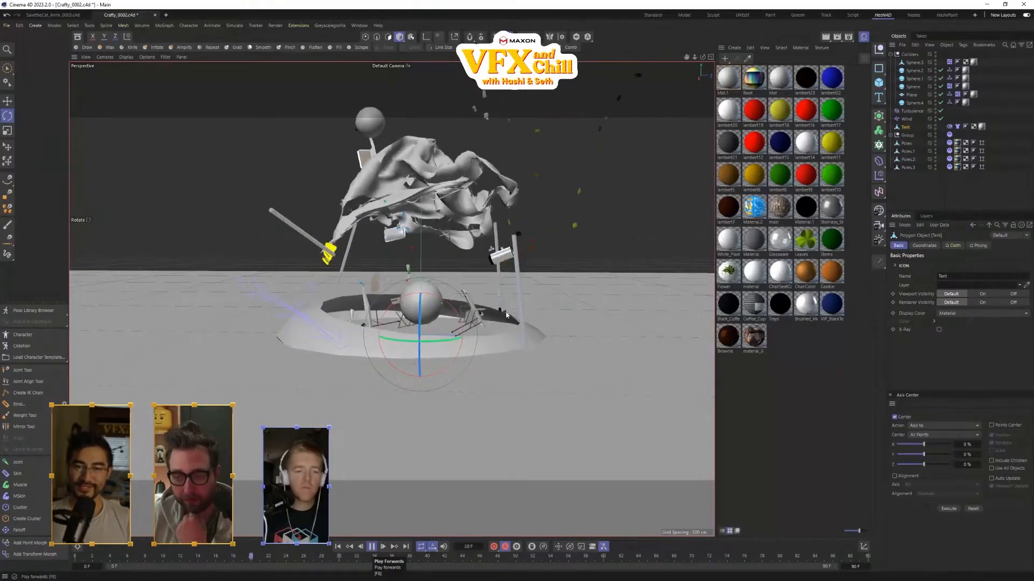
click(372, 548)
click(338, 547)
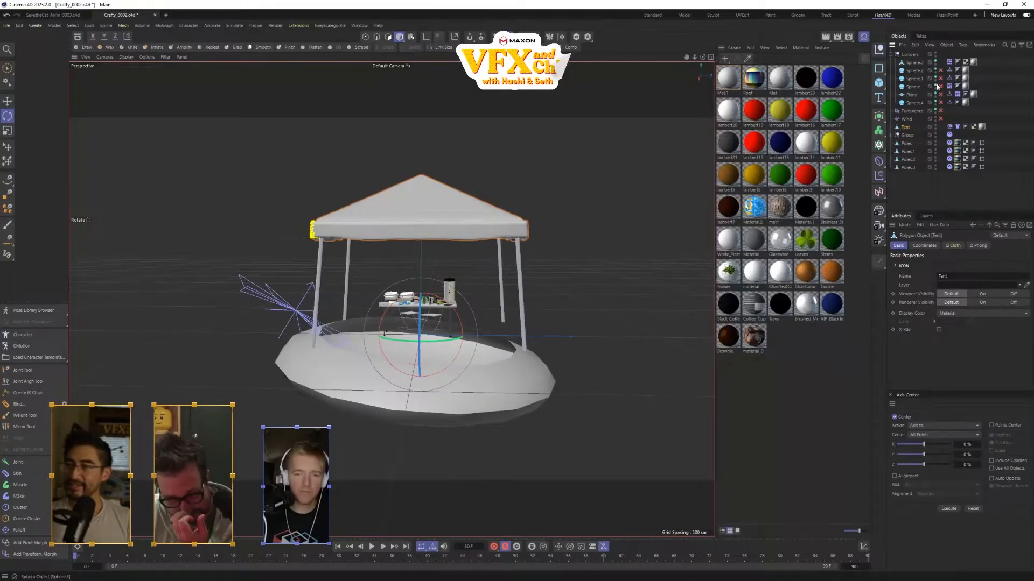
- Hide the colliders and play the simulation with the collider spheres, Turbulence and Wind disabled
drag(940, 110, 941, 114)
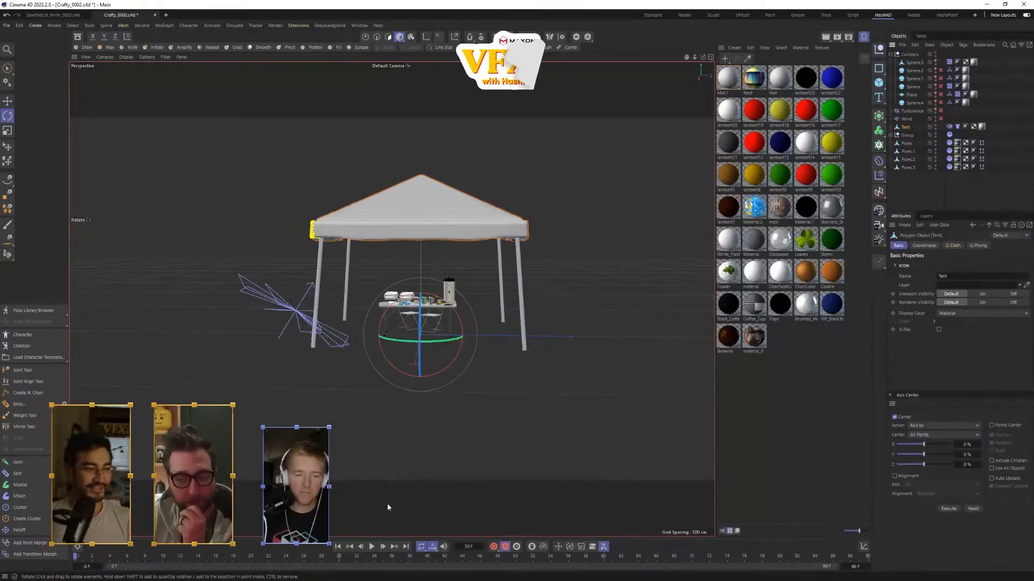
click(372, 547)
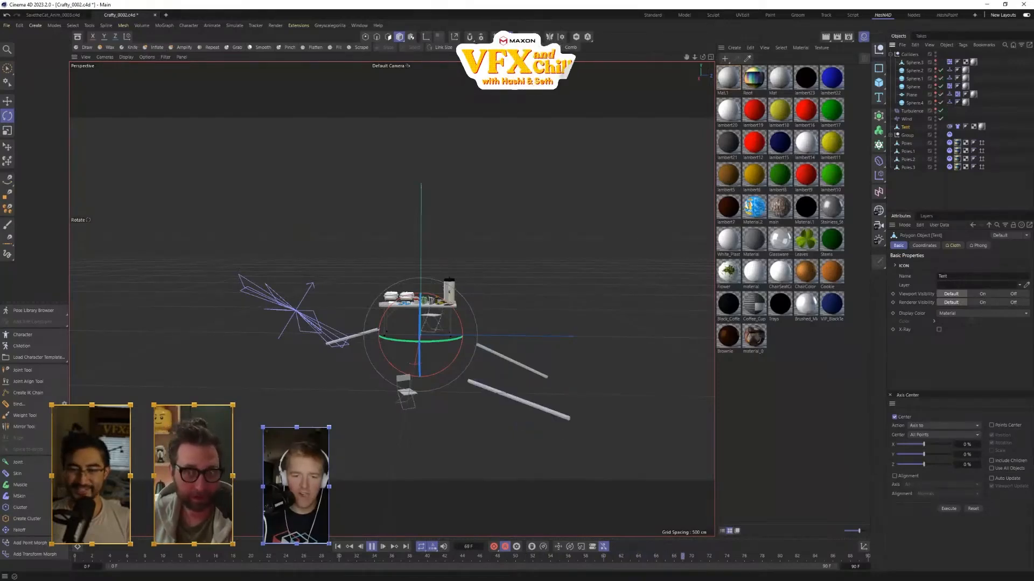
- Replay the explosion simulation from the first frame and examine the tearing canopy and flying debris close up and from above
right_click(338, 547)
click(337, 550)
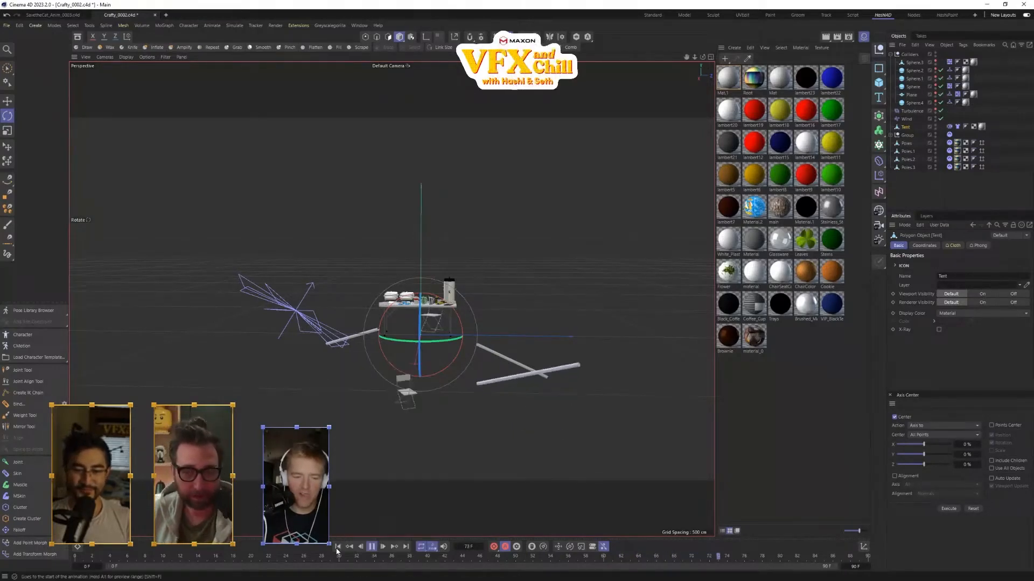
click(338, 548)
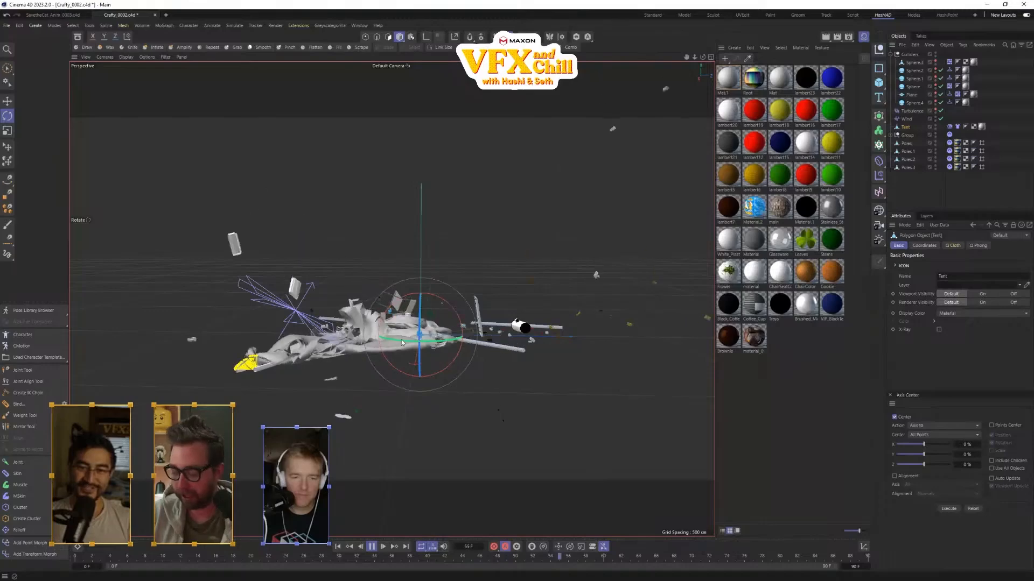
scroll(335, 330, up, 8)
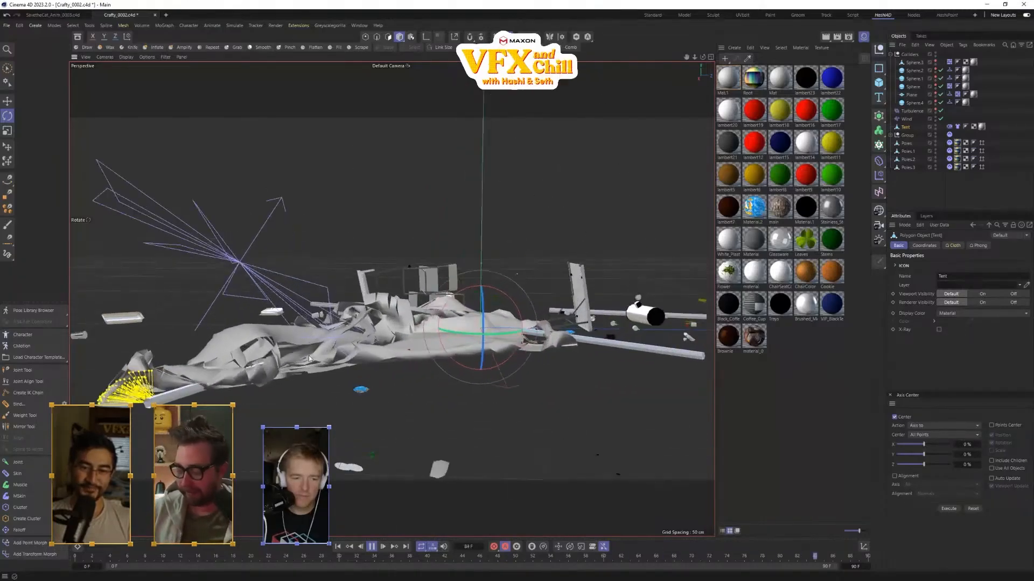
scroll(309, 358, up, 2)
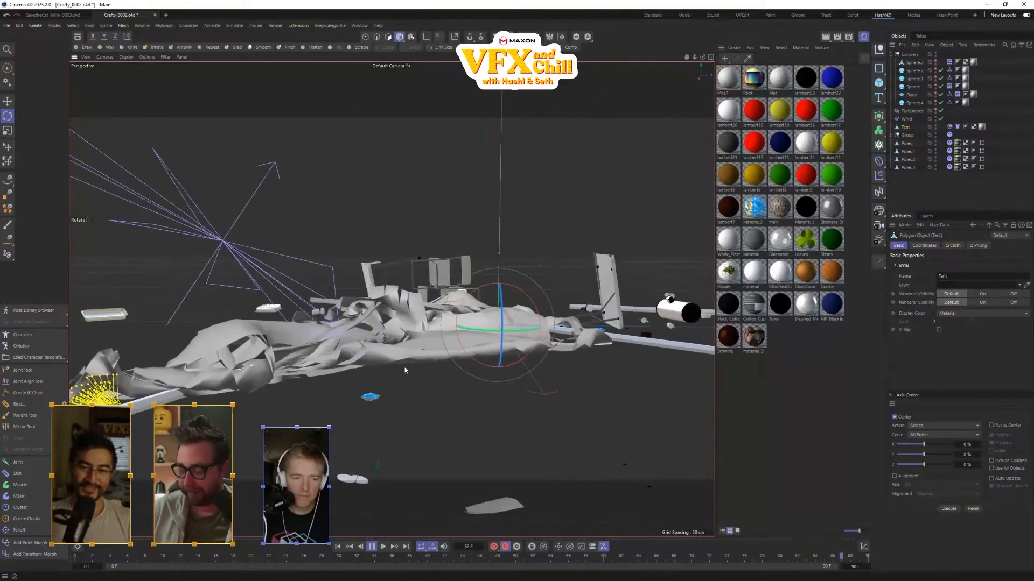
alt+drag(377, 362, 391, 437)
scroll(428, 241, down, 3)
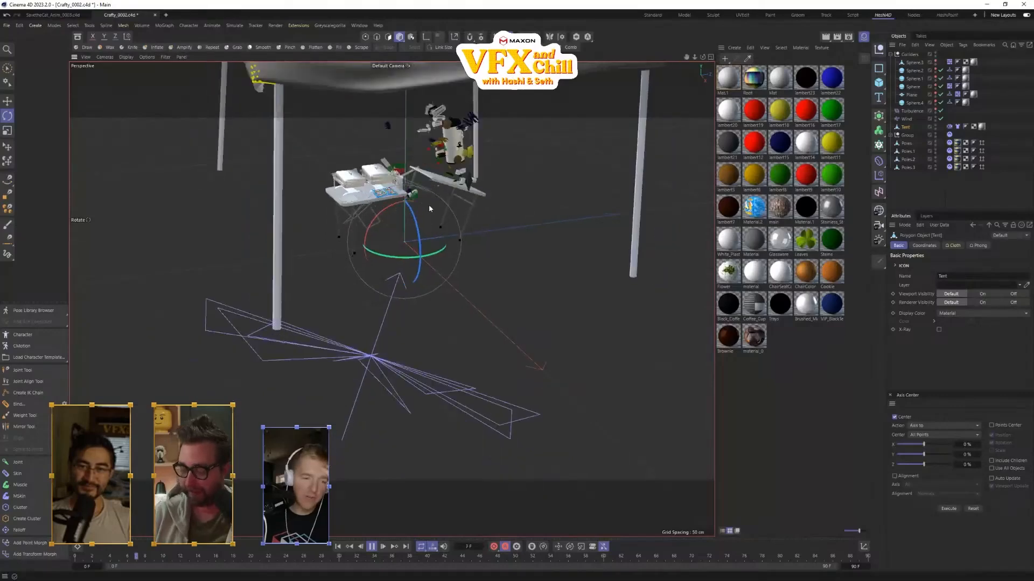
scroll(429, 205, down, 1)
alt+middle_drag(459, 246, 450, 284)
scroll(450, 284, down, 1)
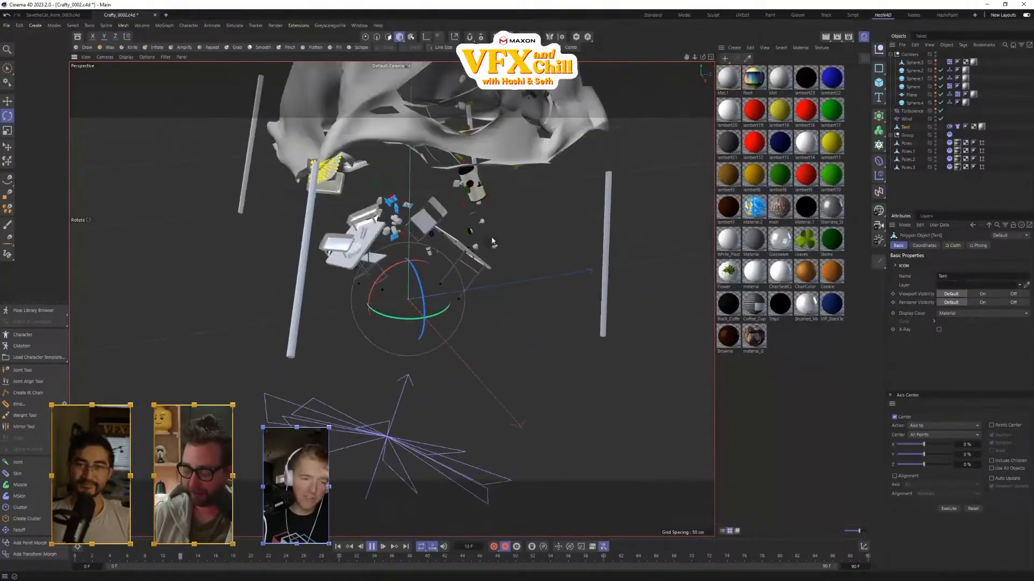
alt+middle_drag(481, 371, 473, 528)
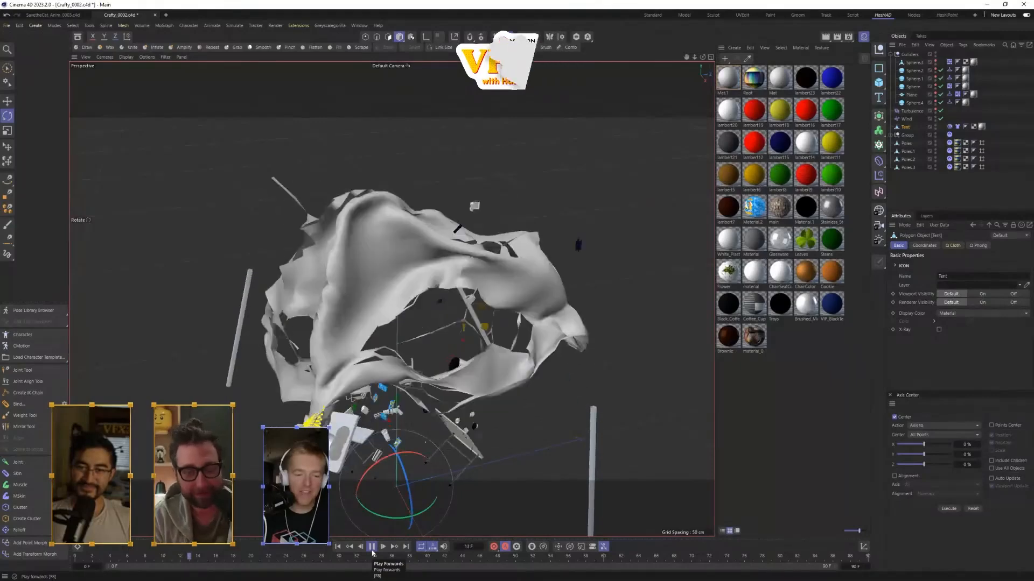
- Pause the tent simulation, view the torn canopy from a low side angle, and play a little further before stopping again
click(372, 550)
alt+drag(494, 375, 450, 248)
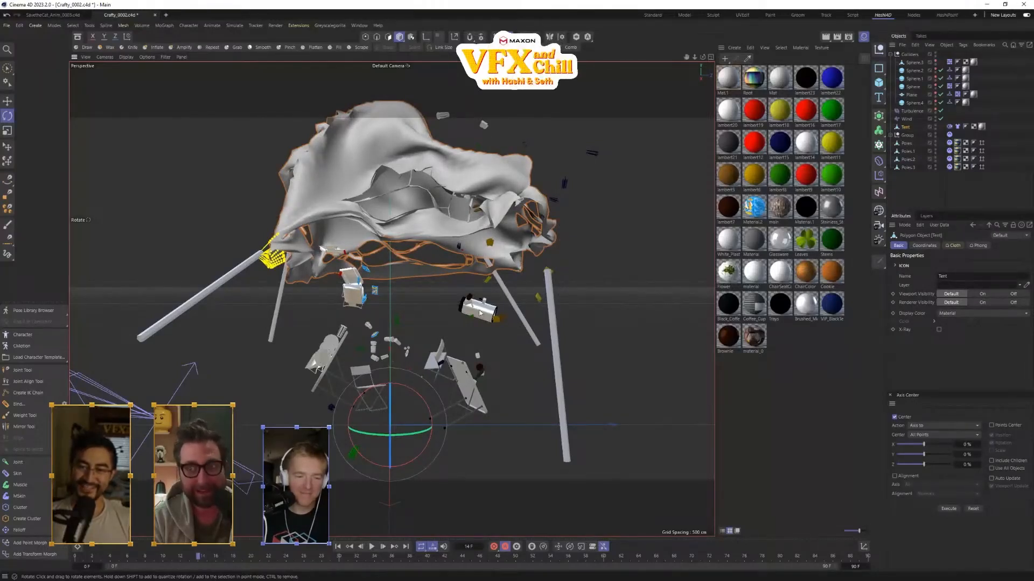
click(373, 547)
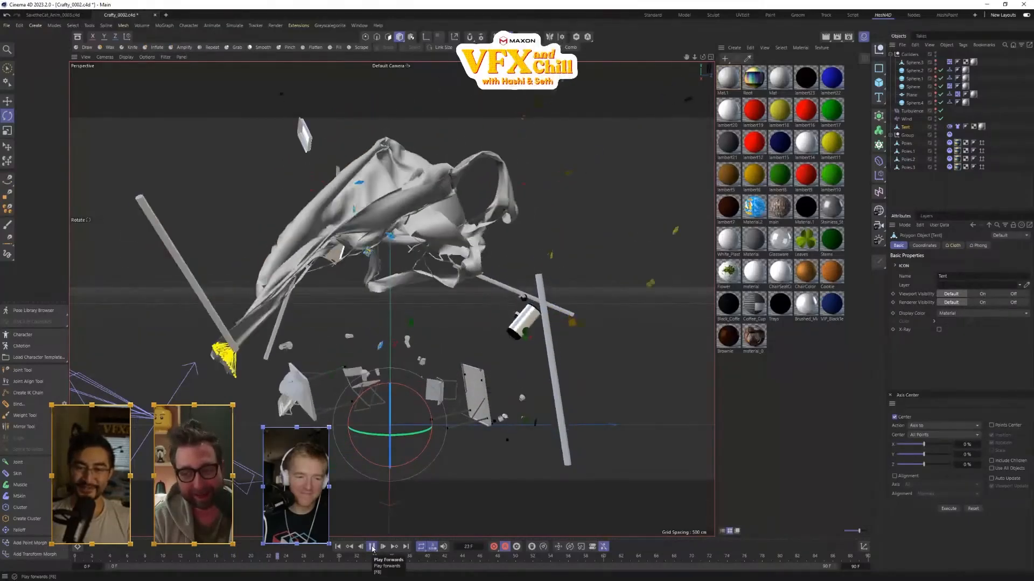
click(376, 547)
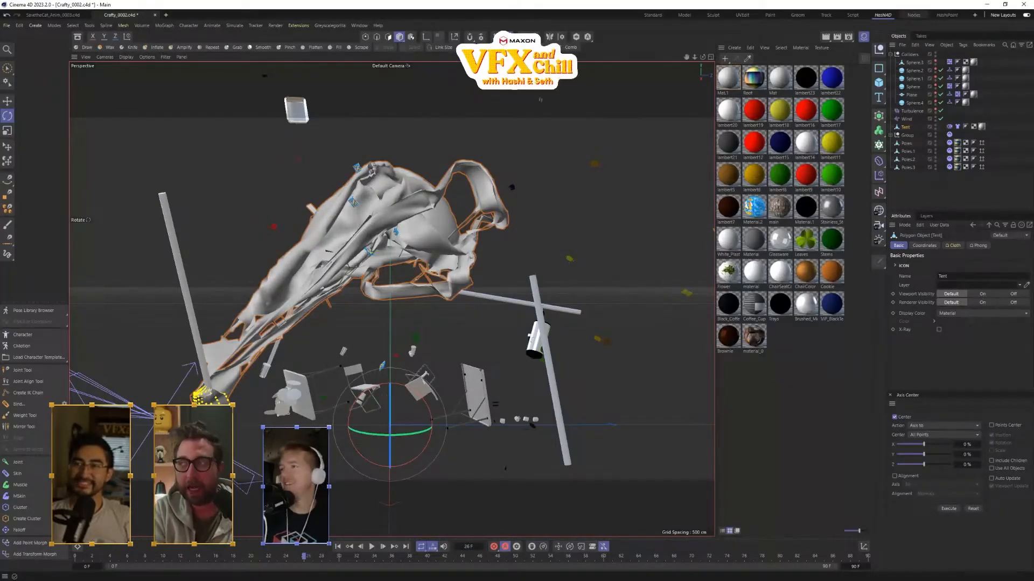
- Switch to After Effects, collapse the comps folder in the project, and show the sunglasses cat composition enlarged in a maximized viewer
key(alt+Tab)
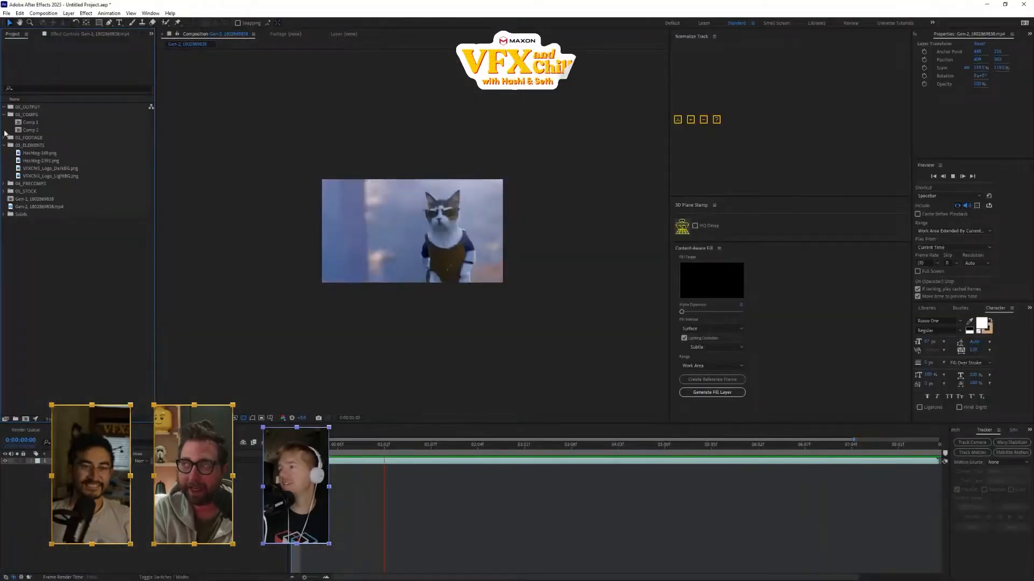
click(22, 116)
double_click(21, 118)
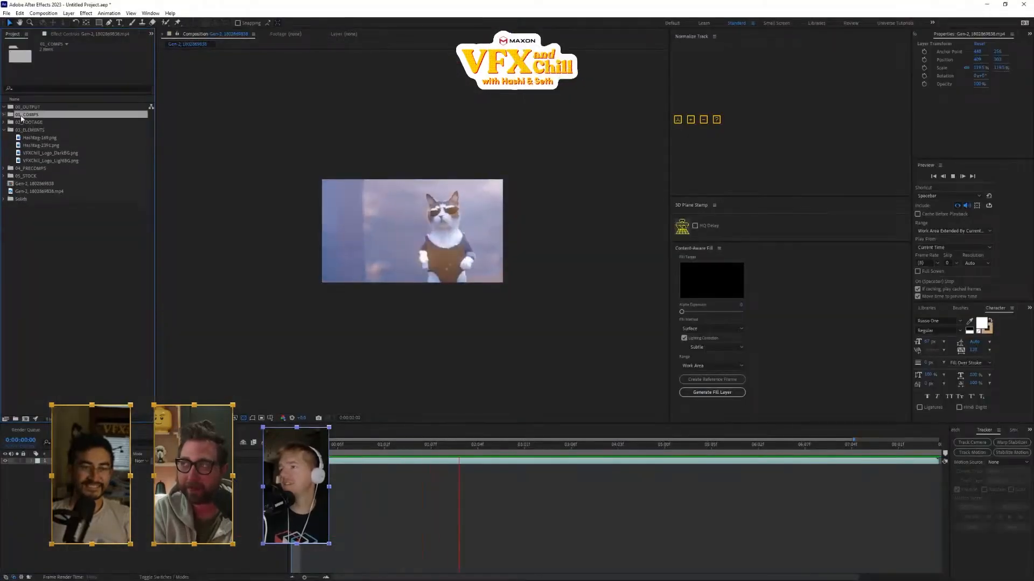
click(438, 378)
scroll(403, 303, up, 2)
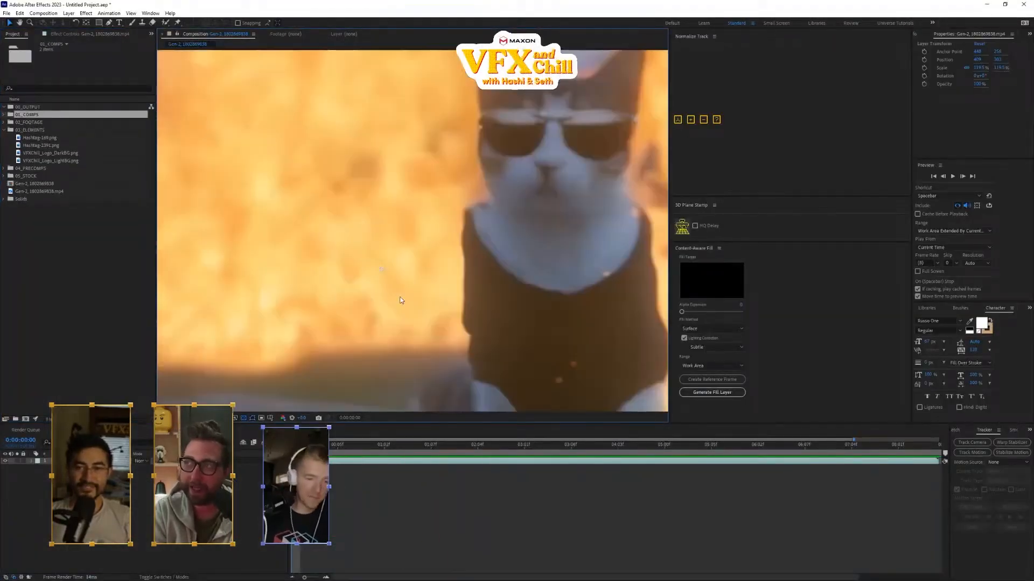
key(grave)
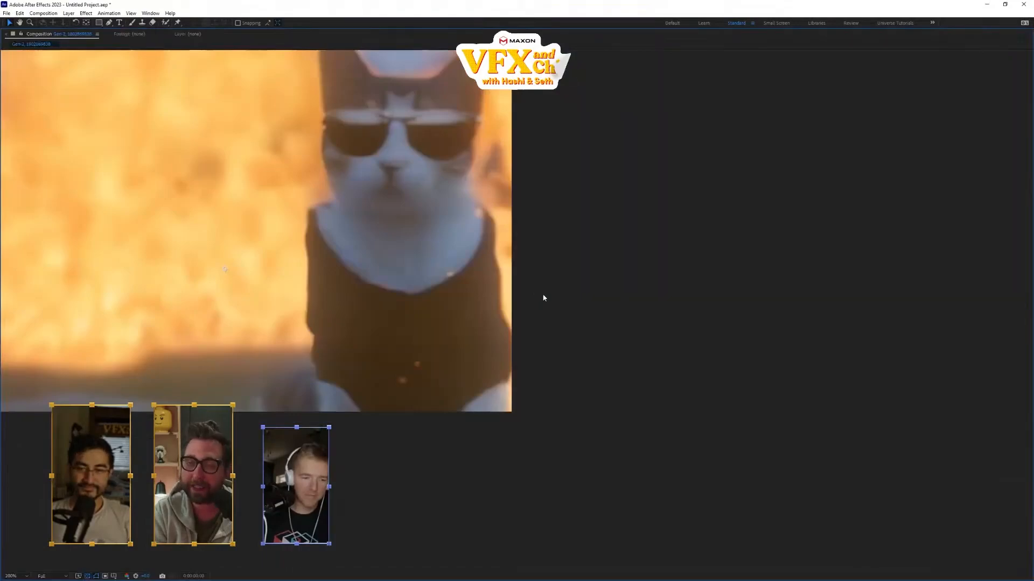